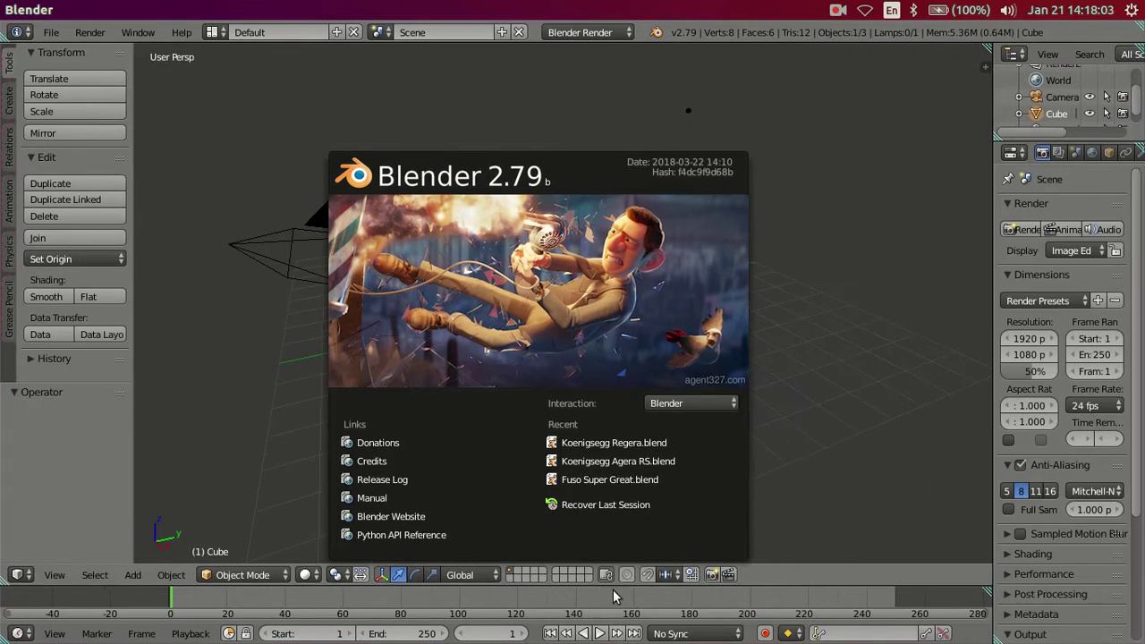
# Close the splash screen, enlarge the 3D view, and switch the render engine to Cycles Render
pyautogui.click(631, 584)
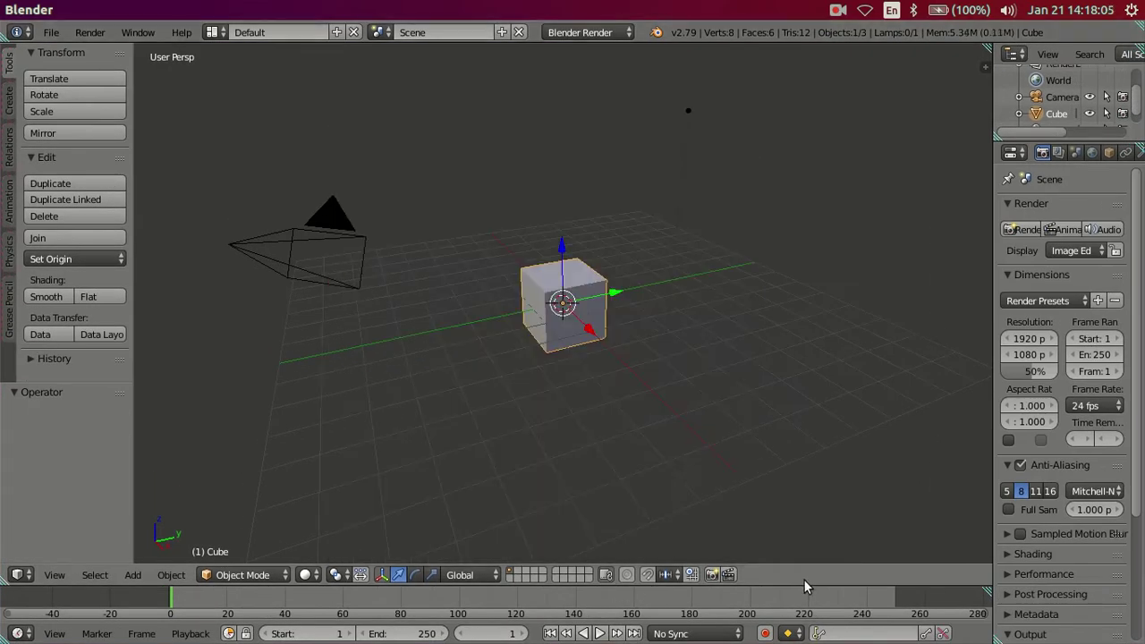
pyautogui.moveTo(631, 586); pyautogui.dragTo(630, 623)
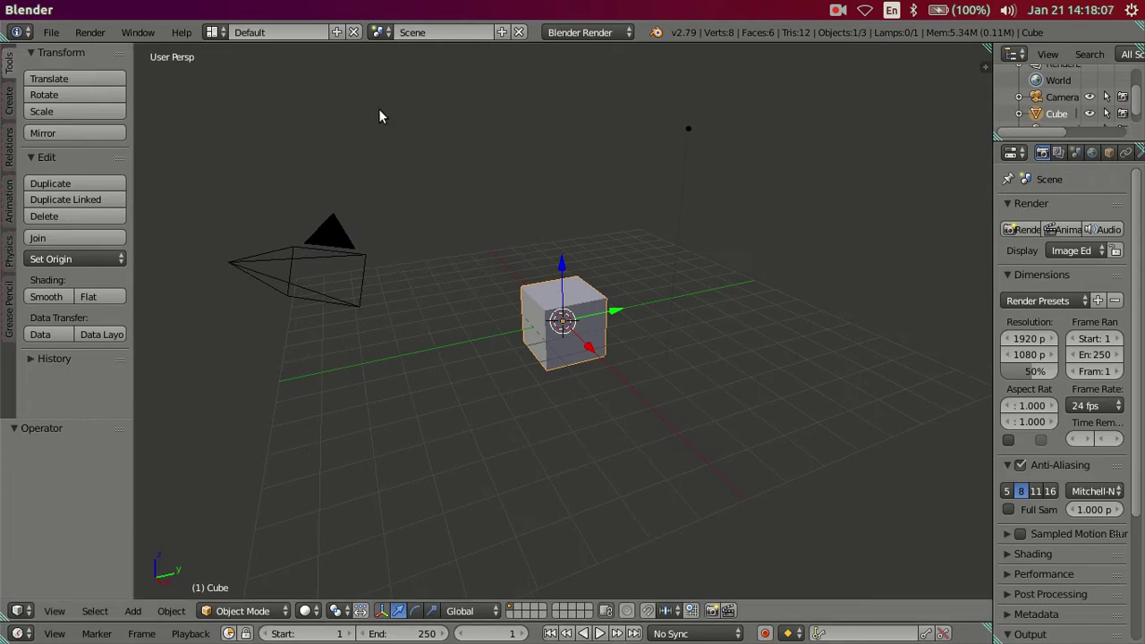
pyautogui.click(556, 33)
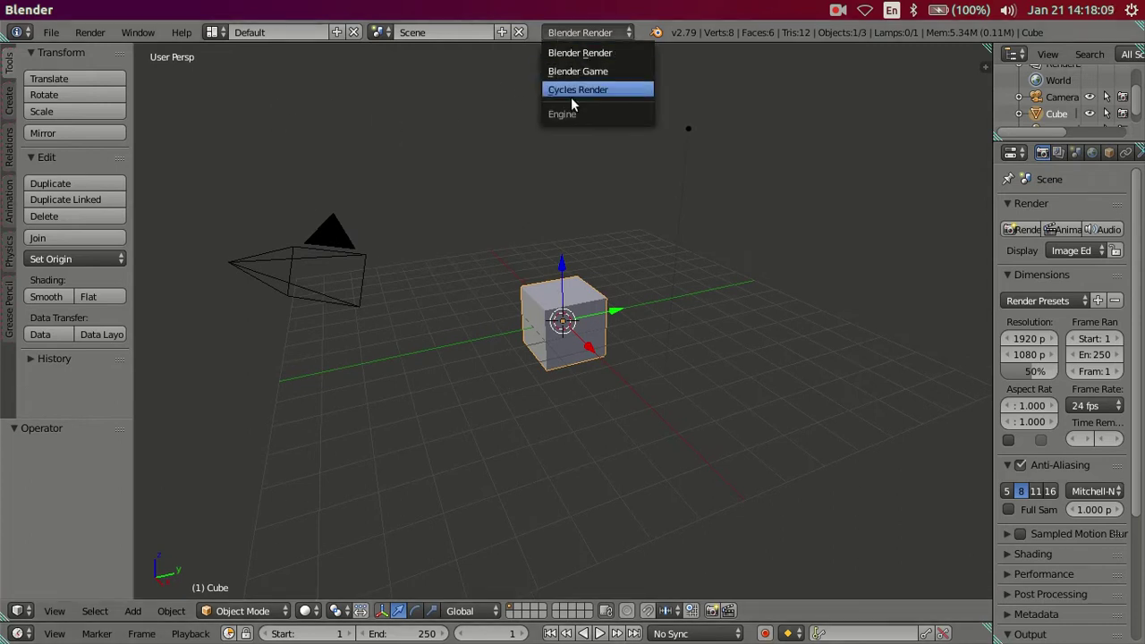
pyautogui.click(570, 95)
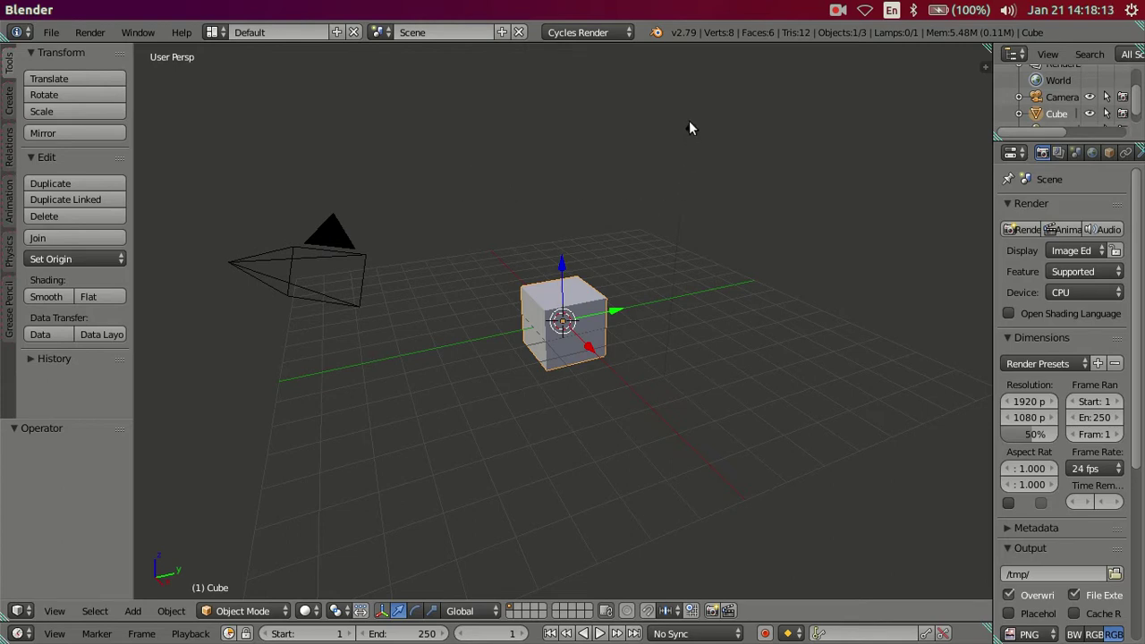
# Delete the default cube and lamp, make Blender full screen, and select the camera
pyautogui.keyDown('shift'); pyautogui.rightClick(689, 123); pyautogui.keyUp('shift')
pyautogui.press('x')
pyautogui.click(675, 243)
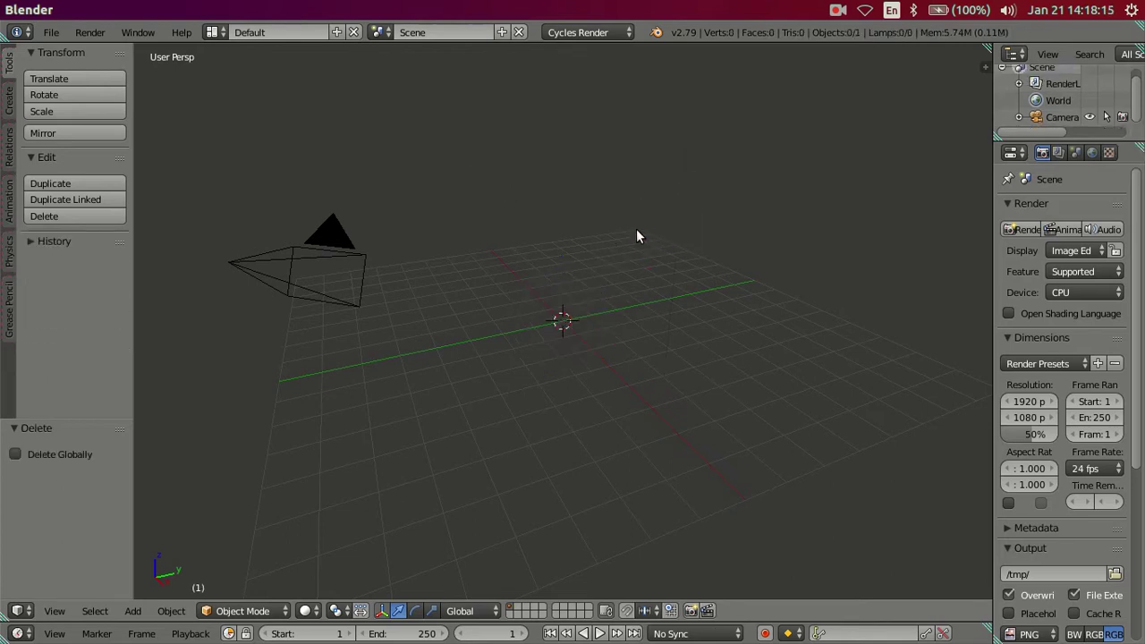
pyautogui.click(138, 32)
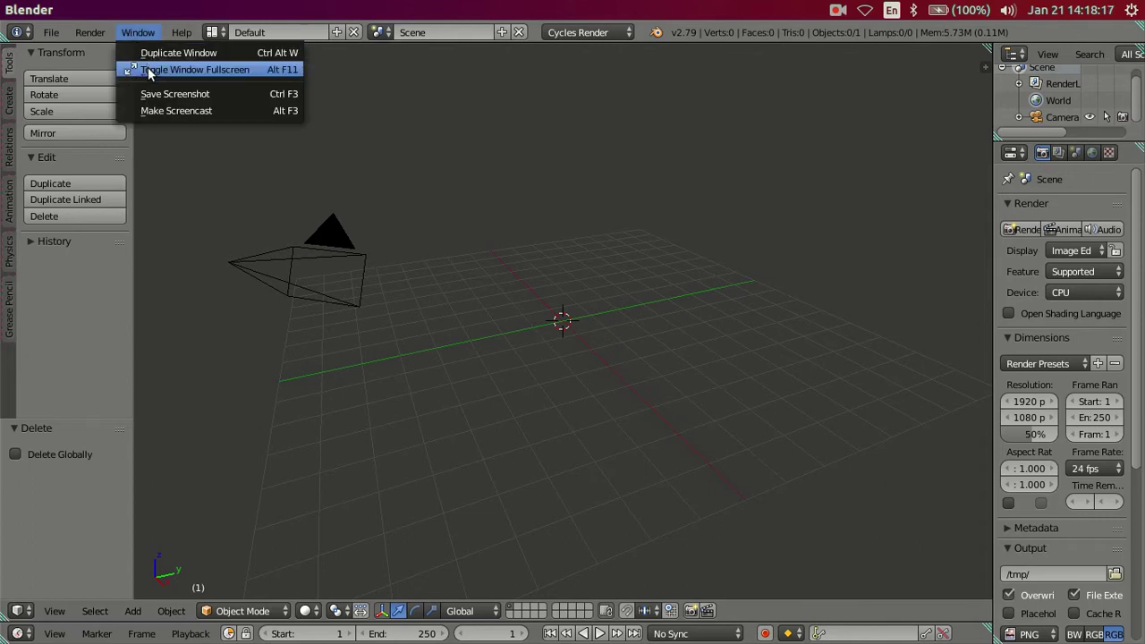
pyautogui.click(152, 69)
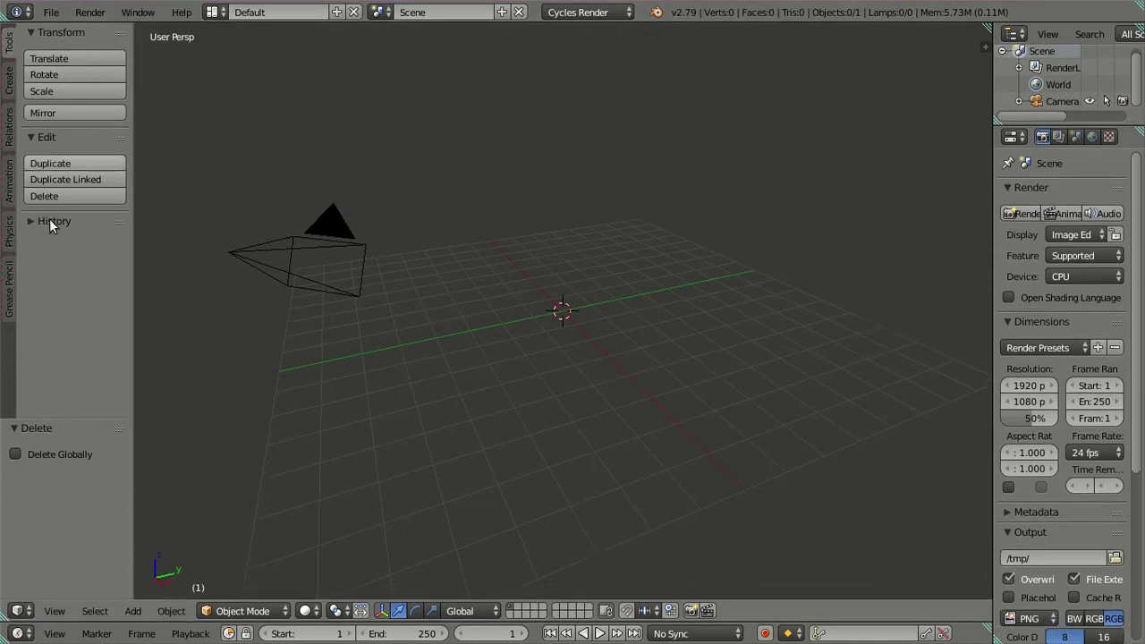
pyautogui.rightClick(285, 260)
# Hide the camera and switch the view to orthographic, zoomed in
pyautogui.press('h')
pyautogui.press('KP_5')
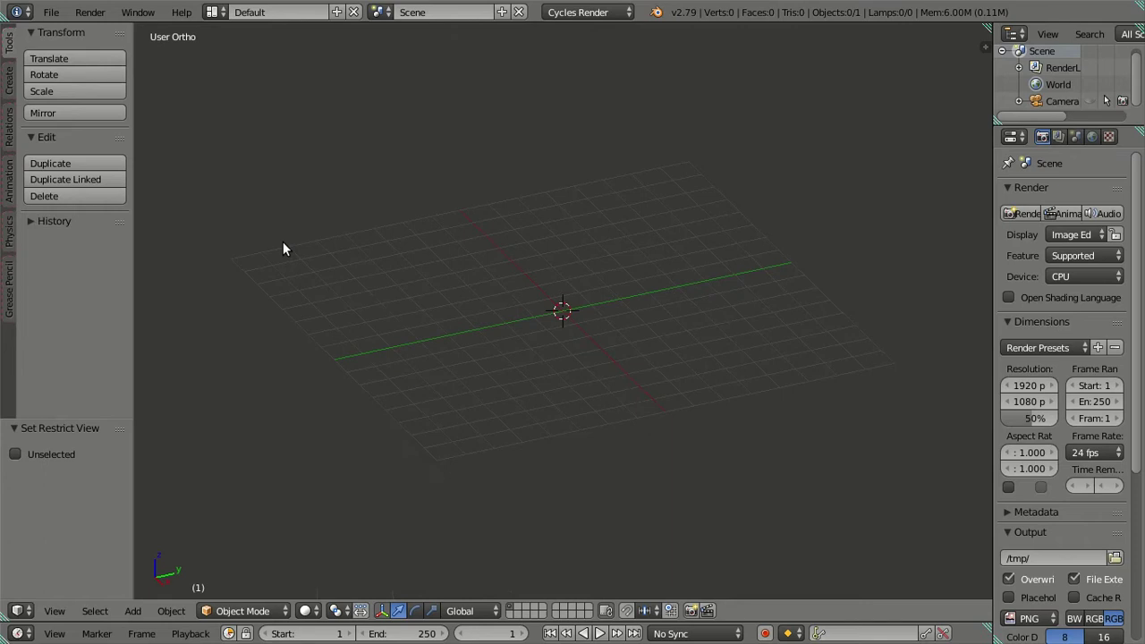
pyautogui.scroll(3, 600, 315)
# Add a circle mesh at the centre and set its vertex count to 30
pyautogui.hotkey('shift', 'a')
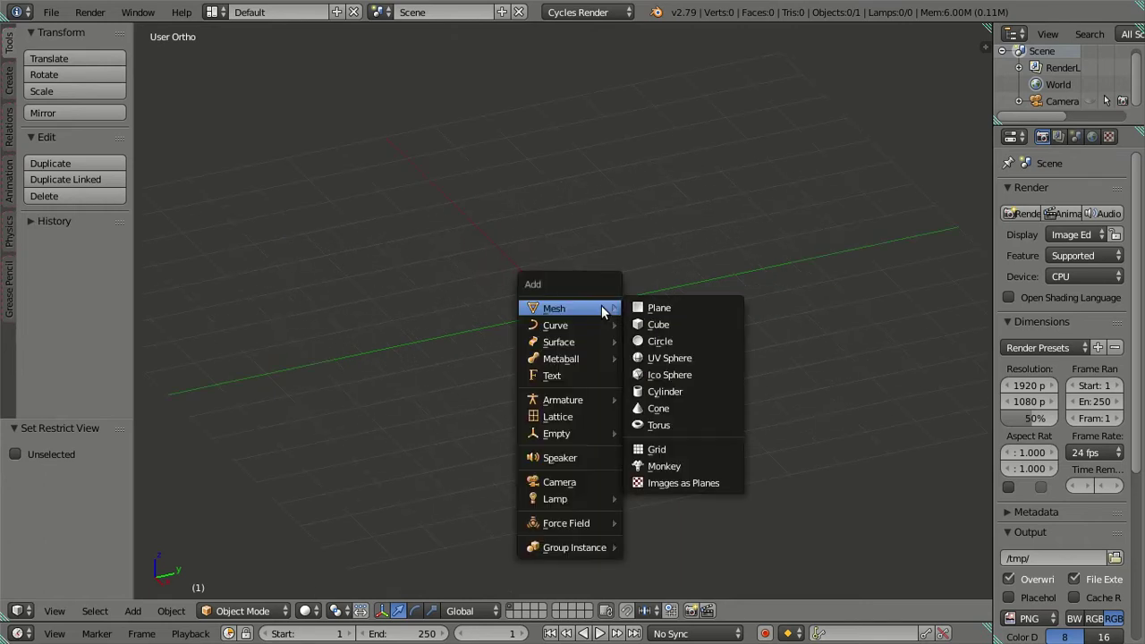
pyautogui.click(677, 342)
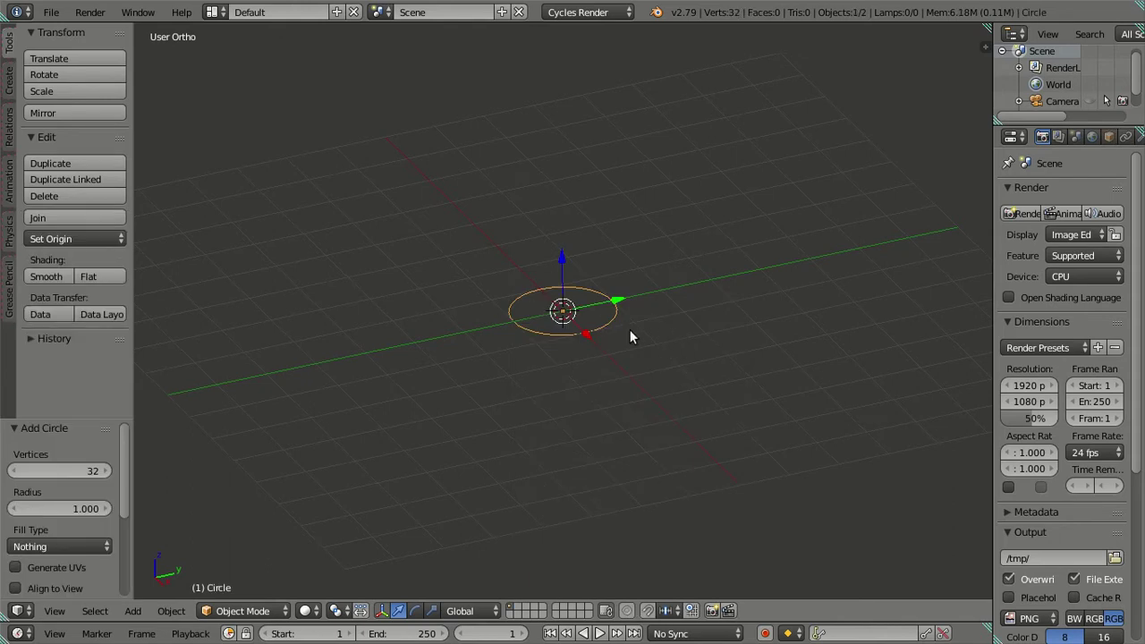
pyautogui.scroll(5, 501, 341)
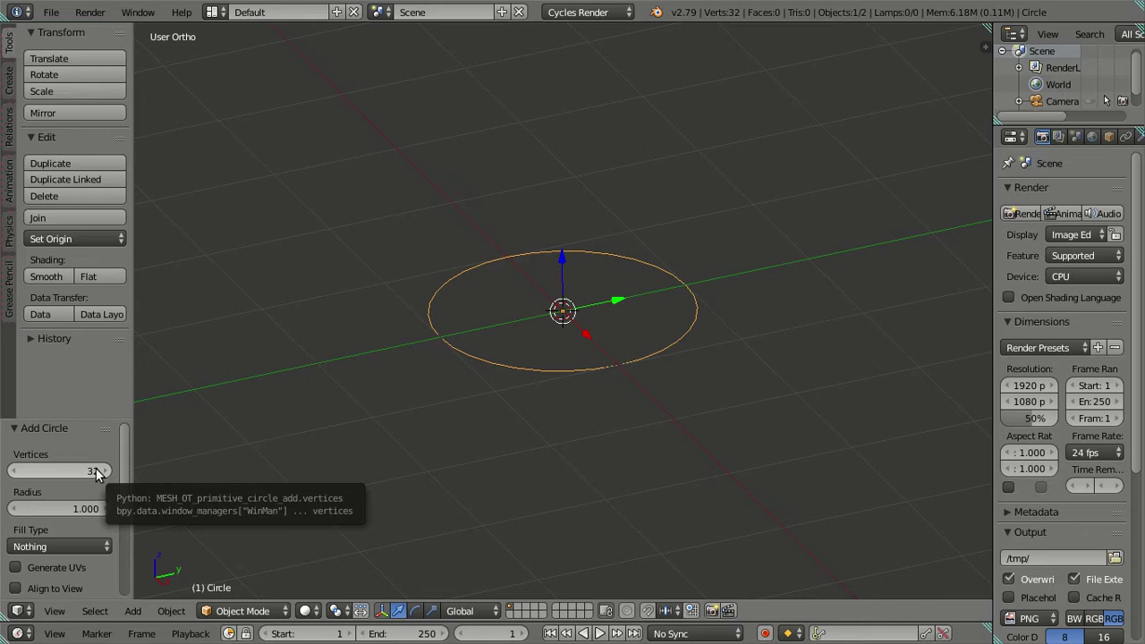
pyautogui.click(96, 471)
pyautogui.write('33')
pyautogui.press('Return')
pyautogui.click(12, 471)
pyautogui.click(12, 472)
pyautogui.click(15, 467)
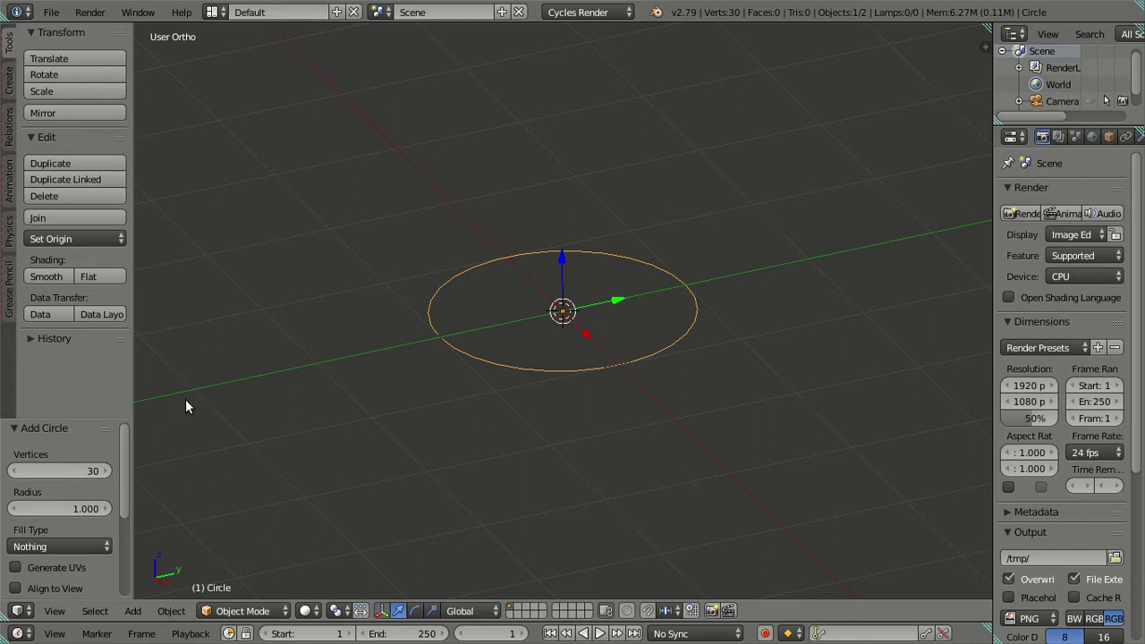
# Put the 30-vertex circle in Edit Mode and frame it edge-on from the front, low in the viewport
pyautogui.press('t')
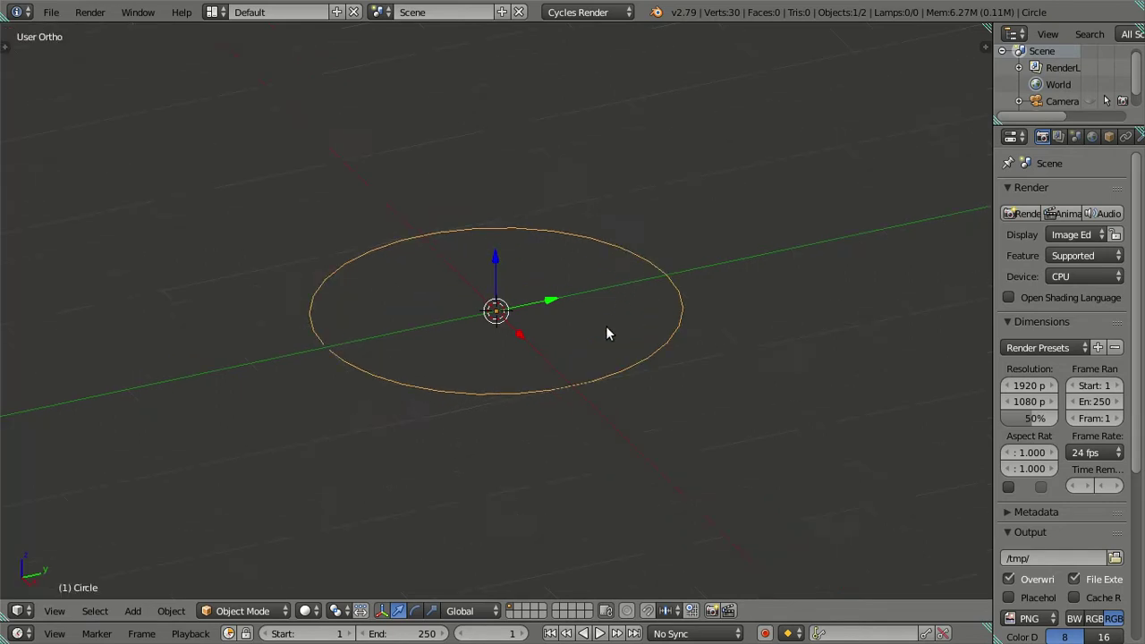
pyautogui.scroll(2, 606, 325)
pyautogui.press('Tab')
pyautogui.moveTo(588, 322)
pyautogui.mouseDown(button='middle')
pyautogui.moveTo(601, 379)
pyautogui.moveTo(620, 329)
pyautogui.moveTo(614, 320)
pyautogui.moveTo(539, 453)
pyautogui.mouseUp(button='middle')
pyautogui.scroll(-4, 555, 286)
pyautogui.scroll(-2, 545, 274)
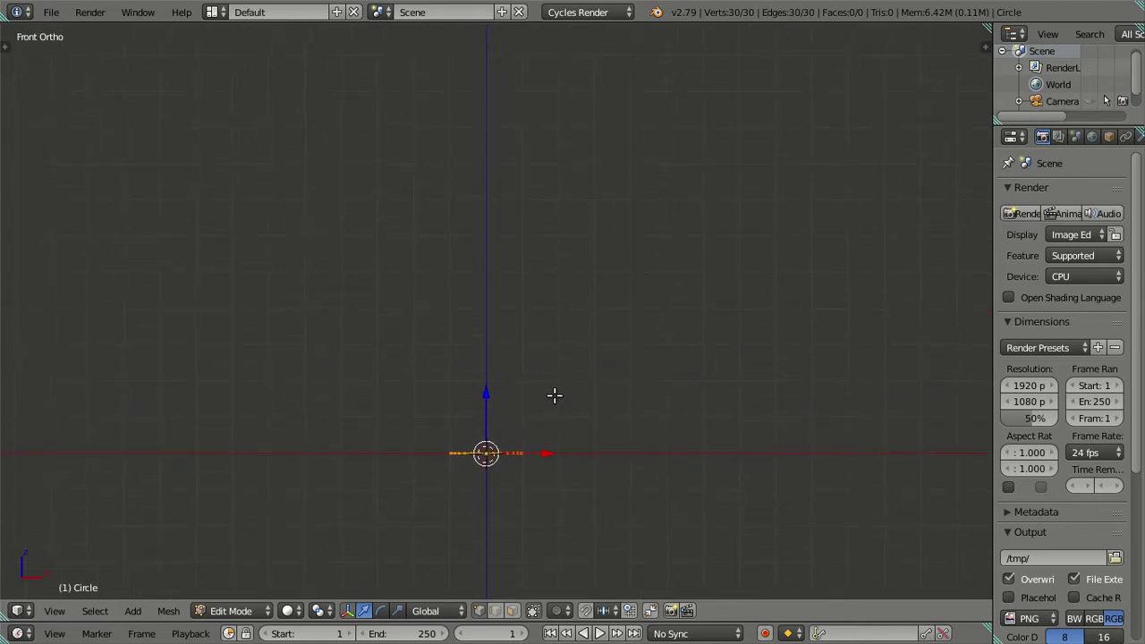
pyautogui.scroll(2, 552, 367)
pyautogui.scroll(-1, 559, 369)
pyautogui.keyDown('ctrl'); pyautogui.scroll(-2, 565, 371); pyautogui.keyUp('ctrl')
pyautogui.keyDown('ctrl'); pyautogui.scroll(-1, 565, 371); pyautogui.keyUp('ctrl')
pyautogui.keyDown('shift'); pyautogui.scroll(2, 554, 376); pyautogui.keyUp('shift')
pyautogui.keyDown('ctrl'); pyautogui.scroll(3, 527, 340); pyautogui.keyUp('ctrl')
pyautogui.keyDown('shift'); pyautogui.scroll(-3, 527, 340); pyautogui.keyUp('shift')
pyautogui.scroll(1, 539, 348)
pyautogui.scroll(2, 542, 363)
pyautogui.scroll(-1, 552, 391)
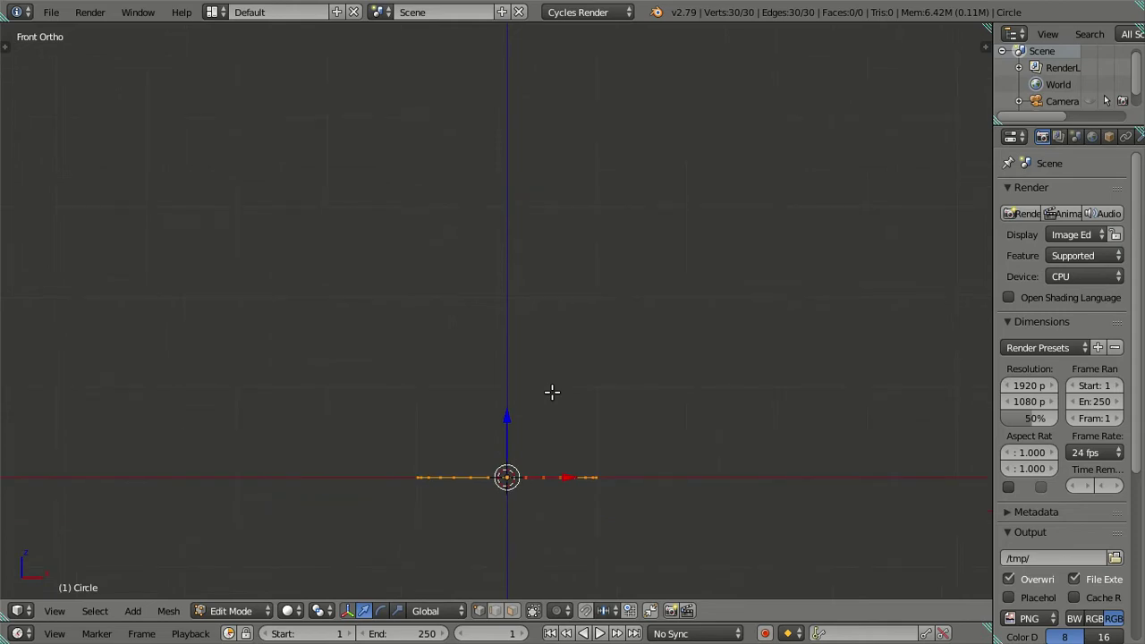
pyautogui.moveTo(549, 401)
pyautogui.keyDown('shift'); pyautogui.mouseDown(button='middle')
pyautogui.moveTo(562, 475)
pyautogui.moveTo(558, 461)
pyautogui.mouseUp(button='middle'); pyautogui.keyUp('shift')
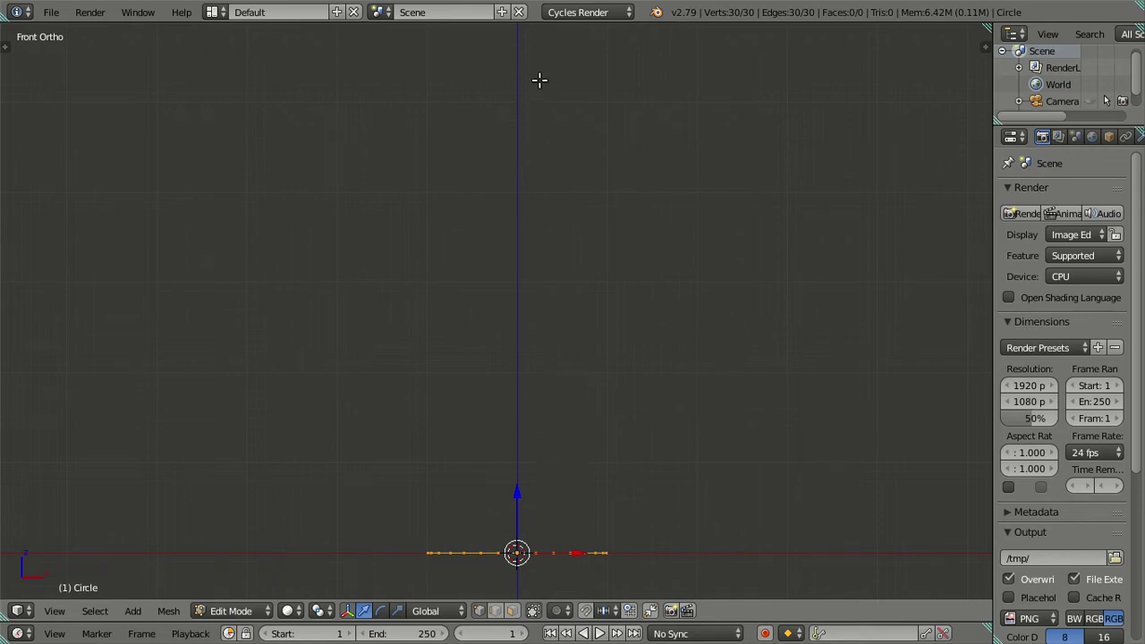
pyautogui.keyDown('shift'); pyautogui.moveTo(539, 79); pyautogui.dragTo(540, 131, button='middle'); pyautogui.keyUp('shift')
pyautogui.scroll(-1, 548, 115)
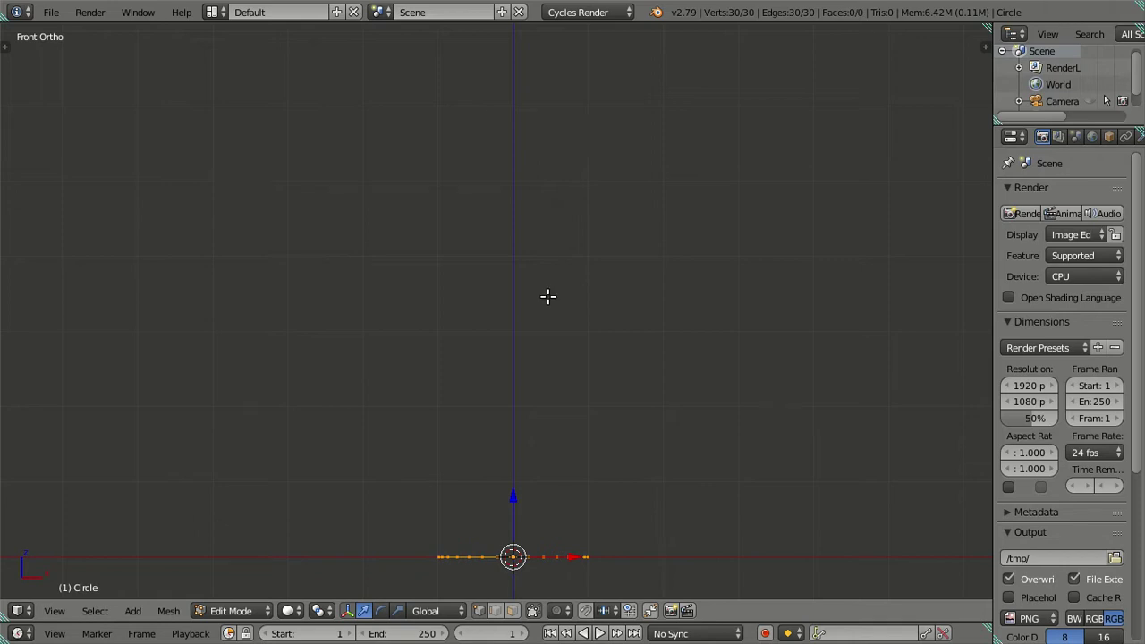
# Extrude the circle 6 units up along Z into a cylinder wall, then return to front view
pyautogui.press('e')
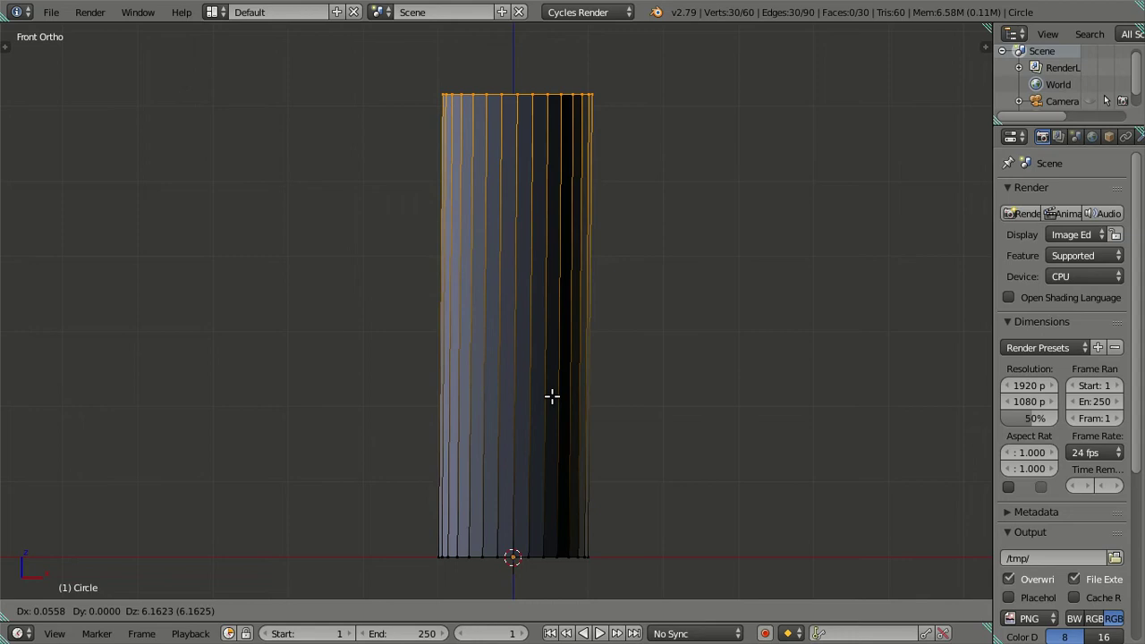
pyautogui.press('z')
pyautogui.press('6')
pyautogui.press('Return')
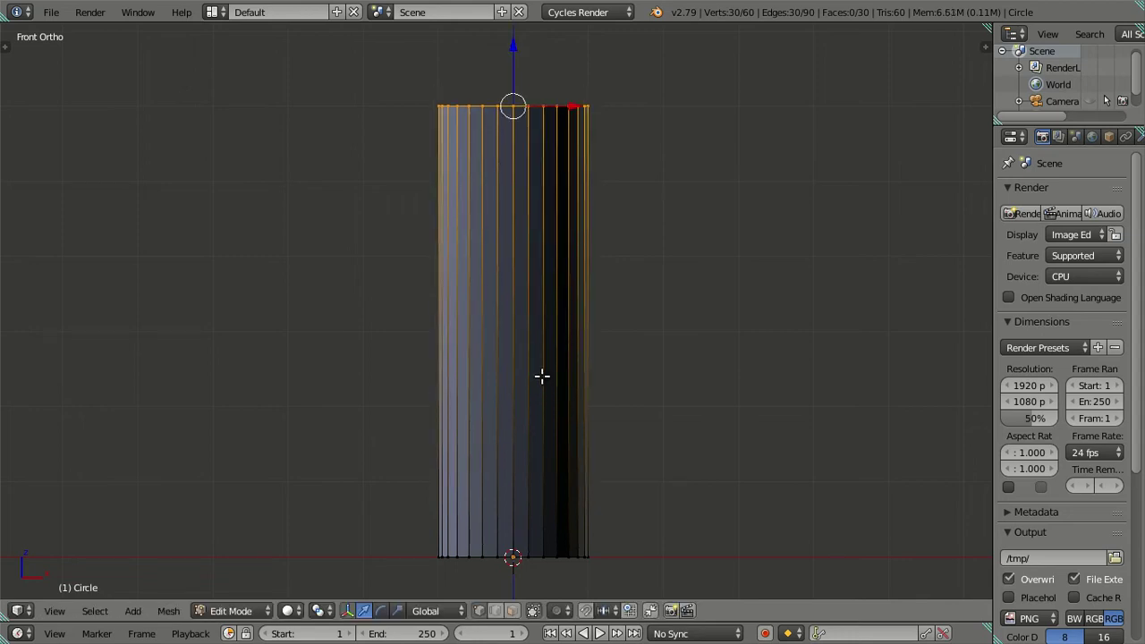
pyautogui.press('Tab')
pyautogui.moveTo(550, 277)
pyautogui.mouseDown(button='middle')
pyautogui.moveTo(576, 350)
pyautogui.moveTo(698, 325)
pyautogui.moveTo(656, 300)
pyautogui.mouseUp(button='middle')
pyautogui.press('KP_1')
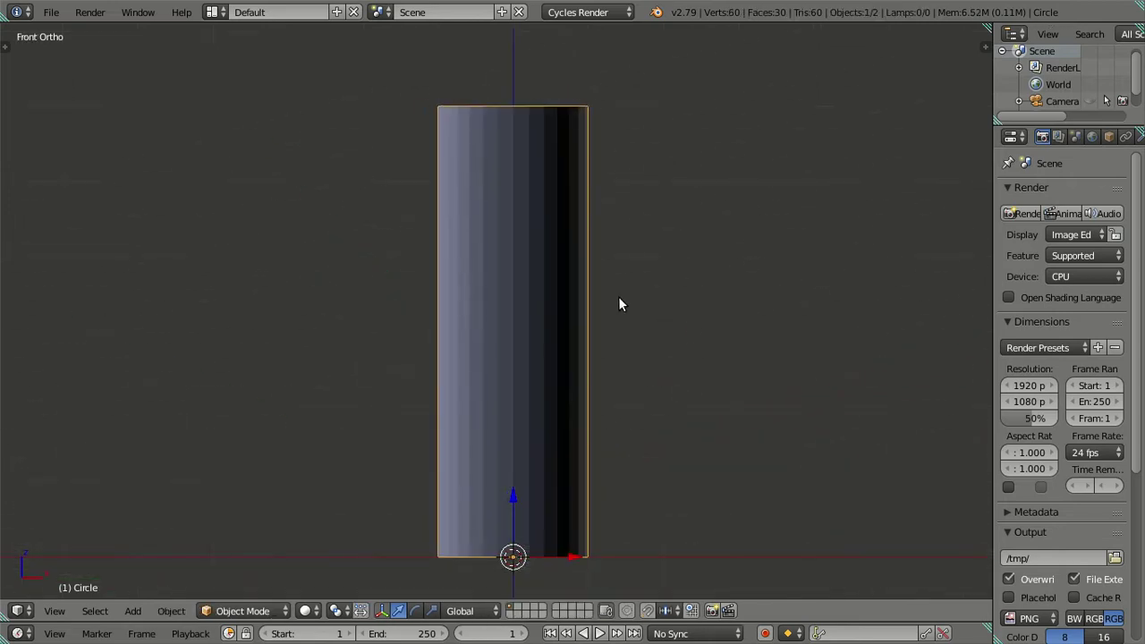
# Switch to edge select mode and cut one centred edge loop around the cylinder's middle
pyautogui.press('Tab')
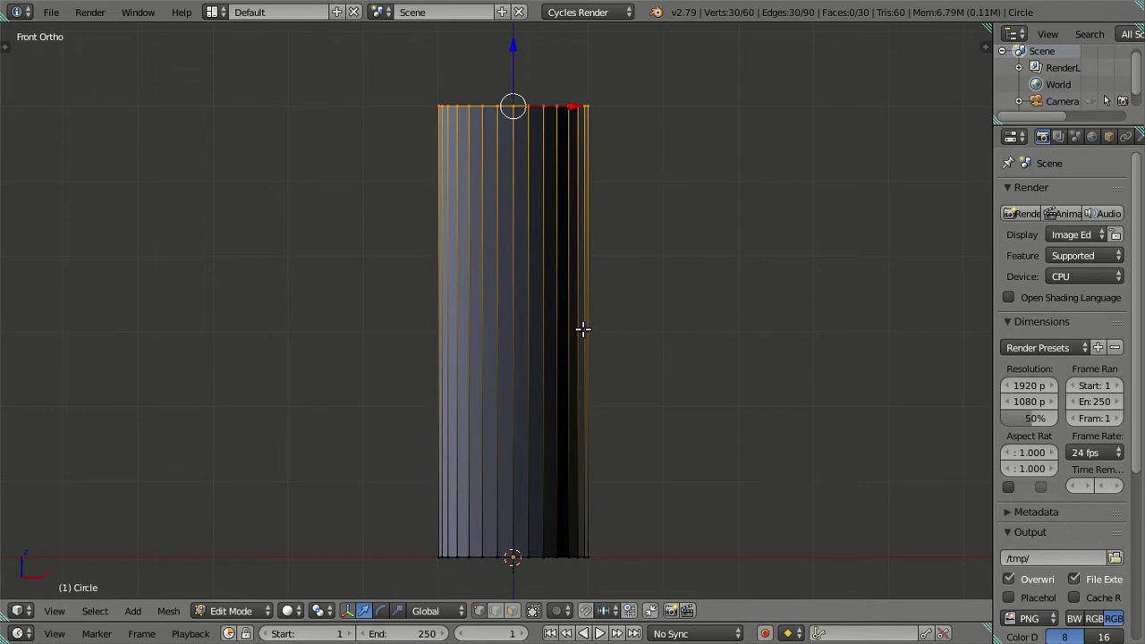
pyautogui.press('Tab')
pyautogui.press('Tab')
pyautogui.hotkey('ctrl', 'Tab')
pyautogui.click(583, 332)
pyautogui.hotkey('ctrl', 'Tab')
pyautogui.click(572, 348)
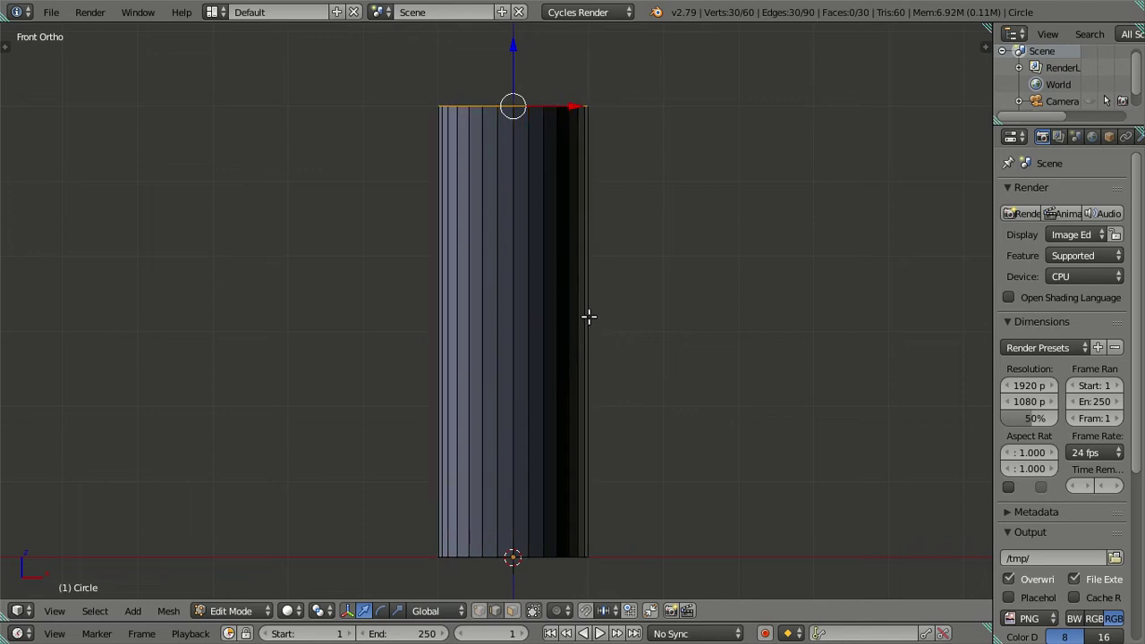
pyautogui.hotkey('ctrl', 'r')
pyautogui.click(590, 315)
pyautogui.rightClick(591, 316)
pyautogui.press('a')
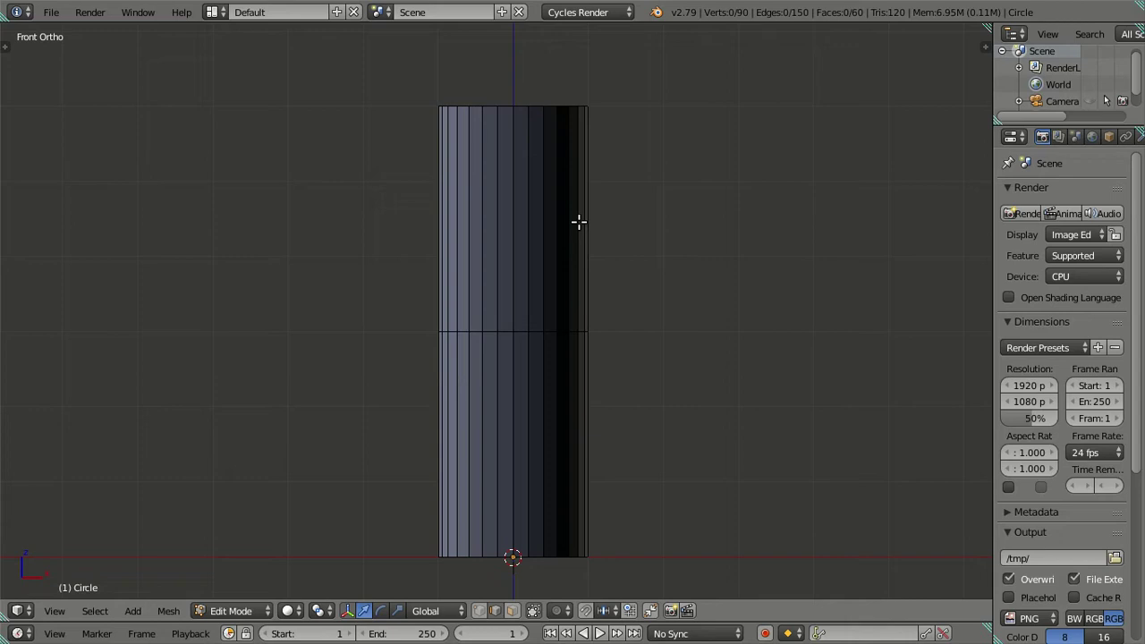
# Add a loop cut in the upper half and two evenly spaced loops in the lower half
pyautogui.hotkey('ctrl', 'r')
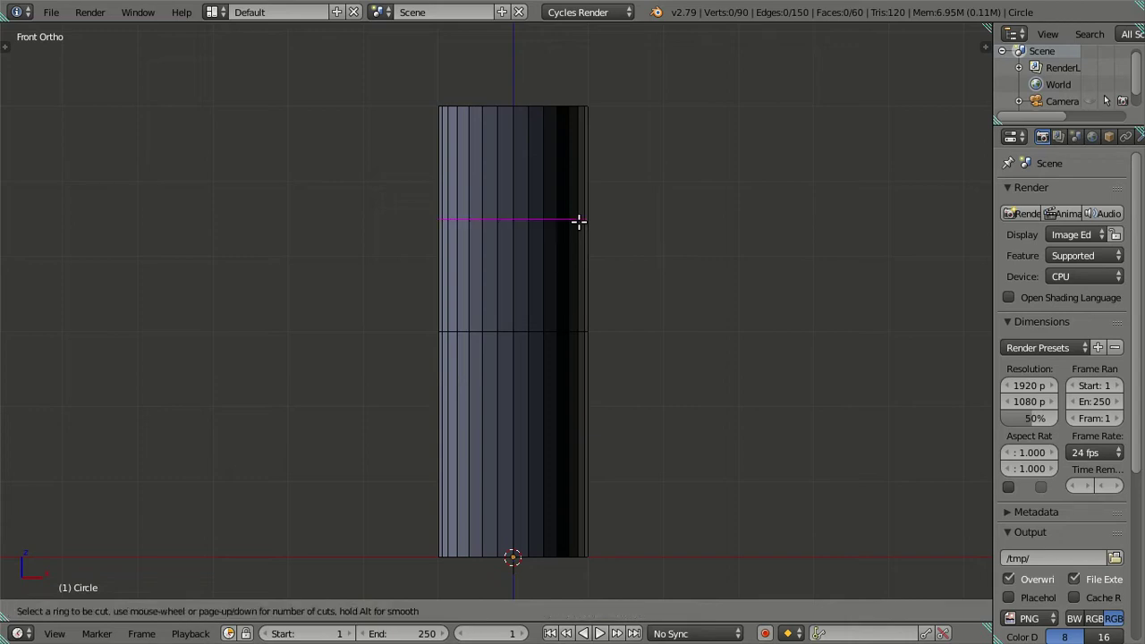
pyautogui.click(578, 220)
pyautogui.rightClick(577, 220)
pyautogui.press('a')
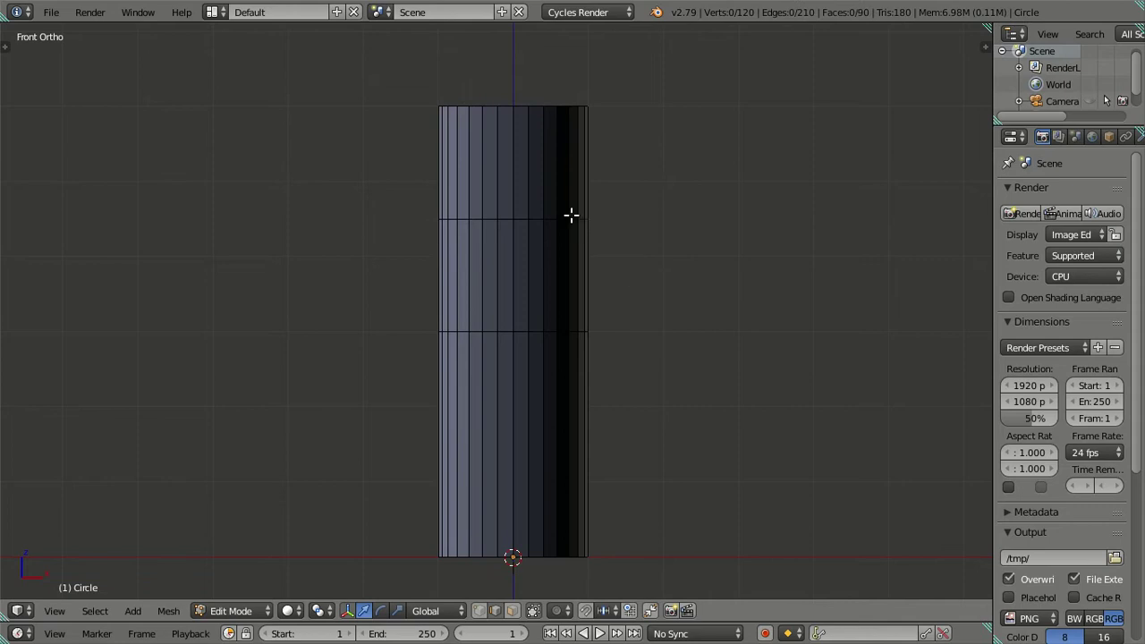
pyautogui.hotkey('ctrl', 'r')
pyautogui.scroll(1, 581, 424)
pyautogui.click(580, 424)
pyautogui.rightClick(582, 413)
pyautogui.press('a')
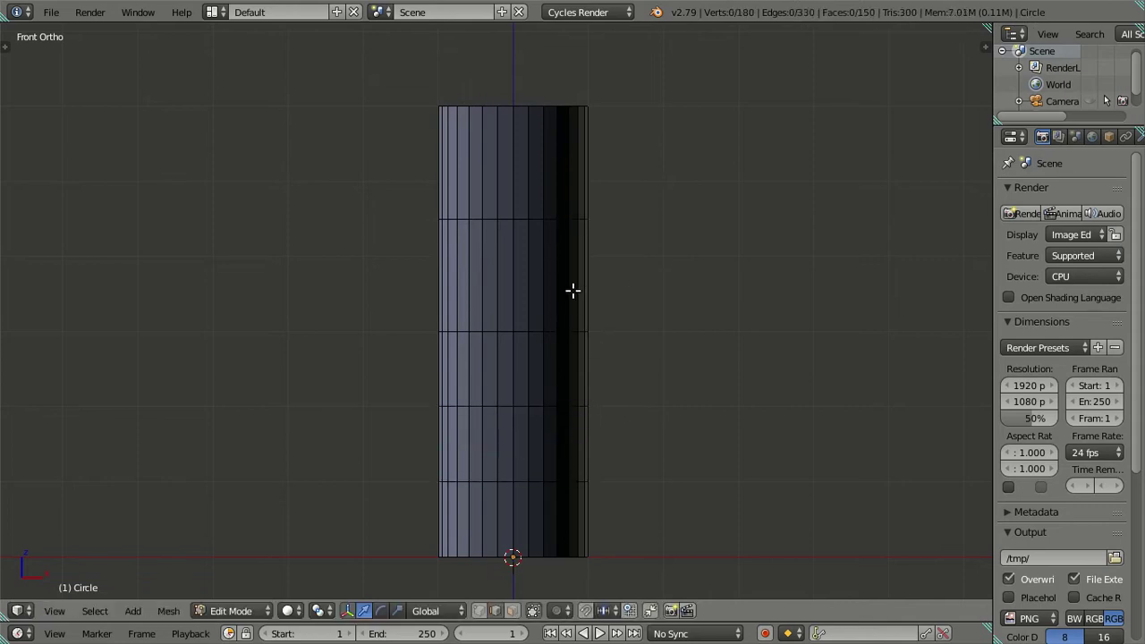
# Cut two loops in the upper-middle section, then dissolve one of them
pyautogui.hotkey('ctrl', 'r')
pyautogui.scroll(1, 572, 271)
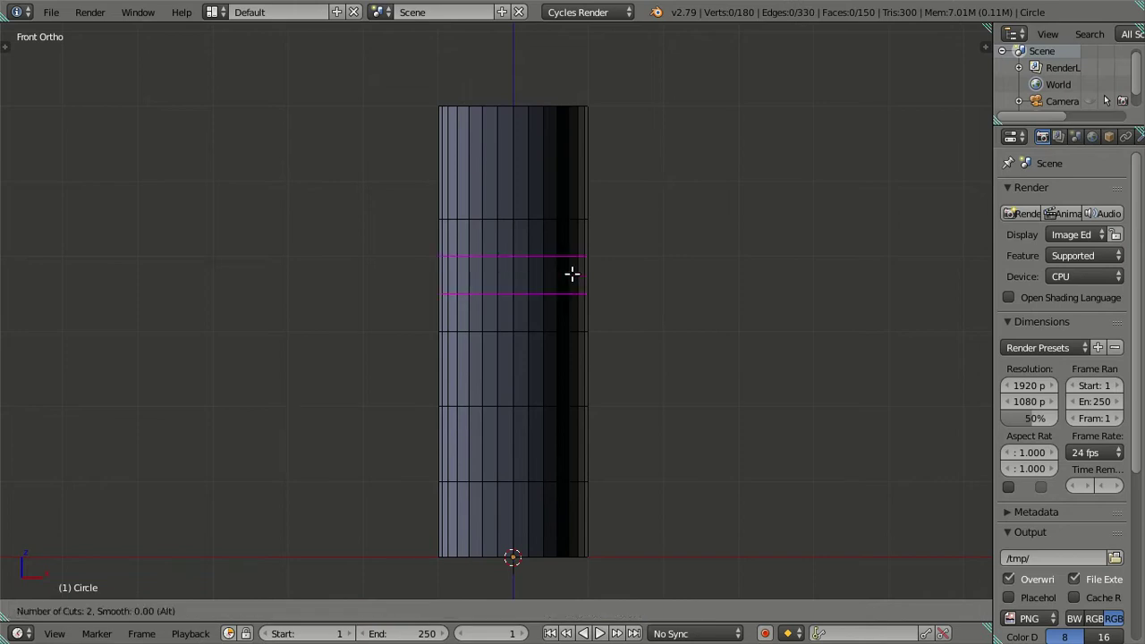
pyautogui.click(572, 271)
pyautogui.rightClick(552, 285)
pyautogui.press('a')
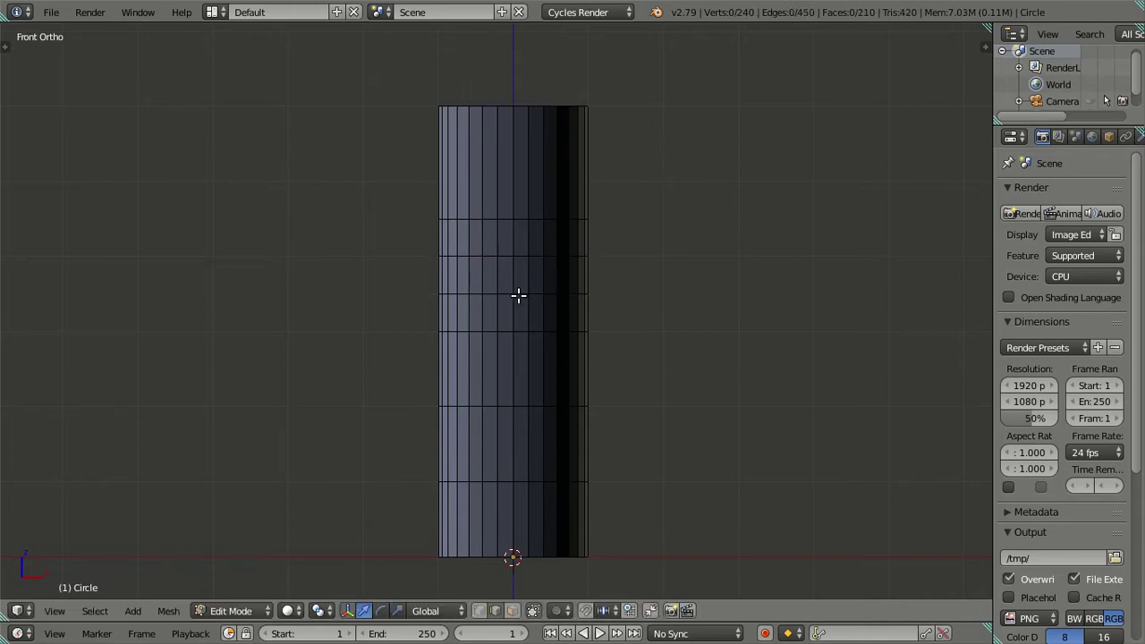
pyautogui.keyDown('alt'); pyautogui.rightClick(520, 294); pyautogui.keyUp('alt')
pyautogui.press('x')
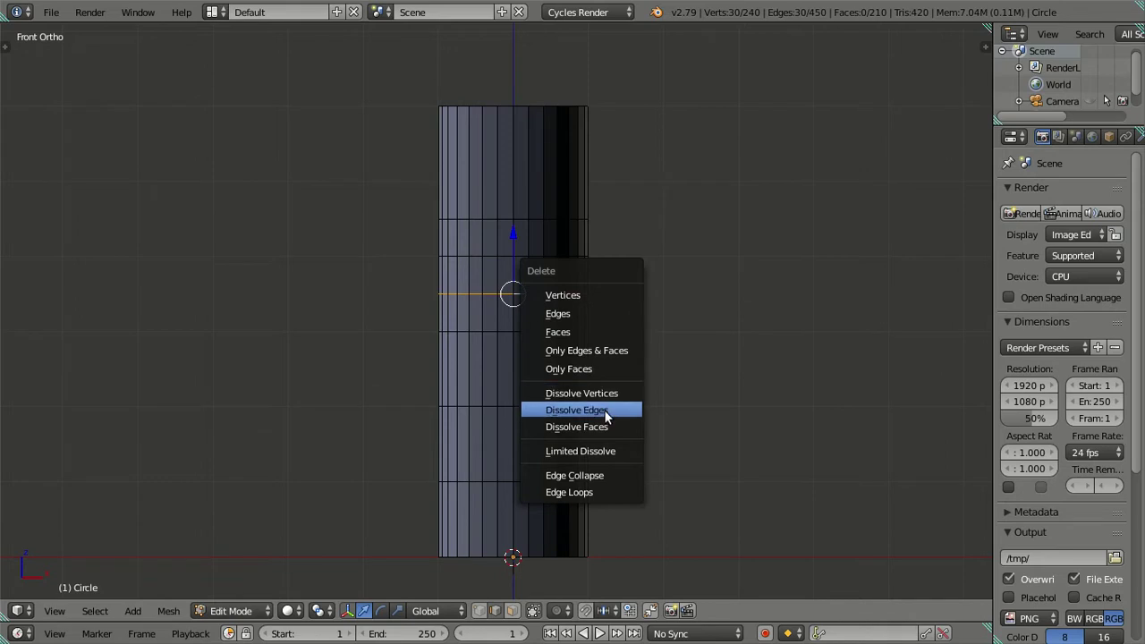
pyautogui.click(608, 409)
# Cut two loops near the top, then dissolve the upper edge loop
pyautogui.hotkey('ctrl', 'r')
pyautogui.scroll(1, 548, 173)
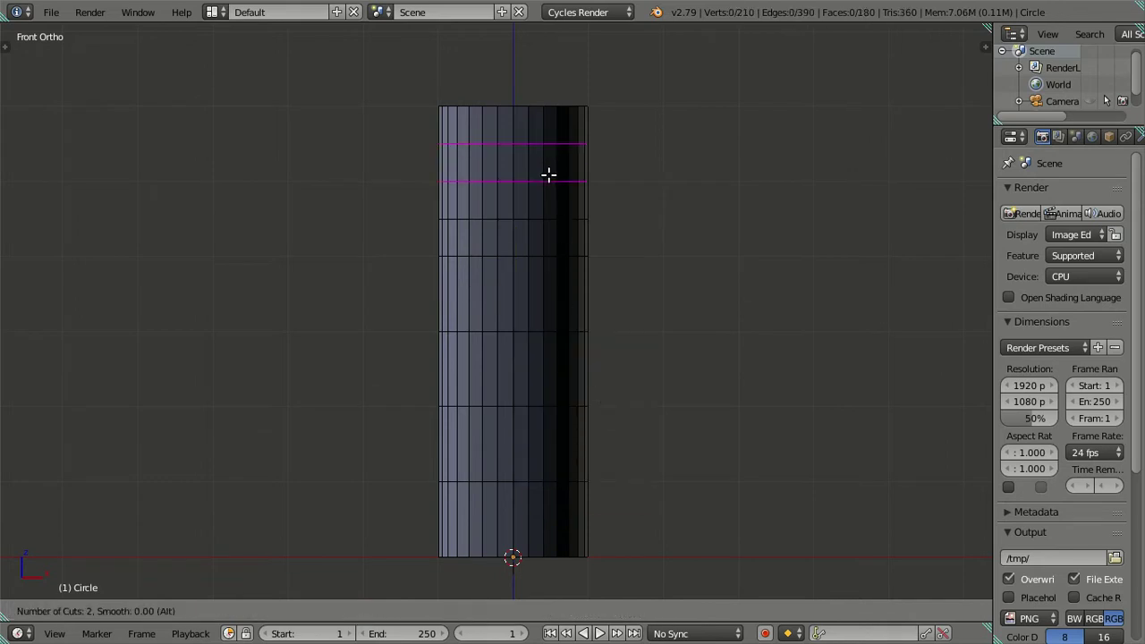
pyautogui.click(549, 173)
pyautogui.rightClick(548, 173)
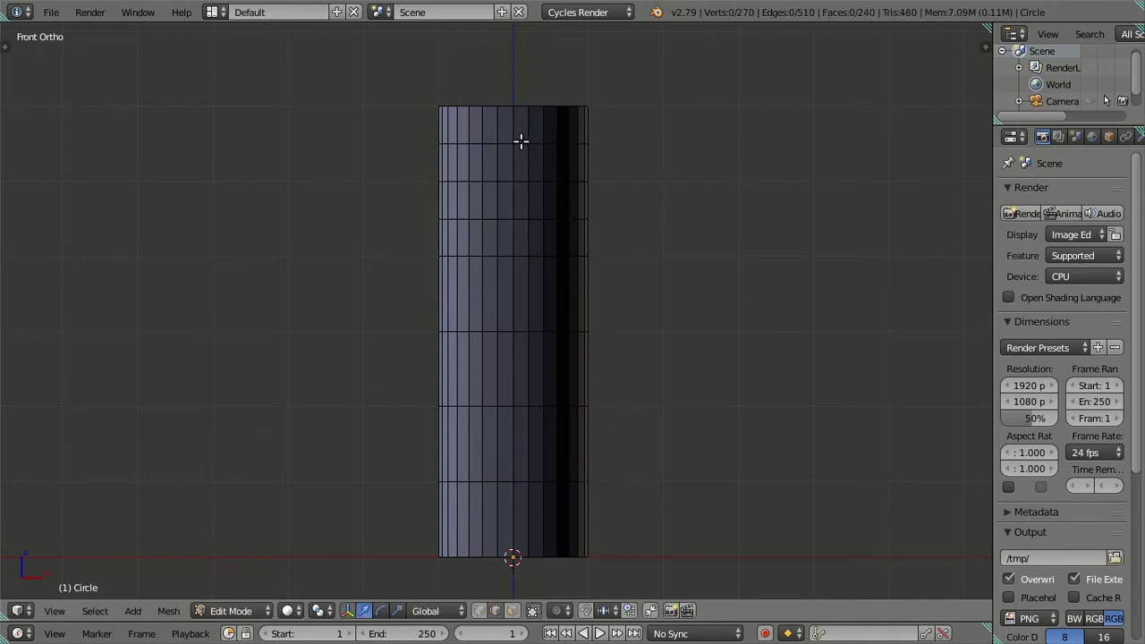
pyautogui.keyDown('alt'); pyautogui.rightClick(522, 141); pyautogui.keyUp('alt')
pyautogui.press('x')
pyautogui.click(673, 194)
# Select the edge loop near the top, try ripping it and cancel, then select one edge
pyautogui.scroll(1, 534, 249)
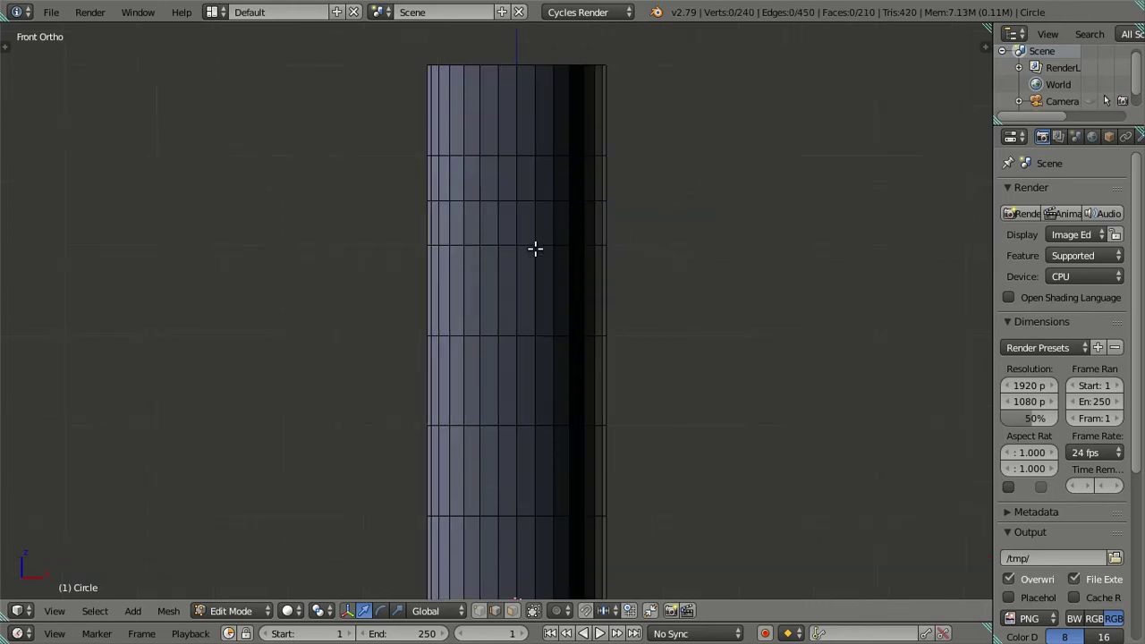
pyautogui.scroll(-1, 534, 249)
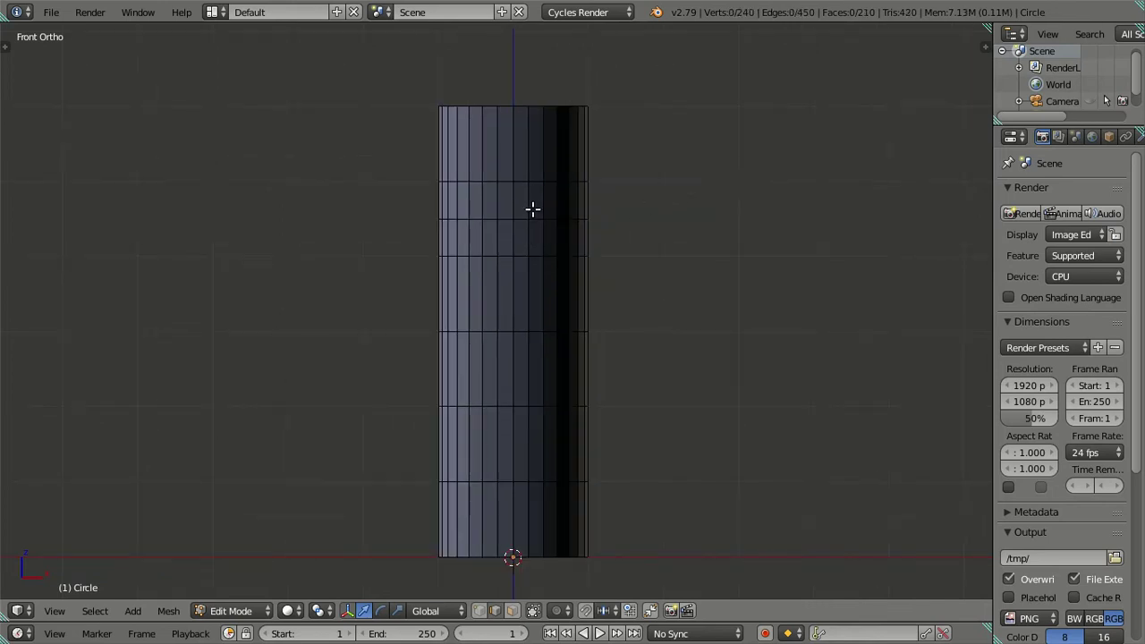
pyautogui.keyDown('alt'); pyautogui.rightClick(521, 216); pyautogui.keyUp('alt')
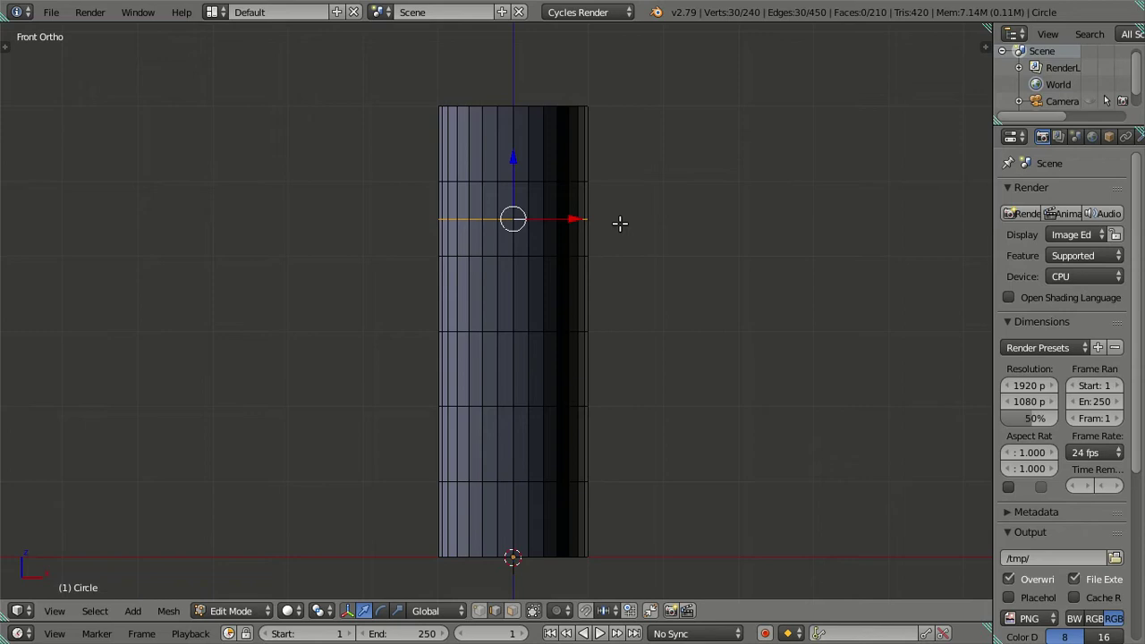
pyautogui.press('v')
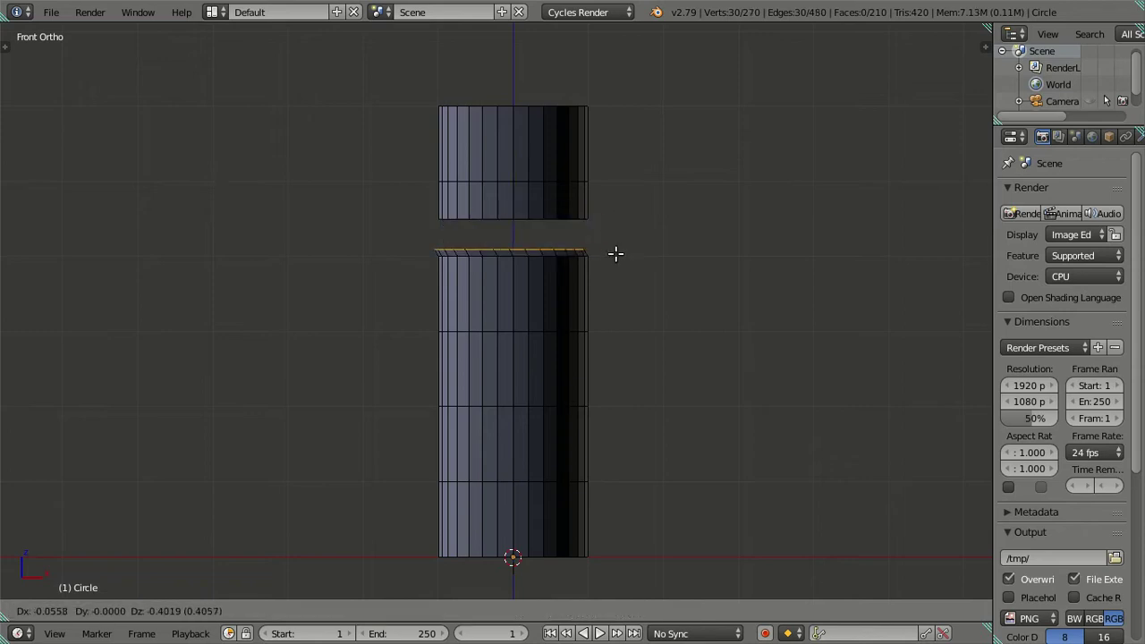
pyautogui.press('Escape')
pyautogui.rightClick(521, 182)
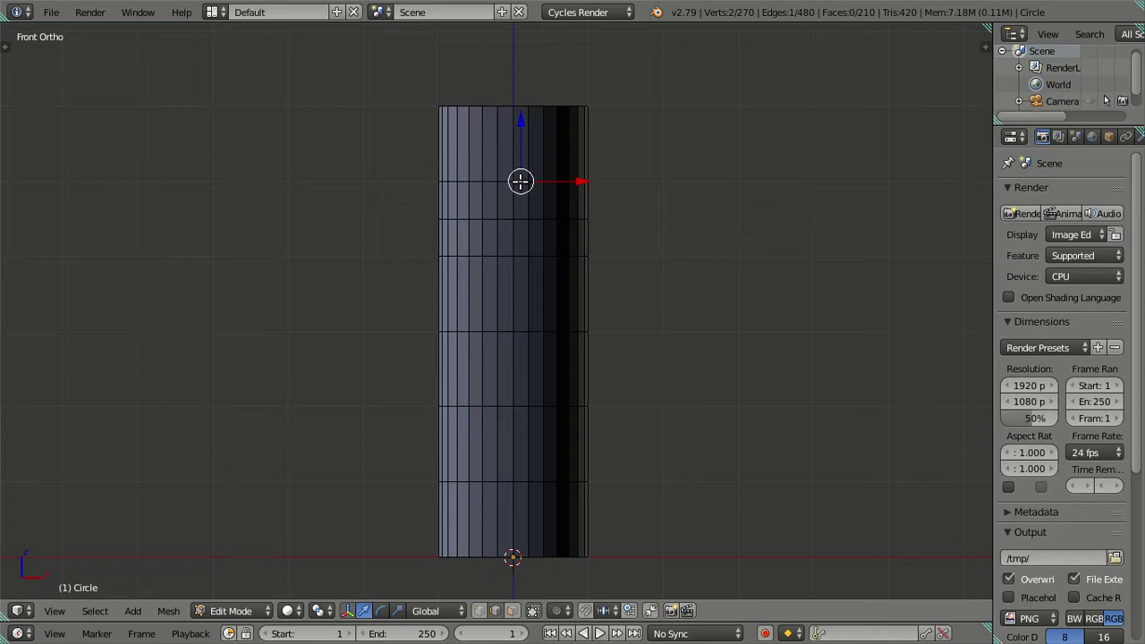
pyautogui.scroll(2, 572, 164)
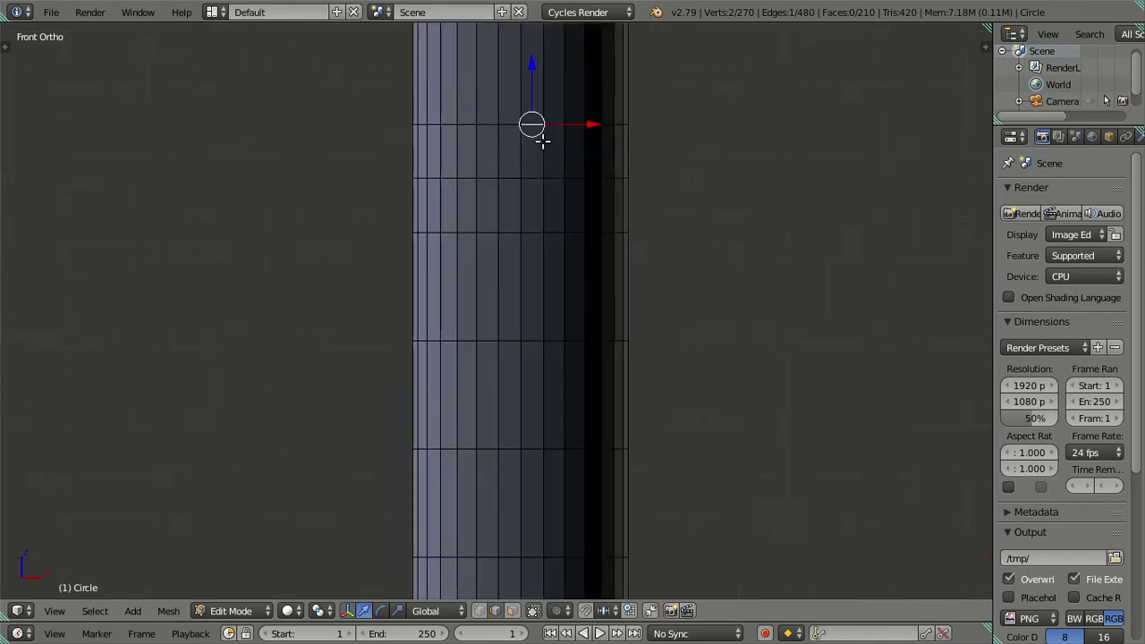
pyautogui.scroll(-2, 542, 141)
# Select the cylinder's top and bottom edge loops and view them straight down from above
pyautogui.press('a')
pyautogui.scroll(-1, 549, 238)
pyautogui.moveTo(549, 238); pyautogui.dragTo(524, 193, button='middle')
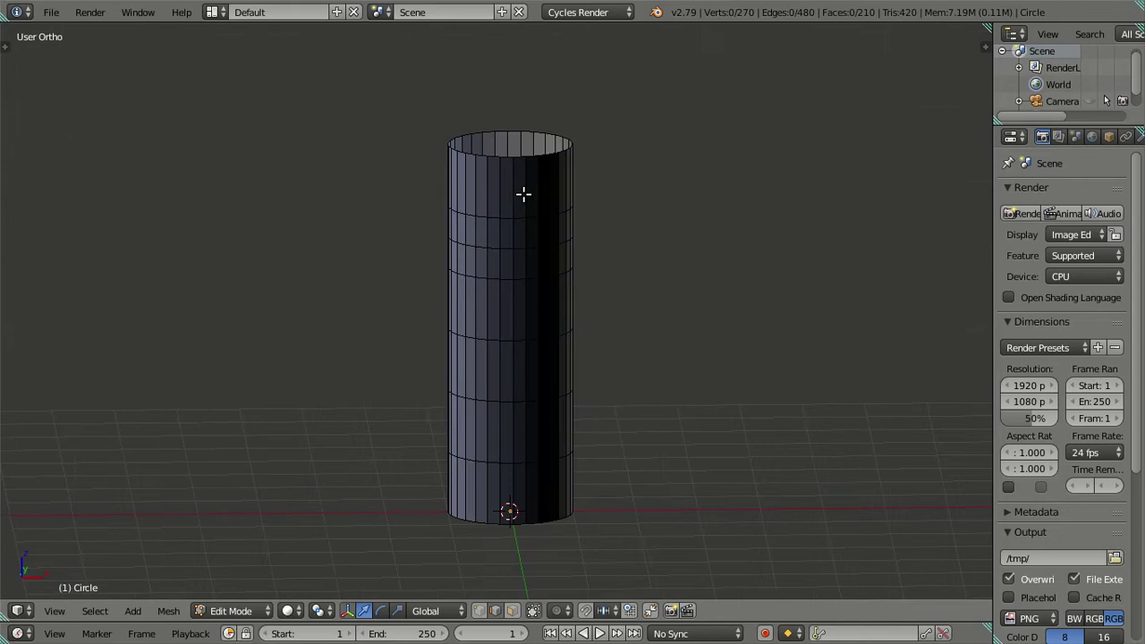
pyautogui.keyDown('alt'); pyautogui.rightClick(525, 146); pyautogui.keyUp('alt')
pyautogui.moveTo(522, 302); pyautogui.dragTo(523, 273, button='middle')
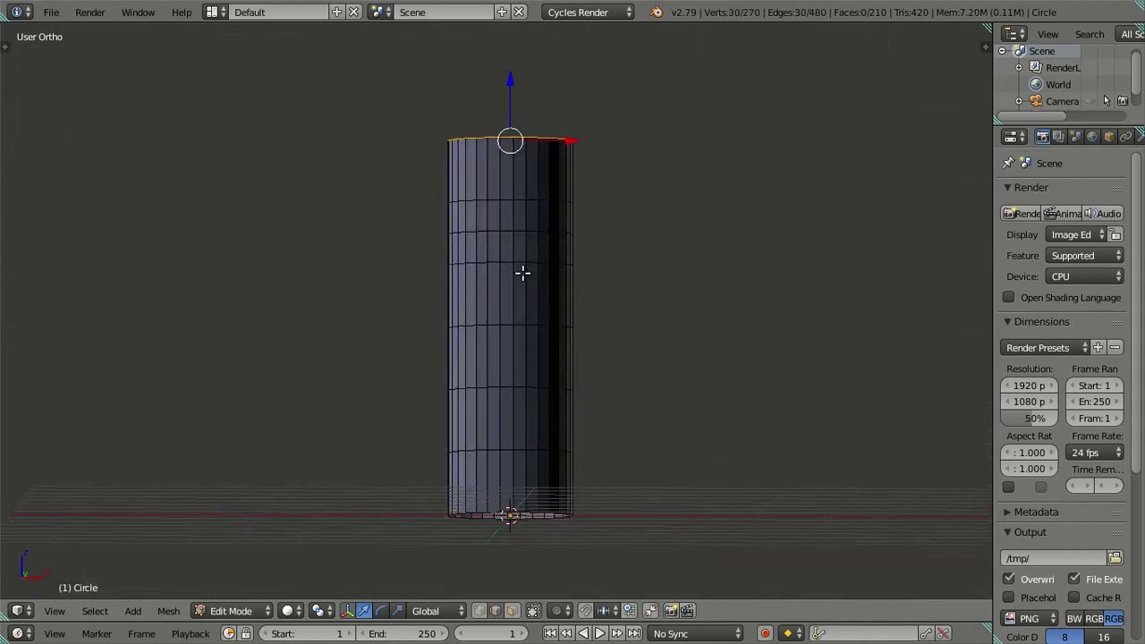
pyautogui.moveTo(498, 439)
pyautogui.mouseDown(button='middle')
pyautogui.moveTo(514, 514)
pyautogui.moveTo(578, 504)
pyautogui.mouseUp(button='middle')
pyautogui.keyDown('alt'); pyautogui.keyDown('shift'); pyautogui.rightClick(505, 535); pyautogui.keyUp('shift'); pyautogui.keyUp('alt')
pyautogui.press('KP_7')
pyautogui.scroll(3, 645, 296)
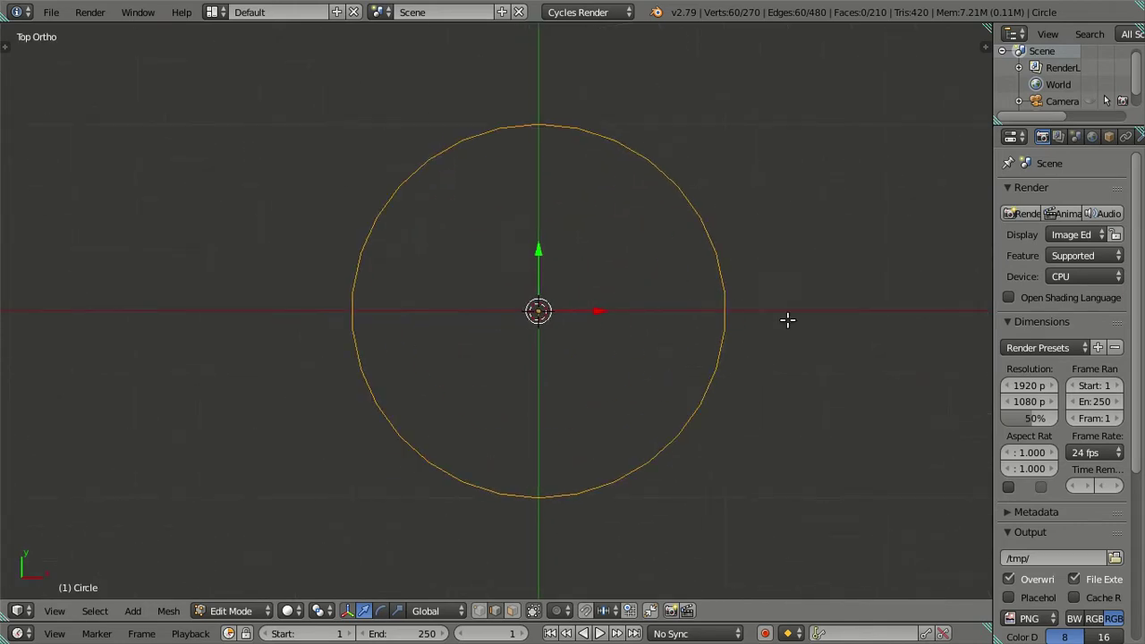
# Extrude both rims and scale them to 0.95 along X, then start 0.95 along Y
pyautogui.press('e')
pyautogui.press('s')
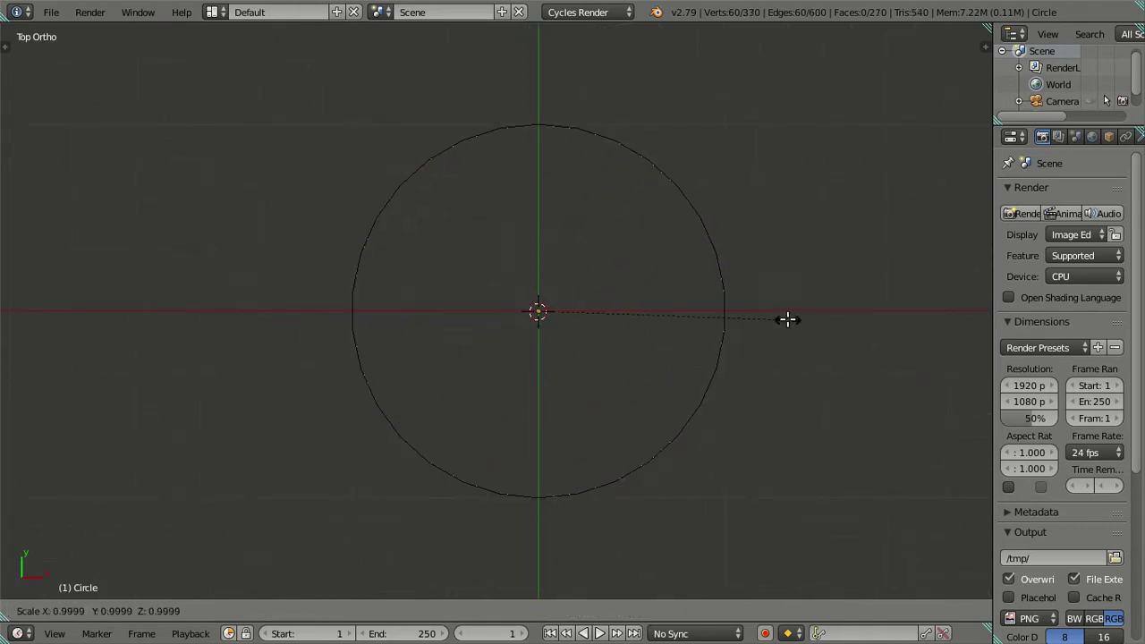
pyautogui.press('x')
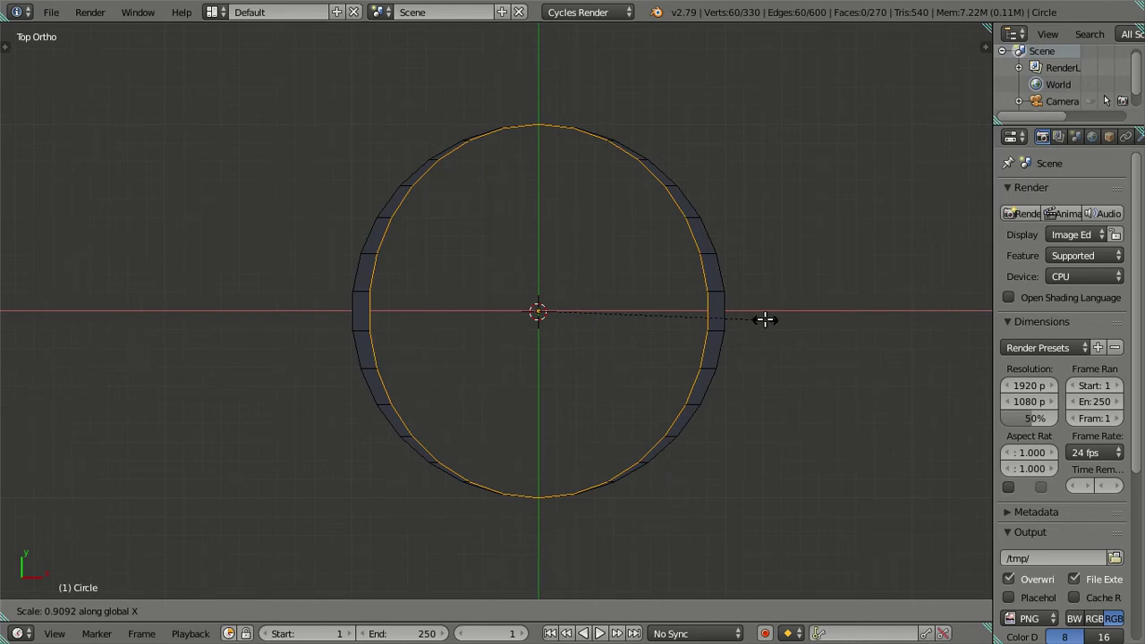
pyautogui.write('.95')
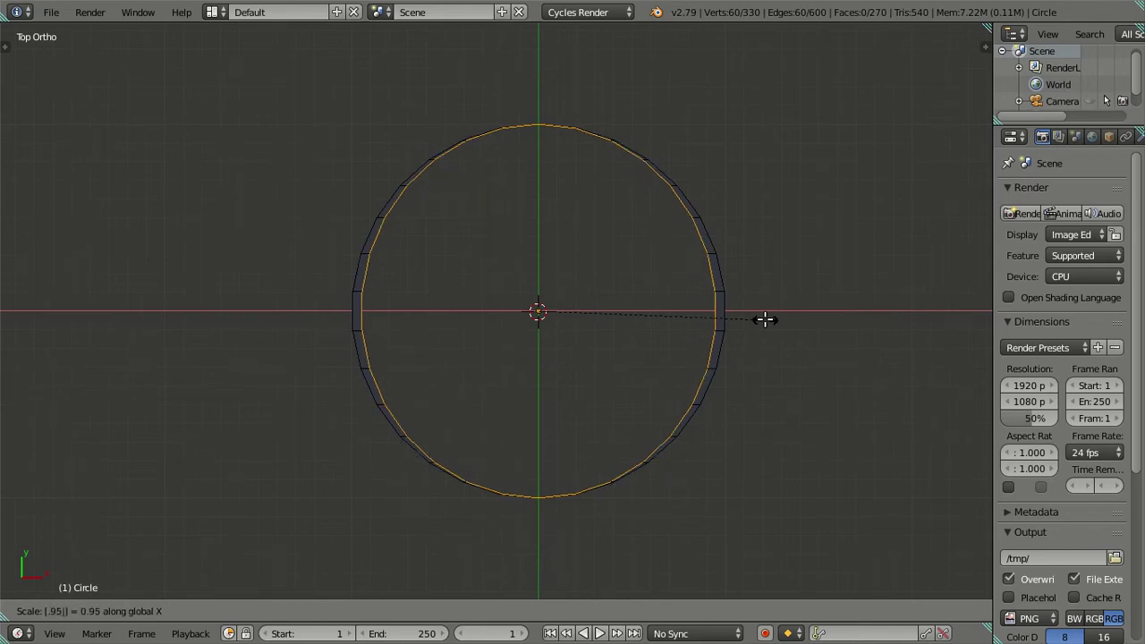
pyautogui.press('Return')
pyautogui.write('sy')
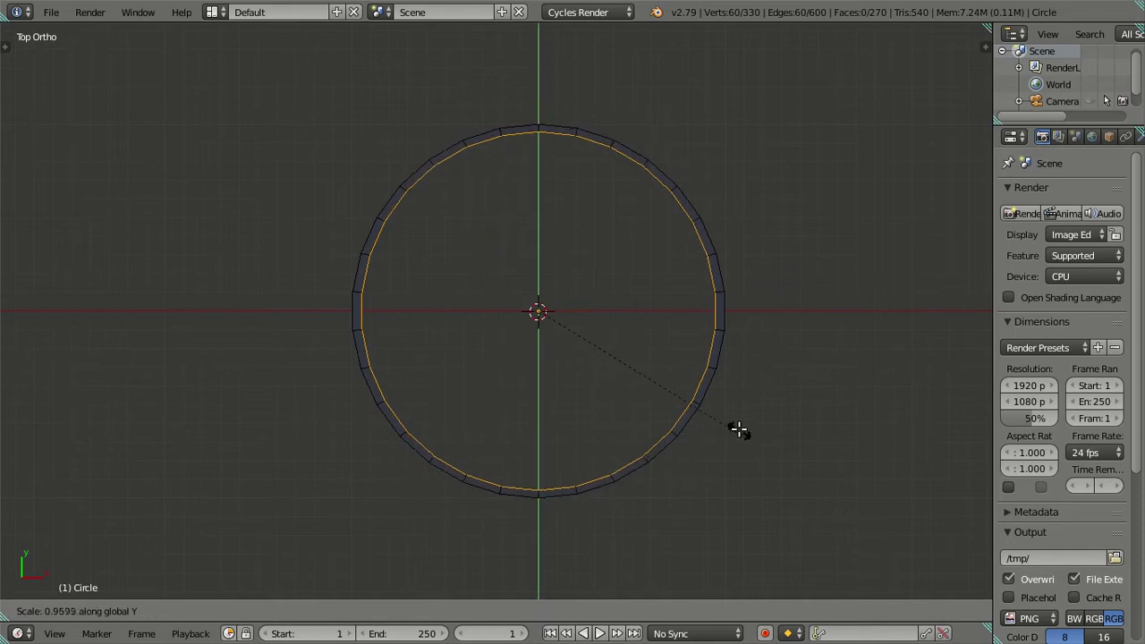
pyautogui.write('.95')
# Confirm the 0.95 Y scale of the rims and go back to the top view
pyautogui.press('Return')
pyautogui.moveTo(705, 395)
pyautogui.mouseDown(button='middle')
pyautogui.moveTo(657, 401)
pyautogui.moveTo(654, 378)
pyautogui.mouseUp(button='middle')
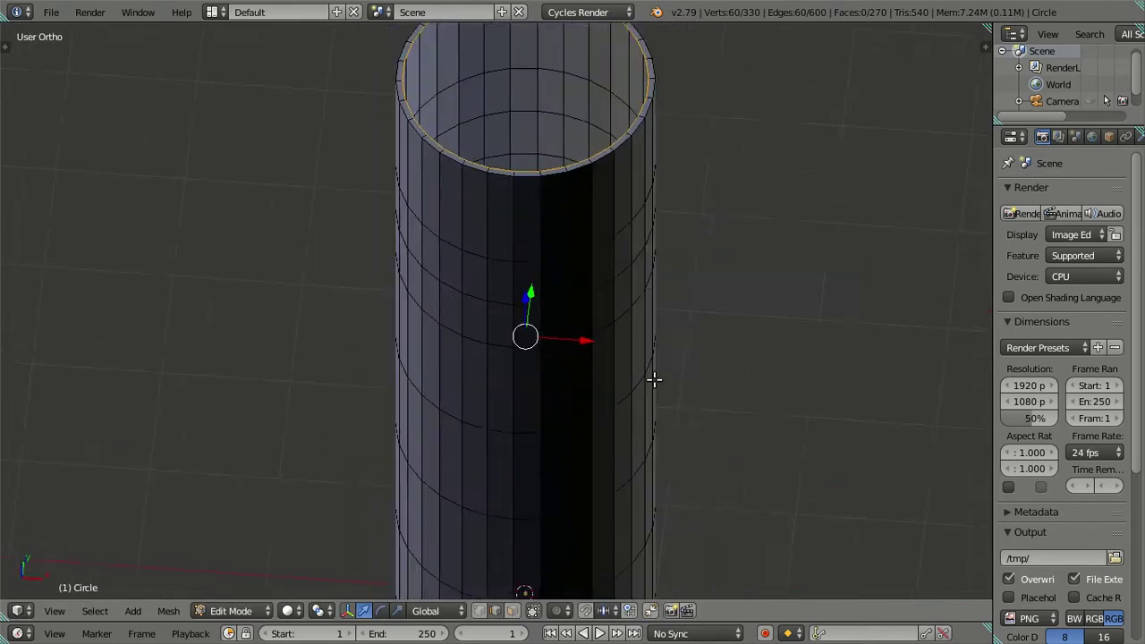
pyautogui.scroll(-3, 634, 307)
pyautogui.moveTo(634, 307)
pyautogui.mouseDown(button='middle')
pyautogui.moveTo(622, 366)
pyautogui.moveTo(624, 301)
pyautogui.mouseUp(button='middle')
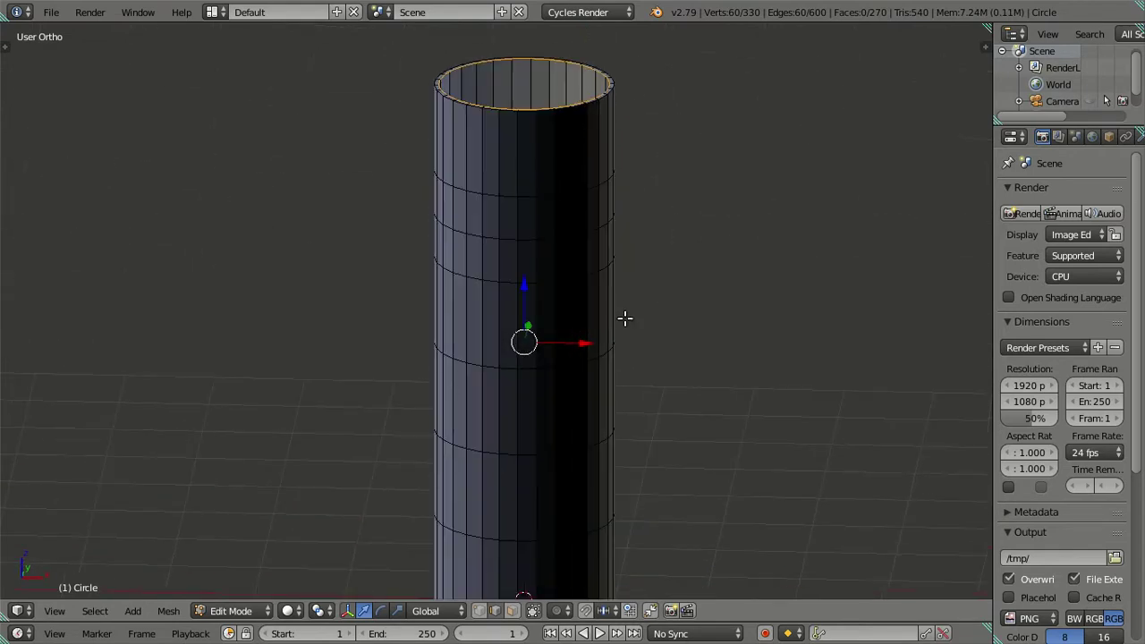
pyautogui.moveTo(619, 404)
pyautogui.mouseDown(button='middle')
pyautogui.moveTo(608, 378)
pyautogui.moveTo(616, 355)
pyautogui.moveTo(608, 403)
pyautogui.moveTo(626, 406)
pyautogui.moveTo(595, 327)
pyautogui.moveTo(629, 474)
pyautogui.moveTo(654, 271)
pyautogui.mouseUp(button='middle')
pyautogui.scroll(-2, 654, 269)
pyautogui.press('KP_7')
pyautogui.scroll(3, 689, 259)
pyautogui.scroll(1, 725, 304)
# Extrude the rims again, scale them to 0.8 along X, shrink along Y, then deselect
pyautogui.press('e')
pyautogui.press('s')
pyautogui.press('x')
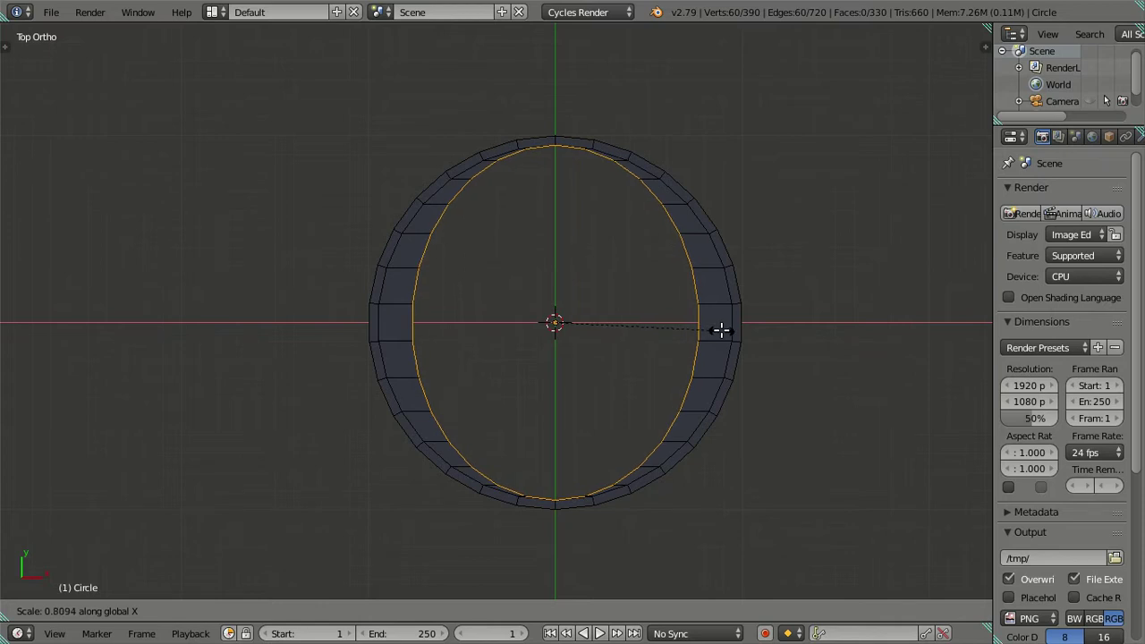
pyautogui.write('0.8')
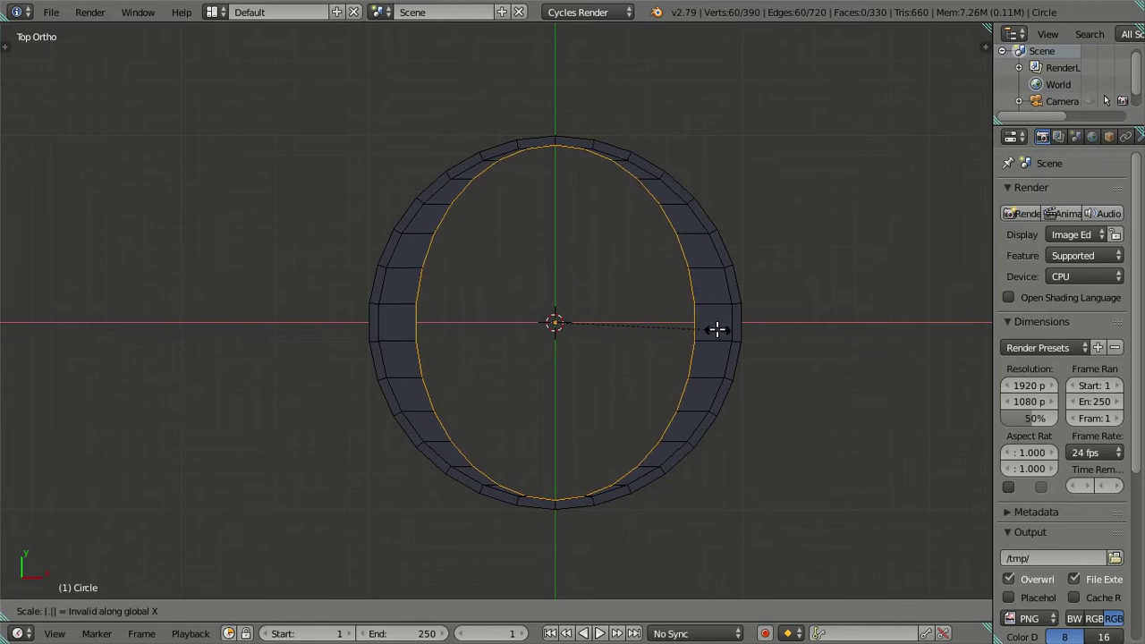
pyautogui.press('Return')
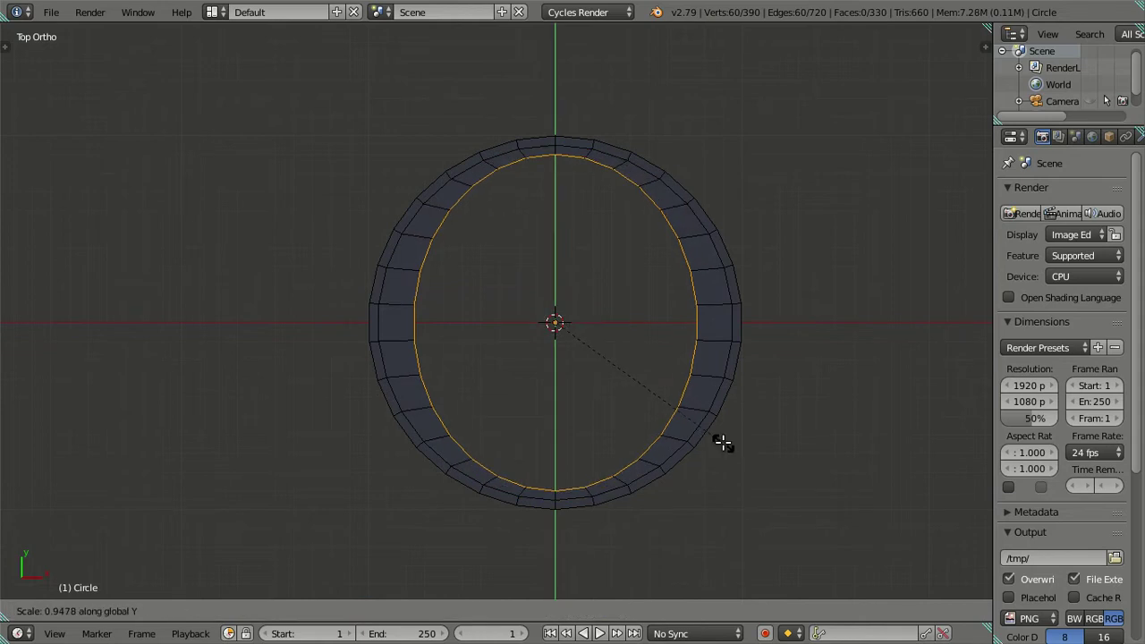
pyautogui.click(723, 442)
pyautogui.moveTo(723, 442)
pyautogui.mouseDown(button='middle')
pyautogui.moveTo(693, 423)
pyautogui.moveTo(688, 355)
pyautogui.moveTo(609, 366)
pyautogui.moveTo(567, 159)
pyautogui.mouseUp(button='middle')
pyautogui.press('a')
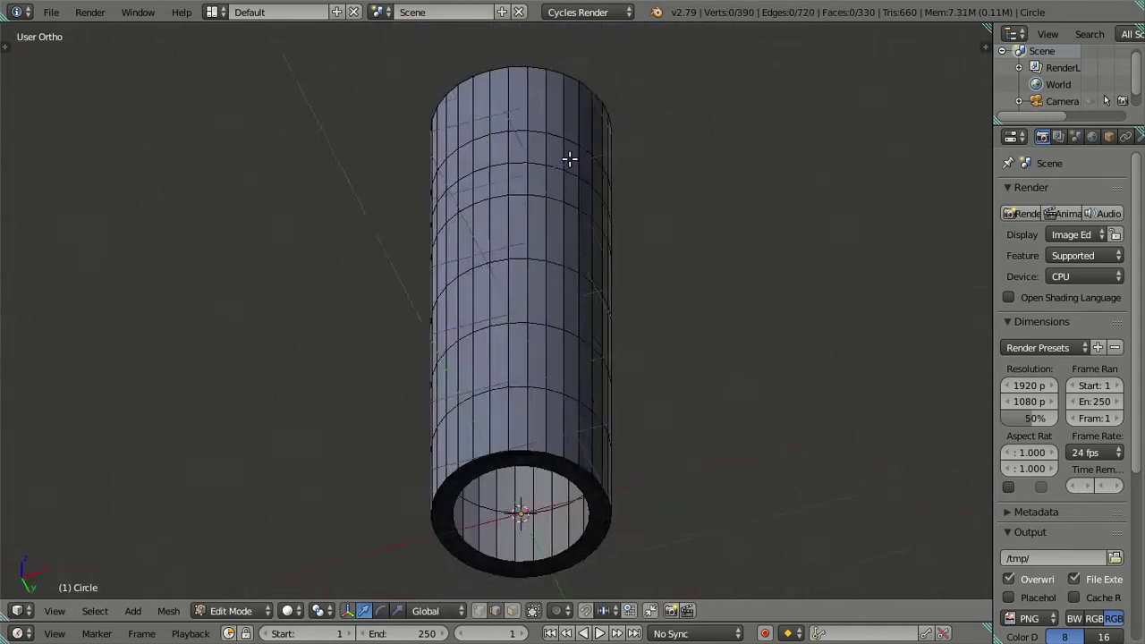
pyautogui.moveTo(585, 499)
pyautogui.mouseDown(button='middle')
pyautogui.moveTo(603, 384)
pyautogui.moveTo(589, 451)
pyautogui.moveTo(647, 529)
pyautogui.moveTo(596, 342)
pyautogui.moveTo(594, 481)
pyautogui.moveTo(597, 248)
pyautogui.moveTo(564, 345)
pyautogui.mouseUp(button='middle')
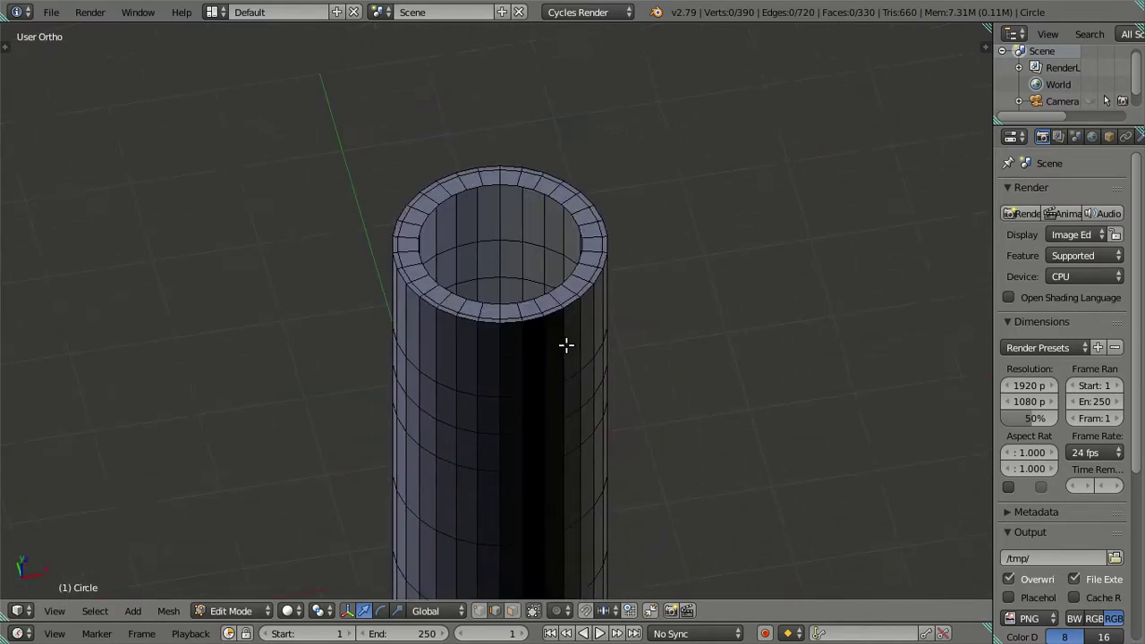
pyautogui.scroll(3, 528, 349)
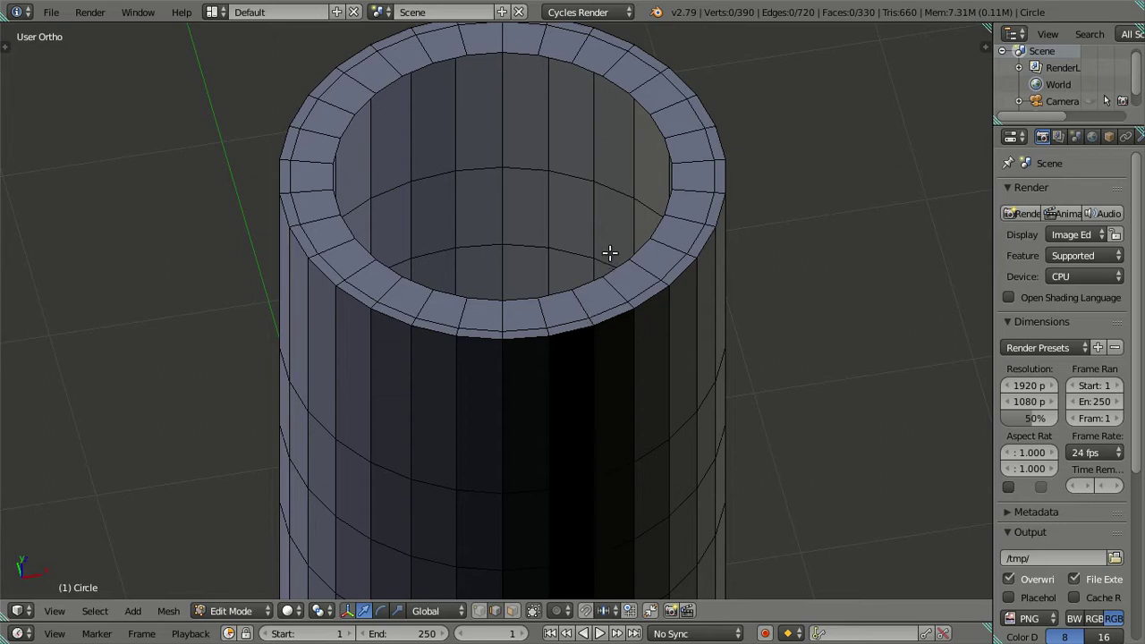
pyautogui.moveTo(644, 252); pyautogui.dragTo(641, 289, button='middle')
pyautogui.scroll(1, 650, 249)
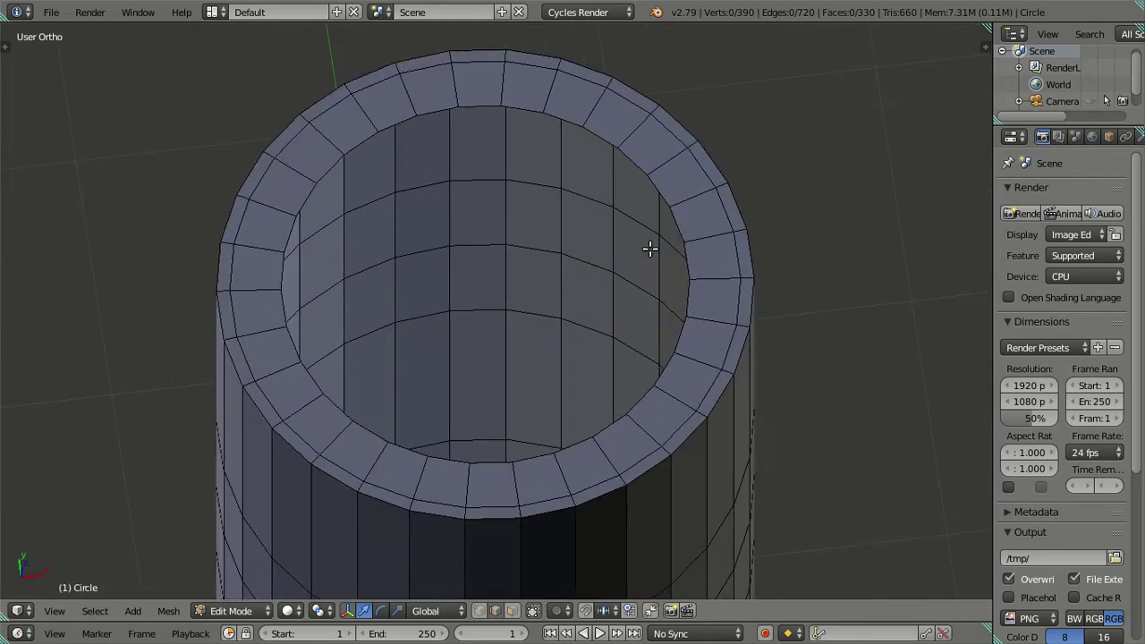
pyautogui.keyDown('alt'); pyautogui.rightClick(682, 227); pyautogui.keyUp('alt')
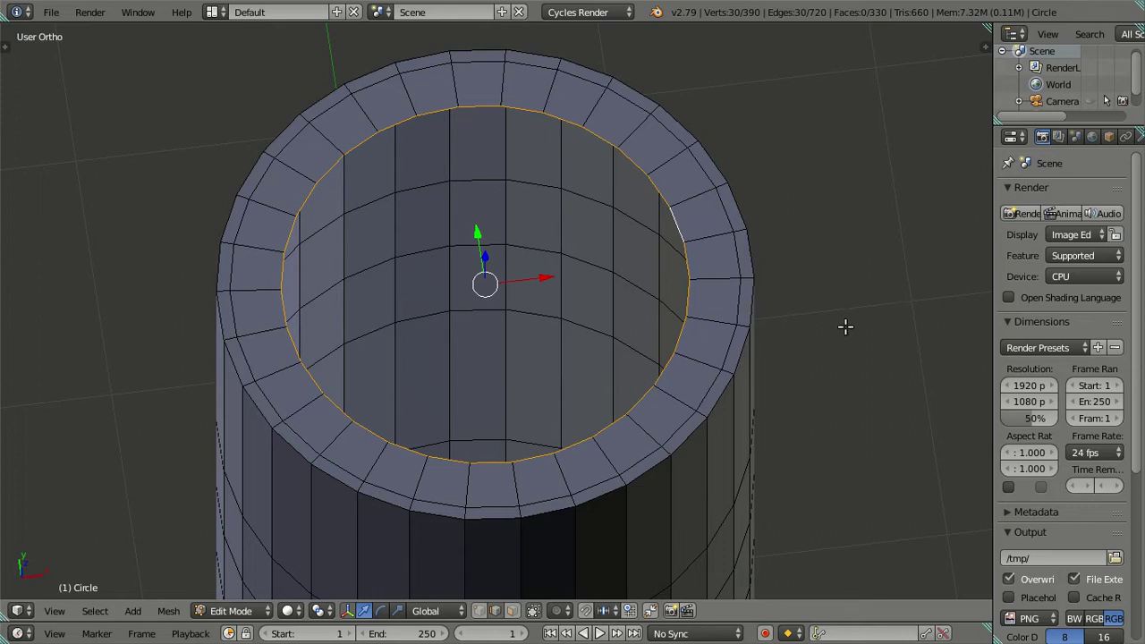
pyautogui.press('e')
pyautogui.press('s')
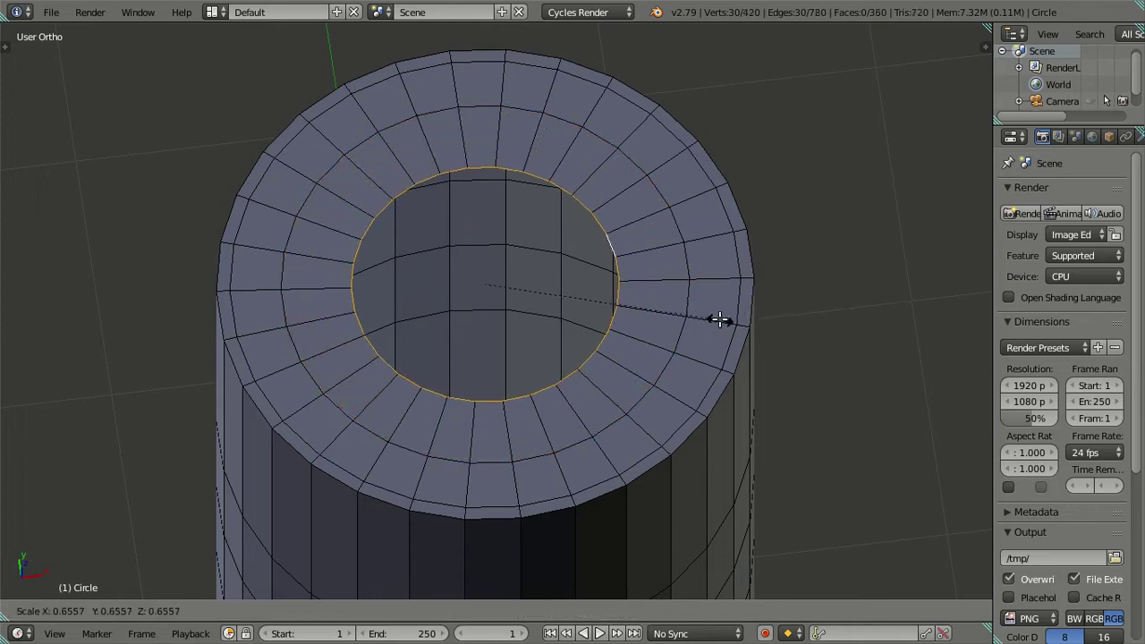
pyautogui.press('Escape')
pyautogui.press('a')
pyautogui.keyDown('alt'); pyautogui.rightClick(697, 296); pyautogui.keyUp('alt')
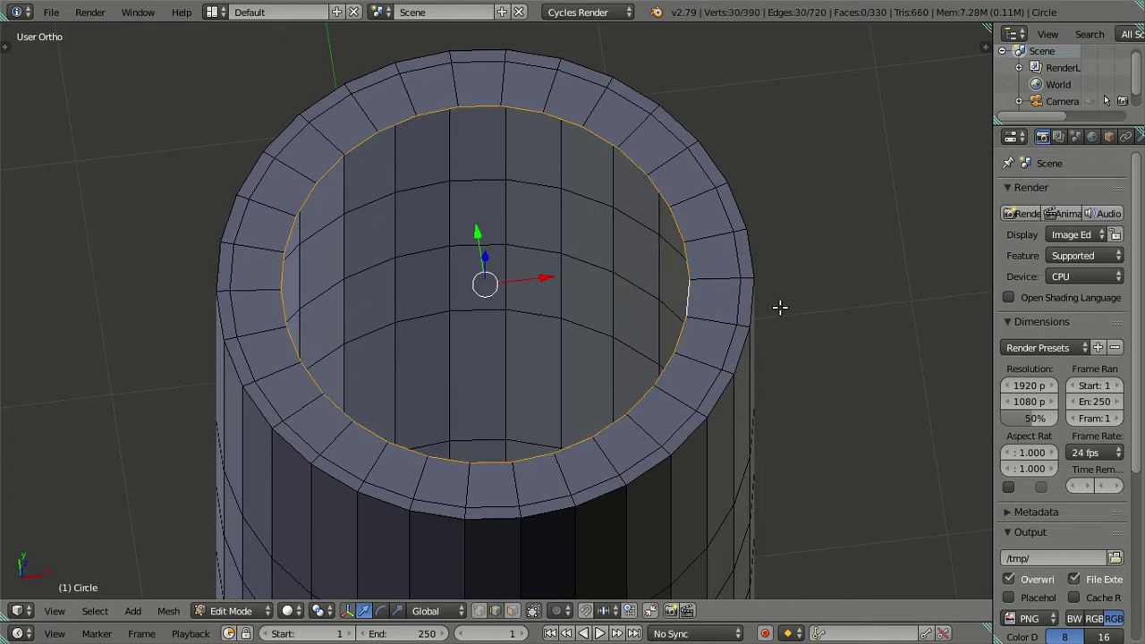
pyautogui.scroll(-2, 780, 307)
pyautogui.scroll(-2, 779, 313)
pyautogui.press('a')
pyautogui.moveTo(734, 427)
pyautogui.mouseDown(button='middle')
pyautogui.moveTo(668, 386)
pyautogui.moveTo(690, 259)
pyautogui.mouseUp(button='middle')
pyautogui.scroll(-2, 557, 474)
pyautogui.moveTo(557, 473)
pyautogui.mouseDown(button='middle')
pyautogui.moveTo(555, 337)
pyautogui.moveTo(527, 388)
pyautogui.mouseUp(button='middle')
pyautogui.scroll(3, 537, 342)
pyautogui.scroll(-3, 527, 388)
pyautogui.keyDown('alt'); pyautogui.rightClick(498, 220); pyautogui.keyUp('alt')
pyautogui.press('ctrl+KP_Add')
pyautogui.press('ctrl+KP_Add')
pyautogui.press('a')
# Select the inner edge loop of the cylinder's bottom lip
pyautogui.moveTo(507, 235); pyautogui.dragTo(486, 388, button='middle')
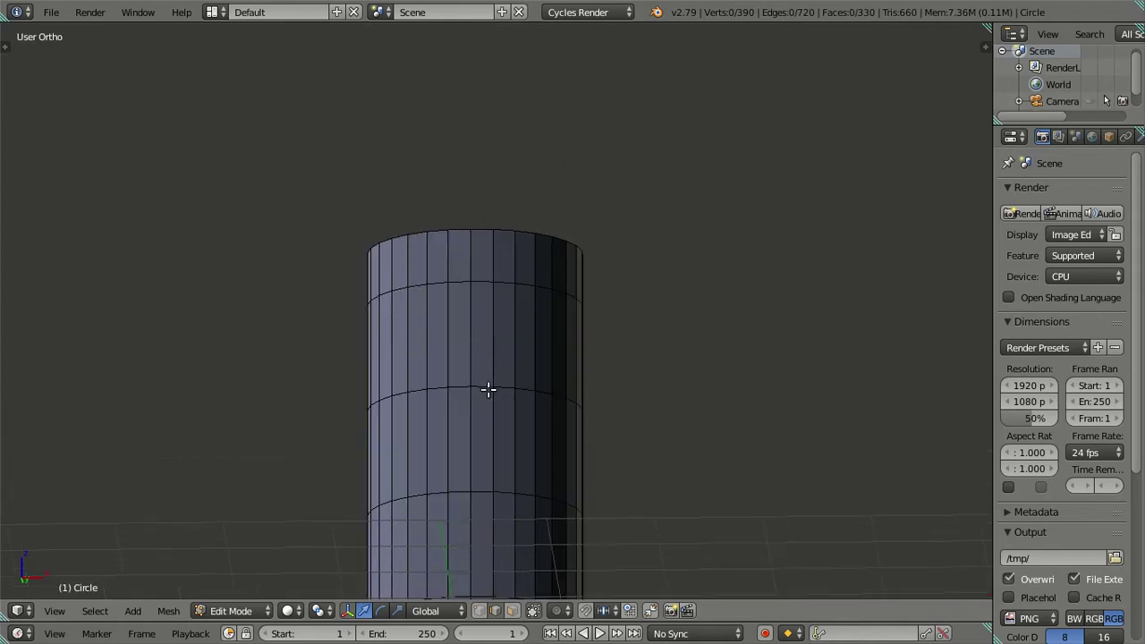
pyautogui.scroll(-3, 486, 389)
pyautogui.moveTo(501, 448)
pyautogui.mouseDown(button='middle')
pyautogui.moveTo(514, 349)
pyautogui.moveTo(549, 260)
pyautogui.mouseUp(button='middle')
pyautogui.scroll(4, 554, 263)
pyautogui.scroll(1, 554, 263)
pyautogui.keyDown('alt'); pyautogui.rightClick(623, 225); pyautogui.keyUp('alt')
pyautogui.scroll(-4, 603, 232)
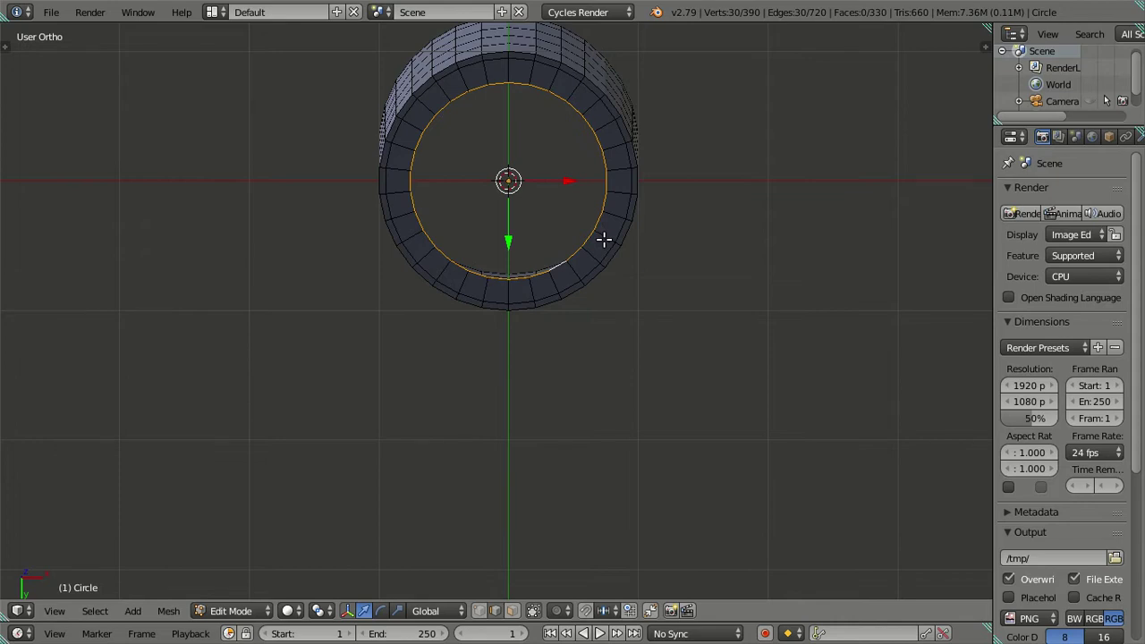
pyautogui.moveTo(603, 240)
pyautogui.mouseDown(button='middle')
pyautogui.moveTo(616, 343)
pyautogui.moveTo(610, 334)
pyautogui.moveTo(662, 360)
pyautogui.moveTo(671, 347)
pyautogui.mouseUp(button='middle')
# Extrude that bottom inner loop in place, then show the front view in wireframe
pyautogui.press('e')
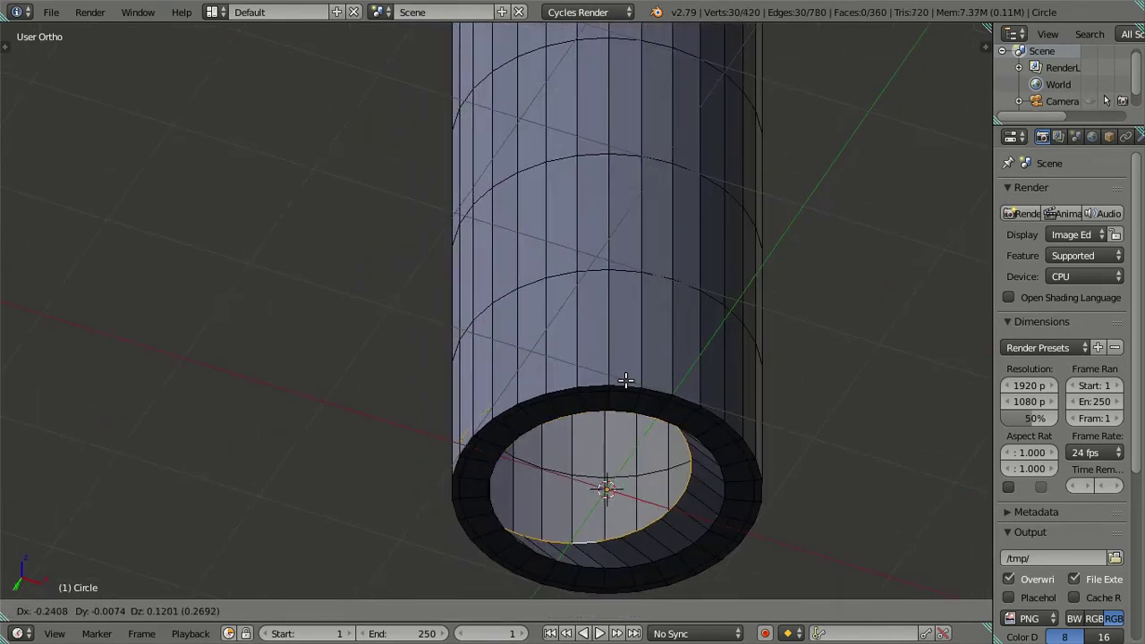
pyautogui.rightClick(626, 388)
pyautogui.scroll(-2, 626, 388)
pyautogui.moveTo(639, 388)
pyautogui.mouseDown(button='middle')
pyautogui.moveTo(651, 439)
pyautogui.moveTo(558, 310)
pyautogui.mouseUp(button='middle')
pyautogui.press('z')
pyautogui.press('KP_1')
# Raise the cylinder's inner bottom loop by 0.25 to form a short inner wall
pyautogui.scroll(3, 558, 309)
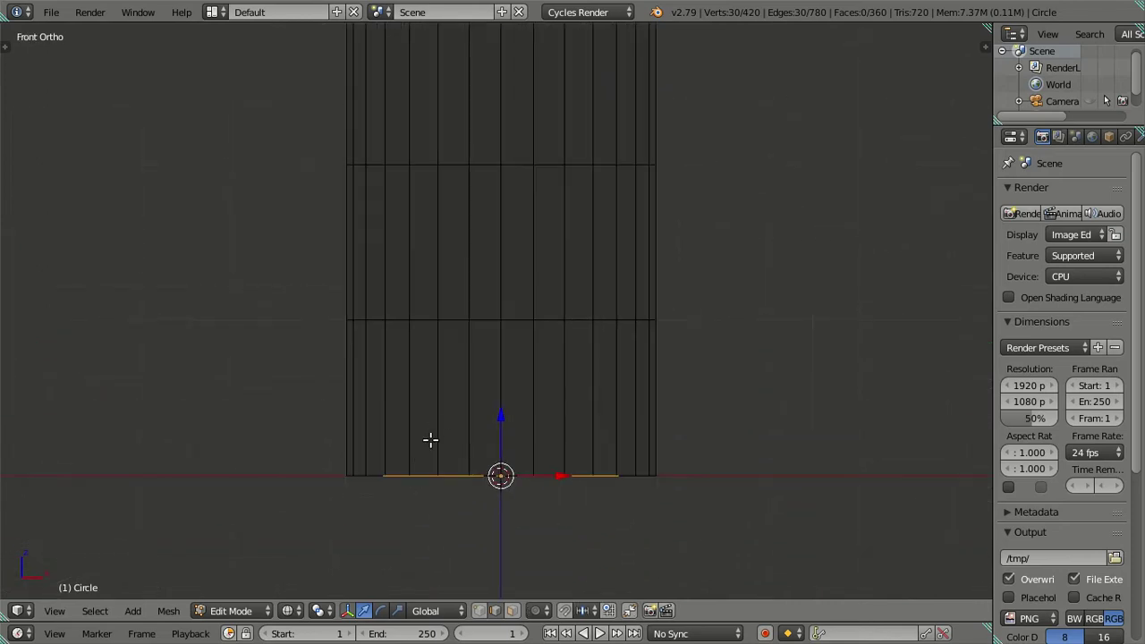
pyautogui.keyDown('shift'); pyautogui.moveTo(537, 429); pyautogui.dragTo(523, 401, button='middle'); pyautogui.keyUp('shift')
pyautogui.moveTo(500, 376)
pyautogui.mouseDown()
pyautogui.moveTo(524, 310)
pyautogui.moveTo(613, 317)
pyautogui.moveTo(627, 301)
pyautogui.moveTo(636, 340)
pyautogui.moveTo(650, 298)
pyautogui.moveTo(651, 323)
pyautogui.mouseUp()
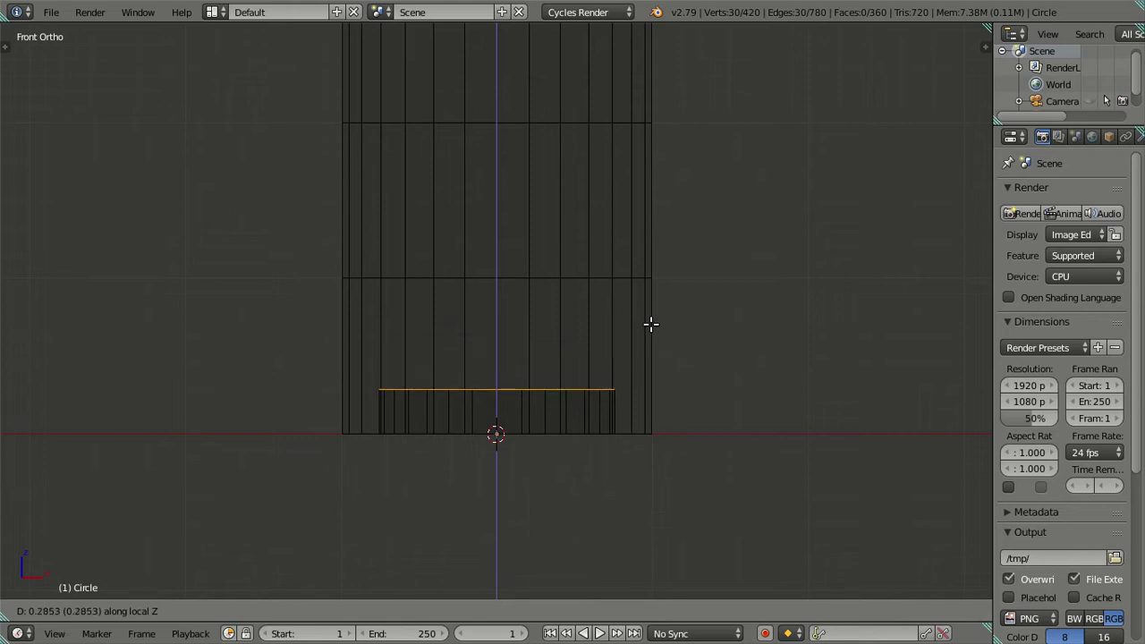
pyautogui.write('0.25')
pyautogui.press('Return')
# Orbit the view to inspect the raised bottom loop from above
pyautogui.moveTo(649, 323)
pyautogui.mouseDown(button='middle')
pyautogui.moveTo(557, 379)
pyautogui.moveTo(557, 327)
pyautogui.moveTo(547, 340)
pyautogui.moveTo(583, 263)
pyautogui.moveTo(603, 284)
pyautogui.mouseUp(button='middle')
pyautogui.scroll(-4, 554, 340)
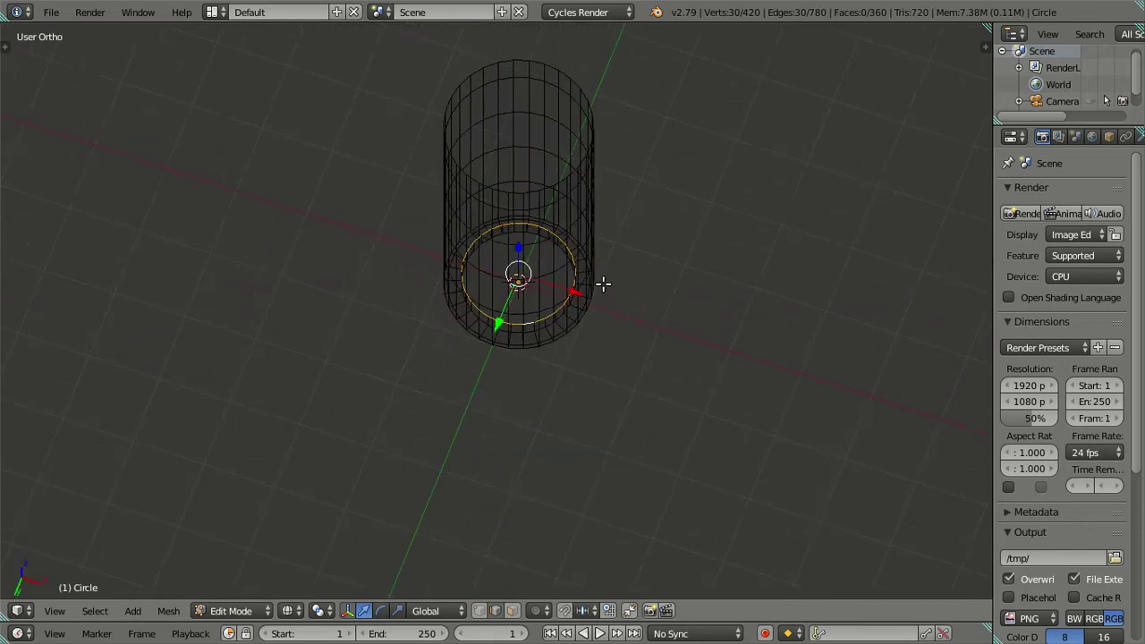
pyautogui.moveTo(637, 319)
pyautogui.mouseDown(button='middle')
pyautogui.moveTo(662, 307)
pyautogui.moveTo(682, 342)
pyautogui.moveTo(647, 337)
pyautogui.moveTo(633, 299)
pyautogui.moveTo(682, 304)
pyautogui.mouseUp(button='middle')
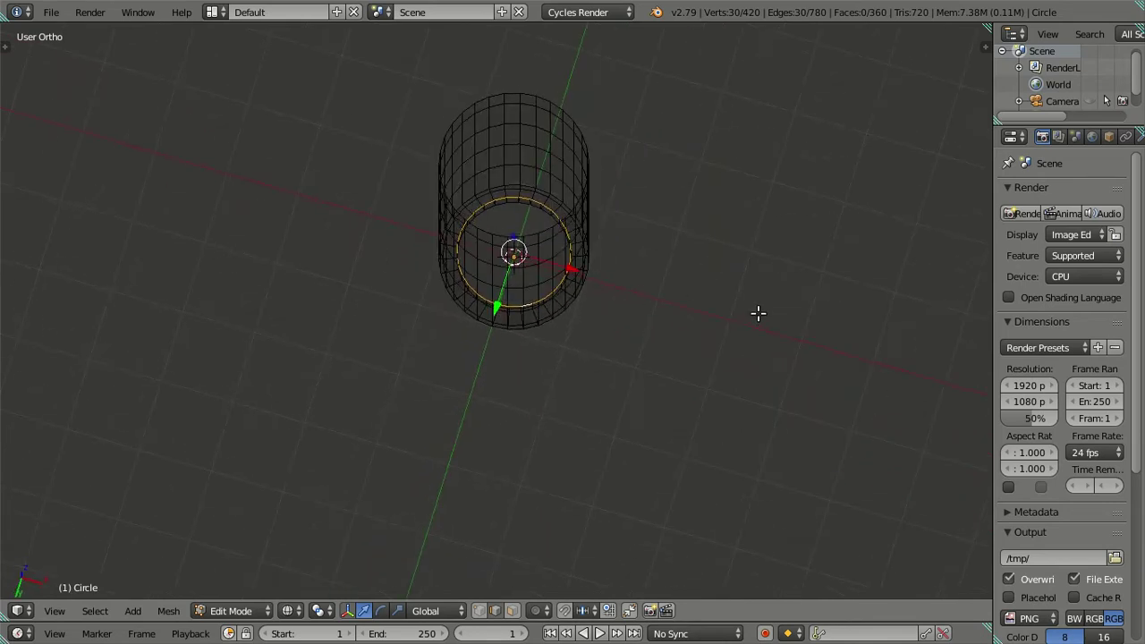
# Scale the bottom ring inward and switch to solid shading to view the base
pyautogui.press('s')
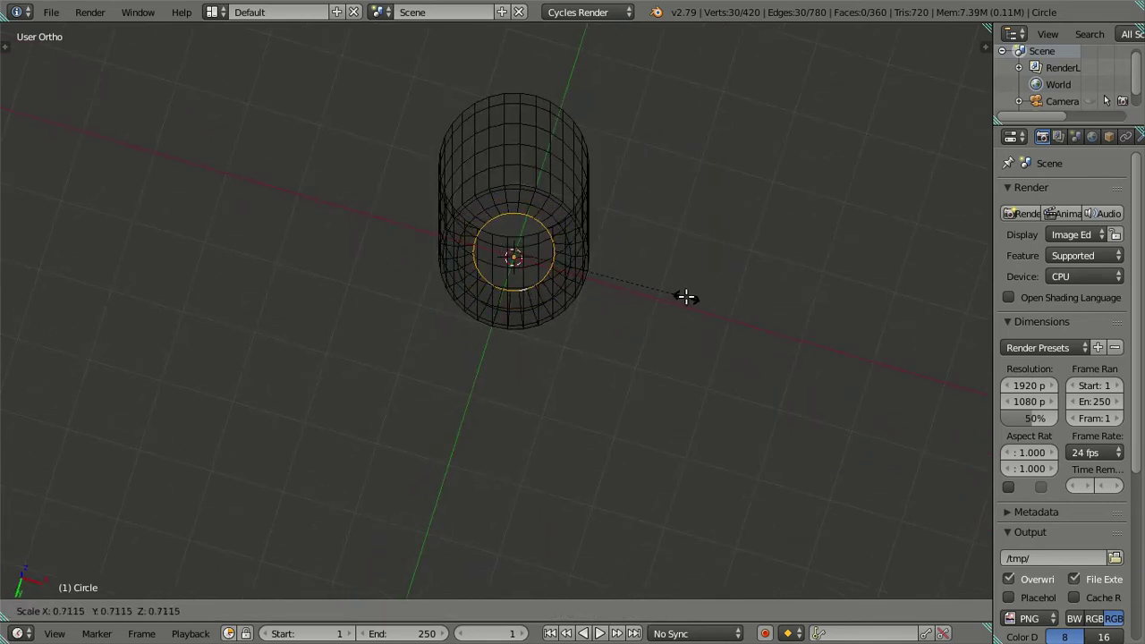
pyautogui.press('=')
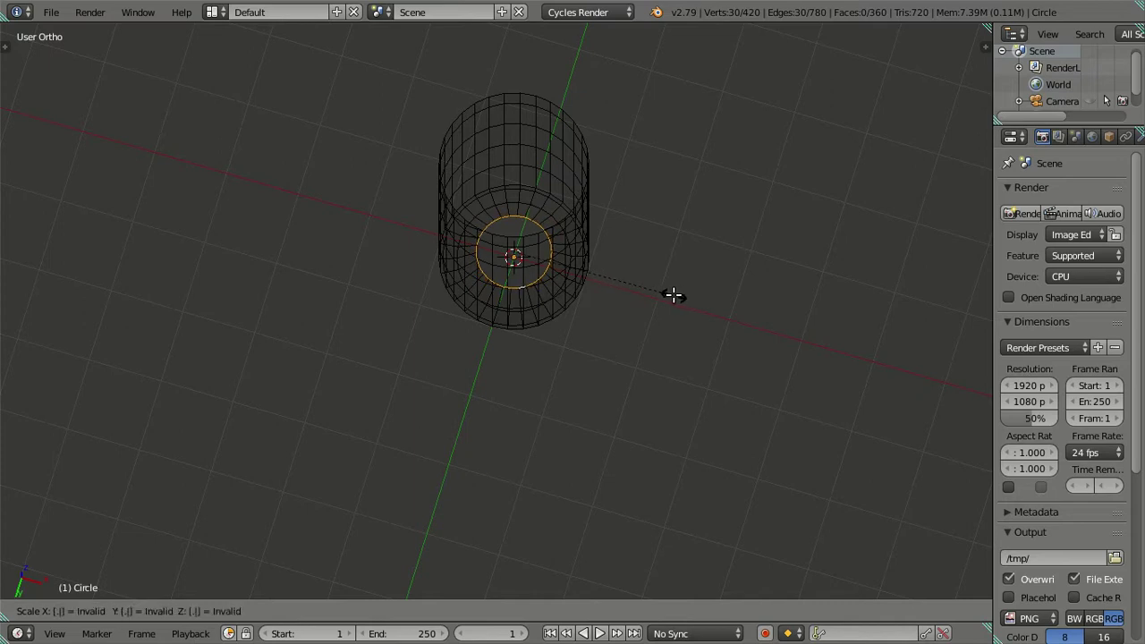
pyautogui.press('Return')
pyautogui.press('z')
pyautogui.scroll(2, 613, 251)
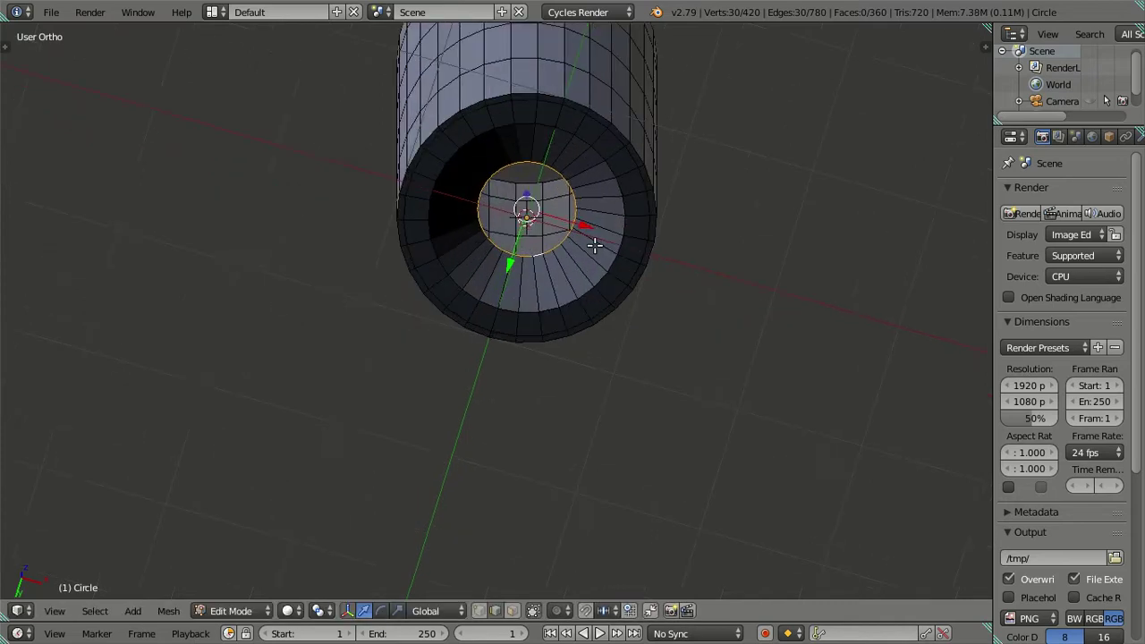
pyautogui.keyDown('shift'); pyautogui.moveTo(595, 246); pyautogui.dragTo(632, 360, button='middle'); pyautogui.keyUp('shift')
# Fill the bottom ring with a face, then extrude and shrink it into a small centre face
pyautogui.press('f')
pyautogui.scroll(3, 703, 351)
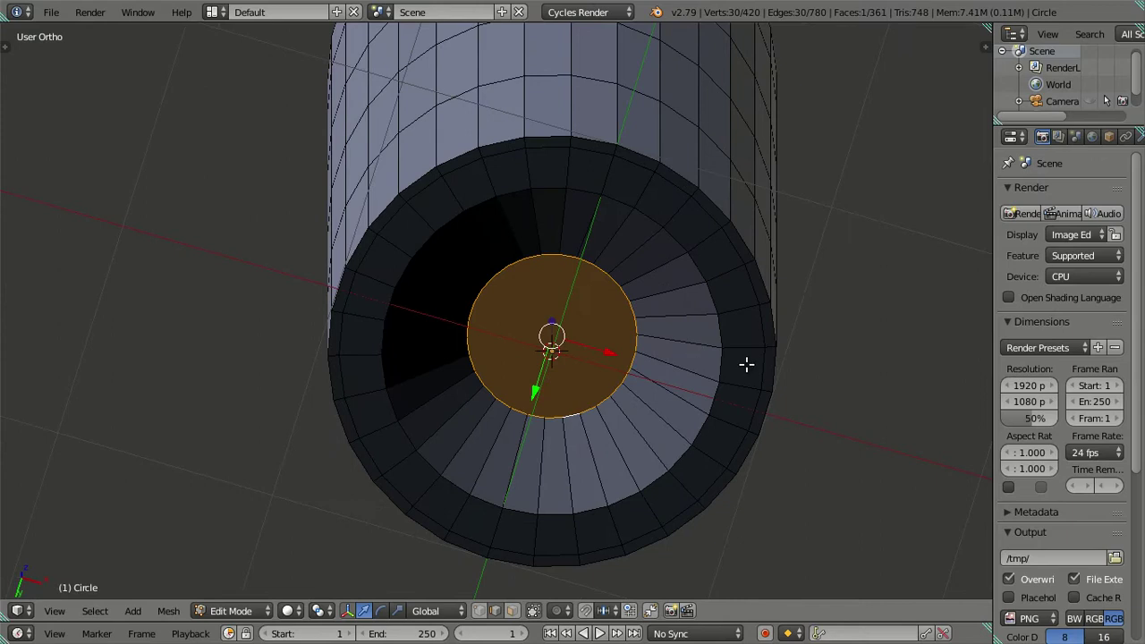
pyautogui.press('e')
pyautogui.press('s')
pyautogui.press('=')
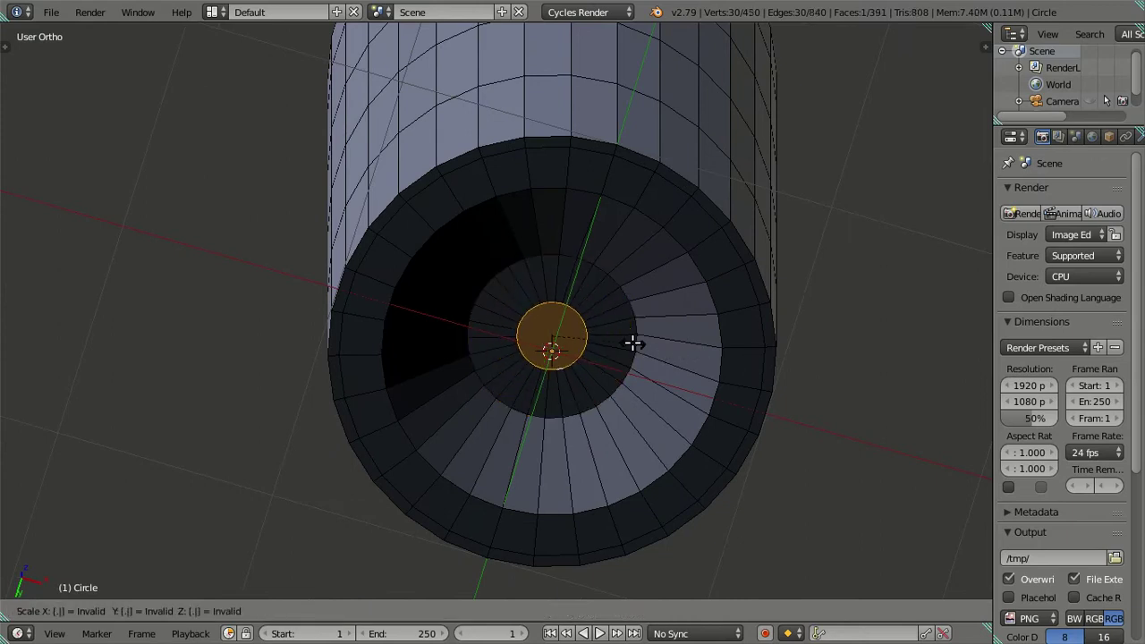
pyautogui.press('BackSpace')
pyautogui.press('Return')
# Deselect all geometry and orbit around the closed base
pyautogui.press('a')
pyautogui.scroll(-3, 617, 385)
pyautogui.moveTo(615, 399)
pyautogui.mouseDown(button='middle')
pyautogui.moveTo(635, 319)
pyautogui.moveTo(769, 292)
pyautogui.moveTo(649, 278)
pyautogui.moveTo(563, 317)
pyautogui.moveTo(774, 337)
pyautogui.moveTo(690, 390)
pyautogui.mouseUp(button='middle')
pyautogui.scroll(2, 611, 286)
# Add a Subdivision Surface modifier to the cylinder from the Modifiers panel
pyautogui.scroll(-4, 680, 362)
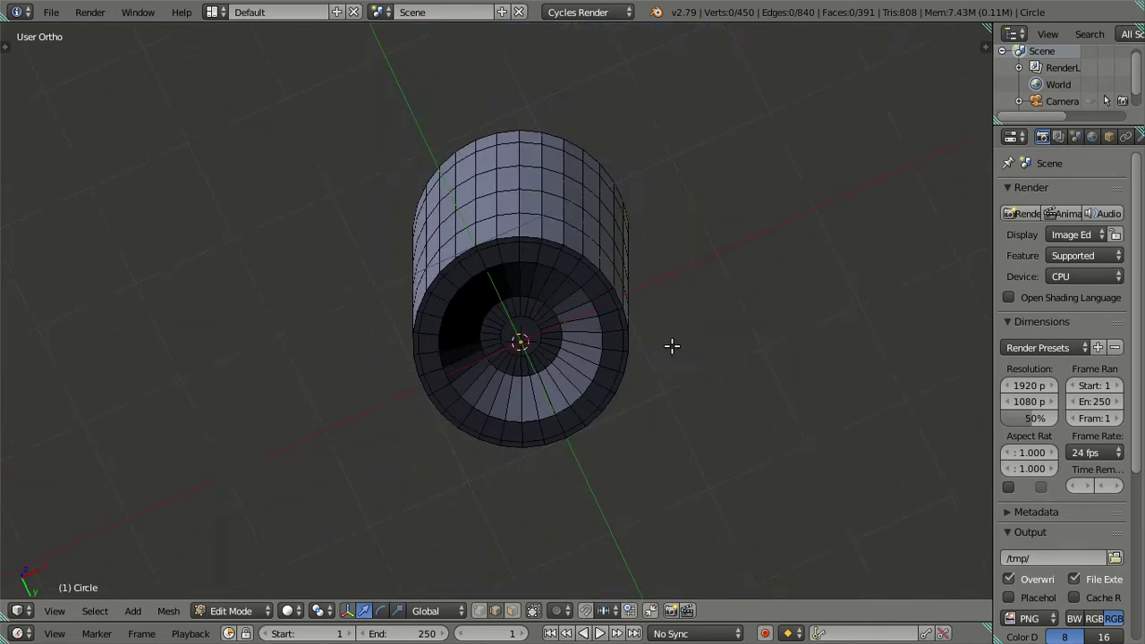
pyautogui.press('Tab')
pyautogui.scroll(1, 653, 343)
pyautogui.press('Tab')
pyautogui.moveTo(623, 330)
pyautogui.mouseDown(button='middle')
pyautogui.moveTo(677, 442)
pyautogui.moveTo(656, 455)
pyautogui.moveTo(624, 383)
pyautogui.moveTo(912, 192)
pyautogui.mouseUp(button='middle')
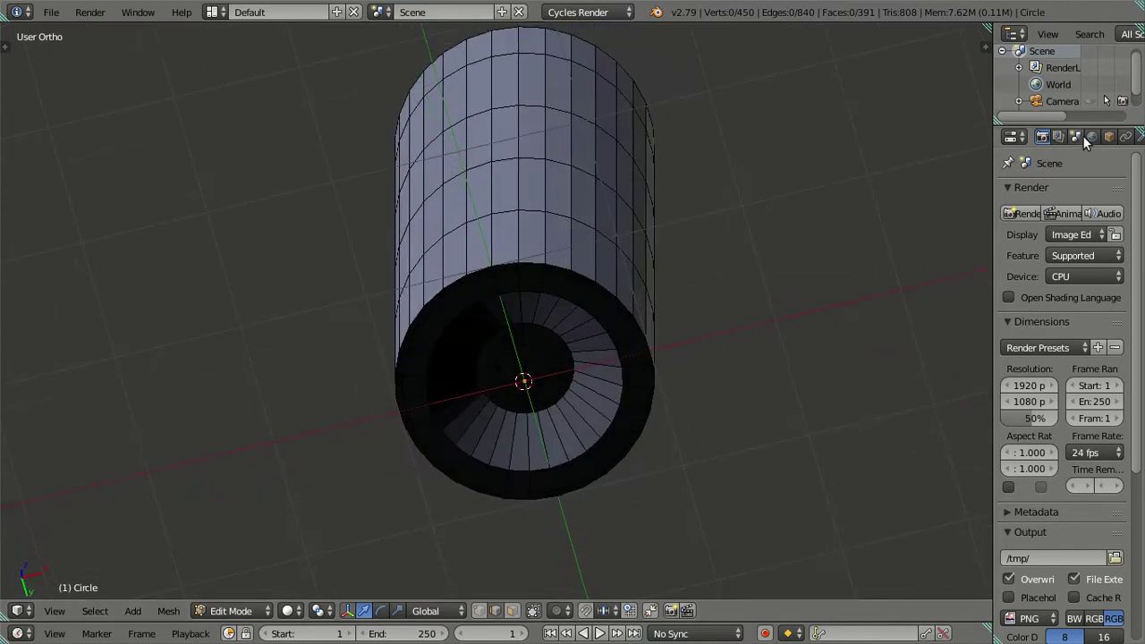
pyautogui.click(1090, 136)
pyautogui.click(1056, 193)
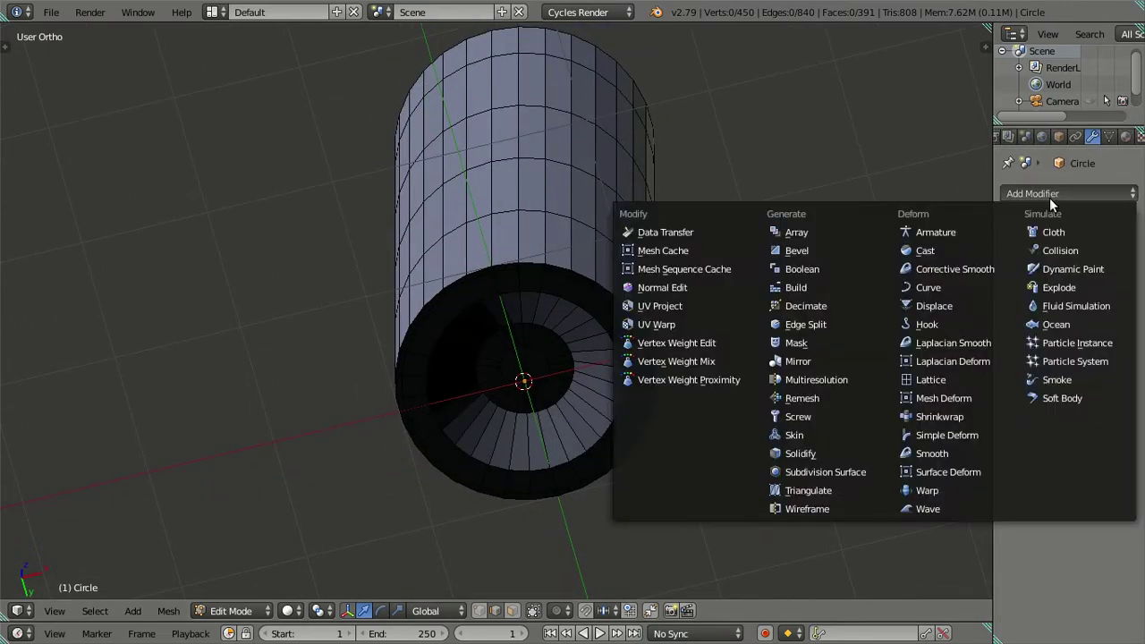
pyautogui.click(816, 470)
# In Object Mode, raise the modifier's viewport subdivisions to 3 and view the smoothed top
pyautogui.moveTo(624, 376)
pyautogui.mouseDown(button='middle')
pyautogui.moveTo(674, 289)
pyautogui.moveTo(638, 281)
pyautogui.mouseUp(button='middle')
pyautogui.press('Tab')
pyautogui.moveTo(715, 330)
pyautogui.mouseDown(button='middle')
pyautogui.moveTo(721, 294)
pyautogui.moveTo(785, 191)
pyautogui.mouseUp(button='middle')
pyautogui.click(1059, 305)
pyautogui.click(1058, 304)
pyautogui.moveTo(630, 252)
pyautogui.mouseDown(button='middle')
pyautogui.moveTo(669, 292)
pyautogui.moveTo(684, 122)
pyautogui.mouseUp(button='middle')
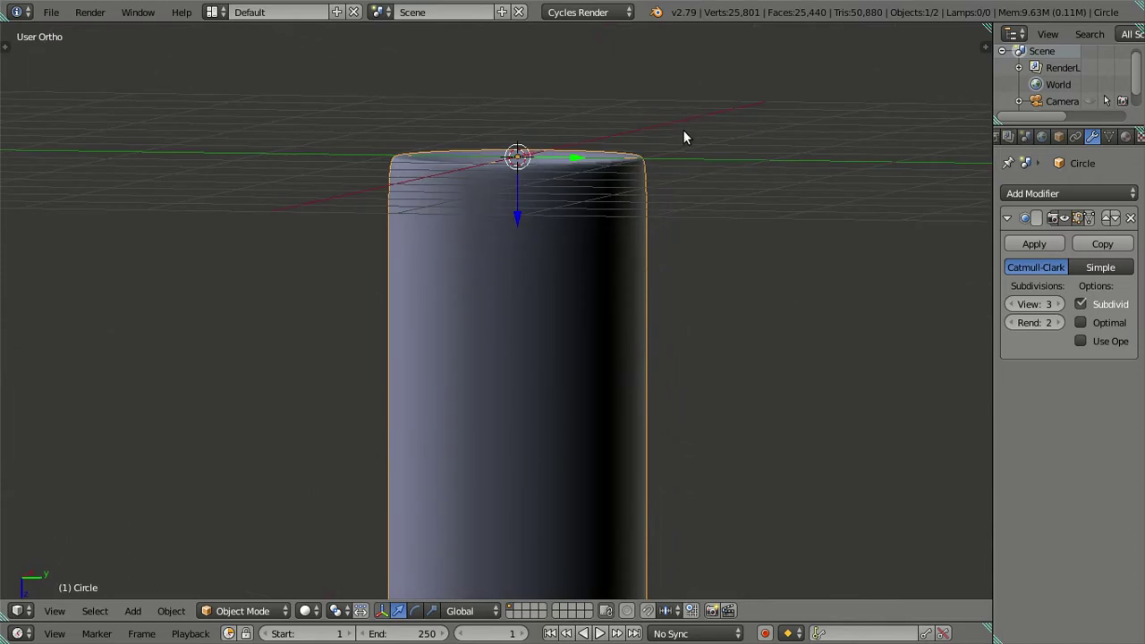
# Set Subdivision Surface View level to 1, re-enter Edit Mode, and orbit to a side view
pyautogui.click(1010, 304)
pyautogui.click(1010, 304)
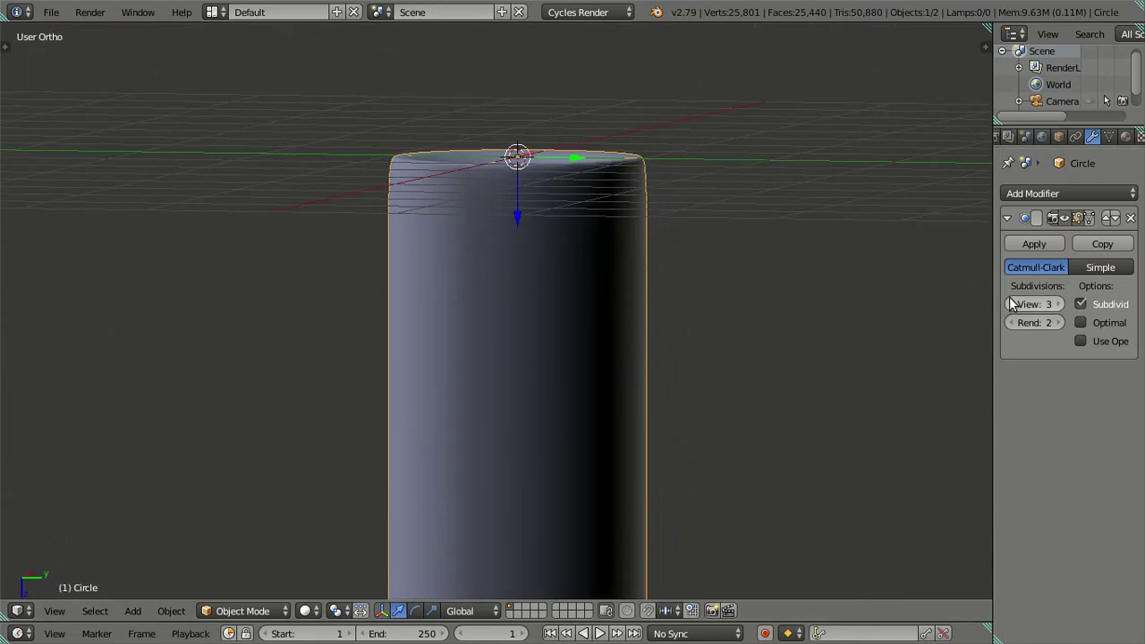
pyautogui.moveTo(679, 215)
pyautogui.mouseDown(button='middle')
pyautogui.moveTo(650, 319)
pyautogui.moveTo(683, 281)
pyautogui.moveTo(649, 292)
pyautogui.moveTo(631, 371)
pyautogui.moveTo(585, 355)
pyautogui.moveTo(514, 263)
pyautogui.moveTo(461, 323)
pyautogui.moveTo(442, 317)
pyautogui.moveTo(474, 428)
pyautogui.moveTo(475, 330)
pyautogui.moveTo(472, 350)
pyautogui.mouseUp(button='middle')
pyautogui.scroll(3, 658, 275)
pyautogui.press('Tab')
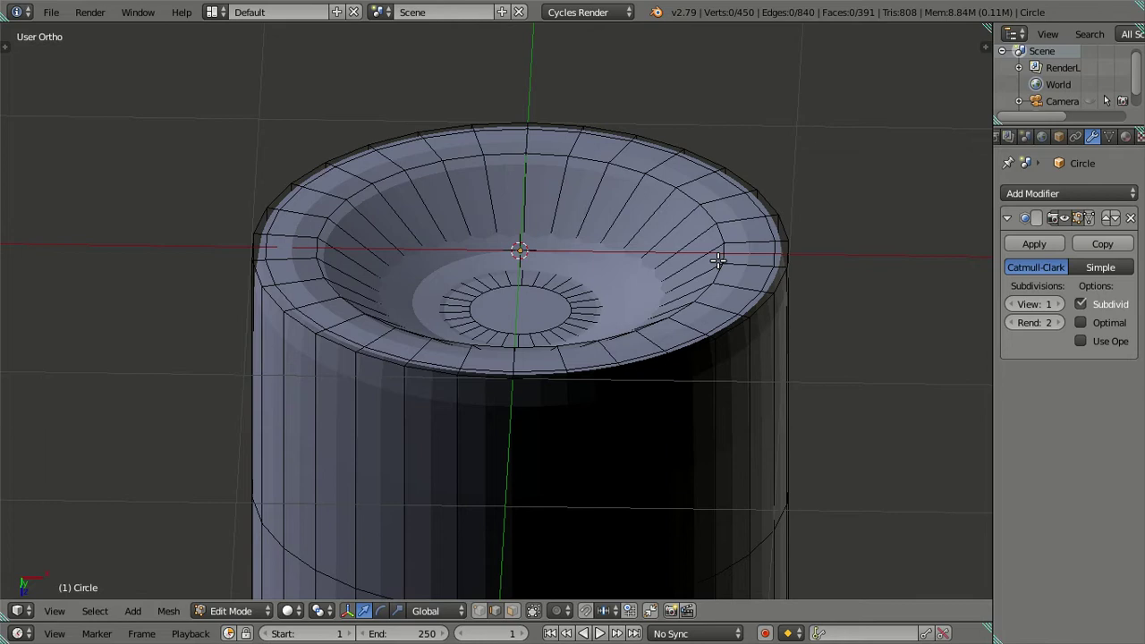
pyautogui.moveTo(719, 260)
pyautogui.mouseDown(button='middle')
pyautogui.moveTo(737, 242)
pyautogui.moveTo(737, 211)
pyautogui.moveTo(710, 263)
pyautogui.moveTo(756, 219)
pyautogui.mouseUp(button='middle')
pyautogui.scroll(1, 759, 283)
pyautogui.scroll(1, 759, 283)
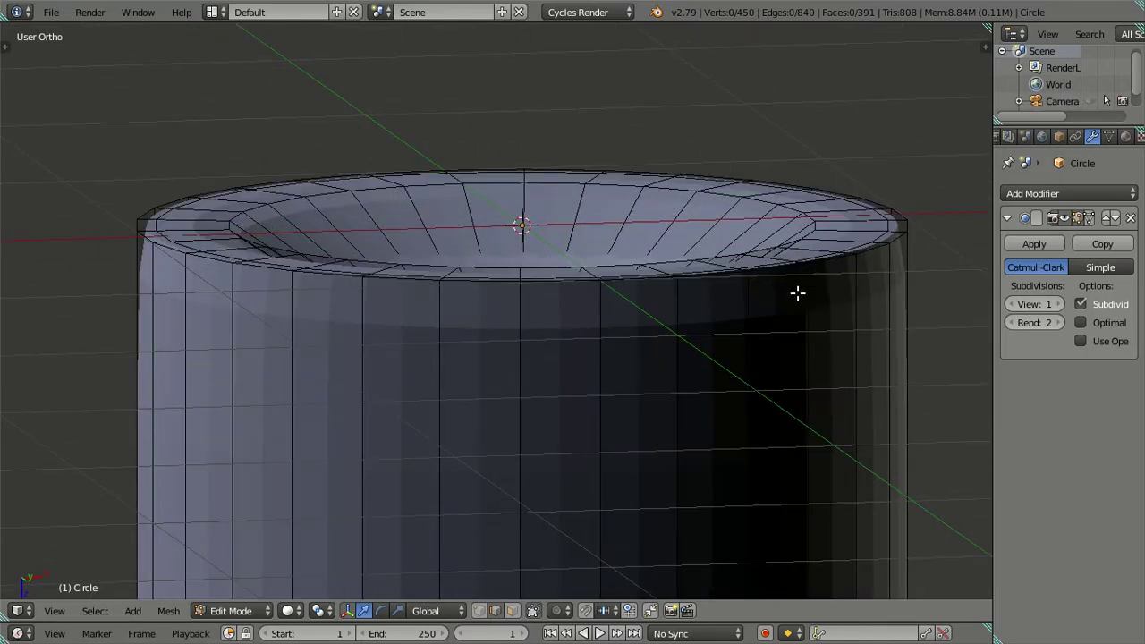
# Loop-cut 10 rings around the cylinder wall, then dissolve the unwanted edge loops
pyautogui.scroll(-3, 788, 348)
pyautogui.hotkey('ctrl', 'r')
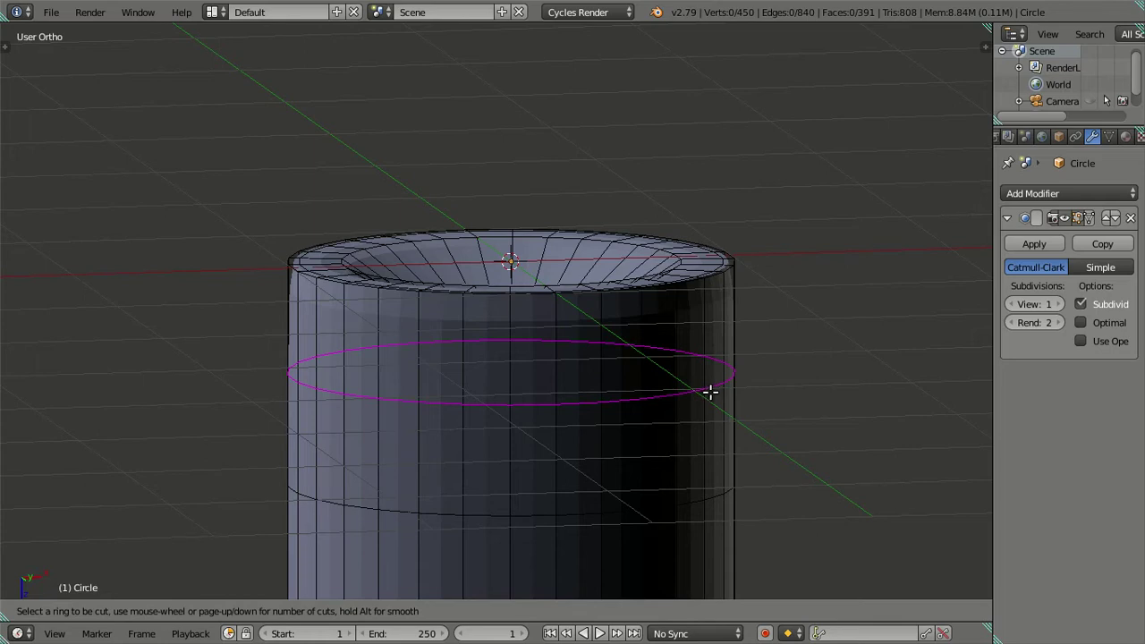
pyautogui.scroll(1, 710, 389)
pyautogui.press('1')
pyautogui.press('0')
pyautogui.click(710, 389)
pyautogui.rightClick(710, 389)
pyautogui.scroll(2, 700, 340)
pyautogui.keyDown('alt'); pyautogui.keyDown('shift'); pyautogui.rightClick(627, 310); pyautogui.keyUp('shift'); pyautogui.keyUp('alt')
pyautogui.press('x')
pyautogui.click(796, 352)
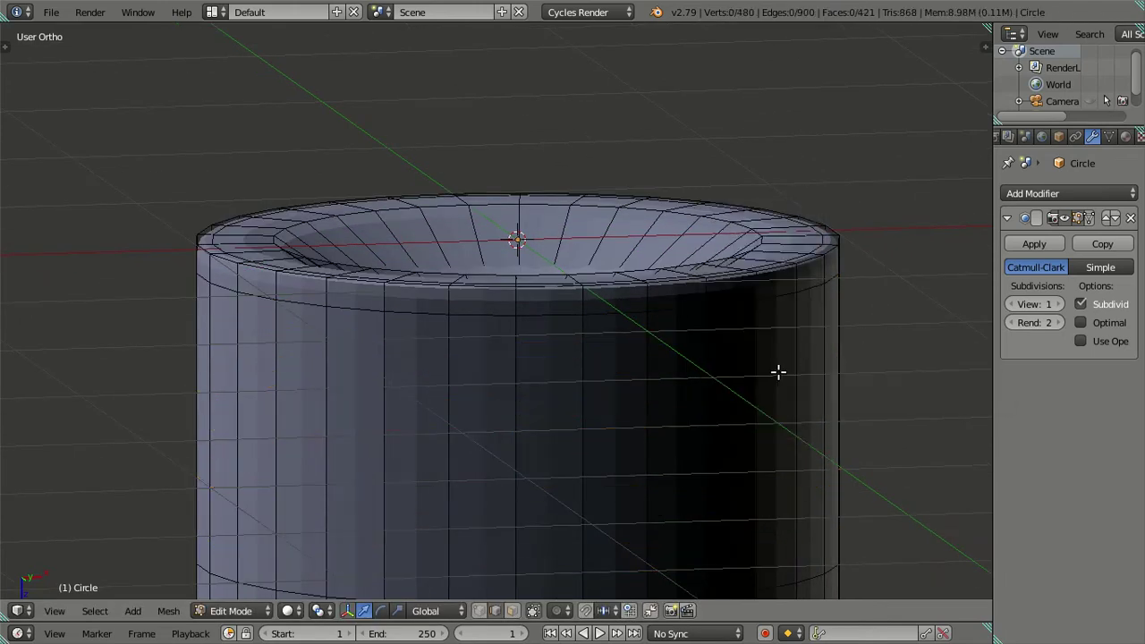
# Preview the shape in Object Mode with View subdivisions at 3, then return to Edit Mode
pyautogui.press('Tab')
pyautogui.click(1059, 304)
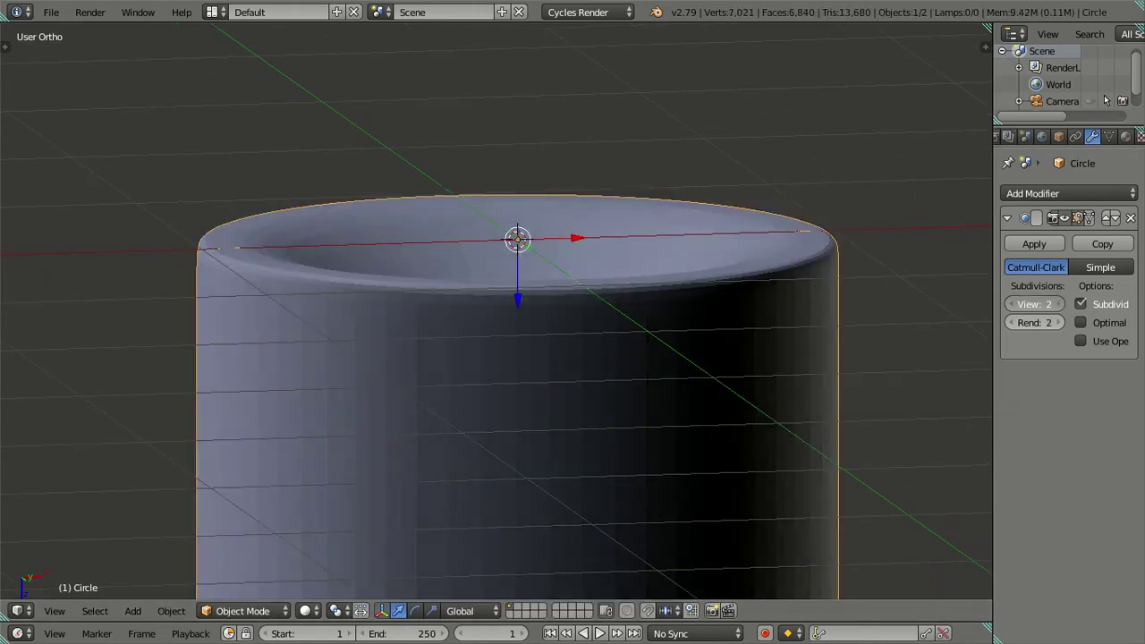
pyautogui.click(1059, 304)
pyautogui.moveTo(777, 346)
pyautogui.mouseDown(button='middle')
pyautogui.moveTo(606, 291)
pyautogui.moveTo(675, 310)
pyautogui.moveTo(565, 335)
pyautogui.moveTo(596, 348)
pyautogui.moveTo(642, 319)
pyautogui.moveTo(651, 341)
pyautogui.mouseUp(button='middle')
pyautogui.press('Tab')
pyautogui.scroll(2, 699, 299)
# Loop-cut a ring near the top rim, dissolve it, and check the shape from above
pyautogui.hotkey('ctrl', 'r')
pyautogui.click(711, 328)
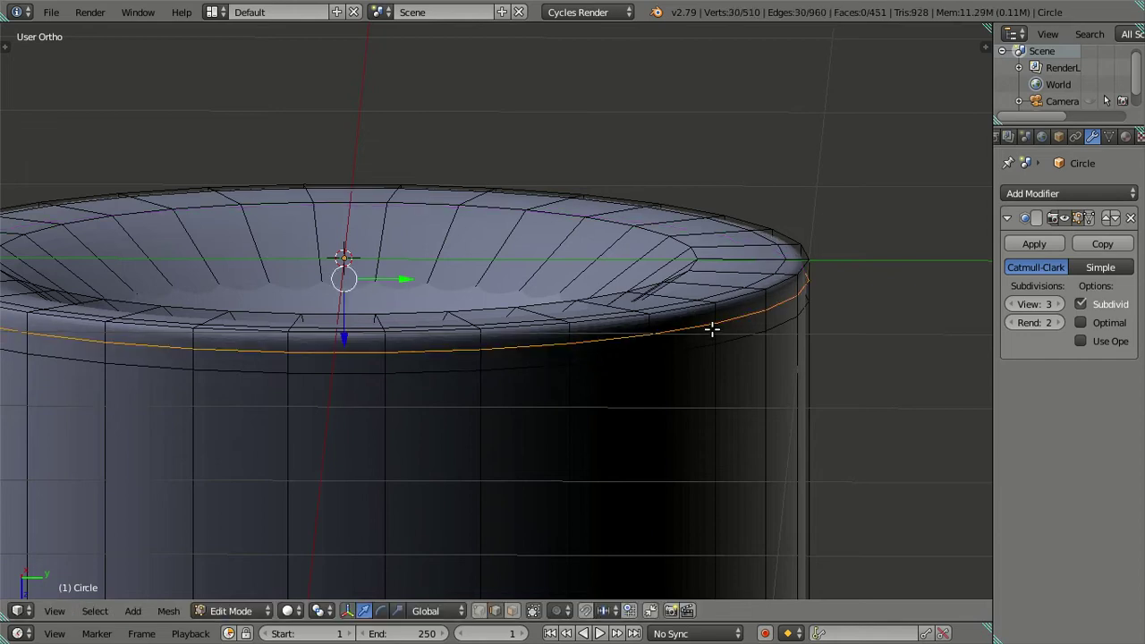
pyautogui.click(785, 353)
pyautogui.press('x')
pyautogui.click(784, 356)
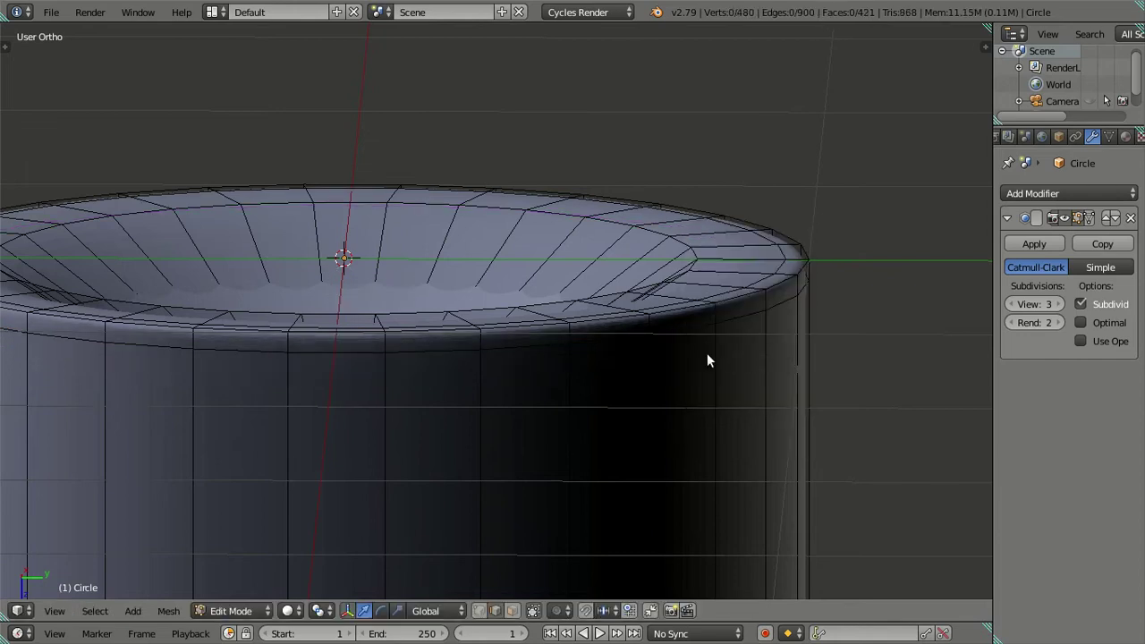
pyautogui.press('Tab')
pyautogui.scroll(-2, 672, 351)
pyautogui.moveTo(654, 358)
pyautogui.mouseDown(button='middle')
pyautogui.moveTo(657, 456)
pyautogui.moveTo(637, 394)
pyautogui.mouseUp(button='middle')
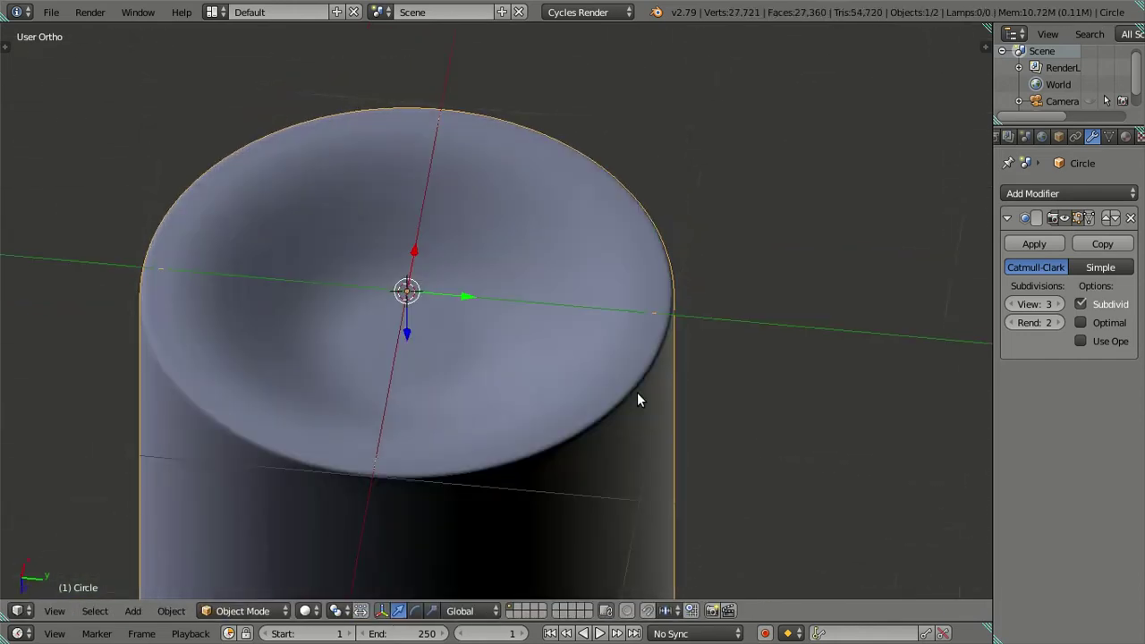
pyautogui.press('Tab')
pyautogui.scroll(2, 631, 325)
# Cut three rings around the top rim, dissolve the unwanted ones, and preview the smooth shape
pyautogui.hotkey('ctrl', 'r')
pyautogui.scroll(1, 715, 289)
pyautogui.scroll(1, 718, 289)
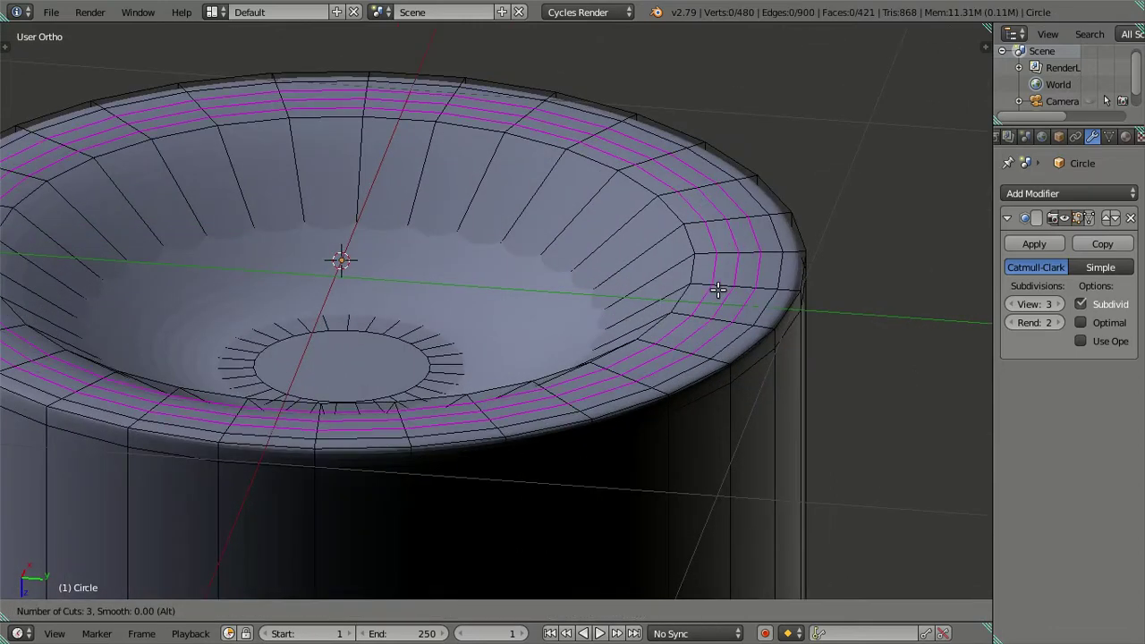
pyautogui.click(718, 289)
pyautogui.press('x')
pyautogui.click(800, 296)
pyautogui.moveTo(800, 296)
pyautogui.mouseDown(button='middle')
pyautogui.moveTo(722, 407)
pyautogui.moveTo(767, 358)
pyautogui.moveTo(662, 373)
pyautogui.moveTo(696, 471)
pyautogui.moveTo(674, 363)
pyautogui.mouseUp(button='middle')
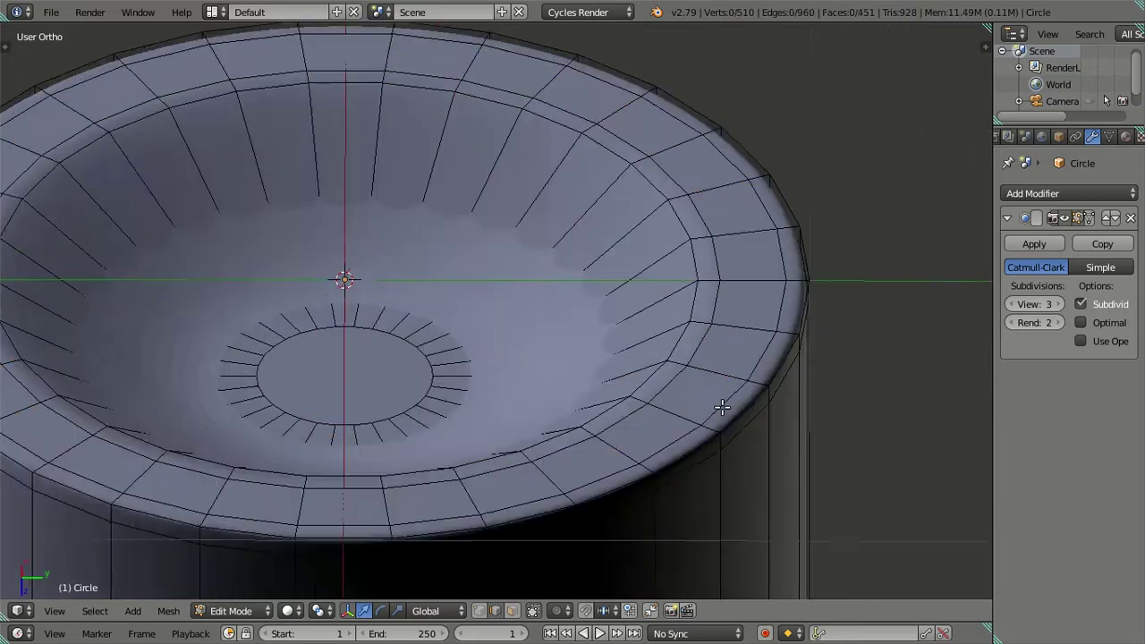
pyautogui.press('Tab')
pyautogui.press('Tab')
pyautogui.scroll(3, 679, 322)
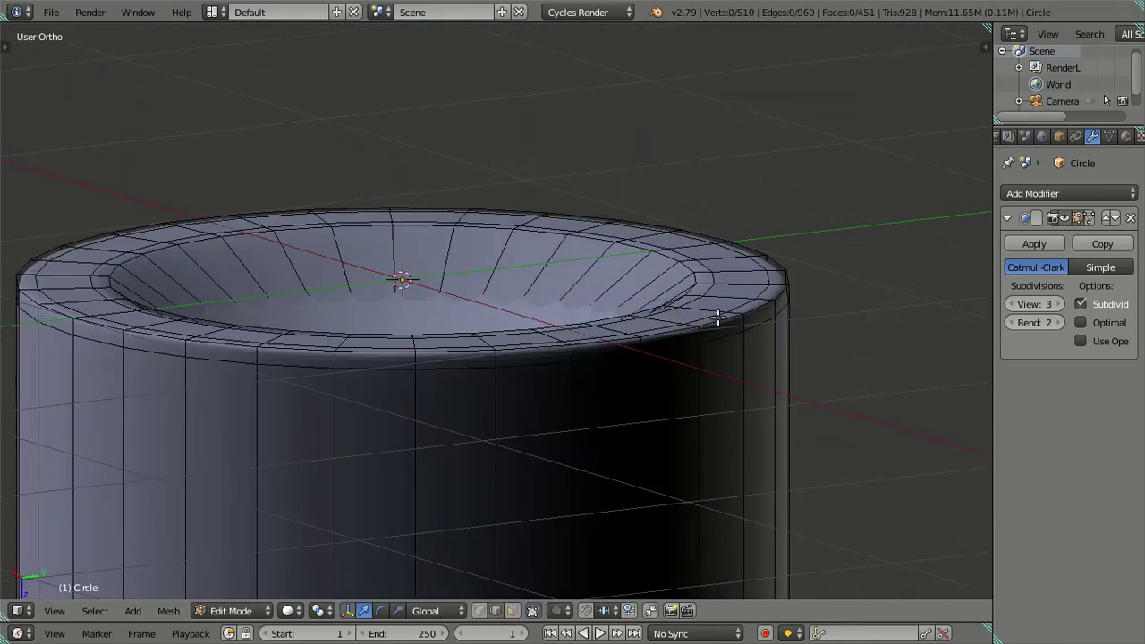
pyautogui.moveTo(734, 310); pyautogui.dragTo(656, 361, button='middle')
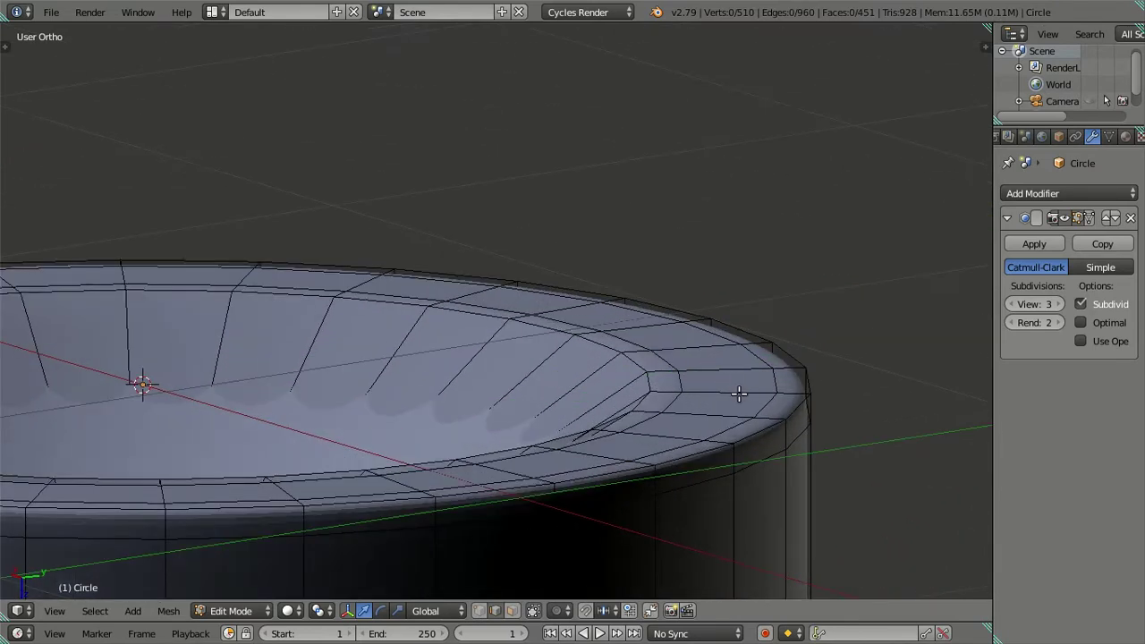
# Add a new edge loop around the rim and select the rim loops
pyautogui.hotkey('ctrl', 'r')
pyautogui.click(725, 385)
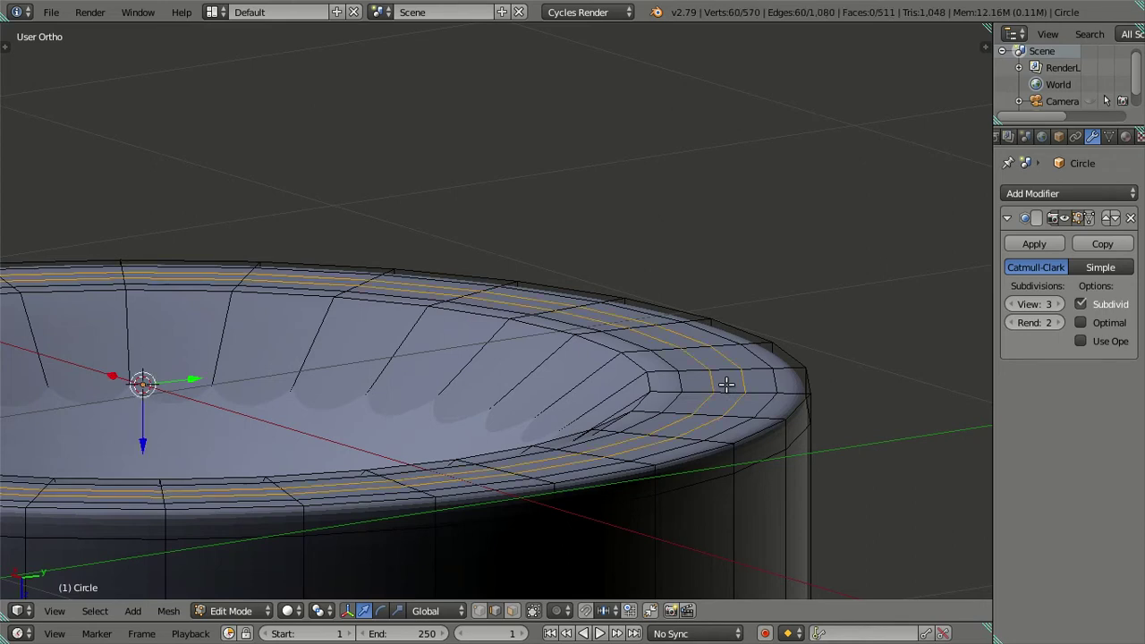
pyautogui.keyDown('alt'); pyautogui.keyDown('shift'); pyautogui.rightClick(754, 404); pyautogui.keyUp('shift'); pyautogui.keyUp('alt')
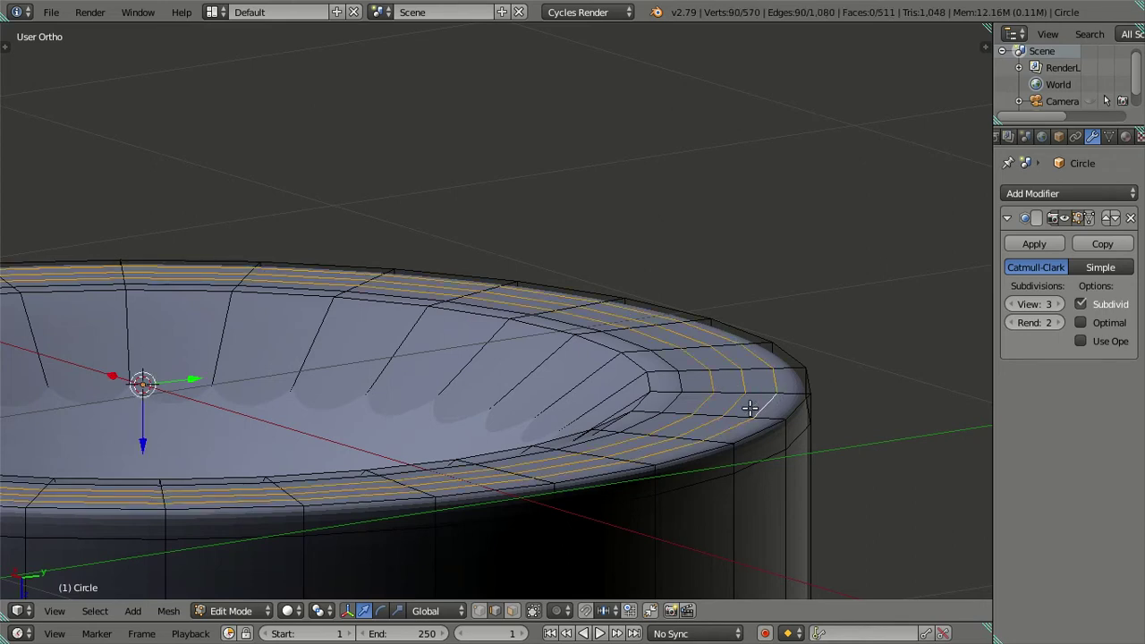
pyautogui.keyDown('alt'); pyautogui.keyDown('shift'); pyautogui.rightClick(677, 398); pyautogui.keyUp('shift'); pyautogui.keyUp('alt')
pyautogui.moveTo(659, 386); pyautogui.dragTo(688, 400, button='middle')
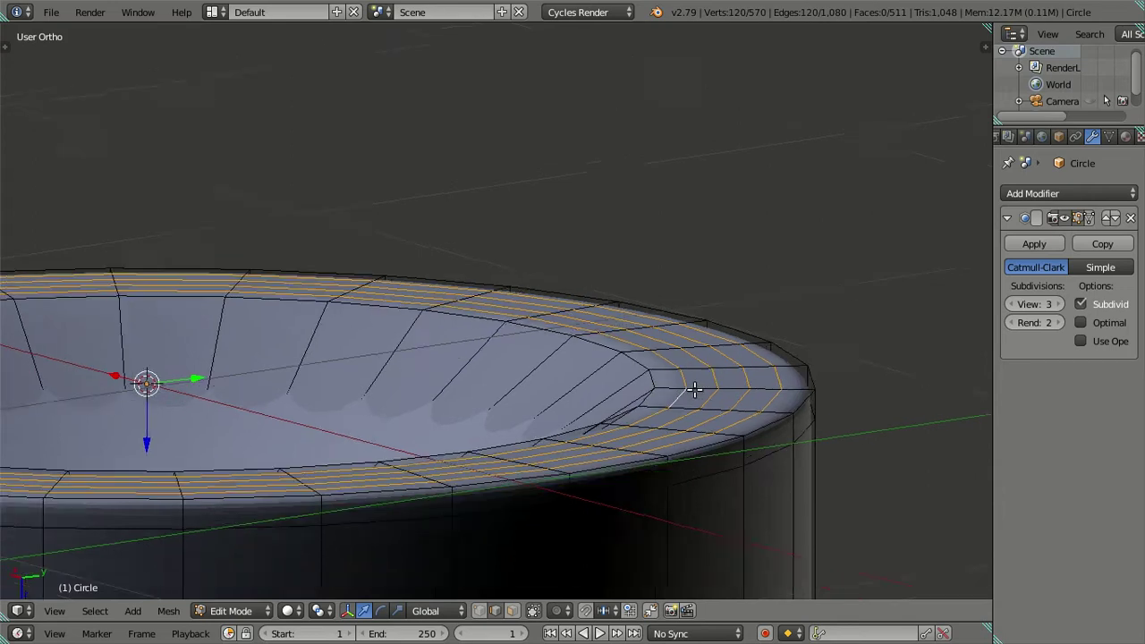
# Select the inner, outer top, and lower rim edge loops
pyautogui.press('a')
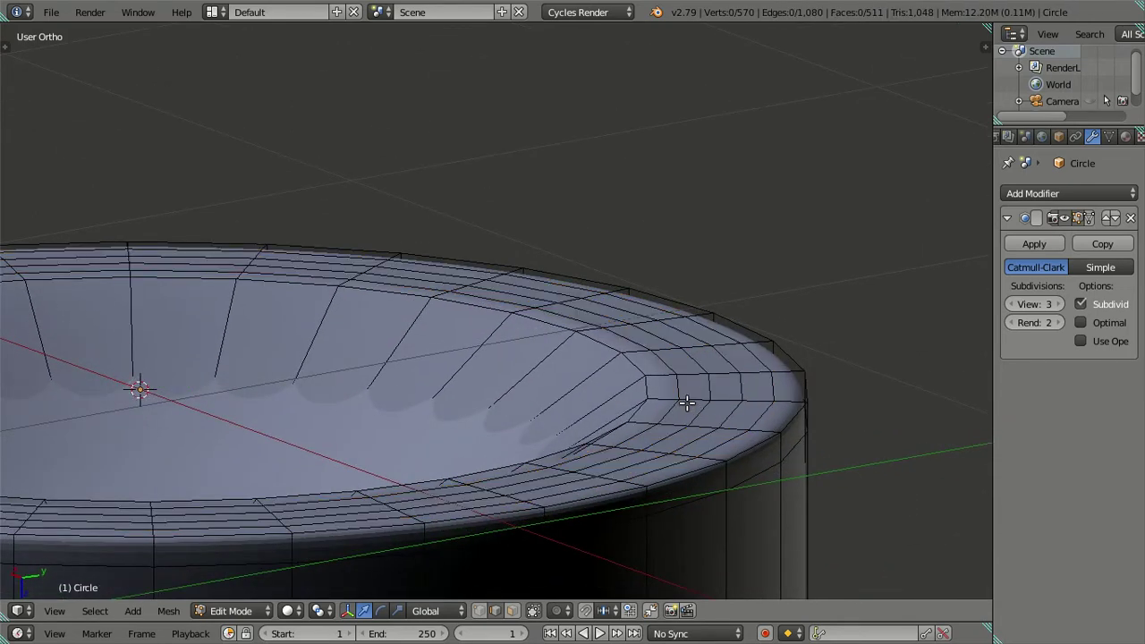
pyautogui.keyDown('alt'); pyautogui.rightClick(637, 413); pyautogui.keyUp('alt')
pyautogui.keyDown('alt'); pyautogui.keyDown('shift'); pyautogui.rightClick(793, 421); pyautogui.keyUp('shift'); pyautogui.keyUp('alt')
pyautogui.keyDown('alt'); pyautogui.keyDown('shift'); pyautogui.rightClick(793, 452); pyautogui.keyUp('shift'); pyautogui.keyUp('alt')
pyautogui.moveTo(749, 462)
pyautogui.mouseDown(button='middle')
pyautogui.moveTo(772, 573)
pyautogui.moveTo(667, 365)
pyautogui.mouseUp(button='middle')
pyautogui.keyDown('shift'); pyautogui.moveTo(488, 345); pyautogui.dragTo(565, 363, button='middle'); pyautogui.keyUp('shift')
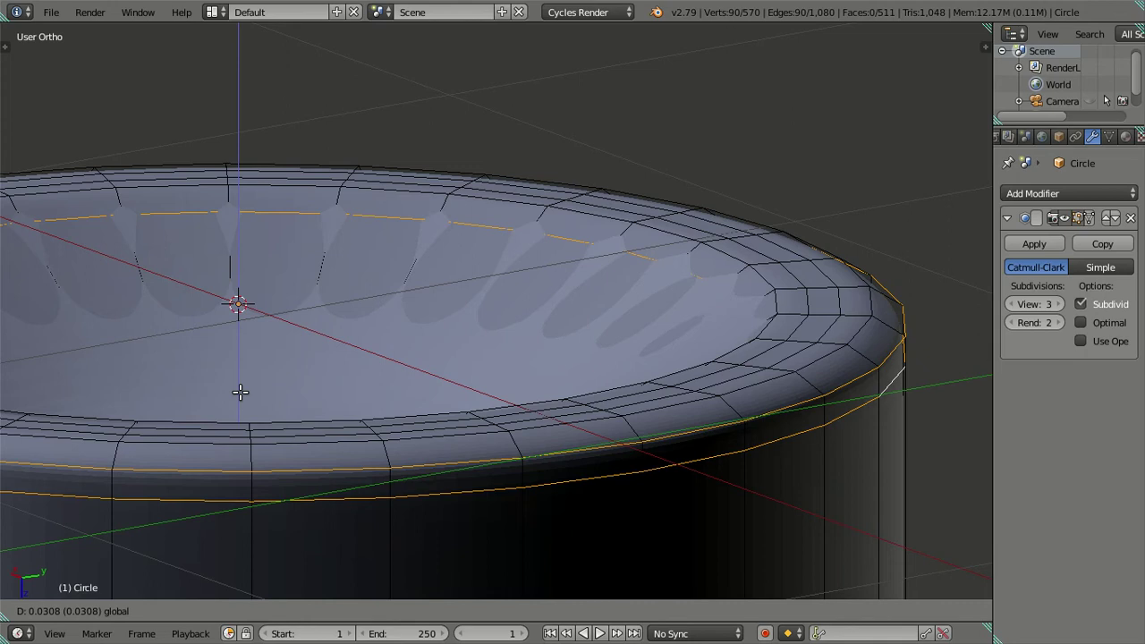
# Lower the selected rim loops by 0.02 along Z
pyautogui.press('=')
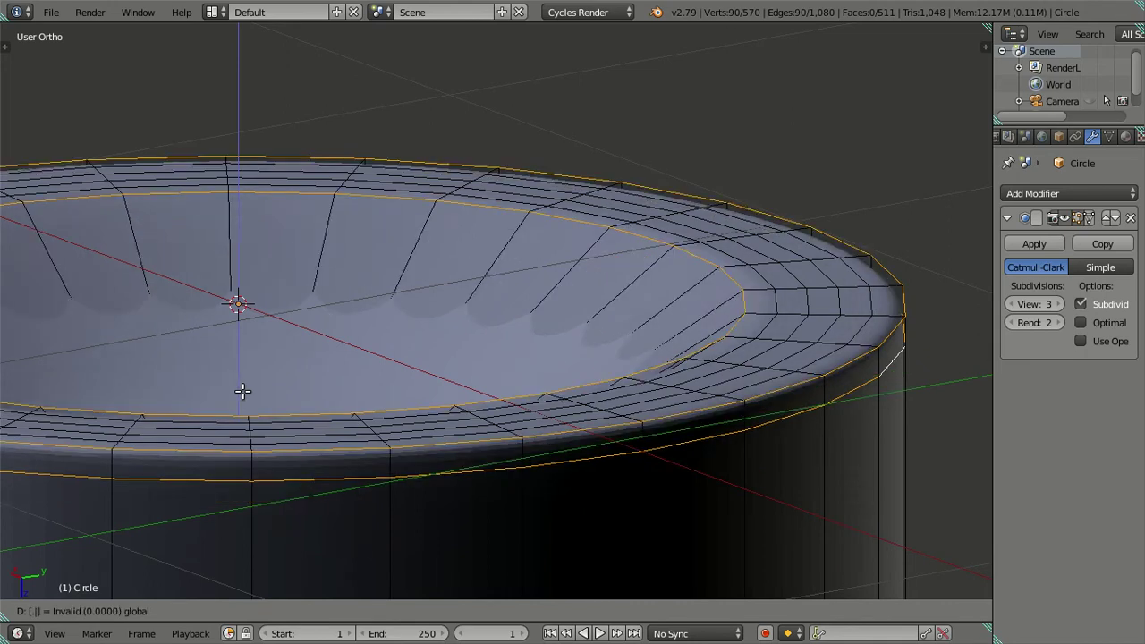
pyautogui.write('.0')
pyautogui.write('2')
pyautogui.press('Return')
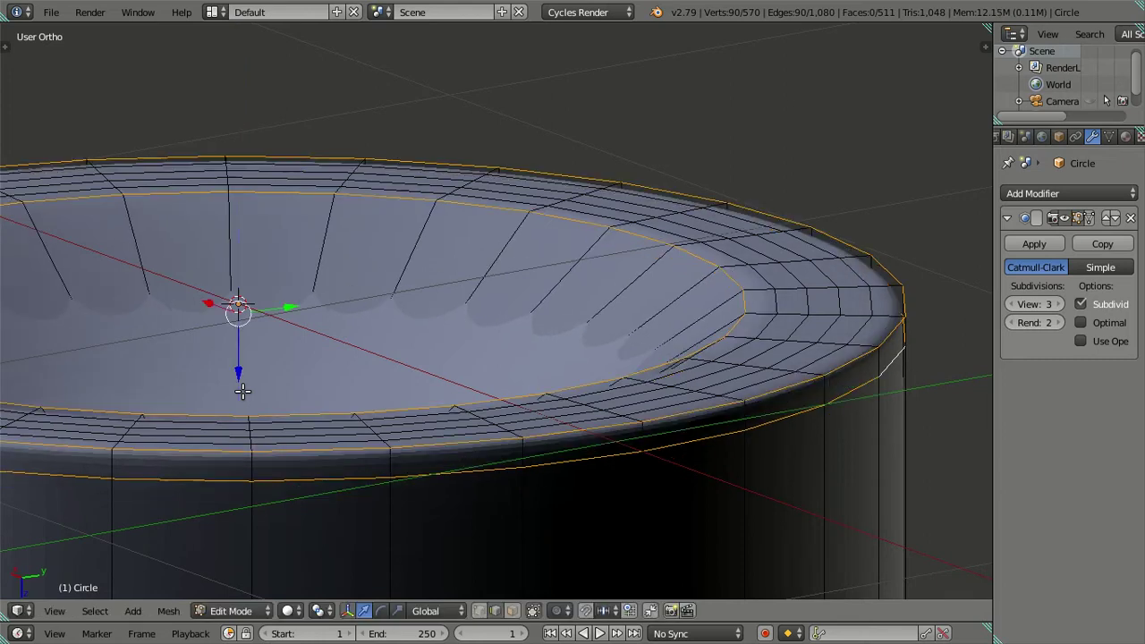
pyautogui.moveTo(240, 356); pyautogui.dragTo(248, 381)
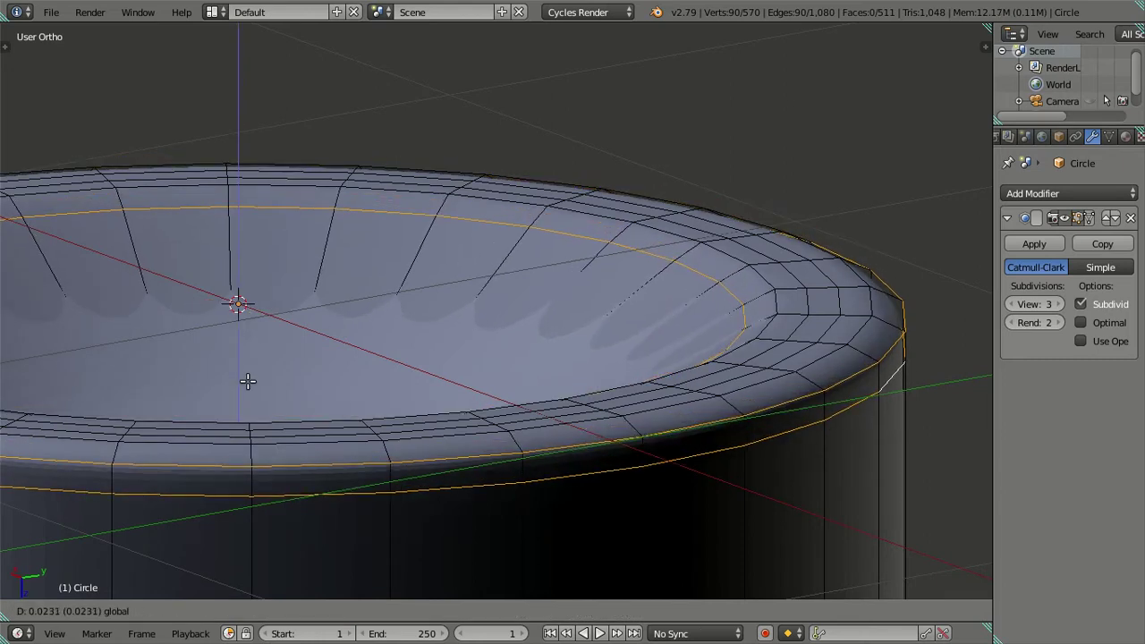
pyautogui.write('0')
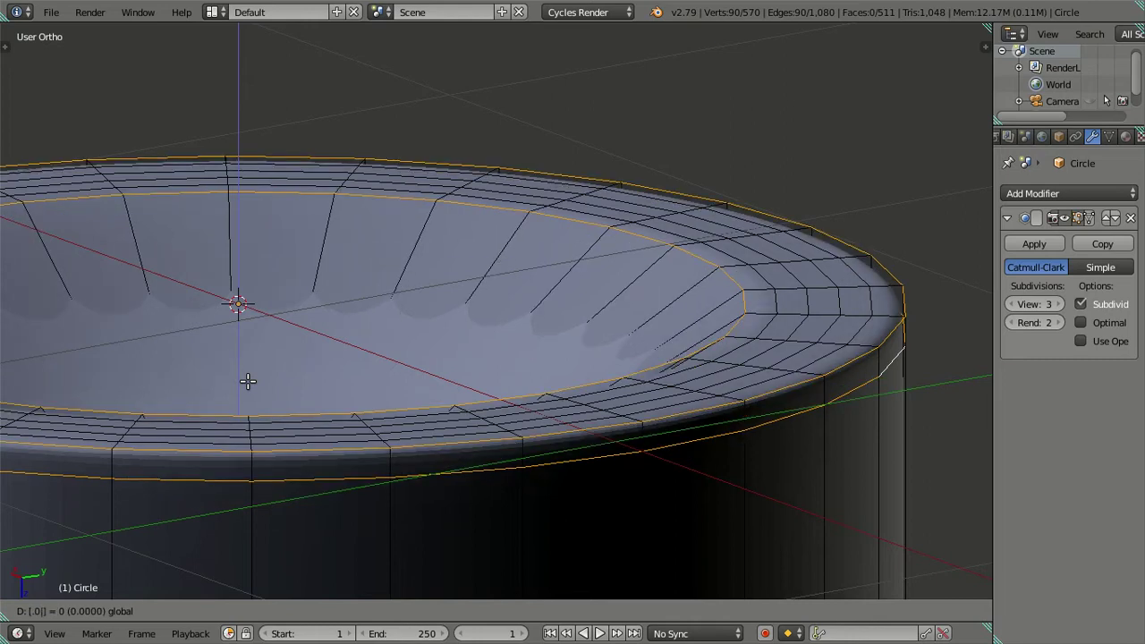
pyautogui.write('.02')
pyautogui.press('Return')
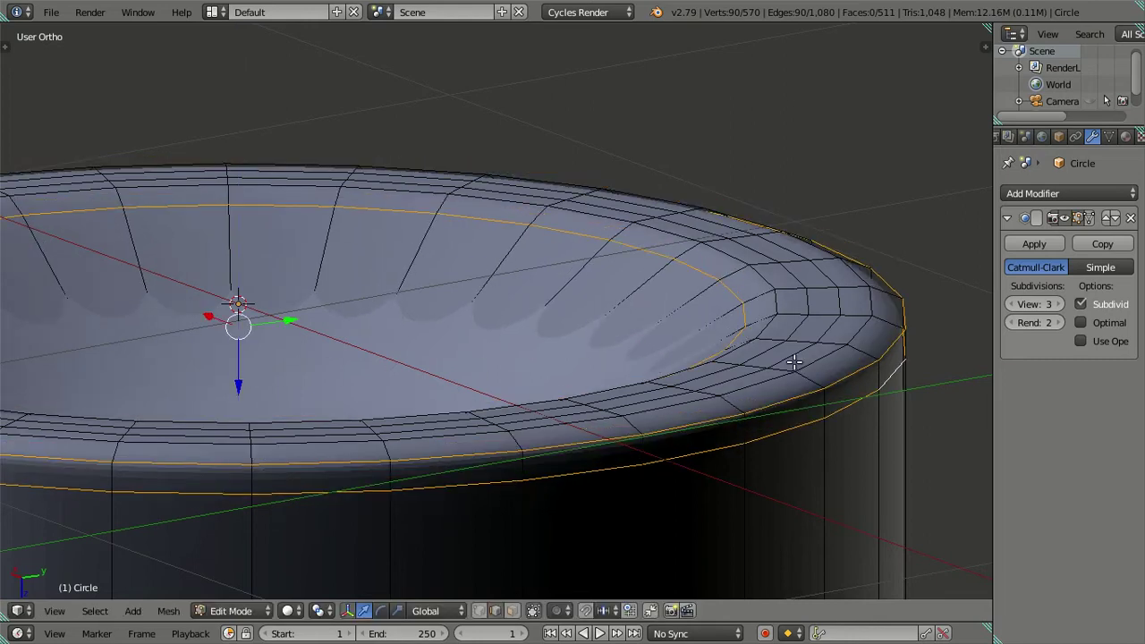
# Nudge the outer and inner rim loops slightly downward, then view the smoothed jar in Object Mode
pyautogui.keyDown('alt'); pyautogui.click(857, 331); pyautogui.keyUp('alt')
pyautogui.keyDown('alt'); pyautogui.keyDown('shift'); pyautogui.click(765, 324); pyautogui.keyUp('shift'); pyautogui.keyUp('alt')
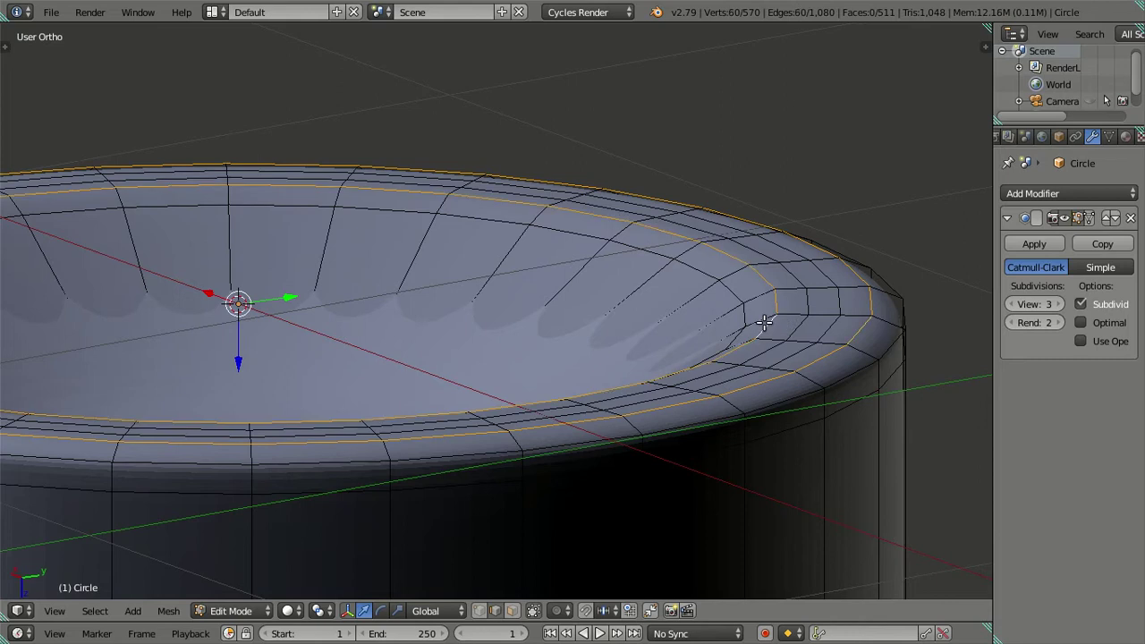
pyautogui.moveTo(237, 360); pyautogui.dragTo(247, 363)
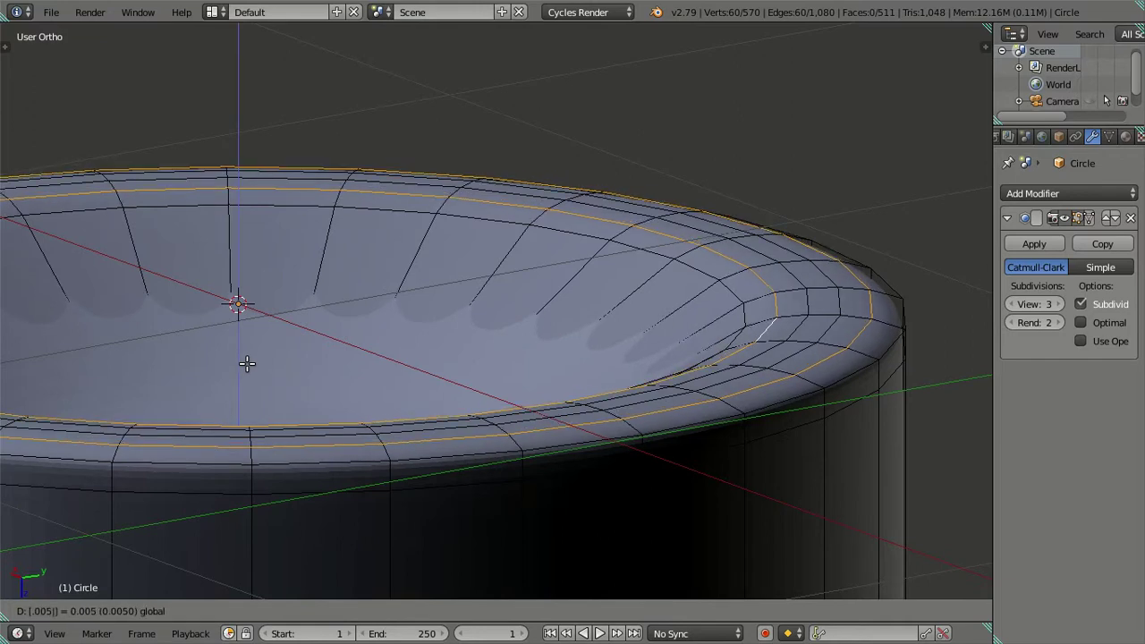
pyautogui.moveTo(247, 364); pyautogui.dragTo(251, 360)
pyautogui.press('Tab')
pyautogui.moveTo(592, 346)
pyautogui.mouseDown(button='middle')
pyautogui.moveTo(662, 508)
pyautogui.moveTo(634, 345)
pyautogui.moveTo(609, 354)
pyautogui.moveTo(688, 390)
pyautogui.moveTo(723, 477)
pyautogui.moveTo(705, 475)
pyautogui.moveTo(692, 450)
pyautogui.moveTo(680, 407)
pyautogui.moveTo(692, 345)
pyautogui.moveTo(676, 341)
pyautogui.mouseUp(button='middle')
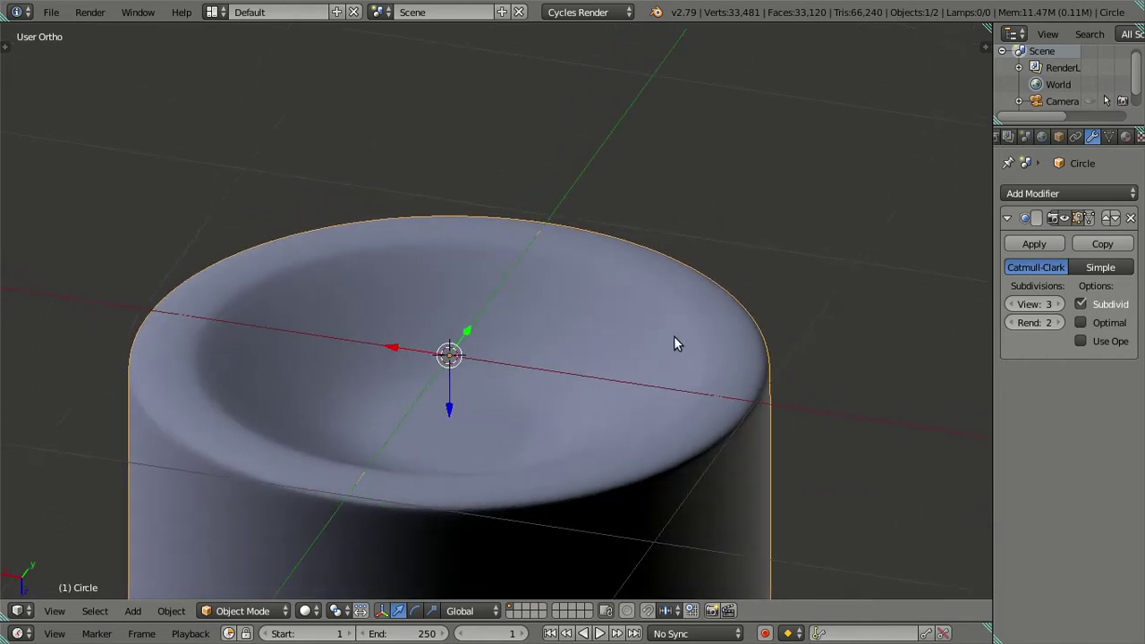
# Add a loop cut at its default position around the bowl's inner wall and preview the smoothed result
pyautogui.press('Tab')
pyautogui.scroll(2, 646, 340)
pyautogui.press('a')
pyautogui.press('a')
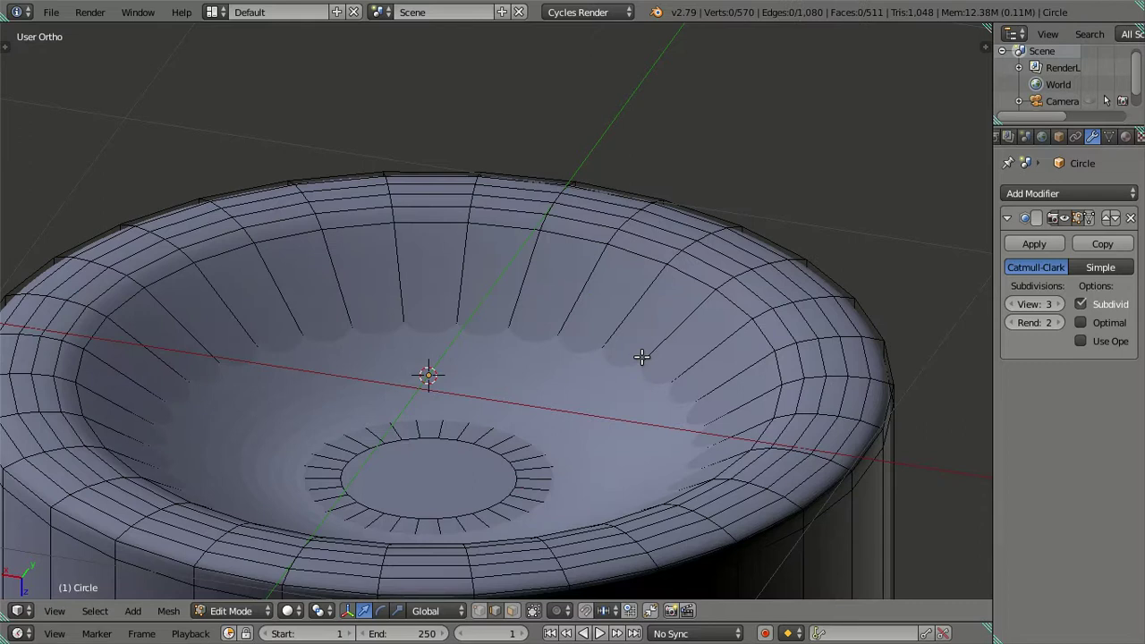
pyautogui.hotkey('ctrl', 'r')
pyautogui.click(643, 354)
pyautogui.rightClick(643, 354)
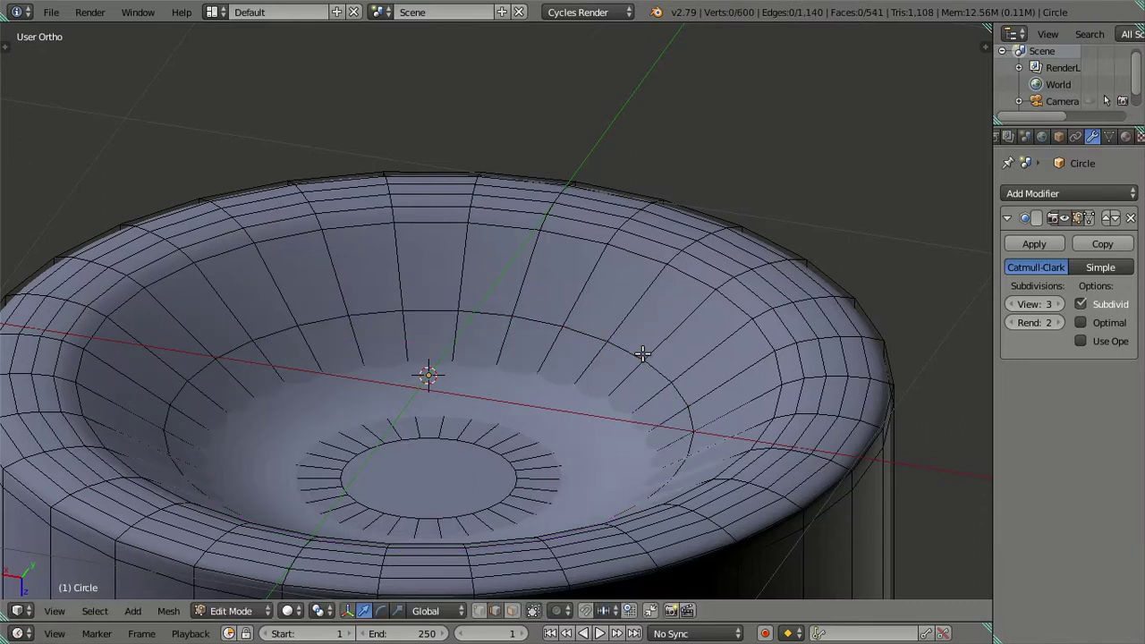
pyautogui.press('Tab')
pyautogui.scroll(-3, 642, 353)
pyautogui.moveTo(678, 357)
pyautogui.mouseDown(button='middle')
pyautogui.moveTo(734, 498)
pyautogui.moveTo(852, 438)
pyautogui.moveTo(754, 363)
pyautogui.mouseUp(button='middle')
# Select three rim edge loops and move them with the distance reset to zero
pyautogui.press('Tab')
pyautogui.scroll(2, 753, 363)
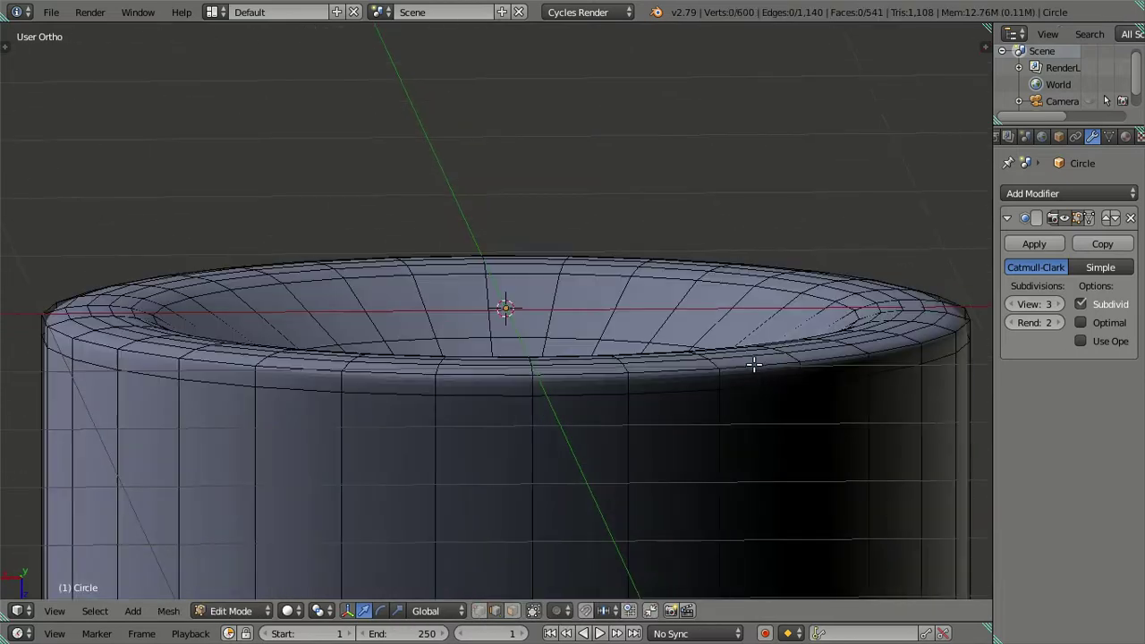
pyautogui.scroll(2, 653, 342)
pyautogui.keyDown('ctrl'); pyautogui.hscroll(3, 634, 345); pyautogui.keyUp('ctrl')
pyautogui.scroll(1, 638, 342)
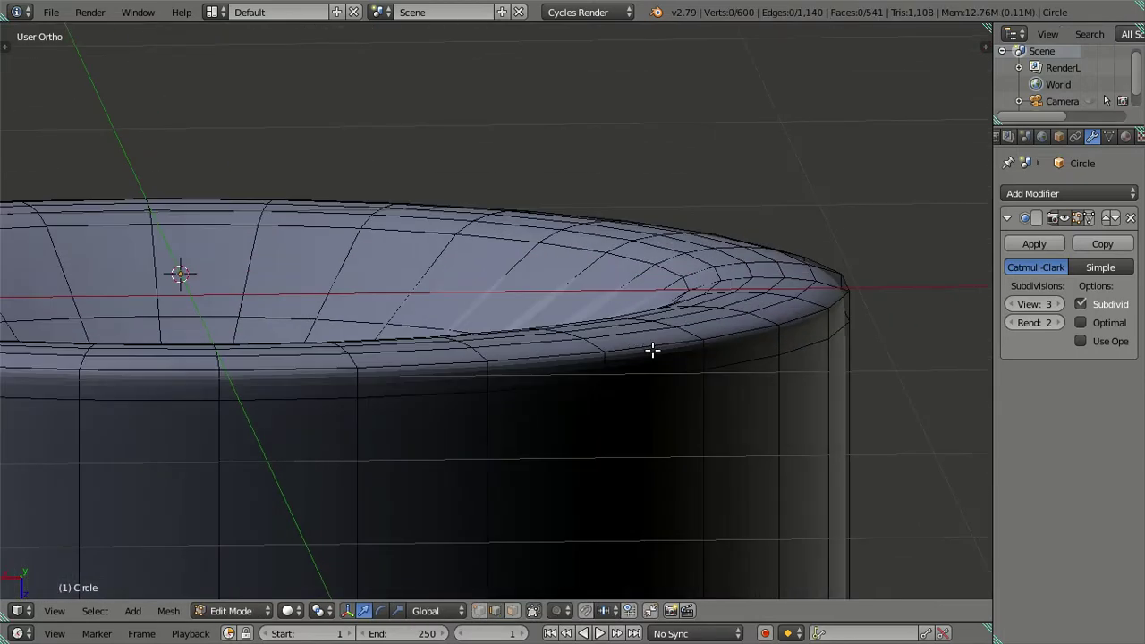
pyautogui.moveTo(652, 351); pyautogui.dragTo(701, 327, button='middle')
pyautogui.keyDown('alt'); pyautogui.rightClick(706, 299); pyautogui.keyUp('alt')
pyautogui.keyDown('alt'); pyautogui.keyDown('shift'); pyautogui.rightClick(848, 367); pyautogui.keyUp('shift'); pyautogui.keyUp('alt')
pyautogui.keyDown('alt'); pyautogui.keyDown('shift'); pyautogui.rightClick(850, 395); pyautogui.keyUp('shift'); pyautogui.keyUp('alt')
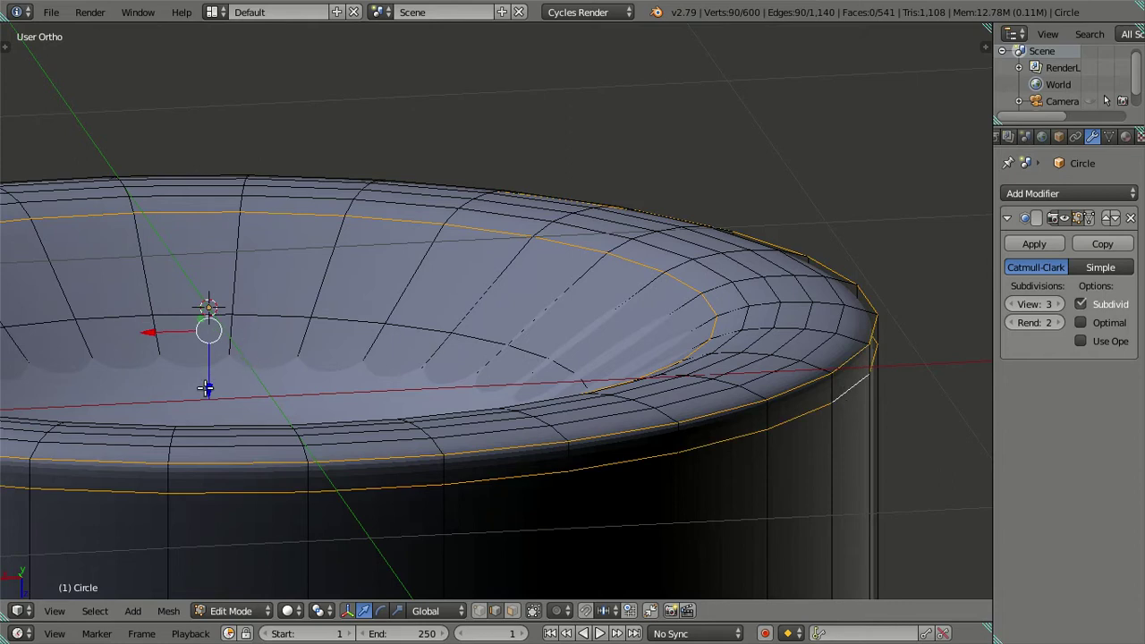
pyautogui.moveTo(206, 387); pyautogui.dragTo(208, 400)
pyautogui.press('0')
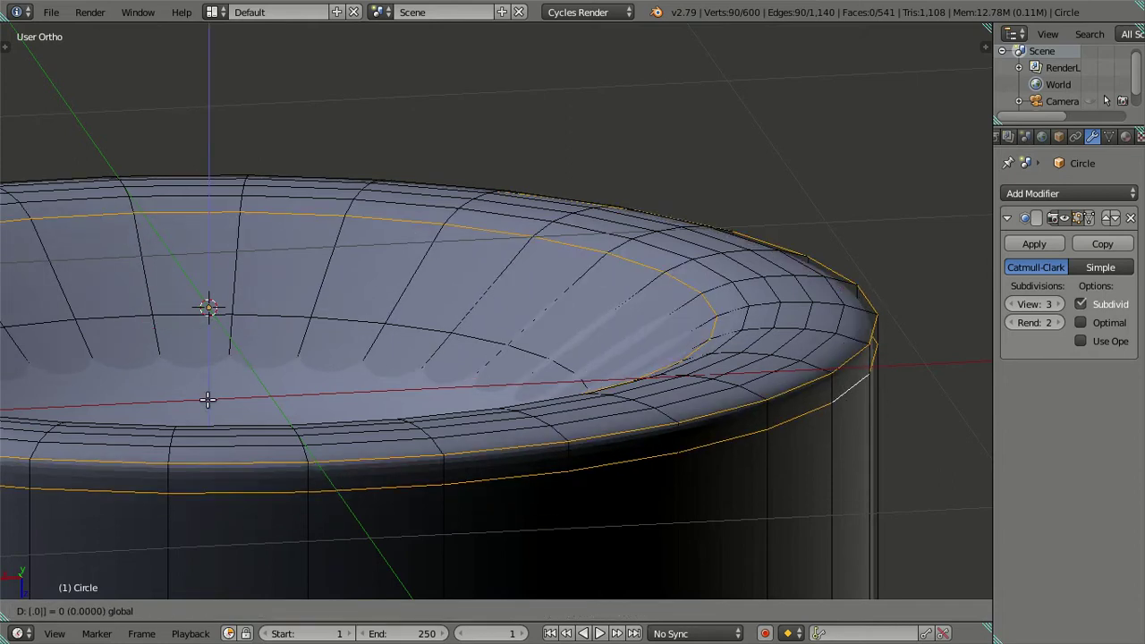
pyautogui.press('Return')
pyautogui.press('a')
# Select the two rim edge loops from above and lower them vertically
pyautogui.moveTo(435, 358)
pyautogui.mouseDown(button='middle')
pyautogui.moveTo(572, 423)
pyautogui.moveTo(578, 379)
pyautogui.moveTo(818, 337)
pyautogui.moveTo(783, 331)
pyautogui.moveTo(785, 386)
pyautogui.moveTo(796, 371)
pyautogui.moveTo(817, 388)
pyautogui.moveTo(819, 413)
pyautogui.moveTo(762, 339)
pyautogui.mouseUp(button='middle')
pyautogui.keyDown('alt'); pyautogui.rightClick(765, 324); pyautogui.keyUp('alt')
pyautogui.keyDown('alt'); pyautogui.keyDown('shift'); pyautogui.rightClick(859, 333); pyautogui.keyUp('shift'); pyautogui.keyUp('alt')
pyautogui.moveTo(141, 340); pyautogui.dragTo(146, 350)
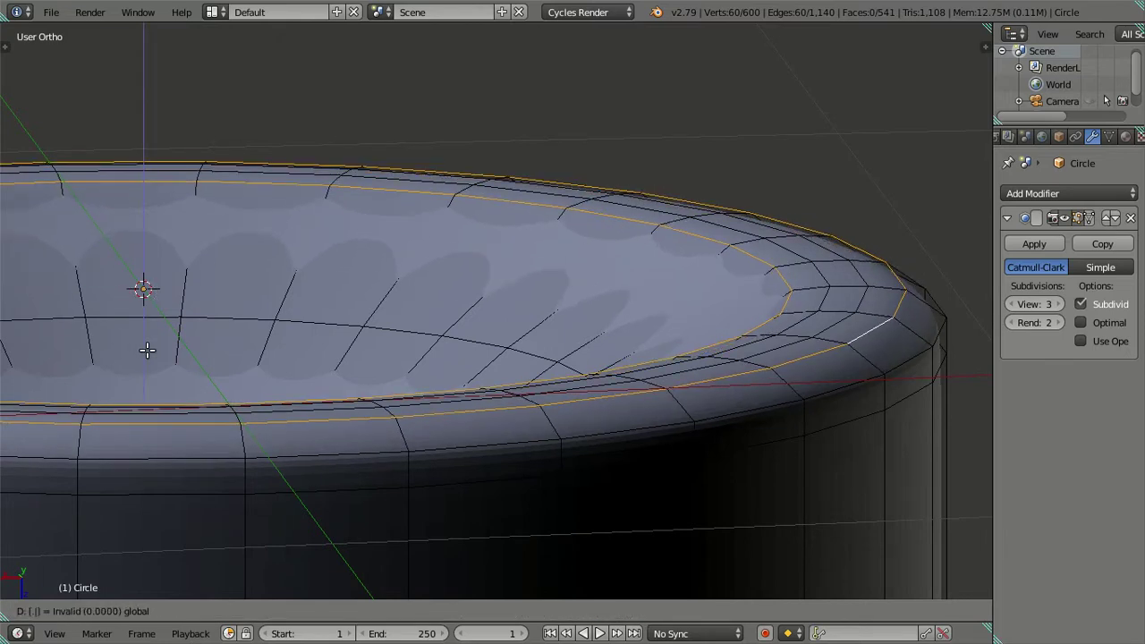
pyautogui.moveTo(147, 351); pyautogui.dragTo(147, 352)
pyautogui.scroll(-3, 457, 285)
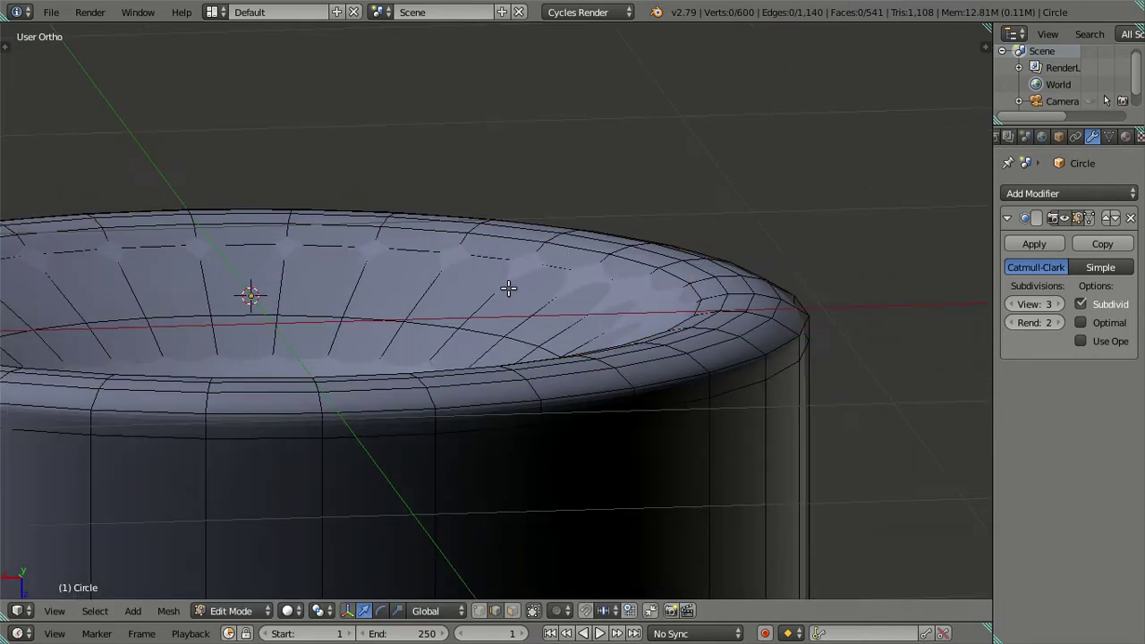
# Inspect the cylinder's shape in Object Mode from above and below, then return to Edit Mode
pyautogui.press('Tab')
pyautogui.moveTo(508, 287)
pyautogui.mouseDown(button='middle')
pyautogui.moveTo(582, 451)
pyautogui.moveTo(519, 304)
pyautogui.moveTo(539, 153)
pyautogui.mouseUp(button='middle')
pyautogui.scroll(4, 549, 471)
pyautogui.scroll(-3, 527, 465)
pyautogui.scroll(4, 499, 325)
pyautogui.moveTo(497, 317)
pyautogui.mouseDown(button='middle')
pyautogui.moveTo(527, 324)
pyautogui.moveTo(527, 261)
pyautogui.moveTo(485, 263)
pyautogui.moveTo(552, 297)
pyautogui.moveTo(682, 299)
pyautogui.moveTo(728, 376)
pyautogui.moveTo(683, 340)
pyautogui.moveTo(602, 311)
pyautogui.mouseUp(button='middle')
pyautogui.press('a')
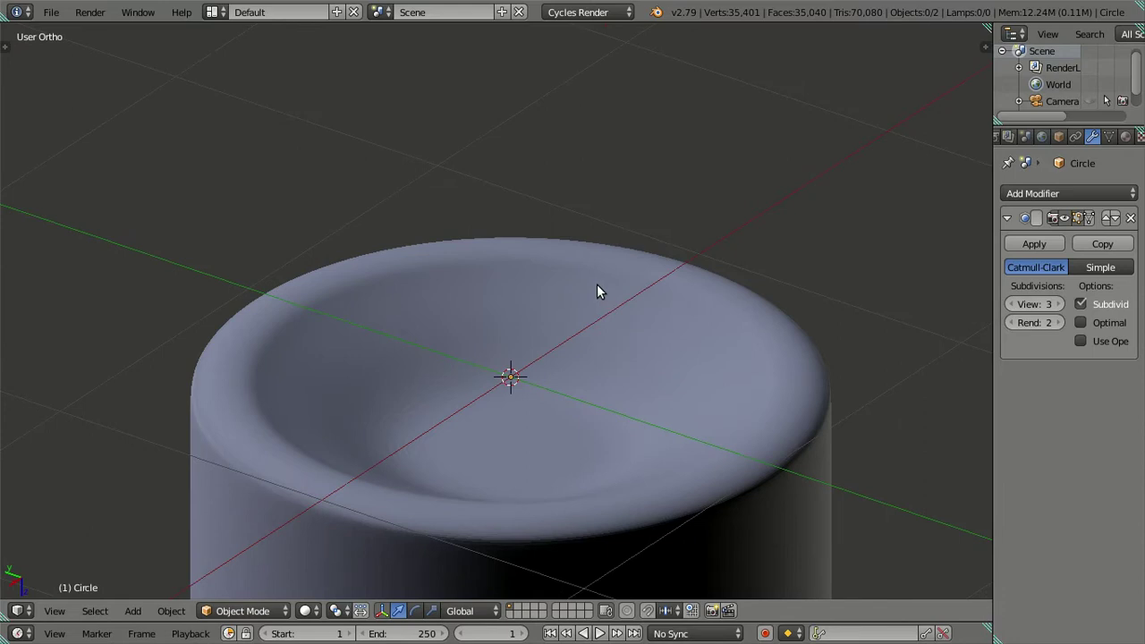
pyautogui.scroll(3, 597, 285)
pyautogui.scroll(-3, 590, 340)
pyautogui.press('Tab')
pyautogui.keyDown('shift'); pyautogui.moveTo(519, 417); pyautogui.dragTo(519, 311, button='middle'); pyautogui.keyUp('shift')
pyautogui.scroll(-1, 519, 310)
# Set viewport subdivision to 0 and move the bowl floor's centre disc vertically
pyautogui.scroll(4, 524, 317)
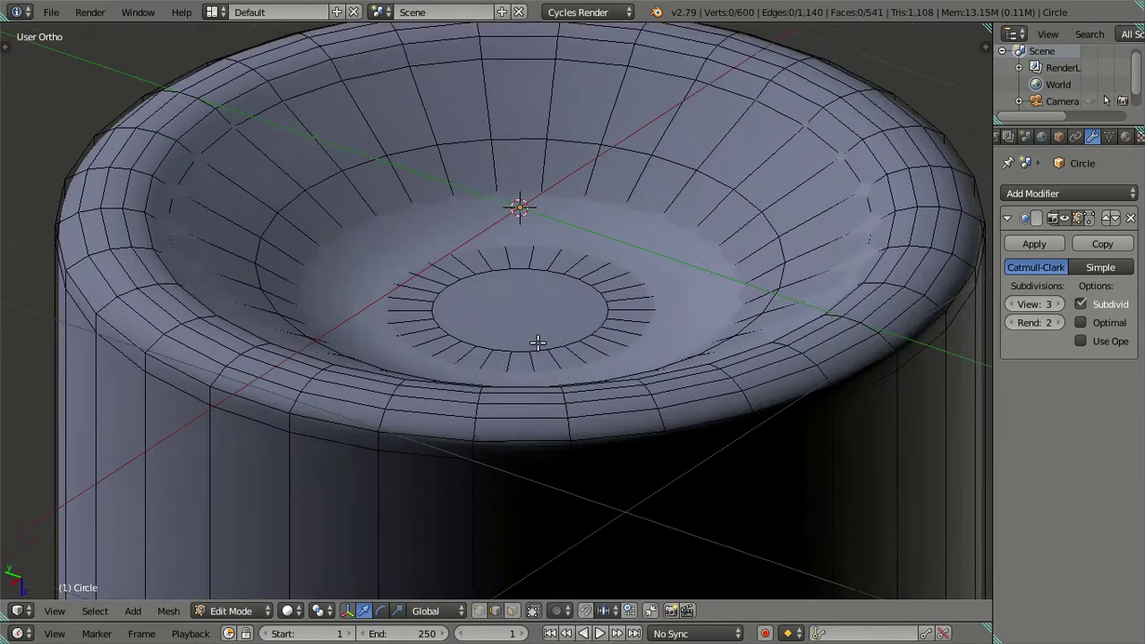
pyautogui.tripleClick(1009, 306)
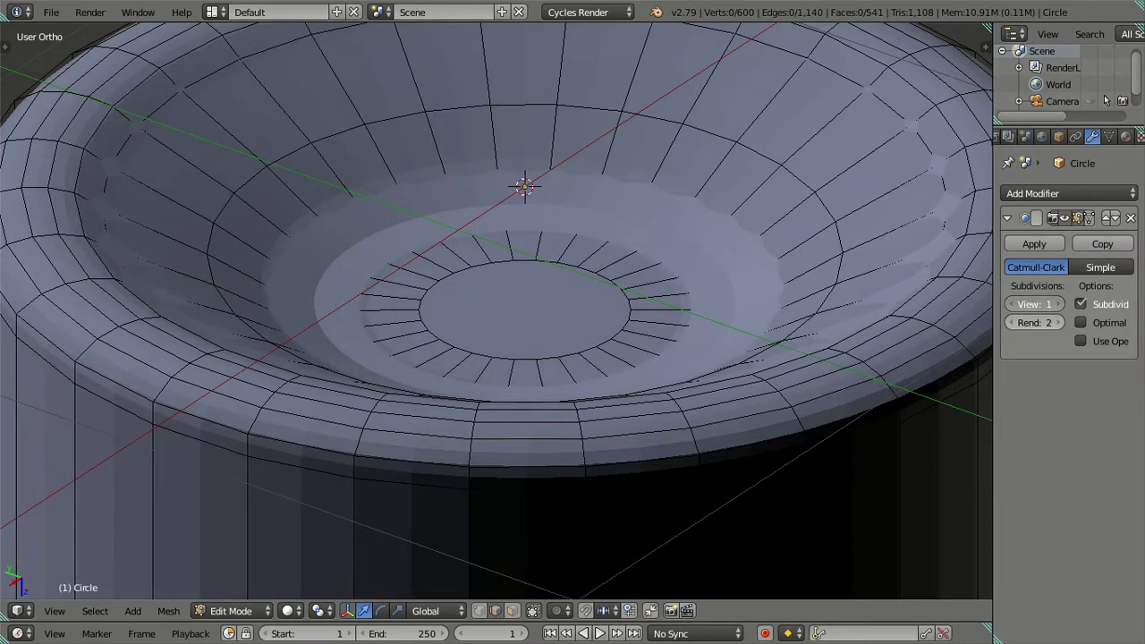
pyautogui.moveTo(680, 273)
pyautogui.keyDown('shift'); pyautogui.mouseDown(button='middle')
pyautogui.moveTo(594, 286)
pyautogui.moveTo(516, 333)
pyautogui.mouseUp(button='middle'); pyautogui.keyUp('shift')
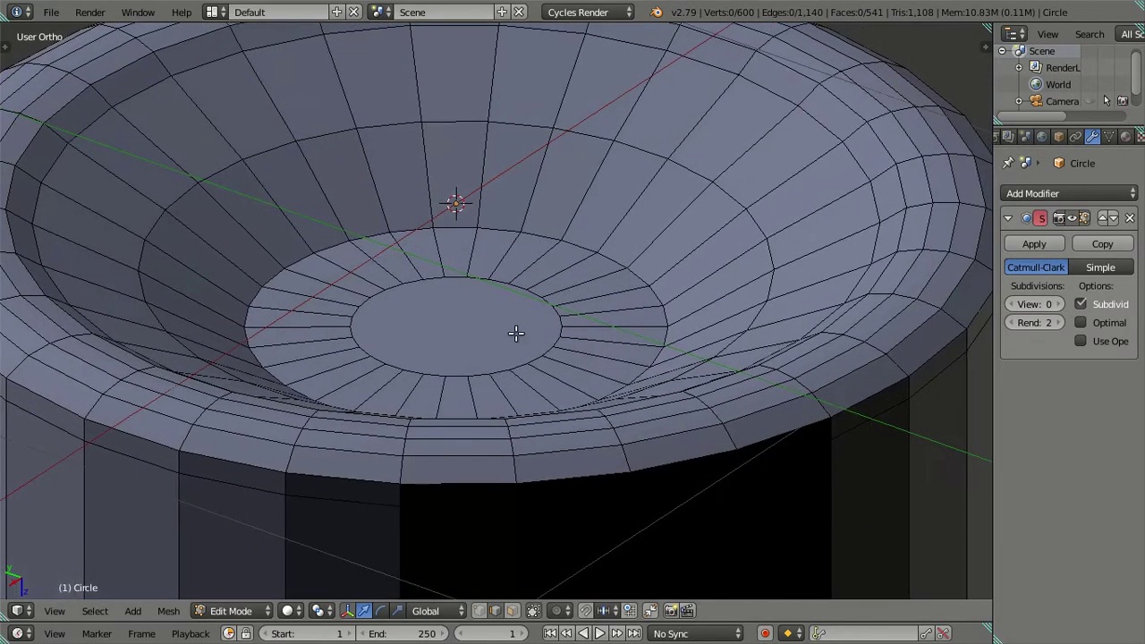
pyautogui.rightClick(482, 370)
pyautogui.moveTo(452, 376); pyautogui.dragTo(481, 399)
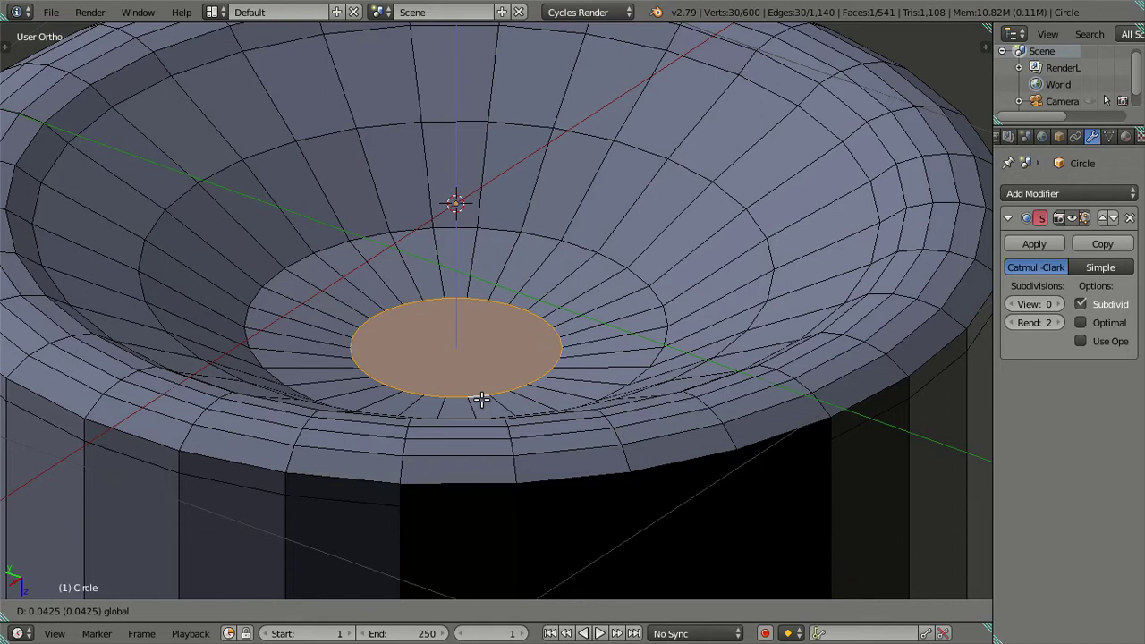
pyautogui.moveTo(481, 399); pyautogui.dragTo(481, 399)
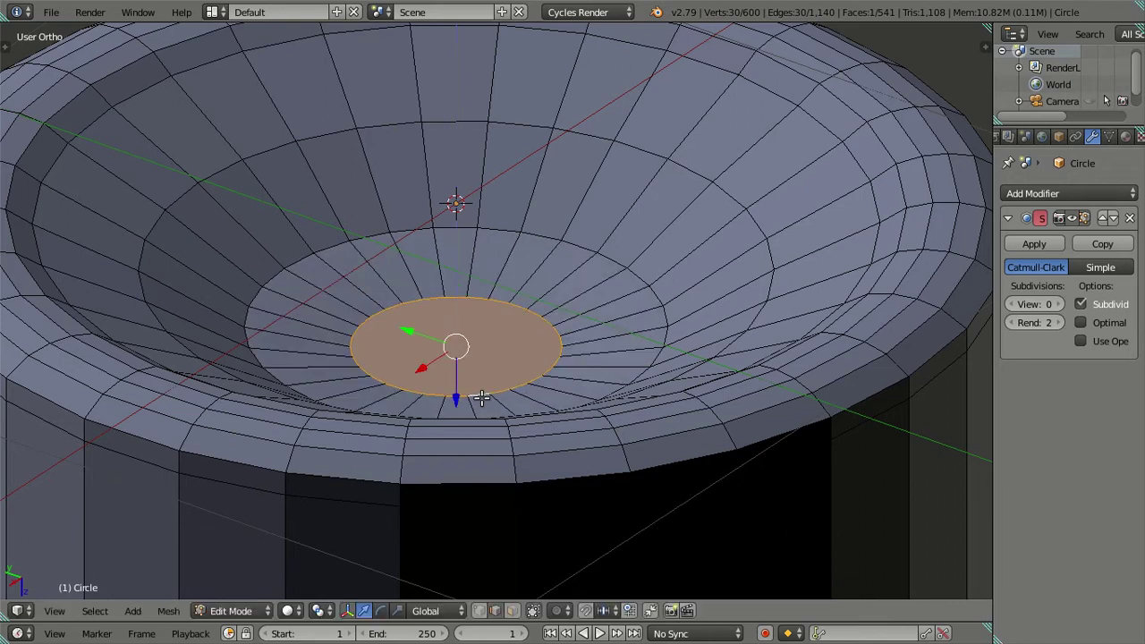
pyautogui.press('a')
# Select the edge loop on the bowl's slope and scale it to 1.05
pyautogui.keyDown('alt'); pyautogui.rightClick(762, 256); pyautogui.keyUp('alt')
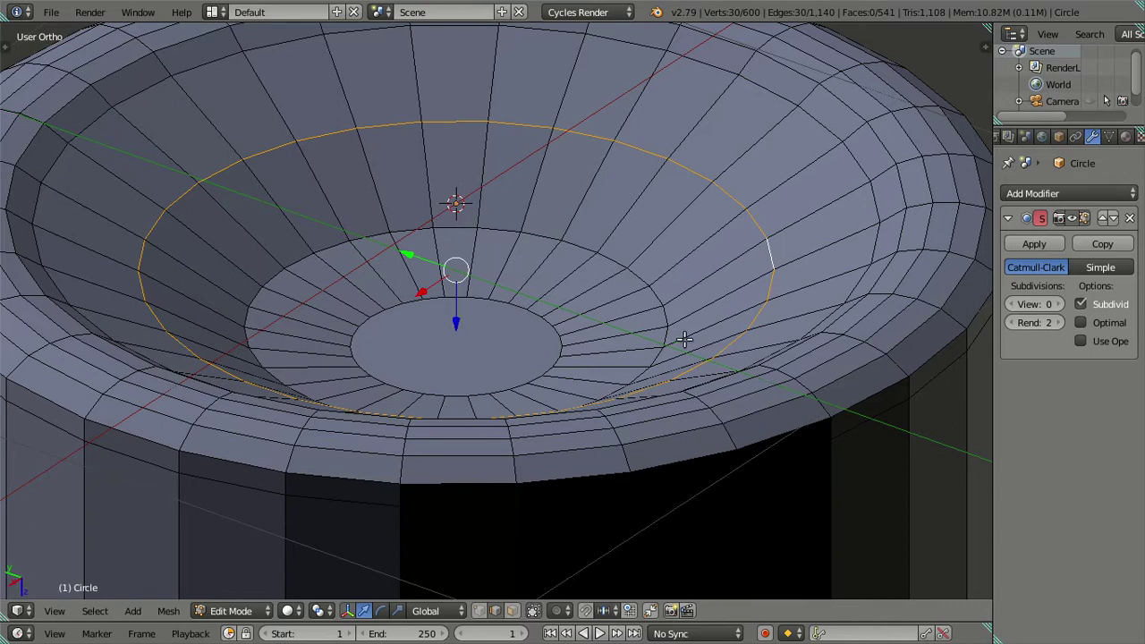
pyautogui.press('s')
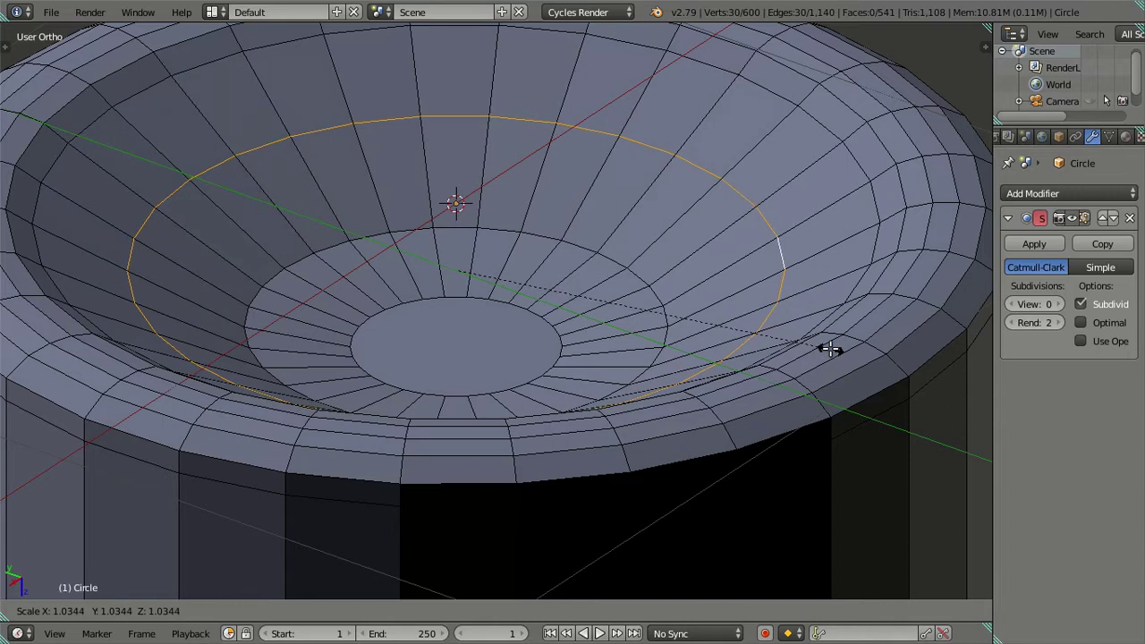
pyautogui.write('1')
pyautogui.press('Return')
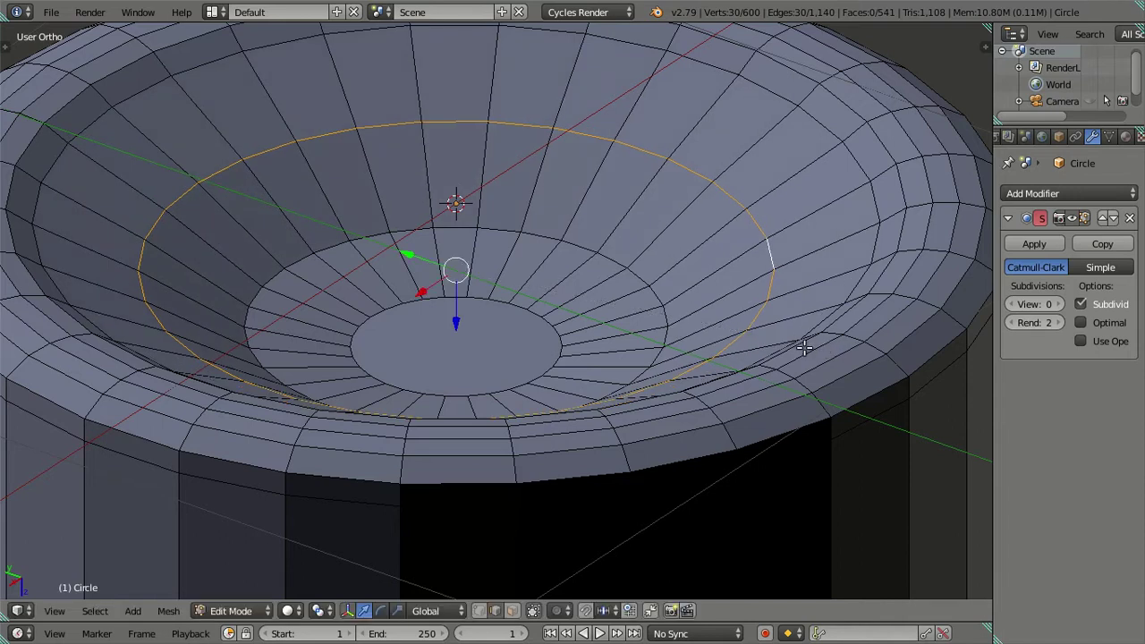
pyautogui.press('s')
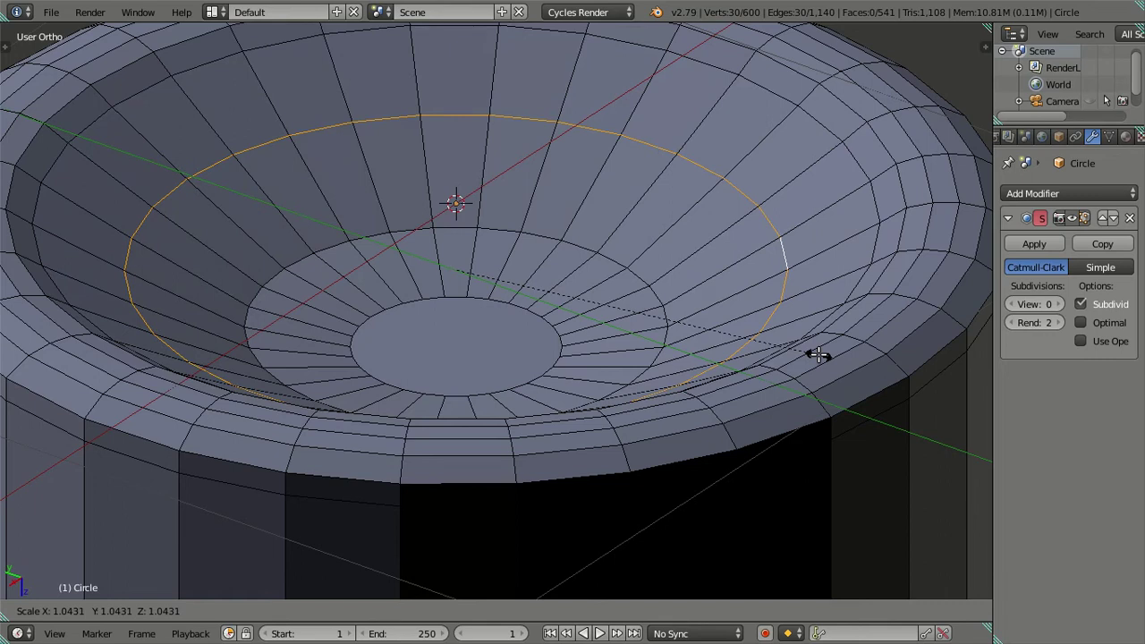
pyautogui.write('1.05')
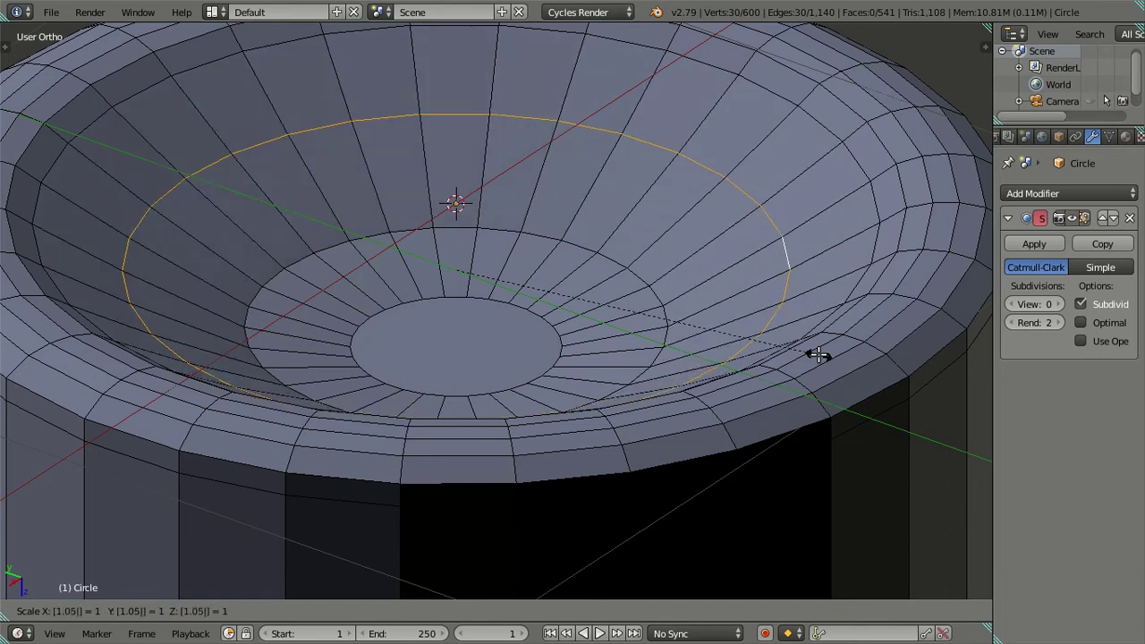
pyautogui.press('Return')
pyautogui.press('a')
pyautogui.moveTo(690, 322)
pyautogui.mouseDown(button='middle')
pyautogui.moveTo(677, 340)
pyautogui.moveTo(693, 406)
pyautogui.moveTo(677, 306)
pyautogui.moveTo(652, 299)
pyautogui.moveTo(677, 283)
pyautogui.mouseUp(button='middle')
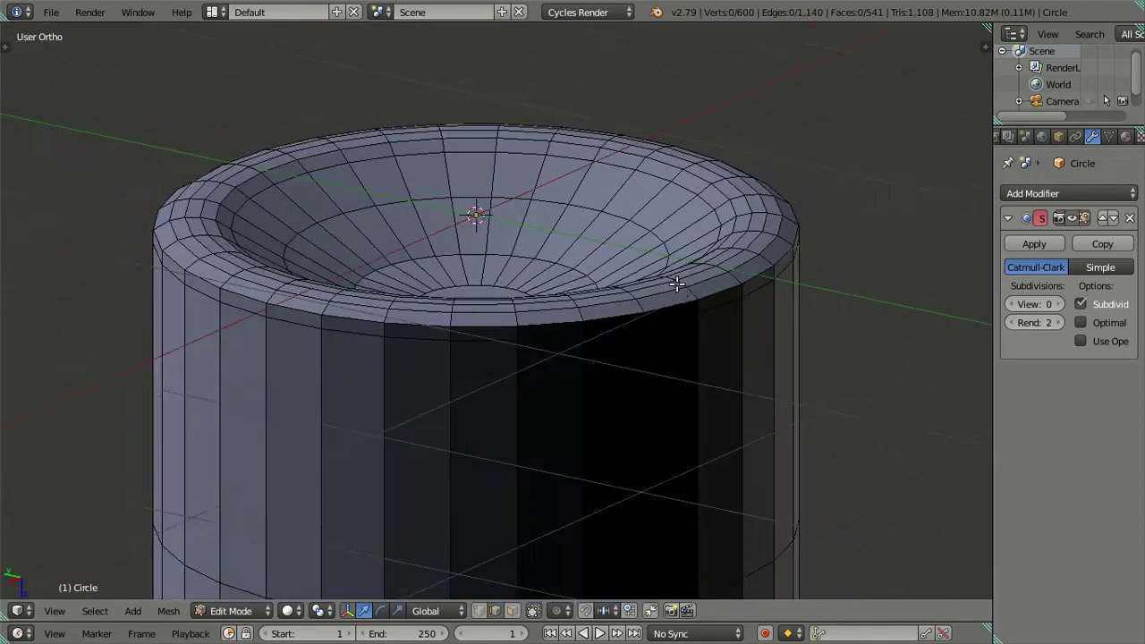
# Select the inner bowl edge loop and leave it in place with a zero move
pyautogui.scroll(3, 678, 283)
pyautogui.keyDown('alt'); pyautogui.rightClick(742, 222); pyautogui.keyUp('alt')
pyautogui.scroll(2, 465, 295)
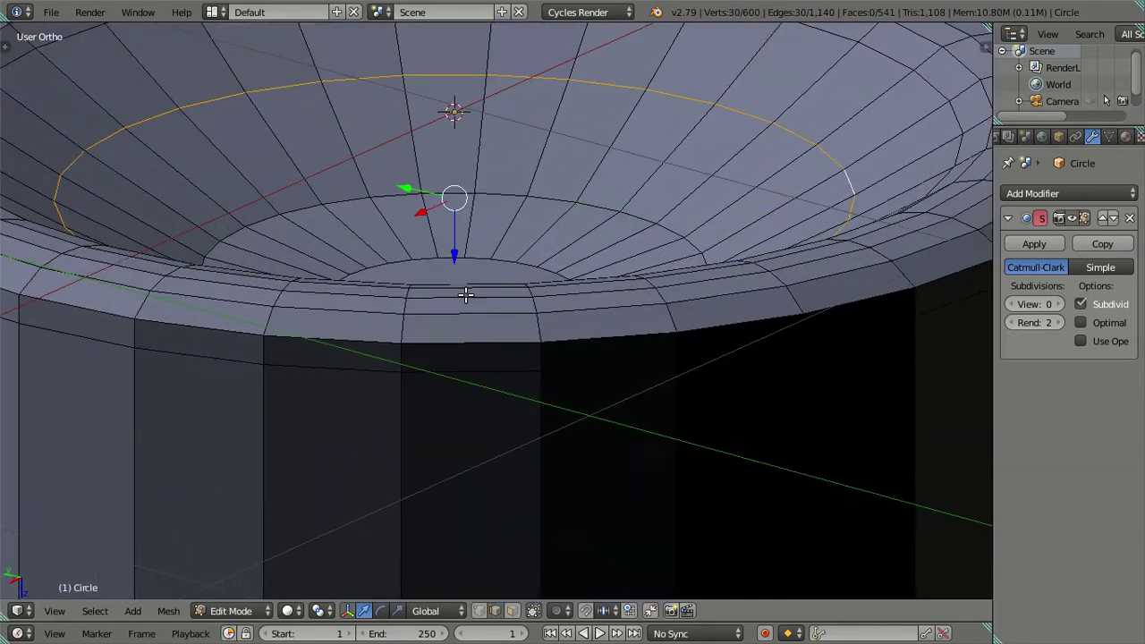
pyautogui.press('g')
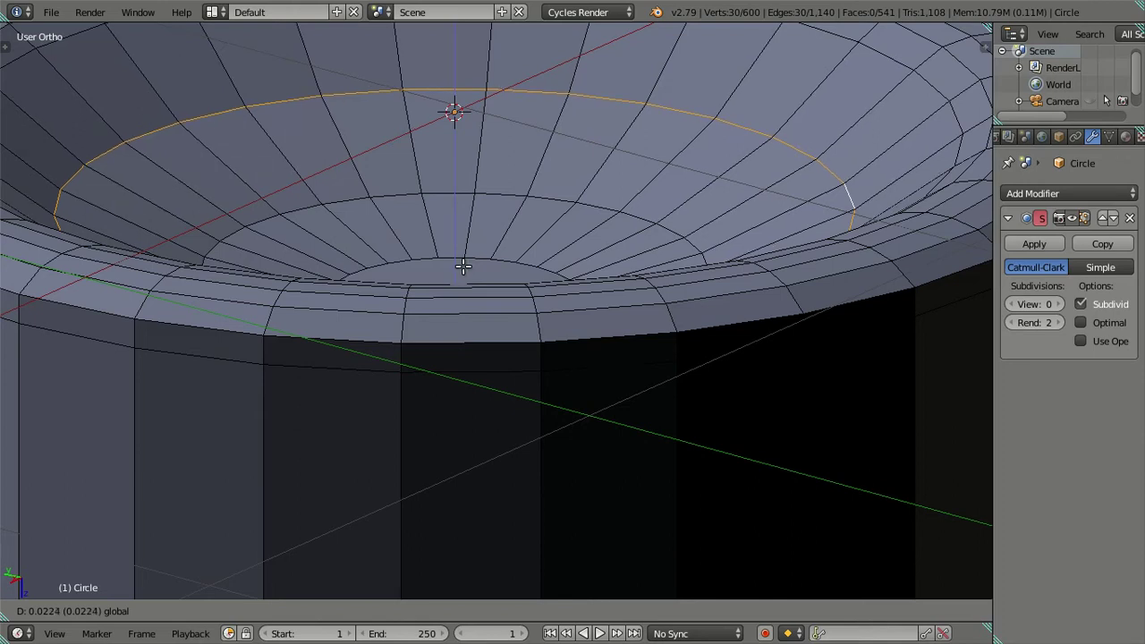
pyautogui.write('0')
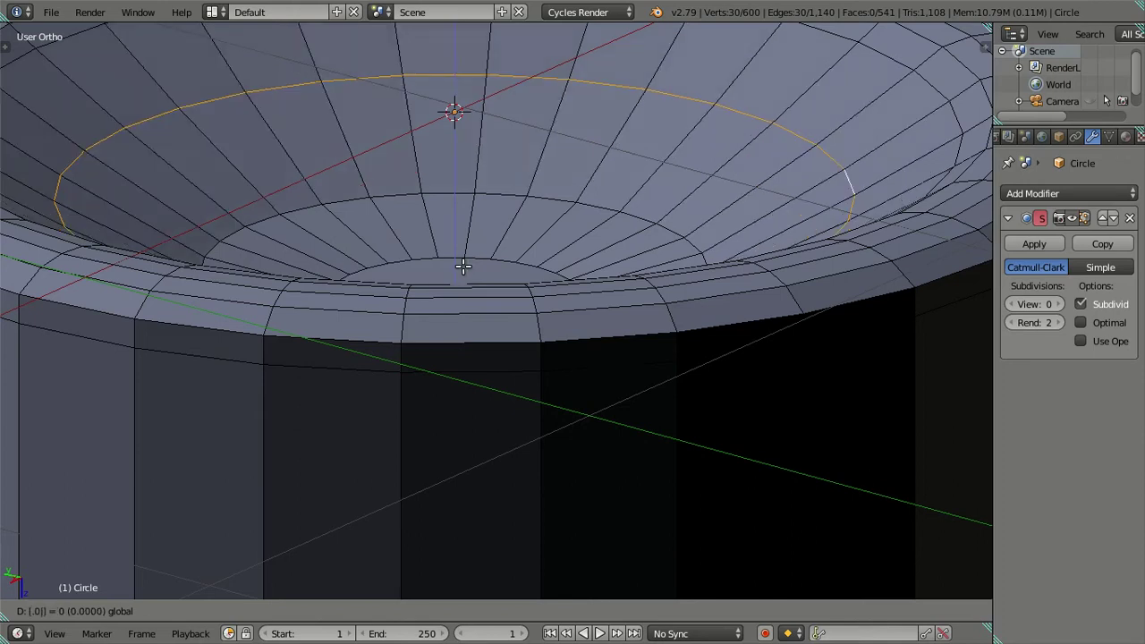
pyautogui.press('Return')
# In Object Mode, raise the Subdivision modifier's viewport level to 2
pyautogui.scroll(-4, 548, 273)
pyautogui.press('Tab')
pyautogui.moveTo(548, 265)
pyautogui.mouseDown(button='middle')
pyautogui.moveTo(608, 370)
pyautogui.moveTo(565, 330)
pyautogui.mouseUp(button='middle')
pyautogui.click(1060, 304)
pyautogui.click(1060, 304)
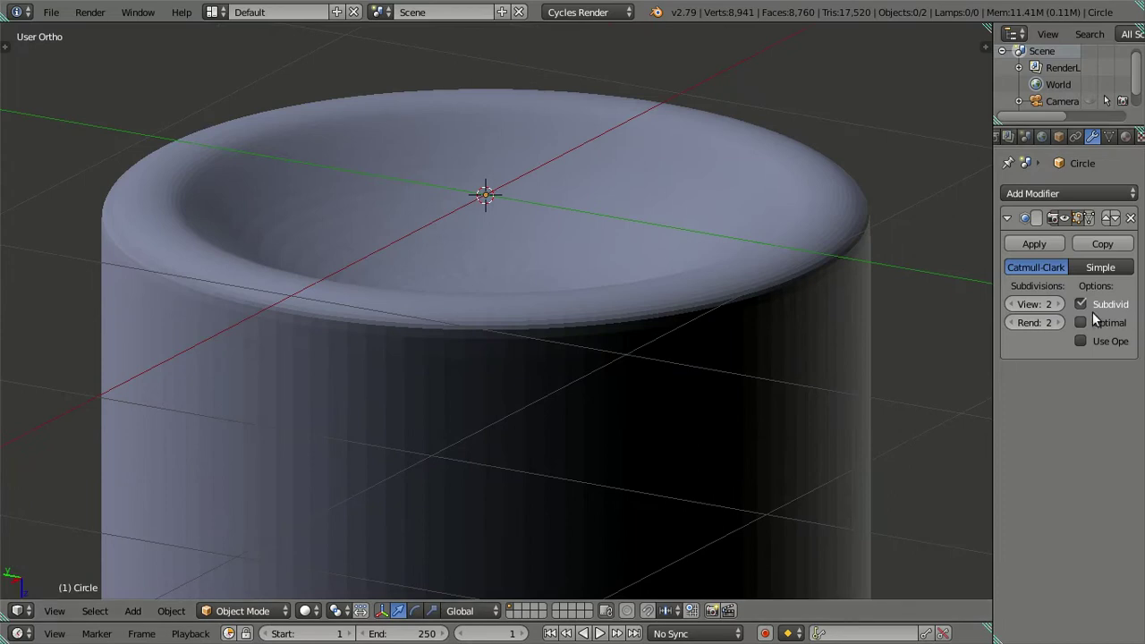
# Drop viewport subdivision to 0 and try four loop cuts on the cup's inner floor, then undo them
pyautogui.click(1010, 304)
pyautogui.click(1011, 305)
pyautogui.scroll(3, 265, 238)
pyautogui.press('Tab')
pyautogui.moveTo(265, 238)
pyautogui.mouseDown(button='middle')
pyautogui.moveTo(402, 268)
pyautogui.moveTo(531, 342)
pyautogui.mouseUp(button='middle')
pyautogui.hotkey('ctrl', 'r')
pyautogui.scroll(3, 572, 331)
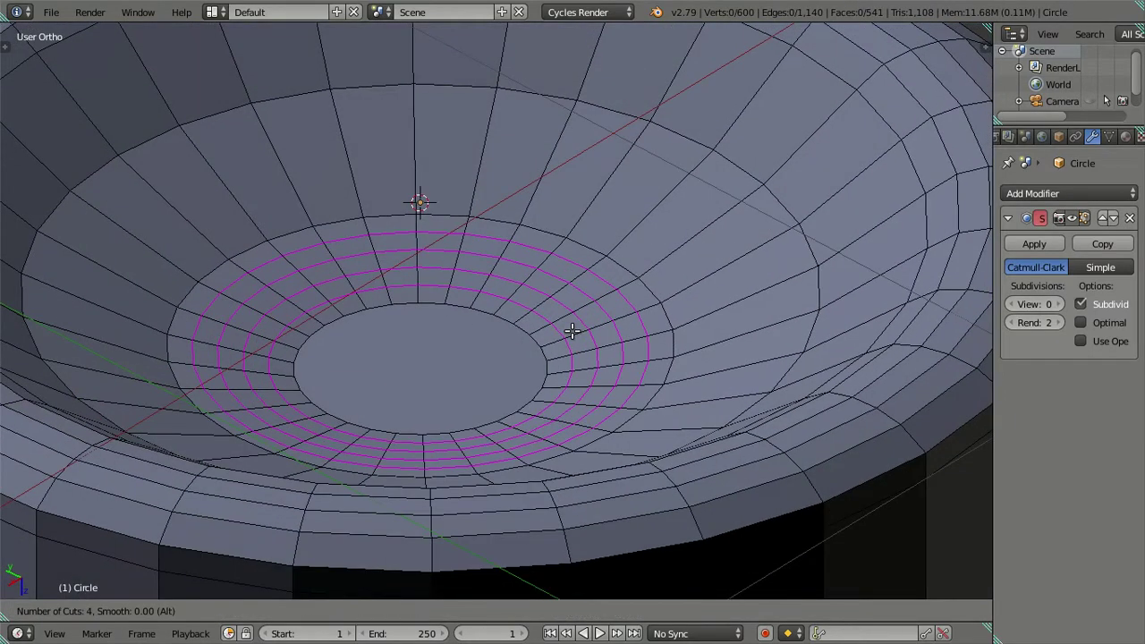
pyautogui.click(572, 331)
pyautogui.hotkey('ctrl', 'z')
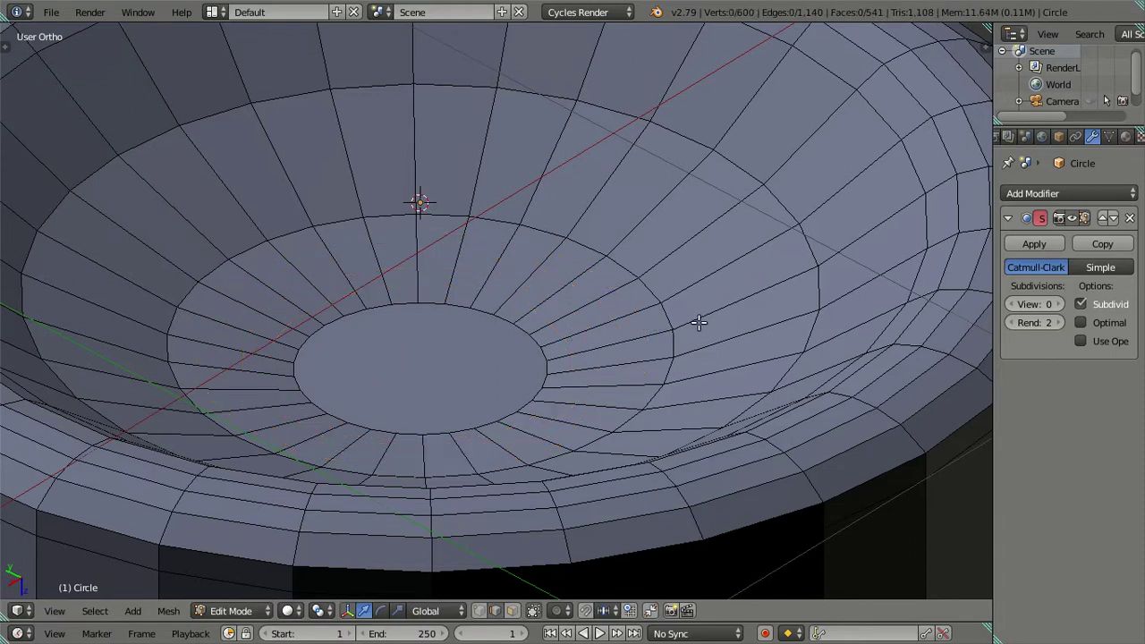
# Cut six rings around the inner floor and dissolve all but the outermost one
pyautogui.hotkey('ctrl', 'r')
pyautogui.scroll(5, 554, 324)
pyautogui.click(560, 325)
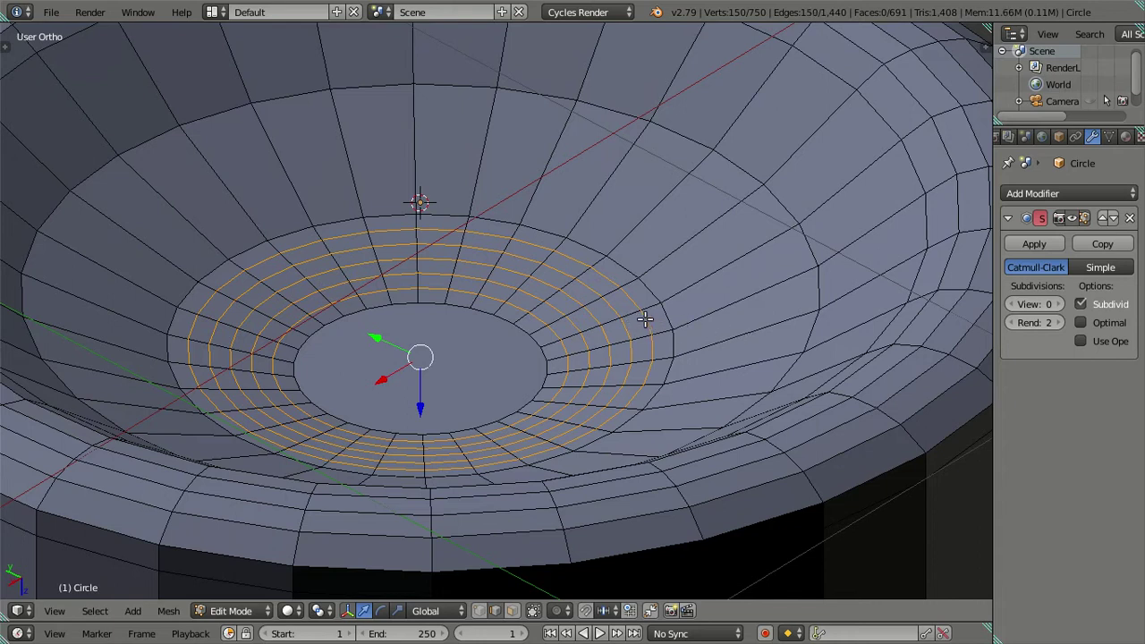
pyautogui.keyDown('alt'); pyautogui.keyDown('shift'); pyautogui.rightClick(648, 320); pyautogui.keyUp('shift'); pyautogui.keyUp('alt')
pyautogui.press('x')
pyautogui.click(762, 333)
# Check the cup at subdivision level 2 in Object Mode, then return to Edit Mode
pyautogui.press('Tab')
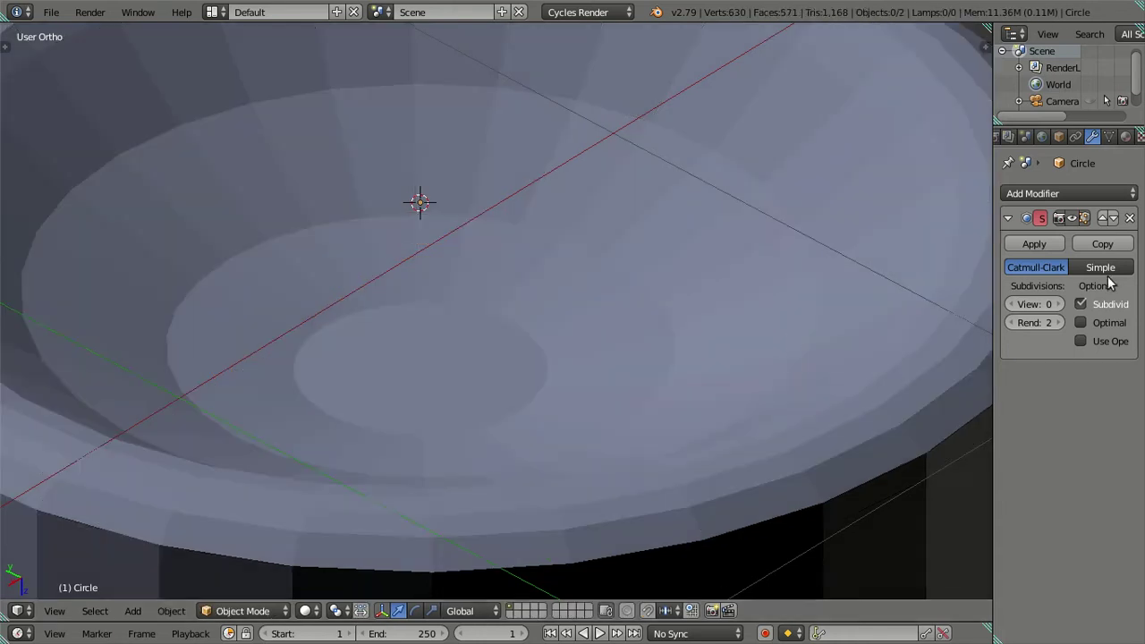
pyautogui.click(1060, 304)
pyautogui.click(1059, 304)
pyautogui.scroll(-4, 666, 292)
pyautogui.moveTo(666, 292)
pyautogui.mouseDown(button='middle')
pyautogui.moveTo(627, 427)
pyautogui.moveTo(513, 343)
pyautogui.moveTo(573, 302)
pyautogui.mouseUp(button='middle')
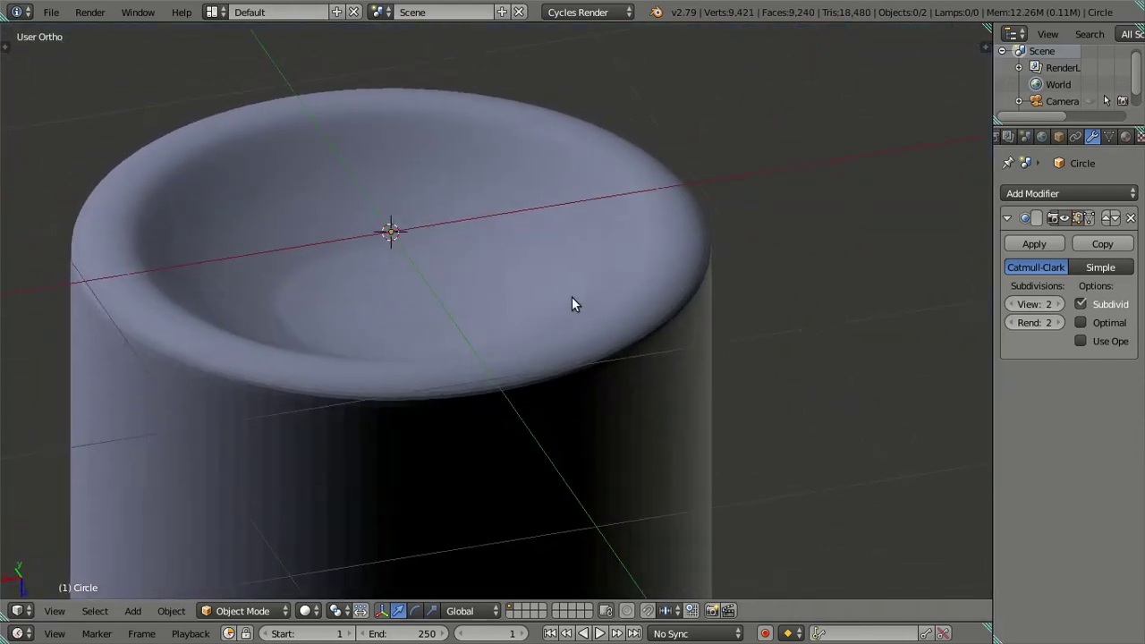
pyautogui.press('Tab')
pyautogui.scroll(4, 501, 300)
# With subdivision preview at 0, extrude the cup's centre floor face and scale it to 1.1
pyautogui.click(1010, 304)
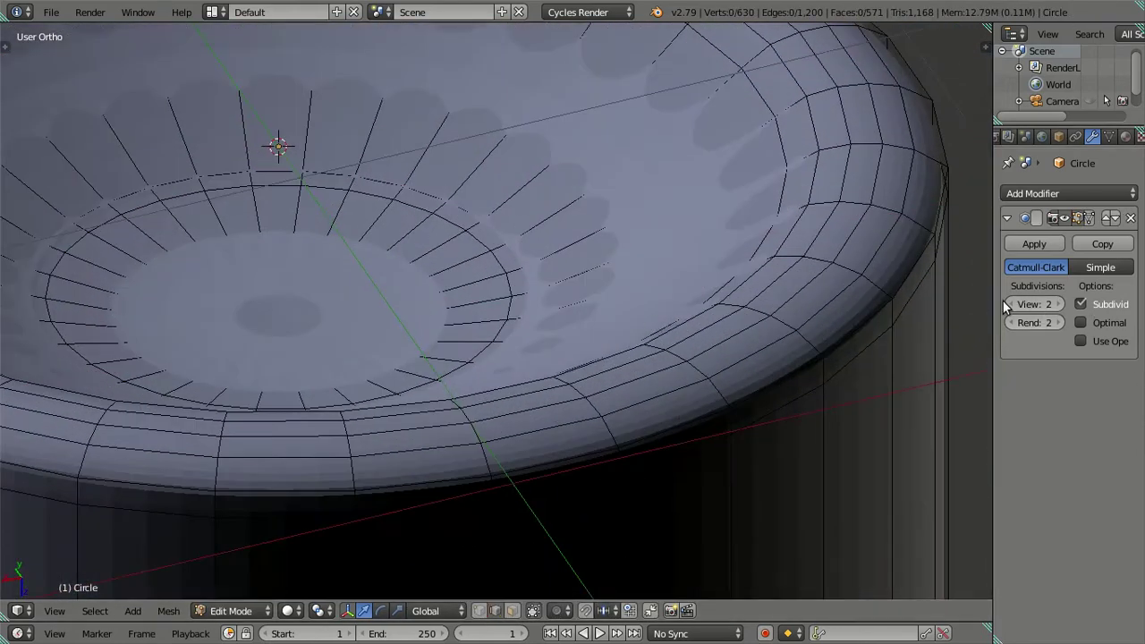
pyautogui.click(1010, 304)
pyautogui.rightClick(396, 335)
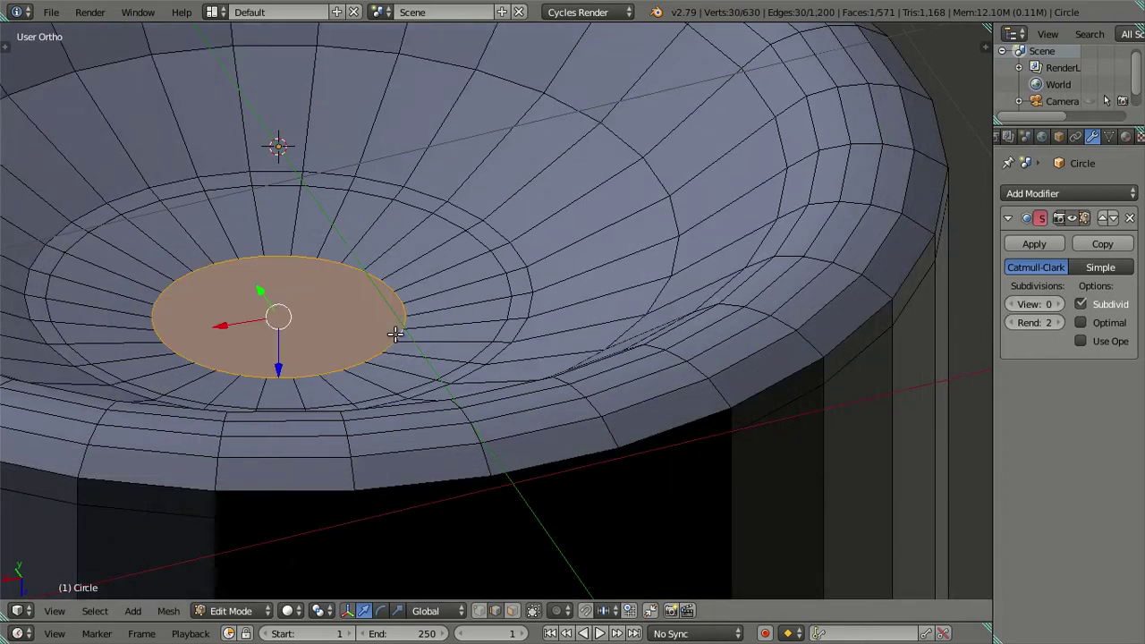
pyautogui.press('e')
pyautogui.press('s')
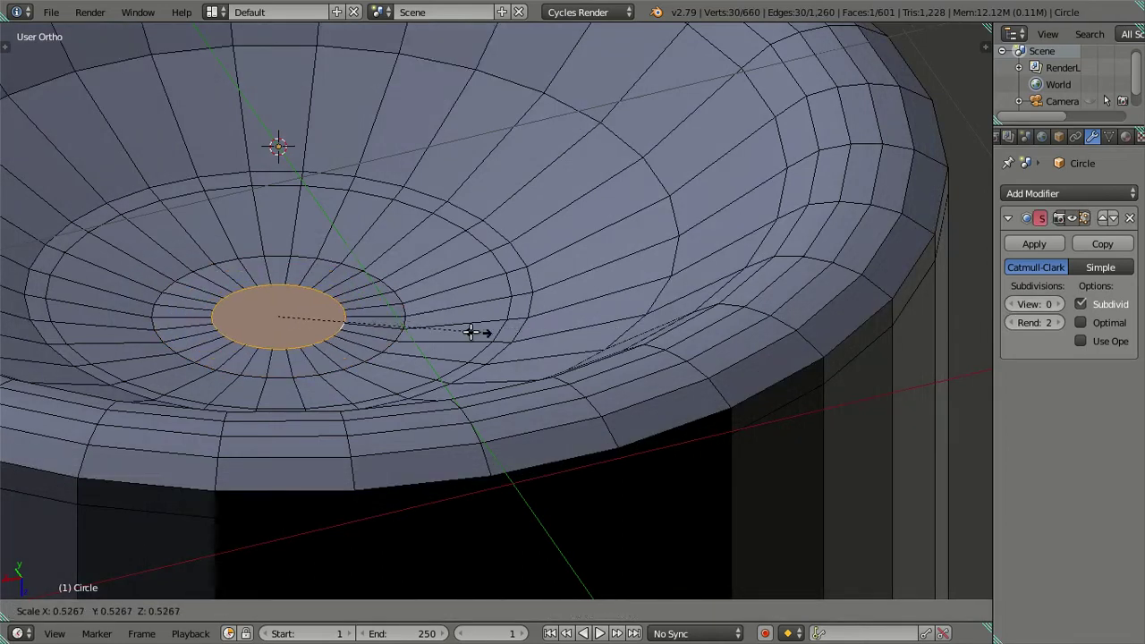
pyautogui.press('=')
pyautogui.write('1.1')
pyautogui.press('Return')
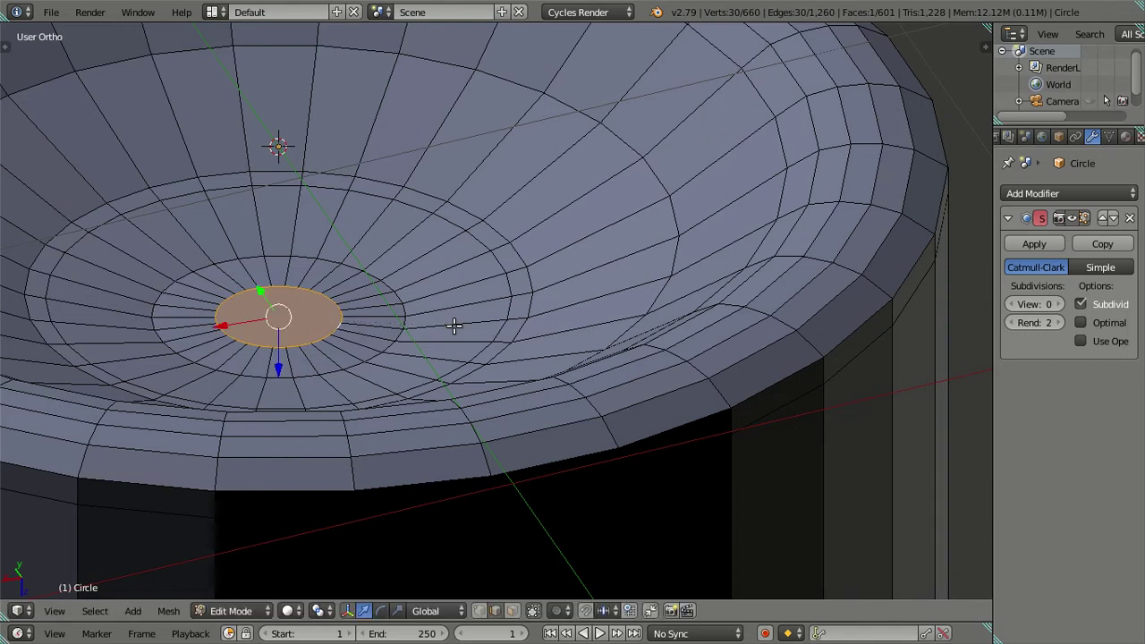
# Shrink the extruded centre face and sink it slightly downward
pyautogui.keyDown('shift'); pyautogui.moveTo(480, 327); pyautogui.dragTo(760, 362, button='middle'); pyautogui.keyUp('shift')
pyautogui.scroll(2, 799, 373)
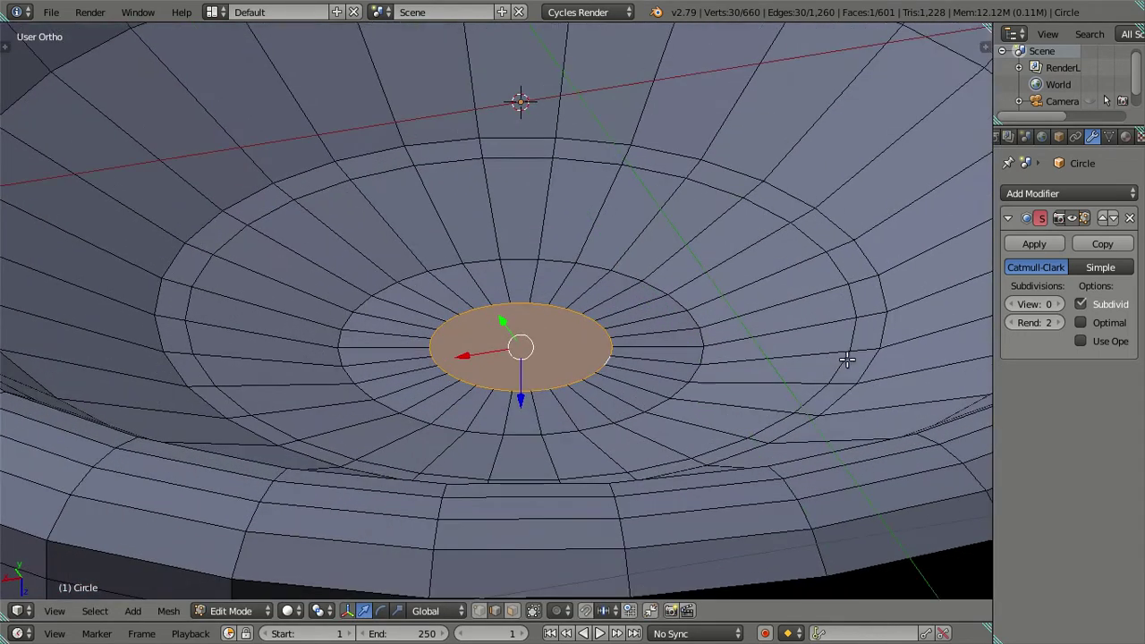
pyautogui.press('s')
pyautogui.click(793, 344)
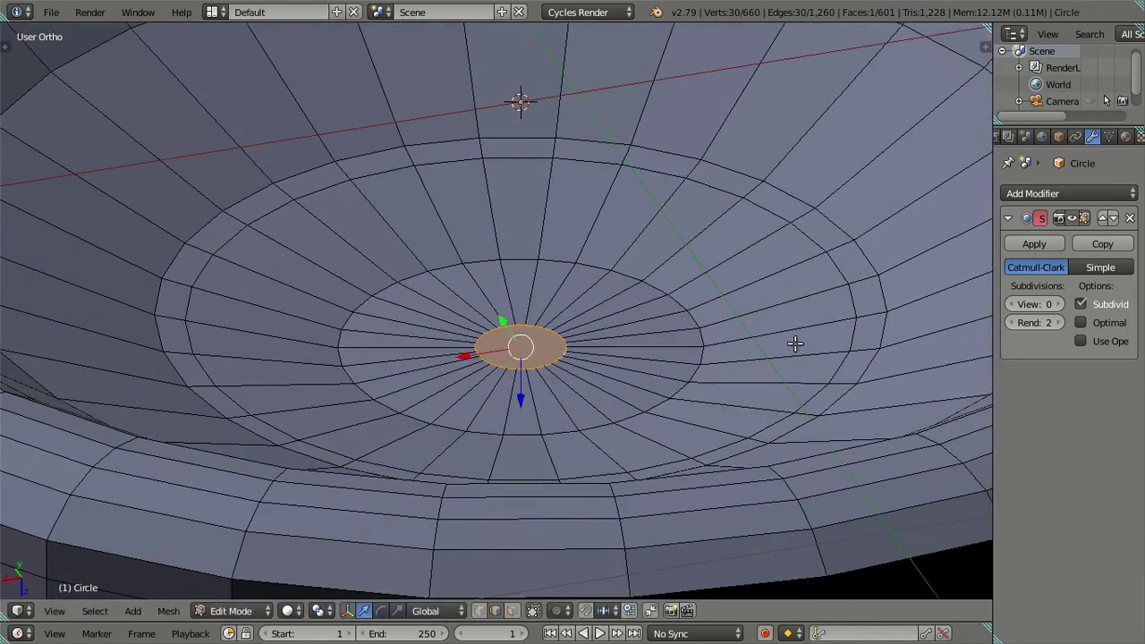
pyautogui.press('a')
pyautogui.scroll(-1, 609, 370)
pyautogui.scroll(4, 606, 371)
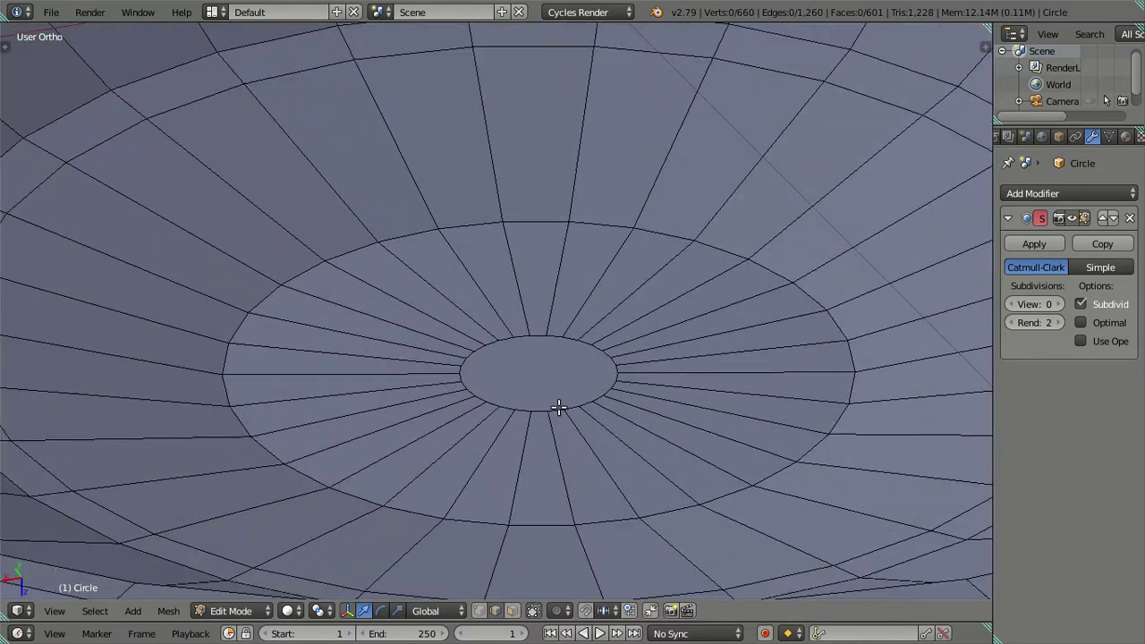
pyautogui.rightClick(558, 403)
pyautogui.moveTo(537, 418); pyautogui.dragTo(543, 428)
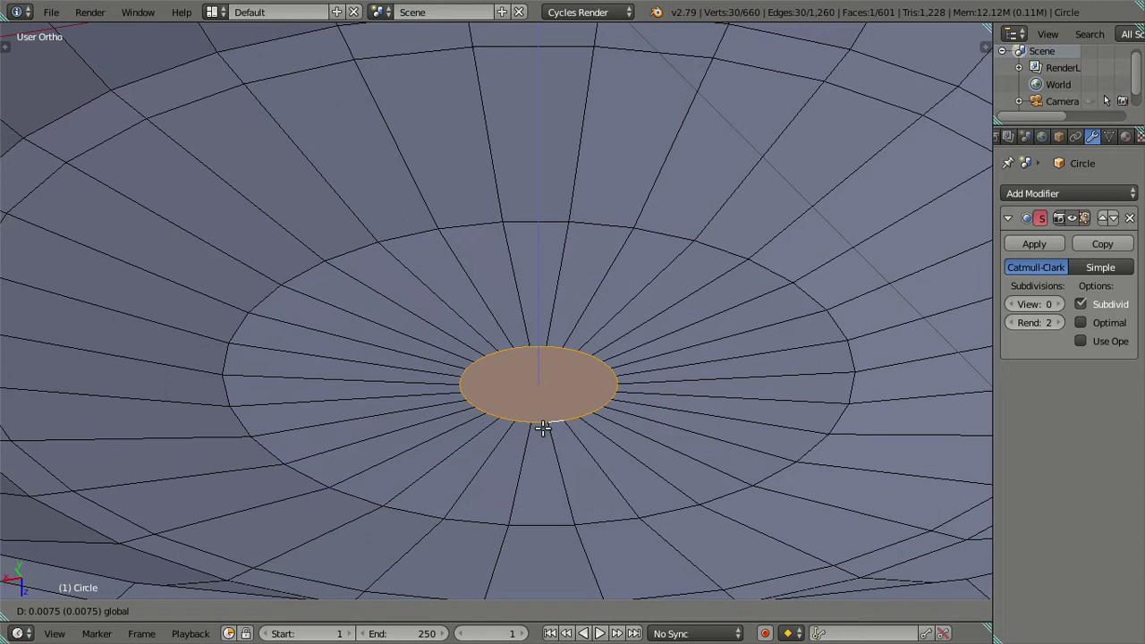
pyautogui.moveTo(543, 429); pyautogui.dragTo(543, 429)
pyautogui.press('a')
# Preview the recessed floor in Object Mode at subdivision level 2
pyautogui.moveTo(585, 450); pyautogui.dragTo(587, 379, button='middle')
pyautogui.press('Tab')
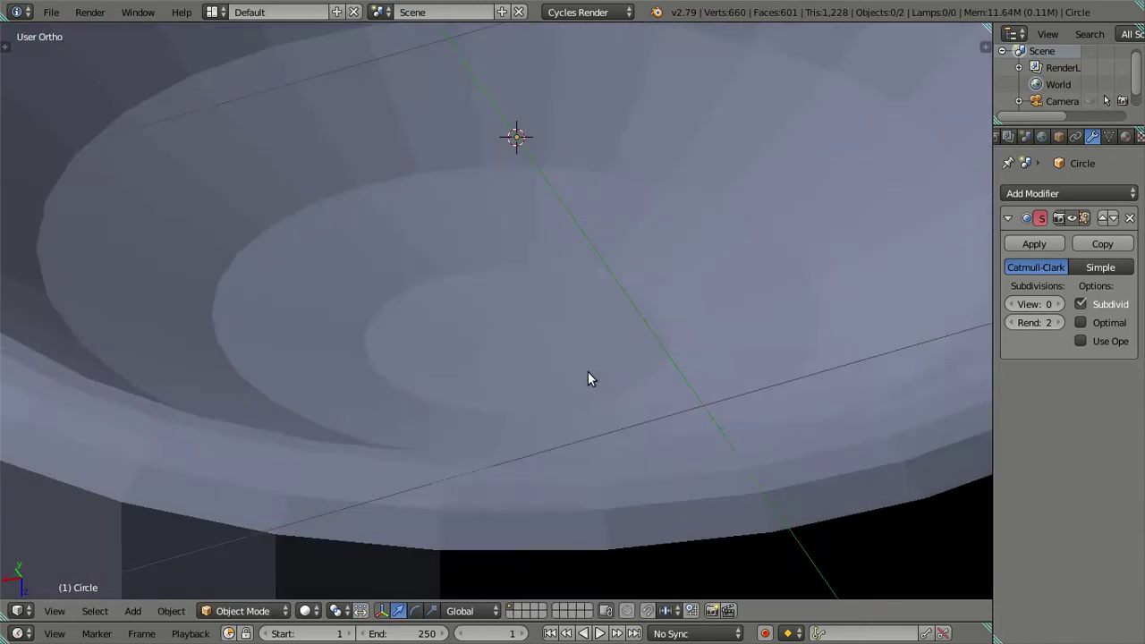
pyautogui.scroll(-5, 588, 379)
pyautogui.click(1059, 304)
pyautogui.click(1059, 304)
pyautogui.moveTo(393, 385); pyautogui.dragTo(462, 447, button='middle')
pyautogui.moveTo(548, 368)
pyautogui.mouseDown(button='middle')
pyautogui.moveTo(519, 414)
pyautogui.moveTo(440, 340)
pyautogui.moveTo(575, 299)
pyautogui.mouseUp(button='middle')
pyautogui.scroll(5, 578, 313)
# Dissolve one edge loop inside the cup and check the smoothed rim
pyautogui.press('Tab')
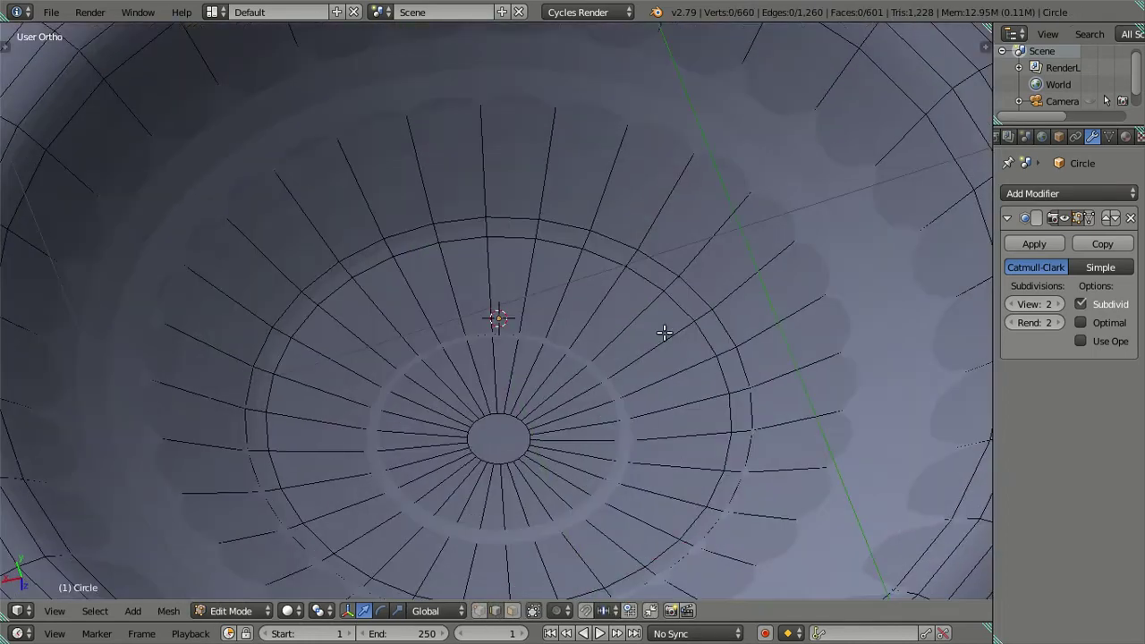
pyautogui.keyDown('alt'); pyautogui.rightClick(706, 345); pyautogui.keyUp('alt')
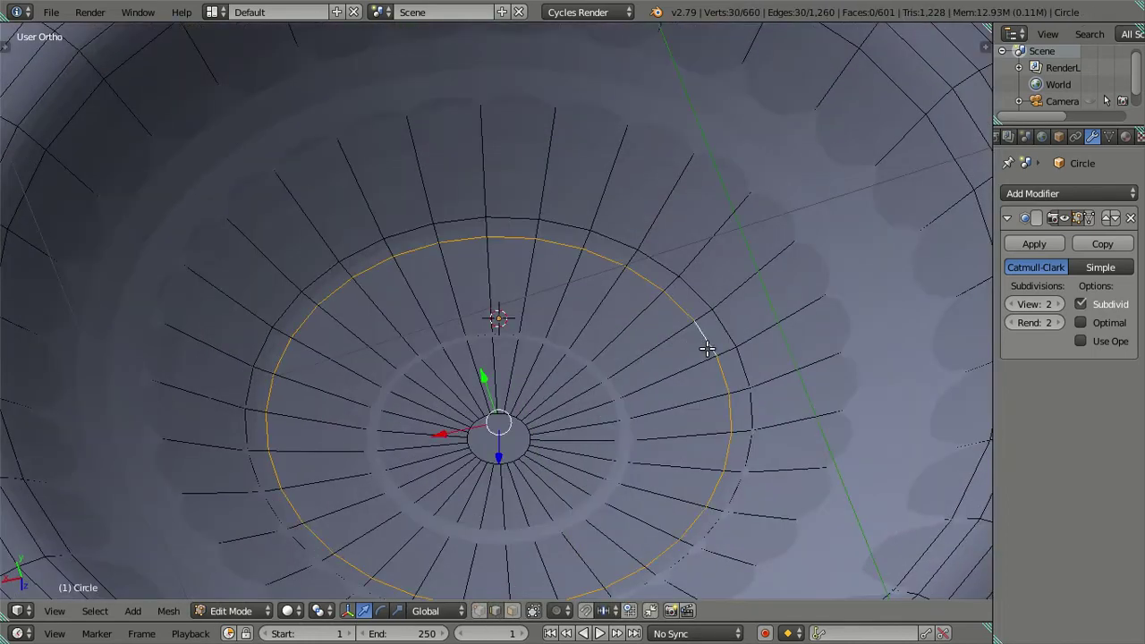
pyautogui.press('x')
pyautogui.click(841, 376)
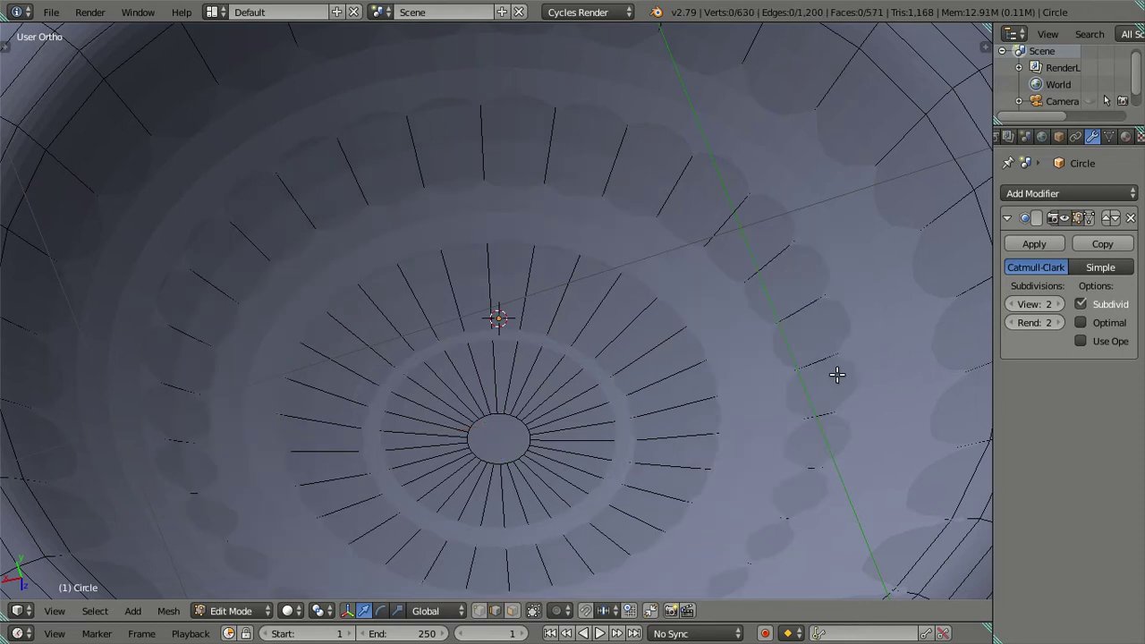
pyautogui.press('Tab')
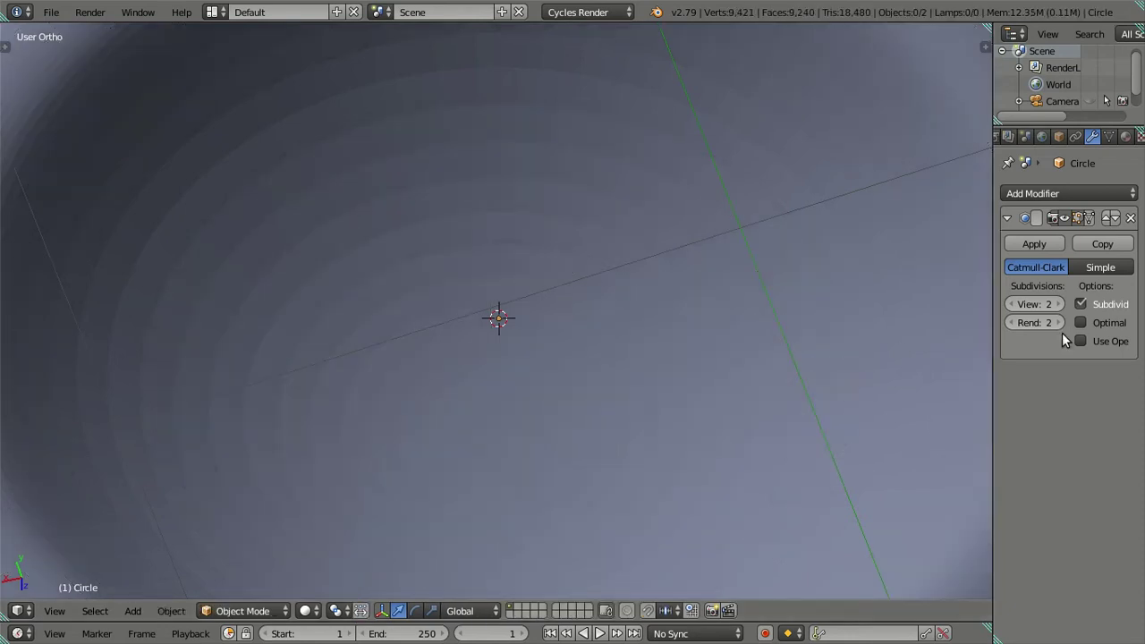
pyautogui.scroll(-5, 710, 361)
pyautogui.moveTo(710, 361)
pyautogui.mouseDown(button='middle')
pyautogui.moveTo(626, 517)
pyautogui.moveTo(547, 388)
pyautogui.moveTo(575, 280)
pyautogui.mouseUp(button='middle')
pyautogui.scroll(2, 575, 281)
pyautogui.scroll(3, 606, 299)
# Loop-cut two new rings in the cup floor, dissolve one of them, and inspect the bowl
pyautogui.press('Tab')
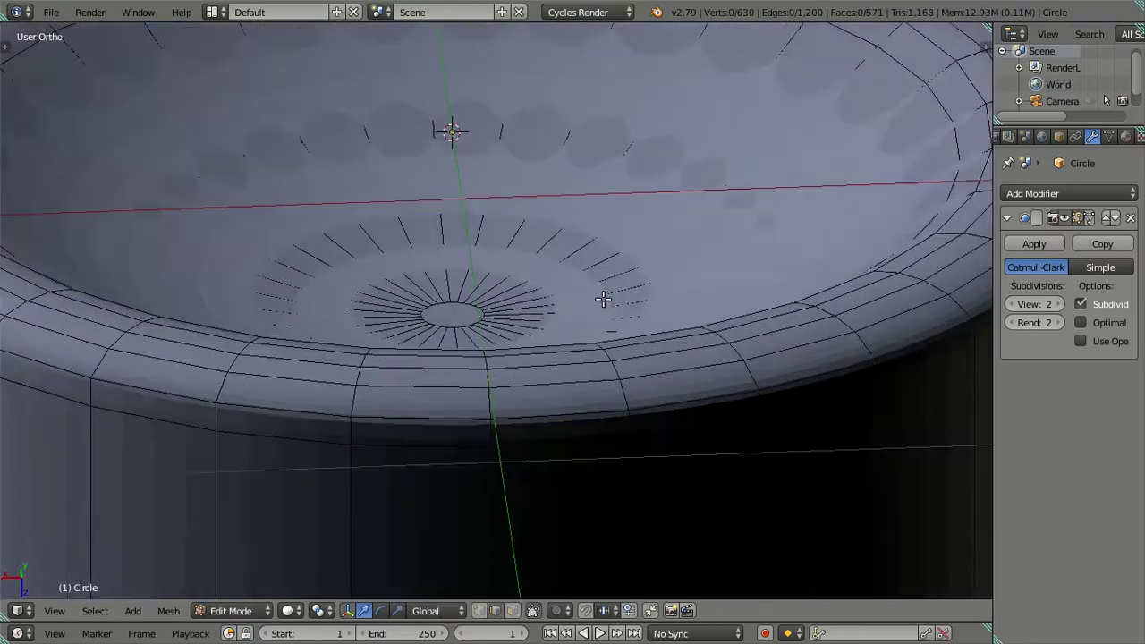
pyautogui.hotkey('ctrl', 'r')
pyautogui.scroll(1, 609, 273)
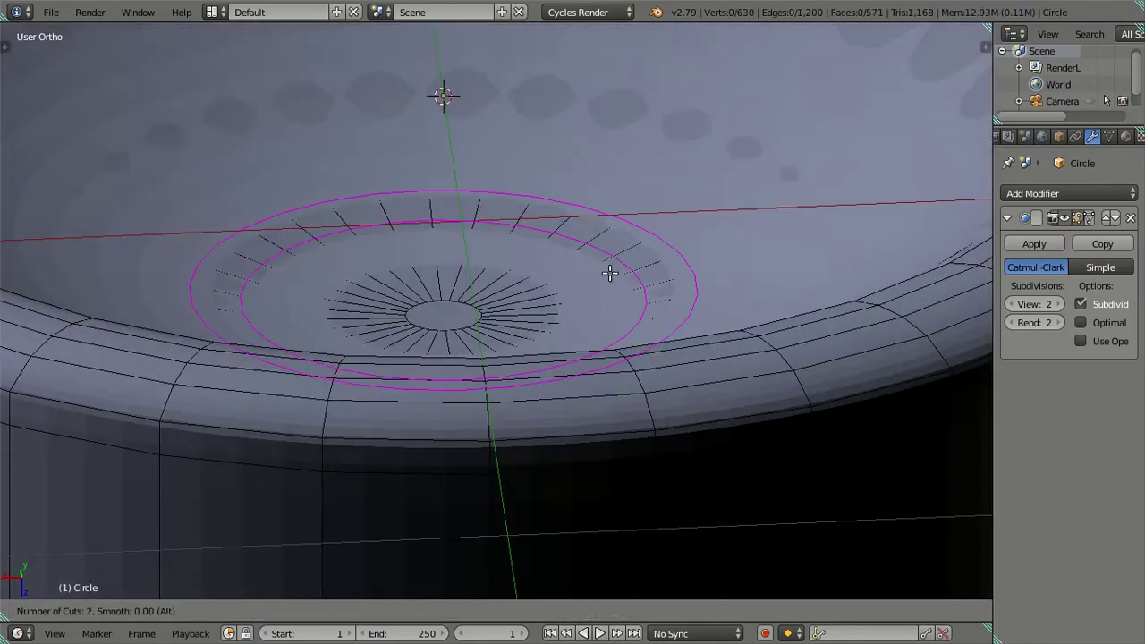
pyautogui.click(610, 272)
pyautogui.keyDown('alt'); pyautogui.click(627, 261); pyautogui.keyUp('alt')
pyautogui.press('x')
pyautogui.click(688, 281)
pyautogui.press('Tab')
pyautogui.scroll(-3, 665, 294)
pyautogui.moveTo(665, 295); pyautogui.dragTo(677, 404, button='middle')
# Select the cylinder and apply Shade Smooth from the Tool Shelf
pyautogui.scroll(2, 640, 432)
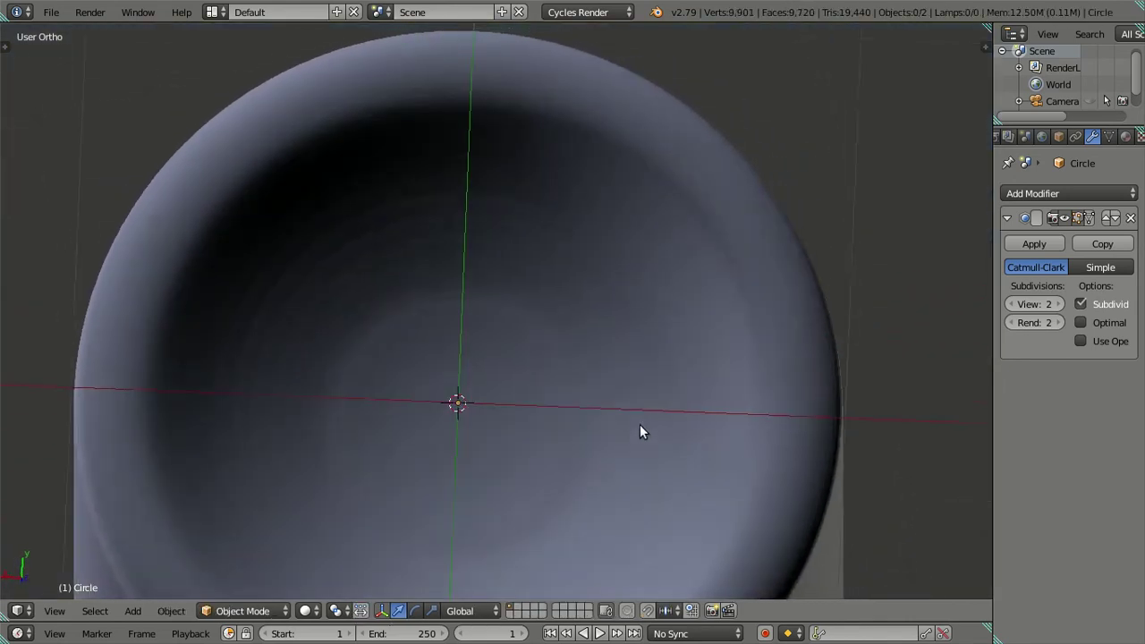
pyautogui.scroll(-4, 639, 432)
pyautogui.scroll(-1, 590, 360)
pyautogui.rightClick(575, 317)
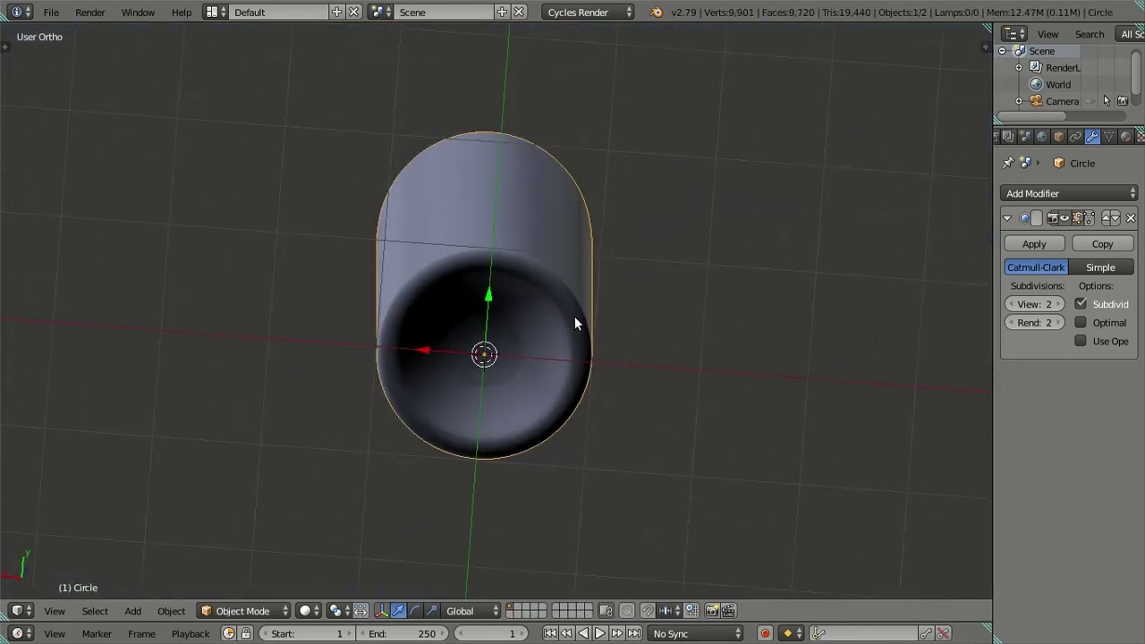
pyautogui.press('t')
pyautogui.click(55, 276)
pyautogui.scroll(3, 566, 359)
pyautogui.moveTo(566, 359)
pyautogui.mouseDown(button='middle')
pyautogui.moveTo(632, 232)
pyautogui.moveTo(742, 178)
pyautogui.mouseUp(button='middle')
pyautogui.scroll(-5, 533, 298)
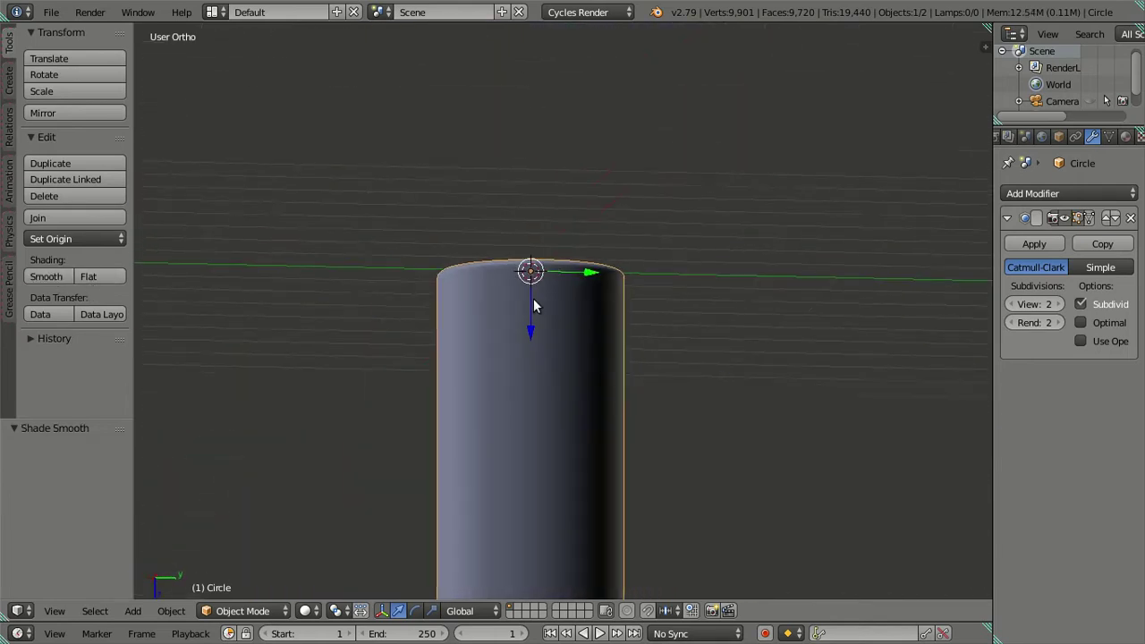
pyautogui.scroll(-1, 533, 298)
# Flip the normals of all the cylinder's faces in Edit Mode, then return to Object Mode
pyautogui.press('Tab')
pyautogui.scroll(2, 529, 350)
pyautogui.press('a')
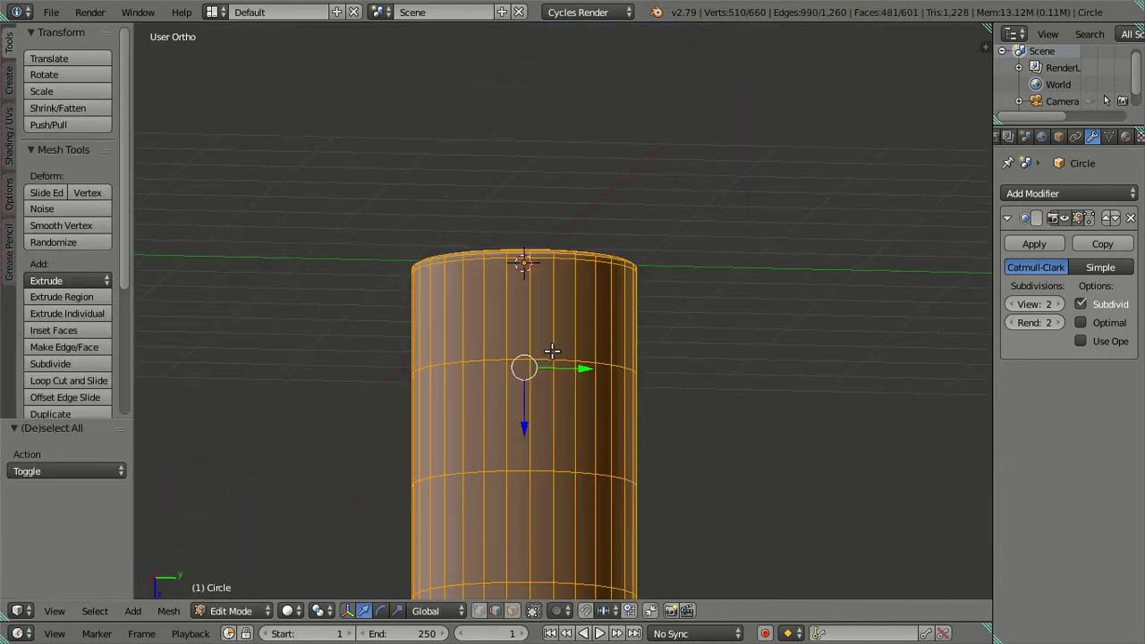
pyautogui.hotkey('ctrl', 'f')
pyautogui.click(517, 183)
pyautogui.press('a')
pyautogui.press('Tab')
# Inspect the smoothed end cap, then reselect the cylinder and hide the Tool Shelf
pyautogui.moveTo(556, 353); pyautogui.dragTo(540, 527, button='middle')
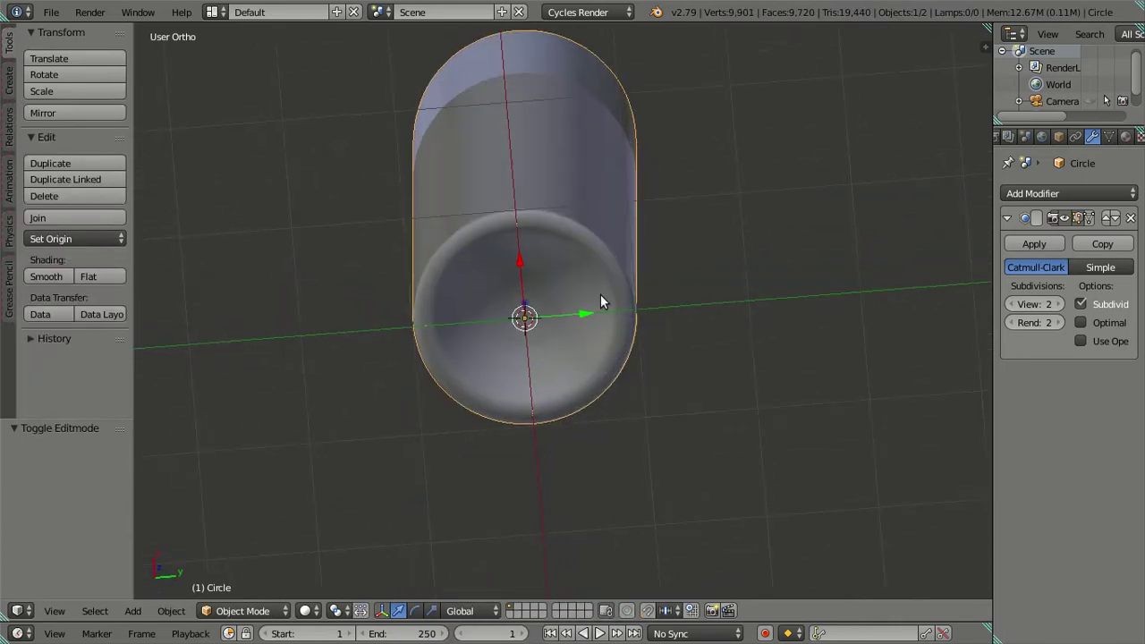
pyautogui.scroll(-3, 588, 329)
pyautogui.moveTo(539, 314)
pyautogui.mouseDown(button='middle')
pyautogui.moveTo(573, 425)
pyautogui.moveTo(540, 501)
pyautogui.moveTo(549, 262)
pyautogui.moveTo(563, 265)
pyautogui.moveTo(537, 391)
pyautogui.moveTo(544, 317)
pyautogui.moveTo(578, 468)
pyautogui.moveTo(582, 417)
pyautogui.moveTo(567, 141)
pyautogui.moveTo(560, 340)
pyautogui.moveTo(573, 284)
pyautogui.mouseUp(button='middle')
pyautogui.scroll(3, 562, 265)
pyautogui.scroll(-4, 538, 410)
pyautogui.scroll(-3, 538, 411)
pyautogui.rightClick(575, 283)
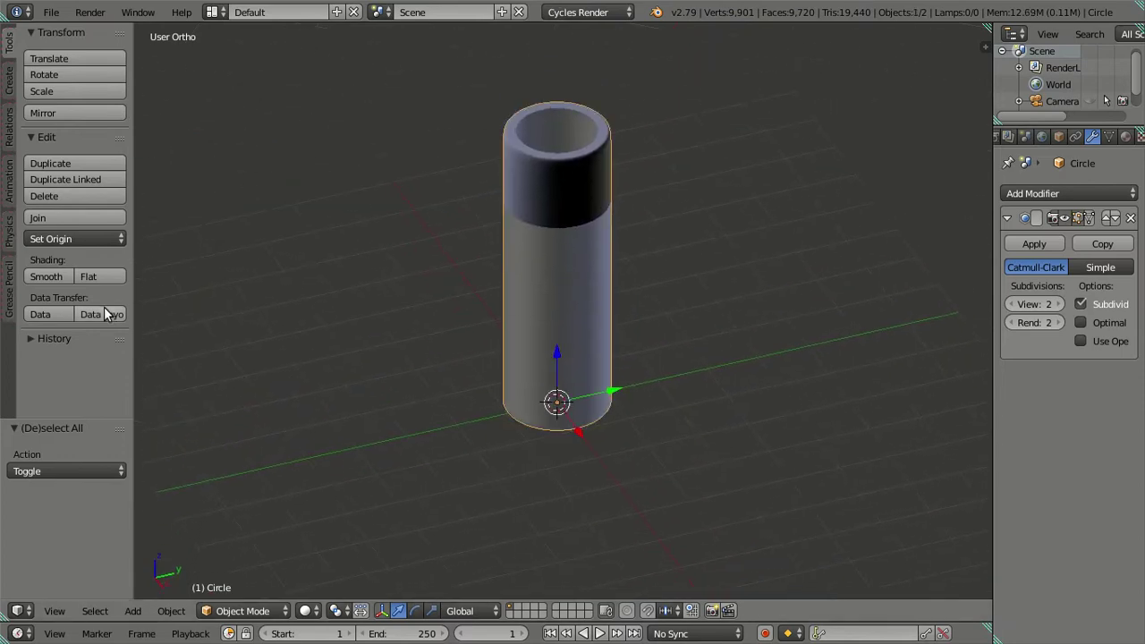
pyautogui.click(115, 277)
pyautogui.press('t')
pyautogui.press('a')
pyautogui.scroll(3, 492, 293)
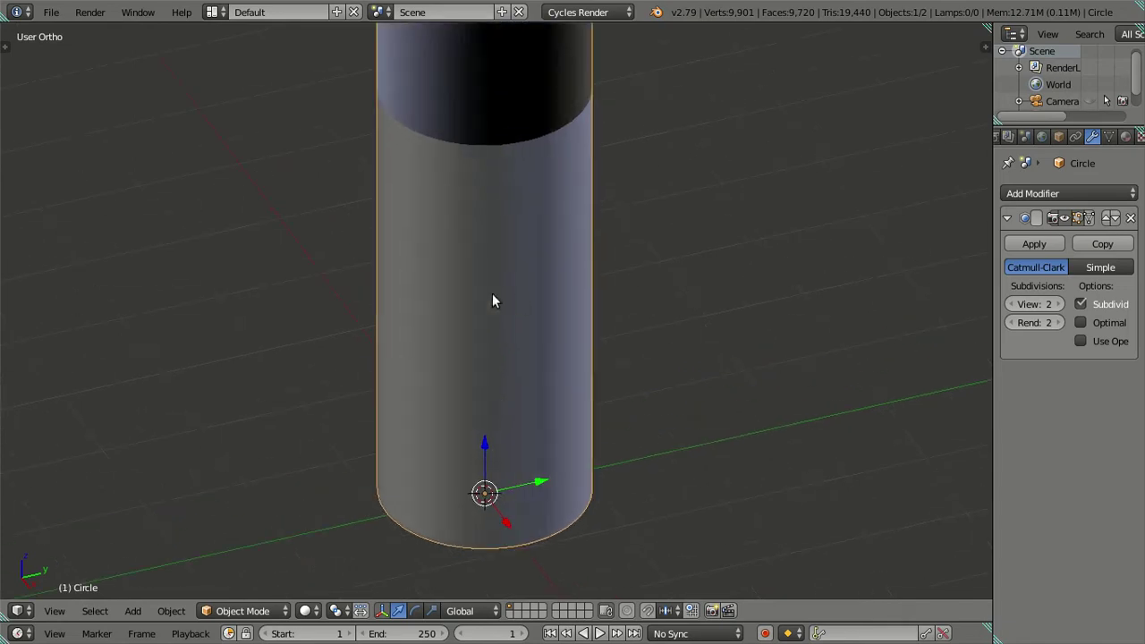
# In Edit Mode, use the front view and set the Subsurf View level to 0
pyautogui.press('Tab')
pyautogui.scroll(-2, 529, 294)
pyautogui.scroll(-2, 529, 409)
pyautogui.press('KP_1')
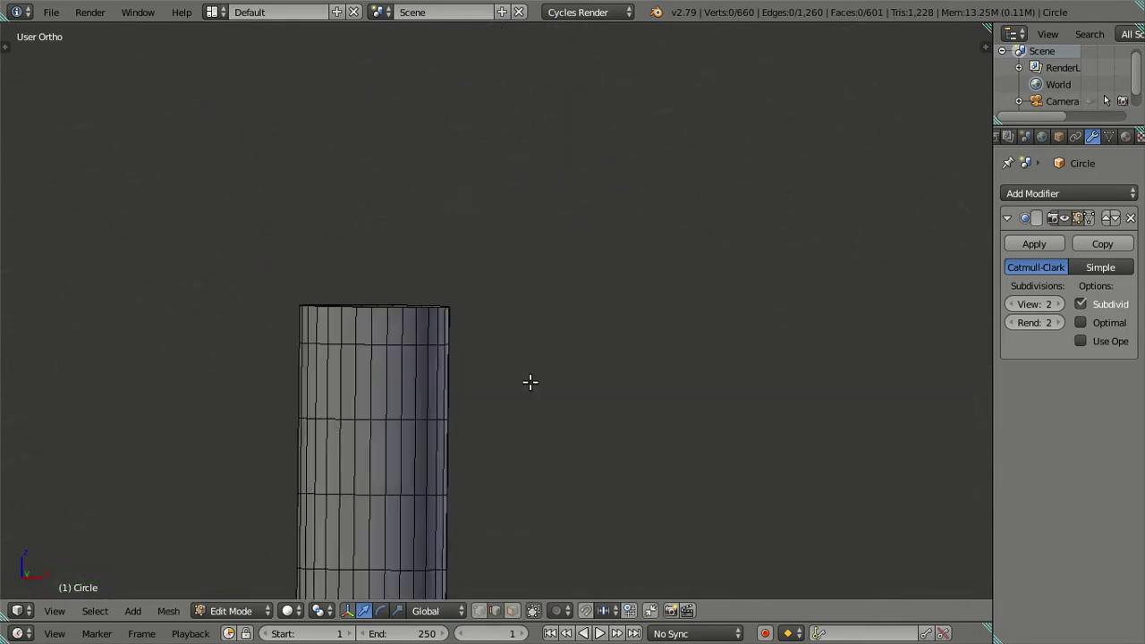
pyautogui.scroll(-3, 402, 465)
pyautogui.keyDown('shift'); pyautogui.moveTo(402, 465); pyautogui.dragTo(560, 317, button='middle'); pyautogui.keyUp('shift')
pyautogui.scroll(3, 560, 316)
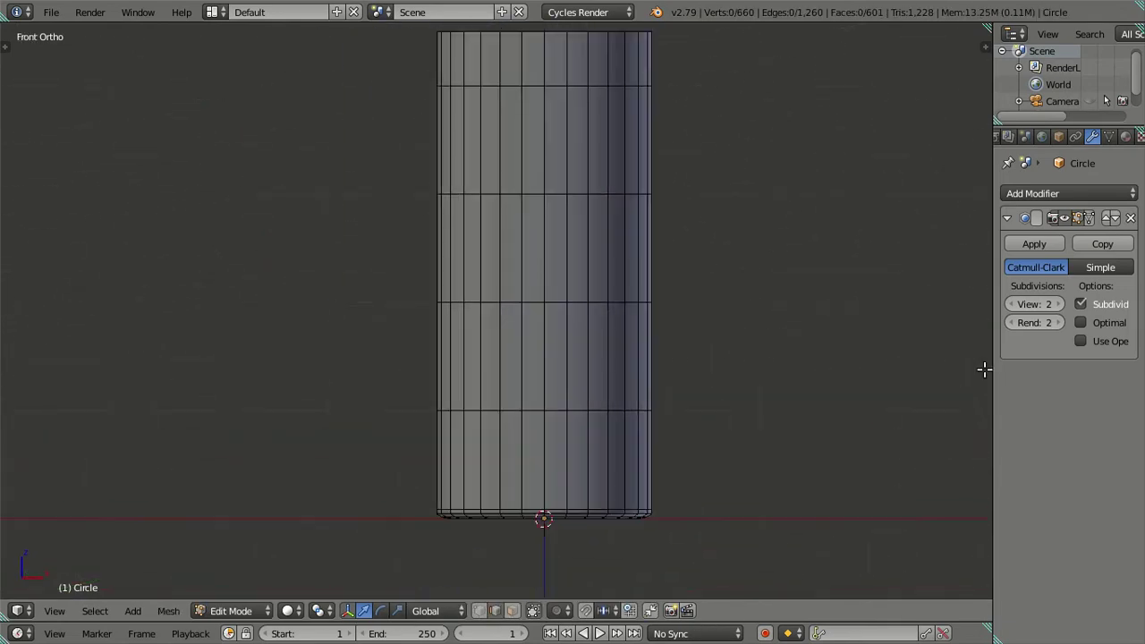
pyautogui.click(1010, 304)
pyautogui.click(1010, 304)
# Orbit and zoom around the bare cage to inspect the cup's rim and wall
pyautogui.scroll(2, 549, 350)
pyautogui.scroll(-3, 535, 326)
pyautogui.moveTo(529, 346)
pyautogui.mouseDown(button='middle')
pyautogui.moveTo(526, 227)
pyautogui.moveTo(550, 332)
pyautogui.mouseUp(button='middle')
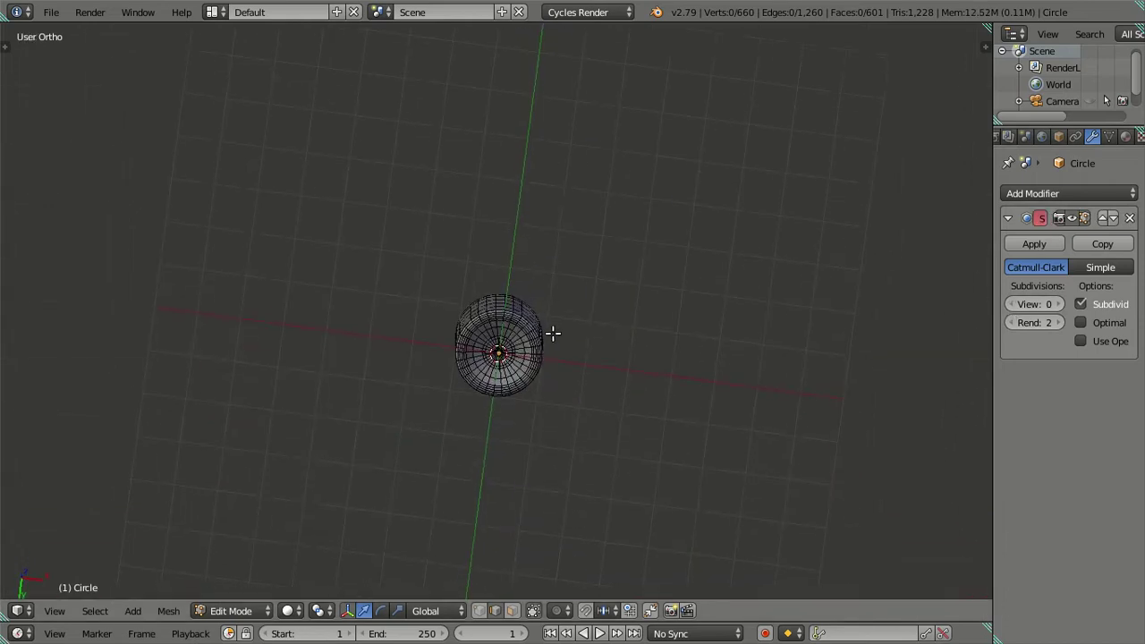
pyautogui.scroll(3, 585, 435)
pyautogui.moveTo(585, 436)
pyautogui.mouseDown(button='middle')
pyautogui.moveTo(581, 345)
pyautogui.moveTo(480, 529)
pyautogui.mouseUp(button='middle')
pyautogui.scroll(2, 501, 256)
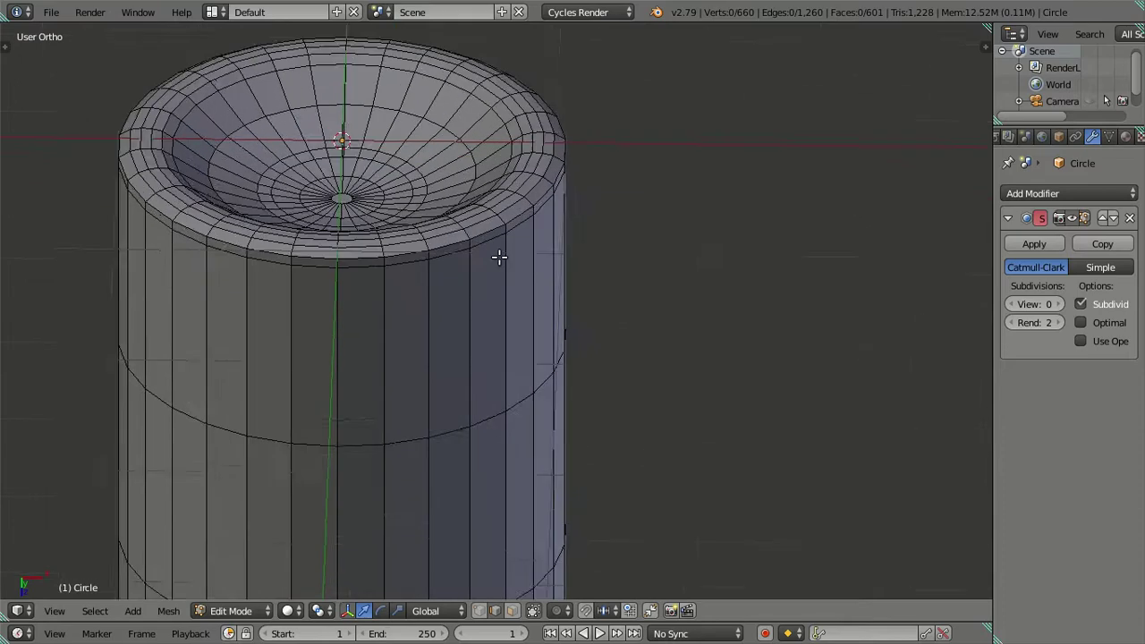
pyautogui.scroll(2, 591, 551)
pyautogui.scroll(2, 591, 551)
pyautogui.moveTo(608, 455)
pyautogui.mouseDown(button='middle')
pyautogui.moveTo(748, 414)
pyautogui.moveTo(654, 439)
pyautogui.mouseUp(button='middle')
pyautogui.scroll(1, 654, 439)
pyautogui.moveTo(652, 254); pyautogui.dragTo(590, 531, button='middle')
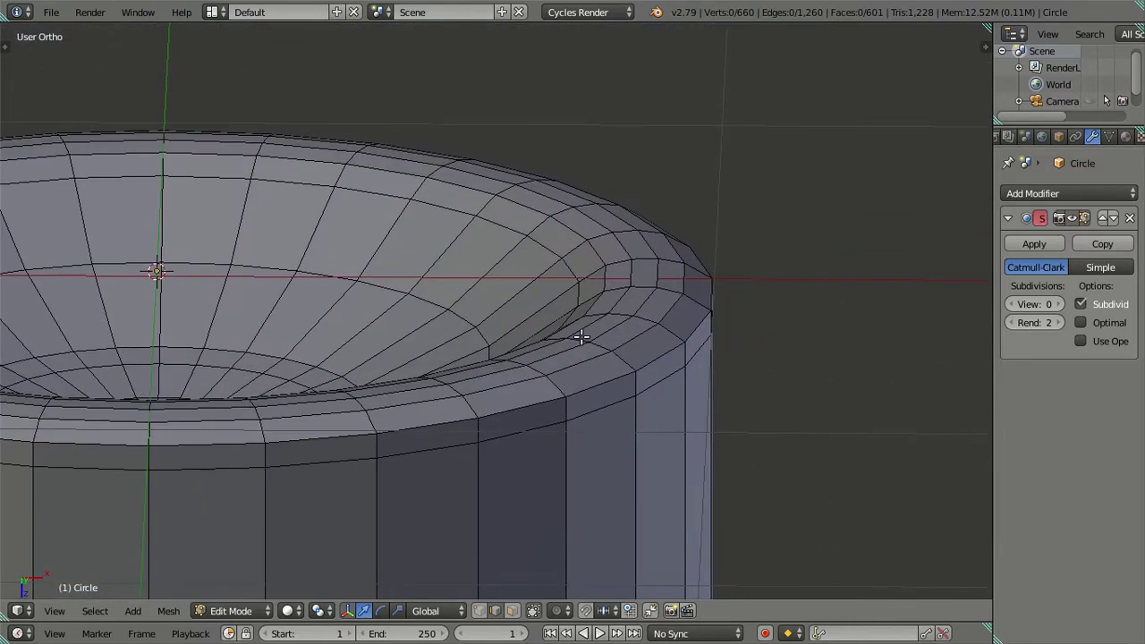
pyautogui.scroll(2, 582, 334)
pyautogui.scroll(1, 744, 310)
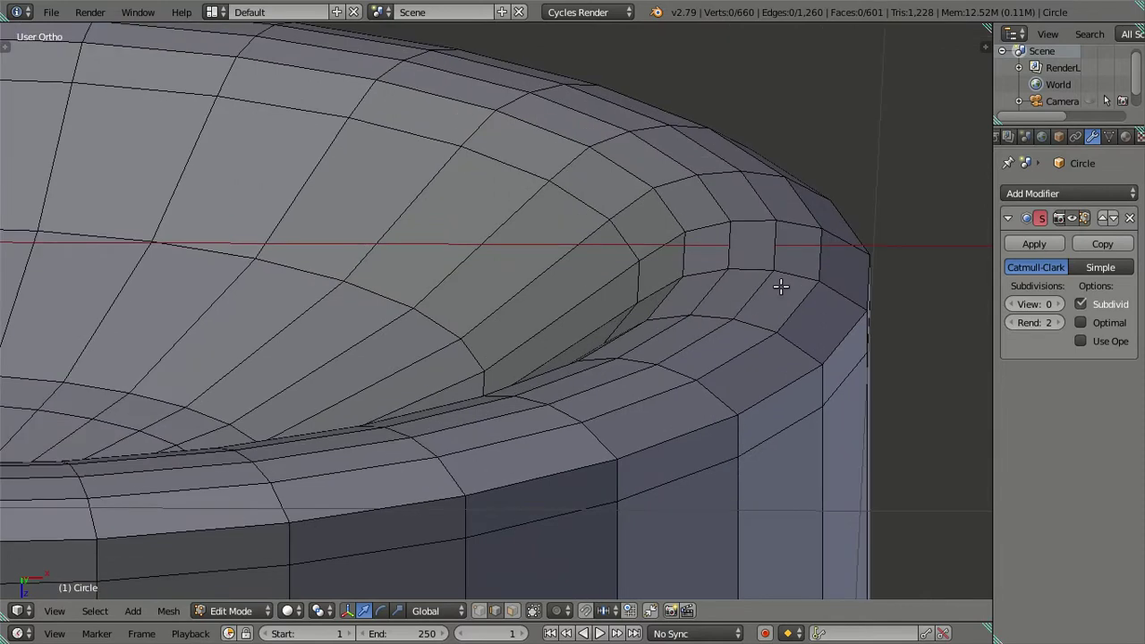
# Cut and slide a new edge loop near the cylinder's rim
pyautogui.hotkey('ctrl', 'r')
pyautogui.click(787, 274)
pyautogui.rightClick(778, 274)
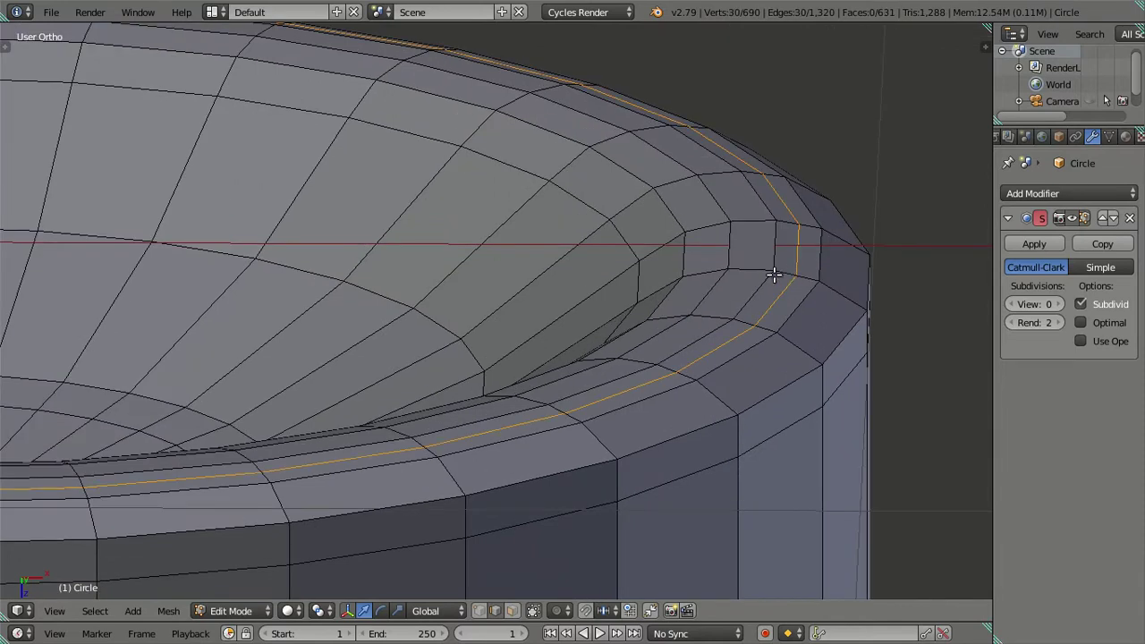
pyautogui.press('g')
pyautogui.press('g')
pyautogui.click(713, 268)
pyautogui.press('s')
pyautogui.rightClick(705, 261)
pyautogui.press('a')
# Dissolve the extra rim edge loops, then leave Edit Mode
pyautogui.rightClick(682, 261)
pyautogui.keyDown('alt'); pyautogui.rightClick(678, 256); pyautogui.keyUp('alt')
pyautogui.keyDown('alt'); pyautogui.keyDown('shift'); pyautogui.rightClick(746, 248); pyautogui.keyUp('shift'); pyautogui.keyUp('alt')
pyautogui.keyDown('alt'); pyautogui.keyDown('shift'); pyautogui.rightClick(774, 250); pyautogui.keyUp('shift'); pyautogui.keyUp('alt')
pyautogui.keyDown('alt'); pyautogui.keyDown('shift'); pyautogui.rightClick(816, 265); pyautogui.keyUp('shift'); pyautogui.keyUp('alt')
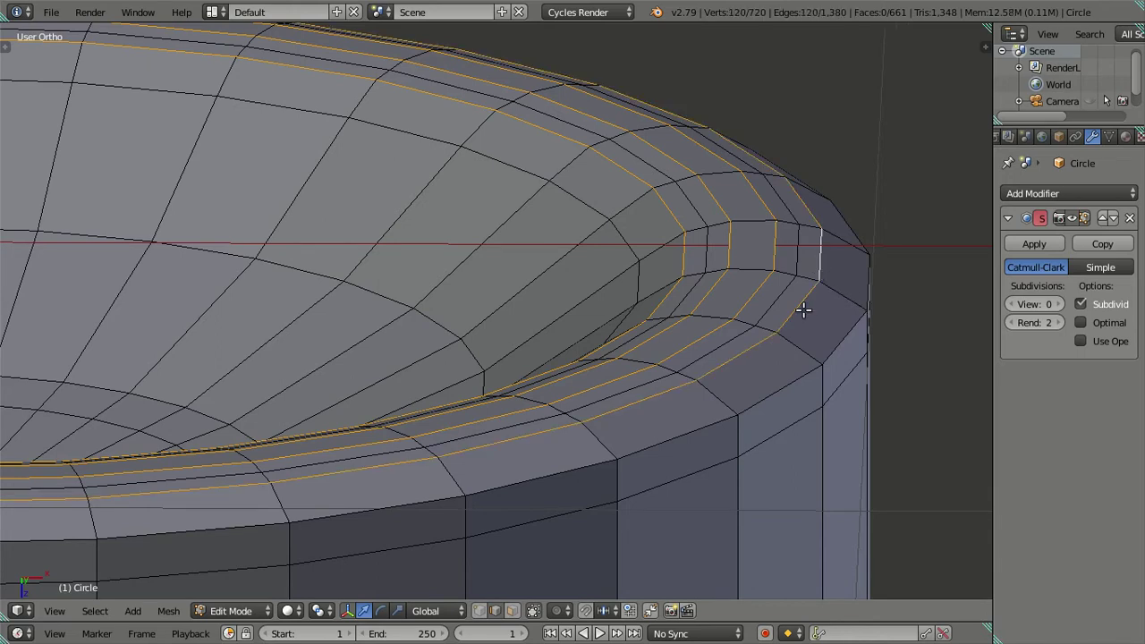
pyautogui.keyDown('alt'); pyautogui.keyDown('shift'); pyautogui.rightClick(803, 310); pyautogui.keyUp('shift'); pyautogui.keyUp('alt')
pyautogui.press('x')
pyautogui.click(893, 337)
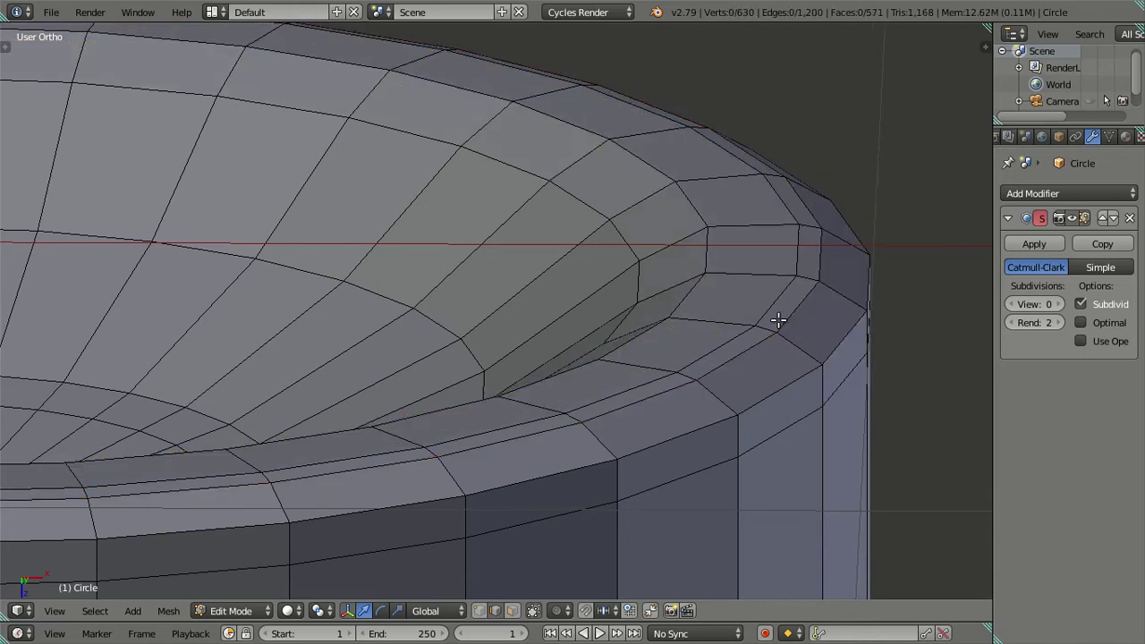
pyautogui.keyDown('alt'); pyautogui.rightClick(795, 309); pyautogui.keyUp('alt')
pyautogui.press('x')
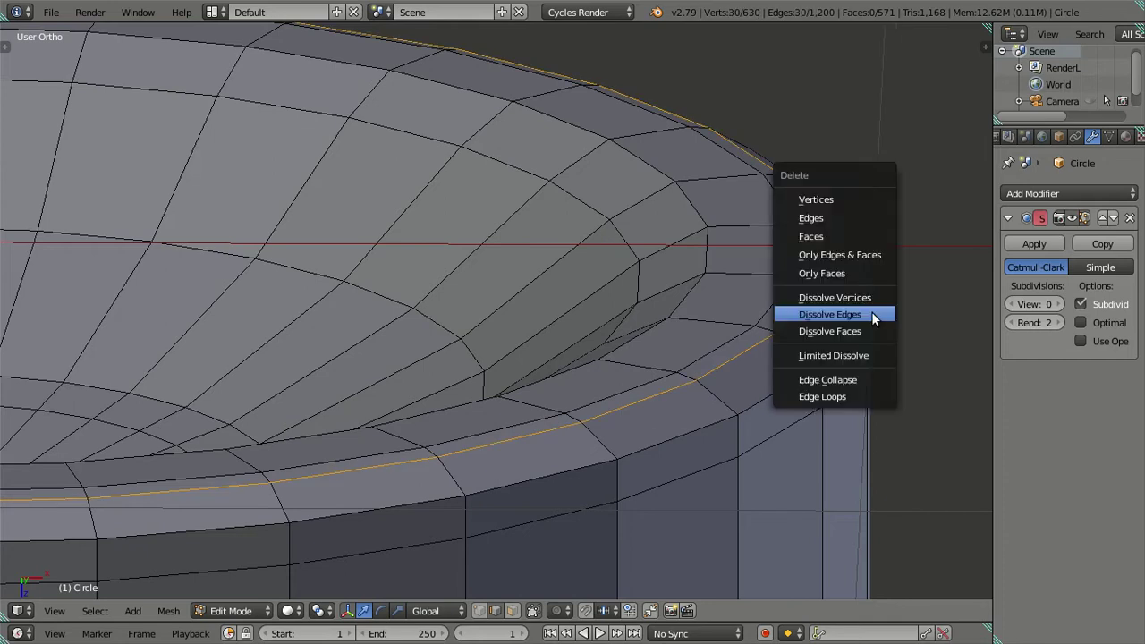
pyautogui.press('Escape')
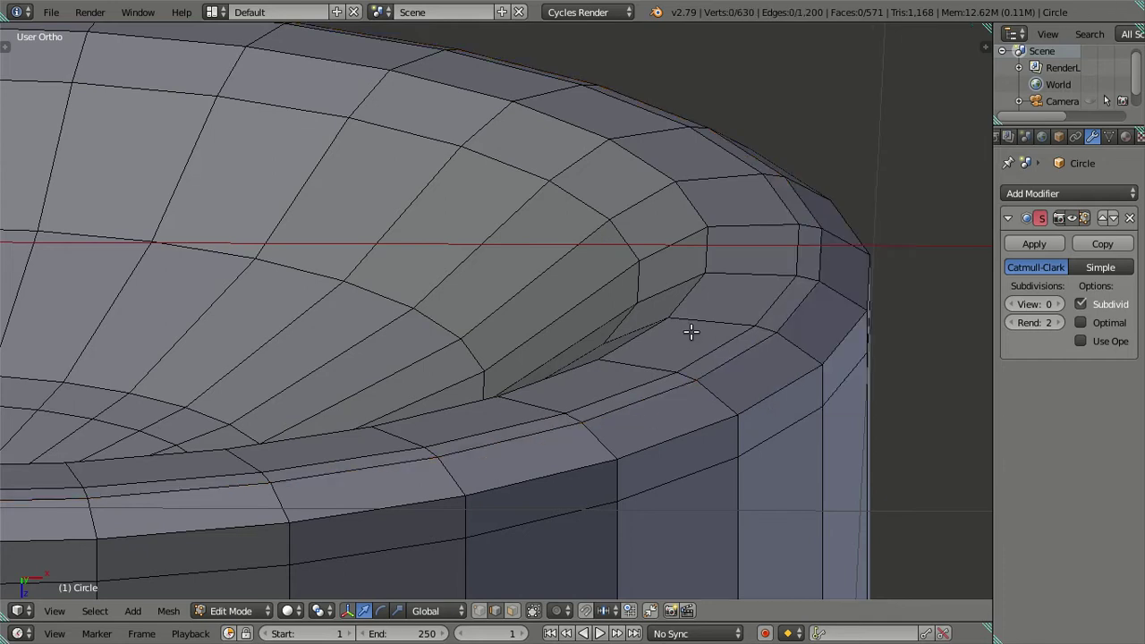
pyautogui.press('Tab')
# Raise the subdivision preview to level 2 and check the rim
pyautogui.click(1052, 304)
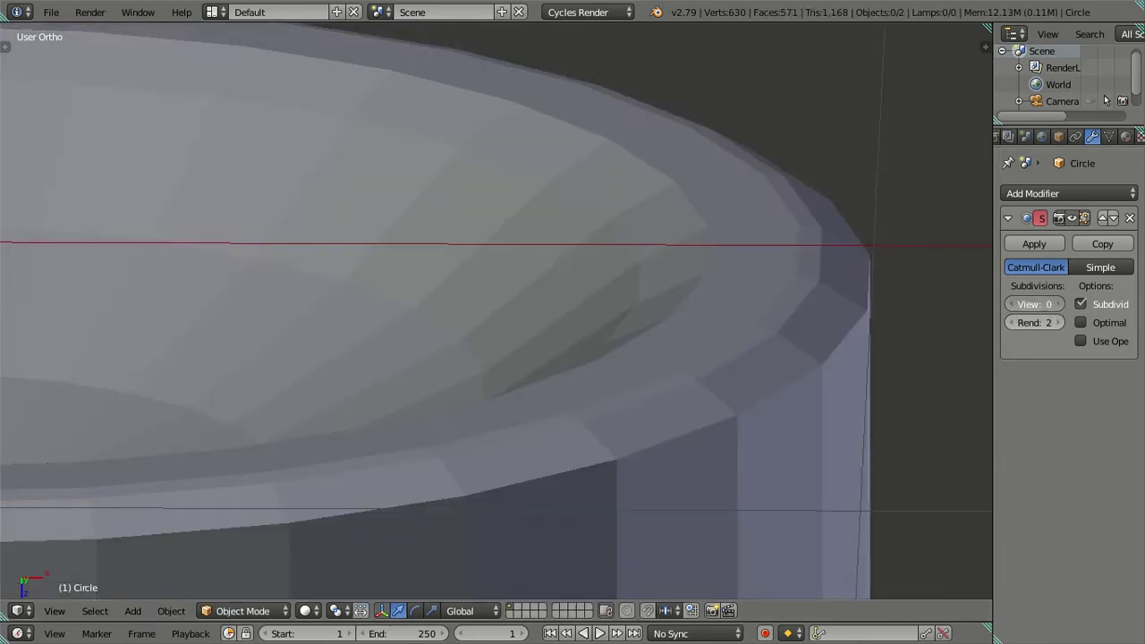
pyautogui.click(1052, 304)
pyautogui.scroll(-3, 690, 362)
pyautogui.keyDown('ctrl'); pyautogui.scroll(3, 545, 391); pyautogui.keyUp('ctrl')
pyautogui.moveTo(545, 391)
pyautogui.mouseDown(button='middle')
pyautogui.moveTo(534, 370)
pyautogui.moveTo(553, 330)
pyautogui.mouseUp(button='middle')
# Select another rim edge loop, trimming extra corner edges, and dissolve it
pyautogui.press('Tab')
pyautogui.scroll(2, 555, 268)
pyautogui.keyDown('shift'); pyautogui.moveTo(558, 245); pyautogui.dragTo(615, 446, button='middle'); pyautogui.keyUp('shift')
pyautogui.scroll(2, 615, 446)
pyautogui.keyDown('alt'); pyautogui.rightClick(718, 347); pyautogui.keyUp('alt')
pyautogui.press('c')
pyautogui.click(852, 376)
pyautogui.moveTo(852, 376); pyautogui.dragTo(841, 393, button='middle')
pyautogui.press('Escape')
pyautogui.press('x')
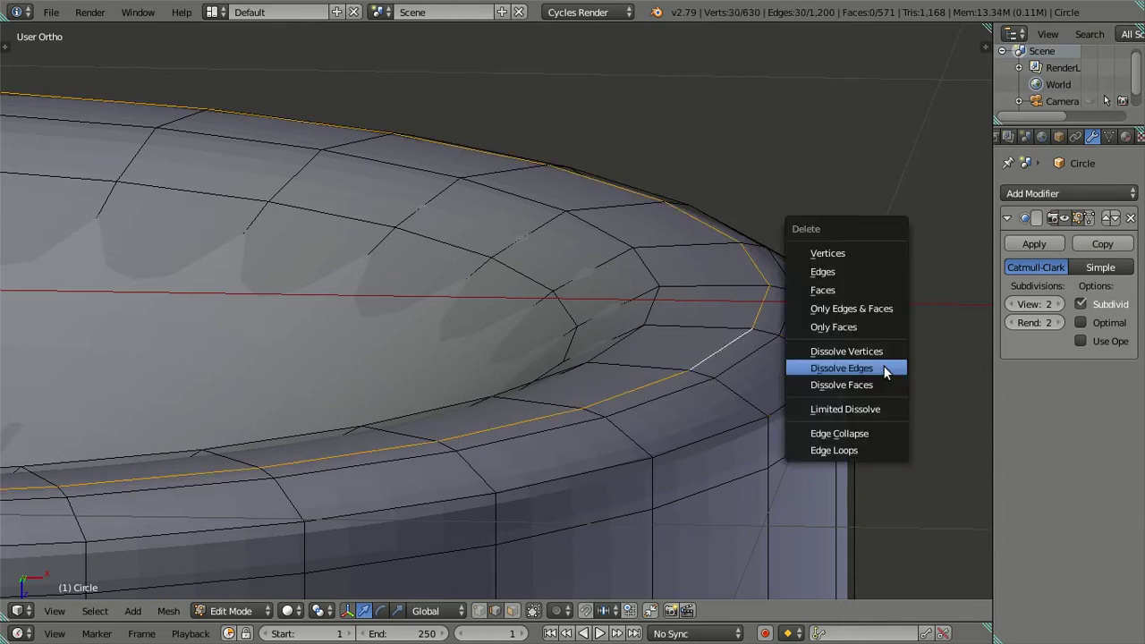
pyautogui.click(809, 365)
pyautogui.press('Tab')
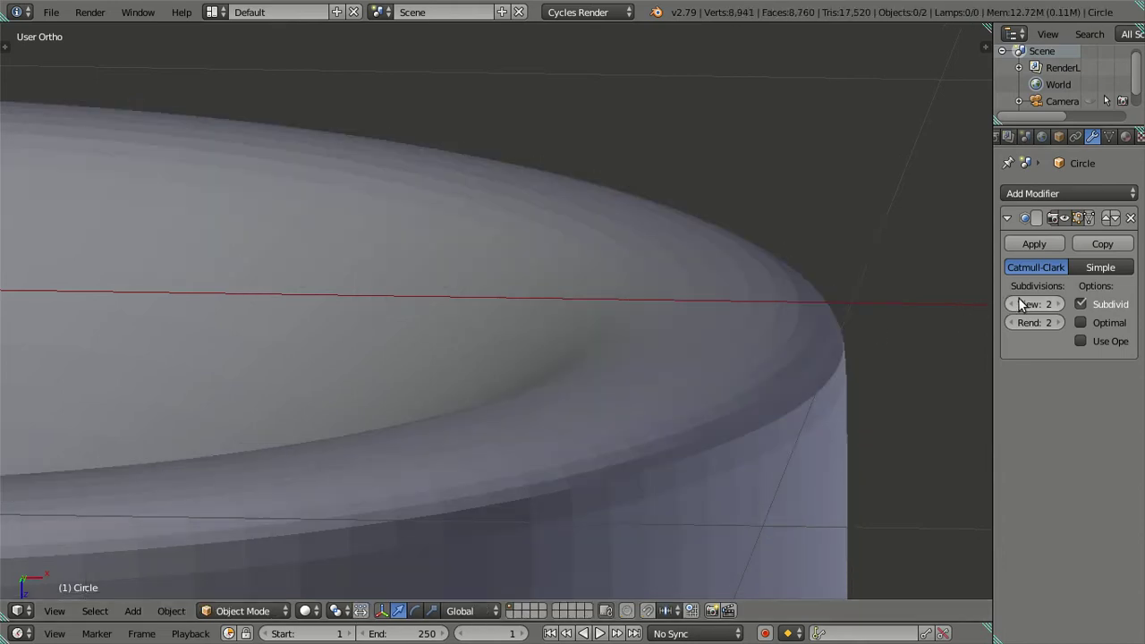
# Compare subdivision levels 3 and 1, dissolve a test rim loop, then preview at level 3
pyautogui.click(1058, 306)
pyautogui.click(1012, 304)
pyautogui.click(1012, 304)
pyautogui.press('Tab')
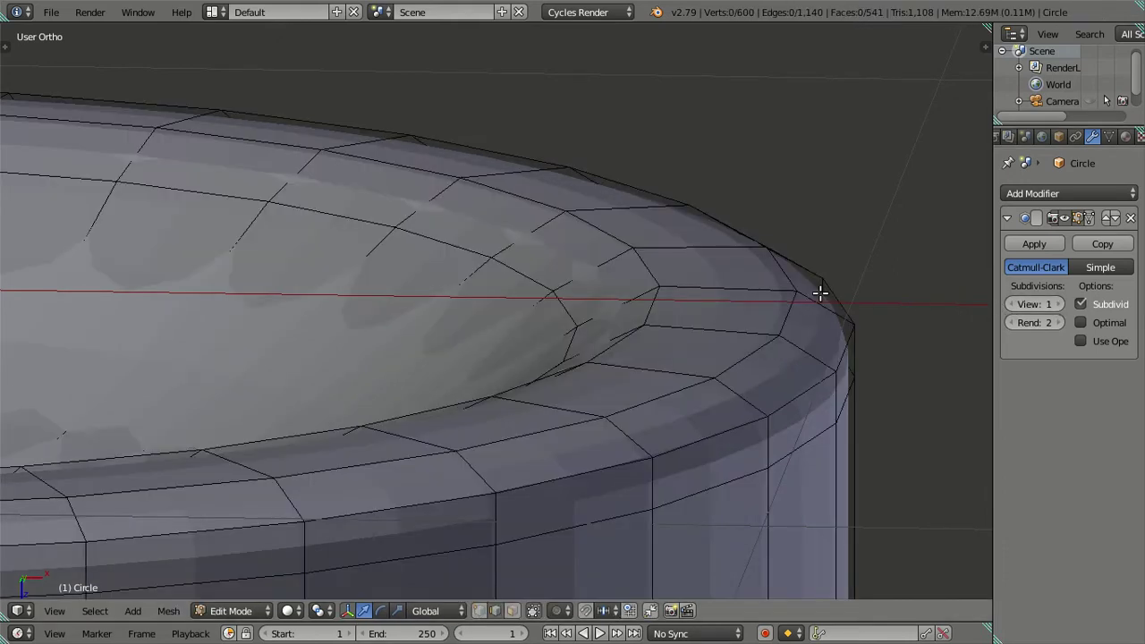
pyautogui.hotkey('ctrl', 'r')
pyautogui.click(820, 292)
pyautogui.click(816, 305)
pyautogui.press('x')
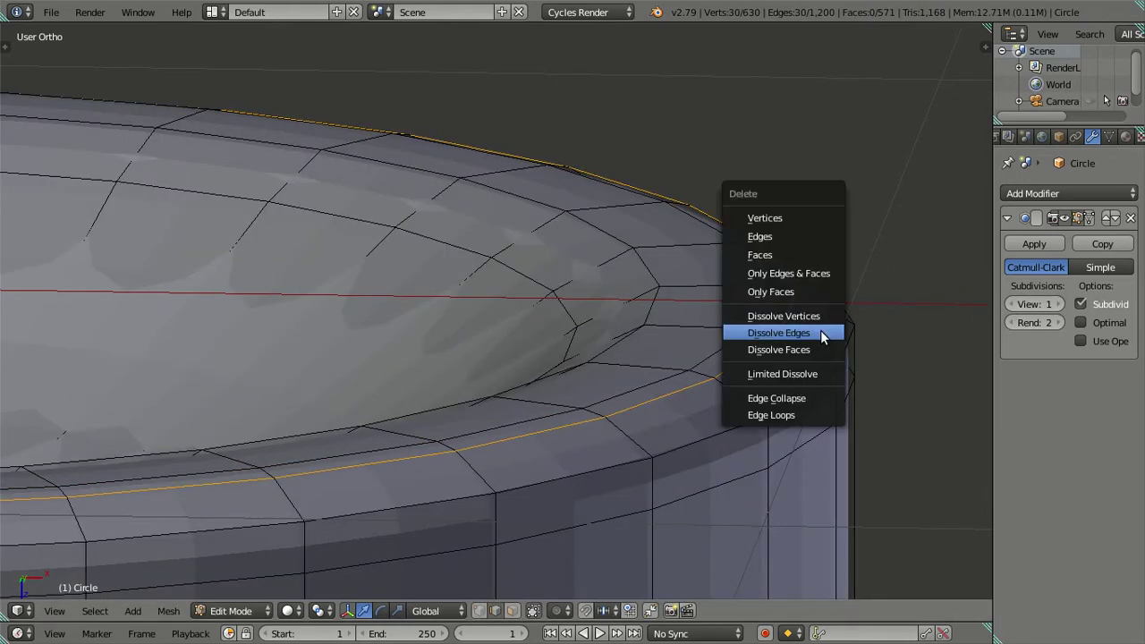
pyautogui.click(754, 332)
pyautogui.press('Tab')
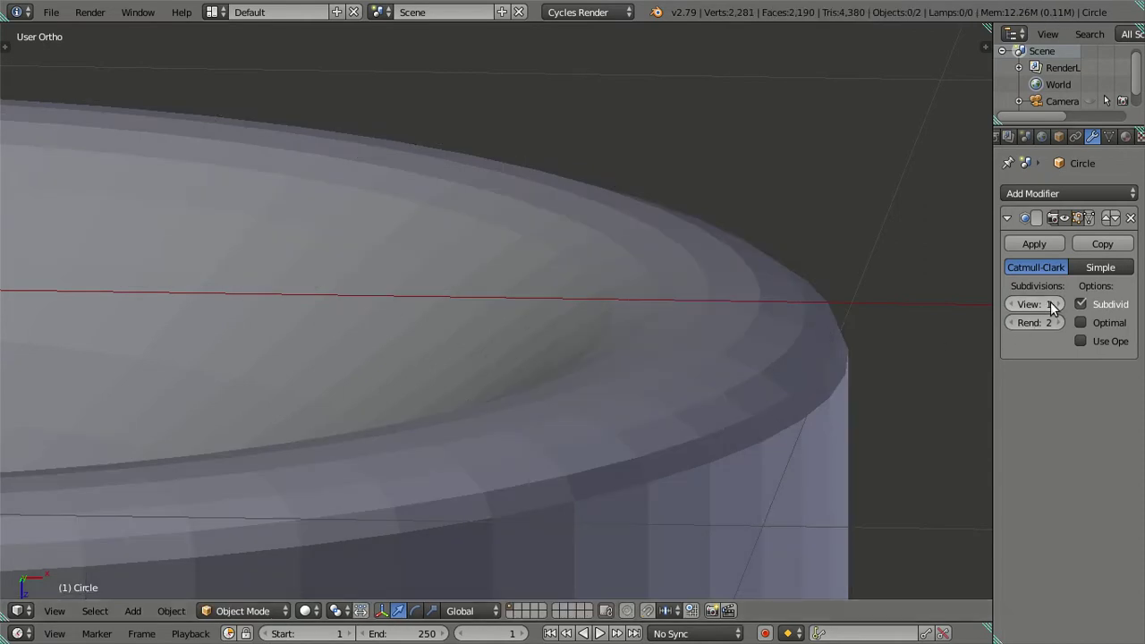
pyautogui.click(1054, 304)
pyautogui.click(1054, 304)
# Switch to the front orthographic view and re-enter Edit Mode on the cylinder
pyautogui.scroll(-3, 453, 331)
pyautogui.moveTo(454, 332)
pyautogui.mouseDown(button='middle')
pyautogui.moveTo(397, 431)
pyautogui.moveTo(426, 340)
pyautogui.moveTo(418, 50)
pyautogui.mouseUp(button='middle')
pyautogui.scroll(-3, 397, 431)
pyautogui.scroll(3, 473, 271)
pyautogui.scroll(2, 454, 323)
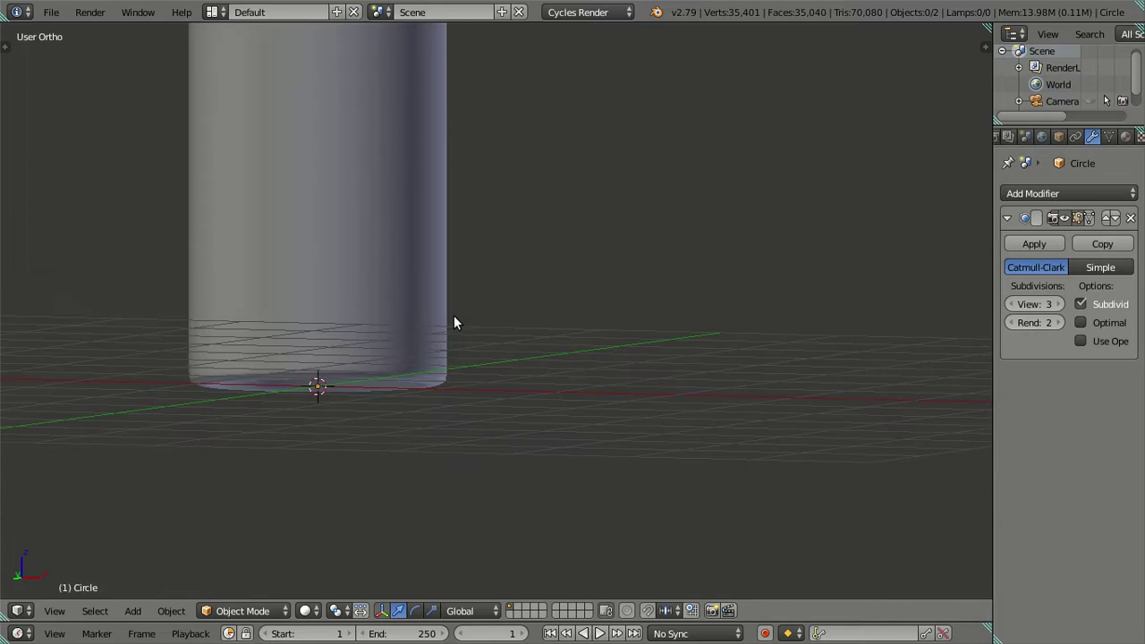
pyautogui.press('KP_1')
pyautogui.scroll(4, 416, 404)
pyautogui.scroll(2, 422, 402)
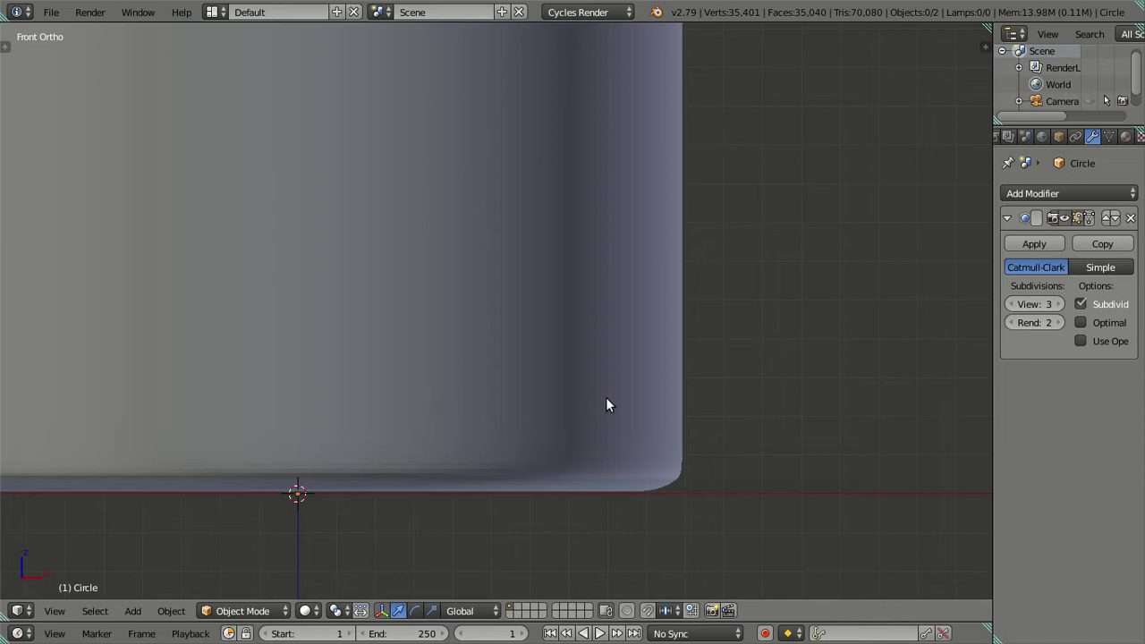
pyautogui.scroll(1, 644, 416)
pyautogui.press('Tab')
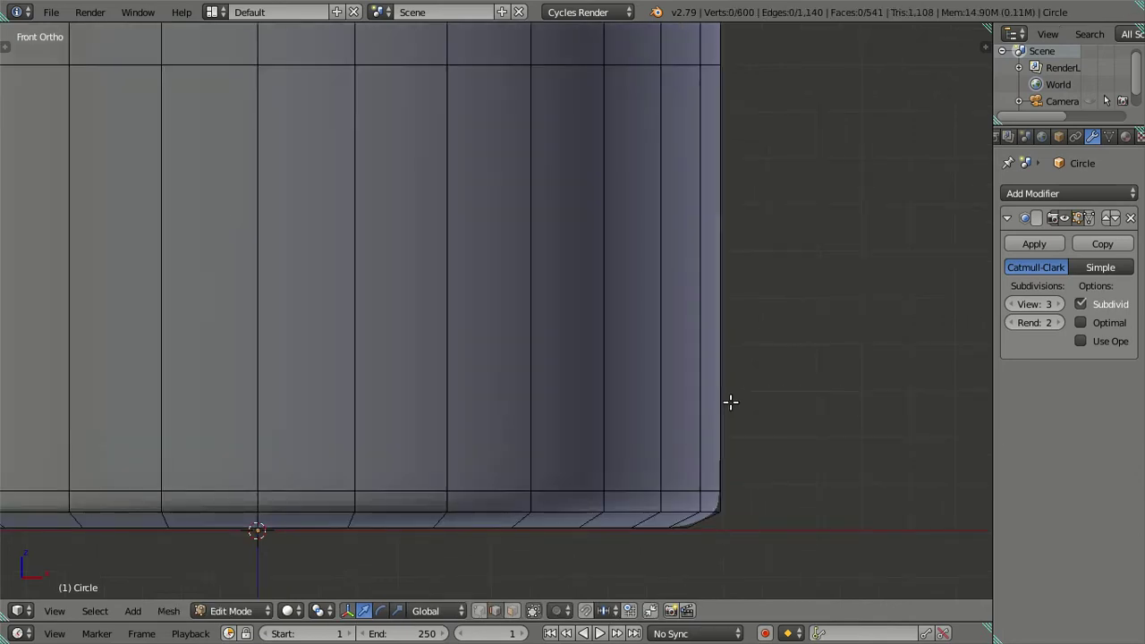
pyautogui.scroll(1, 731, 424)
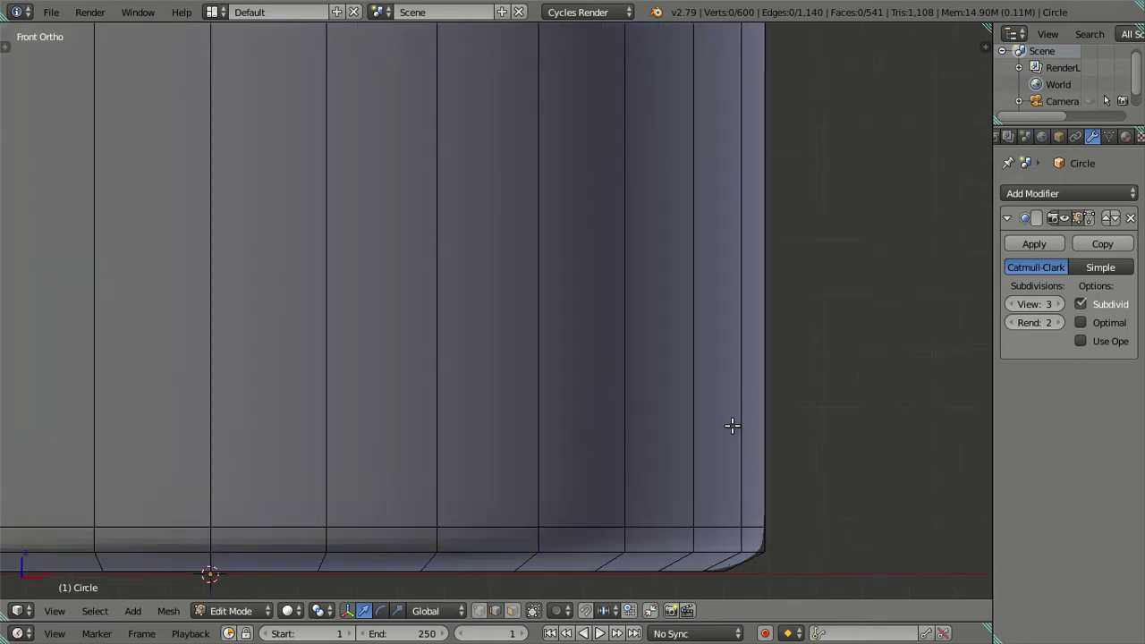
pyautogui.scroll(1, 698, 340)
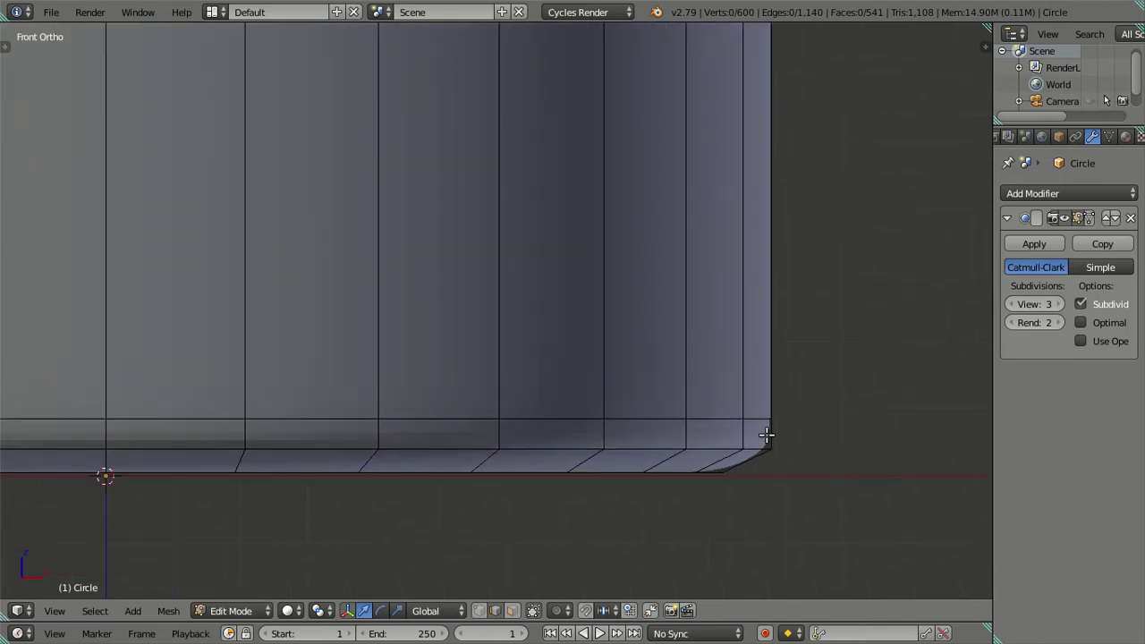
# Try an edge loop near the bottom, undo it, and frame the cylinder's base
pyautogui.hotkey('ctrl', 'r')
pyautogui.click(767, 435)
pyautogui.rightClick(810, 422)
pyautogui.hotkey('ctrl', 'z')
pyautogui.hotkey('ctrl', 'z')
pyautogui.scroll(-1, 744, 353)
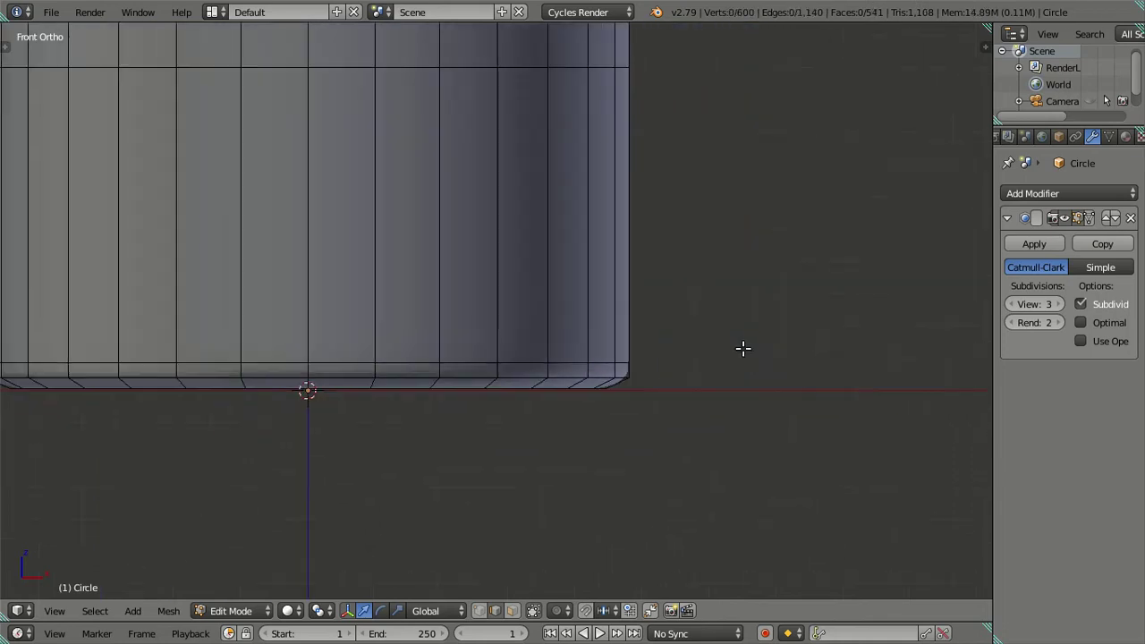
pyautogui.scroll(-1, 743, 348)
pyautogui.keyDown('shift'); pyautogui.moveTo(516, 237); pyautogui.dragTo(543, 420, button='middle'); pyautogui.keyUp('shift')
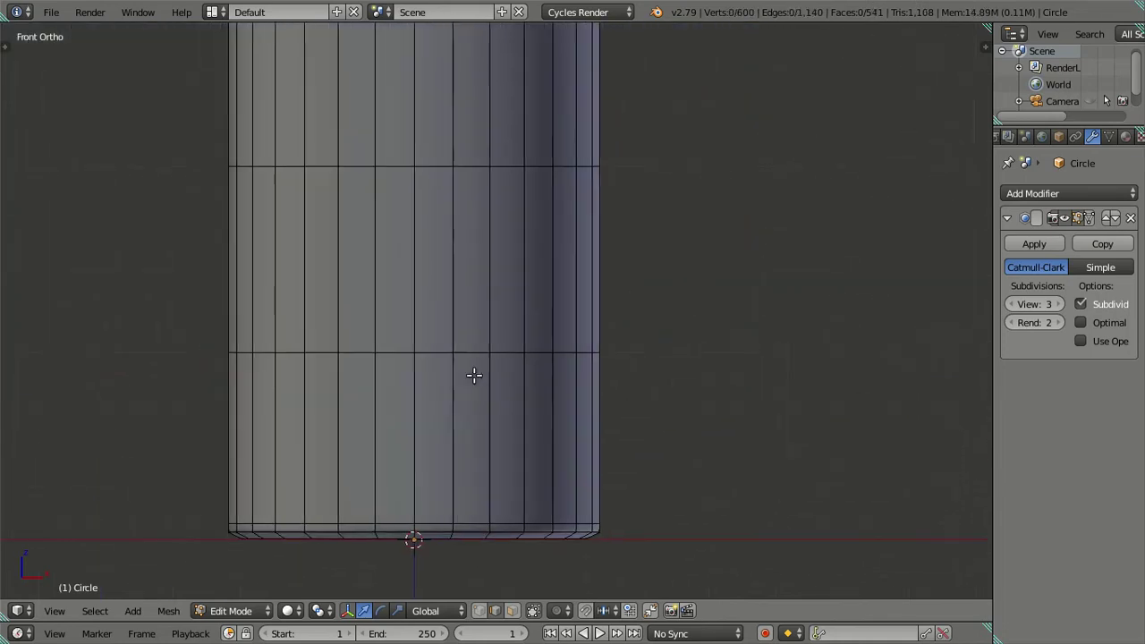
# Set Subsurf View to 0, switch to wireframe, and select the cylinder's top edge loop
pyautogui.tripleClick(1011, 304)
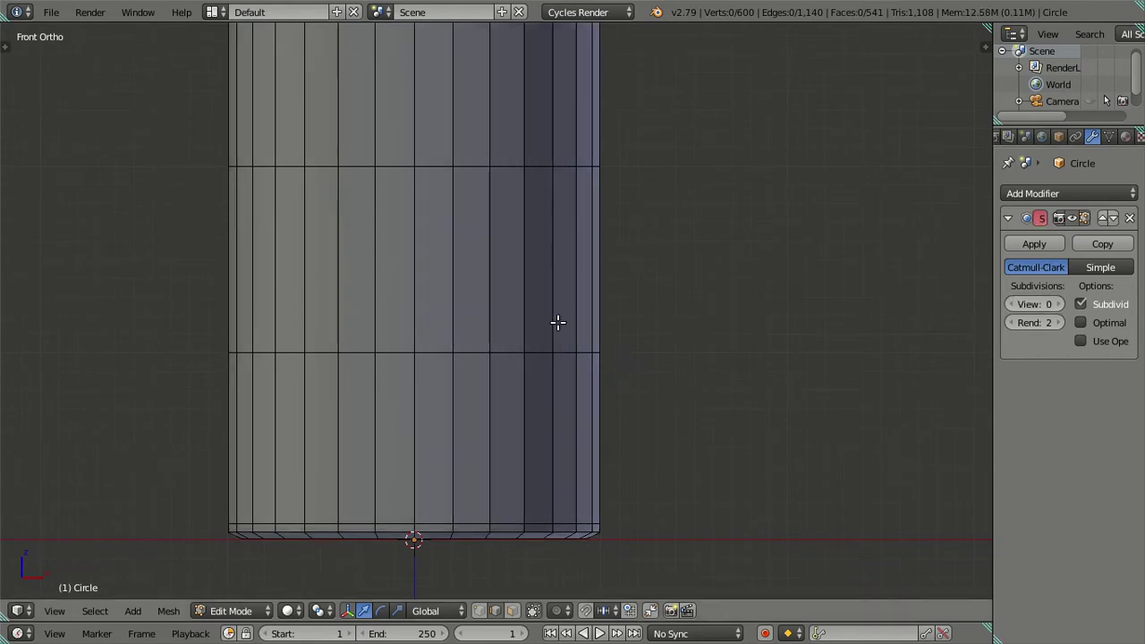
pyautogui.scroll(-1, 567, 350)
pyautogui.scroll(-2, 531, 295)
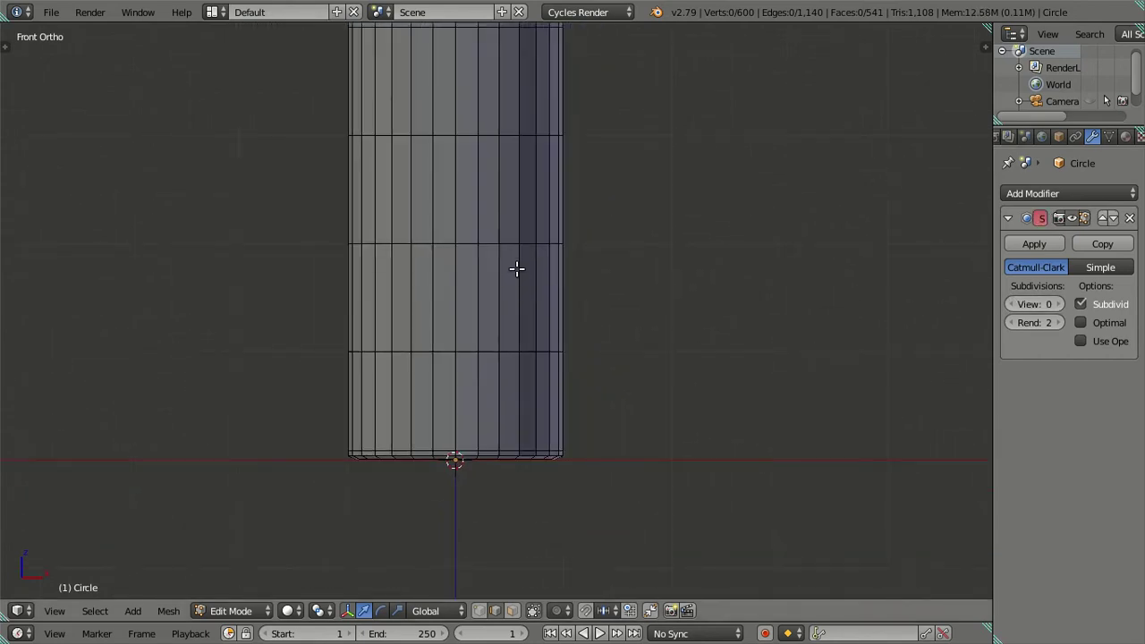
pyautogui.scroll(-2, 516, 268)
pyautogui.keyDown('shift'); pyautogui.moveTo(525, 235); pyautogui.dragTo(547, 322, button='middle'); pyautogui.keyUp('shift')
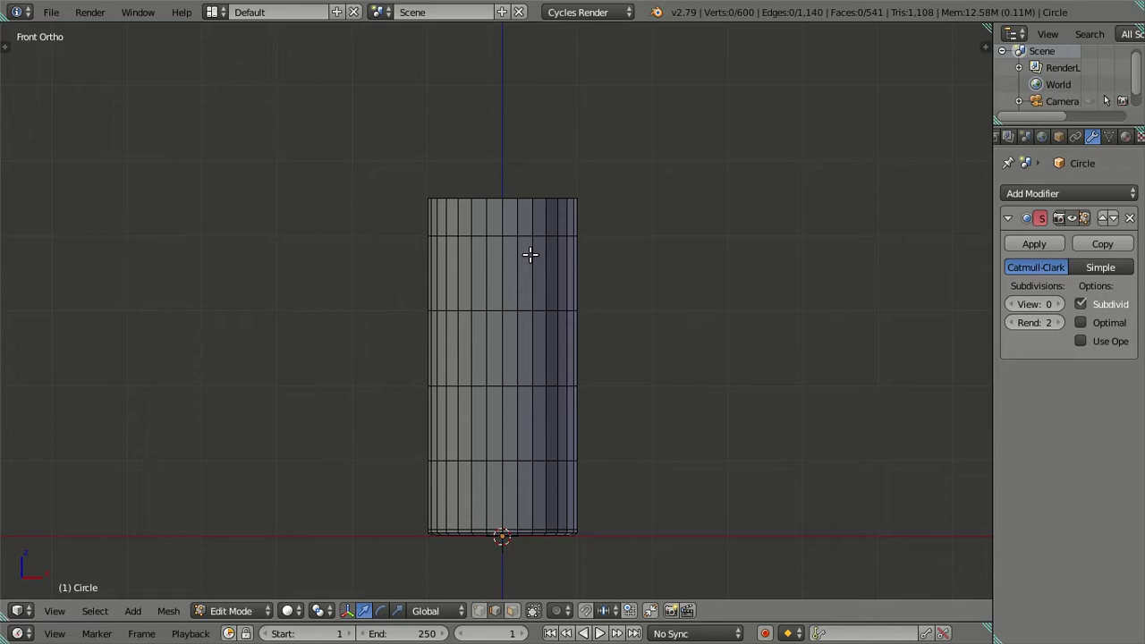
pyautogui.press('z')
pyautogui.keyDown('shift'); pyautogui.moveTo(518, 164); pyautogui.dragTo(527, 185, button='middle'); pyautogui.keyUp('shift')
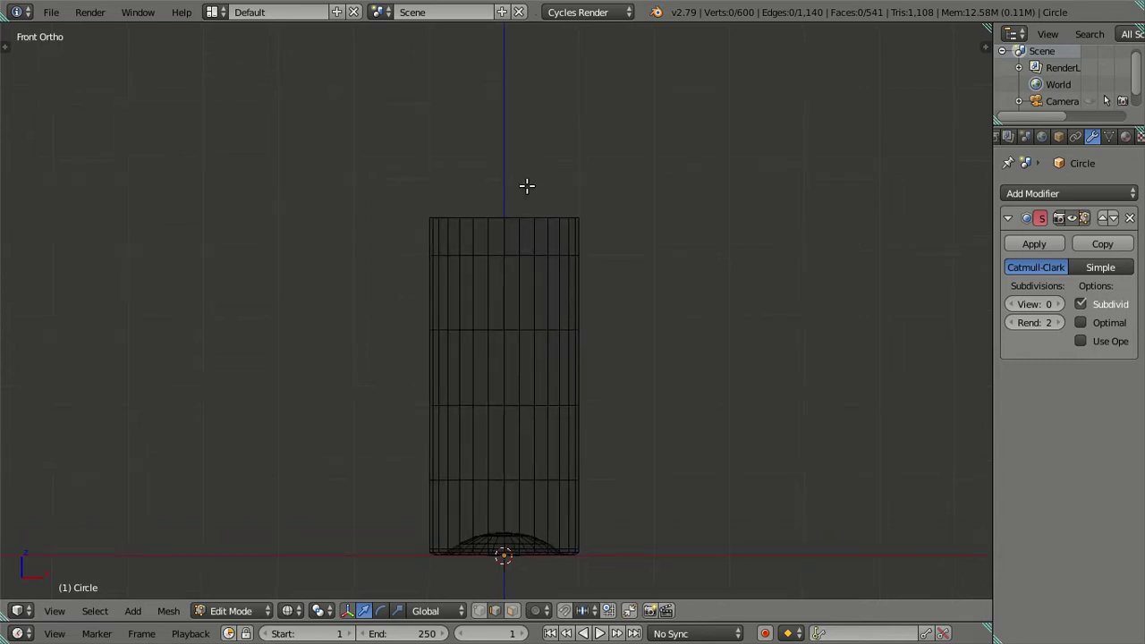
pyautogui.scroll(3, 567, 227)
pyautogui.keyDown('alt'); pyautogui.rightClick(553, 157); pyautogui.keyUp('alt')
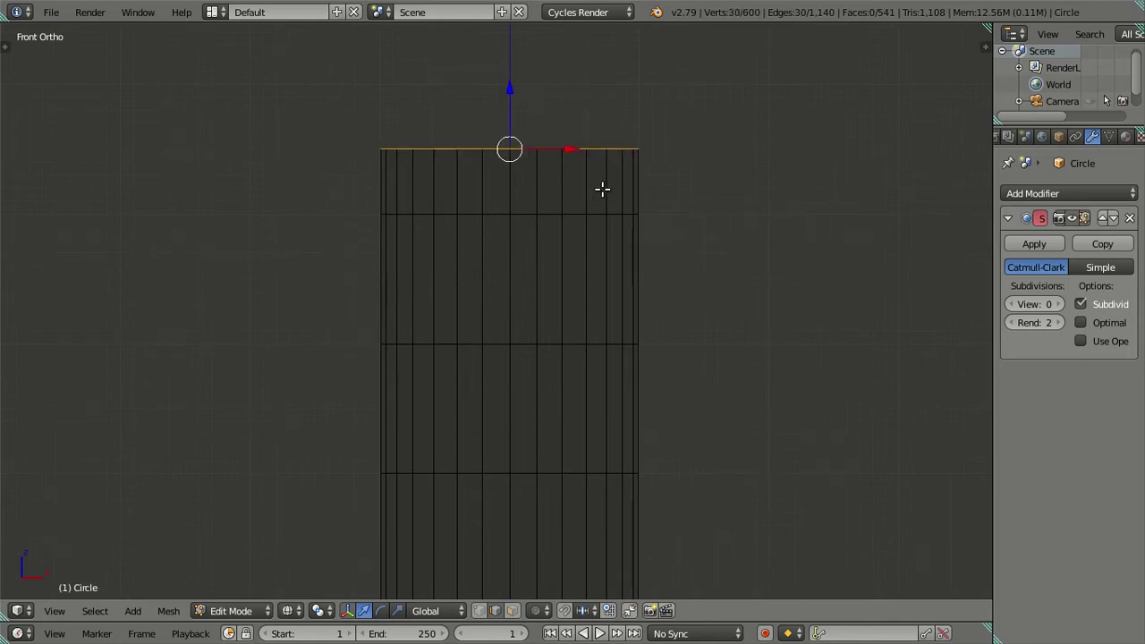
# Raise the top edge loop to lengthen the body, deselect all, and restore solid shading
pyautogui.scroll(1, 617, 227)
pyautogui.keyDown('shift'); pyautogui.scroll(3, 616, 227); pyautogui.keyUp('shift')
pyautogui.keyDown('shift'); pyautogui.scroll(-1, 647, 248); pyautogui.keyUp('shift')
pyautogui.keyDown('shift'); pyautogui.scroll(2, 670, 228); pyautogui.keyUp('shift')
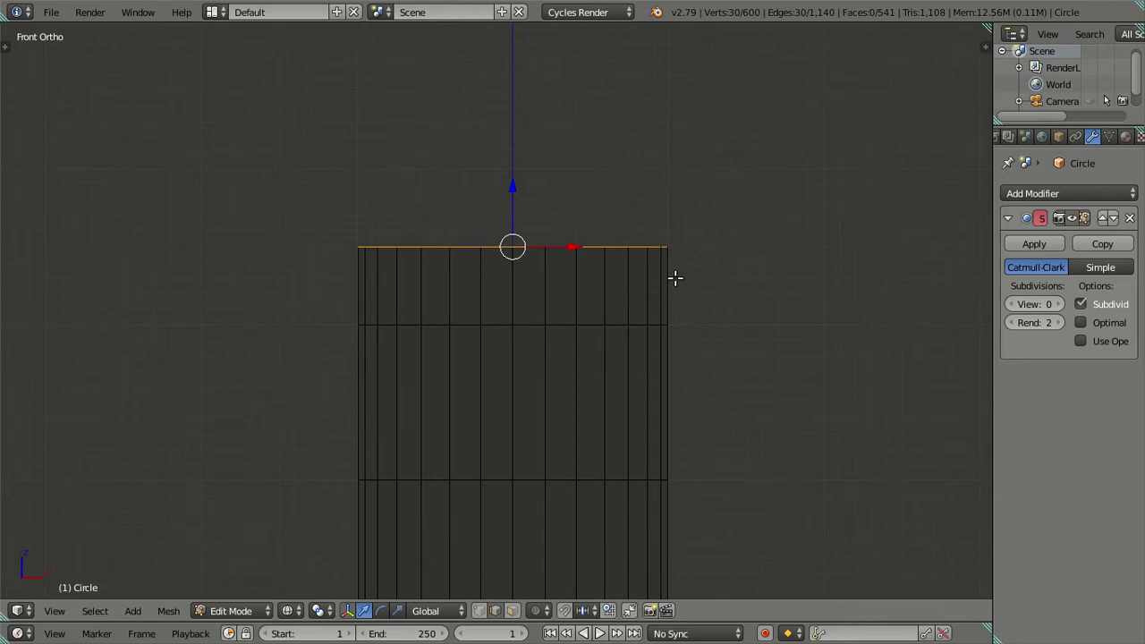
pyautogui.scroll(-2, 675, 278)
pyautogui.hotkey('ctrl', 'z')
pyautogui.press('a')
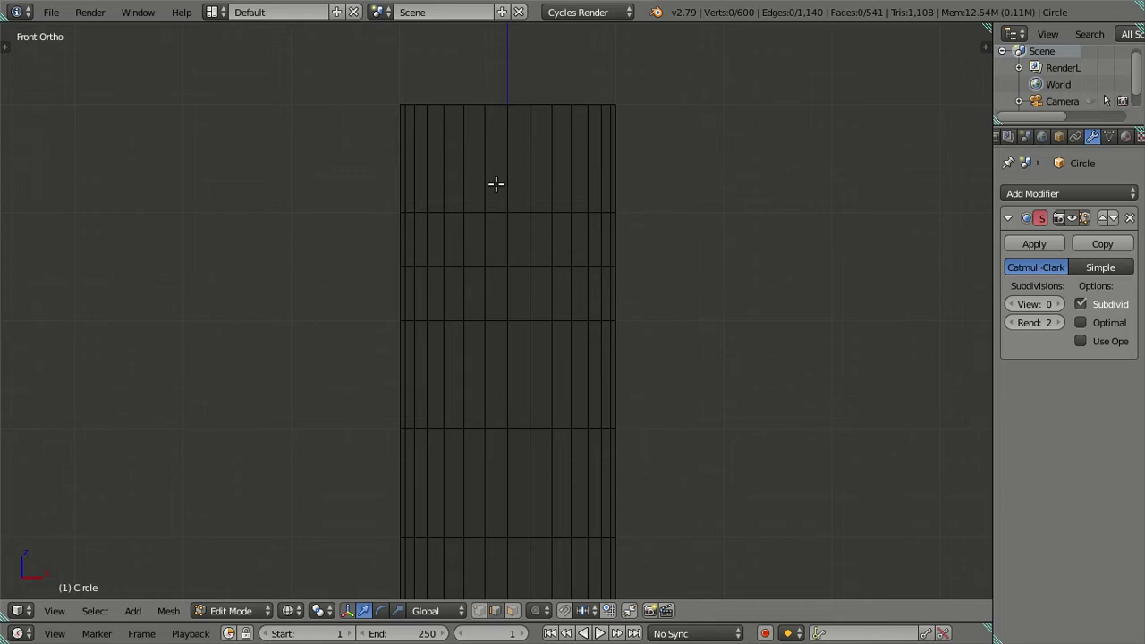
pyautogui.press('z')
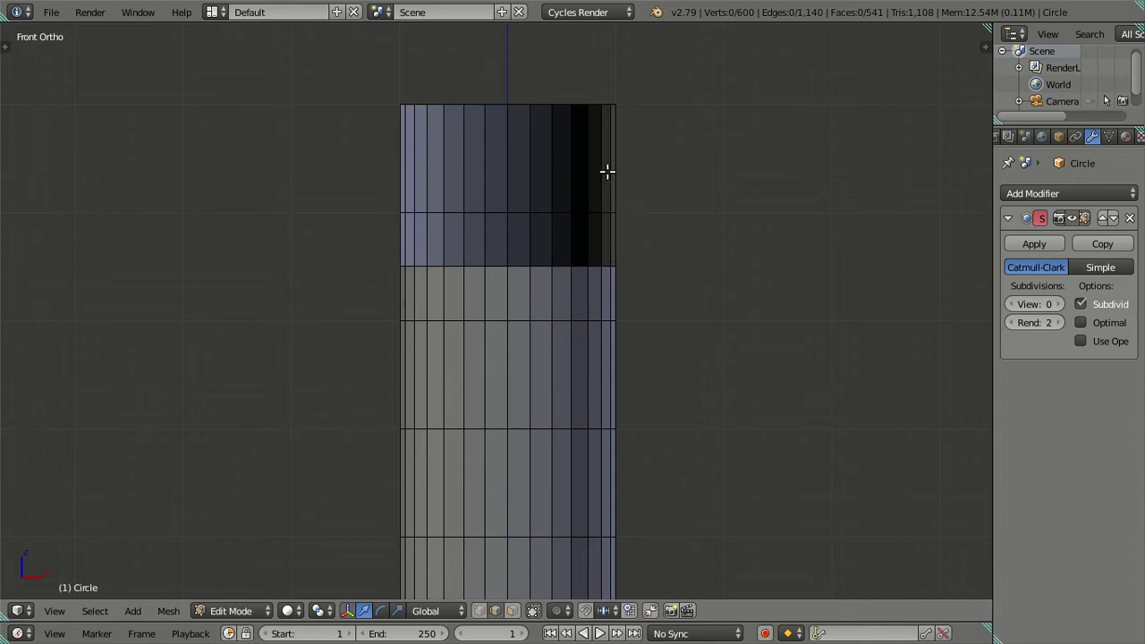
# Cut a trial edge loop across the upper section, then deselect and cancel a second loop cut
pyautogui.hotkey('ctrl', 'r')
pyautogui.click(606, 171)
pyautogui.rightClick(606, 171)
pyautogui.press('w')
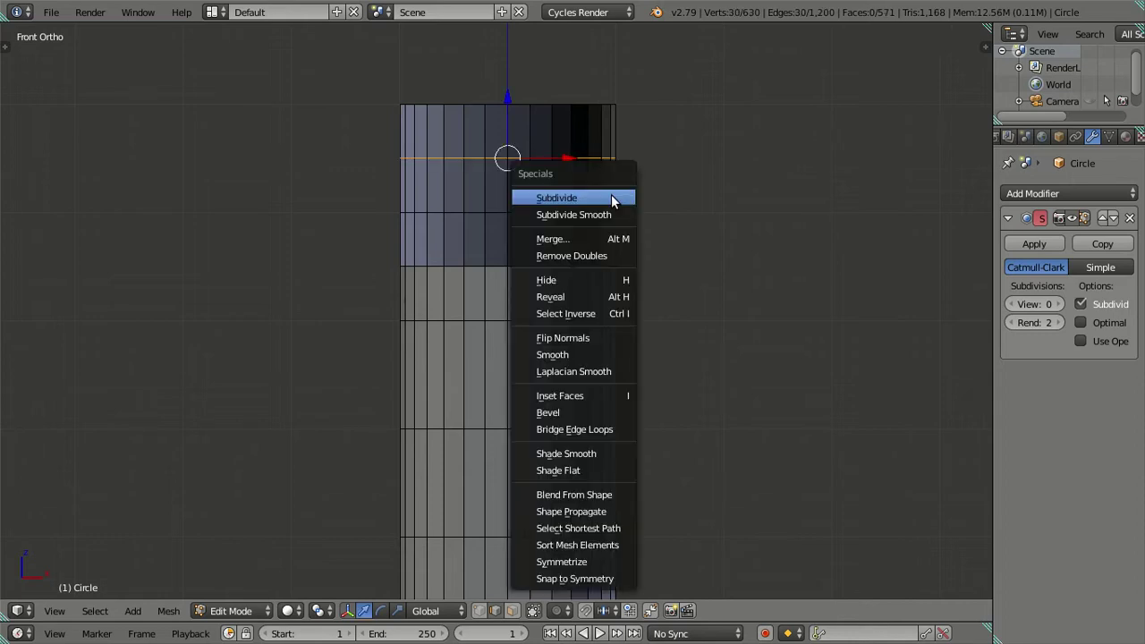
pyautogui.press('w')
pyautogui.press('a')
pyautogui.hotkey('ctrl', 'r')
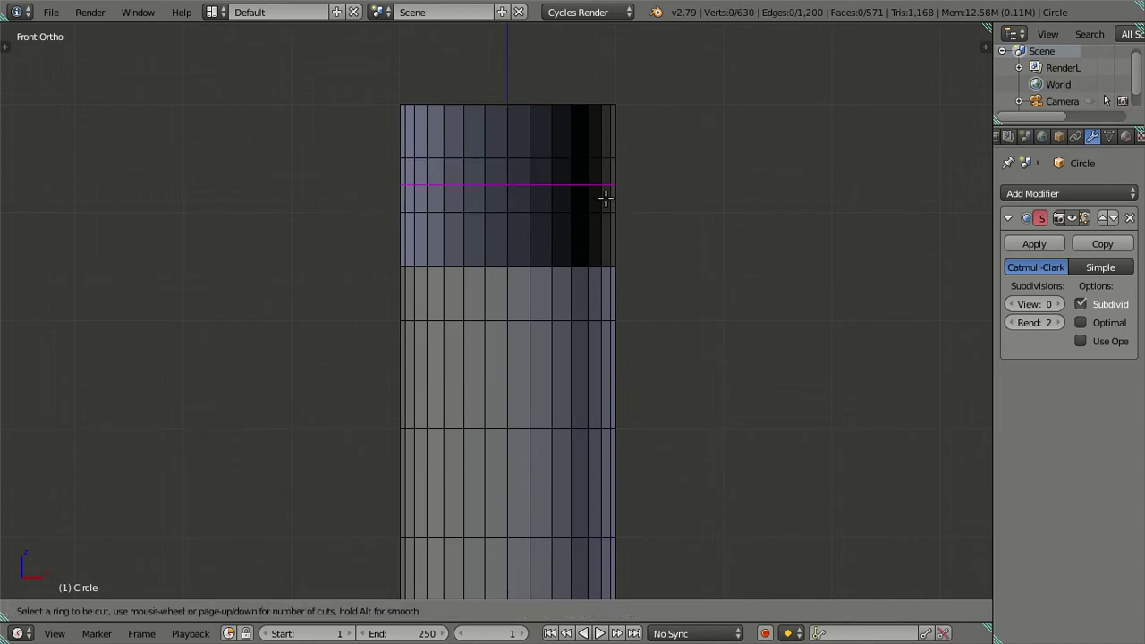
pyautogui.rightClick(607, 220)
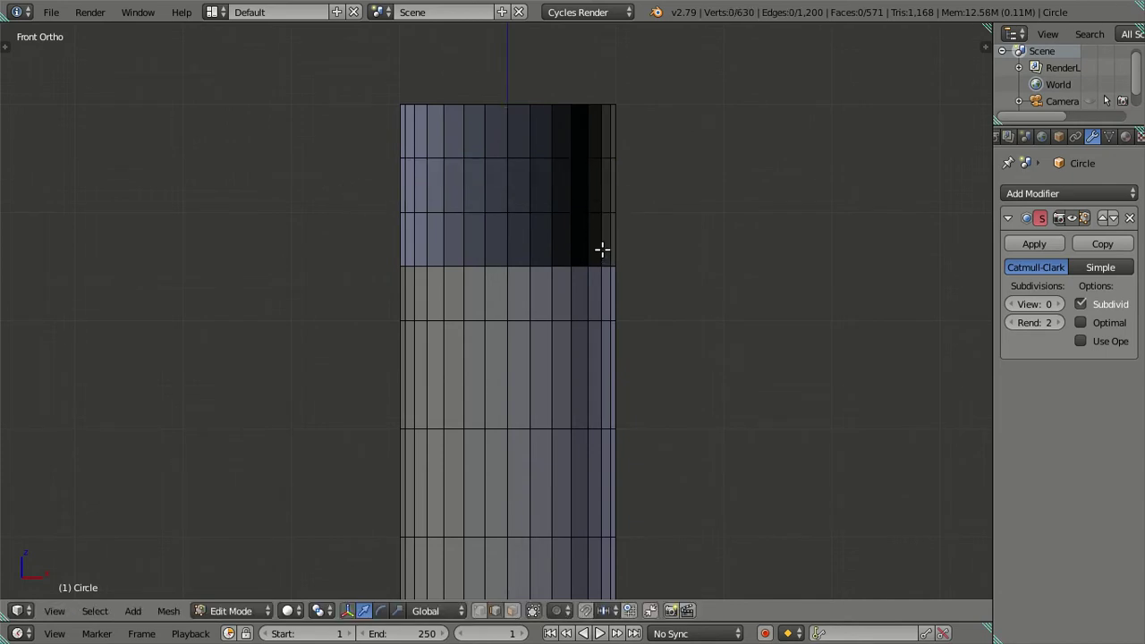
# Hide the linked upper section, then select the body's top loop and extrude it upward in wireframe
pyautogui.rightClick(515, 210)
pyautogui.hotkey('ctrl', 'l')
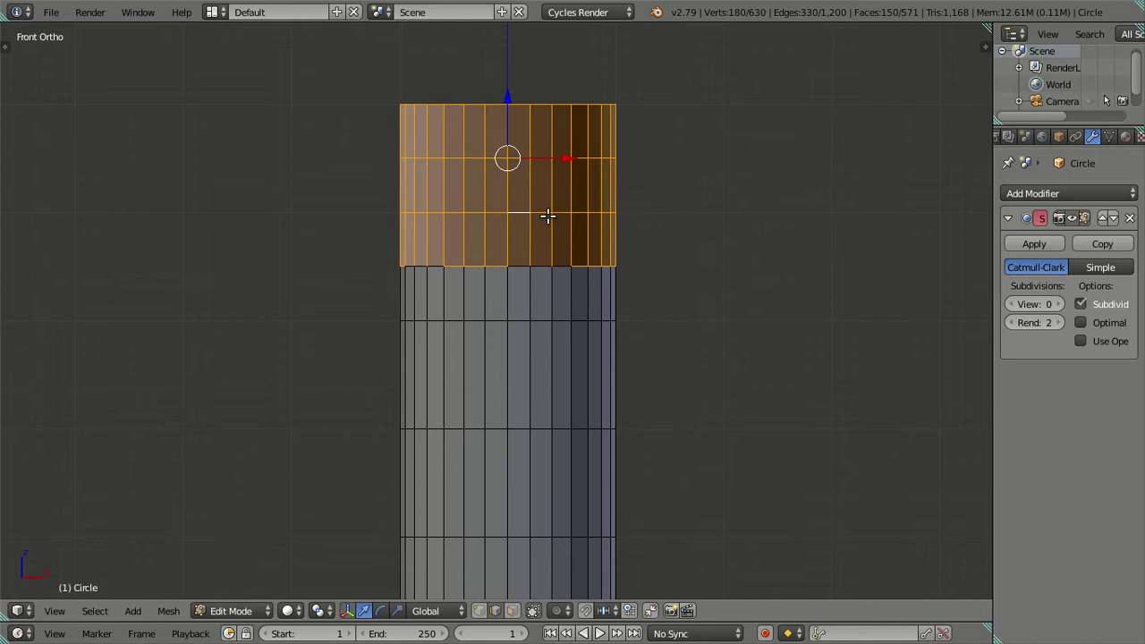
pyautogui.press('h')
pyautogui.keyDown('alt'); pyautogui.rightClick(514, 265); pyautogui.keyUp('alt')
pyautogui.press('z')
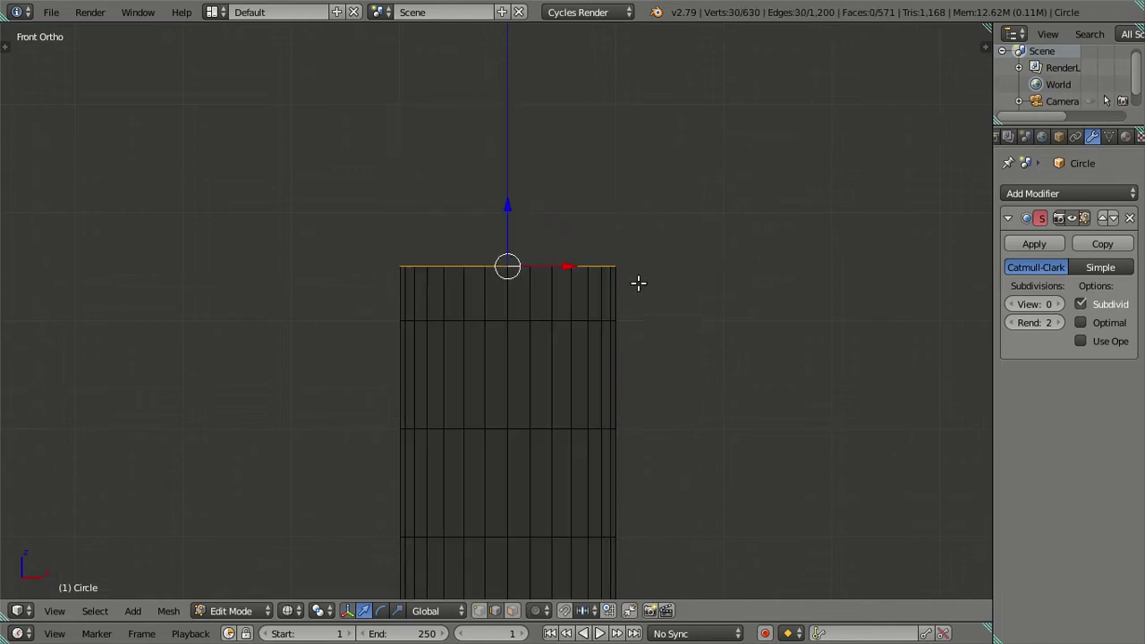
pyautogui.press('e')
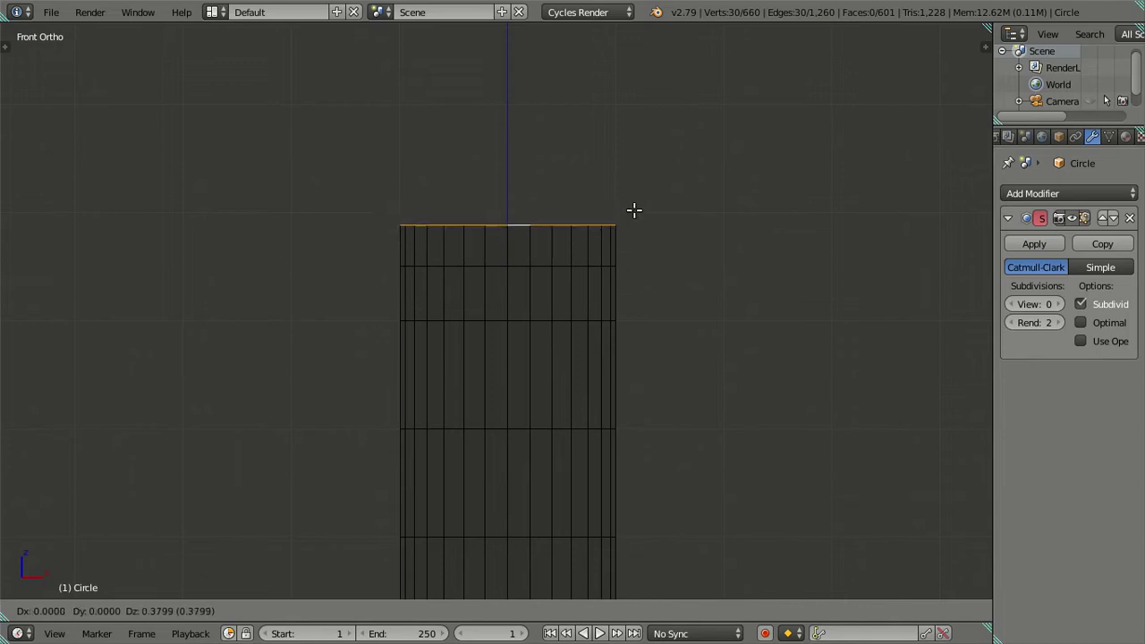
pyautogui.press('z')
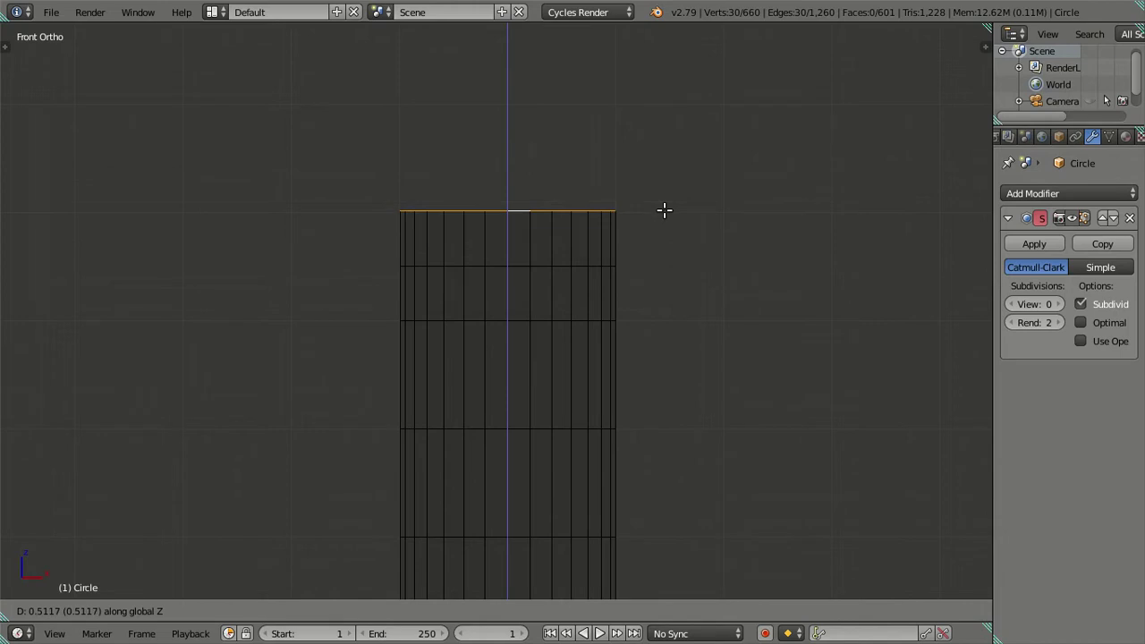
pyautogui.write('.5')
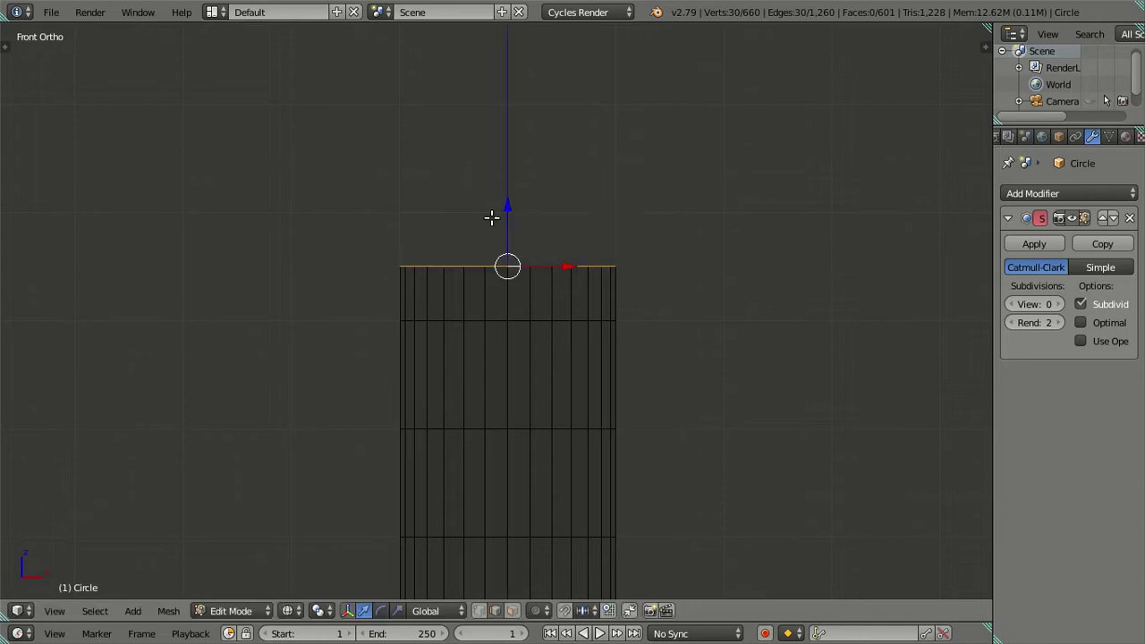
pyautogui.moveTo(507, 211); pyautogui.dragTo(522, 143)
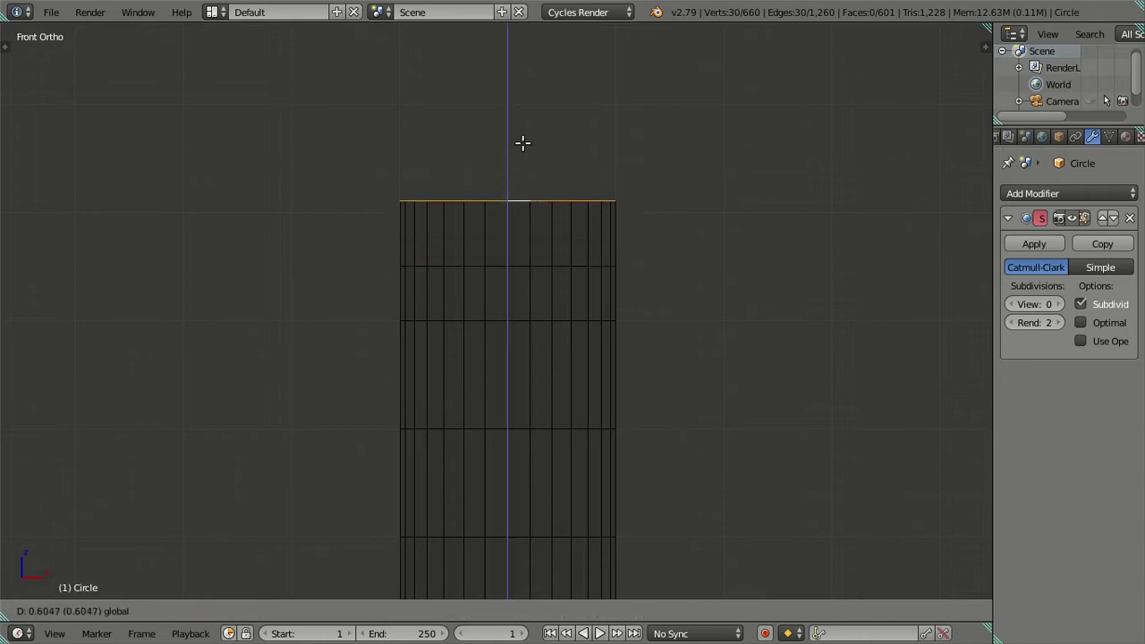
pyautogui.press('Escape')
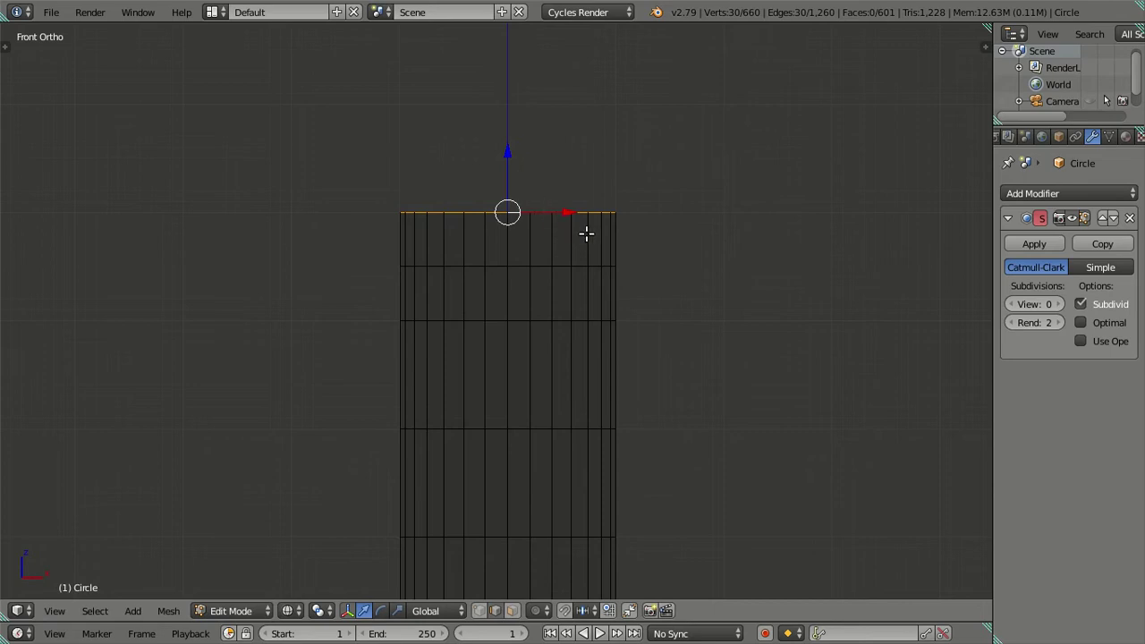
pyautogui.scroll(1, 590, 237)
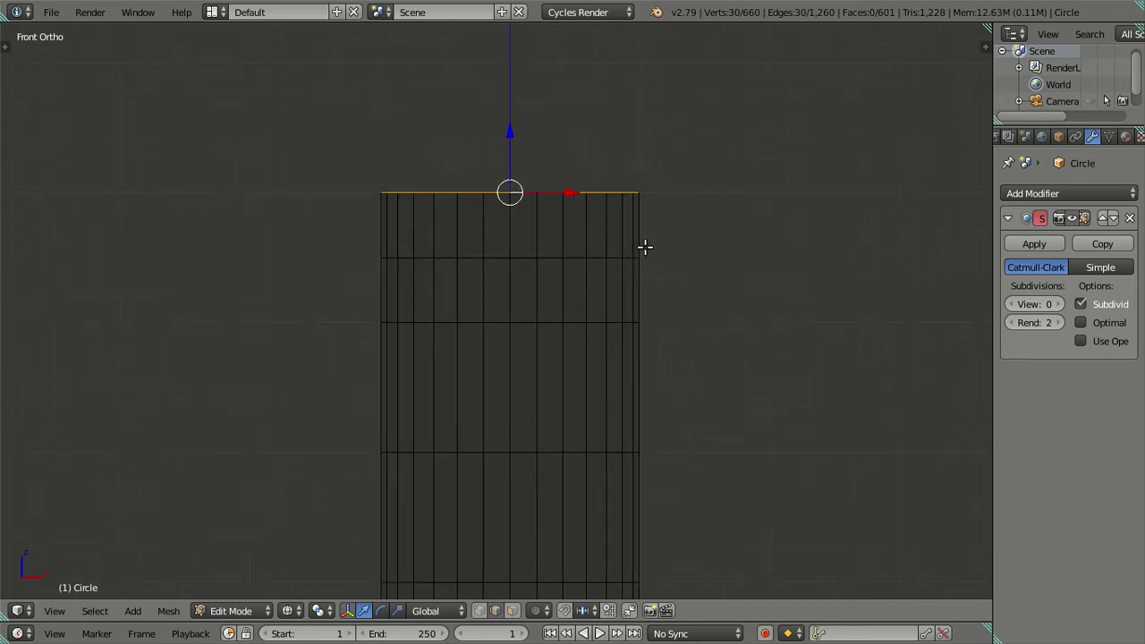
pyautogui.scroll(1, 673, 249)
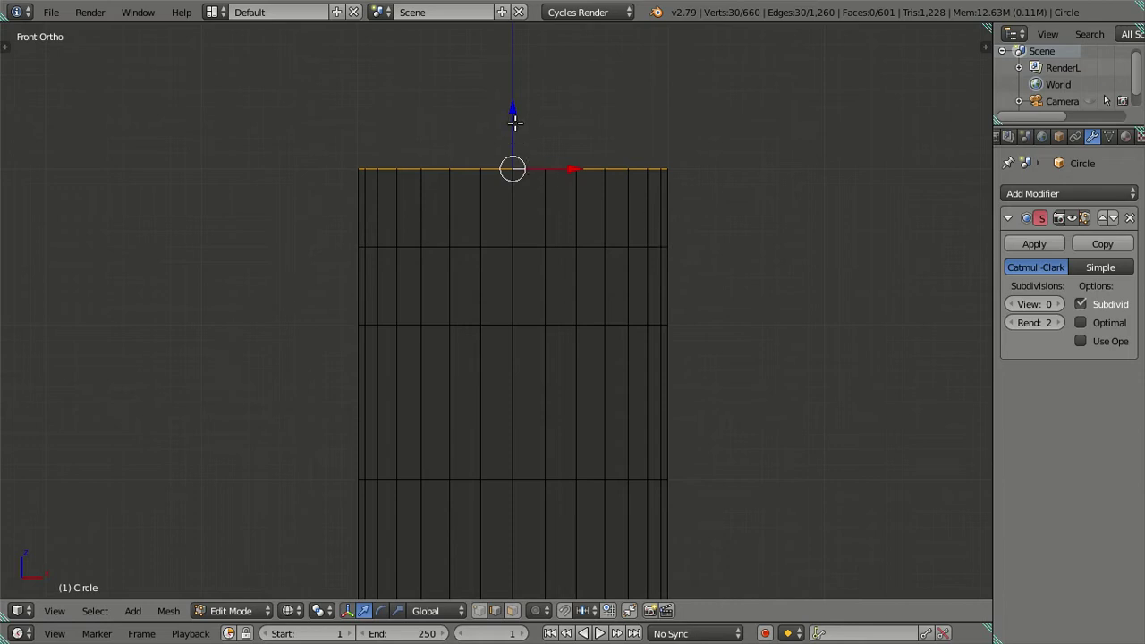
pyautogui.scroll(-1, 512, 121)
pyautogui.scroll(-1, 511, 117)
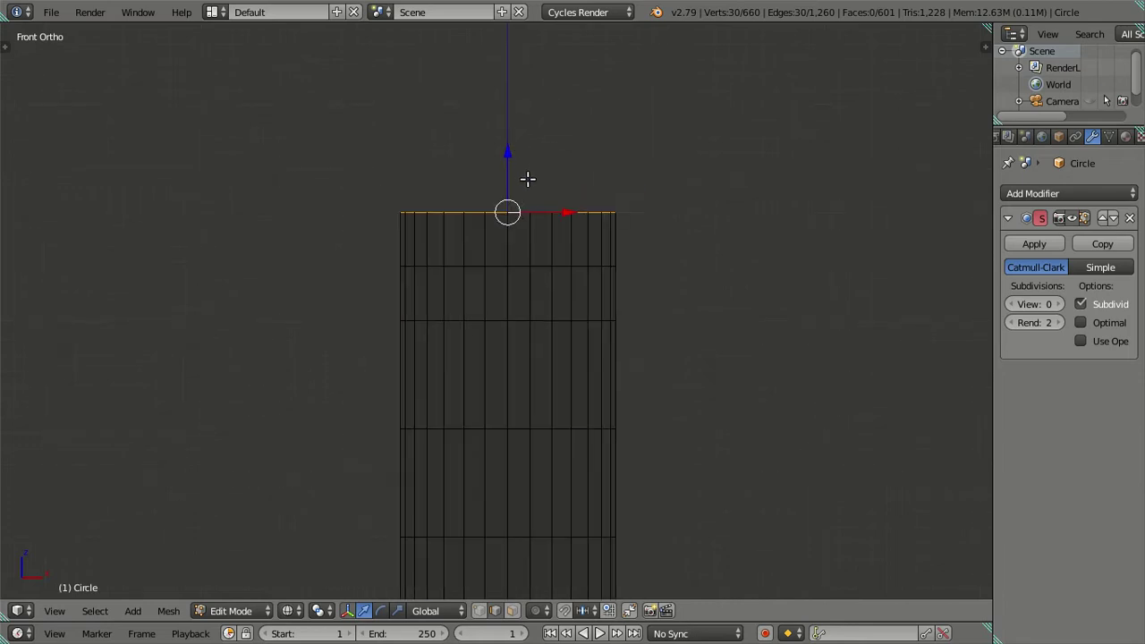
# Undo once, cut a trial loop through the upper band and snap the 3D cursor to it
pyautogui.hotkey('ctrl', 'z')
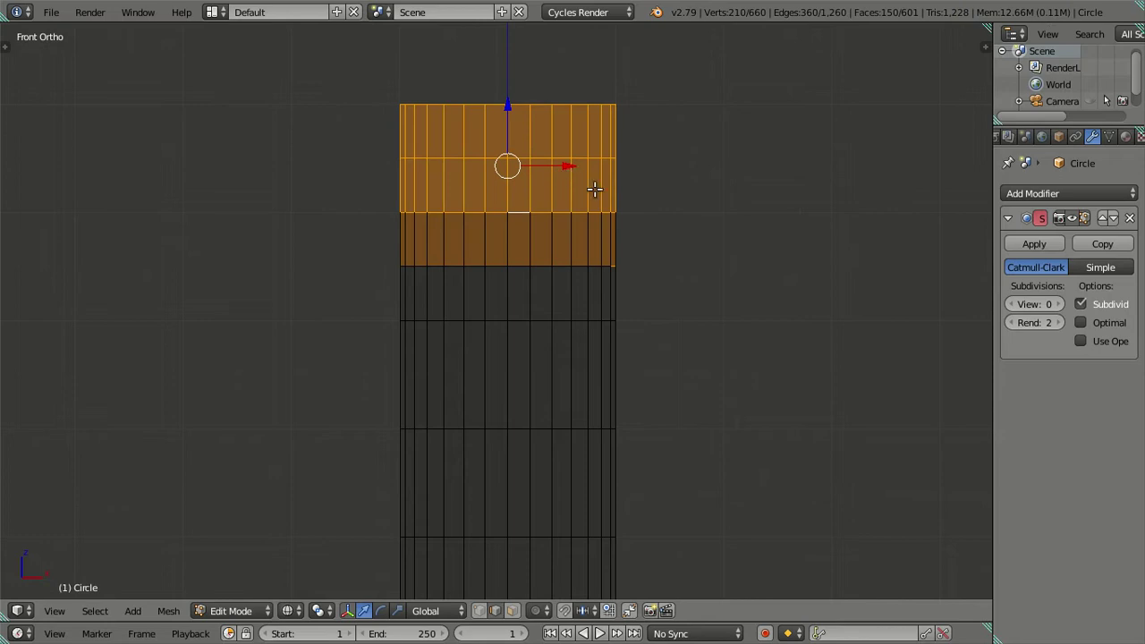
pyautogui.press('a')
pyautogui.hotkey('ctrl', 'r')
pyautogui.click(606, 185)
pyautogui.rightClick(605, 185)
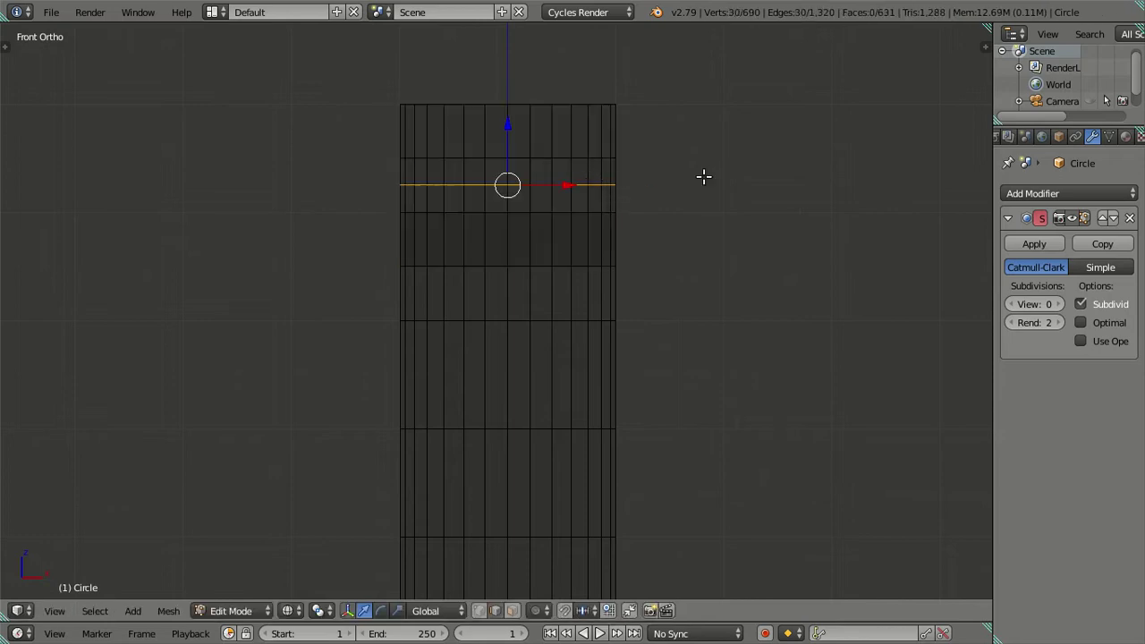
pyautogui.hotkey('shift', 's')
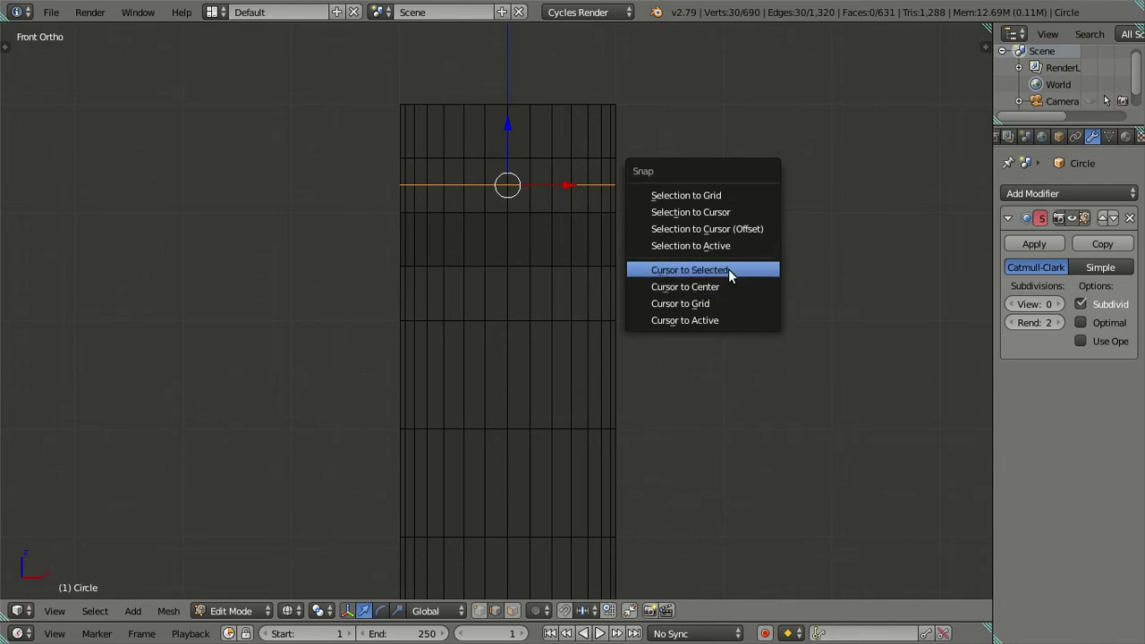
pyautogui.click(728, 269)
# Undo the trial loop, snap the top edge loop to the cursor, and reselect the top loop
pyautogui.hotkey('ctrl', 'z')
pyautogui.hotkey('ctrl', 'z')
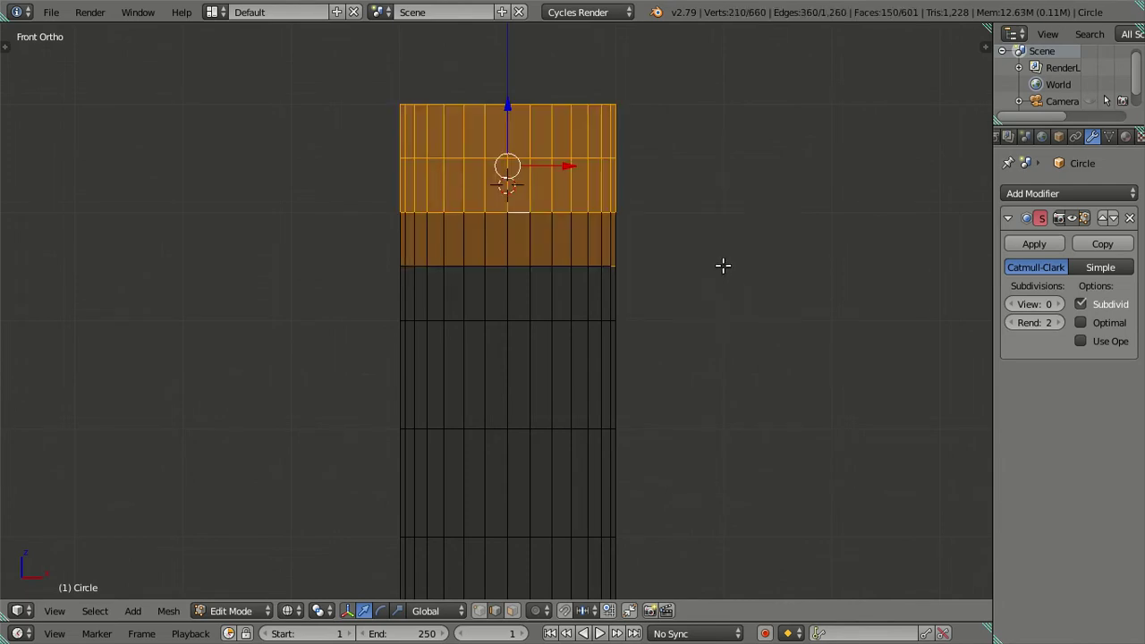
pyautogui.hotkey('ctrl', 'z')
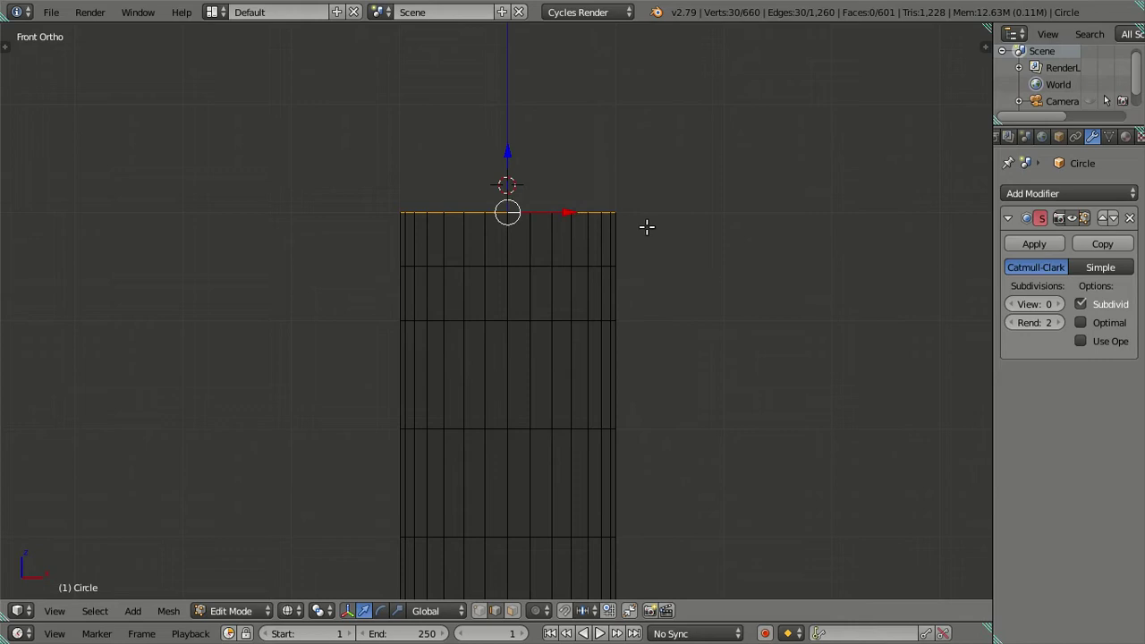
pyautogui.hotkey('ctrl', 's')
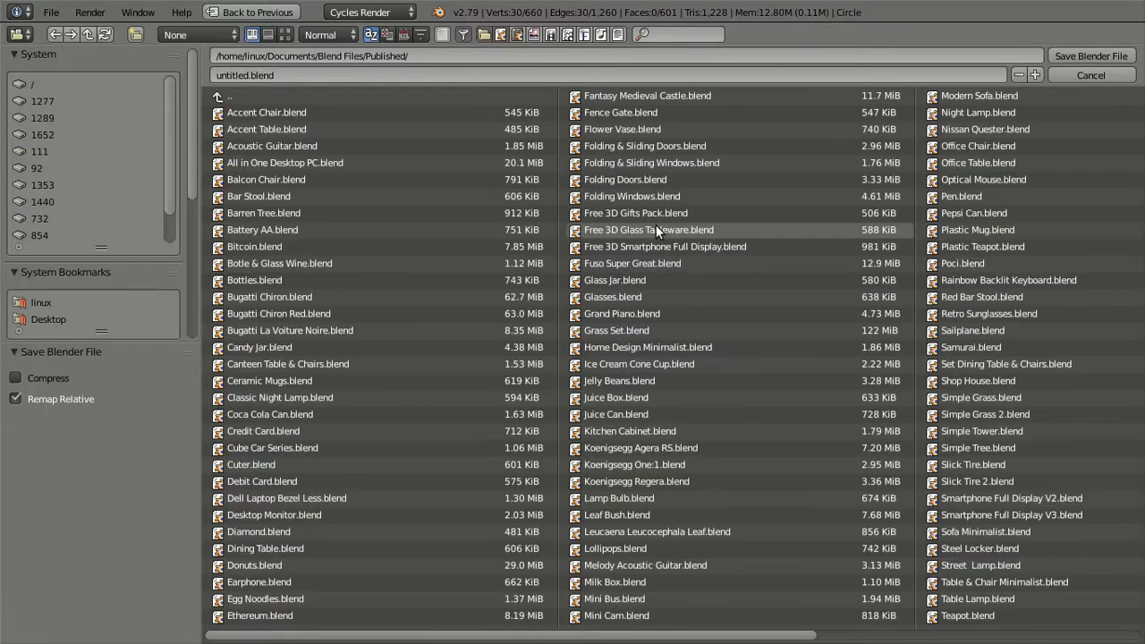
pyautogui.click(1080, 80)
pyautogui.hotkey('shift', 's')
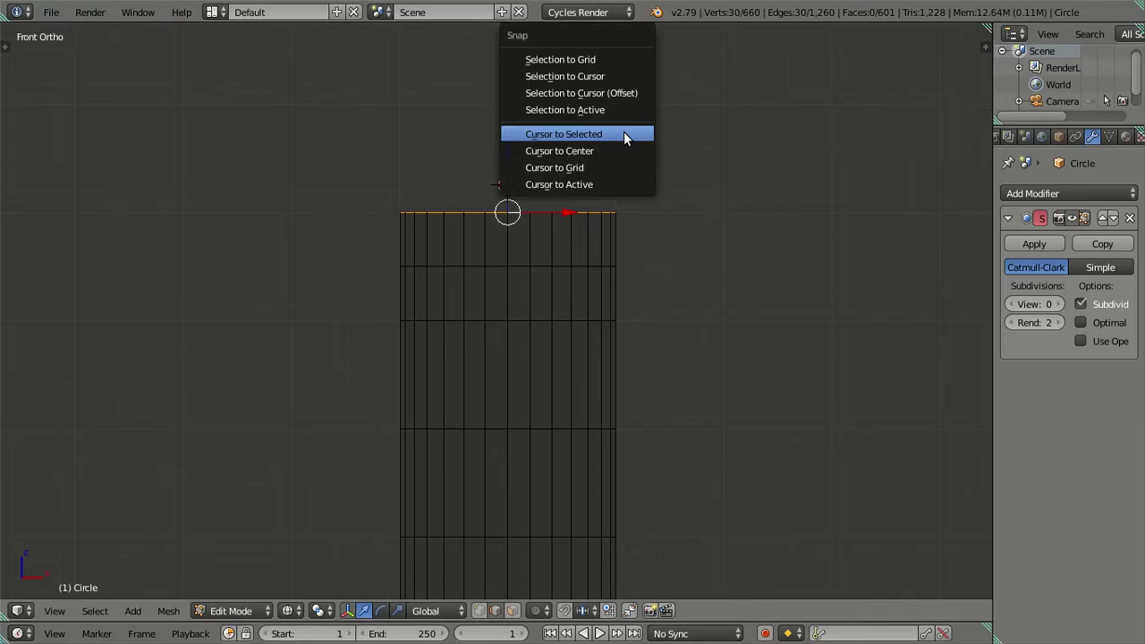
pyautogui.click(632, 92)
pyautogui.press('a')
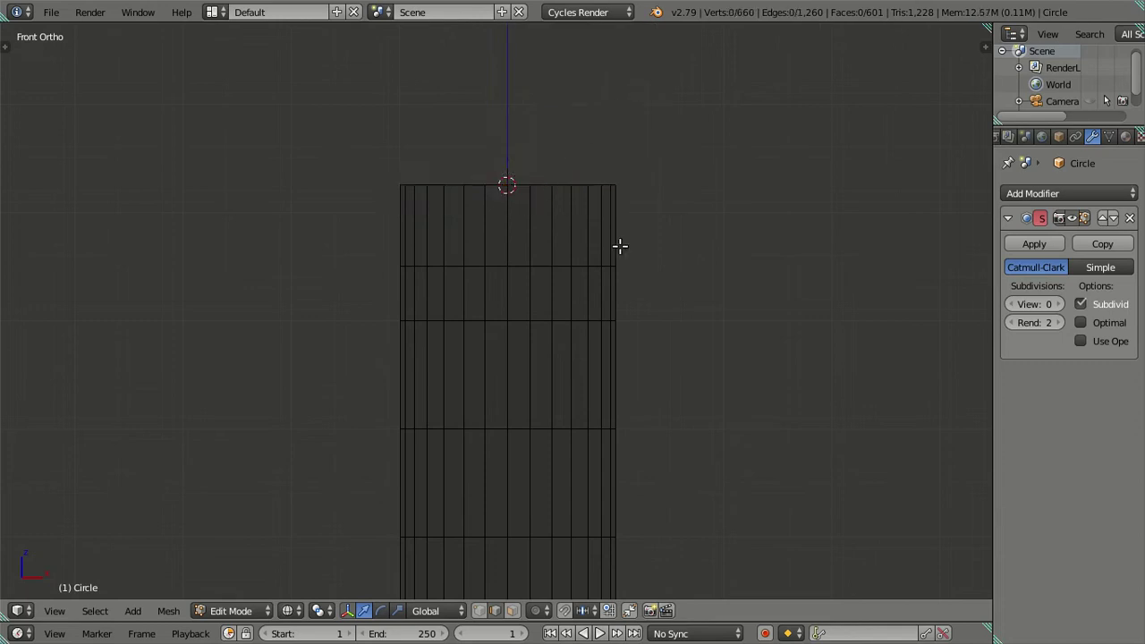
pyautogui.scroll(1, 615, 240)
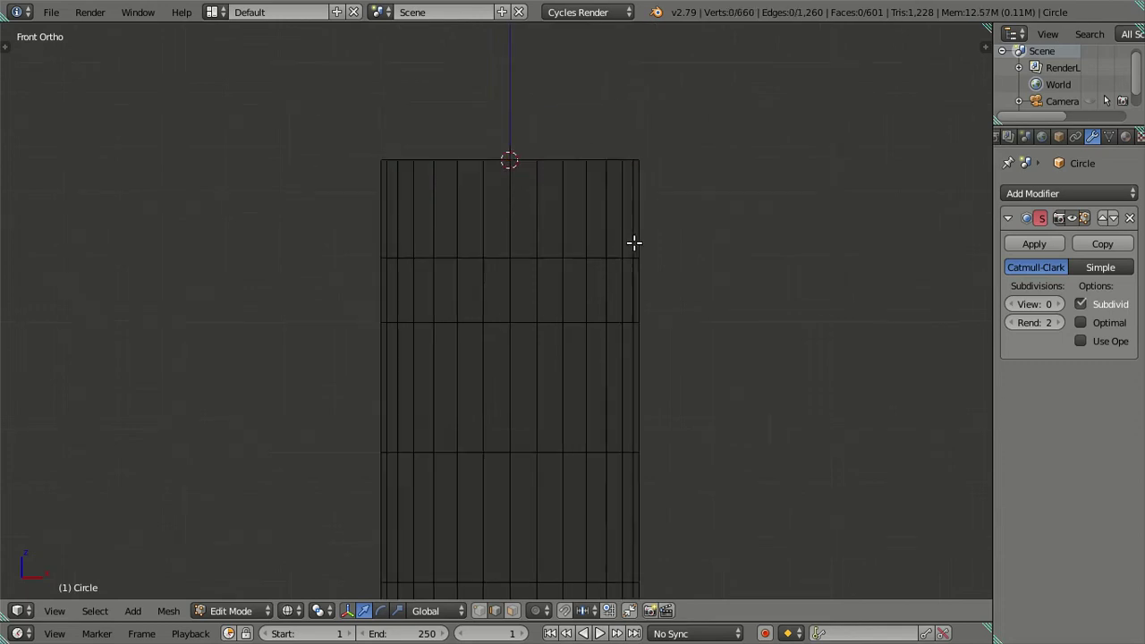
pyautogui.keyDown('alt'); pyautogui.rightClick(555, 160); pyautogui.keyUp('alt')
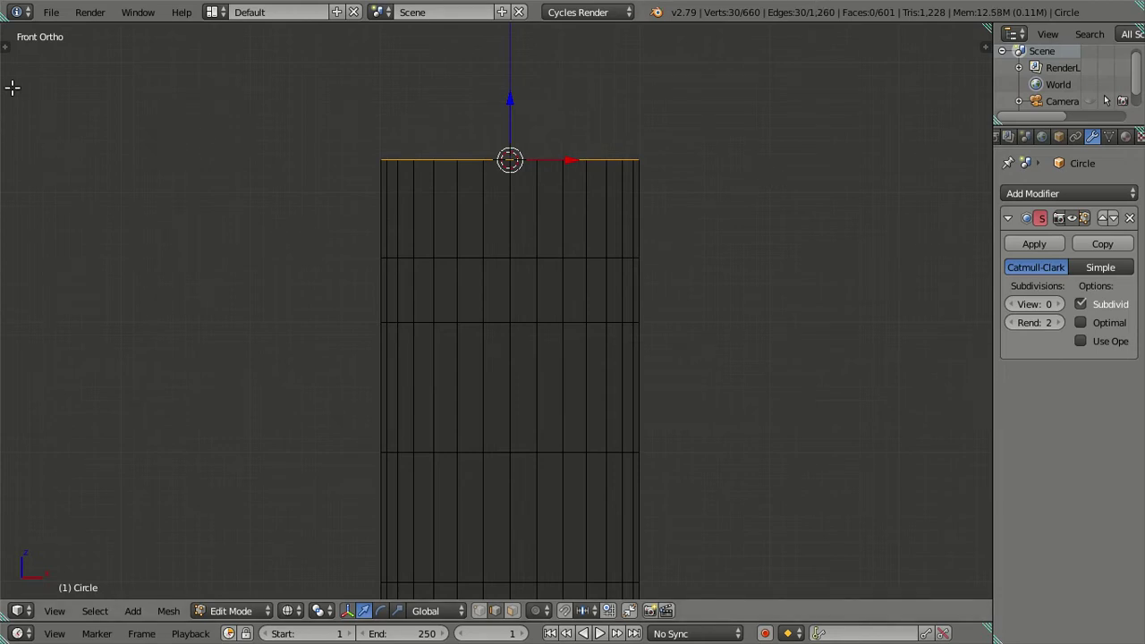
# Take the Blender window out of fullscreen
pyautogui.click(130, 18)
pyautogui.click(140, 52)
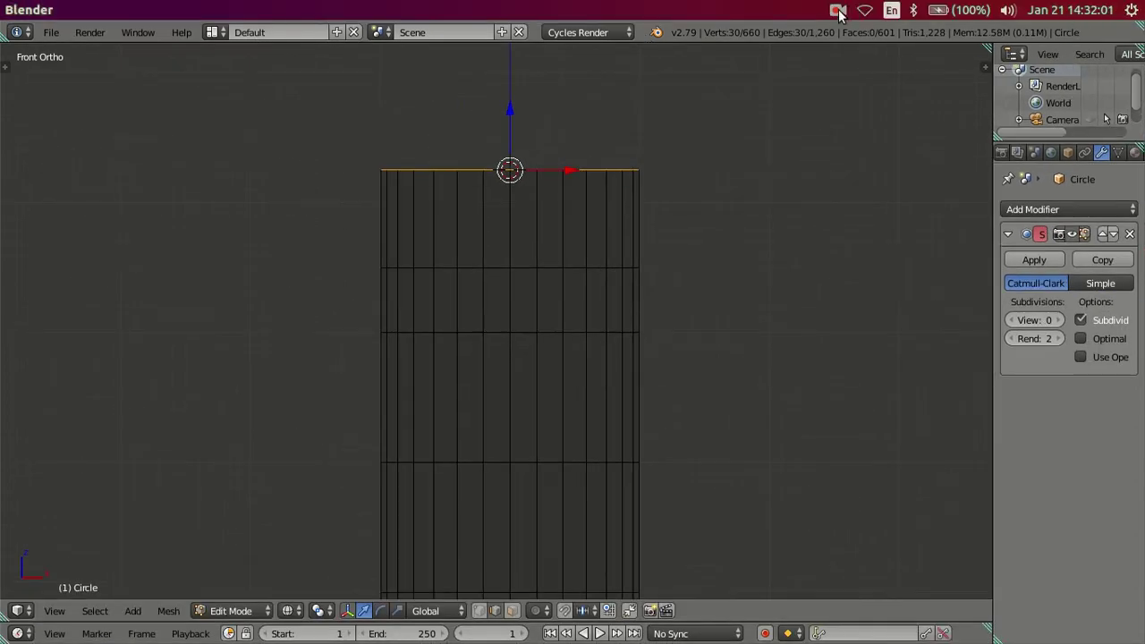
pyautogui.click(838, 10)
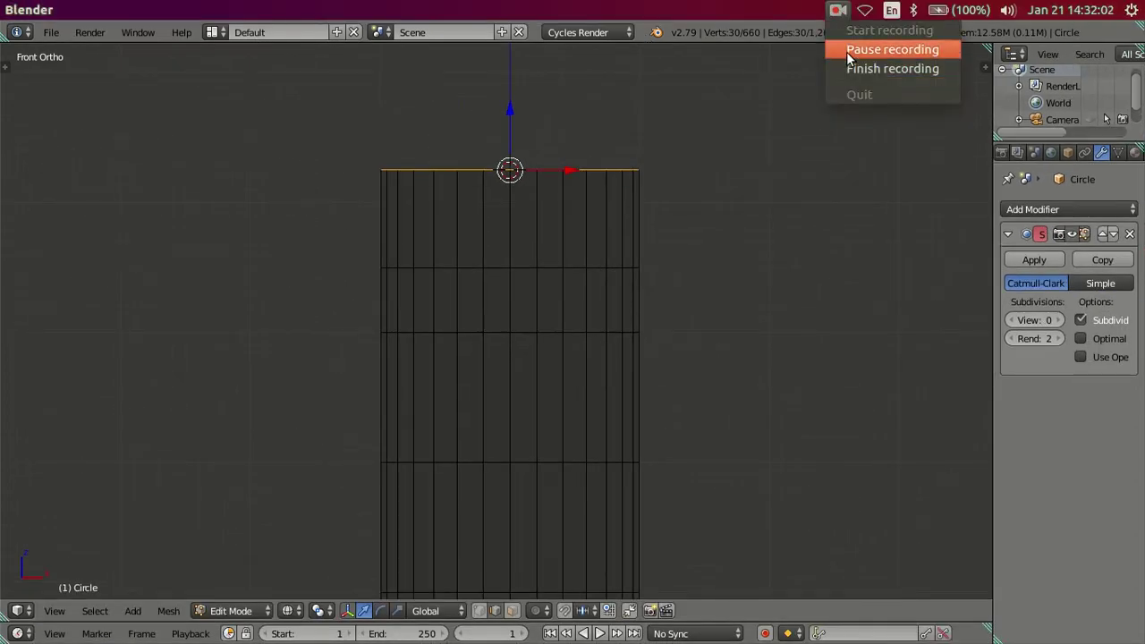
pyautogui.click(850, 50)
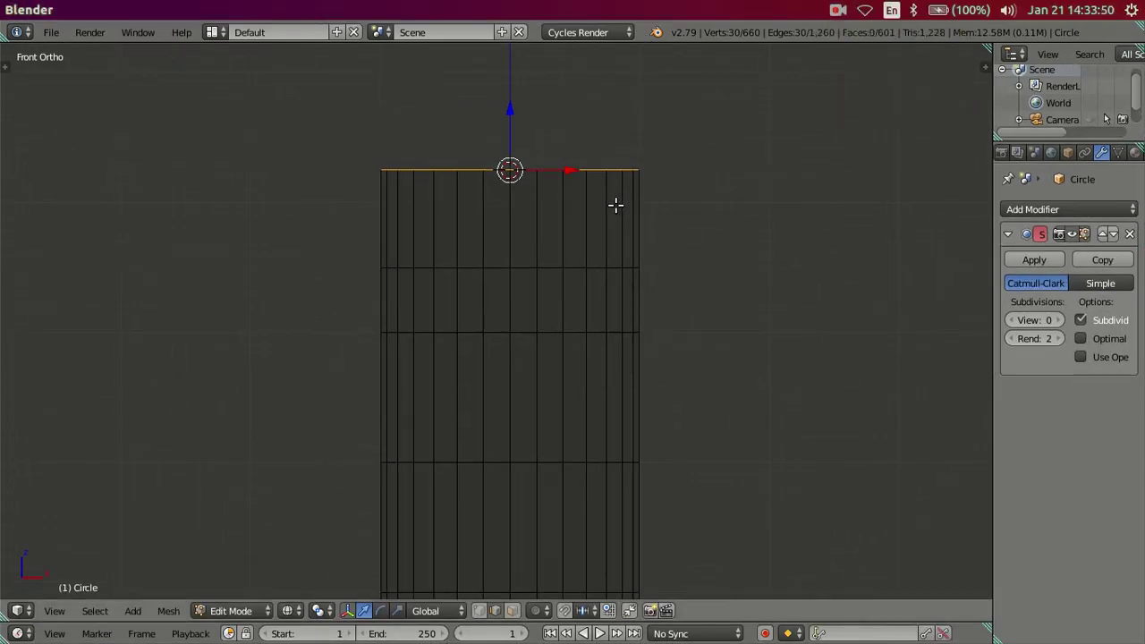
# Insert an edge loop just below the top rim, then select the top edge loop for scaling
pyautogui.hotkey('ctrl', 'r')
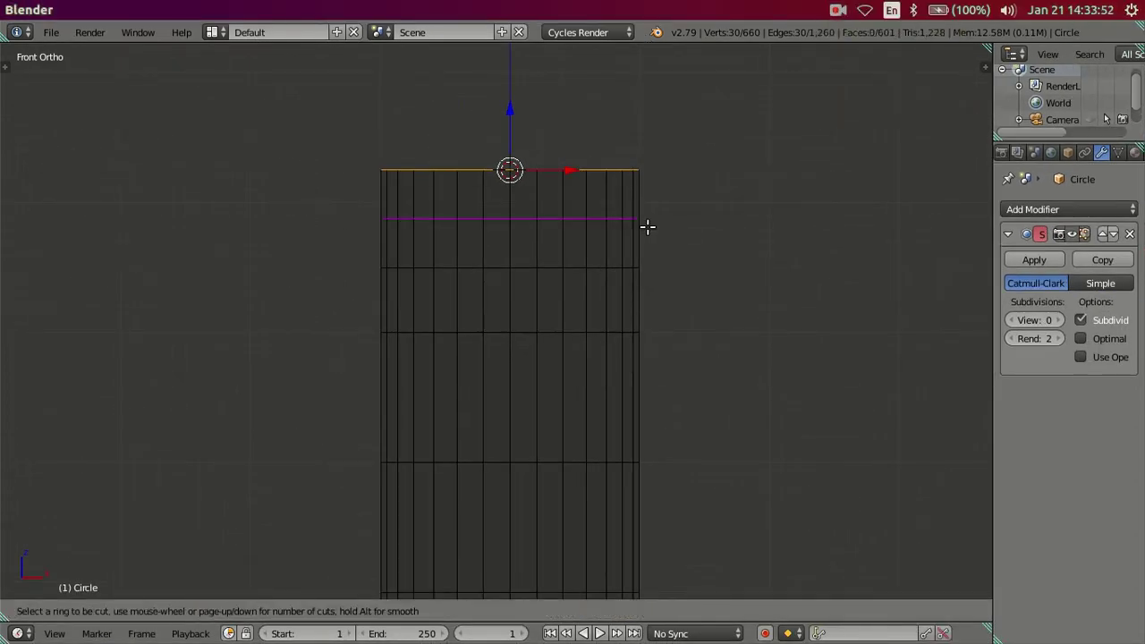
pyautogui.press('Escape')
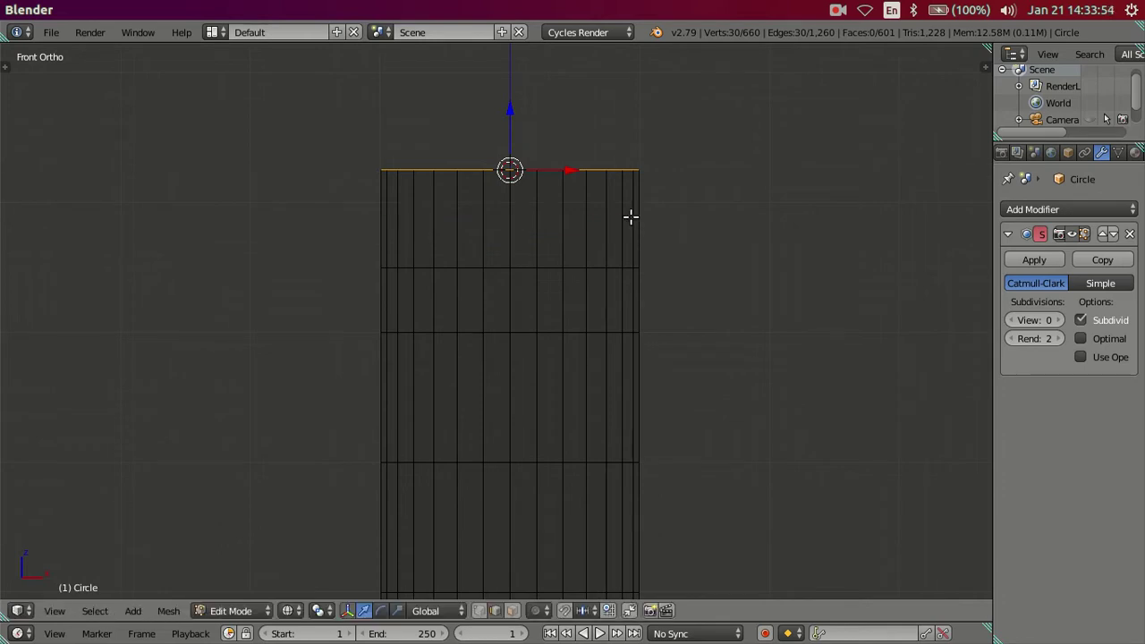
pyautogui.hotkey('ctrl', 'r')
pyautogui.click(615, 232)
pyautogui.press('a')
pyautogui.keyDown('alt'); pyautogui.rightClick(575, 176); pyautogui.keyUp('alt')
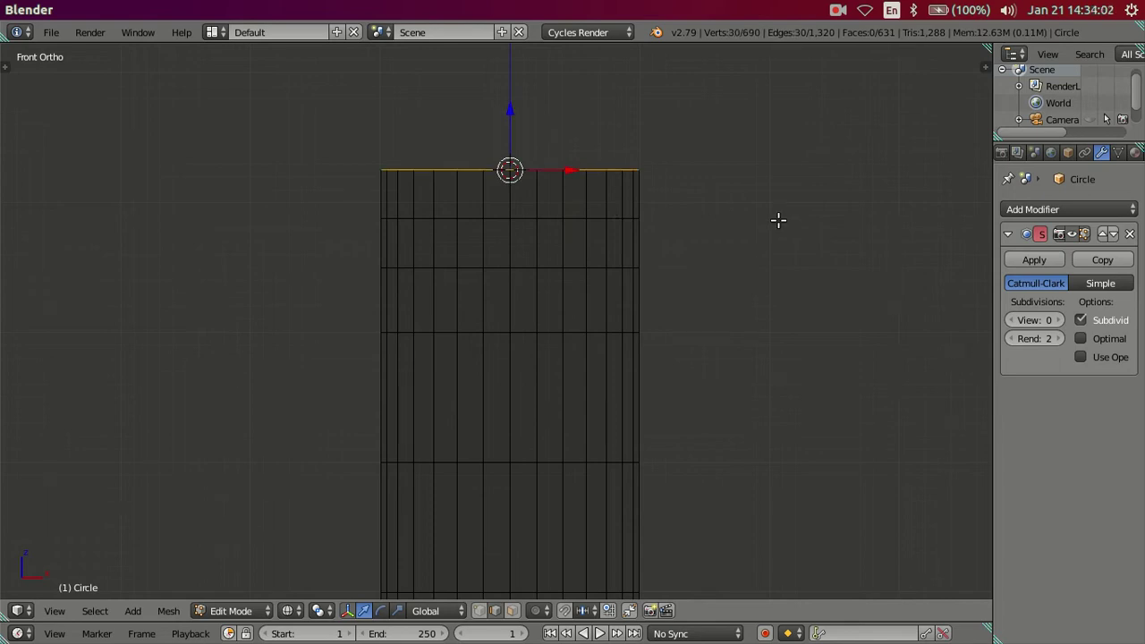
pyautogui.press('s')
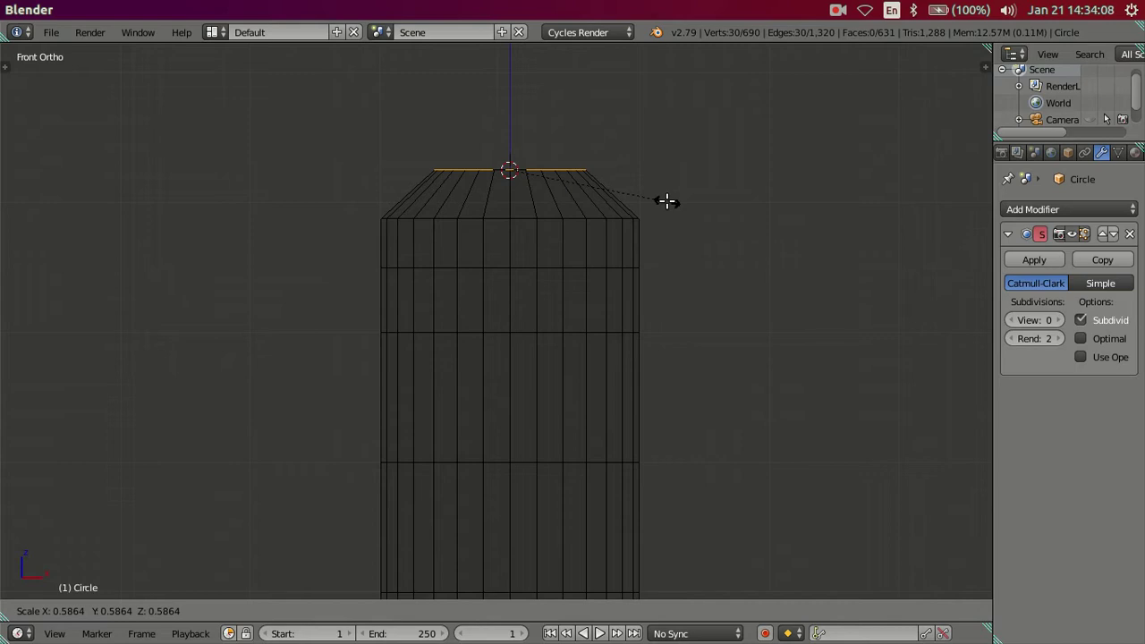
# Scale the top edge loop to 0.75 after abandoning a 0.25 try, then deselect it
pyautogui.write('.25')
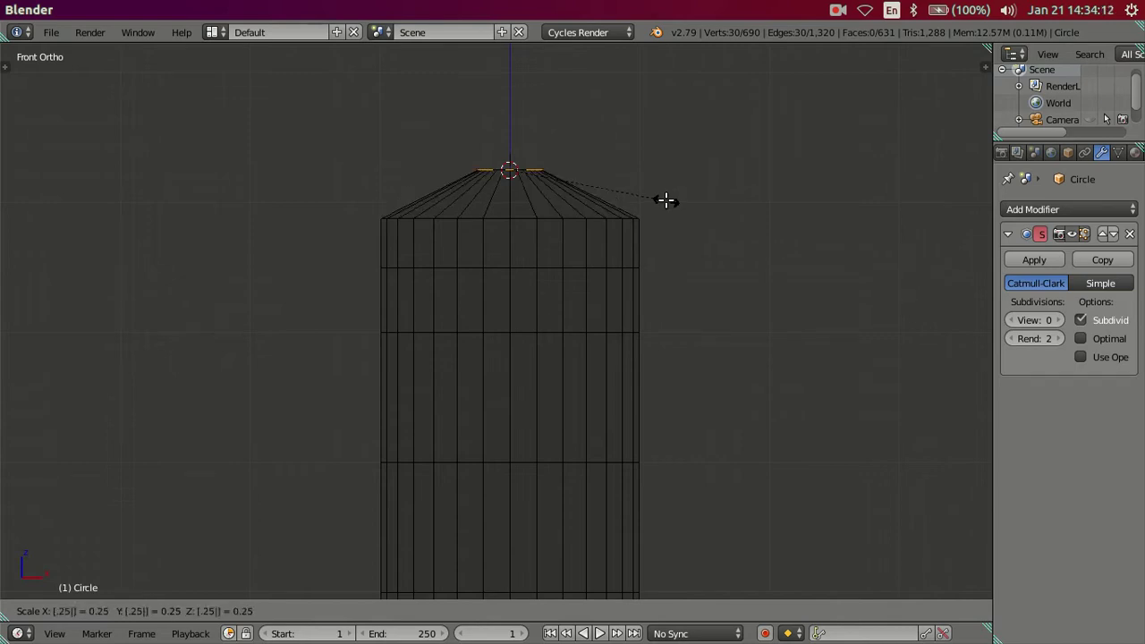
pyautogui.press('Escape')
pyautogui.write('s.')
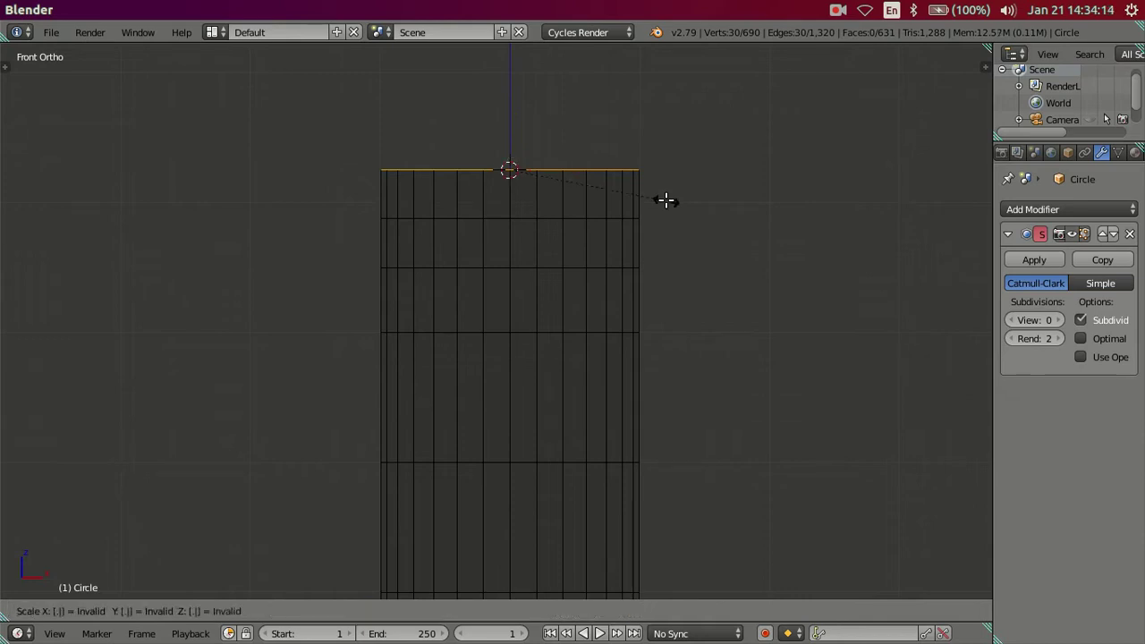
pyautogui.write('75')
pyautogui.press('Return')
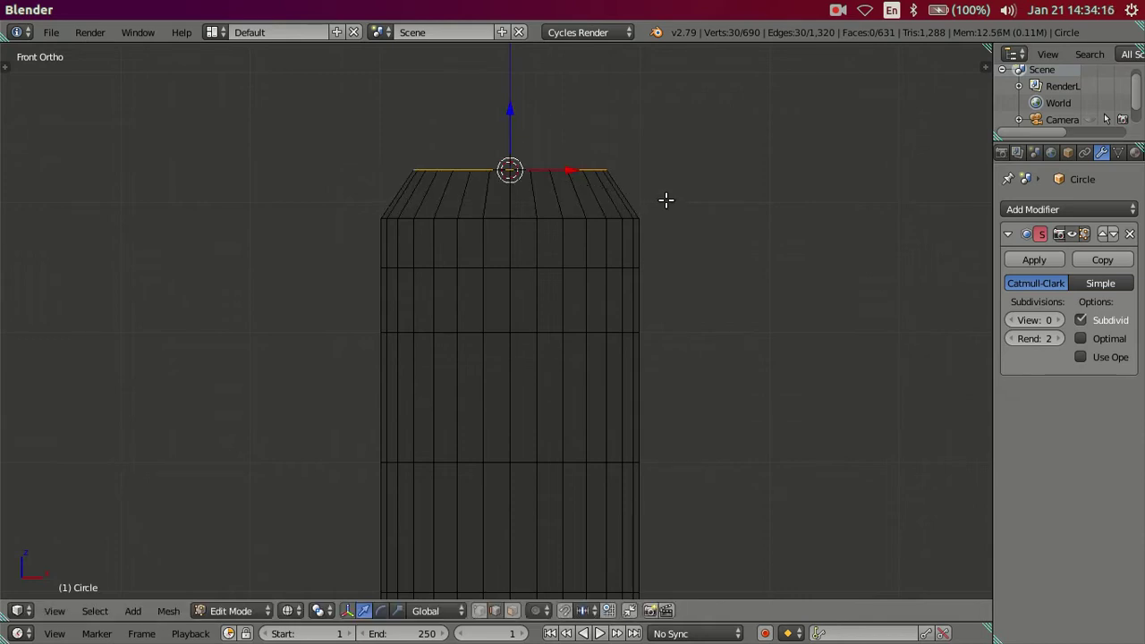
pyautogui.press('a')
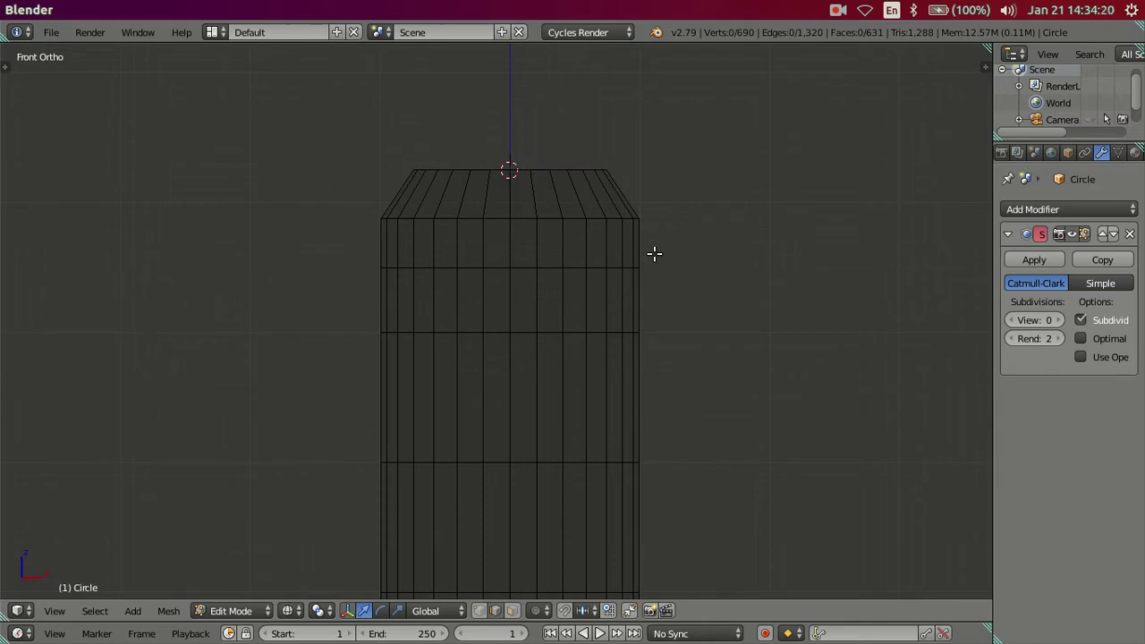
pyautogui.scroll(1, 654, 252)
pyautogui.hotkey('ctrl', 'r')
# Cut two new edge loops below the shoulder, cancelling a trial X-axis scale
pyautogui.scroll(1, 663, 236)
pyautogui.click(663, 236)
pyautogui.rightClick(663, 236)
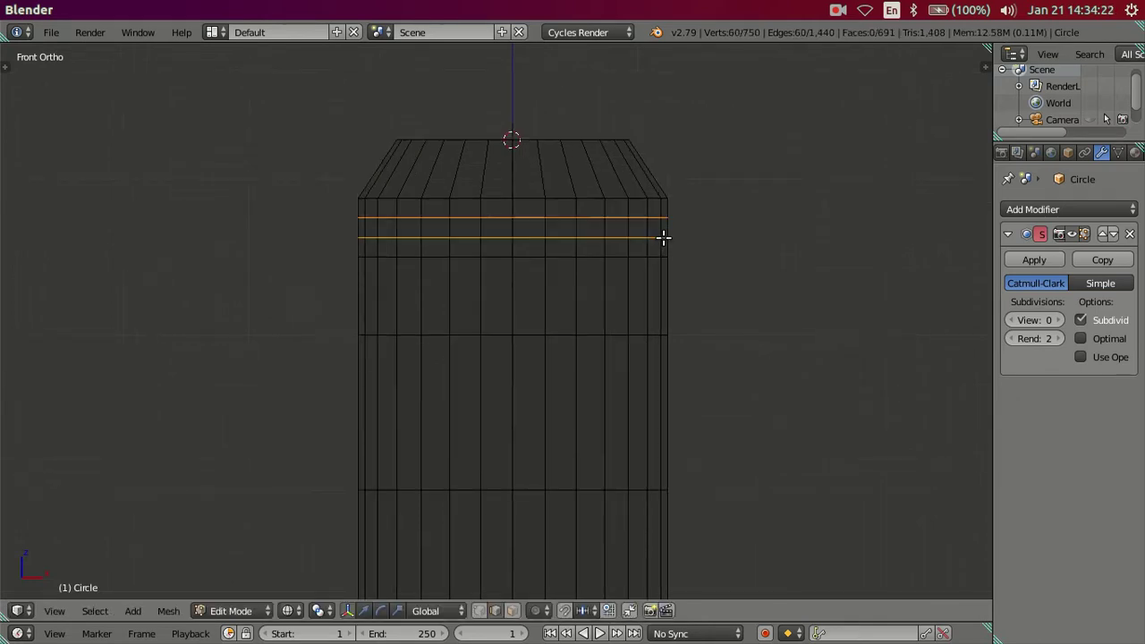
pyautogui.press('s')
pyautogui.press('x')
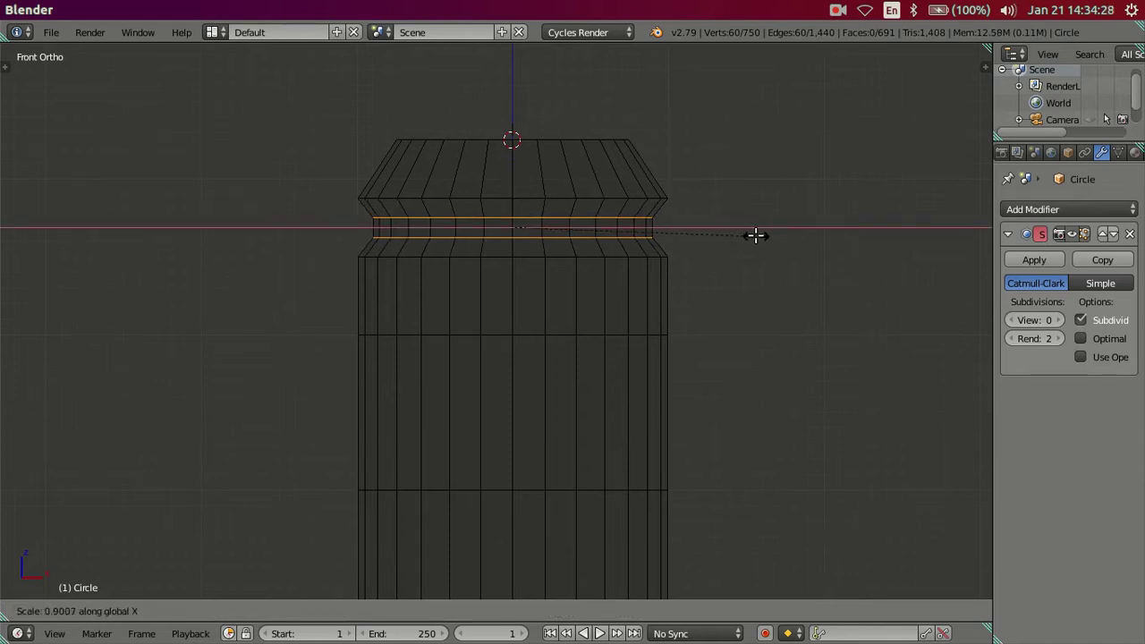
pyautogui.press('Escape')
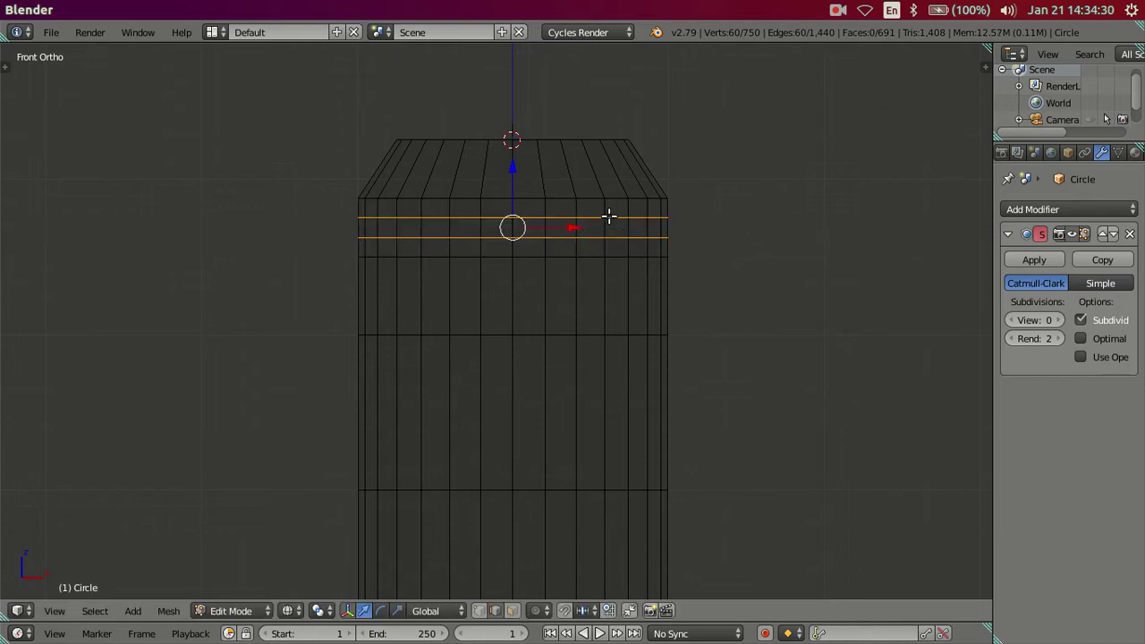
# Scale the band loops to 0.95 along X and Y, then return to front view and deselect
pyautogui.keyDown('alt'); pyautogui.keyDown('shift'); pyautogui.rightClick(594, 199); pyautogui.keyUp('shift'); pyautogui.keyUp('alt')
pyautogui.press('s')
pyautogui.press('x')
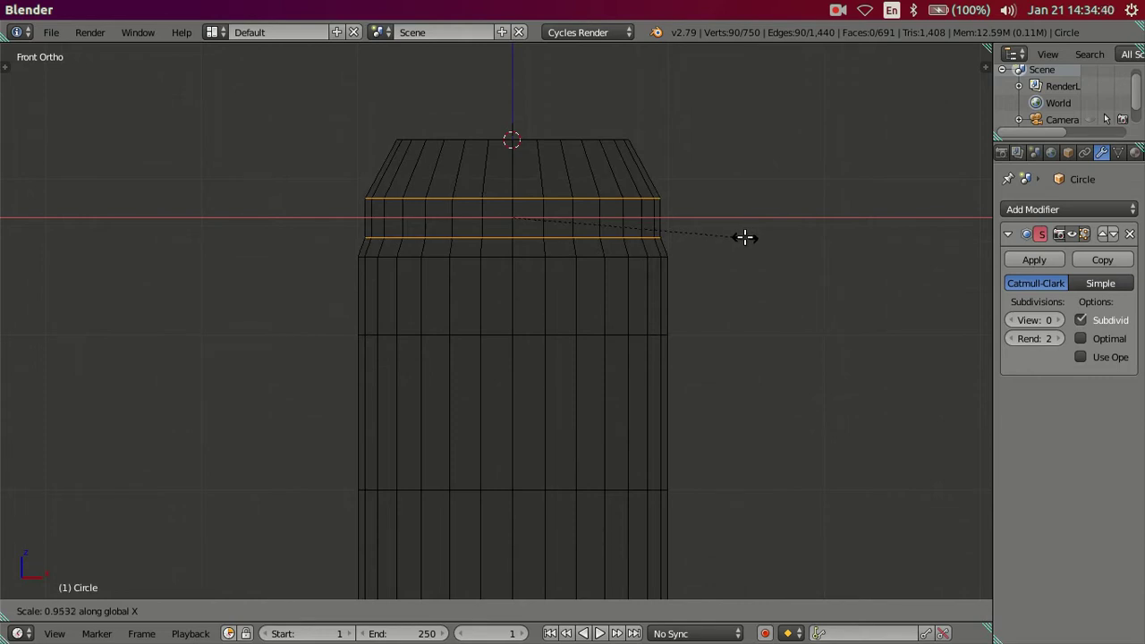
pyautogui.write('.95')
pyautogui.press('Return')
pyautogui.moveTo(620, 342)
pyautogui.mouseDown(button='middle')
pyautogui.moveTo(568, 378)
pyautogui.moveTo(710, 309)
pyautogui.moveTo(749, 314)
pyautogui.mouseUp(button='middle')
pyautogui.write('sy')
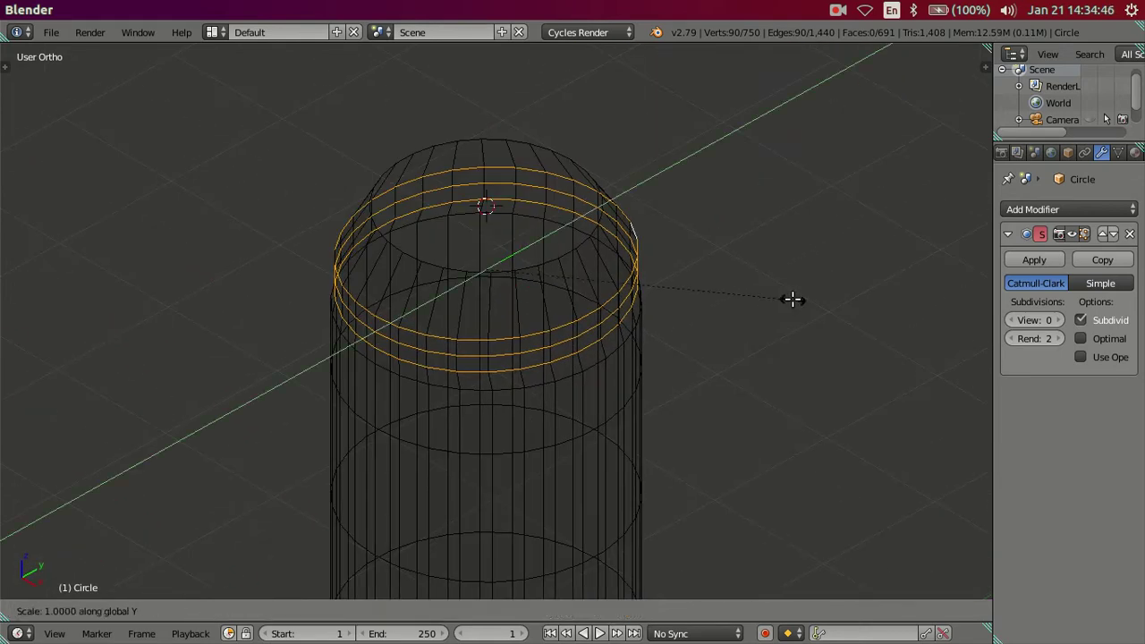
pyautogui.write('.95')
pyautogui.press('Return')
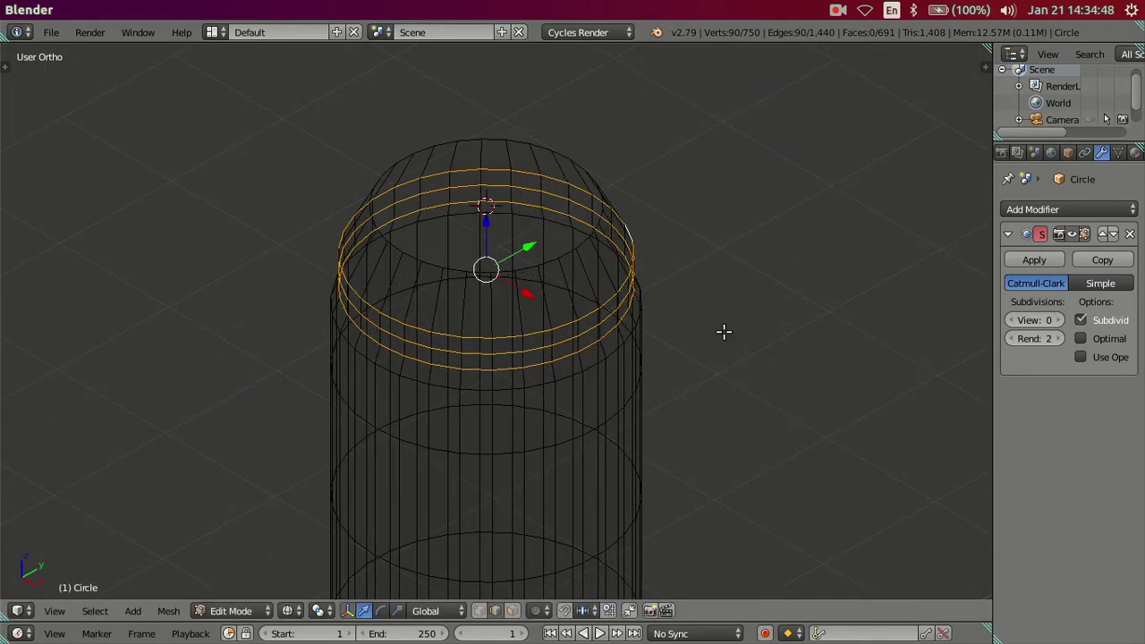
pyautogui.press('KP_1')
pyautogui.scroll(2, 542, 394)
pyautogui.moveTo(557, 379)
pyautogui.keyDown('shift'); pyautogui.mouseDown(button='middle')
pyautogui.moveTo(695, 318)
pyautogui.moveTo(665, 325)
pyautogui.mouseUp(button='middle'); pyautogui.keyUp('shift')
pyautogui.press('a')
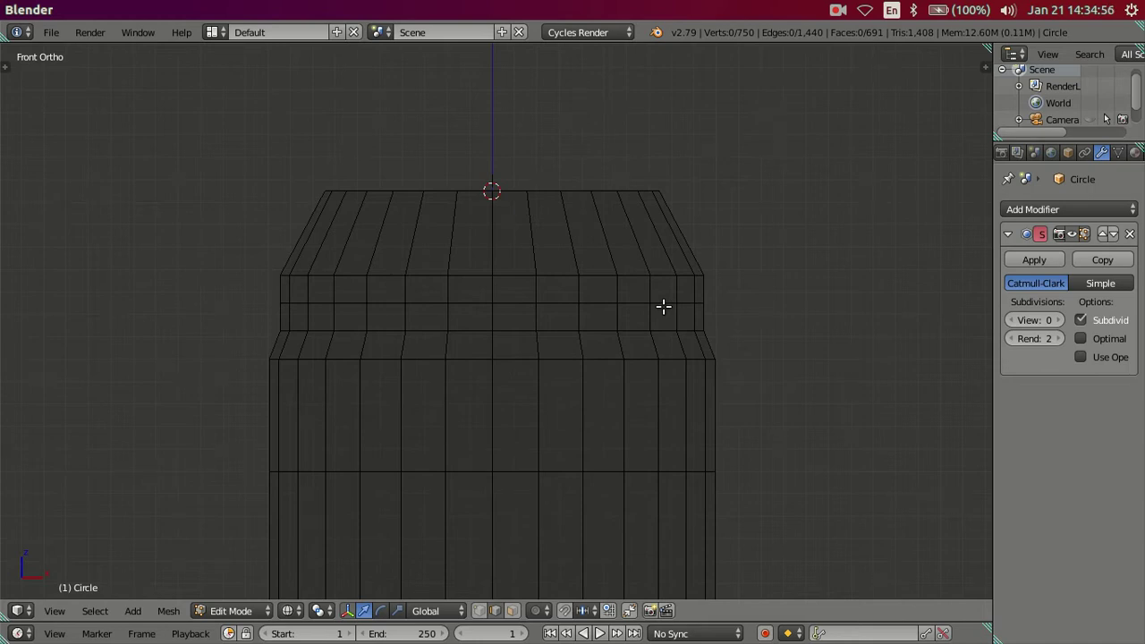
# Cut a new loop lower on the body and shrink it inward into a groove
pyautogui.hotkey('ctrl', 'r')
pyautogui.click(703, 315)
pyautogui.rightClick(703, 314)
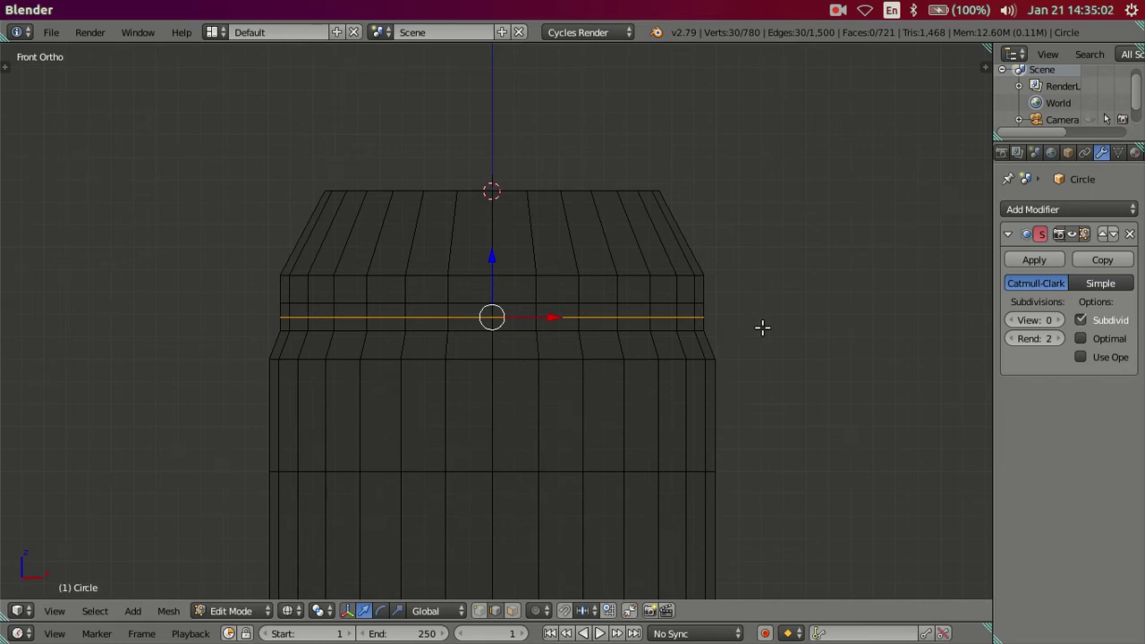
pyautogui.press('s')
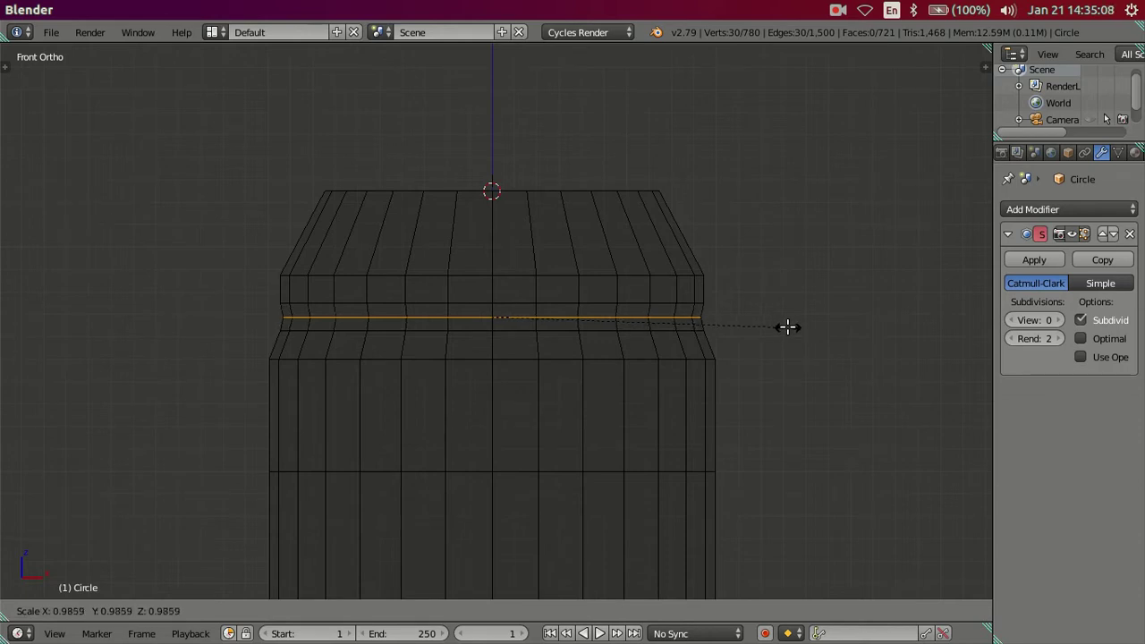
pyautogui.click(787, 327)
pyautogui.press('a')
# Remove the extra band loop, shrink one band loop, then cancel a two-loop shrink
pyautogui.scroll(1, 617, 322)
pyautogui.keyDown('alt'); pyautogui.rightClick(618, 322); pyautogui.keyUp('alt')
pyautogui.hotkey('ctrl', 'x')
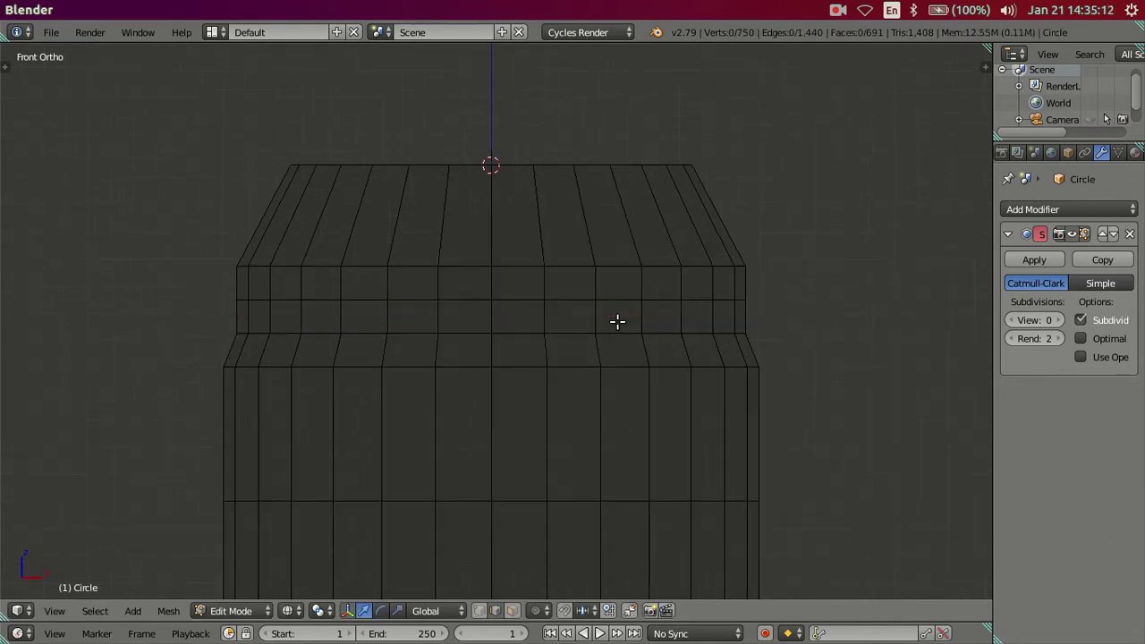
pyautogui.keyDown('alt'); pyautogui.rightClick(617, 302); pyautogui.keyUp('alt')
pyautogui.press('s')
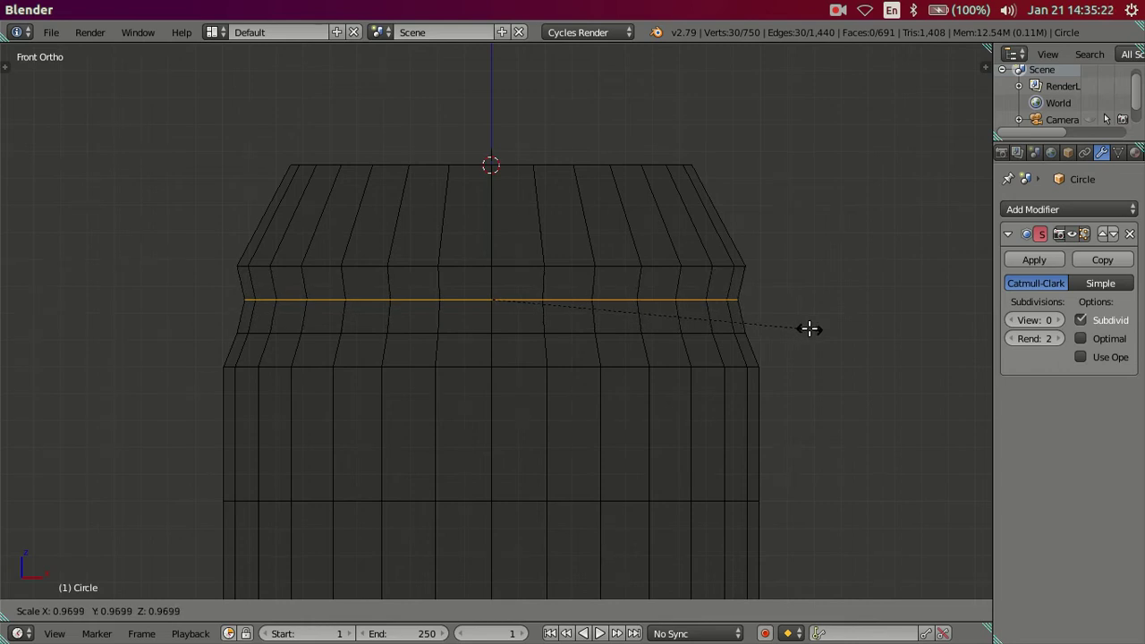
pyautogui.click(808, 329)
pyautogui.keyDown('alt'); pyautogui.keyDown('shift'); pyautogui.click(582, 333); pyautogui.keyUp('shift'); pyautogui.keyUp('alt')
pyautogui.press('s')
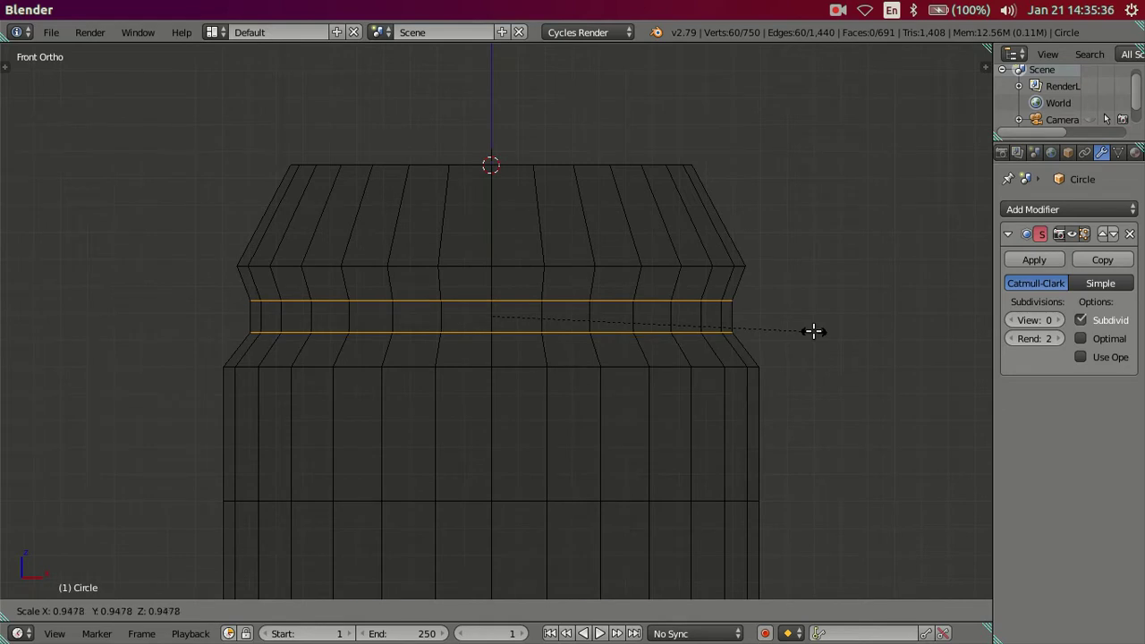
pyautogui.rightClick(812, 329)
pyautogui.press('a')
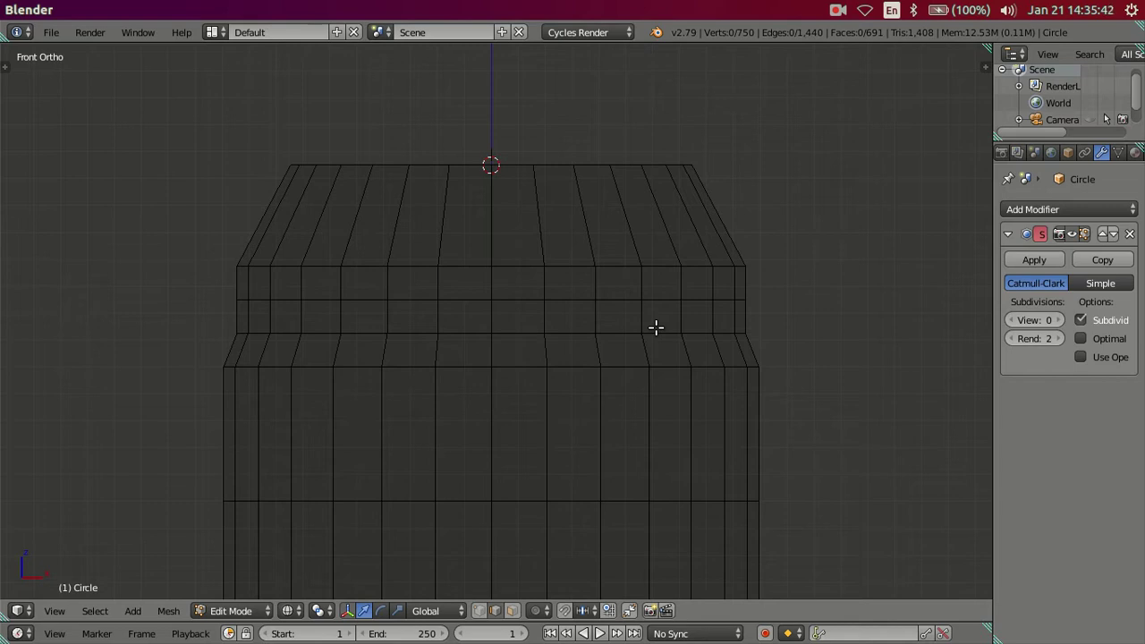
# Cut a new loop across the band and remove it with X › Dissolve Edges
pyautogui.hotkey('ctrl', 'r')
pyautogui.click(672, 282)
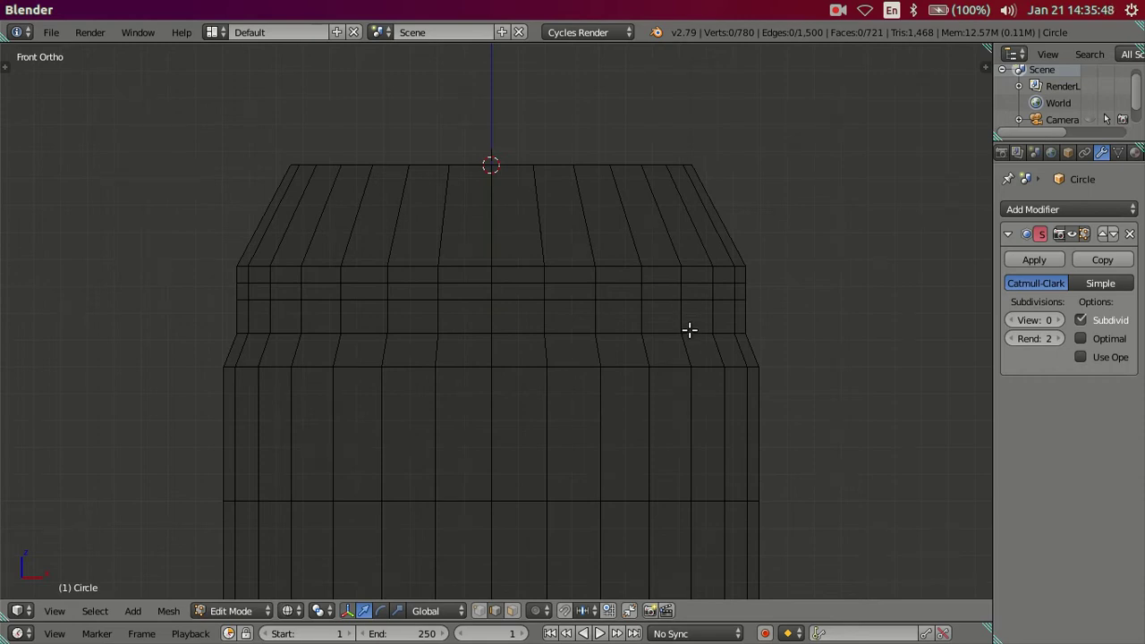
pyautogui.keyDown('alt'); pyautogui.rightClick(564, 282); pyautogui.keyUp('alt')
pyautogui.press('x')
pyautogui.click(704, 316)
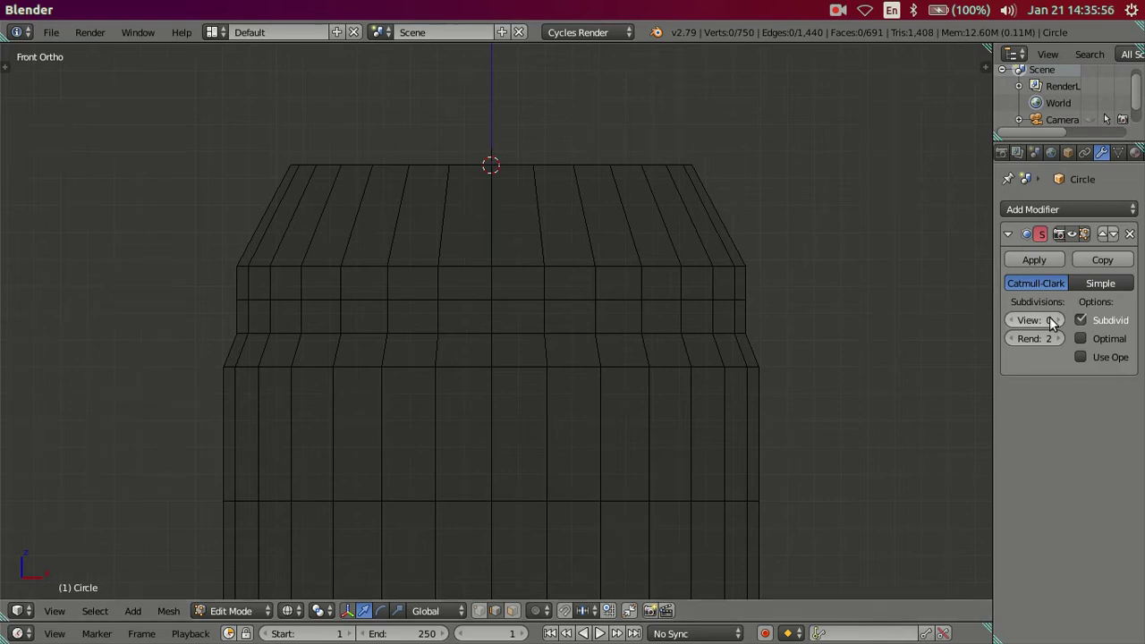
# Raise the Subsurf viewport level to 2 and switch to solid shading
pyautogui.hotkey('ctrl', '2')
pyautogui.press('z')
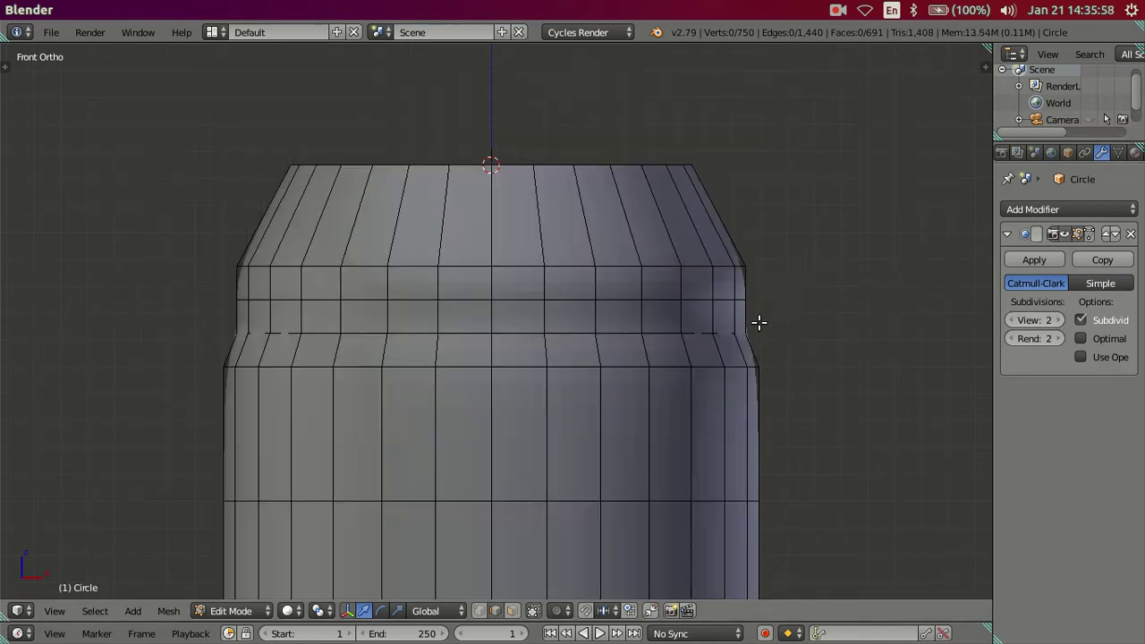
pyautogui.scroll(1, 665, 341)
# Cut two trial loops in the band, cancelling the first groove shrink
pyautogui.hotkey('ctrl', 'r')
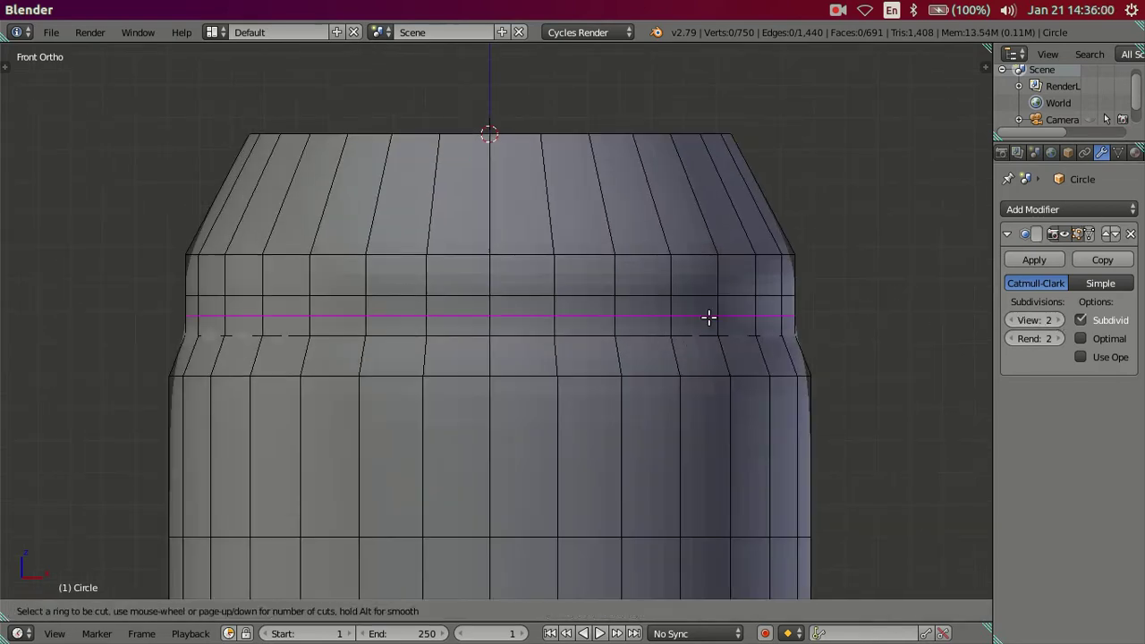
pyautogui.click(707, 317)
pyautogui.rightClick(708, 317)
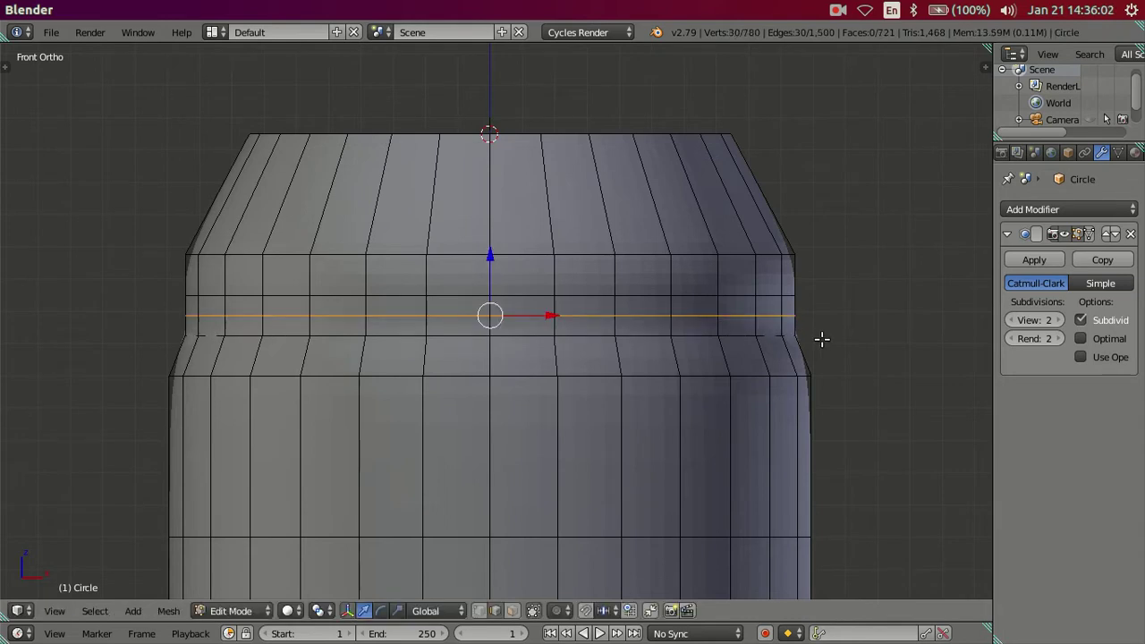
pyautogui.press('s')
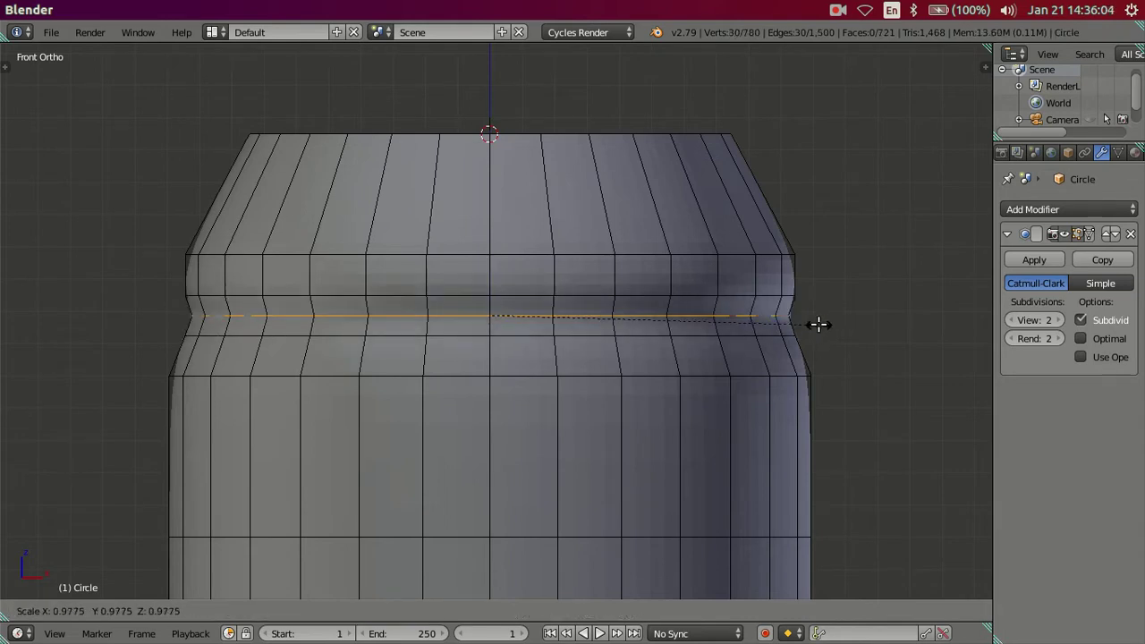
pyautogui.rightClick(814, 327)
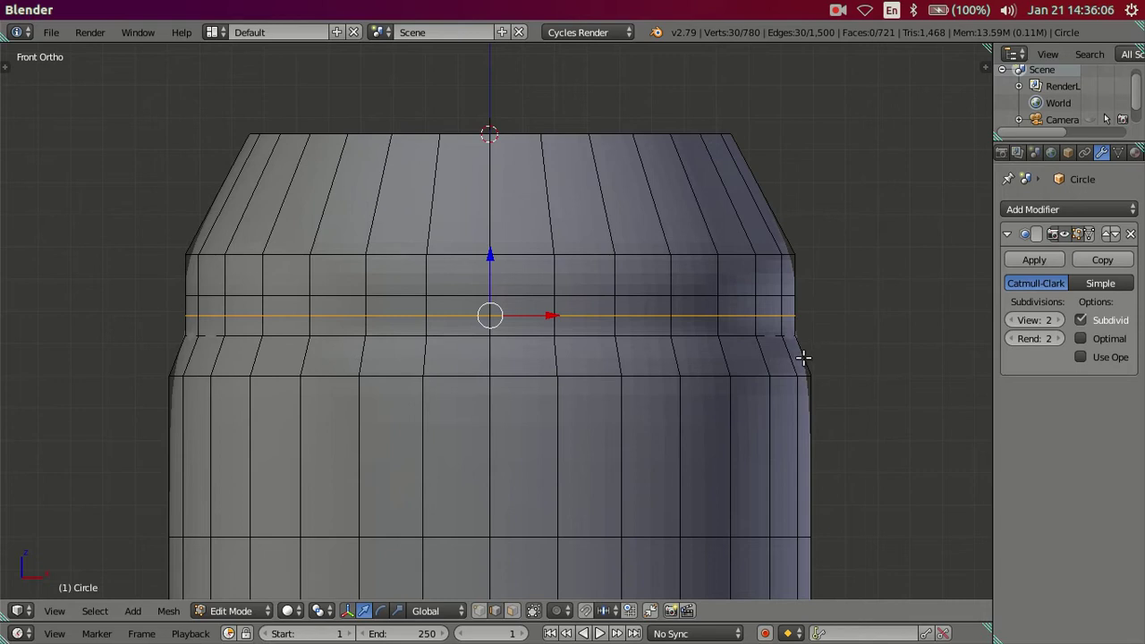
pyautogui.hotkey('ctrl', 'r')
pyautogui.click(803, 357)
pyautogui.rightClick(802, 357)
pyautogui.press('a')
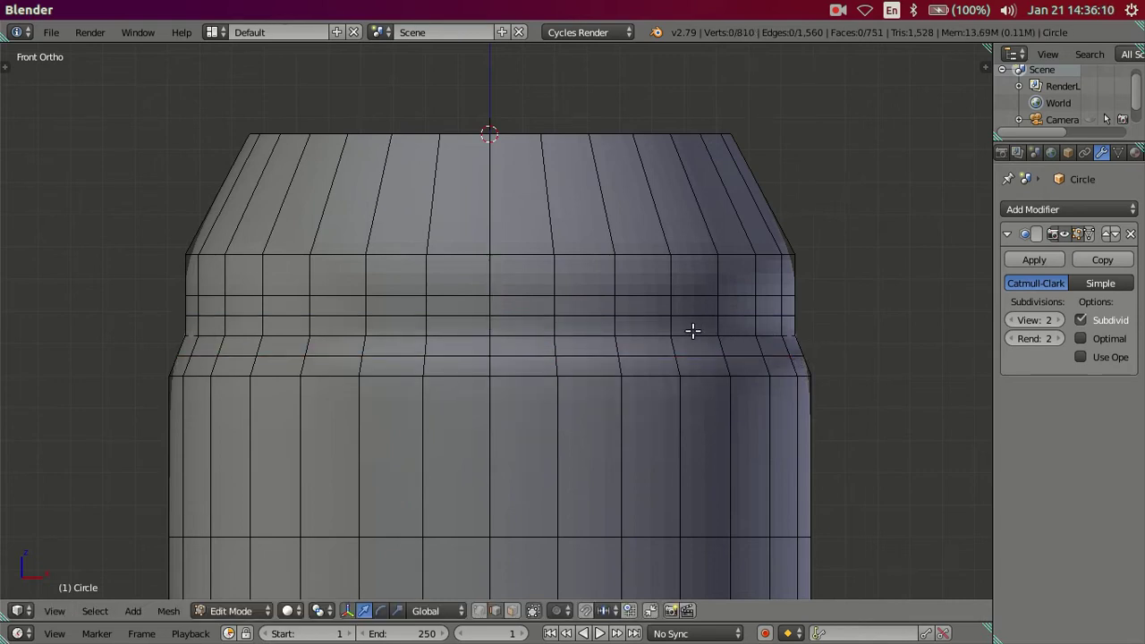
# Shrink the two new band loops inward, then merge and dissolve the extra loop
pyautogui.keyDown('alt'); pyautogui.rightClick(693, 334); pyautogui.keyUp('alt')
pyautogui.keyDown('alt'); pyautogui.keyDown('shift'); pyautogui.rightClick(693, 316); pyautogui.keyUp('shift'); pyautogui.keyUp('alt')
pyautogui.press('s')
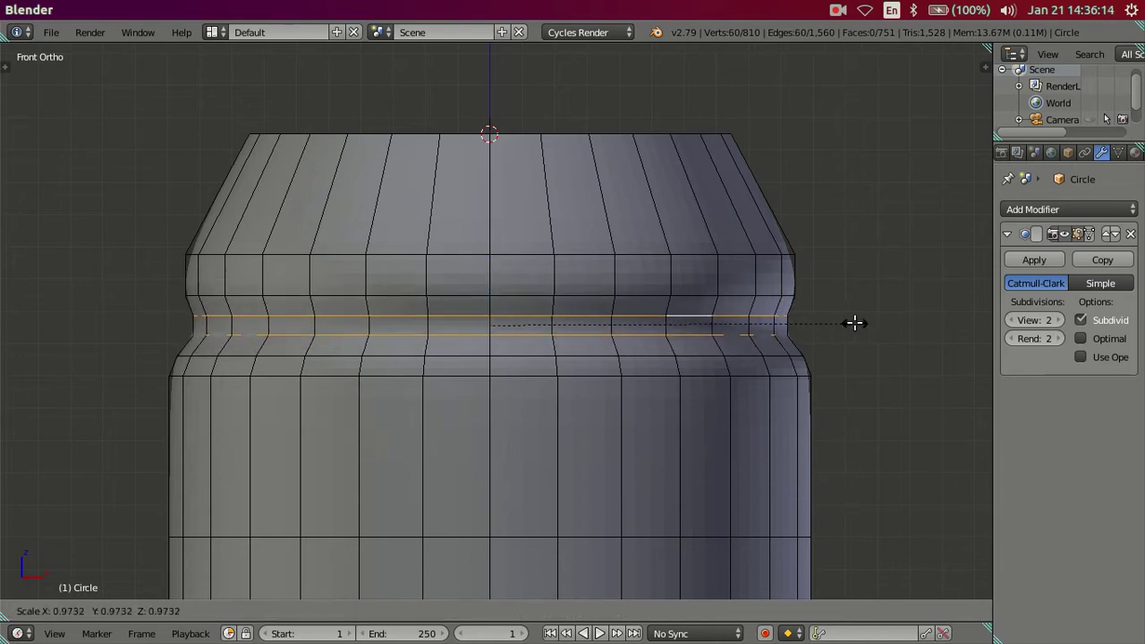
pyautogui.click(854, 323)
pyautogui.hotkey('alt', 'm')
pyautogui.click(855, 323)
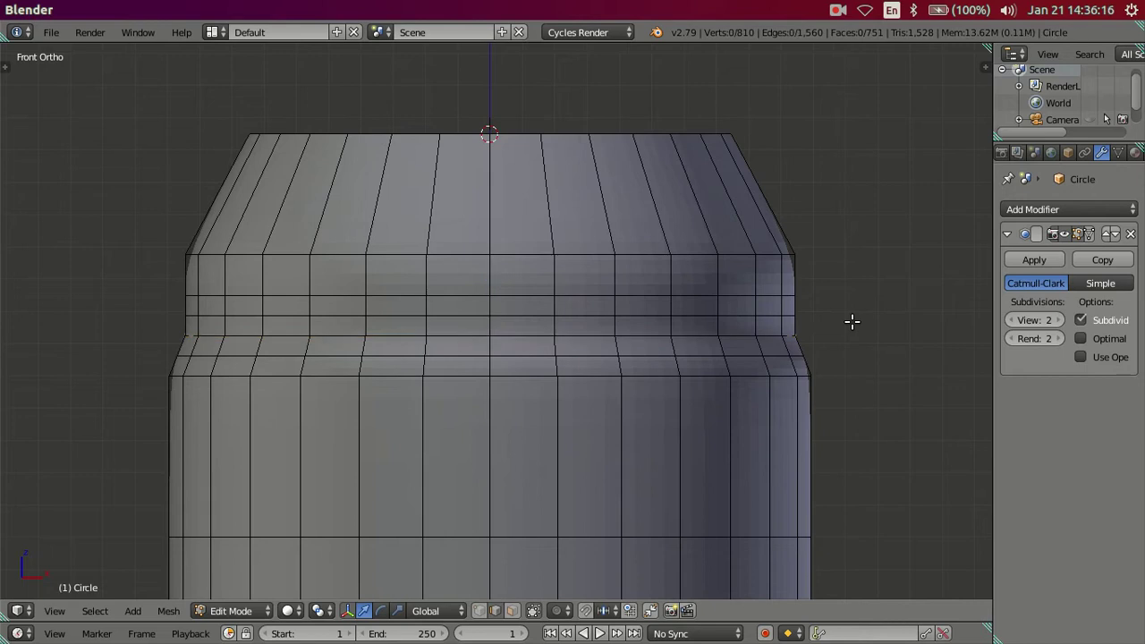
pyautogui.hotkey('ctrl', 'x')
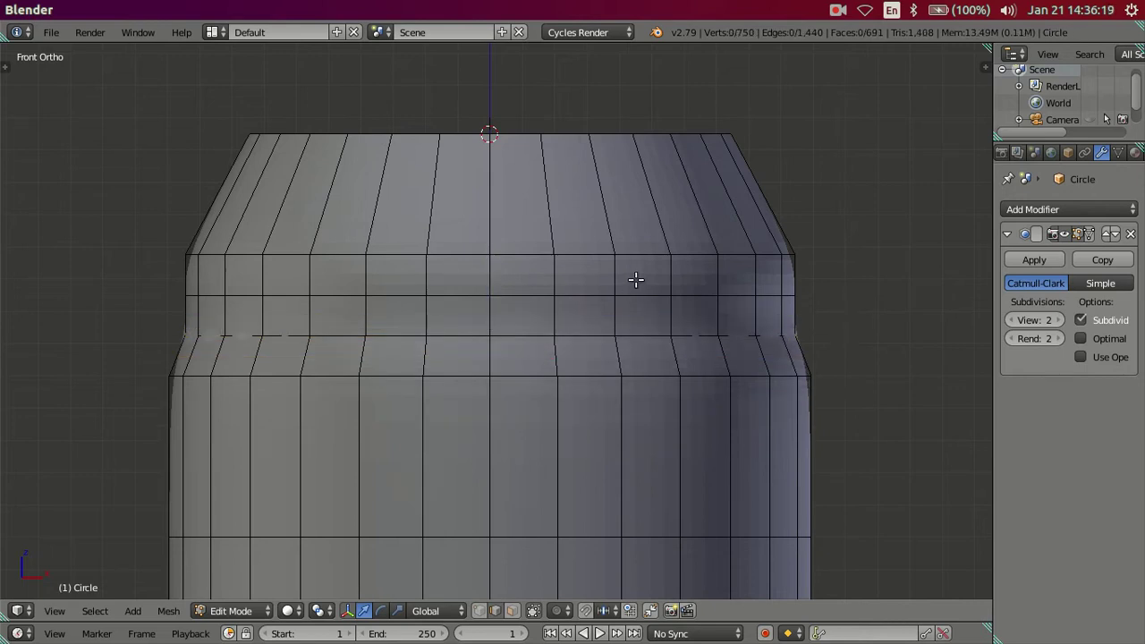
# Cut two more loops, one at the band's top and one lower in the band
pyautogui.hotkey('ctrl', 'r')
pyautogui.click(611, 276)
pyautogui.rightClick(611, 277)
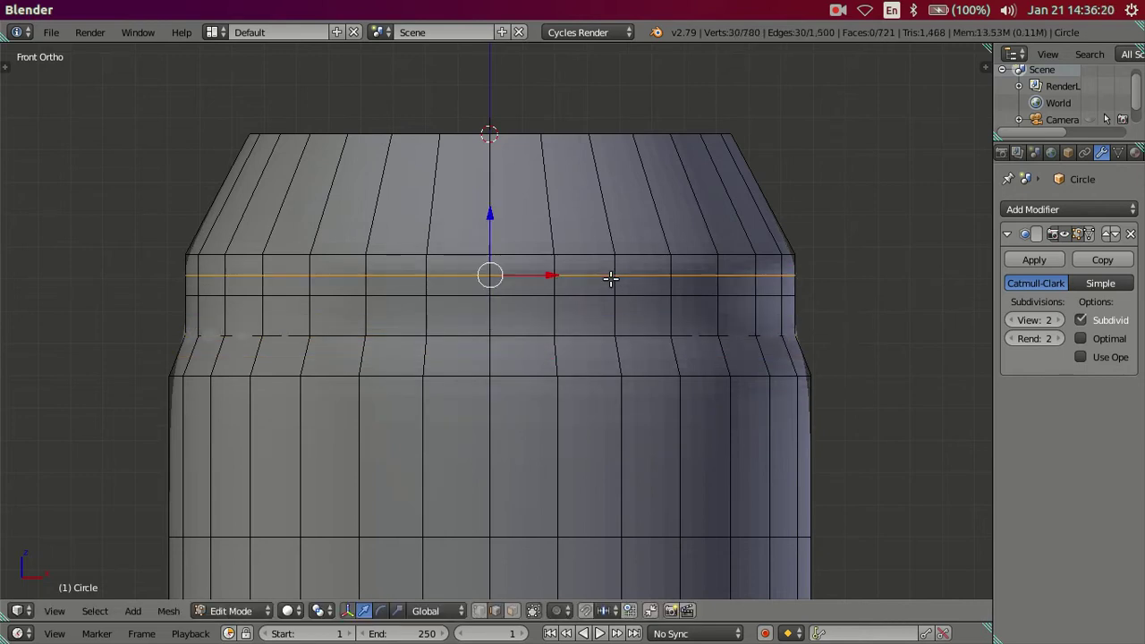
pyautogui.hotkey('ctrl', 'r')
pyautogui.click(681, 350)
pyautogui.rightClick(681, 352)
pyautogui.press('a')
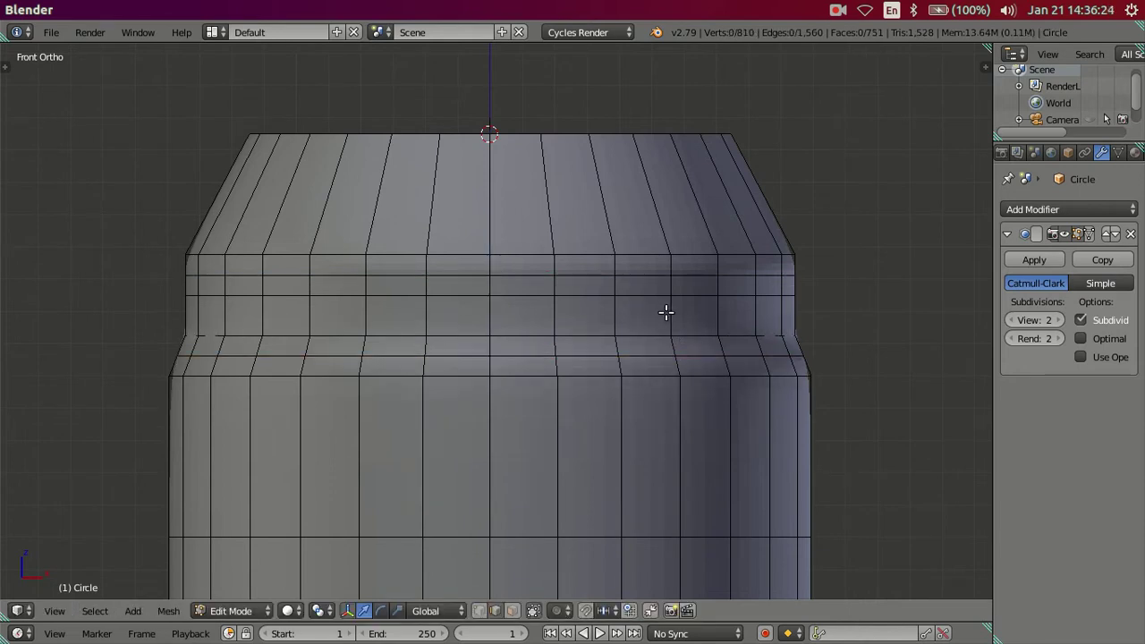
# Cancel a shrink of both band loops, remove the lower loop, and return Blender to fullscreen
pyautogui.keyDown('alt'); pyautogui.rightClick(653, 334); pyautogui.keyUp('alt')
pyautogui.keyDown('alt'); pyautogui.keyDown('shift'); pyautogui.rightClick(648, 295); pyautogui.keyUp('shift'); pyautogui.keyUp('alt')
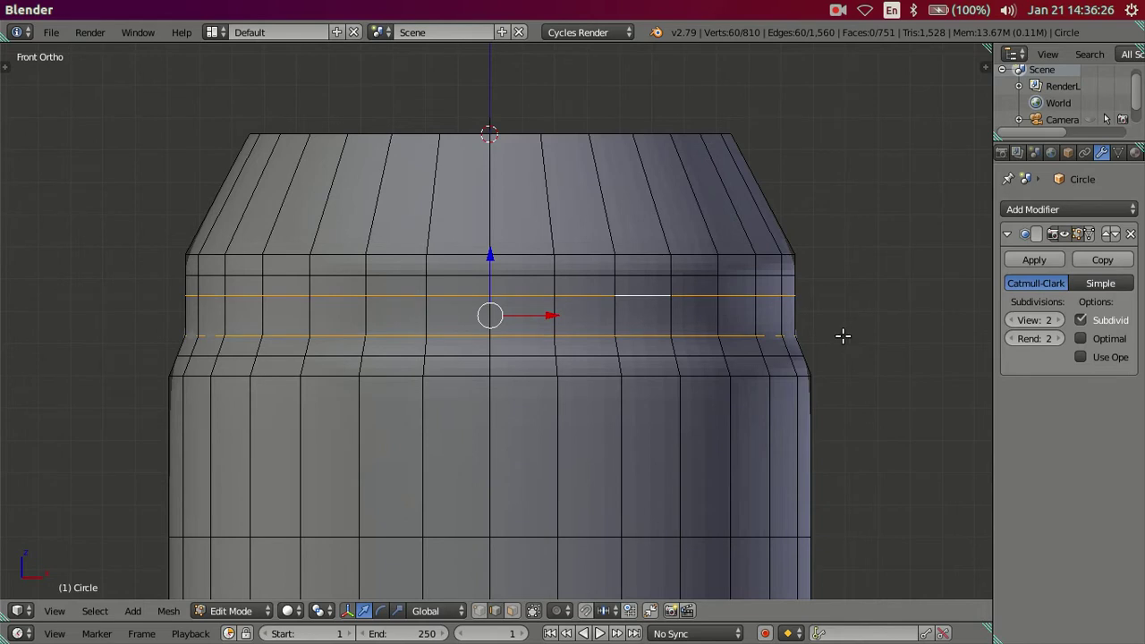
pyautogui.press('s')
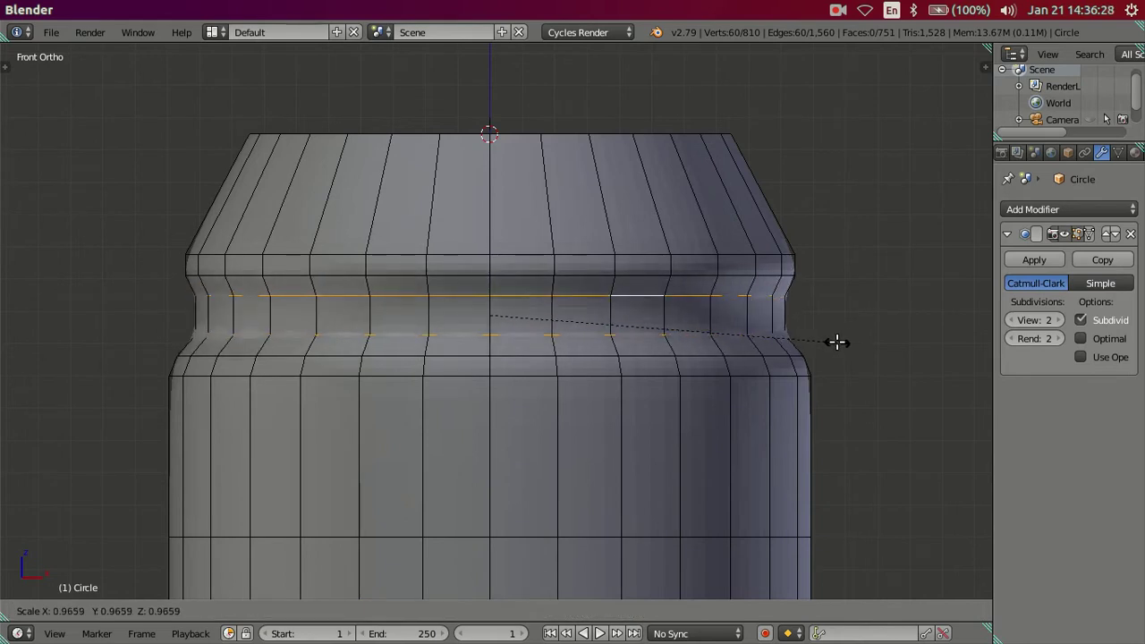
pyautogui.rightClick(835, 342)
pyautogui.keyDown('alt'); pyautogui.rightClick(708, 326); pyautogui.keyUp('alt')
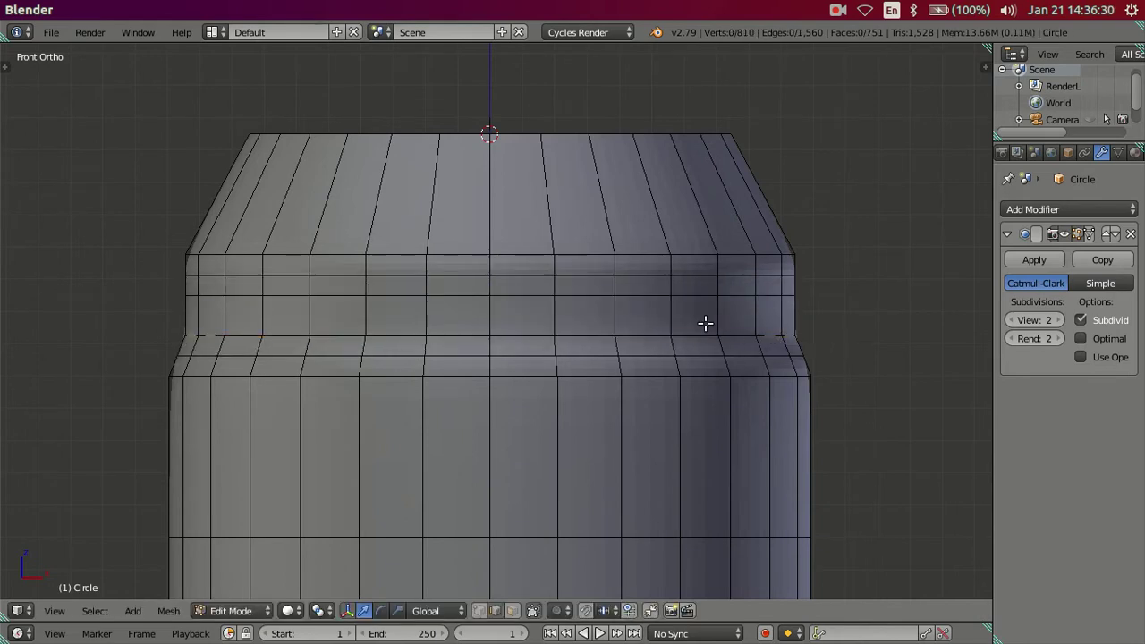
pyautogui.hotkey('ctrl', 'z')
pyautogui.hotkey('ctrl', 'z')
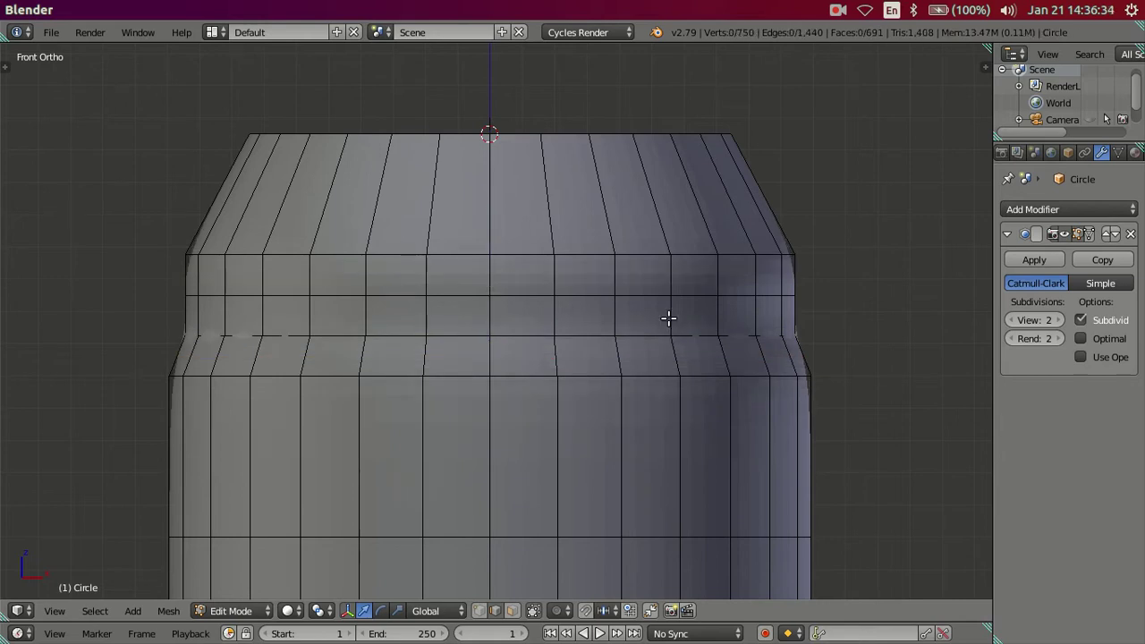
pyautogui.click(136, 32)
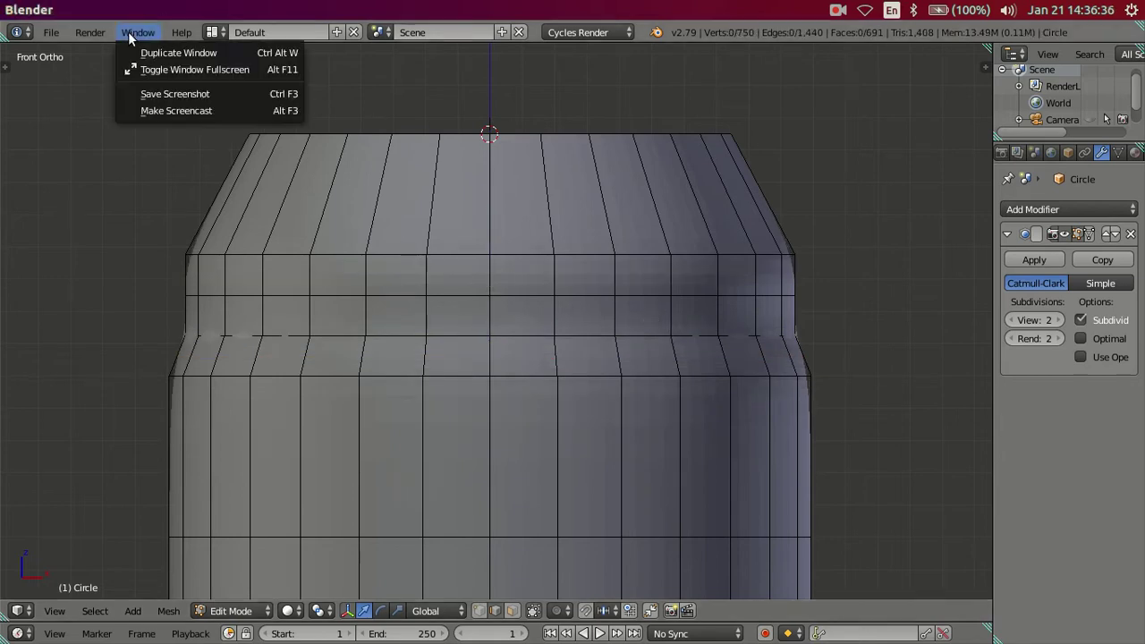
pyautogui.click(146, 69)
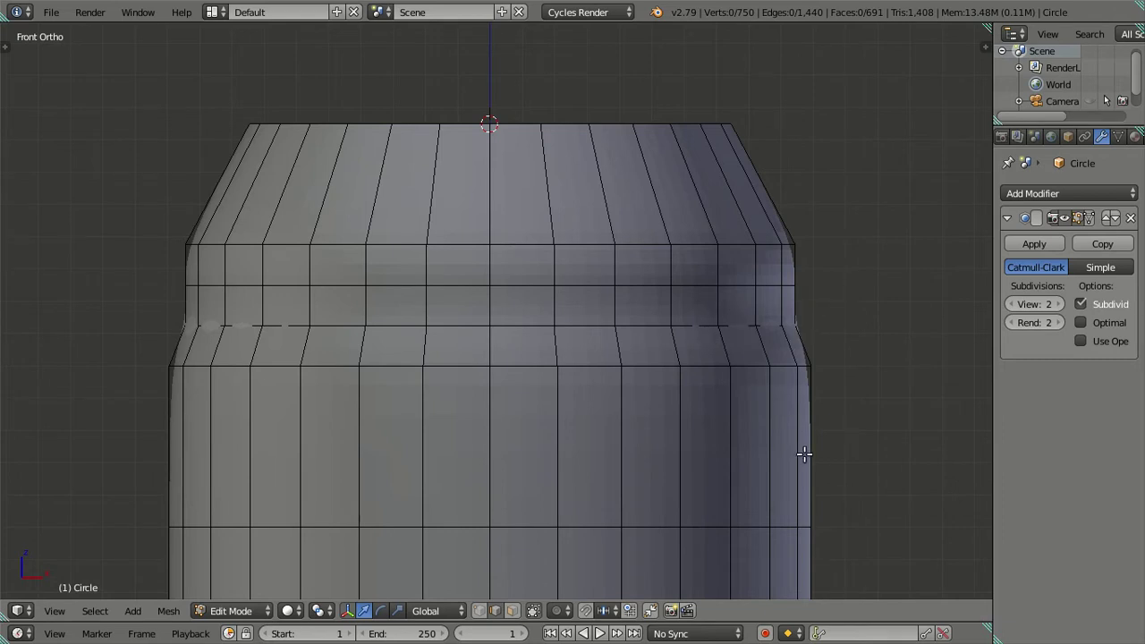
# Cut five test edge loops into the lower body, then dissolve them
pyautogui.hotkey('ctrl', 'r')
pyautogui.scroll(1, 803, 455)
pyautogui.scroll(2, 803, 455)
pyautogui.scroll(1, 803, 454)
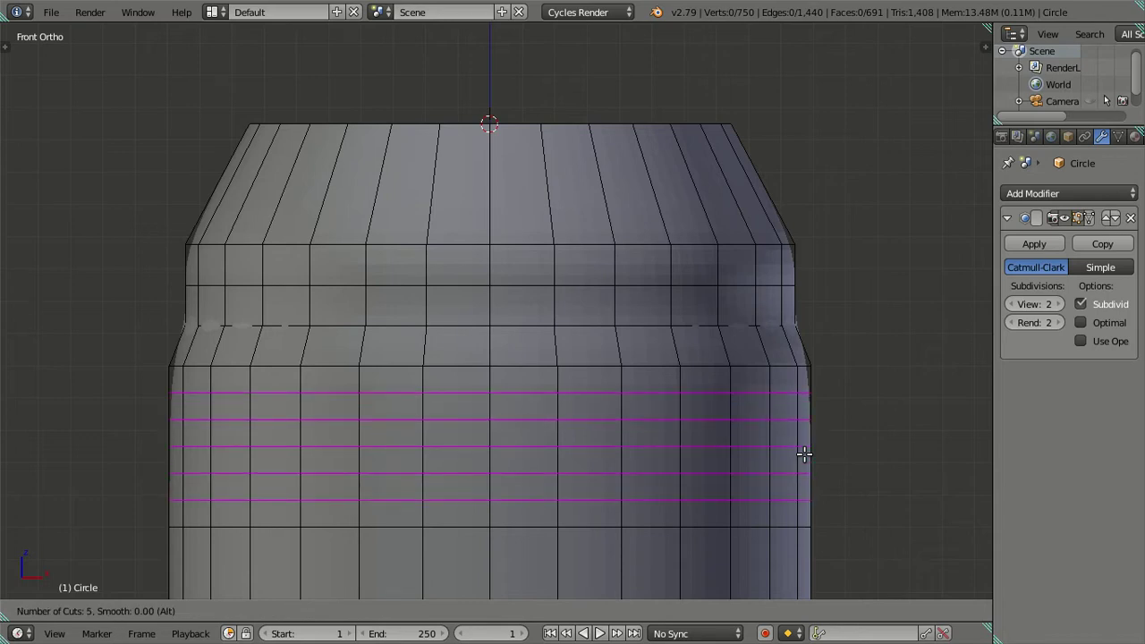
pyautogui.click(803, 455)
pyautogui.rightClick(804, 454)
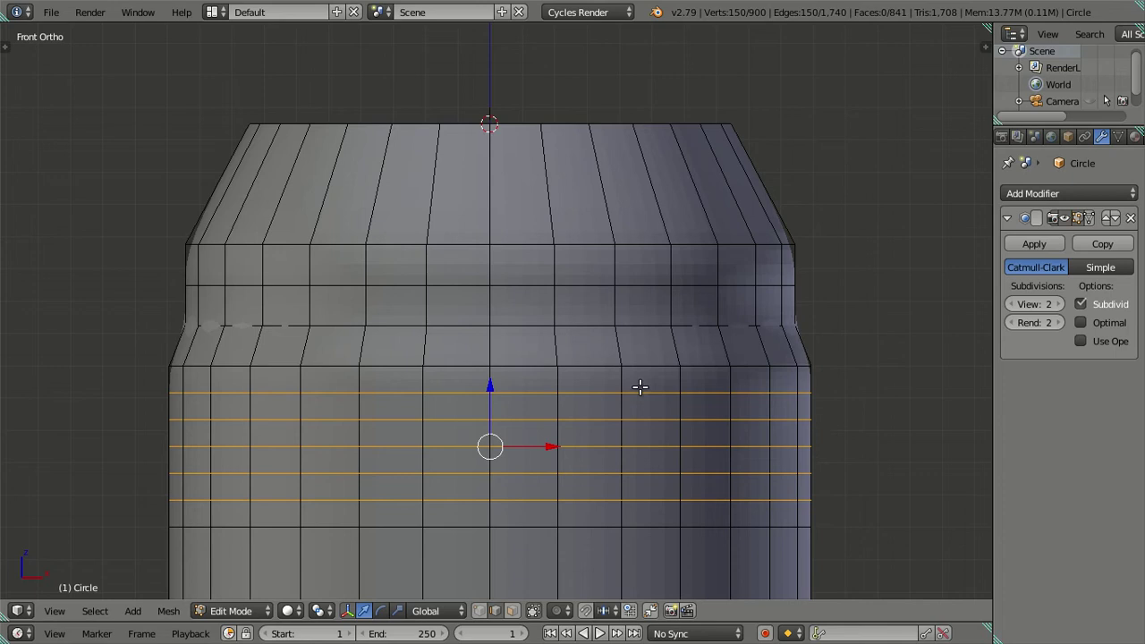
pyautogui.press('x')
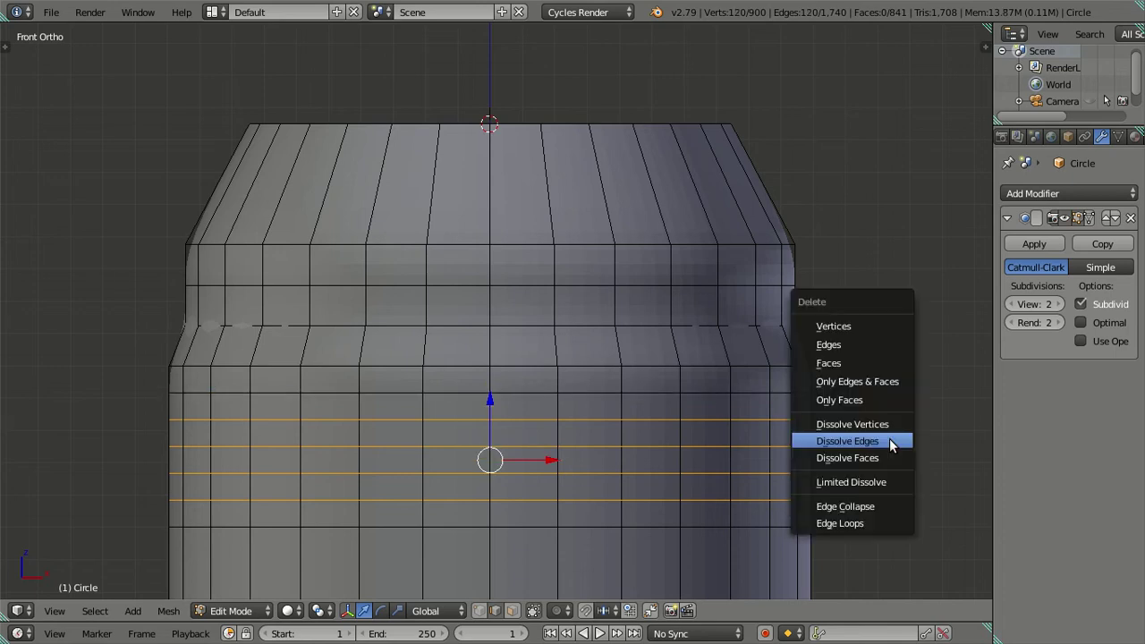
pyautogui.click(890, 444)
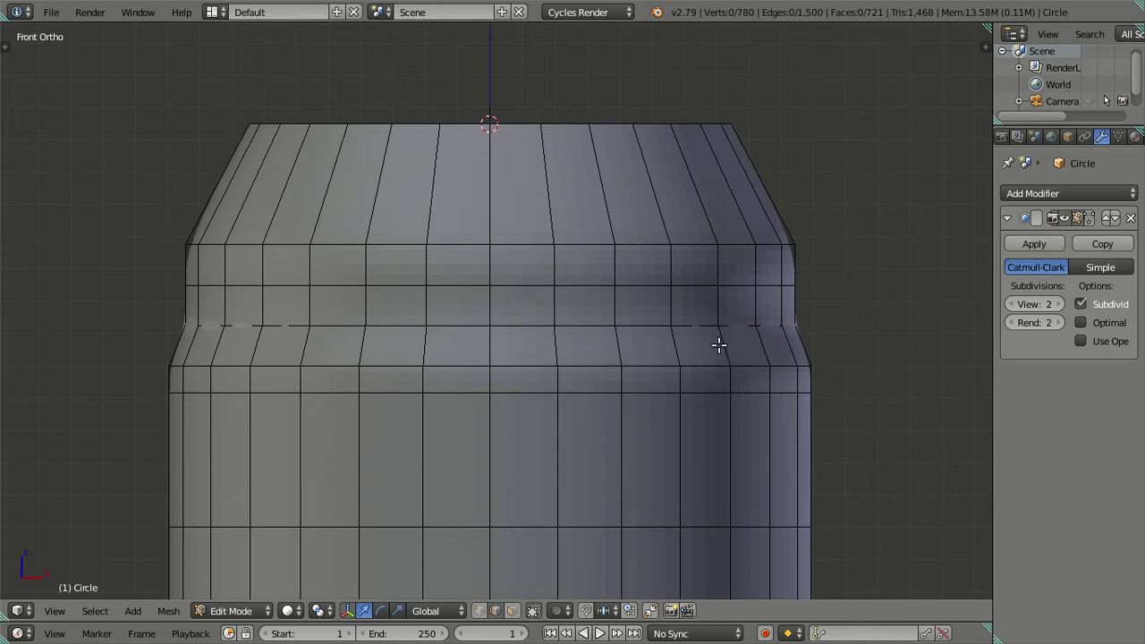
# Cut a centred edge loop between existing loops and save the bottle file
pyautogui.hotkey('ctrl', 'r')
pyautogui.click(673, 340)
pyautogui.rightClick(673, 340)
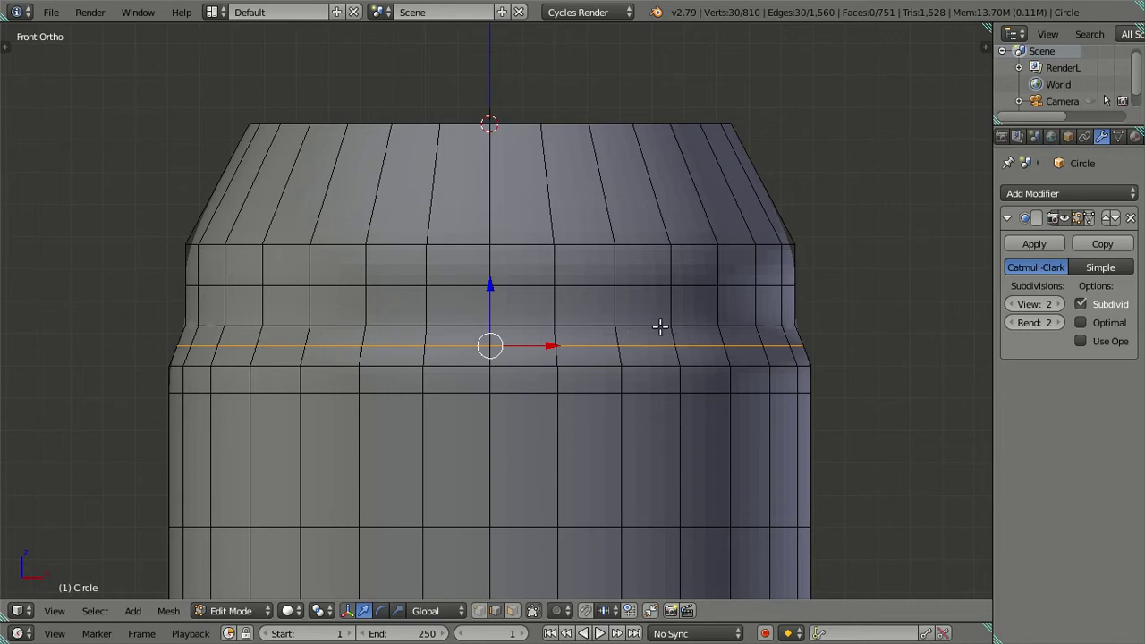
pyautogui.hotkey('ctrl', 's')
pyautogui.click(1100, 72)
# Snap the 3D cursor to the new loop, then dissolve that loop
pyautogui.hotkey('shift', 's')
pyautogui.click(580, 285)
pyautogui.press('x')
pyautogui.click(667, 337)
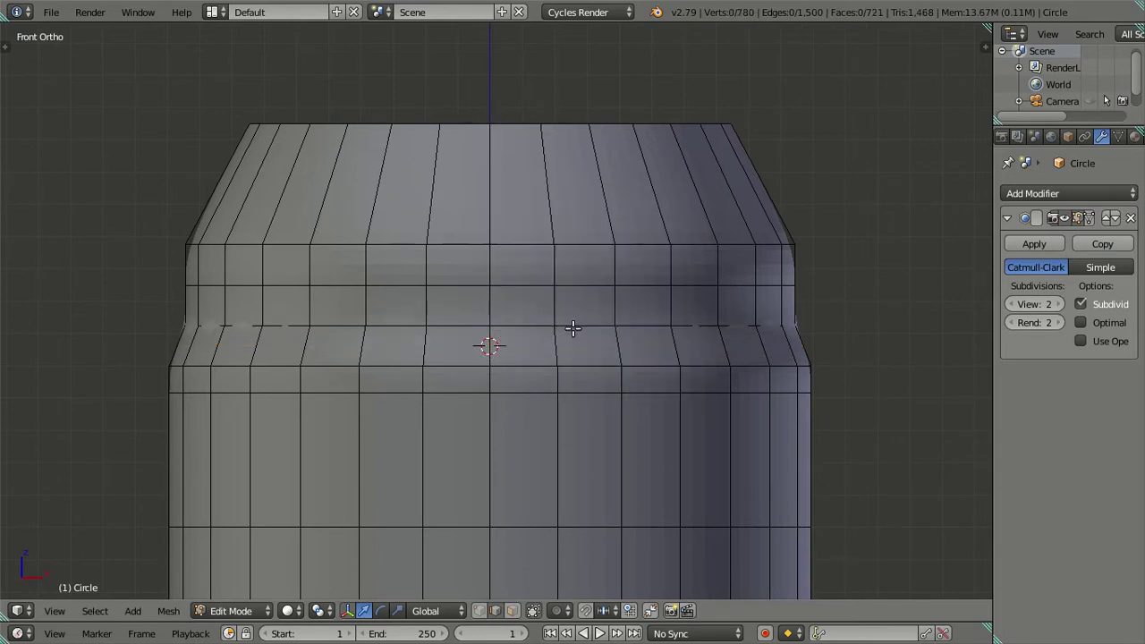
# Snap the neck-base edge loop down to the 3D cursor and check the smoothed shape
pyautogui.keyDown('alt'); pyautogui.rightClick(573, 327); pyautogui.keyUp('alt')
pyautogui.hotkey('shift', 's')
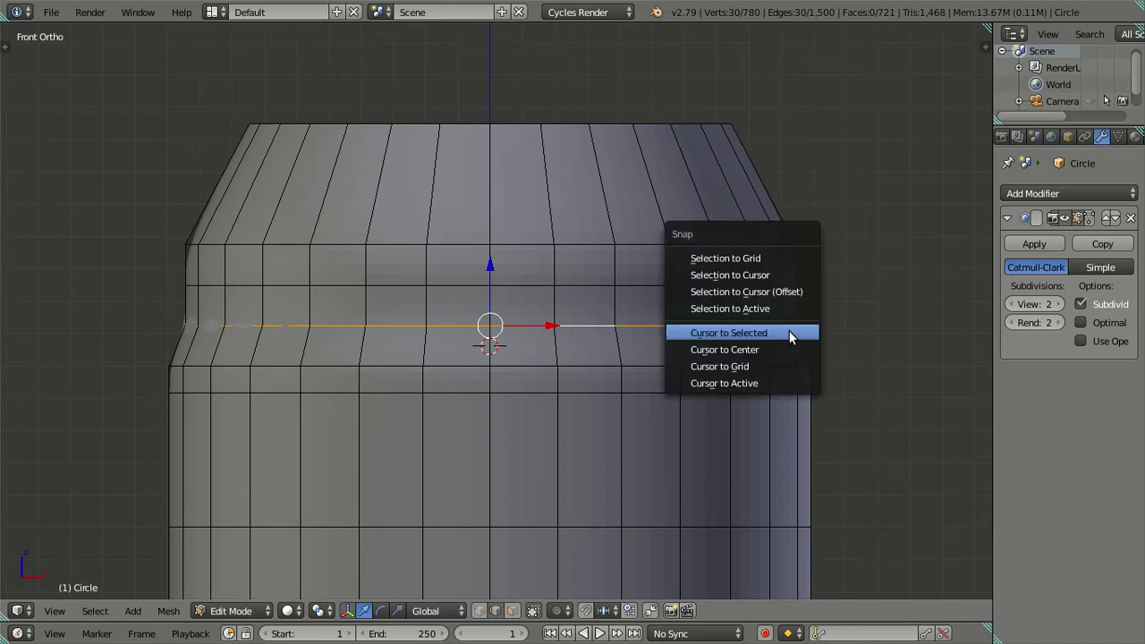
pyautogui.click(791, 292)
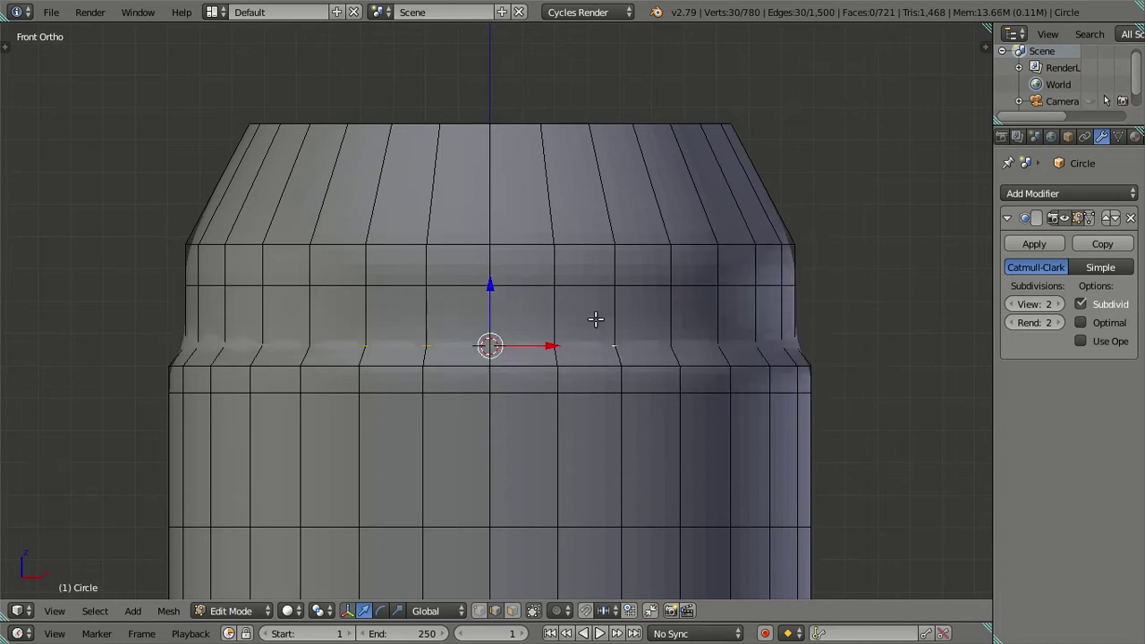
pyautogui.press('Tab')
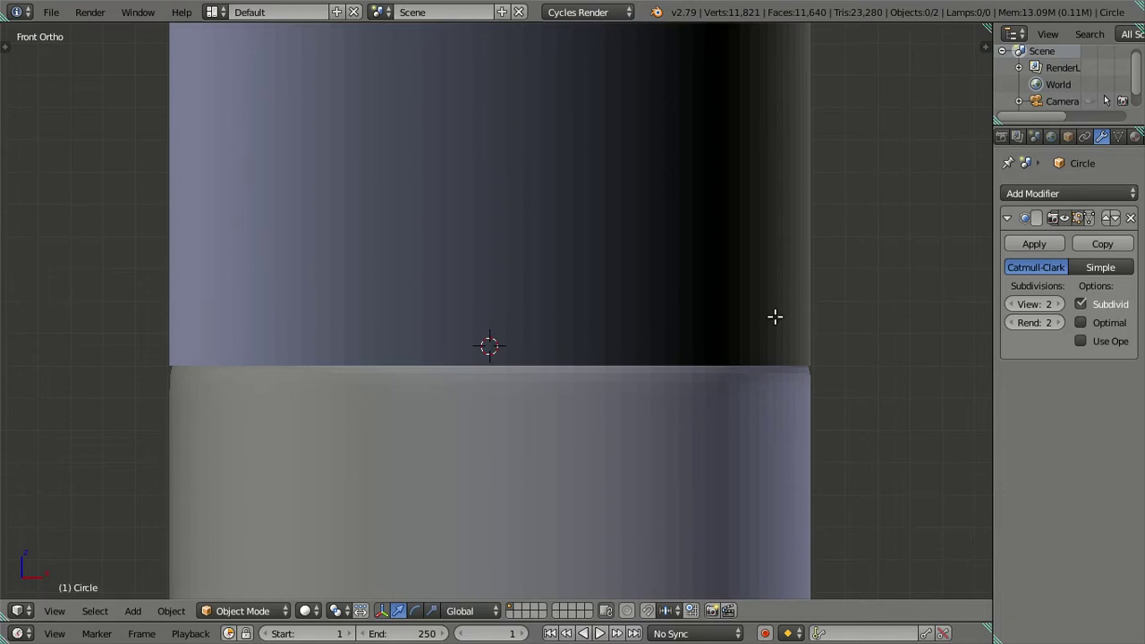
pyautogui.press('Tab')
# Cut two trial loops into the upper band, scale them, then remove them
pyautogui.hotkey('ctrl', 'r')
pyautogui.scroll(1, 800, 322)
pyautogui.click(804, 322)
pyautogui.rightClick(803, 322)
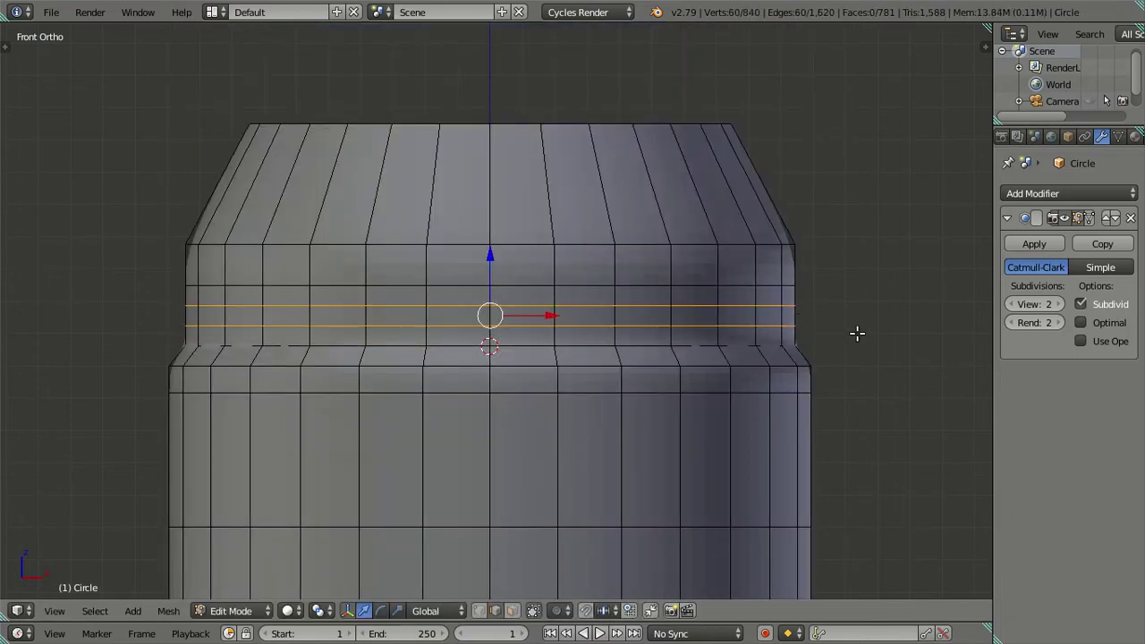
pyautogui.press('s')
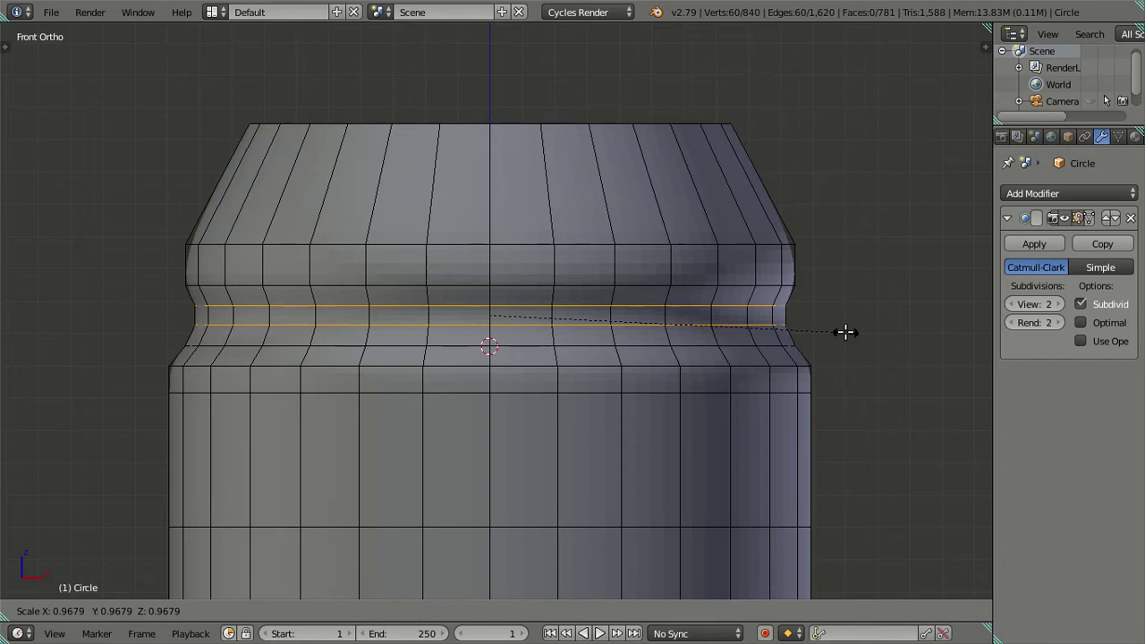
pyautogui.click(845, 332)
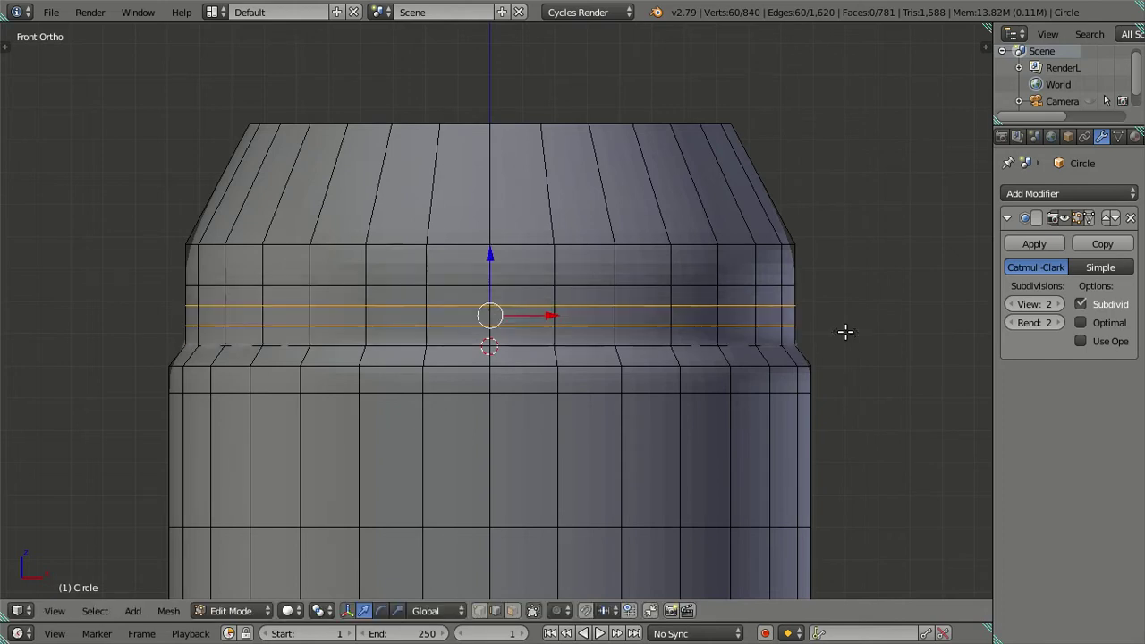
pyautogui.hotkey('alt', 'm')
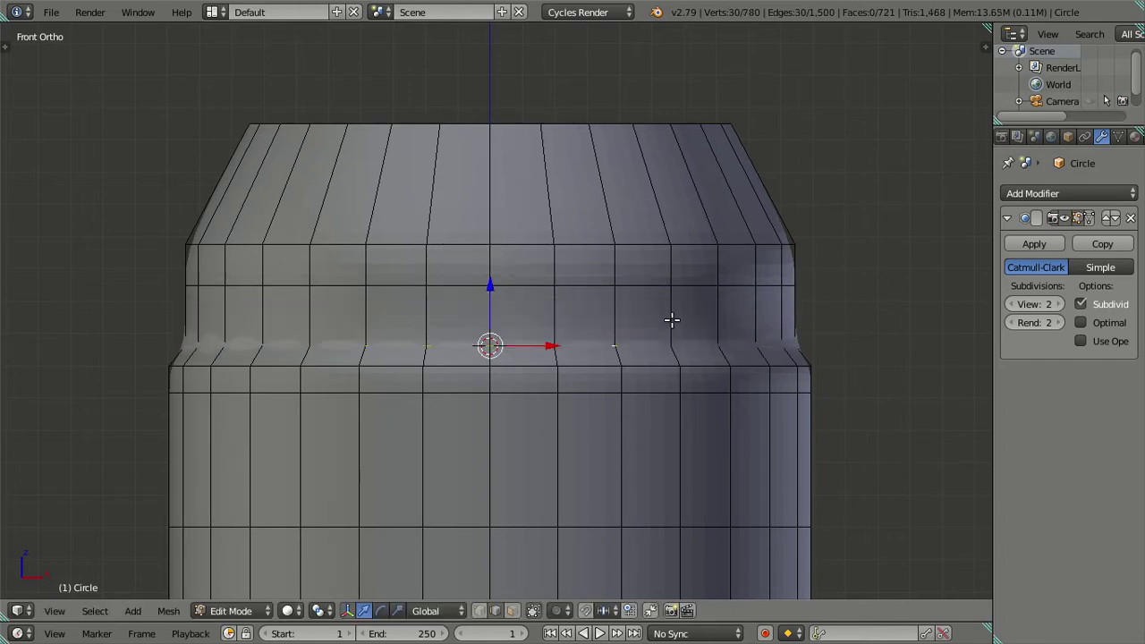
# Add more loop cuts in the upper band, sliding one up and dissolving an unwanted one
pyautogui.hotkey('ctrl', 'r')
pyautogui.click(671, 320)
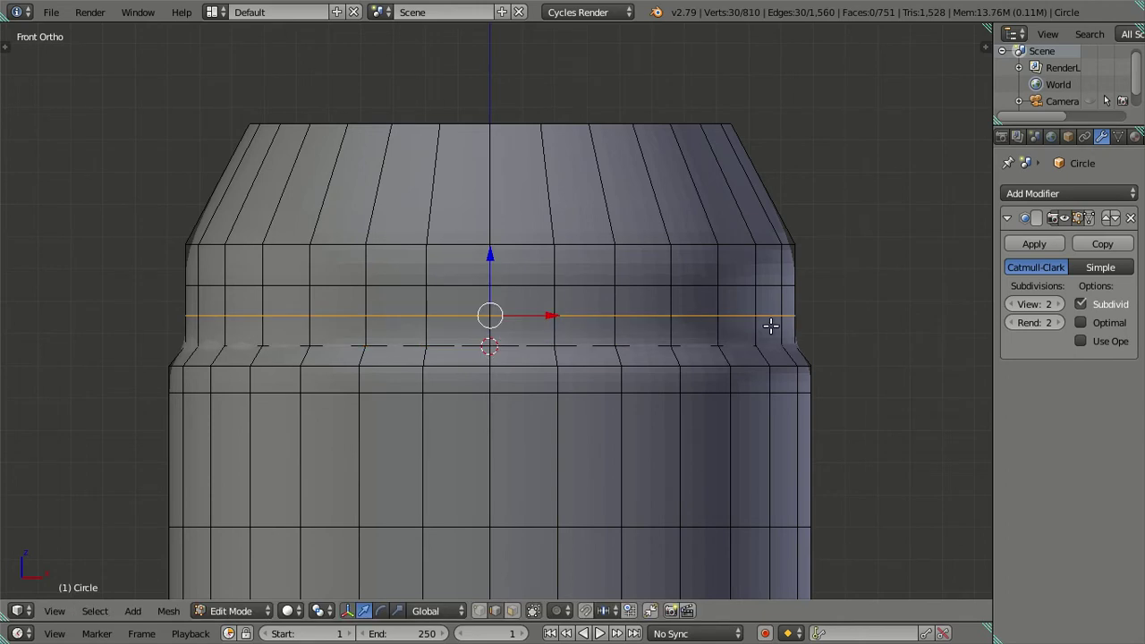
pyautogui.hotkey('ctrl', 'r')
pyautogui.click(742, 312)
pyautogui.click(633, 283)
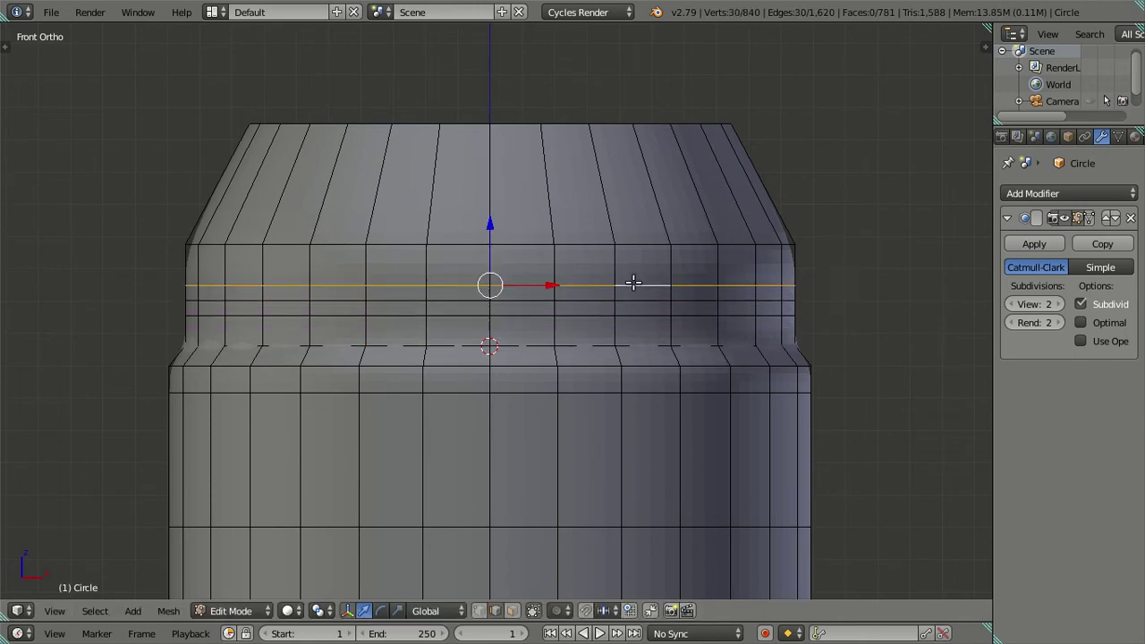
pyautogui.hotkey('ctrl', 'r')
pyautogui.click(741, 279)
pyautogui.press('x')
pyautogui.click(706, 294)
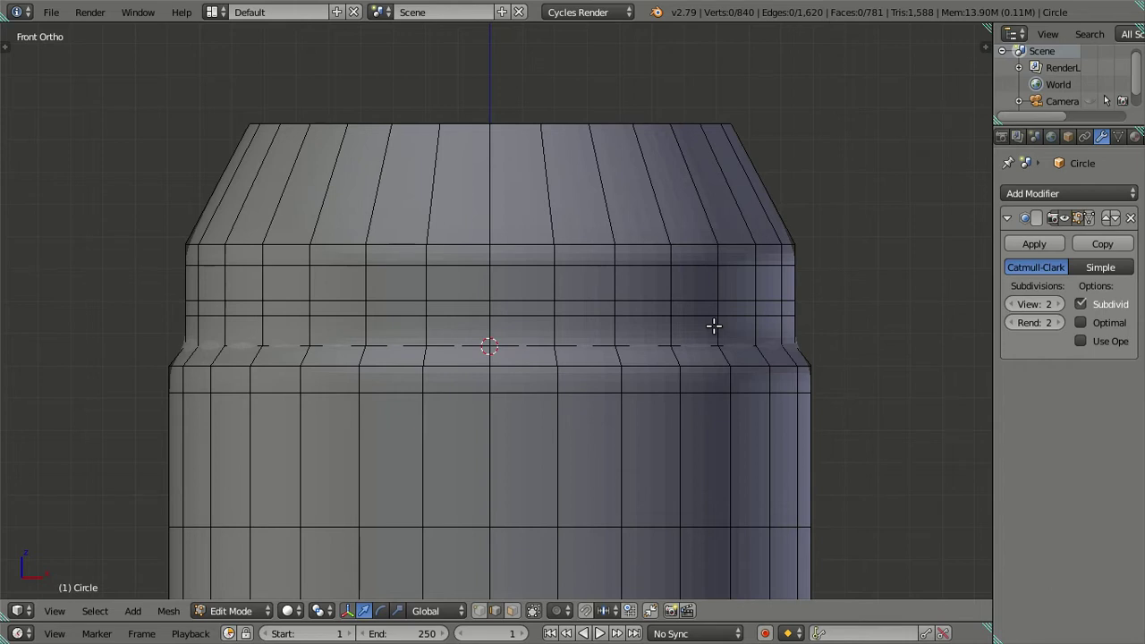
# Abandon a trial scale and cut another centred edge loop into the band
pyautogui.keyDown('alt'); pyautogui.click(689, 315); pyautogui.keyUp('alt')
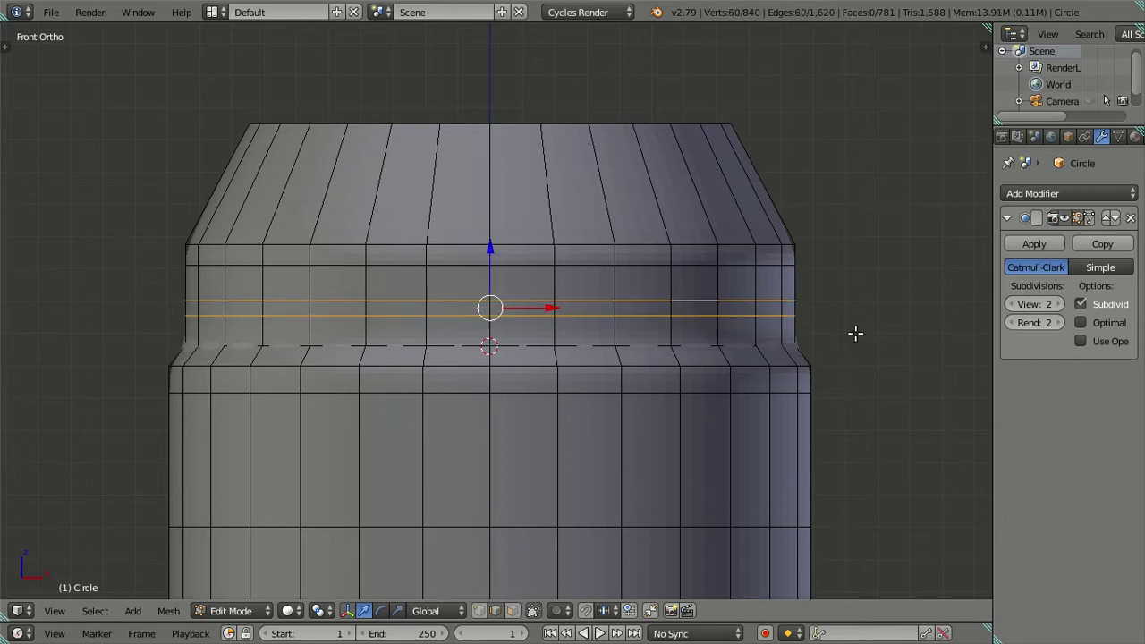
pyautogui.press('s')
pyautogui.press('Escape')
pyautogui.press('a')
pyautogui.hotkey('ctrl', 'r')
pyautogui.click(667, 329)
pyautogui.rightClick(667, 330)
pyautogui.press('a')
# Scale two adjacent band loops to 0.98, then pinch them along X by 0.99 twice
pyautogui.keyDown('alt'); pyautogui.click(682, 318); pyautogui.keyUp('alt')
pyautogui.keyDown('alt'); pyautogui.keyDown('shift'); pyautogui.click(686, 330); pyautogui.keyUp('shift'); pyautogui.keyUp('alt')
pyautogui.press('s')
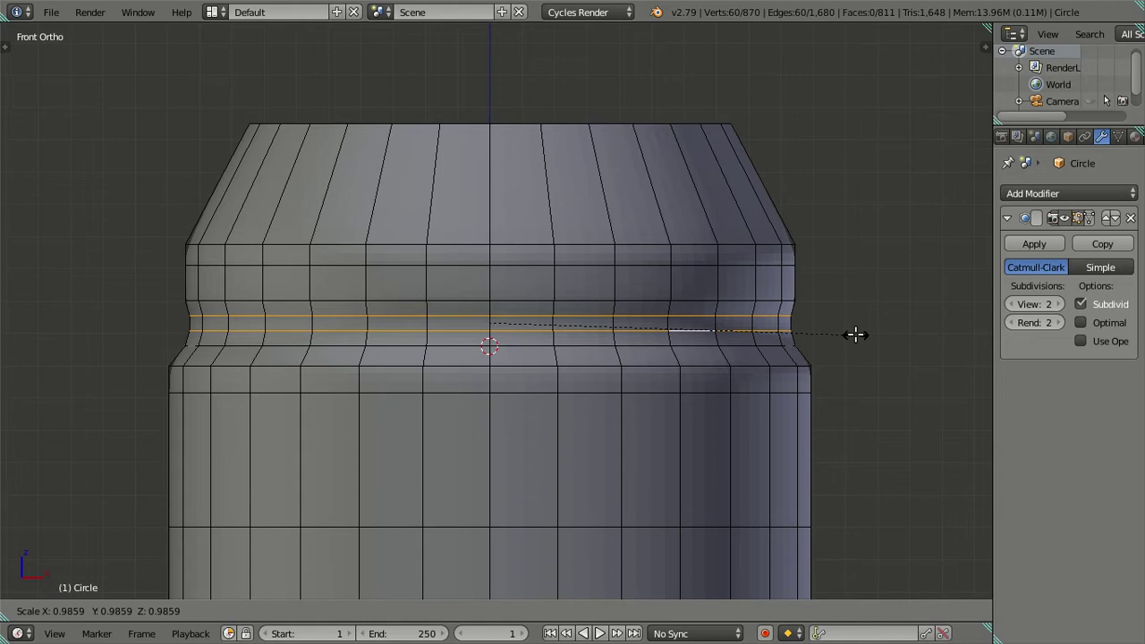
pyautogui.write('.98')
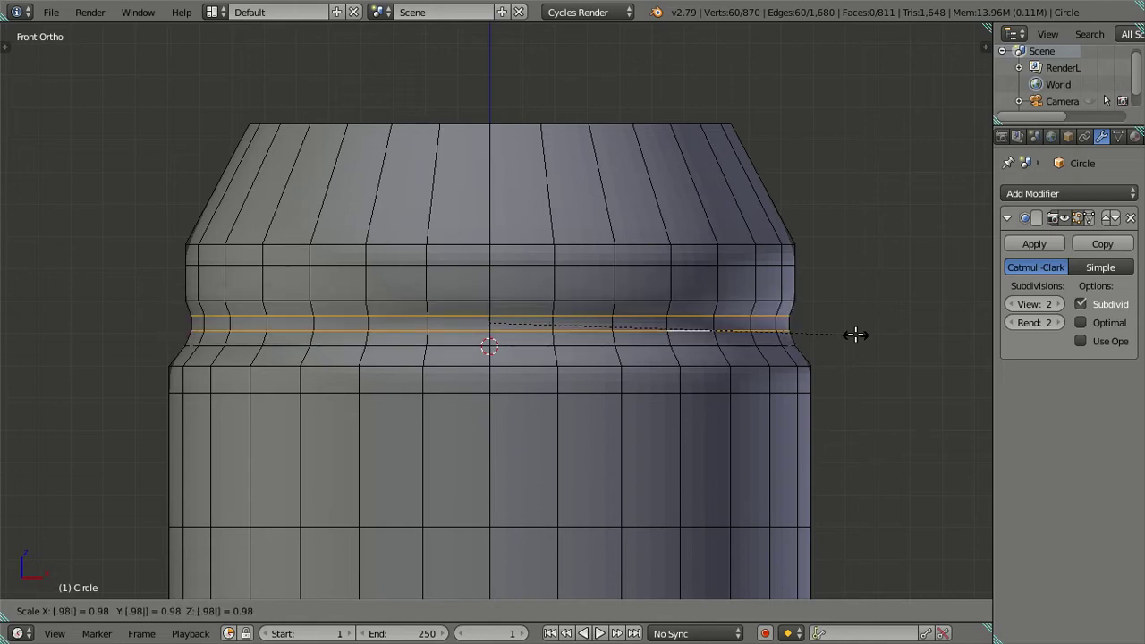
pyautogui.press('Return')
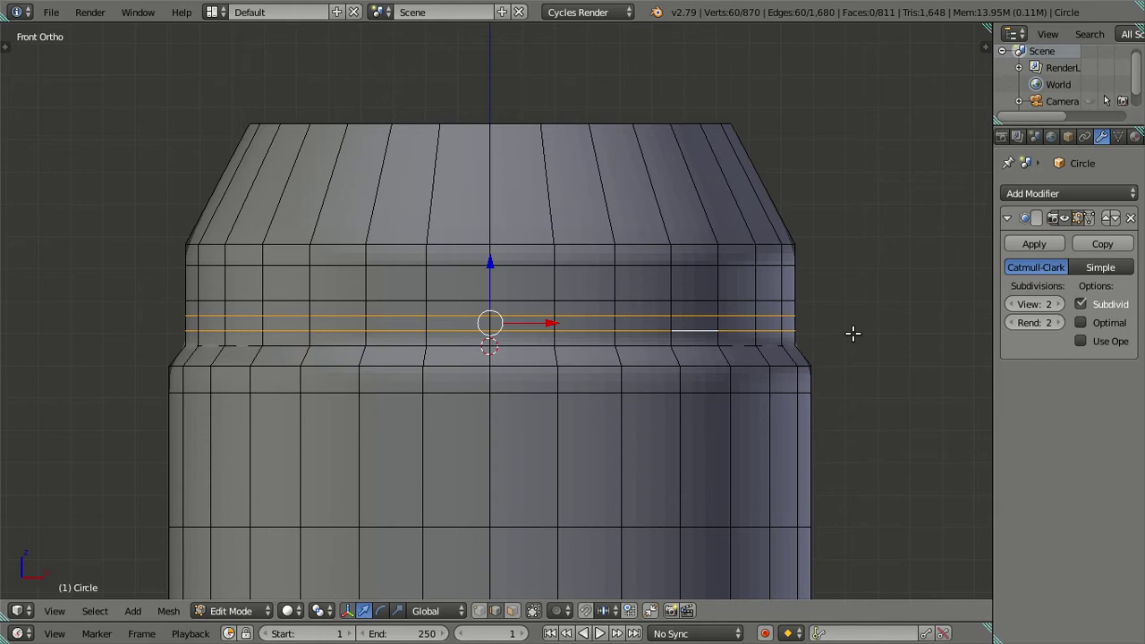
pyautogui.write('sx.99')
pyautogui.press('Return')
pyautogui.write('sx.99')
pyautogui.press('Return')
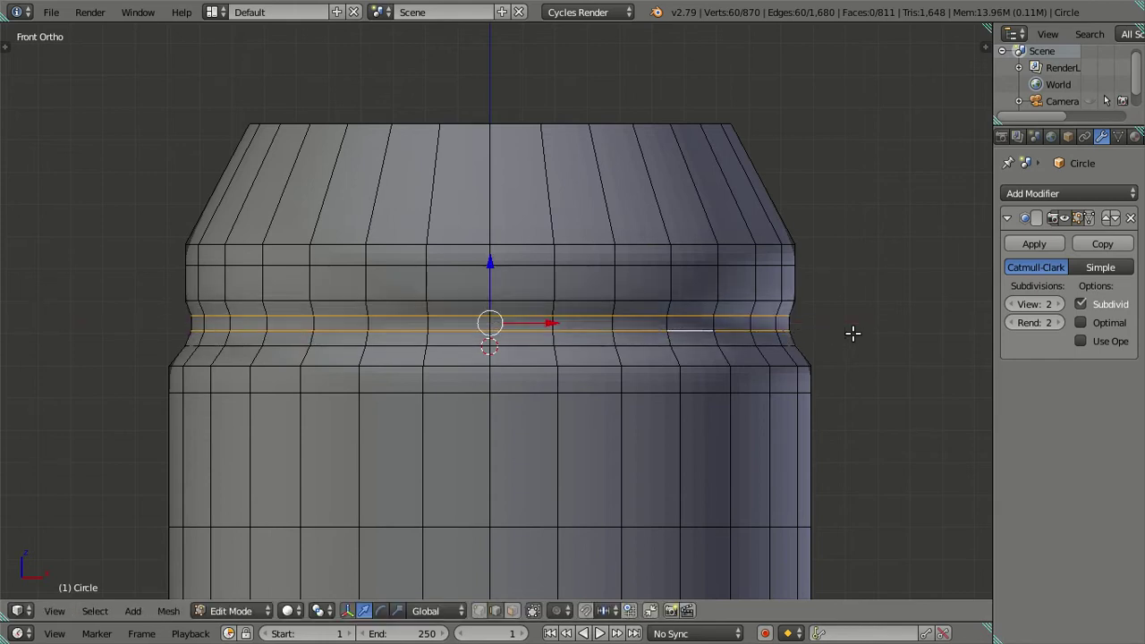
pyautogui.press('a')
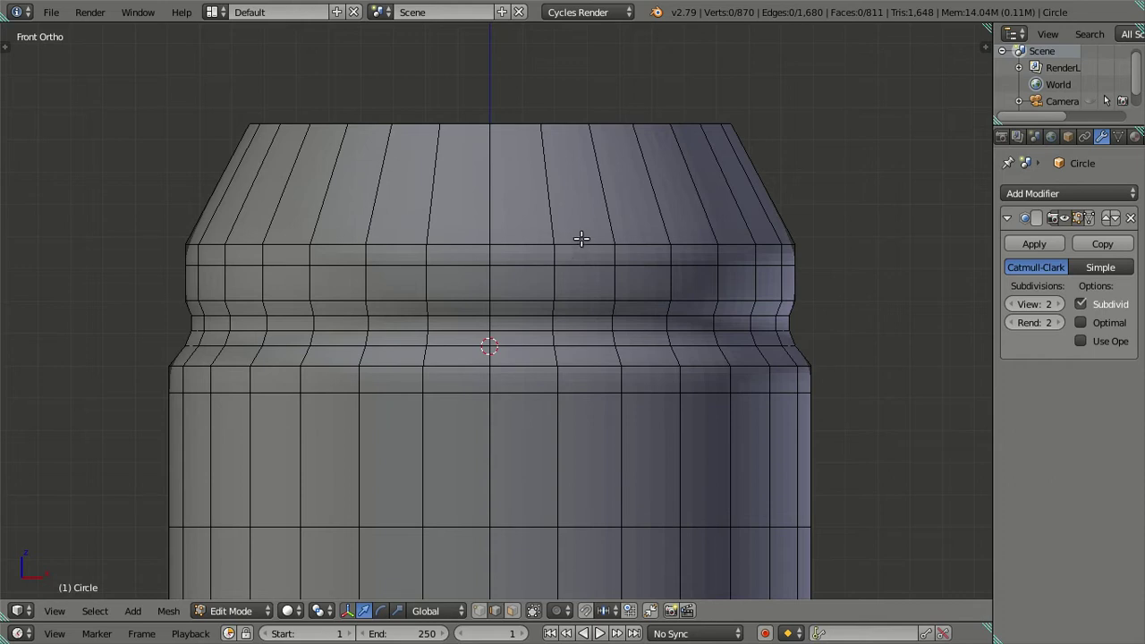
# Cut and move a trial edge loop across the bottle, then dissolve it
pyautogui.hotkey('ctrl', 'r')
pyautogui.click(608, 281)
pyautogui.press('g')
pyautogui.press('g')
pyautogui.click(596, 262)
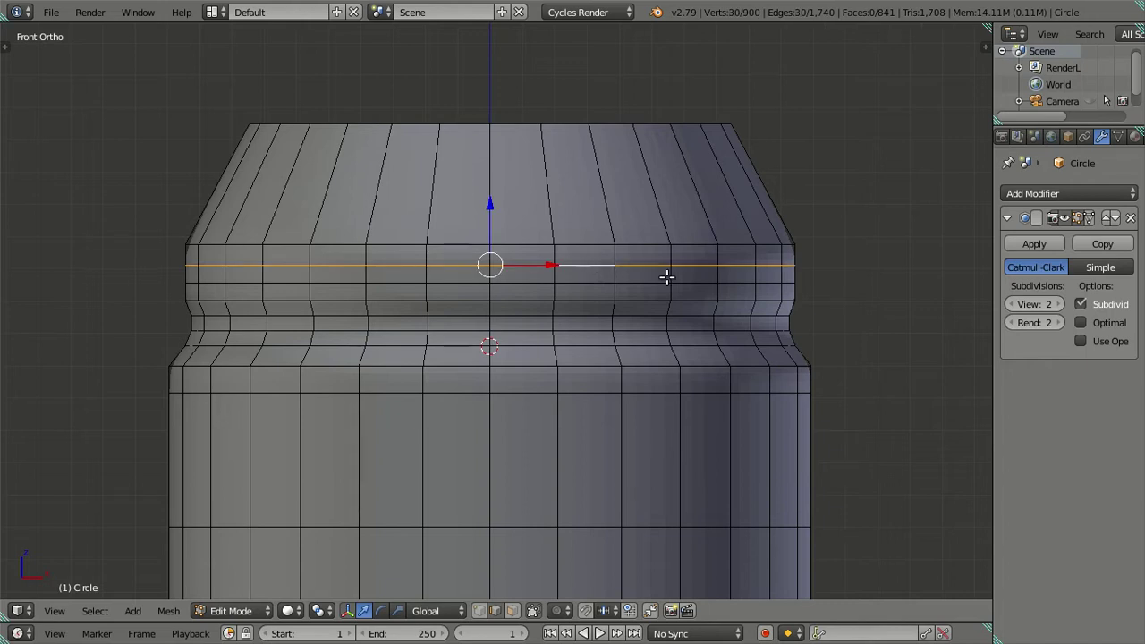
pyautogui.press('x')
pyautogui.click(668, 282)
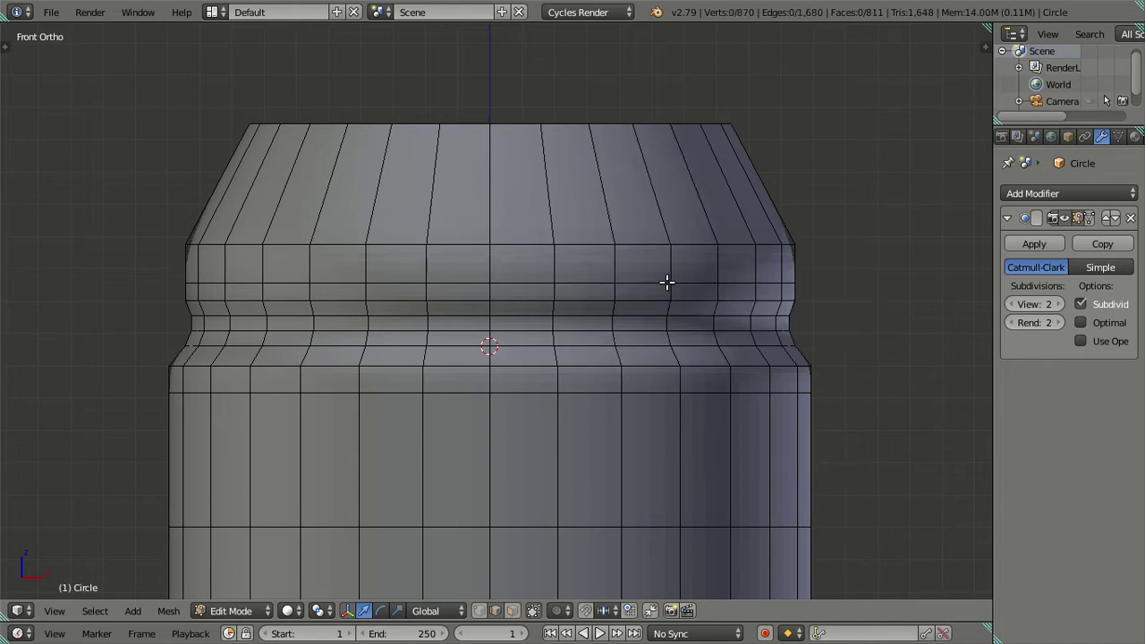
# Shrink the loop at the top of the band slightly
pyautogui.keyDown('alt'); pyautogui.rightClick(583, 245); pyautogui.keyUp('alt')
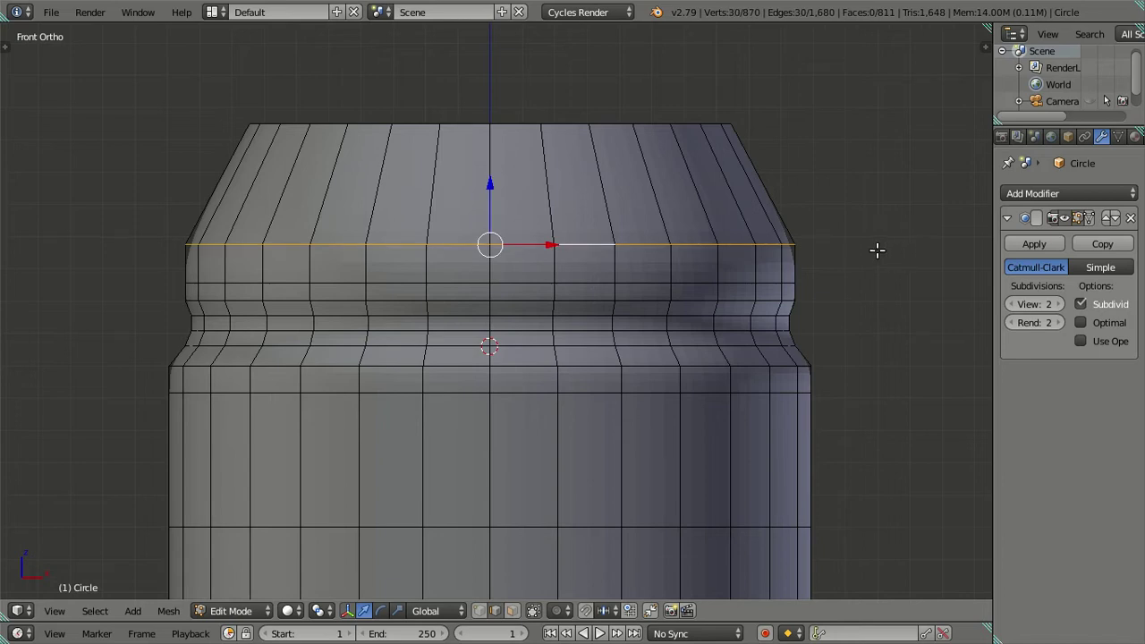
pyautogui.press('s')
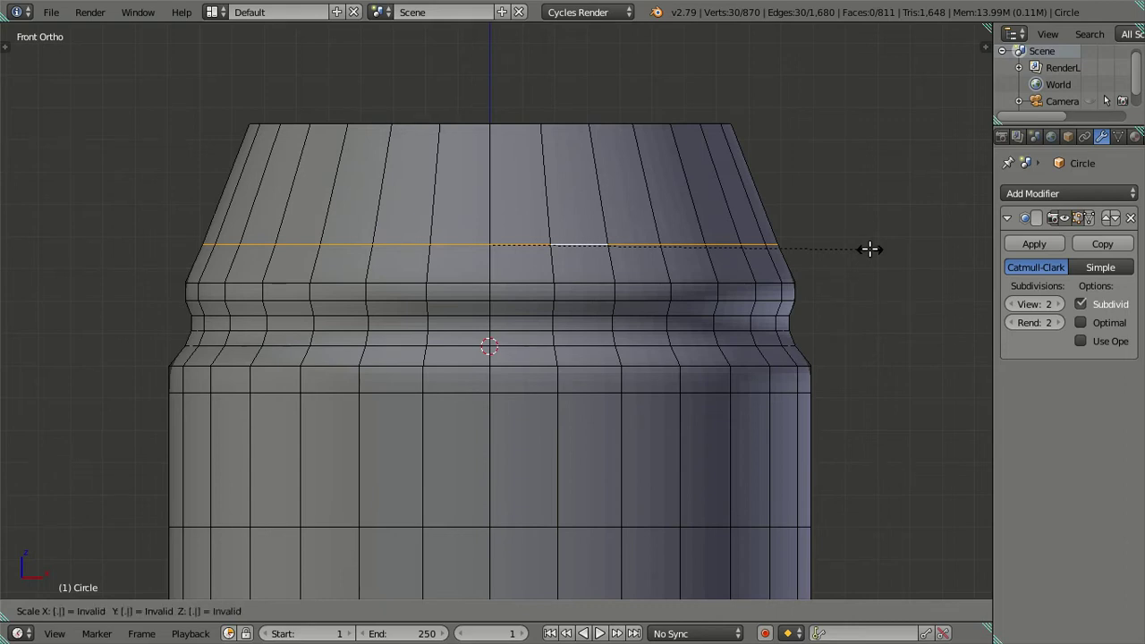
pyautogui.click(869, 249)
pyautogui.press('a')
# Try scaling the top rim loop to 0.5, then undo and cancel it
pyautogui.keyDown('alt'); pyautogui.rightClick(614, 114); pyautogui.keyUp('alt')
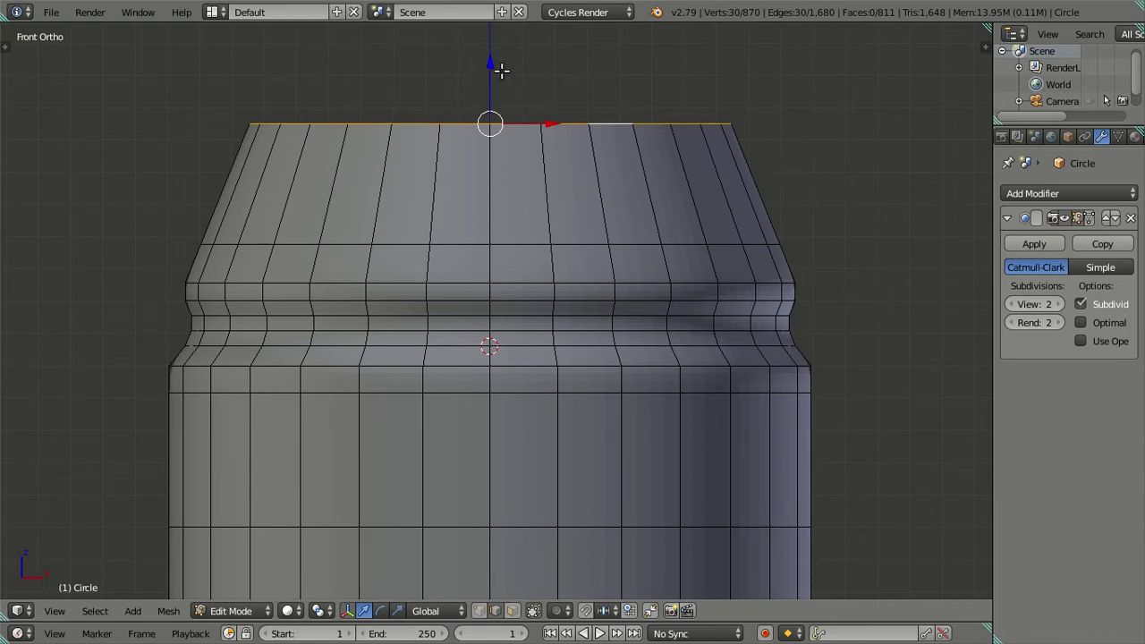
pyautogui.write('s.')
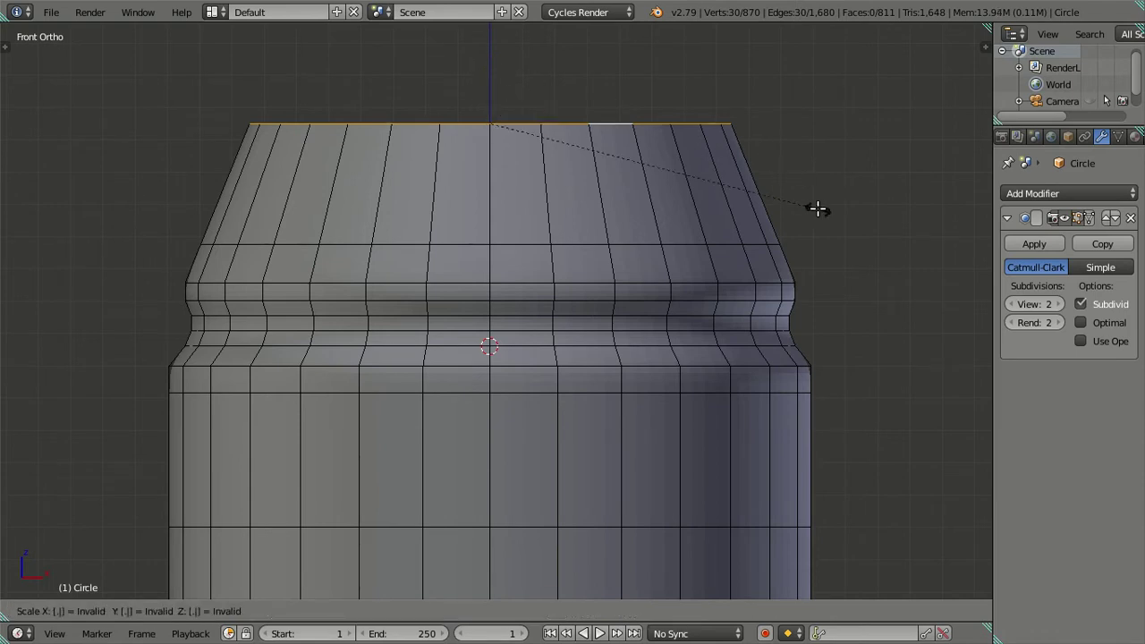
pyautogui.write('5')
pyautogui.press('Return')
pyautogui.hotkey('ctrl', 'z')
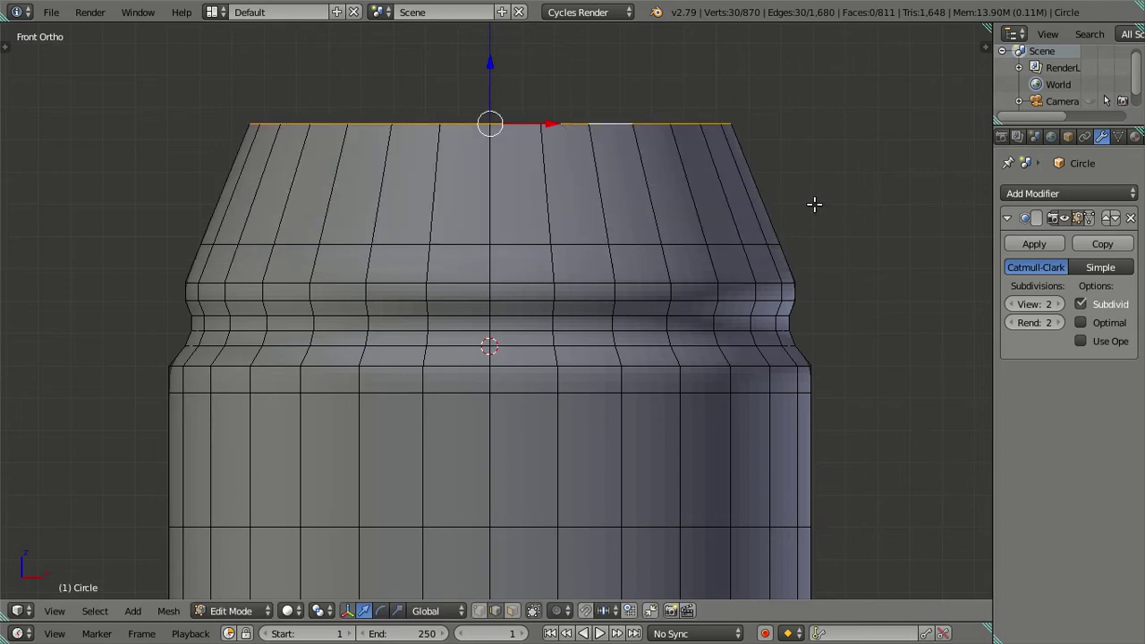
pyautogui.press('s')
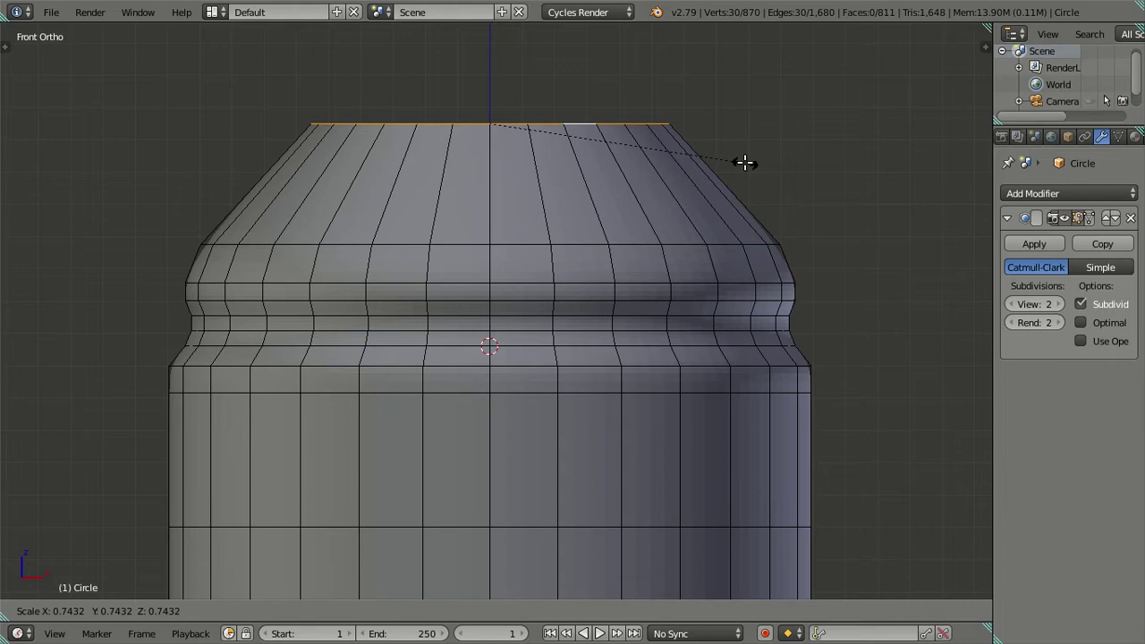
pyautogui.rightClick(745, 163)
# Cut a centred edge loop through the top band
pyautogui.hotkey('ctrl', 'r')
pyautogui.click(757, 194)
pyautogui.rightClick(756, 194)
pyautogui.hotkey('ctrl', 'space')
# Scale the top edge loop to half width (0.5)
pyautogui.keyDown('alt'); pyautogui.rightClick(565, 125); pyautogui.keyUp('alt')
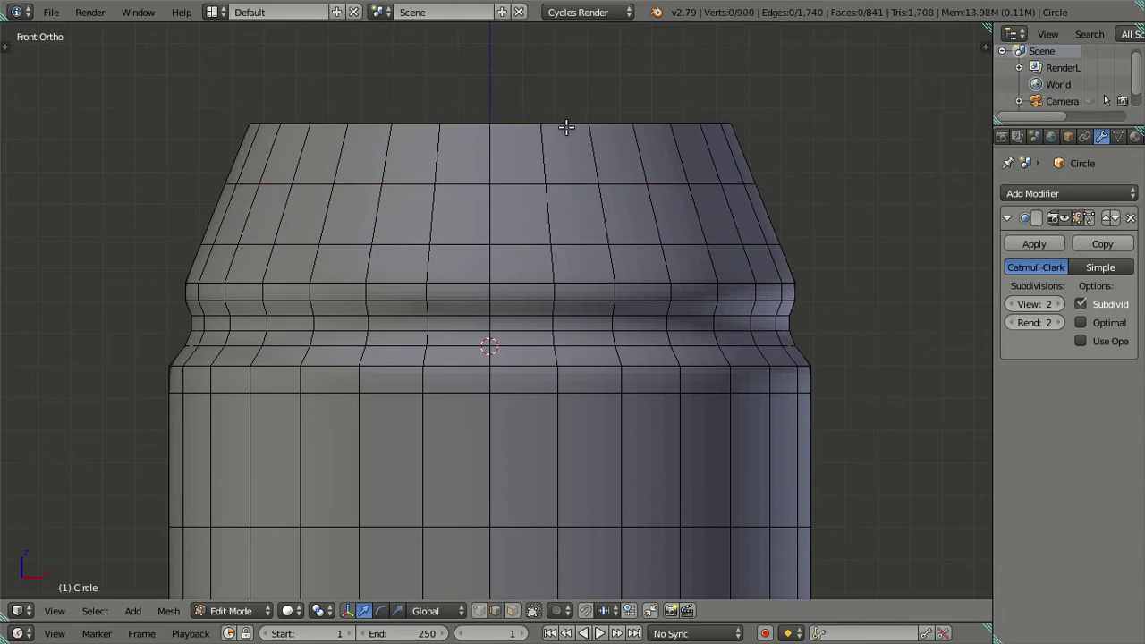
pyautogui.press('s')
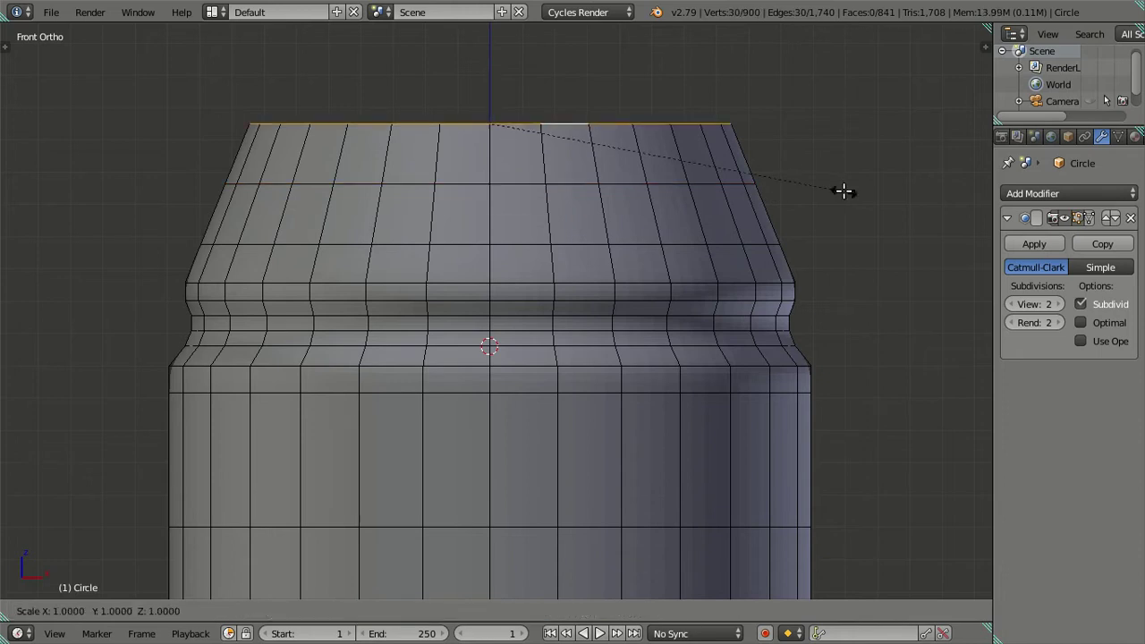
pyautogui.rightClick(843, 190)
pyautogui.write('s-')
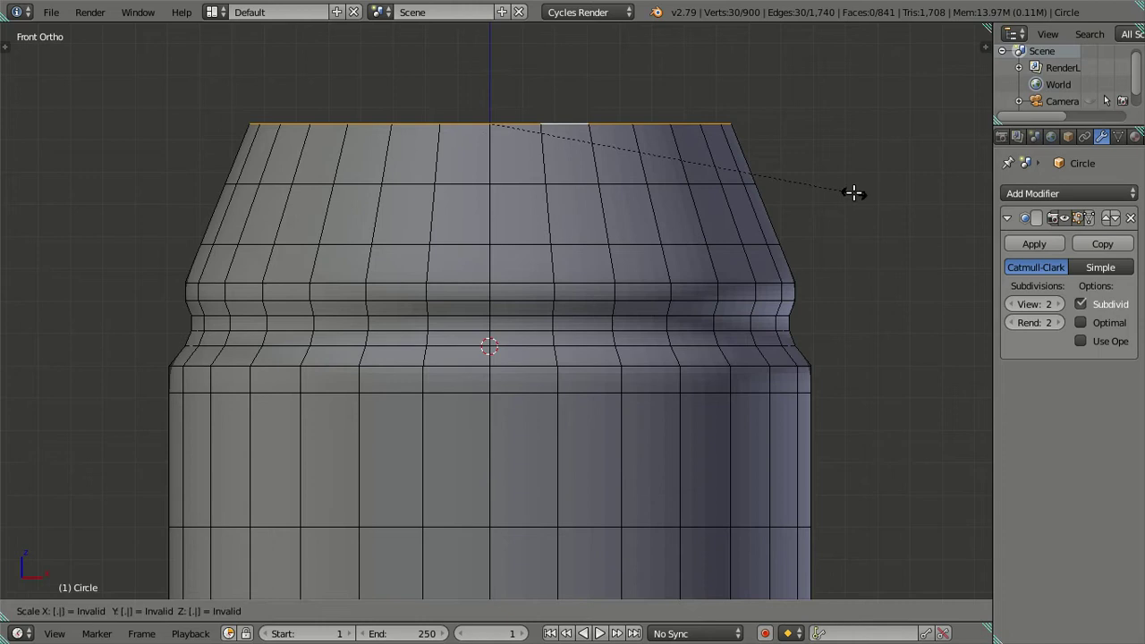
pyautogui.press('BackSpace')
pyautogui.write('.5')
pyautogui.press('Return')
# Scale the edge loop below the top to 0.8
pyautogui.keyDown('alt'); pyautogui.rightClick(667, 186); pyautogui.keyUp('alt')
pyautogui.press('s')
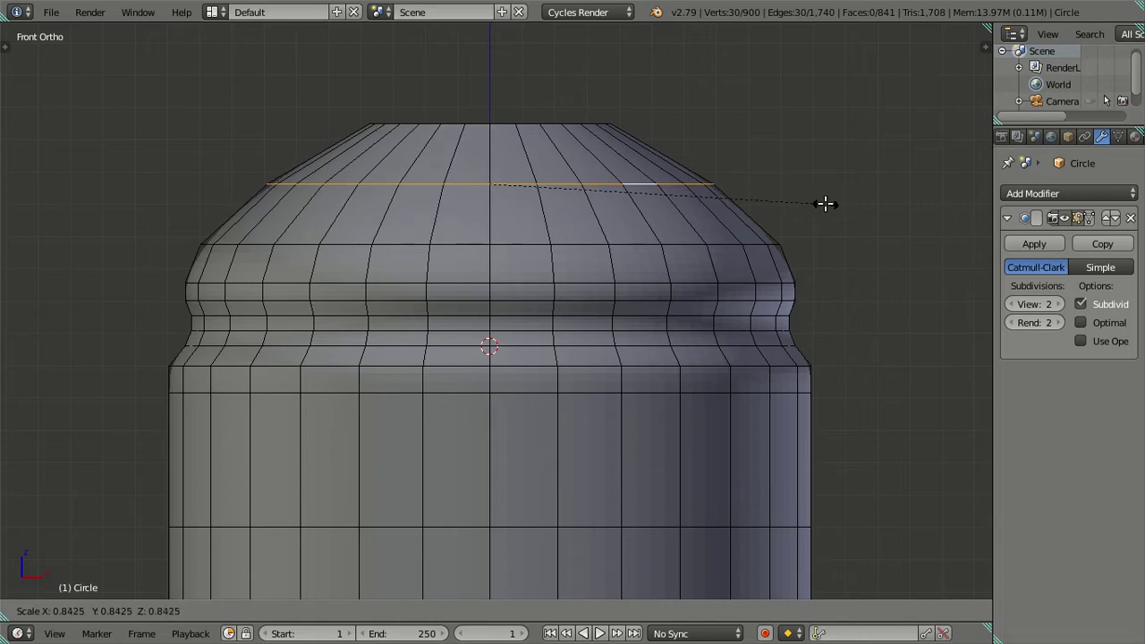
pyautogui.write('0.8')
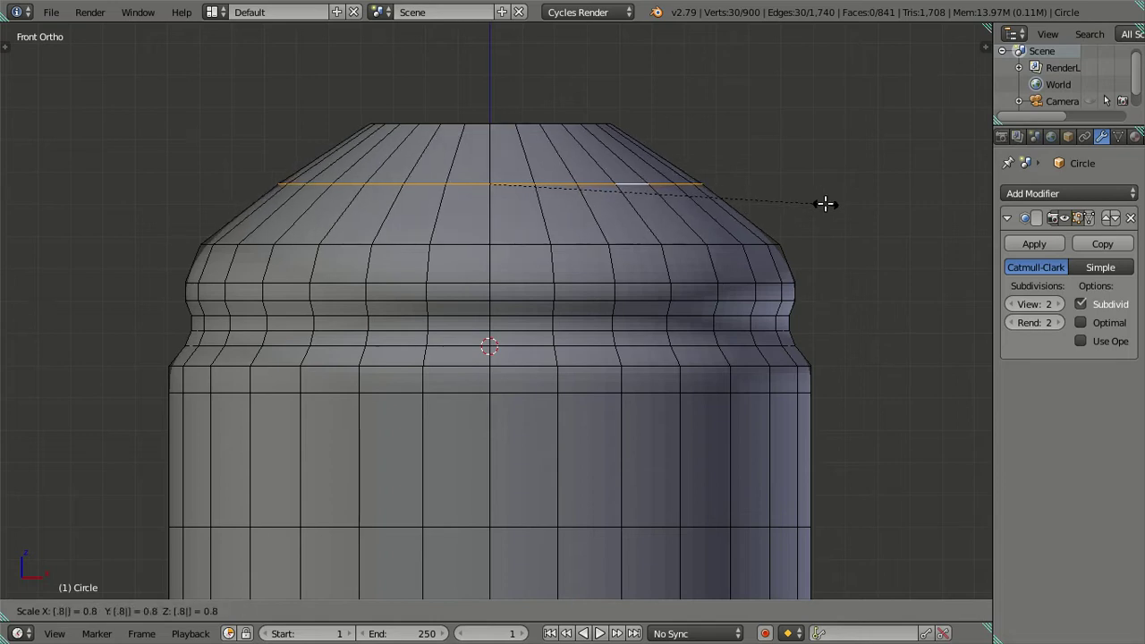
pyautogui.press('Return')
pyautogui.press('a')
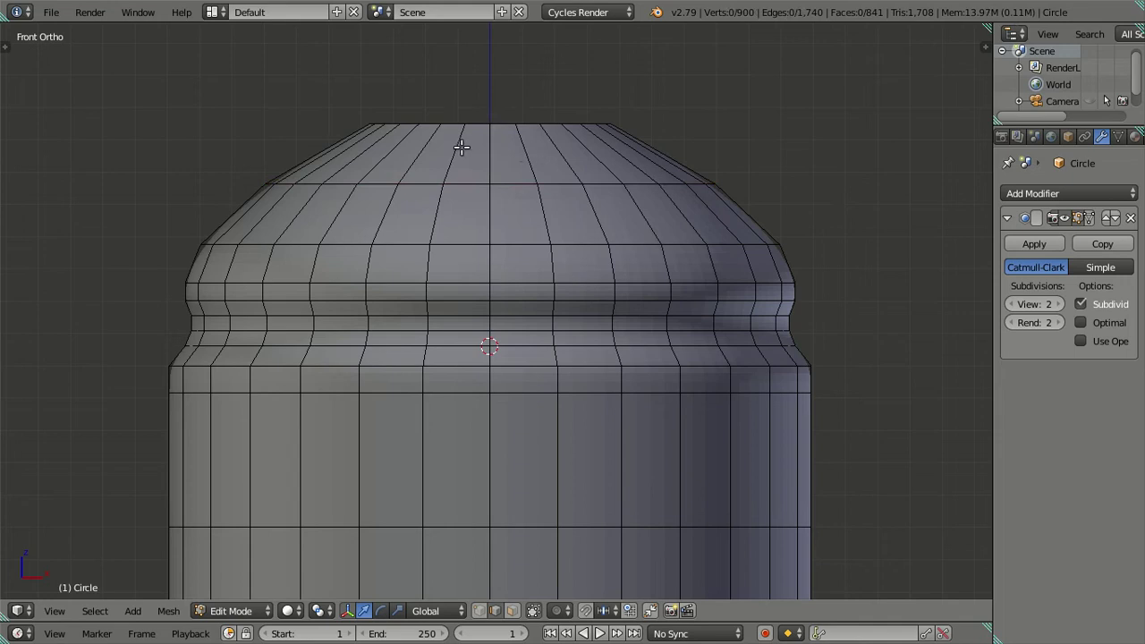
pyautogui.press('Tab')
pyautogui.press('Tab')
pyautogui.scroll(-3, 525, 154)
pyautogui.scroll(-2, 525, 155)
pyautogui.moveTo(525, 155)
pyautogui.mouseDown(button='middle')
pyautogui.moveTo(553, 403)
pyautogui.moveTo(429, 192)
pyautogui.mouseUp(button='middle')
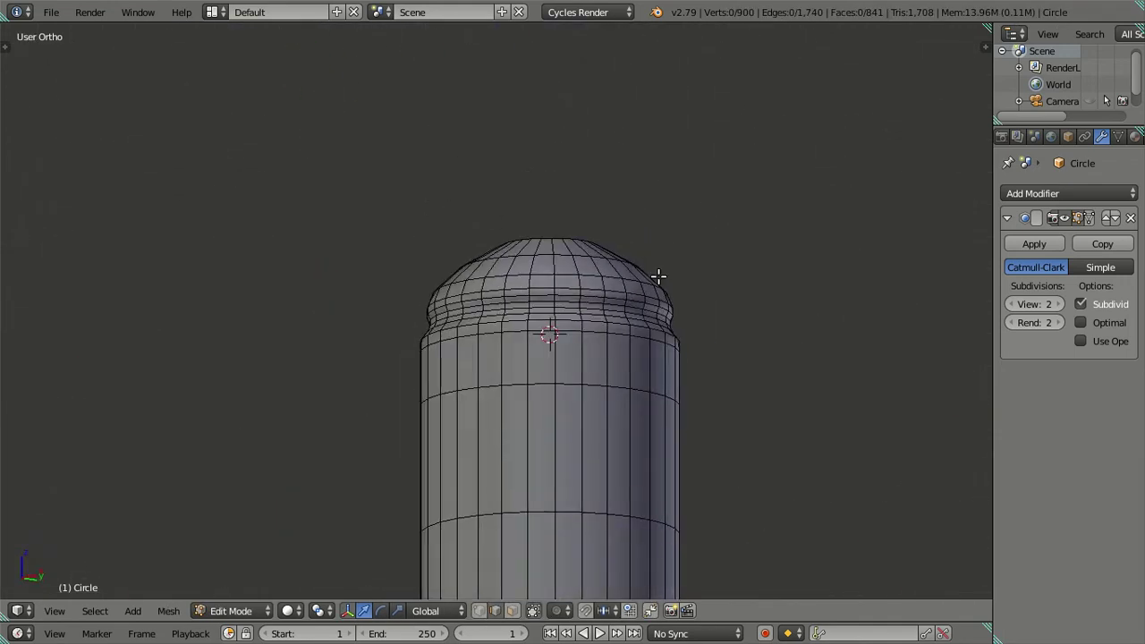
pyautogui.moveTo(659, 276); pyautogui.dragTo(498, 324, button='middle')
pyautogui.scroll(2, 482, 363)
pyautogui.moveTo(482, 363)
pyautogui.mouseDown(button='middle')
pyautogui.moveTo(685, 265)
pyautogui.moveTo(726, 314)
pyautogui.moveTo(721, 254)
pyautogui.moveTo(760, 296)
pyautogui.moveTo(608, 319)
pyautogui.mouseUp(button='middle')
pyautogui.scroll(2, 641, 312)
pyautogui.press('Tab')
pyautogui.scroll(3, 632, 322)
pyautogui.press('z')
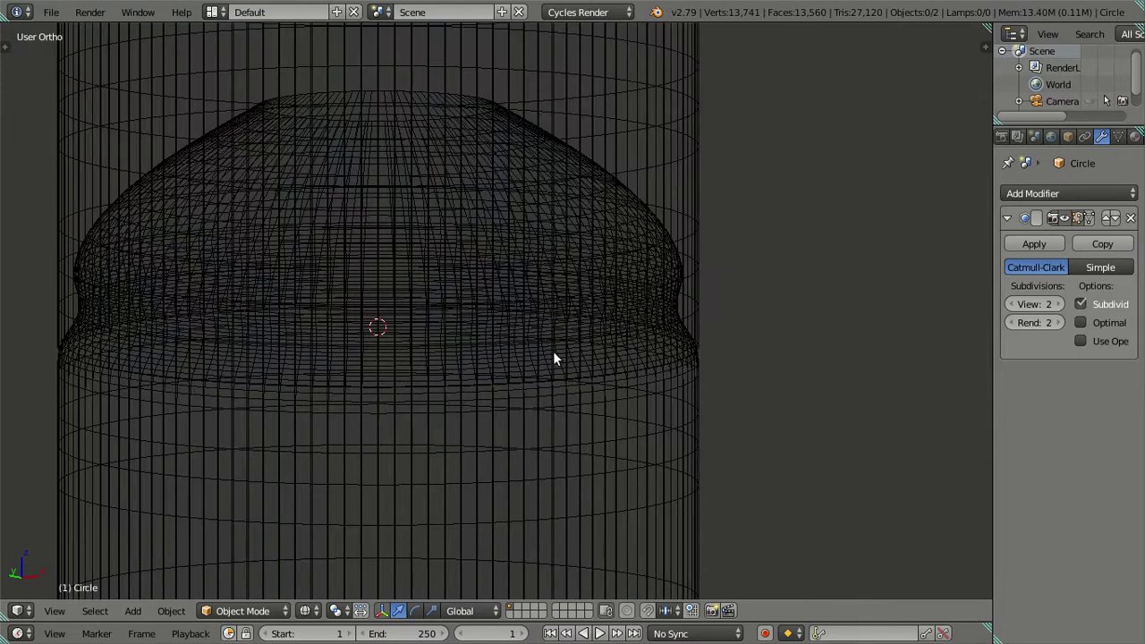
pyautogui.moveTo(553, 351); pyautogui.dragTo(552, 320, button='middle')
pyautogui.press('z')
pyautogui.press('KP_1')
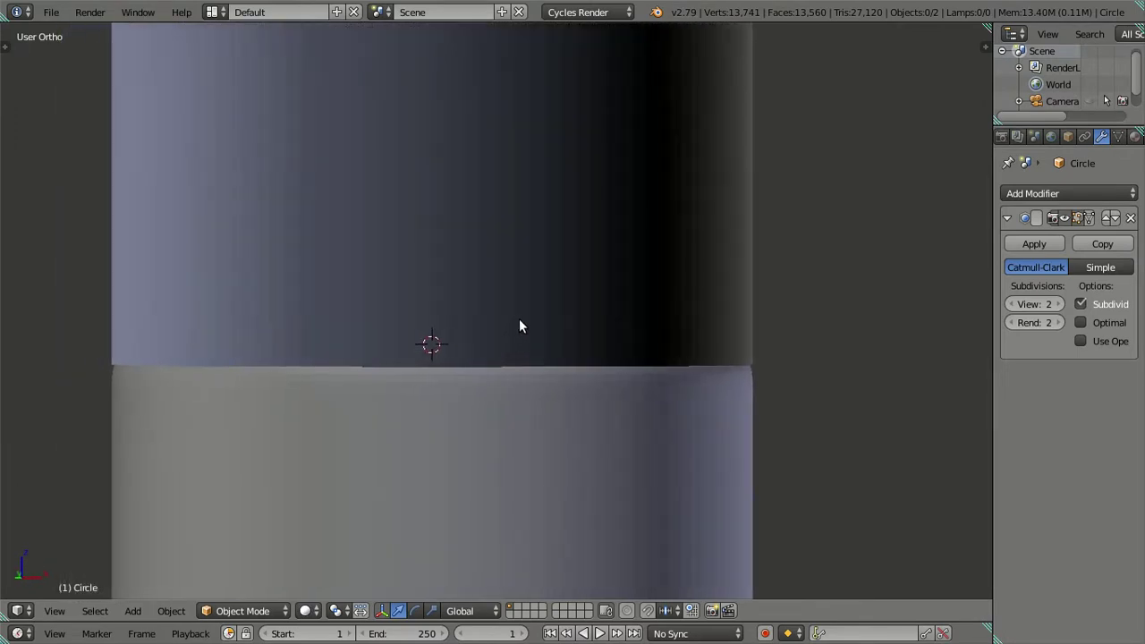
pyautogui.press('z')
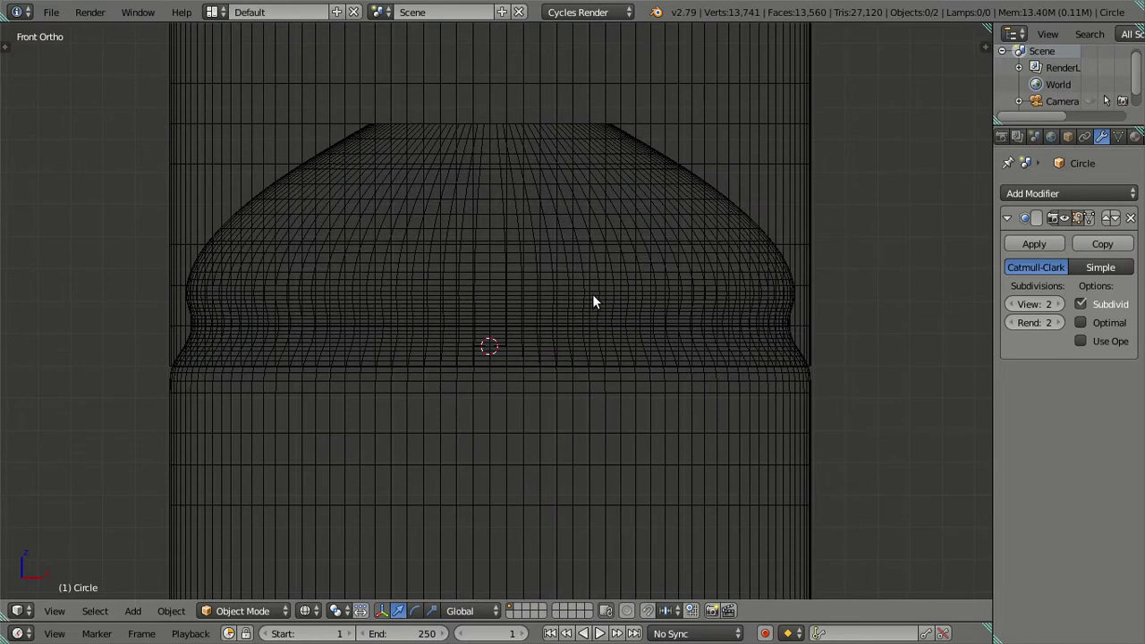
pyautogui.press('z')
pyautogui.press('Tab')
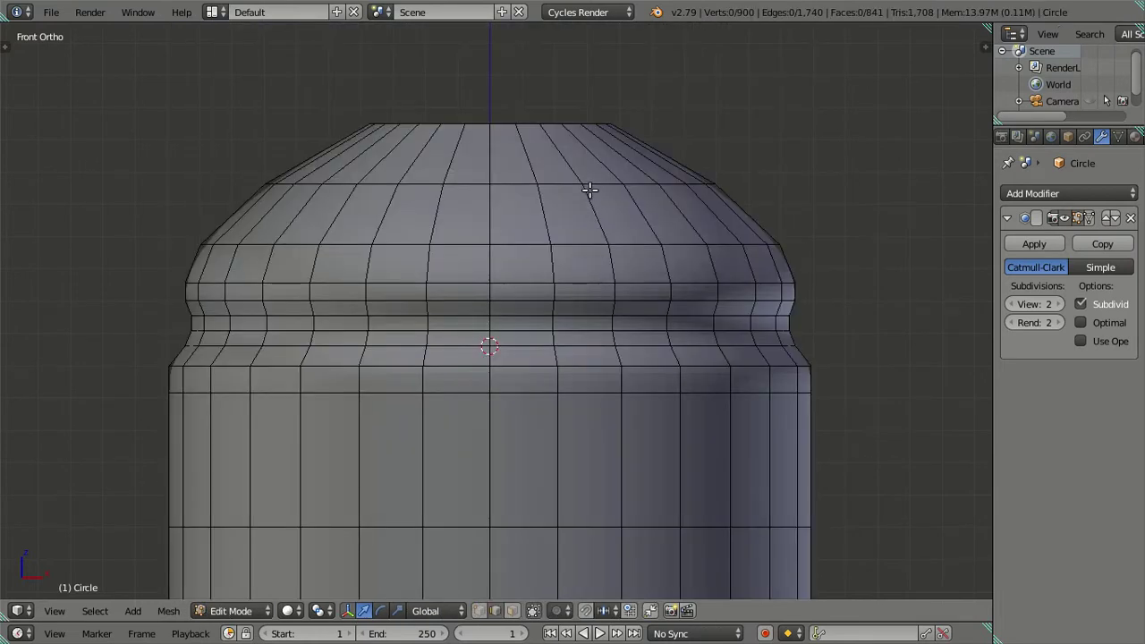
# Delete the topmost band of faces between the top loop and a new loop just below
pyautogui.scroll(1, 582, 173)
pyautogui.keyDown('alt'); pyautogui.rightClick(536, 87); pyautogui.keyUp('alt')
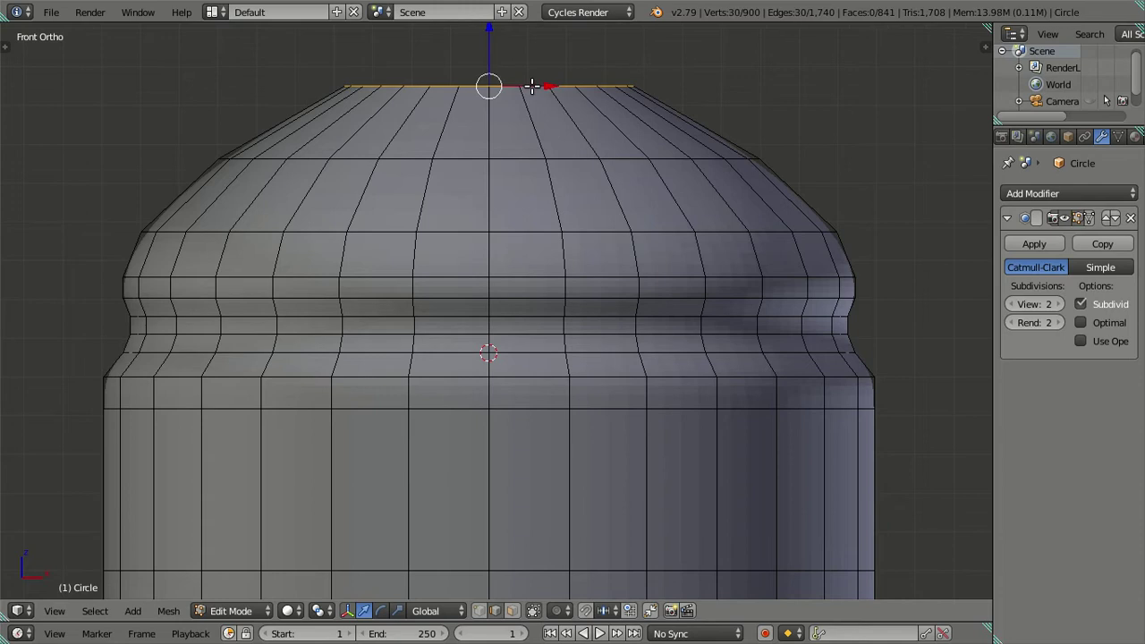
pyautogui.hotkey('ctrl', 'r')
pyautogui.click(639, 126)
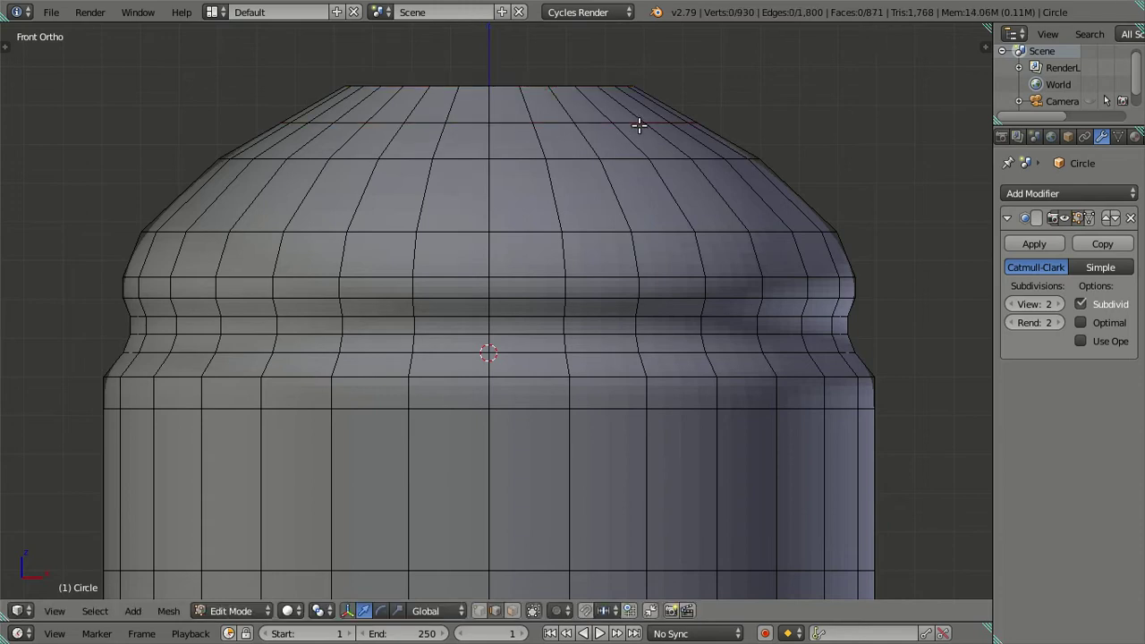
pyautogui.rightClick(567, 86)
pyautogui.keyDown('alt'); pyautogui.keyDown('shift'); pyautogui.rightClick(567, 86); pyautogui.keyUp('shift'); pyautogui.keyUp('alt')
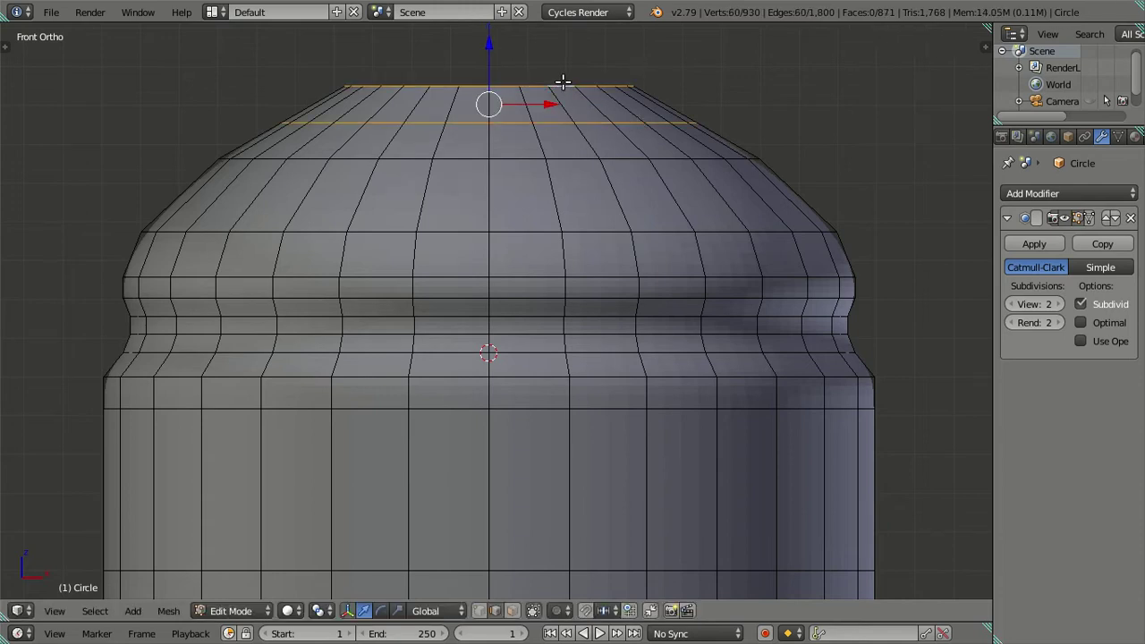
pyautogui.keyDown('ctrl'); pyautogui.keyDown('alt'); pyautogui.keyDown('shift'); pyautogui.rightClick(566, 101); pyautogui.keyUp('shift'); pyautogui.keyUp('alt'); pyautogui.keyUp('ctrl')
pyautogui.press('x')
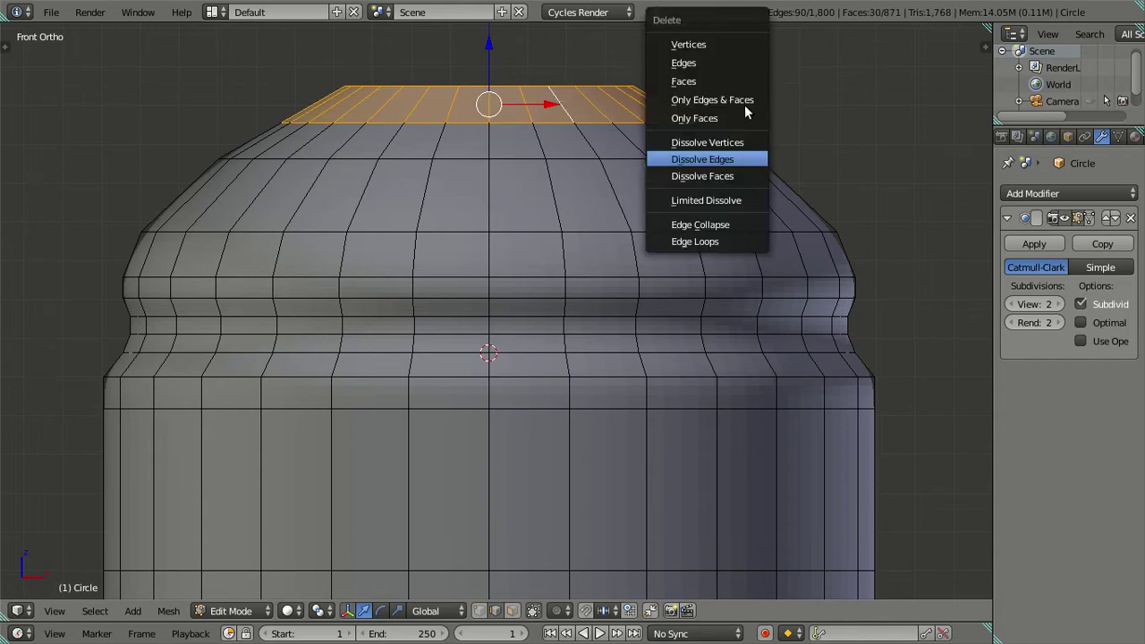
pyautogui.click(711, 85)
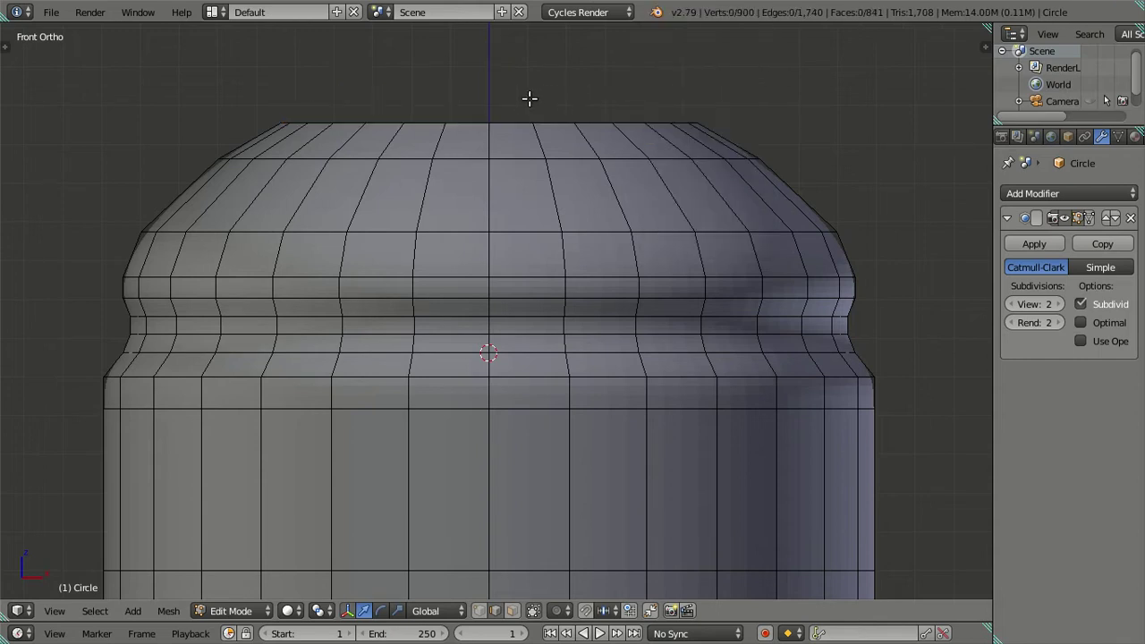
# Cut two new edge loops across the shoulder
pyautogui.hotkey('ctrl', 'r')
pyautogui.scroll(1, 760, 183)
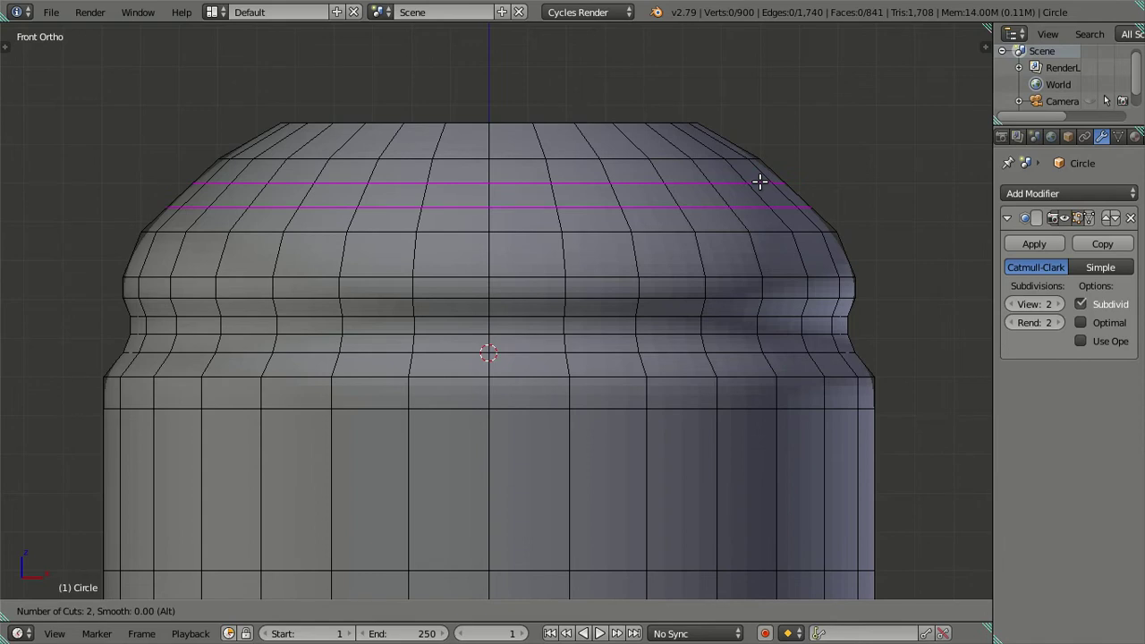
pyautogui.click(760, 180)
# Dissolve three of the shoulder's edge loops
pyautogui.click(646, 176)
pyautogui.keyDown('alt'); pyautogui.rightClick(642, 193); pyautogui.keyUp('alt')
pyautogui.keyDown('alt'); pyautogui.keyDown('shift'); pyautogui.rightClick(639, 210); pyautogui.keyUp('shift'); pyautogui.keyUp('alt')
pyautogui.keyDown('alt'); pyautogui.keyDown('shift'); pyautogui.rightClick(627, 158); pyautogui.keyUp('shift'); pyautogui.keyUp('alt')
pyautogui.press('x')
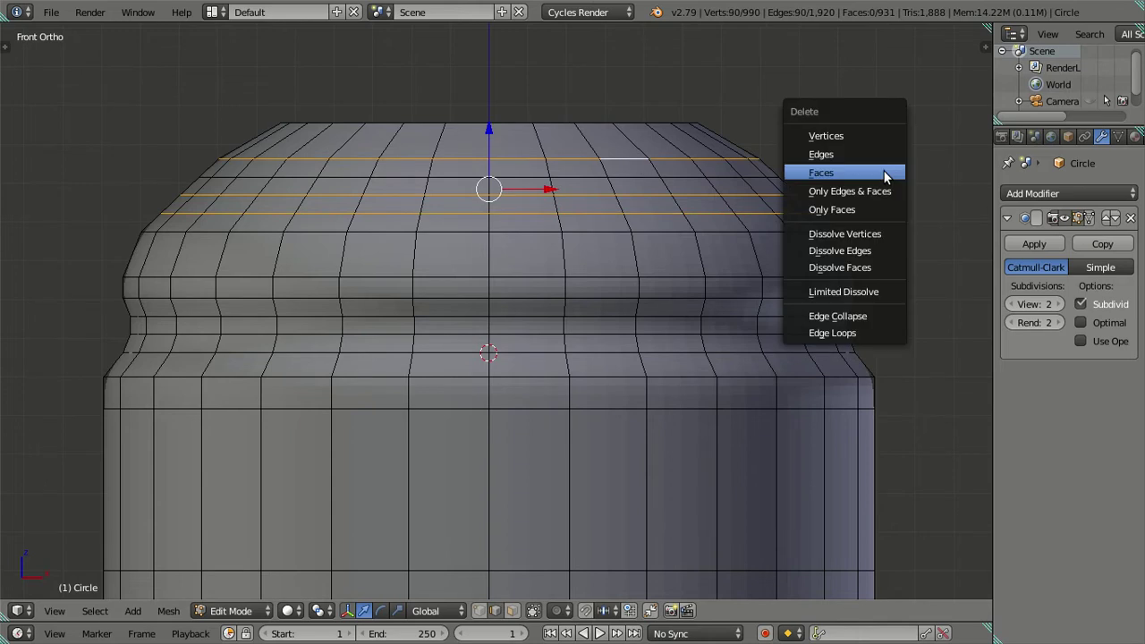
pyautogui.click(881, 251)
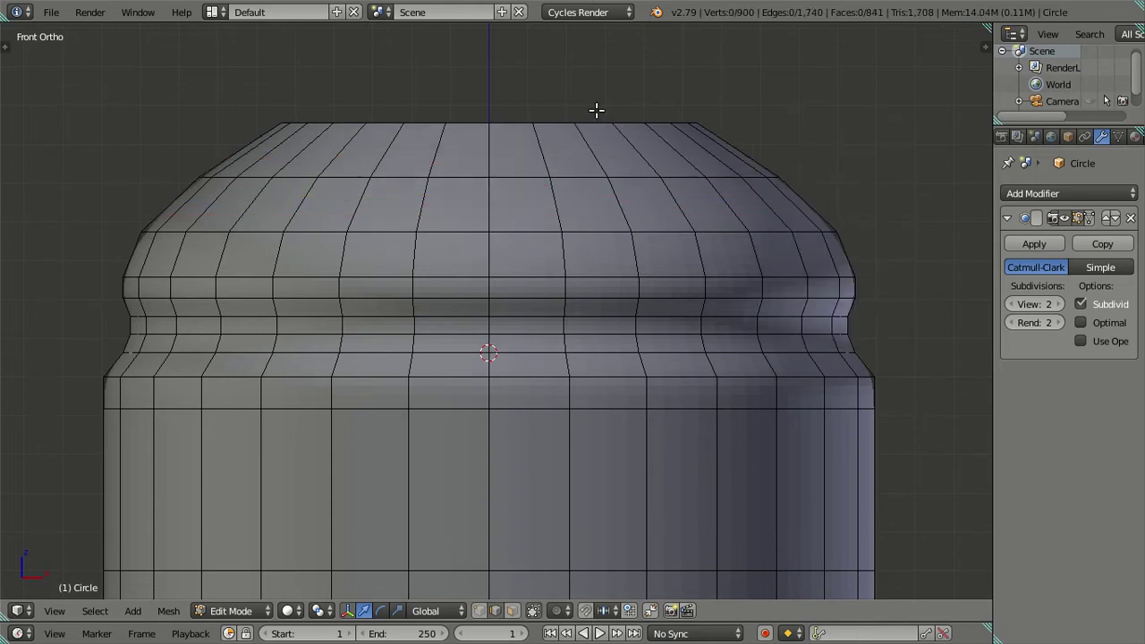
# Inspect the dome in Object Mode and wireframe, then pan the bottle top lower in view
pyautogui.press('Tab')
pyautogui.press('Tab')
pyautogui.press('Tab')
pyautogui.press('z')
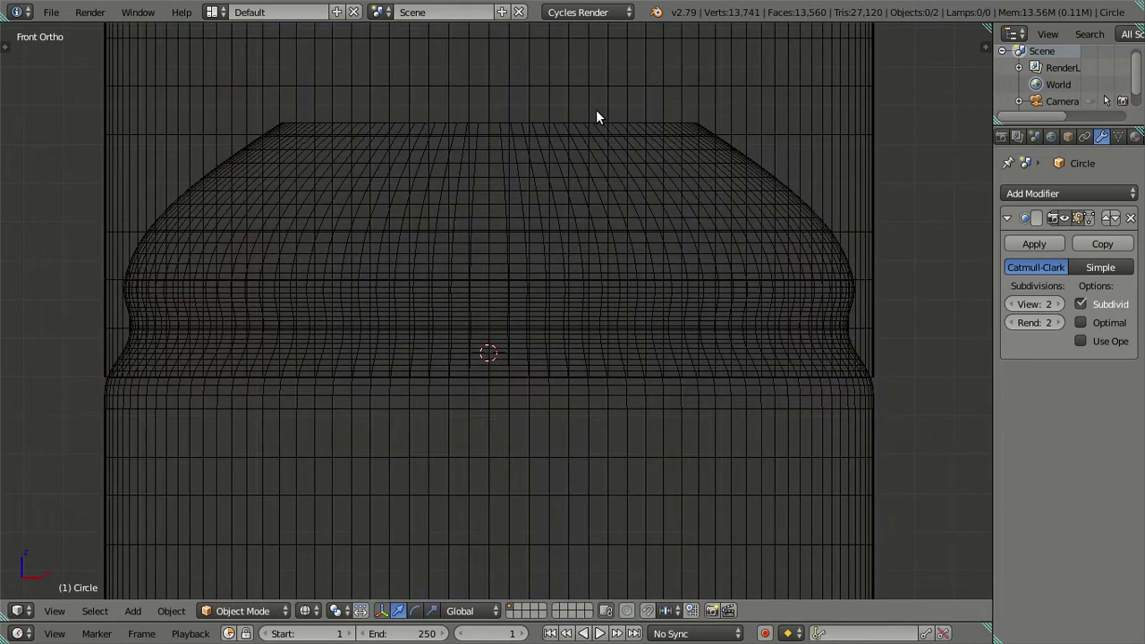
pyautogui.press('z')
pyautogui.press('Tab')
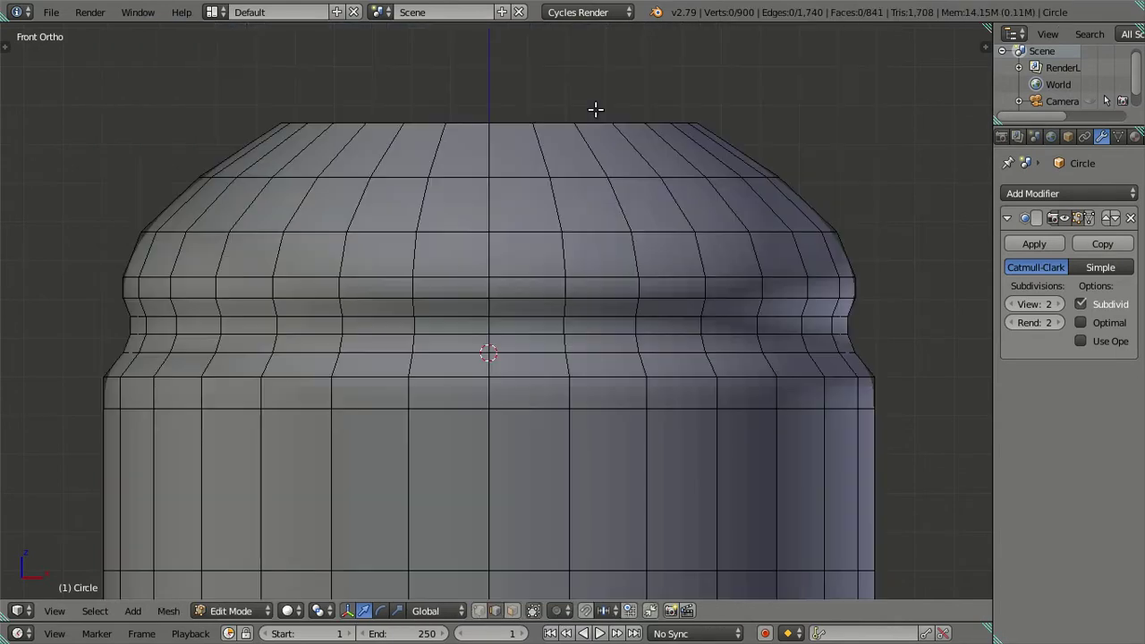
pyautogui.keyDown('shift'); pyautogui.moveTo(537, 117); pyautogui.dragTo(530, 171, button='middle'); pyautogui.keyUp('shift')
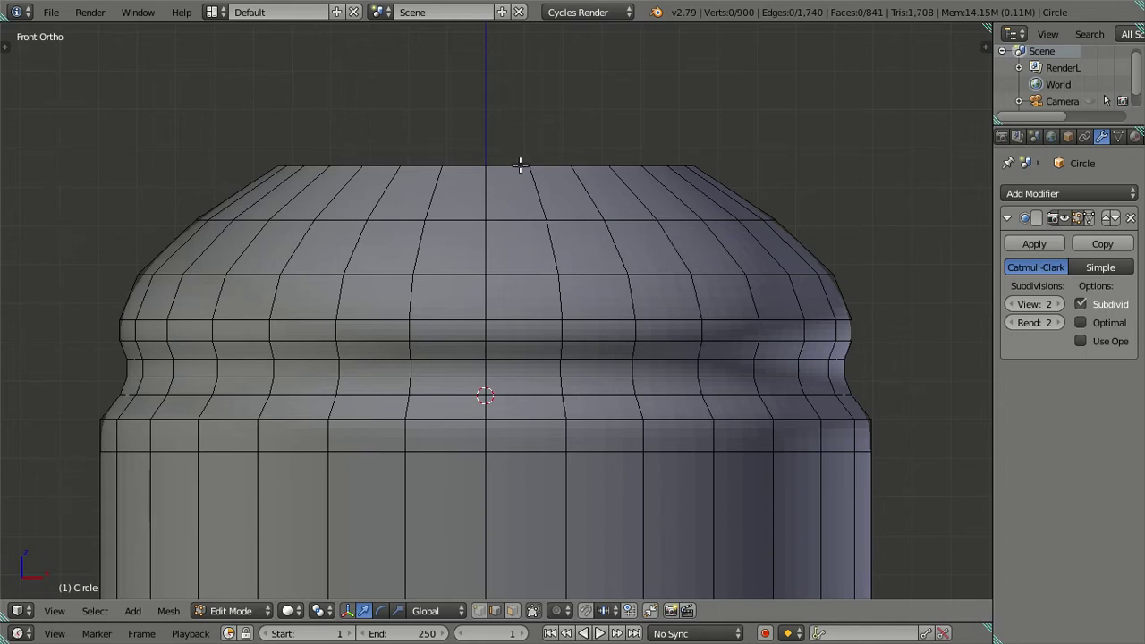
# Extrude the top rim loop in place and set the viewport subdivision level to 0
pyautogui.keyDown('alt'); pyautogui.rightClick(545, 164); pyautogui.keyUp('alt')
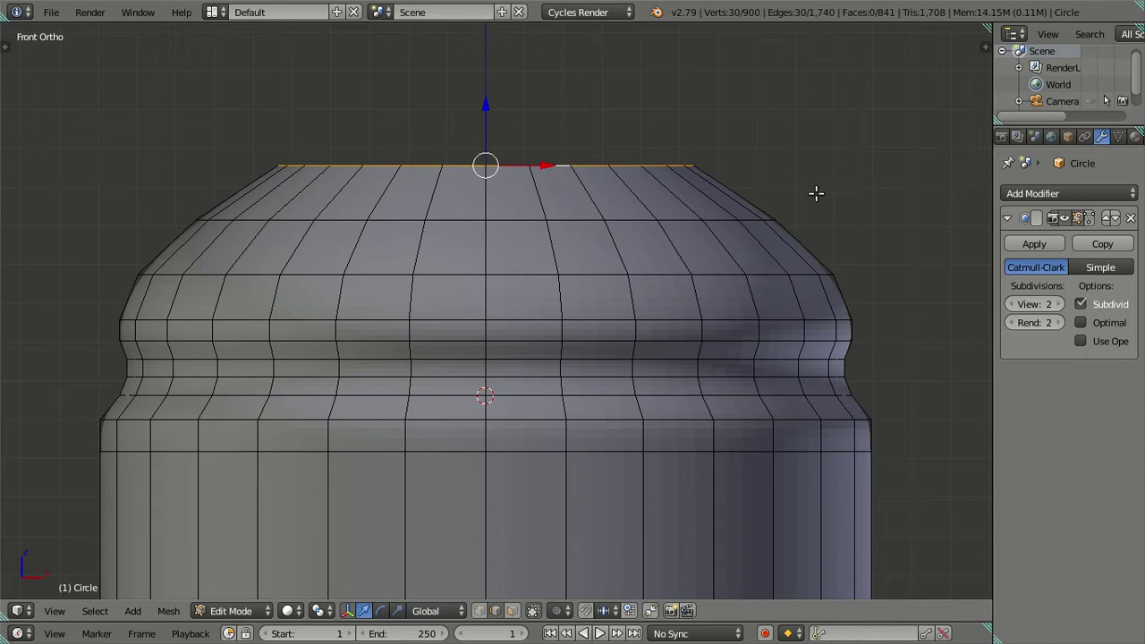
pyautogui.press('e')
pyautogui.rightClick(810, 183)
pyautogui.click(1035, 304)
pyautogui.write('0')
pyautogui.press('Return')
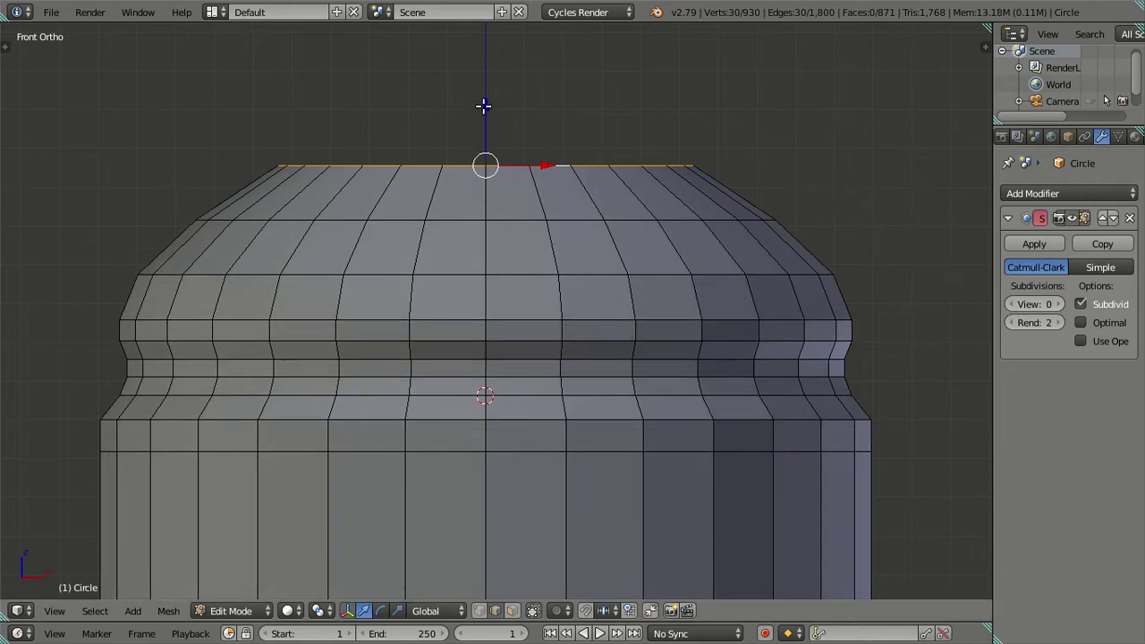
# Extrude the top loop upward into a rim and narrow the rim loops to 0.9 along X and Y
pyautogui.press('e')
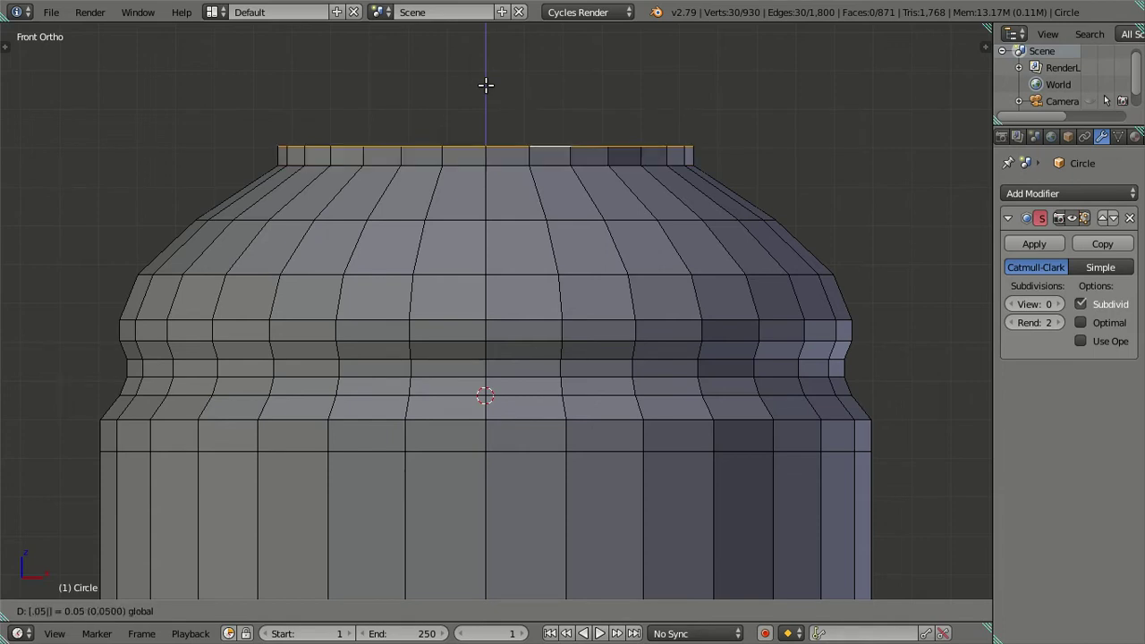
pyautogui.press('Return')
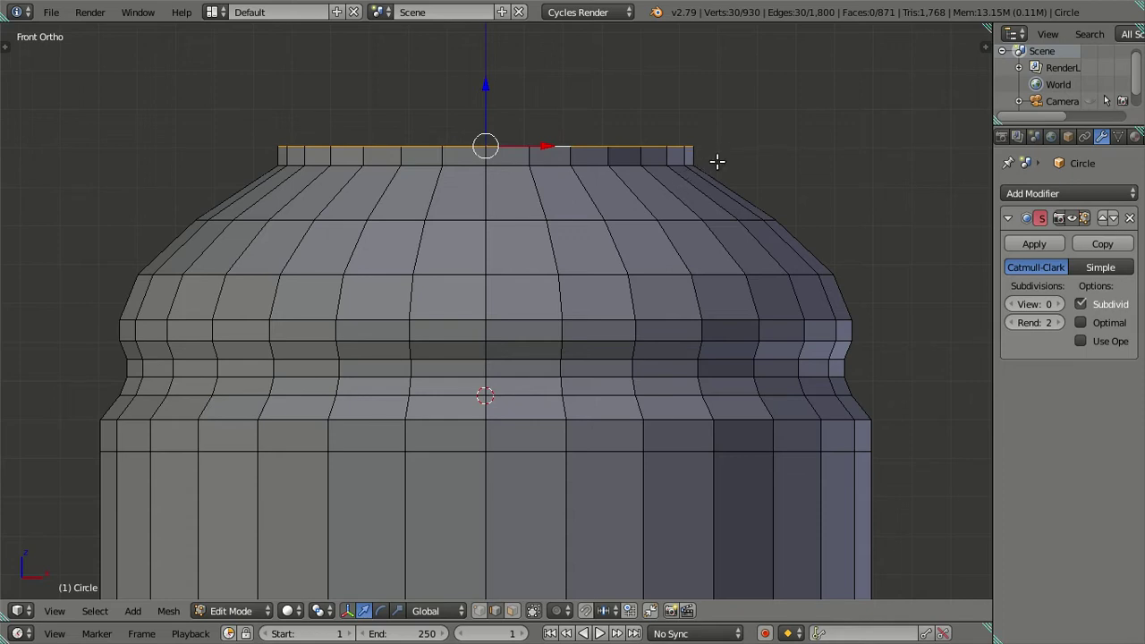
pyautogui.keyDown('alt'); pyautogui.keyDown('shift'); pyautogui.rightClick(597, 166); pyautogui.keyUp('shift'); pyautogui.keyUp('alt')
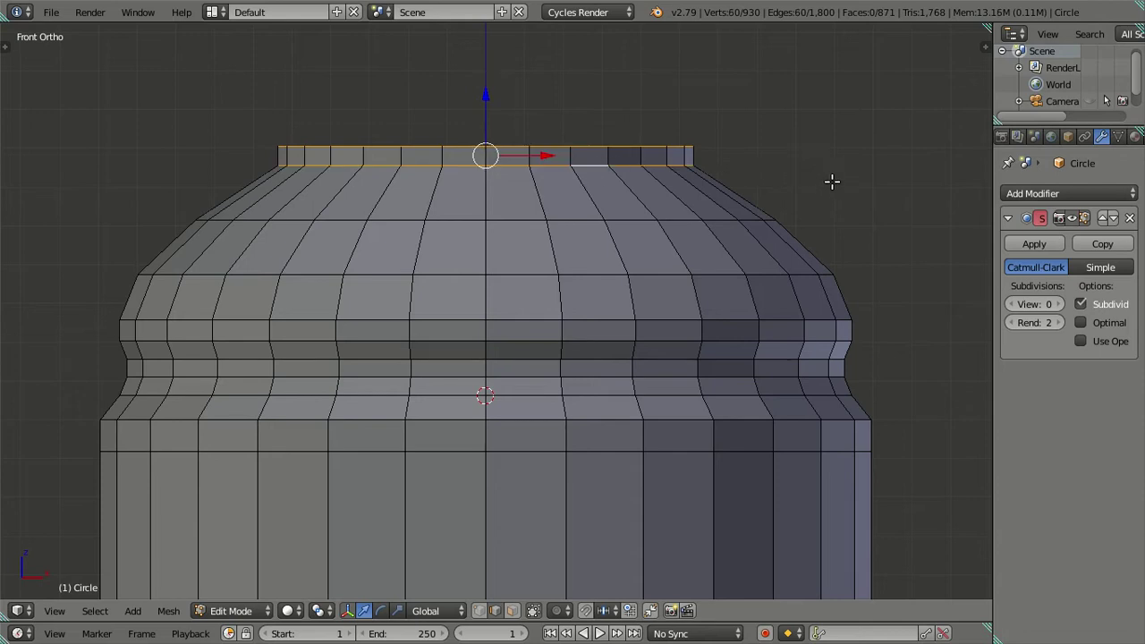
pyautogui.press('s')
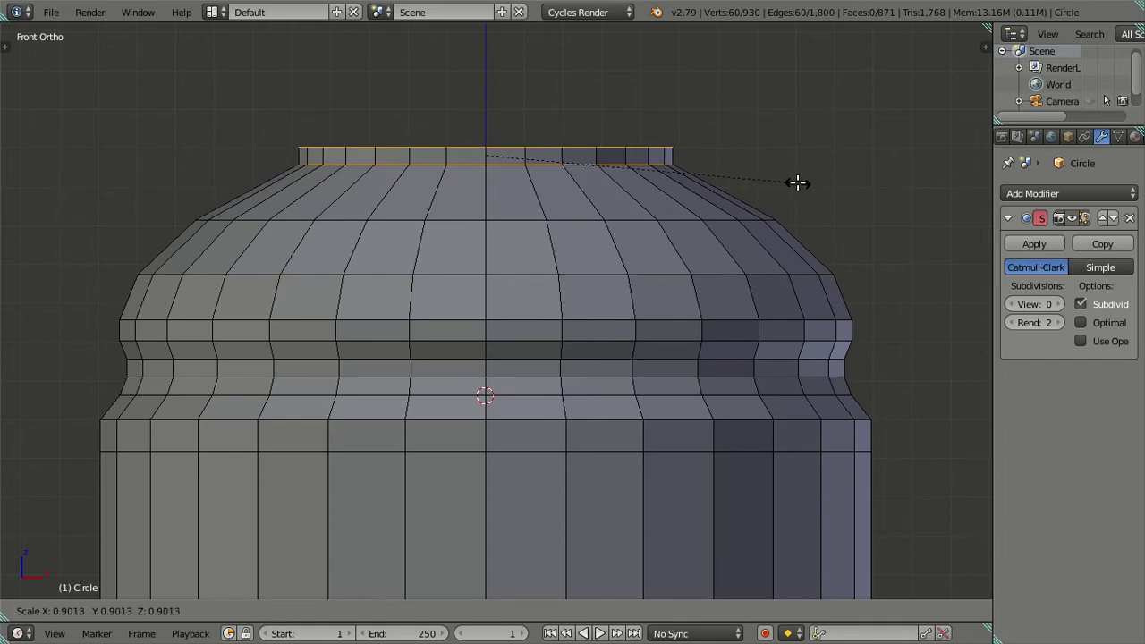
pyautogui.press('x')
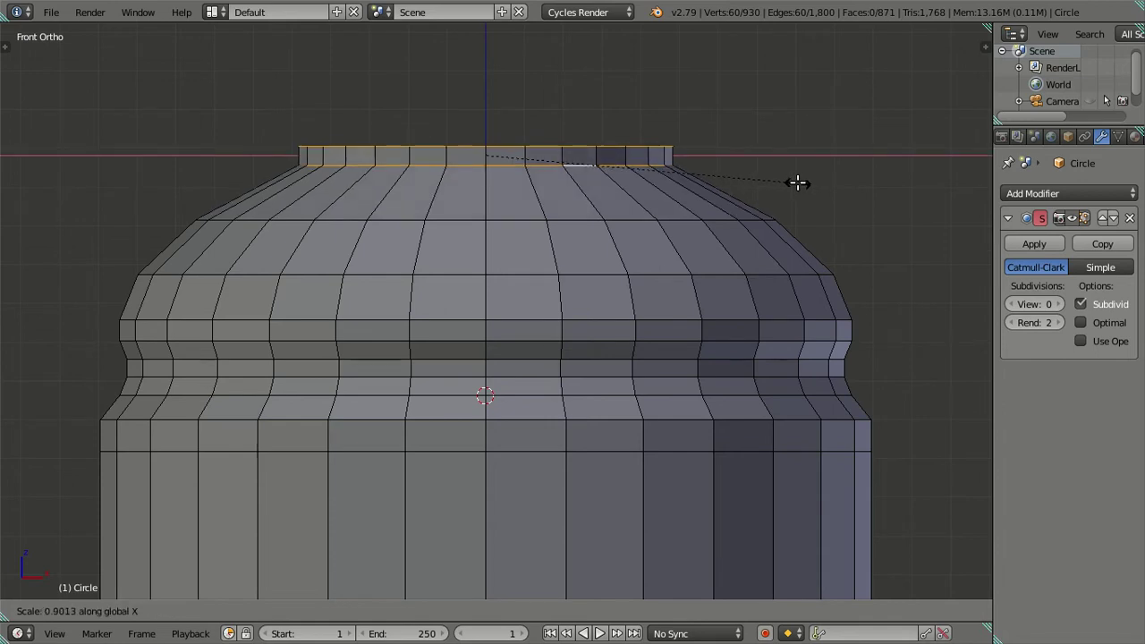
pyautogui.write('09')
pyautogui.press('Escape')
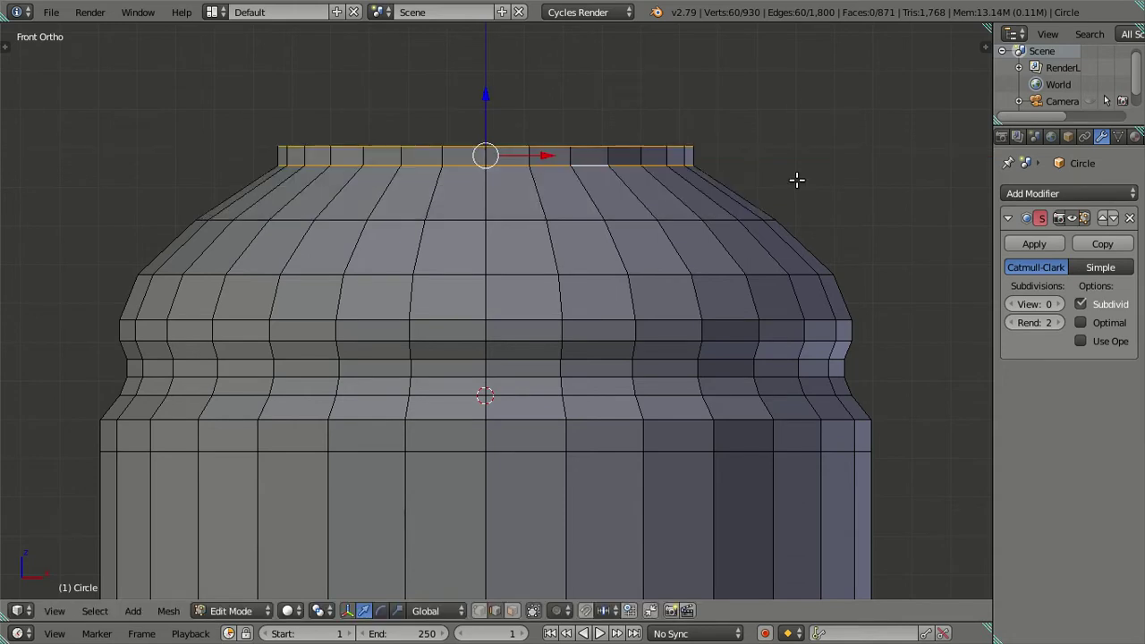
pyautogui.write('sx0.9')
pyautogui.press('Return')
pyautogui.write('sy')
pyautogui.write('0.9')
pyautogui.press('Return')
# Scale the opening ring slightly along the Y axis
pyautogui.moveTo(607, 270)
pyautogui.mouseDown(button='middle')
pyautogui.moveTo(639, 375)
pyautogui.moveTo(621, 356)
pyautogui.mouseUp(button='middle')
pyautogui.press('s')
pyautogui.press('y')
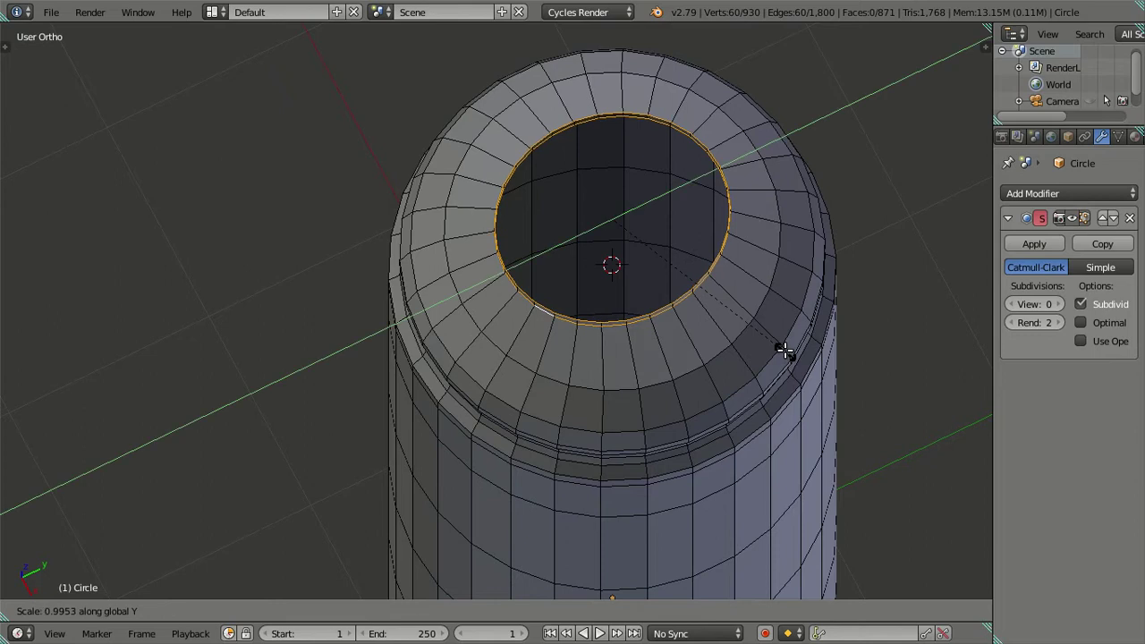
pyautogui.click(784, 351)
# Switch to Front view and select the rim's top edge loop
pyautogui.moveTo(784, 350)
pyautogui.mouseDown(button='middle')
pyautogui.moveTo(636, 391)
pyautogui.moveTo(713, 186)
pyautogui.mouseUp(button='middle')
pyautogui.press('KP_1')
pyautogui.scroll(2, 660, 232)
pyautogui.press('a')
pyautogui.keyDown('shift'); pyautogui.moveTo(623, 161); pyautogui.dragTo(624, 140, button='middle'); pyautogui.keyUp('shift')
pyautogui.keyDown('alt'); pyautogui.rightClick(635, 143); pyautogui.keyUp('alt')
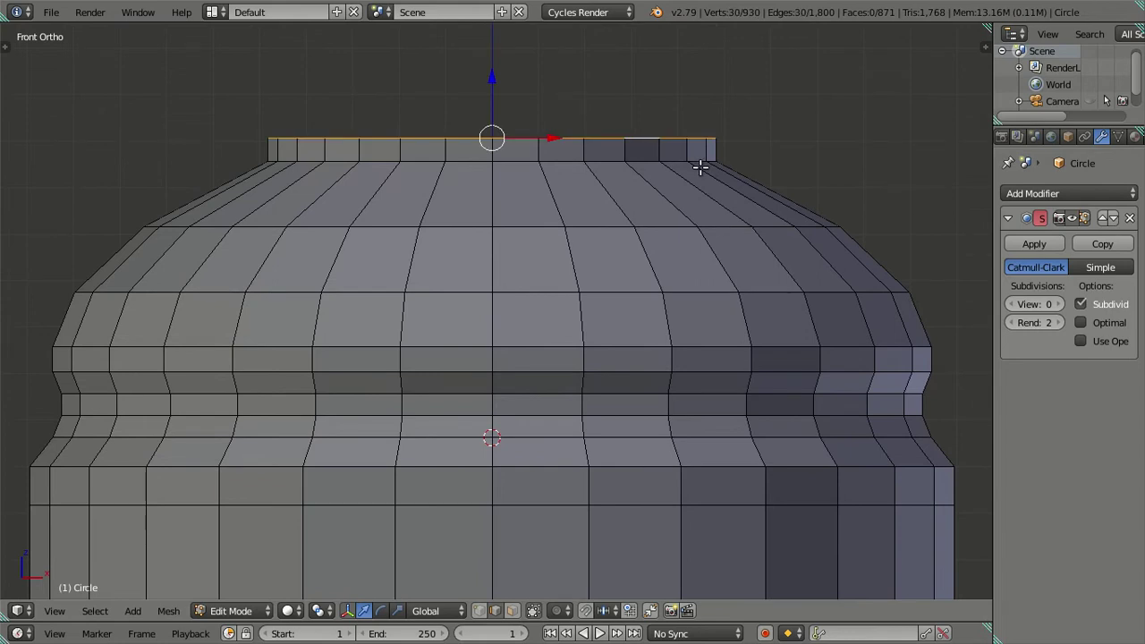
# Cut two loops into the top rim strip, then dissolve one to leave a single extra loop
pyautogui.scroll(1, 655, 147)
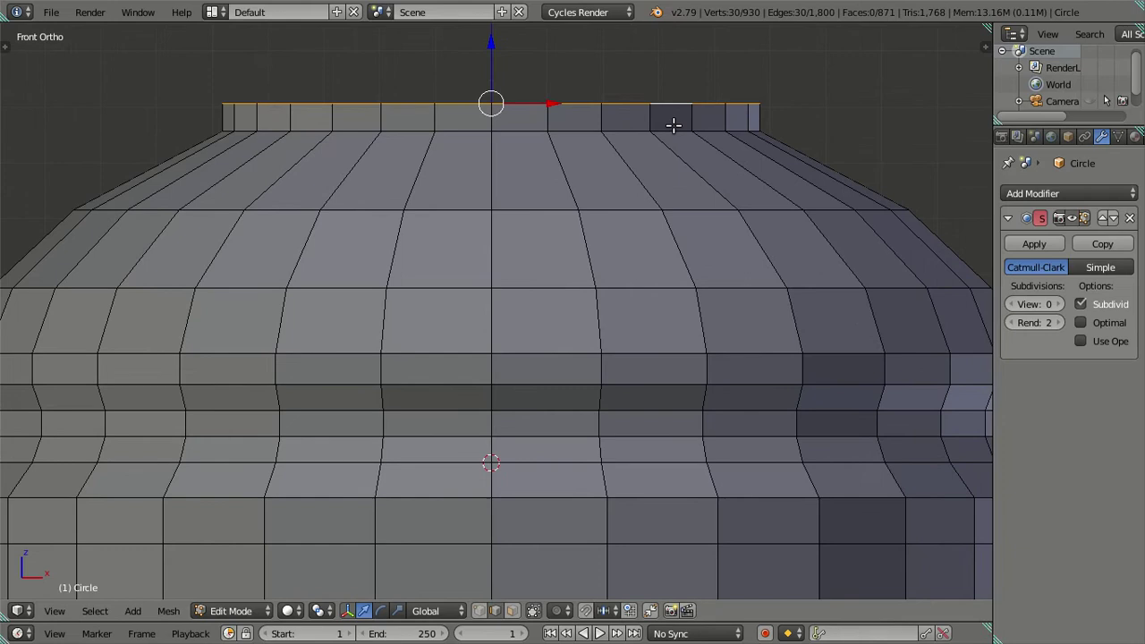
pyautogui.hotkey('ctrl', 'r')
pyautogui.scroll(1, 691, 115)
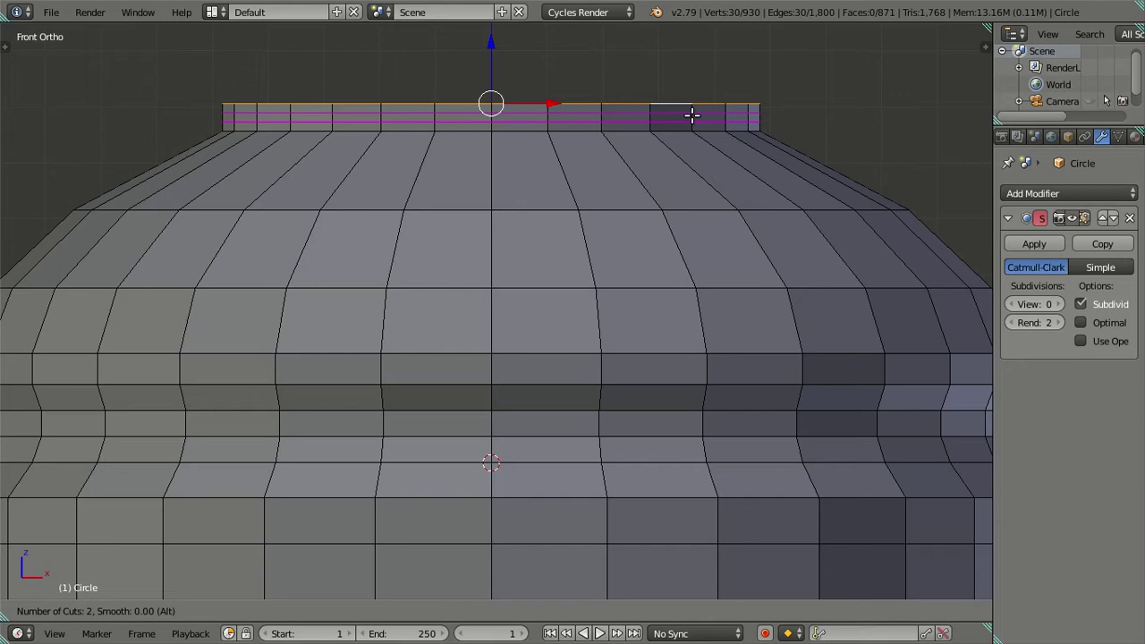
pyautogui.click(691, 115)
pyautogui.rightClick(692, 115)
pyautogui.scroll(3, 680, 90)
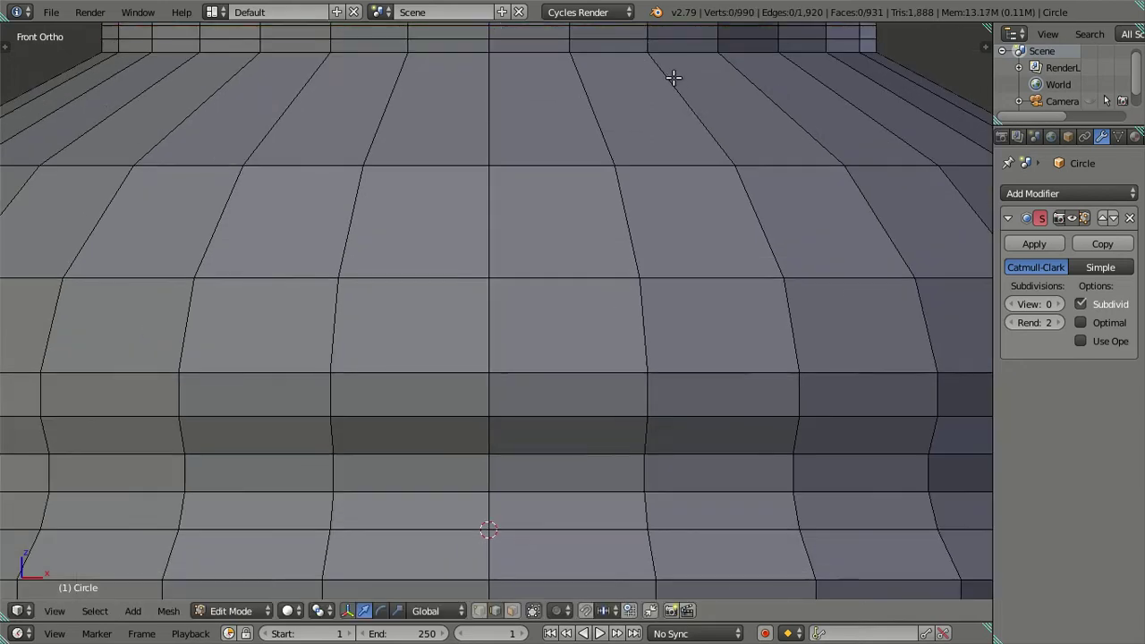
pyautogui.scroll(-1, 653, 126)
pyautogui.scroll(-1, 627, 166)
pyautogui.keyDown('alt'); pyautogui.rightClick(612, 180); pyautogui.keyUp('alt')
pyautogui.press('x')
pyautogui.click(710, 232)
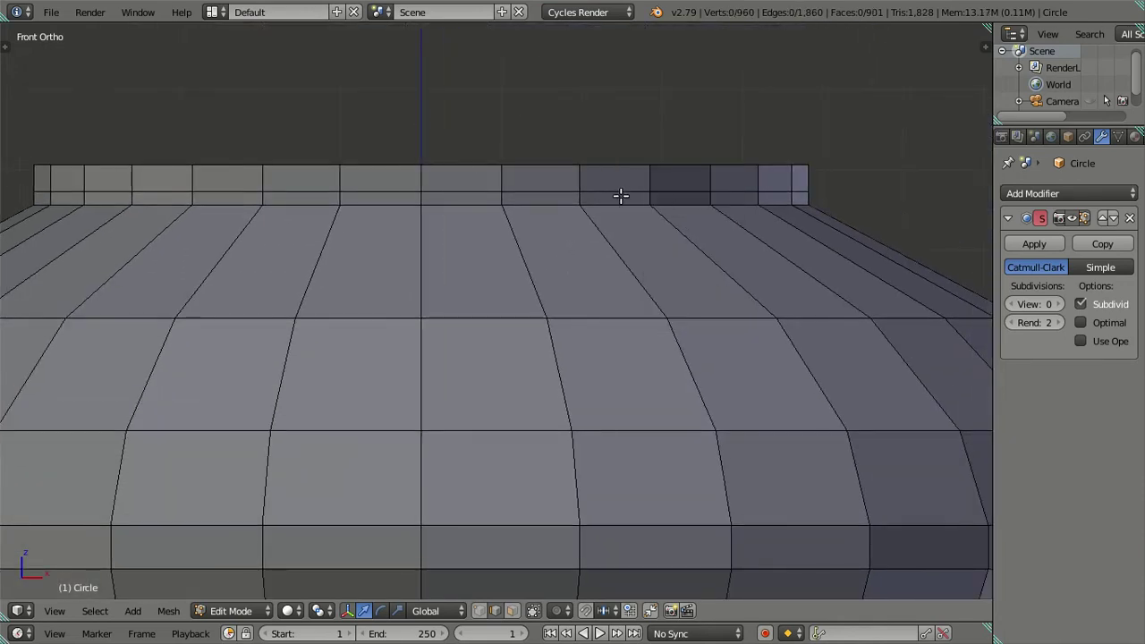
# Widen both top-strip loops by scaling them 1.05 on X and 1.05 on Y
pyautogui.keyDown('alt'); pyautogui.rightClick(617, 189); pyautogui.keyUp('alt')
pyautogui.keyDown('alt'); pyautogui.keyDown('shift'); pyautogui.rightClick(617, 166); pyautogui.keyUp('shift'); pyautogui.keyUp('alt')
pyautogui.press('s')
pyautogui.press('x')
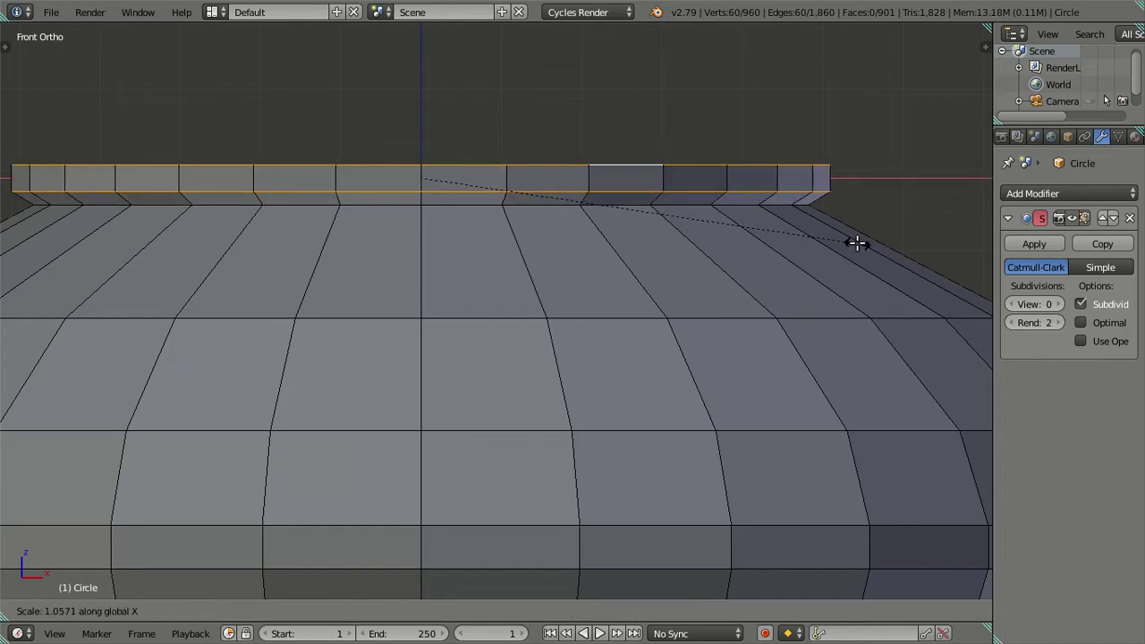
pyautogui.write('1.05')
pyautogui.press('Return')
pyautogui.scroll(-6, 793, 263)
pyautogui.scroll(3, 779, 263)
pyautogui.moveTo(780, 263)
pyautogui.mouseDown(button='middle')
pyautogui.moveTo(587, 378)
pyautogui.moveTo(398, 428)
pyautogui.mouseUp(button='middle')
pyautogui.write('sy.')
pyautogui.press('Escape')
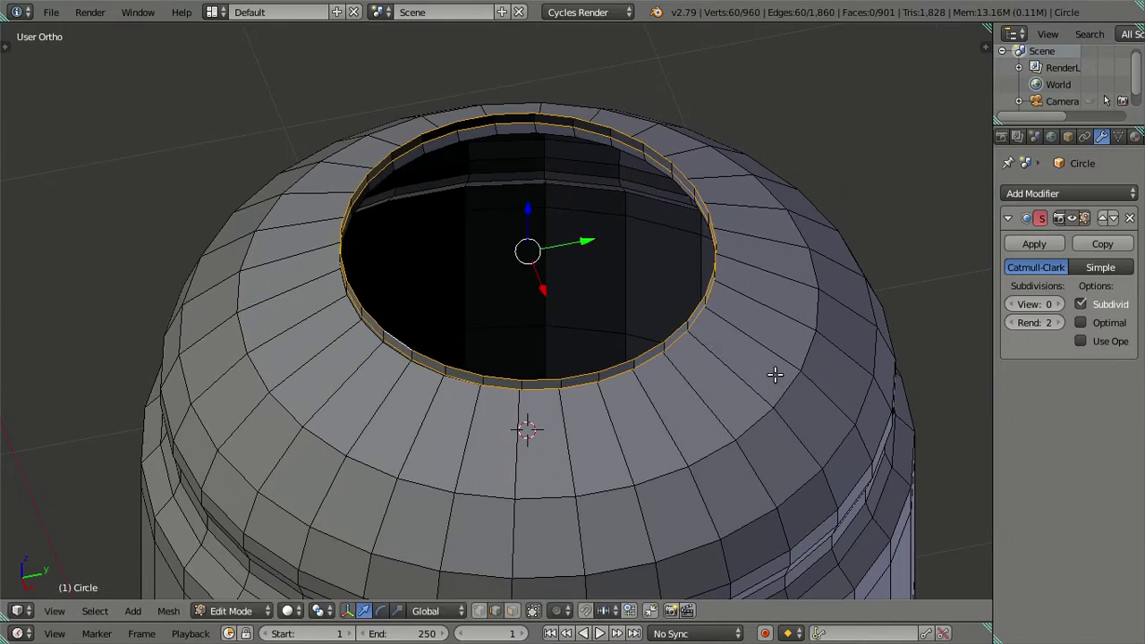
pyautogui.write('sy1.0')
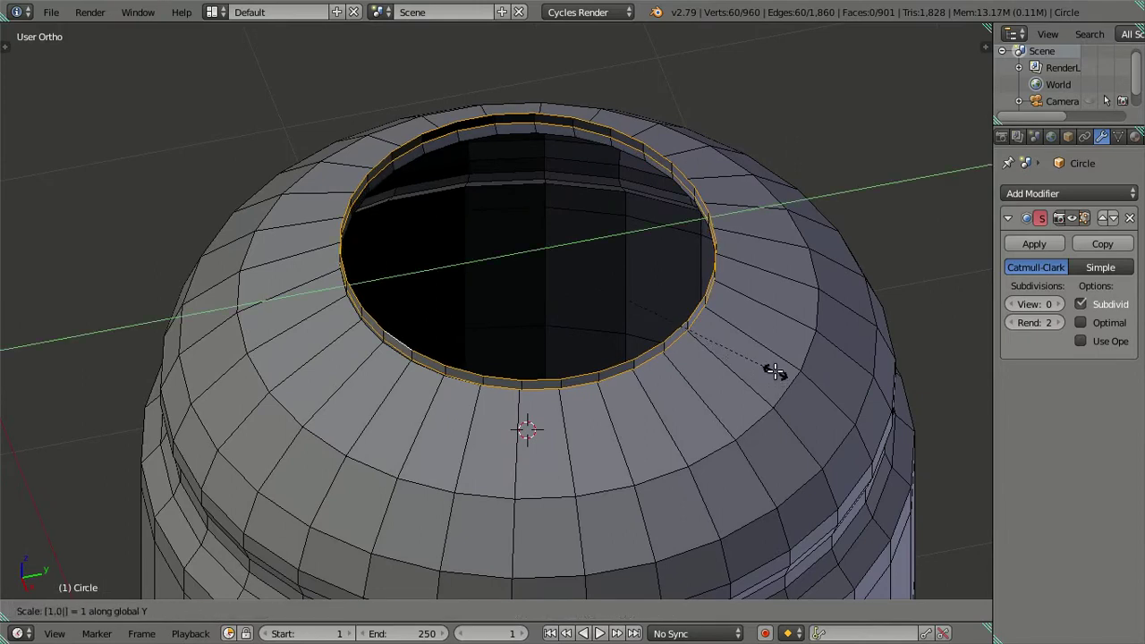
pyautogui.write('5')
pyautogui.press('Return')
pyautogui.press('KP_1')
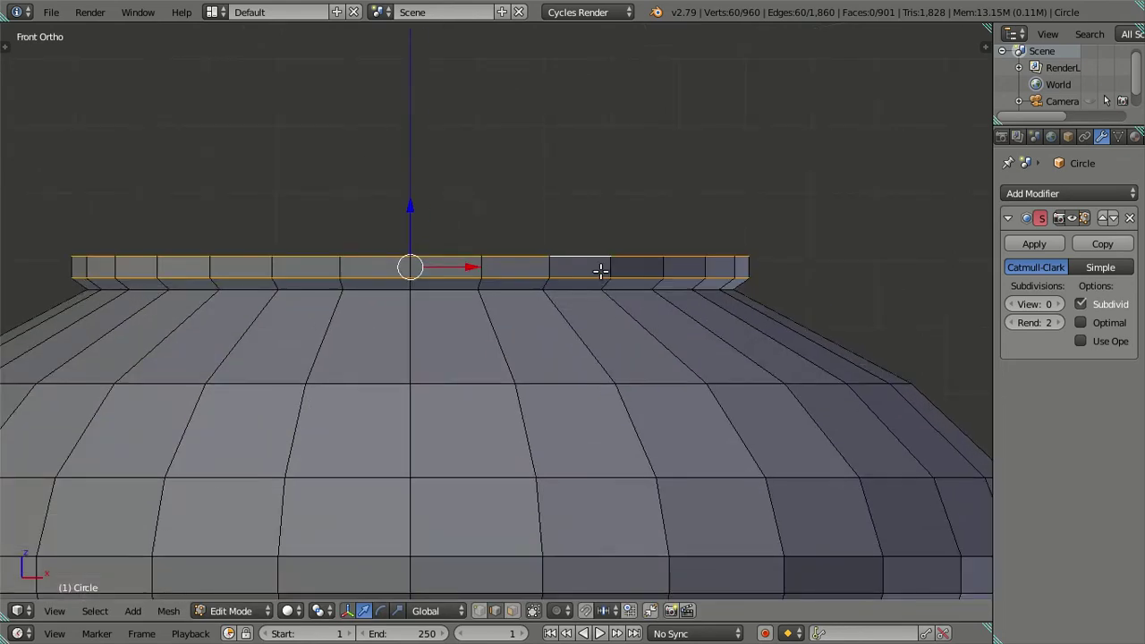
# Select the topmost rim loop and extrude it in place
pyautogui.scroll(1, 591, 273)
pyautogui.press('a')
pyautogui.keyDown('alt'); pyautogui.rightClick(526, 240); pyautogui.keyUp('alt')
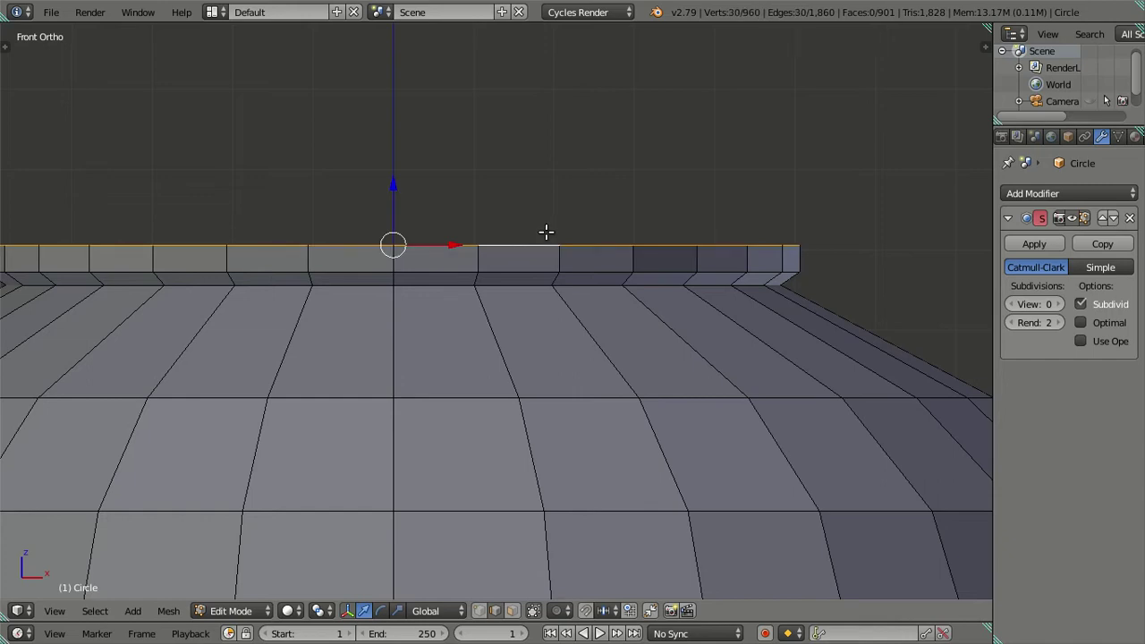
pyautogui.keyDown('shift'); pyautogui.moveTo(514, 241); pyautogui.dragTo(555, 248, button='middle'); pyautogui.keyUp('shift')
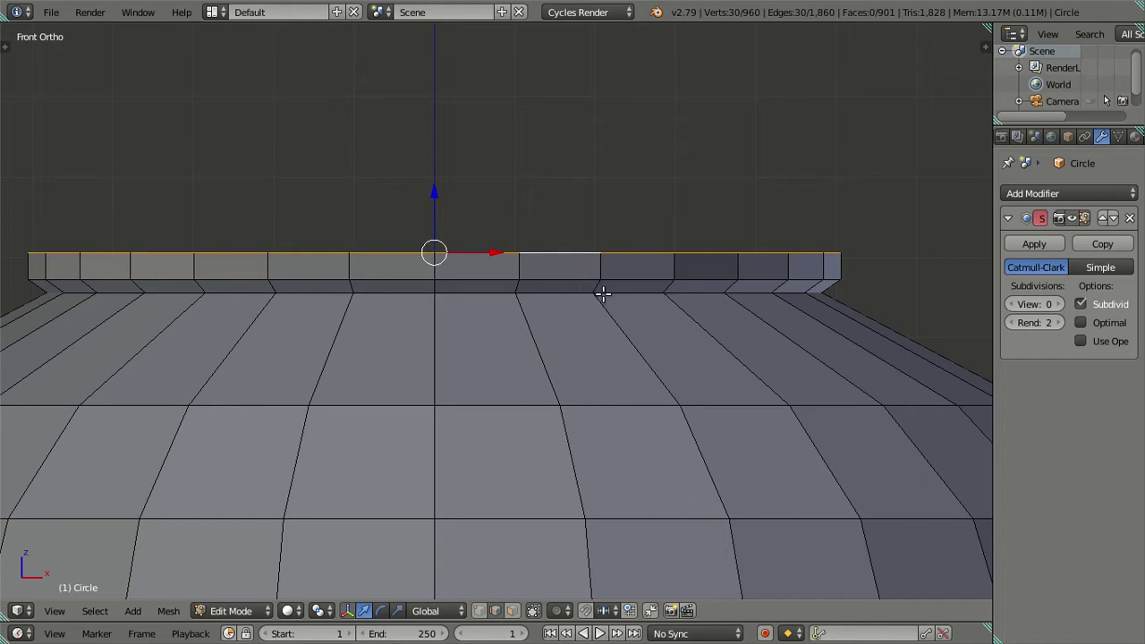
pyautogui.press('e')
pyautogui.press('Escape')
pyautogui.press('e')
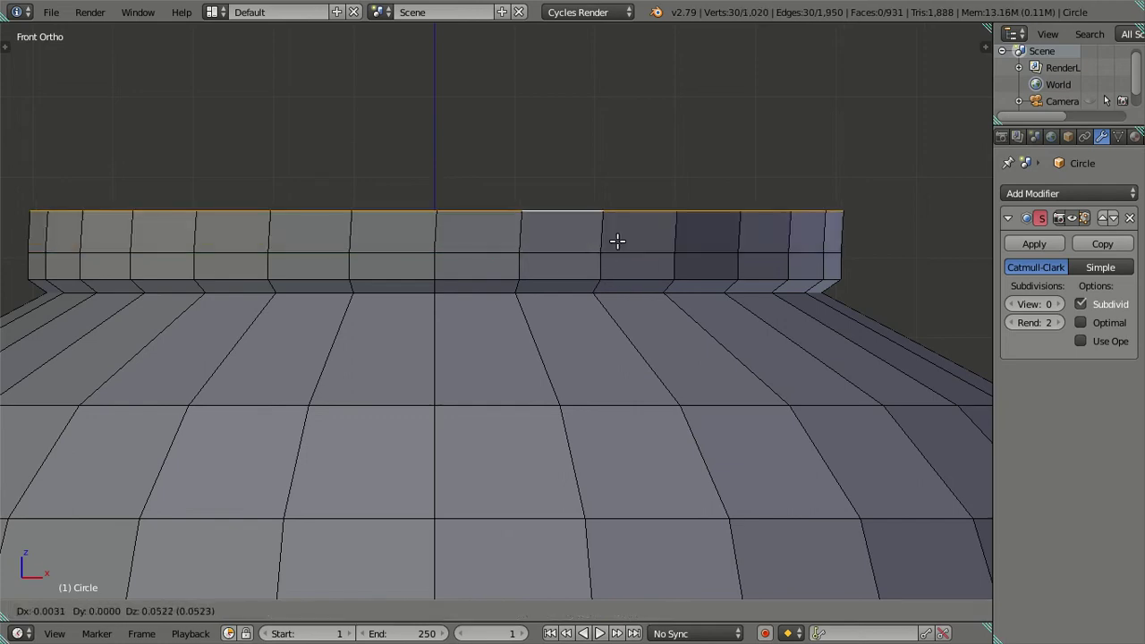
pyautogui.press('Escape')
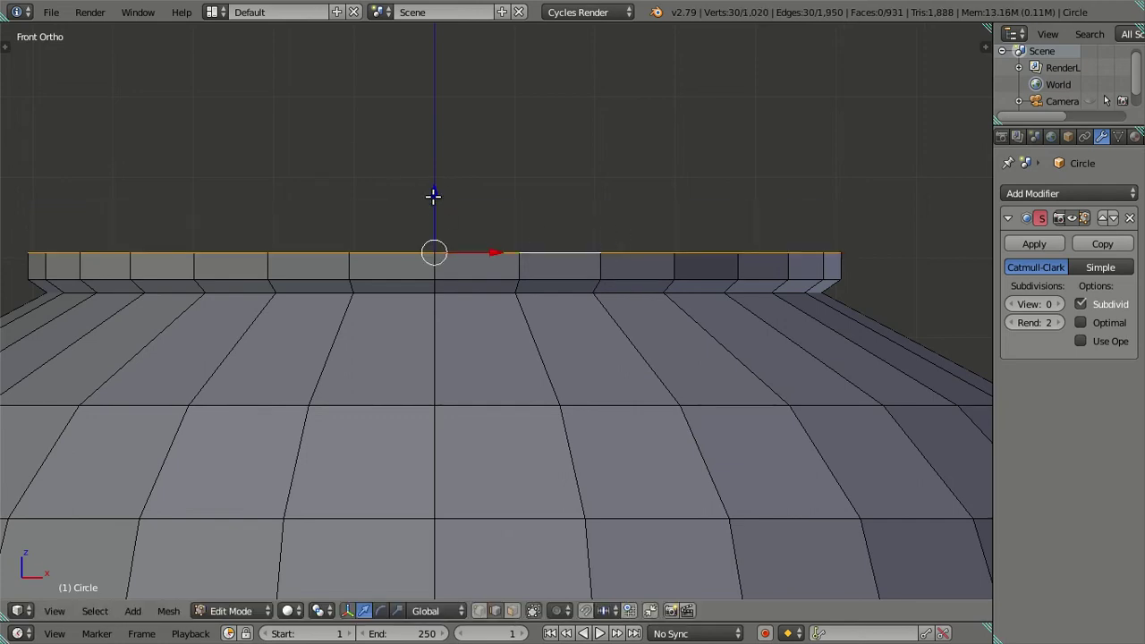
# Raise the extruded loop along Z to a final height of 0.025
pyautogui.moveTo(432, 194); pyautogui.dragTo(446, 161)
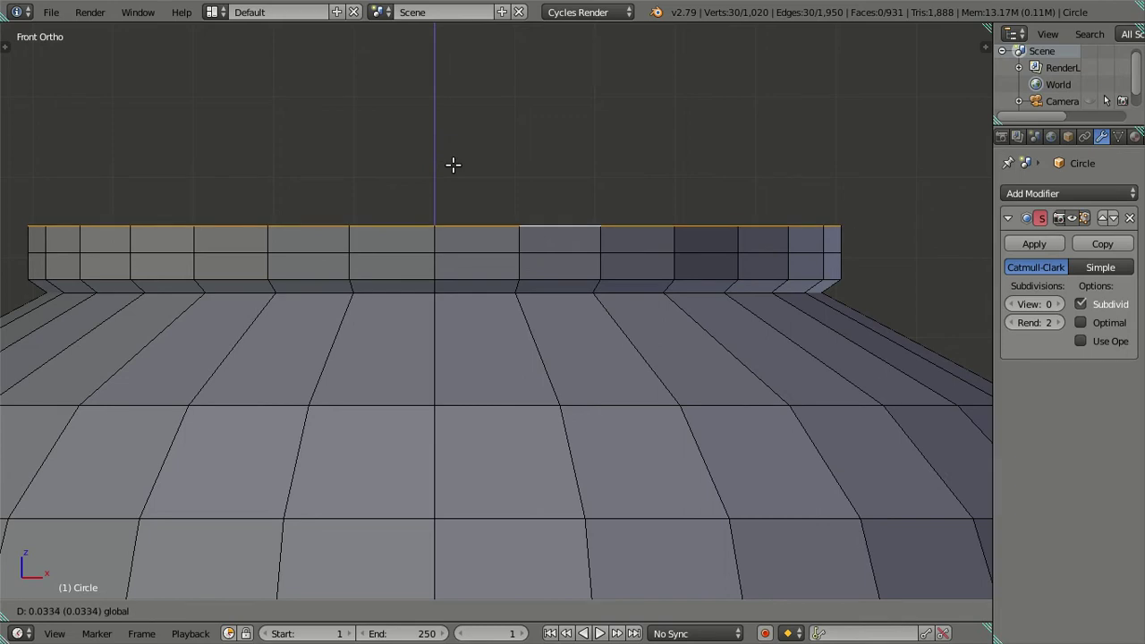
pyautogui.press('BackSpace')
pyautogui.write('0.5')
pyautogui.press('Return')
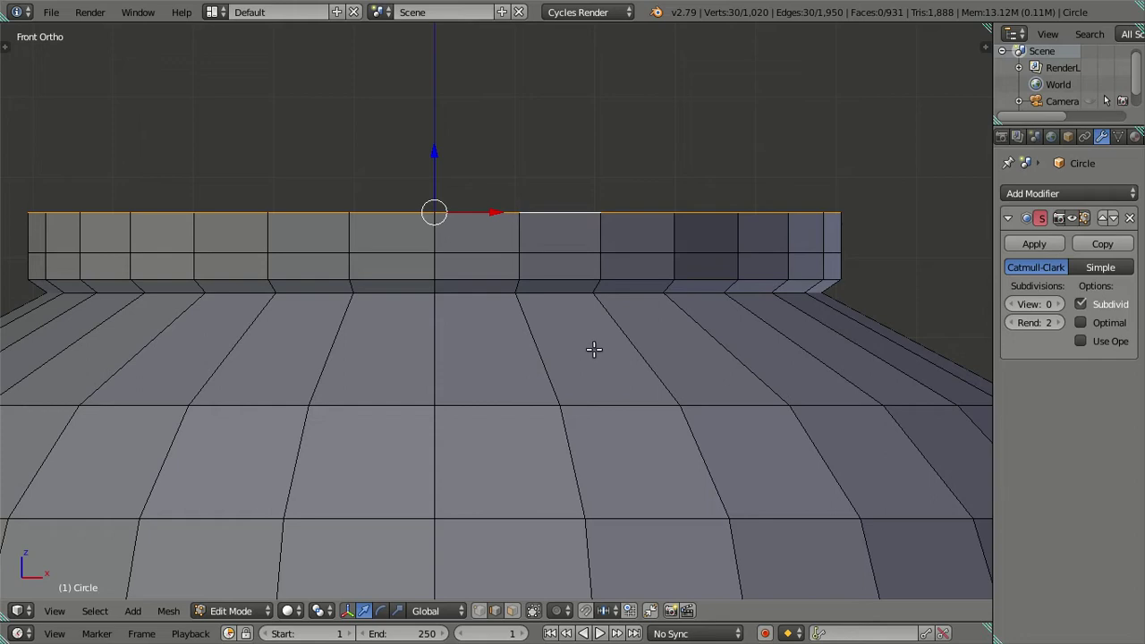
pyautogui.moveTo(435, 153); pyautogui.dragTo(441, 128)
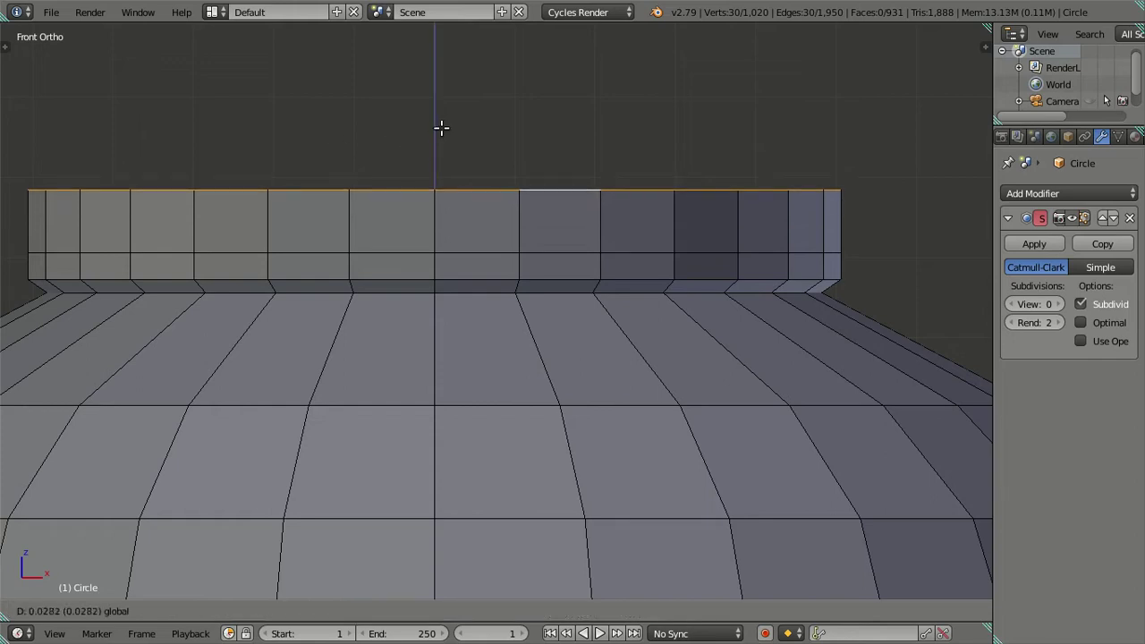
pyautogui.write('.025')
pyautogui.press('Return')
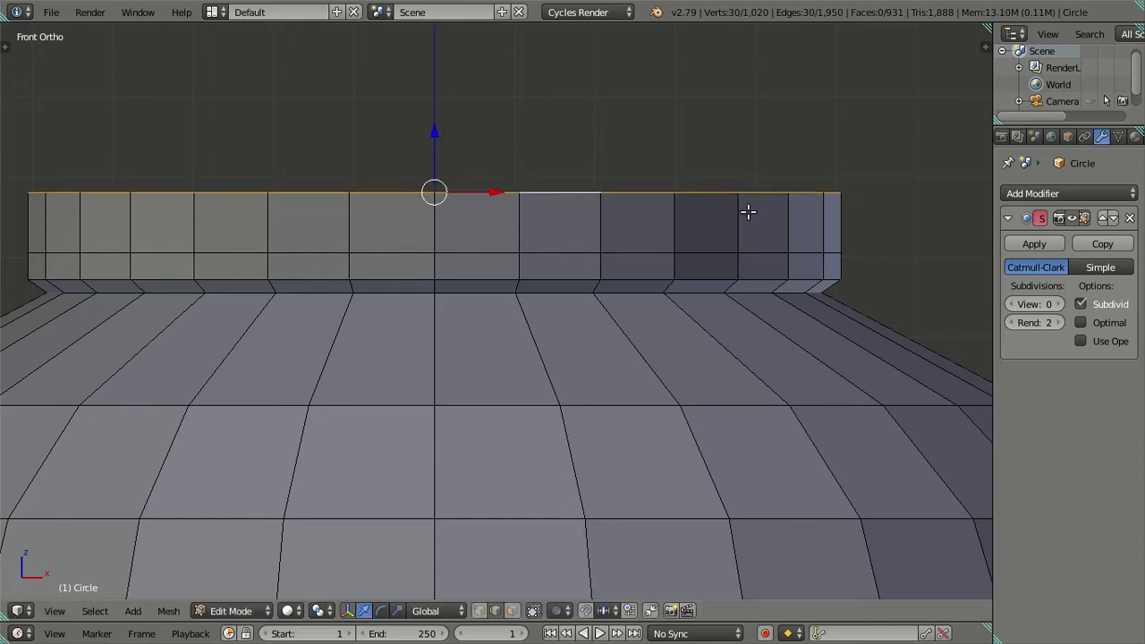
# Add one middle loop to the collar by cutting two loops and dissolving one
pyautogui.hotkey('ctrl', 'r')
pyautogui.scroll(1, 809, 215)
pyautogui.click(809, 215)
pyautogui.rightClick(700, 227)
pyautogui.keyDown('alt'); pyautogui.rightClick(701, 232); pyautogui.keyUp('alt')
pyautogui.press('x')
pyautogui.click(918, 251)
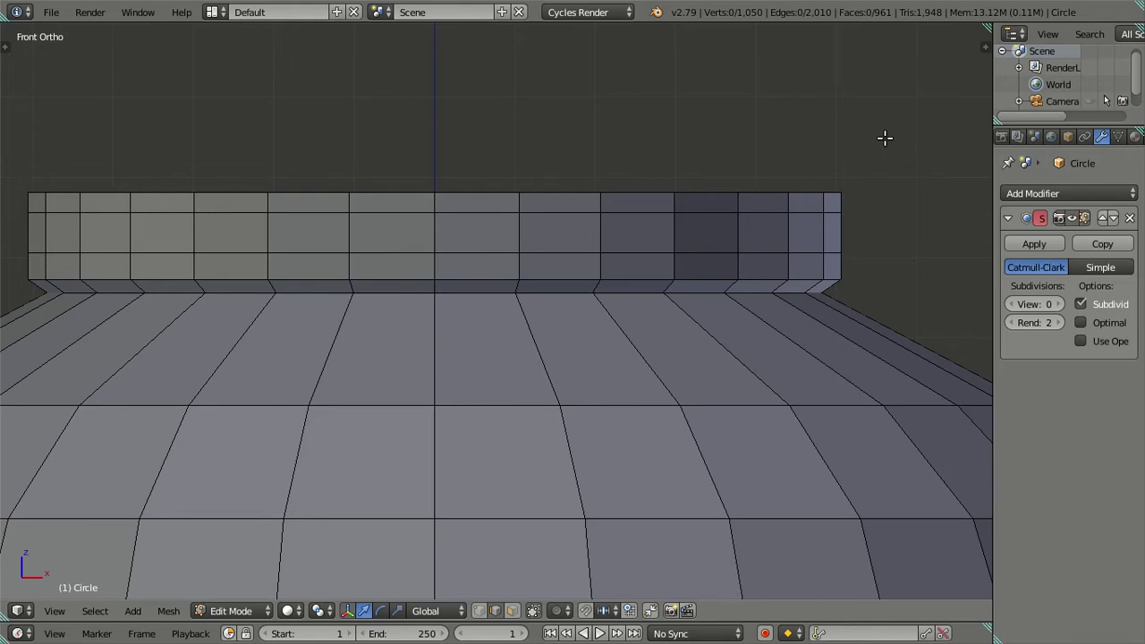
# Taper the collar's top loop inward, scaling about 0.96 on X and 0.9 on Y
pyautogui.keyDown('alt'); pyautogui.rightClick(641, 188); pyautogui.keyUp('alt')
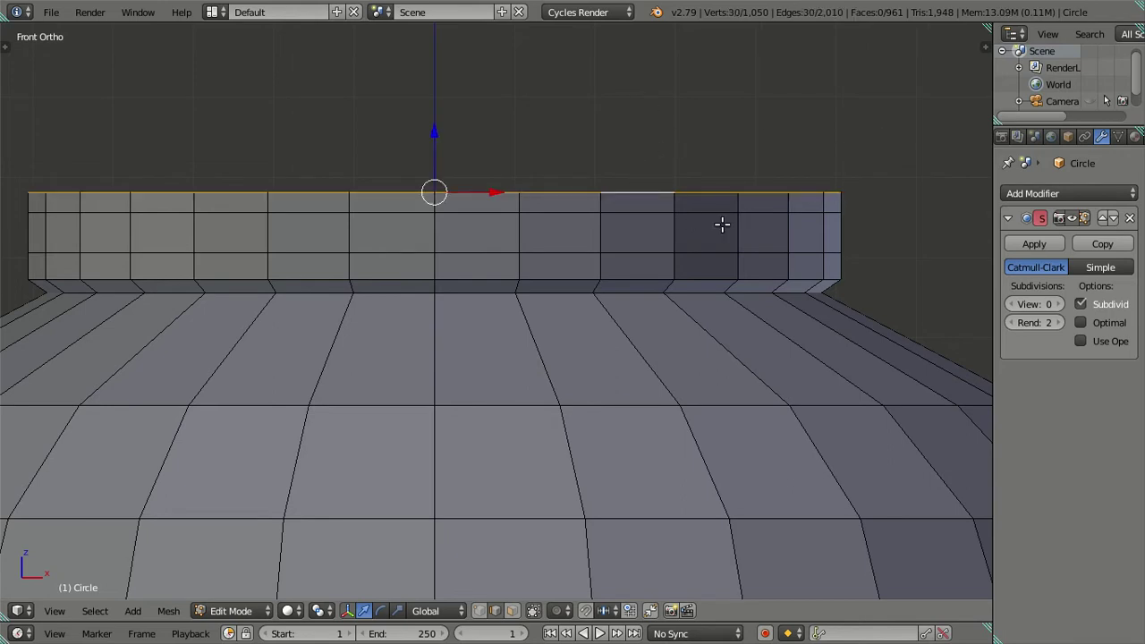
pyautogui.press('s')
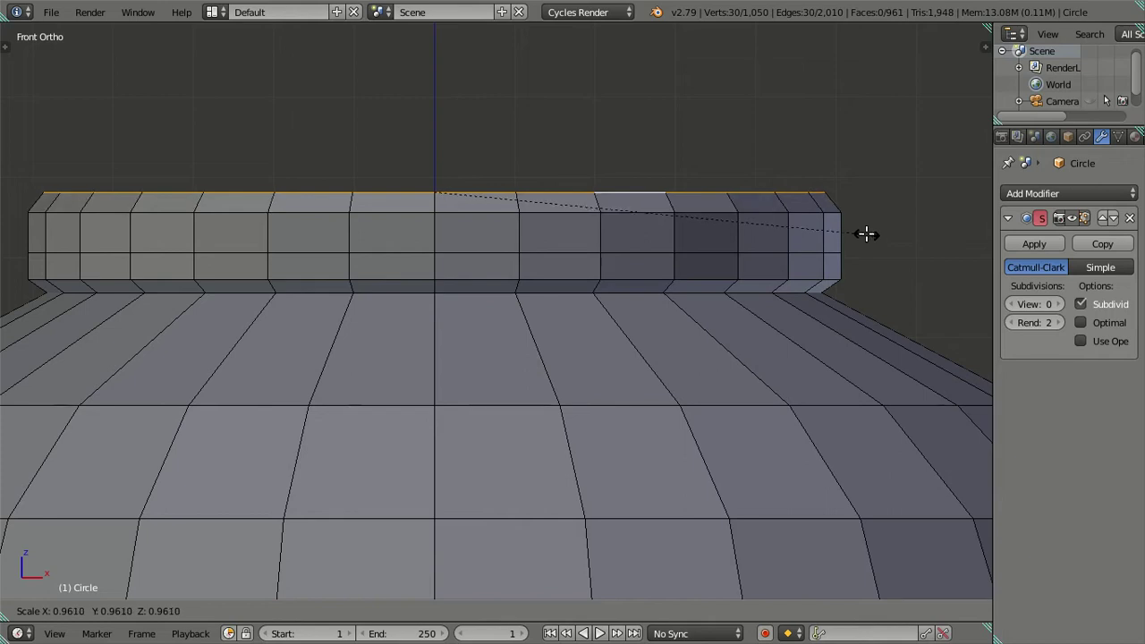
pyautogui.press('x')
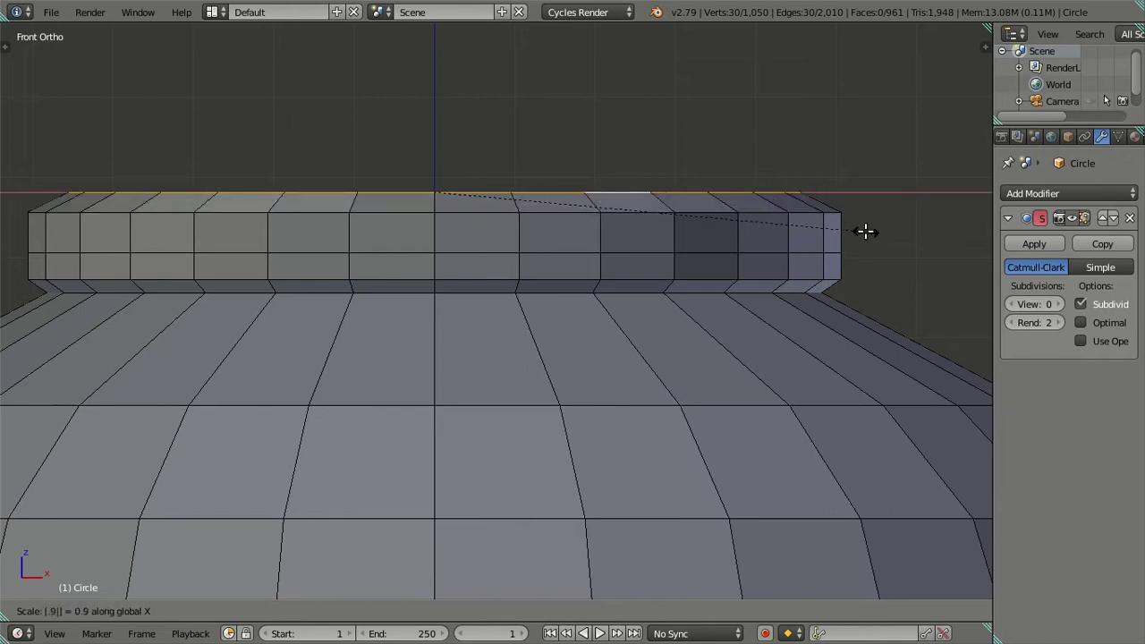
pyautogui.press('Return')
pyautogui.write('sy.9')
pyautogui.press('Return')
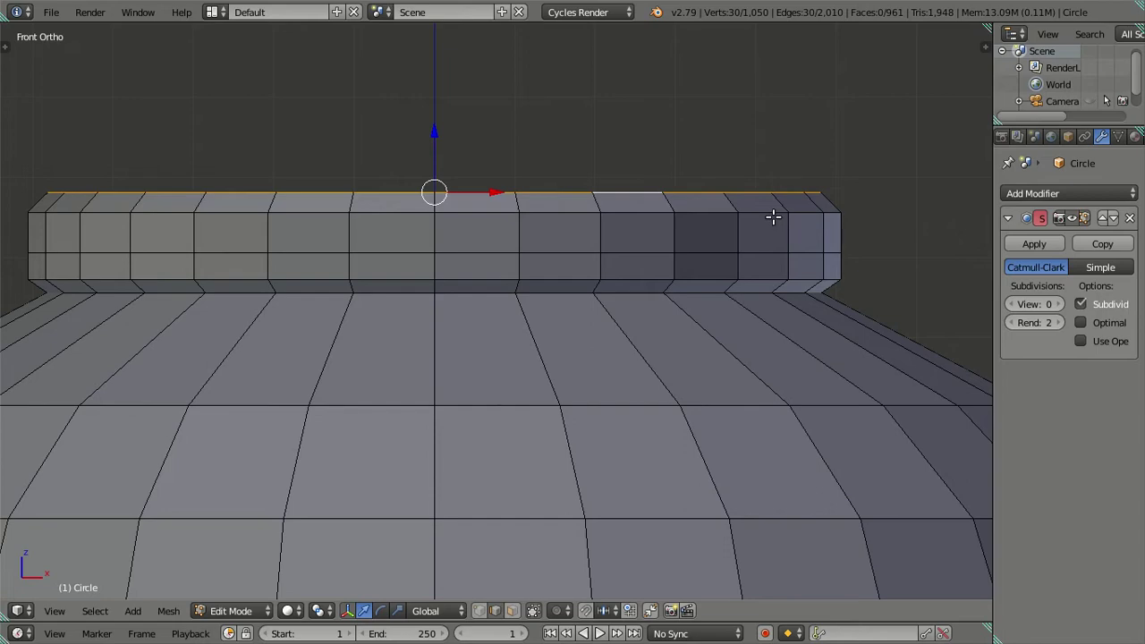
pyautogui.scroll(-2, 773, 217)
pyautogui.moveTo(773, 217); pyautogui.dragTo(658, 290, button='middle')
pyautogui.moveTo(682, 230); pyautogui.dragTo(836, 305, button='middle')
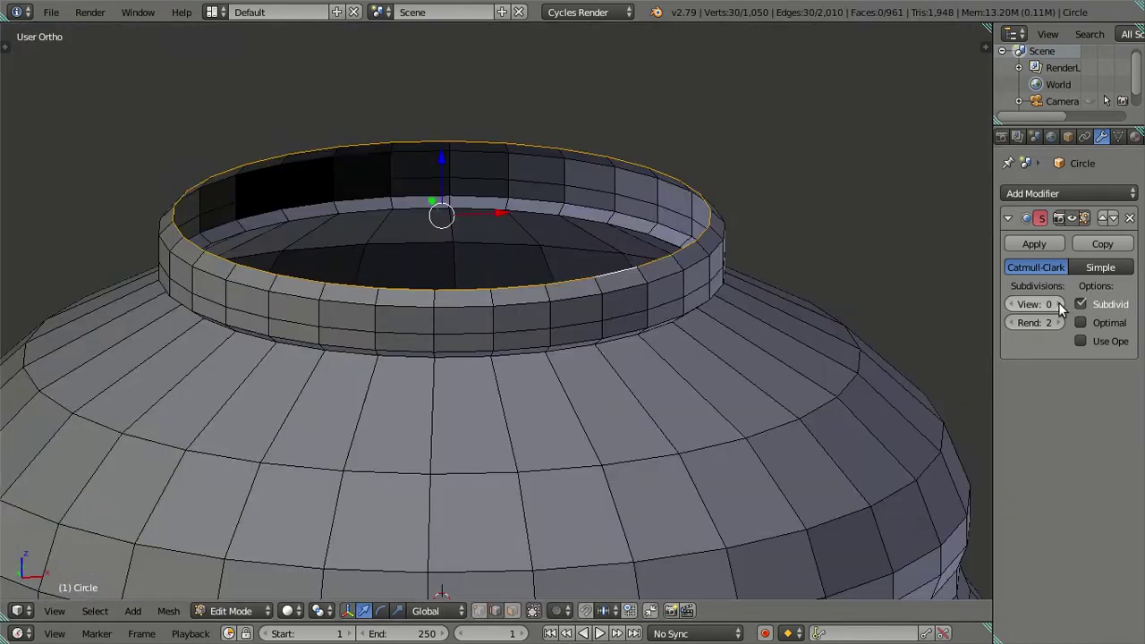
pyautogui.click(1058, 304)
pyautogui.click(1058, 304)
pyautogui.moveTo(486, 350)
pyautogui.mouseDown(button='middle')
pyautogui.moveTo(429, 336)
pyautogui.moveTo(510, 326)
pyautogui.moveTo(480, 361)
pyautogui.moveTo(504, 332)
pyautogui.moveTo(542, 348)
pyautogui.moveTo(492, 340)
pyautogui.mouseUp(button='middle')
pyautogui.moveTo(1035, 304); pyautogui.dragTo(1007, 304)
pyautogui.scroll(3, 477, 373)
pyautogui.moveTo(621, 306)
pyautogui.mouseDown(button='middle')
pyautogui.moveTo(660, 335)
pyautogui.moveTo(683, 322)
pyautogui.mouseUp(button='middle')
pyautogui.scroll(-2, 501, 312)
pyautogui.moveTo(501, 312)
pyautogui.mouseDown(button='middle')
pyautogui.moveTo(524, 347)
pyautogui.moveTo(561, 337)
pyautogui.moveTo(546, 335)
pyautogui.mouseUp(button='middle')
pyautogui.press('a')
pyautogui.scroll(2, 525, 336)
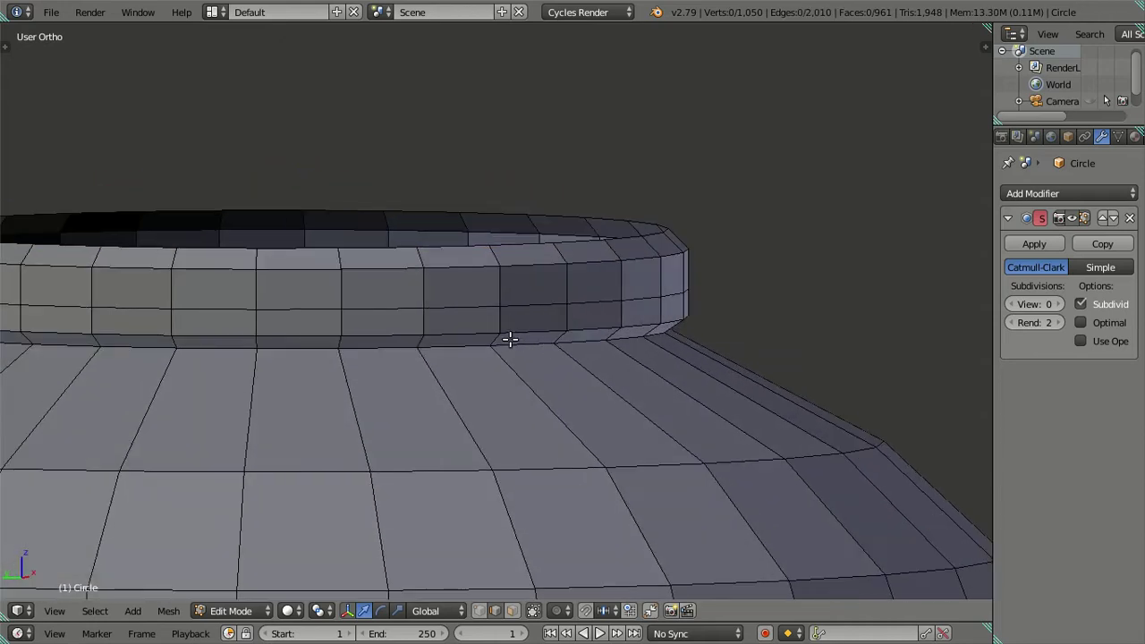
# Snap the 3D cursor to the centre of a rim loop and reselect the rim edge loop
pyautogui.keyDown('alt'); pyautogui.rightClick(474, 329); pyautogui.keyUp('alt')
pyautogui.hotkey('shift', 's')
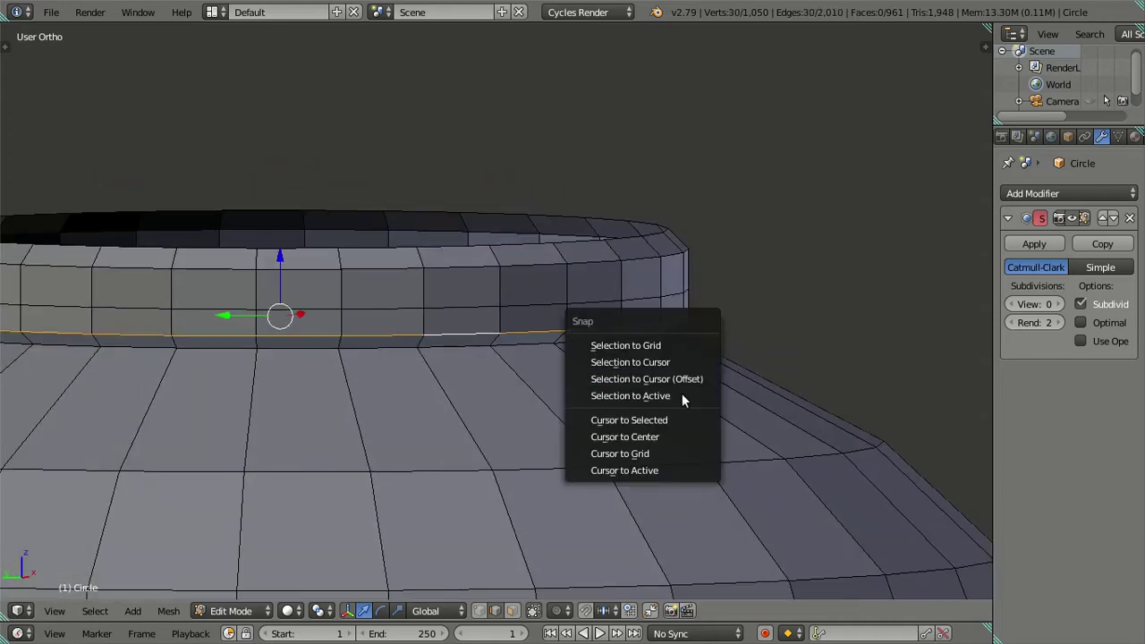
pyautogui.click(669, 424)
pyautogui.press('a')
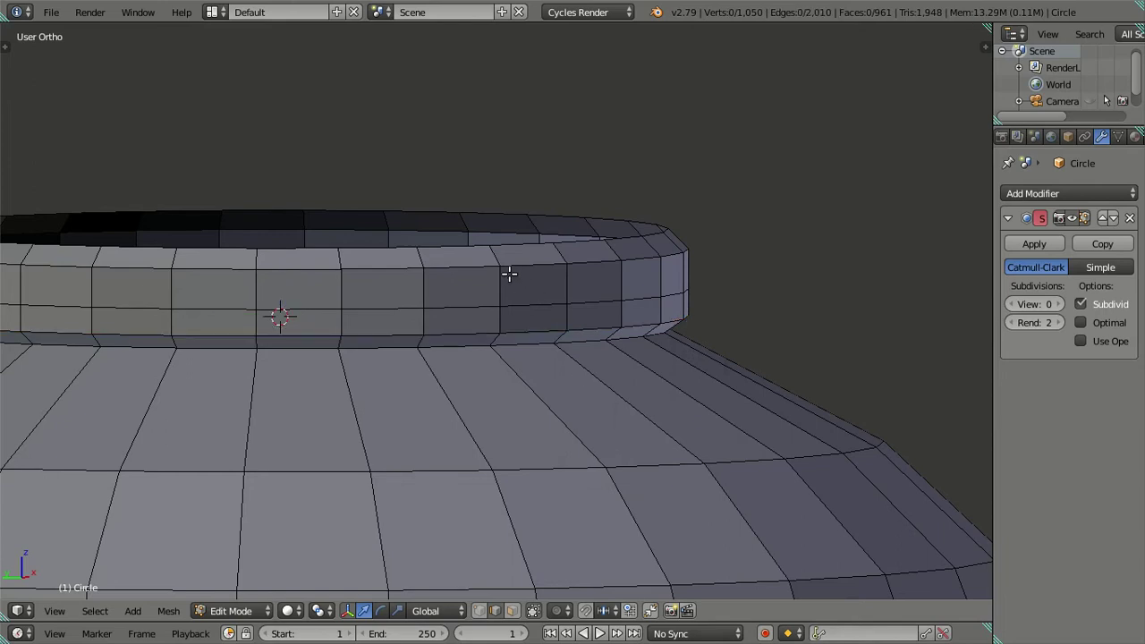
pyautogui.rightClick(498, 283)
pyautogui.keyDown('alt'); pyautogui.rightClick(499, 285); pyautogui.keyUp('alt')
pyautogui.press('a')
pyautogui.keyDown('alt'); pyautogui.rightClick(462, 304); pyautogui.keyUp('alt')
# Extrude the rim edge loop in place and snap the new loop to the 3D cursor
pyautogui.press('z')
pyautogui.press('z')
pyautogui.press('e')
pyautogui.press('z')
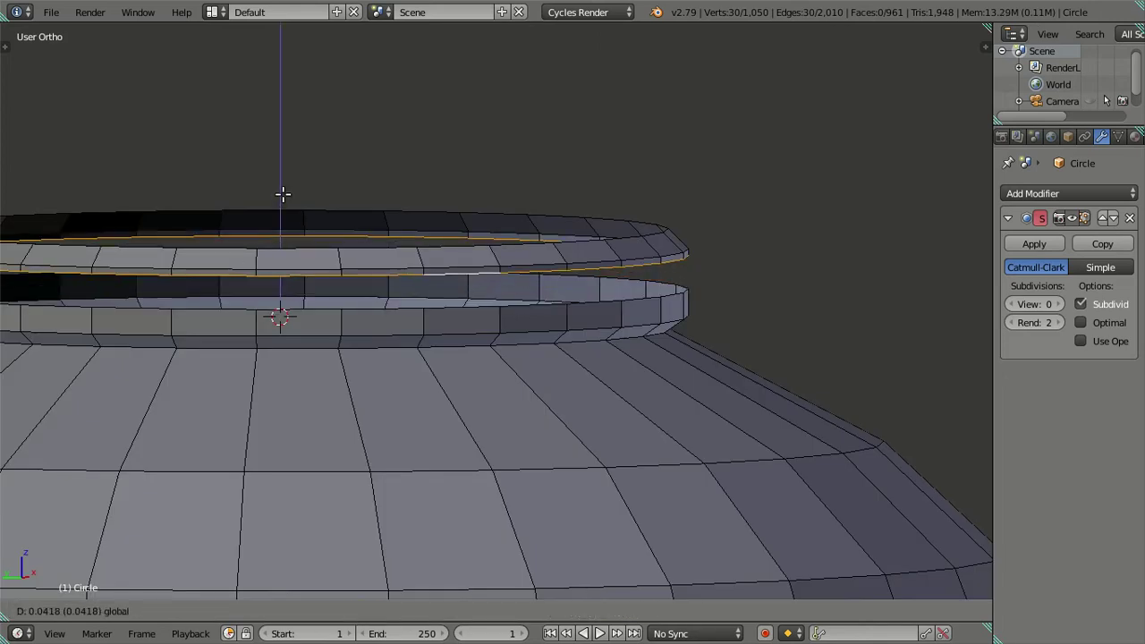
pyautogui.press('Escape')
pyautogui.press('e')
pyautogui.press('Escape')
pyautogui.hotkey('shift', 's')
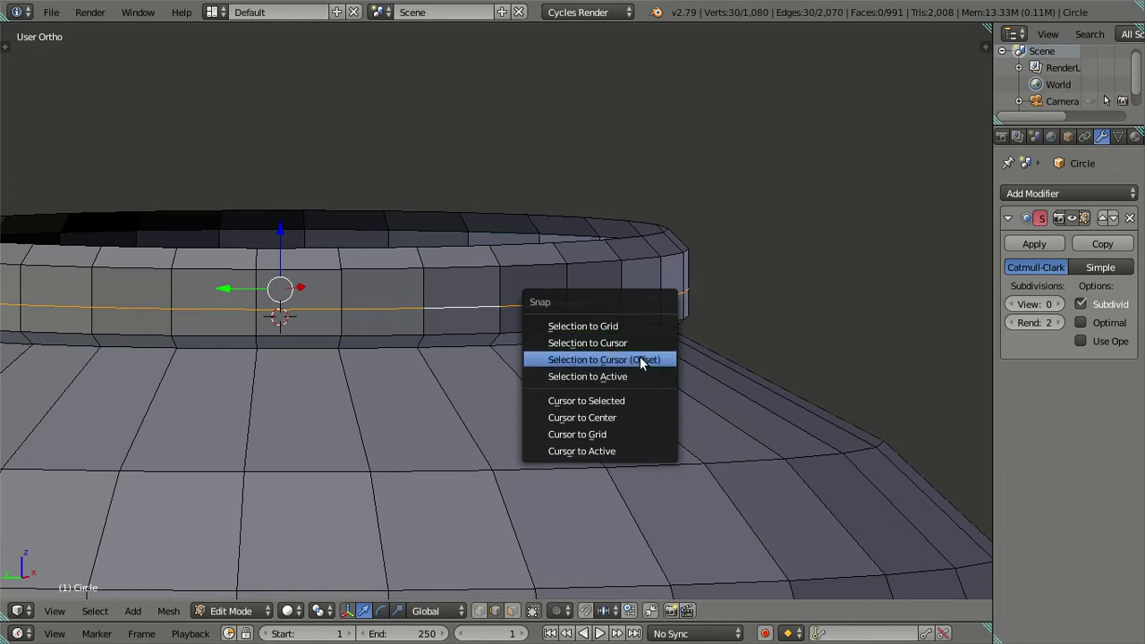
pyautogui.click(640, 356)
# From a side-on view, reselect the rim's edge loop and extrude it in place
pyautogui.moveTo(575, 363); pyautogui.dragTo(575, 340, button='middle')
pyautogui.press('KP_8')
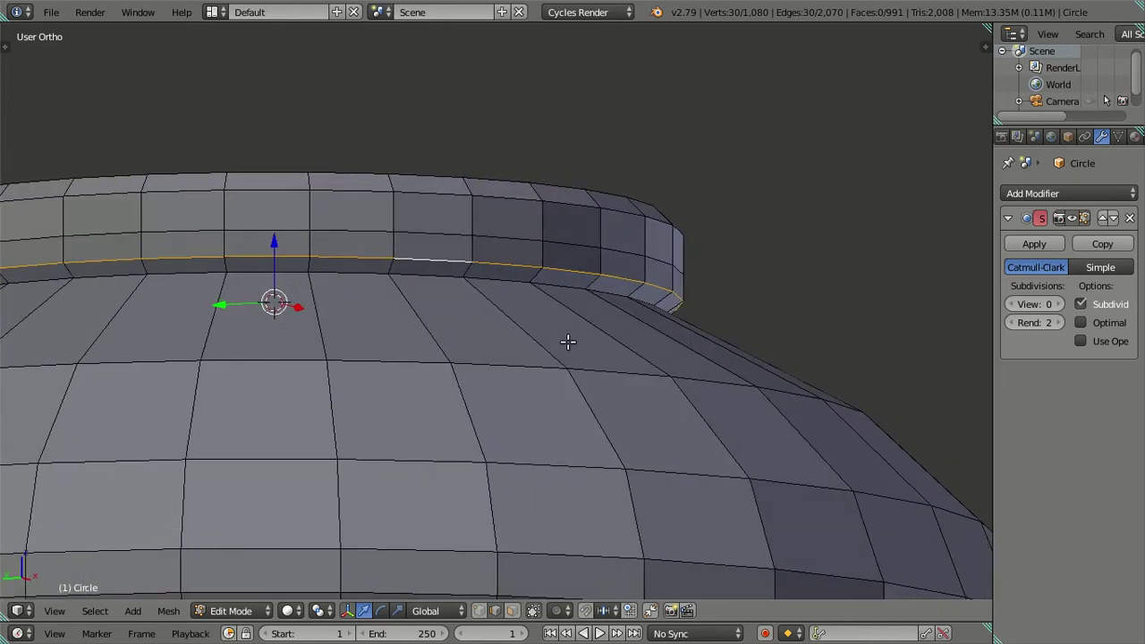
pyautogui.press('KP_8')
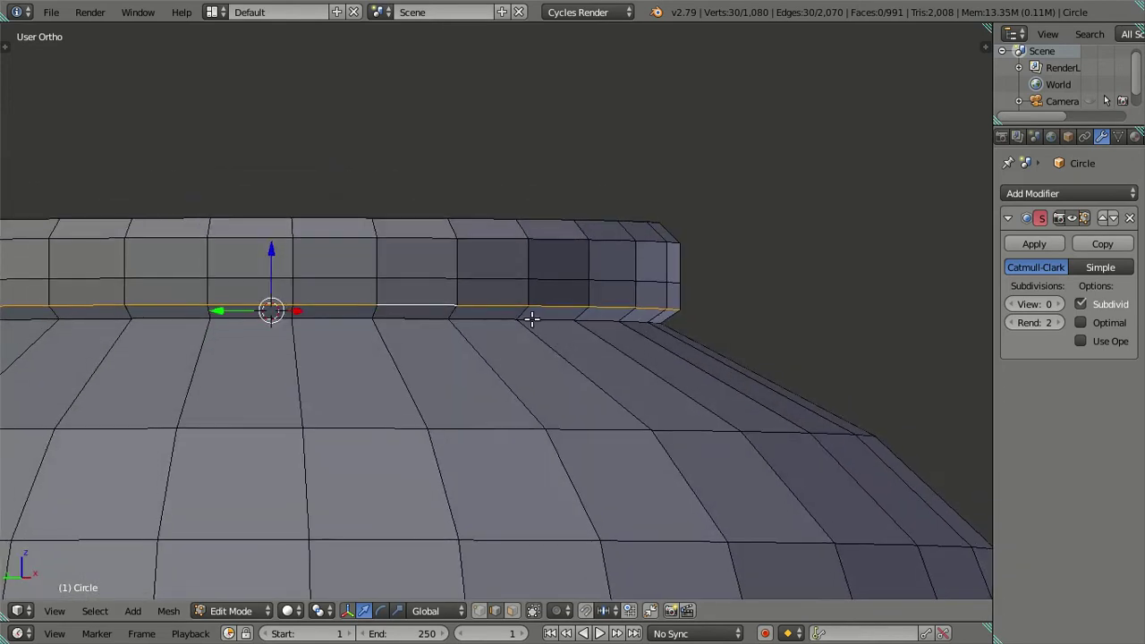
pyautogui.keyDown('alt'); pyautogui.keyDown('shift'); pyautogui.click(511, 325); pyautogui.keyUp('shift'); pyautogui.keyUp('alt')
pyautogui.keyDown('shift'); pyautogui.moveTo(501, 325); pyautogui.dragTo(544, 319, button='middle'); pyautogui.keyUp('shift')
pyautogui.keyDown('alt'); pyautogui.click(537, 318); pyautogui.keyUp('alt')
pyautogui.press('e')
pyautogui.rightClick(581, 348)
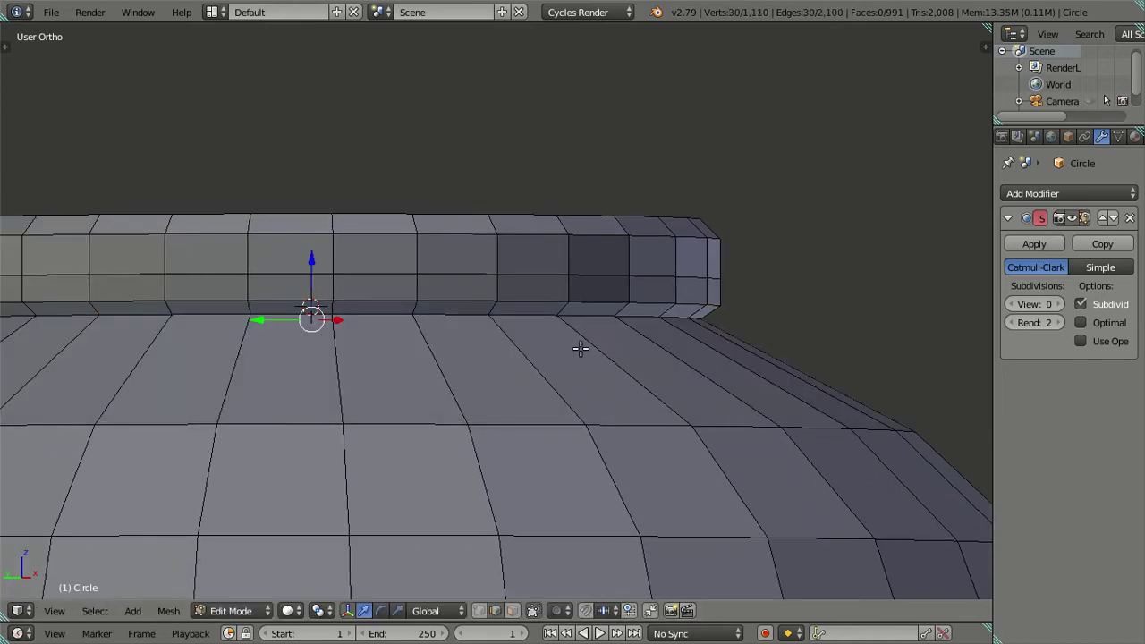
# Select the 60-face band at the collar's base and delete its faces
pyautogui.rightClick(561, 306)
pyautogui.keyDown('alt'); pyautogui.rightClick(565, 306); pyautogui.keyUp('alt')
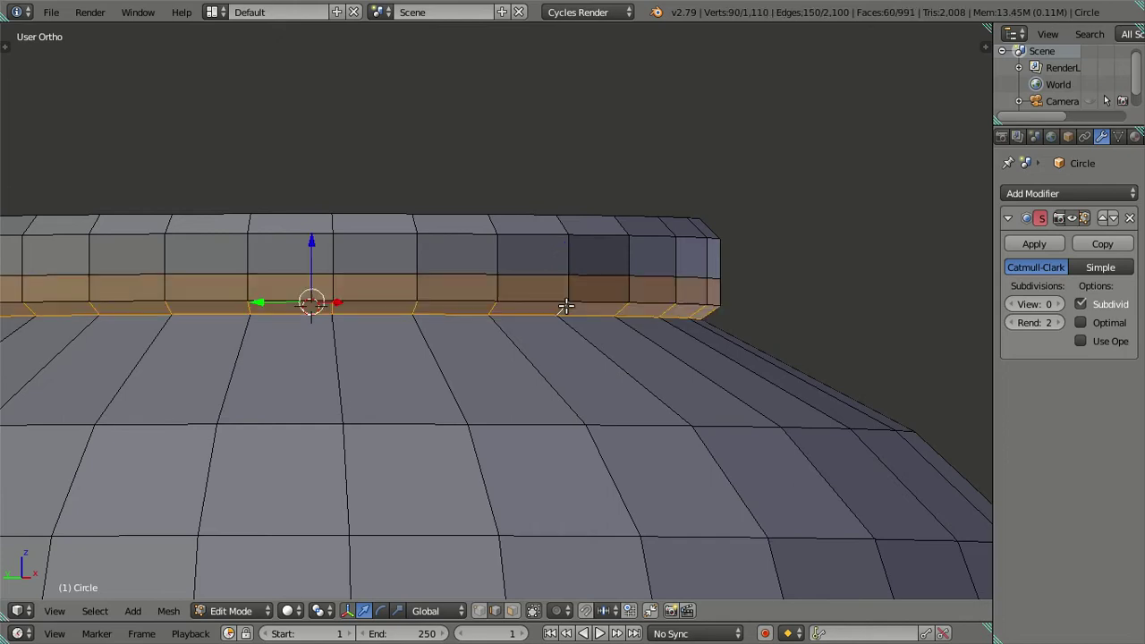
pyautogui.press('x')
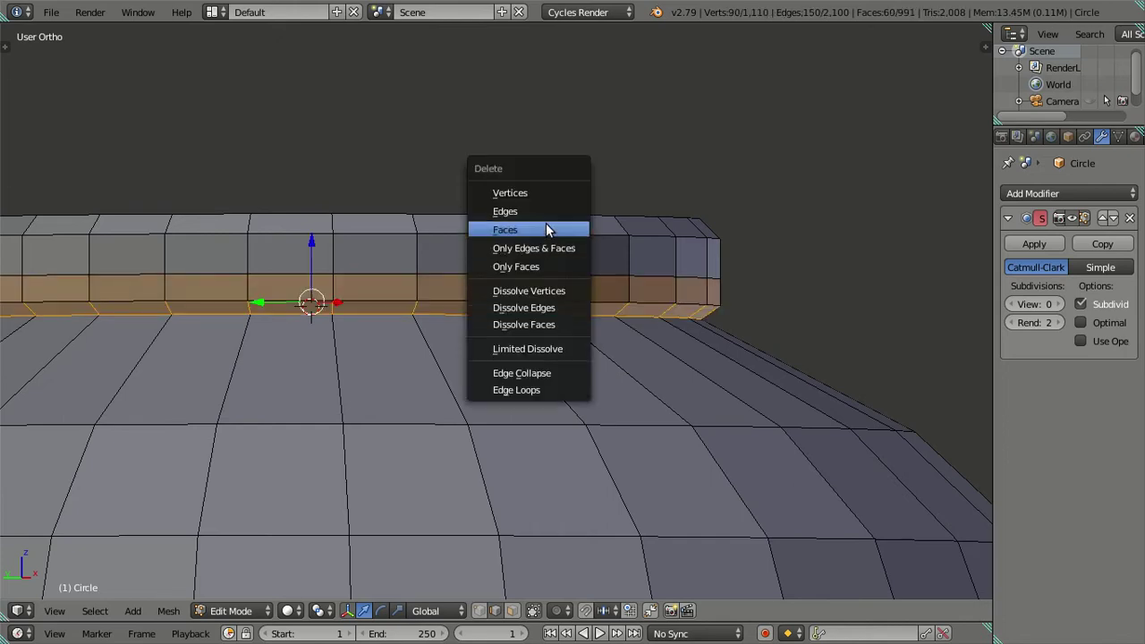
pyautogui.click(537, 231)
pyautogui.moveTo(462, 268)
pyautogui.mouseDown(button='middle')
pyautogui.moveTo(477, 304)
pyautogui.moveTo(493, 289)
pyautogui.moveTo(483, 313)
pyautogui.moveTo(476, 293)
pyautogui.moveTo(498, 309)
pyautogui.moveTo(511, 303)
pyautogui.moveTo(475, 297)
pyautogui.mouseUp(button='middle')
pyautogui.scroll(1, 529, 271)
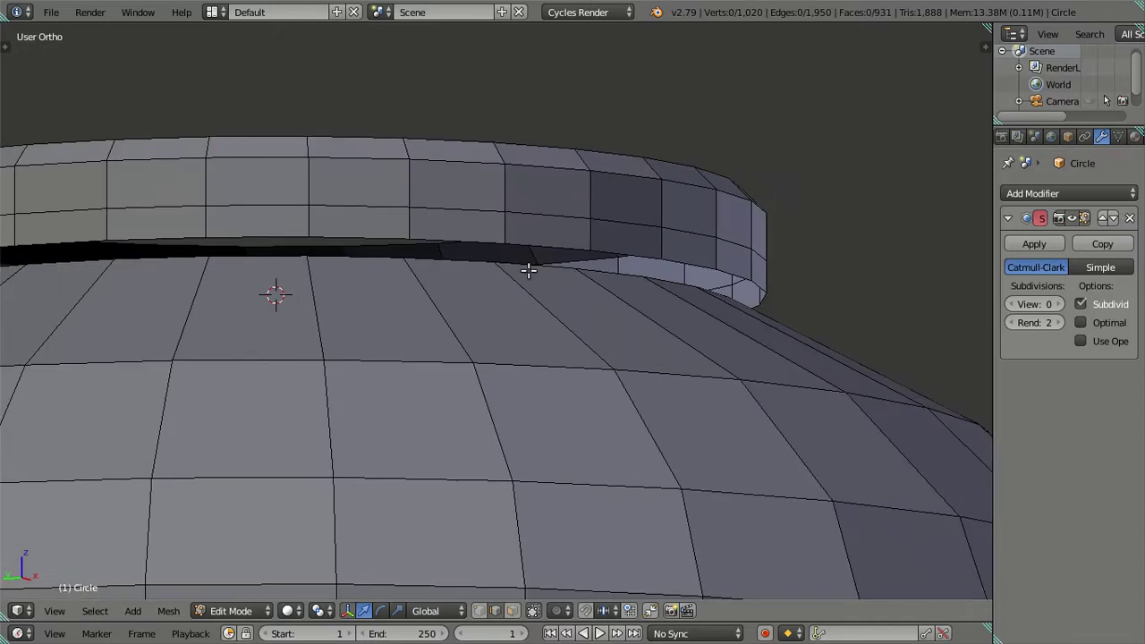
pyautogui.scroll(1, 526, 251)
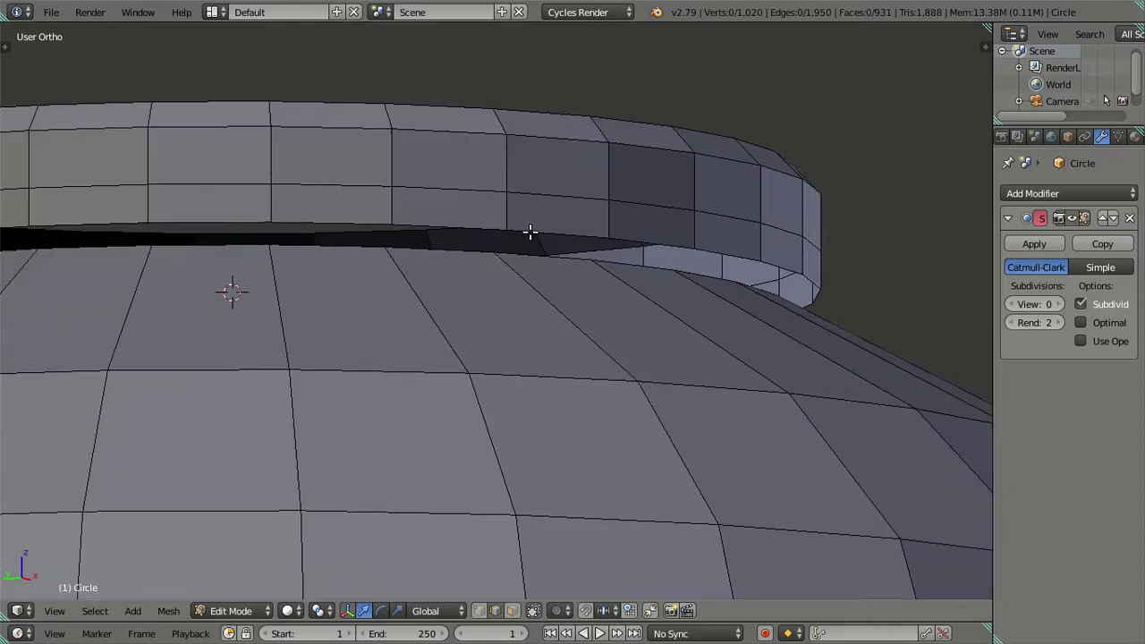
# Select the face loop between two edge loops on the rim's lower section
pyautogui.scroll(-2, 562, 229)
pyautogui.moveTo(562, 228); pyautogui.dragTo(577, 289, button='middle')
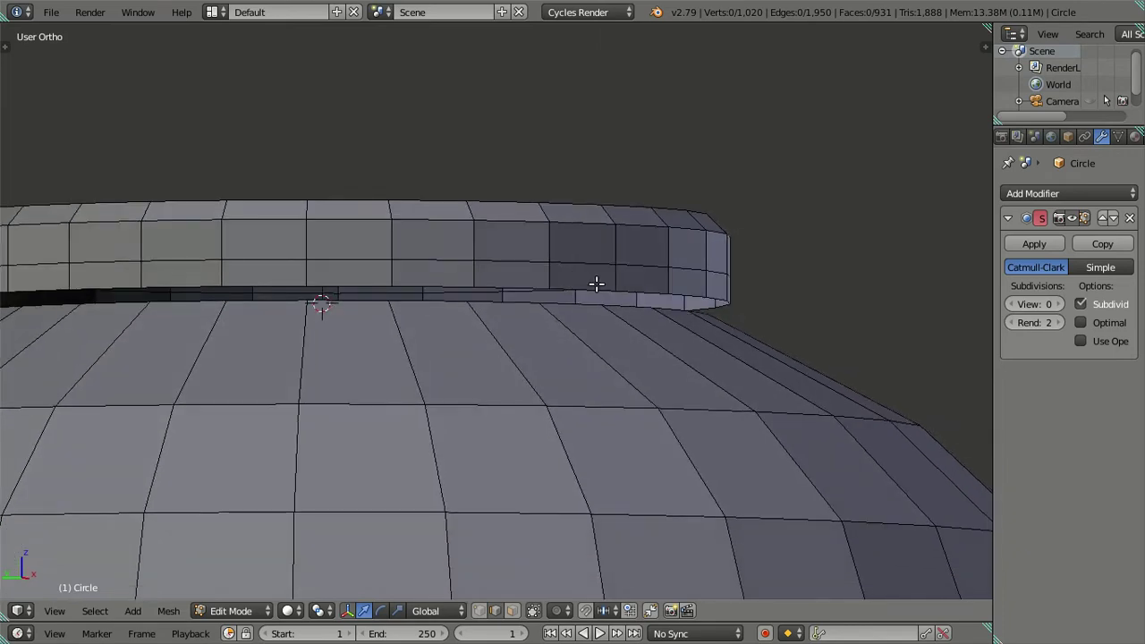
pyautogui.scroll(2, 743, 322)
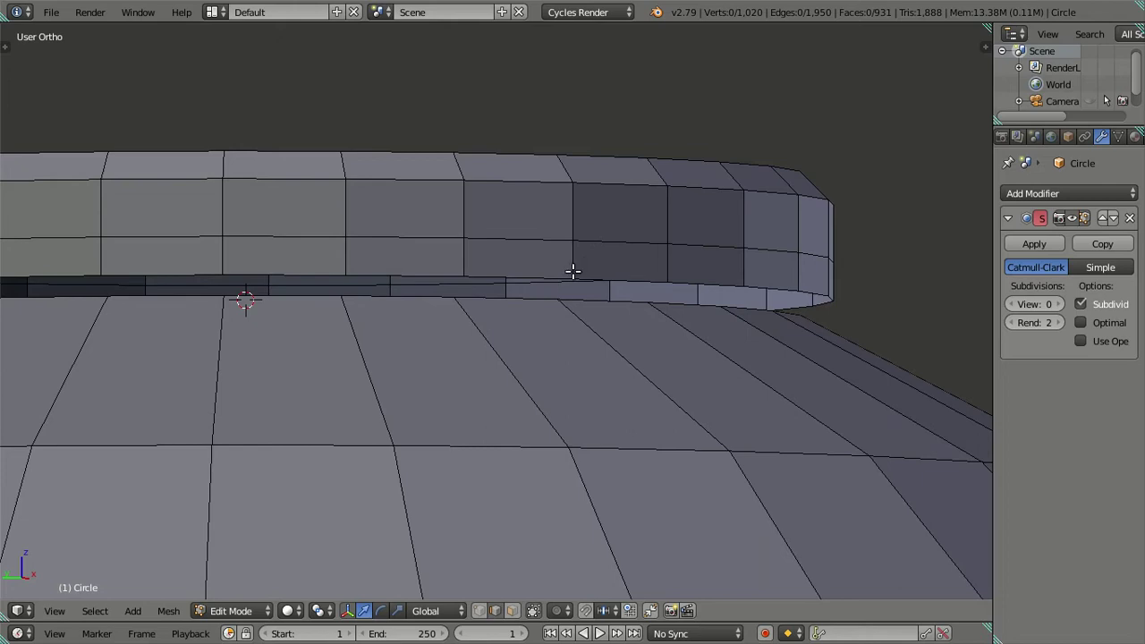
pyautogui.keyDown('alt'); pyautogui.rightClick(629, 282); pyautogui.keyUp('alt')
pyautogui.keyDown('alt'); pyautogui.keyDown('shift'); pyautogui.rightClick(618, 240); pyautogui.keyUp('shift'); pyautogui.keyUp('alt')
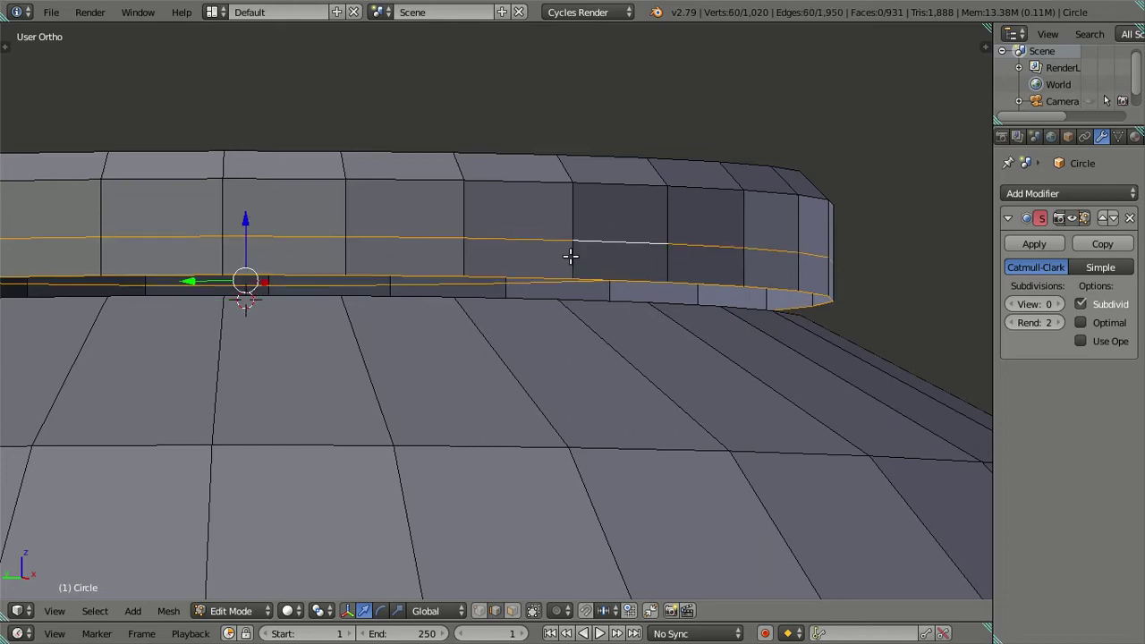
pyautogui.keyDown('ctrl'); pyautogui.keyDown('alt'); pyautogui.keyDown('shift'); pyautogui.rightClick(571, 257); pyautogui.keyUp('shift'); pyautogui.keyUp('alt'); pyautogui.keyUp('ctrl')
# Extrude the face band and step it inward, scaling 0.9 on X and 0.99 on Y
pyautogui.moveTo(708, 291)
pyautogui.mouseDown(button='middle')
pyautogui.moveTo(683, 304)
pyautogui.moveTo(784, 338)
pyautogui.moveTo(634, 350)
pyautogui.mouseUp(button='middle')
pyautogui.scroll(2, 789, 335)
pyautogui.scroll(1, 652, 352)
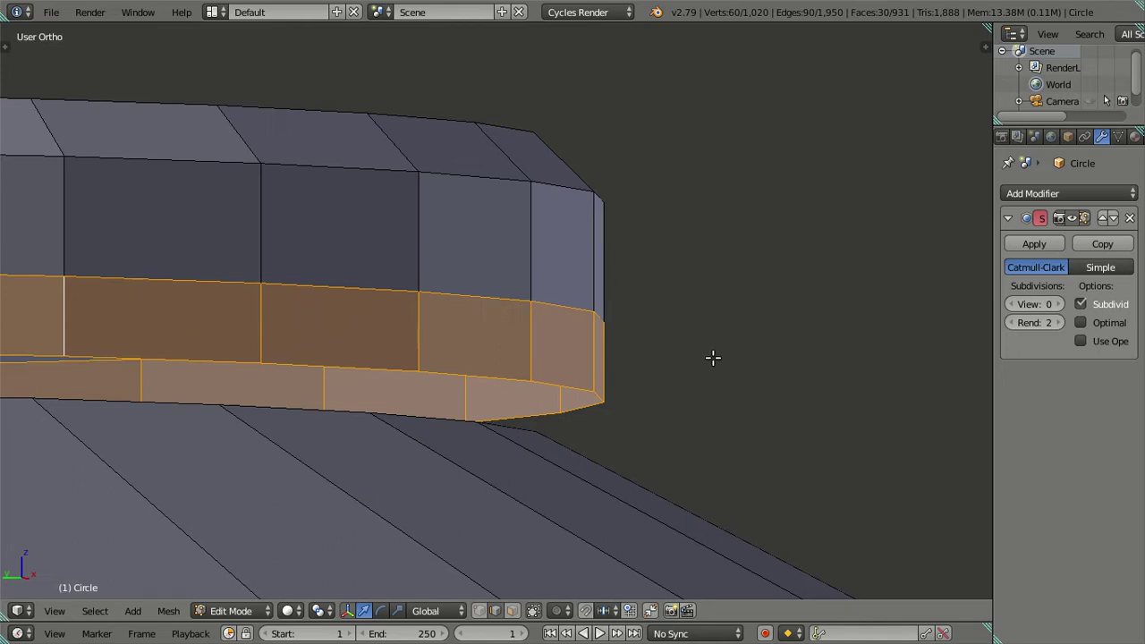
pyautogui.scroll(-1, 713, 358)
pyautogui.scroll(-1, 742, 370)
pyautogui.press('KP_1')
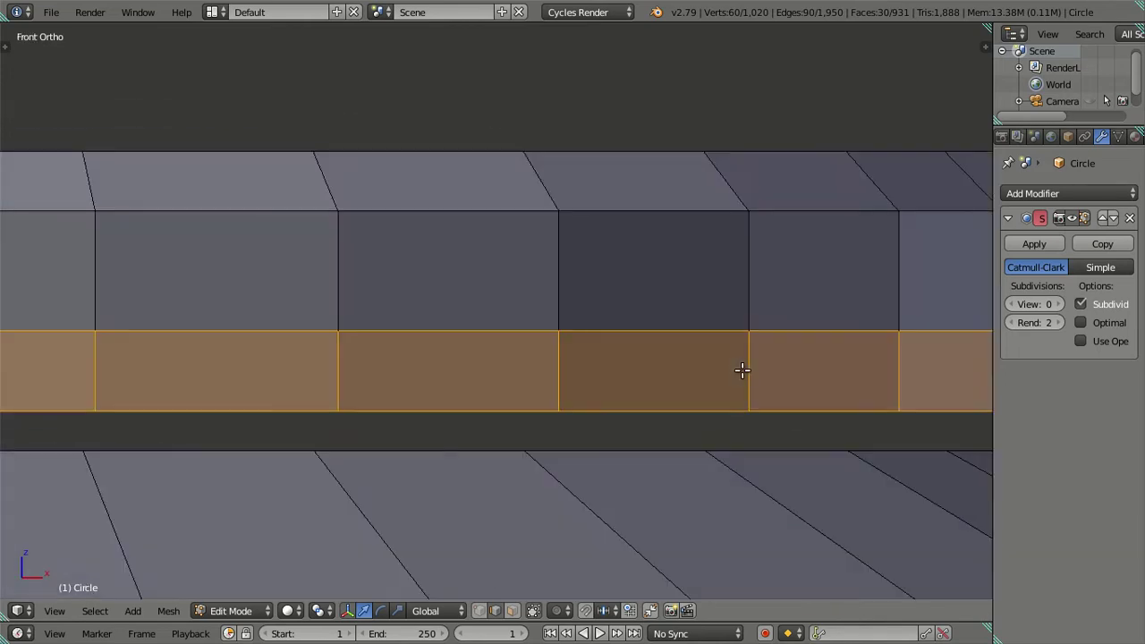
pyautogui.scroll(-1, 733, 374)
pyautogui.scroll(-1, 641, 470)
pyautogui.moveTo(641, 470); pyautogui.dragTo(650, 427, button='middle')
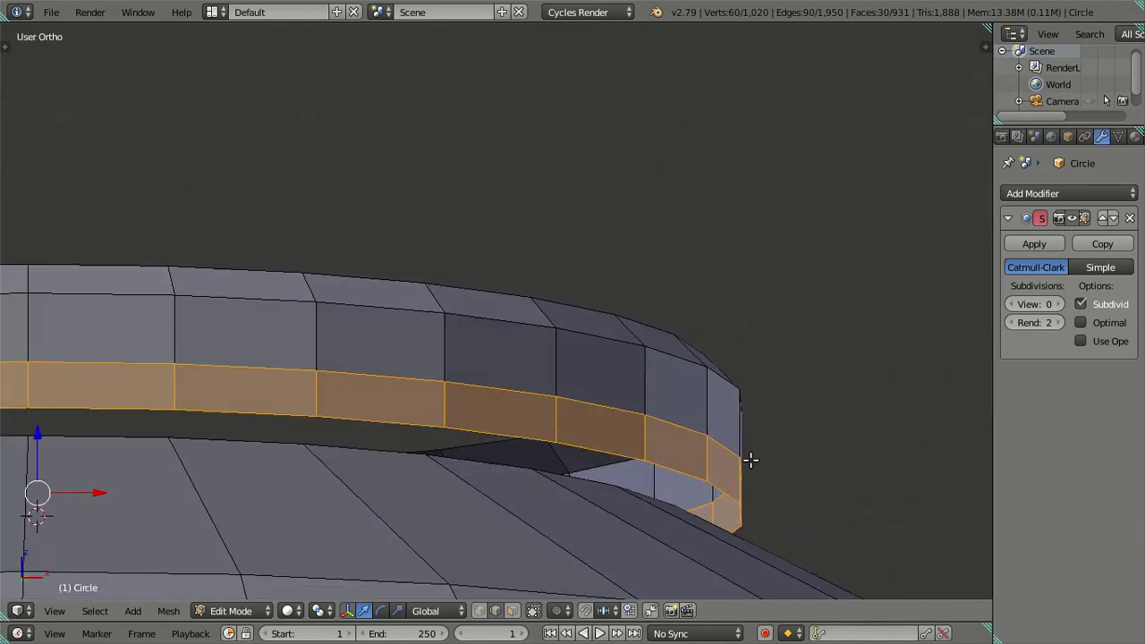
pyautogui.moveTo(751, 460); pyautogui.dragTo(567, 366, button='middle')
pyautogui.scroll(2, 644, 440)
pyautogui.moveTo(671, 445); pyautogui.dragTo(649, 388, button='middle')
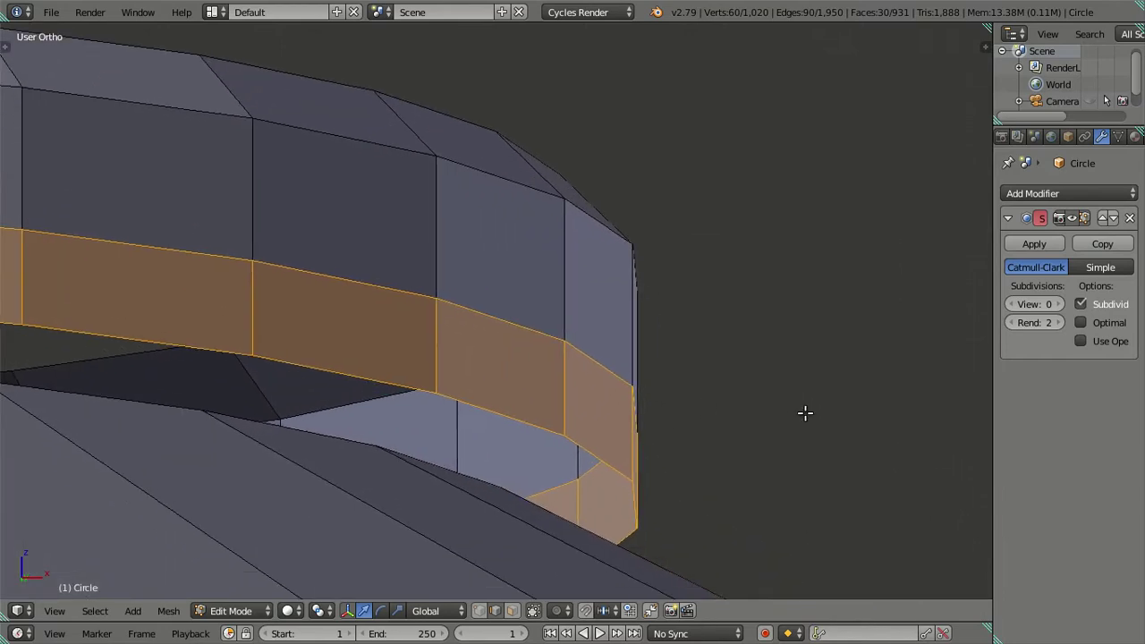
pyautogui.press('e')
pyautogui.press('s')
pyautogui.press('x')
pyautogui.write('.99')
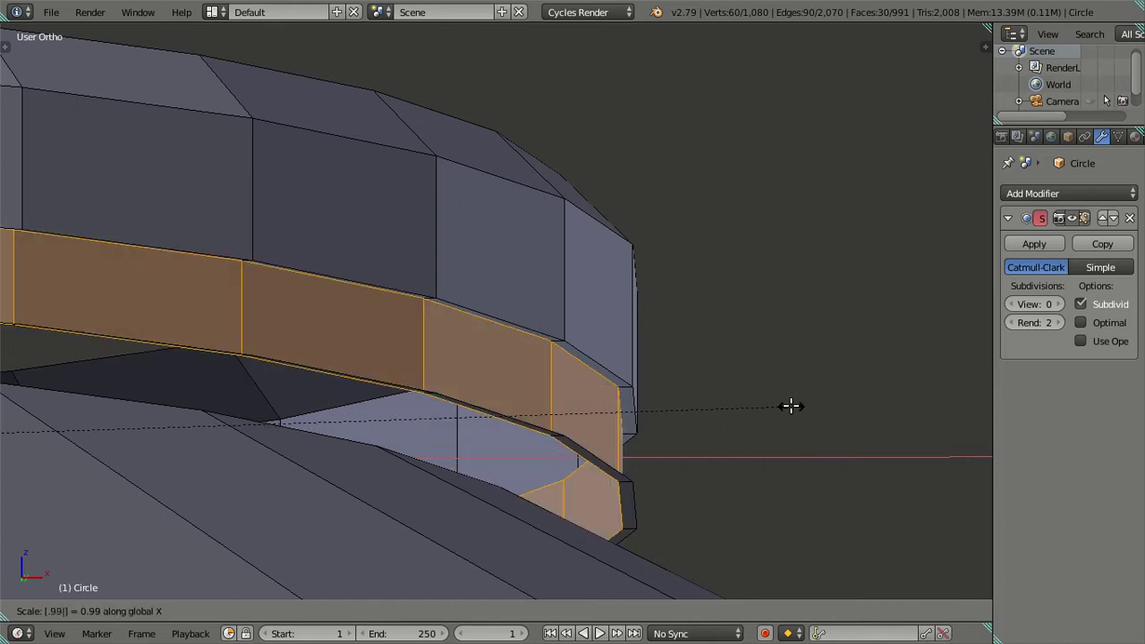
pyautogui.press('Escape')
pyautogui.write('sy.99')
pyautogui.press('Return')
# Select the 30-face inner band beneath the collar and delete its faces
pyautogui.moveTo(789, 405)
pyautogui.mouseDown(button='middle')
pyautogui.moveTo(606, 399)
pyautogui.moveTo(616, 432)
pyautogui.moveTo(552, 434)
pyautogui.mouseUp(button='middle')
pyautogui.scroll(-2, 606, 397)
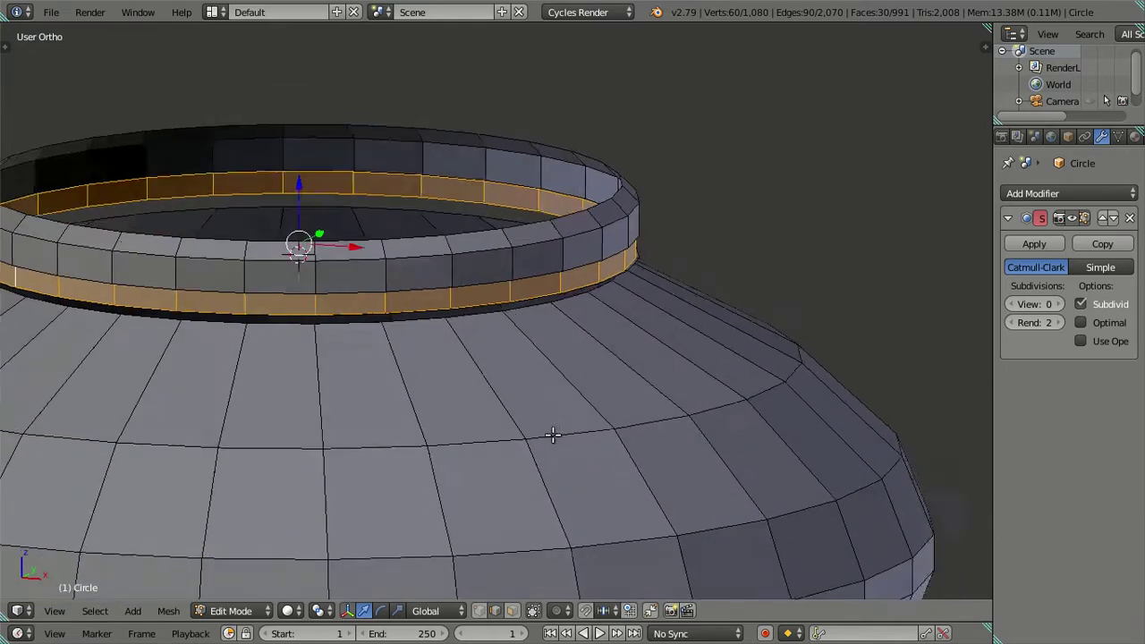
pyautogui.scroll(4, 596, 315)
pyautogui.moveTo(597, 315)
pyautogui.mouseDown(button='middle')
pyautogui.moveTo(626, 328)
pyautogui.moveTo(645, 187)
pyautogui.moveTo(486, 415)
pyautogui.mouseUp(button='middle')
pyautogui.scroll(3, 478, 412)
pyautogui.press('a')
pyautogui.keyDown('alt'); pyautogui.click(501, 384); pyautogui.keyUp('alt')
pyautogui.keyDown('alt'); pyautogui.keyDown('shift'); pyautogui.click(452, 449); pyautogui.keyUp('shift'); pyautogui.keyUp('alt')
pyautogui.press('x')
pyautogui.click(619, 444)
pyautogui.scroll(-5, 603, 447)
pyautogui.moveTo(537, 484)
pyautogui.mouseDown(button='middle')
pyautogui.moveTo(456, 396)
pyautogui.moveTo(544, 485)
pyautogui.moveTo(534, 445)
pyautogui.moveTo(563, 442)
pyautogui.moveTo(462, 419)
pyautogui.mouseUp(button='middle')
pyautogui.scroll(2, 700, 429)
pyautogui.scroll(1, 591, 384)
# Centre the 3D cursor on the band's loop, then extrude the band's bottom edge loop
pyautogui.keyDown('alt'); pyautogui.rightClick(549, 385); pyautogui.keyUp('alt')
pyautogui.hotkey('shift', 's')
pyautogui.click(662, 451)
pyautogui.press('a')
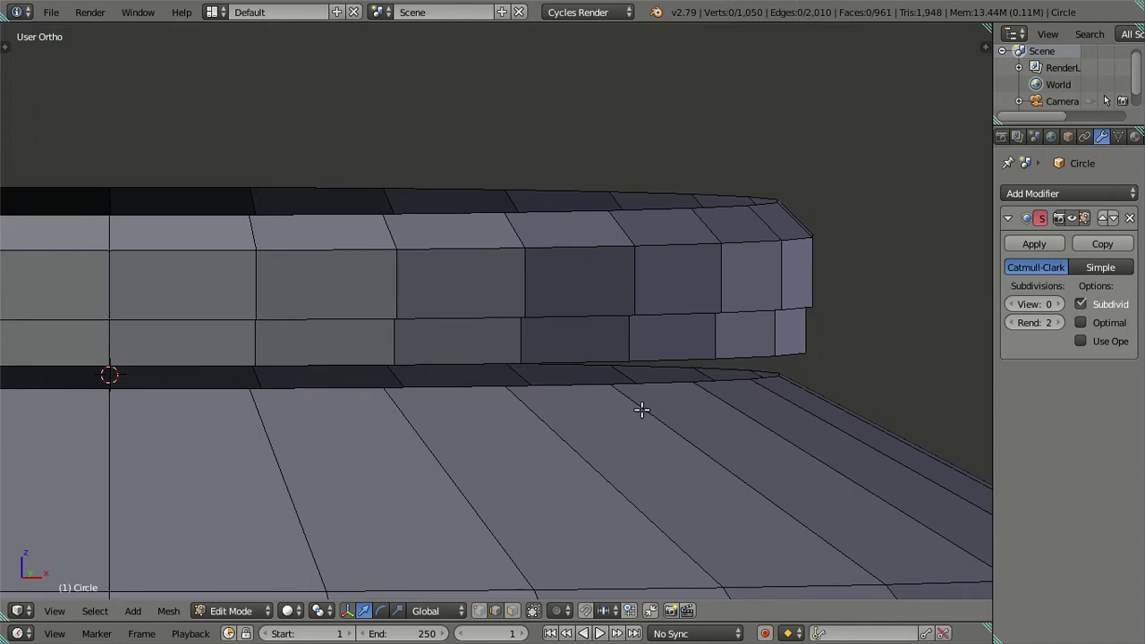
pyautogui.keyDown('alt'); pyautogui.rightClick(656, 351); pyautogui.keyUp('alt')
pyautogui.moveTo(693, 440)
pyautogui.mouseDown(button='middle')
pyautogui.moveTo(685, 435)
pyautogui.moveTo(701, 431)
pyautogui.mouseUp(button='middle')
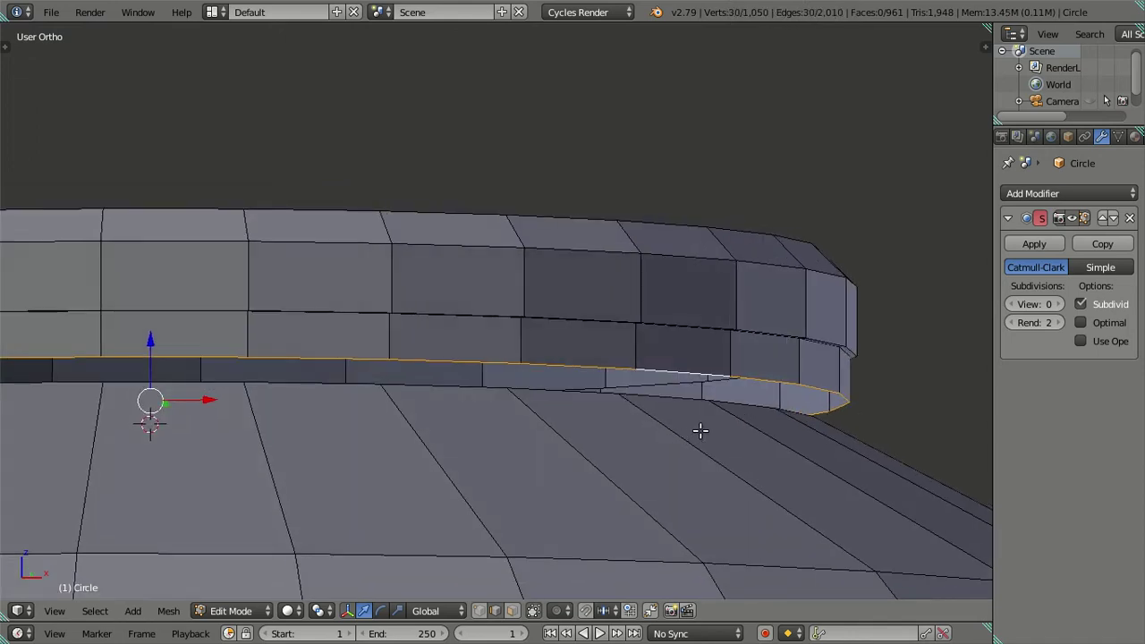
pyautogui.press('e')
pyautogui.click(710, 464)
# Snap the newly extruded loop onto the 3D cursor
pyautogui.scroll(-1, 761, 463)
pyautogui.scroll(-1, 736, 455)
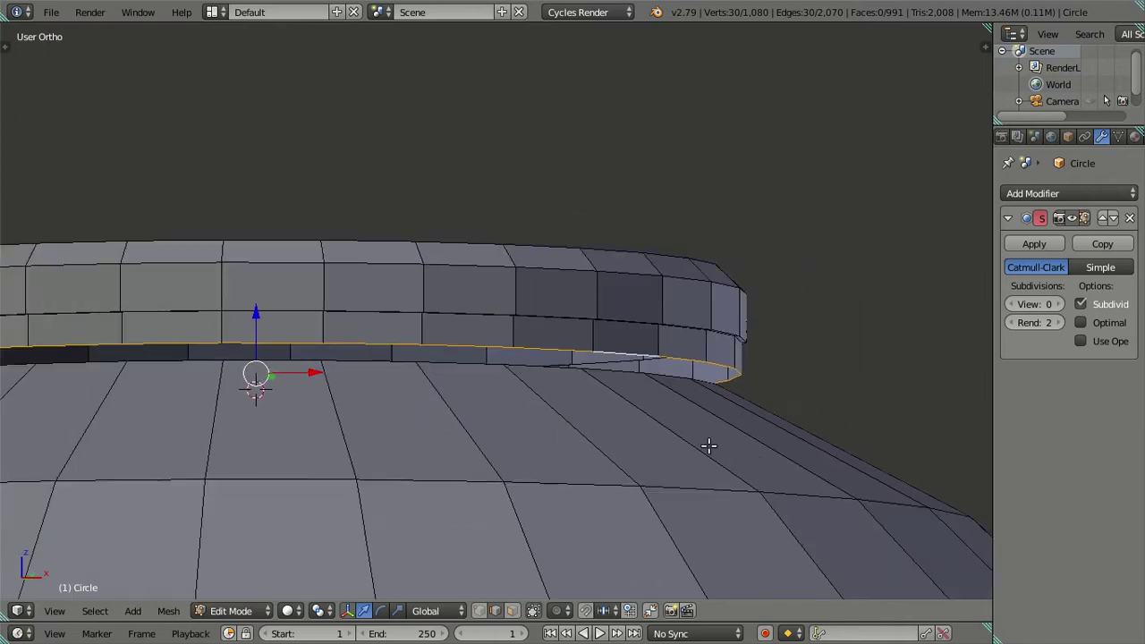
pyautogui.hotkey('shift', 's')
pyautogui.click(721, 402)
pyautogui.moveTo(723, 396); pyautogui.dragTo(726, 400, button='middle')
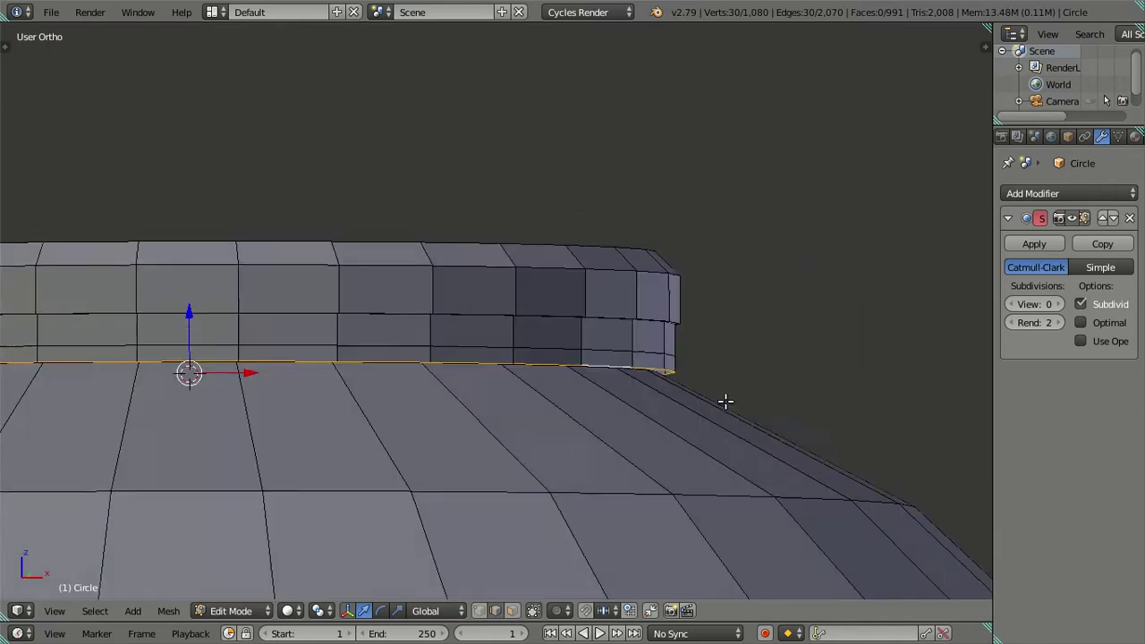
# Scale the new loop to 0.95 along X and 0.95 along Y, after discarding a 0.9 try
pyautogui.press('KP_1')
pyautogui.press('z')
pyautogui.scroll(1, 674, 413)
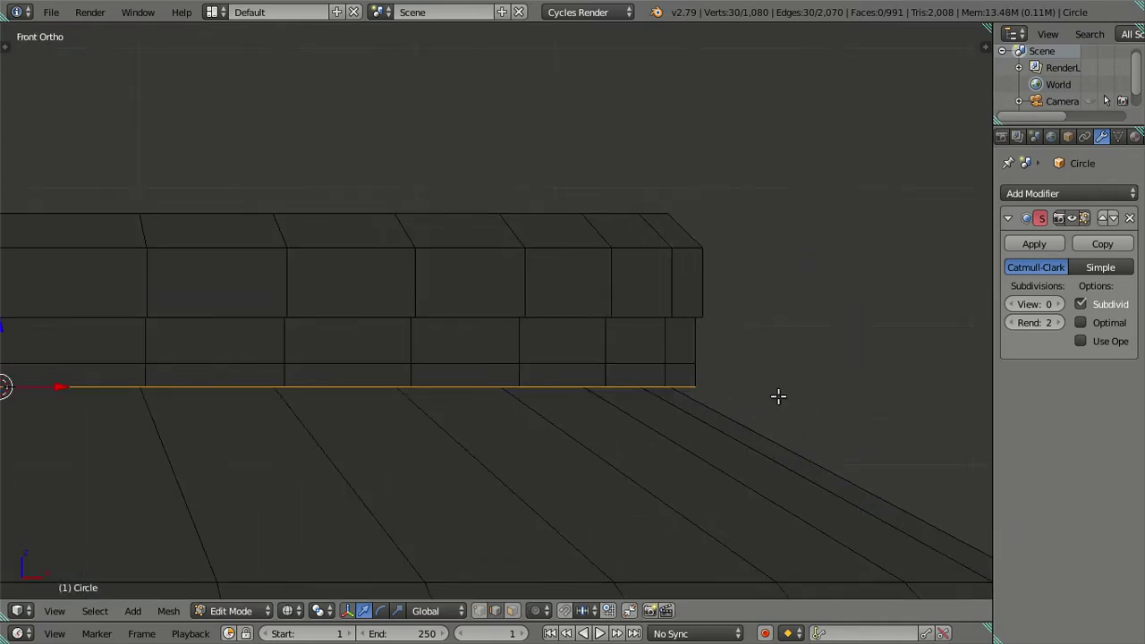
pyautogui.press('s')
pyautogui.press('x')
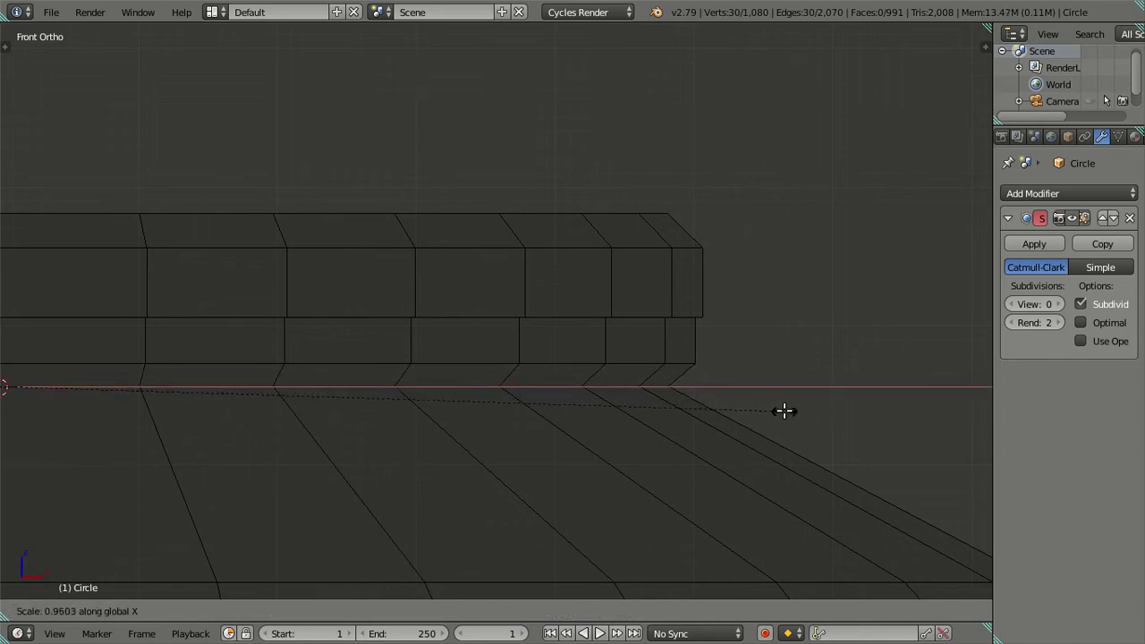
pyautogui.write('.95')
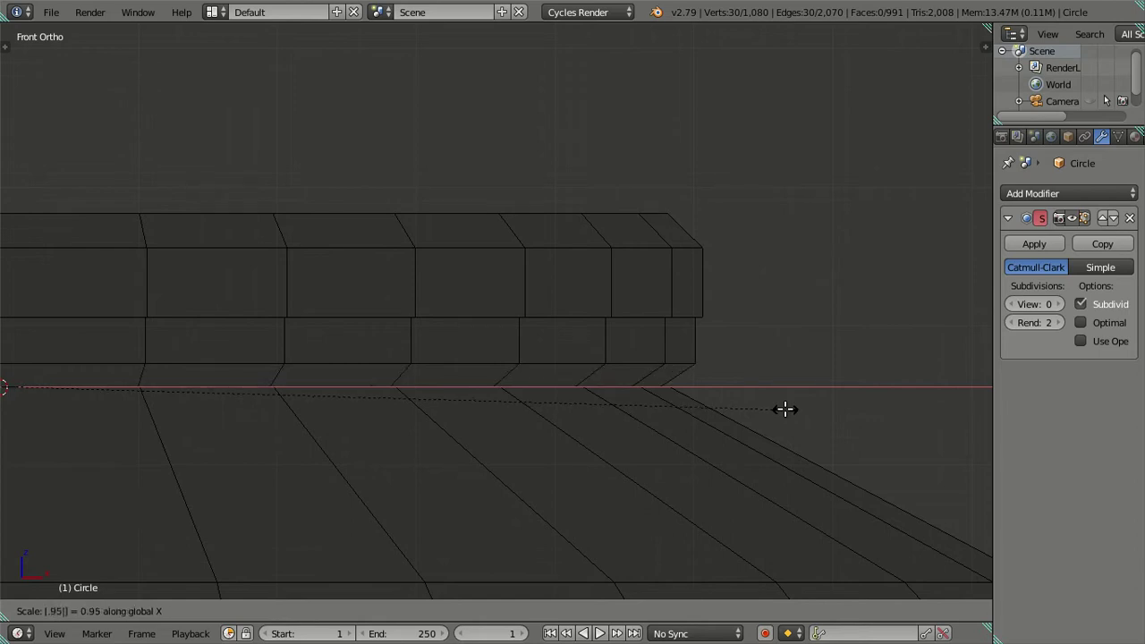
pyautogui.press('Return')
pyautogui.hotkey('ctrl', 'z')
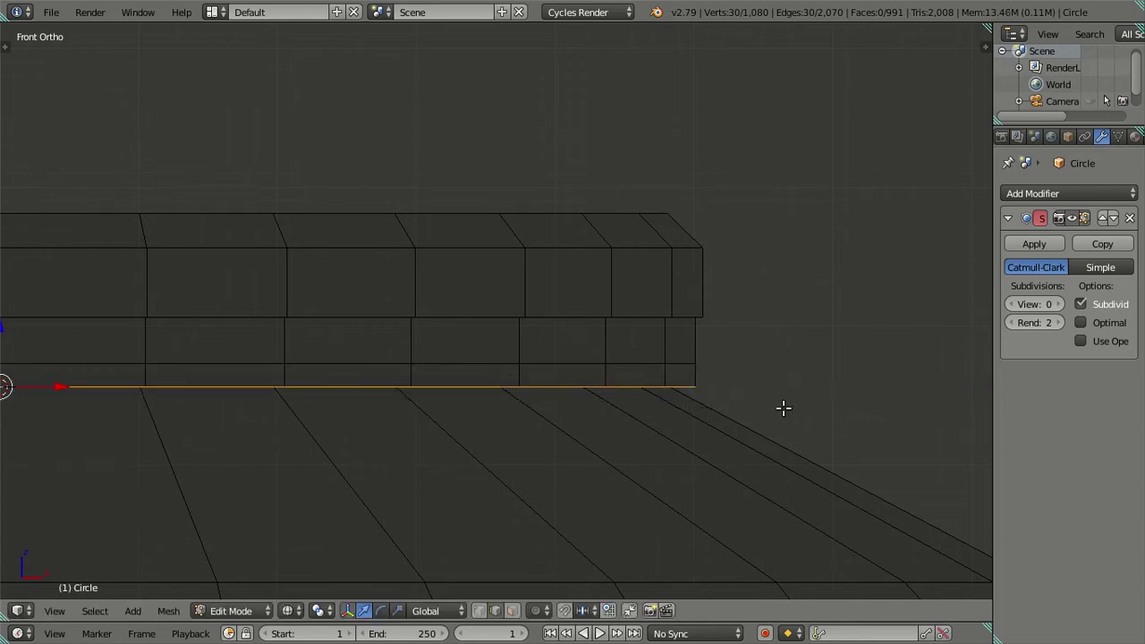
pyautogui.write('sx.95')
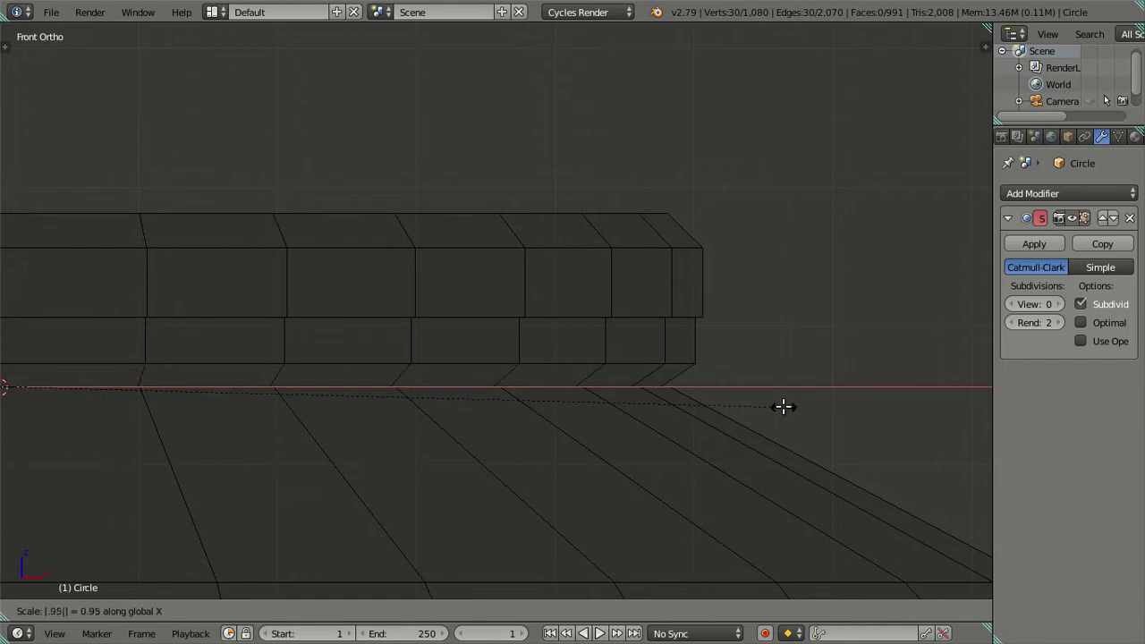
pyautogui.press('Return')
pyautogui.press('z')
pyautogui.moveTo(767, 403)
pyautogui.mouseDown(button='middle')
pyautogui.moveTo(771, 418)
pyautogui.moveTo(545, 447)
pyautogui.mouseUp(button='middle')
pyautogui.write('sy.95')
pyautogui.press('Return')
# Inspect the ring from several angles in solid and wireframe shading
pyautogui.scroll(-3, 677, 420)
pyautogui.moveTo(677, 417)
pyautogui.mouseDown(button='middle')
pyautogui.moveTo(779, 549)
pyautogui.moveTo(660, 496)
pyautogui.moveTo(678, 460)
pyautogui.moveTo(701, 550)
pyautogui.moveTo(746, 468)
pyautogui.moveTo(835, 554)
pyautogui.moveTo(938, 460)
pyautogui.moveTo(644, 452)
pyautogui.moveTo(677, 511)
pyautogui.moveTo(714, 442)
pyautogui.moveTo(741, 503)
pyautogui.moveTo(800, 463)
pyautogui.moveTo(787, 452)
pyautogui.moveTo(695, 504)
pyautogui.moveTo(711, 554)
pyautogui.moveTo(659, 463)
pyautogui.moveTo(644, 465)
pyautogui.moveTo(621, 552)
pyautogui.moveTo(689, 441)
pyautogui.moveTo(719, 486)
pyautogui.mouseUp(button='middle')
pyautogui.scroll(4, 835, 553)
pyautogui.scroll(-3, 715, 442)
pyautogui.scroll(-2, 787, 452)
pyautogui.press('z')
pyautogui.scroll(2, 694, 443)
pyautogui.press('z')
pyautogui.scroll(2, 524, 364)
pyautogui.scroll(3, 524, 364)
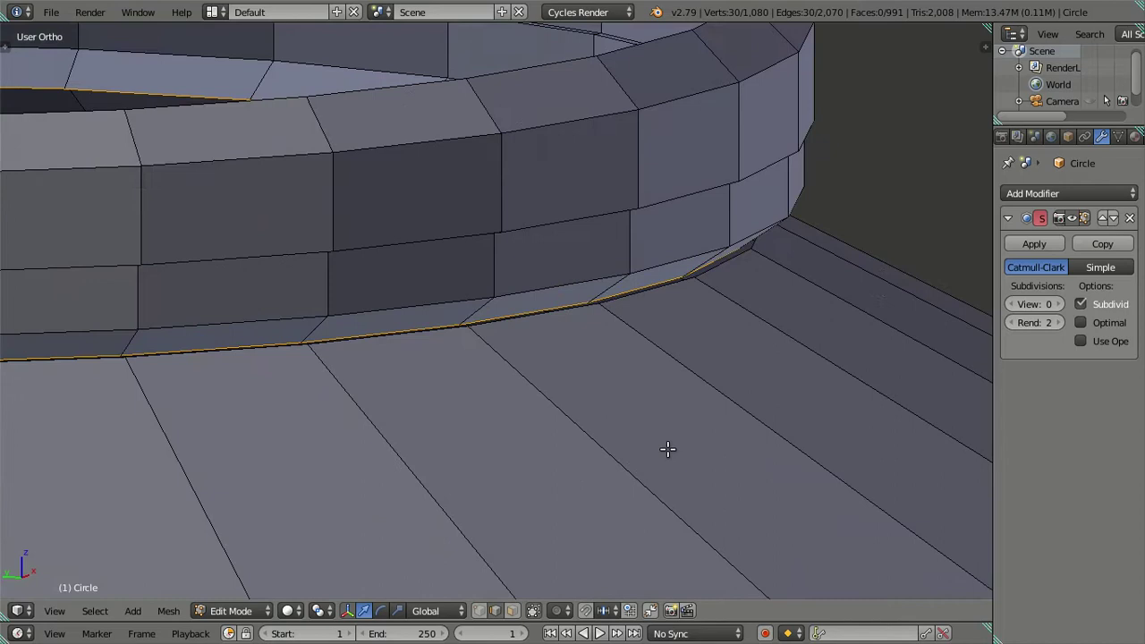
pyautogui.scroll(2, 638, 384)
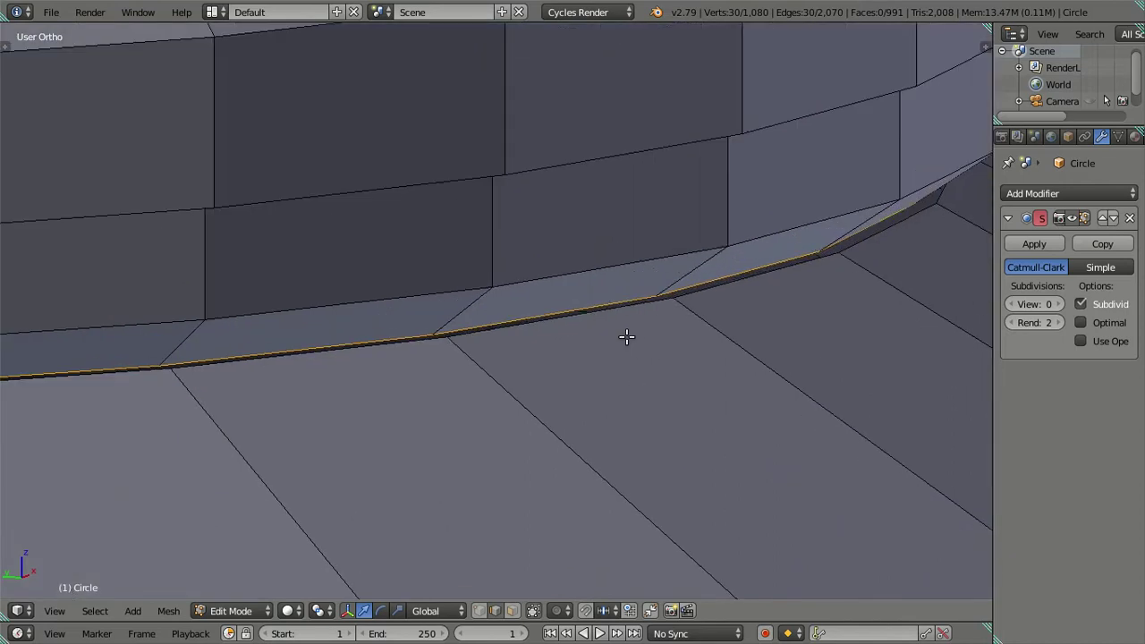
pyautogui.scroll(-2, 626, 337)
pyautogui.scroll(-2, 626, 336)
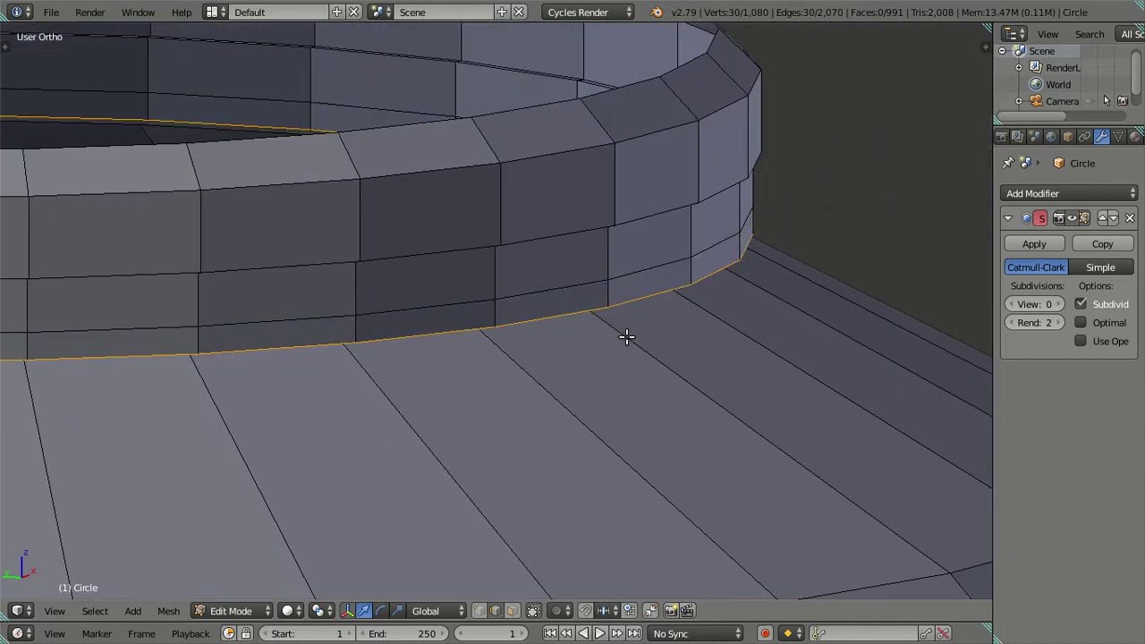
pyautogui.scroll(-3, 640, 336)
# Scale the loop further by 0.96 along X and 0.96 along Y
pyautogui.press('KP_1')
pyautogui.keyDown('shift'); pyautogui.scroll(1, 665, 325); pyautogui.keyUp('shift')
pyautogui.keyDown('shift'); pyautogui.scroll(2, 689, 335); pyautogui.keyUp('shift')
pyautogui.press('z')
pyautogui.scroll(3, 702, 343)
pyautogui.write('sx.96')
pyautogui.press('Return')
pyautogui.scroll(2, 807, 417)
pyautogui.scroll(2, 498, 370)
pyautogui.scroll(1, 651, 424)
pyautogui.press('z')
pyautogui.moveTo(650, 424)
pyautogui.mouseDown(button='middle')
pyautogui.moveTo(652, 440)
pyautogui.moveTo(795, 327)
pyautogui.moveTo(506, 463)
pyautogui.moveTo(512, 449)
pyautogui.moveTo(572, 492)
pyautogui.mouseUp(button='middle')
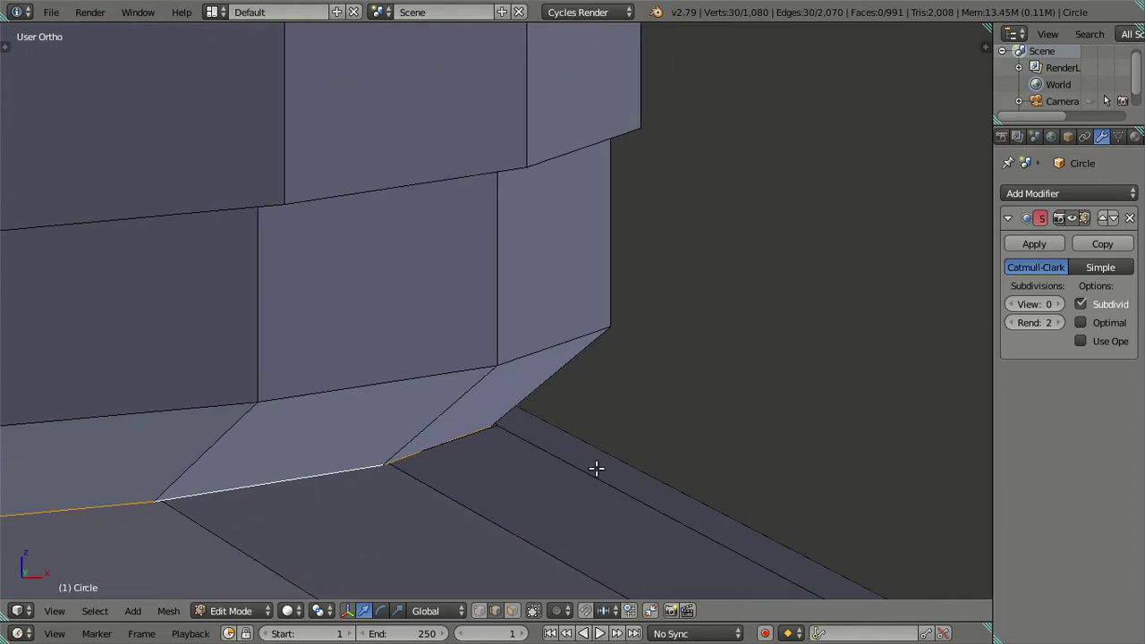
pyautogui.write('sy.96')
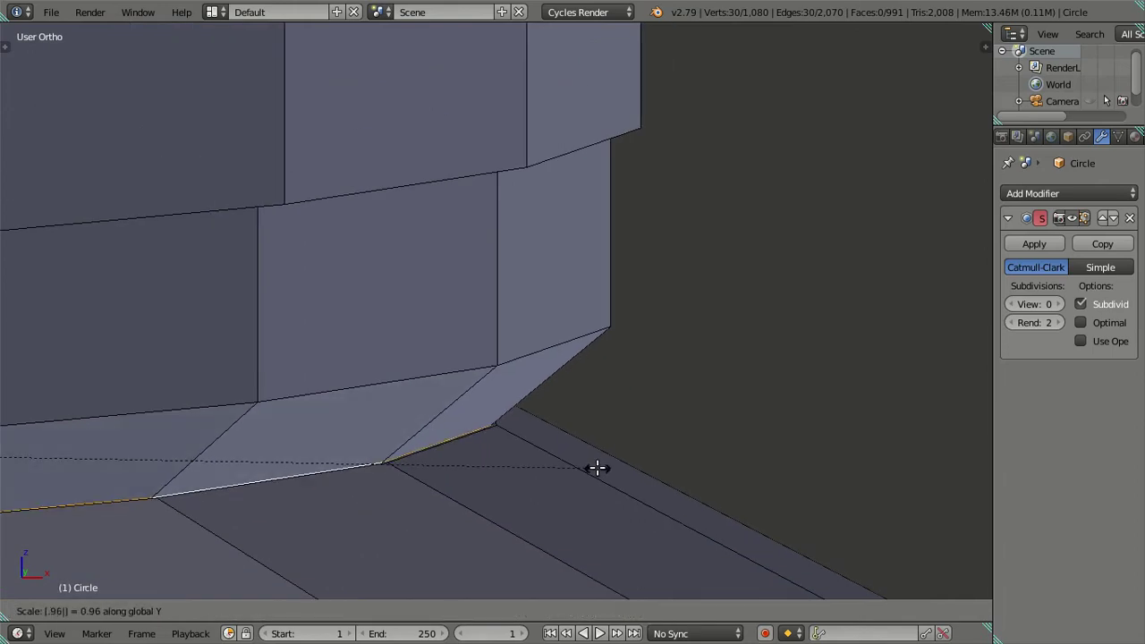
pyautogui.press('Return')
# Undo the lower loop's inward scaling and cancel the stray 0.975 scale
pyautogui.moveTo(596, 468); pyautogui.dragTo(508, 444, button='middle')
pyautogui.hotkey('ctrl', 'z')
pyautogui.hotkey('ctrl', 'z')
pyautogui.write('sx.975')
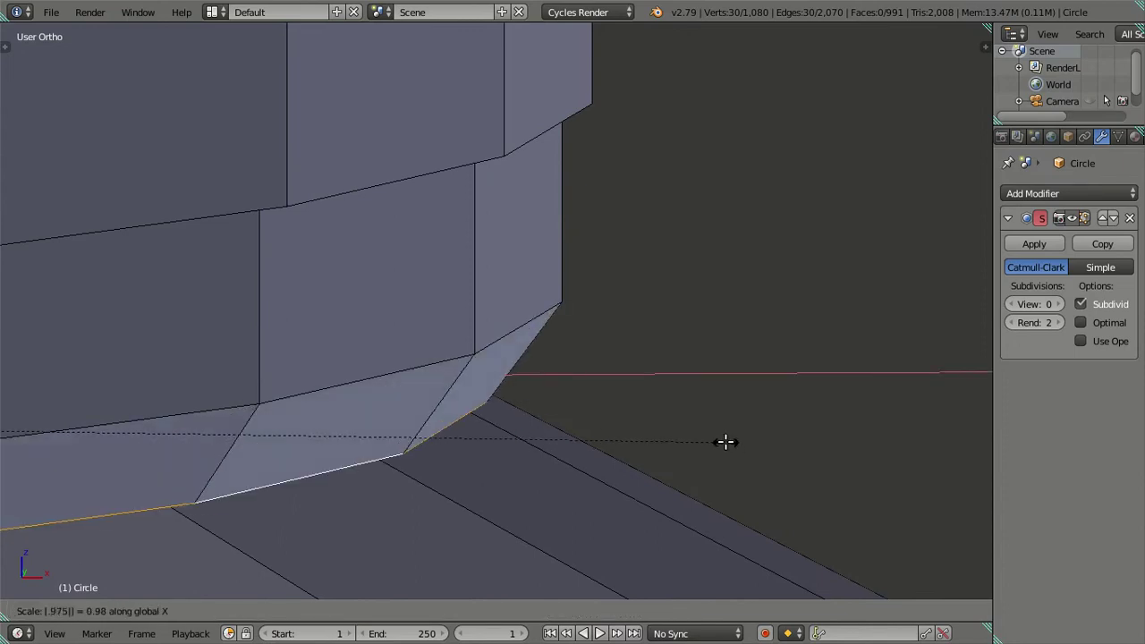
pyautogui.press('Escape')
# Narrow the bottom loop to about 0.96 along X in front wireframe view
pyautogui.press('KP_1')
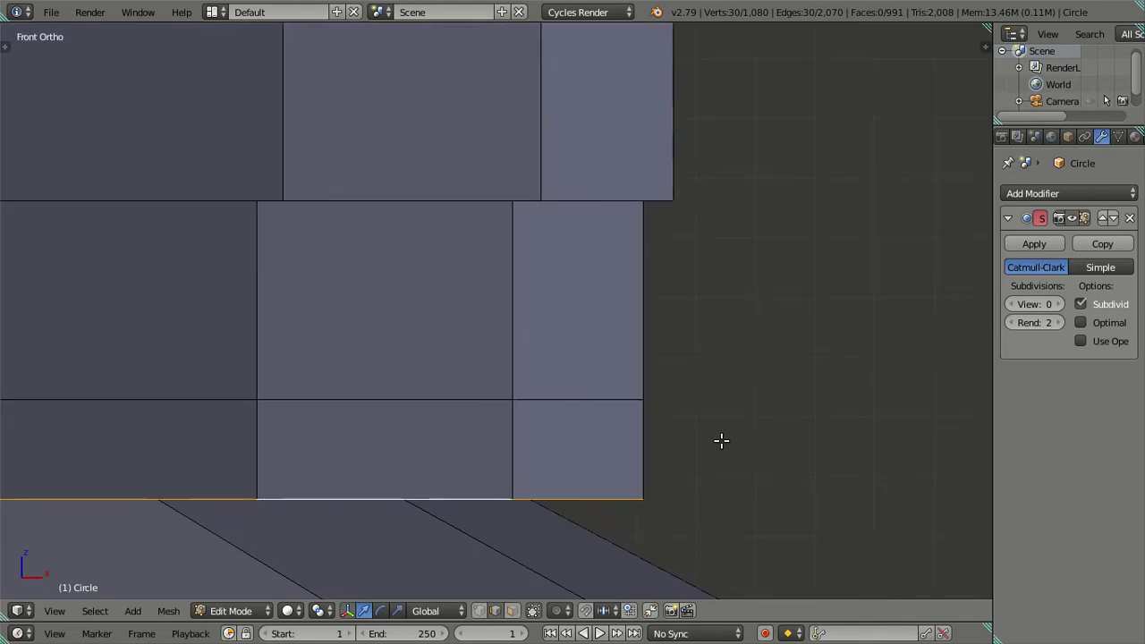
pyautogui.press('z')
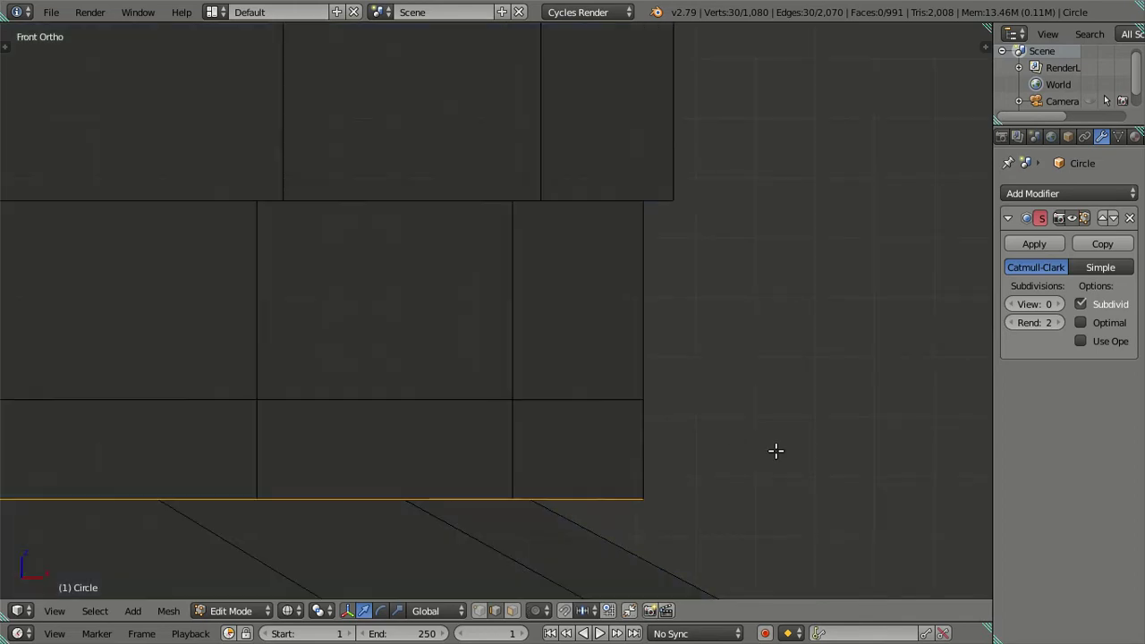
pyautogui.press('s')
pyautogui.press('x')
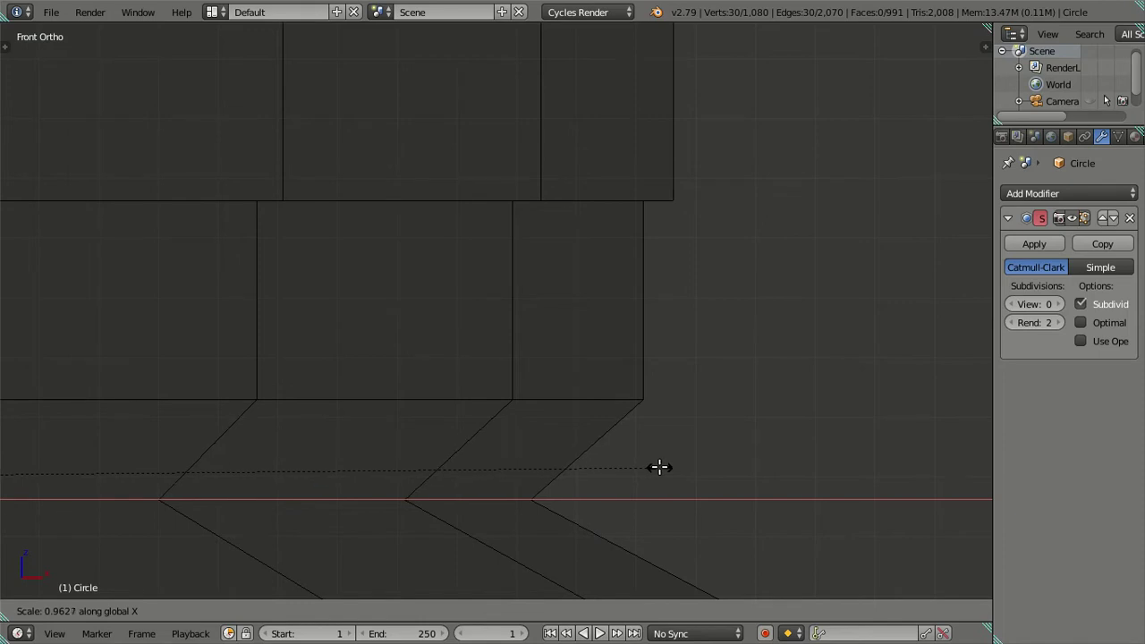
pyautogui.click(658, 467)
pyautogui.scroll(-3, 644, 468)
pyautogui.scroll(-2, 635, 468)
pyautogui.scroll(-2, 633, 469)
pyautogui.keyDown('shift'); pyautogui.moveTo(481, 381); pyautogui.dragTo(627, 384, button='middle'); pyautogui.keyUp('shift')
pyautogui.scroll(2, 626, 384)
pyautogui.scroll(1, 625, 383)
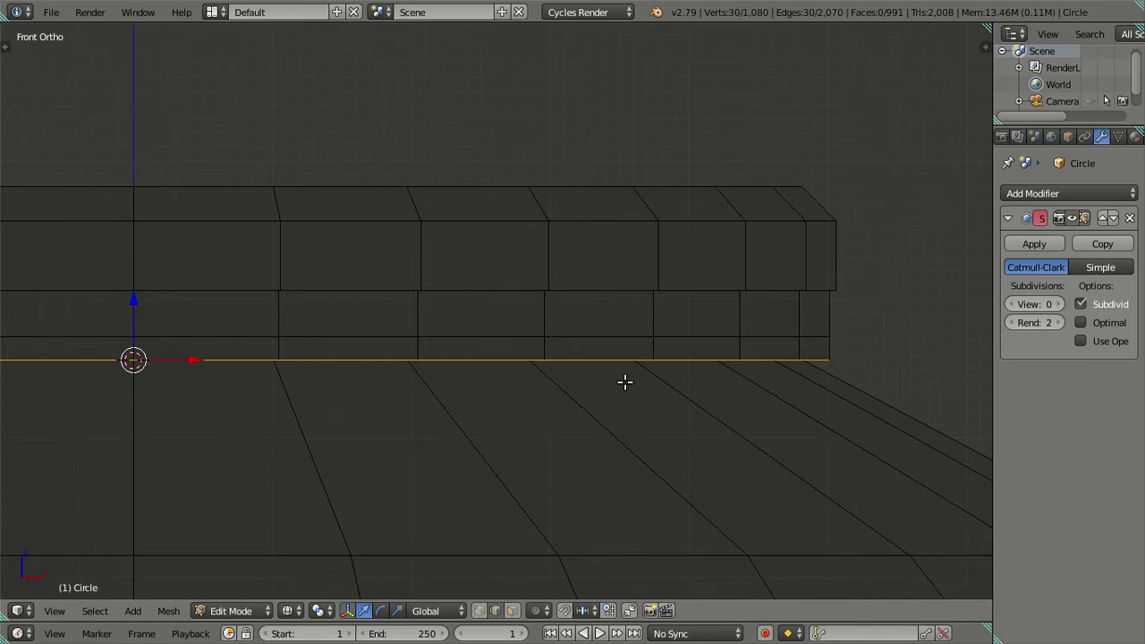
pyautogui.moveTo(625, 382)
pyautogui.mouseDown(button='middle')
pyautogui.moveTo(521, 385)
pyautogui.moveTo(540, 411)
pyautogui.moveTo(536, 482)
pyautogui.moveTo(503, 435)
pyautogui.moveTo(496, 376)
pyautogui.moveTo(519, 316)
pyautogui.moveTo(519, 350)
pyautogui.moveTo(490, 373)
pyautogui.moveTo(542, 347)
pyautogui.moveTo(522, 334)
pyautogui.moveTo(501, 360)
pyautogui.moveTo(500, 390)
pyautogui.moveTo(513, 375)
pyautogui.moveTo(575, 373)
pyautogui.moveTo(581, 391)
pyautogui.moveTo(660, 404)
pyautogui.moveTo(497, 337)
pyautogui.mouseUp(button='middle')
# Centre the 3D cursor on the ring's horizontal loop
pyautogui.press('z')
pyautogui.press('a')
pyautogui.scroll(2, 570, 373)
pyautogui.scroll(-3, 581, 391)
pyautogui.keyDown('alt'); pyautogui.rightClick(469, 329); pyautogui.keyUp('alt')
pyautogui.hotkey('shift', 's')
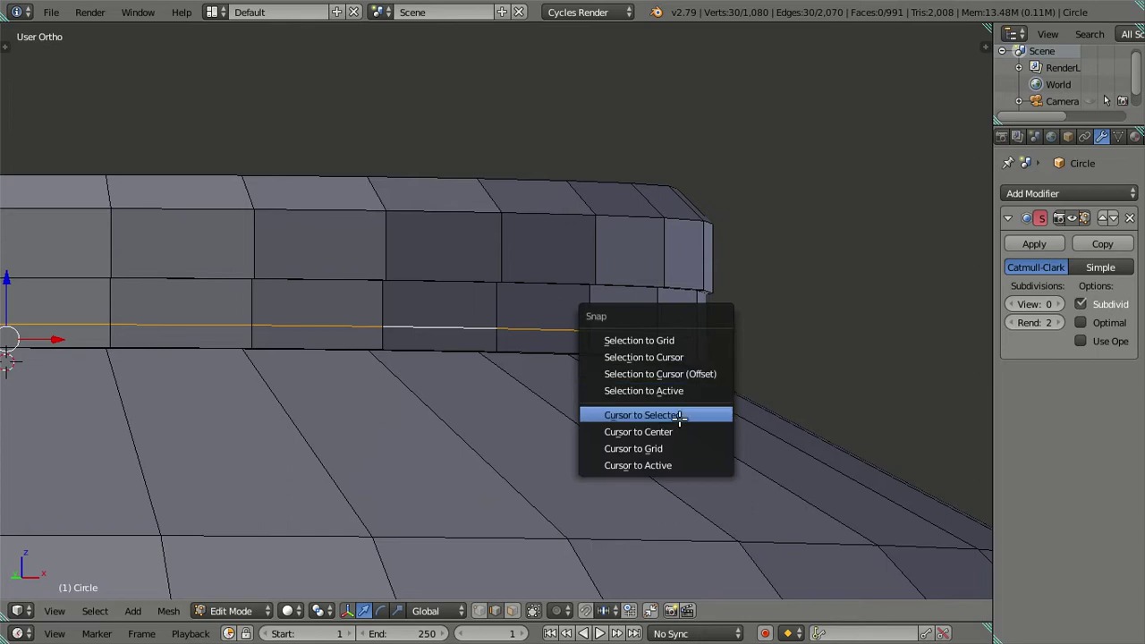
pyautogui.click(626, 411)
pyautogui.press('a')
# Inspect the ring from several angles in wireframe, solid shading and Object Mode
pyautogui.press('z')
pyautogui.scroll(2, 618, 438)
pyautogui.moveTo(580, 400); pyautogui.dragTo(608, 421, button='middle')
pyautogui.press('z')
pyautogui.press('z')
pyautogui.moveTo(724, 440)
pyautogui.mouseDown(button='middle')
pyautogui.moveTo(652, 421)
pyautogui.moveTo(653, 438)
pyautogui.moveTo(664, 436)
pyautogui.mouseUp(button='middle')
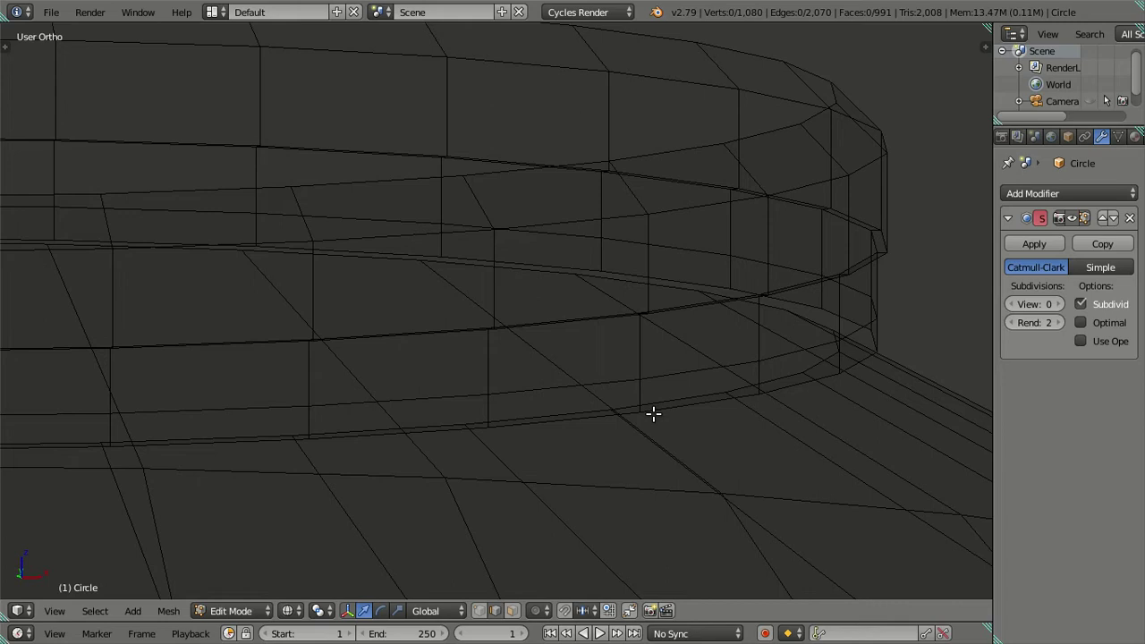
pyautogui.scroll(-3, 607, 315)
pyautogui.press('z')
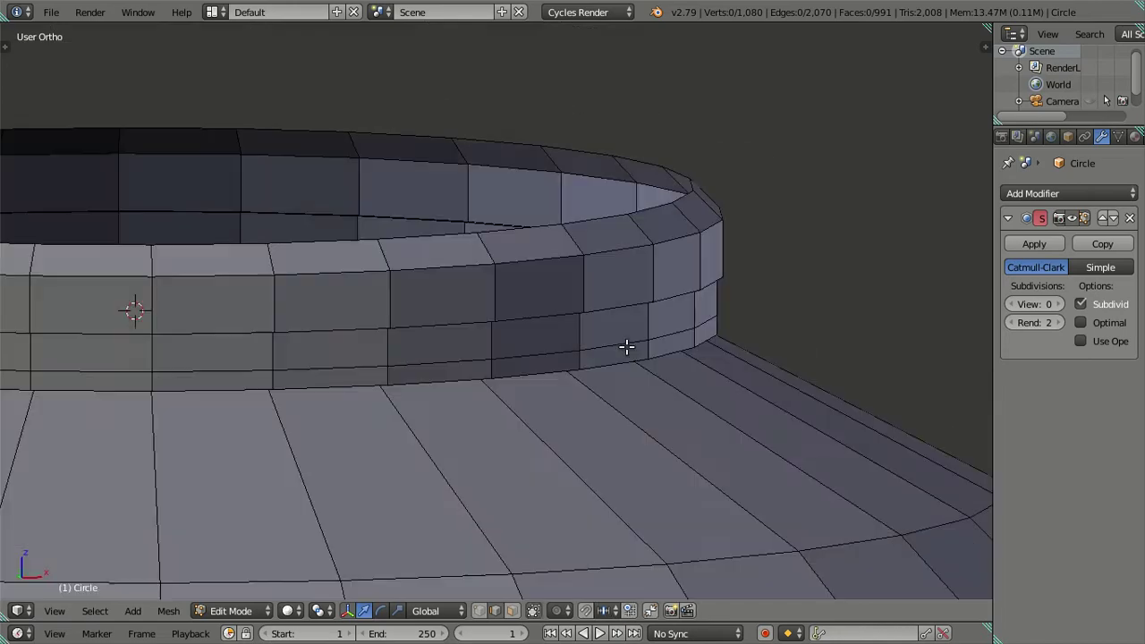
pyautogui.scroll(2, 636, 283)
pyautogui.scroll(2, 587, 298)
pyautogui.moveTo(587, 298)
pyautogui.mouseDown(button='middle')
pyautogui.moveTo(534, 299)
pyautogui.moveTo(560, 286)
pyautogui.moveTo(620, 305)
pyautogui.moveTo(700, 302)
pyautogui.mouseUp(button='middle')
pyautogui.keyDown('alt'); pyautogui.rightClick(700, 301); pyautogui.keyUp('alt')
pyautogui.press('a')
pyautogui.press('Tab')
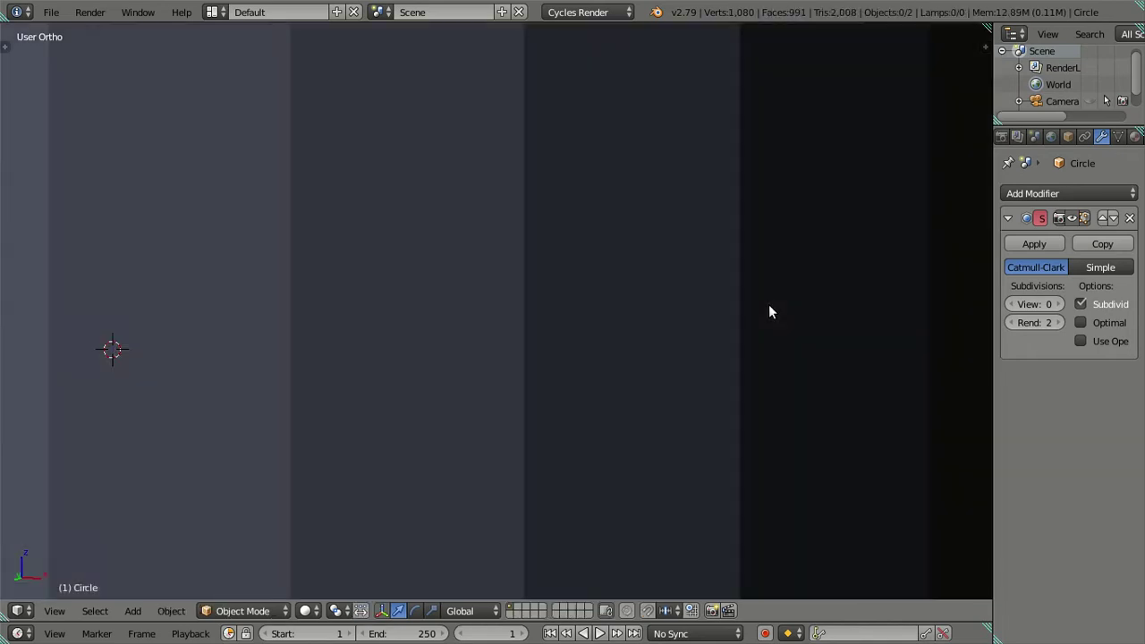
pyautogui.press('Tab')
# Delete the ring's bottom loop, bridge the gap to the body, and dissolve the extra loop
pyautogui.keyDown('alt'); pyautogui.rightClick(769, 305); pyautogui.keyUp('alt')
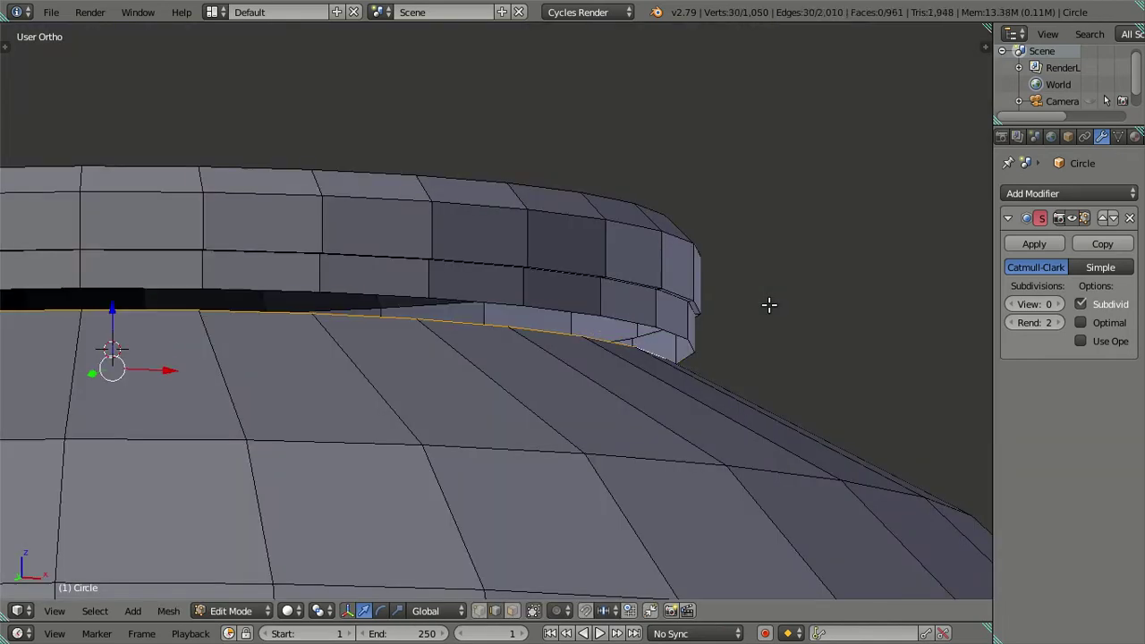
pyautogui.hotkey('ctrl', 'x')
pyautogui.keyDown('alt'); pyautogui.rightClick(767, 301); pyautogui.keyUp('alt')
pyautogui.keyDown('alt'); pyautogui.keyDown('shift'); pyautogui.rightClick(767, 298); pyautogui.keyUp('shift'); pyautogui.keyUp('alt')
pyautogui.hotkey('ctrl', 'e')
pyautogui.keyDown('alt'); pyautogui.rightClick(768, 297); pyautogui.keyUp('alt')
pyautogui.hotkey('ctrl', 'x')
# Test-slide a band loop with G, then cancel and deselect
pyautogui.keyDown('alt'); pyautogui.rightClick(766, 296); pyautogui.keyUp('alt')
pyautogui.keyDown('alt'); pyautogui.rightClick(767, 296); pyautogui.keyUp('alt')
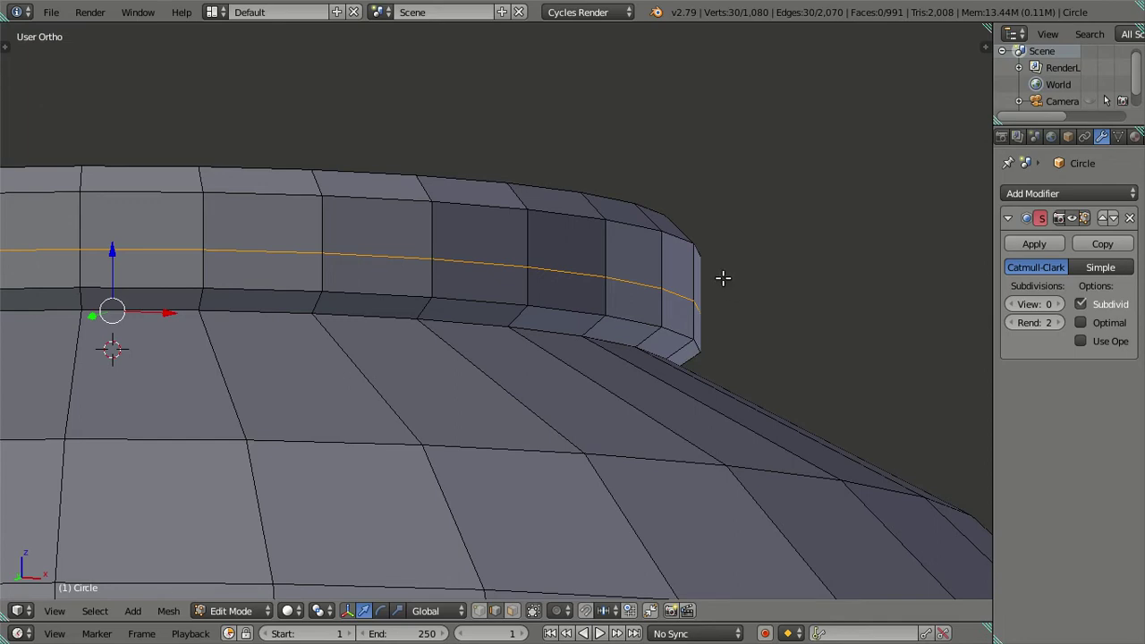
pyautogui.press('g')
pyautogui.press('g')
pyautogui.rightClick(742, 295)
pyautogui.press('a')
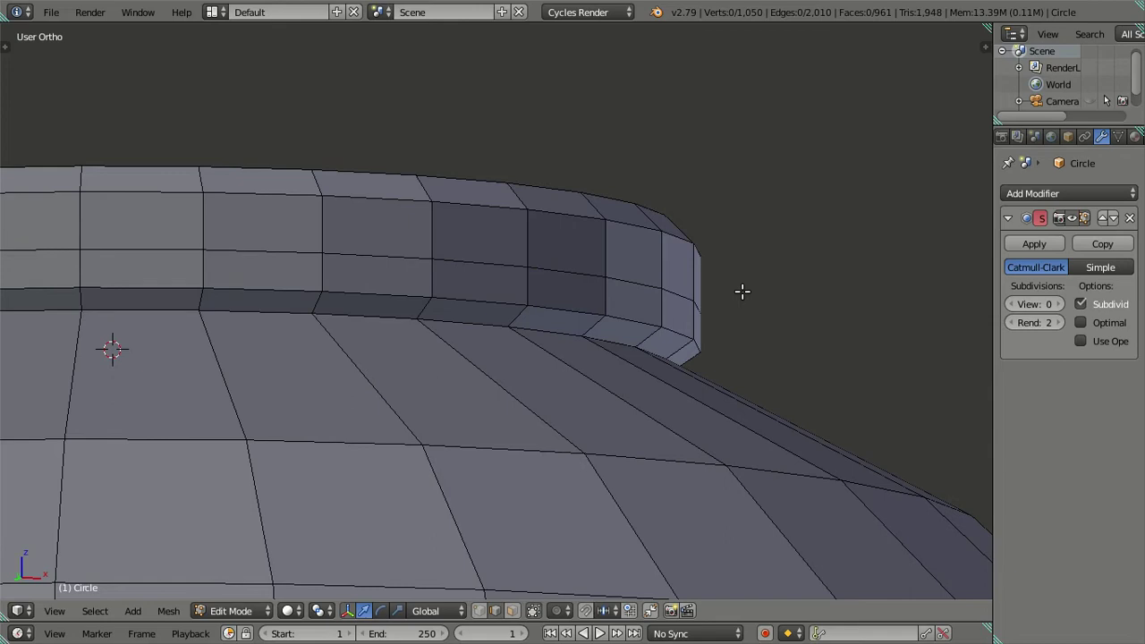
# Test-slide another band loop, then cancel and deselect
pyautogui.keyDown('alt'); pyautogui.rightClick(574, 268); pyautogui.keyUp('alt')
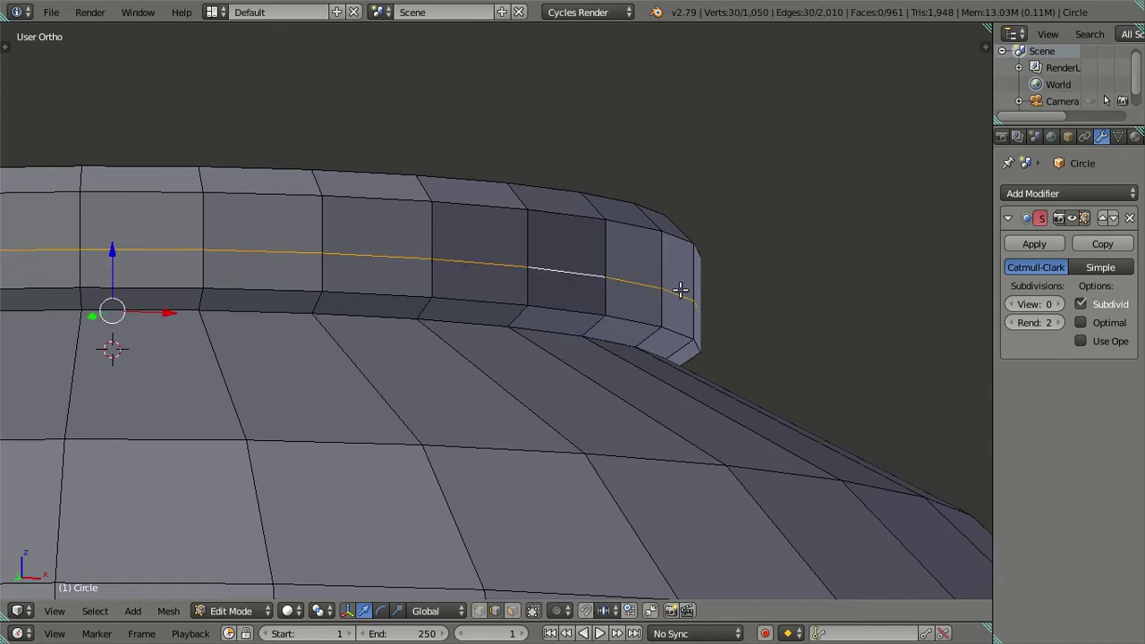
pyautogui.press('g')
pyautogui.press('g')
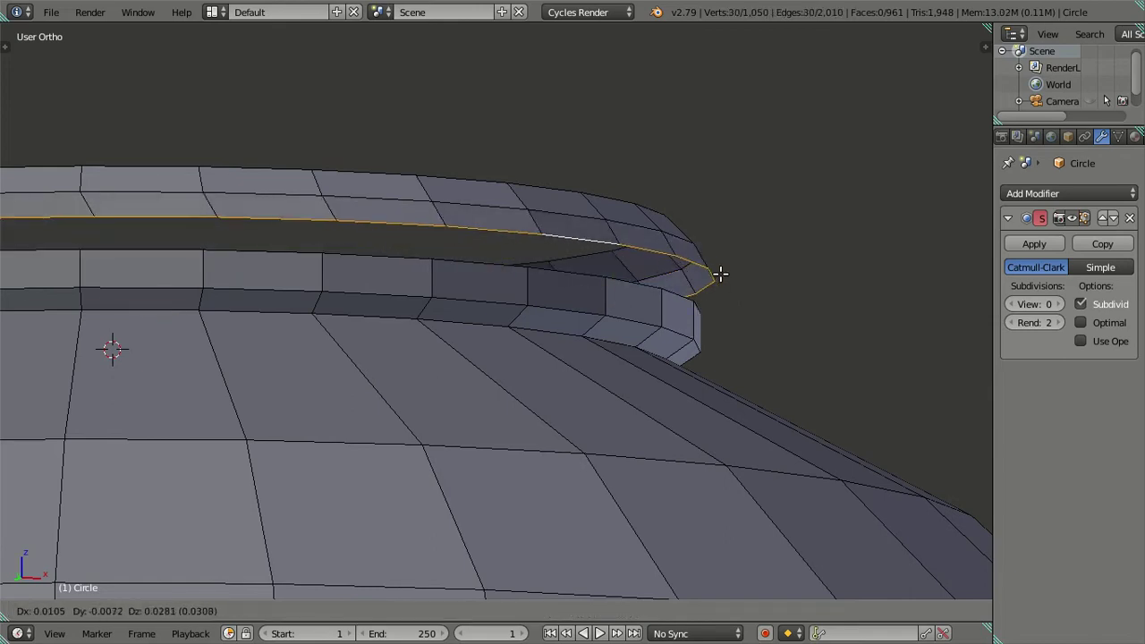
pyautogui.rightClick(716, 333)
pyautogui.press('a')
pyautogui.scroll(2, 715, 339)
pyautogui.scroll(1, 724, 334)
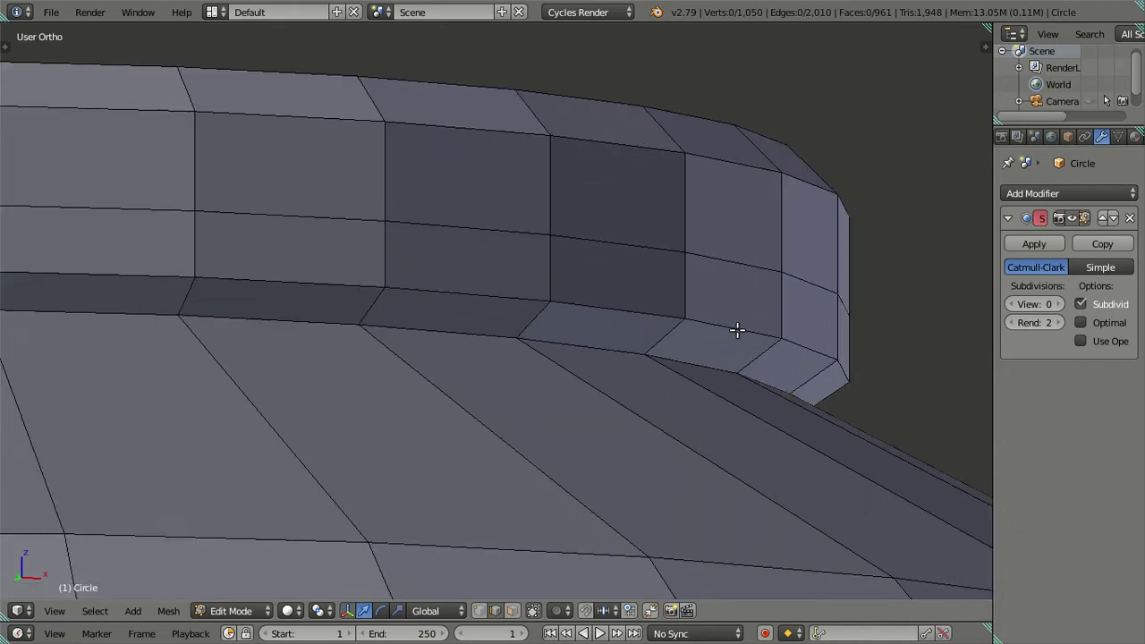
# Scale the band's vertical edge ring to 0.9 along X and 0.9 along Y
pyautogui.keyDown('ctrl'); pyautogui.keyDown('alt'); pyautogui.rightClick(779, 304); pyautogui.keyUp('alt'); pyautogui.keyUp('ctrl')
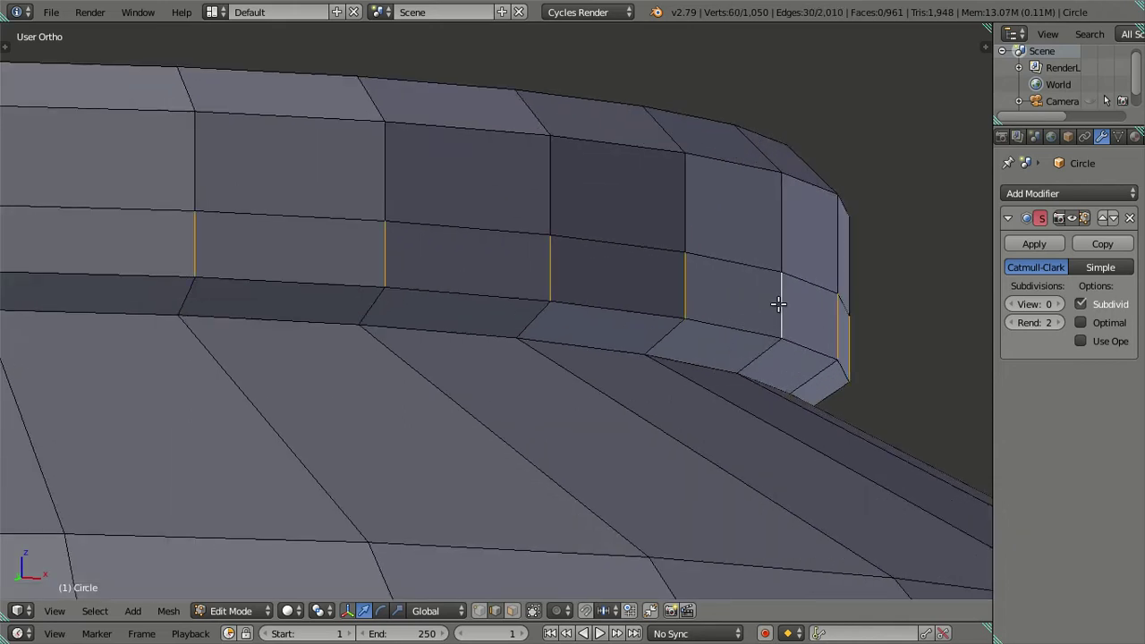
pyautogui.scroll(-2, 775, 314)
pyautogui.scroll(1, 710, 340)
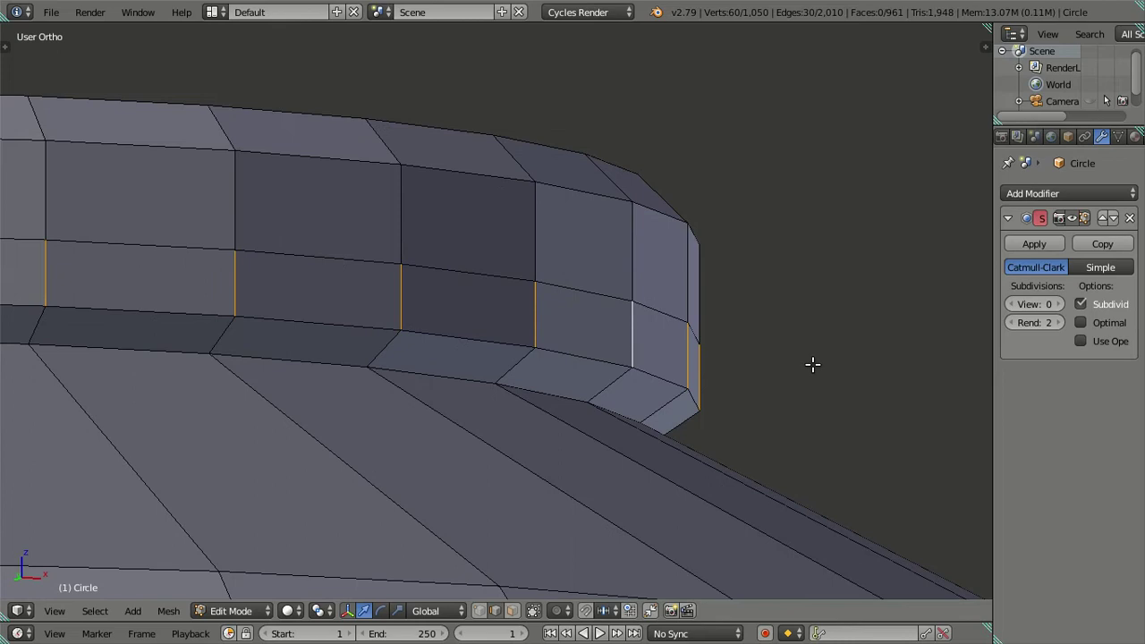
pyautogui.press('s')
pyautogui.press('x')
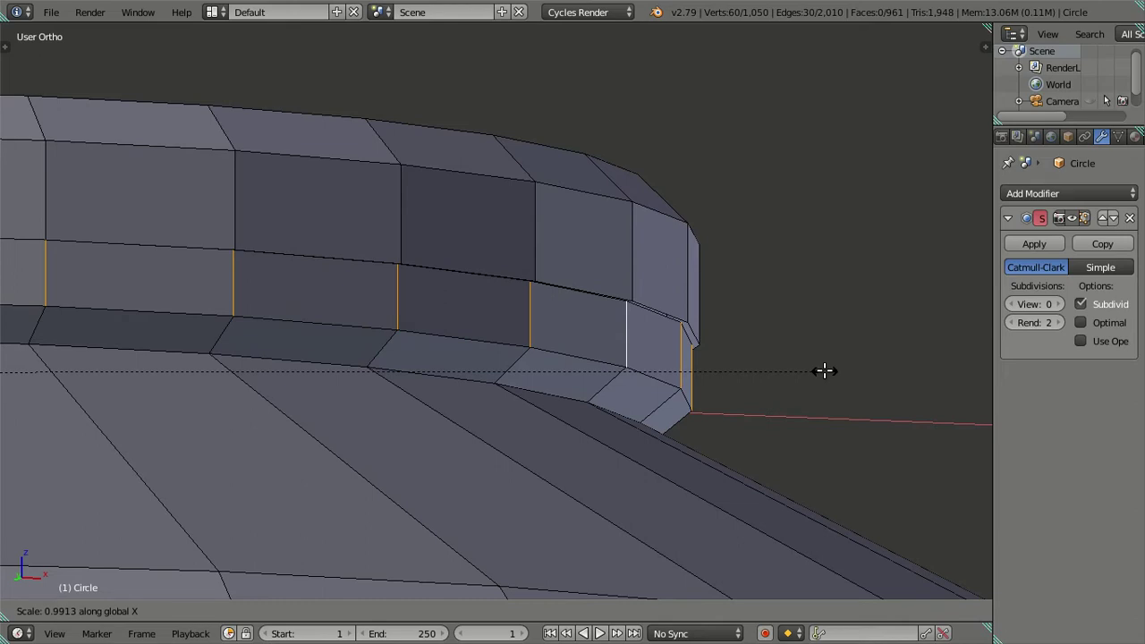
pyautogui.write('0.9')
pyautogui.press('Return')
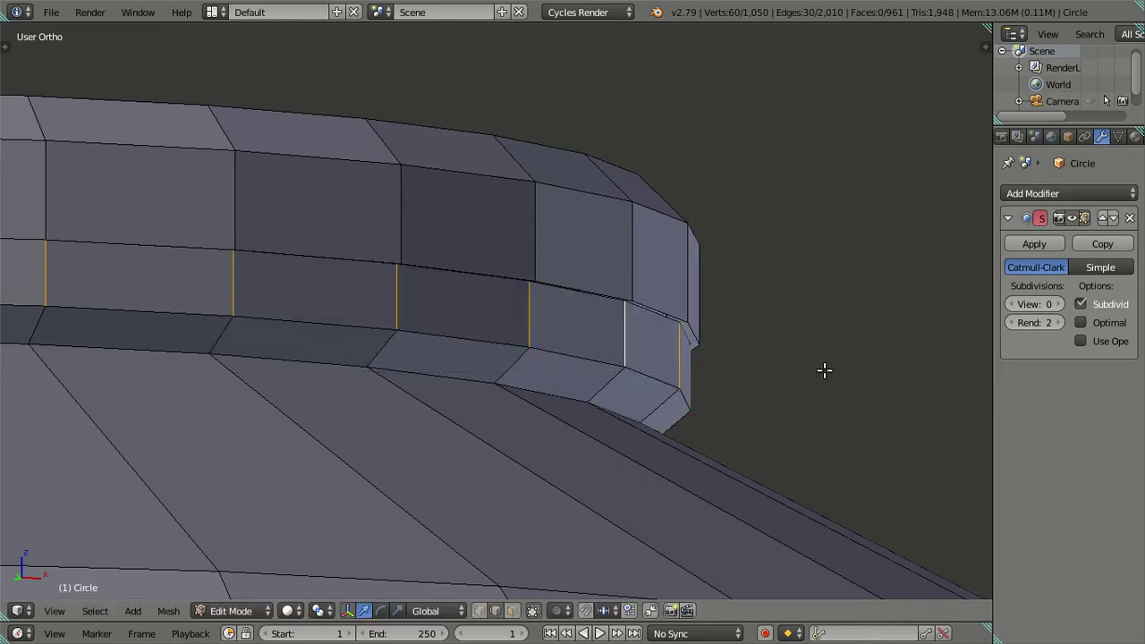
pyautogui.write('sy')
pyautogui.write('0.9')
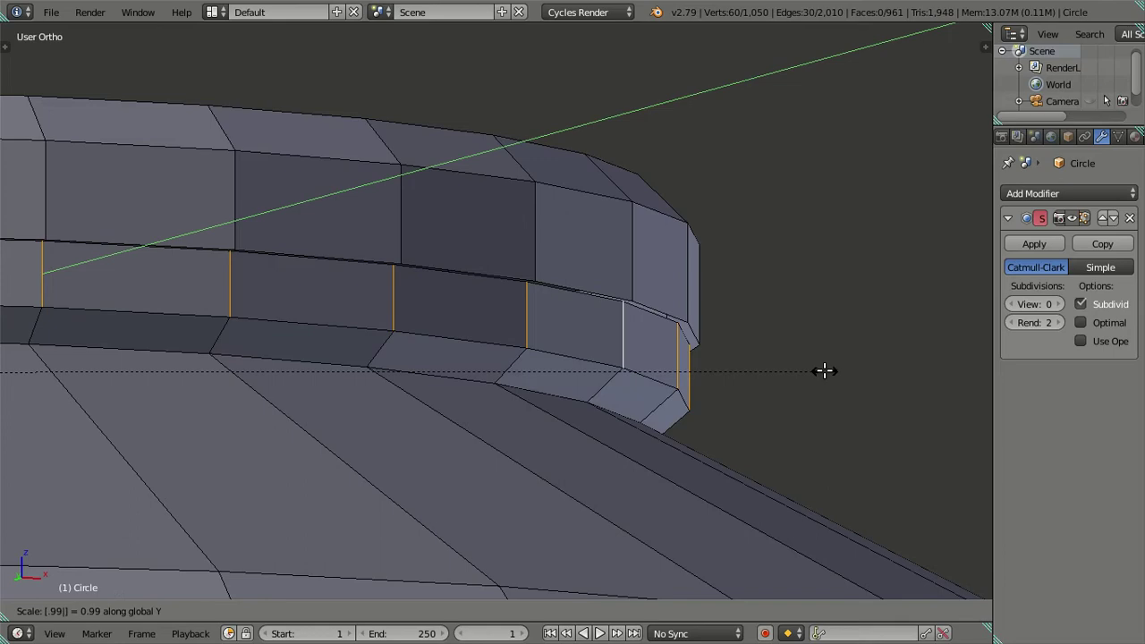
pyautogui.press('Return')
pyautogui.moveTo(824, 369)
pyautogui.mouseDown(button='middle')
pyautogui.moveTo(617, 319)
pyautogui.moveTo(672, 348)
pyautogui.moveTo(592, 305)
pyautogui.moveTo(531, 312)
pyautogui.moveTo(537, 287)
pyautogui.moveTo(618, 317)
pyautogui.moveTo(636, 310)
pyautogui.moveTo(658, 333)
pyautogui.moveTo(662, 317)
pyautogui.moveTo(689, 373)
pyautogui.moveTo(626, 370)
pyautogui.moveTo(576, 222)
pyautogui.mouseUp(button='middle')
pyautogui.press('a')
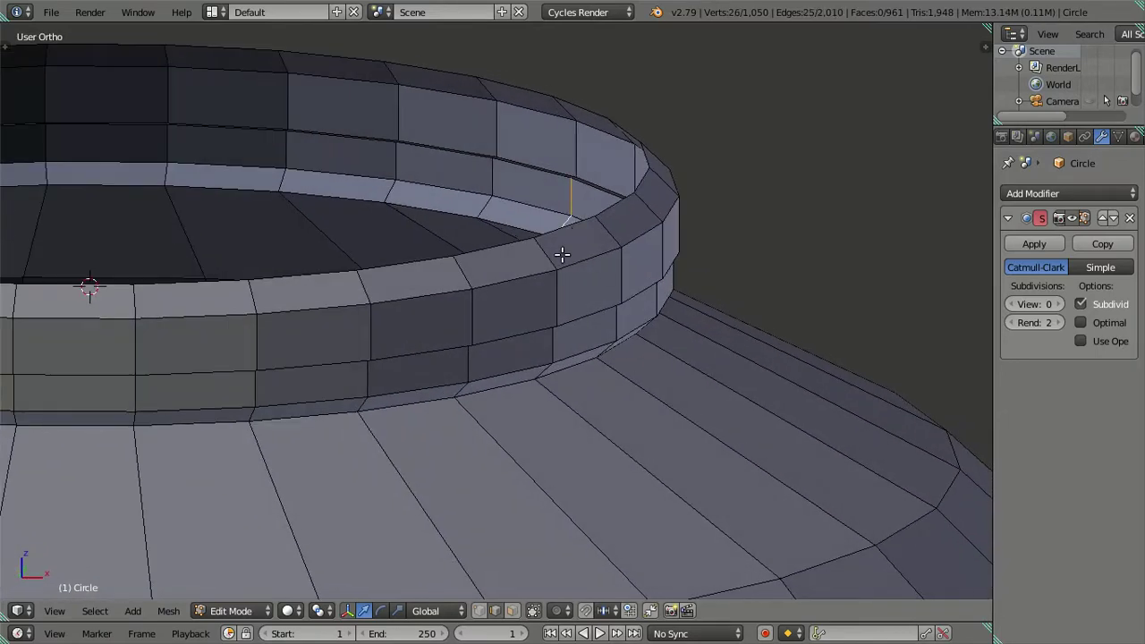
# Select the rim's top edge loop and view it from a low side angle
pyautogui.keyDown('alt'); pyautogui.rightClick(525, 250); pyautogui.keyUp('alt')
pyautogui.scroll(-3, 483, 268)
pyautogui.moveTo(466, 286)
pyautogui.mouseDown(button='middle')
pyautogui.moveTo(578, 365)
pyautogui.moveTo(537, 335)
pyautogui.moveTo(588, 340)
pyautogui.moveTo(604, 362)
pyautogui.moveTo(613, 473)
pyautogui.moveTo(614, 409)
pyautogui.moveTo(598, 378)
pyautogui.mouseUp(button='middle')
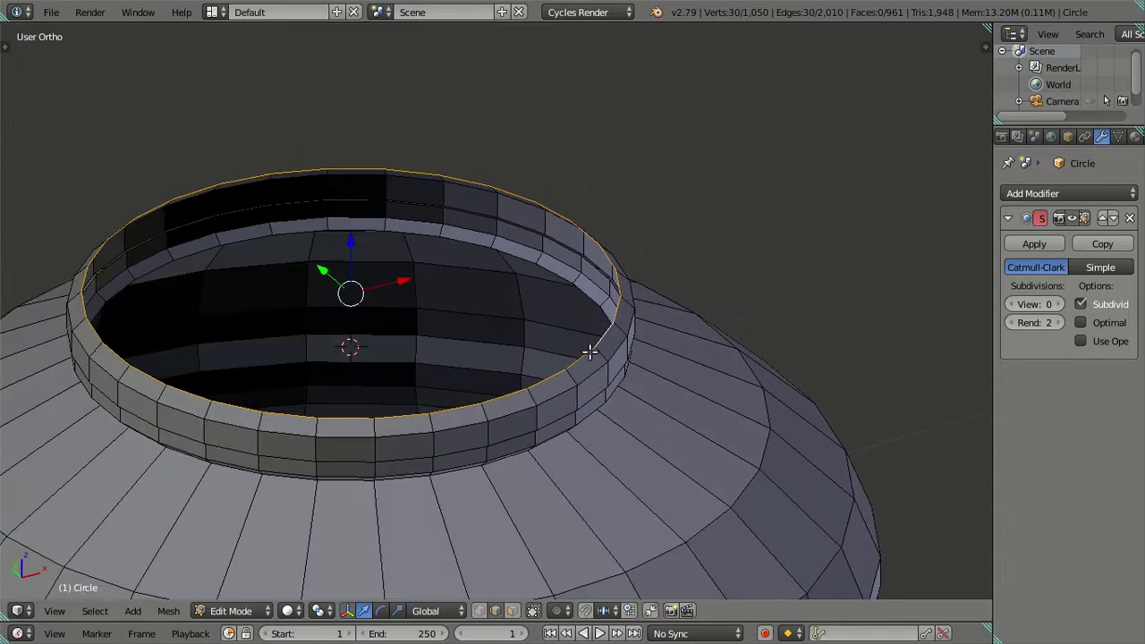
pyautogui.moveTo(589, 351)
pyautogui.mouseDown(button='middle')
pyautogui.moveTo(604, 313)
pyautogui.moveTo(614, 326)
pyautogui.mouseUp(button='middle')
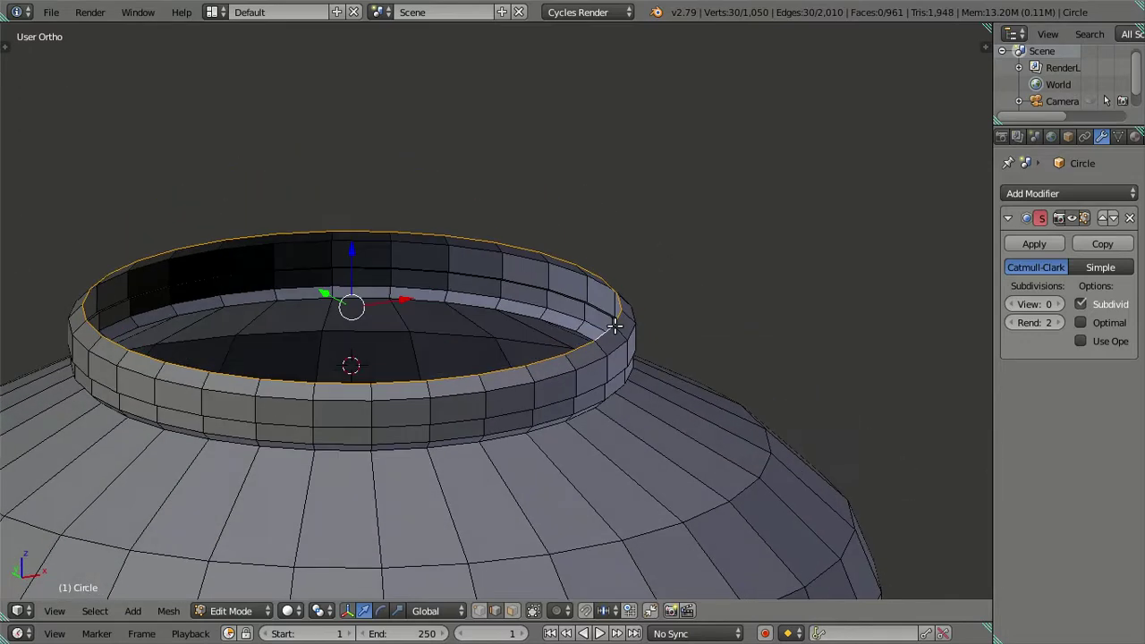
# Extrude the rim's top loop and shrink it inward into a first inner ring
pyautogui.press('e')
pyautogui.press('s')
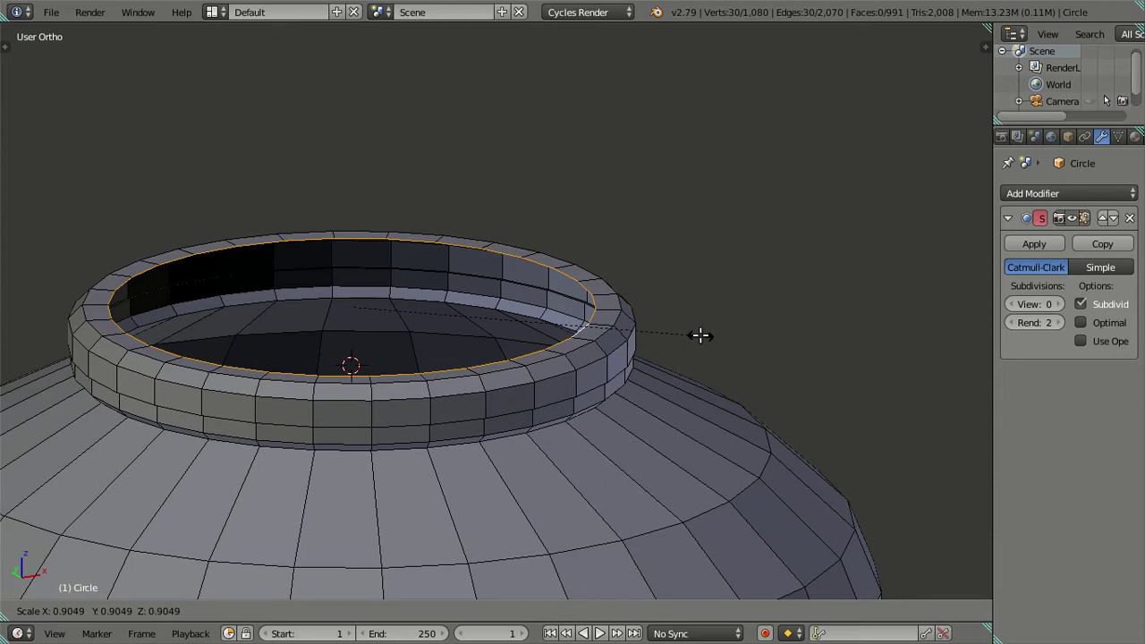
pyautogui.click(697, 335)
pyautogui.moveTo(663, 344)
pyautogui.mouseDown(button='middle')
pyautogui.moveTo(682, 350)
pyautogui.moveTo(688, 286)
pyautogui.moveTo(706, 375)
pyautogui.moveTo(693, 347)
pyautogui.mouseUp(button='middle')
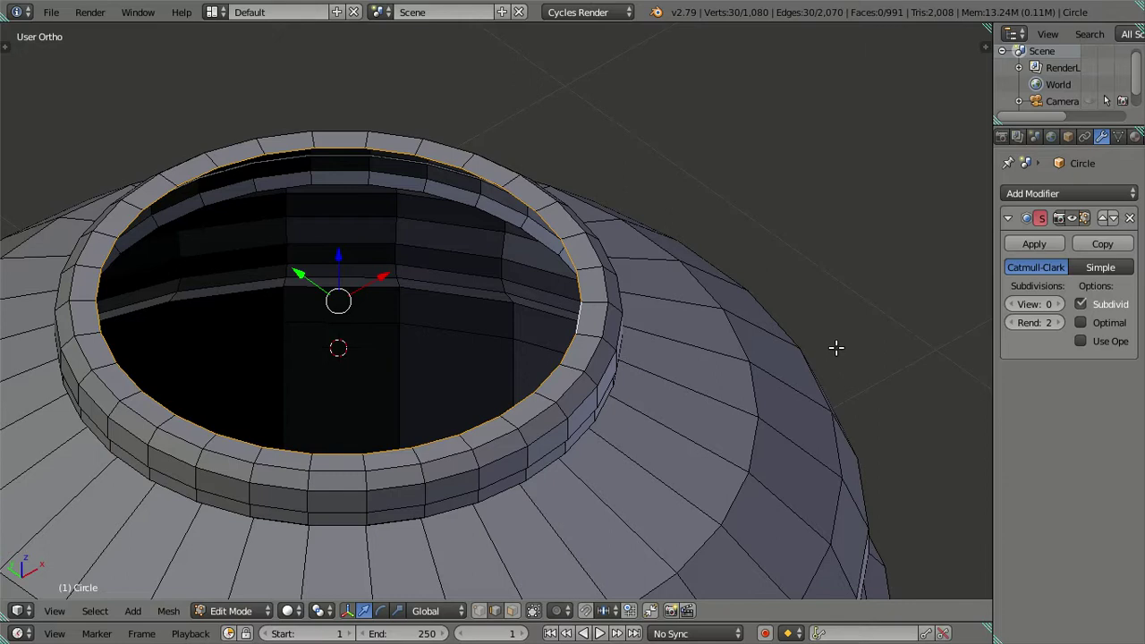
# Extrude the inner rim loop again and scale it inward to 0.95
pyautogui.press('e')
pyautogui.press('s')
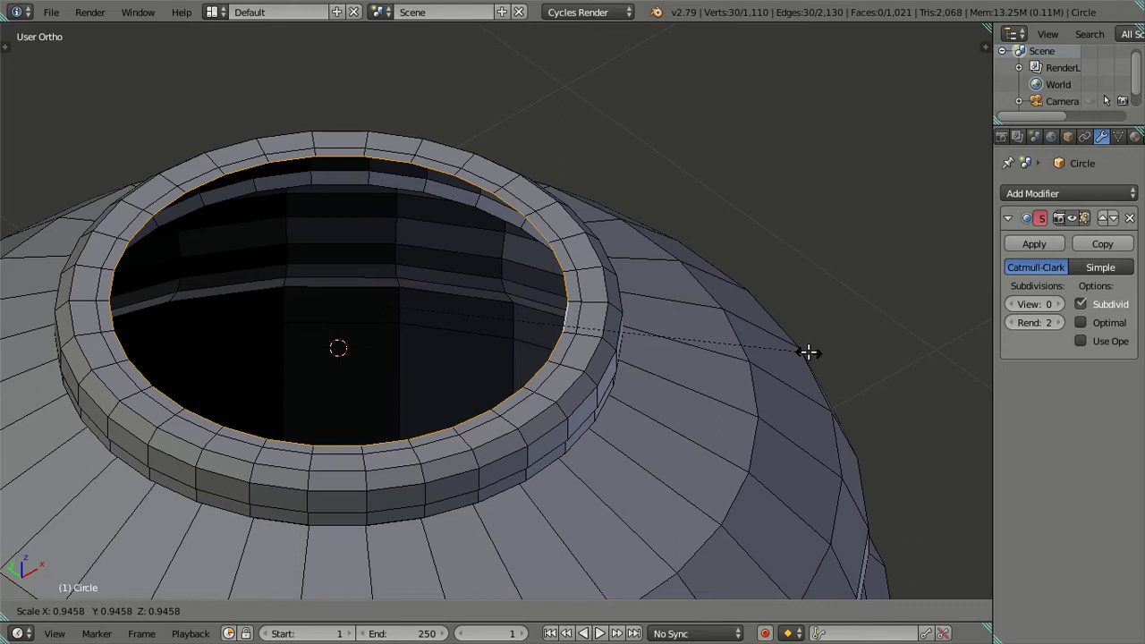
pyautogui.write('0.95')
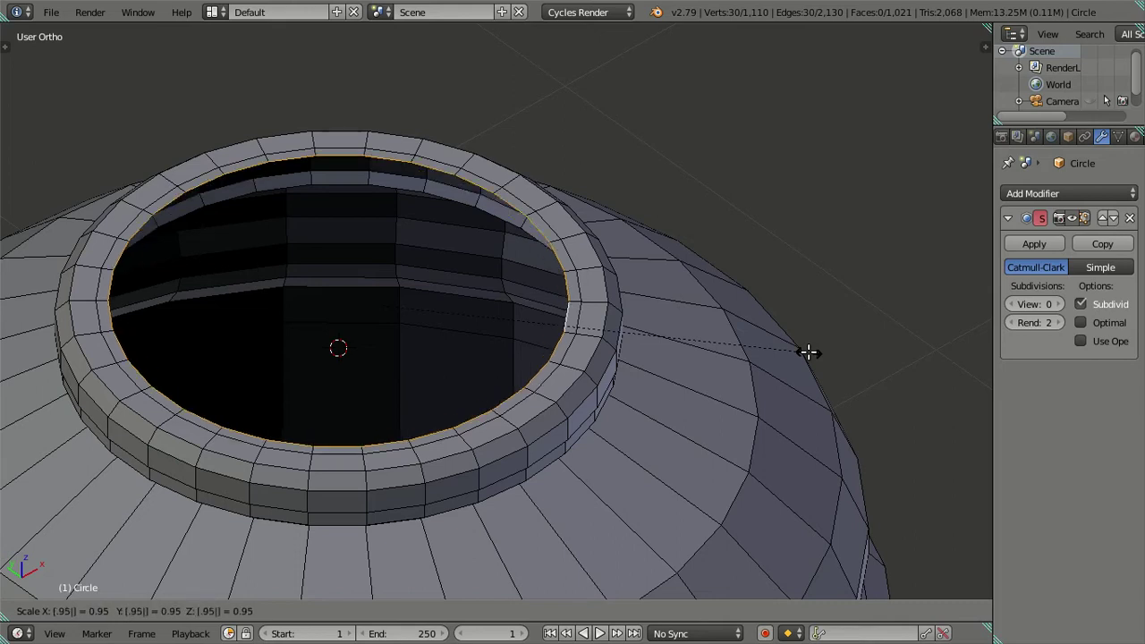
pyautogui.press('Return')
pyautogui.moveTo(586, 378); pyautogui.dragTo(547, 359, button='middle')
# Snap the 3D cursor to the rim's top edge loop, then to the inner rim loop
pyautogui.keyDown('alt'); pyautogui.rightClick(556, 364); pyautogui.keyUp('alt')
pyautogui.hotkey('shift', 's')
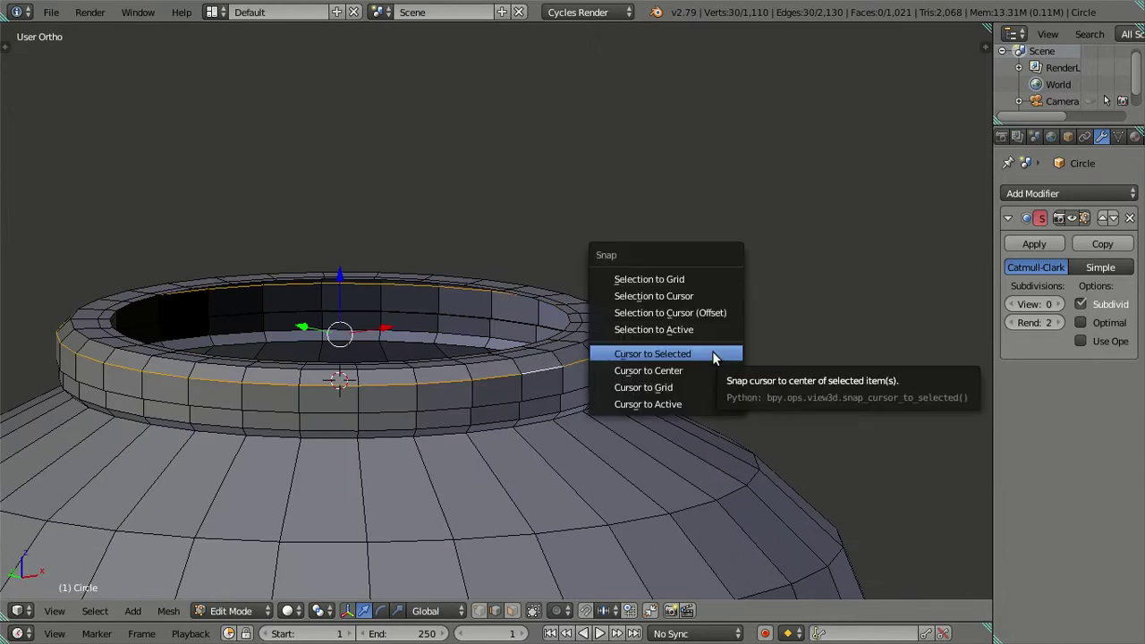
pyautogui.click(713, 354)
pyautogui.press('a')
pyautogui.moveTo(651, 343); pyautogui.dragTo(586, 330, button='middle')
pyautogui.keyDown('alt'); pyautogui.rightClick(569, 317); pyautogui.keyUp('alt')
pyautogui.hotkey('shift', 's')
pyautogui.click(762, 307)
pyautogui.moveTo(762, 278)
pyautogui.mouseDown(button='middle')
pyautogui.moveTo(509, 331)
pyautogui.moveTo(537, 320)
pyautogui.moveTo(606, 426)
pyautogui.moveTo(670, 379)
pyautogui.moveTo(632, 413)
pyautogui.moveTo(626, 387)
pyautogui.mouseUp(button='middle')
pyautogui.press('a')
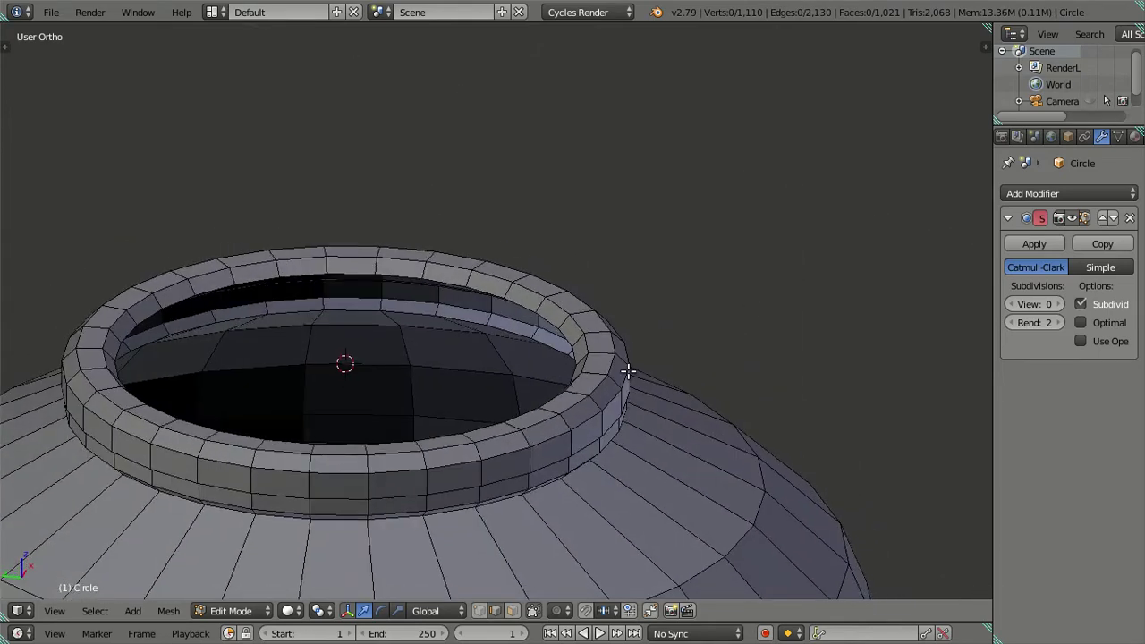
pyautogui.moveTo(611, 363)
pyautogui.mouseDown(button='middle')
pyautogui.moveTo(581, 344)
pyautogui.moveTo(603, 349)
pyautogui.moveTo(575, 301)
pyautogui.moveTo(544, 322)
pyautogui.mouseUp(button='middle')
# Place the 3D cursor on the middle loop of the rim's side
pyautogui.keyDown('alt'); pyautogui.rightClick(581, 345); pyautogui.keyUp('alt')
pyautogui.keyDown('alt'); pyautogui.rightClick(530, 370); pyautogui.keyUp('alt')
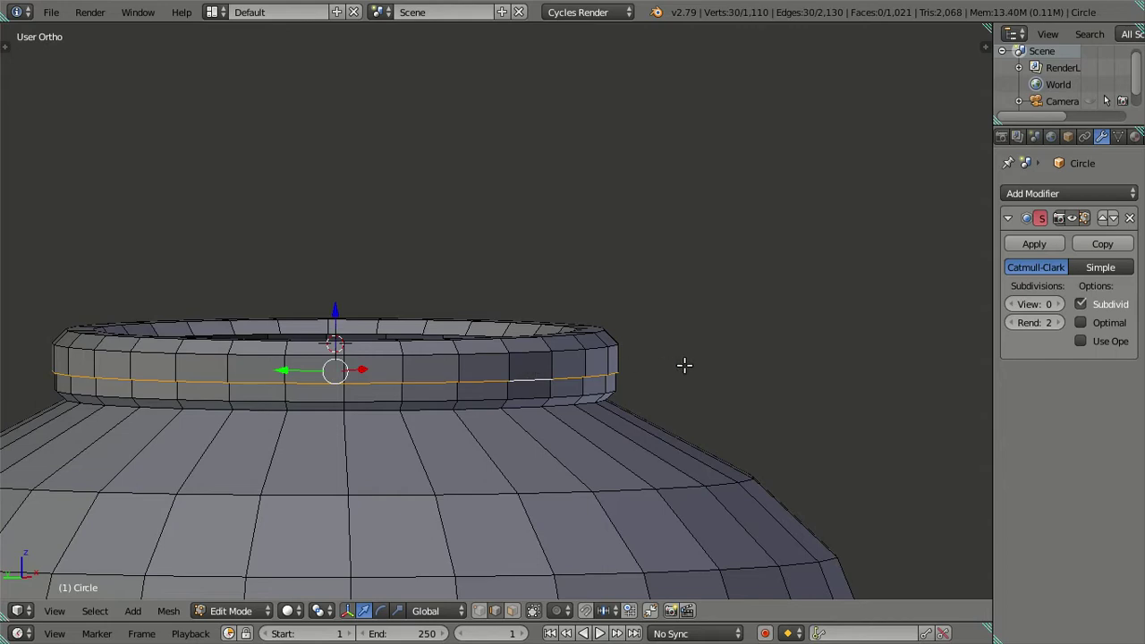
pyautogui.hotkey('shift', 's')
pyautogui.click(596, 402)
pyautogui.press('a')
pyautogui.moveTo(617, 362); pyautogui.dragTo(665, 395, button='middle')
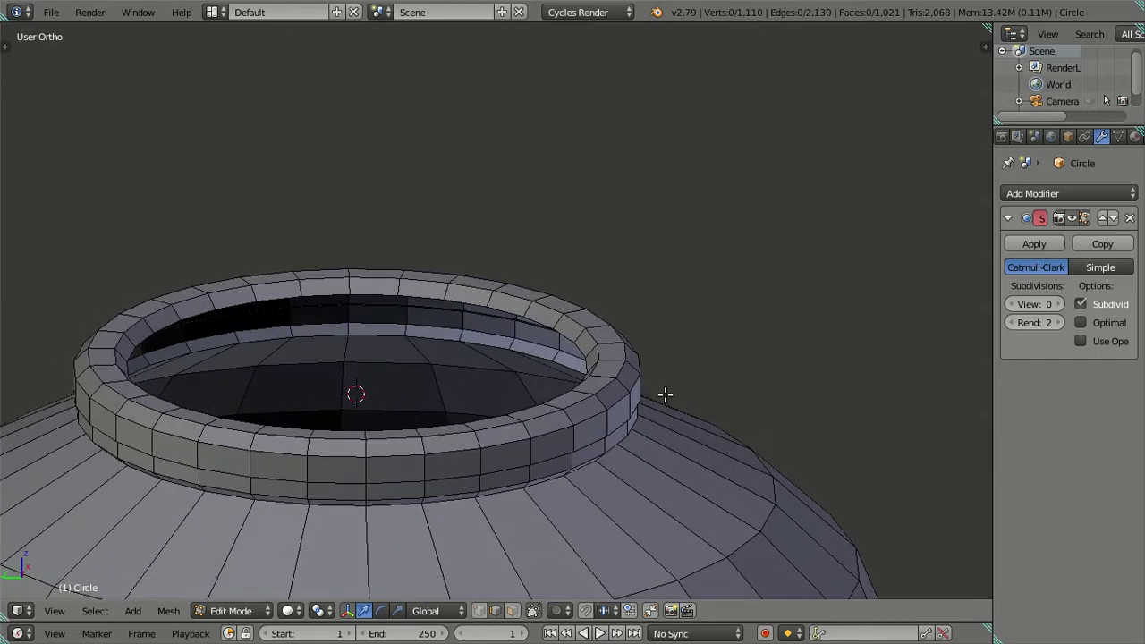
# Extrude the inner top rim loop and snap it down to the 3D cursor
pyautogui.keyDown('alt'); pyautogui.rightClick(569, 334); pyautogui.keyUp('alt')
pyautogui.press('e')
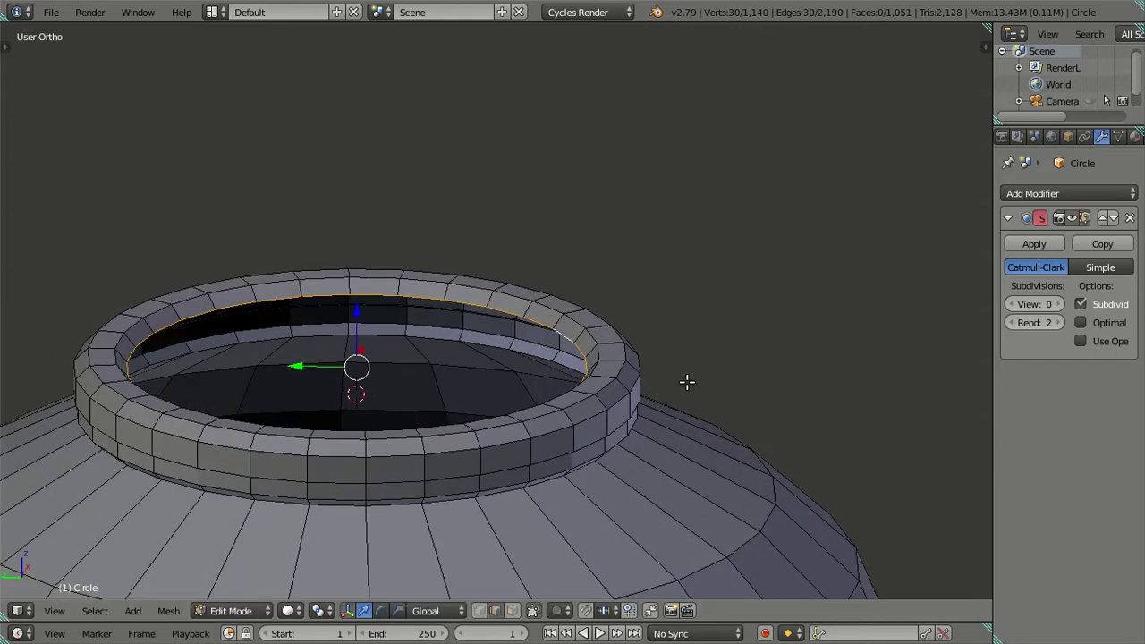
pyautogui.hotkey('shift', 's')
pyautogui.click(700, 309)
pyautogui.press('a')
pyautogui.moveTo(664, 379)
pyautogui.mouseDown(button='middle')
pyautogui.moveTo(647, 340)
pyautogui.moveTo(659, 340)
pyautogui.moveTo(678, 397)
pyautogui.moveTo(706, 373)
pyautogui.moveTo(767, 355)
pyautogui.moveTo(706, 369)
pyautogui.mouseUp(button='middle')
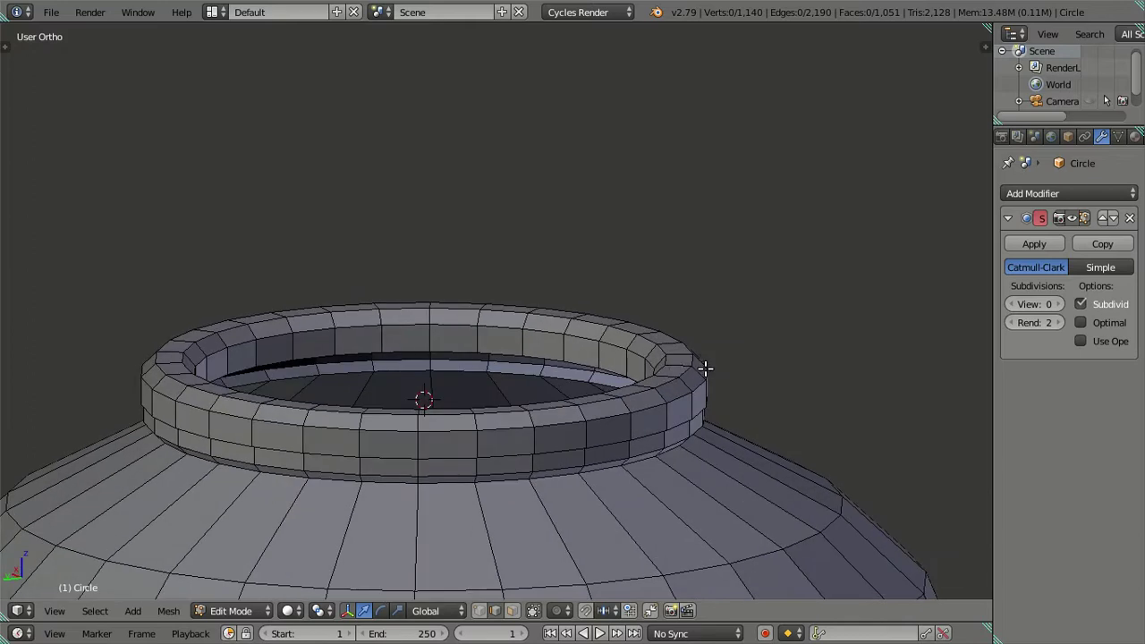
# Move the 3D cursor to the rim's lower edge loop
pyautogui.keyDown('alt'); pyautogui.rightClick(617, 372); pyautogui.keyUp('alt')
pyautogui.moveTo(616, 372)
pyautogui.mouseDown(button='middle')
pyautogui.moveTo(695, 401)
pyautogui.moveTo(698, 376)
pyautogui.moveTo(673, 358)
pyautogui.moveTo(649, 379)
pyautogui.mouseUp(button='middle')
pyautogui.keyDown('alt'); pyautogui.rightClick(731, 383); pyautogui.keyUp('alt')
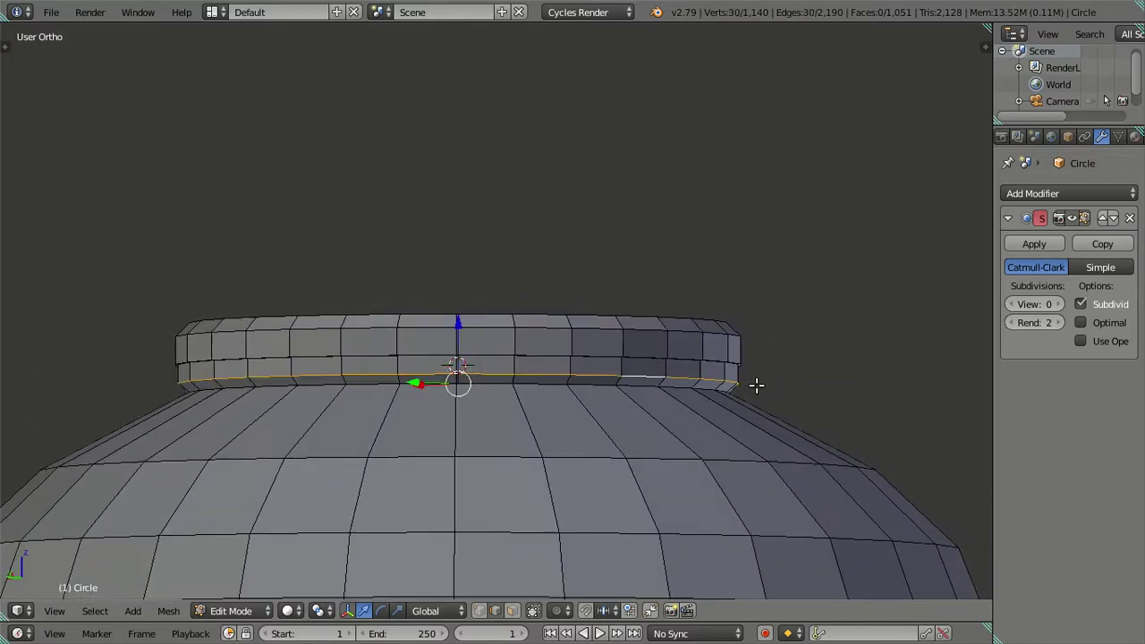
pyautogui.hotkey('shift', 's')
pyautogui.click(736, 425)
pyautogui.press('a')
# Extrude the inner wall's bottom loop down to the cursor level and widen it slightly
pyautogui.moveTo(667, 363); pyautogui.dragTo(699, 417, button='middle')
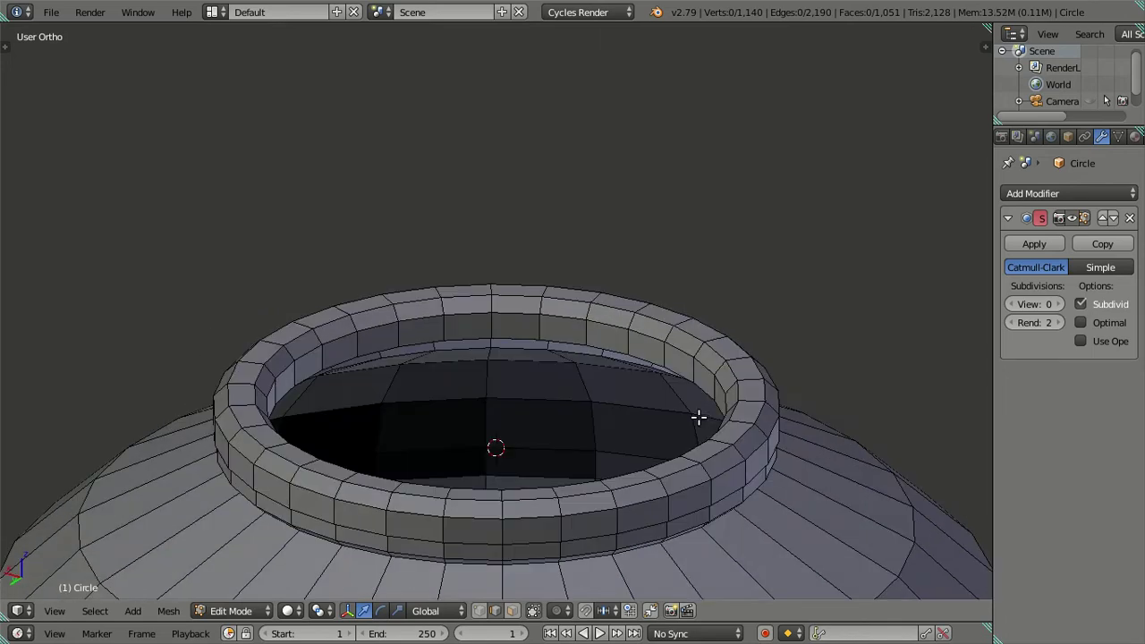
pyautogui.keyDown('alt'); pyautogui.rightClick(707, 385); pyautogui.keyUp('alt')
pyautogui.press('e')
pyautogui.rightClick(725, 417)
pyautogui.hotkey('shift', 's')
pyautogui.click(740, 300)
pyautogui.moveTo(703, 376); pyautogui.dragTo(680, 352, button='middle')
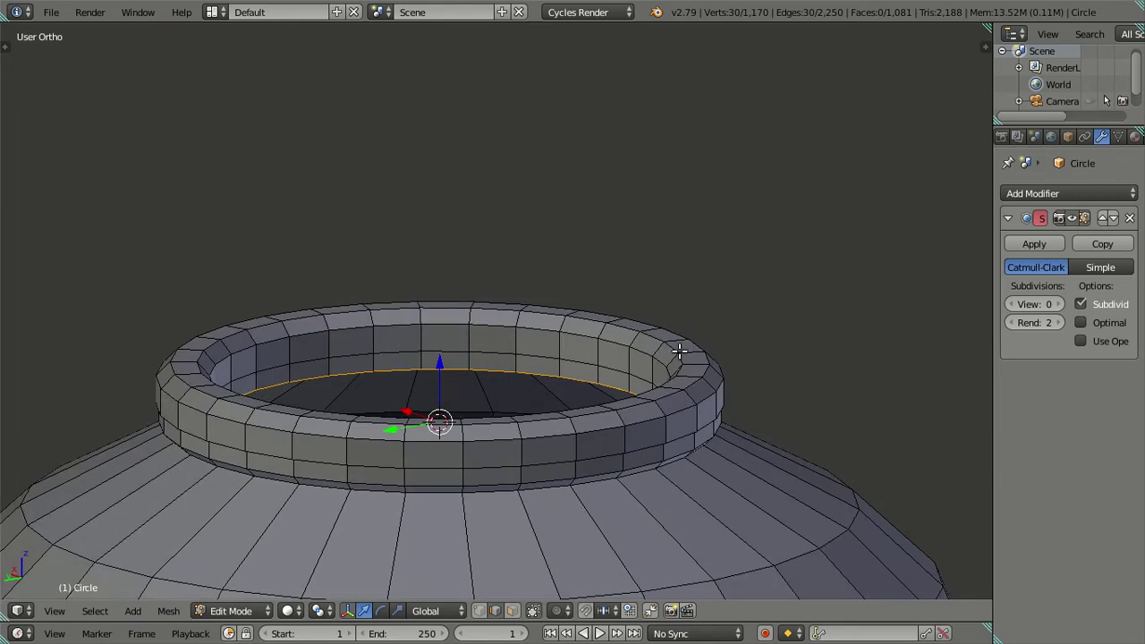
pyautogui.press('s')
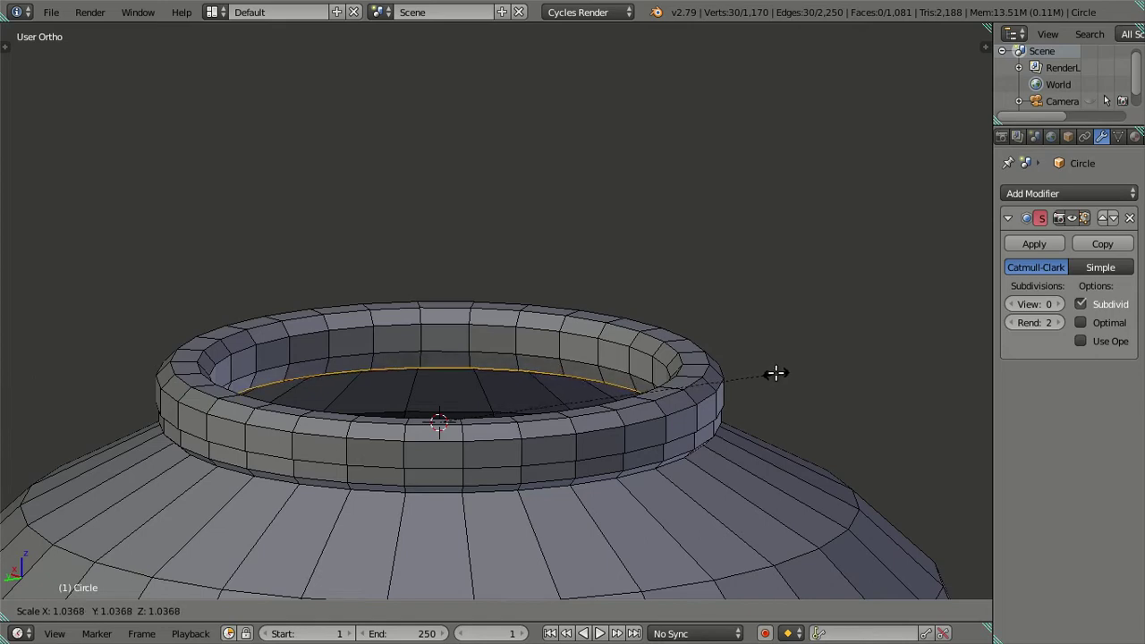
pyautogui.click(773, 372)
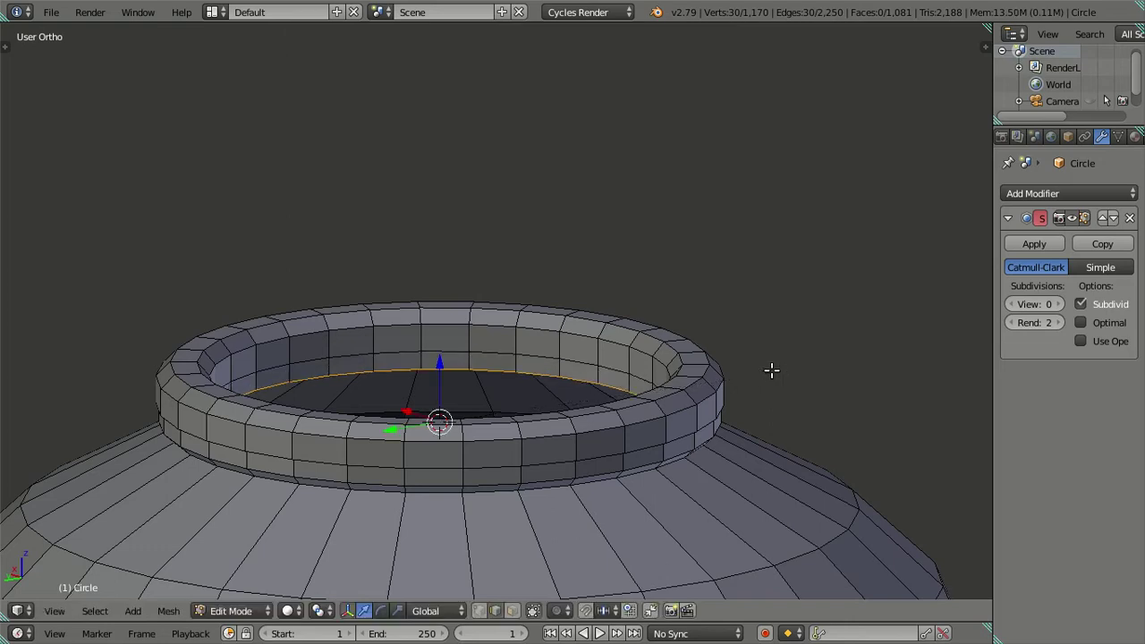
pyautogui.scroll(1, 569, 387)
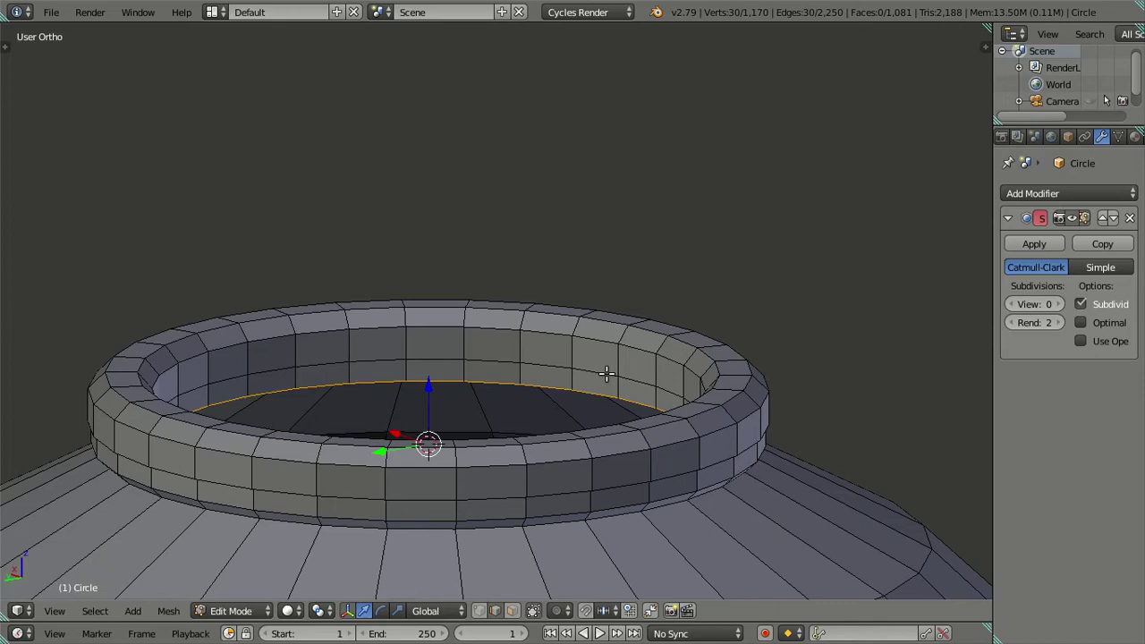
pyautogui.moveTo(604, 414)
pyautogui.mouseDown(button='middle')
pyautogui.moveTo(634, 403)
pyautogui.moveTo(667, 438)
pyautogui.moveTo(662, 382)
pyautogui.moveTo(653, 398)
pyautogui.moveTo(669, 417)
pyautogui.moveTo(652, 376)
pyautogui.moveTo(631, 383)
pyautogui.moveTo(669, 391)
pyautogui.mouseUp(button='middle')
pyautogui.press('a')
pyautogui.scroll(2, 685, 400)
# Add a centred edge loop around the rim with Ctrl+R, then dissolve it
pyautogui.moveTo(683, 422); pyautogui.dragTo(657, 413, button='middle')
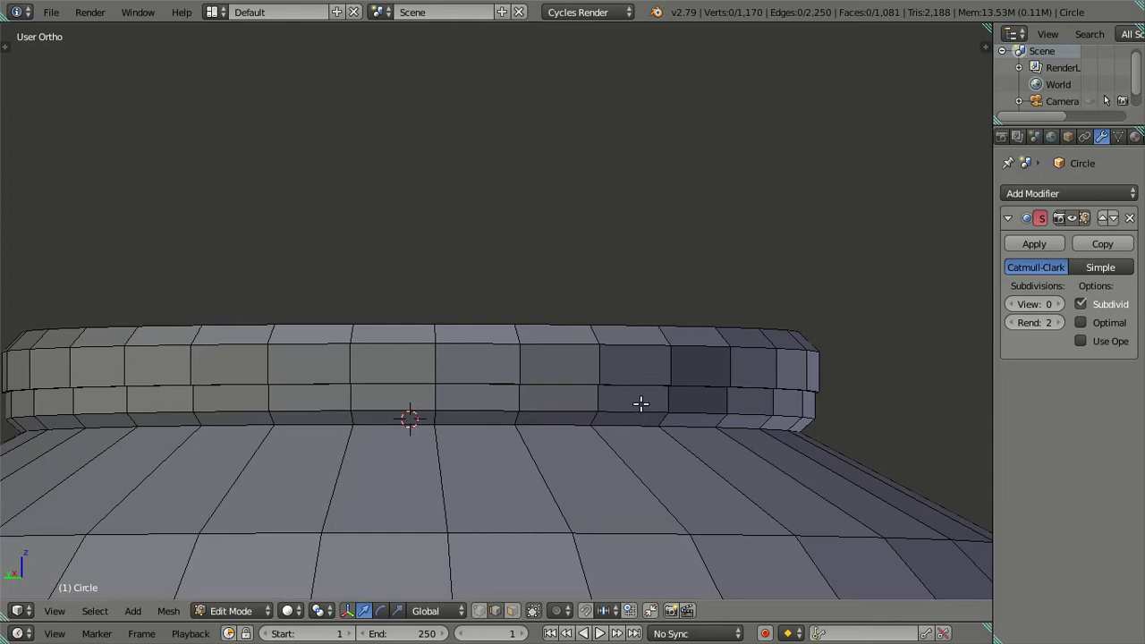
pyautogui.moveTo(636, 403)
pyautogui.mouseDown(button='middle')
pyautogui.moveTo(681, 430)
pyautogui.moveTo(657, 421)
pyautogui.mouseUp(button='middle')
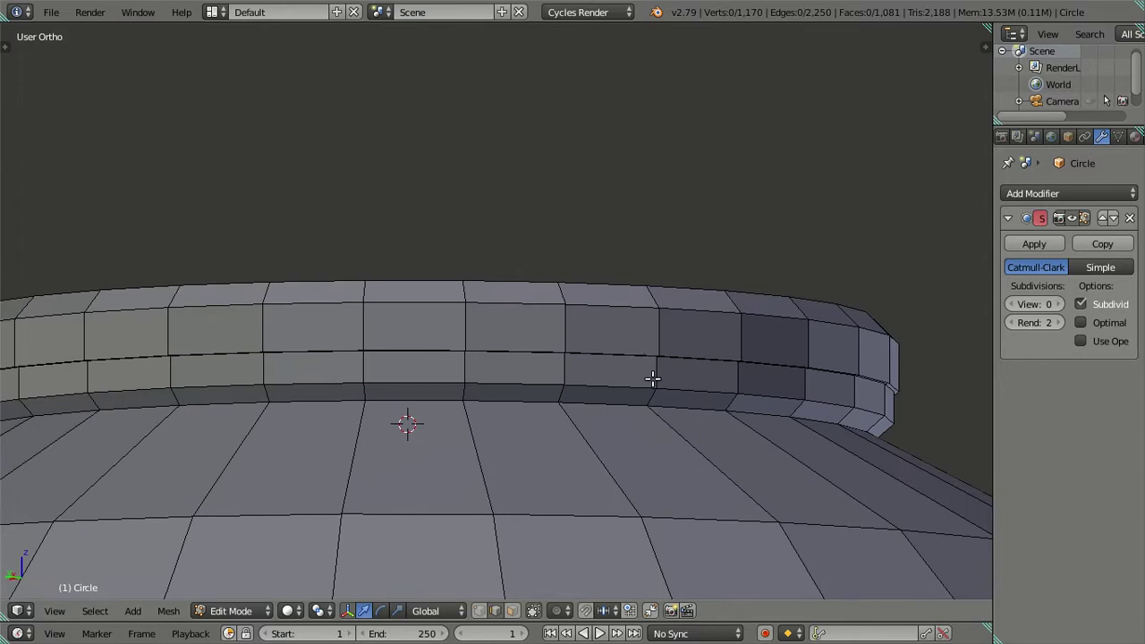
pyautogui.moveTo(670, 396); pyautogui.dragTo(680, 399, button='middle')
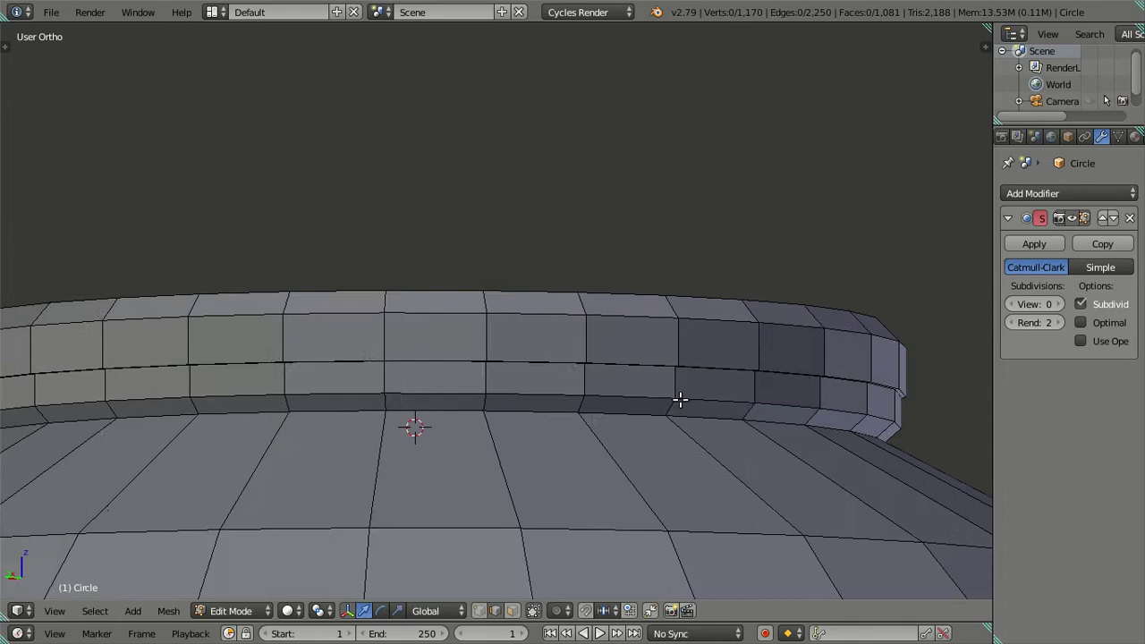
pyautogui.hotkey('ctrl', 'r')
pyautogui.click(675, 386)
pyautogui.rightClick(680, 388)
pyautogui.press('x')
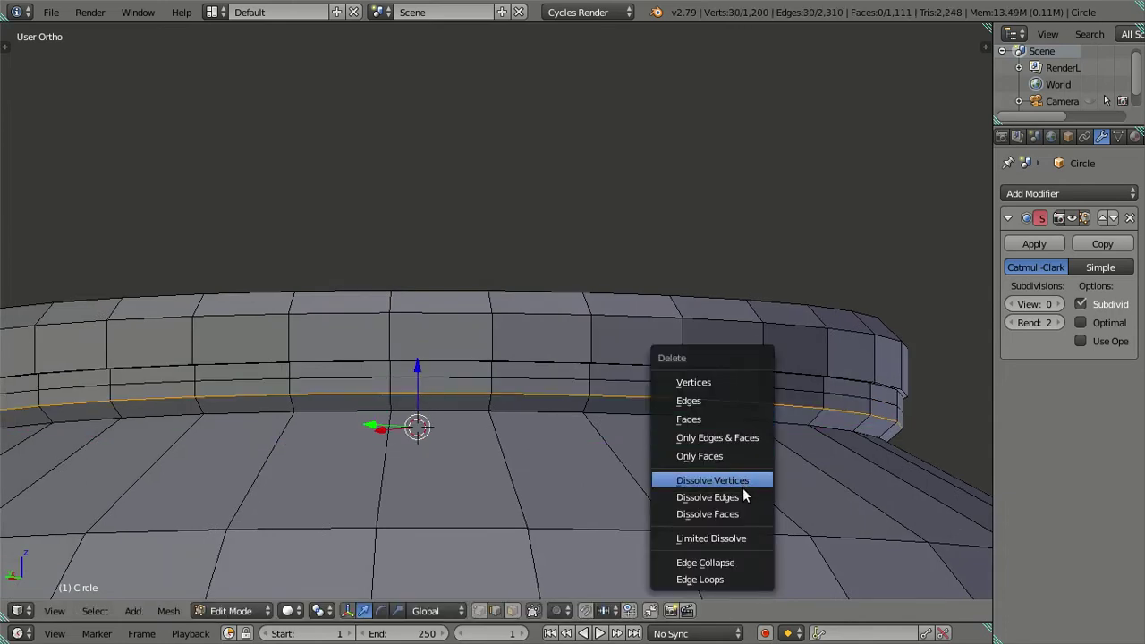
pyautogui.click(742, 479)
pyautogui.moveTo(736, 480); pyautogui.dragTo(717, 463, button='middle')
# Select the collar's lower inner edge loop and begin scaling it up to about 1.016
pyautogui.hotkey('ctrl', 'z')
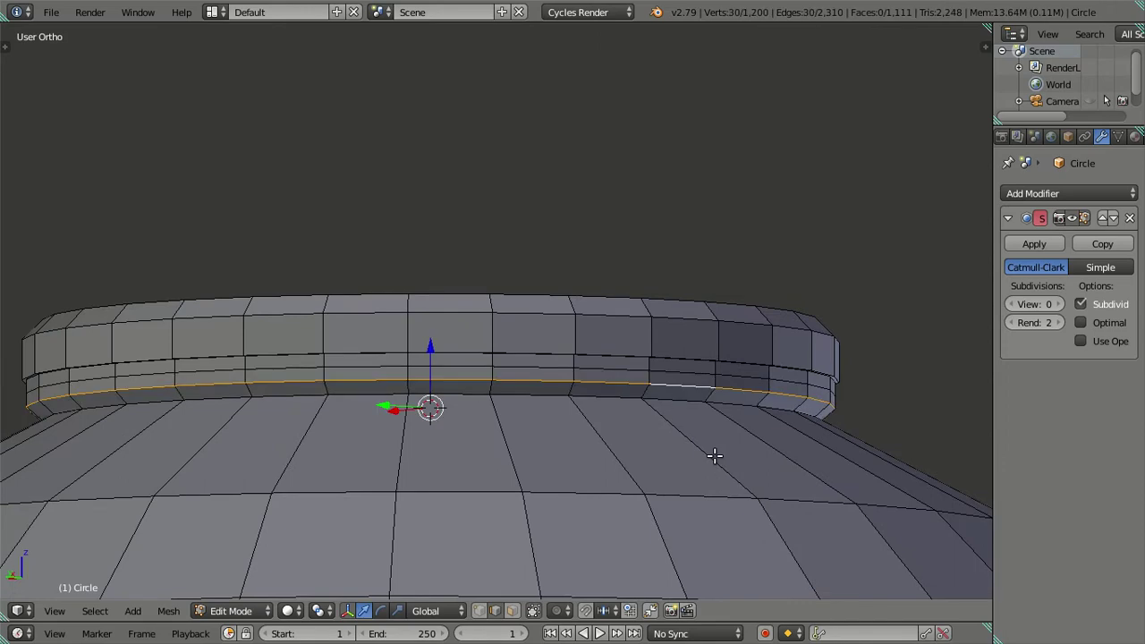
pyautogui.hotkey('ctrl', 'shift', 'z')
pyautogui.scroll(-4, 715, 457)
pyautogui.keyDown('alt'); pyautogui.rightClick(728, 465); pyautogui.keyUp('alt')
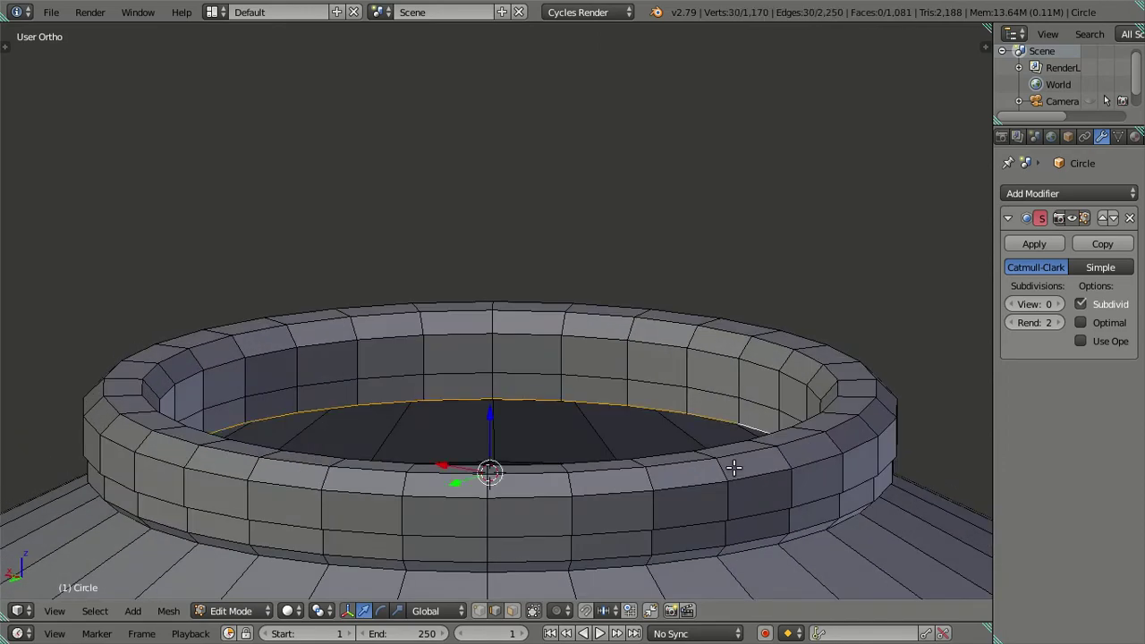
pyautogui.scroll(2, 611, 383)
pyautogui.keyDown('shift'); pyautogui.moveTo(611, 382); pyautogui.dragTo(539, 337, button='middle'); pyautogui.keyUp('shift')
pyautogui.press('s')
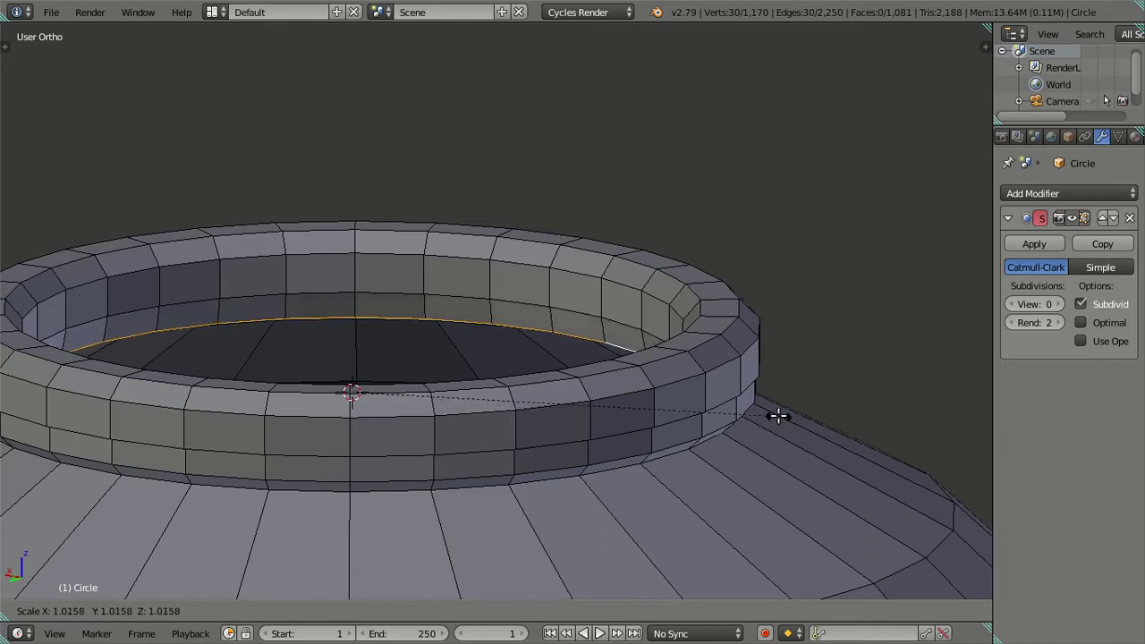
# Confirm the inner loop's enlargement, then add a trial loop on the inner wall and dissolve it
pyautogui.click(778, 415)
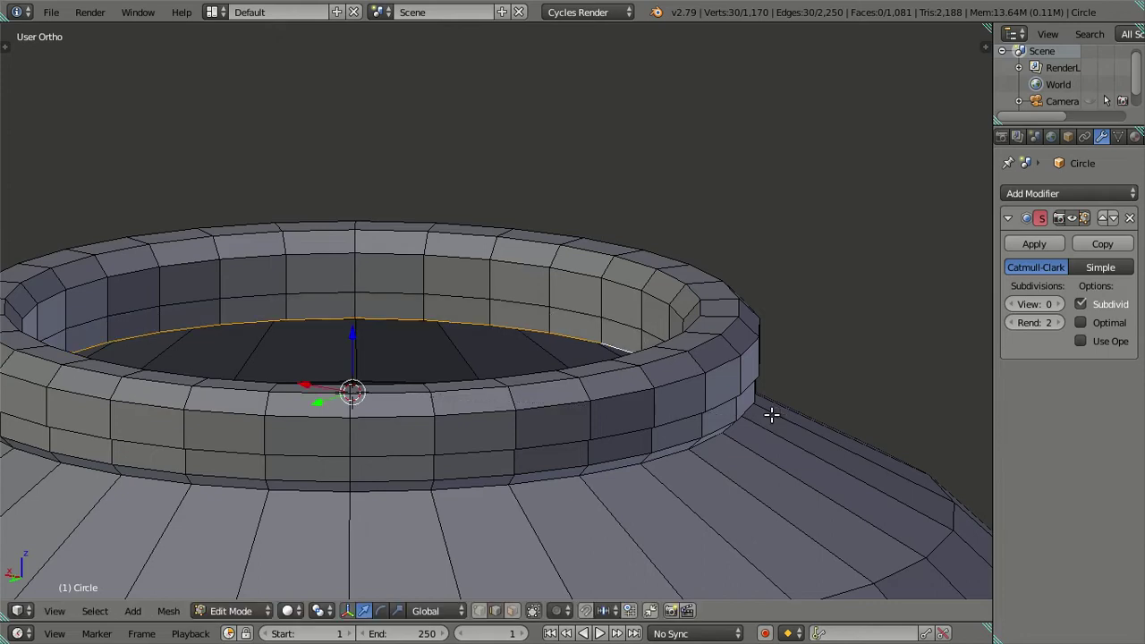
pyautogui.hotkey('ctrl', 'r')
pyautogui.click(598, 330)
pyautogui.rightClick(692, 349)
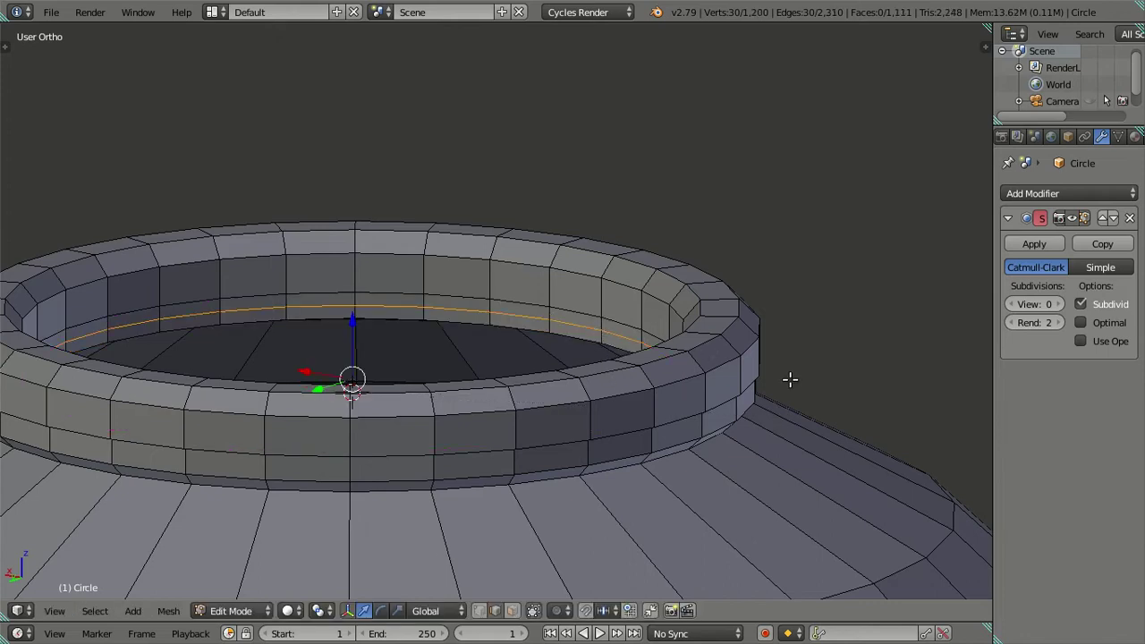
pyautogui.press('s')
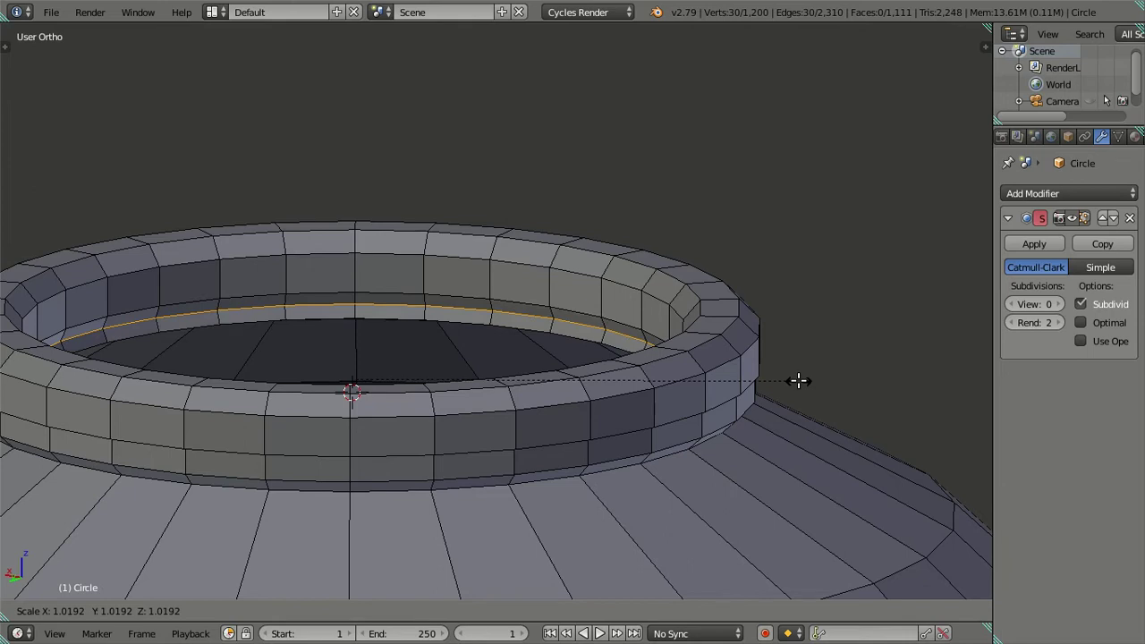
pyautogui.click(798, 381)
pyautogui.moveTo(707, 396)
pyautogui.mouseDown(button='middle')
pyautogui.moveTo(703, 350)
pyautogui.moveTo(710, 404)
pyautogui.mouseUp(button='middle')
pyautogui.press('z')
pyautogui.press('z')
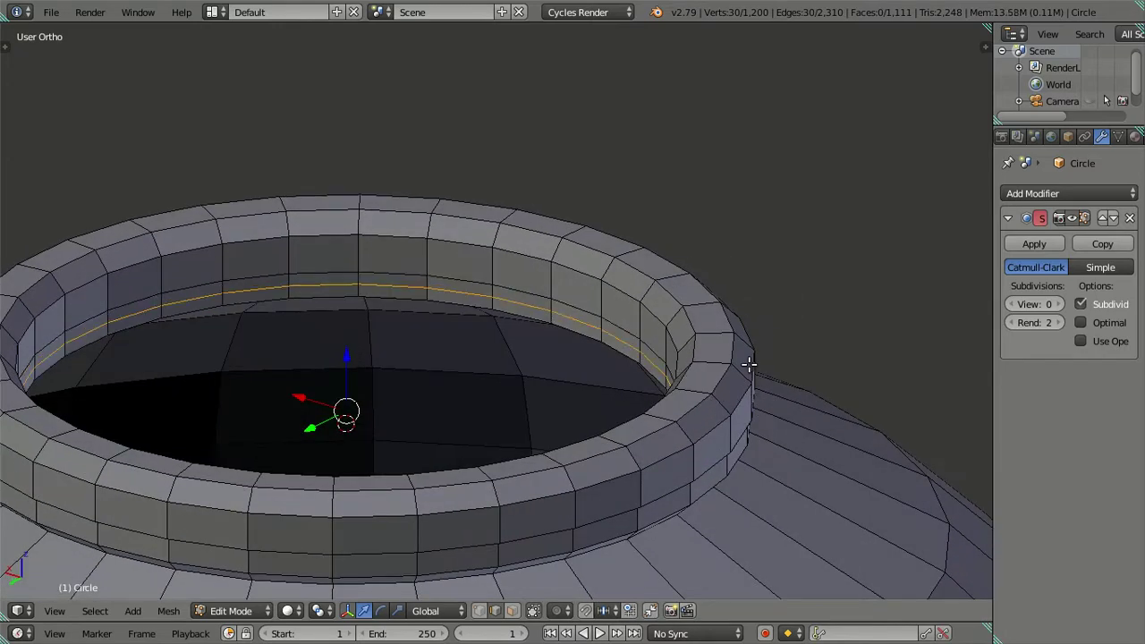
pyautogui.press('x')
pyautogui.click(749, 364)
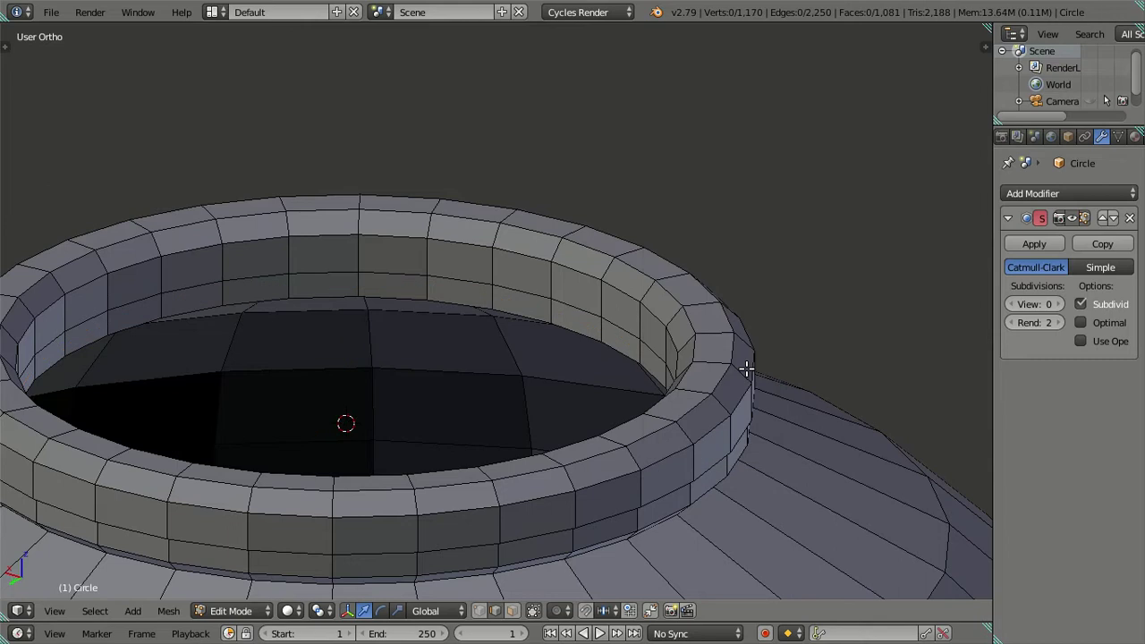
# Scale the inner top edge loop of the rim to 1.02
pyautogui.keyDown('alt'); pyautogui.rightClick(617, 351); pyautogui.keyUp('alt')
pyautogui.moveTo(651, 383); pyautogui.dragTo(662, 365, button='middle')
pyautogui.press('s')
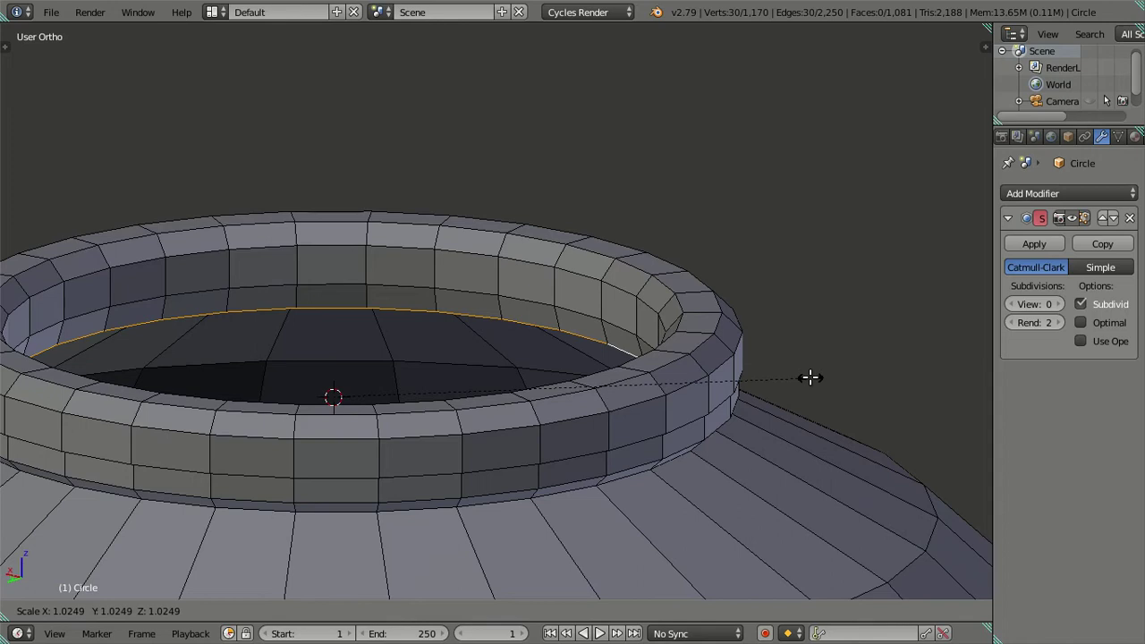
pyautogui.write('1.02')
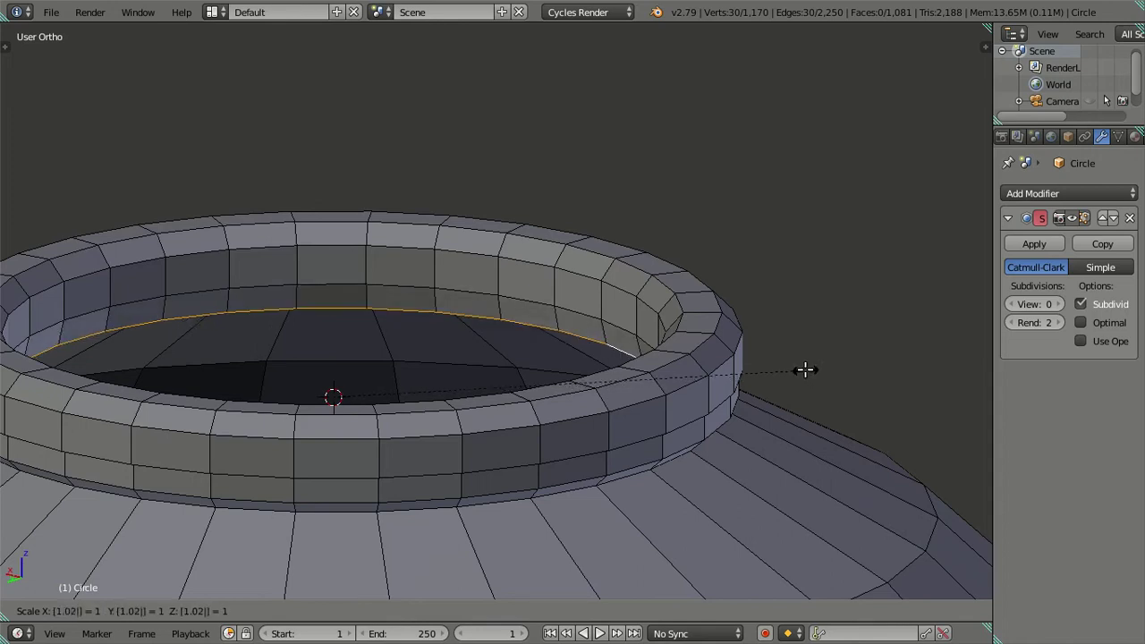
pyautogui.press('Return')
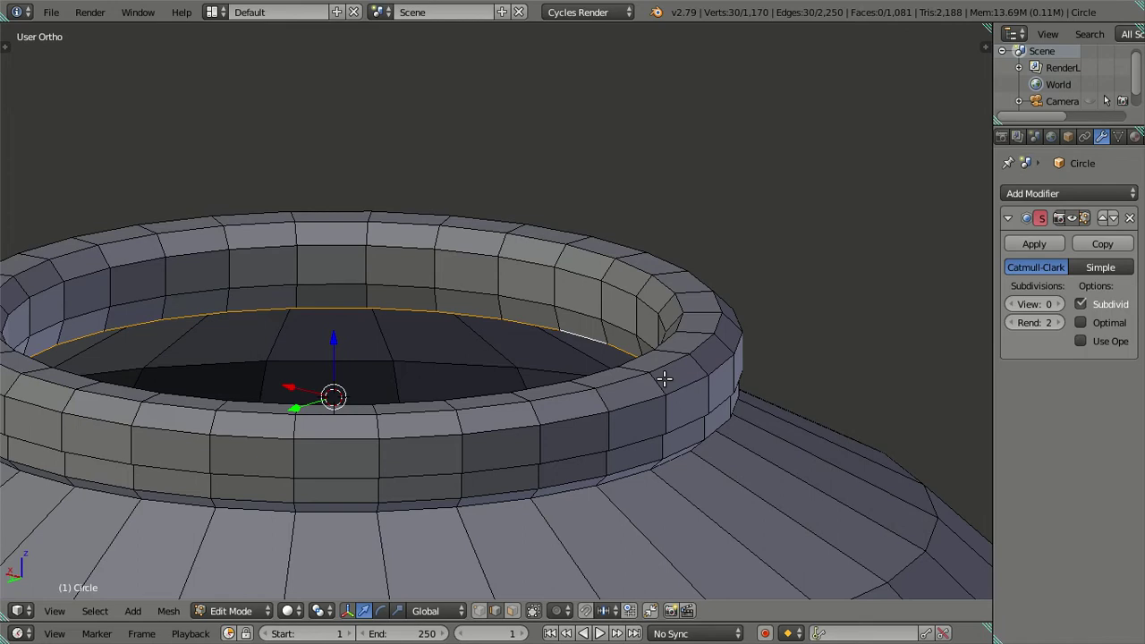
pyautogui.moveTo(605, 340)
pyautogui.mouseDown(button='middle')
pyautogui.moveTo(595, 332)
pyautogui.moveTo(614, 332)
pyautogui.moveTo(665, 388)
pyautogui.moveTo(659, 348)
pyautogui.moveTo(621, 340)
pyautogui.mouseUp(button='middle')
# Extrude the inner loop in place and lower it 0.015 along Z
pyautogui.press('e')
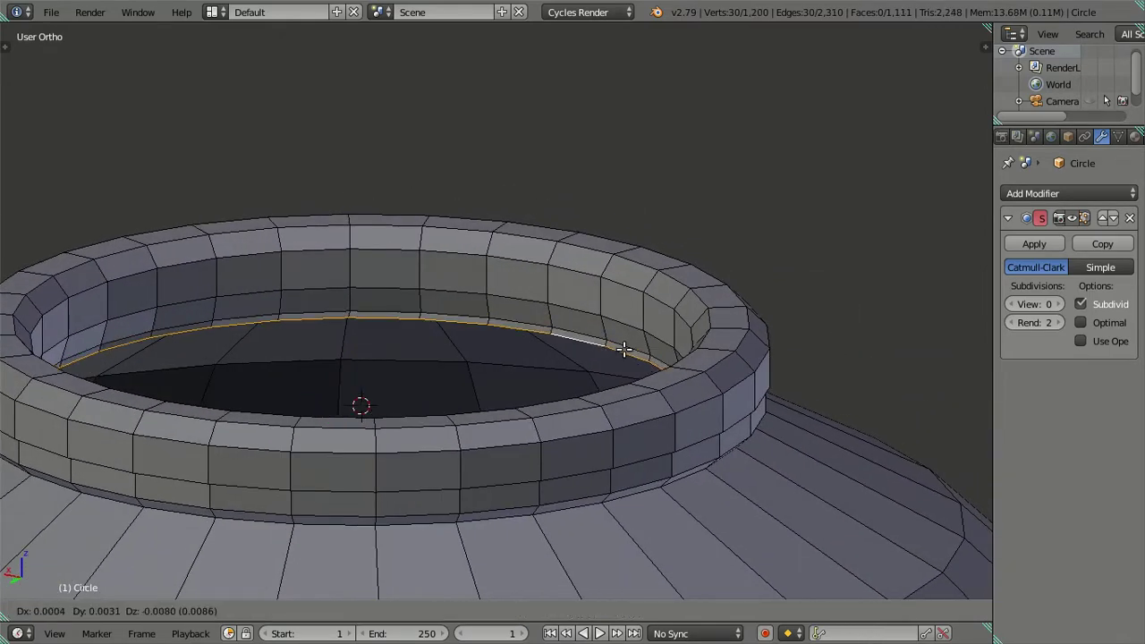
pyautogui.rightClick(613, 349)
pyautogui.press('g')
pyautogui.press('z')
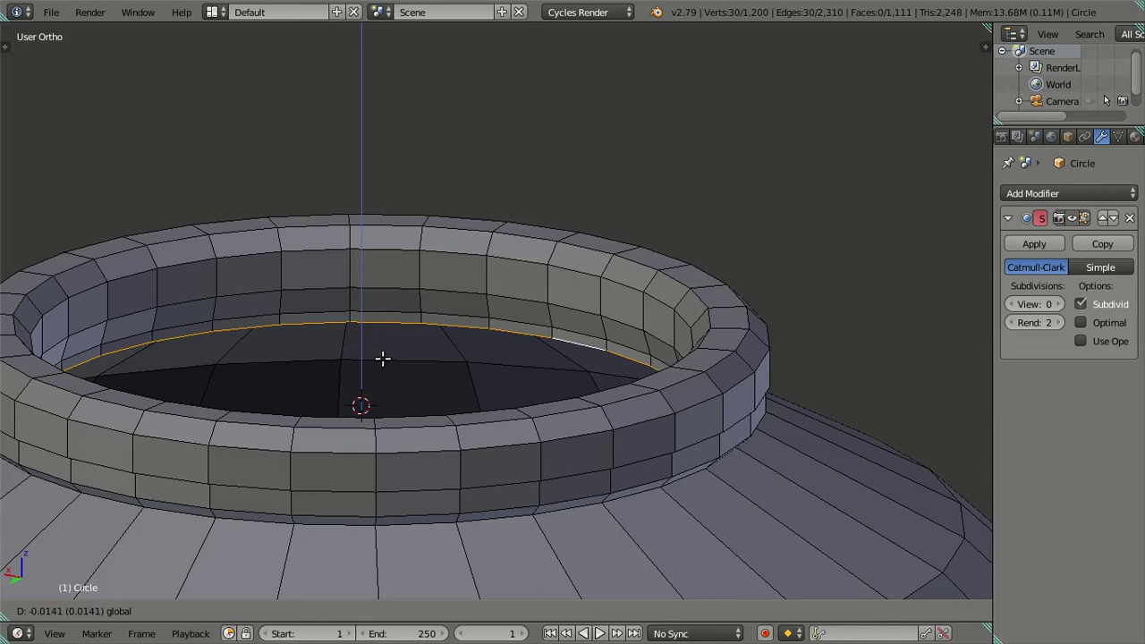
pyautogui.press('-')
pyautogui.write('0')
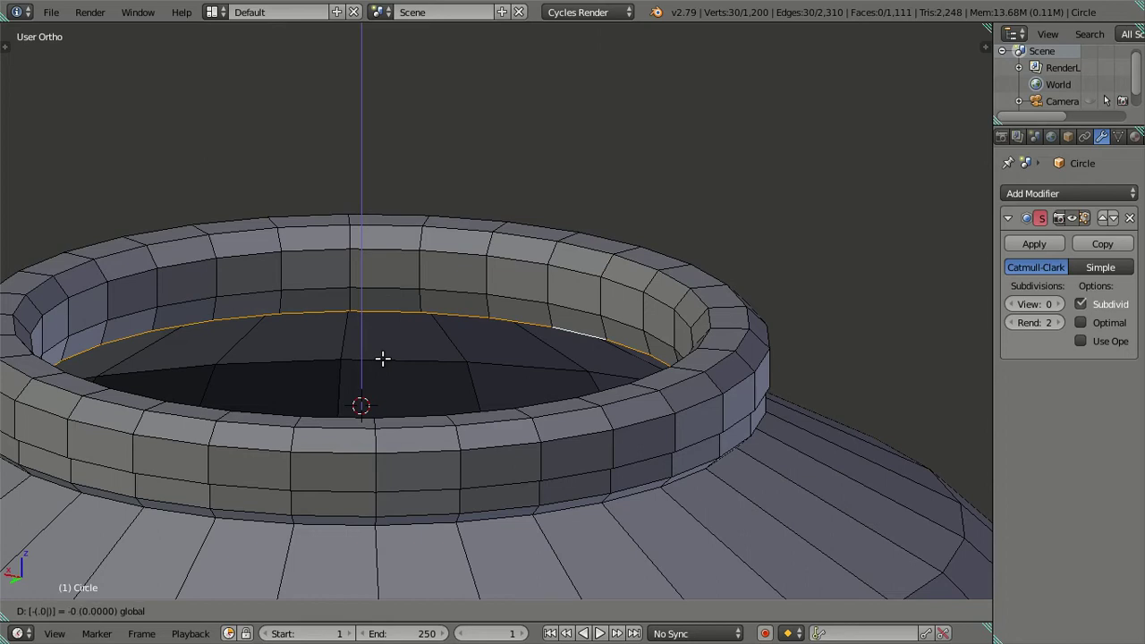
pyautogui.write('15')
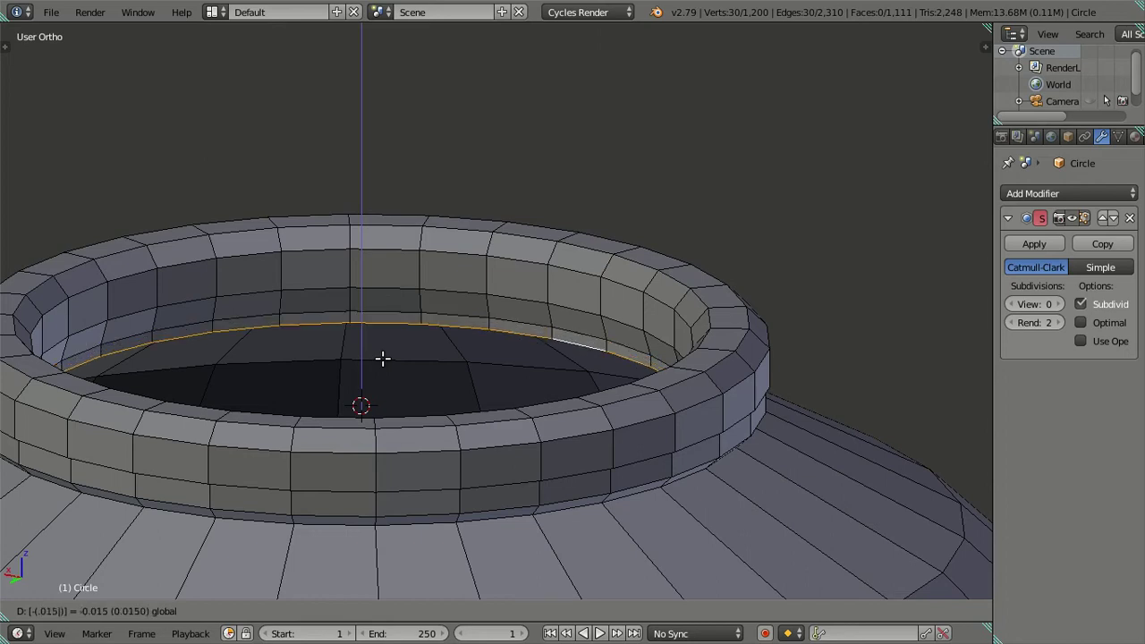
pyautogui.press('Return')
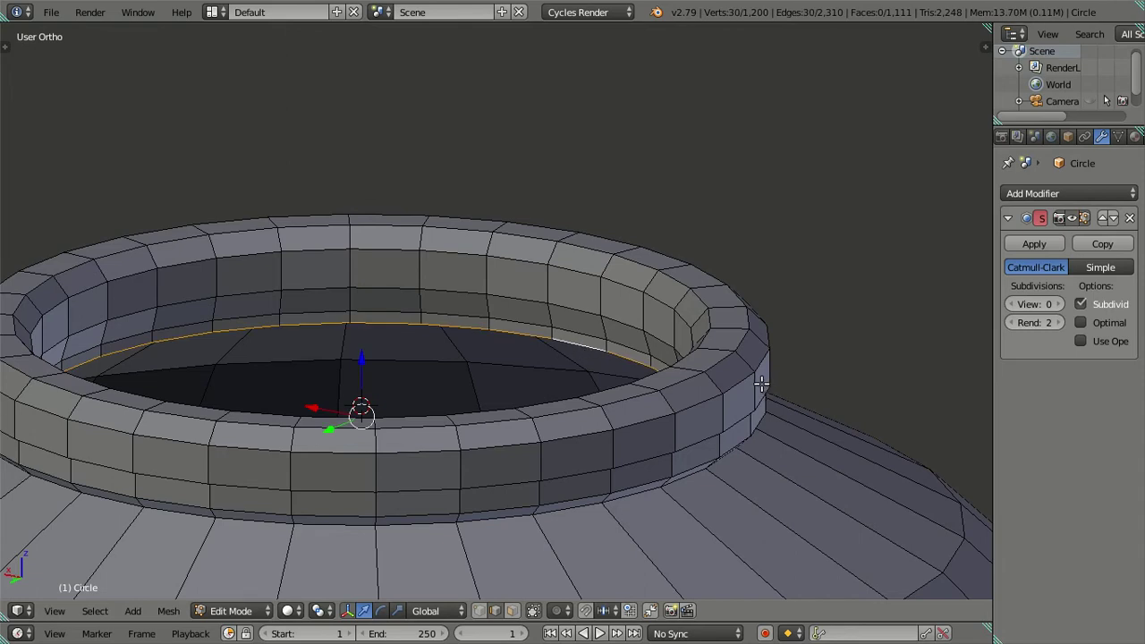
# Extrude the opening's inner edge again, shrink it to 0.8, then tighten it further inward
pyautogui.press('e')
pyautogui.rightClick(838, 402)
pyautogui.moveTo(848, 394); pyautogui.dragTo(835, 427, button='middle')
pyautogui.press('s')
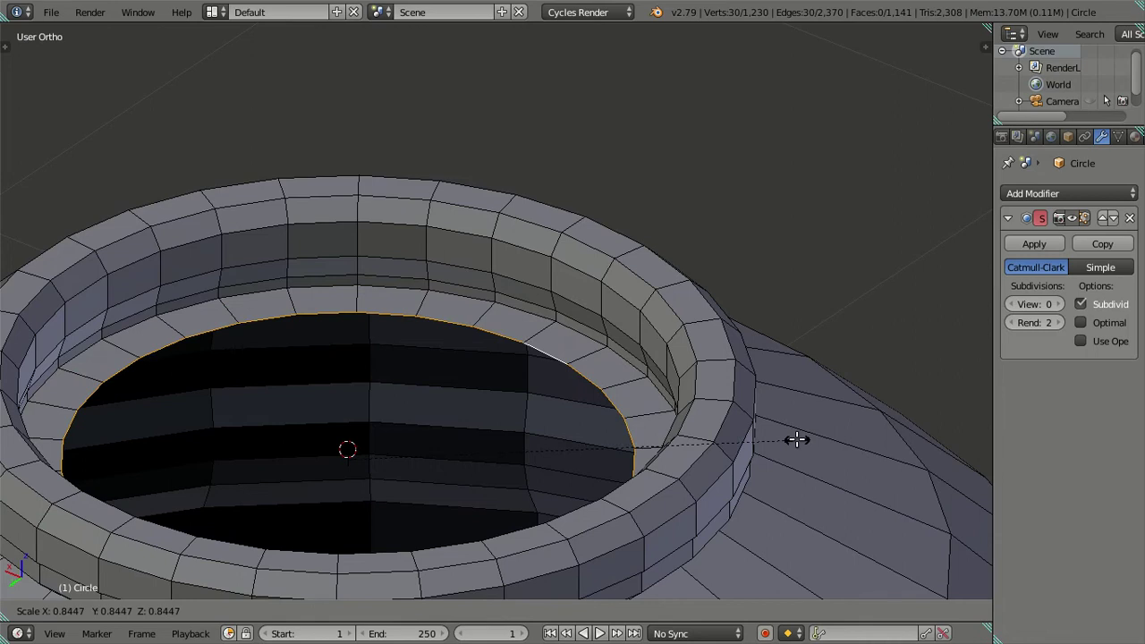
pyautogui.write('.8')
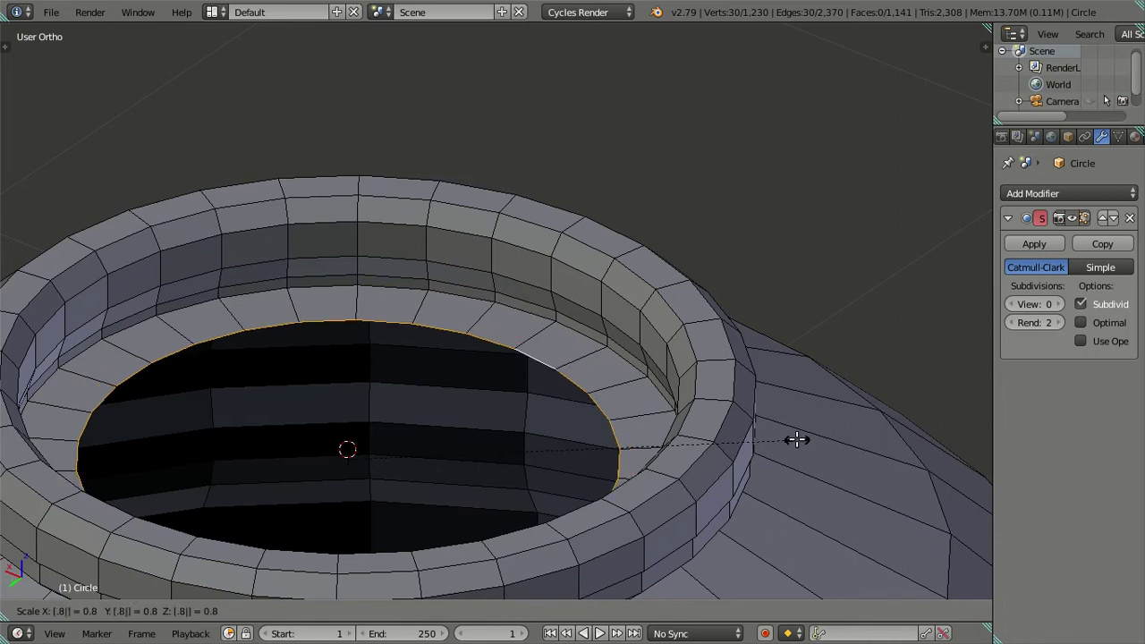
pyautogui.press('Return')
pyautogui.press('g')
pyautogui.press('z')
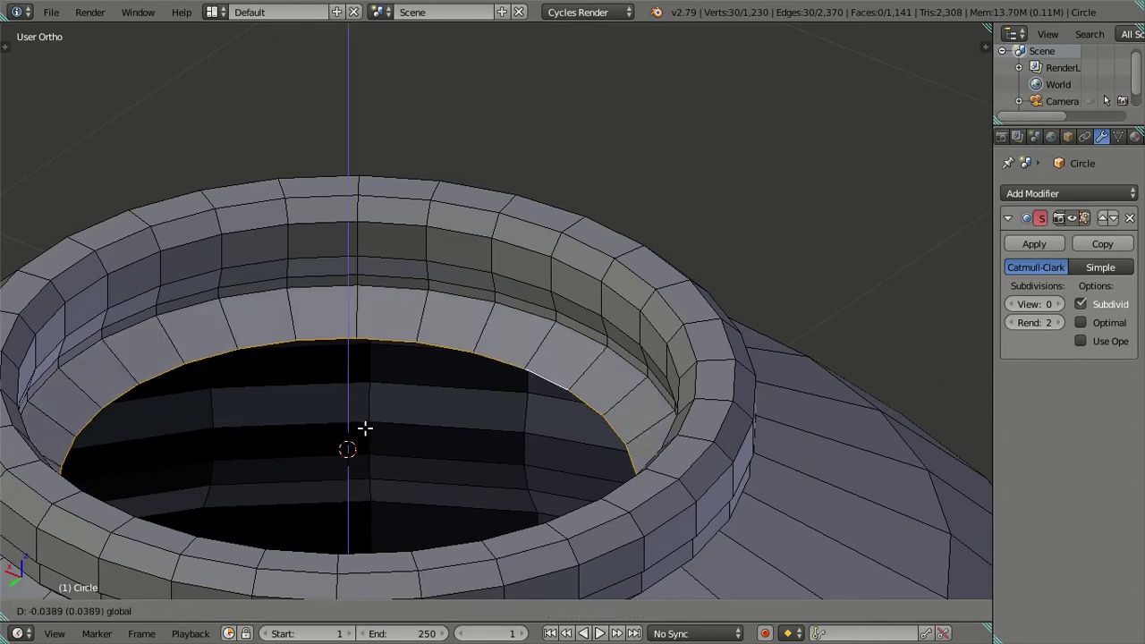
pyautogui.click(365, 429)
pyautogui.moveTo(370, 426); pyautogui.dragTo(723, 414, button='middle')
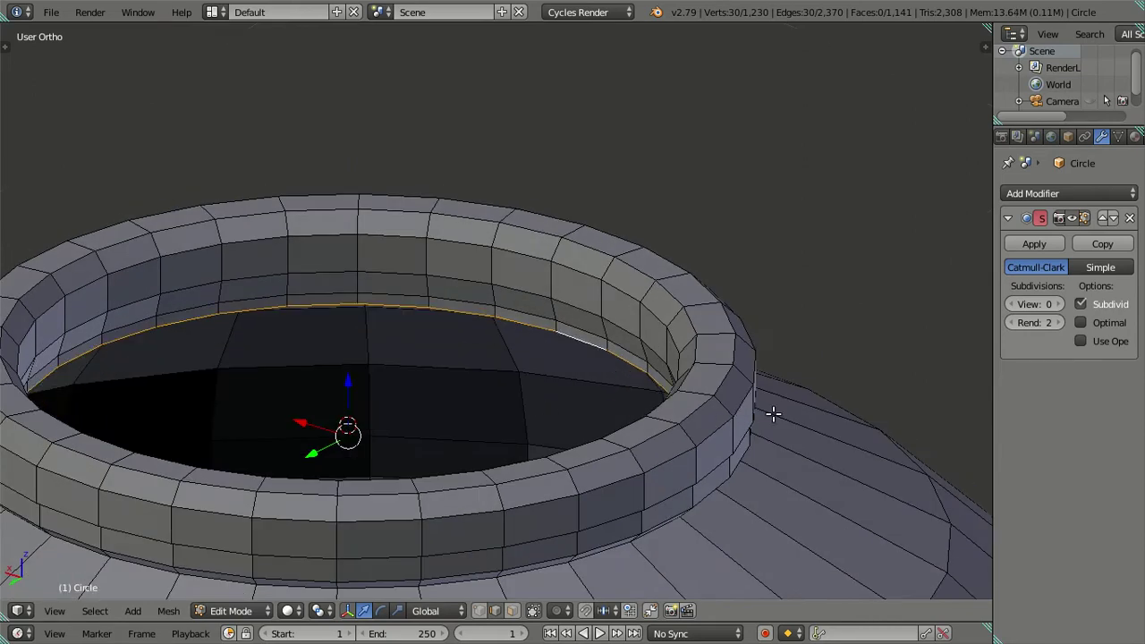
pyautogui.press('s')
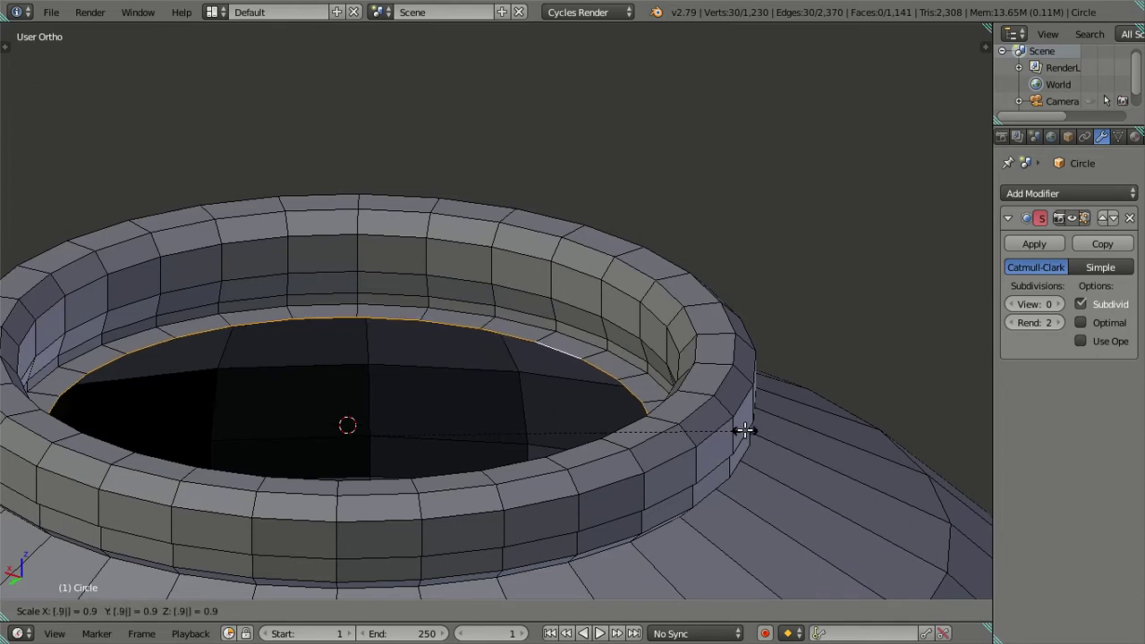
pyautogui.click(745, 431)
# Lower the new inner loop by 0.035 along Z
pyautogui.moveTo(343, 372); pyautogui.dragTo(357, 400)
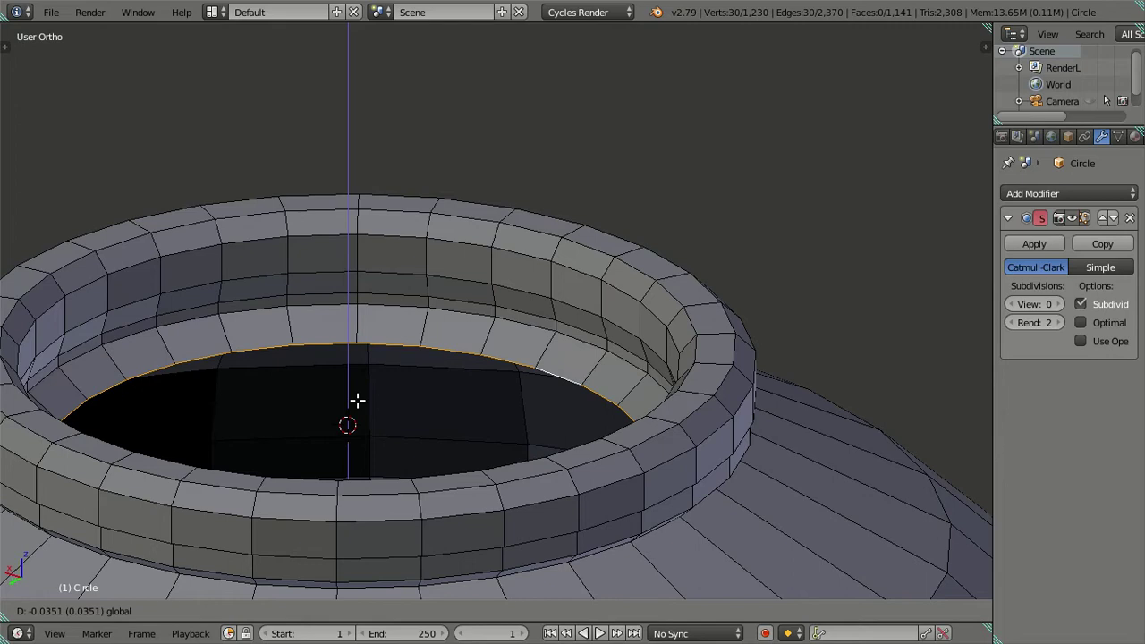
pyautogui.press('=')
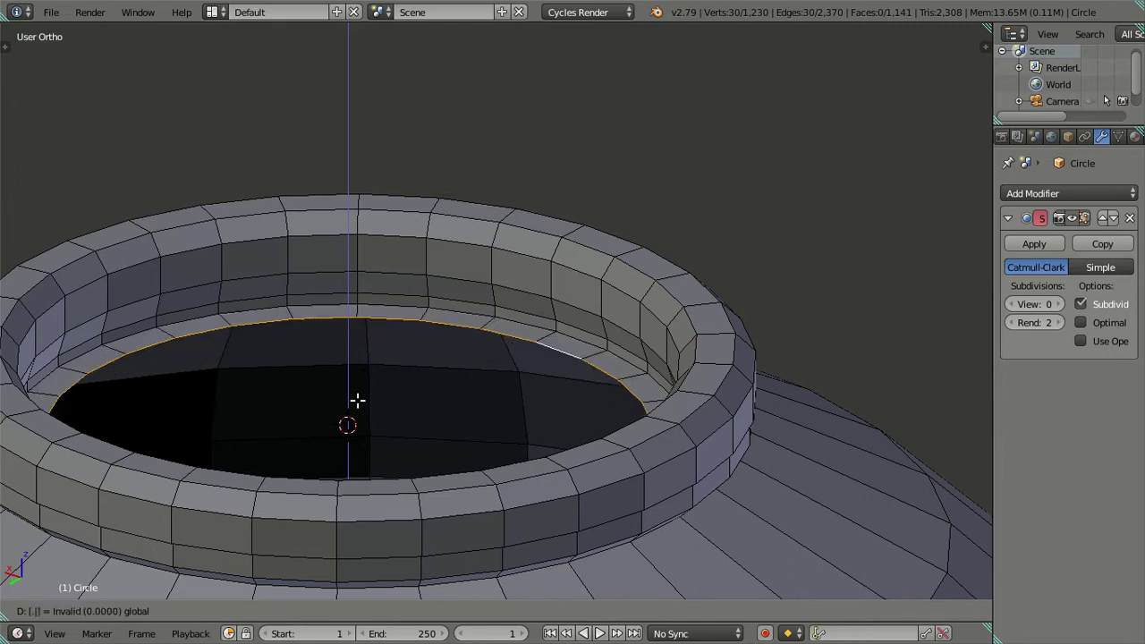
pyautogui.write('.35')
pyautogui.press('Escape')
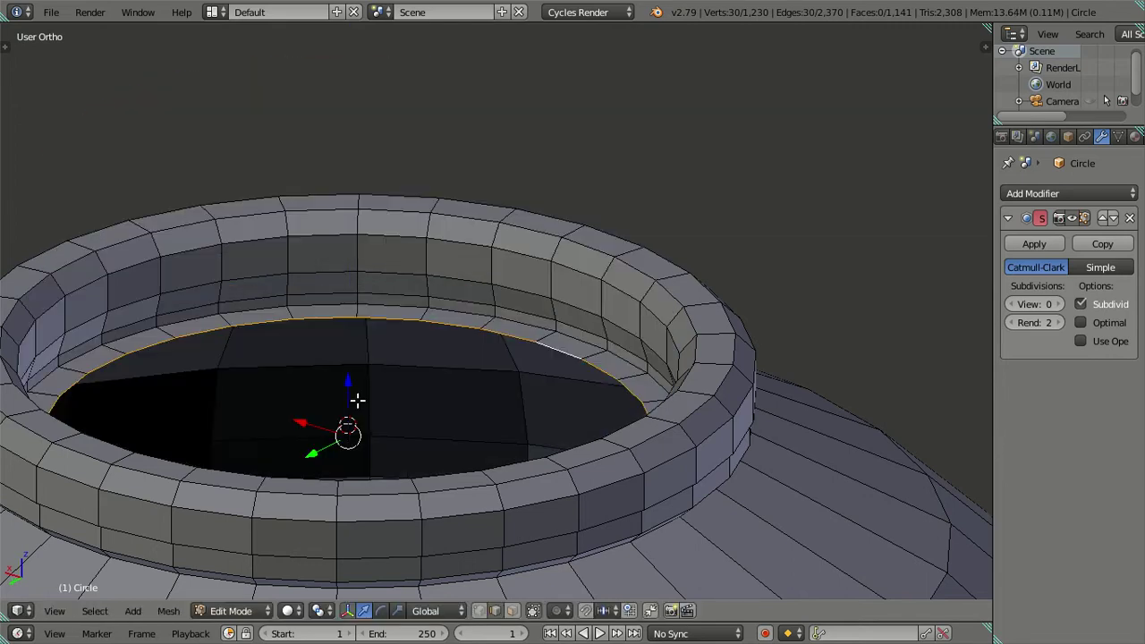
pyautogui.press('g')
pyautogui.press('z')
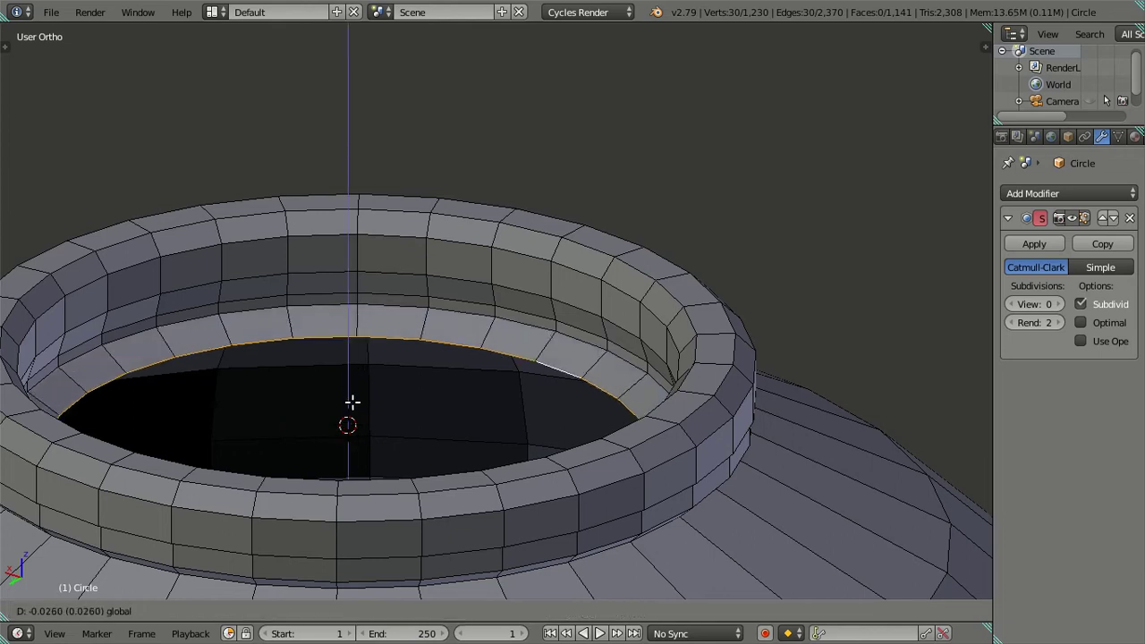
pyautogui.click(352, 402)
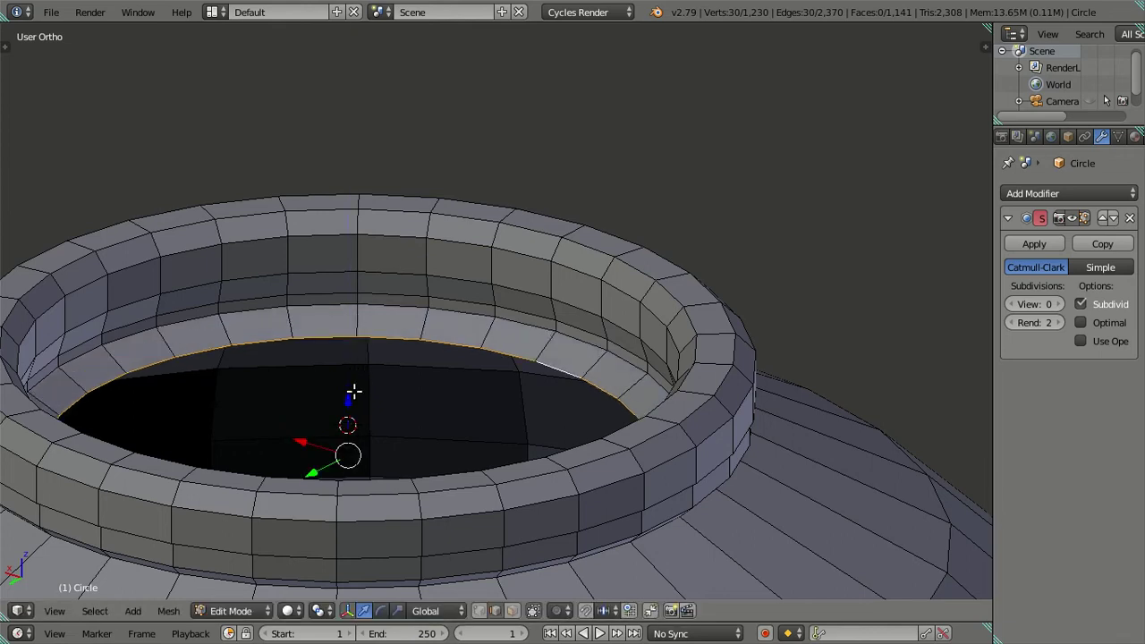
pyautogui.hotkey('ctrl', 'z')
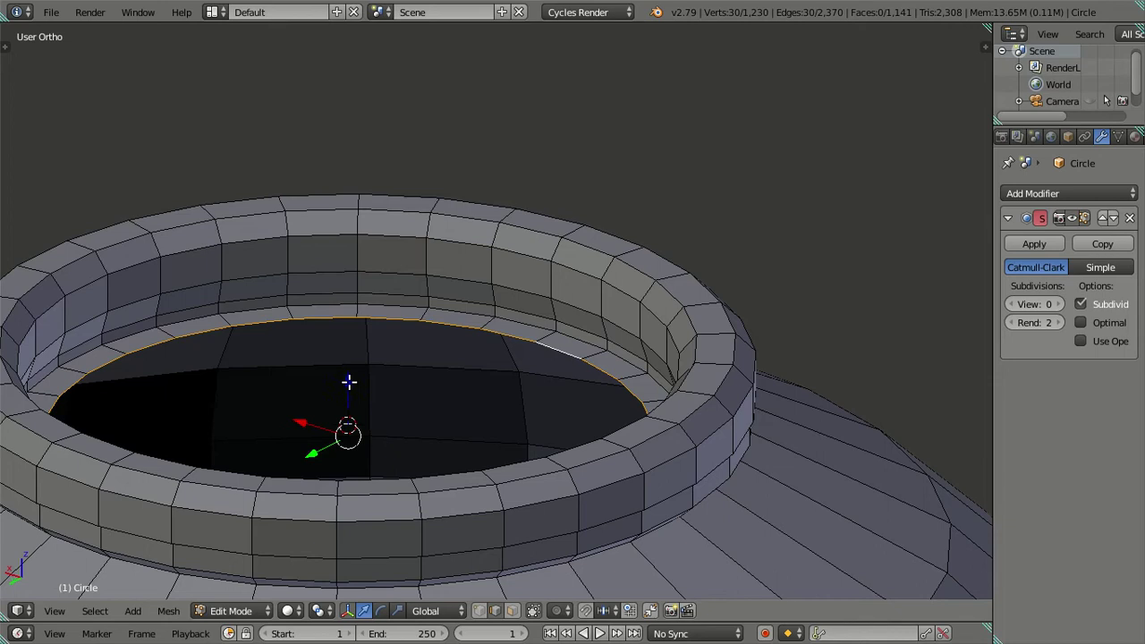
pyautogui.write('gz')
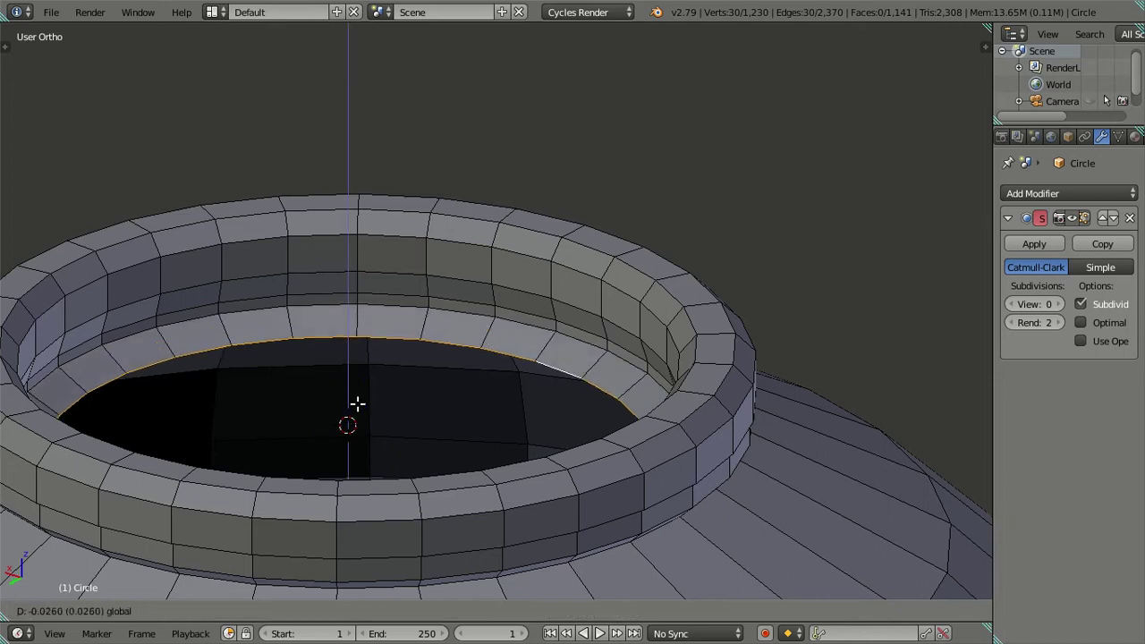
pyautogui.write('-')
pyautogui.write('1')
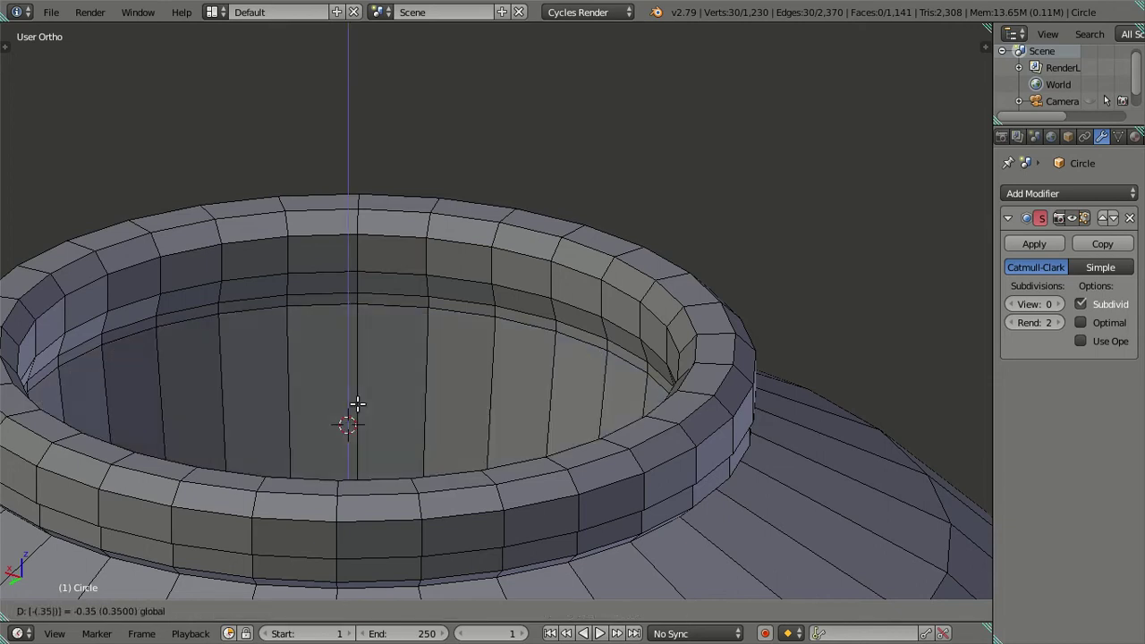
pyautogui.press('Escape')
pyautogui.press('g')
pyautogui.press('z')
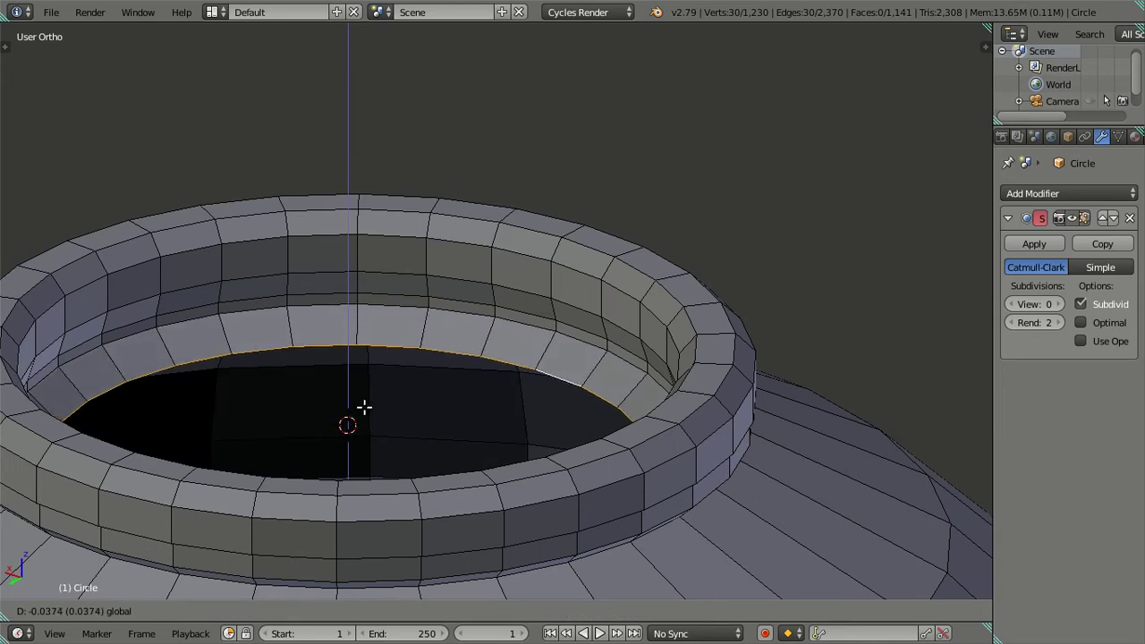
pyautogui.write('-.035')
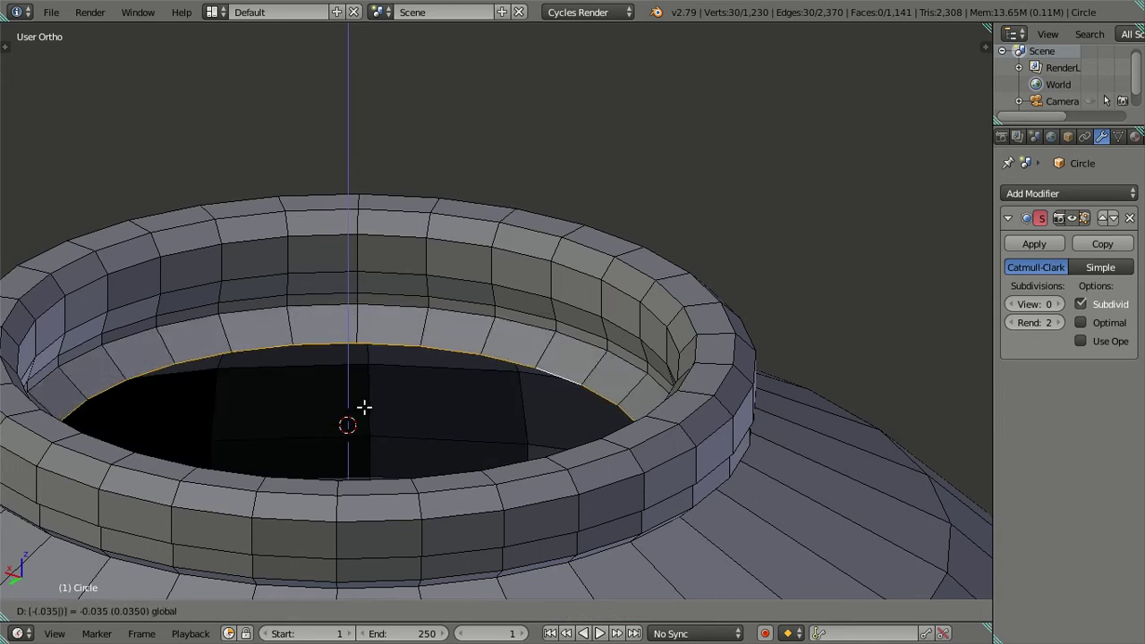
pyautogui.press('Return')
# Inspect the stepped interior in Object Mode with see-through shading, then return to mesh editing
pyautogui.moveTo(364, 408); pyautogui.dragTo(507, 419, button='middle')
pyautogui.press('a')
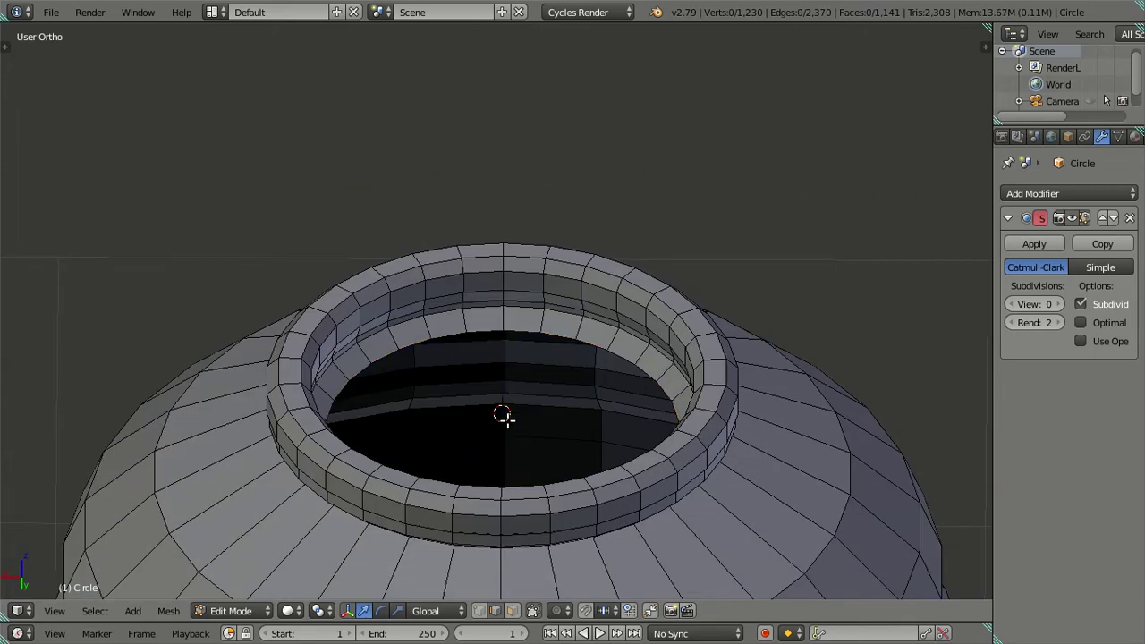
pyautogui.press('Tab')
pyautogui.scroll(5, 503, 416)
pyautogui.press('z')
pyautogui.press('z')
pyautogui.moveTo(494, 459)
pyautogui.mouseDown(button='middle')
pyautogui.moveTo(370, 473)
pyautogui.moveTo(343, 447)
pyautogui.moveTo(374, 435)
pyautogui.mouseUp(button='middle')
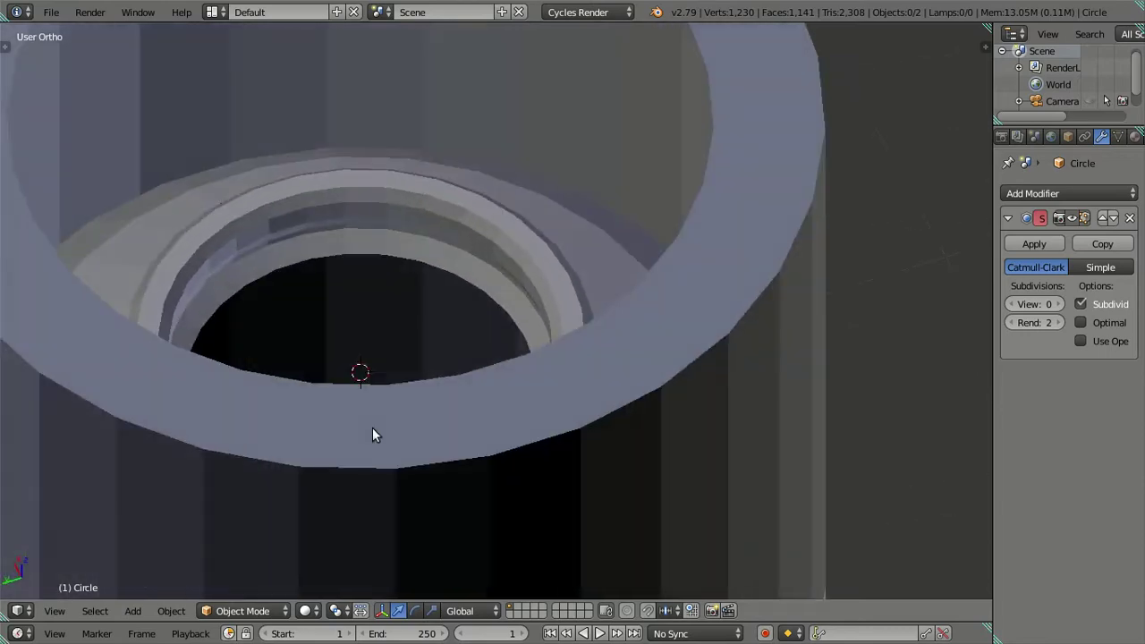
pyautogui.press('z')
pyautogui.scroll(-3, 466, 385)
pyautogui.press('Tab')
pyautogui.scroll(-2, 468, 379)
pyautogui.press('z')
pyautogui.moveTo(572, 385)
pyautogui.mouseDown(button='middle')
pyautogui.moveTo(593, 340)
pyautogui.moveTo(577, 344)
pyautogui.mouseUp(button='middle')
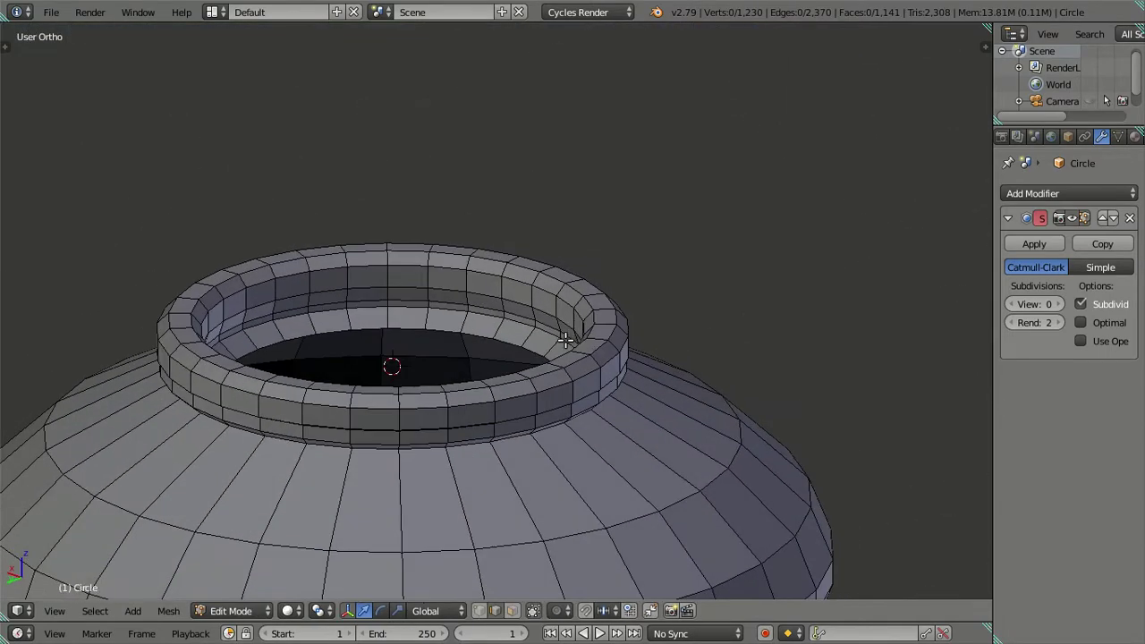
# Extrude the inner top edge loop of the opening and shrink it to 0.95
pyautogui.scroll(2, 536, 385)
pyautogui.moveTo(531, 397)
pyautogui.mouseDown(button='middle')
pyautogui.moveTo(509, 404)
pyautogui.moveTo(541, 371)
pyautogui.mouseUp(button='middle')
pyautogui.hotkey('ctrl', 'r')
pyautogui.press('Escape')
pyautogui.hotkey('ctrl', 'r')
pyautogui.press('Escape')
pyautogui.keyDown('alt'); pyautogui.rightClick(516, 333); pyautogui.keyUp('alt')
pyautogui.moveTo(632, 381); pyautogui.dragTo(724, 385, button='middle')
pyautogui.press('e')
pyautogui.press('s')
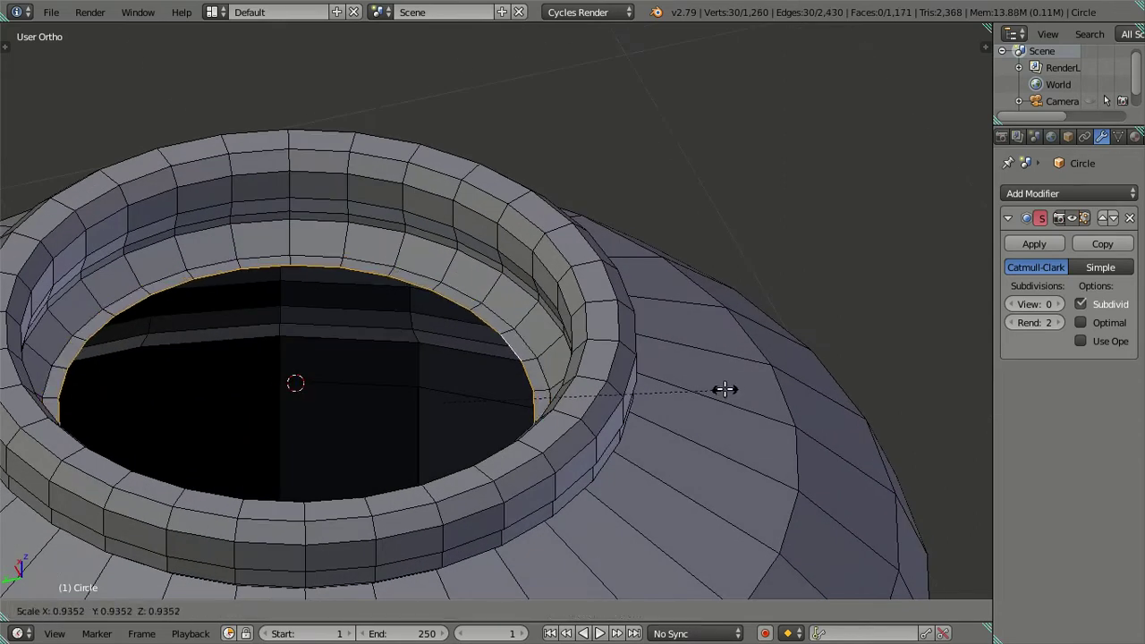
pyautogui.write('.')
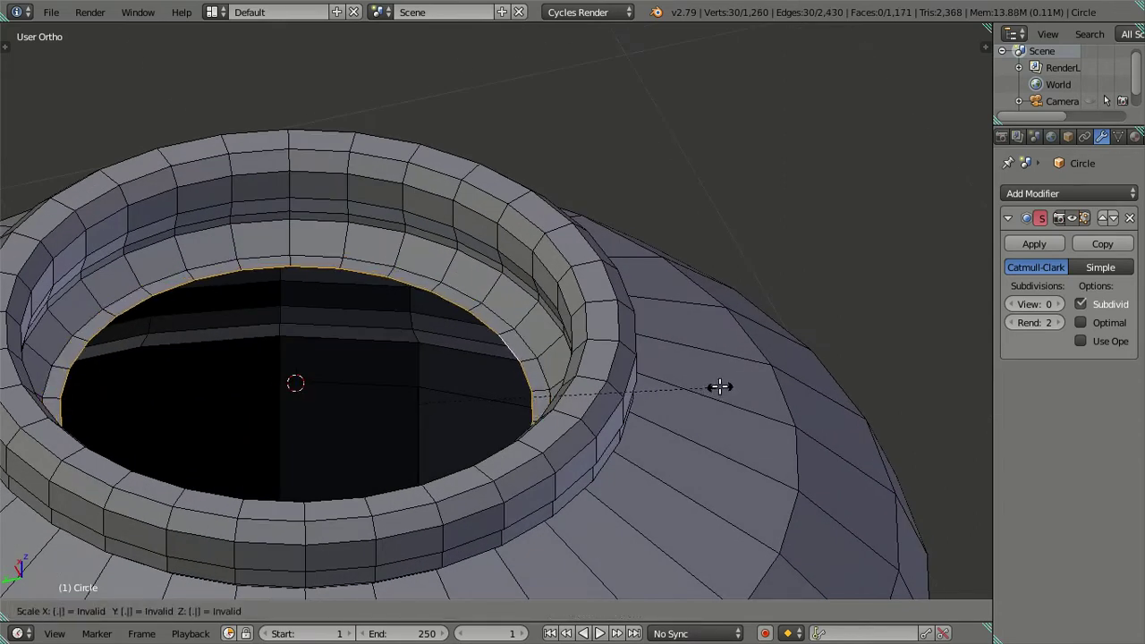
pyautogui.write('95')
pyautogui.press('Return')
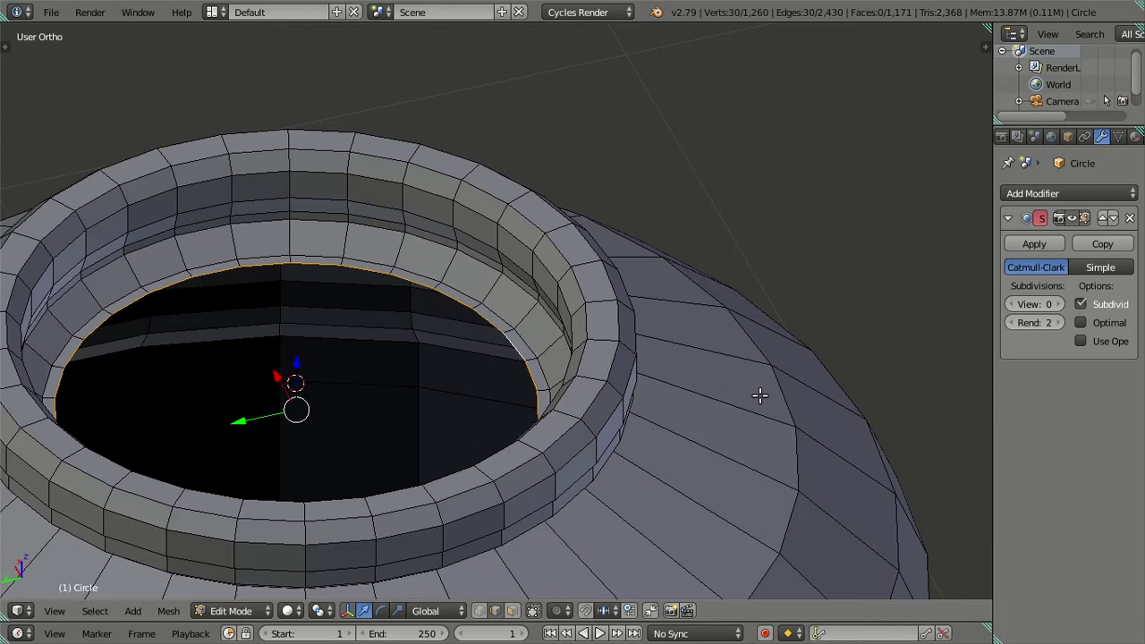
# Extrude the loop again in place and shrink it to 0.75
pyautogui.press('e')
pyautogui.rightClick(742, 394)
pyautogui.press('s')
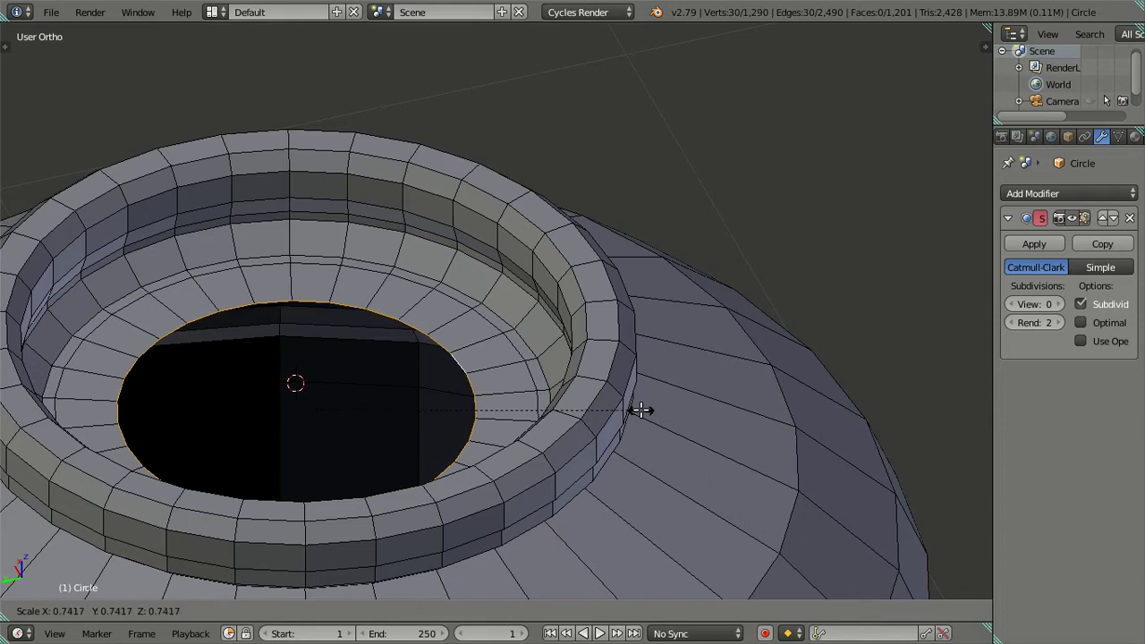
pyautogui.write('.75')
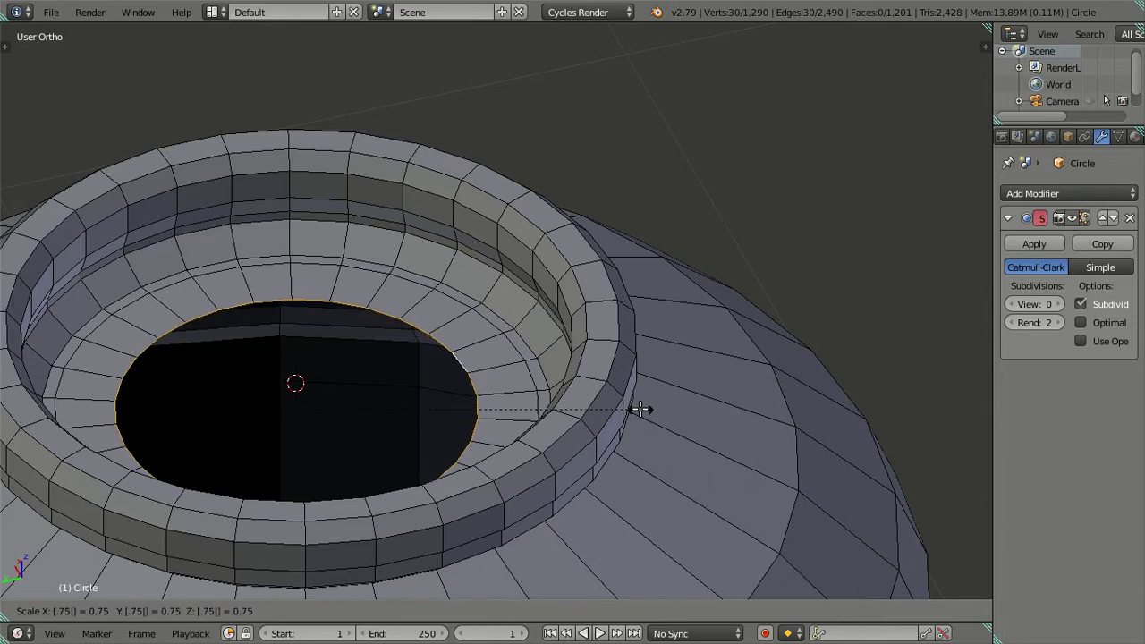
pyautogui.press('Return')
# Raise the new loop 0.025 along Z
pyautogui.moveTo(331, 383)
pyautogui.mouseDown(button='middle')
pyautogui.moveTo(319, 276)
pyautogui.moveTo(278, 340)
pyautogui.mouseUp(button='middle')
pyautogui.press('g')
pyautogui.press('z')
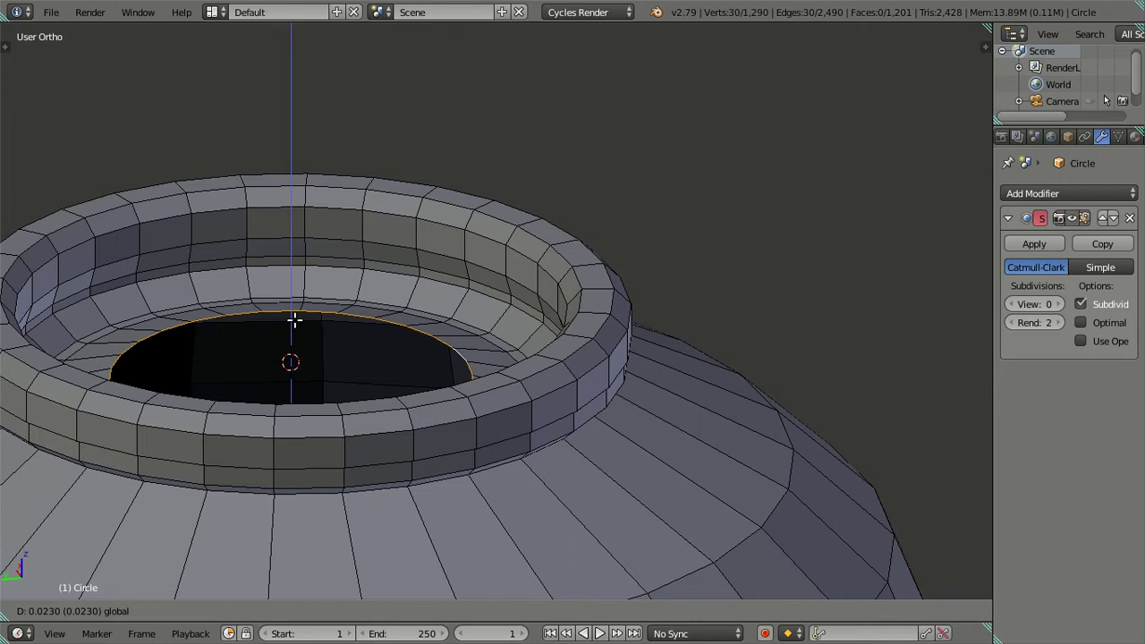
pyautogui.write('.025')
pyautogui.click(295, 319)
# Shrink the hole's edge ring to 0.9, deselect, then pick the hole's boundary loop
pyautogui.moveTo(376, 365); pyautogui.dragTo(367, 383, button='middle')
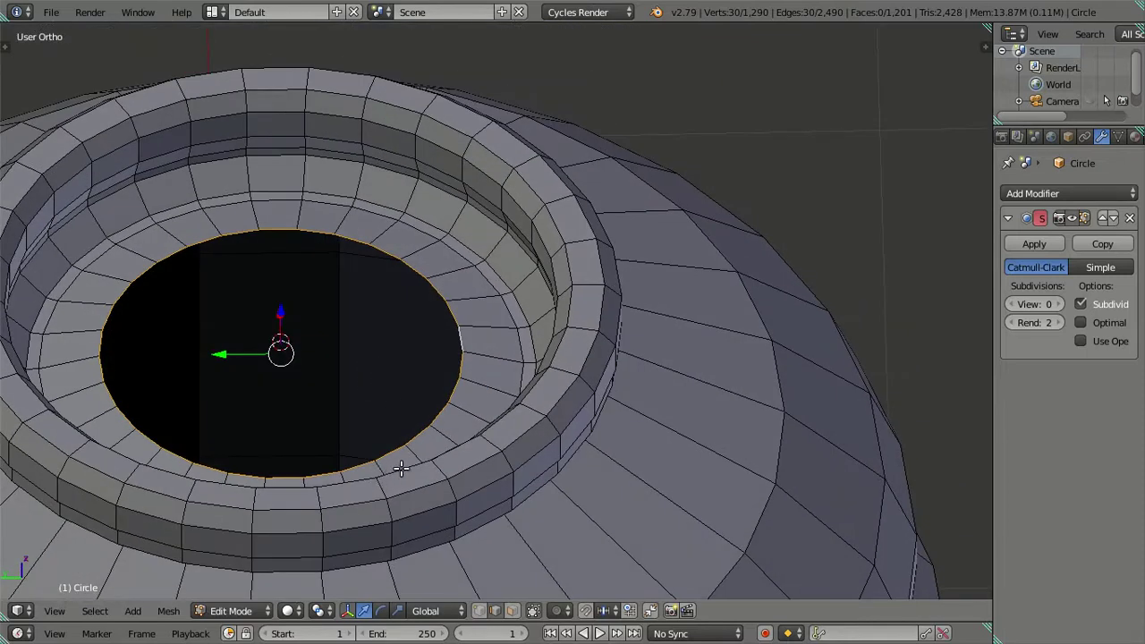
pyautogui.press('e')
pyautogui.press('s')
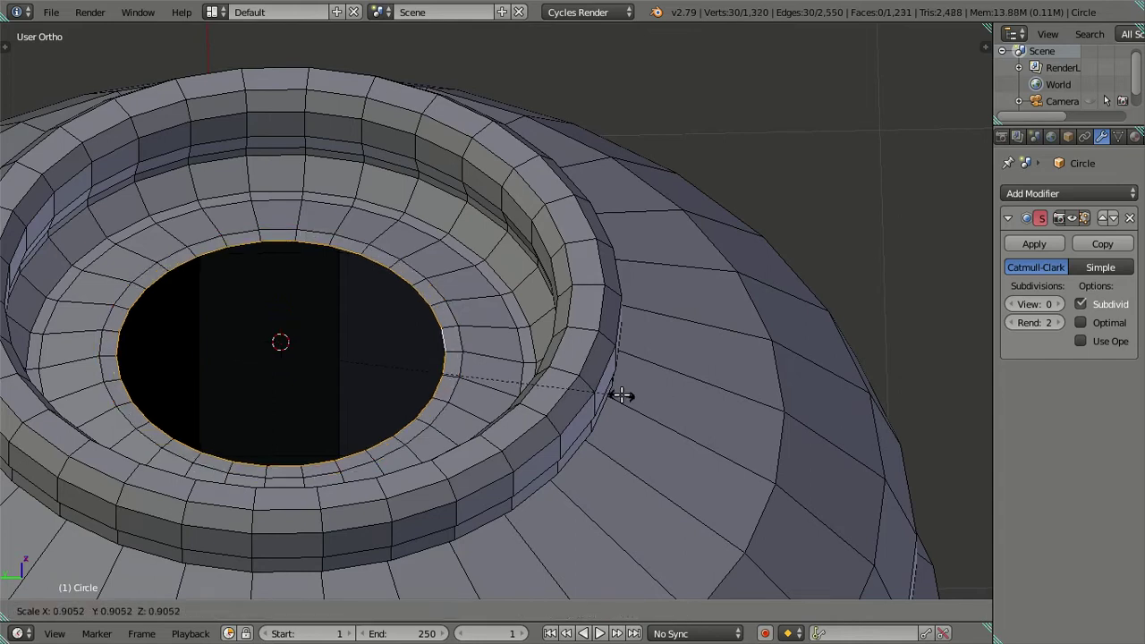
pyautogui.write('.956')
pyautogui.press('Escape')
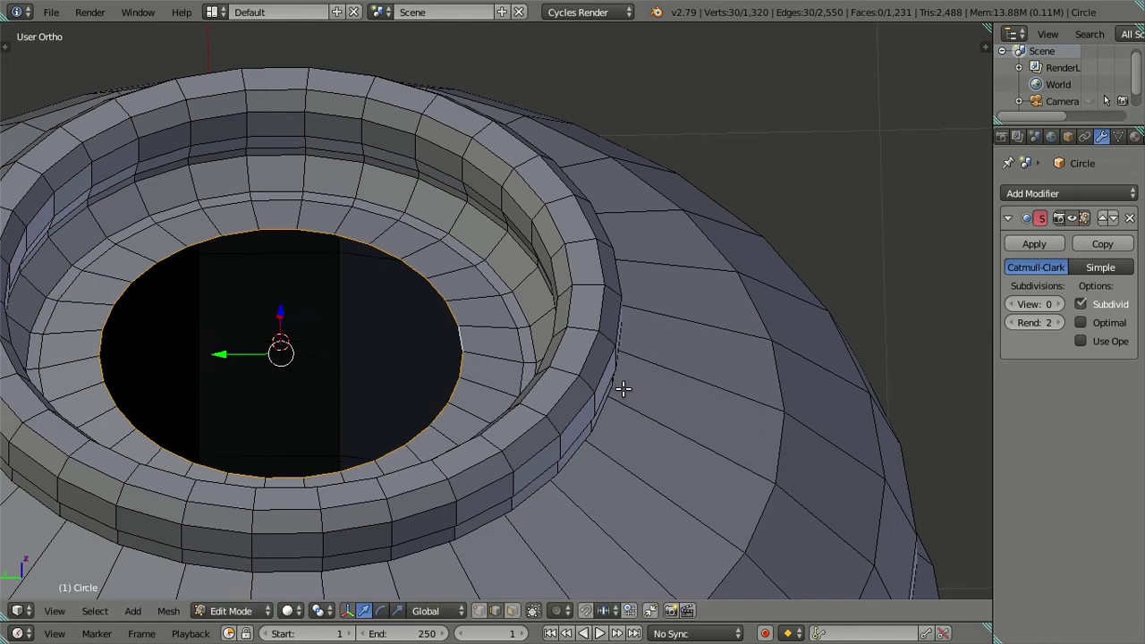
pyautogui.write('s')
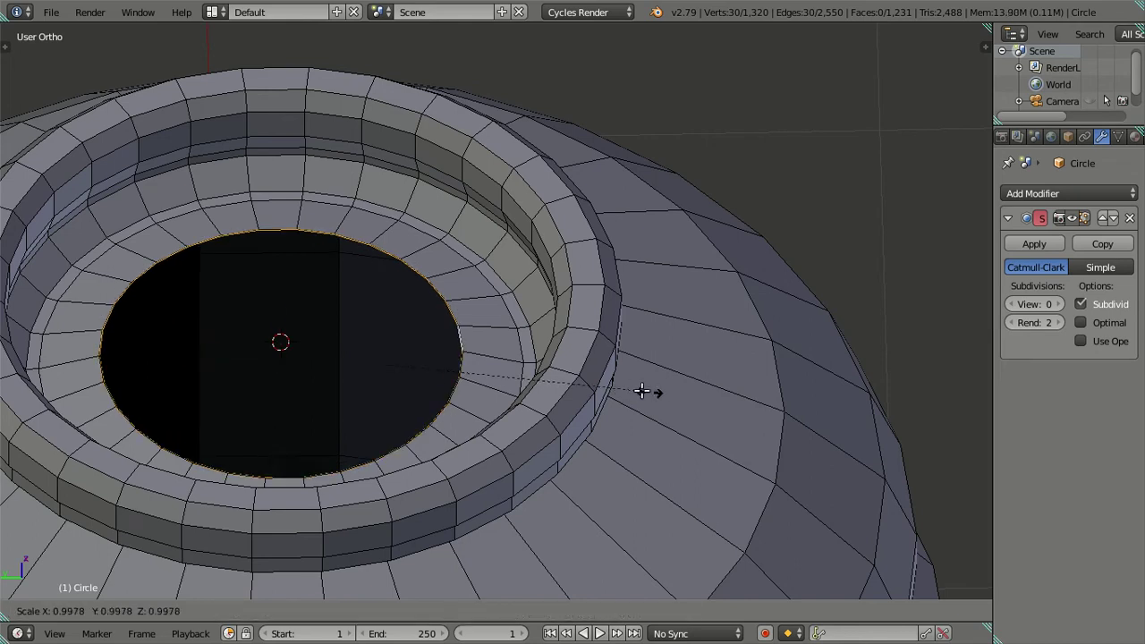
pyautogui.write('.9')
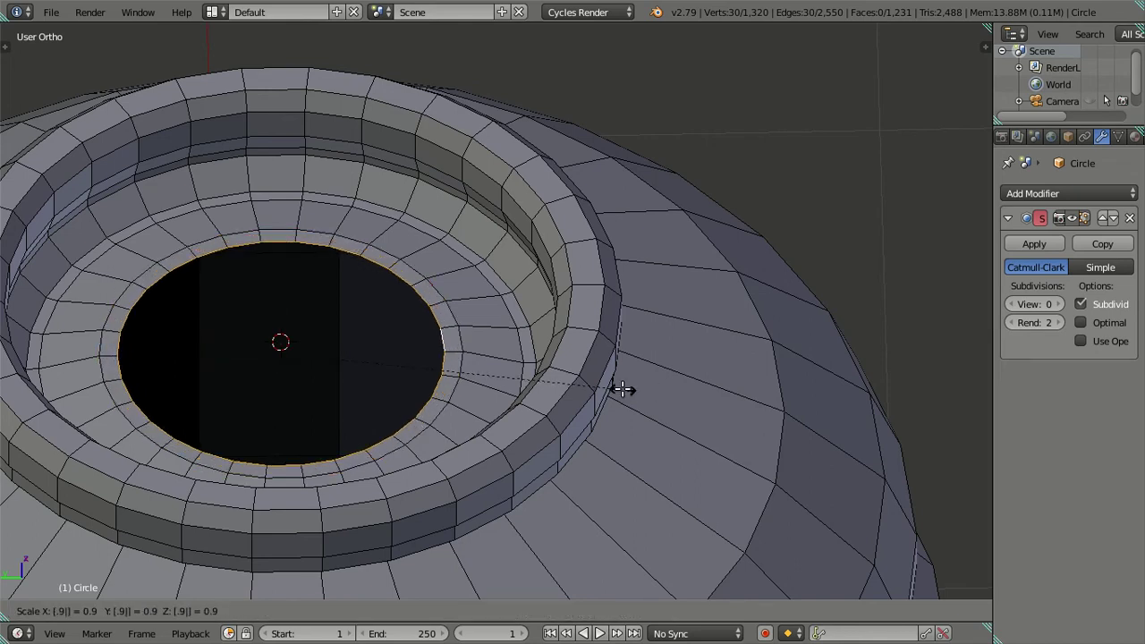
pyautogui.press('Return')
pyautogui.press('a')
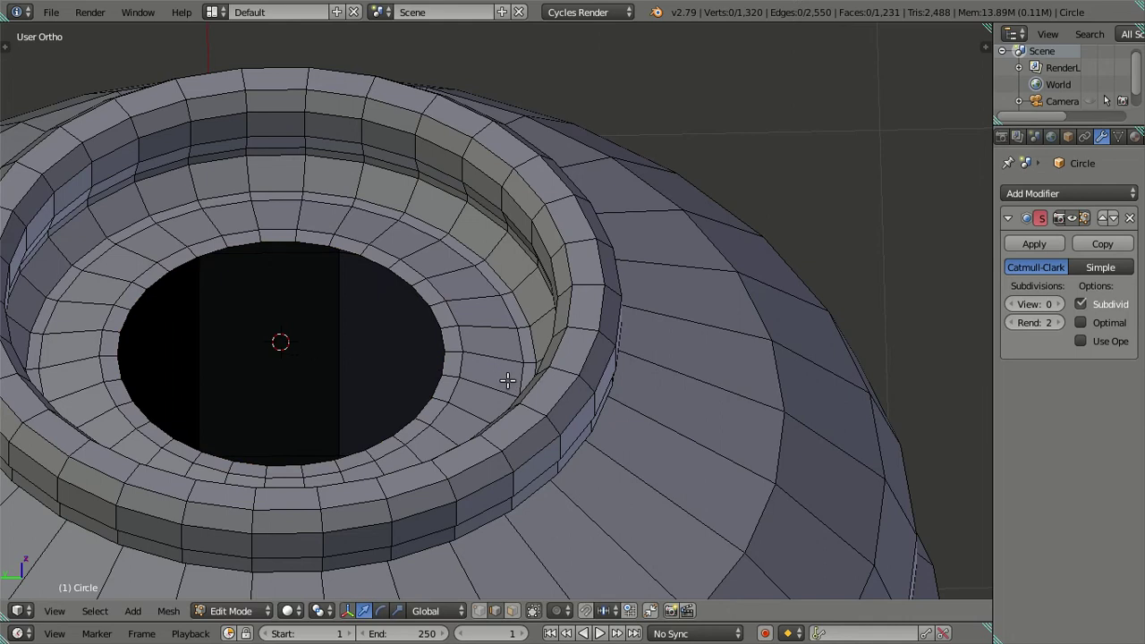
pyautogui.keyDown('alt'); pyautogui.rightClick(441, 382); pyautogui.keyUp('alt')
# Shrink the two innermost rings around the hole to 0.75 scale, then clear the selection
pyautogui.moveTo(656, 452)
pyautogui.mouseDown(button='middle')
pyautogui.moveTo(662, 567)
pyautogui.moveTo(603, 473)
pyautogui.moveTo(635, 444)
pyautogui.moveTo(670, 527)
pyautogui.moveTo(704, 525)
pyautogui.moveTo(711, 486)
pyautogui.moveTo(710, 496)
pyautogui.mouseUp(button='middle')
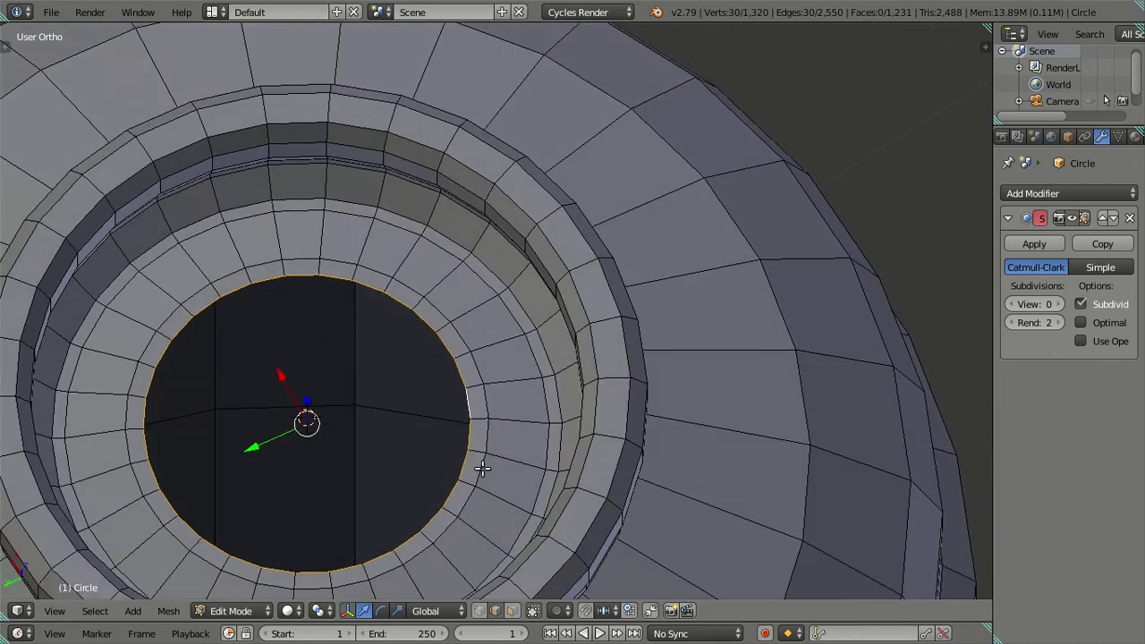
pyautogui.press('e')
pyautogui.press('s')
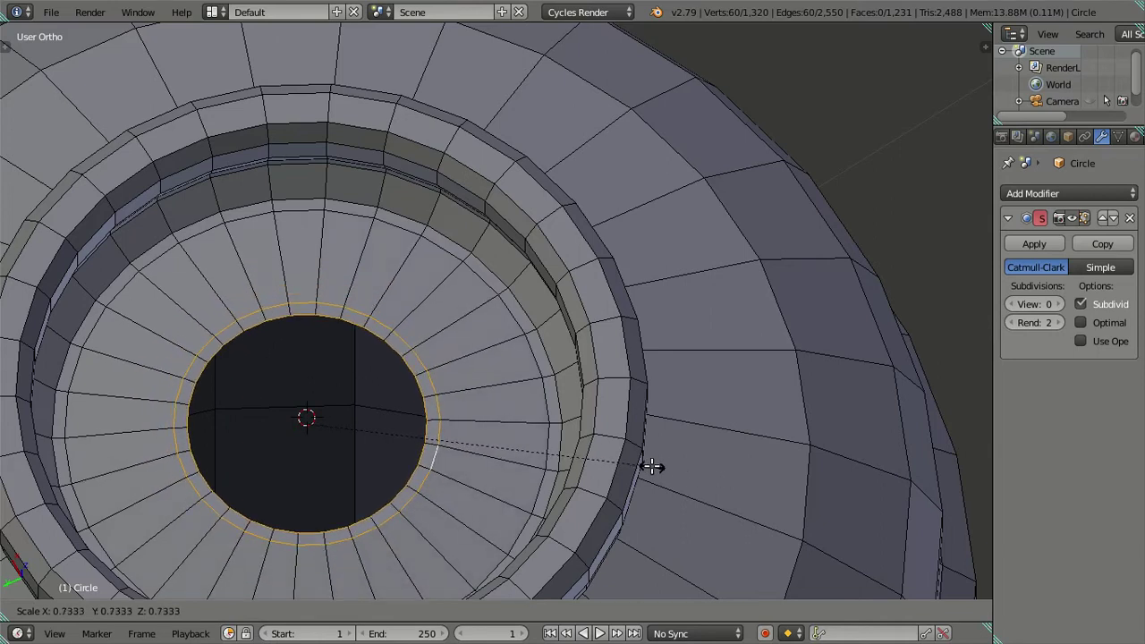
pyautogui.write('.')
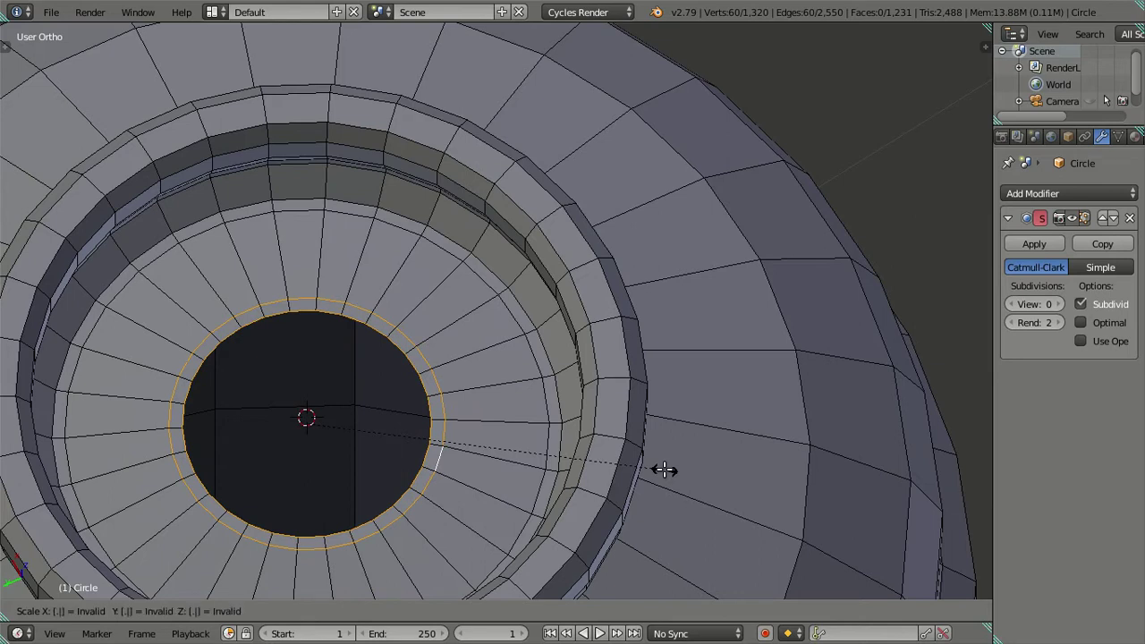
pyautogui.write('75')
pyautogui.press('Return')
pyautogui.press('a')
pyautogui.moveTo(557, 447)
pyautogui.mouseDown(button='middle')
pyautogui.moveTo(449, 355)
pyautogui.moveTo(527, 388)
pyautogui.mouseUp(button='middle')
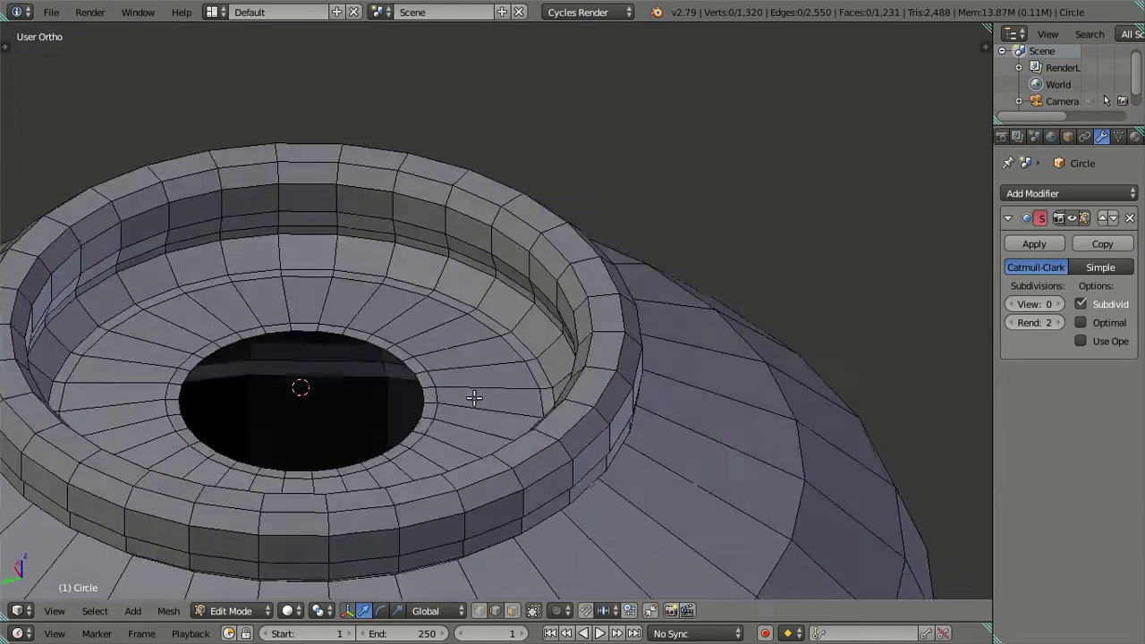
pyautogui.hotkey('ctrl', 'z')
pyautogui.moveTo(527, 388)
pyautogui.mouseDown(button='middle')
pyautogui.moveTo(513, 367)
pyautogui.moveTo(470, 384)
pyautogui.moveTo(532, 373)
pyautogui.mouseUp(button='middle')
pyautogui.press('a')
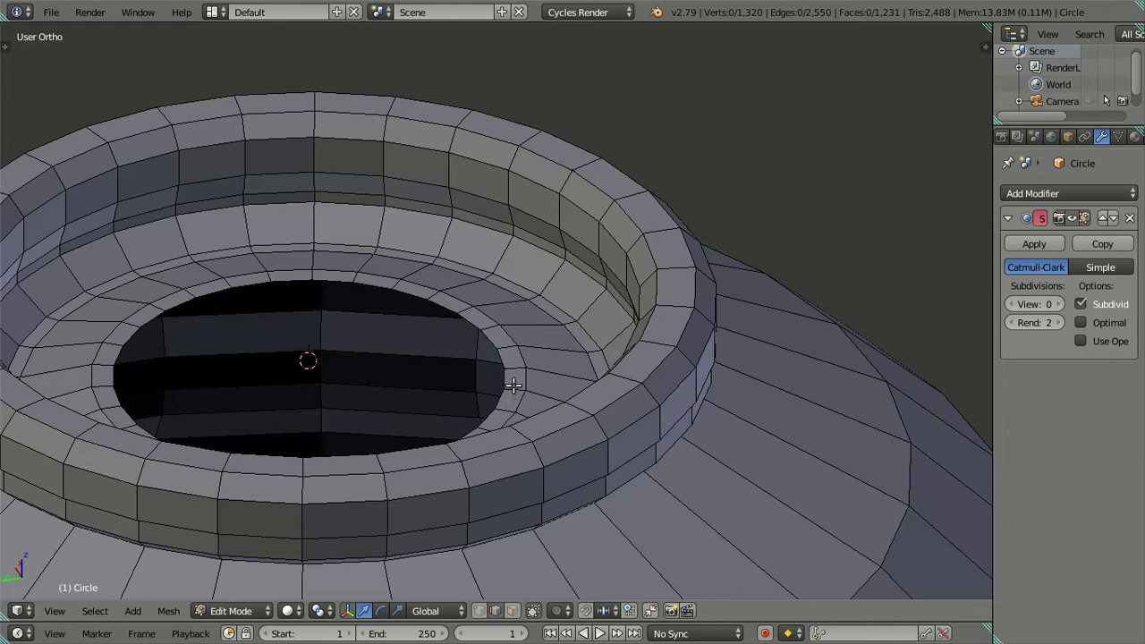
# Delete the ring of faces around the hole in face select mode
pyautogui.hotkey('ctrl', 'Tab')
pyautogui.press('3')
pyautogui.keyDown('alt'); pyautogui.rightClick(513, 383); pyautogui.keyUp('alt')
pyautogui.press('x')
pyautogui.click(533, 313)
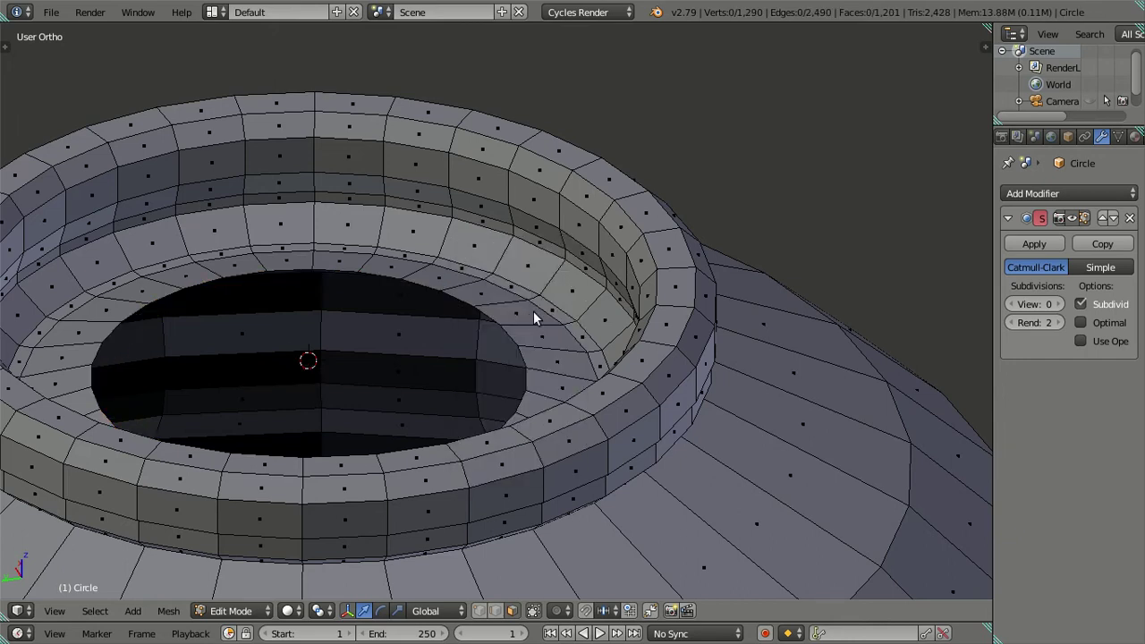
# Select the hole's boundary edge loop and shrink it to 0.95, keeping zero Z offset
pyautogui.hotkey('ctrl', 'Tab')
pyautogui.click(521, 284)
pyautogui.hotkey('ctrl', 'Tab')
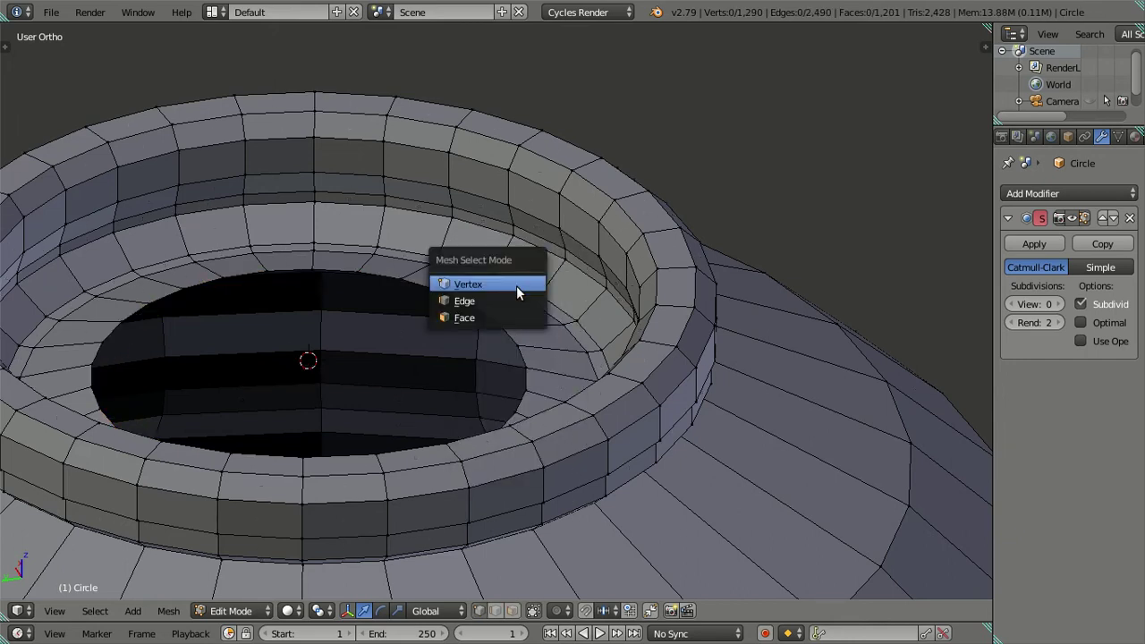
pyautogui.click(519, 301)
pyautogui.keyDown('alt'); pyautogui.rightClick(524, 372); pyautogui.keyUp('alt')
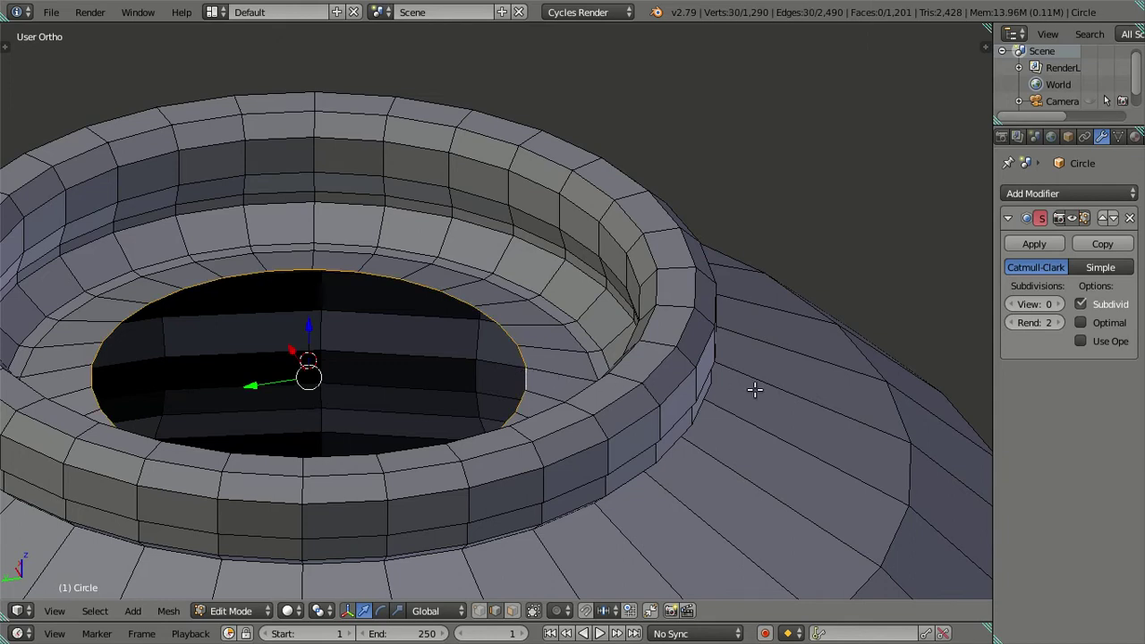
pyautogui.press('s')
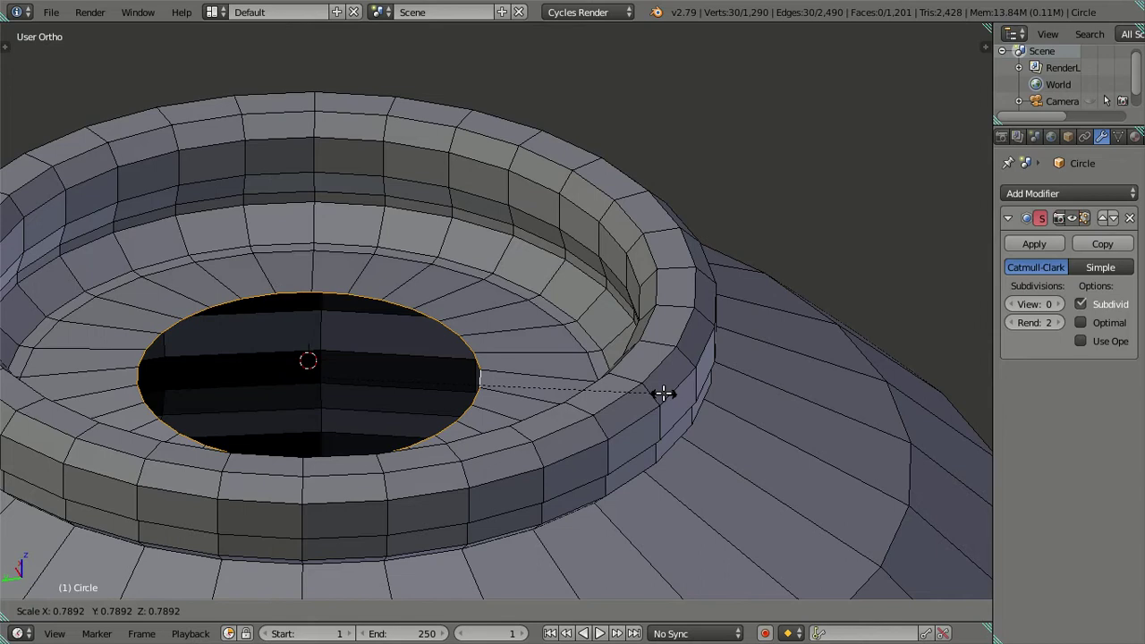
pyautogui.write('.')
pyautogui.write('9')
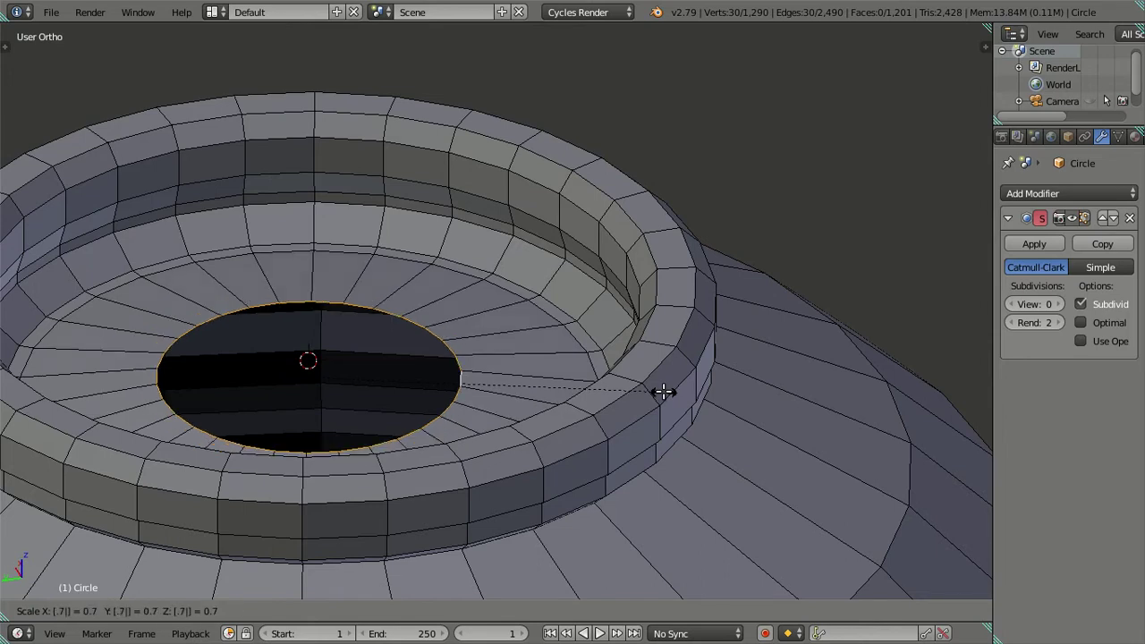
pyautogui.write('5')
pyautogui.press('Return')
pyautogui.press('g')
pyautogui.press('z')
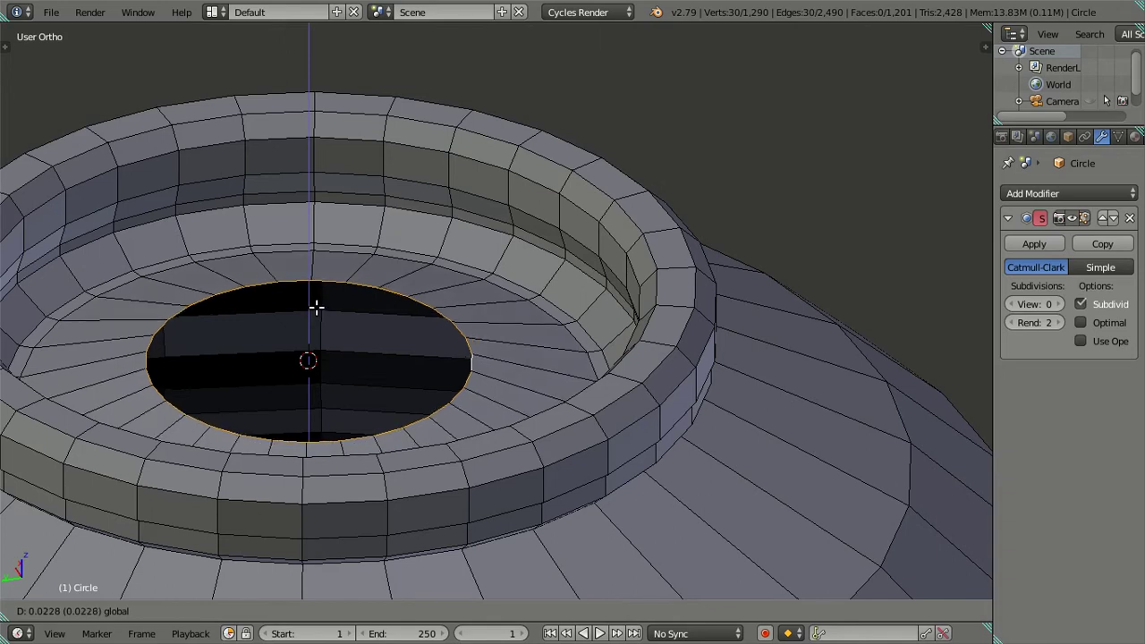
pyautogui.press('=')
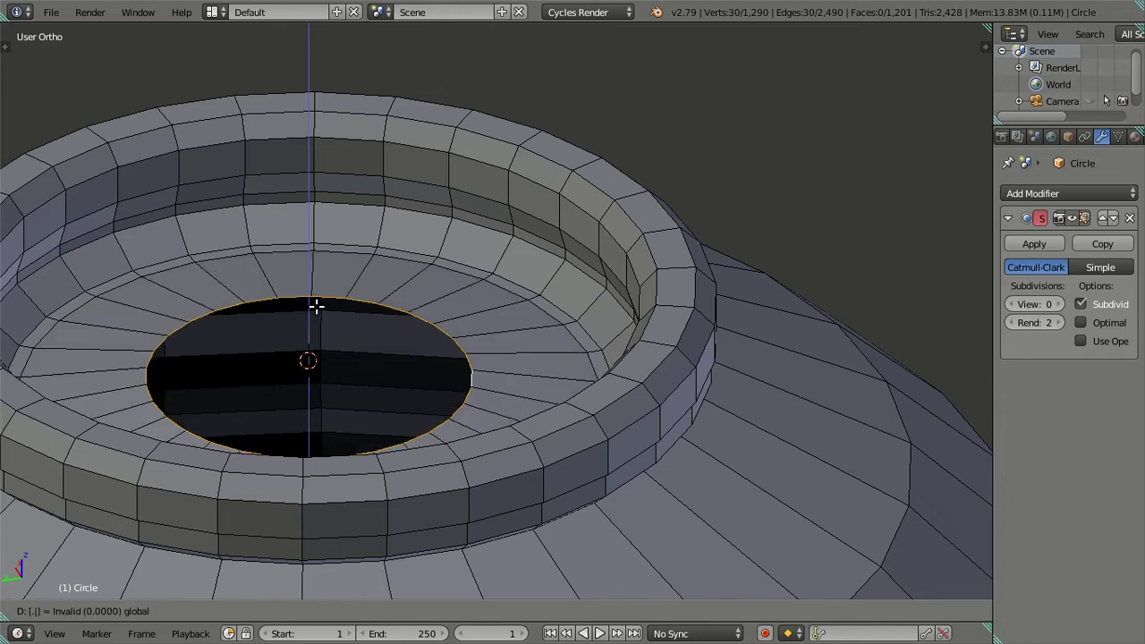
pyautogui.write('.0')
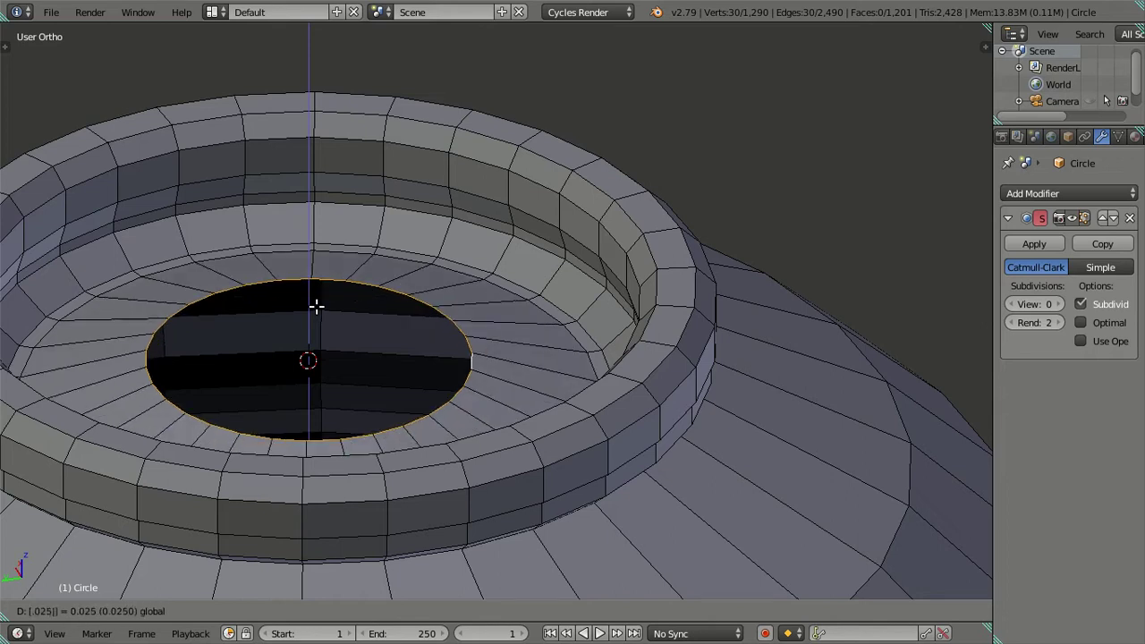
pyautogui.press('Return')
# Shrink the hole loop to 0.9 and begin extruding it upward into a wall
pyautogui.press('a')
pyautogui.keyDown('alt'); pyautogui.rightClick(470, 343); pyautogui.keyUp('alt')
pyautogui.write('gs.9')
pyautogui.press('Return')
pyautogui.moveTo(657, 390)
pyautogui.mouseDown(button='middle')
pyautogui.moveTo(528, 414)
pyautogui.moveTo(429, 364)
pyautogui.moveTo(472, 392)
pyautogui.moveTo(483, 420)
pyautogui.moveTo(486, 409)
pyautogui.mouseUp(button='middle')
pyautogui.moveTo(504, 446); pyautogui.dragTo(495, 405, button='middle')
pyautogui.scroll(2, 496, 405)
pyautogui.press('e')
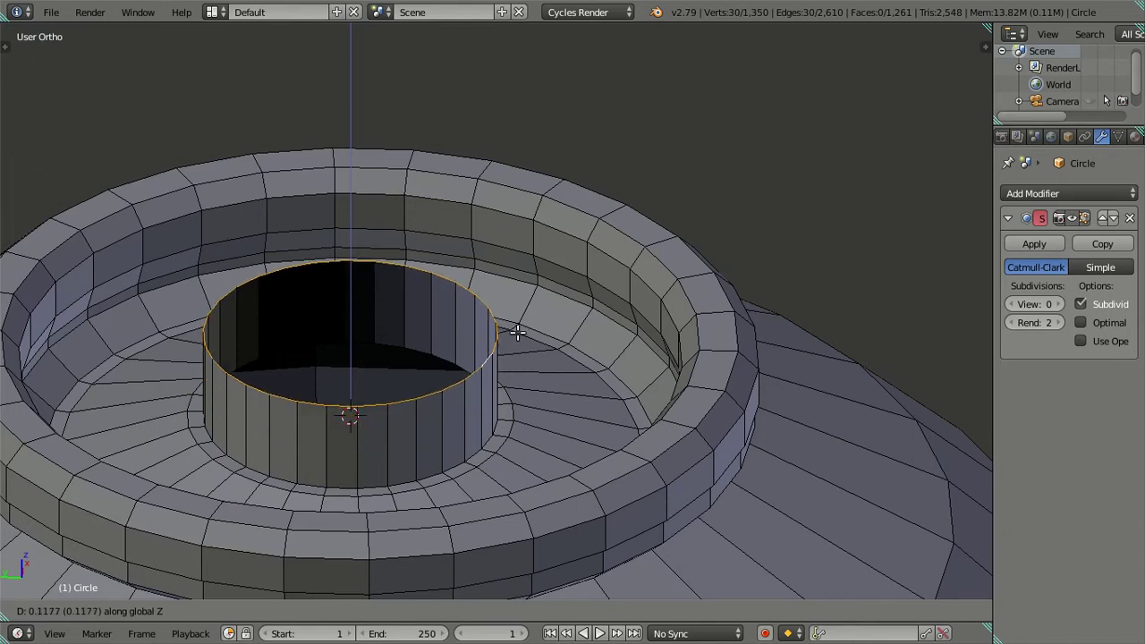
# Lift the hole loop to the rim's height by snapping it to a cursor at the rim loop
pyautogui.press('Escape')
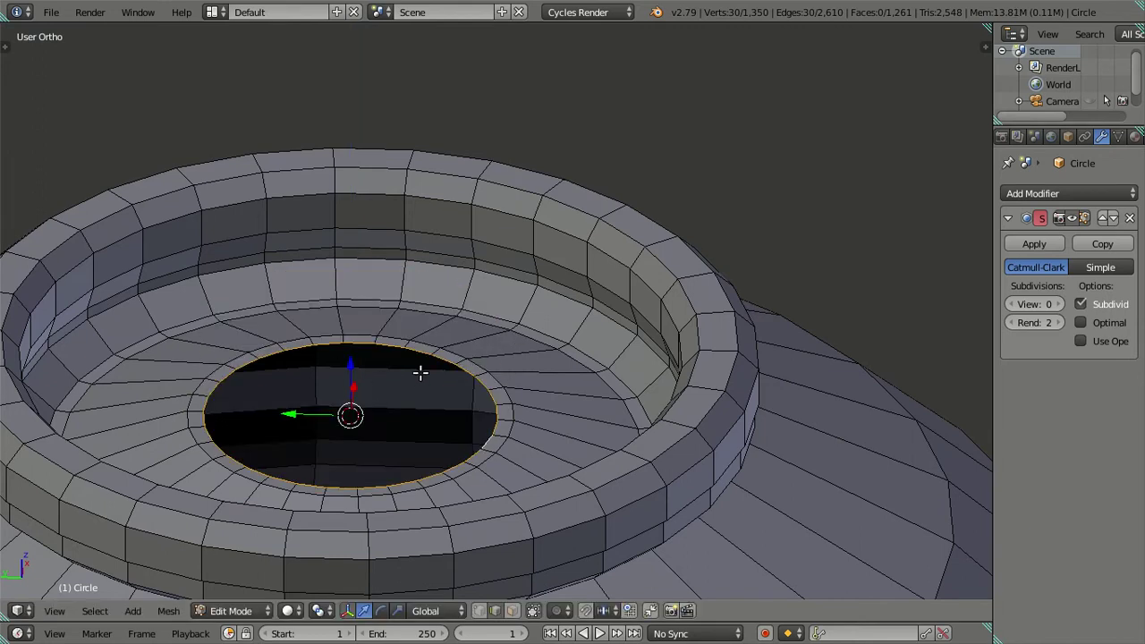
pyautogui.moveTo(420, 373); pyautogui.dragTo(582, 404, button='middle')
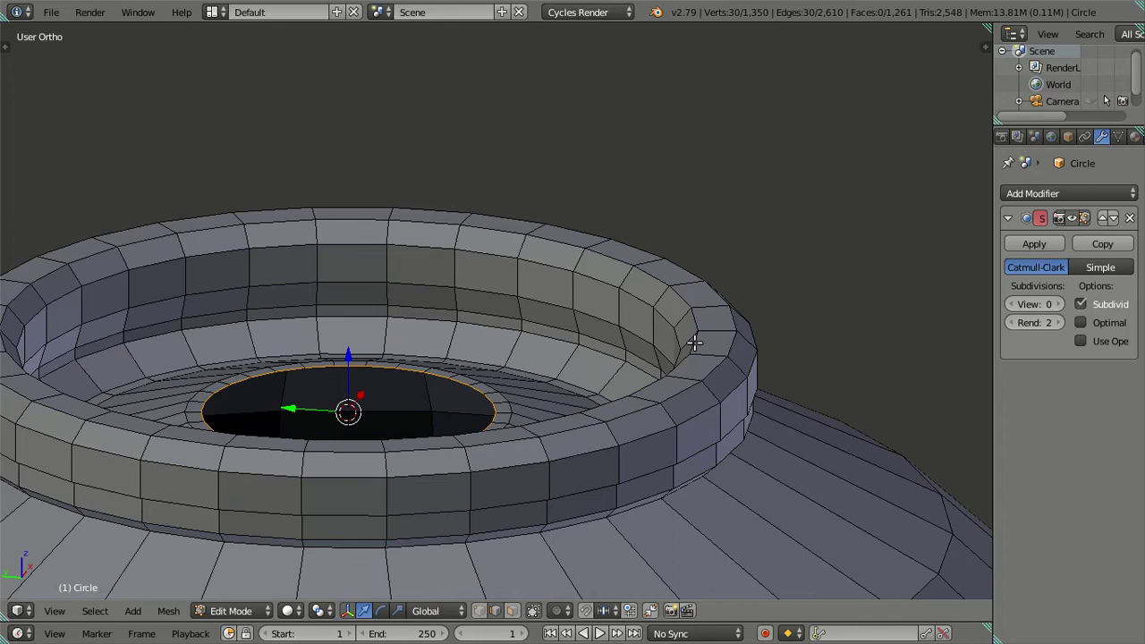
pyautogui.rightClick(694, 342)
pyautogui.keyDown('alt'); pyautogui.rightClick(694, 343); pyautogui.keyUp('alt')
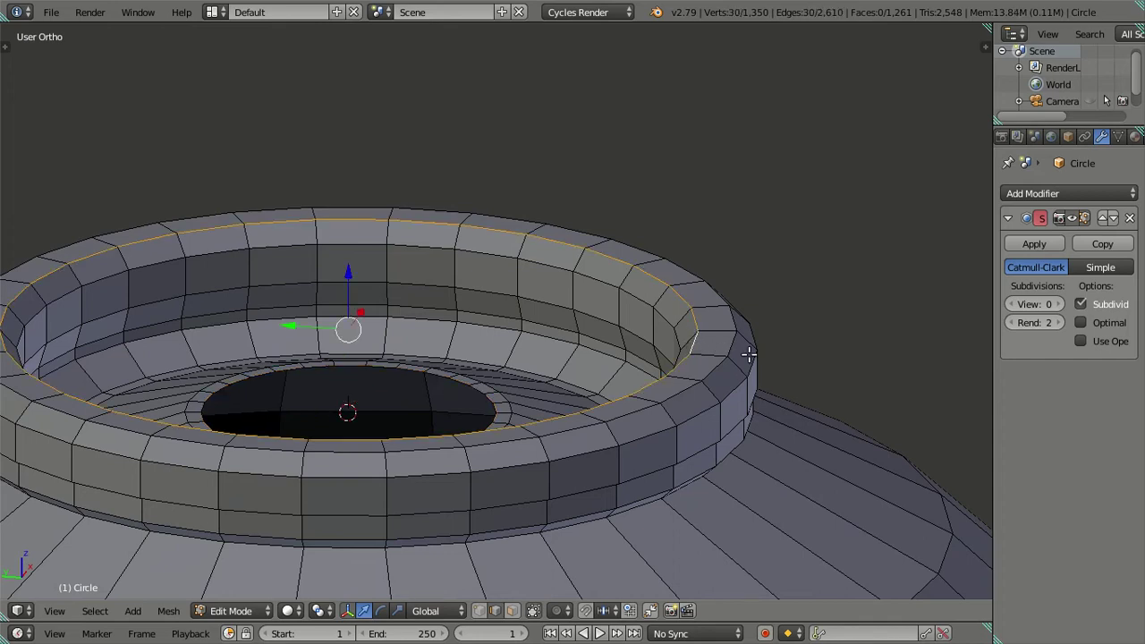
pyautogui.hotkey('shift', 's')
pyautogui.click(738, 402)
pyautogui.hotkey('ctrl', 'z')
pyautogui.hotkey('ctrl', 'z')
pyautogui.hotkey('shift', 's')
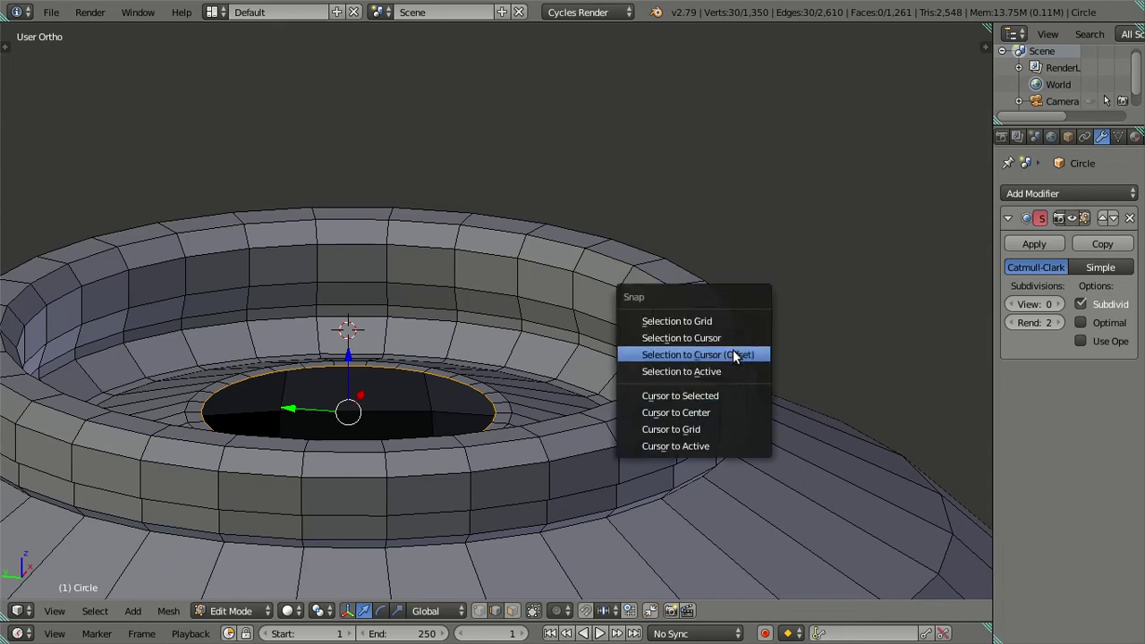
pyautogui.click(733, 355)
# Extrude the tube's top edge and start shrinking it inward into a lip
pyautogui.moveTo(498, 370)
pyautogui.mouseDown(button='middle')
pyautogui.moveTo(511, 387)
pyautogui.moveTo(520, 377)
pyautogui.mouseUp(button='middle')
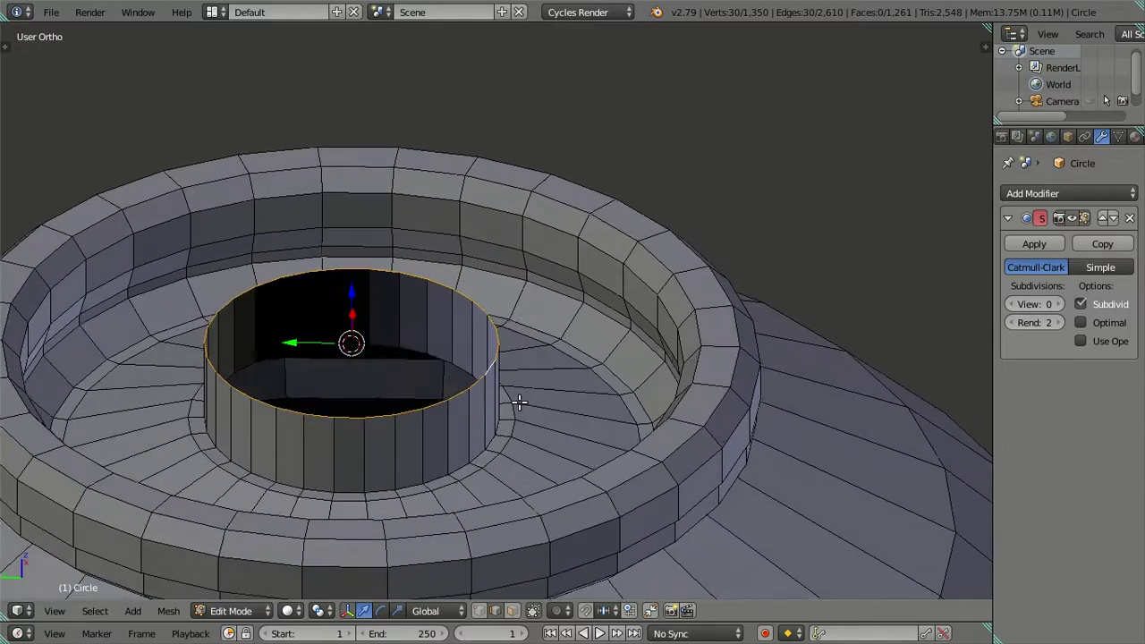
pyautogui.moveTo(519, 378); pyautogui.dragTo(520, 405, button='middle')
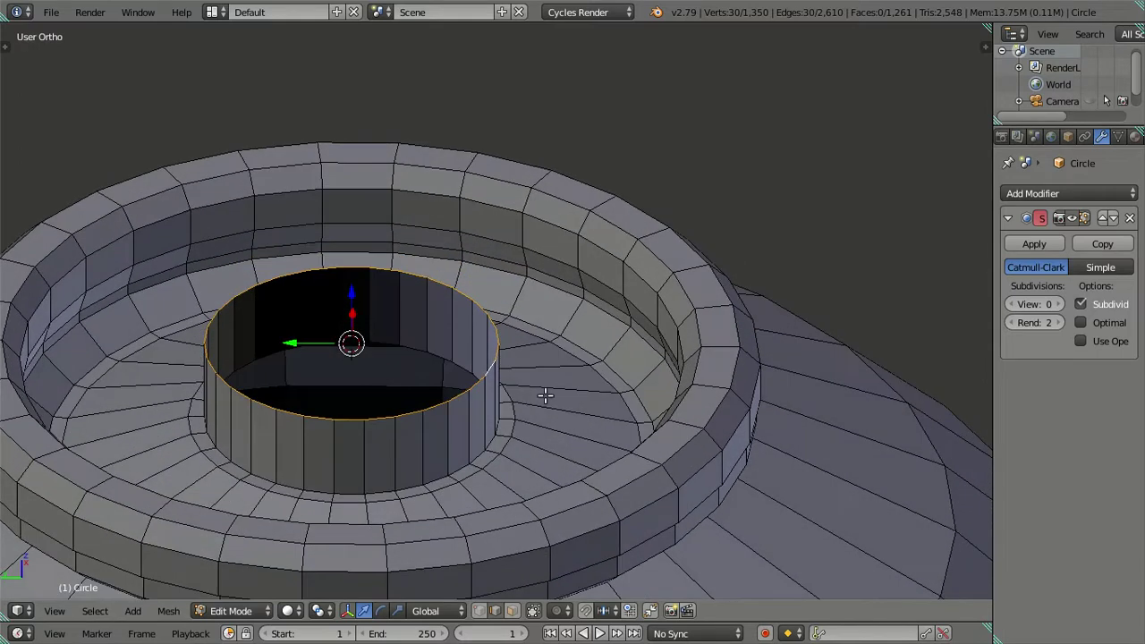
pyautogui.press('e')
pyautogui.press('s')
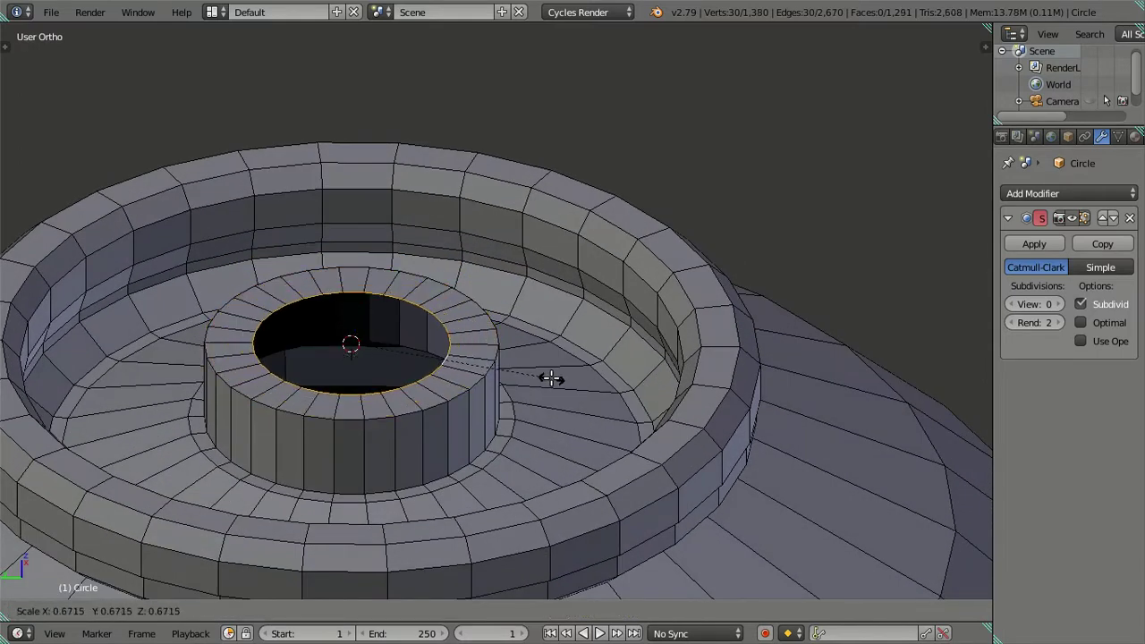
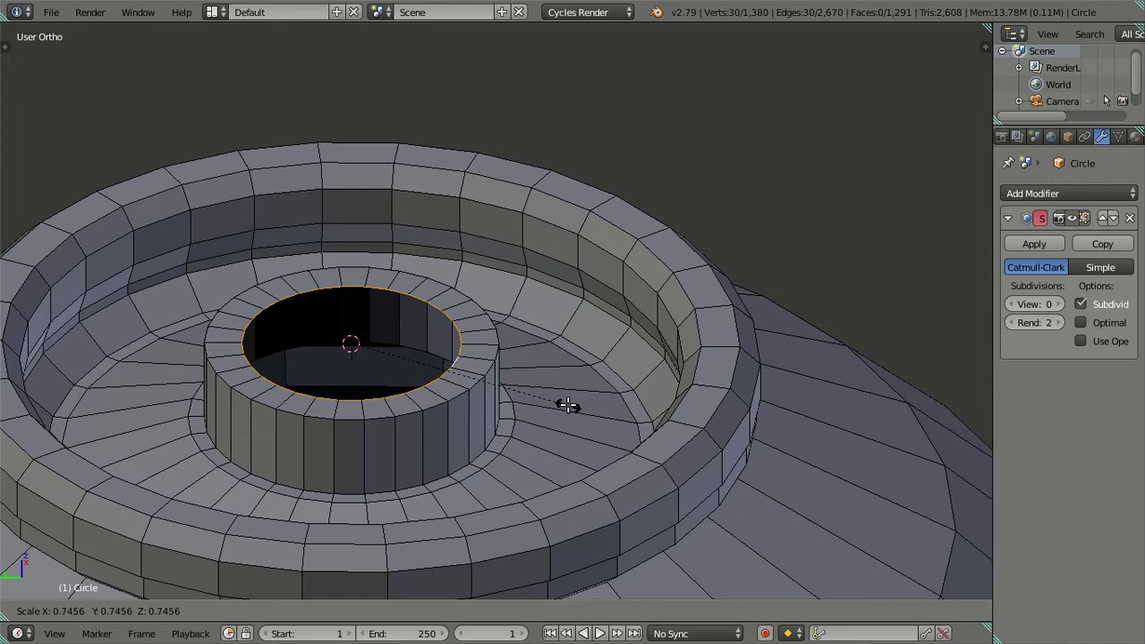
# Scale the spout hole's inner edge loop down to 0.7
pyautogui.write('.7')
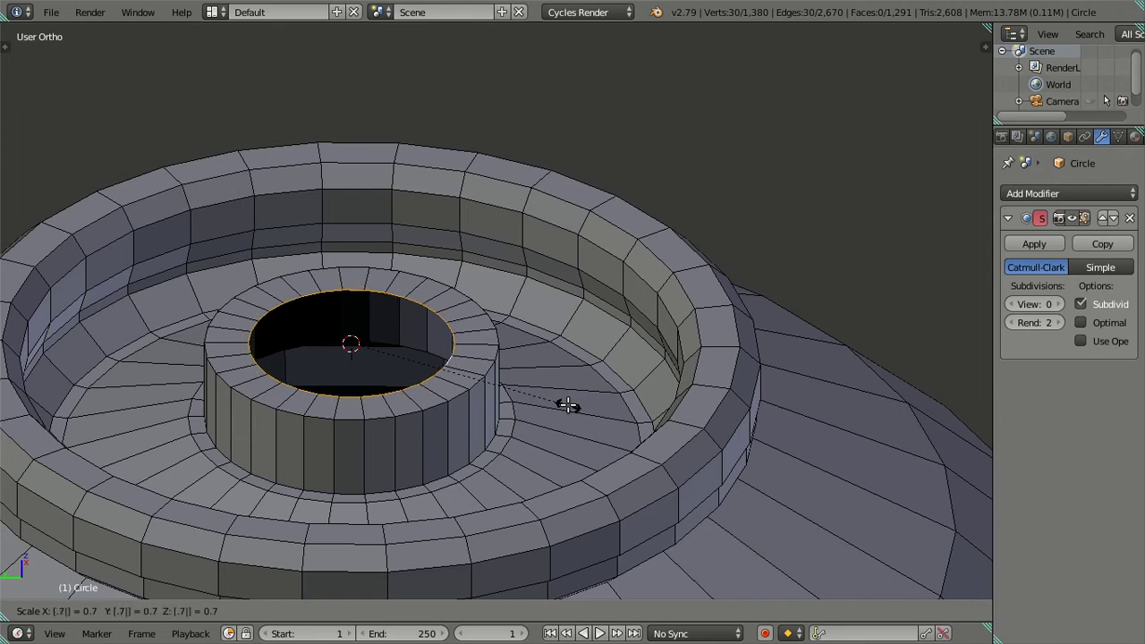
pyautogui.press('Return')
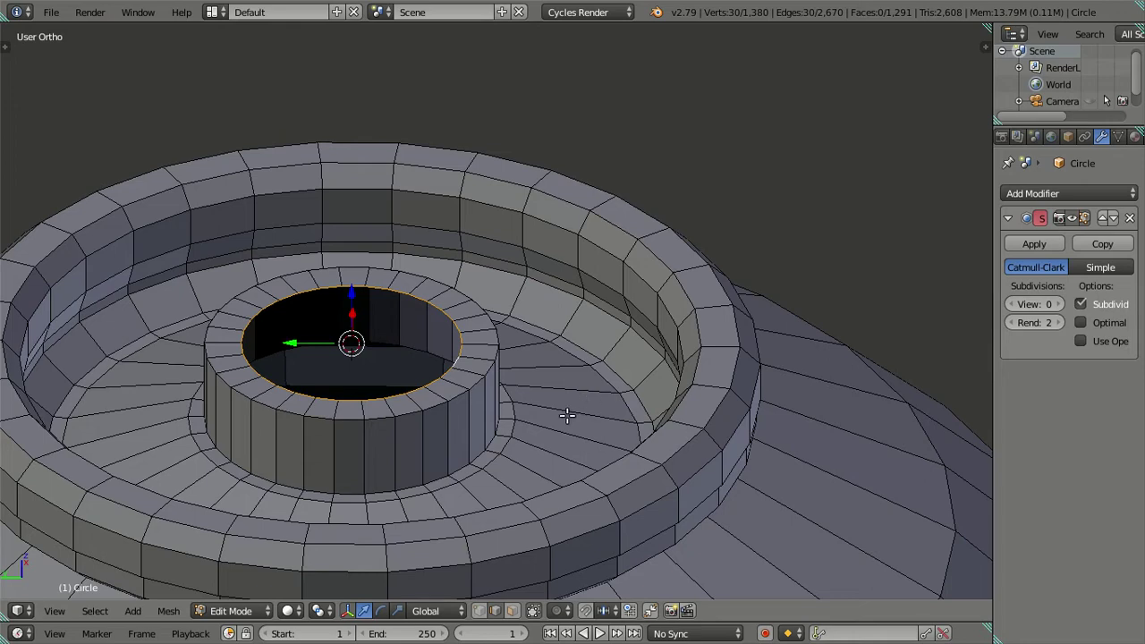
pyautogui.moveTo(567, 415); pyautogui.dragTo(554, 401, button='middle')
# Select the outer and inner rim ring loops together with the spout edge loops
pyautogui.press('a')
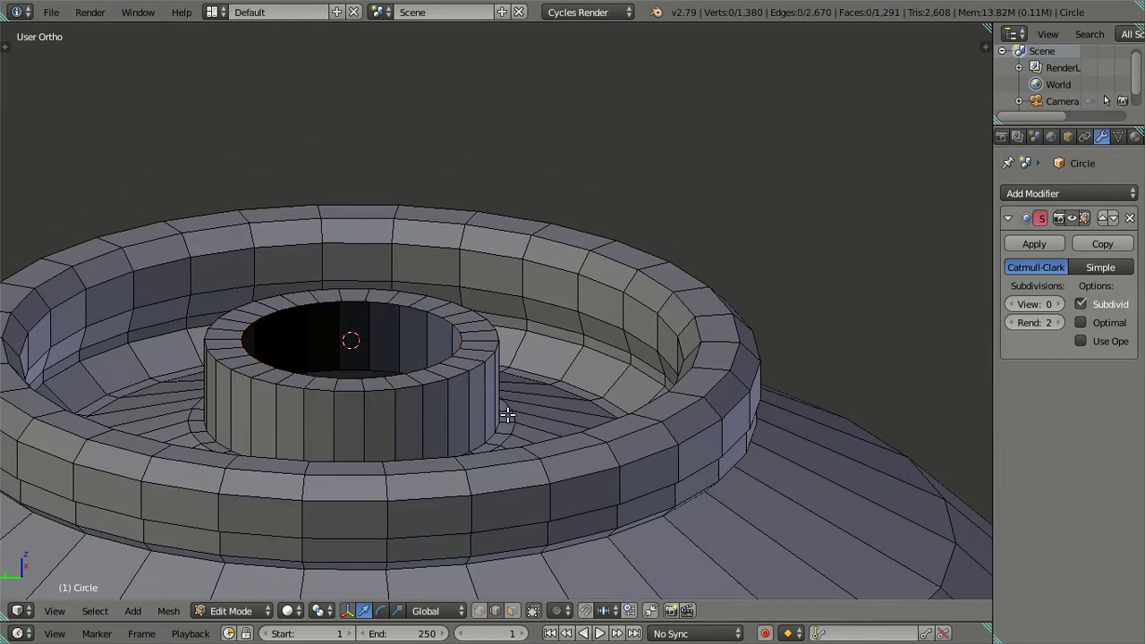
pyautogui.moveTo(486, 417)
pyautogui.mouseDown(button='middle')
pyautogui.moveTo(598, 439)
pyautogui.moveTo(610, 421)
pyautogui.mouseUp(button='middle')
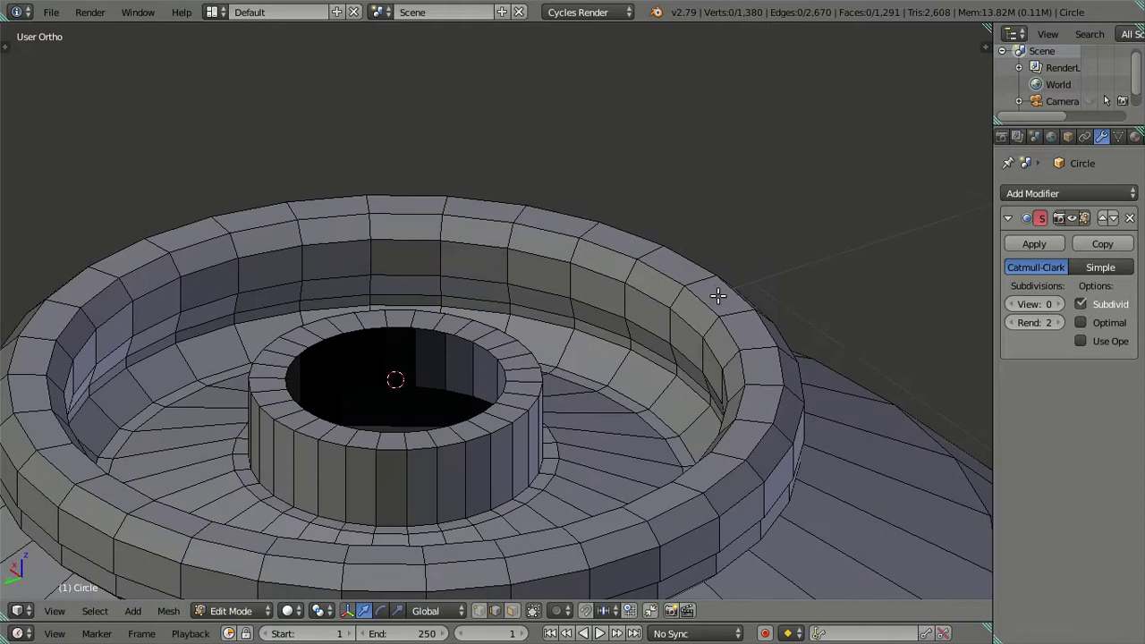
pyautogui.keyDown('alt'); pyautogui.click(711, 300); pyautogui.keyUp('alt')
pyautogui.keyDown('alt'); pyautogui.keyDown('shift'); pyautogui.click(685, 367); pyautogui.keyUp('shift'); pyautogui.keyUp('alt')
pyautogui.keyDown('alt'); pyautogui.keyDown('shift'); pyautogui.click(643, 419); pyautogui.keyUp('shift'); pyautogui.keyUp('alt')
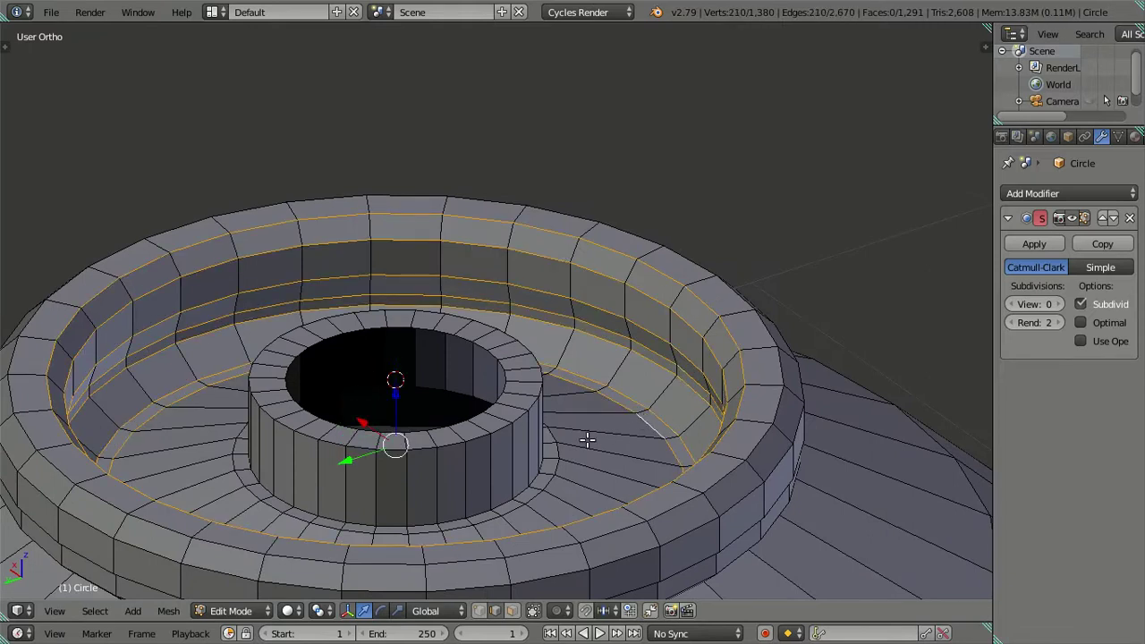
pyautogui.keyDown('alt'); pyautogui.keyDown('shift'); pyautogui.click(515, 515); pyautogui.keyUp('shift'); pyautogui.keyUp('alt')
pyautogui.keyDown('alt'); pyautogui.keyDown('shift'); pyautogui.click(497, 501); pyautogui.keyUp('shift'); pyautogui.keyUp('alt')
pyautogui.keyDown('alt'); pyautogui.keyDown('shift'); pyautogui.click(474, 436); pyautogui.keyUp('shift'); pyautogui.keyUp('alt')
pyautogui.keyDown('alt'); pyautogui.keyDown('shift'); pyautogui.click(460, 417); pyautogui.keyUp('shift'); pyautogui.keyUp('alt')
# Begin scaling the selected rim and spout loops along X
pyautogui.scroll(-2, 460, 417)
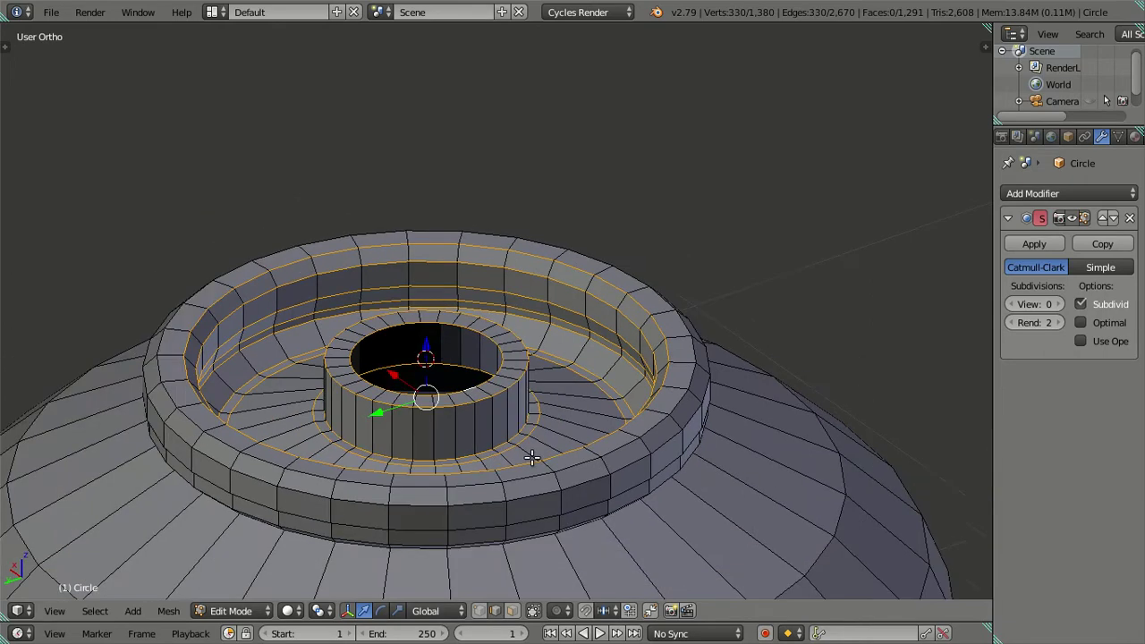
pyautogui.moveTo(501, 430); pyautogui.dragTo(635, 406, button='middle')
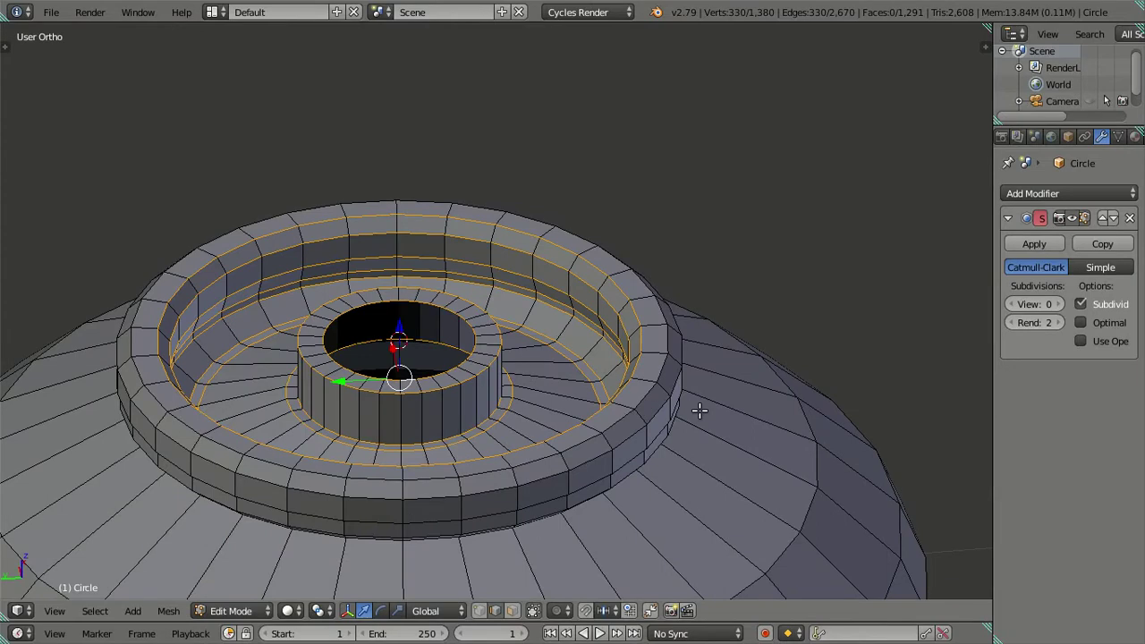
pyautogui.moveTo(745, 407)
pyautogui.mouseDown(button='middle')
pyautogui.moveTo(365, 440)
pyautogui.moveTo(214, 402)
pyautogui.moveTo(593, 409)
pyautogui.moveTo(513, 483)
pyautogui.mouseUp(button='middle')
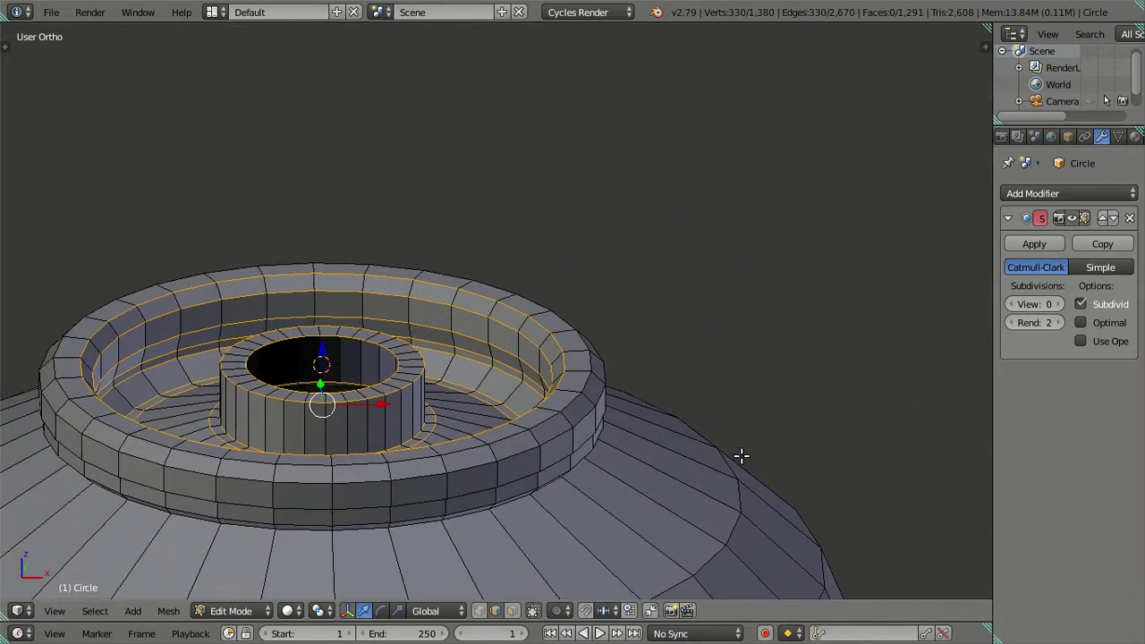
pyautogui.press('s')
pyautogui.press('x')
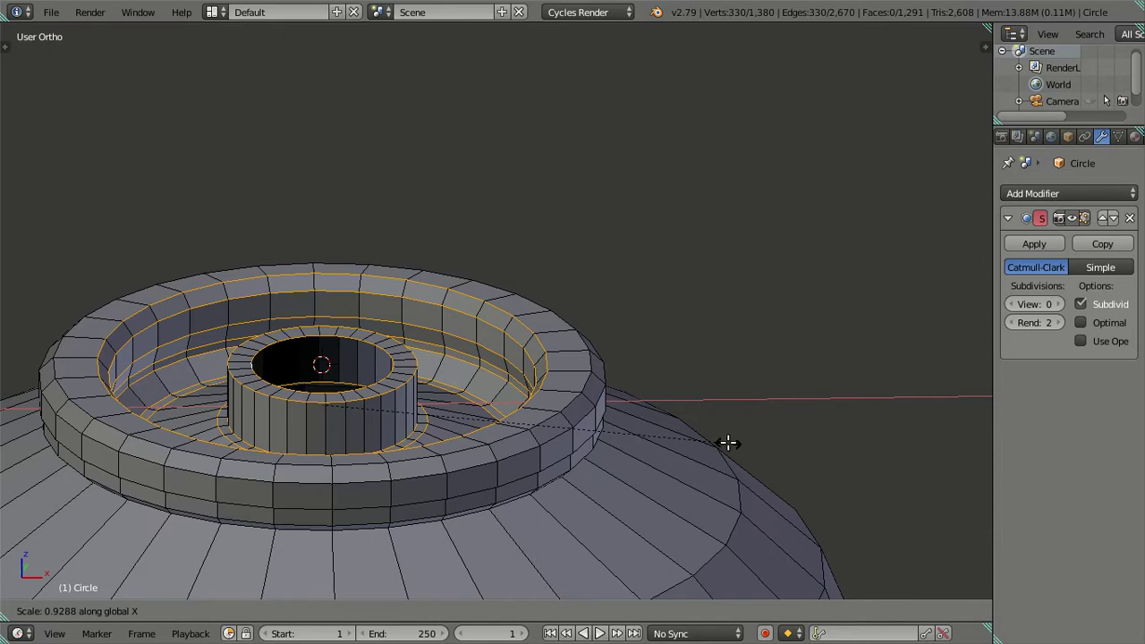
# Keep the rings' X scale at 1 and squash them to 0.9 along Y
pyautogui.write('1')
pyautogui.press('Return')
pyautogui.write('sy0')
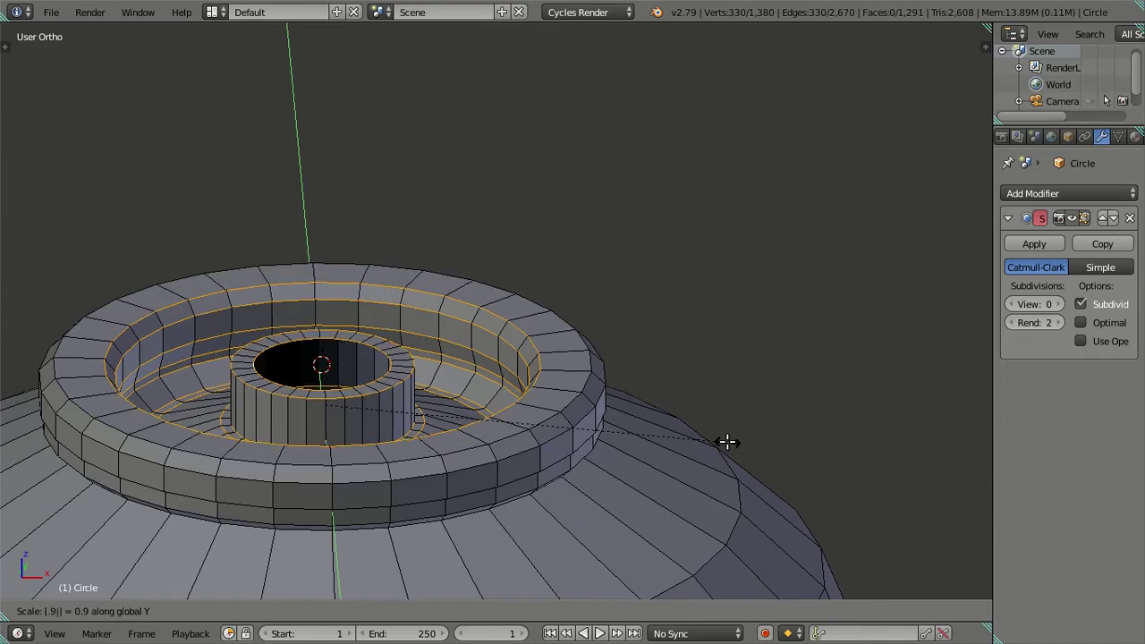
pyautogui.press('Return')
# Deselect the ring wall loops so only the spout cylinder loops remain selected
pyautogui.moveTo(728, 442)
pyautogui.mouseDown(button='middle')
pyautogui.moveTo(403, 500)
pyautogui.moveTo(421, 495)
pyautogui.moveTo(412, 552)
pyautogui.moveTo(401, 430)
pyautogui.mouseUp(button='middle')
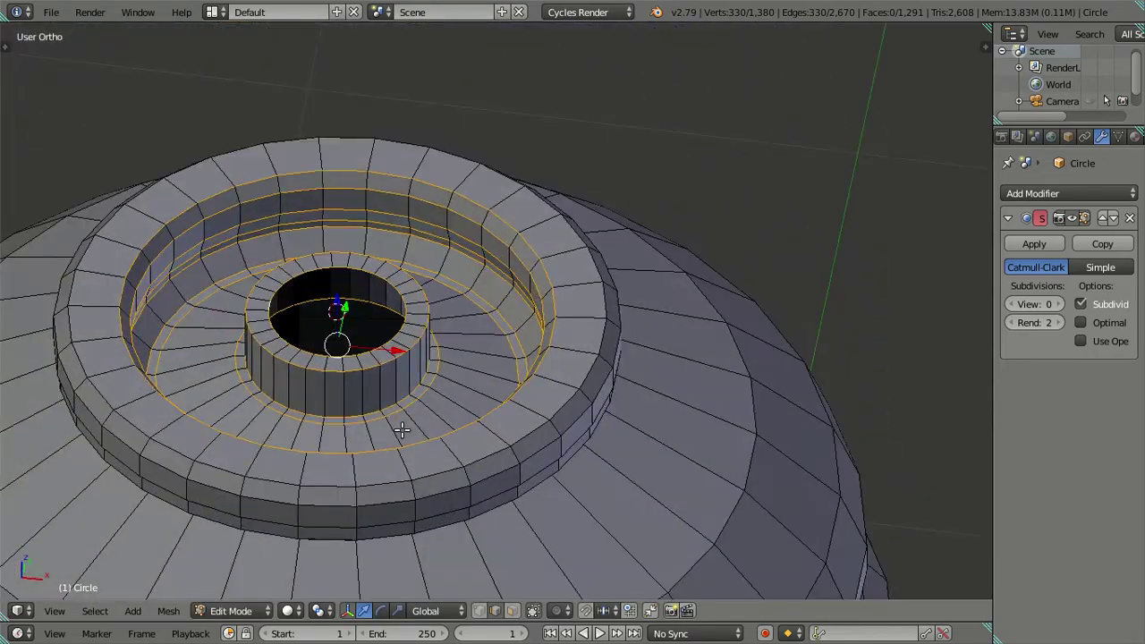
pyautogui.moveTo(511, 342); pyautogui.dragTo(553, 345, button='middle')
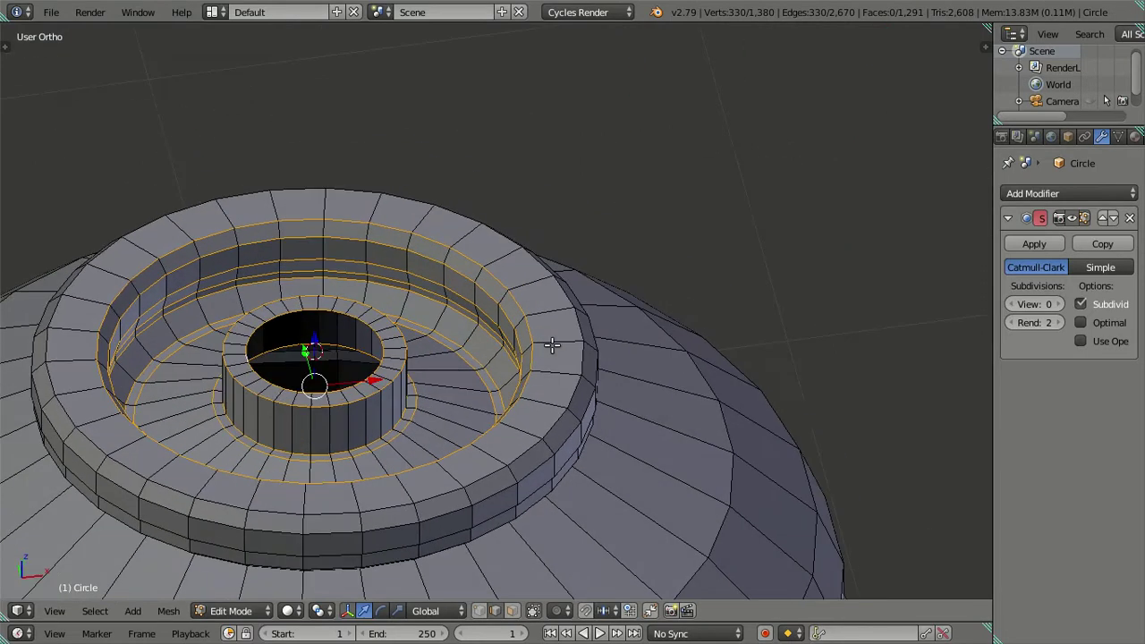
pyautogui.keyDown('alt'); pyautogui.keyDown('shift'); pyautogui.rightClick(467, 359); pyautogui.keyUp('shift'); pyautogui.keyUp('alt')
pyautogui.keyDown('alt'); pyautogui.keyDown('shift'); pyautogui.rightClick(478, 349); pyautogui.keyUp('shift'); pyautogui.keyUp('alt')
pyautogui.keyDown('alt'); pyautogui.keyDown('shift'); pyautogui.rightClick(488, 336); pyautogui.keyUp('shift'); pyautogui.keyUp('alt')
pyautogui.keyDown('alt'); pyautogui.keyDown('shift'); pyautogui.rightClick(490, 324); pyautogui.keyUp('shift'); pyautogui.keyUp('alt')
pyautogui.keyDown('alt'); pyautogui.keyDown('shift'); pyautogui.rightClick(490, 309); pyautogui.keyUp('shift'); pyautogui.keyUp('alt')
pyautogui.keyDown('alt'); pyautogui.keyDown('shift'); pyautogui.rightClick(489, 288); pyautogui.keyUp('shift'); pyautogui.keyUp('alt')
pyautogui.keyDown('alt'); pyautogui.keyDown('shift'); pyautogui.rightClick(487, 272); pyautogui.keyUp('shift'); pyautogui.keyUp('alt')
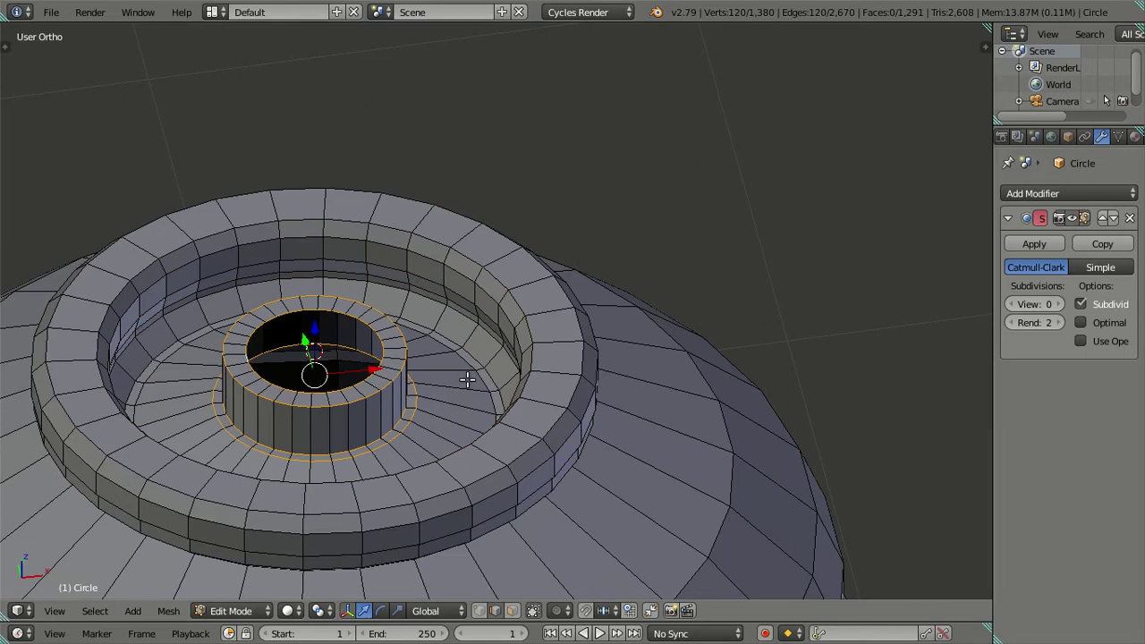
pyautogui.scroll(1, 416, 412)
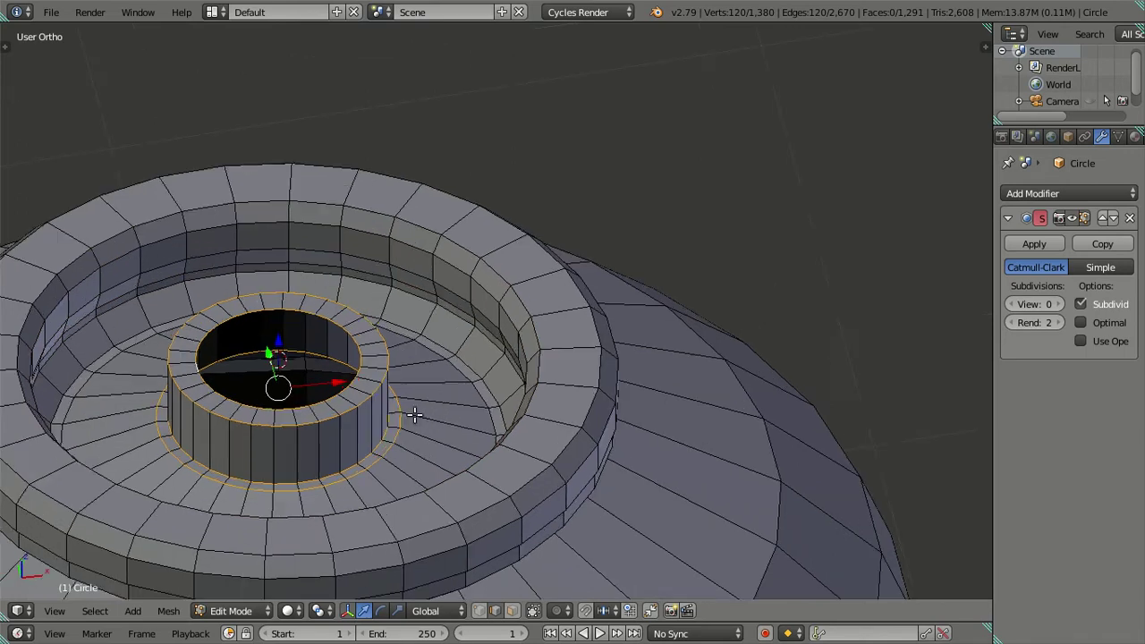
pyautogui.keyDown('alt'); pyautogui.keyDown('shift'); pyautogui.rightClick(401, 437); pyautogui.keyUp('shift'); pyautogui.keyUp('alt')
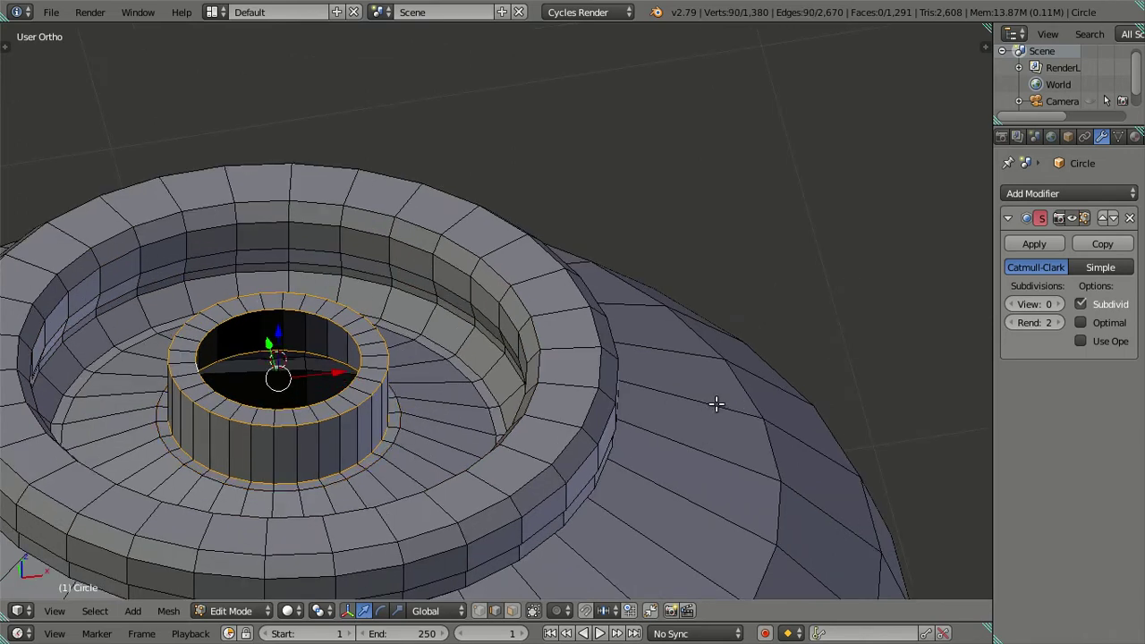
# Scale the spout cylinder loops to 1 along X and 0.9 along Y
pyautogui.press('s')
pyautogui.press('x')
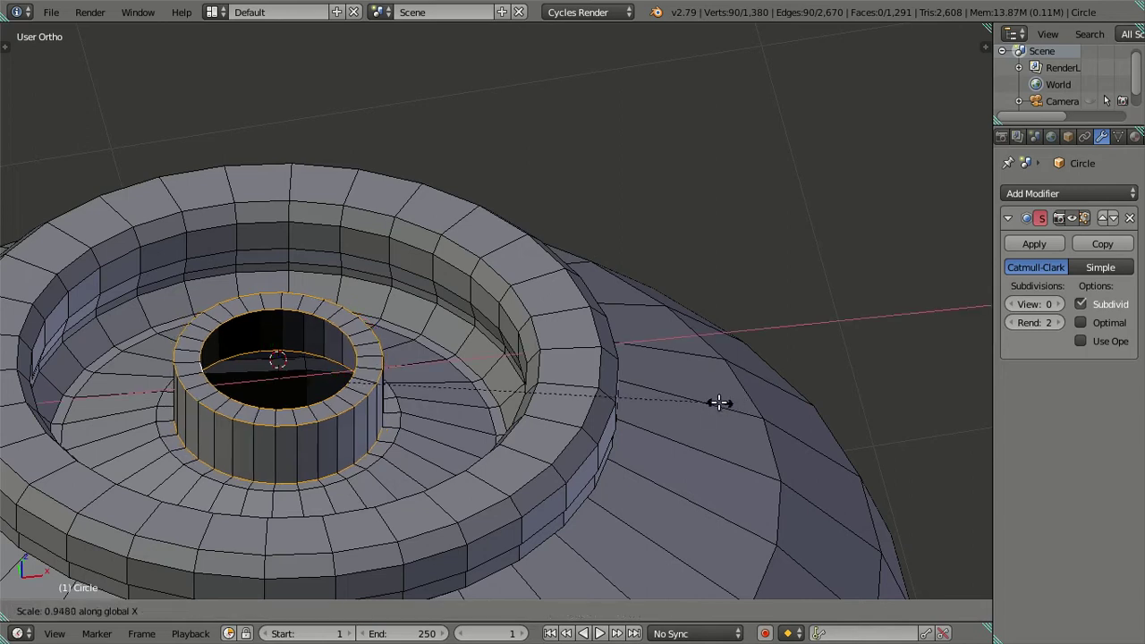
pyautogui.write('1')
pyautogui.press('Return')
pyautogui.write('sy')
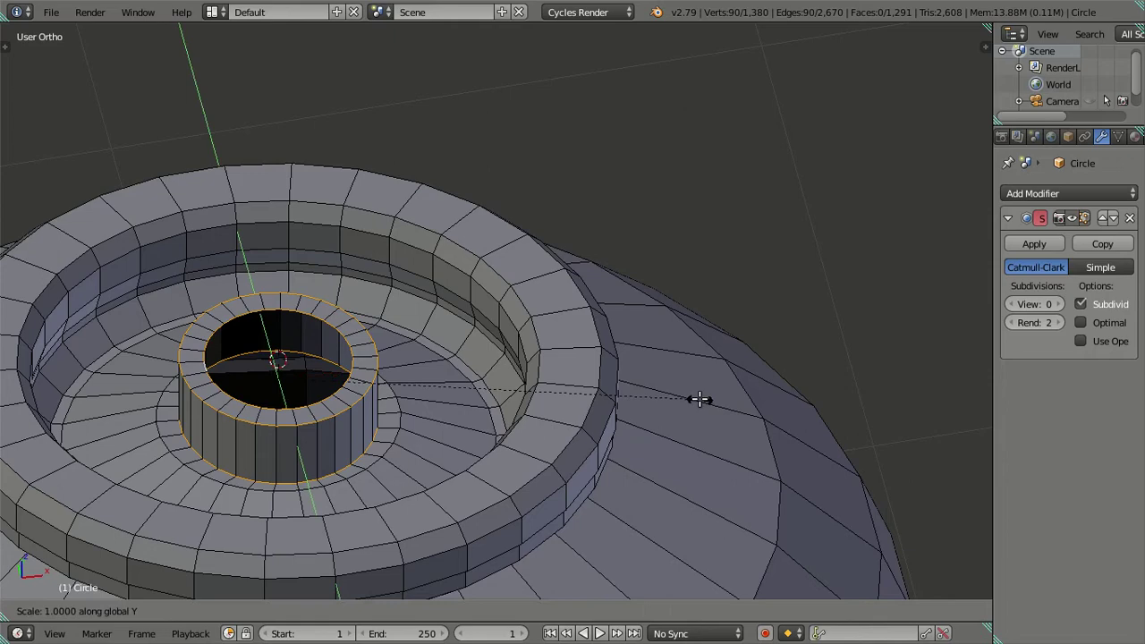
pyautogui.write('0.9')
pyautogui.press('Return')
# Select only the spout's inner top edge loop and start shrinking it
pyautogui.moveTo(695, 381); pyautogui.dragTo(497, 439, button='middle')
pyautogui.scroll(-4, 497, 439)
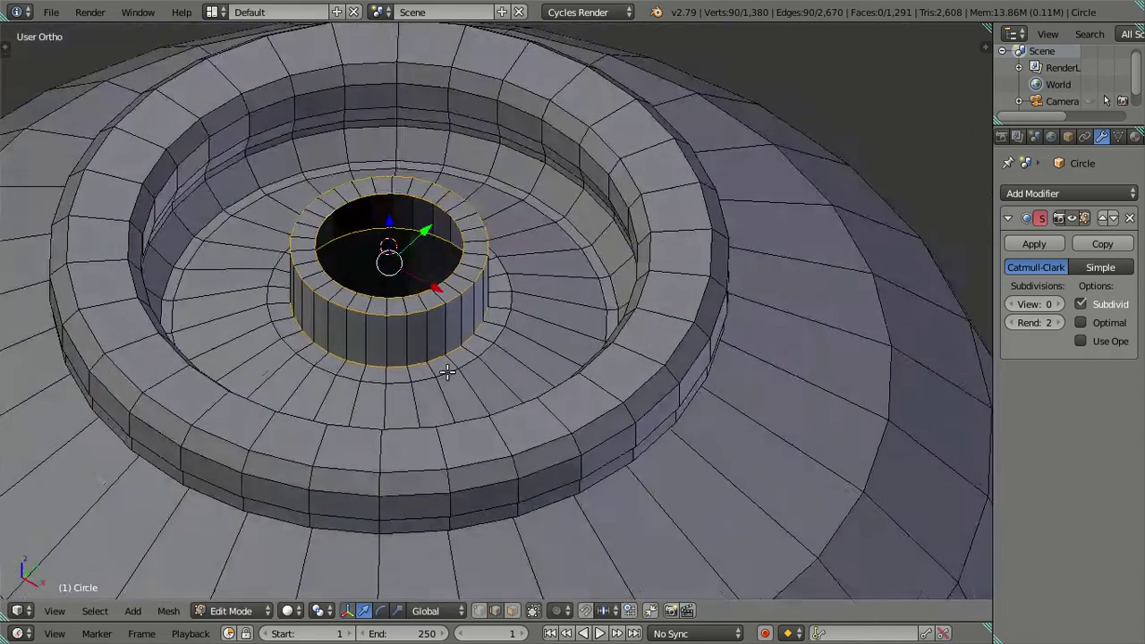
pyautogui.moveTo(438, 348); pyautogui.dragTo(454, 361, button='middle')
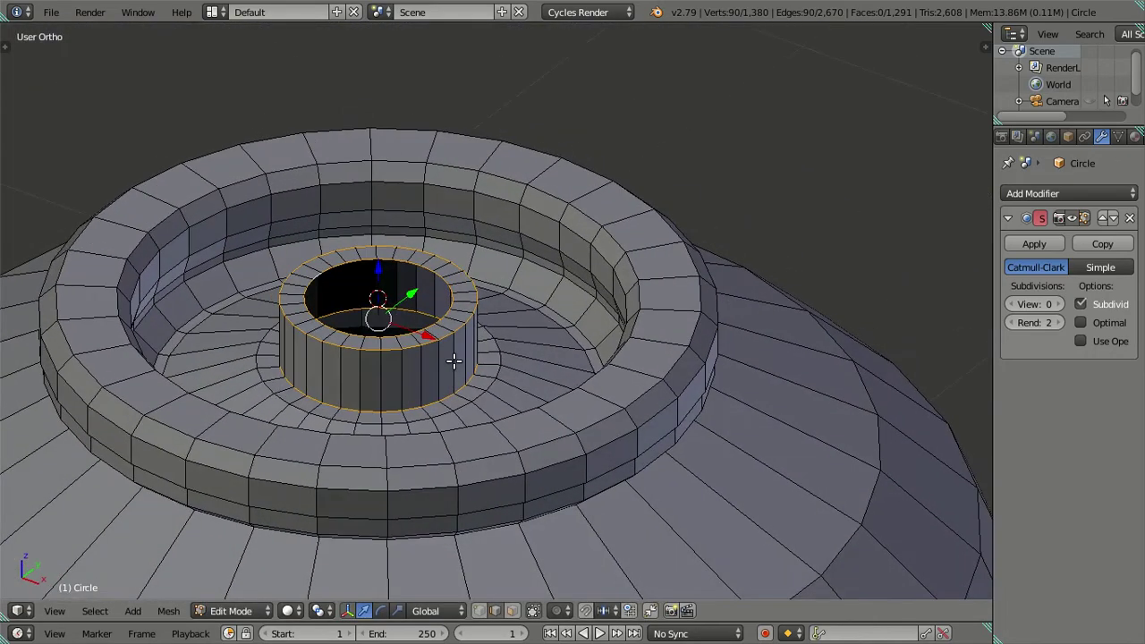
pyautogui.scroll(2, 498, 322)
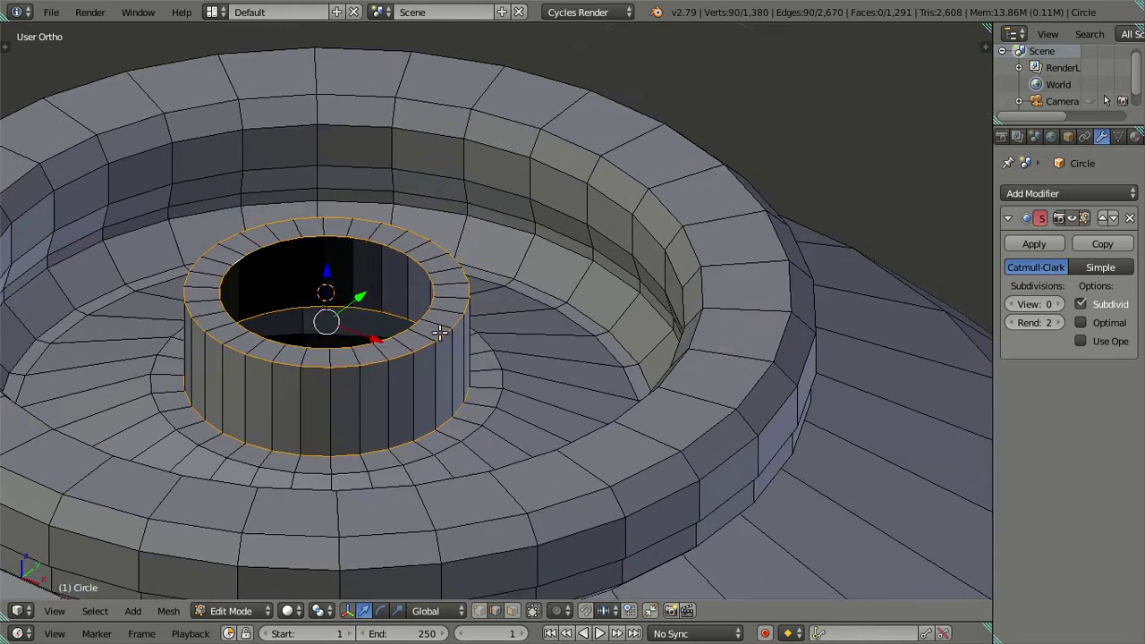
pyautogui.press('a')
pyautogui.keyDown('alt'); pyautogui.rightClick(419, 324); pyautogui.keyUp('alt')
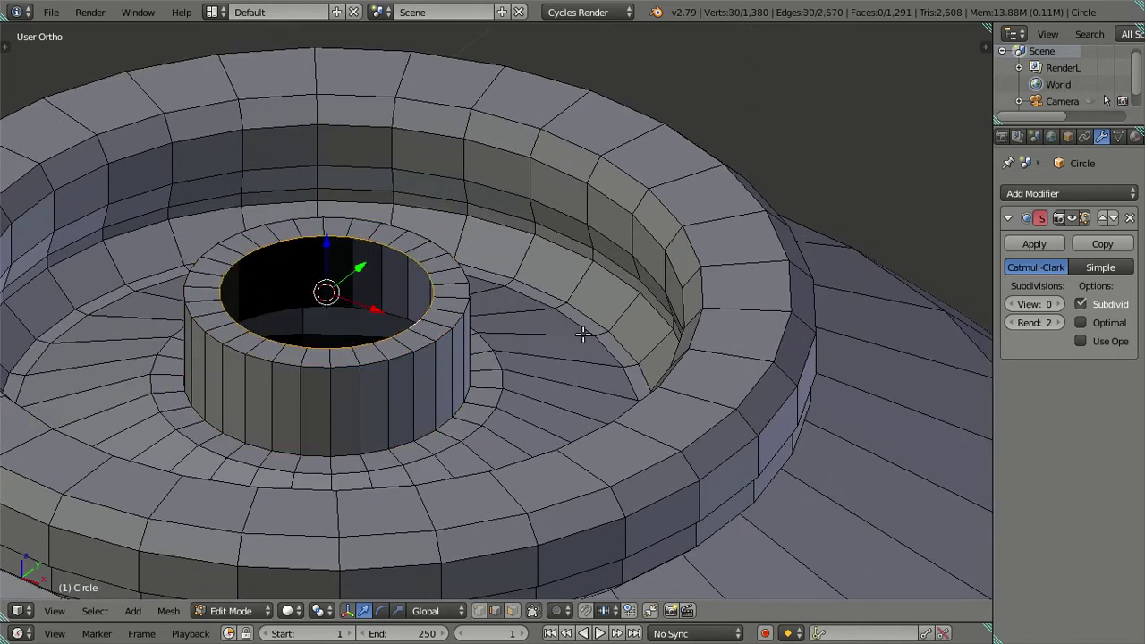
pyautogui.press('s')
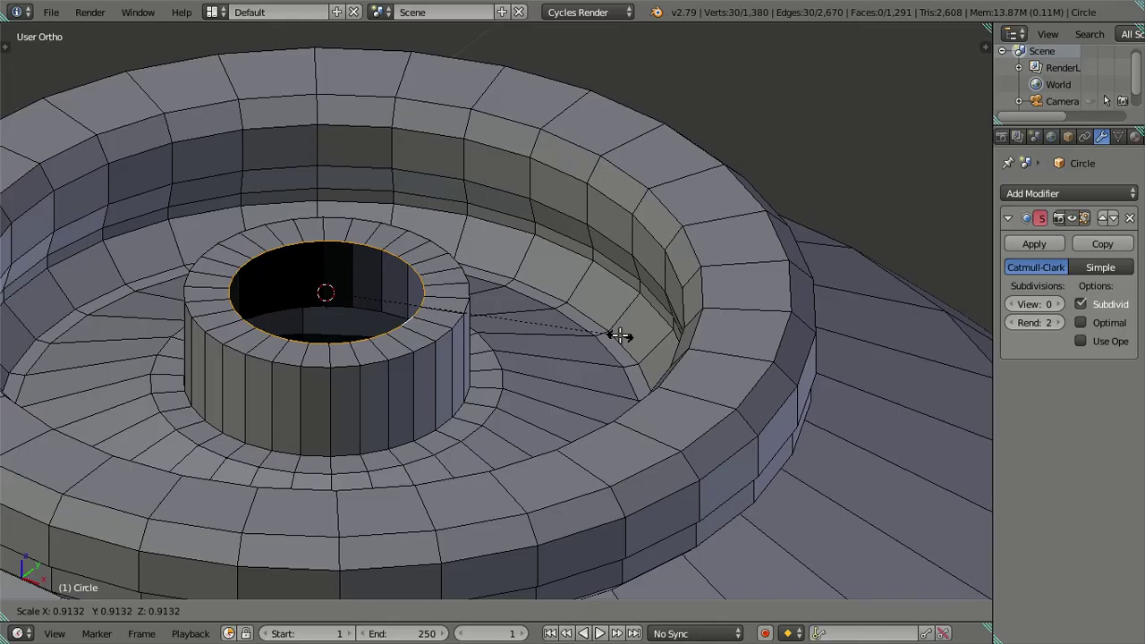
pyautogui.write('.')
# Confirm the spout top loop's new size and clear the selection
pyautogui.click(619, 336)
pyautogui.press('a')
pyautogui.scroll(3, 589, 450)
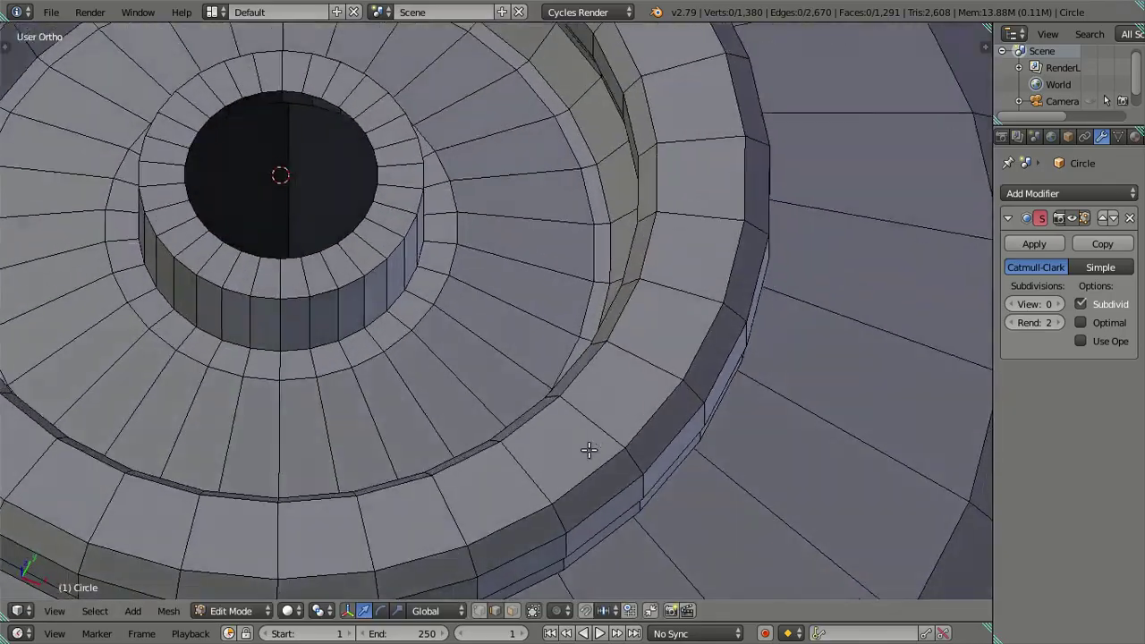
pyautogui.scroll(-2, 588, 450)
pyautogui.scroll(-1, 621, 339)
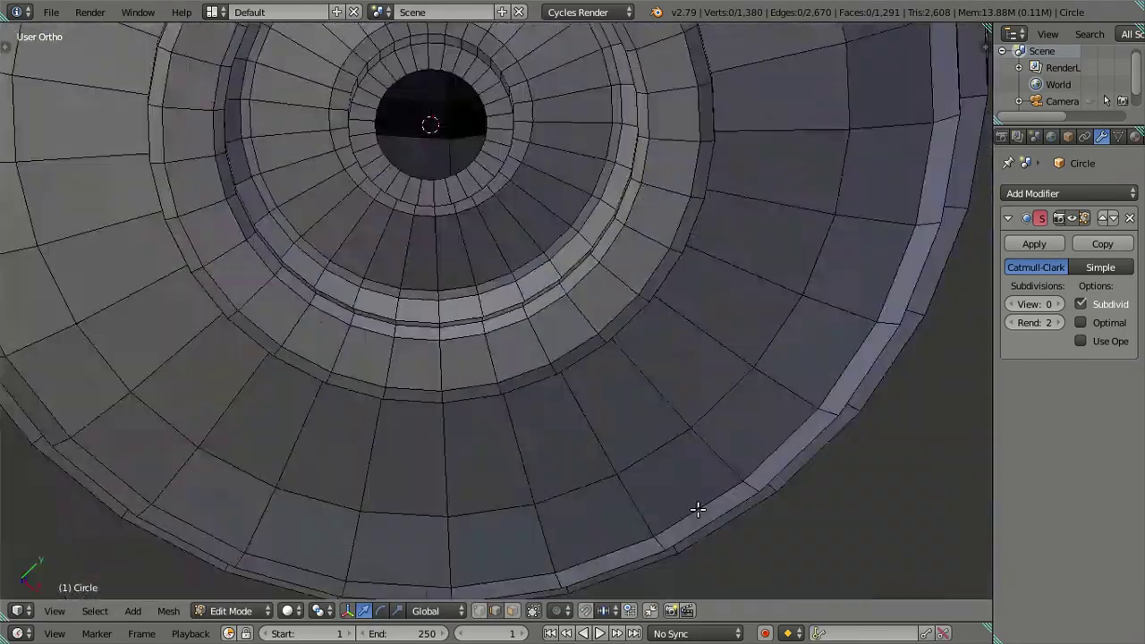
pyautogui.moveTo(615, 406); pyautogui.dragTo(665, 332, button='middle')
pyautogui.scroll(-5, 567, 358)
pyautogui.moveTo(567, 358)
pyautogui.mouseDown(button='middle')
pyautogui.moveTo(509, 389)
pyautogui.moveTo(537, 297)
pyautogui.moveTo(583, 337)
pyautogui.moveTo(554, 331)
pyautogui.mouseUp(button='middle')
pyautogui.scroll(5, 470, 328)
pyautogui.keyDown('shift'); pyautogui.moveTo(470, 328); pyautogui.dragTo(493, 440, button='middle'); pyautogui.keyUp('shift')
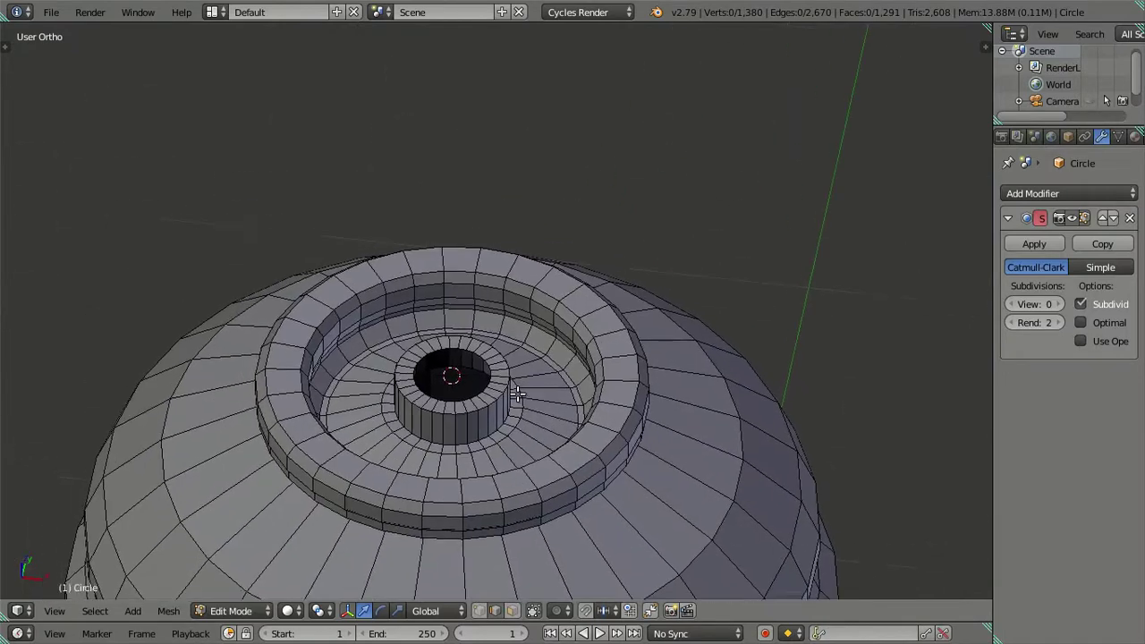
pyautogui.scroll(2, 493, 439)
pyautogui.scroll(2, 493, 365)
pyautogui.scroll(2, 499, 403)
# Cut four edge loops around the hole, then dissolve them
pyautogui.keyDown('alt'); pyautogui.rightClick(498, 403); pyautogui.keyUp('alt')
pyautogui.keyDown('shift'); pyautogui.moveTo(537, 420); pyautogui.dragTo(569, 332, button='middle'); pyautogui.keyUp('shift')
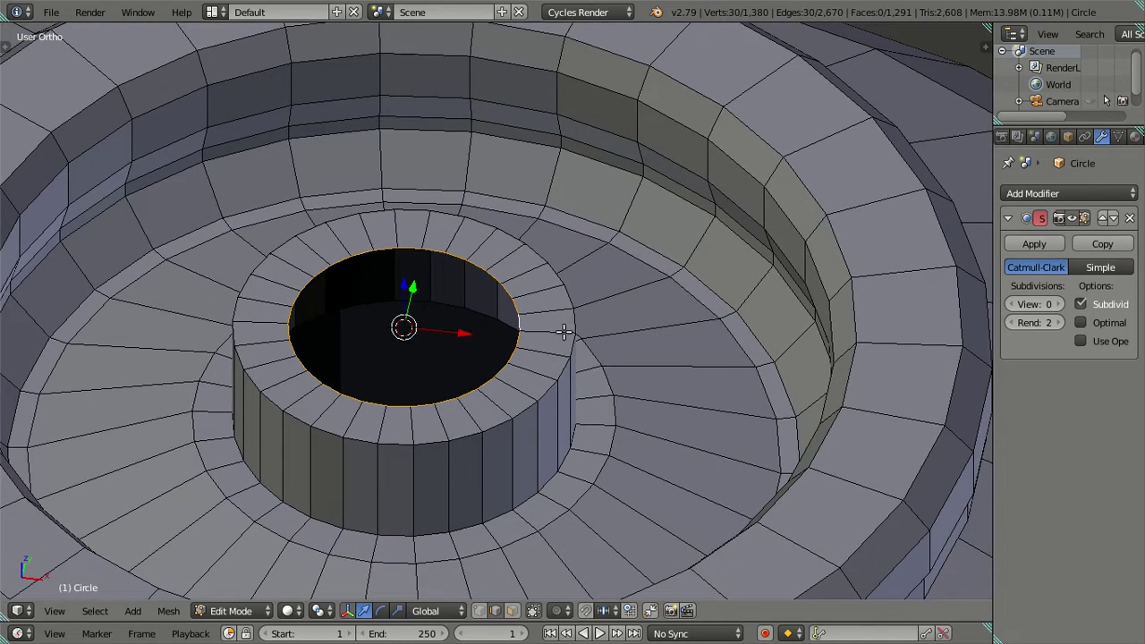
pyautogui.scroll(4, 539, 383)
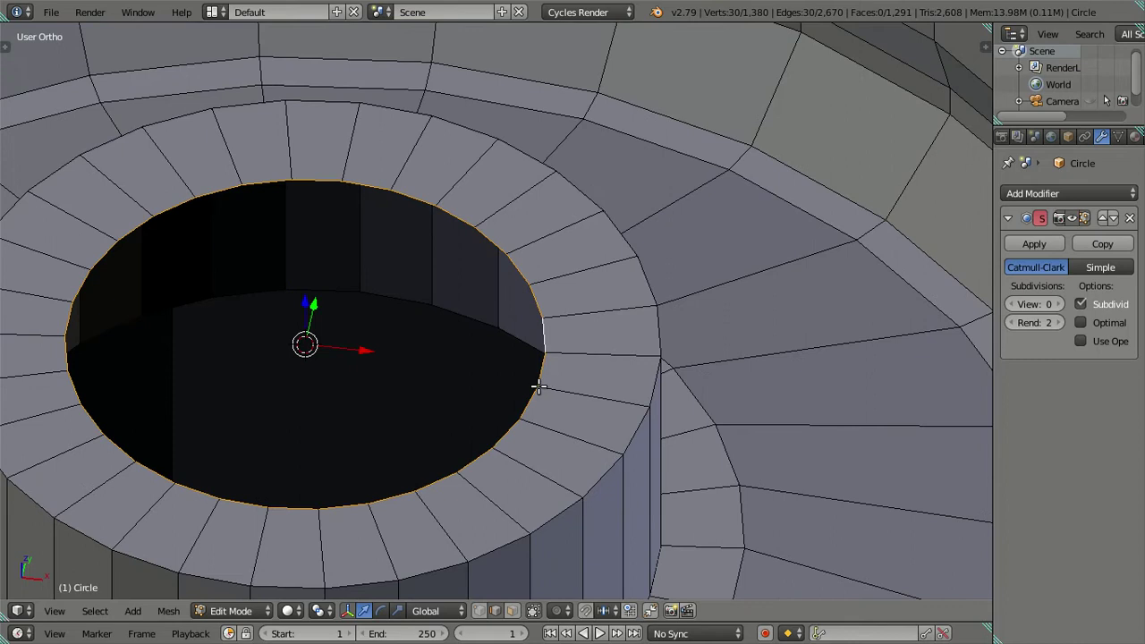
pyautogui.scroll(-2, 541, 388)
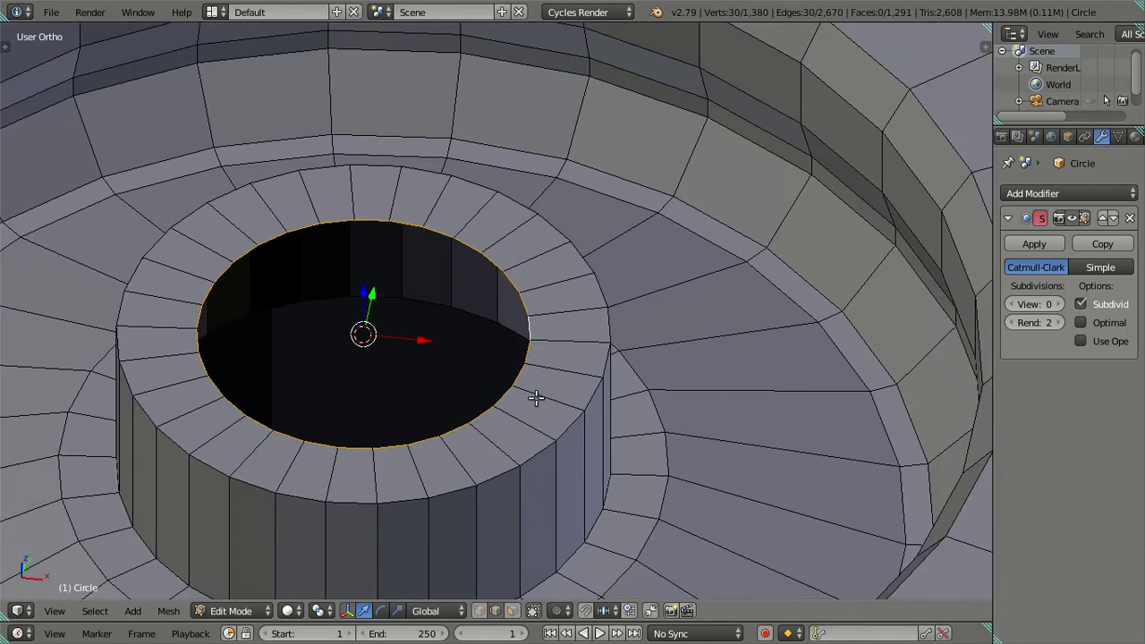
pyautogui.hotkey('ctrl', 'r')
pyautogui.scroll(1, 547, 399)
pyautogui.scroll(1, 547, 399)
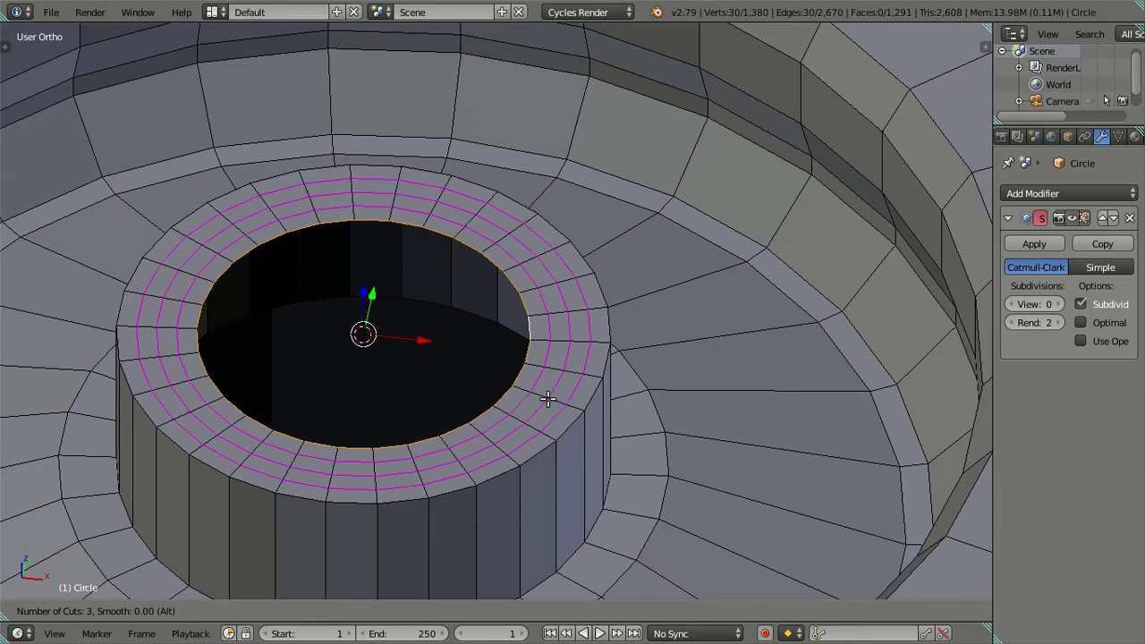
pyautogui.scroll(5, 548, 399)
pyautogui.scroll(-5, 547, 399)
pyautogui.scroll(1, 548, 399)
pyautogui.click(547, 399)
pyautogui.press('x')
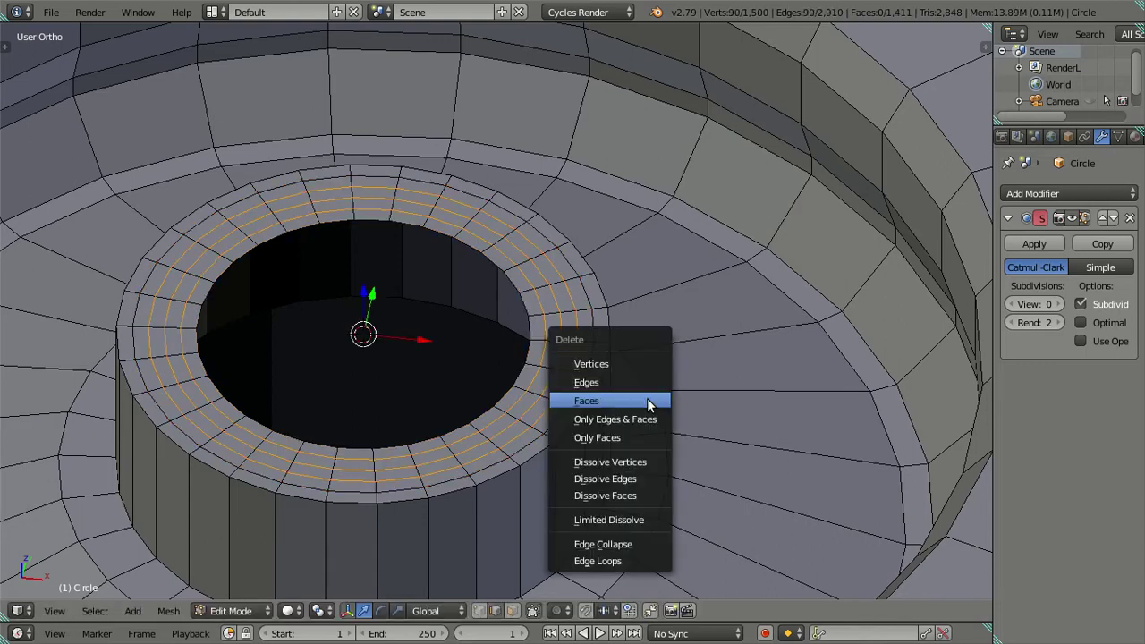
pyautogui.click(651, 477)
pyautogui.moveTo(652, 476); pyautogui.dragTo(536, 340, button='middle')
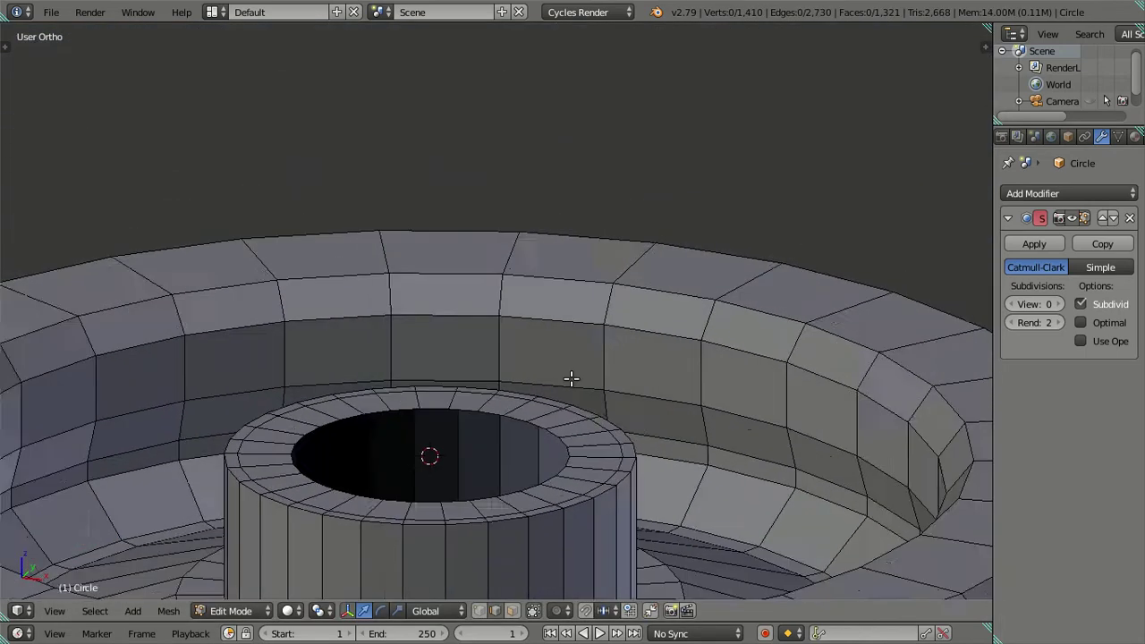
# Add six centred loop cuts on the spout base cylinder and dissolve them
pyautogui.hotkey('ctrl', 'r')
pyautogui.press('6')
pyautogui.click(551, 346)
pyautogui.rightClick(546, 340)
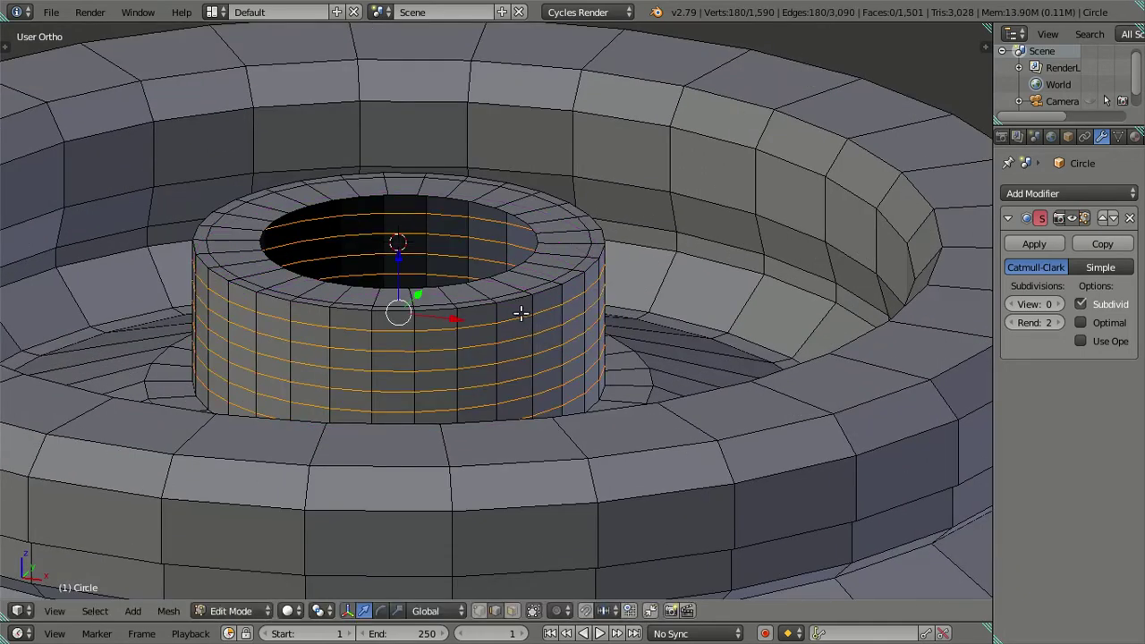
pyautogui.press('x')
pyautogui.click(664, 400)
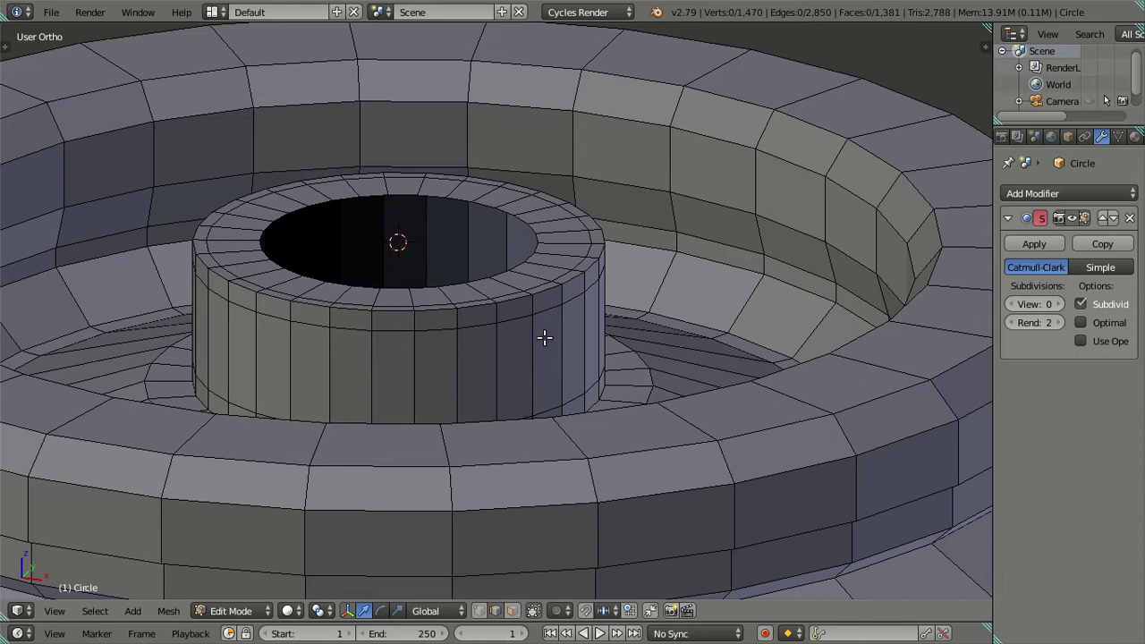
pyautogui.scroll(2, 546, 326)
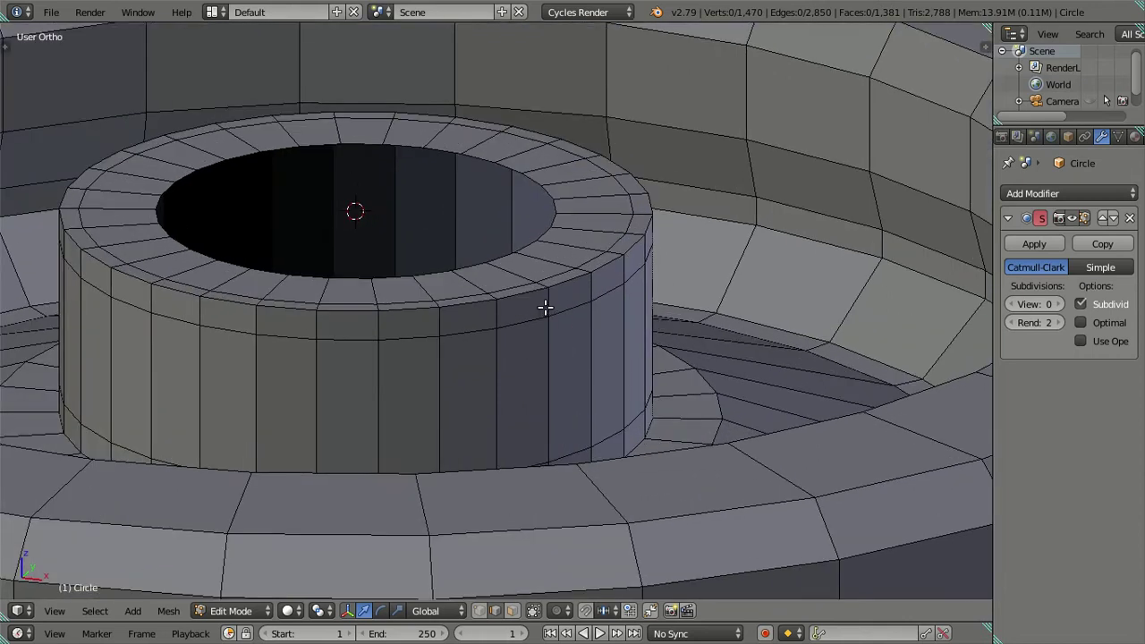
# Add a single centred loop cut around the cylinder and dissolve it again
pyautogui.hotkey('ctrl', 'r')
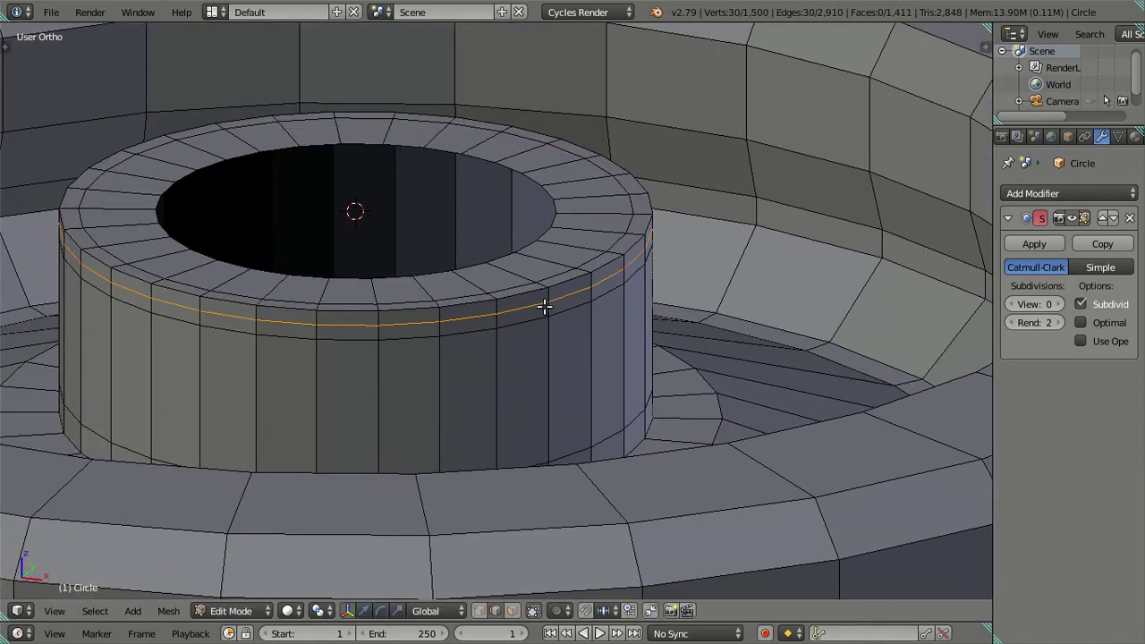
pyautogui.click(567, 317)
pyautogui.rightClick(567, 317)
pyautogui.press('x')
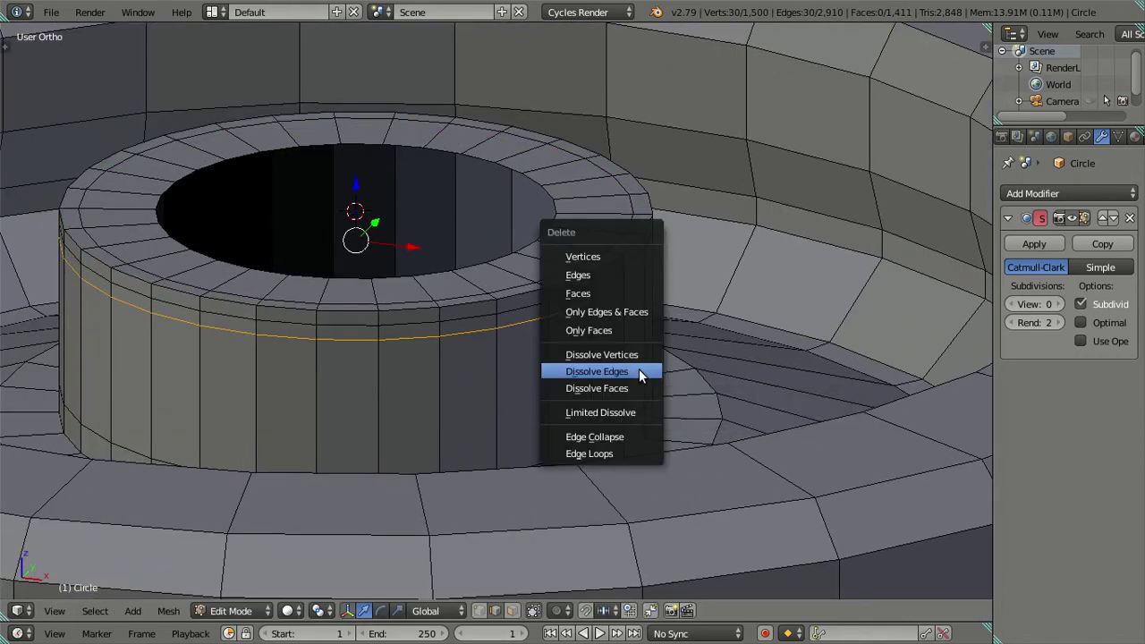
pyautogui.click(639, 368)
pyautogui.scroll(-4, 609, 358)
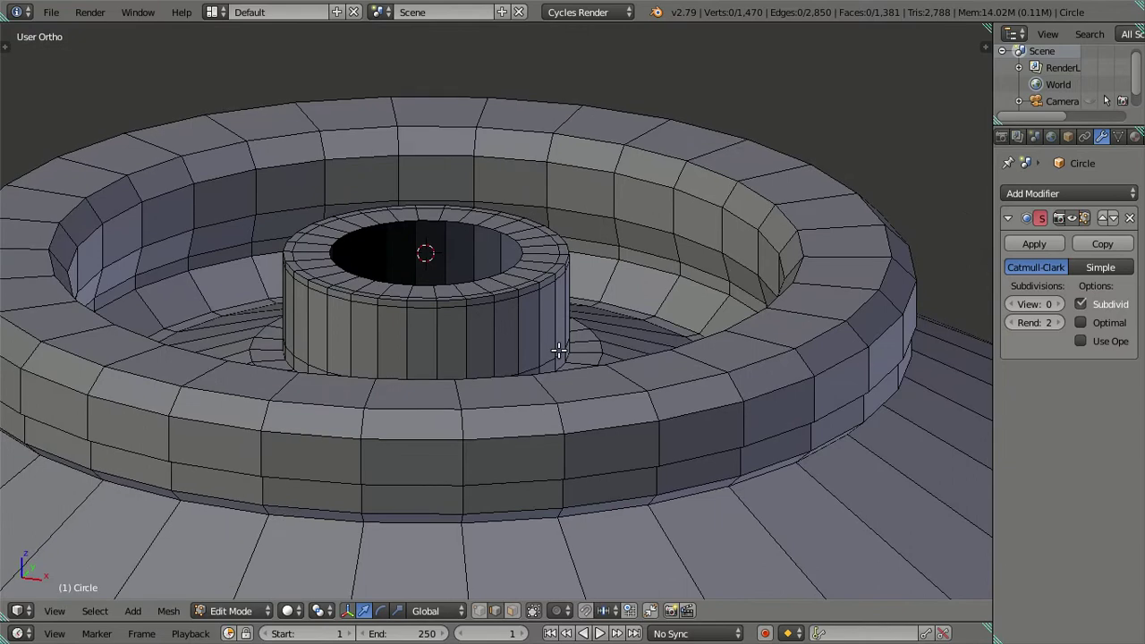
pyautogui.scroll(1, 558, 351)
pyautogui.scroll(-2, 524, 385)
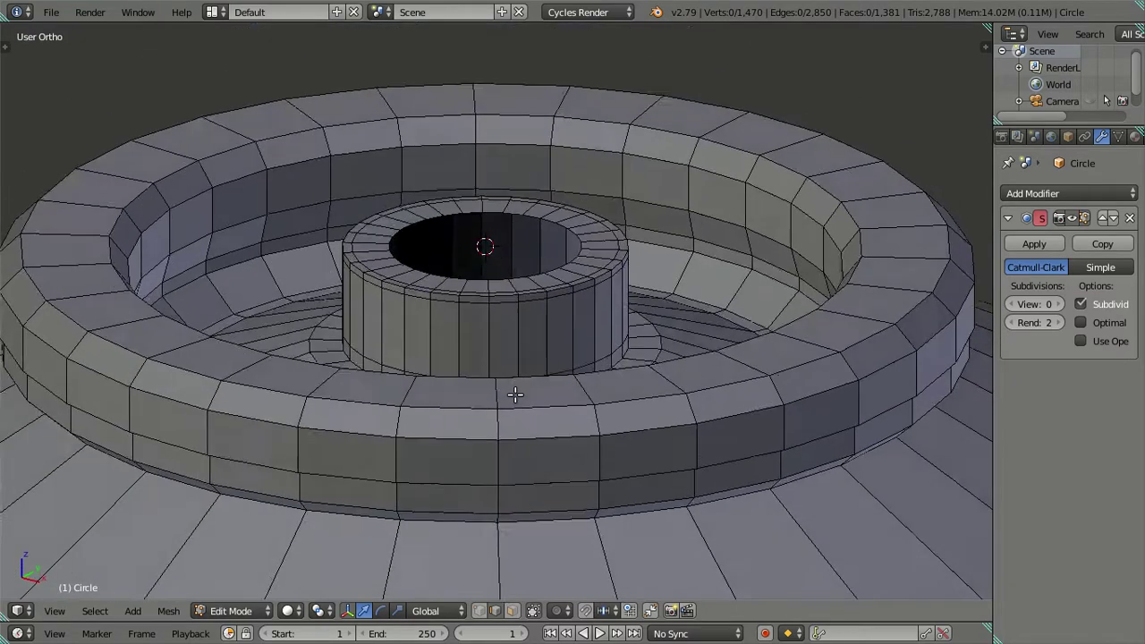
pyautogui.scroll(1, 583, 320)
pyautogui.scroll(1, 602, 332)
# Add and dissolve another loop cut, then dissolve two extra cylinder edge loops
pyautogui.hotkey('ctrl', 'r')
pyautogui.click(608, 326)
pyautogui.rightClick(608, 327)
pyautogui.press('x')
pyautogui.click(654, 339)
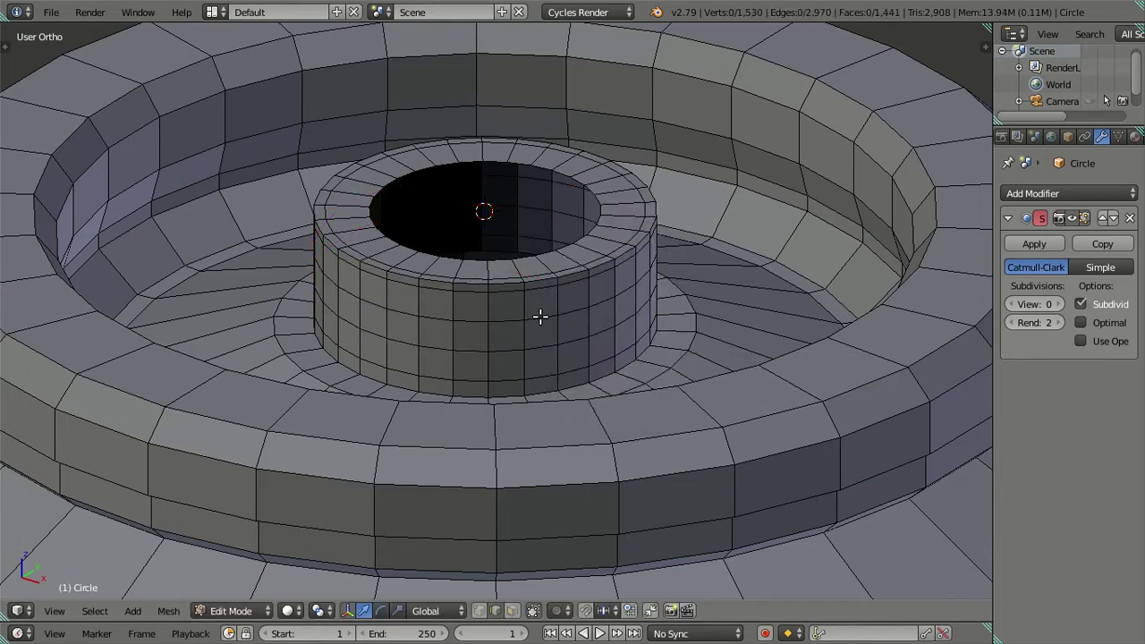
pyautogui.keyDown('alt'); pyautogui.rightClick(541, 316); pyautogui.keyUp('alt')
pyautogui.press('x')
pyautogui.click(631, 281)
pyautogui.keyDown('alt'); pyautogui.rightClick(577, 372); pyautogui.keyUp('alt')
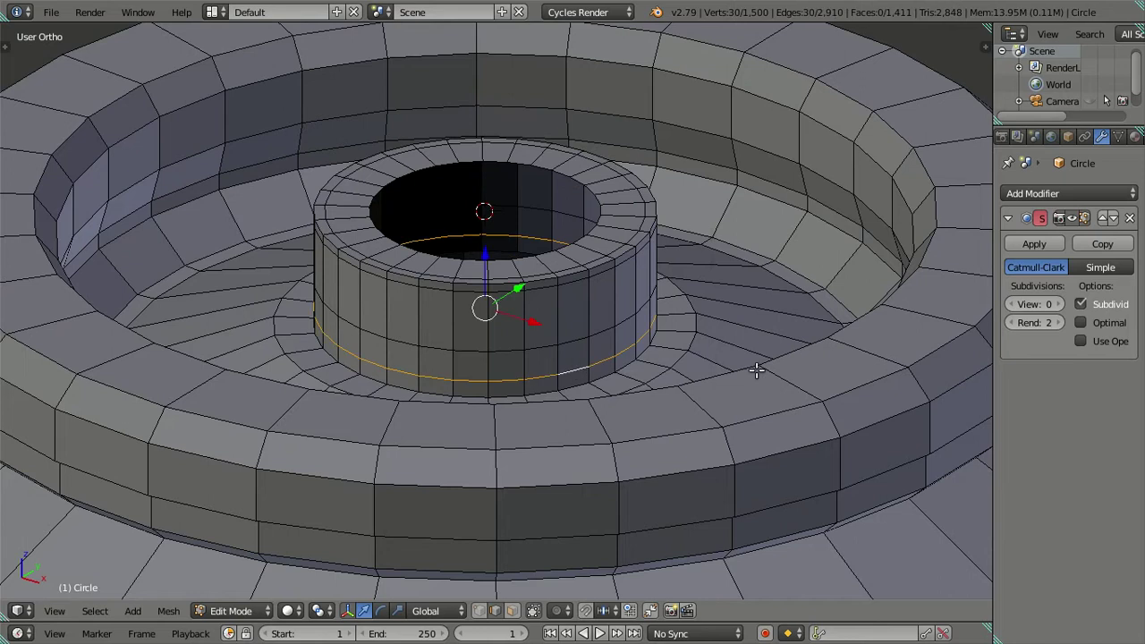
pyautogui.press('x')
pyautogui.click(762, 368)
# Scale the cylinder's middle edge loop inward to about 0.97, then view from top
pyautogui.keyDown('alt'); pyautogui.rightClick(574, 340); pyautogui.keyUp('alt')
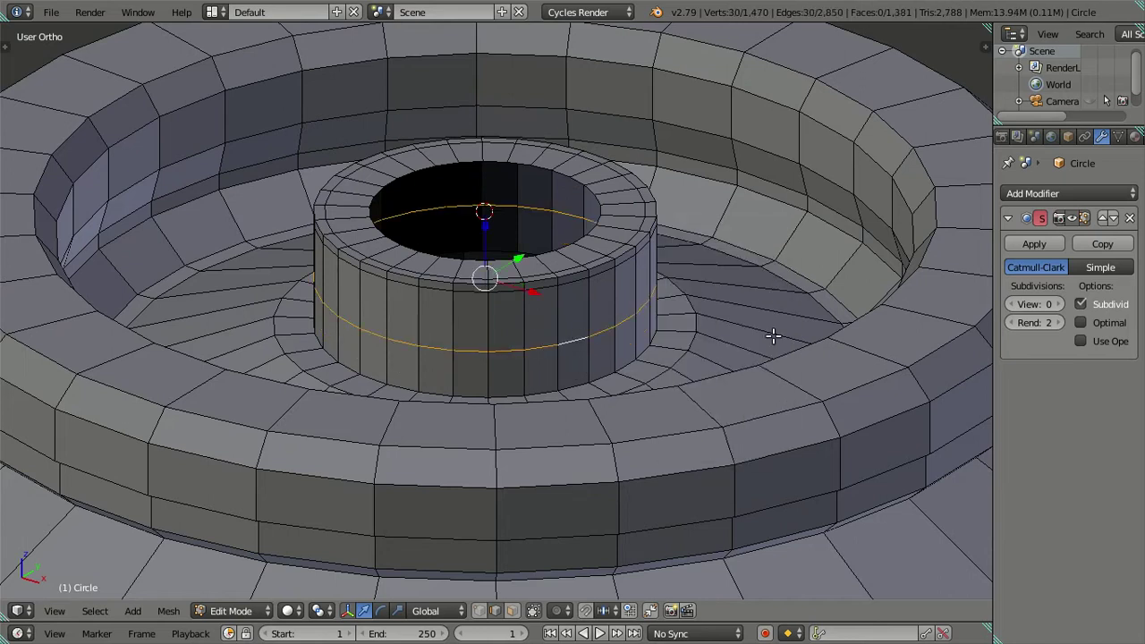
pyautogui.press('s')
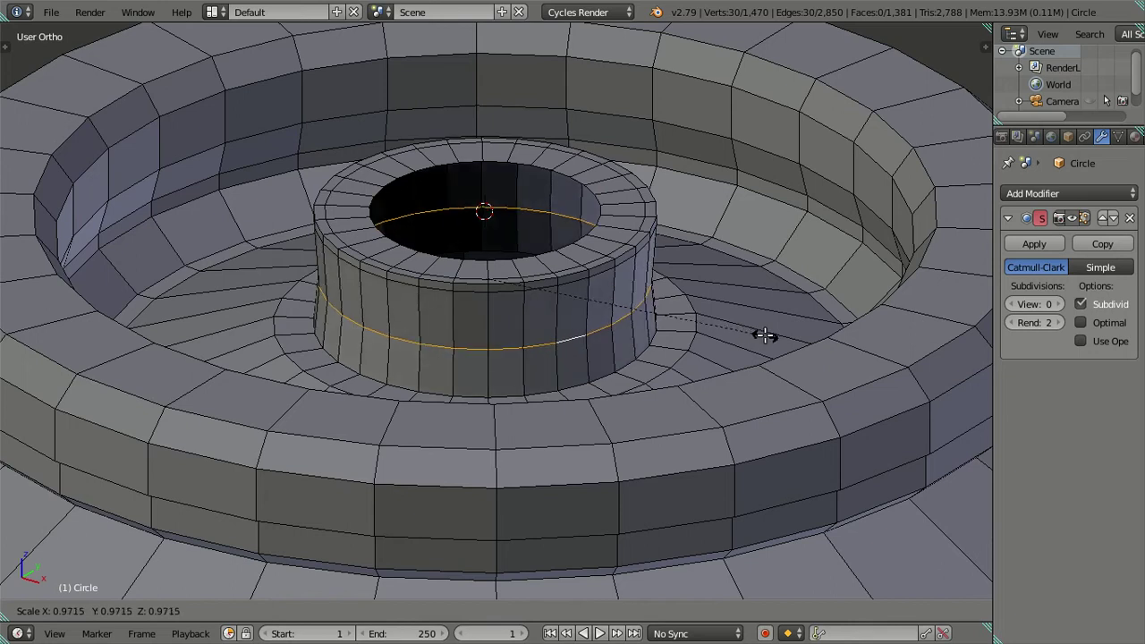
pyautogui.click(765, 335)
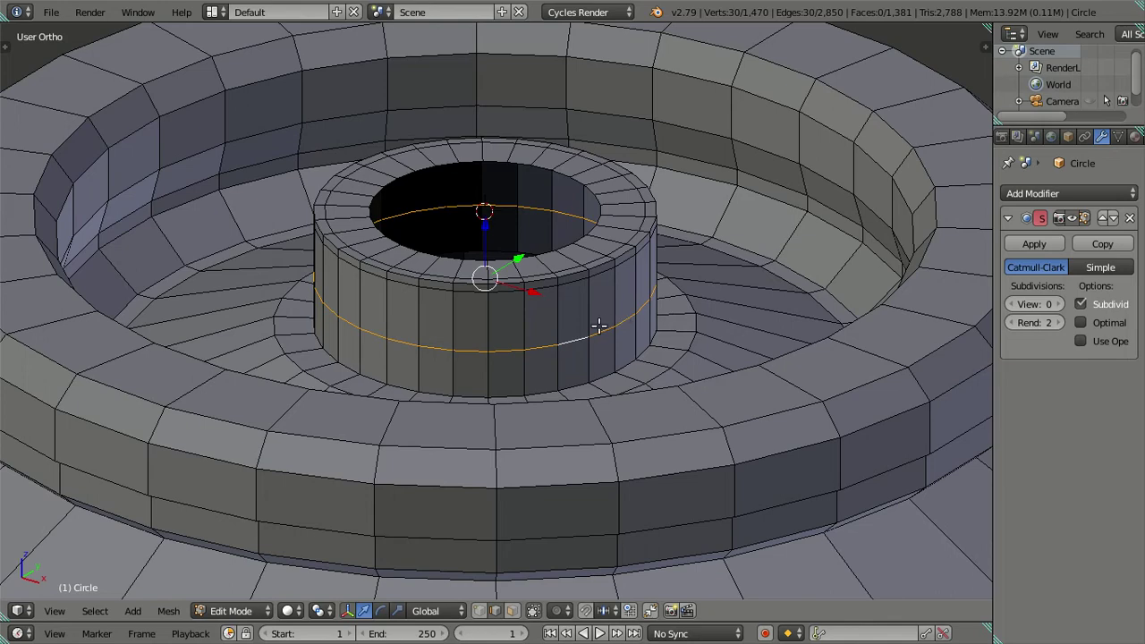
pyautogui.moveTo(574, 340)
pyautogui.mouseDown(button='middle')
pyautogui.moveTo(567, 478)
pyautogui.moveTo(520, 253)
pyautogui.moveTo(499, 352)
pyautogui.moveTo(536, 345)
pyautogui.mouseUp(button='middle')
pyautogui.press('KP_7')
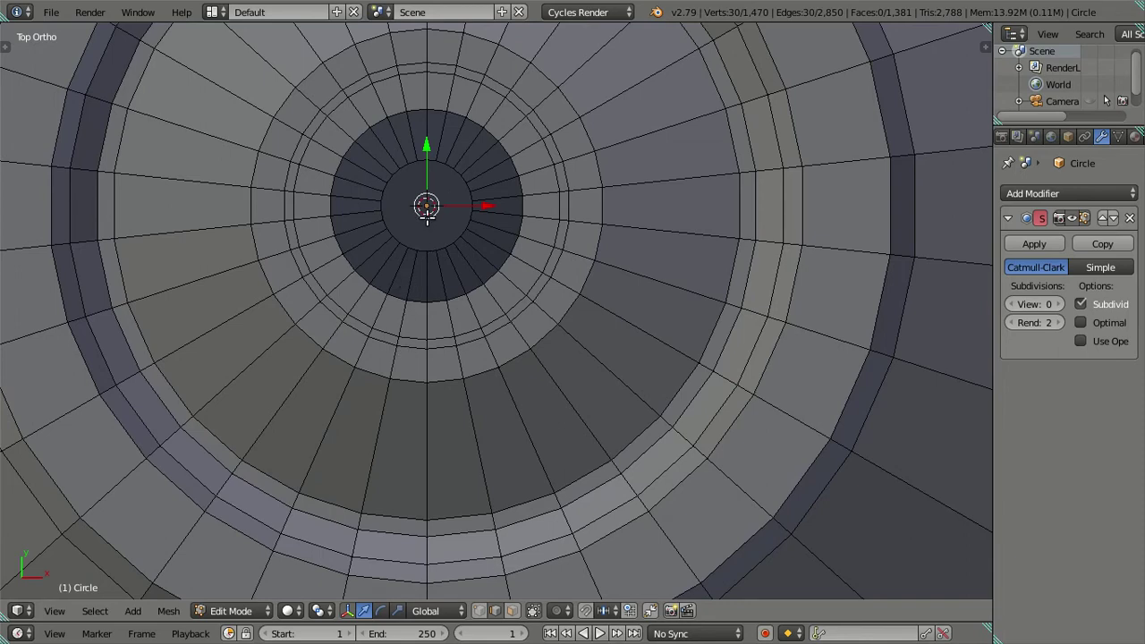
# Select two opposite base vertices and scale them inward in wireframe top view
pyautogui.moveTo(444, 402); pyautogui.dragTo(445, 309, button='middle')
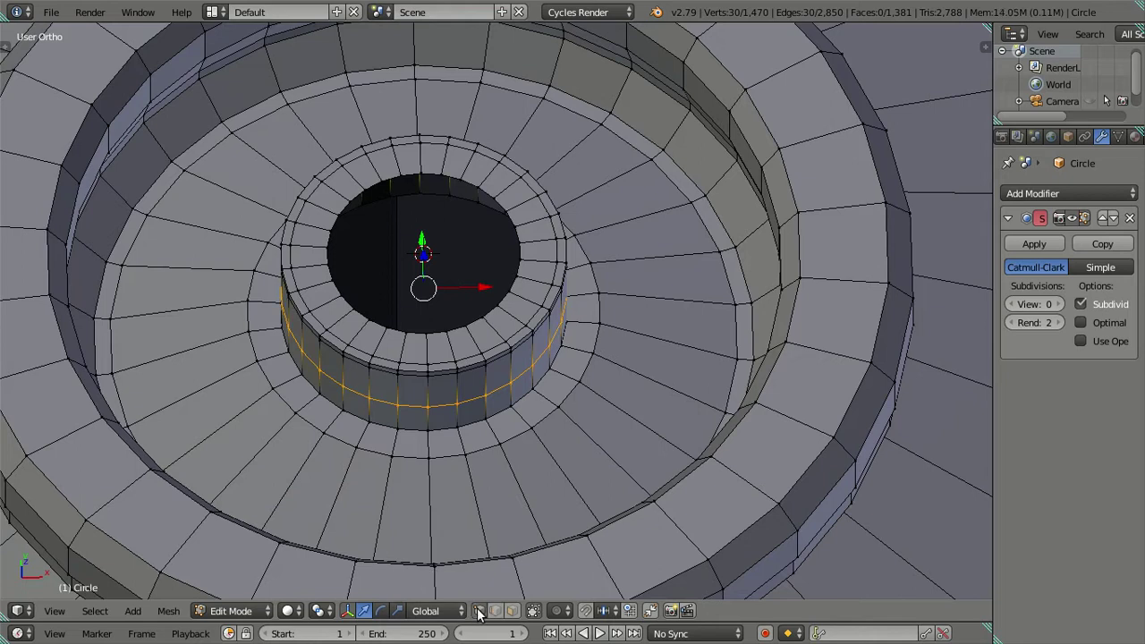
pyautogui.rightClick(427, 404)
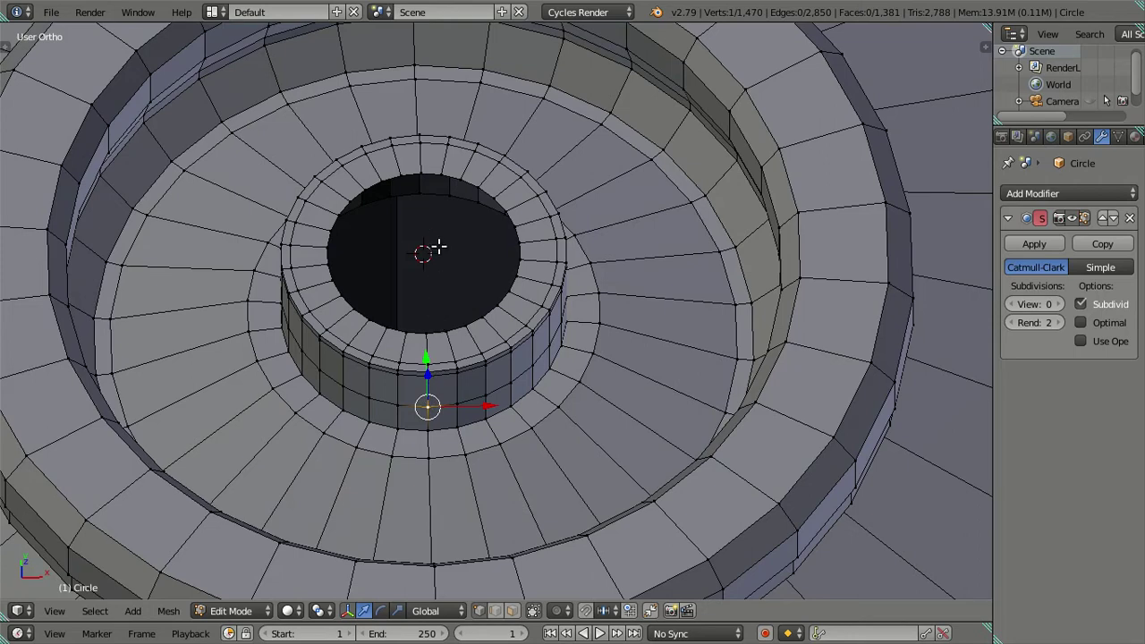
pyautogui.moveTo(427, 166); pyautogui.dragTo(427, 216, button='middle')
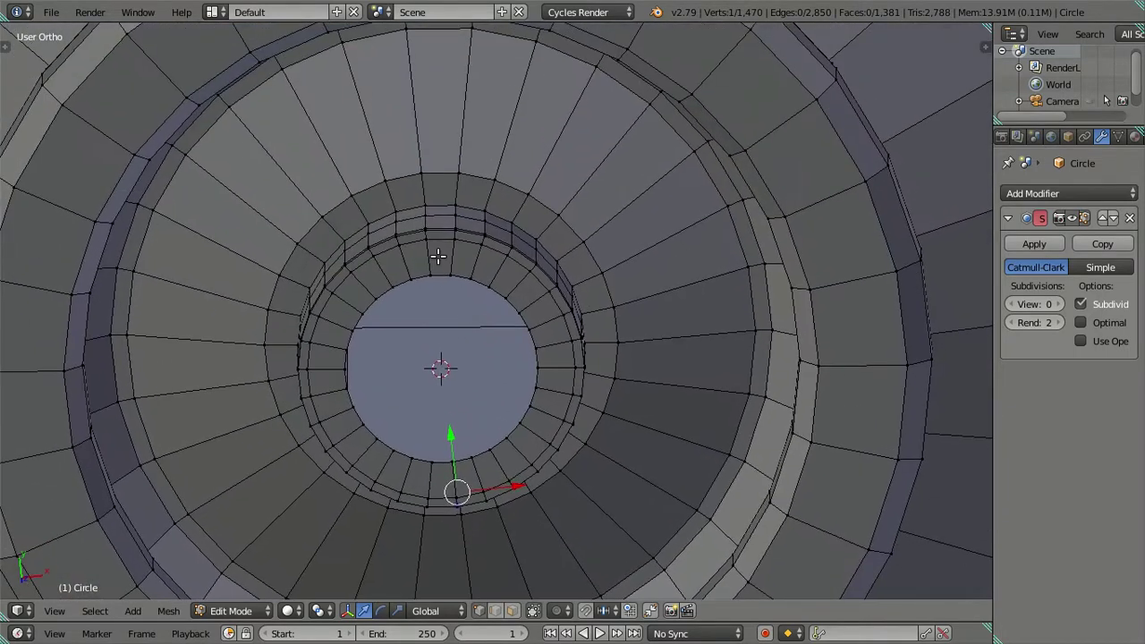
pyautogui.keyDown('shift'); pyautogui.rightClick(427, 216); pyautogui.keyUp('shift')
pyautogui.press('KP_7')
pyautogui.press('z')
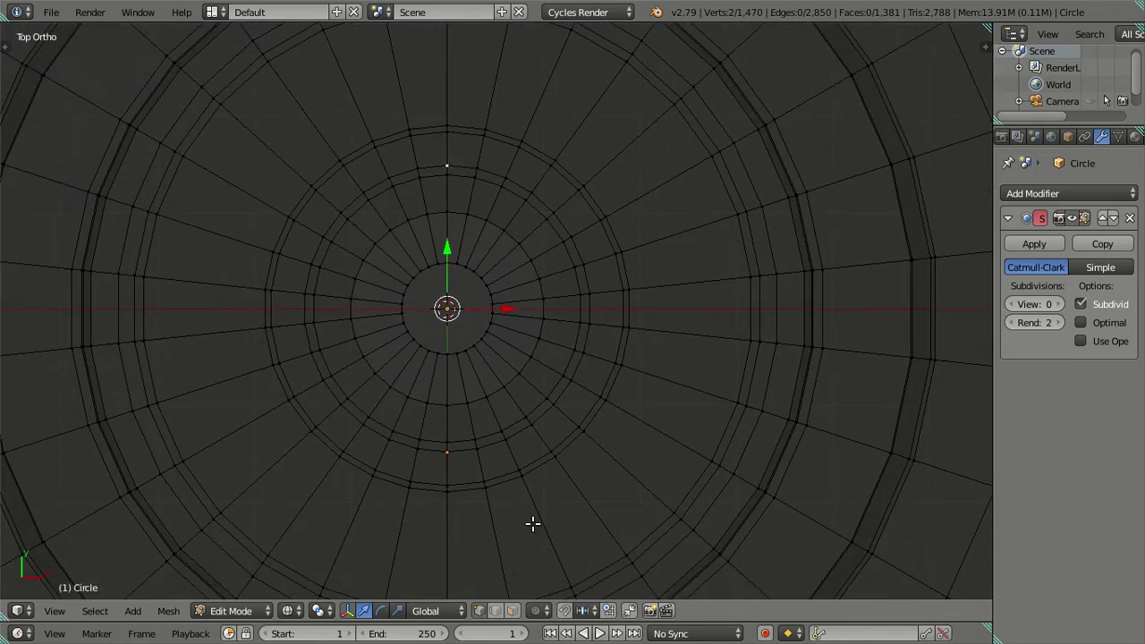
pyautogui.press('s')
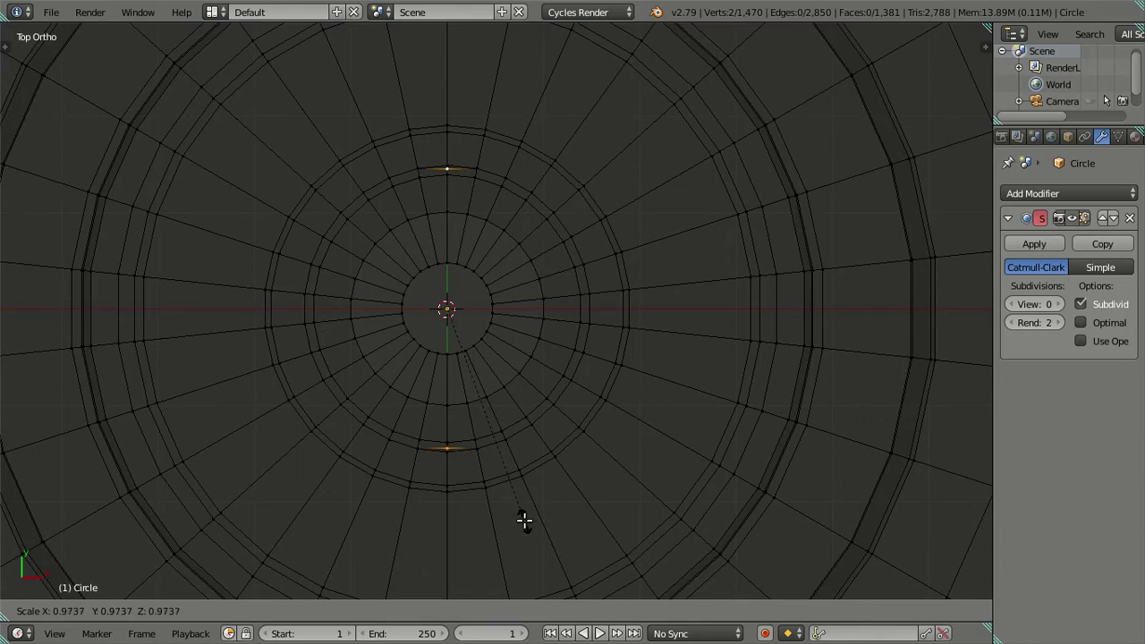
pyautogui.click(524, 519)
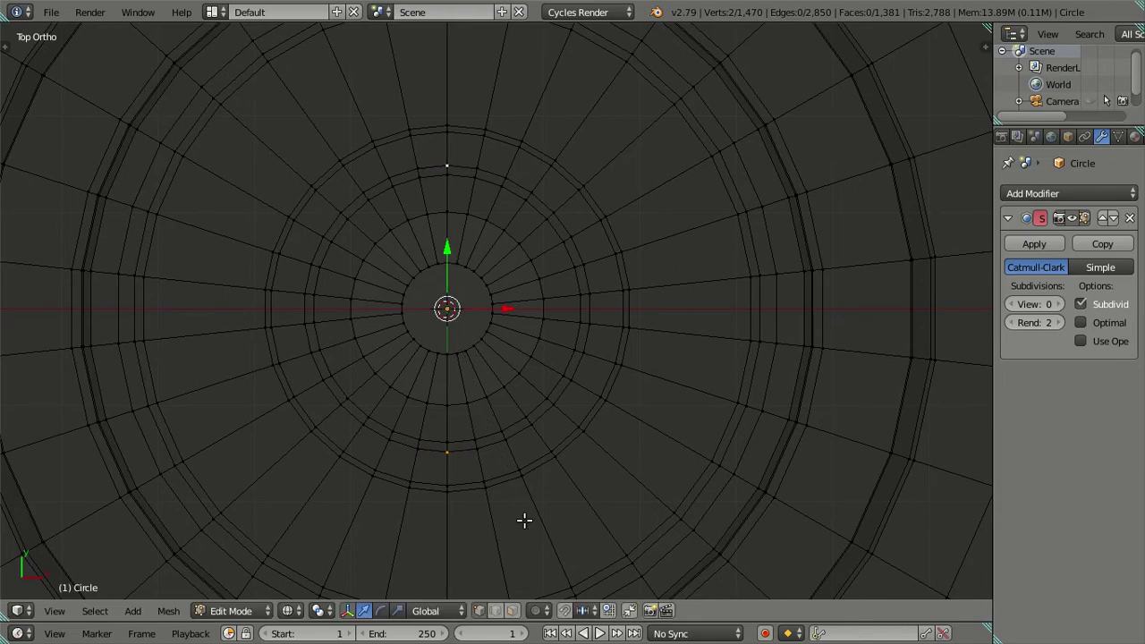
pyautogui.press('z')
# Add two more wall vertices and scale the opposite edges inward to about 0.96
pyautogui.moveTo(504, 504); pyautogui.dragTo(495, 401, button='middle')
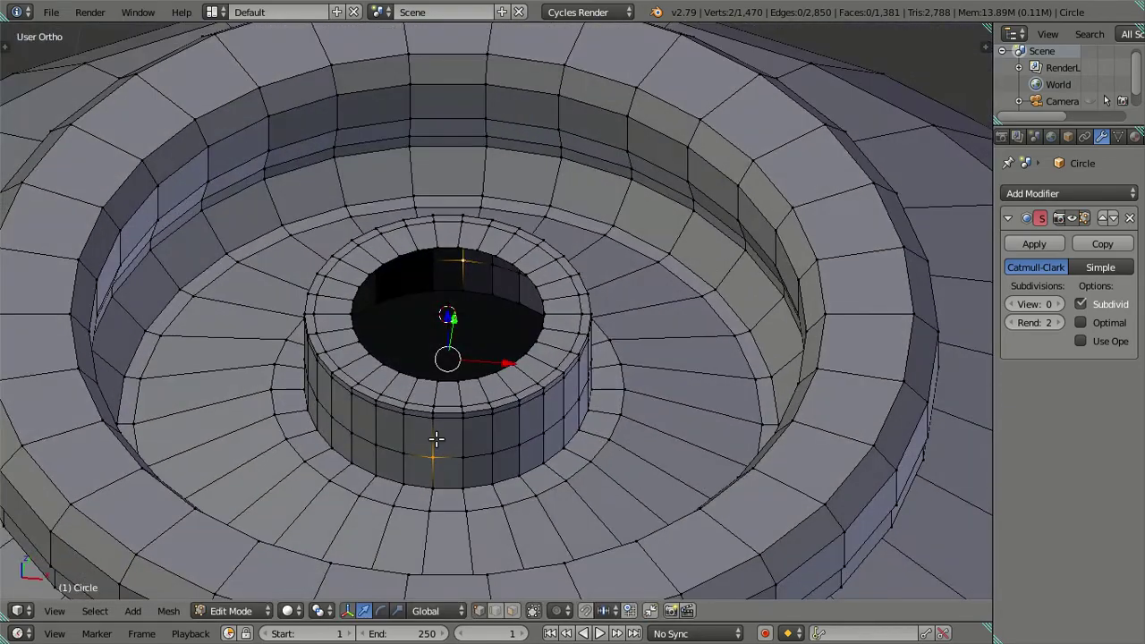
pyautogui.keyDown('shift'); pyautogui.rightClick(403, 458); pyautogui.keyUp('shift')
pyautogui.moveTo(552, 337)
pyautogui.mouseDown(button='middle')
pyautogui.moveTo(567, 337)
pyautogui.moveTo(524, 335)
pyautogui.mouseUp(button='middle')
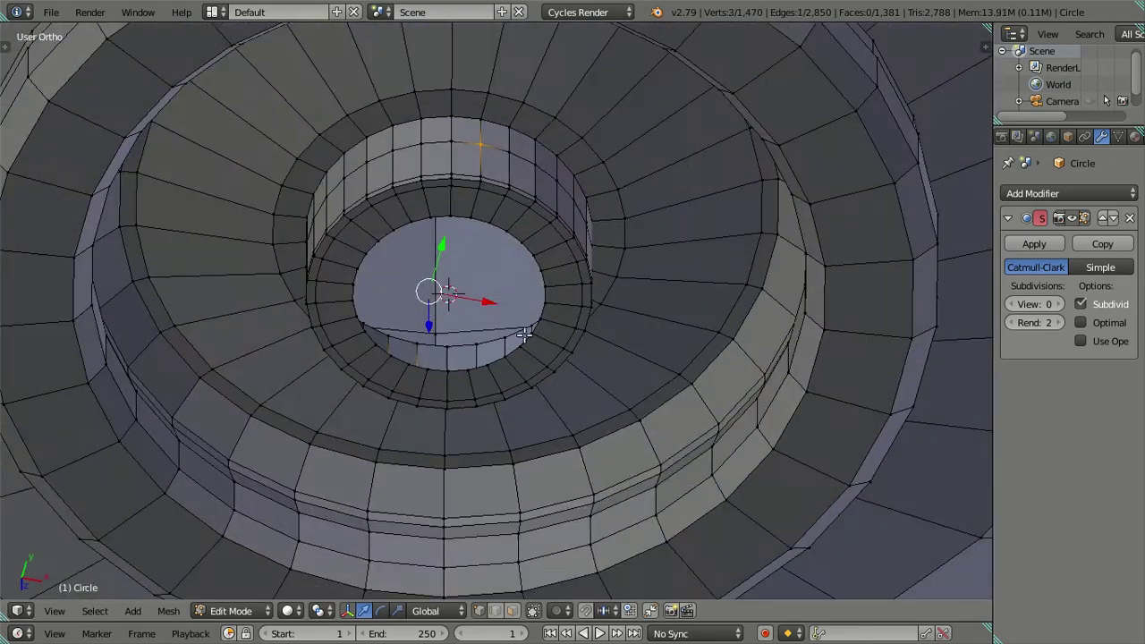
pyautogui.keyDown('shift'); pyautogui.rightClick(507, 153); pyautogui.keyUp('shift')
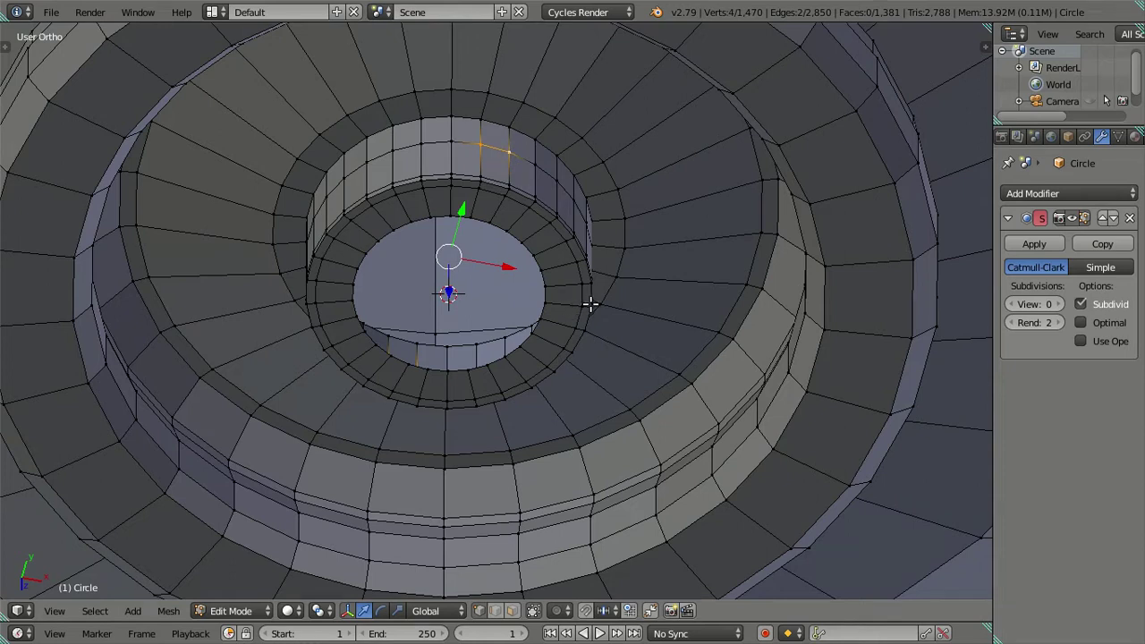
pyautogui.press('KP_7')
pyautogui.press('z')
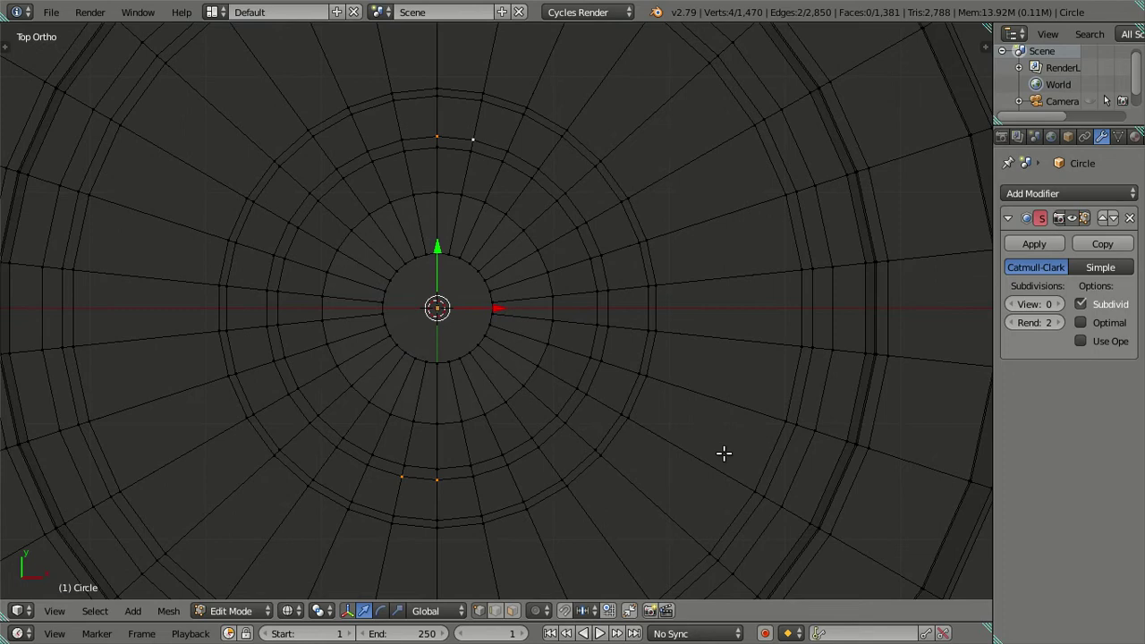
pyautogui.press('s')
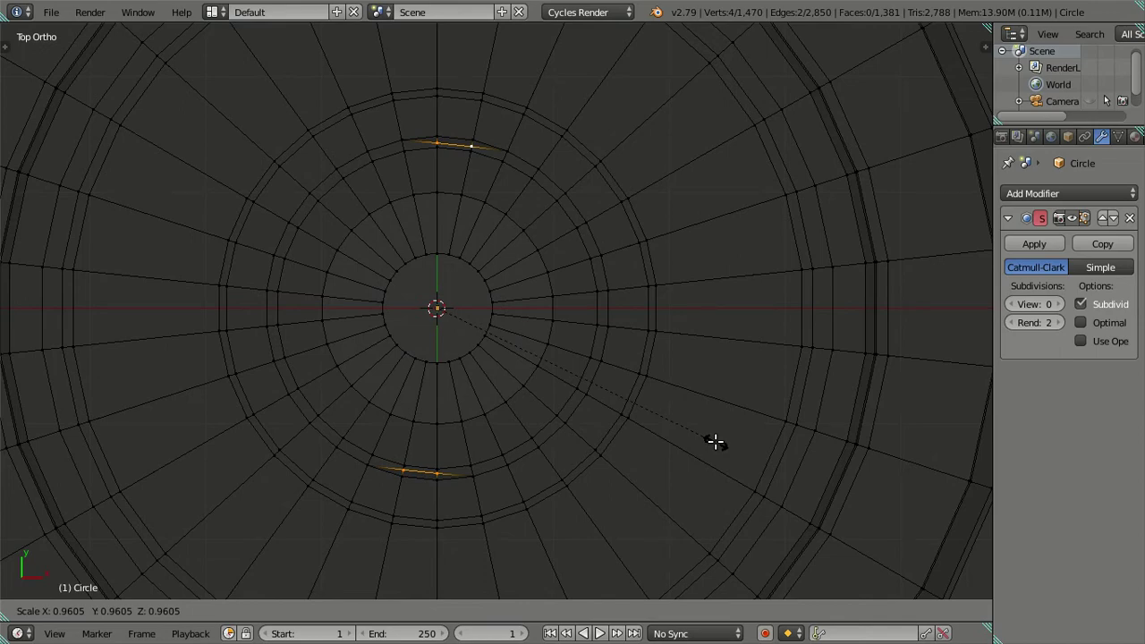
pyautogui.click(715, 441)
pyautogui.moveTo(715, 442)
pyautogui.mouseDown(button='middle')
pyautogui.moveTo(563, 358)
pyautogui.moveTo(549, 301)
pyautogui.mouseUp(button='middle')
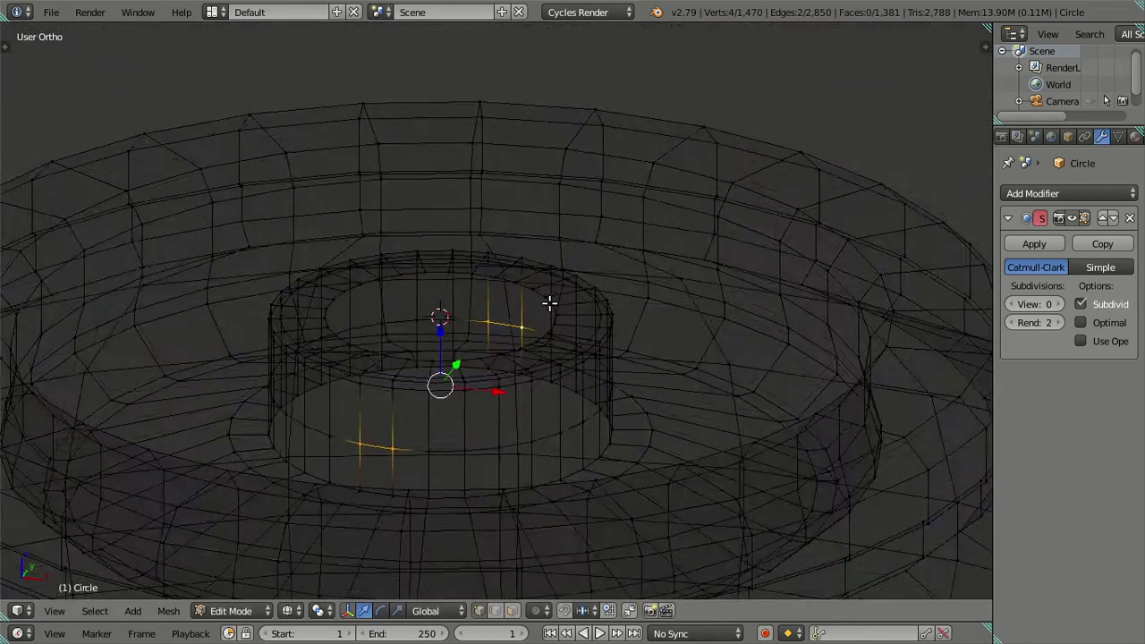
pyautogui.press('z')
pyautogui.moveTo(523, 404); pyautogui.dragTo(521, 405, button='middle')
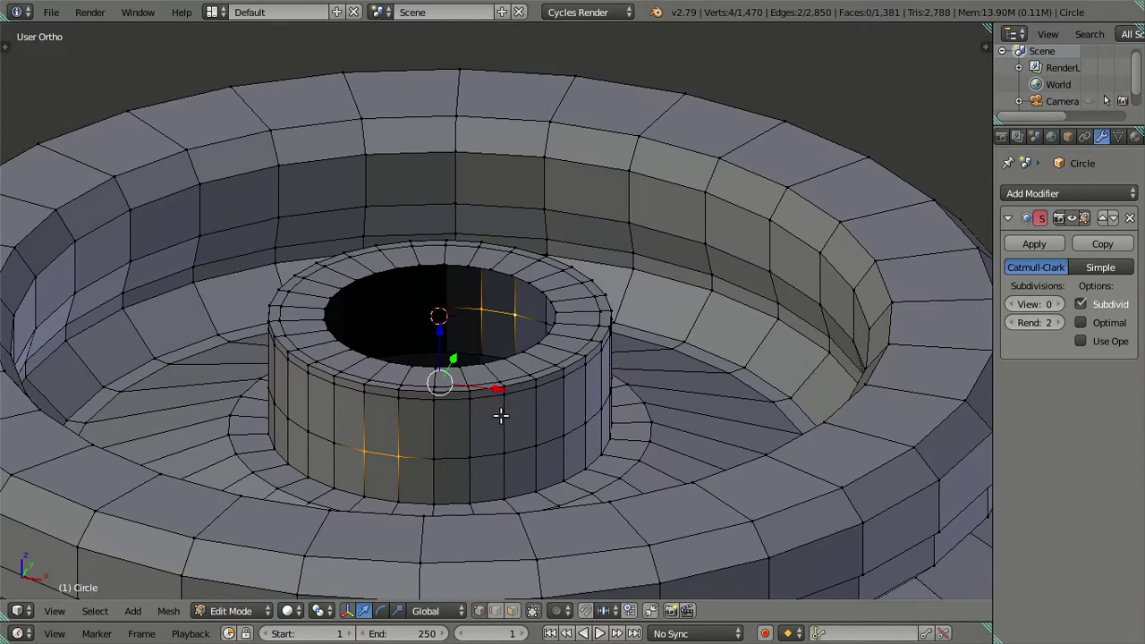
# Add a centred edge loop around the middle of the spout base wall
pyautogui.hotkey('ctrl', 'r')
pyautogui.click(500, 414)
pyautogui.rightClick(500, 415)
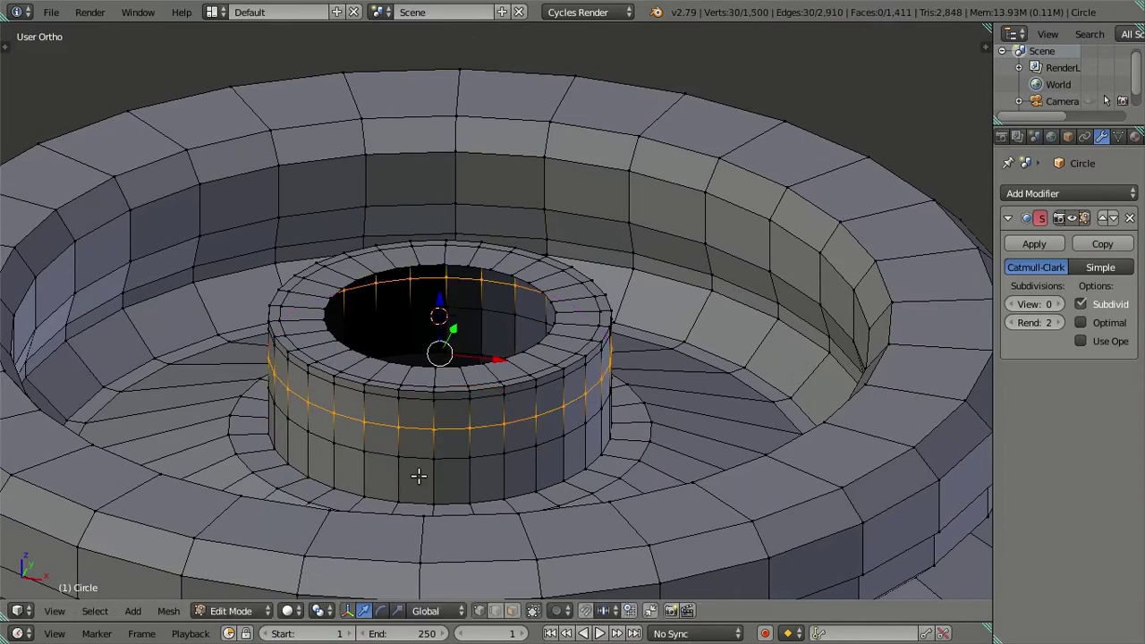
pyautogui.moveTo(403, 456)
pyautogui.mouseDown(button='middle')
pyautogui.moveTo(429, 439)
pyautogui.moveTo(435, 463)
pyautogui.moveTo(438, 454)
pyautogui.mouseUp(button='middle')
pyautogui.press('a')
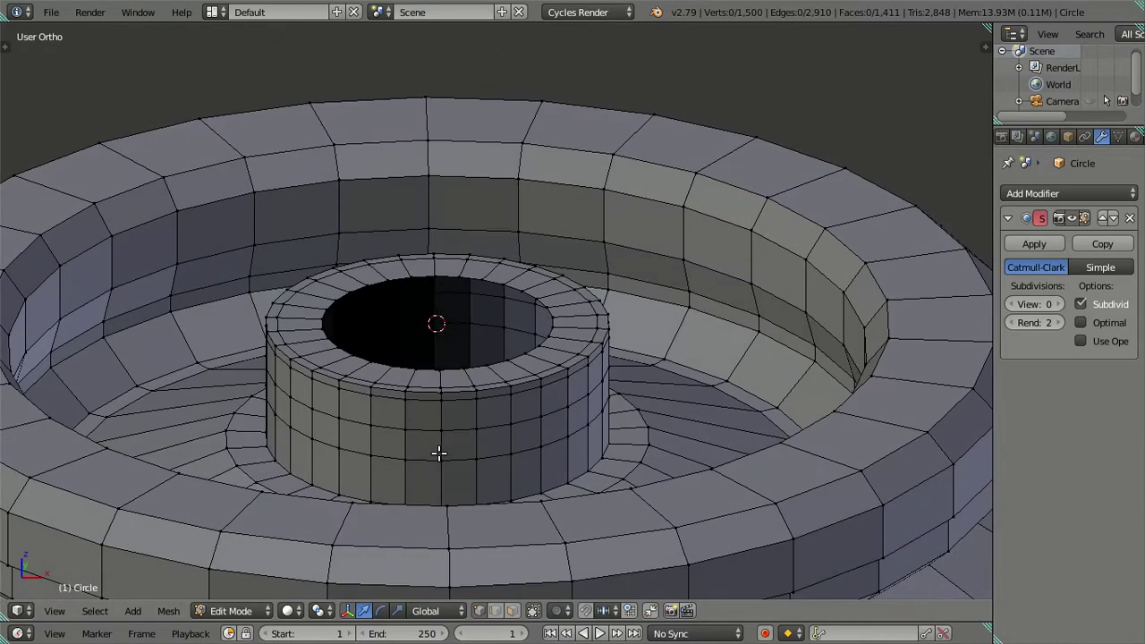
# Add a second edge loop lower on the cylinder and select vertices on it
pyautogui.hotkey('ctrl', 'r')
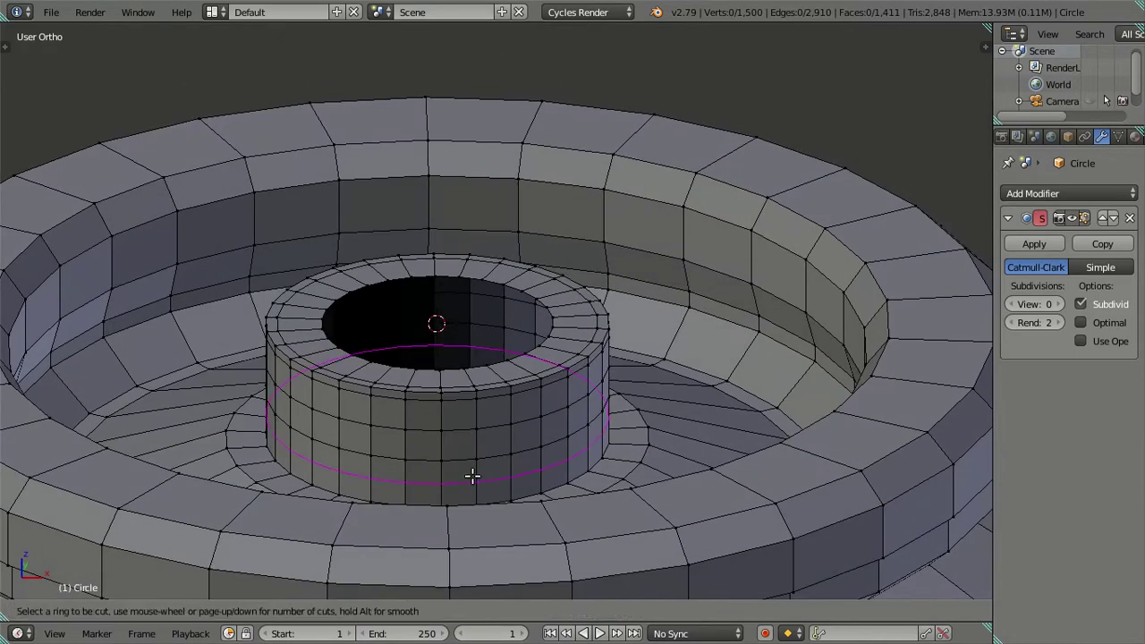
pyautogui.click(471, 476)
pyautogui.rightClick(442, 481)
pyautogui.rightClick(410, 474)
pyautogui.rightClick(424, 470)
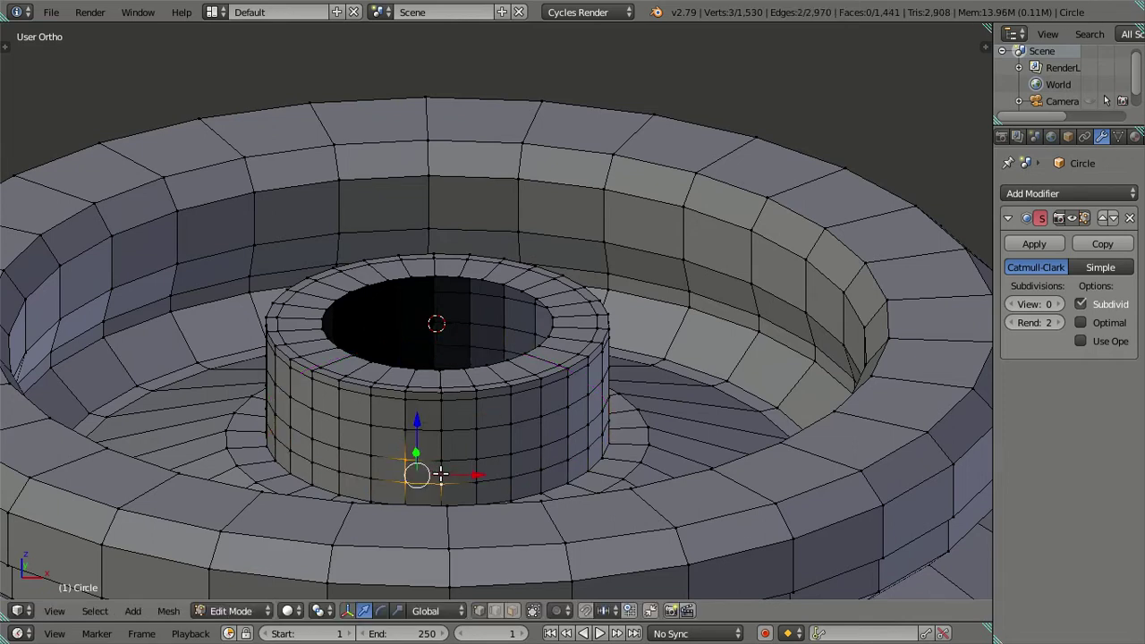
pyautogui.press('KP_7')
# Inspect the spout base hole from several angles, toggling wireframe and solid shading
pyautogui.press('z')
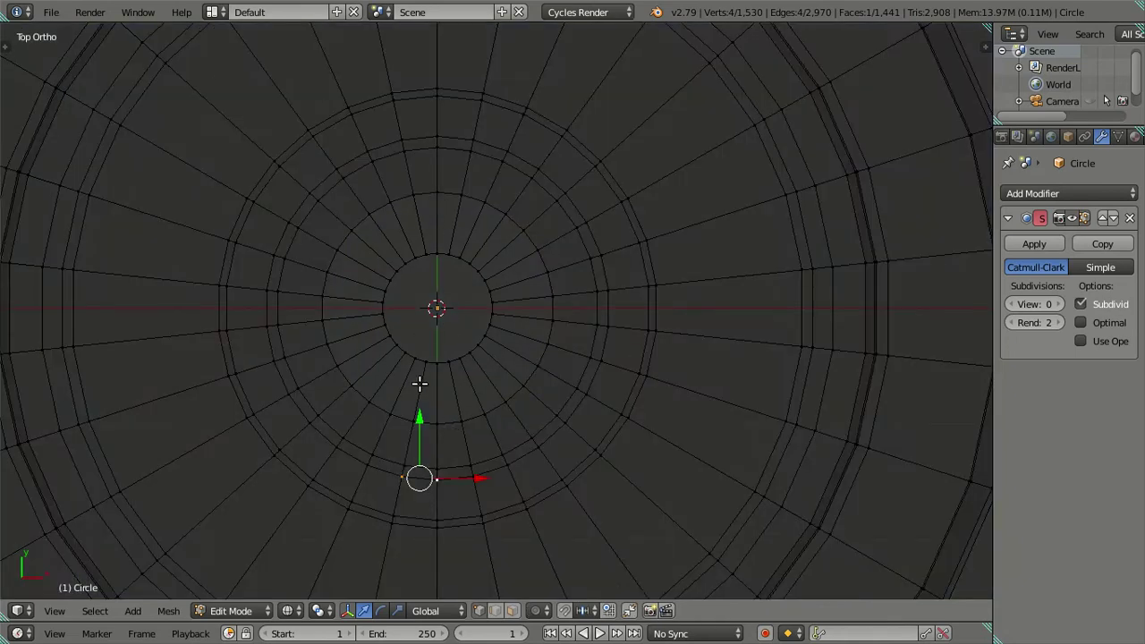
pyautogui.moveTo(437, 415); pyautogui.dragTo(426, 294, button='middle')
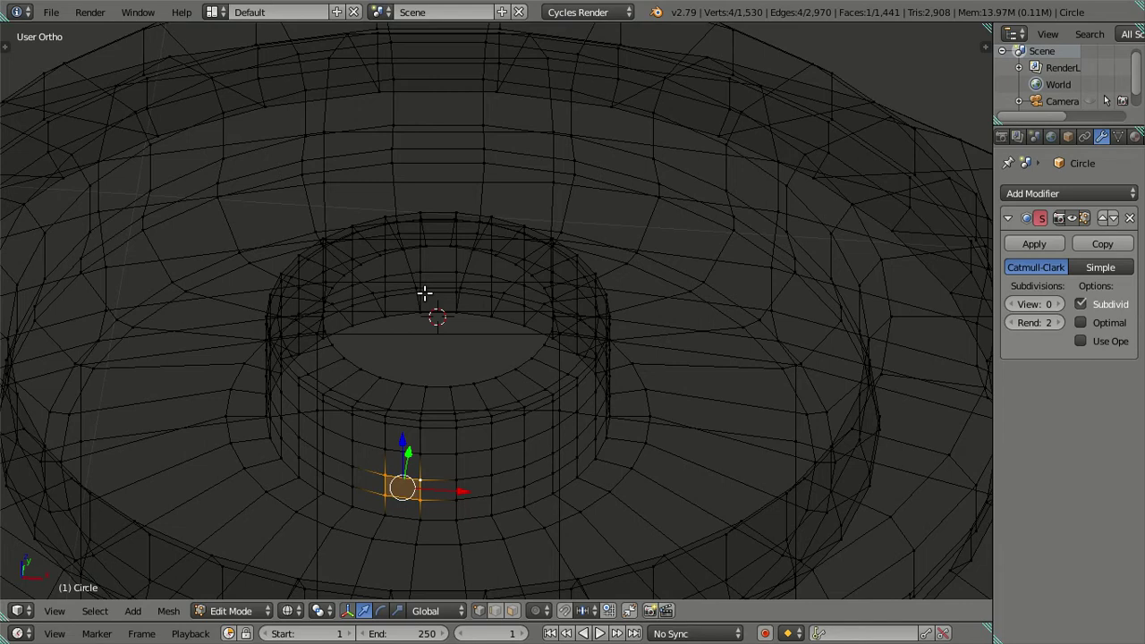
pyautogui.moveTo(433, 360)
pyautogui.mouseDown(button='middle')
pyautogui.moveTo(421, 370)
pyautogui.moveTo(422, 361)
pyautogui.moveTo(432, 382)
pyautogui.moveTo(421, 376)
pyautogui.moveTo(429, 370)
pyautogui.moveTo(498, 504)
pyautogui.moveTo(509, 486)
pyautogui.mouseUp(button='middle')
pyautogui.press('KP_7')
pyautogui.scroll(2, 447, 336)
pyautogui.press('z')
pyautogui.moveTo(421, 292); pyautogui.dragTo(417, 194, button='middle')
pyautogui.press('KP_7')
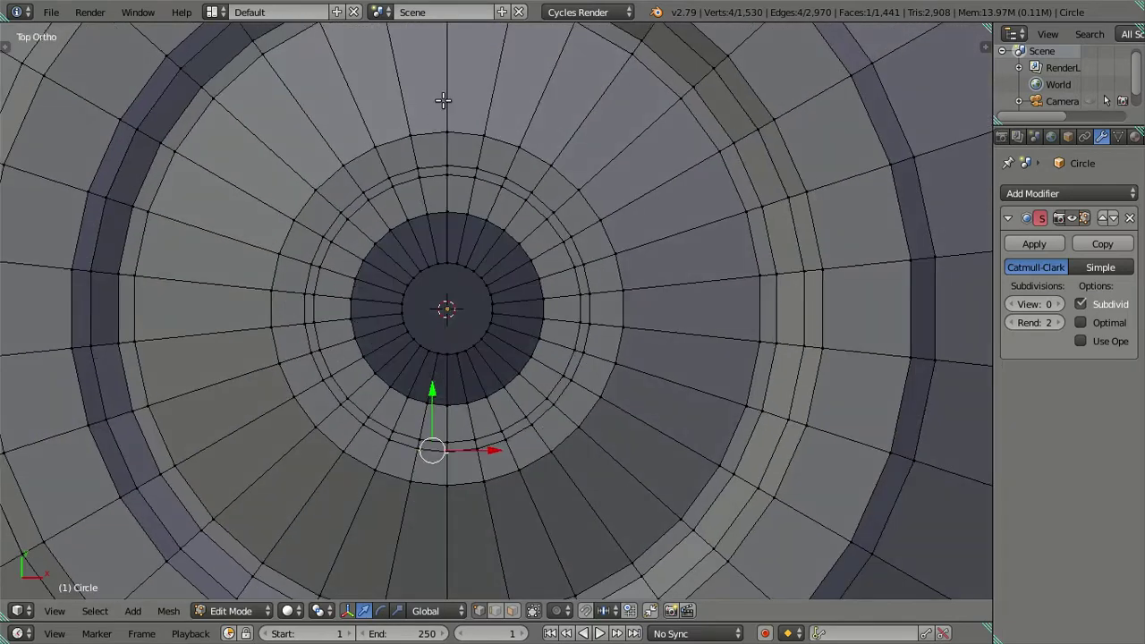
pyautogui.press('z')
pyautogui.keyDown('shift'); pyautogui.moveTo(455, 110); pyautogui.dragTo(450, 170, button='middle'); pyautogui.keyUp('shift')
pyautogui.press('z')
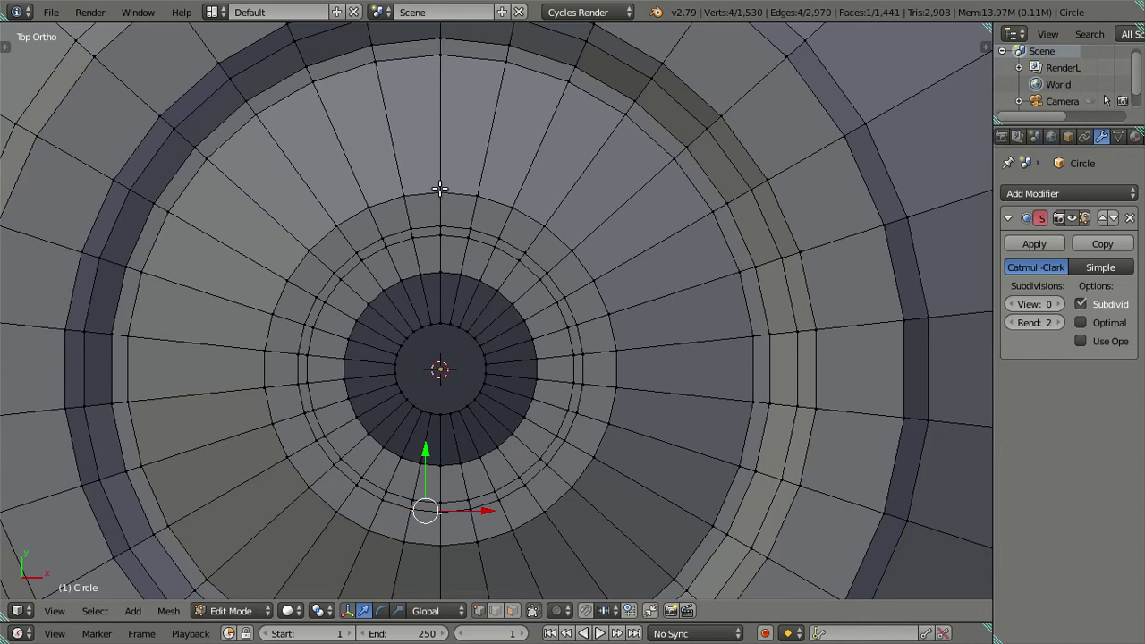
pyautogui.press('z')
pyautogui.moveTo(450, 189)
pyautogui.mouseDown(button='middle')
pyautogui.moveTo(450, 248)
pyautogui.moveTo(453, 235)
pyautogui.mouseUp(button='middle')
pyautogui.press('z')
pyautogui.moveTo(455, 191)
pyautogui.mouseDown(button='middle')
pyautogui.moveTo(440, 230)
pyautogui.moveTo(426, 205)
pyautogui.mouseUp(button='middle')
# Select opposite faces on the spout base's inner wall
pyautogui.keyDown('shift'); pyautogui.click(422, 197); pyautogui.keyUp('shift')
pyautogui.keyDown('shift'); pyautogui.click(444, 186); pyautogui.keyUp('shift')
pyautogui.keyDown('shift'); pyautogui.click(444, 206); pyautogui.keyUp('shift')
pyautogui.keyDown('shift'); pyautogui.click(466, 196); pyautogui.keyUp('shift')
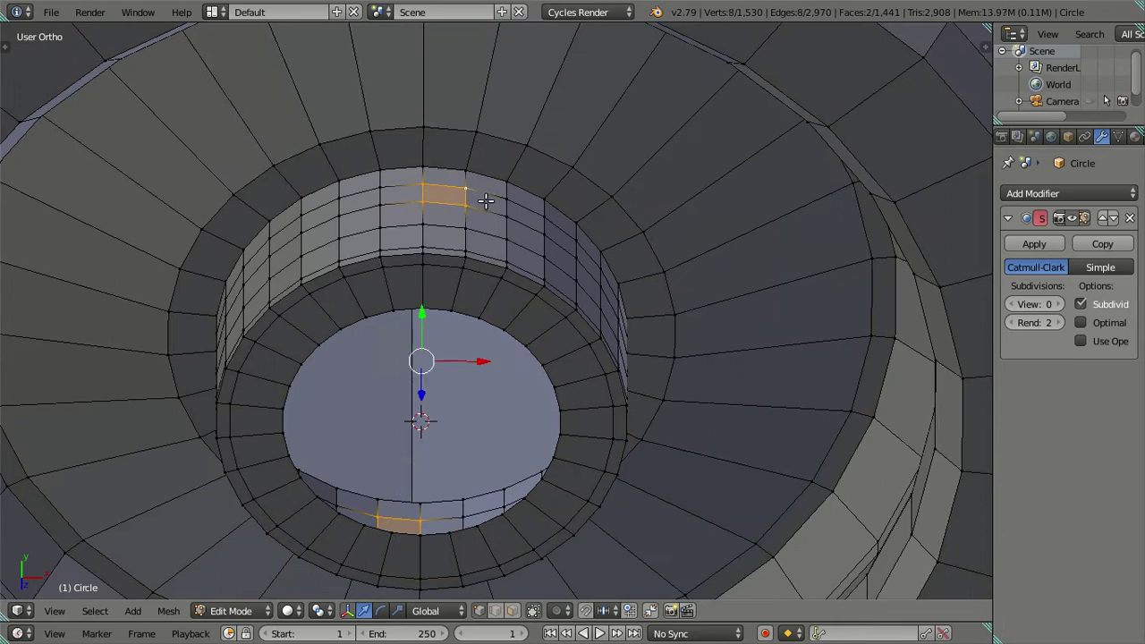
# In top view, scale the selected inner-wall faces inward by 0.95, then by 0.96
pyautogui.press('KP_7')
pyautogui.scroll(-2, 489, 224)
pyautogui.press('z')
pyautogui.scroll(1, 595, 340)
pyautogui.scroll(1, 603, 348)
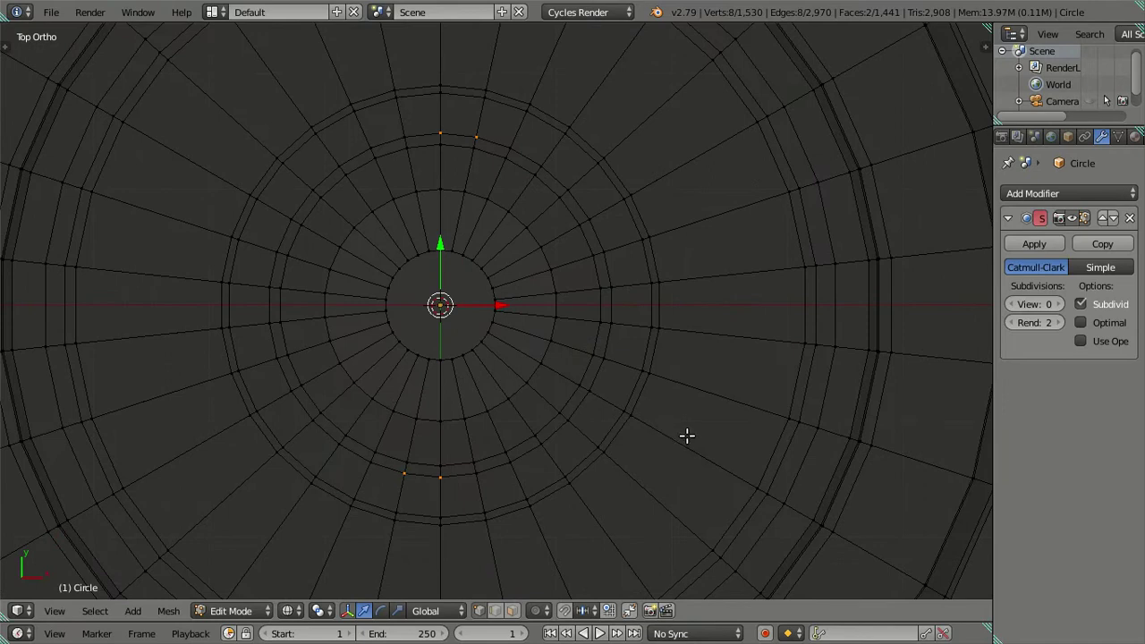
pyautogui.press('s')
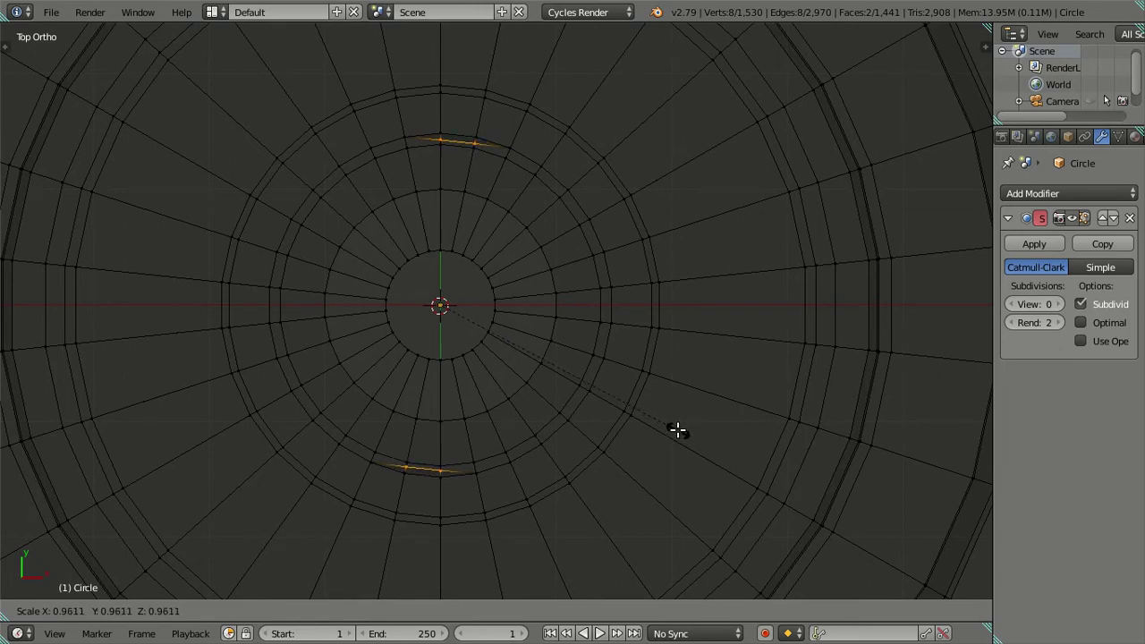
pyautogui.write('.95')
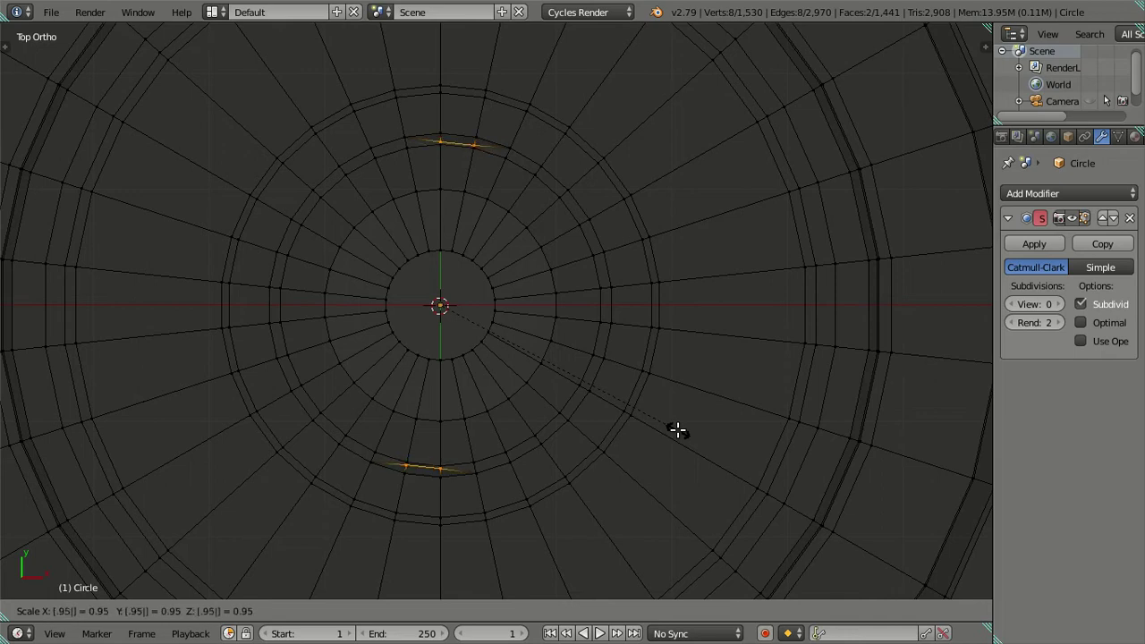
pyautogui.press('Return')
pyautogui.write('s')
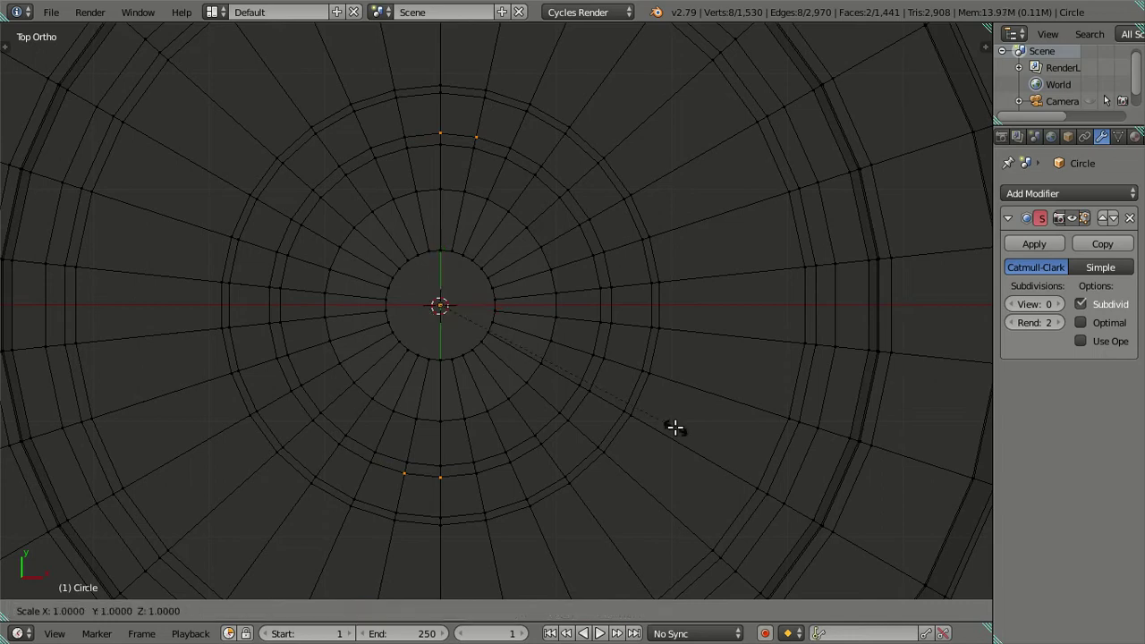
pyautogui.write('.96')
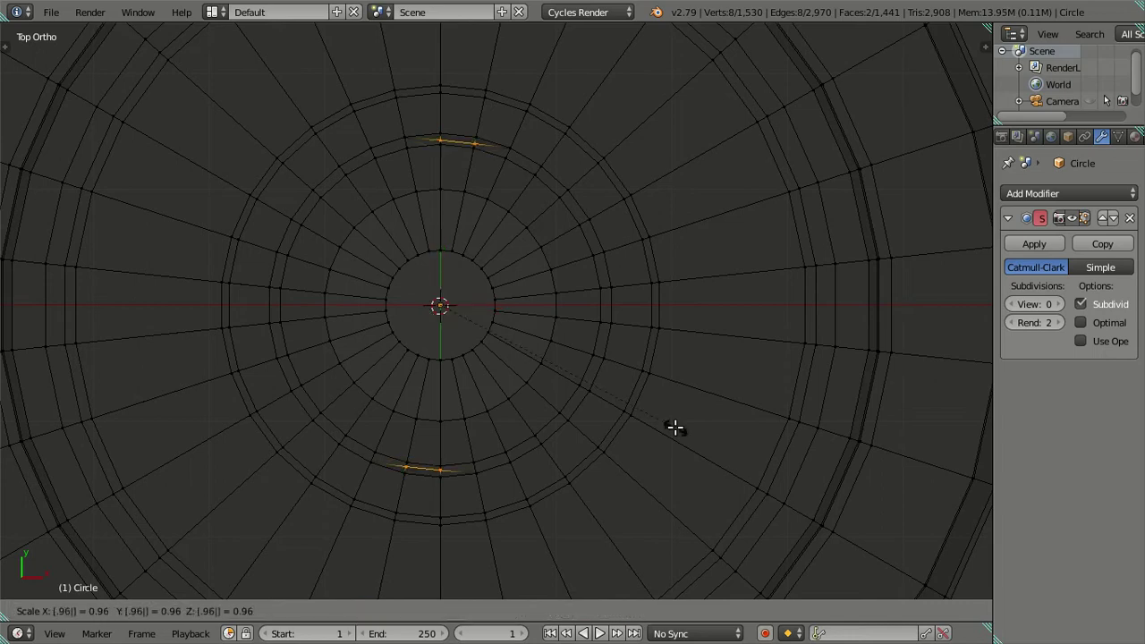
pyautogui.press('Return')
# Return to an angled view and add a front inner-wall edge to the selection
pyautogui.moveTo(636, 473)
pyautogui.mouseDown(button='middle')
pyautogui.moveTo(507, 382)
pyautogui.moveTo(599, 375)
pyautogui.mouseUp(button='middle')
pyautogui.moveTo(459, 521); pyautogui.dragTo(462, 518, button='middle')
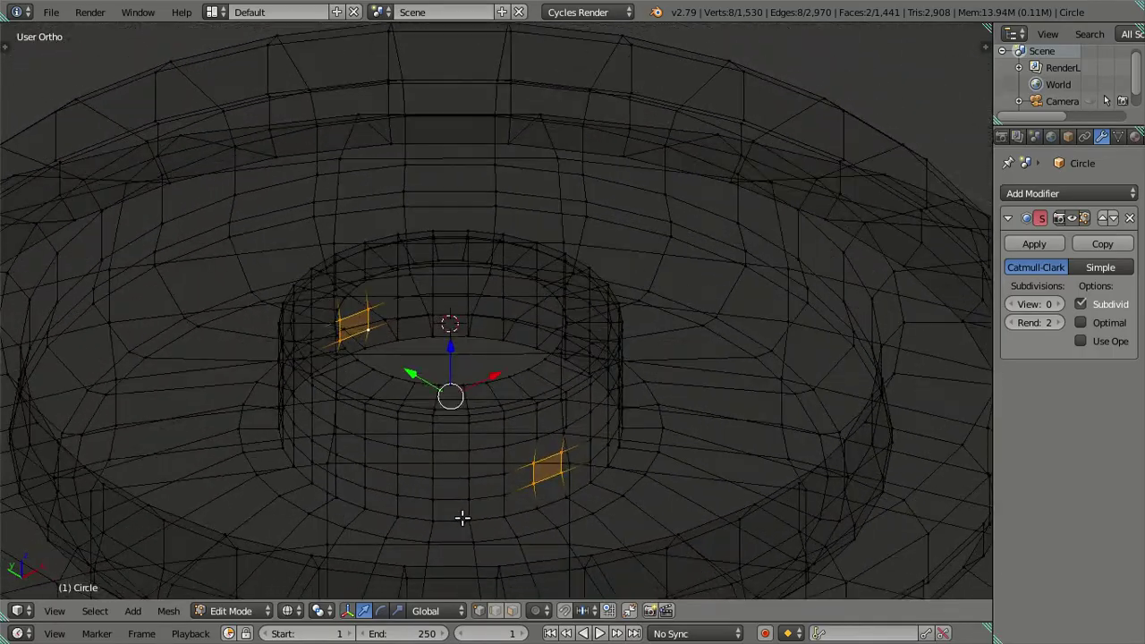
pyautogui.keyDown('shift'); pyautogui.rightClick(431, 492); pyautogui.keyUp('shift')
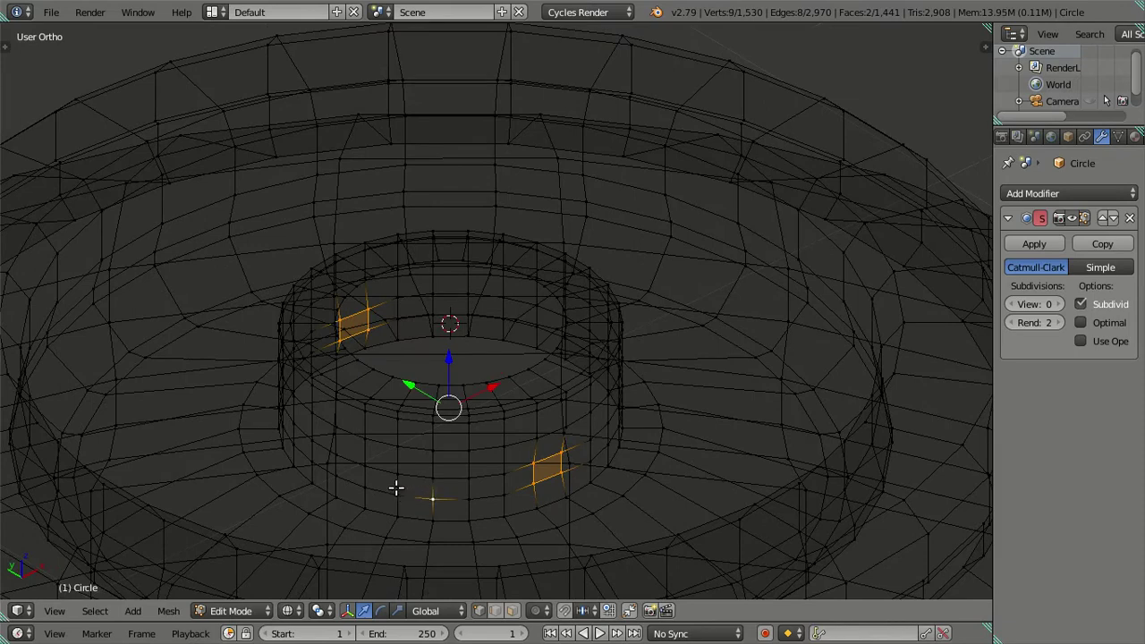
# In face select mode, select two opposite wall faces on the spout base, correcting stray picks
pyautogui.click(512, 611)
pyautogui.press('z')
pyautogui.moveTo(439, 494)
pyautogui.mouseDown(button='middle')
pyautogui.moveTo(486, 478)
pyautogui.moveTo(471, 539)
pyautogui.moveTo(478, 495)
pyautogui.moveTo(481, 534)
pyautogui.moveTo(487, 506)
pyautogui.moveTo(502, 528)
pyautogui.mouseUp(button='middle')
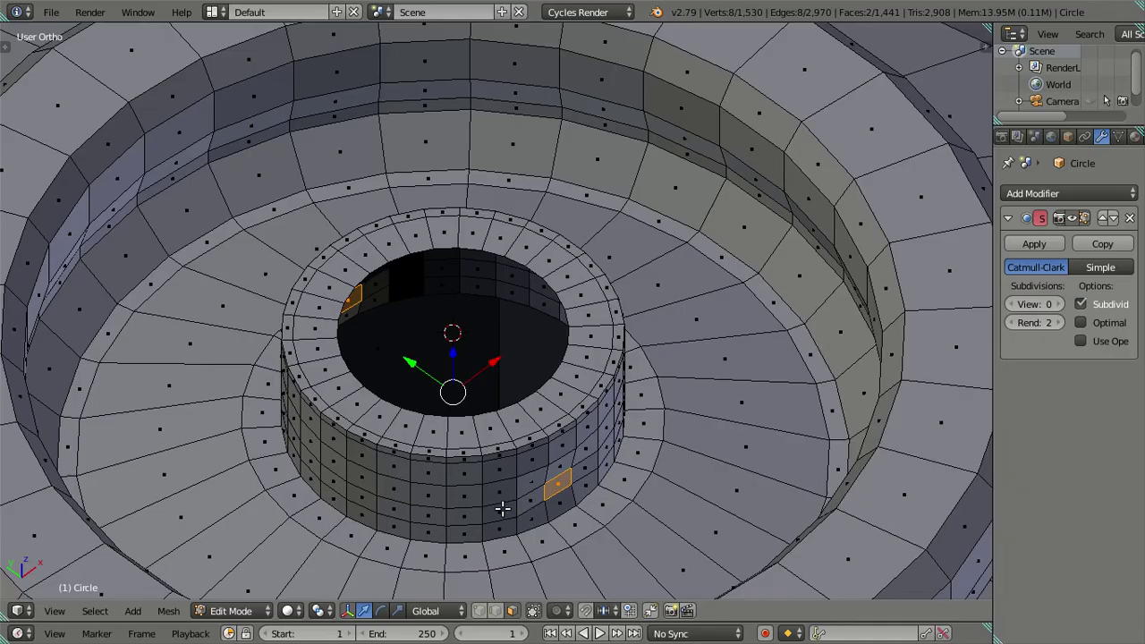
pyautogui.moveTo(502, 509)
pyautogui.mouseDown(button='middle')
pyautogui.moveTo(445, 477)
pyautogui.moveTo(429, 537)
pyautogui.moveTo(407, 487)
pyautogui.moveTo(382, 478)
pyautogui.moveTo(414, 472)
pyautogui.moveTo(409, 460)
pyautogui.moveTo(475, 453)
pyautogui.moveTo(481, 465)
pyautogui.moveTo(449, 508)
pyautogui.mouseUp(button='middle')
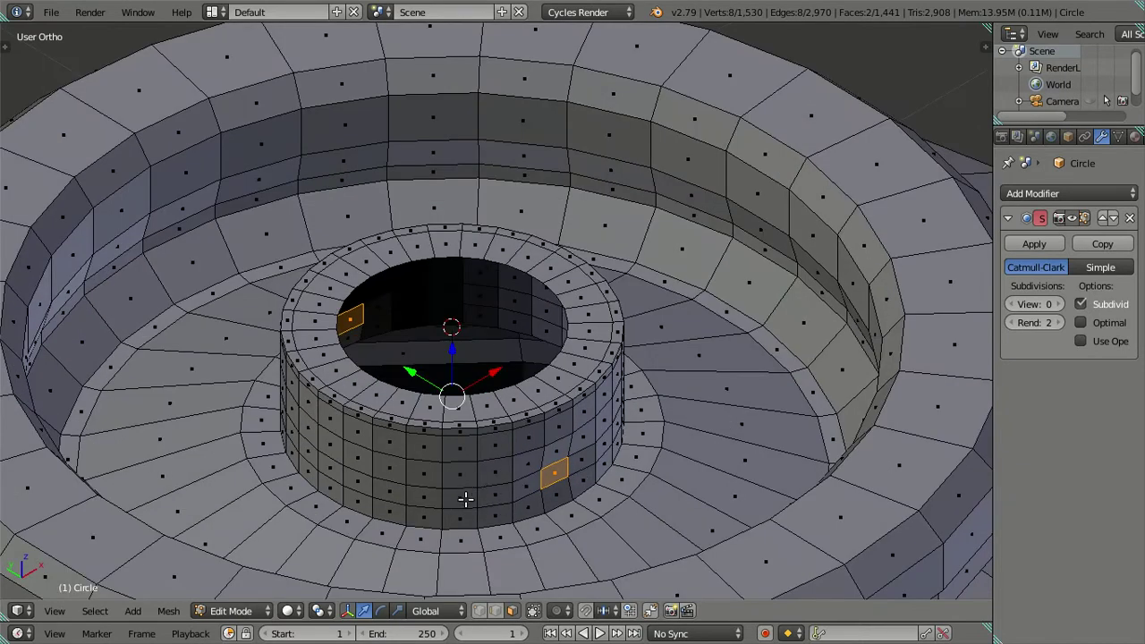
pyautogui.keyDown('shift'); pyautogui.rightClick(426, 496); pyautogui.keyUp('shift')
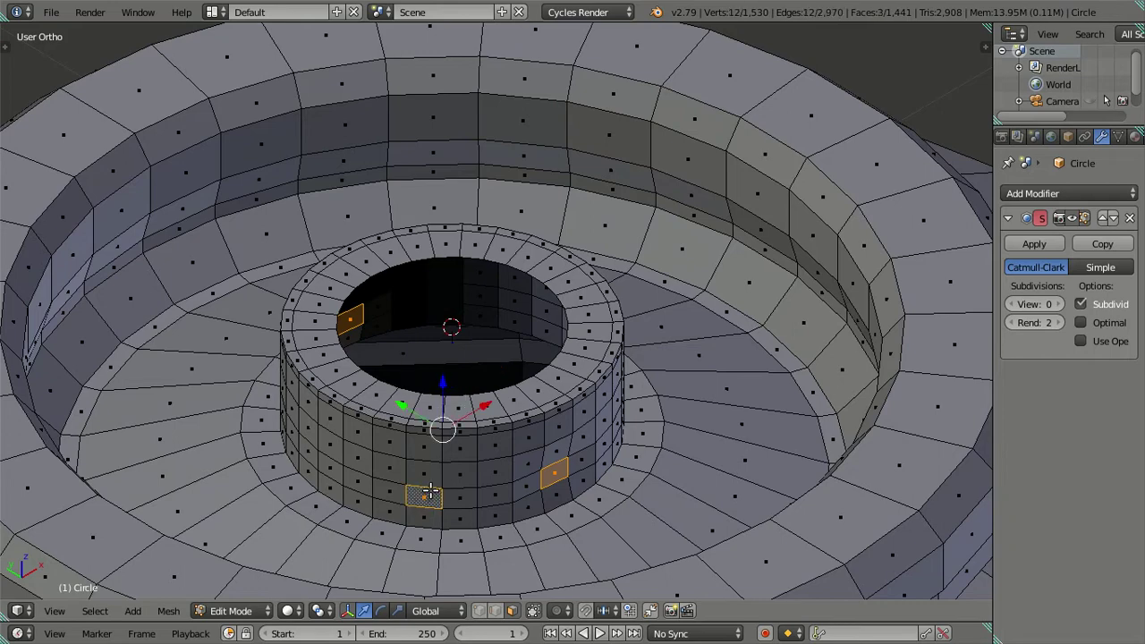
pyautogui.moveTo(371, 484)
pyautogui.mouseDown(button='middle')
pyautogui.moveTo(403, 457)
pyautogui.moveTo(435, 454)
pyautogui.mouseUp(button='middle')
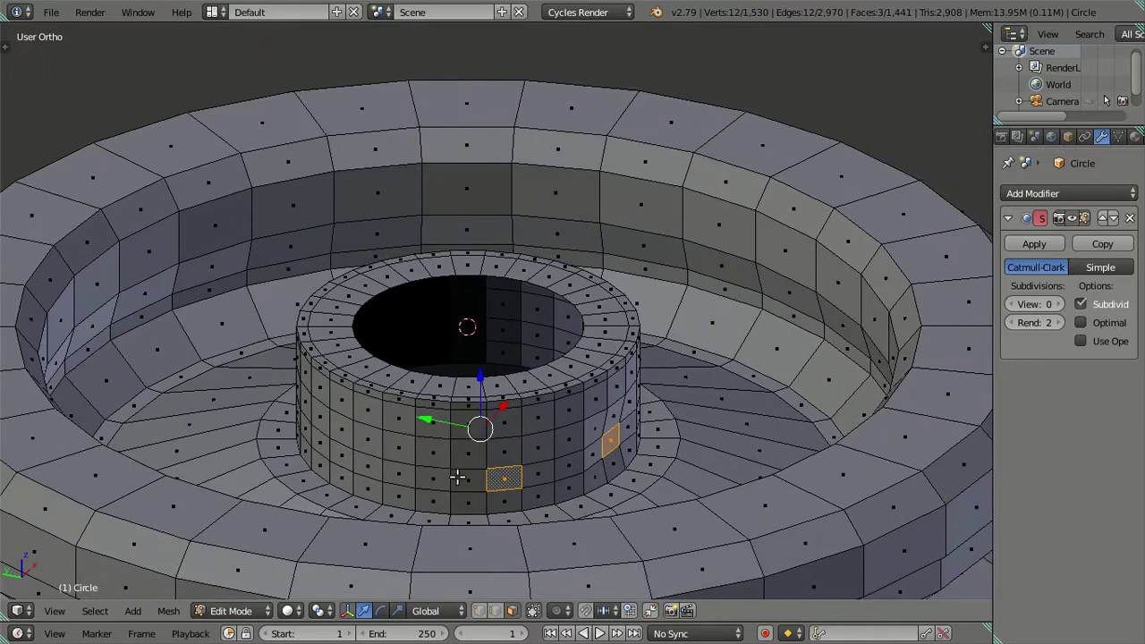
pyautogui.keyDown('shift'); pyautogui.rightClick(370, 464); pyautogui.keyUp('shift')
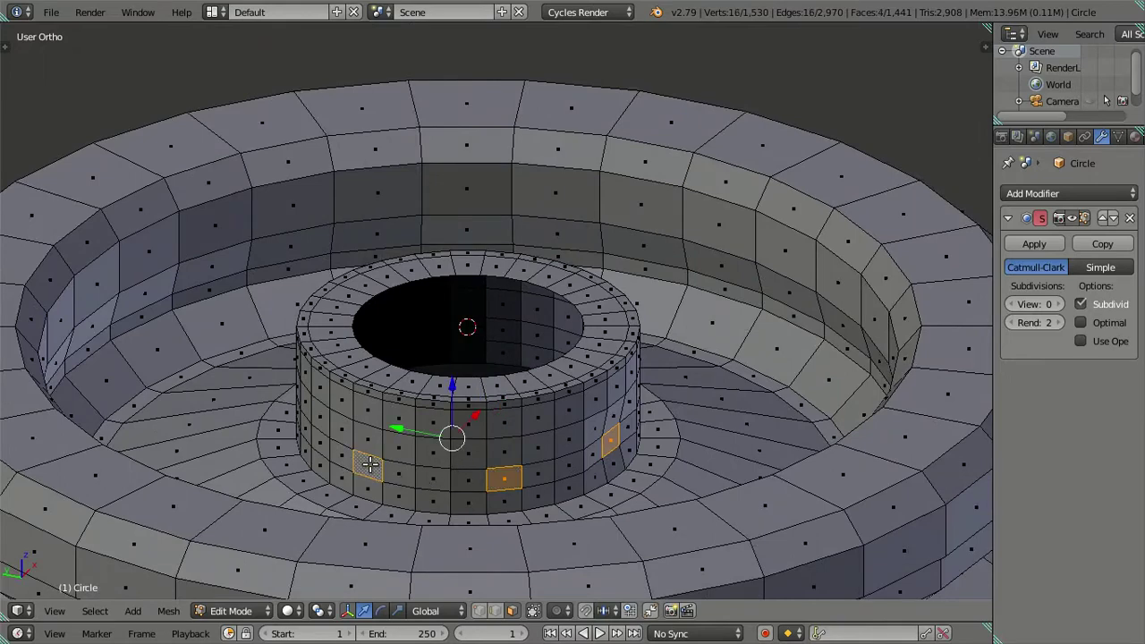
pyautogui.moveTo(535, 447)
pyautogui.mouseDown(button='middle')
pyautogui.moveTo(558, 421)
pyautogui.moveTo(551, 393)
pyautogui.moveTo(544, 497)
pyautogui.mouseUp(button='middle')
pyautogui.hotkey('ctrl', 'z')
pyautogui.keyDown('shift'); pyautogui.rightClick(514, 453); pyautogui.keyUp('shift')
pyautogui.keyDown('shift'); pyautogui.rightClick(642, 430); pyautogui.keyUp('shift')
pyautogui.keyDown('shift'); pyautogui.rightClick(642, 429); pyautogui.keyUp('shift')
pyautogui.keyDown('shift'); pyautogui.rightClick(441, 286); pyautogui.keyUp('shift')
pyautogui.moveTo(439, 281)
pyautogui.mouseDown(button='middle')
pyautogui.moveTo(498, 401)
pyautogui.moveTo(769, 451)
pyautogui.mouseUp(button='middle')
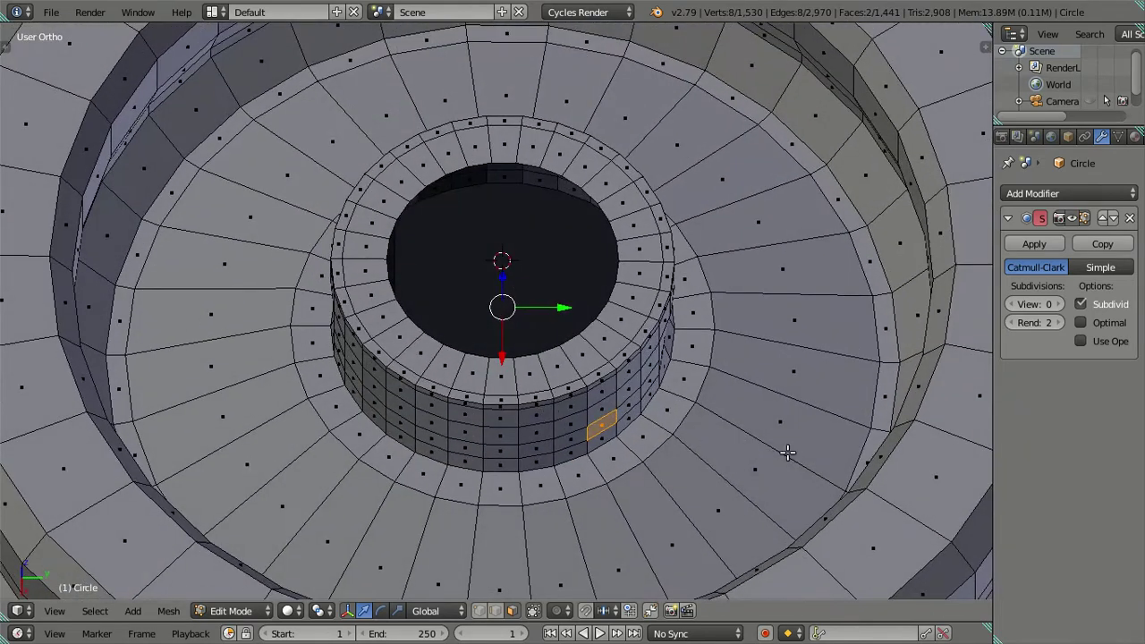
# Scale the two selected faces inward to about 0.96, then pick a new front wall face
pyautogui.press('s')
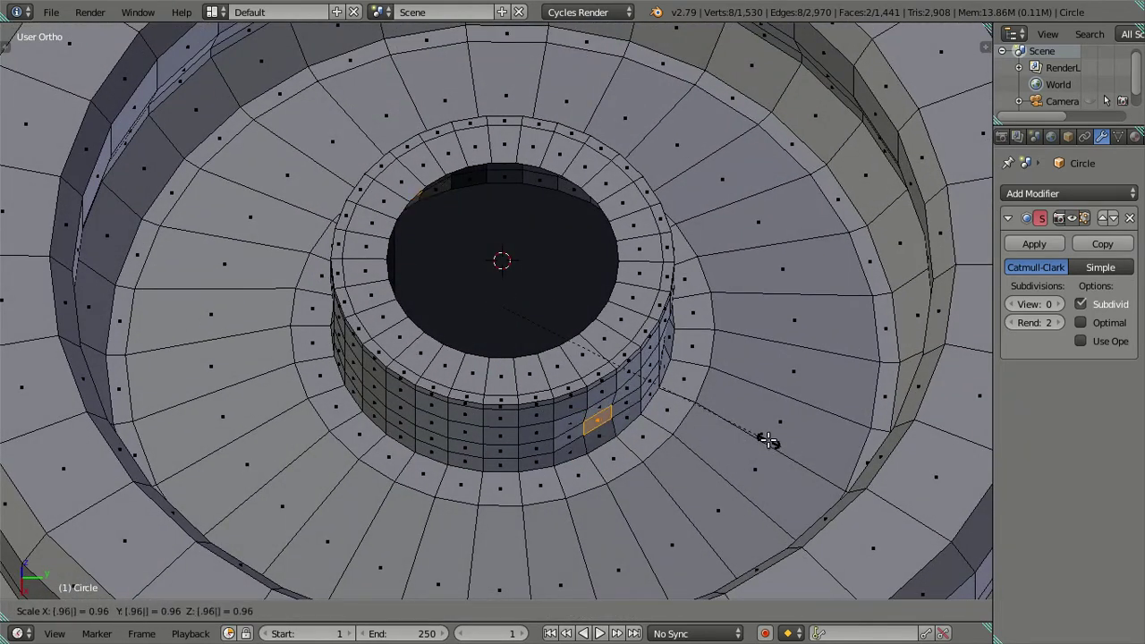
pyautogui.click(768, 441)
pyautogui.moveTo(768, 441)
pyautogui.mouseDown(button='middle')
pyautogui.moveTo(653, 409)
pyautogui.moveTo(636, 347)
pyautogui.mouseUp(button='middle')
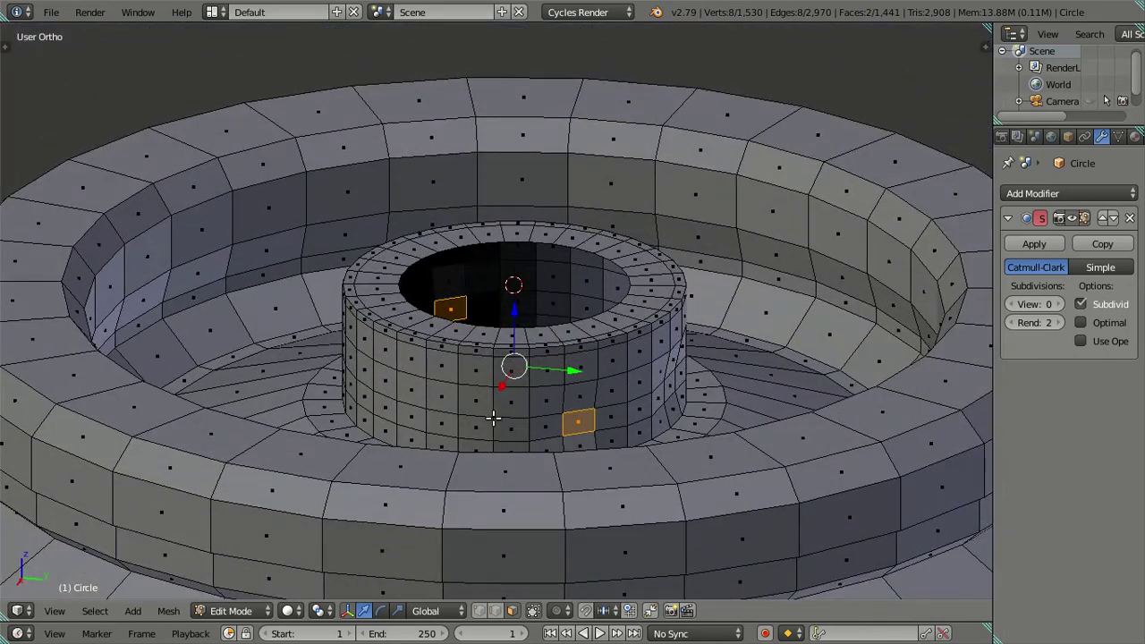
pyautogui.keyDown('shift'); pyautogui.rightClick(448, 425); pyautogui.keyUp('shift')
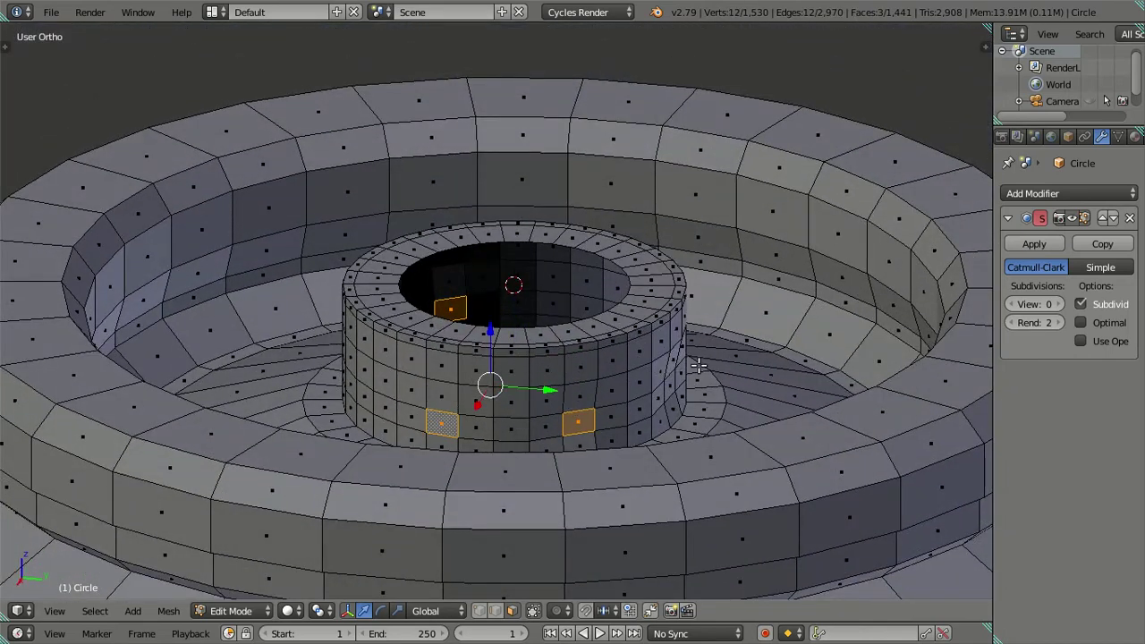
pyautogui.keyDown('shift'); pyautogui.rightClick(583, 420); pyautogui.keyUp('shift')
pyautogui.moveTo(582, 420)
pyautogui.mouseDown(button='middle')
pyautogui.moveTo(462, 340)
pyautogui.moveTo(413, 331)
pyautogui.mouseUp(button='middle')
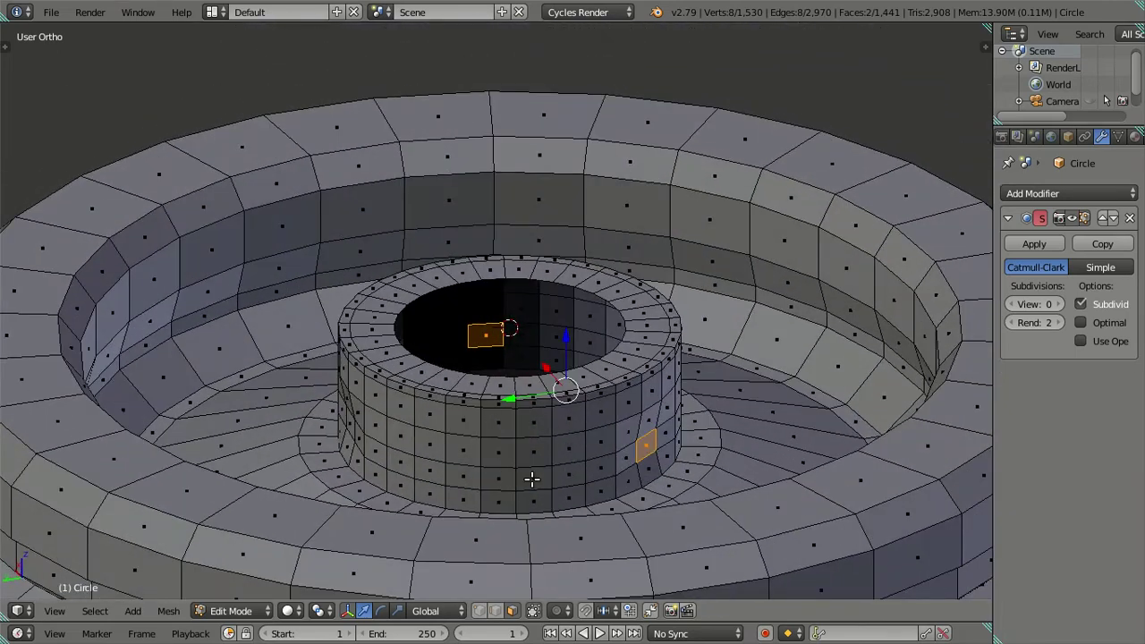
# Select another wall face pair and scale it inward by 0.96
pyautogui.keyDown('shift'); pyautogui.rightClick(532, 480); pyautogui.keyUp('shift')
pyautogui.keyDown('shift'); pyautogui.rightClick(646, 444); pyautogui.keyUp('shift')
pyautogui.moveTo(646, 445); pyautogui.dragTo(699, 482, button='middle')
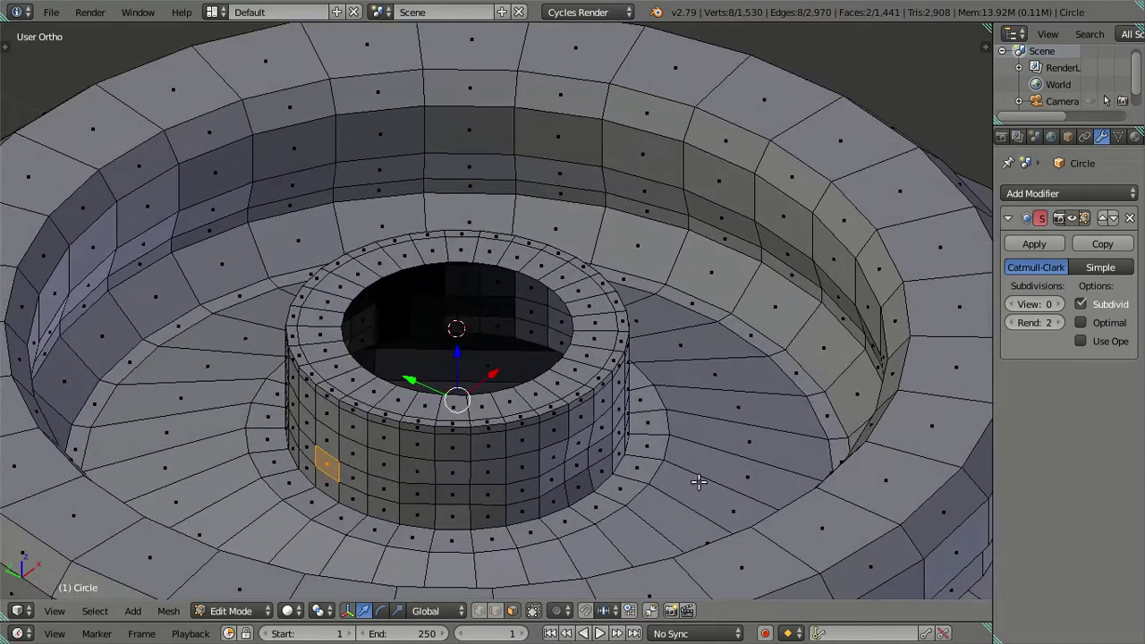
pyautogui.write('s.96')
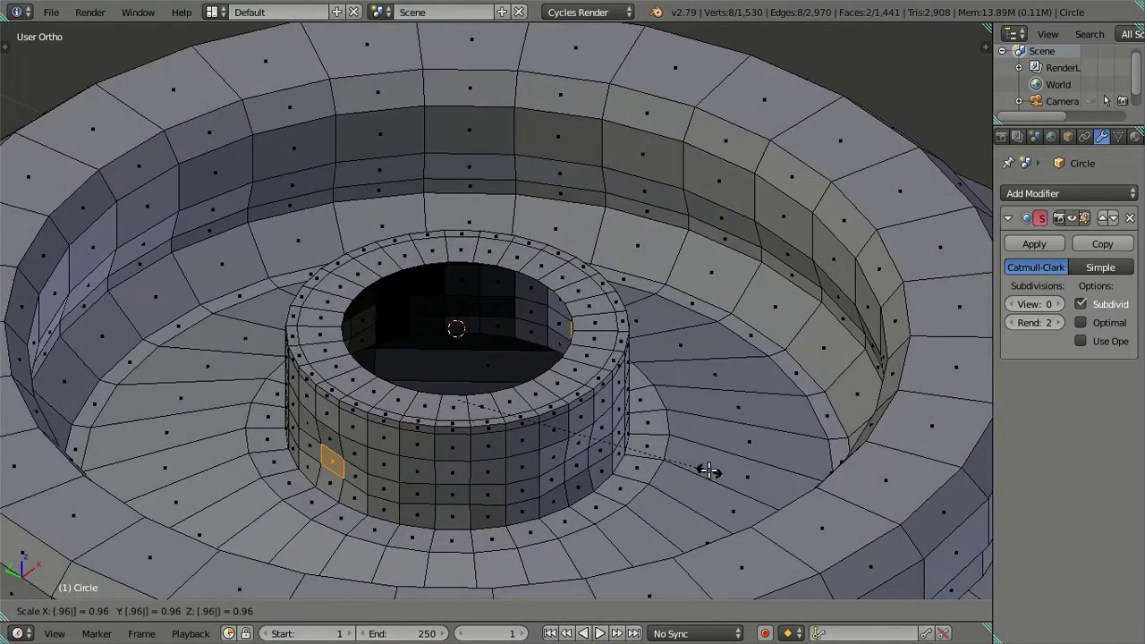
pyautogui.press('Return')
# Select two front wall faces and scale them by 0.9 along the Y axis
pyautogui.moveTo(525, 455)
pyautogui.mouseDown(button='middle')
pyautogui.moveTo(475, 452)
pyautogui.moveTo(593, 481)
pyautogui.mouseUp(button='middle')
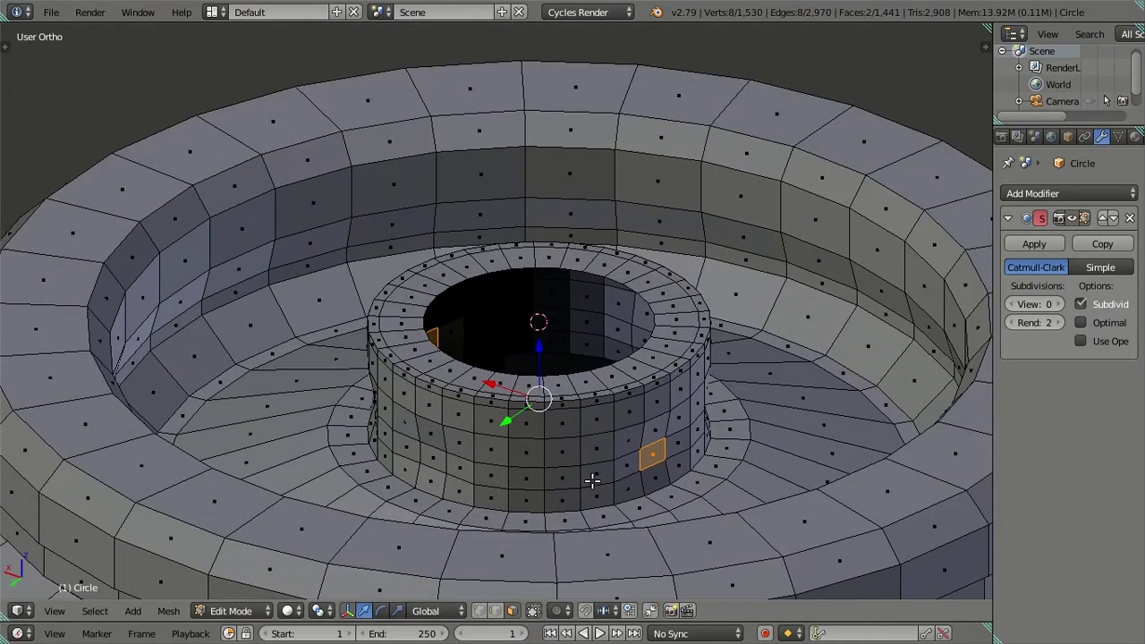
pyautogui.keyDown('shift'); pyautogui.rightClick(534, 479); pyautogui.keyUp('shift')
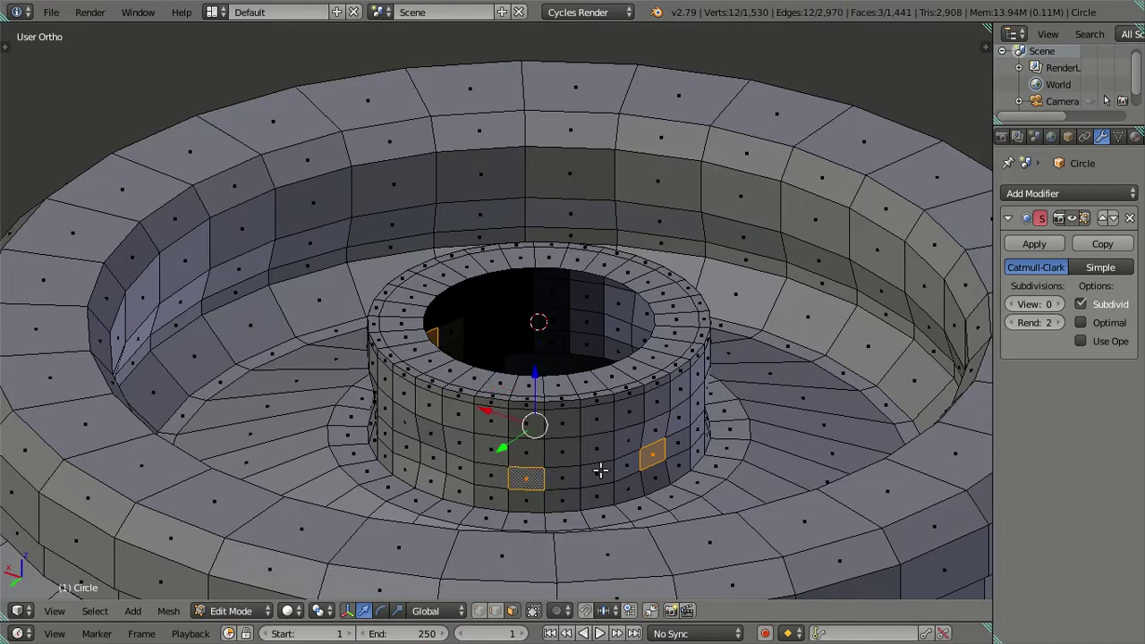
pyautogui.keyDown('shift'); pyautogui.rightClick(646, 464); pyautogui.keyUp('shift')
pyautogui.moveTo(603, 465)
pyautogui.mouseDown(button='middle')
pyautogui.moveTo(498, 439)
pyautogui.moveTo(466, 508)
pyautogui.moveTo(484, 469)
pyautogui.mouseUp(button='middle')
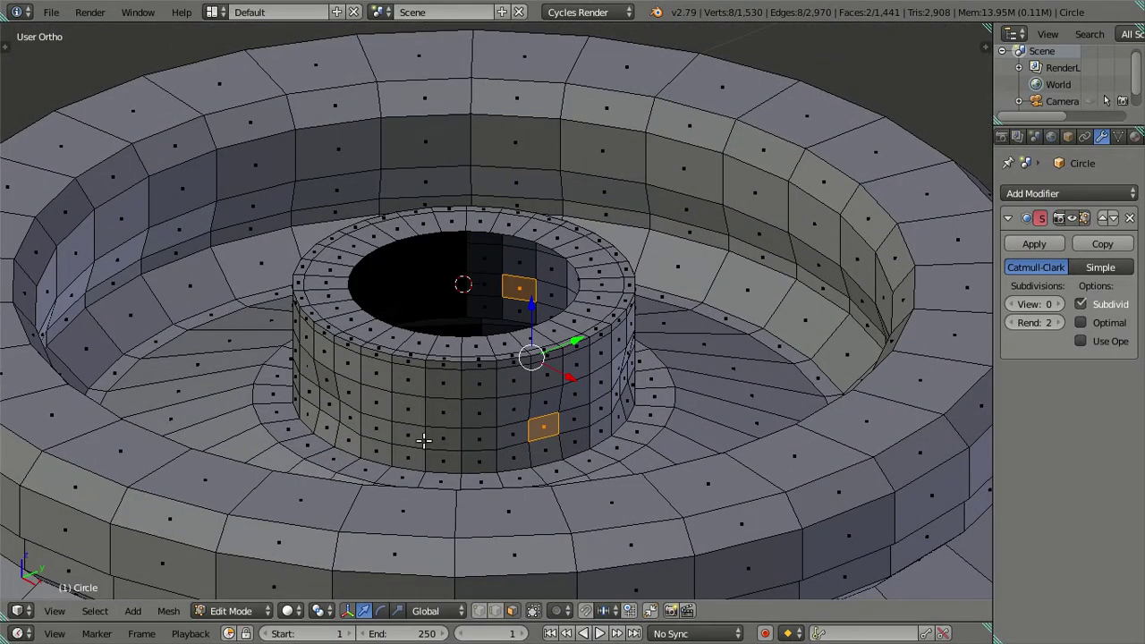
pyautogui.moveTo(426, 439)
pyautogui.mouseDown(button='middle')
pyautogui.moveTo(475, 531)
pyautogui.moveTo(503, 475)
pyautogui.moveTo(519, 531)
pyautogui.moveTo(511, 471)
pyautogui.moveTo(511, 539)
pyautogui.moveTo(509, 470)
pyautogui.mouseUp(button='middle')
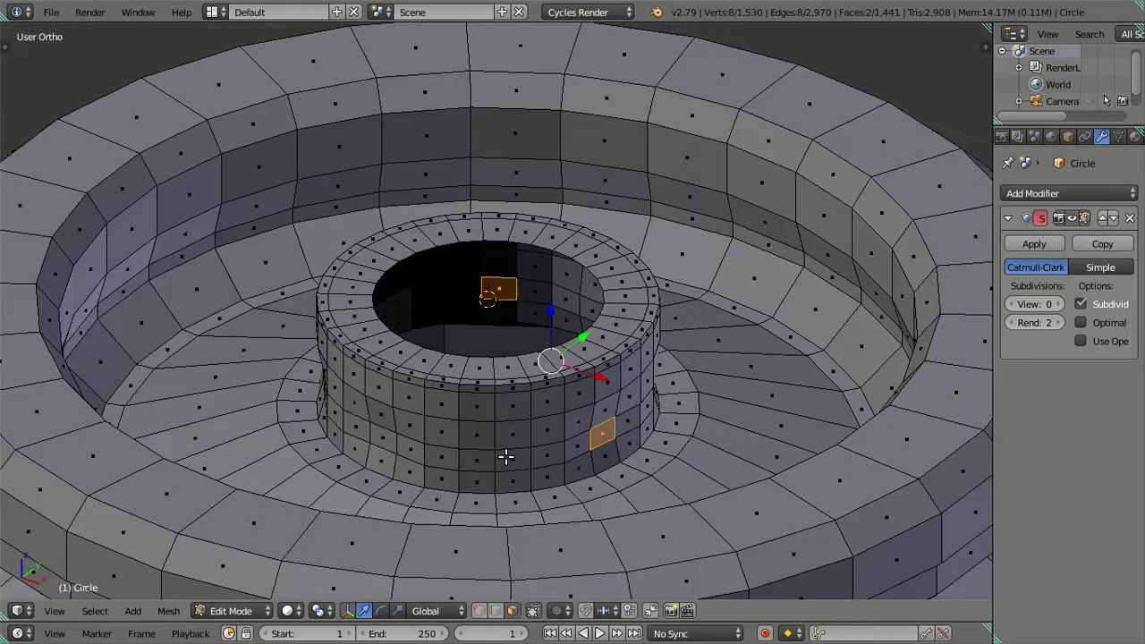
pyautogui.moveTo(495, 536)
pyautogui.mouseDown(button='middle')
pyautogui.moveTo(503, 592)
pyautogui.moveTo(508, 583)
pyautogui.mouseUp(button='middle')
pyautogui.keyDown('shift'); pyautogui.rightClick(480, 462); pyautogui.keyUp('shift')
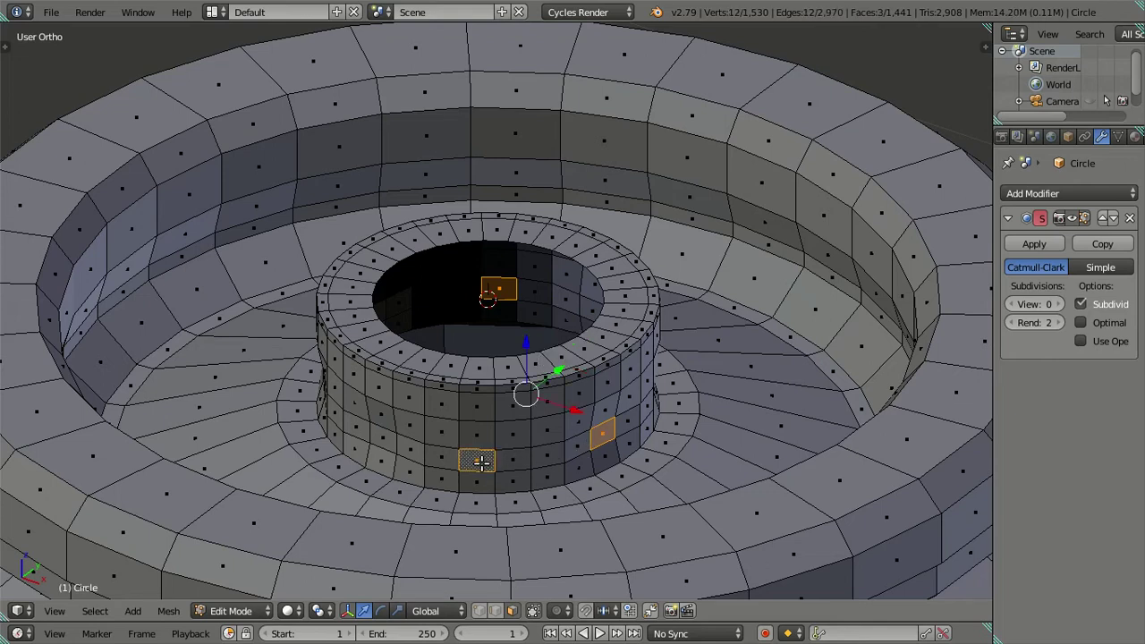
pyautogui.keyDown('shift'); pyautogui.rightClick(597, 442); pyautogui.keyUp('shift')
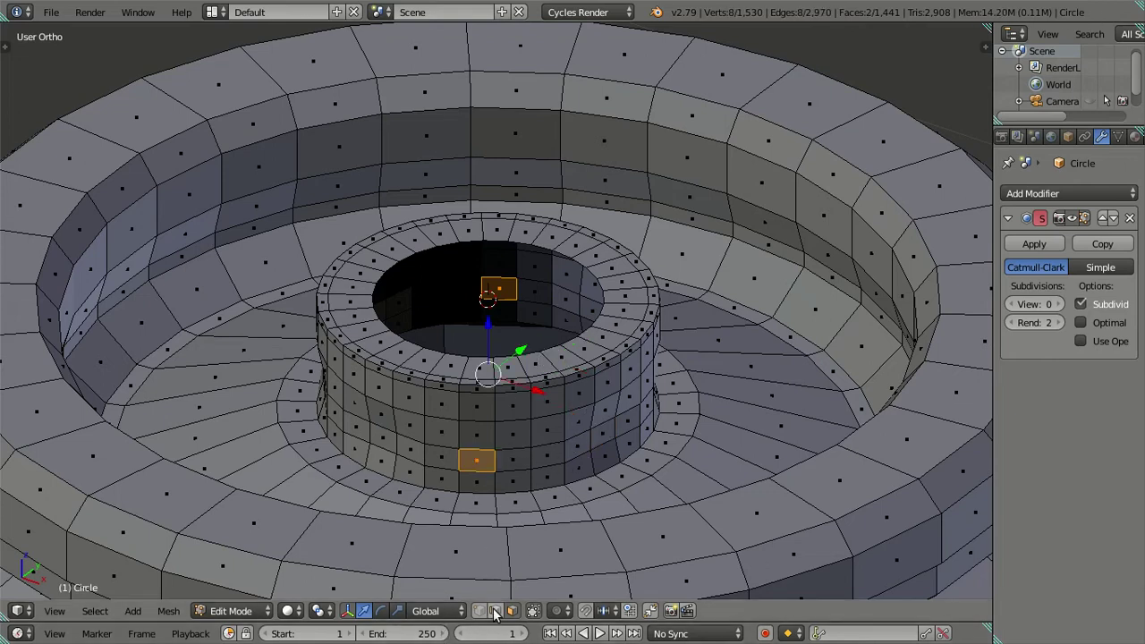
pyautogui.write('sy')
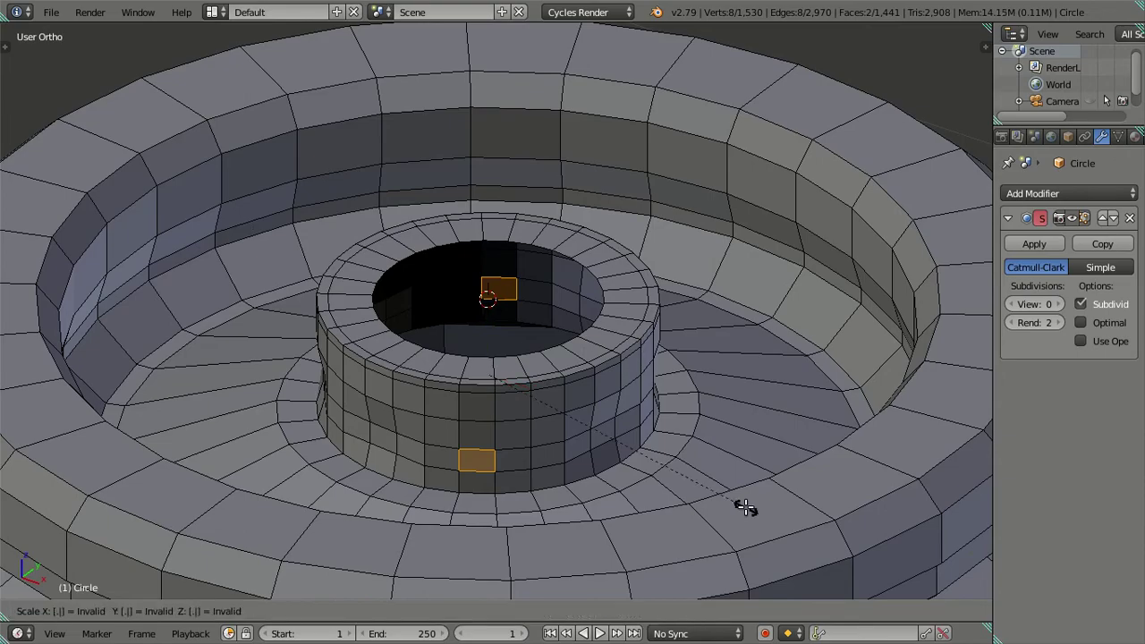
pyautogui.write('0.9')
pyautogui.press('Return')
# Deselect everything and undo the last three operations
pyautogui.press('a')
pyautogui.moveTo(376, 403)
pyautogui.mouseDown(button='middle')
pyautogui.moveTo(455, 542)
pyautogui.moveTo(501, 485)
pyautogui.moveTo(557, 467)
pyautogui.moveTo(618, 417)
pyautogui.moveTo(345, 485)
pyautogui.moveTo(169, 435)
pyautogui.moveTo(169, 384)
pyautogui.moveTo(149, 434)
pyautogui.moveTo(147, 483)
pyautogui.moveTo(145, 466)
pyautogui.moveTo(123, 492)
pyautogui.moveTo(116, 478)
pyautogui.mouseUp(button='middle')
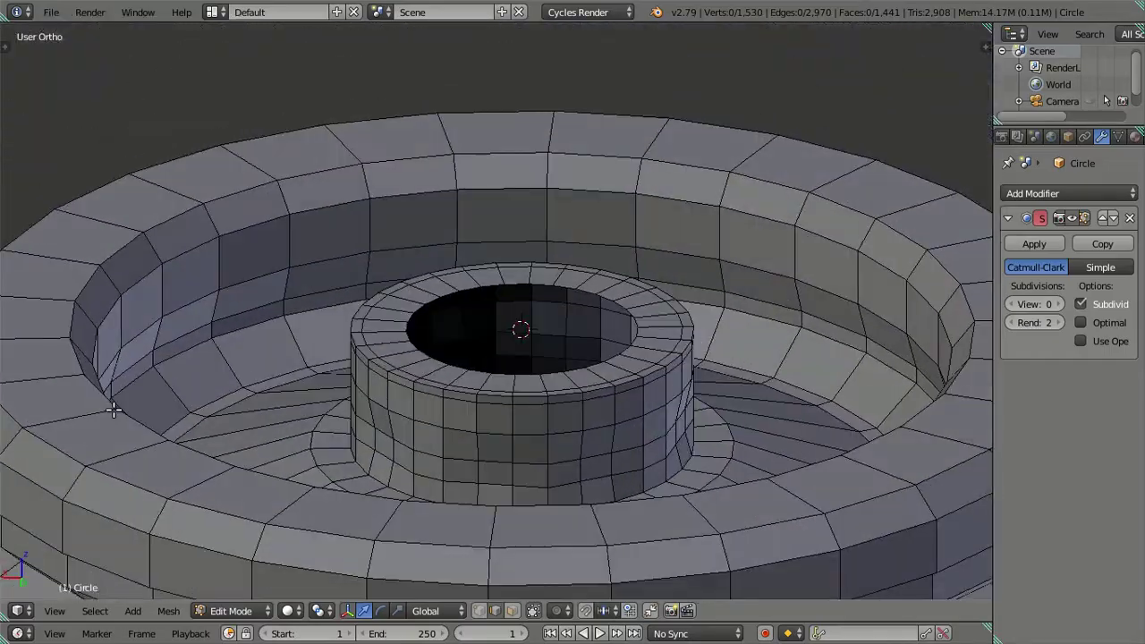
pyautogui.hotkey('ctrl', 'z')
pyautogui.hotkey('ctrl', 'z')
pyautogui.hotkey('ctrl', 'z')
pyautogui.hotkey('ctrl', 'z')
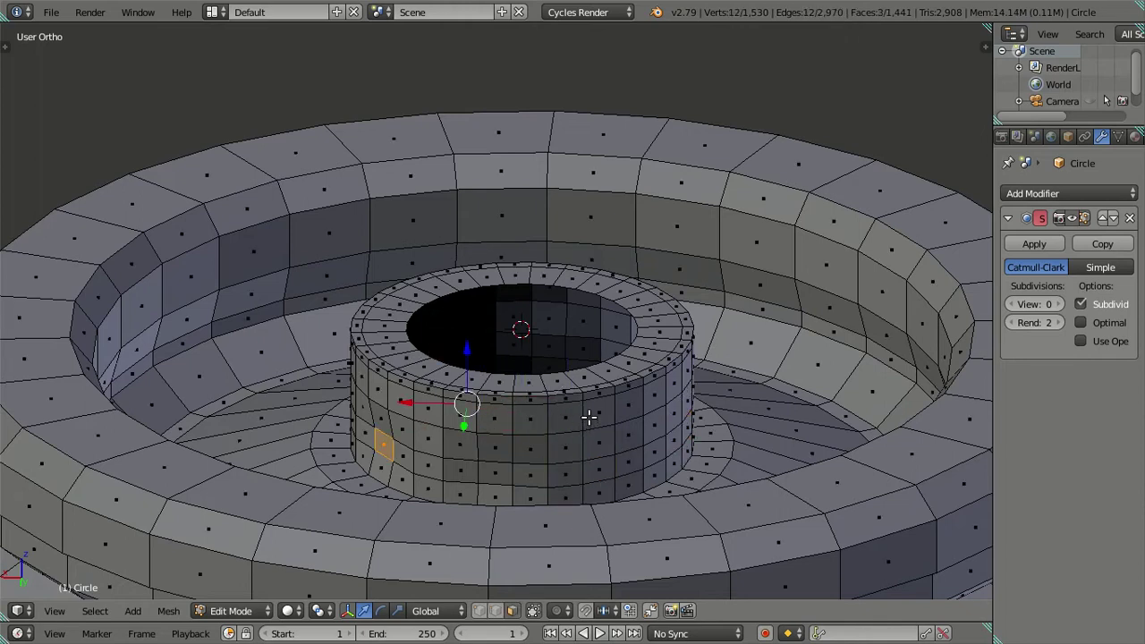
pyautogui.hotkey('ctrl', 'z')
pyautogui.hotkey('ctrl', 'z')
pyautogui.hotkey('ctrl', 'z')
pyautogui.hotkey('ctrl', 'z')
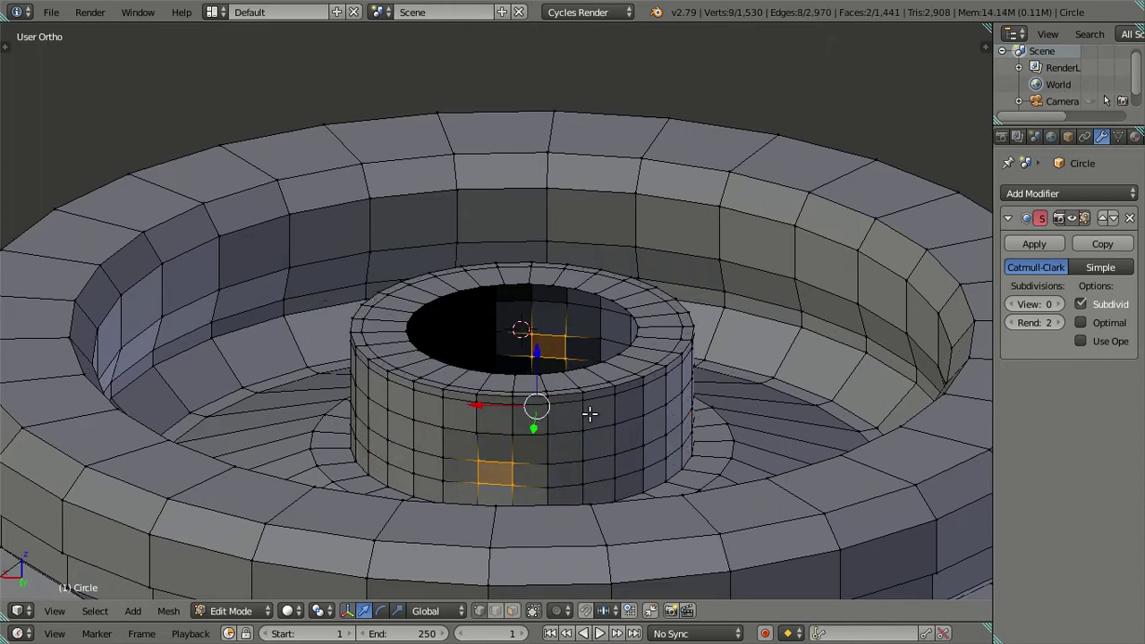
pyautogui.hotkey('ctrl', 'z')
pyautogui.hotkey('ctrl', 'z')
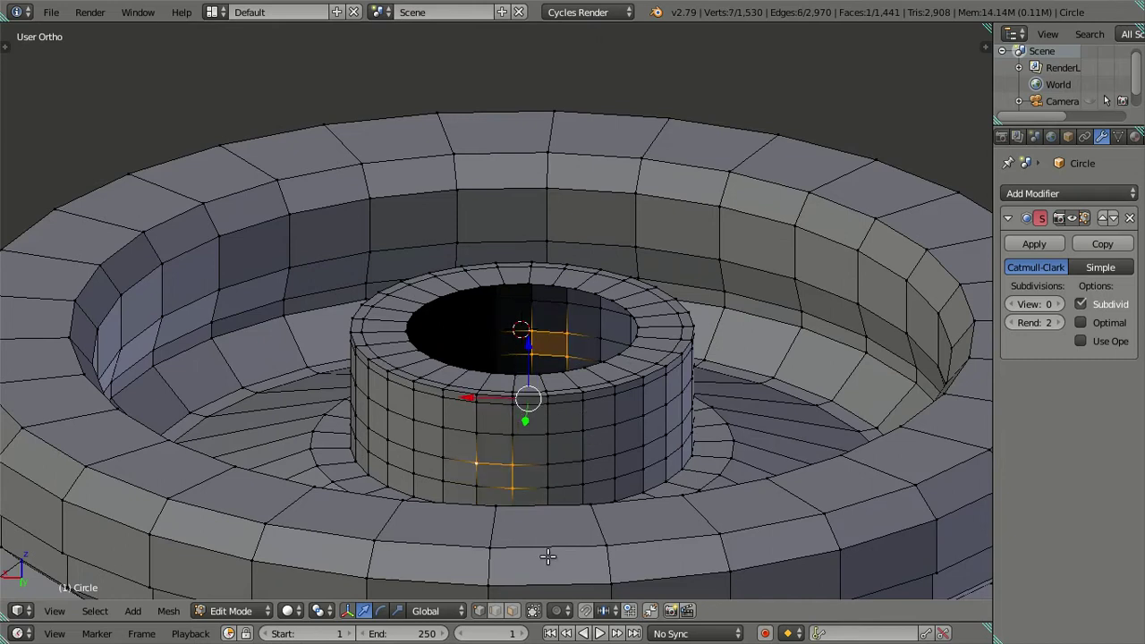
# In face mode, select about ten faces spread around the spout base's walls
pyautogui.click(511, 613)
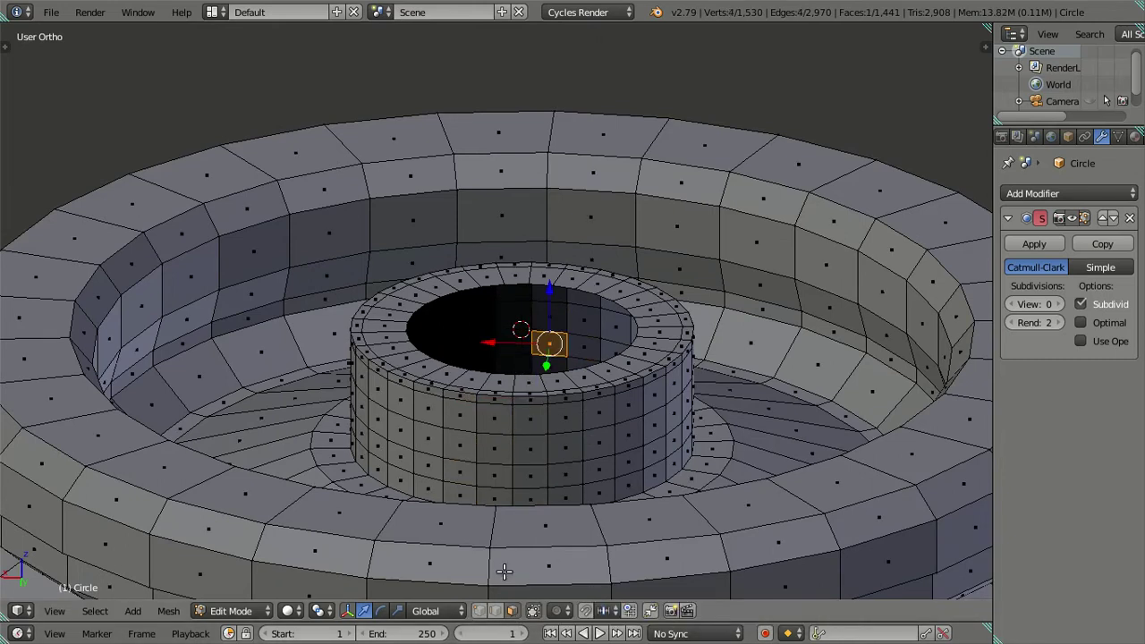
pyautogui.rightClick(497, 490)
pyautogui.moveTo(497, 490); pyautogui.dragTo(523, 484, button='middle')
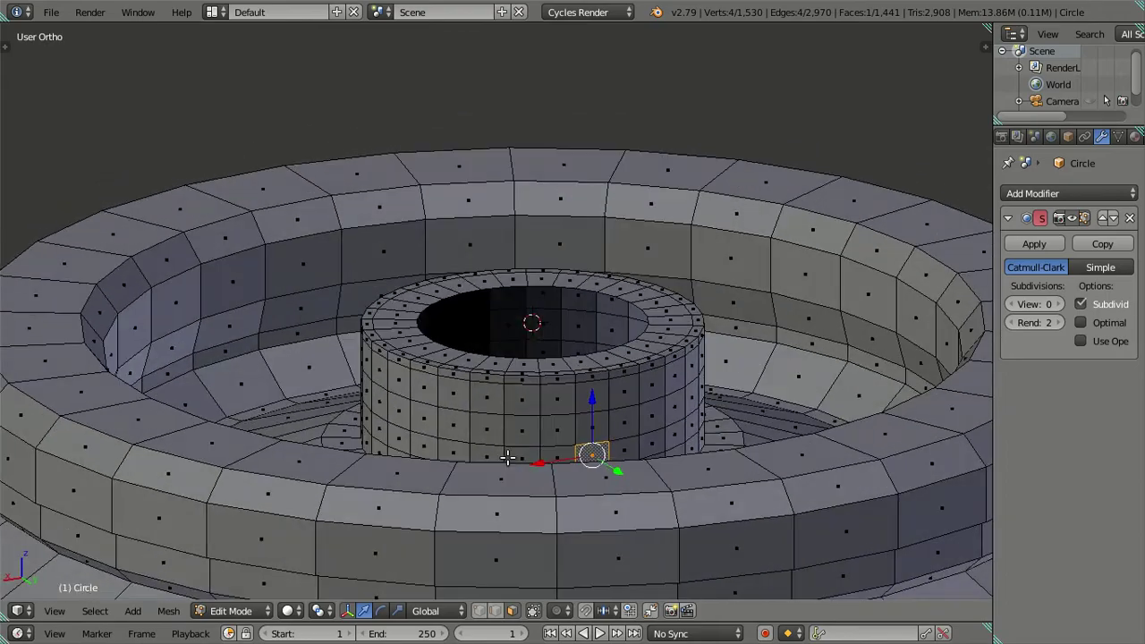
pyautogui.keyDown('shift'); pyautogui.rightClick(504, 479); pyautogui.keyUp('shift')
pyautogui.moveTo(469, 489)
pyautogui.mouseDown(button='middle')
pyautogui.moveTo(540, 555)
pyautogui.moveTo(543, 484)
pyautogui.moveTo(486, 463)
pyautogui.moveTo(526, 475)
pyautogui.mouseUp(button='middle')
pyautogui.keyDown('shift'); pyautogui.rightClick(506, 542); pyautogui.keyUp('shift')
pyautogui.keyDown('shift'); pyautogui.rightClick(477, 465); pyautogui.keyUp('shift')
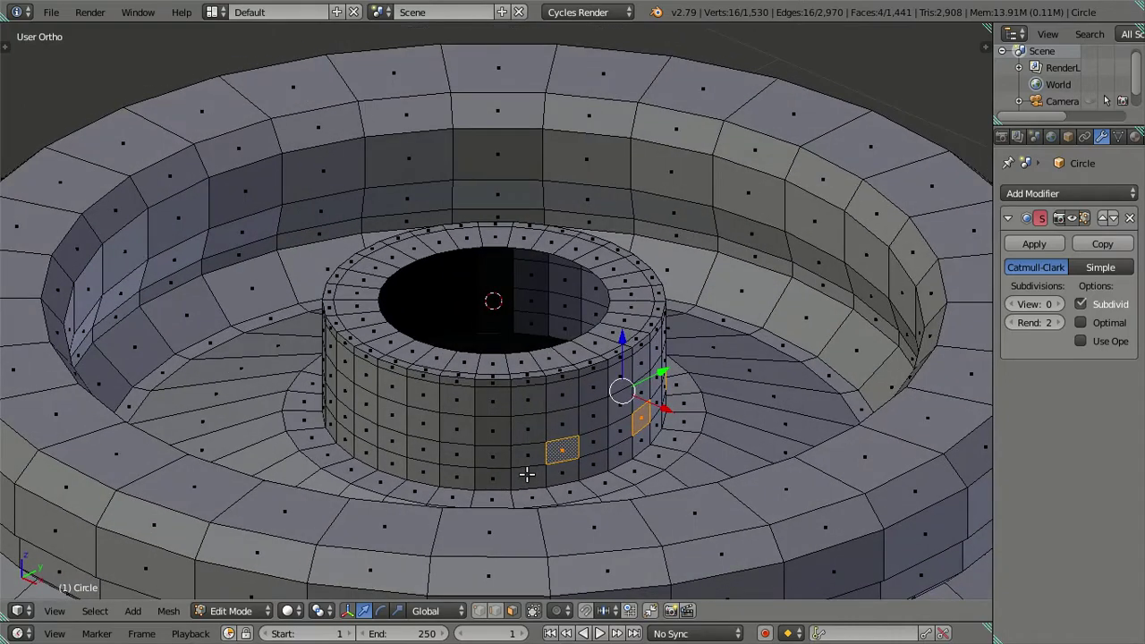
pyautogui.keyDown('shift'); pyautogui.rightClick(460, 453); pyautogui.keyUp('shift')
pyautogui.moveTo(460, 454); pyautogui.dragTo(550, 473, button='middle')
pyautogui.keyDown('shift'); pyautogui.rightClick(445, 462); pyautogui.keyUp('shift')
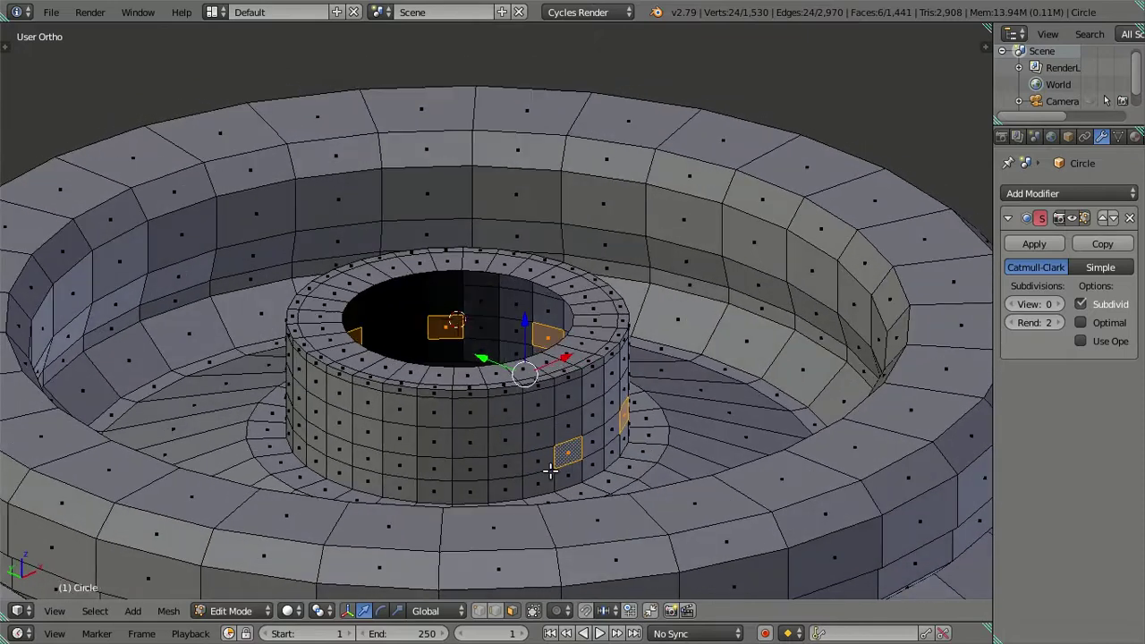
pyautogui.keyDown('shift'); pyautogui.rightClick(469, 466); pyautogui.keyUp('shift')
pyautogui.moveTo(470, 466)
pyautogui.mouseDown(button='middle')
pyautogui.moveTo(508, 476)
pyautogui.moveTo(501, 494)
pyautogui.moveTo(828, 454)
pyautogui.mouseUp(button='middle')
pyautogui.keyDown('shift'); pyautogui.rightClick(385, 477); pyautogui.keyUp('shift')
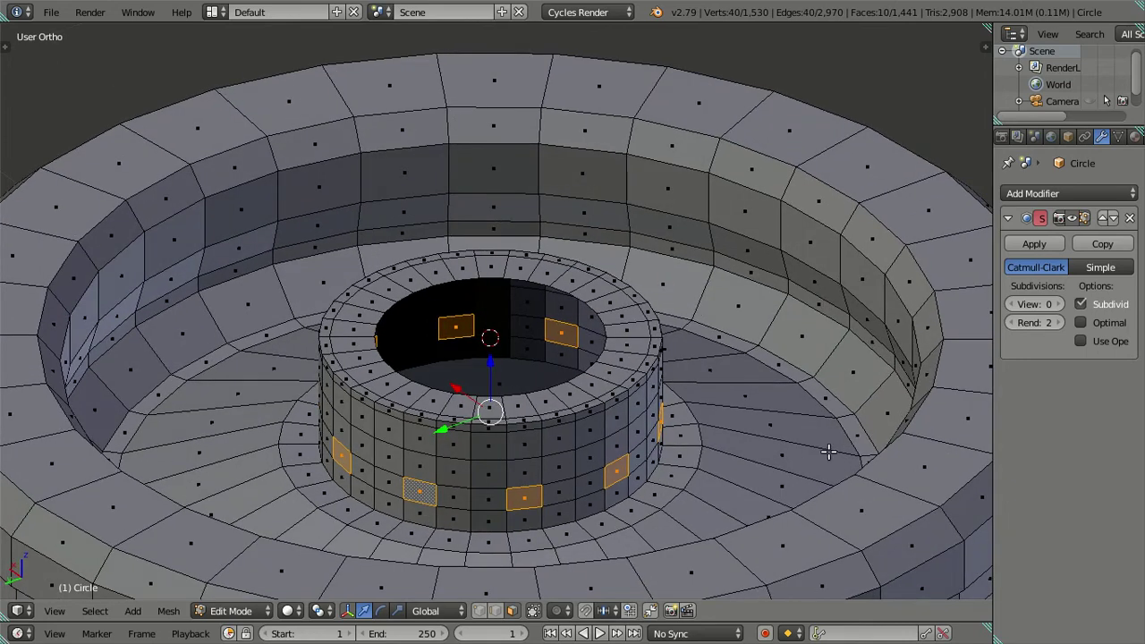
# Scale the ten selected faces inward by 0.97
pyautogui.press('s')
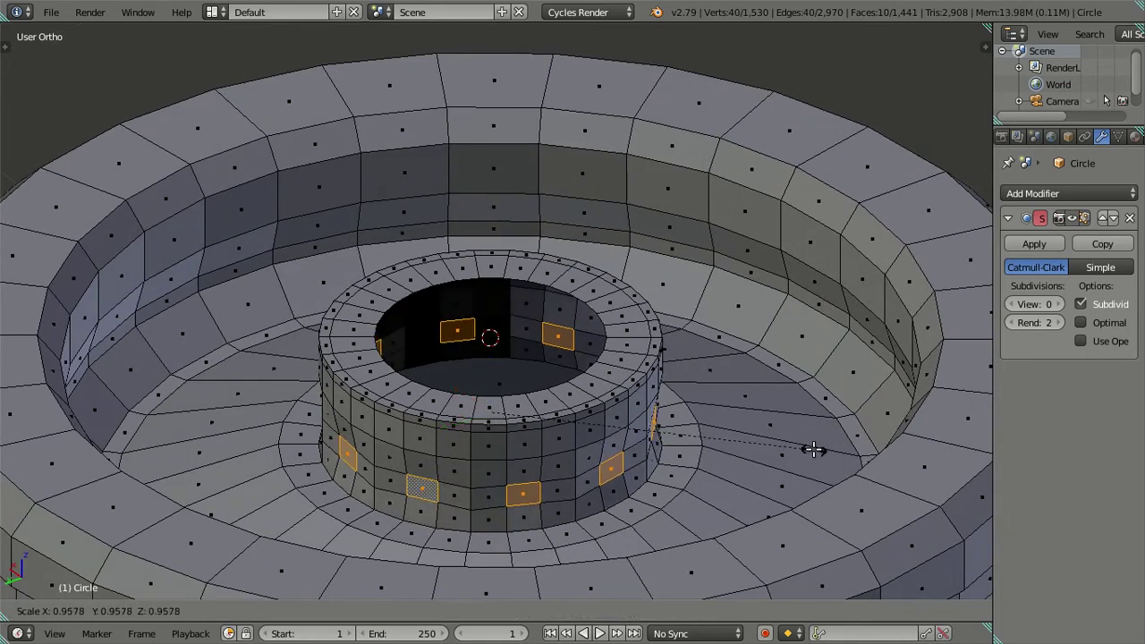
pyautogui.write('.97')
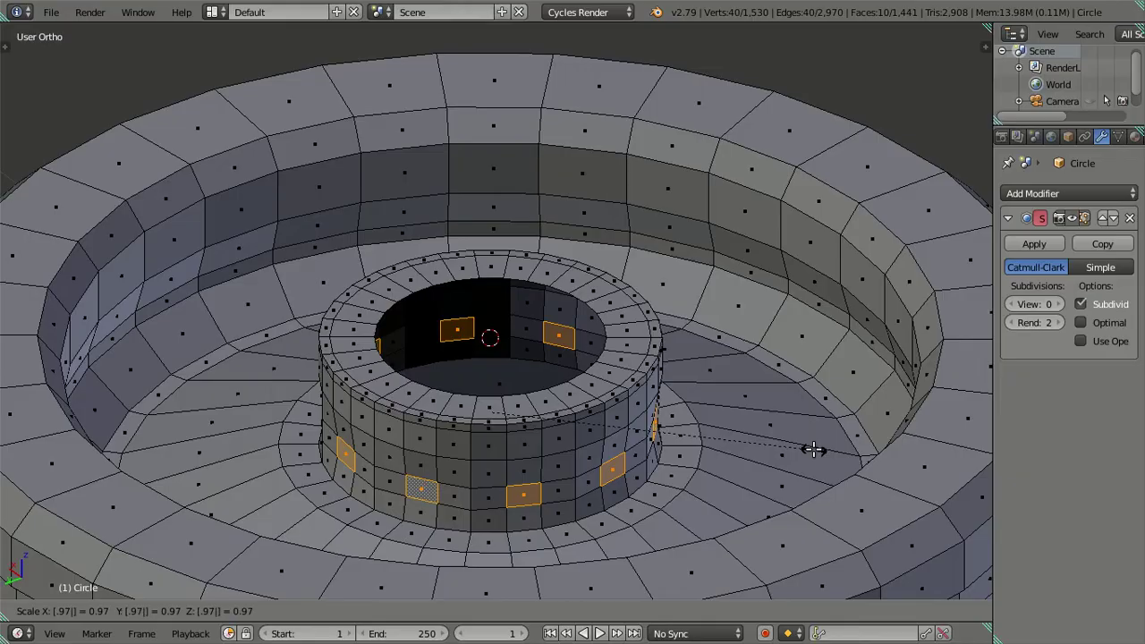
pyautogui.press('Return')
pyautogui.moveTo(813, 450)
pyautogui.mouseDown(button='middle')
pyautogui.moveTo(612, 433)
pyautogui.moveTo(550, 494)
pyautogui.moveTo(469, 463)
pyautogui.moveTo(500, 436)
pyautogui.mouseUp(button='middle')
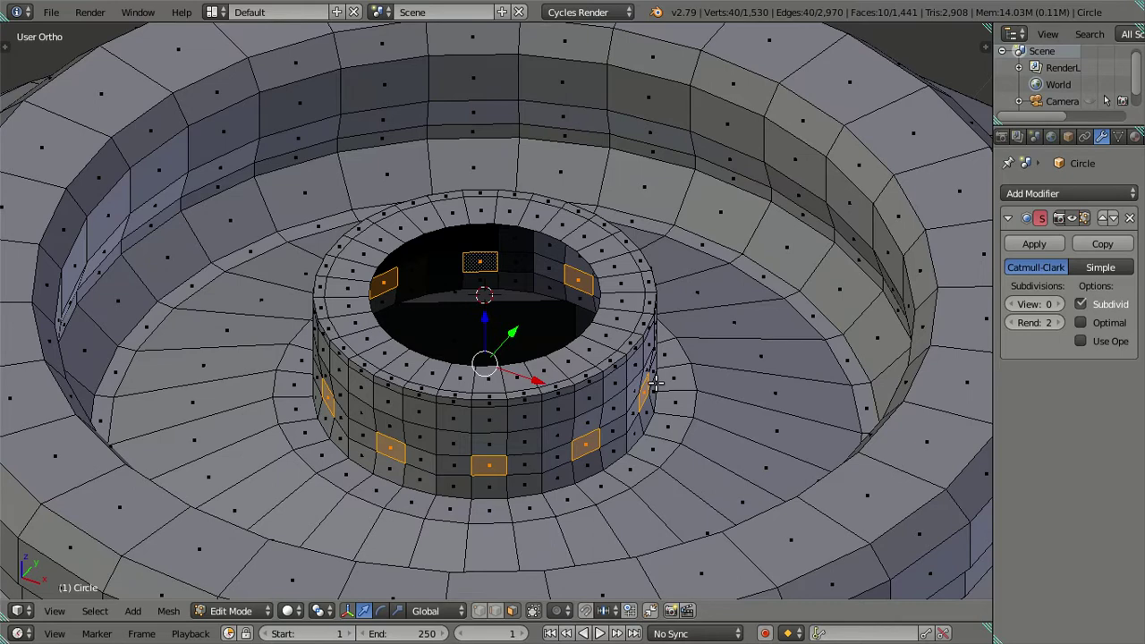
# In edge mode, select the hole's rim loop and scale it inward by 0.9
pyautogui.press('a')
pyautogui.keyDown('shift'); pyautogui.moveTo(591, 344); pyautogui.dragTo(580, 411, button='middle'); pyautogui.keyUp('shift')
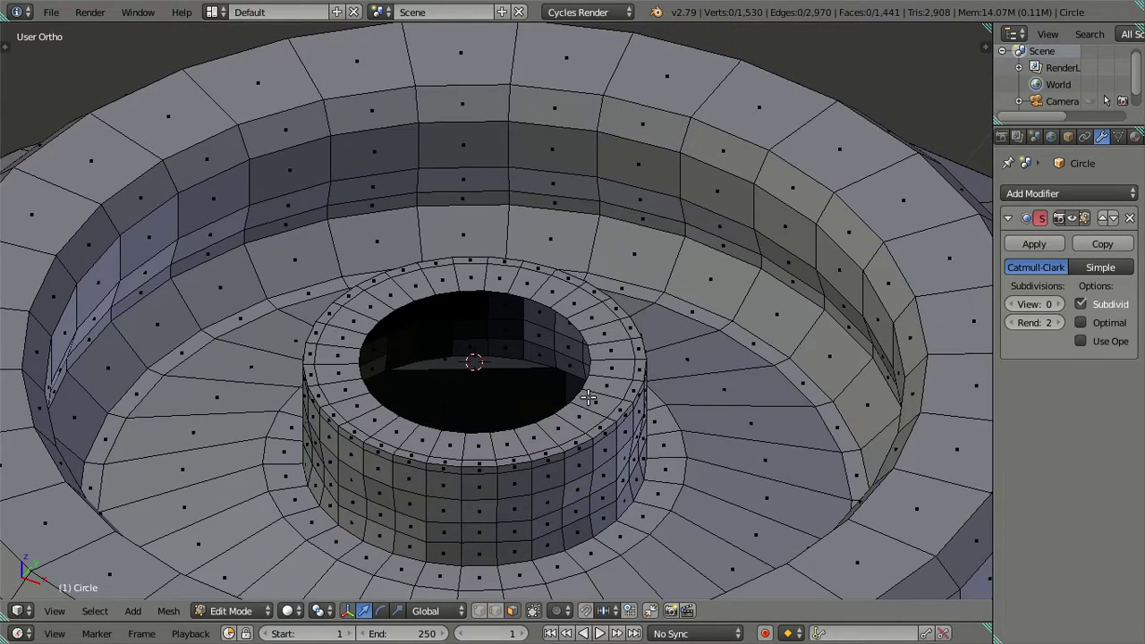
pyautogui.scroll(-5, 588, 397)
pyautogui.moveTo(588, 397); pyautogui.dragTo(538, 421, button='middle')
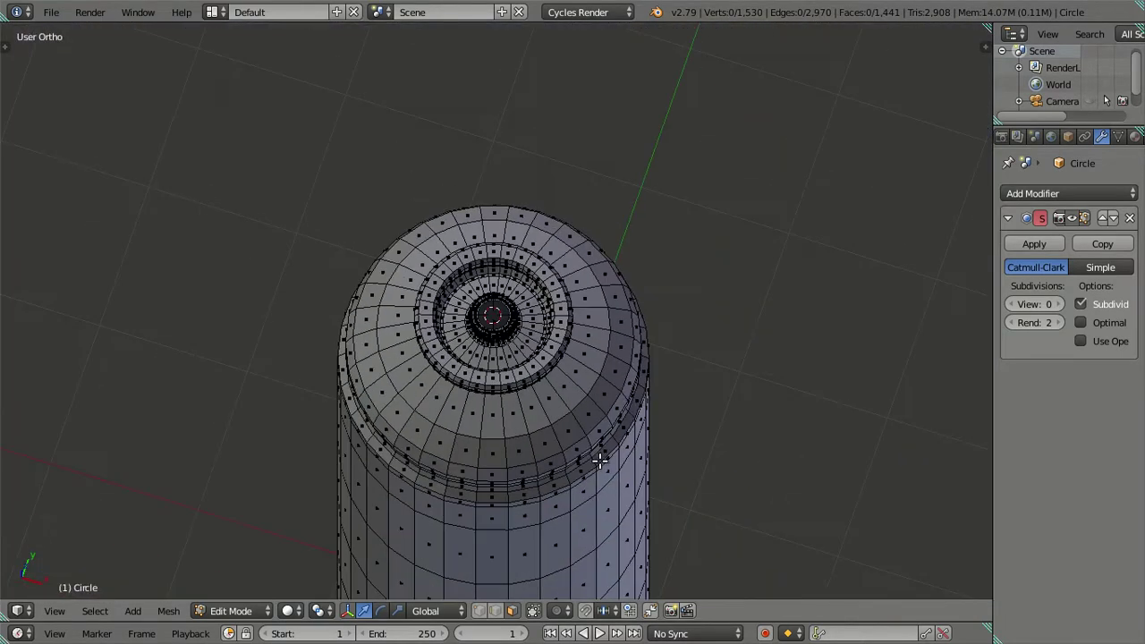
pyautogui.click(495, 610)
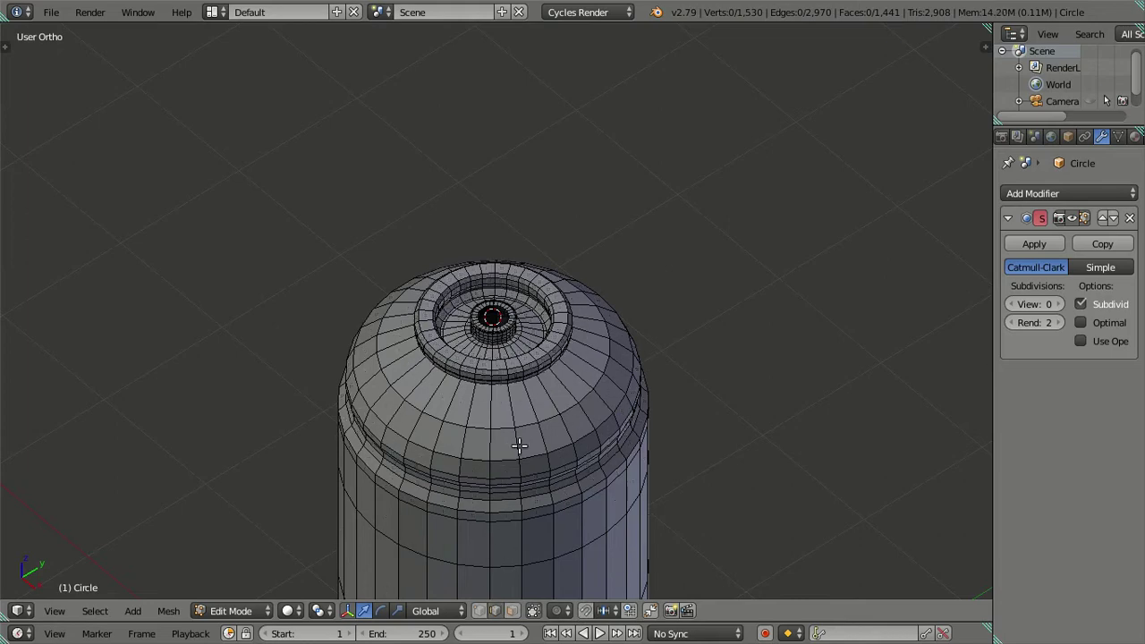
pyautogui.scroll(4, 536, 442)
pyautogui.moveTo(539, 442); pyautogui.dragTo(516, 417, button='middle')
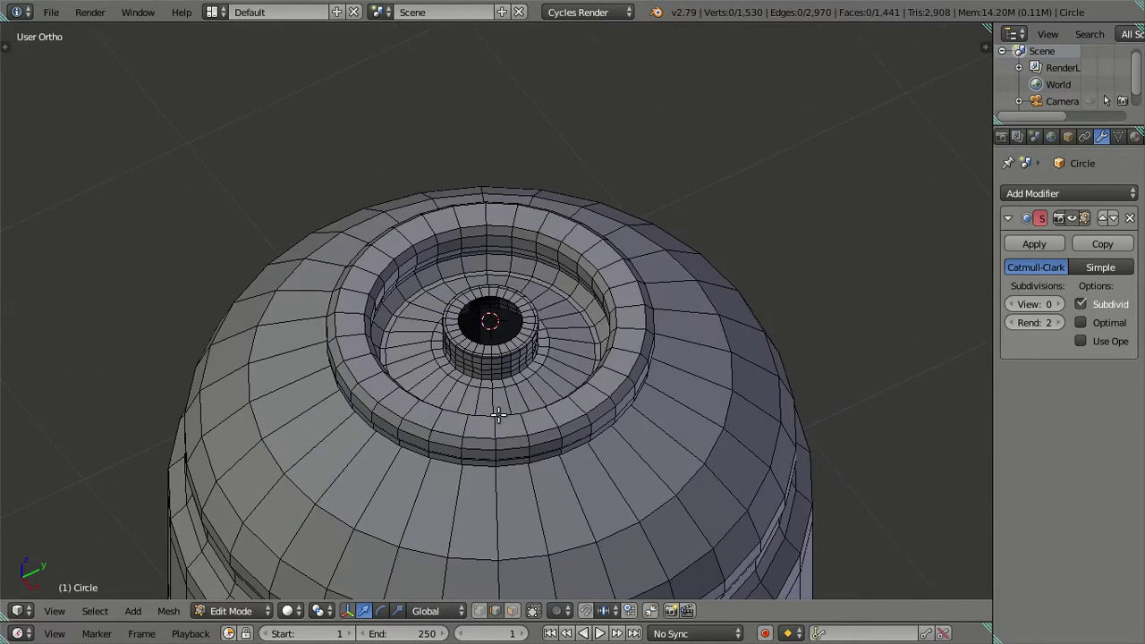
pyautogui.scroll(3, 498, 414)
pyautogui.scroll(3, 495, 401)
pyautogui.keyDown('alt'); pyautogui.rightClick(573, 395); pyautogui.keyUp('alt')
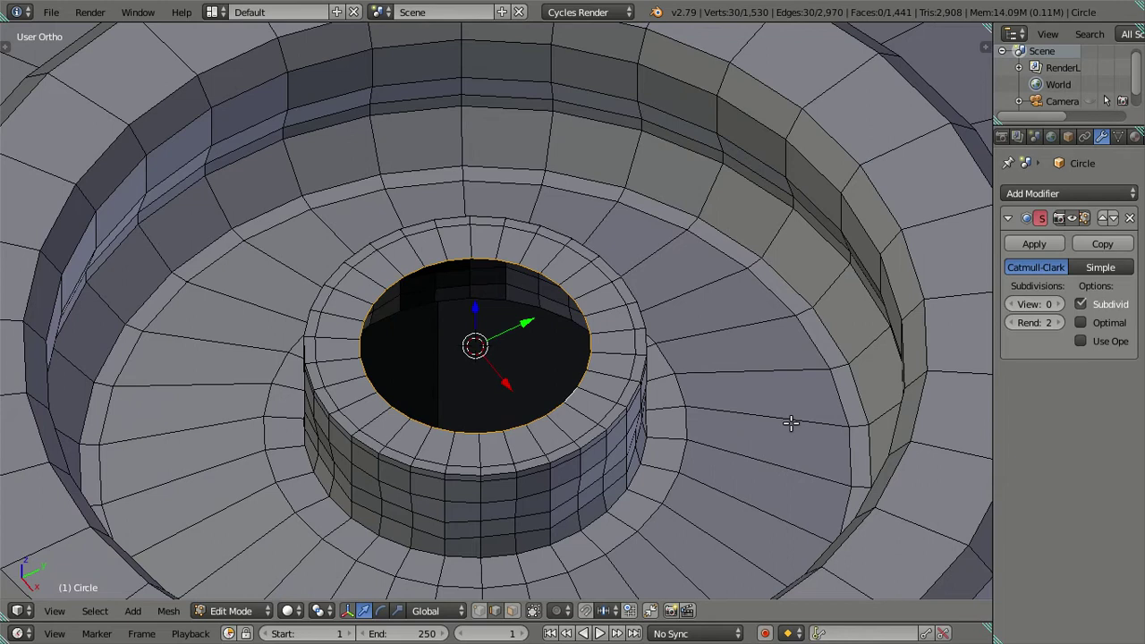
pyautogui.write('s.9')
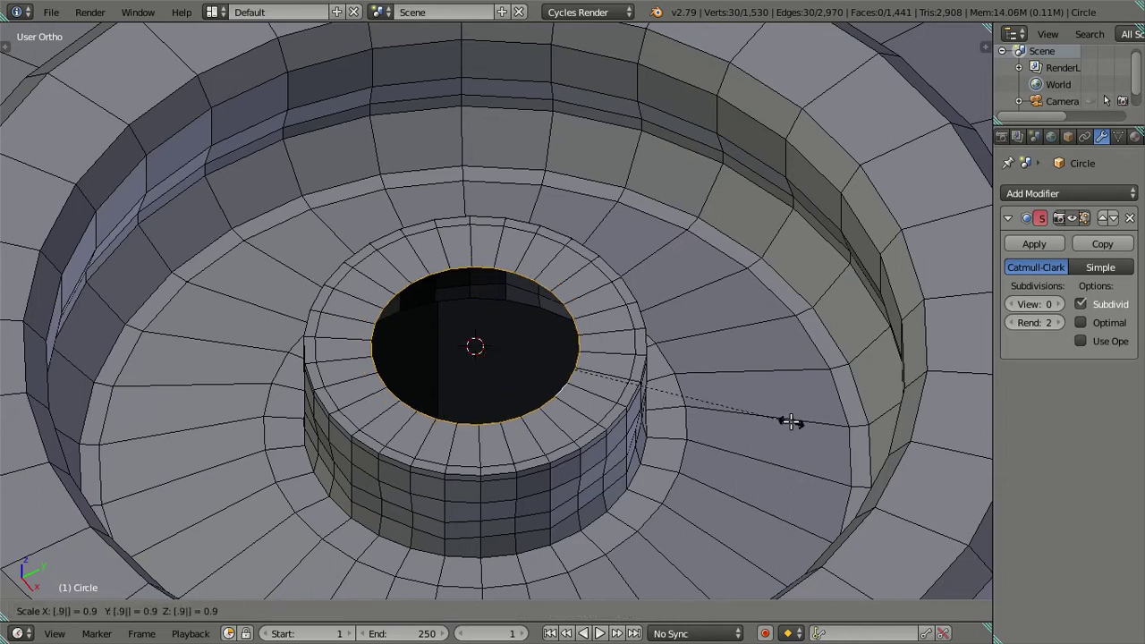
pyautogui.press('Return')
# Reselect the rim loop, extrude it and lift the new loop slightly upward
pyautogui.press('a')
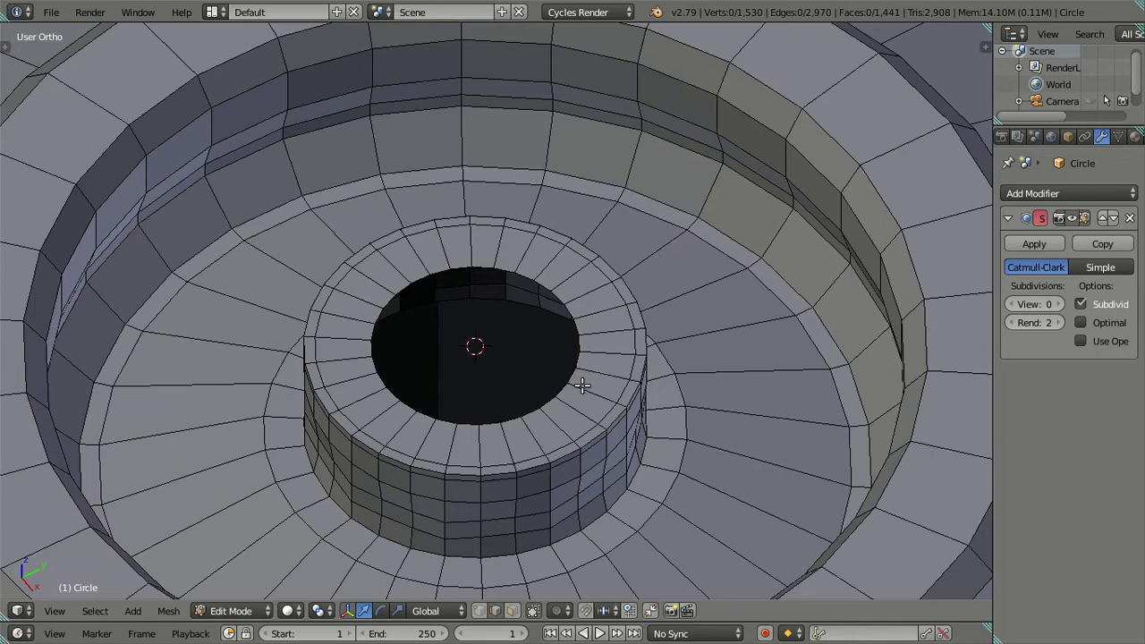
pyautogui.moveTo(586, 384)
pyautogui.mouseDown(button='middle')
pyautogui.moveTo(538, 405)
pyautogui.moveTo(723, 403)
pyautogui.mouseUp(button='middle')
pyautogui.keyDown('alt'); pyautogui.rightClick(522, 406); pyautogui.keyUp('alt')
pyautogui.scroll(2, 680, 412)
pyautogui.scroll(1, 680, 412)
pyautogui.press('e')
pyautogui.rightClick(689, 398)
pyautogui.moveTo(456, 383); pyautogui.dragTo(465, 339)
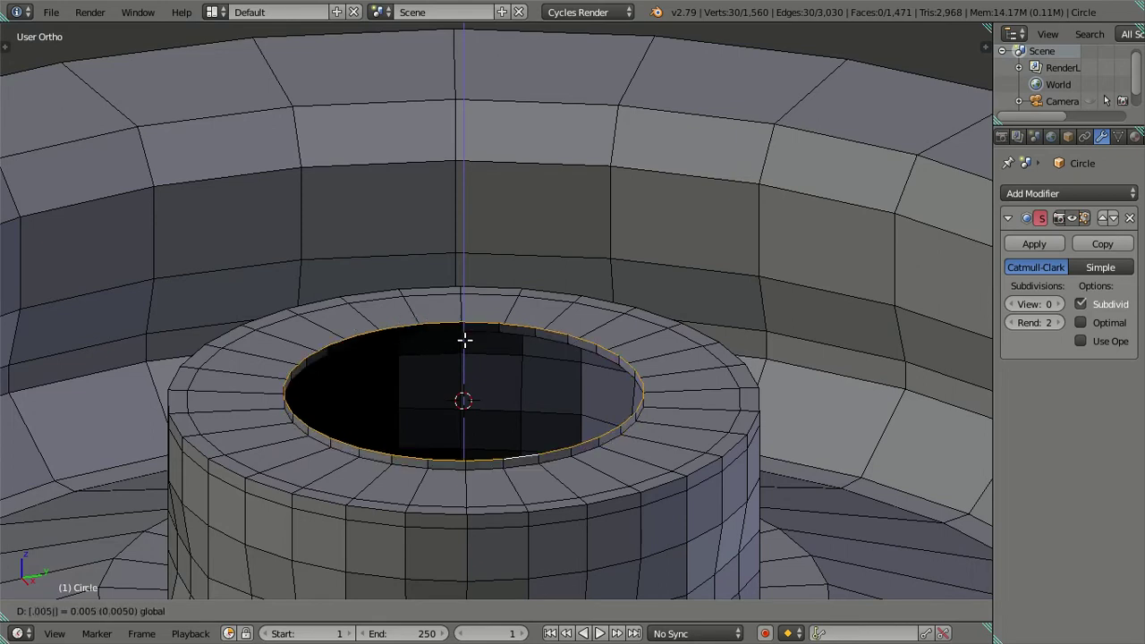
pyautogui.moveTo(465, 339); pyautogui.dragTo(464, 339)
# Extrude the rim again and shrink the new loop by 0.95, then 0.9, forming a lip
pyautogui.press('e')
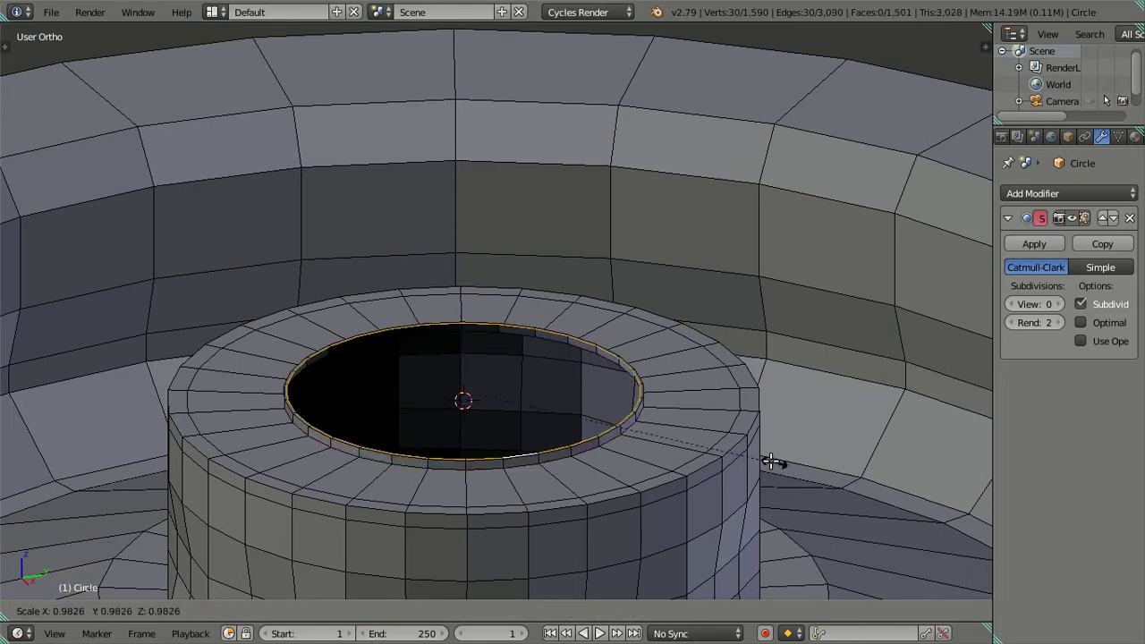
pyautogui.press('s')
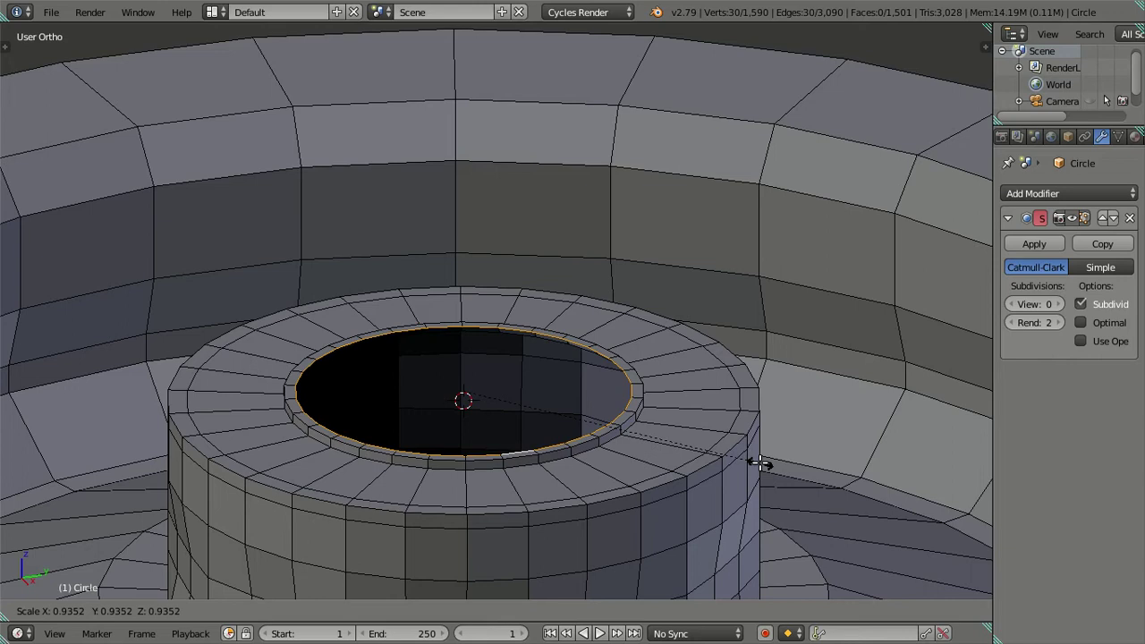
pyautogui.write('.9')
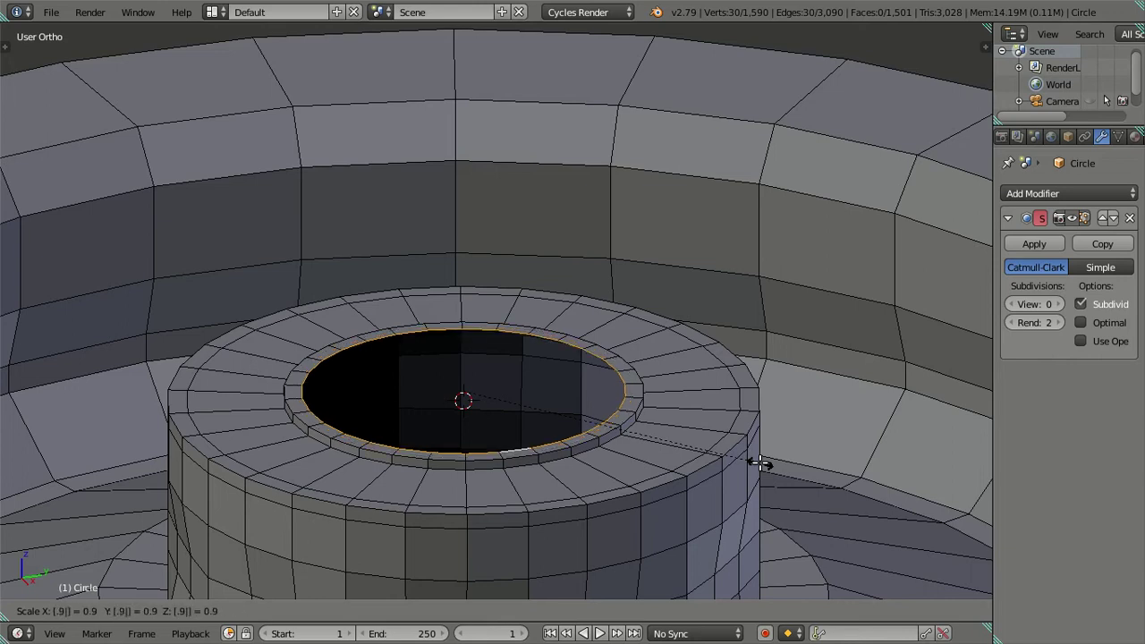
pyautogui.write('5')
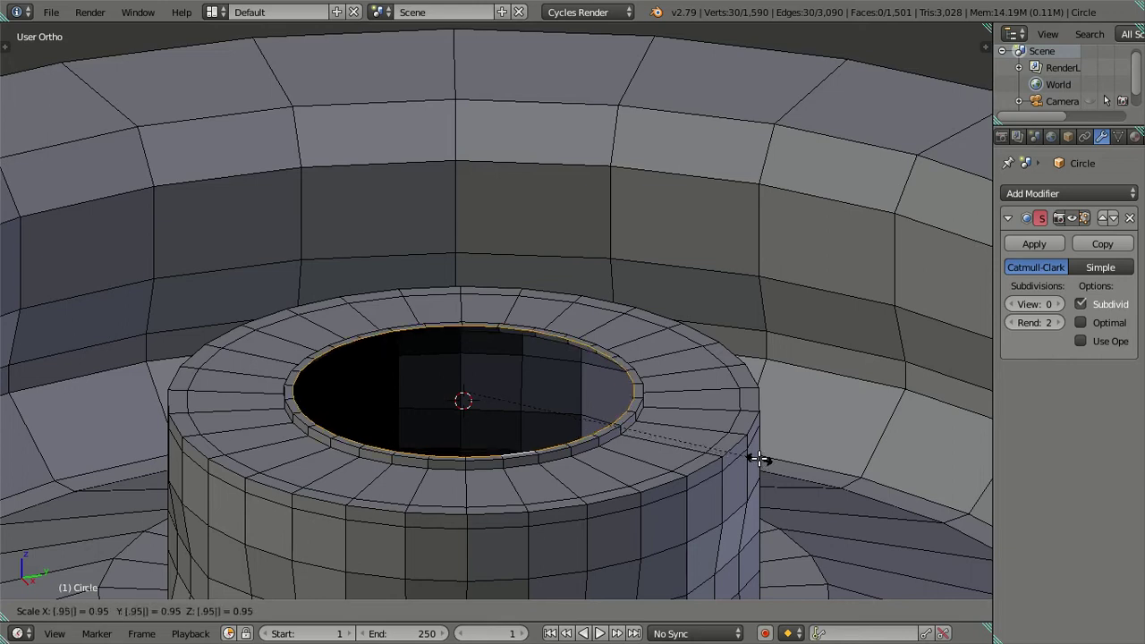
pyautogui.press('Return')
pyautogui.press('s')
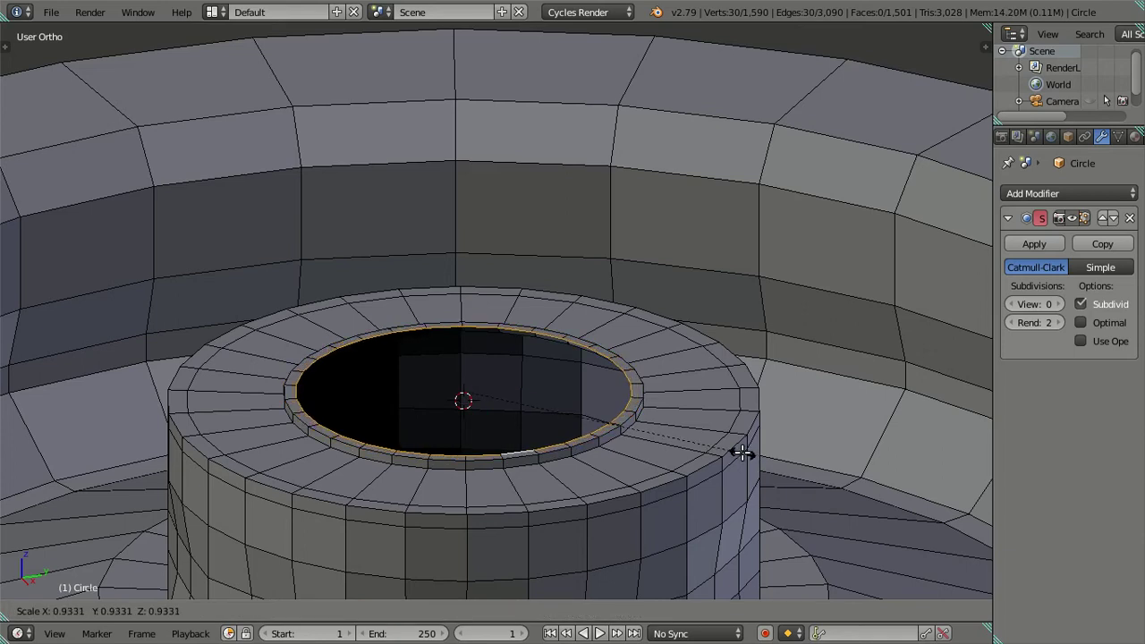
pyautogui.write('.9')
pyautogui.press('Return')
pyautogui.moveTo(741, 454)
pyautogui.mouseDown(button='middle')
pyautogui.moveTo(566, 467)
pyautogui.moveTo(596, 399)
pyautogui.moveTo(761, 391)
pyautogui.moveTo(616, 539)
pyautogui.moveTo(518, 439)
pyautogui.moveTo(528, 420)
pyautogui.mouseUp(button='middle')
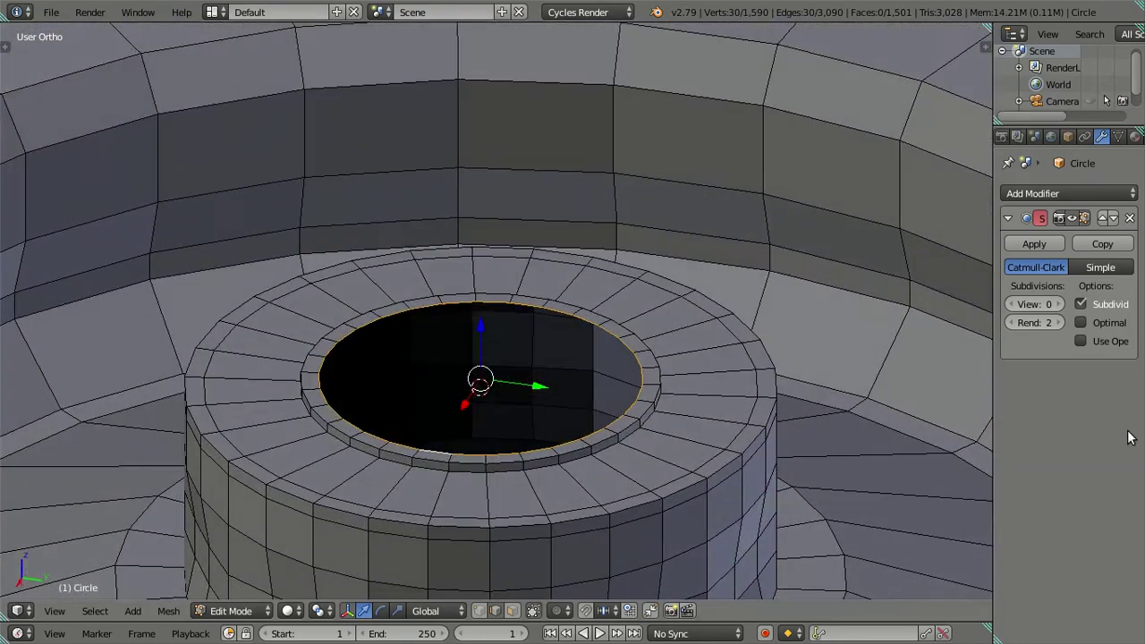
# Enable smooth subdivision display and add several loop cuts to the spout's top ring
pyautogui.click(1061, 304)
pyautogui.click(1061, 305)
pyautogui.scroll(-4, 703, 384)
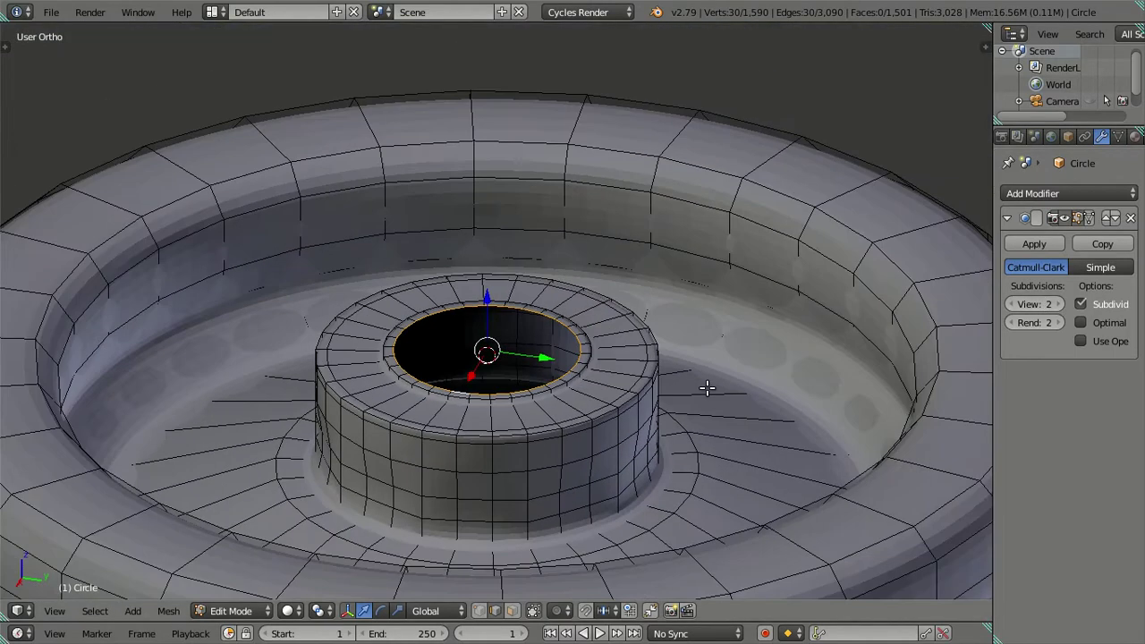
pyautogui.scroll(4, 611, 404)
pyautogui.hotkey('ctrl', 'r')
pyautogui.scroll(1, 672, 416)
pyautogui.scroll(1, 678, 416)
pyautogui.scroll(1, 677, 416)
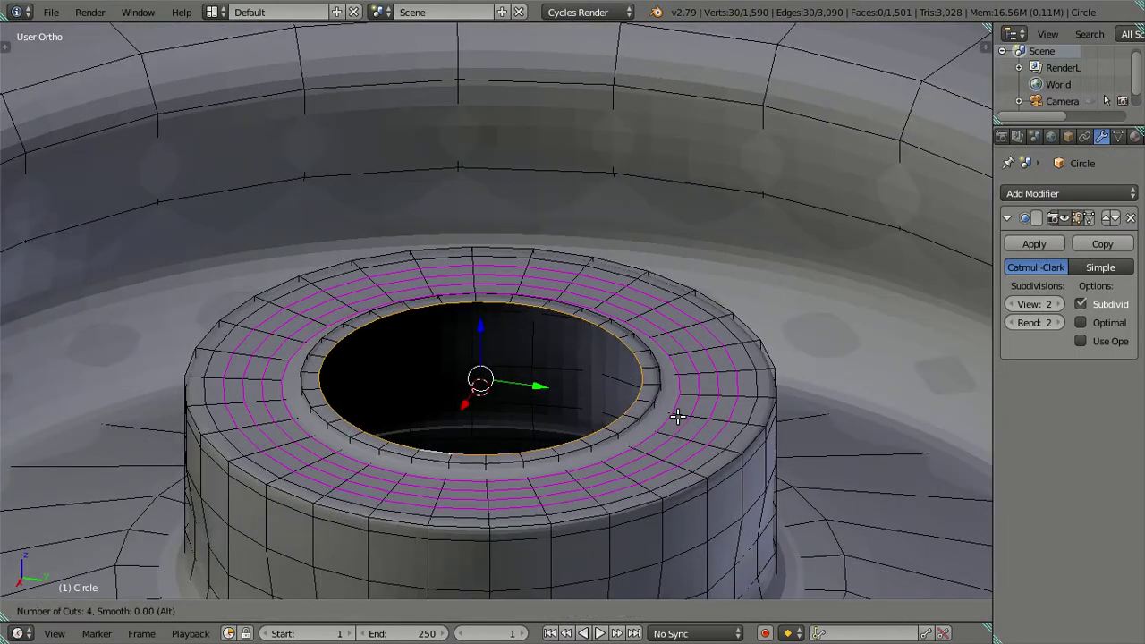
pyautogui.click(677, 416)
pyautogui.rightClick(677, 416)
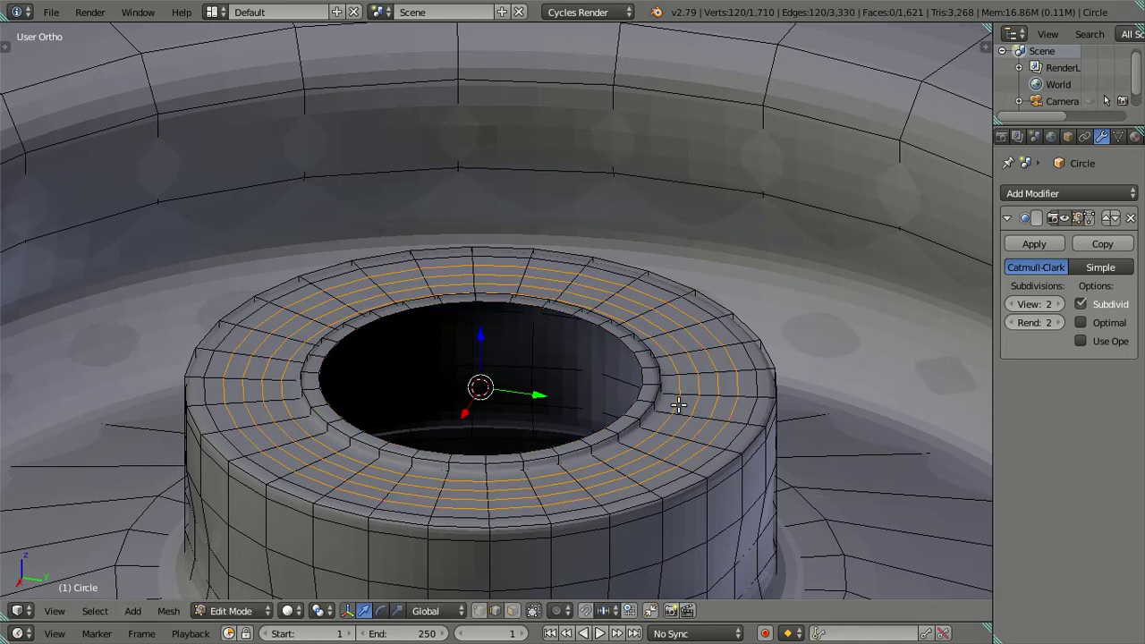
# Dissolve the selected extra edge loops and check the ring from above
pyautogui.press('x')
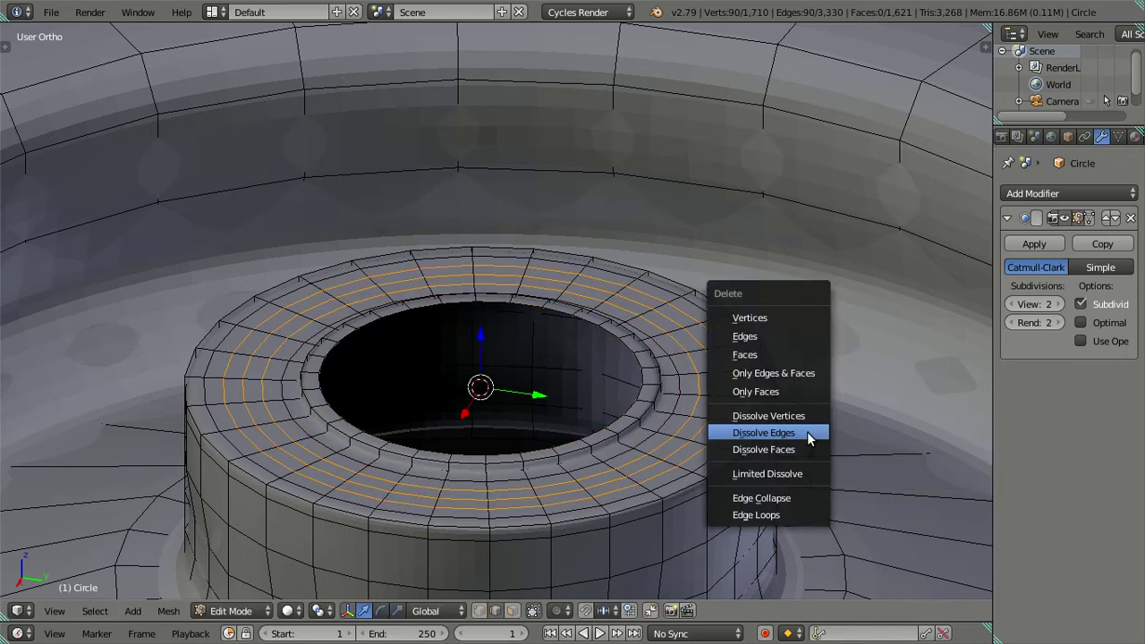
pyautogui.click(763, 433)
pyautogui.moveTo(679, 411)
pyautogui.mouseDown(button='middle')
pyautogui.moveTo(674, 440)
pyautogui.moveTo(622, 429)
pyautogui.moveTo(703, 403)
pyautogui.moveTo(749, 455)
pyautogui.moveTo(789, 440)
pyautogui.mouseUp(button='middle')
pyautogui.scroll(-3, 675, 439)
pyautogui.moveTo(803, 428)
pyautogui.mouseDown(button='middle')
pyautogui.moveTo(868, 422)
pyautogui.moveTo(867, 409)
pyautogui.moveTo(843, 408)
pyautogui.moveTo(767, 340)
pyautogui.mouseUp(button='middle')
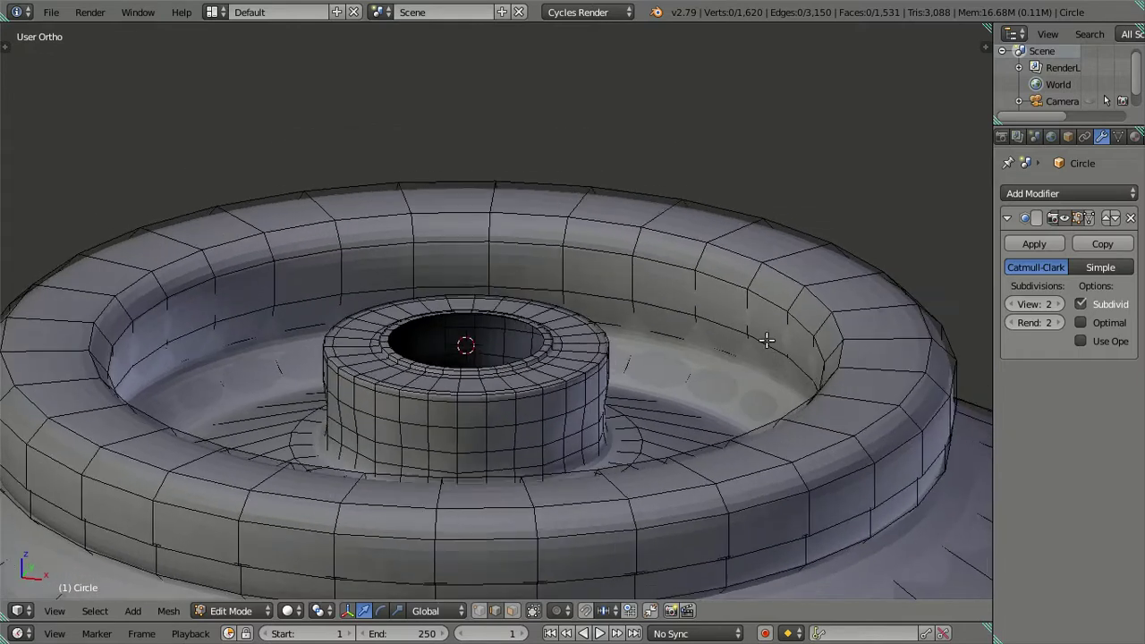
# With viewport subdivision at 0, lower the outer ring's inner edge loop by 0.0075 along Z
pyautogui.scroll(2, 765, 332)
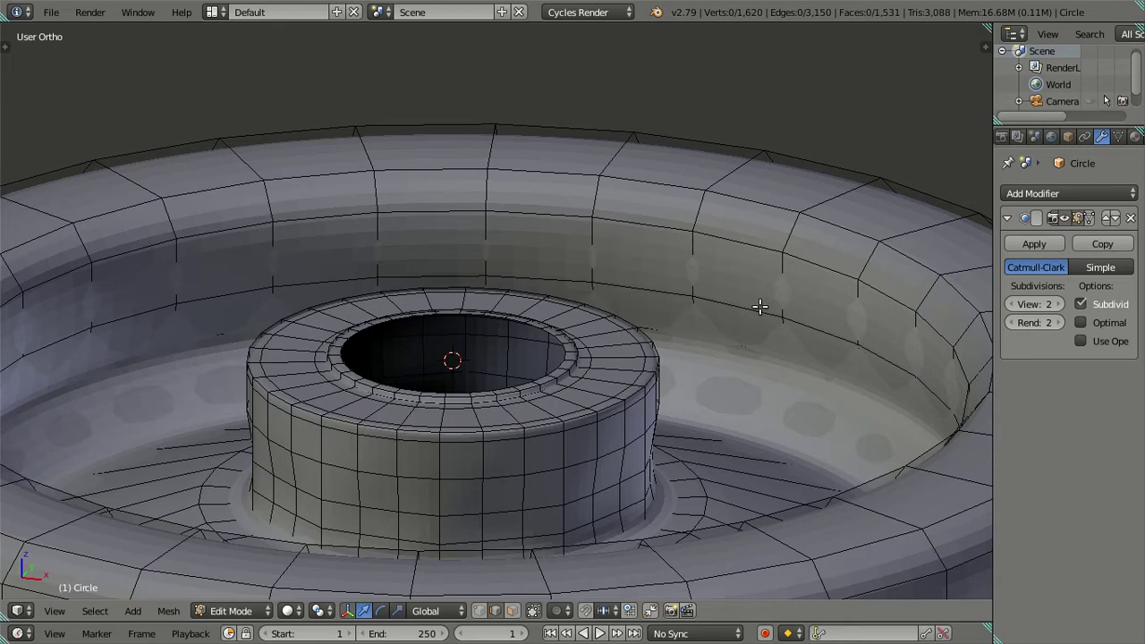
pyautogui.moveTo(1039, 305); pyautogui.dragTo(1011, 304)
pyautogui.keyDown('alt'); pyautogui.rightClick(751, 319); pyautogui.keyUp('alt')
pyautogui.scroll(-2, 751, 317)
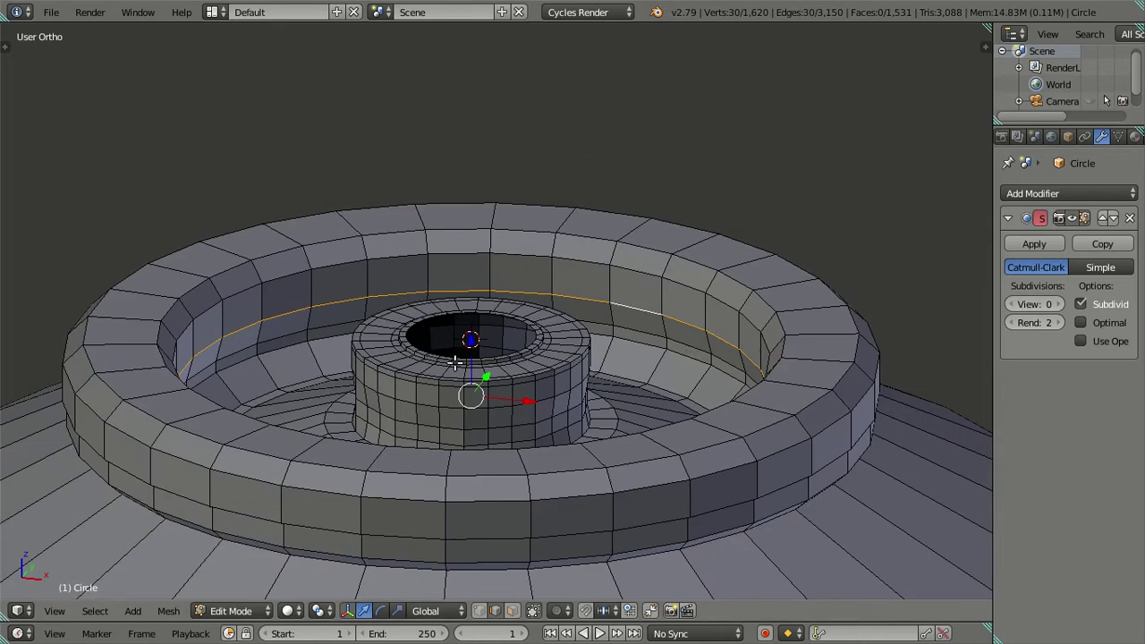
pyautogui.press('g')
pyautogui.press('z')
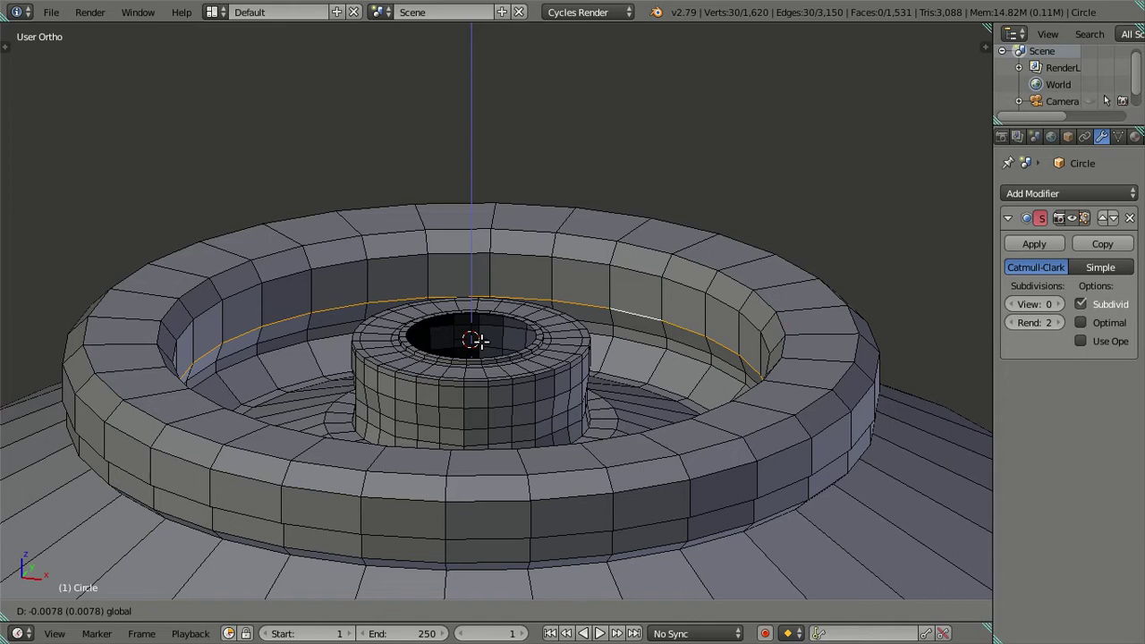
pyautogui.write('-0.0075')
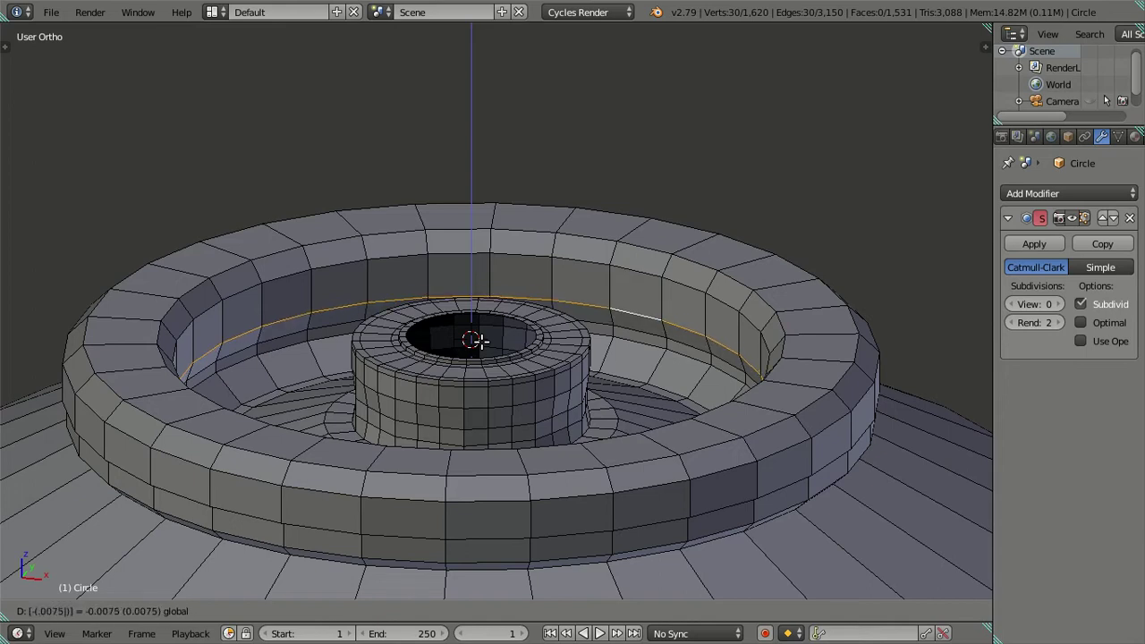
pyautogui.press('Return')
pyautogui.press('a')
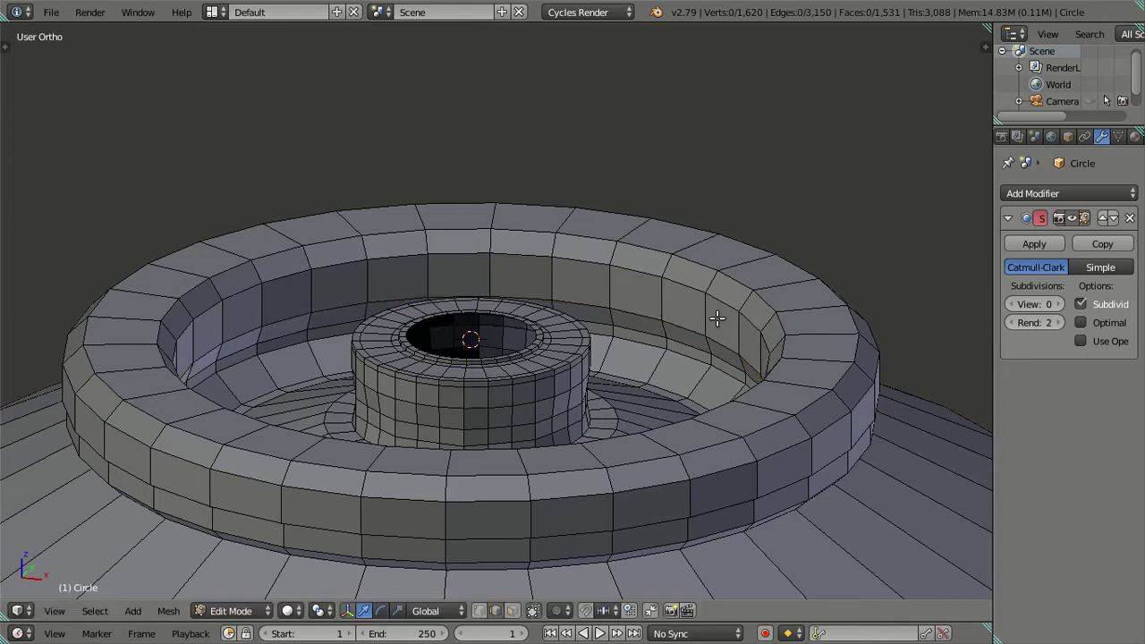
# Restore viewport subdivision to 2 and place a new loop cut in the ring's upper band
pyautogui.click(1035, 305)
pyautogui.write('2')
pyautogui.press('Return')
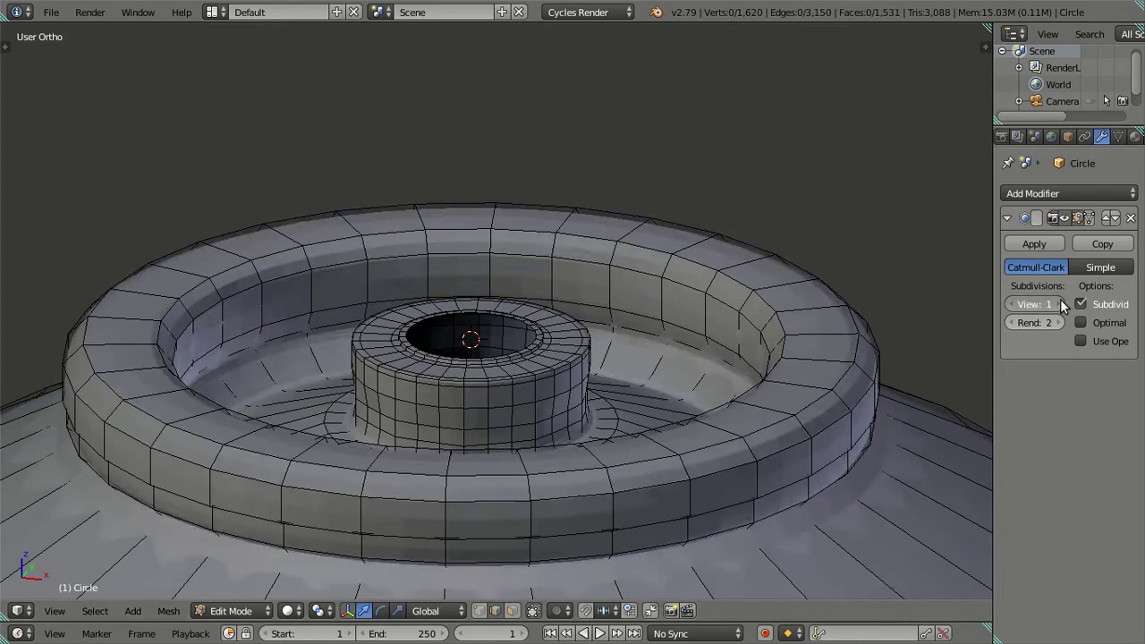
pyautogui.scroll(2, 672, 332)
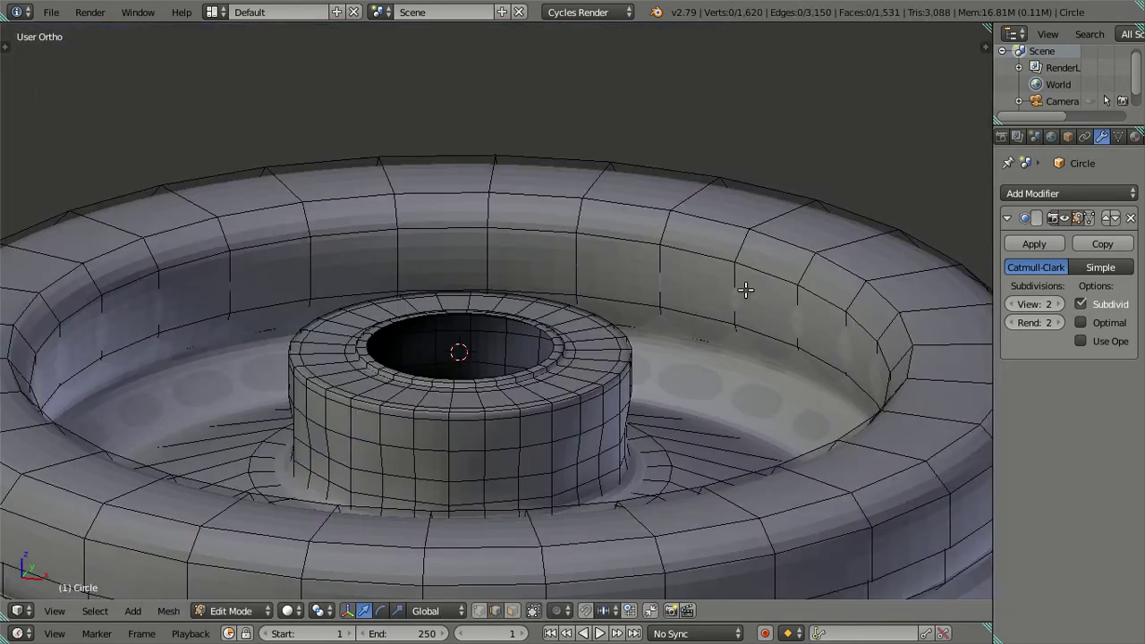
pyautogui.hotkey('ctrl', 'r')
pyautogui.click(745, 291)
# Keep the new upper-band loop unslid, then drop viewport subdivision to 0 for a side view
pyautogui.rightClick(745, 292)
pyautogui.press('a')
pyautogui.scroll(-2, 723, 400)
pyautogui.moveTo(723, 400)
pyautogui.mouseDown(button='middle')
pyautogui.moveTo(726, 378)
pyautogui.moveTo(680, 304)
pyautogui.moveTo(633, 322)
pyautogui.mouseUp(button='middle')
pyautogui.scroll(3, 683, 315)
pyautogui.scroll(2, 622, 383)
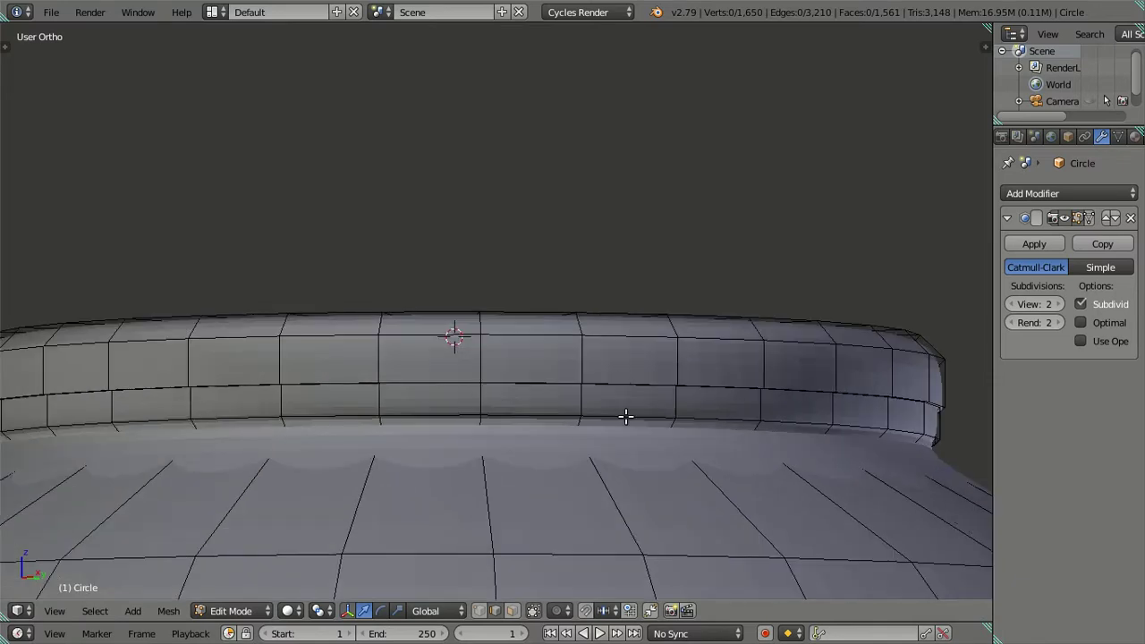
pyautogui.scroll(-2, 625, 416)
pyautogui.moveTo(1035, 304); pyautogui.dragTo(957, 336)
pyautogui.moveTo(718, 428); pyautogui.dragTo(728, 439, button='middle')
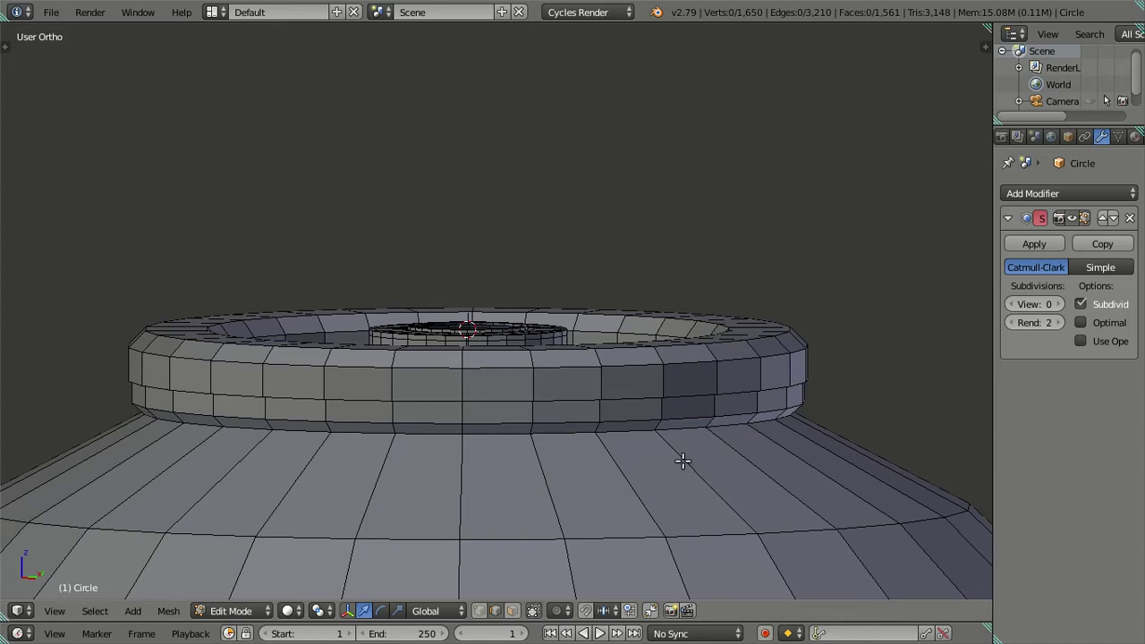
# Add six loop cuts on the jar shoulder, then dissolve them again
pyautogui.hotkey('ctrl', 'r')
pyautogui.scroll(2, 682, 461)
pyautogui.scroll(2, 682, 461)
pyautogui.scroll(1, 683, 461)
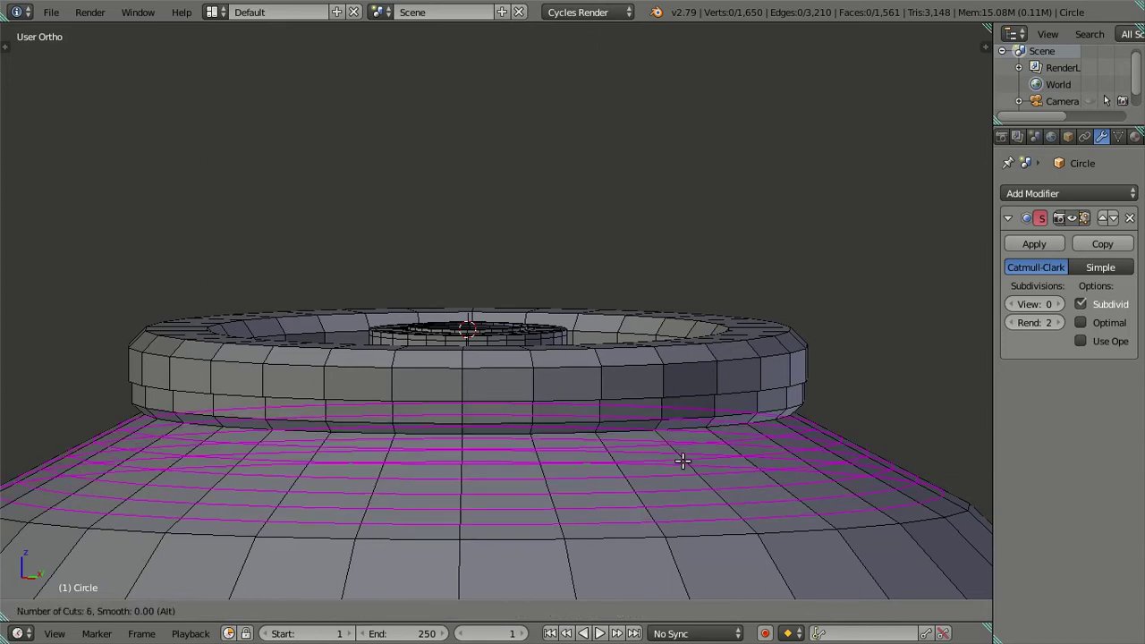
pyautogui.click(683, 461)
pyautogui.rightClick(682, 461)
pyautogui.moveTo(683, 461); pyautogui.dragTo(690, 447, button='middle')
pyautogui.press('x')
pyautogui.click(821, 483)
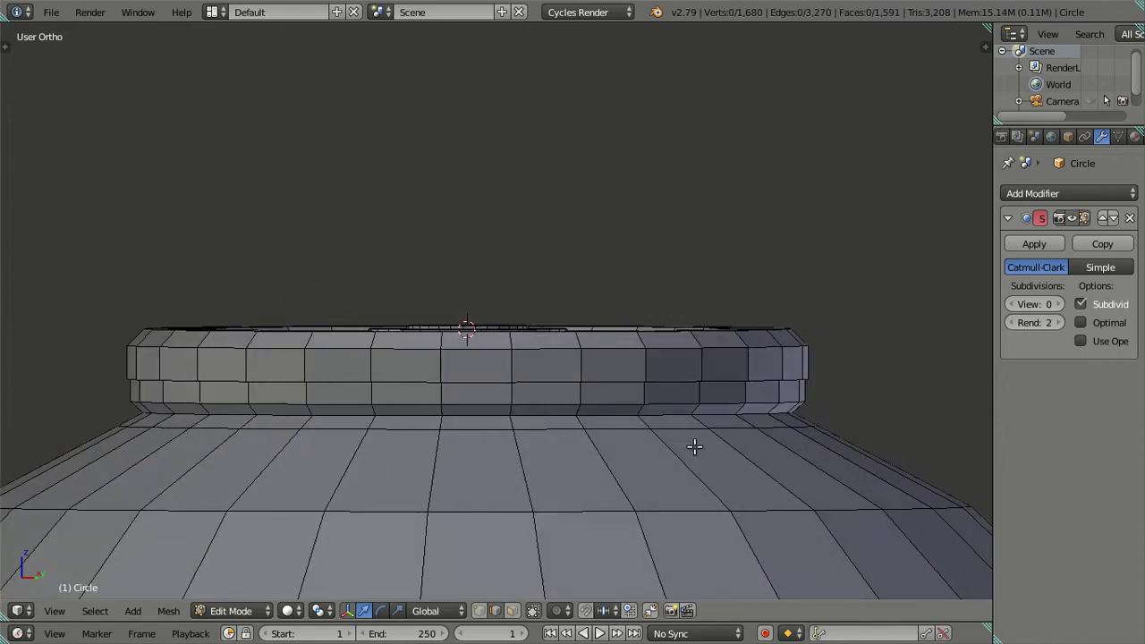
pyautogui.scroll(2, 673, 438)
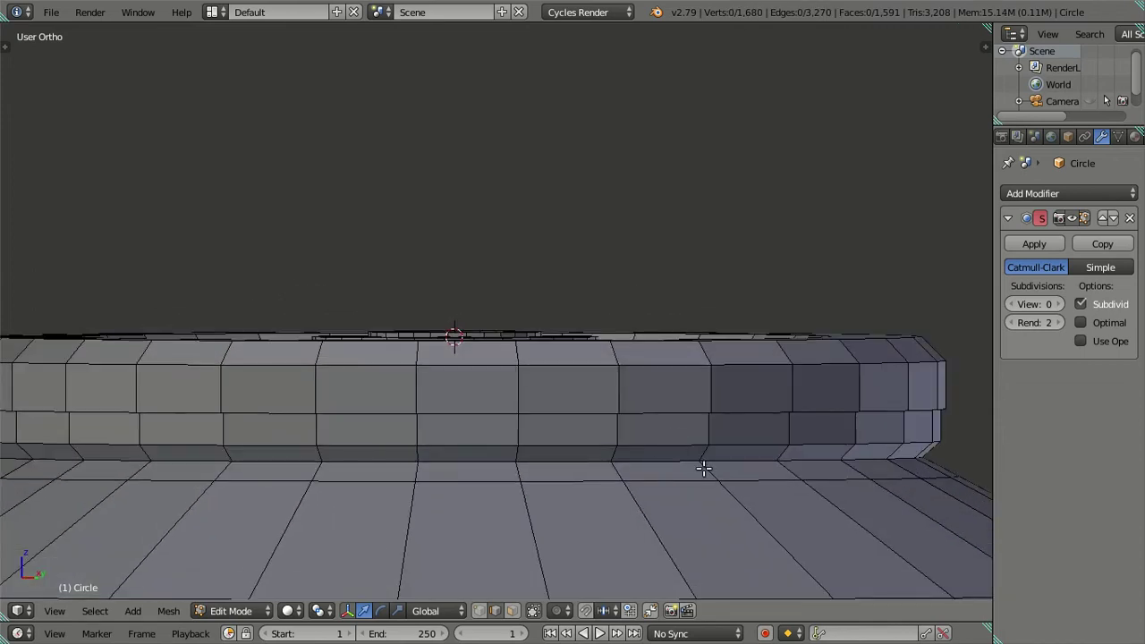
# Add a loop where the rim meets the shoulder and dissolve the two unwanted edge loops
pyautogui.hotkey('ctrl', 'r')
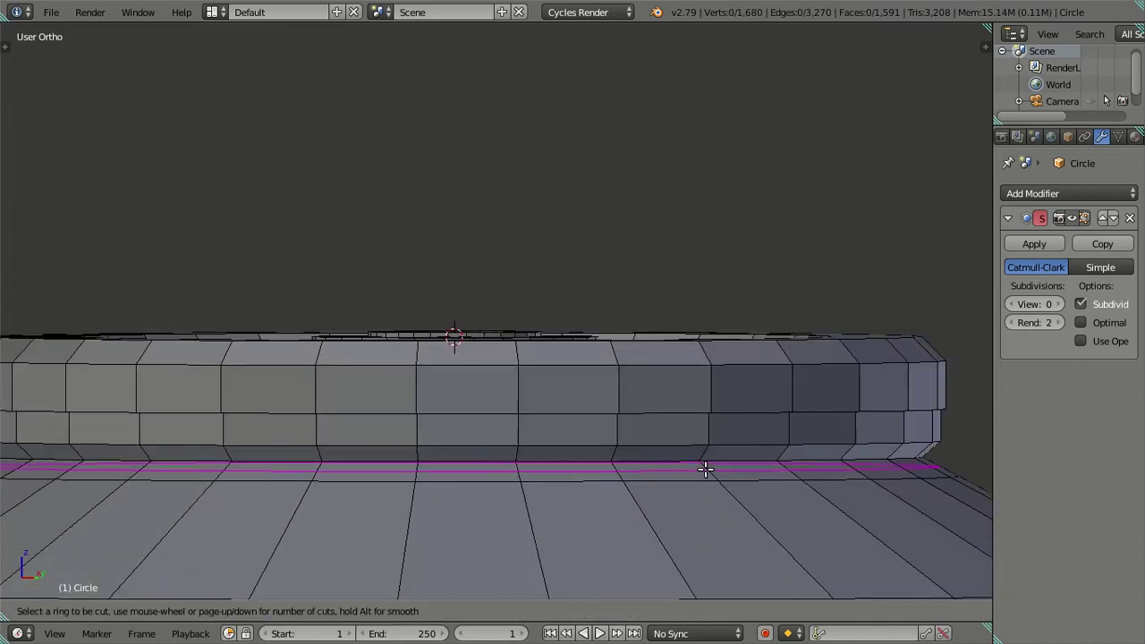
pyautogui.click(704, 474)
pyautogui.rightClick(701, 482)
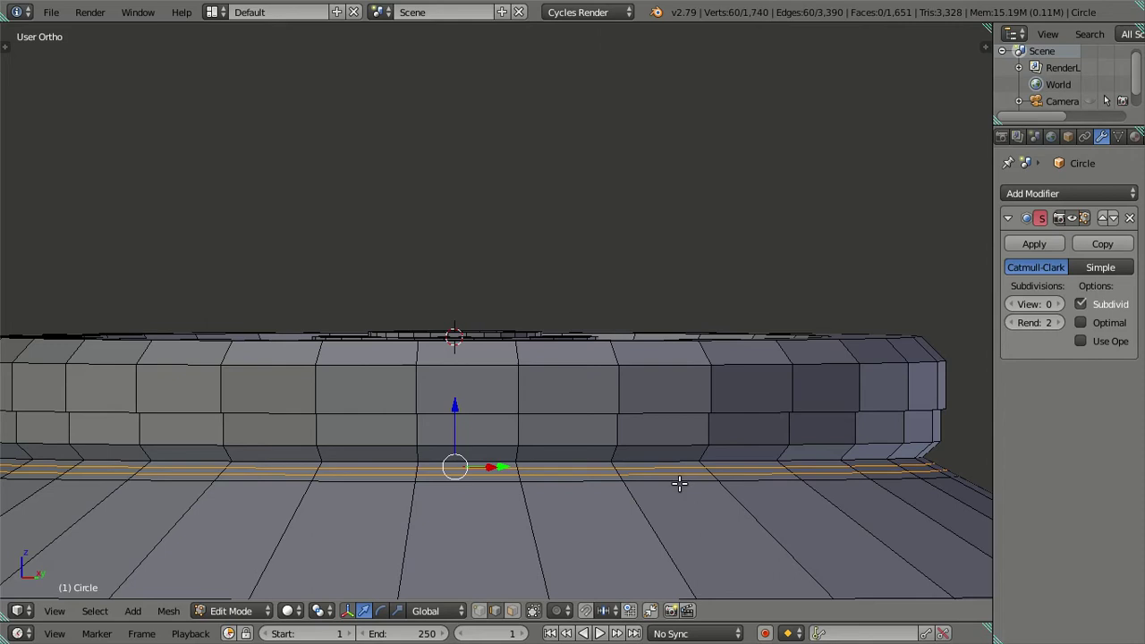
pyautogui.press('x')
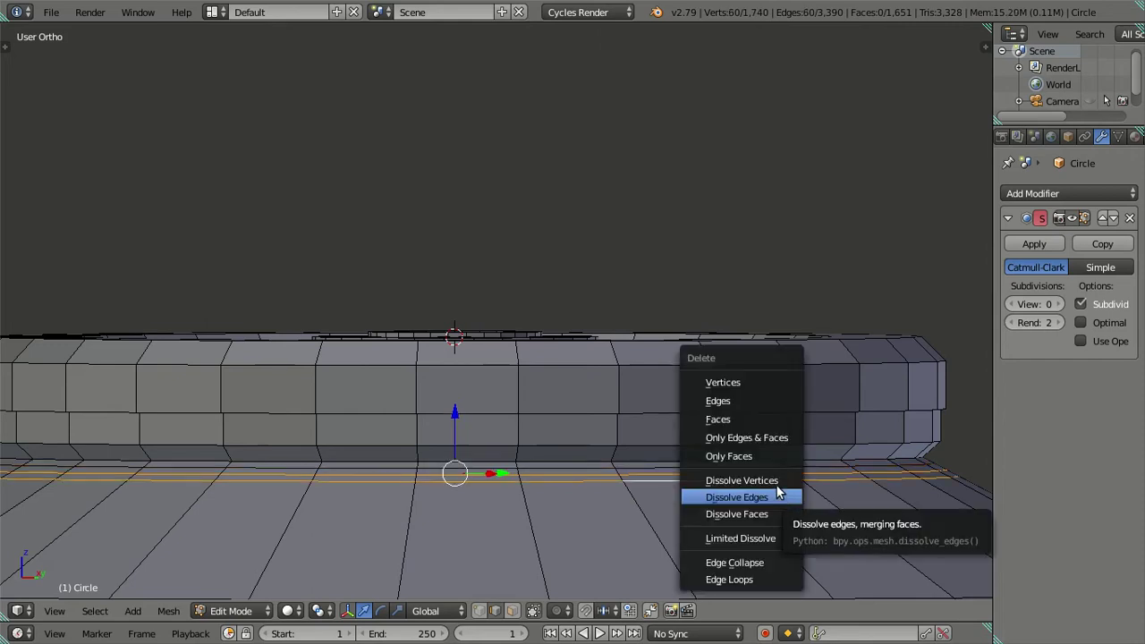
pyautogui.press('Return')
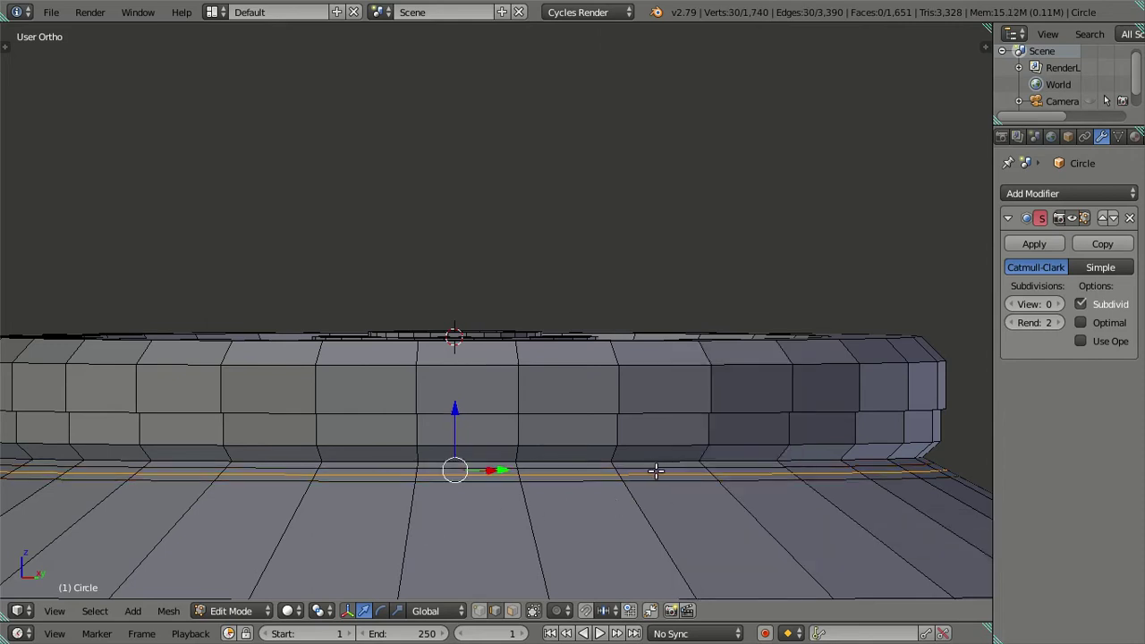
pyautogui.press('x')
pyautogui.press('Return')
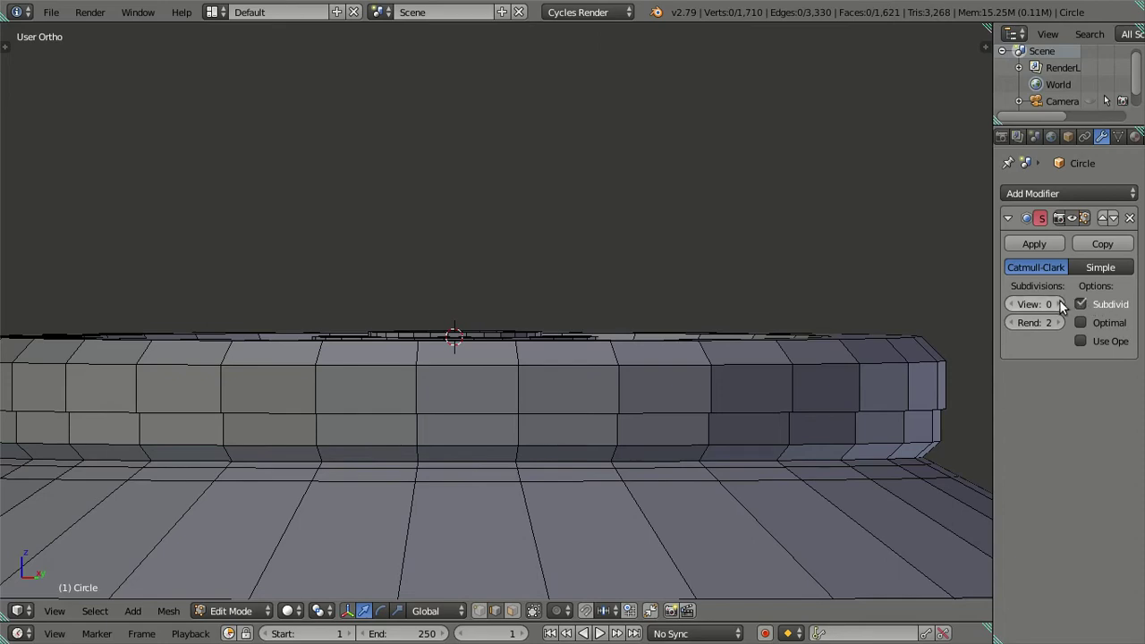
# Raise viewport subdivision back to 2 and leave Edit Mode
pyautogui.click(1062, 305)
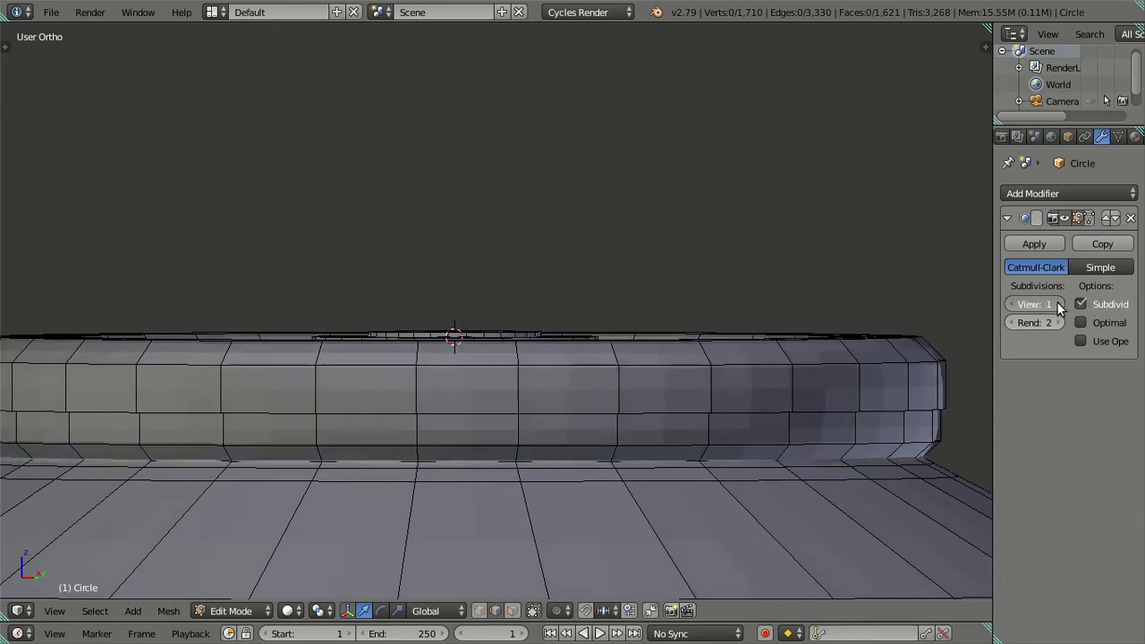
pyautogui.click(1062, 305)
pyautogui.moveTo(517, 420)
pyautogui.mouseDown(button='middle')
pyautogui.moveTo(517, 465)
pyautogui.moveTo(557, 522)
pyautogui.moveTo(574, 490)
pyautogui.moveTo(611, 475)
pyautogui.moveTo(585, 521)
pyautogui.mouseUp(button='middle')
pyautogui.press('Tab')
pyautogui.press('Tab')
# Orbit around the jar top to inspect its opening from above and the side
pyautogui.scroll(3, 543, 424)
pyautogui.scroll(2, 543, 424)
pyautogui.moveTo(501, 398)
pyautogui.mouseDown(button='middle')
pyautogui.moveTo(514, 452)
pyautogui.moveTo(487, 398)
pyautogui.moveTo(529, 492)
pyautogui.mouseUp(button='middle')
pyautogui.scroll(3, 497, 372)
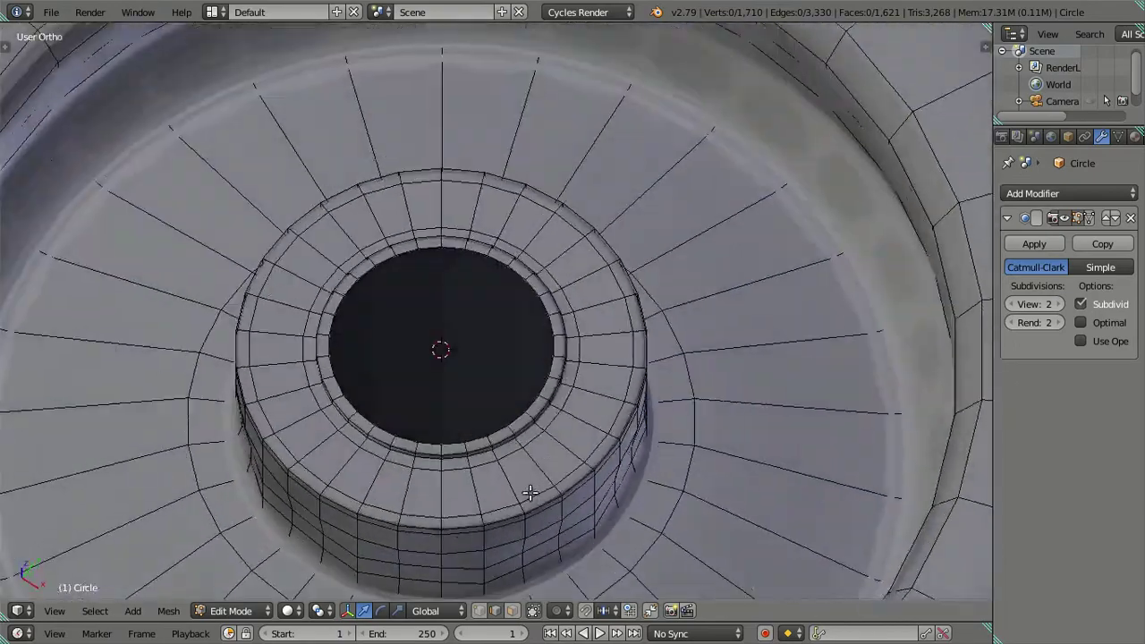
pyautogui.scroll(-3, 529, 493)
pyautogui.scroll(-1, 530, 465)
pyautogui.scroll(-3, 530, 434)
pyautogui.moveTo(530, 434)
pyautogui.mouseDown(button='middle')
pyautogui.moveTo(544, 403)
pyautogui.moveTo(615, 472)
pyautogui.moveTo(610, 352)
pyautogui.moveTo(553, 226)
pyautogui.mouseUp(button='middle')
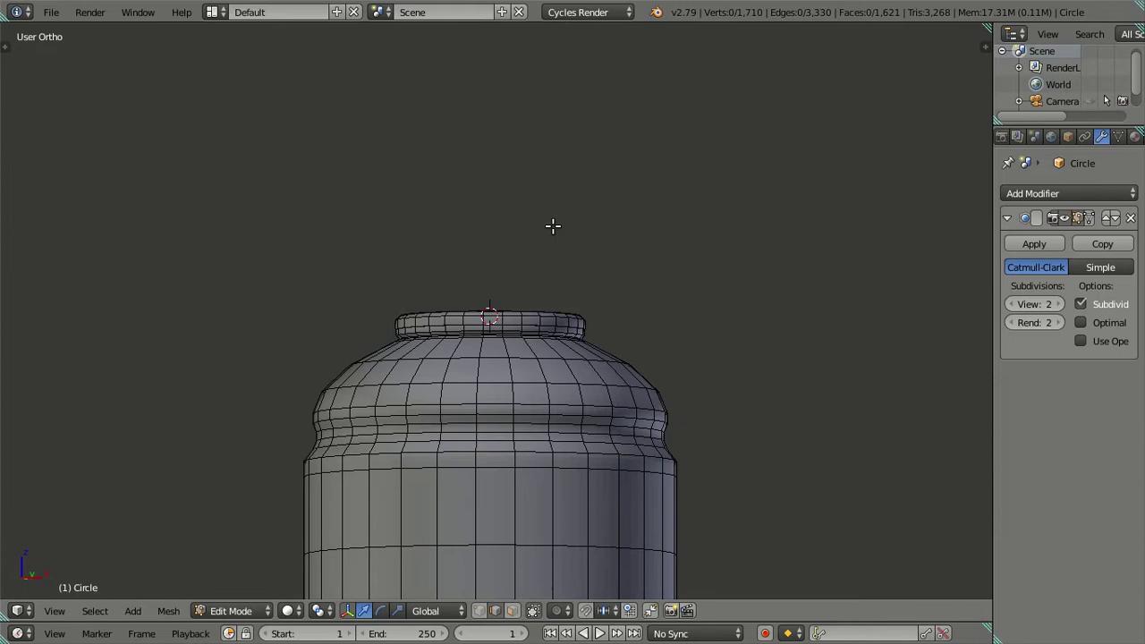
# Switch to Front Orthographic wireframe view and drop viewport subdivision to 0
pyautogui.press('KP_1')
pyautogui.scroll(2, 626, 465)
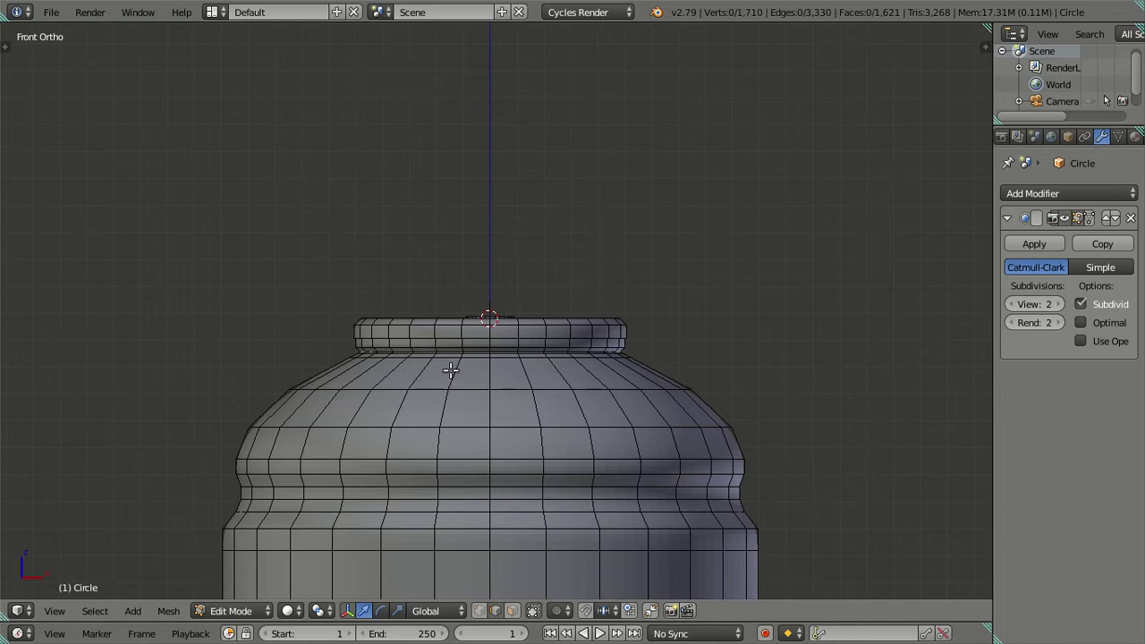
pyautogui.press('z')
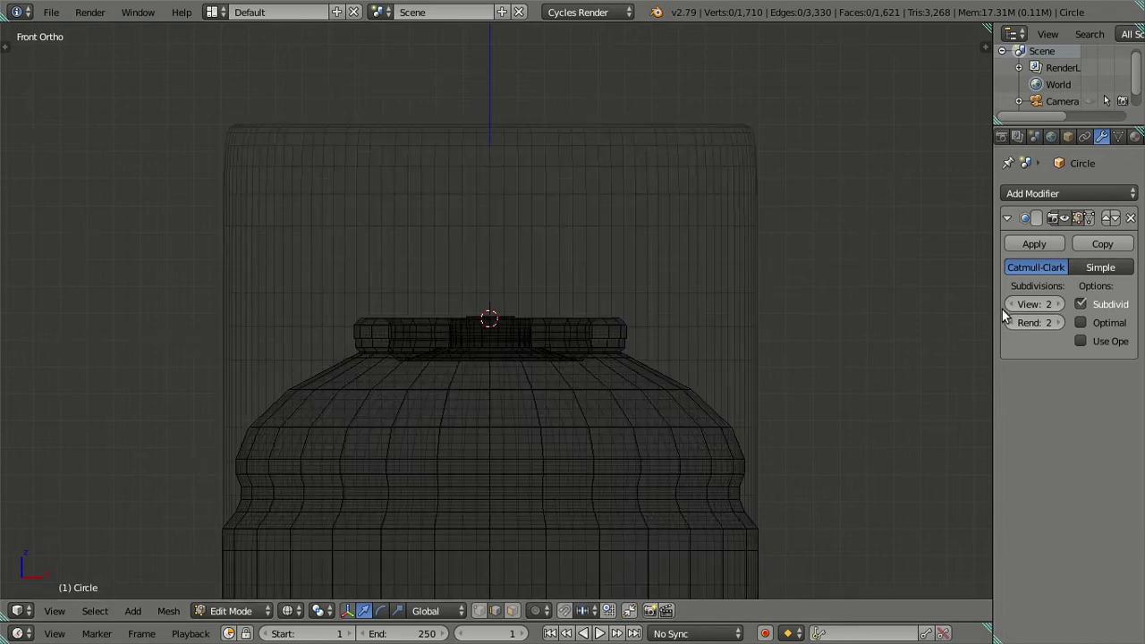
pyautogui.moveTo(1014, 307); pyautogui.dragTo(824, 300)
# Box-select the shoulder and rim and scale them 0.95 along X and 0.9 along Y
pyautogui.press('b')
pyautogui.moveTo(140, 251); pyautogui.dragTo(848, 443)
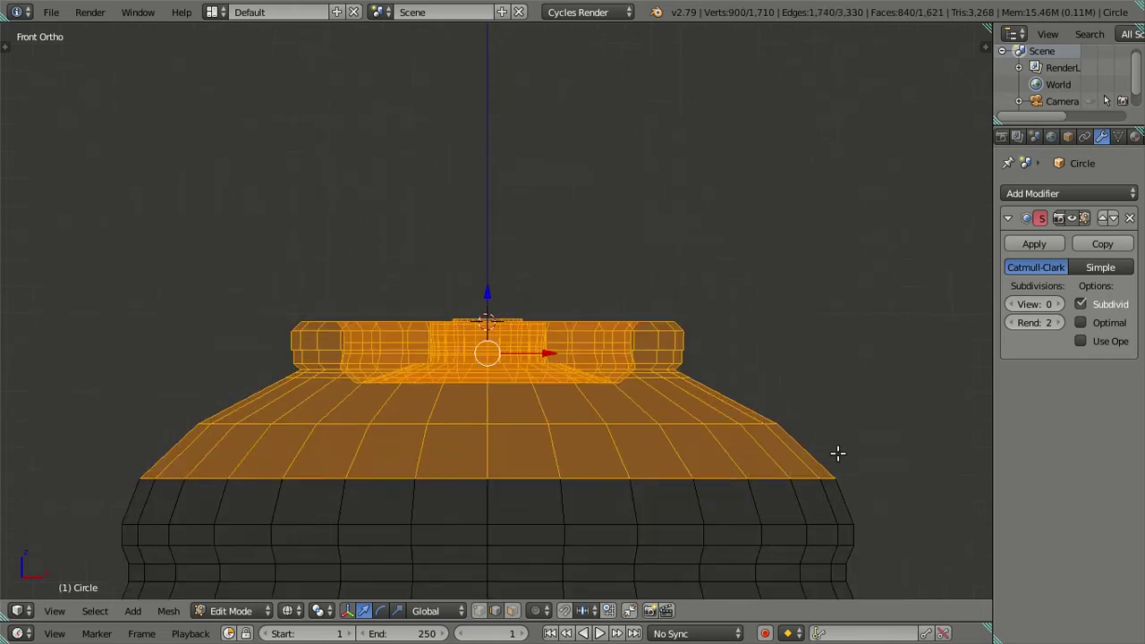
pyautogui.scroll(2, 805, 402)
pyautogui.scroll(1, 835, 355)
pyautogui.press('s')
pyautogui.press('x')
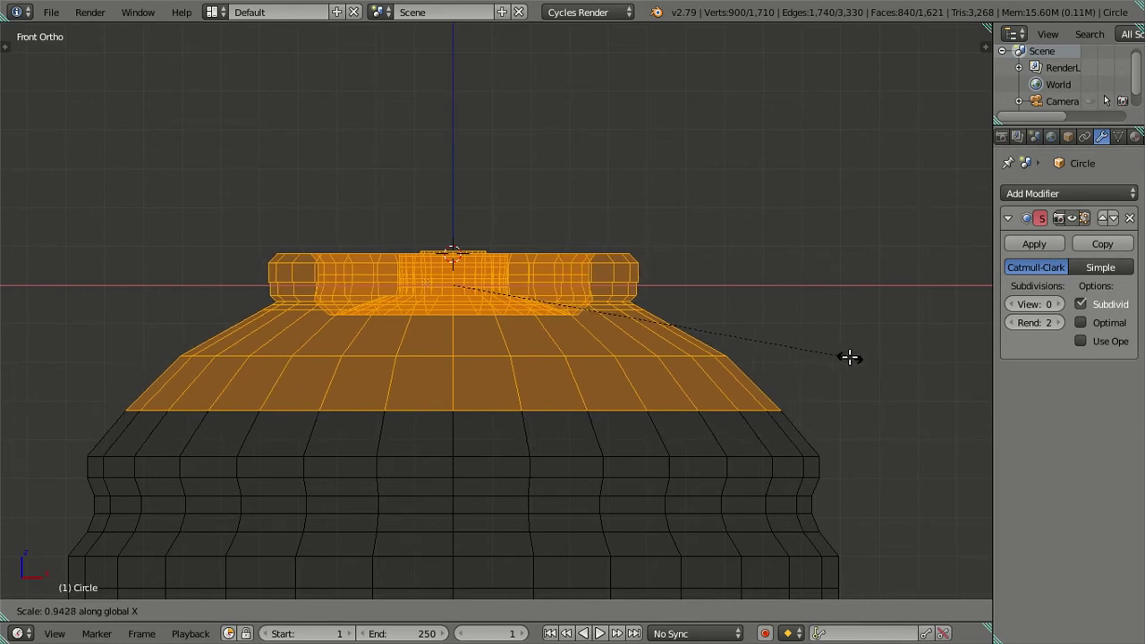
pyautogui.write('0.95')
pyautogui.press('Return')
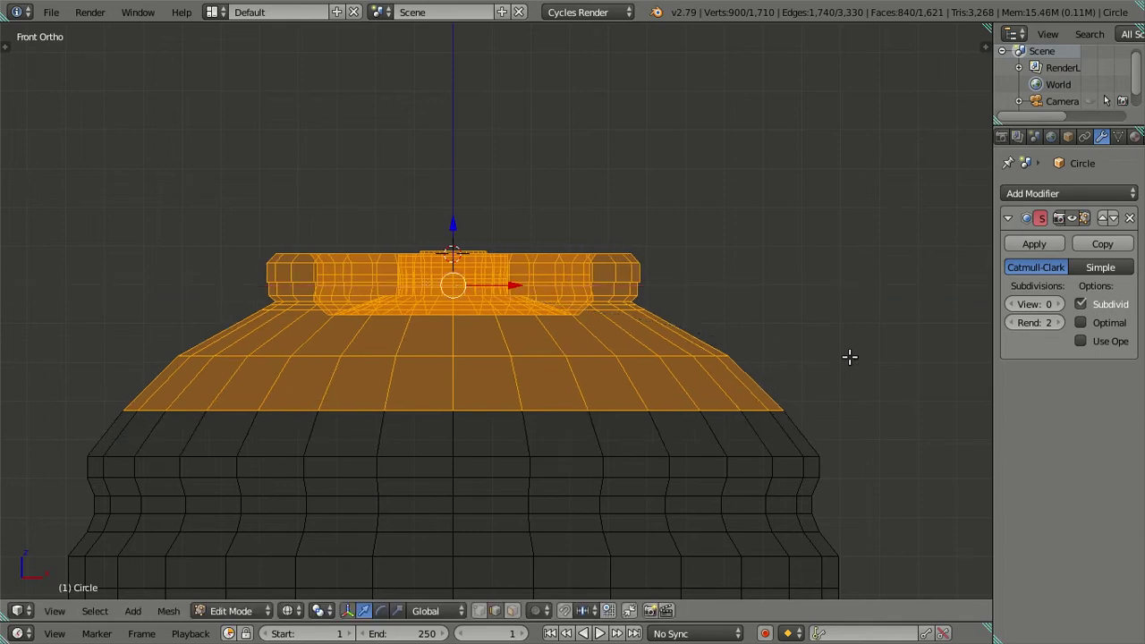
pyautogui.write('sy.9')
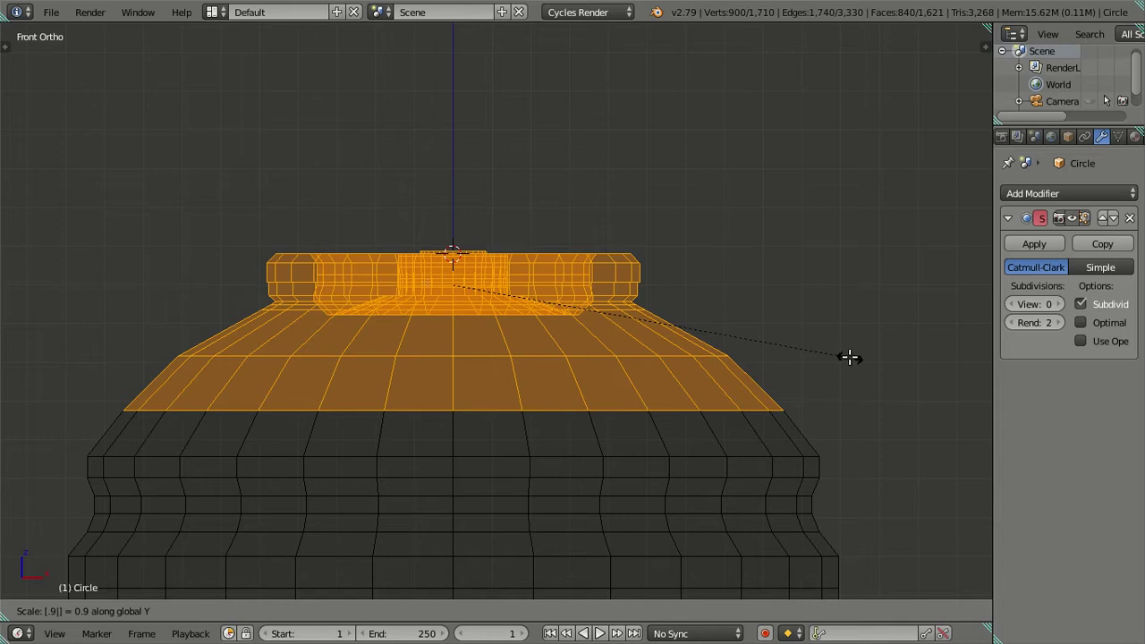
pyautogui.press('Return')
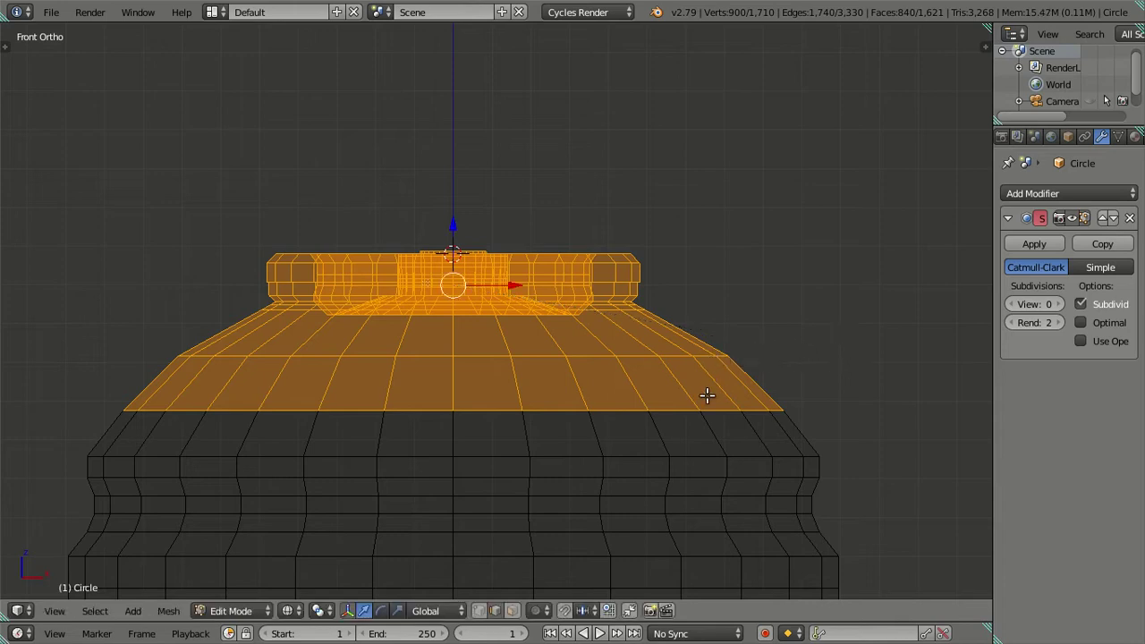
# Reselect only the shoulder edge loop and scale it inward to about 0.948
pyautogui.keyDown('alt'); pyautogui.keyDown('shift'); pyautogui.click(672, 410); pyautogui.keyUp('shift'); pyautogui.keyUp('alt')
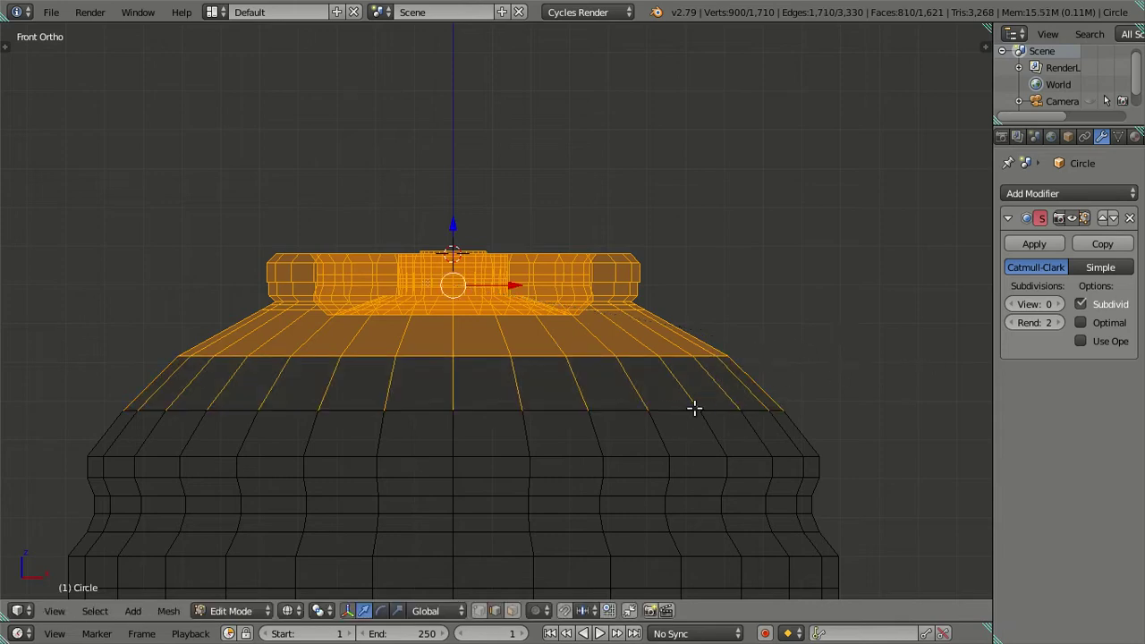
pyautogui.keyDown('alt'); pyautogui.keyDown('shift'); pyautogui.click(721, 387); pyautogui.keyUp('shift'); pyautogui.keyUp('alt')
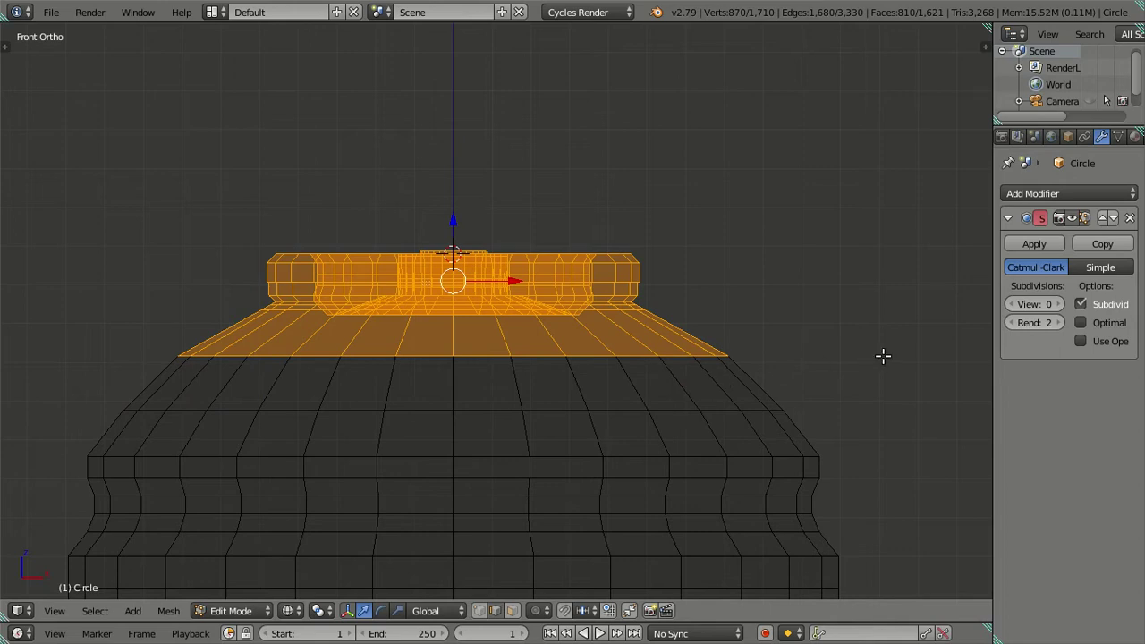
pyautogui.press('s')
pyautogui.press('x')
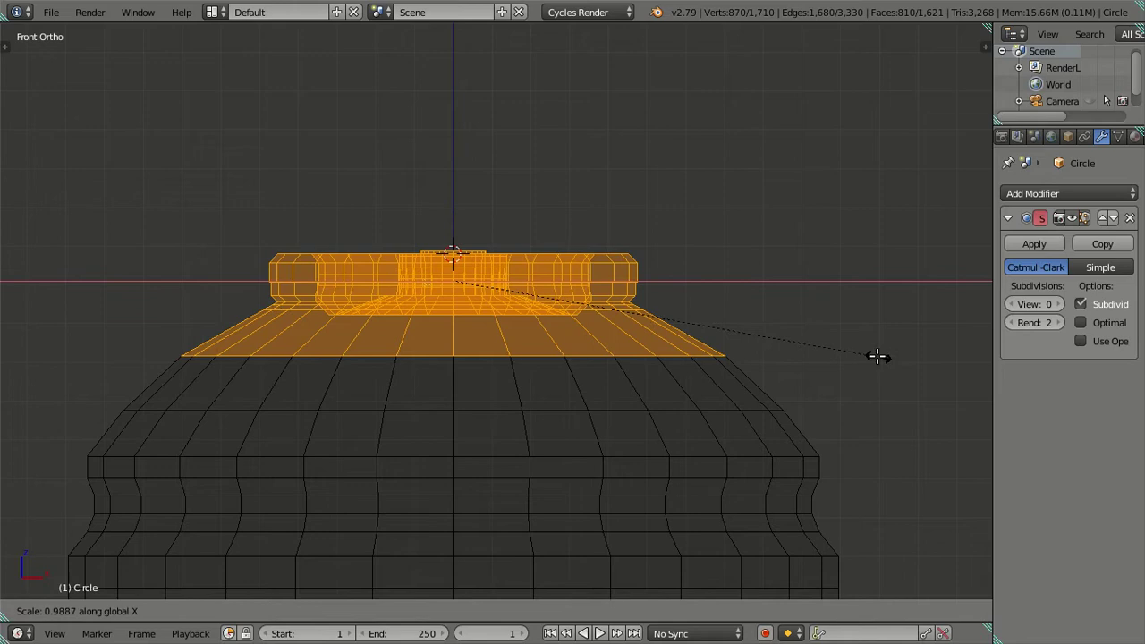
pyautogui.press('Escape')
pyautogui.press('a')
pyautogui.keyDown('alt'); pyautogui.rightClick(640, 360); pyautogui.keyUp('alt')
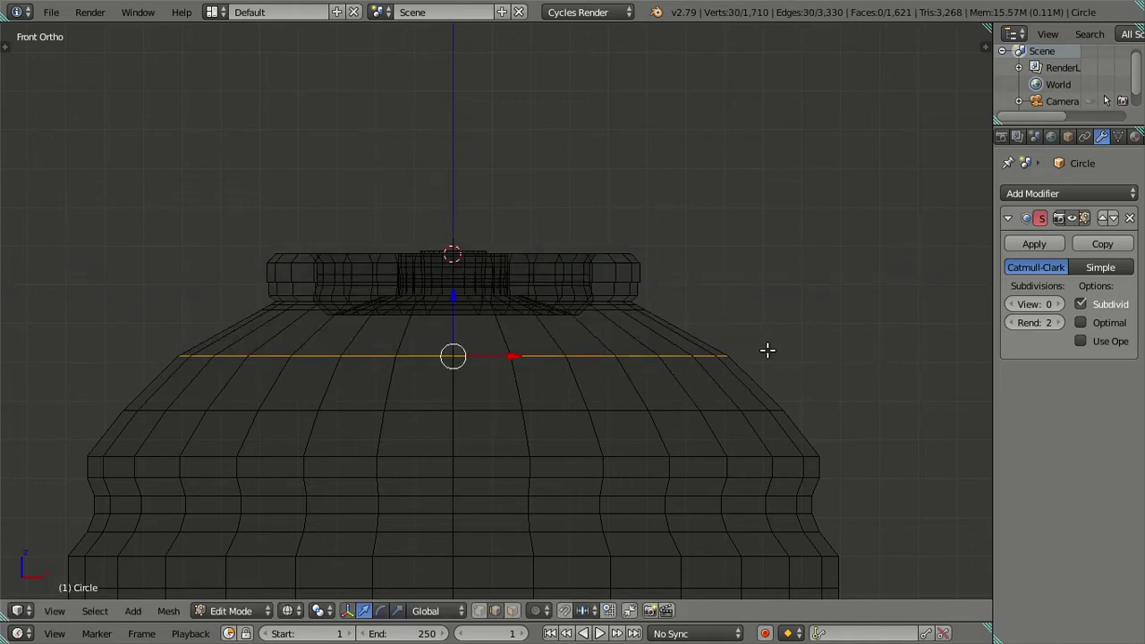
pyautogui.press('s')
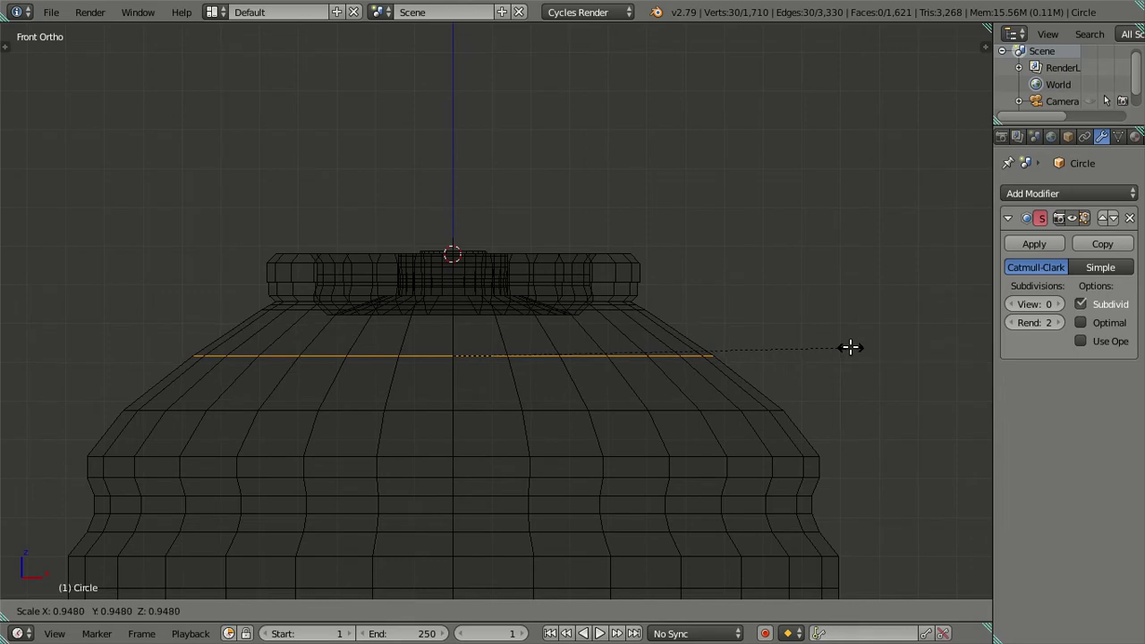
pyautogui.press('Return')
# Switch to solid shading and preview the smoothed top at subdivision 2 from several angles
pyautogui.press('a')
pyautogui.press('z')
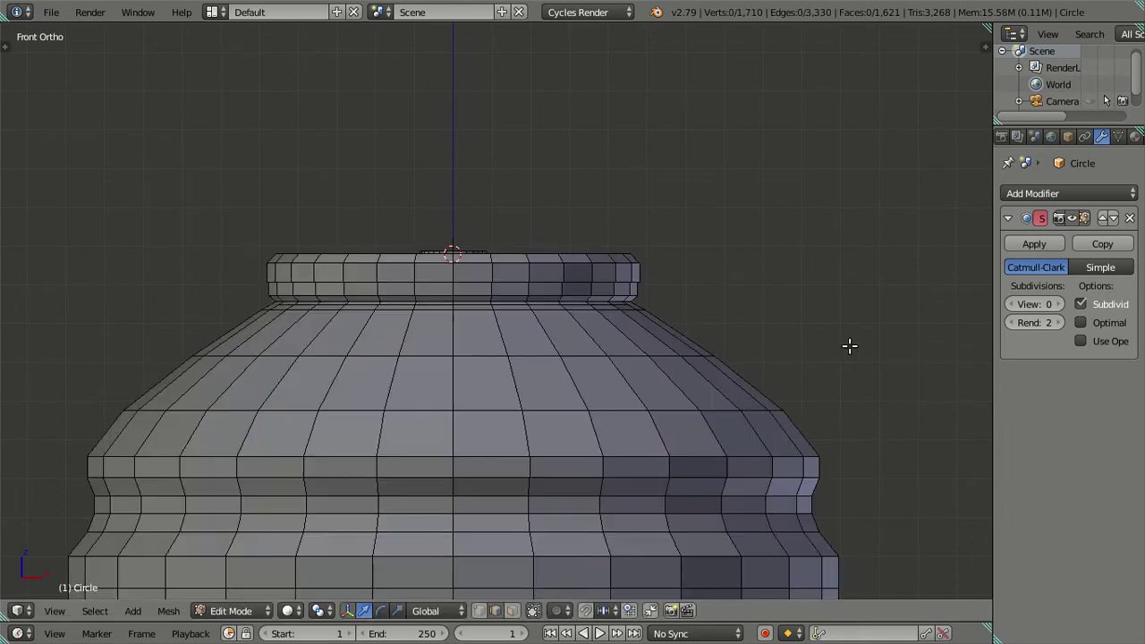
pyautogui.moveTo(552, 356)
pyautogui.mouseDown(button='middle')
pyautogui.moveTo(596, 491)
pyautogui.moveTo(568, 456)
pyautogui.moveTo(557, 468)
pyautogui.mouseUp(button='middle')
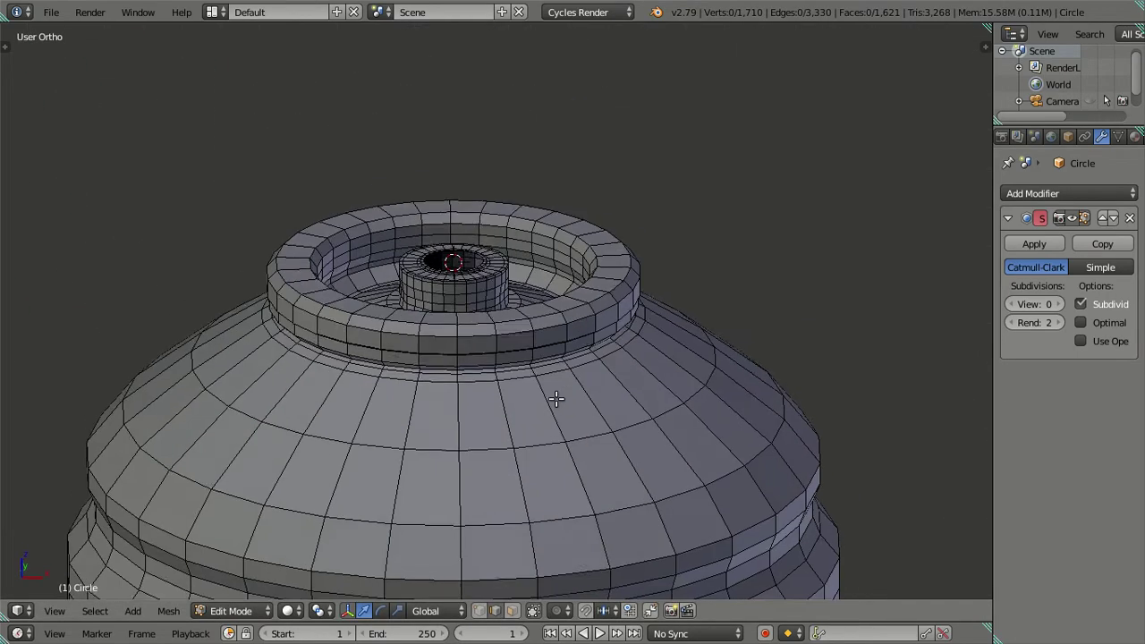
pyautogui.click(1060, 304)
pyautogui.click(1059, 305)
pyautogui.moveTo(918, 355)
pyautogui.mouseDown(button='middle')
pyautogui.moveTo(588, 340)
pyautogui.moveTo(606, 348)
pyautogui.moveTo(616, 403)
pyautogui.moveTo(557, 499)
pyautogui.moveTo(516, 379)
pyautogui.mouseUp(button='middle')
pyautogui.scroll(3, 472, 315)
pyautogui.scroll(-3, 472, 315)
pyautogui.moveTo(472, 314)
pyautogui.mouseDown(button='middle')
pyautogui.moveTo(605, 417)
pyautogui.moveTo(529, 391)
pyautogui.moveTo(604, 286)
pyautogui.moveTo(622, 326)
pyautogui.moveTo(617, 255)
pyautogui.moveTo(634, 236)
pyautogui.moveTo(634, 286)
pyautogui.moveTo(544, 281)
pyautogui.moveTo(455, 250)
pyautogui.moveTo(555, 268)
pyautogui.moveTo(575, 296)
pyautogui.moveTo(558, 406)
pyautogui.moveTo(564, 444)
pyautogui.moveTo(546, 340)
pyautogui.moveTo(577, 483)
pyautogui.moveTo(638, 349)
pyautogui.mouseUp(button='middle')
pyautogui.scroll(4, 638, 348)
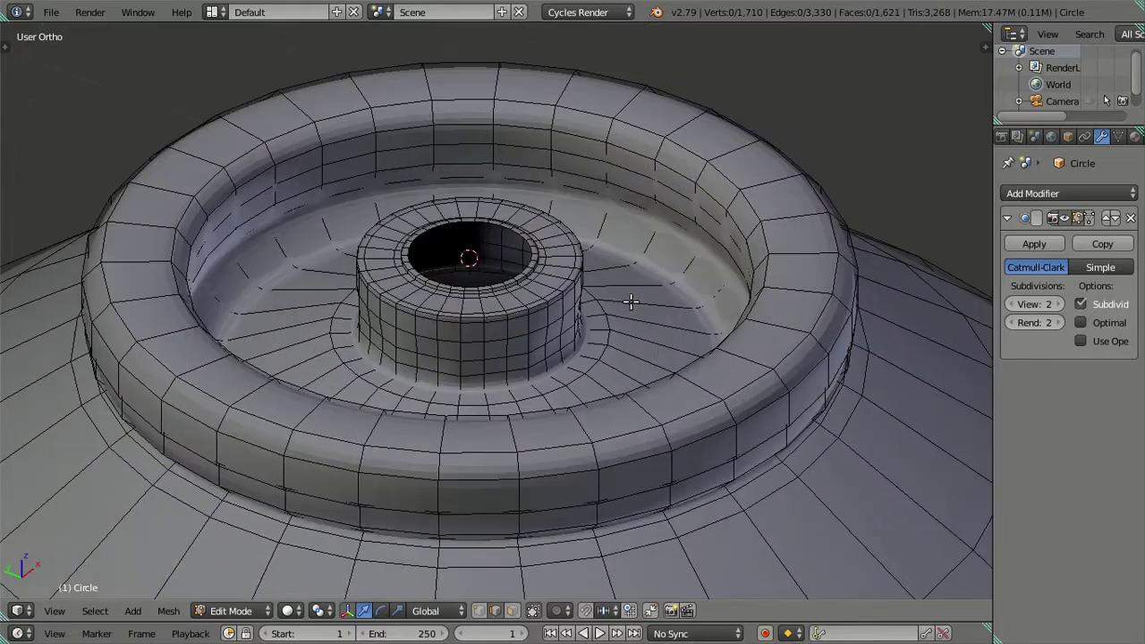
# Set subdivision back to 0 and select the eight inner-wall edge loops of the rim
pyautogui.click(1011, 304)
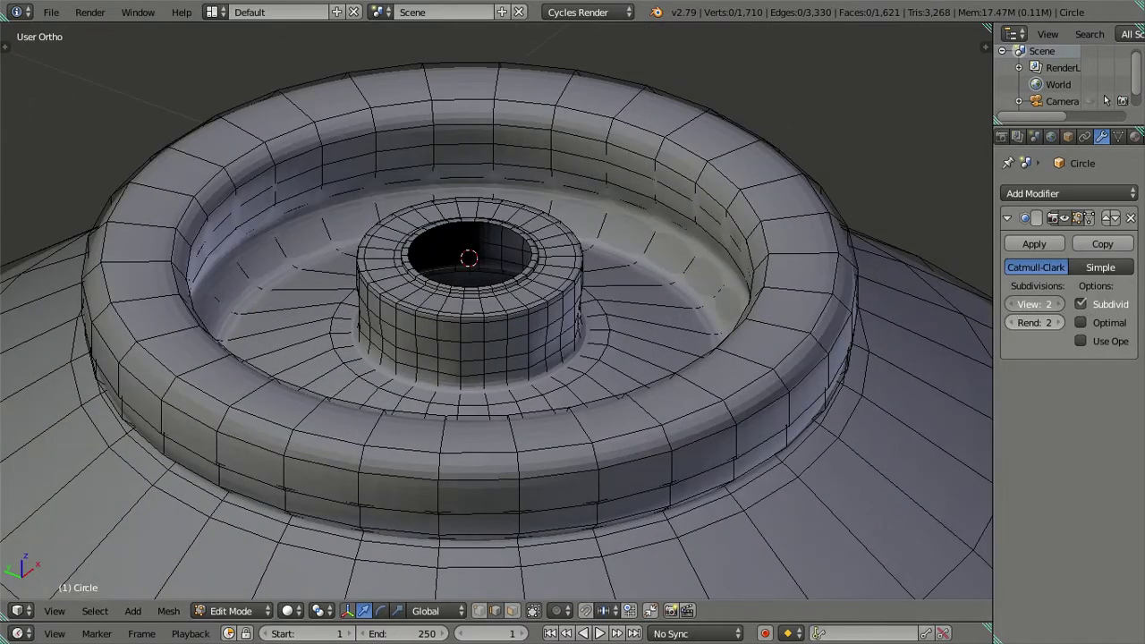
pyautogui.click(1011, 304)
pyautogui.keyDown('alt'); pyautogui.click(693, 283); pyautogui.keyUp('alt')
pyautogui.keyDown('alt'); pyautogui.keyDown('shift'); pyautogui.click(706, 264); pyautogui.keyUp('shift'); pyautogui.keyUp('alt')
pyautogui.keyDown('alt'); pyautogui.keyDown('shift'); pyautogui.click(713, 242); pyautogui.keyUp('shift'); pyautogui.keyUp('alt')
pyautogui.keyDown('alt'); pyautogui.keyDown('shift'); pyautogui.click(712, 231); pyautogui.keyUp('shift'); pyautogui.keyUp('alt')
pyautogui.keyDown('alt'); pyautogui.keyDown('shift'); pyautogui.click(712, 215); pyautogui.keyUp('shift'); pyautogui.keyUp('alt')
pyautogui.keyDown('alt'); pyautogui.keyDown('shift'); pyautogui.click(711, 200); pyautogui.keyUp('shift'); pyautogui.keyUp('alt')
pyautogui.keyDown('alt'); pyautogui.keyDown('shift'); pyautogui.click(722, 178); pyautogui.keyUp('shift'); pyautogui.keyUp('alt')
# Scale the selected inner-wall loops by 1.05 along X and 1.05 along Y
pyautogui.moveTo(869, 307); pyautogui.dragTo(719, 356, button='middle')
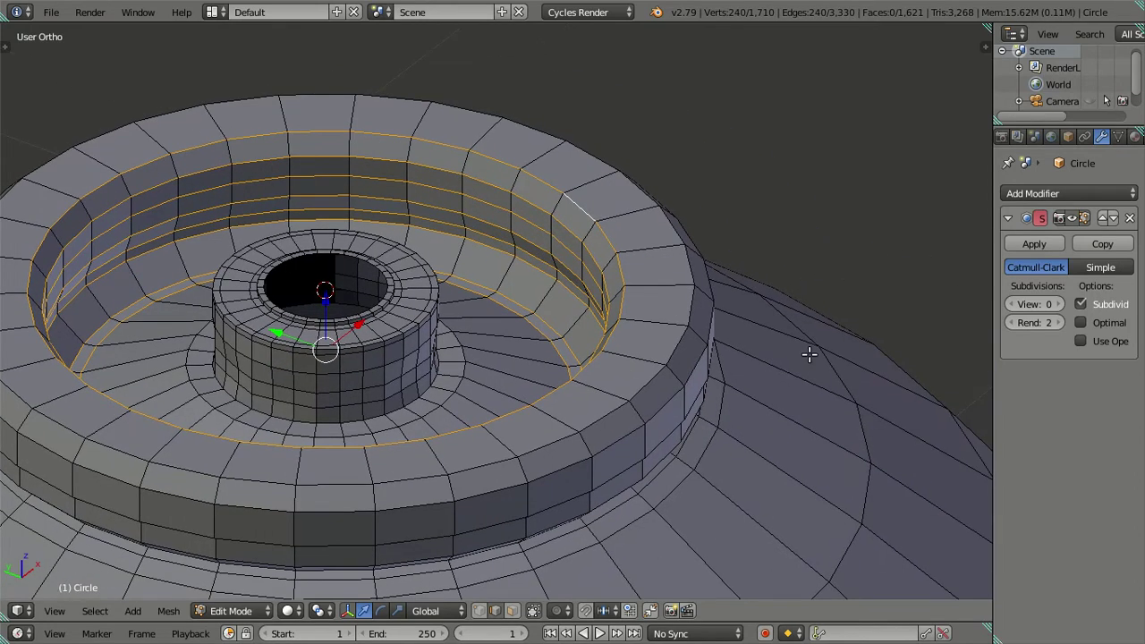
pyautogui.press('s')
pyautogui.press('Escape')
pyautogui.moveTo(802, 366)
pyautogui.mouseDown(button='middle')
pyautogui.moveTo(713, 374)
pyautogui.moveTo(785, 309)
pyautogui.mouseUp(button='middle')
pyautogui.press('s')
pyautogui.press('x')
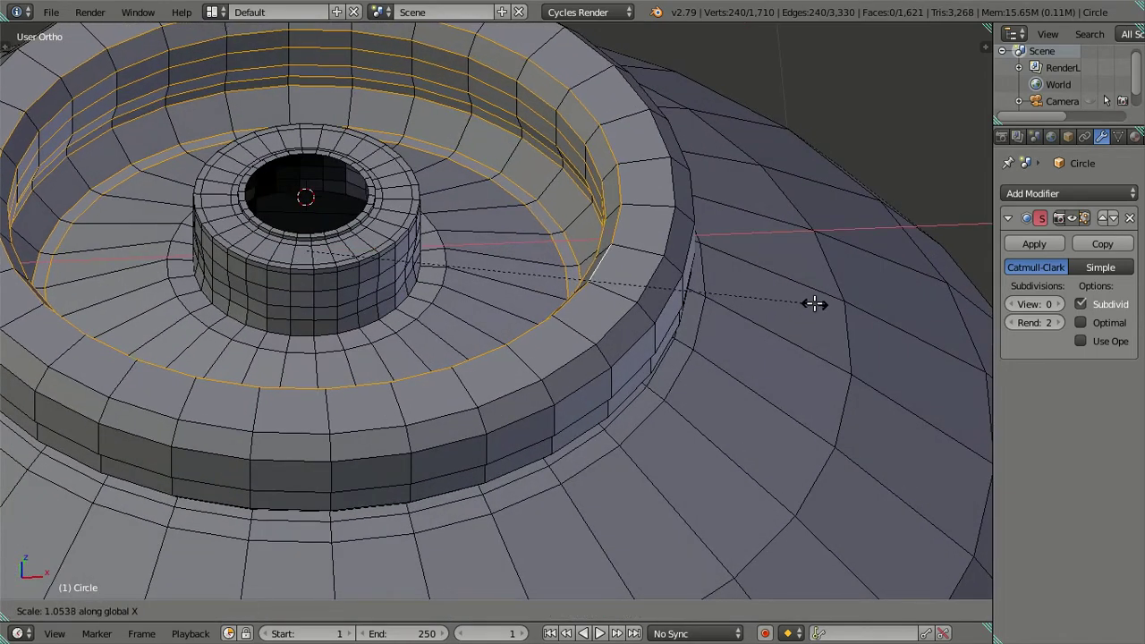
pyautogui.write('1.05')
pyautogui.press('Return')
pyautogui.write('sy1.05')
pyautogui.press('Return')
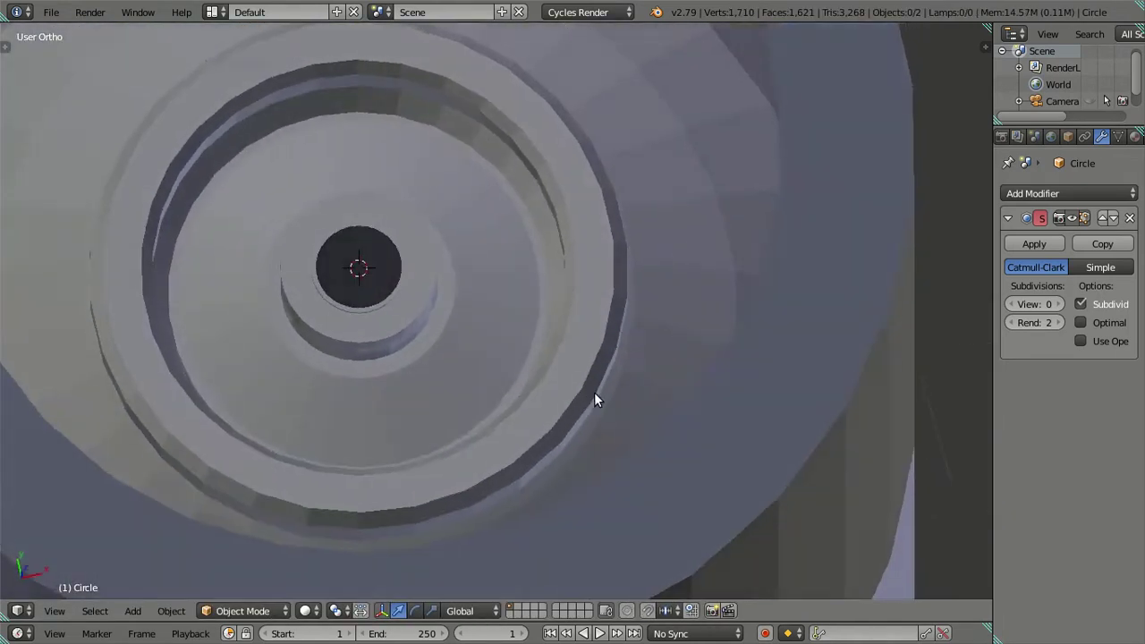
# Preview the top at subdivision 2, set it back to 0, and return to Edit Mode
pyautogui.moveTo(594, 399); pyautogui.dragTo(594, 429, button='middle')
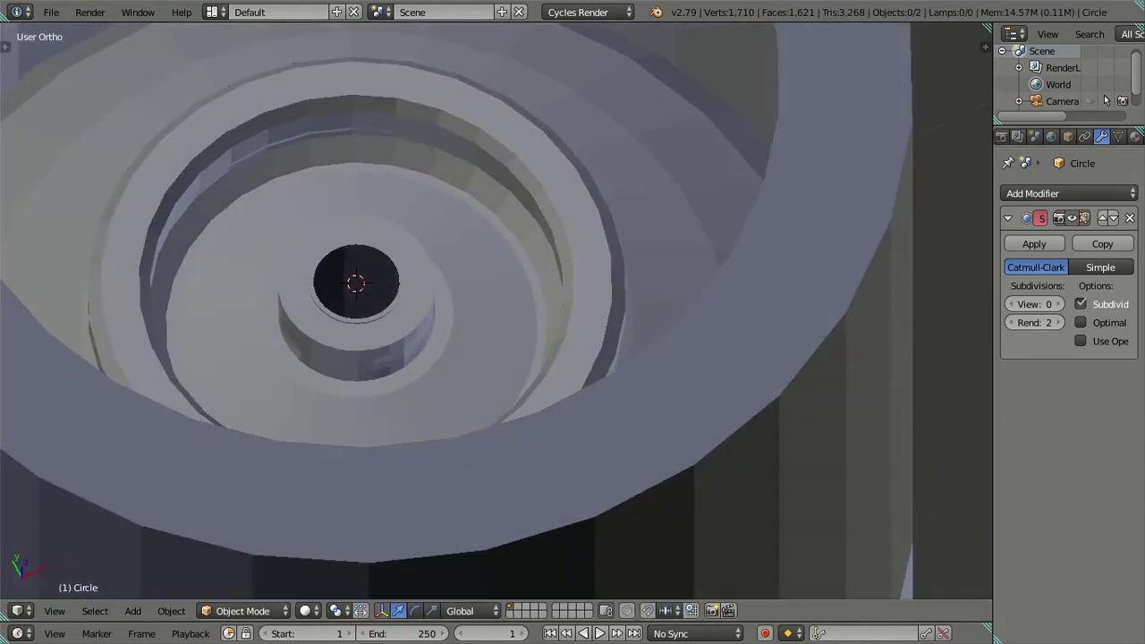
pyautogui.doubleClick(1060, 304)
pyautogui.moveTo(634, 313)
pyautogui.mouseDown(button='middle')
pyautogui.moveTo(650, 397)
pyautogui.moveTo(666, 317)
pyautogui.moveTo(664, 341)
pyautogui.moveTo(657, 322)
pyautogui.mouseUp(button='middle')
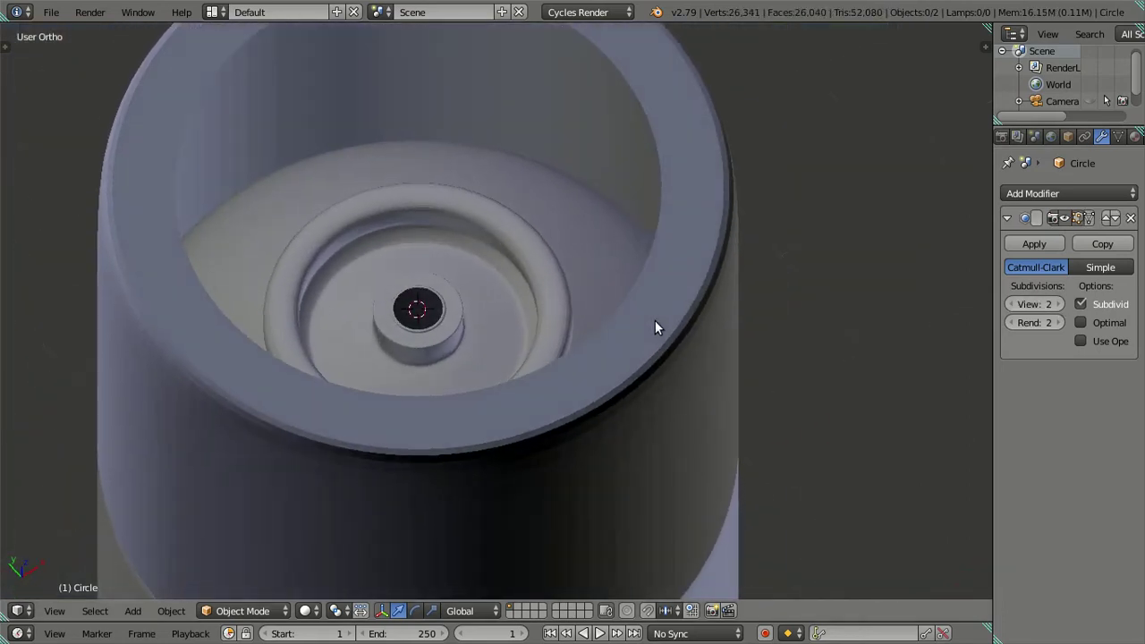
pyautogui.doubleClick(1013, 304)
pyautogui.scroll(3, 642, 424)
pyautogui.press('Tab')
# Add a loop cut on the floor around the spout base and raise it 0.005 along Z
pyautogui.moveTo(642, 424); pyautogui.dragTo(629, 409, button='middle')
pyautogui.scroll(2, 629, 409)
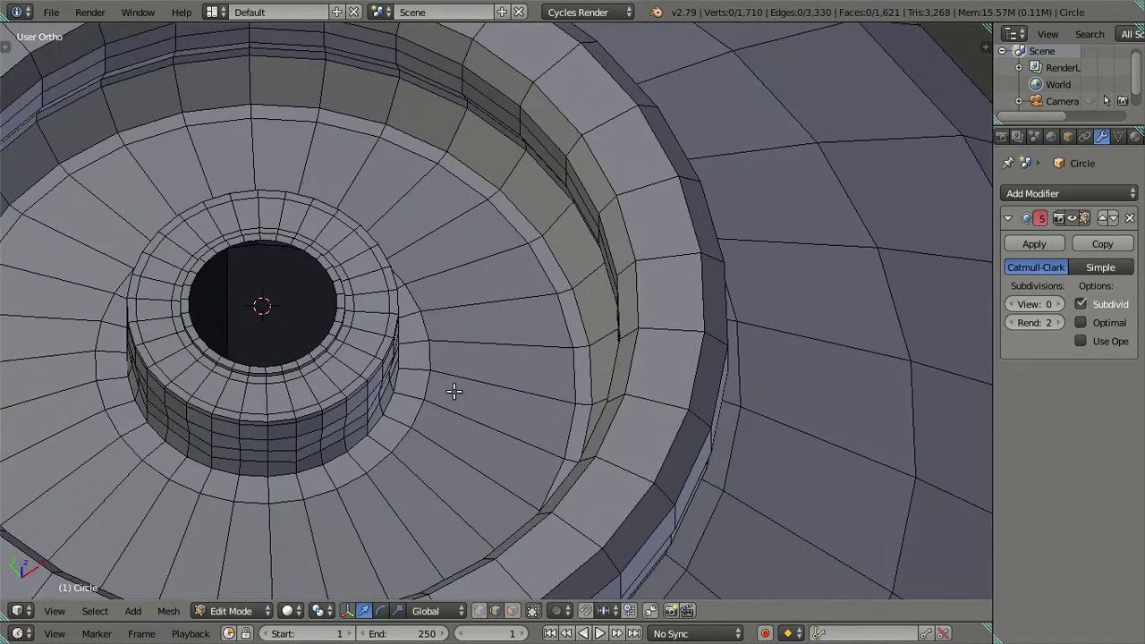
pyautogui.moveTo(454, 391); pyautogui.dragTo(460, 371, button='middle')
pyautogui.hotkey('ctrl', 'r')
pyautogui.click(477, 373)
pyautogui.rightClick(477, 373)
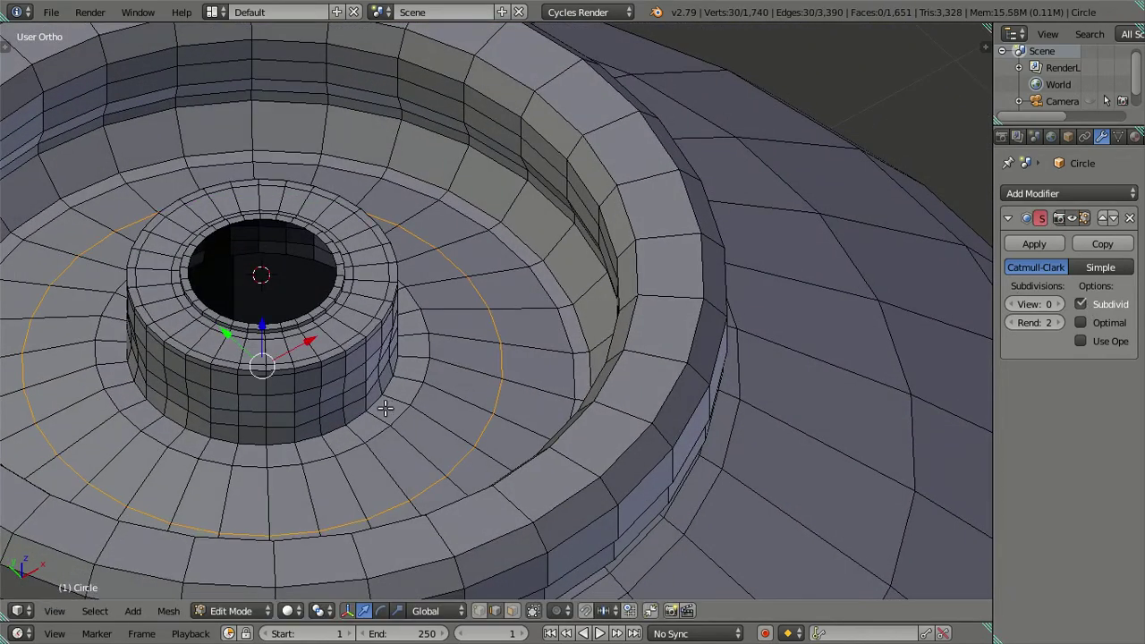
pyautogui.moveTo(386, 409); pyautogui.dragTo(395, 328, button='middle')
pyautogui.moveTo(310, 322); pyautogui.dragTo(267, 322, button='middle')
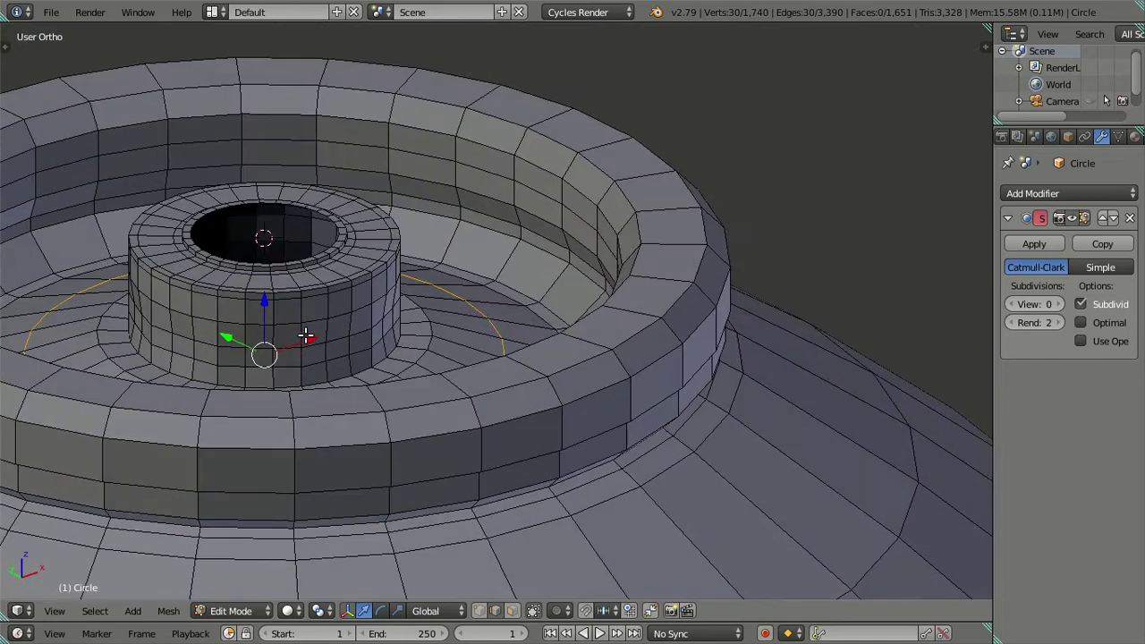
pyautogui.moveTo(260, 301); pyautogui.dragTo(261, 298)
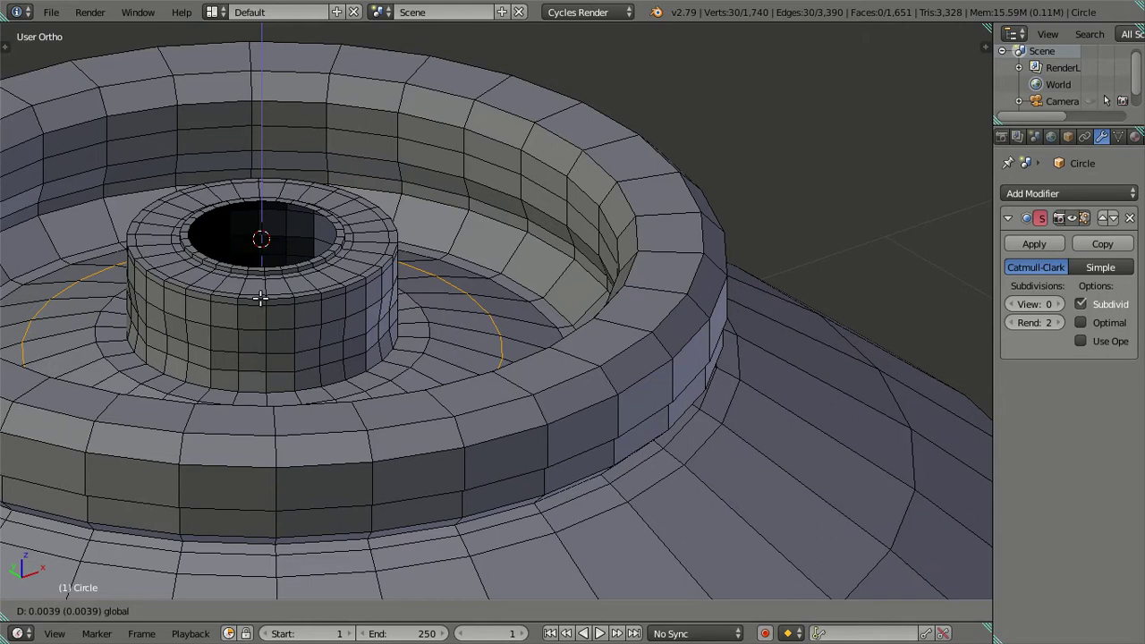
pyautogui.moveTo(260, 297); pyautogui.dragTo(261, 295)
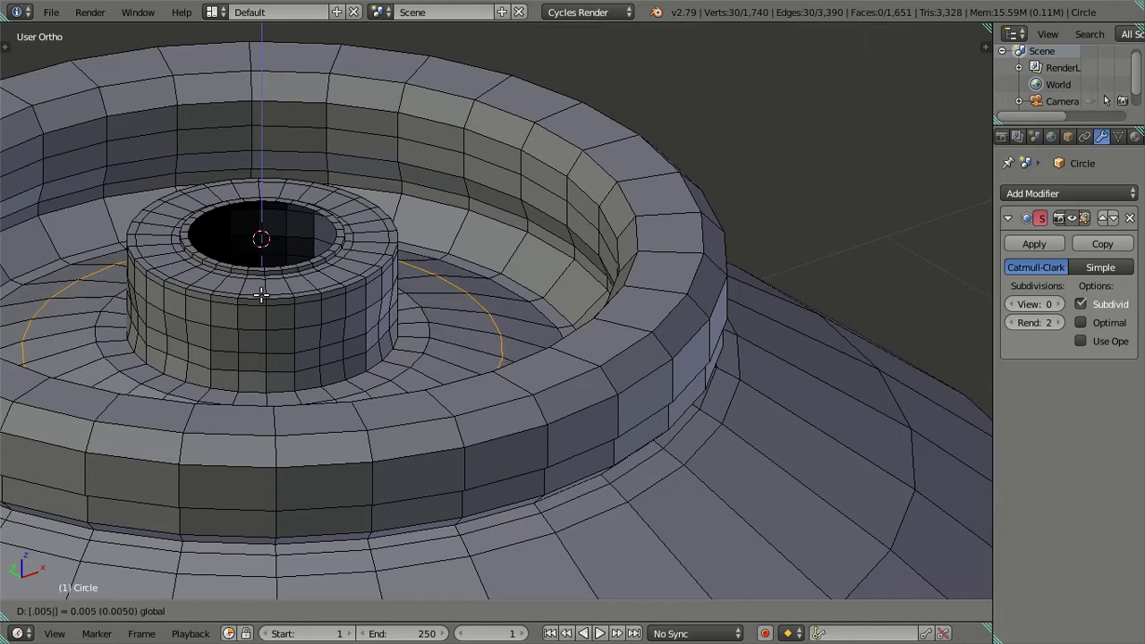
pyautogui.moveTo(260, 295); pyautogui.dragTo(340, 288)
pyautogui.press('a')
pyautogui.moveTo(340, 289)
pyautogui.mouseDown(button='middle')
pyautogui.moveTo(383, 357)
pyautogui.moveTo(256, 340)
pyautogui.moveTo(434, 338)
pyautogui.mouseUp(button='middle')
# Add four loop cuts on the rim floor and dissolve the unwanted ones, leaving two new loops
pyautogui.hotkey('ctrl', 'r')
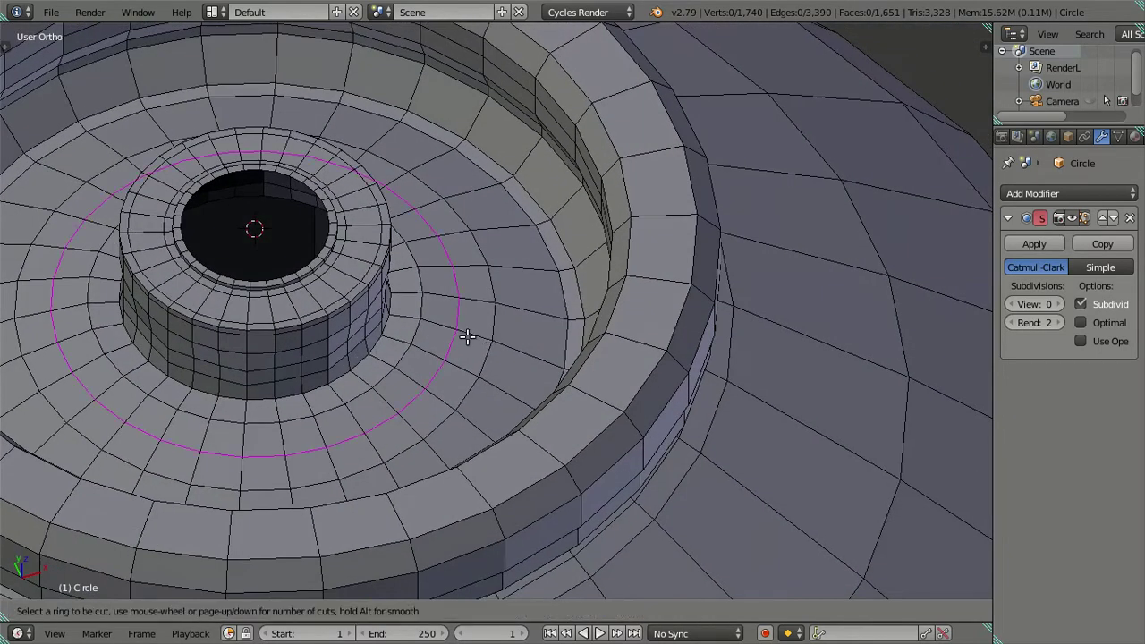
pyautogui.scroll(3, 467, 336)
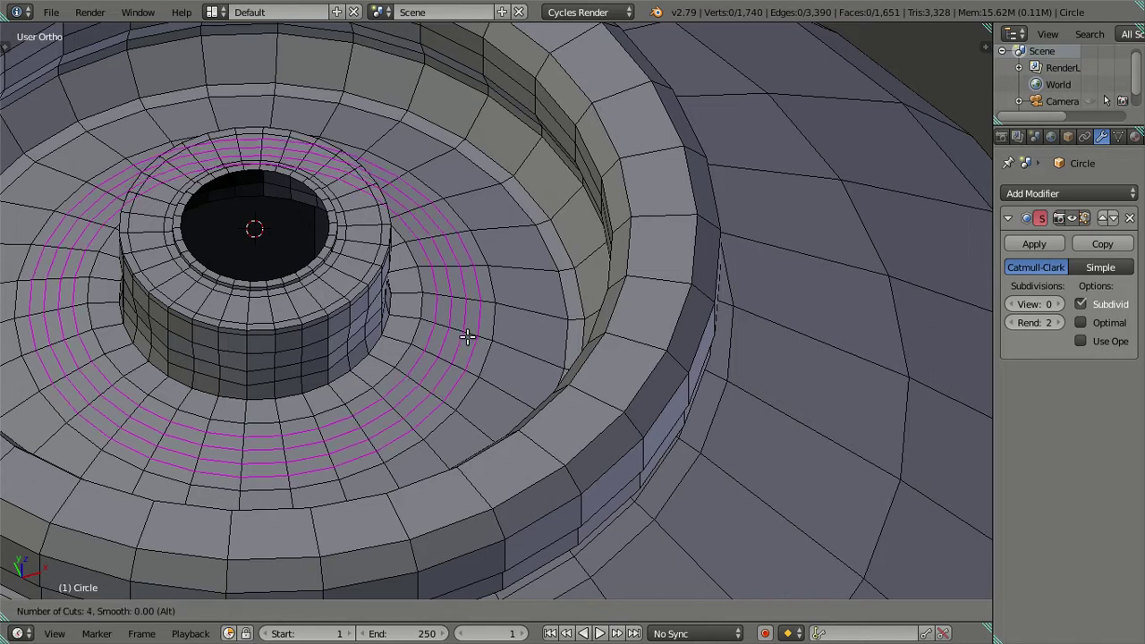
pyautogui.click(467, 337)
pyautogui.rightClick(467, 336)
pyautogui.press('x')
pyautogui.click(604, 368)
# In Object Mode, preview the jar top at subdivision 2, then set it back to 0
pyautogui.press('Tab')
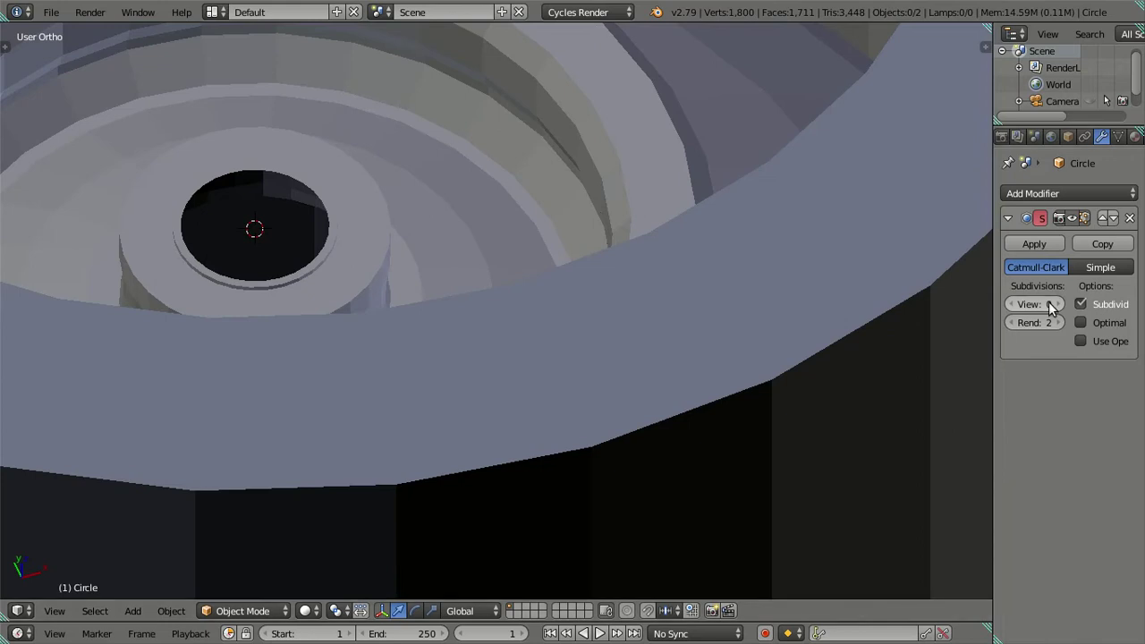
pyautogui.click(1054, 304)
pyautogui.scroll(-2, 536, 287)
pyautogui.scroll(3, 501, 356)
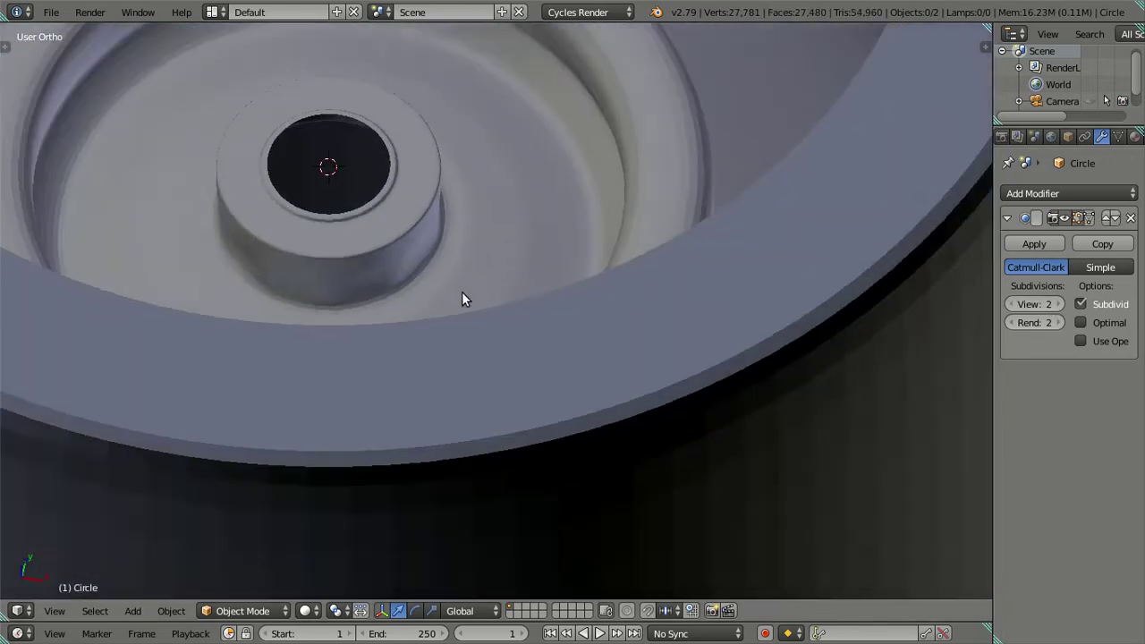
pyautogui.scroll(-2, 465, 287)
pyautogui.moveTo(469, 272)
pyautogui.mouseDown(button='middle')
pyautogui.moveTo(486, 254)
pyautogui.moveTo(532, 375)
pyautogui.moveTo(537, 340)
pyautogui.mouseUp(button='middle')
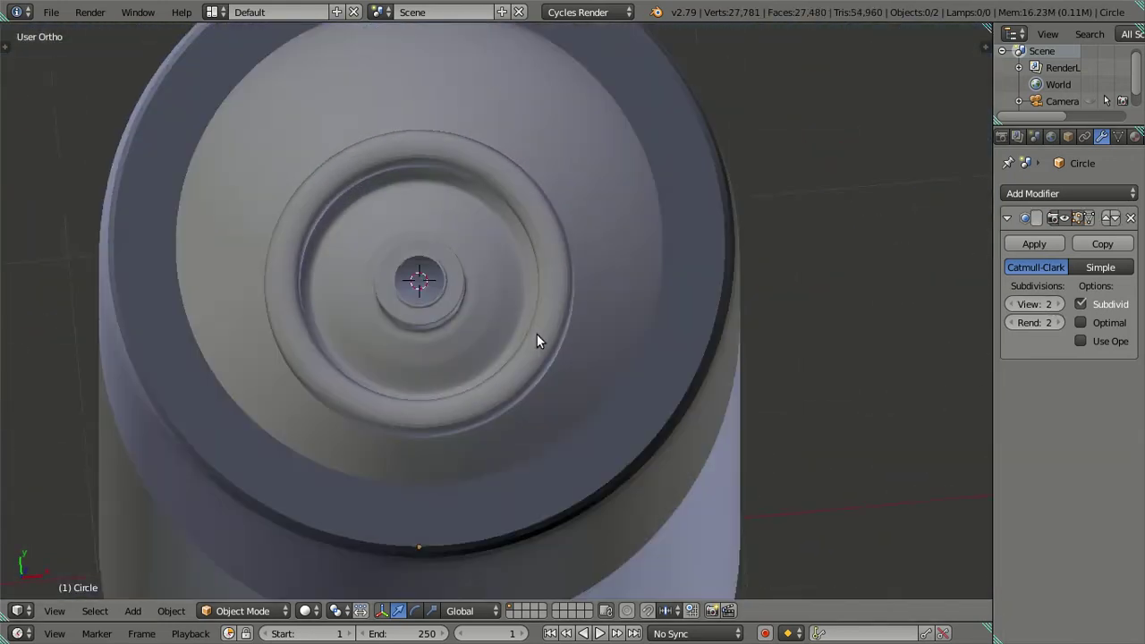
pyautogui.moveTo(1043, 304); pyautogui.dragTo(1015, 304)
pyautogui.scroll(2, 365, 446)
# Dissolve an edge ring on the recessed rim floor
pyautogui.press('Tab')
pyautogui.scroll(1, 408, 403)
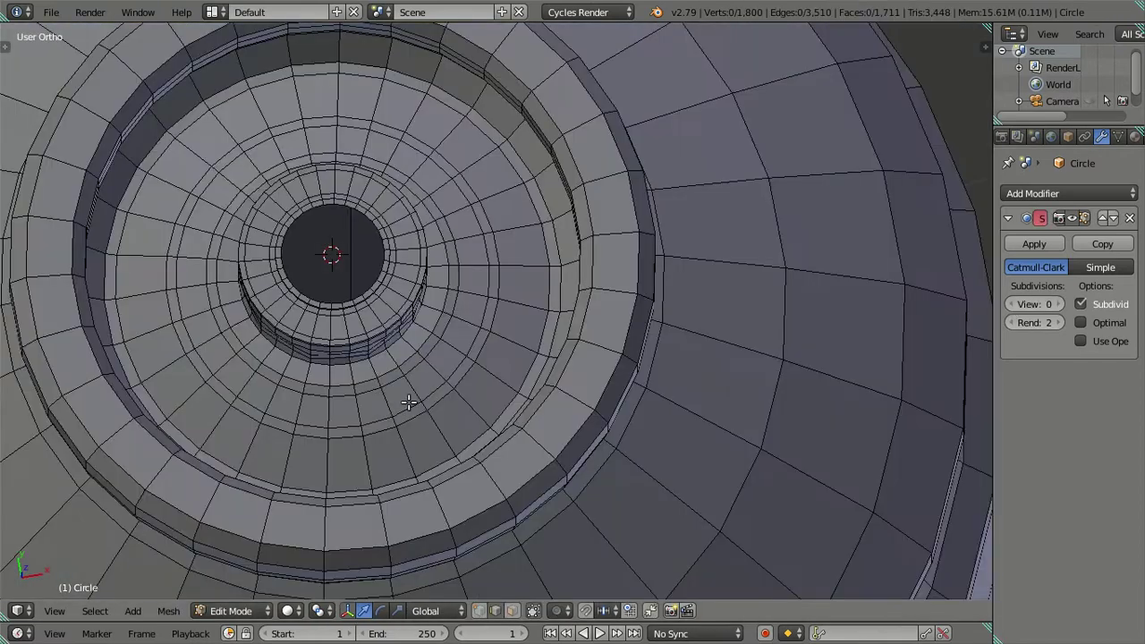
pyautogui.keyDown('alt'); pyautogui.click(475, 344); pyautogui.keyUp('alt')
pyautogui.press('x')
pyautogui.click(606, 354)
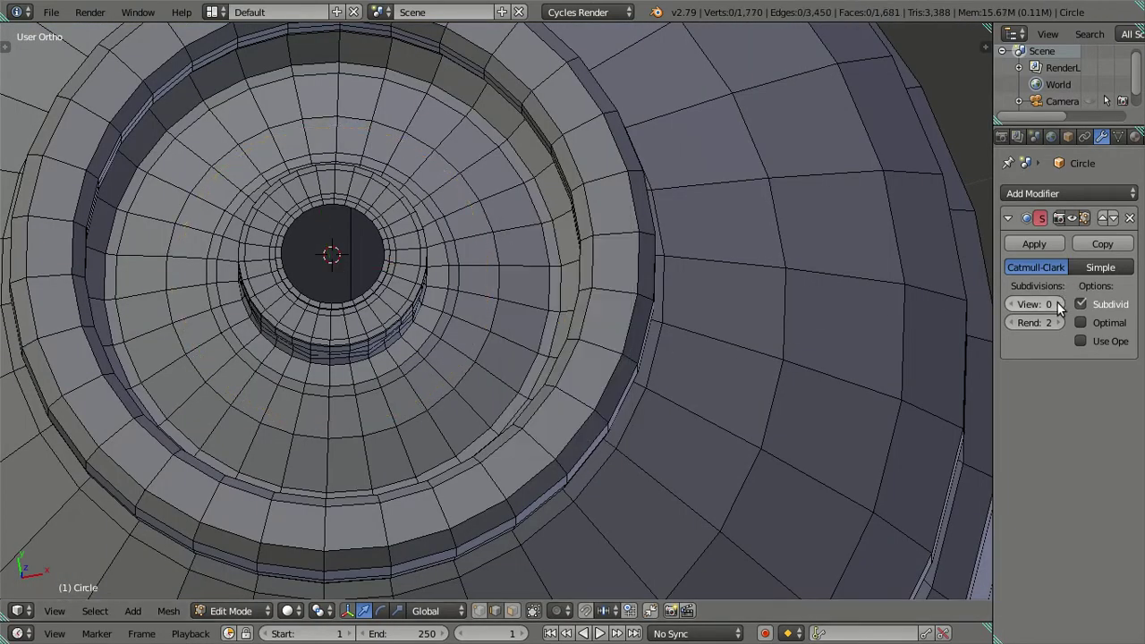
# Preview the jar top smoothed at subdivision level 2, then set the viewport level back to 0
pyautogui.click(1060, 304)
pyautogui.click(1060, 304)
pyautogui.scroll(-2, 797, 325)
pyautogui.scroll(-1, 797, 325)
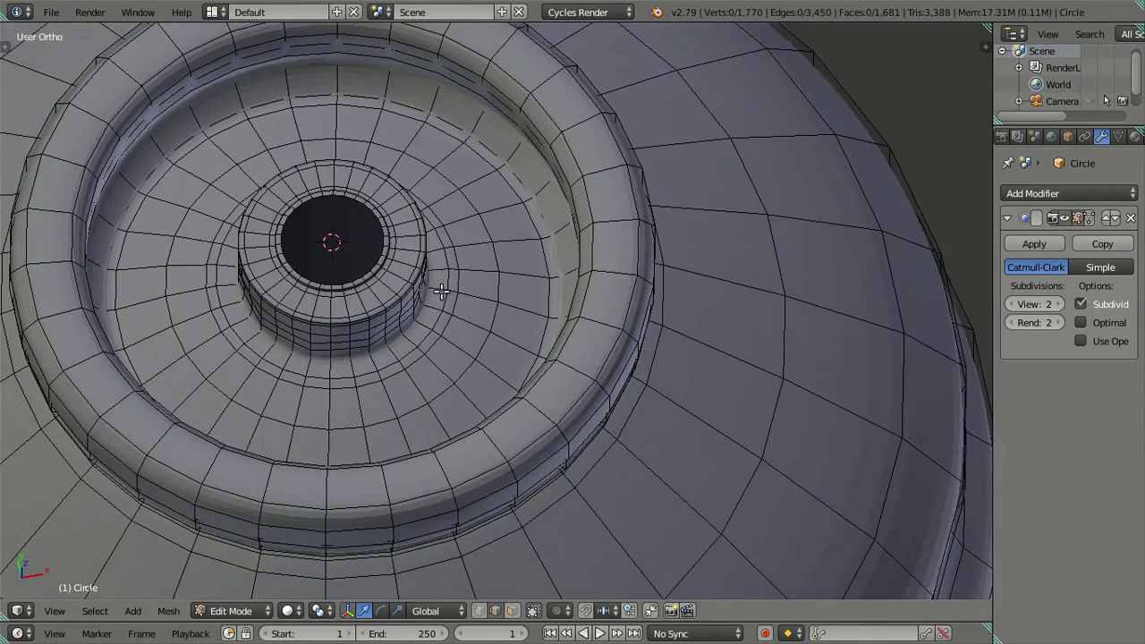
pyautogui.press('Tab')
pyautogui.scroll(2, 441, 291)
pyautogui.moveTo(468, 352); pyautogui.dragTo(524, 261, button='middle')
pyautogui.click(1010, 304)
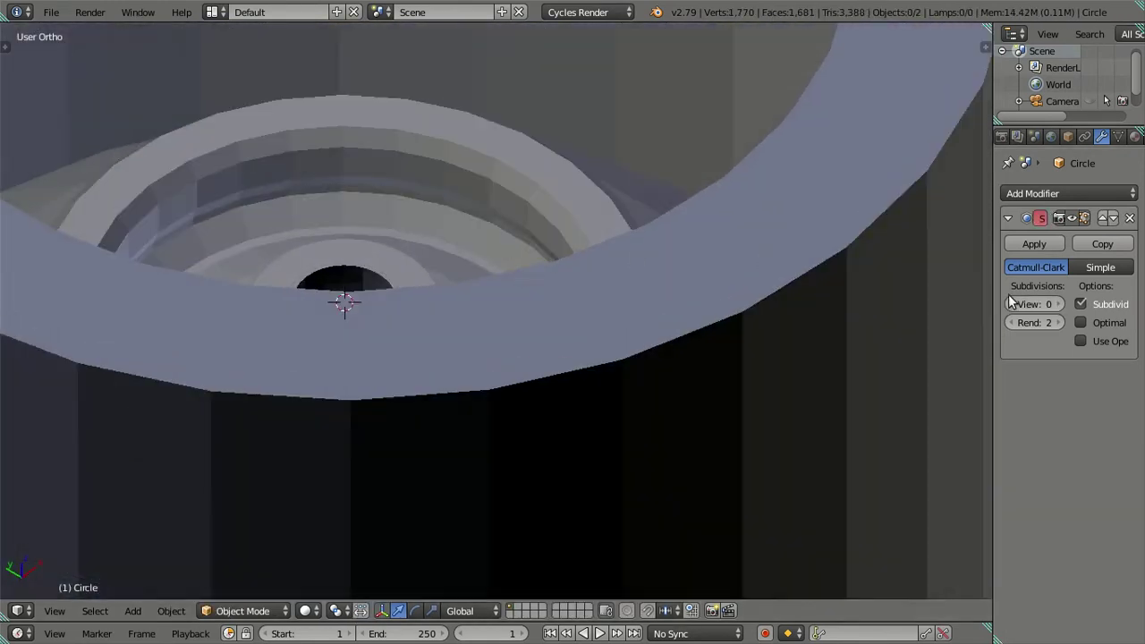
pyautogui.click(1009, 304)
# Dissolve an edge loop on the inner ring wall
pyautogui.press('Tab')
pyautogui.scroll(-2, 544, 268)
pyautogui.scroll(-1, 581, 234)
pyautogui.scroll(2, 582, 234)
pyautogui.keyDown('shift'); pyautogui.moveTo(582, 220); pyautogui.dragTo(519, 348, button='middle'); pyautogui.keyUp('shift')
pyautogui.keyDown('alt'); pyautogui.click(557, 324); pyautogui.keyUp('alt')
pyautogui.press('x')
pyautogui.click(591, 365)
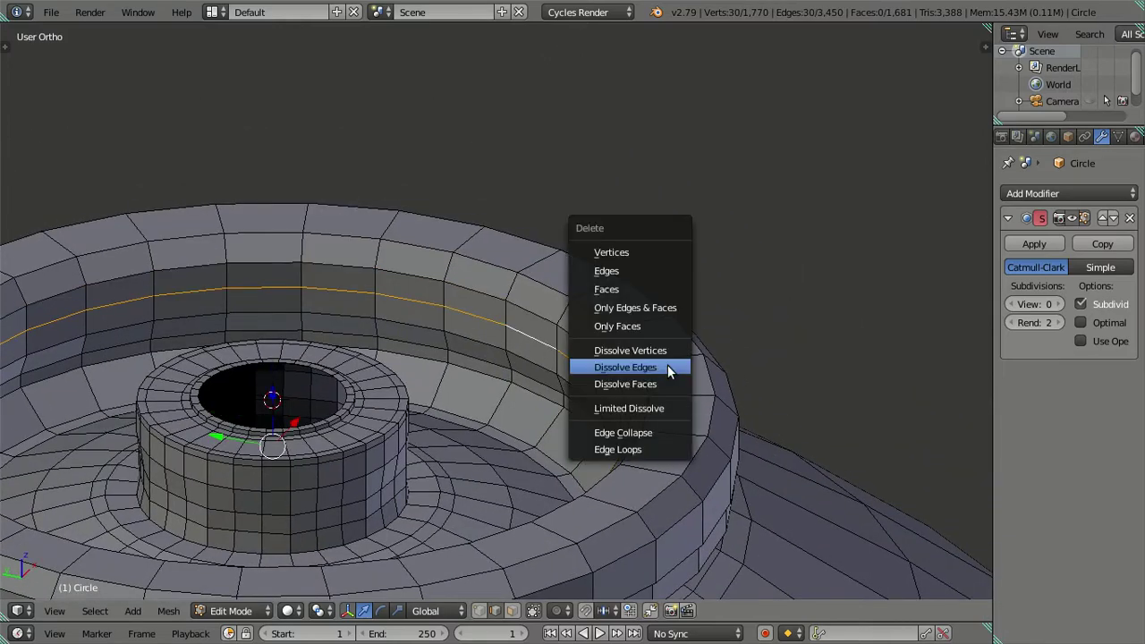
# Loop-cut three new loops into the ring, then dissolve the single selected loop
pyautogui.hotkey('ctrl', 'r')
pyautogui.scroll(1, 553, 348)
pyautogui.scroll(1, 553, 348)
pyautogui.click(552, 349)
pyautogui.rightClick(552, 349)
pyautogui.keyDown('alt'); pyautogui.click(537, 338); pyautogui.keyUp('alt')
pyautogui.keyDown('alt'); pyautogui.click(542, 347); pyautogui.keyUp('alt')
pyautogui.press('x')
pyautogui.click(631, 338)
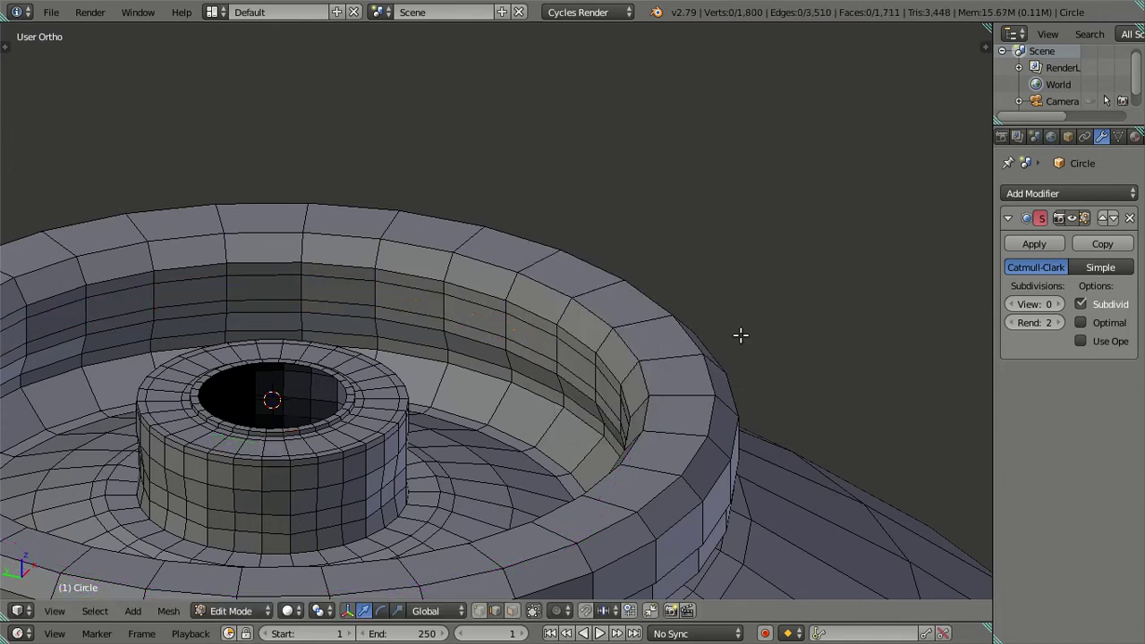
# Check the mesh in object mode at subdivision level 2 and return the preview to 0
pyautogui.press('Tab')
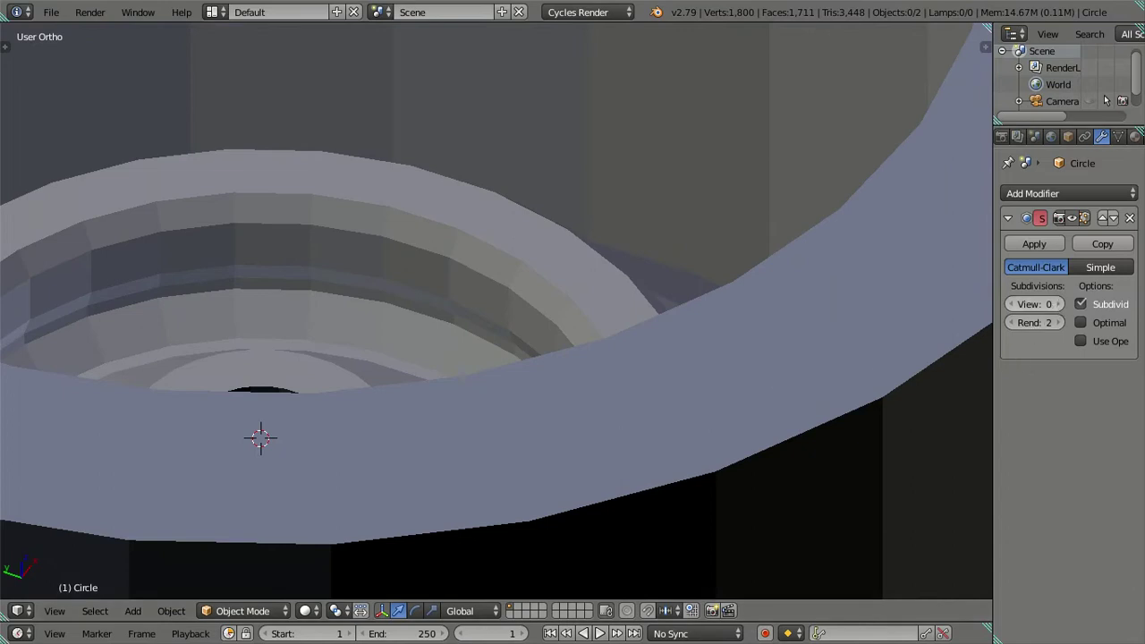
pyautogui.hotkey('ctrl', '2')
pyautogui.scroll(-2, 561, 341)
pyautogui.scroll(-2, 649, 360)
pyautogui.scroll(2, 659, 351)
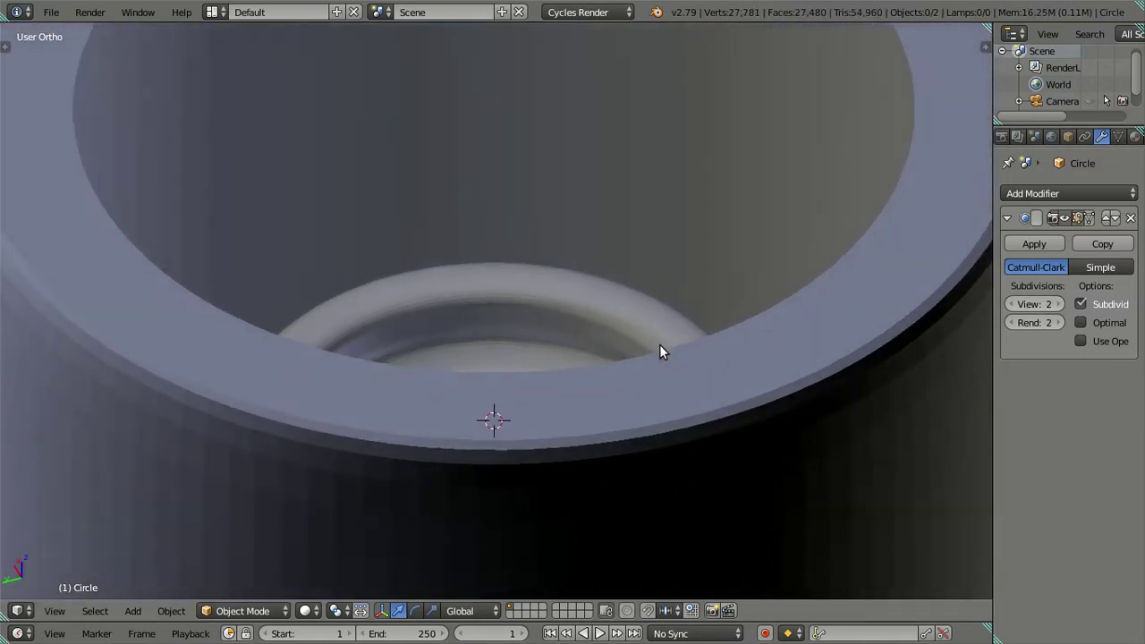
pyautogui.click(1012, 306)
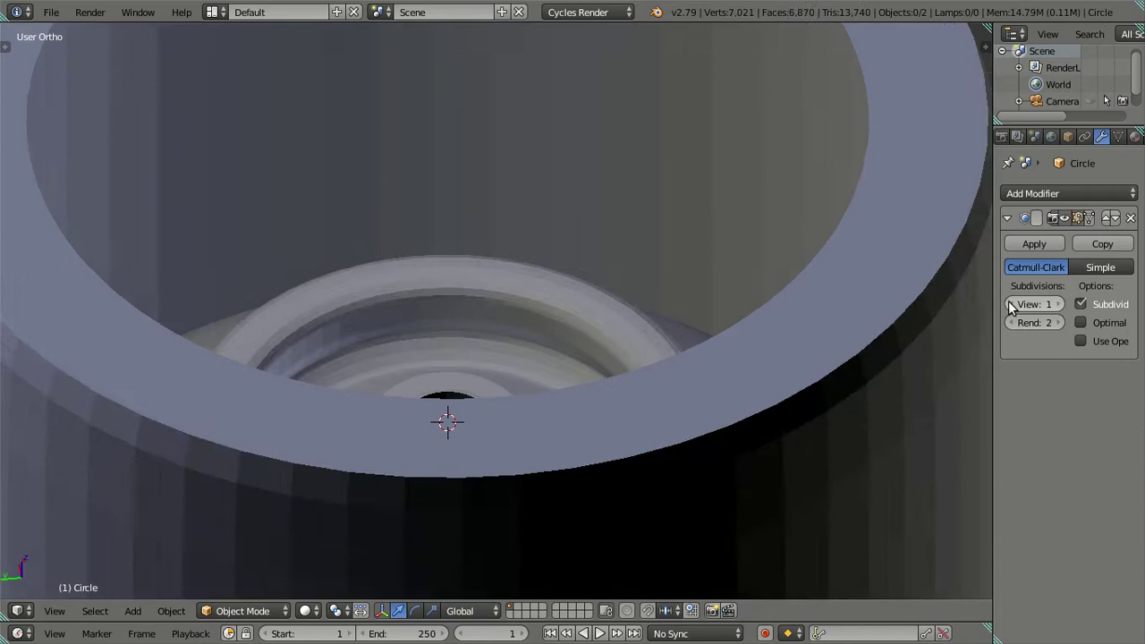
pyautogui.click(1012, 306)
pyautogui.scroll(-2, 683, 378)
# Dissolve the extra edge loop on the recessed ring
pyautogui.press('Tab')
pyautogui.scroll(-2, 680, 375)
pyautogui.scroll(-2, 691, 326)
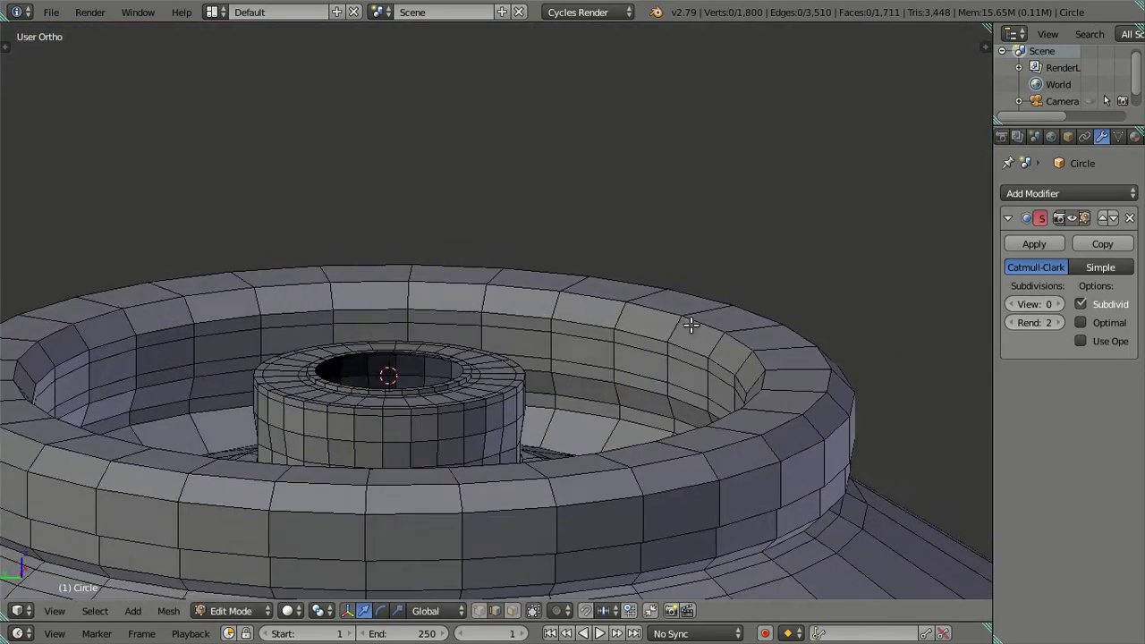
pyautogui.scroll(2, 691, 326)
pyautogui.keyDown('alt'); pyautogui.click(694, 401); pyautogui.keyUp('alt')
pyautogui.press('x')
pyautogui.click(698, 417)
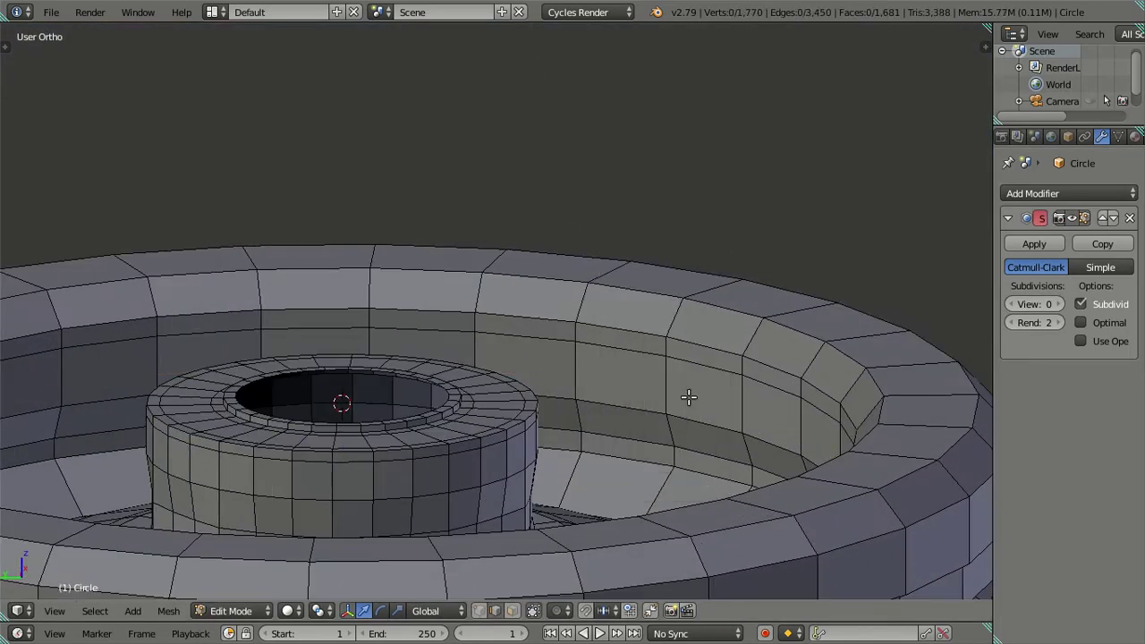
# Cut one centred edge loop around the ring and clear the selection
pyautogui.hotkey('ctrl', 'r')
pyautogui.click(747, 447)
pyautogui.rightClick(747, 448)
pyautogui.press('a')
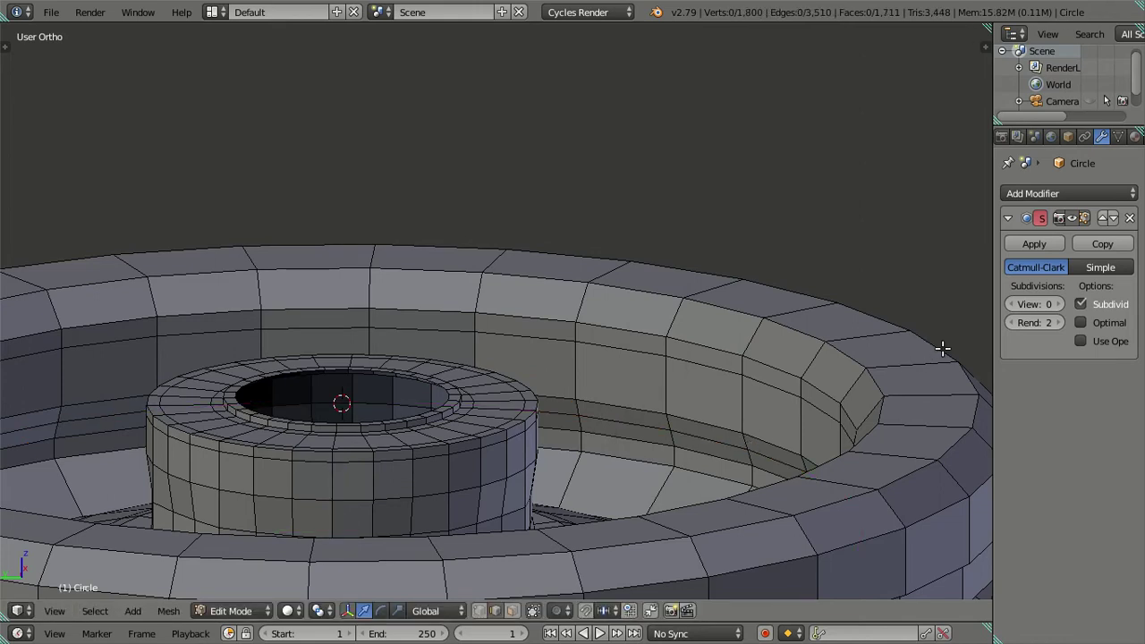
# Inspect the smoothed jar top at level 2, then return to level 0 and a low edit view of the rim
pyautogui.click(1055, 304)
pyautogui.moveTo(588, 399)
pyautogui.mouseDown(button='middle')
pyautogui.moveTo(582, 439)
pyautogui.moveTo(596, 401)
pyautogui.moveTo(617, 414)
pyautogui.moveTo(683, 399)
pyautogui.moveTo(591, 417)
pyautogui.moveTo(587, 402)
pyautogui.moveTo(582, 517)
pyautogui.moveTo(623, 414)
pyautogui.moveTo(972, 328)
pyautogui.mouseUp(button='middle')
pyautogui.press('Tab')
pyautogui.click(1012, 304)
pyautogui.click(1011, 304)
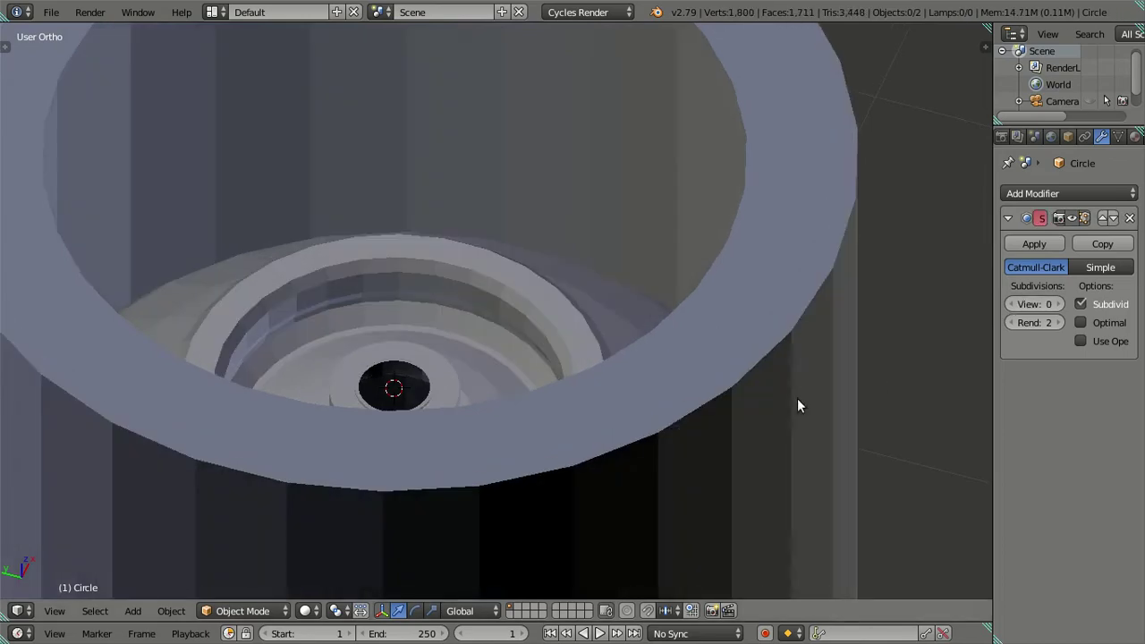
pyautogui.press('Tab')
pyautogui.scroll(-3, 529, 424)
pyautogui.moveTo(529, 424)
pyautogui.mouseDown(button='middle')
pyautogui.moveTo(524, 365)
pyautogui.moveTo(542, 341)
pyautogui.mouseUp(button='middle')
pyautogui.scroll(2, 545, 387)
pyautogui.moveTo(544, 386)
pyautogui.mouseDown(button='middle')
pyautogui.moveTo(435, 376)
pyautogui.moveTo(432, 325)
pyautogui.moveTo(482, 348)
pyautogui.moveTo(503, 319)
pyautogui.moveTo(430, 393)
pyautogui.moveTo(400, 455)
pyautogui.moveTo(409, 504)
pyautogui.moveTo(379, 423)
pyautogui.mouseUp(button='middle')
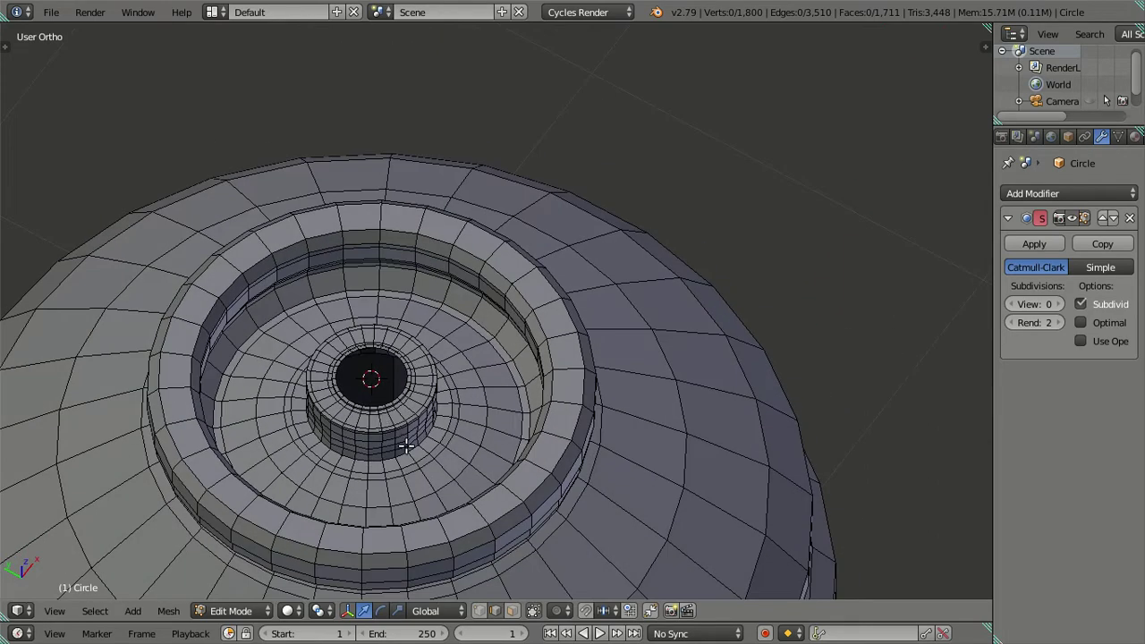
# Check the rim's outer side at subdivision level 2, then drop the preview back to 0
pyautogui.scroll(4, 405, 446)
pyautogui.scroll(2, 341, 457)
pyautogui.scroll(2, 474, 385)
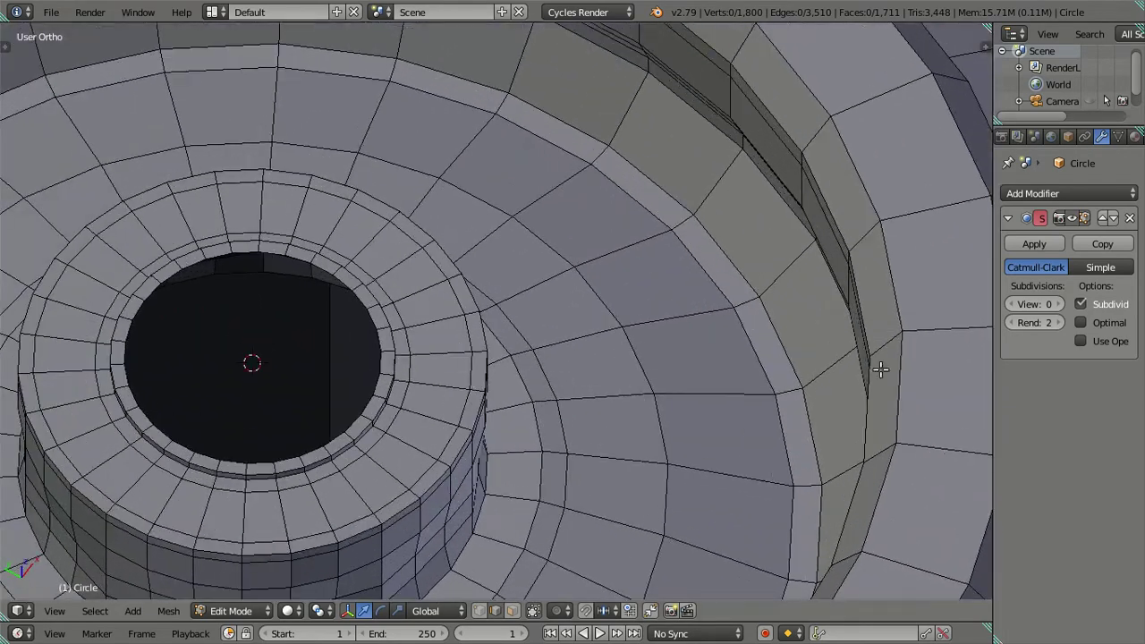
pyautogui.click(1058, 304)
pyautogui.click(1058, 305)
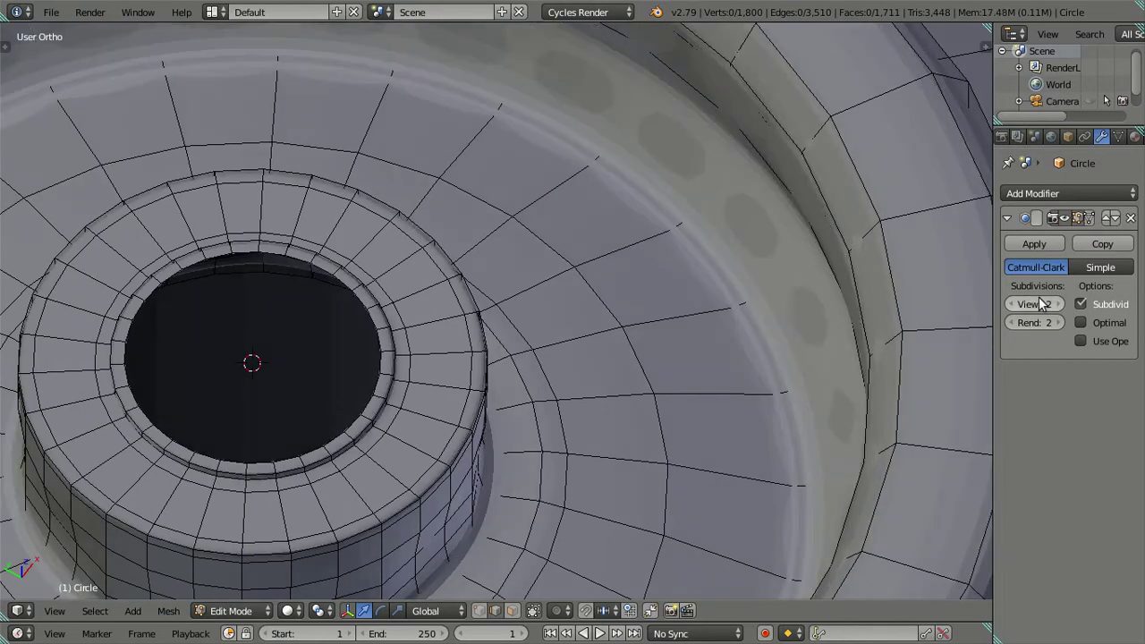
pyautogui.scroll(-4, 747, 358)
pyautogui.press('Tab')
pyautogui.moveTo(698, 371)
pyautogui.mouseDown(button='middle')
pyautogui.moveTo(429, 269)
pyautogui.moveTo(475, 341)
pyautogui.mouseUp(button='middle')
pyautogui.hotkey('ctrl', '0')
pyautogui.press('Tab')
# Add trial loop cuts on the inner spout cylinder and dissolve them
pyautogui.scroll(2, 428, 269)
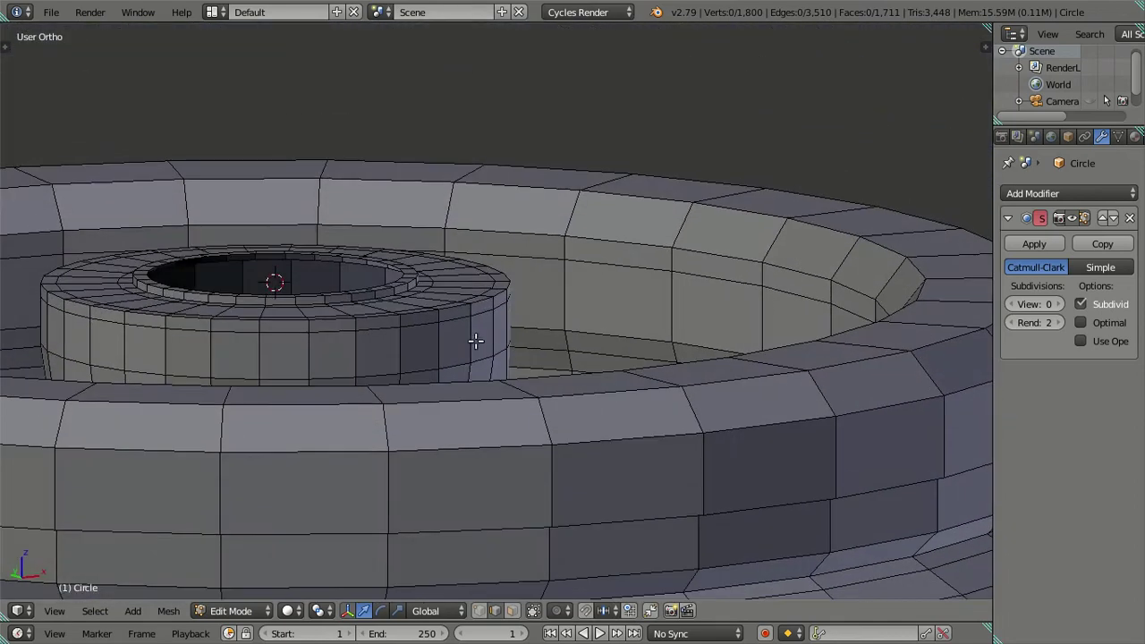
pyautogui.hotkey('ctrl', 'r')
pyautogui.scroll(1, 468, 332)
pyautogui.click(468, 332)
pyautogui.rightClick(446, 345)
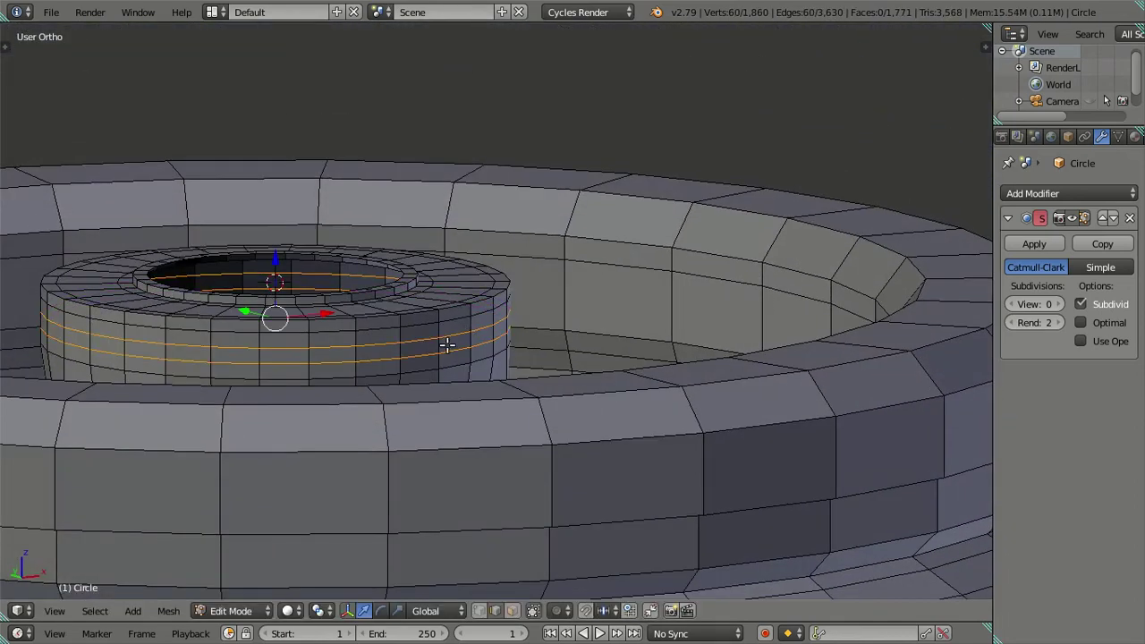
pyautogui.press('x')
pyautogui.click(535, 356)
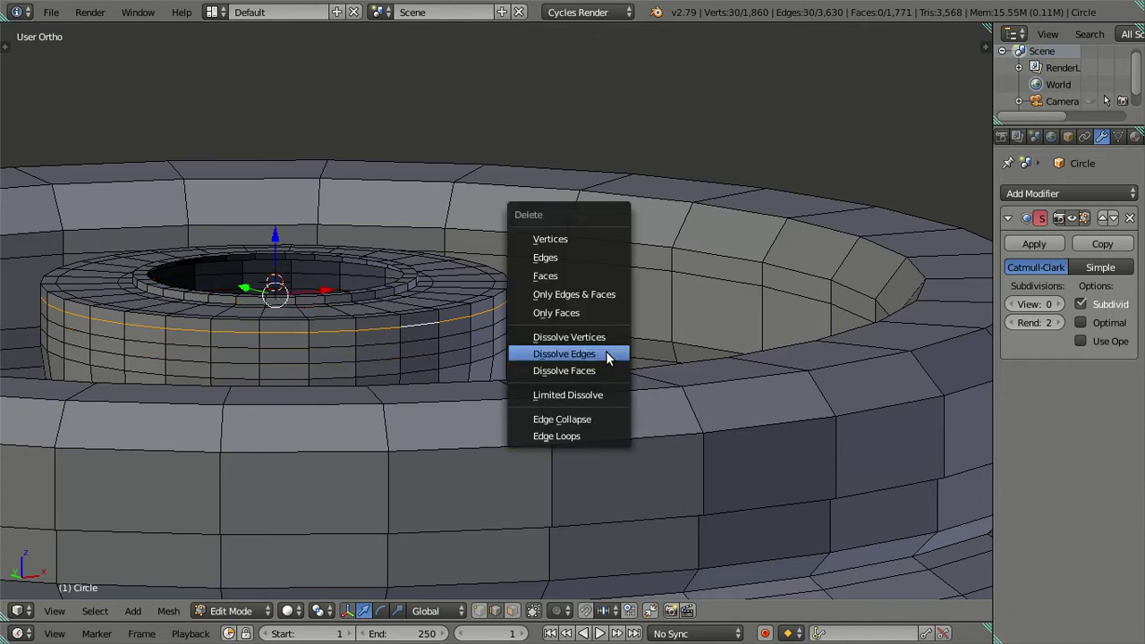
# Cut four evenly spaced loops around the cylinder, then dissolve those four loops
pyautogui.moveTo(486, 324)
pyautogui.mouseDown(button='middle')
pyautogui.moveTo(485, 271)
pyautogui.moveTo(483, 330)
pyautogui.mouseUp(button='middle')
pyautogui.hotkey('ctrl', 'r')
pyautogui.scroll(2, 480, 330)
pyautogui.scroll(1, 479, 330)
pyautogui.click(480, 328)
pyautogui.rightClick(489, 335)
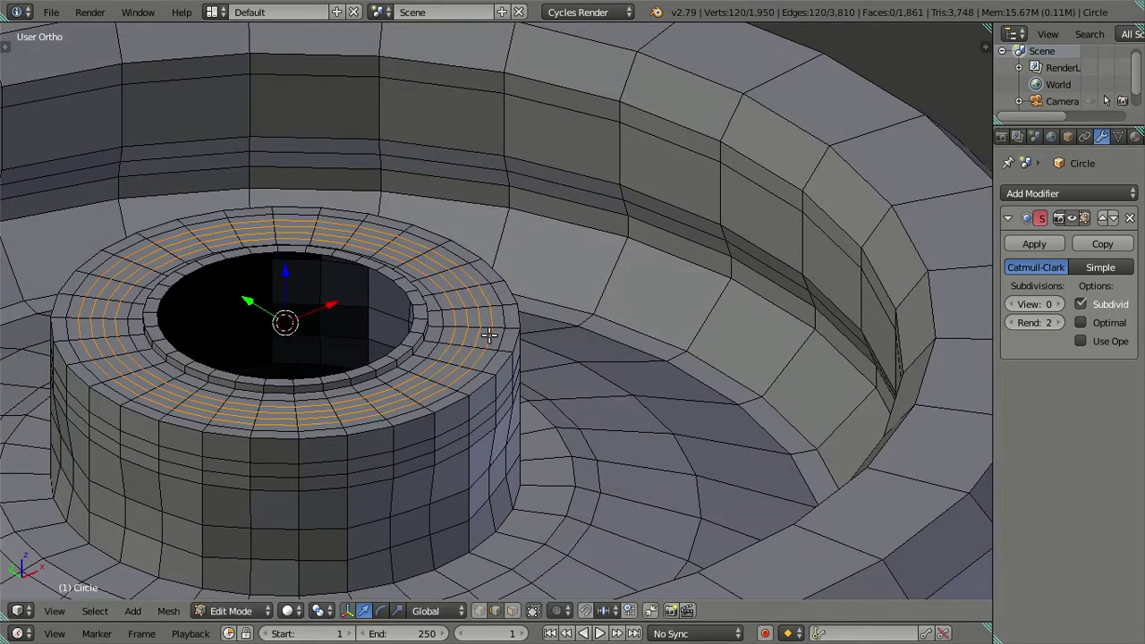
pyautogui.press('x')
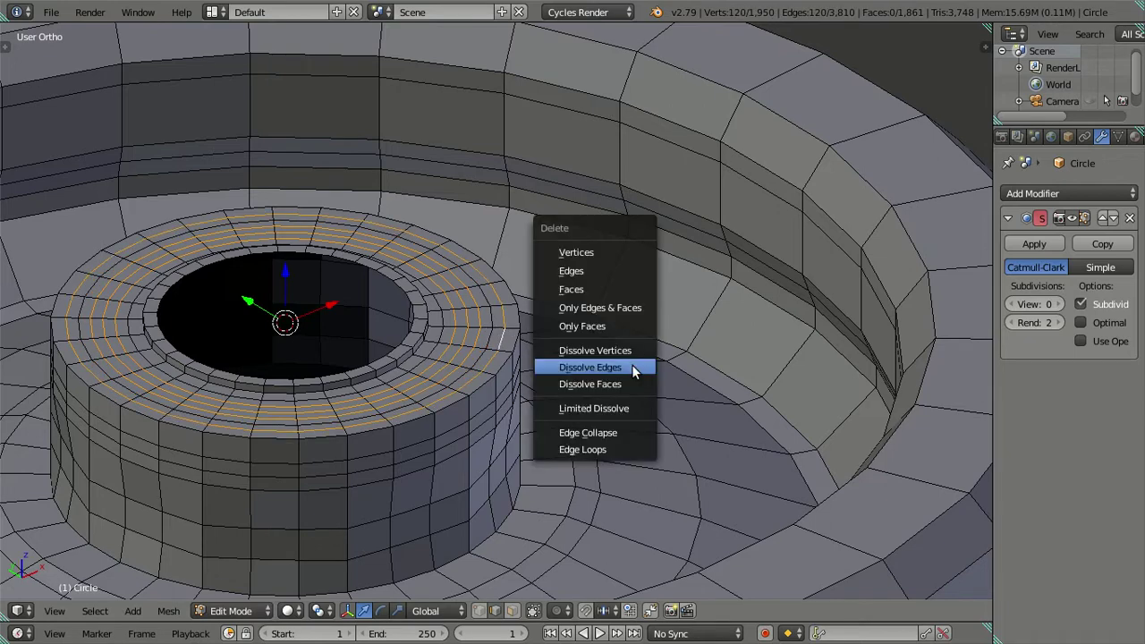
pyautogui.click(632, 364)
pyautogui.moveTo(579, 402)
pyautogui.mouseDown(button='middle')
pyautogui.moveTo(378, 332)
pyautogui.moveTo(383, 344)
pyautogui.mouseUp(button='middle')
# Narrow the loops around the spout hole to 0.9 along X and Y
pyautogui.keyDown('ctrl'); pyautogui.keyDown('alt'); pyautogui.rightClick(385, 344); pyautogui.keyUp('alt'); pyautogui.keyUp('ctrl')
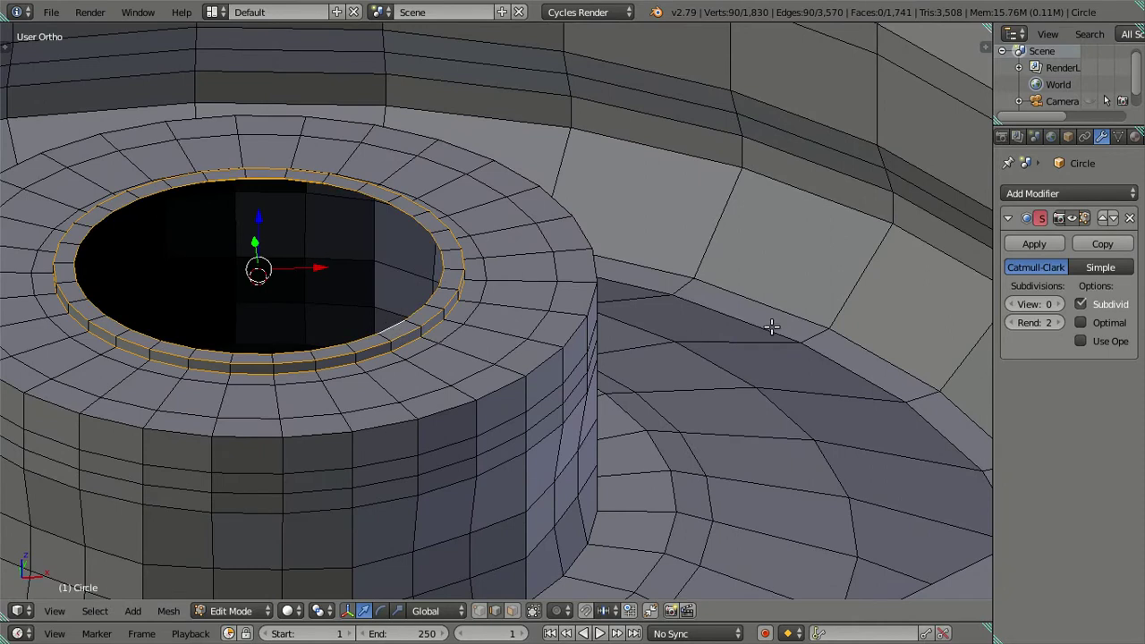
pyautogui.press('s')
pyautogui.press('x')
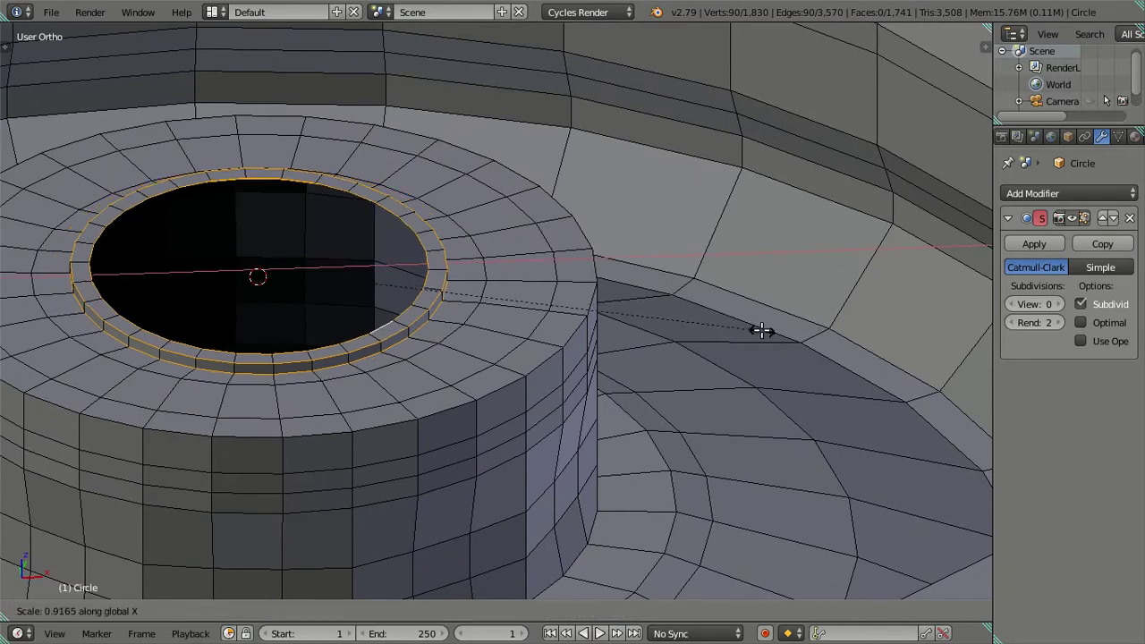
pyautogui.write('y0.9')
pyautogui.press('Return')
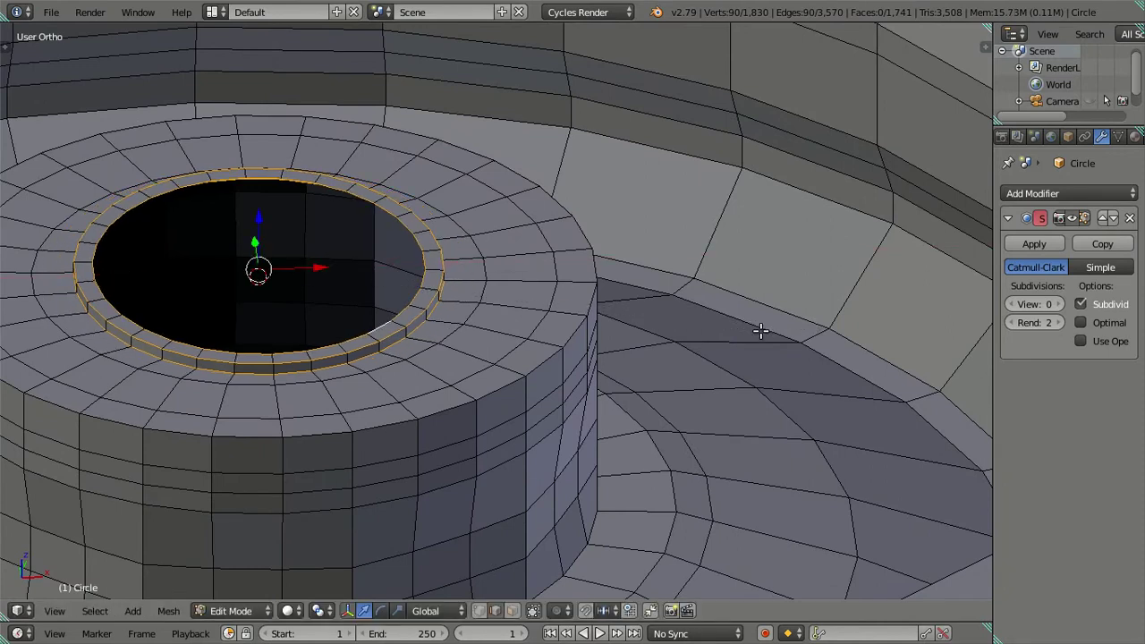
pyautogui.press('s')
pyautogui.press('y')
pyautogui.press('Return')
# Shrink the hole's inner rim loop to 0.9
pyautogui.moveTo(759, 329)
pyautogui.mouseDown(button='middle')
pyautogui.moveTo(553, 369)
pyautogui.moveTo(563, 388)
pyautogui.moveTo(477, 289)
pyautogui.mouseUp(button='middle')
pyautogui.press('a')
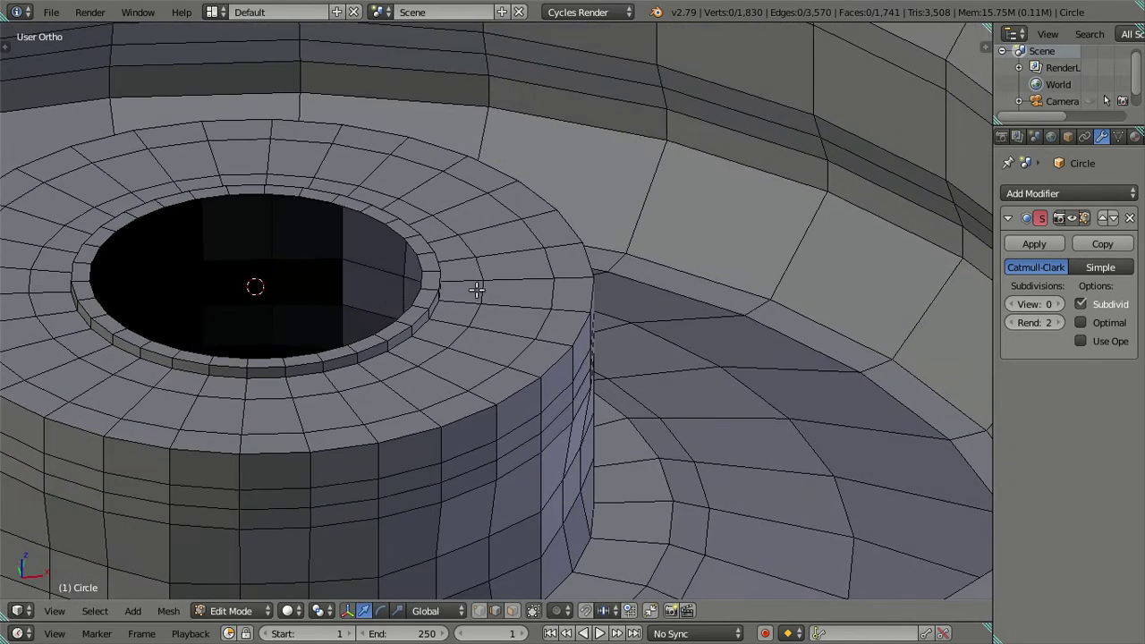
pyautogui.keyDown('alt'); pyautogui.rightClick(411, 314); pyautogui.keyUp('alt')
pyautogui.write('s')
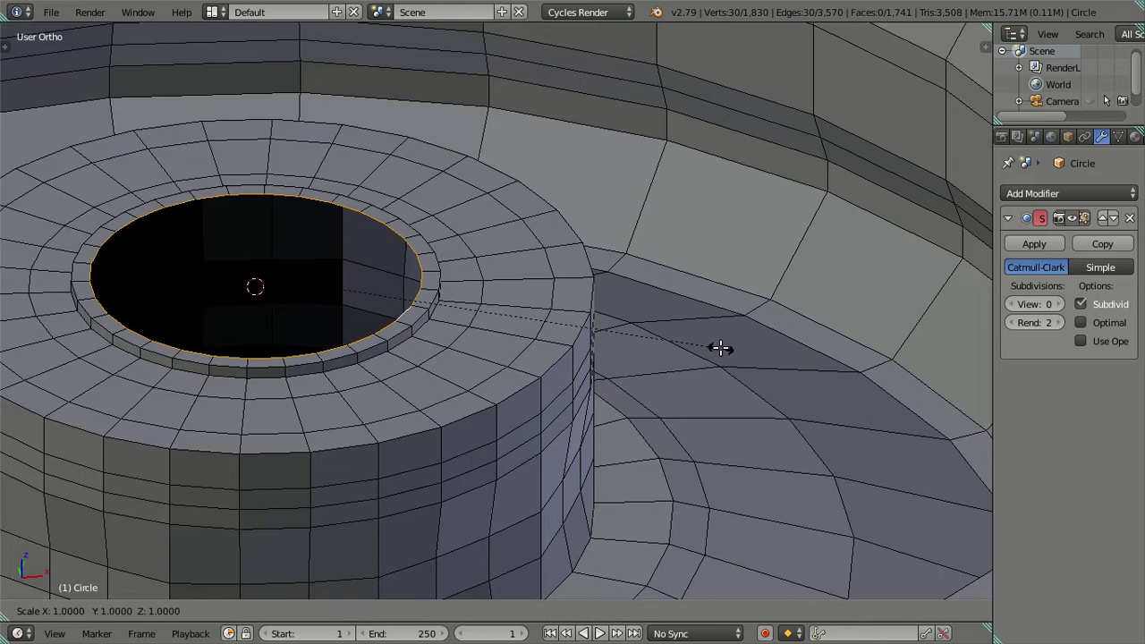
pyautogui.write('0.9')
pyautogui.press('Return')
pyautogui.press('a')
# Raise the hole's outer and inner rim loops slightly upward
pyautogui.moveTo(462, 345)
pyautogui.mouseDown(button='middle')
pyautogui.moveTo(468, 325)
pyautogui.moveTo(421, 315)
pyautogui.mouseUp(button='middle')
pyautogui.keyDown('alt'); pyautogui.rightClick(362, 306); pyautogui.keyUp('alt')
pyautogui.keyDown('alt'); pyautogui.keyDown('shift'); pyautogui.rightClick(361, 299); pyautogui.keyUp('shift'); pyautogui.keyUp('alt')
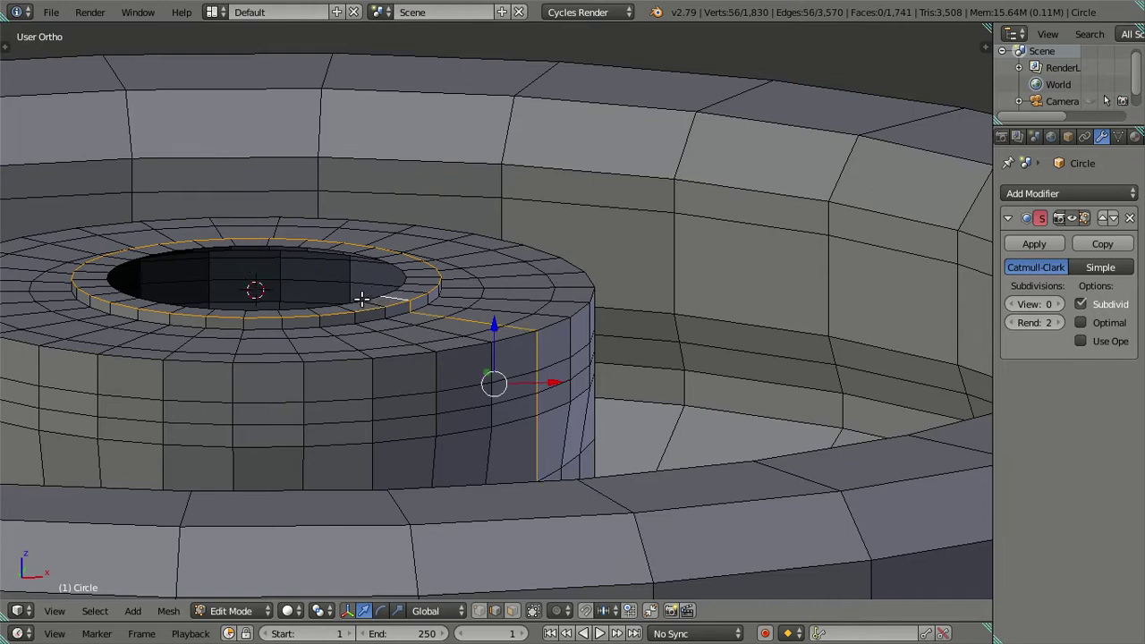
pyautogui.keyDown('alt'); pyautogui.keyDown('shift'); pyautogui.rightClick(361, 301); pyautogui.keyUp('shift'); pyautogui.keyUp('alt')
pyautogui.keyDown('alt'); pyautogui.keyDown('shift'); pyautogui.rightClick(351, 305); pyautogui.keyUp('shift'); pyautogui.keyUp('alt')
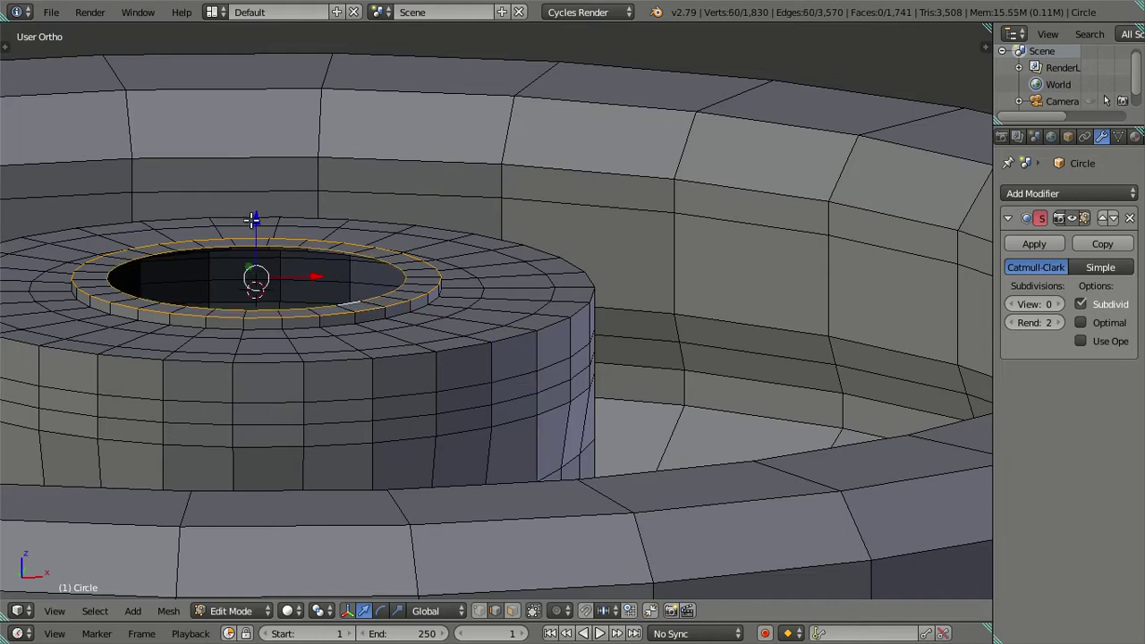
pyautogui.moveTo(252, 219); pyautogui.dragTo(249, 210)
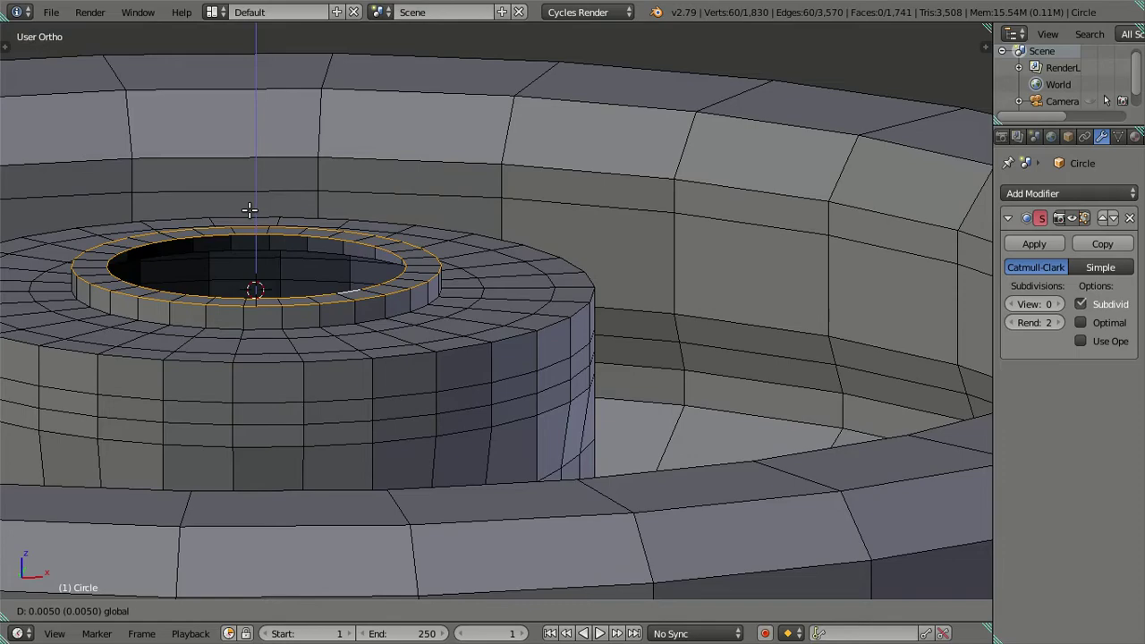
pyautogui.moveTo(250, 210); pyautogui.dragTo(250, 211)
pyautogui.press('a')
# Snap the 3D cursor to the outer rim edge loop
pyautogui.moveTo(484, 240); pyautogui.dragTo(430, 295, button='middle')
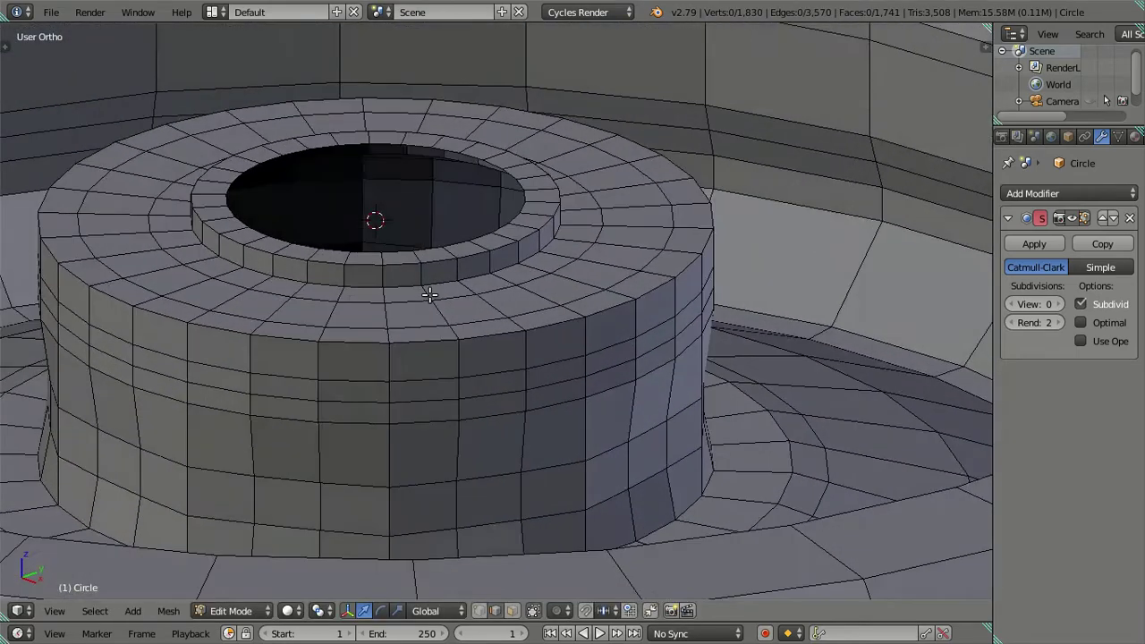
pyautogui.scroll(3, 430, 295)
pyautogui.moveTo(501, 340); pyautogui.dragTo(304, 301, button='middle')
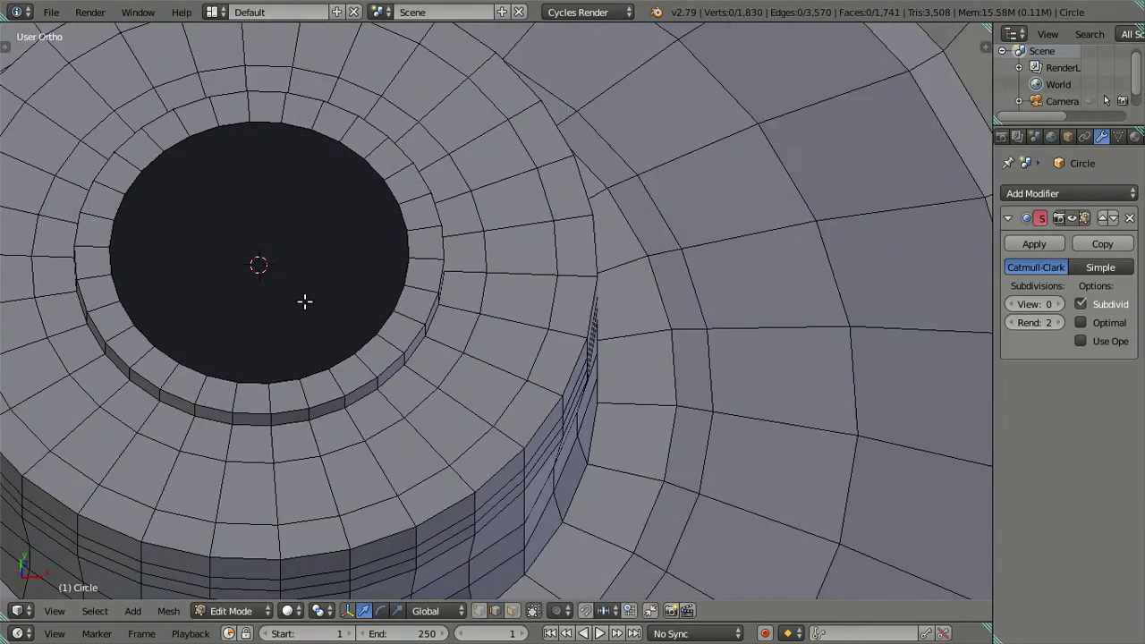
pyautogui.keyDown('alt'); pyautogui.rightClick(382, 315); pyautogui.keyUp('alt')
pyautogui.moveTo(468, 332)
pyautogui.mouseDown(button='middle')
pyautogui.moveTo(402, 235)
pyautogui.moveTo(445, 221)
pyautogui.moveTo(436, 235)
pyautogui.mouseUp(button='middle')
pyautogui.press('a')
pyautogui.keyDown('alt'); pyautogui.rightClick(335, 384); pyautogui.keyUp('alt')
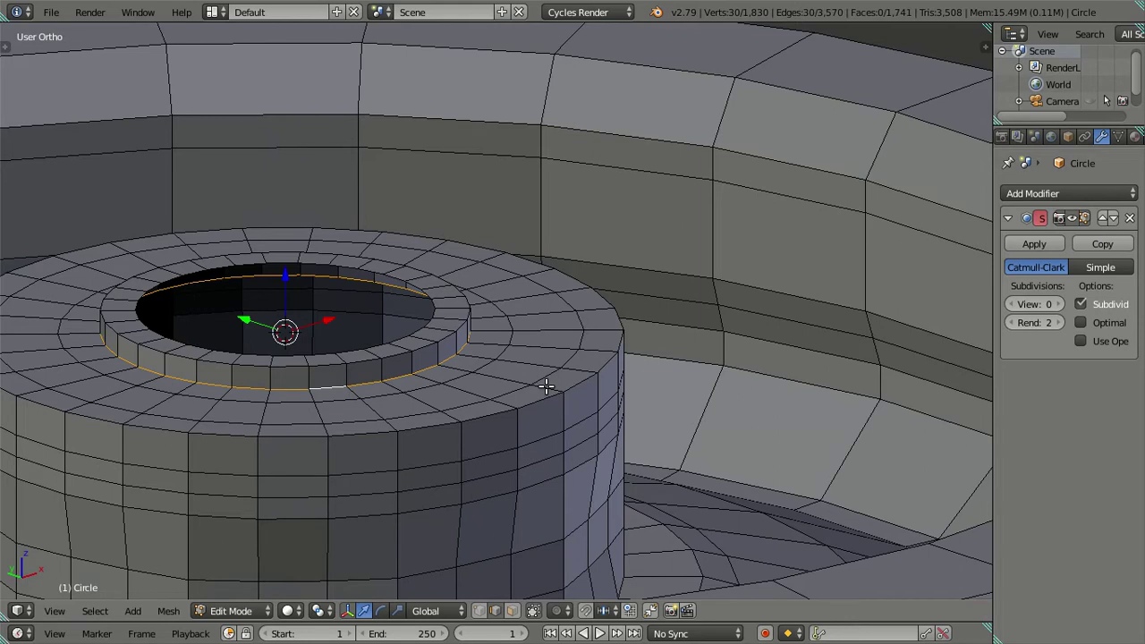
pyautogui.hotkey('shift', 's')
pyautogui.click(542, 408)
# Extrude the hole's inner edge loop and snap it down to the 3D cursor
pyautogui.press('a')
pyautogui.keyDown('alt'); pyautogui.rightClick(383, 343); pyautogui.keyUp('alt')
pyautogui.press('e')
pyautogui.rightClick(546, 362)
pyautogui.hotkey('shift', 's')
pyautogui.click(549, 310)
pyautogui.press('a')
# Extrude the hole's upper rim loop in place into the opening
pyautogui.moveTo(366, 299)
pyautogui.mouseDown(button='middle')
pyautogui.moveTo(370, 337)
pyautogui.moveTo(368, 326)
pyautogui.mouseUp(button='middle')
pyautogui.scroll(1, 390, 295)
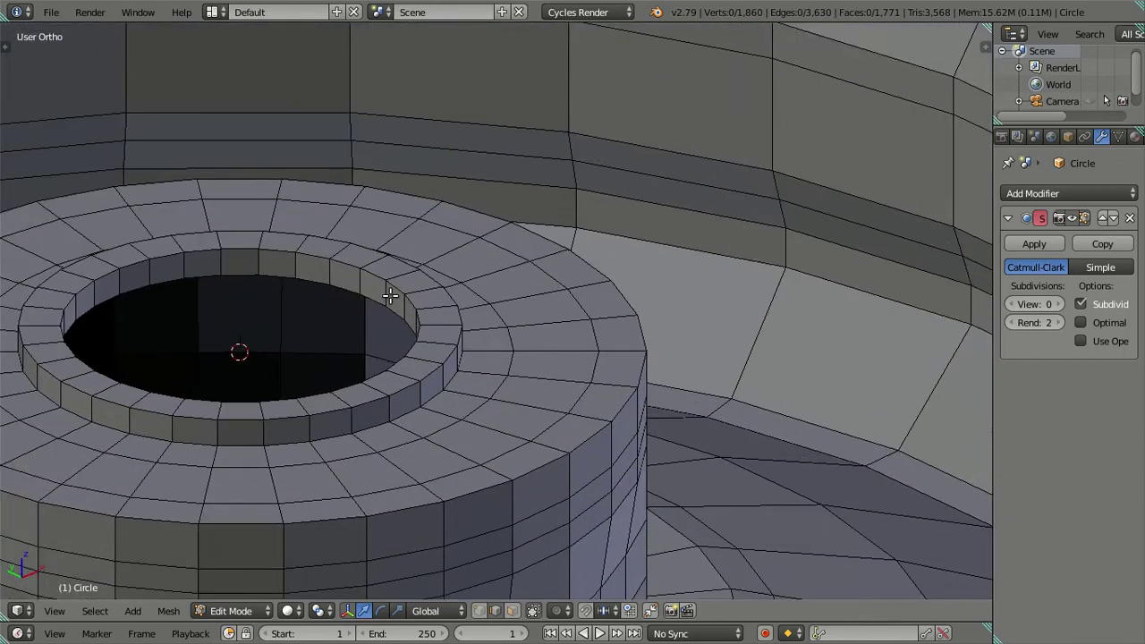
pyautogui.keyDown('alt'); pyautogui.rightClick(387, 300); pyautogui.keyUp('alt')
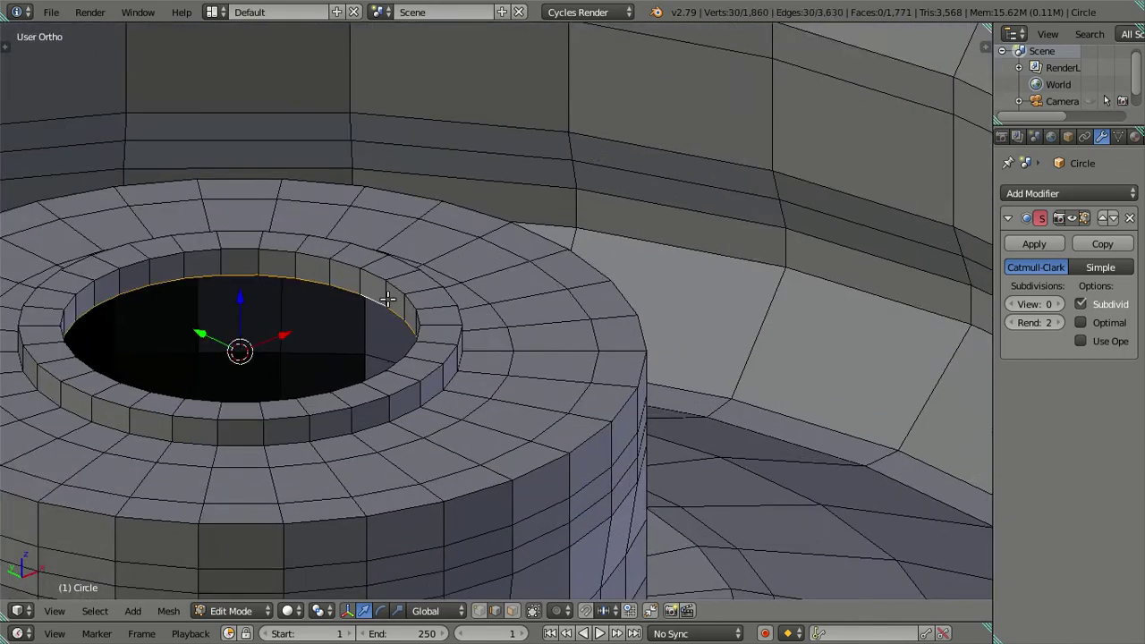
pyautogui.press('e')
pyautogui.rightClick(460, 331)
# In front orthographic view, extrude the rim loop and raise it 0.25 as a first tube
pyautogui.scroll(-5, 460, 331)
pyautogui.press('e')
pyautogui.rightClick(481, 240)
pyautogui.scroll(-4, 418, 257)
pyautogui.press('KP_1')
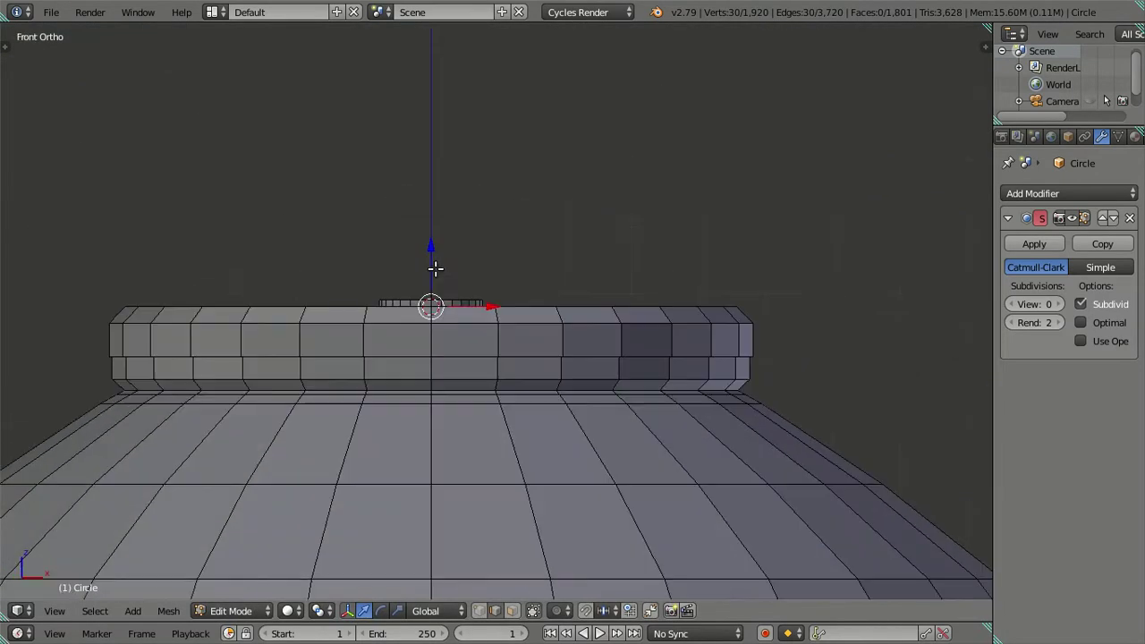
pyautogui.scroll(-1, 436, 268)
pyautogui.scroll(-2, 436, 267)
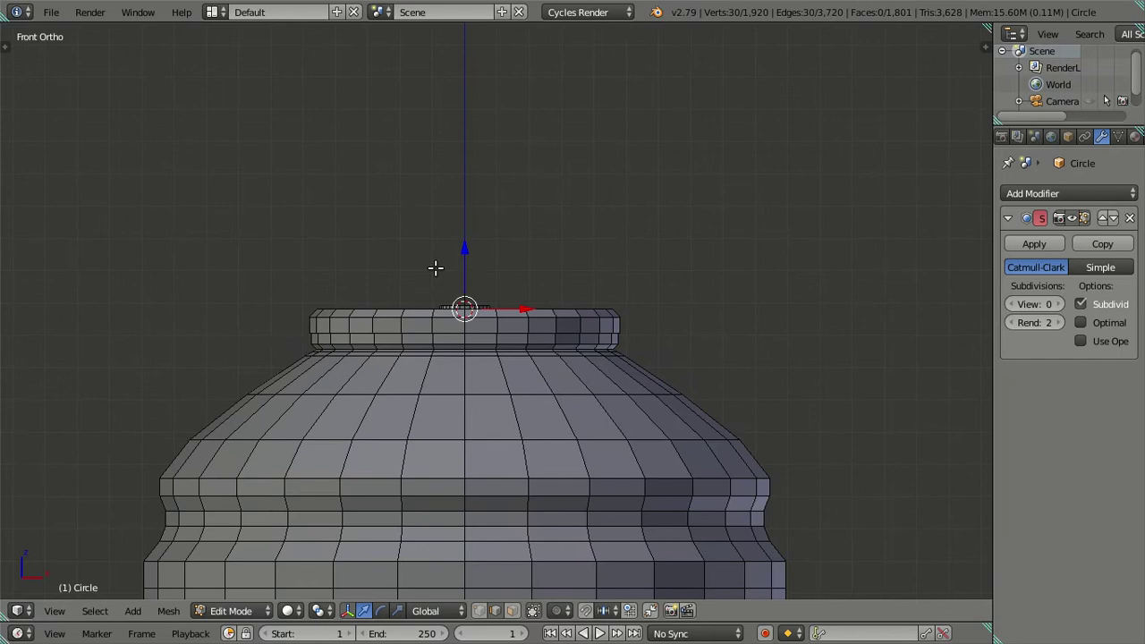
pyautogui.moveTo(458, 245); pyautogui.dragTo(458, 155)
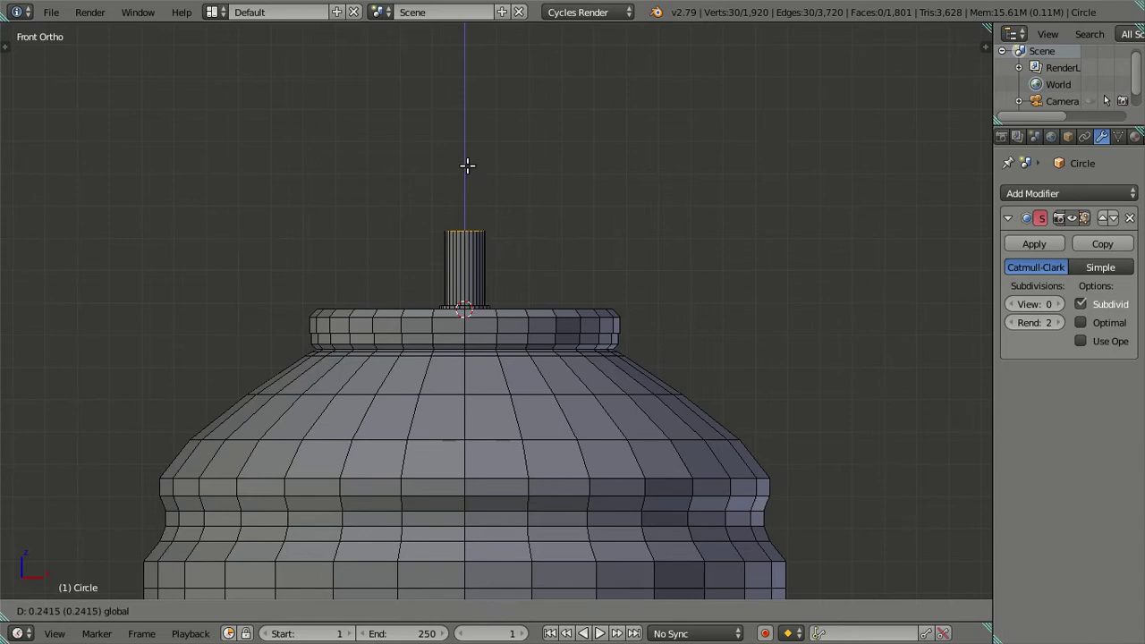
pyautogui.write('.25')
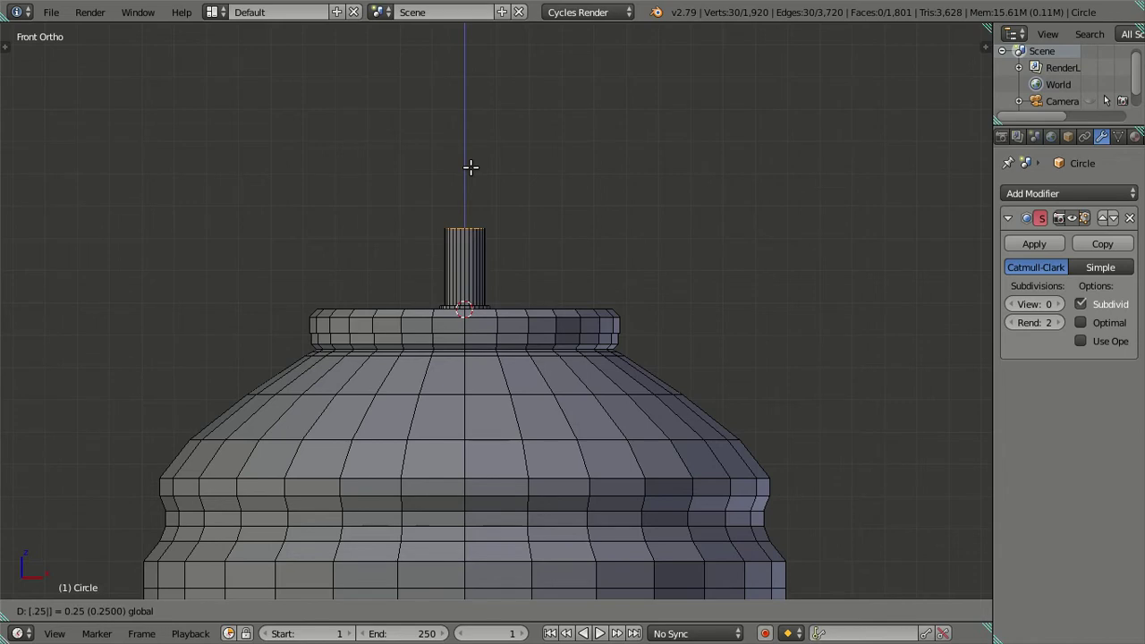
pyautogui.press('Return')
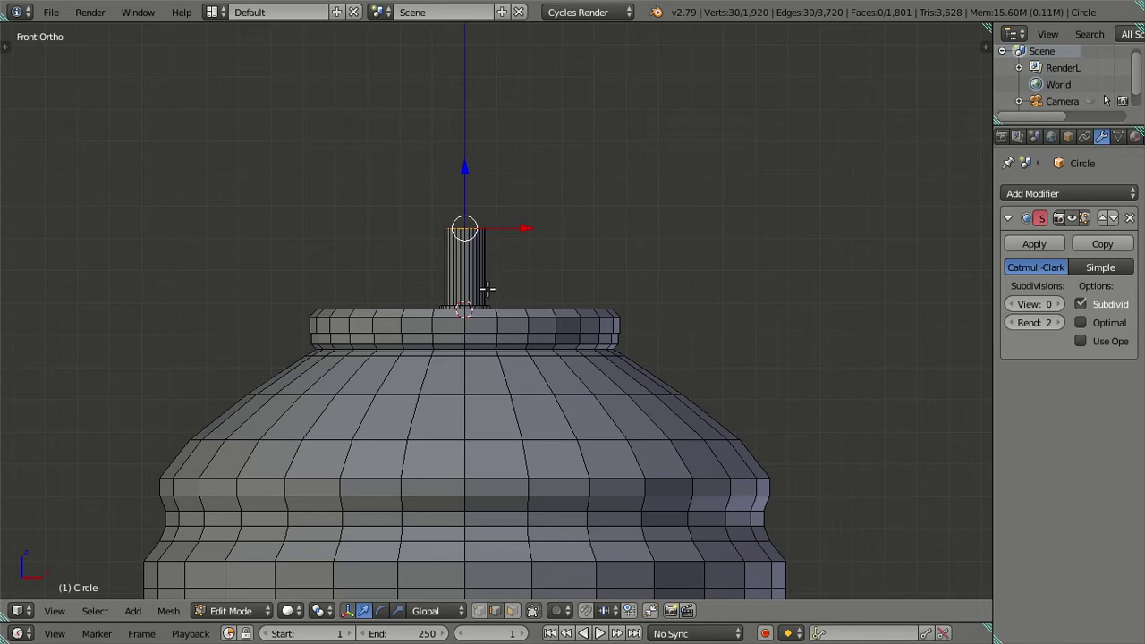
# Undo the 0.25 tube raise, discarding a trial stem and an aborted shrink of the ring
pyautogui.moveTo(500, 271)
pyautogui.mouseDown(button='middle')
pyautogui.moveTo(503, 385)
pyautogui.moveTo(505, 273)
pyautogui.moveTo(506, 304)
pyautogui.mouseUp(button='middle')
pyautogui.scroll(3, 504, 233)
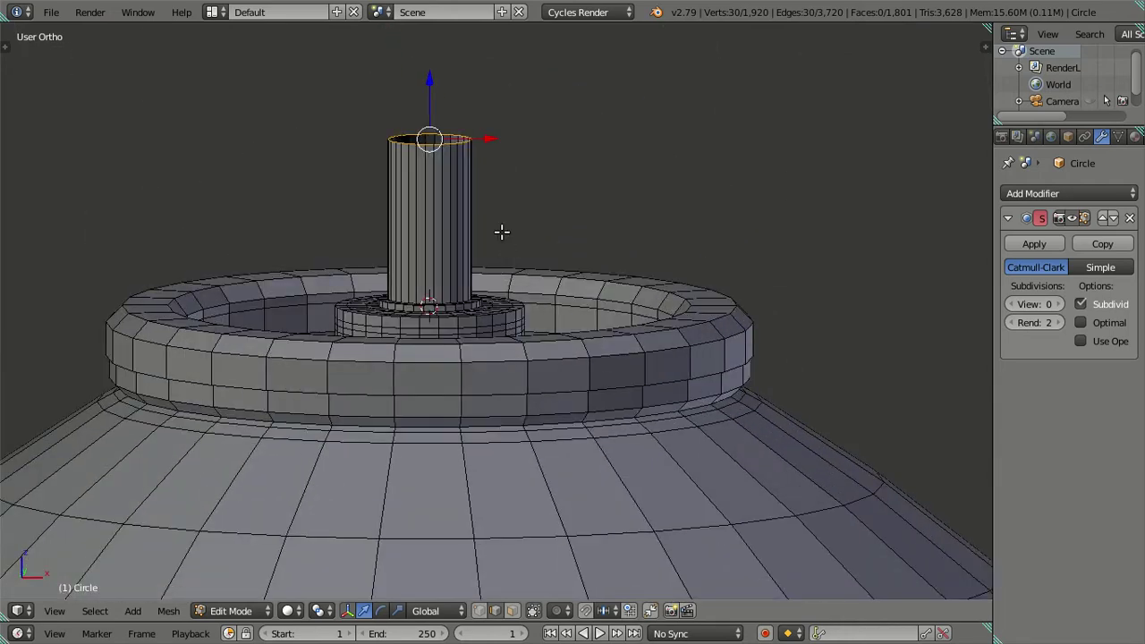
pyautogui.scroll(1, 512, 330)
pyautogui.hotkey('ctrl', 'z')
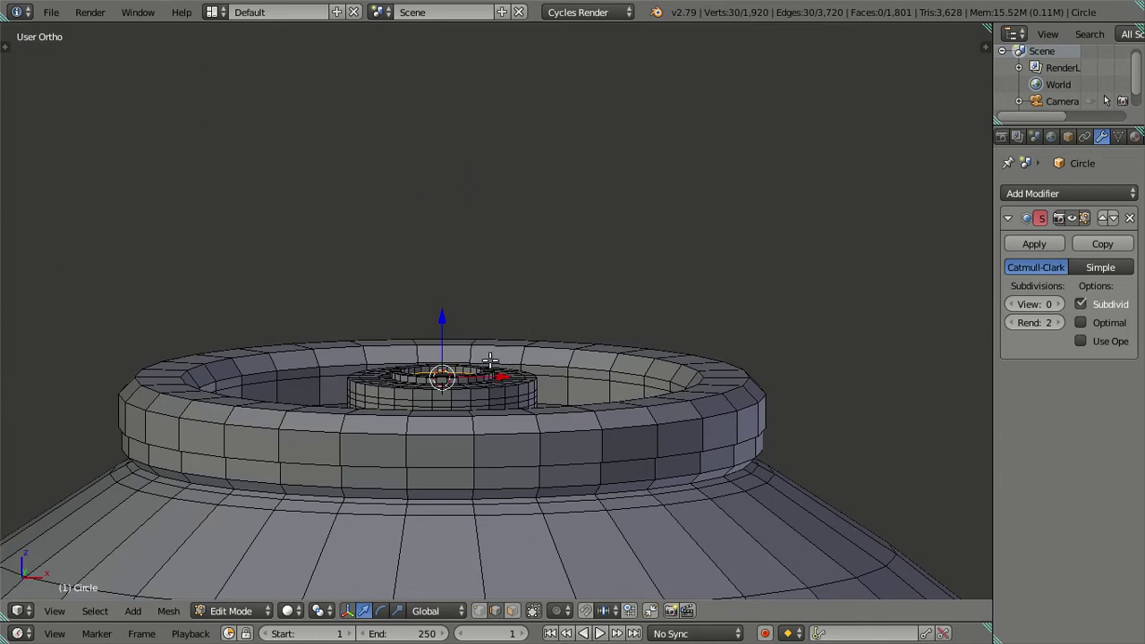
pyautogui.click(433, 311)
pyautogui.hotkey('ctrl', 'shift', 'z')
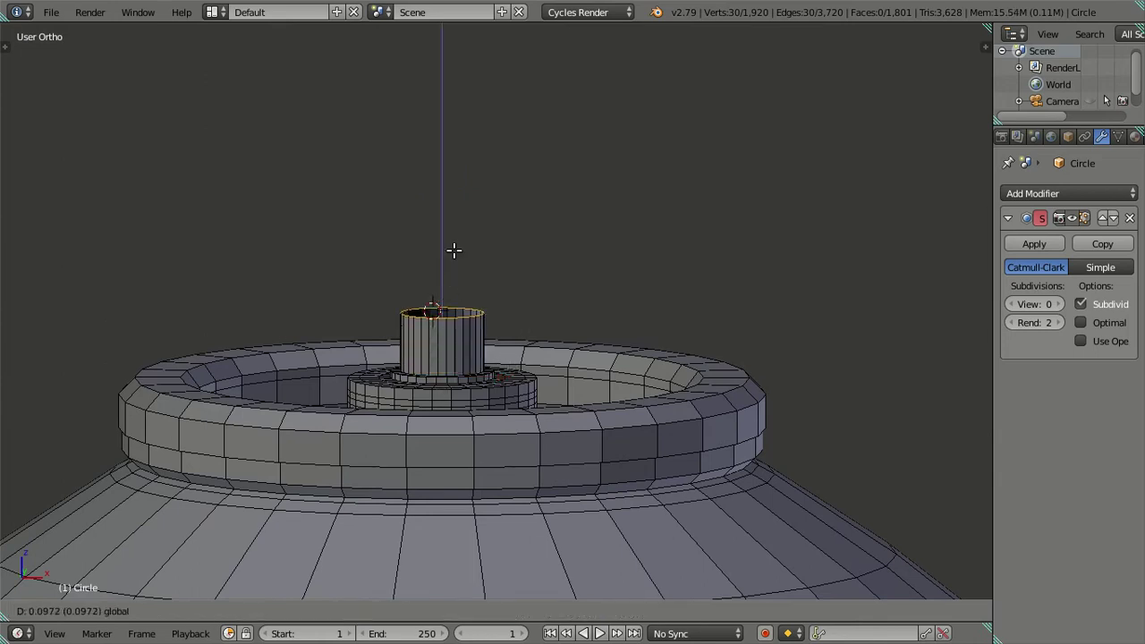
pyautogui.hotkey('ctrl', 'z')
pyautogui.moveTo(513, 387); pyautogui.dragTo(571, 428, button='middle')
pyautogui.press('s')
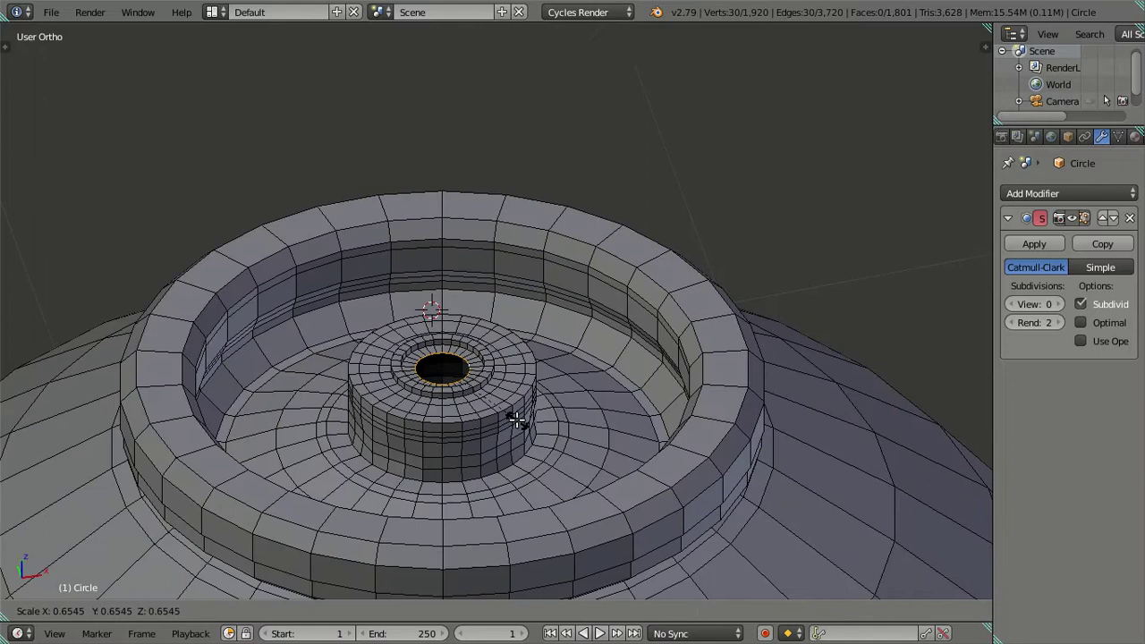
pyautogui.press('Escape')
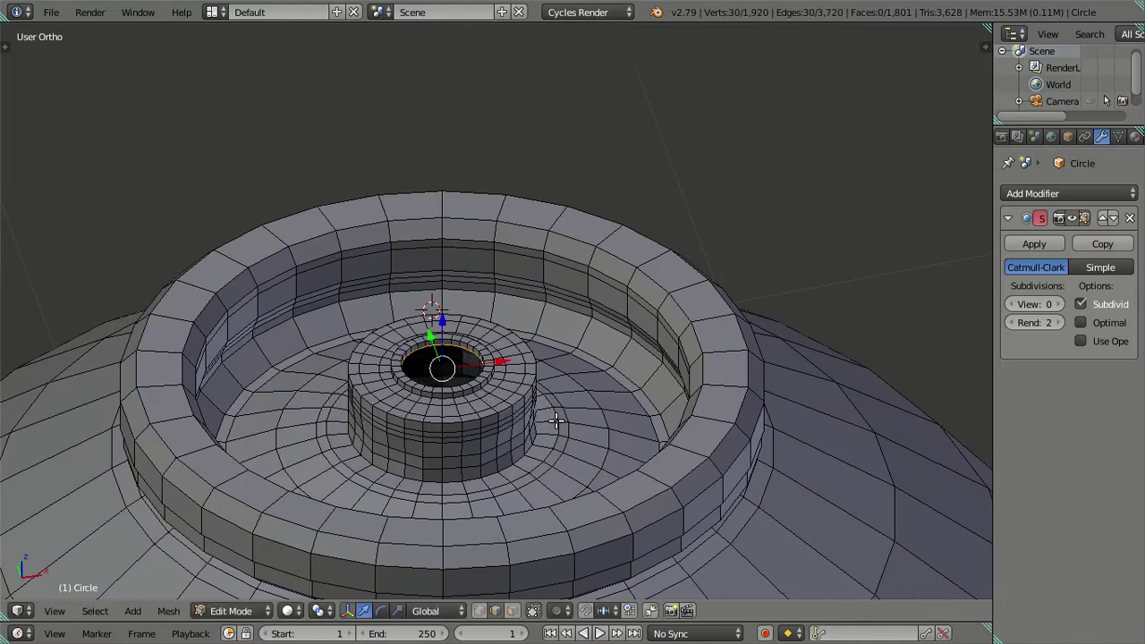
pyautogui.scroll(2, 555, 421)
pyautogui.scroll(2, 518, 415)
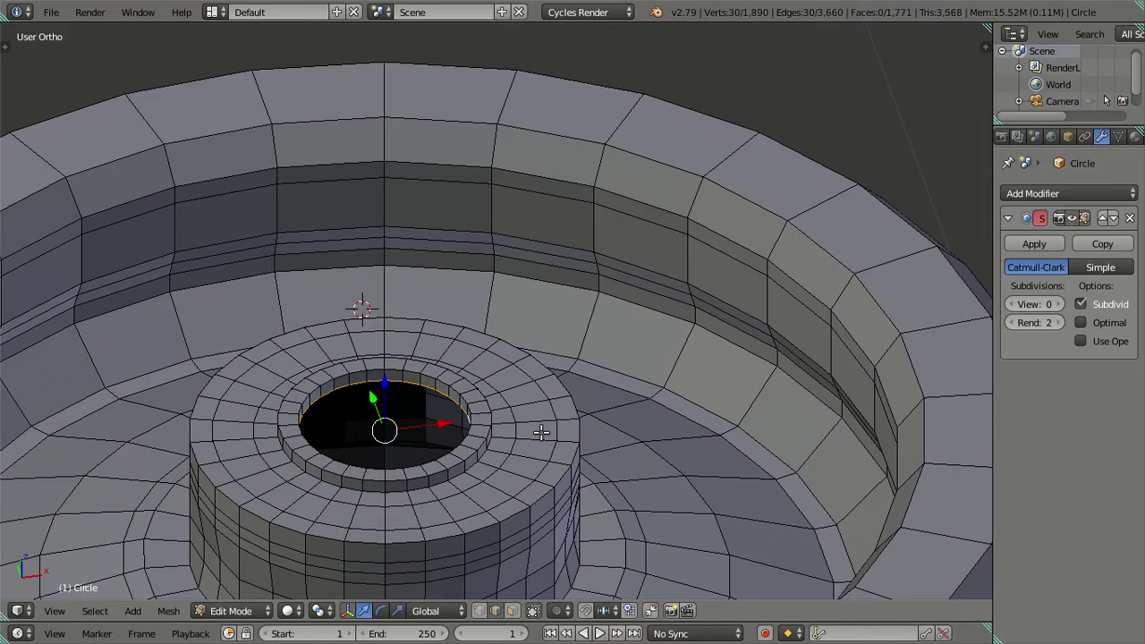
# Select the edge loop around the hole's rim and extrude it in place
pyautogui.press('a')
pyautogui.scroll(2, 385, 399)
pyautogui.keyDown('alt'); pyautogui.click(376, 413); pyautogui.keyUp('alt')
pyautogui.press('e')
pyautogui.rightClick(639, 466)
pyautogui.press('g')
pyautogui.rightClick(632, 423)
pyautogui.scroll(-2, 626, 414)
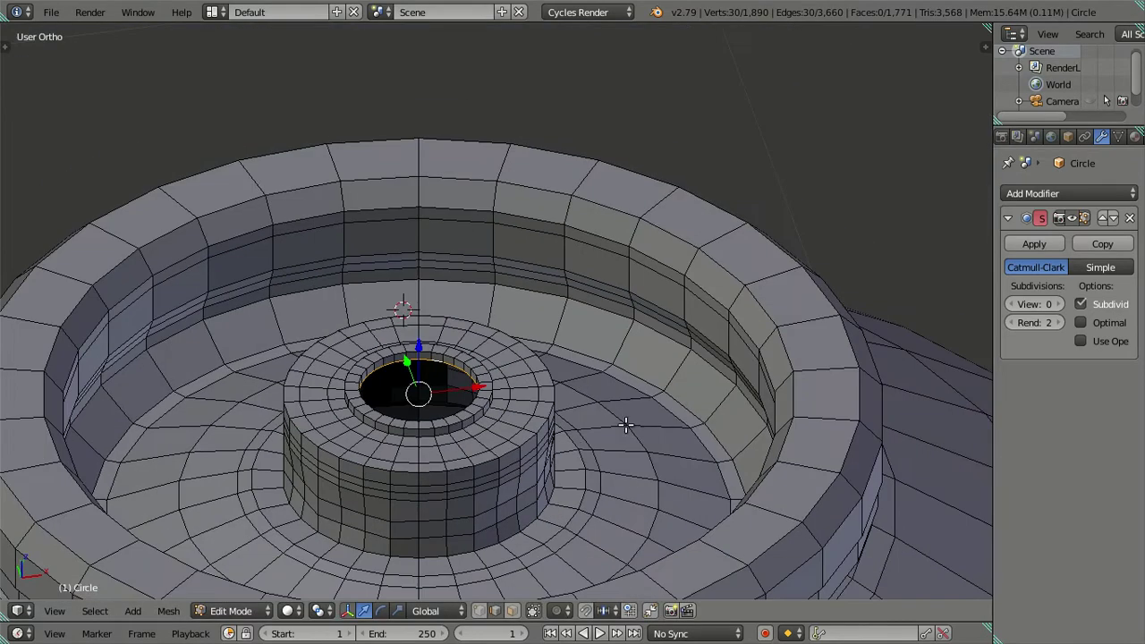
pyautogui.scroll(-2, 617, 411)
pyautogui.scroll(-1, 547, 405)
# Extrude the hole loop up 0.02 for a lip, then extrude it 0.2 into a tall tube
pyautogui.press('e')
pyautogui.rightClick(540, 286)
pyautogui.moveTo(422, 343); pyautogui.dragTo(426, 243)
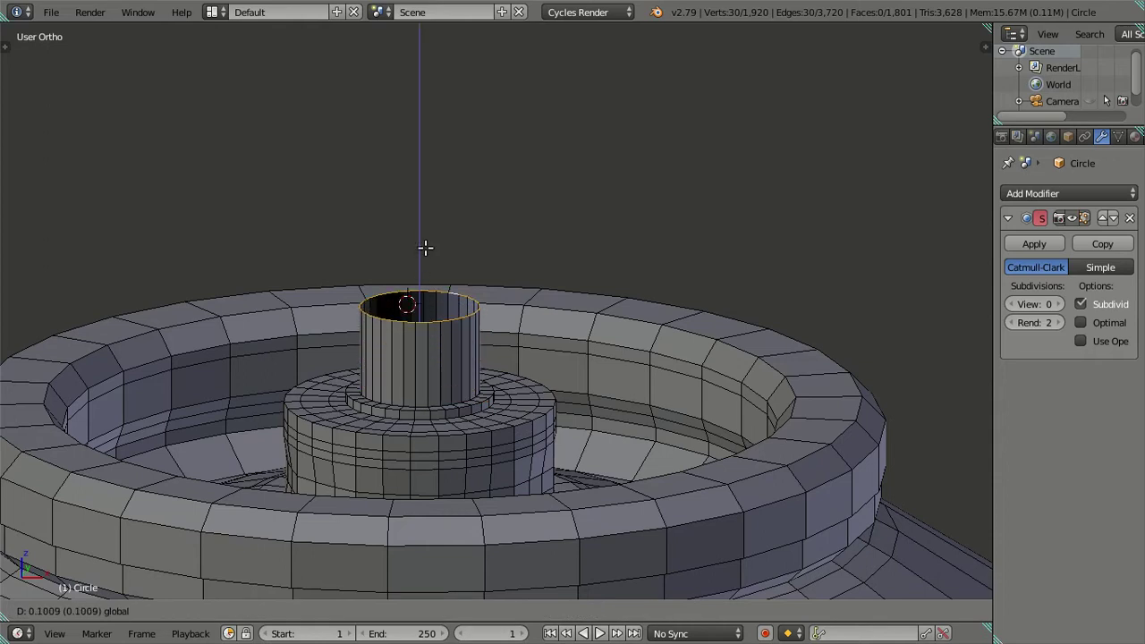
pyautogui.press('BackSpace')
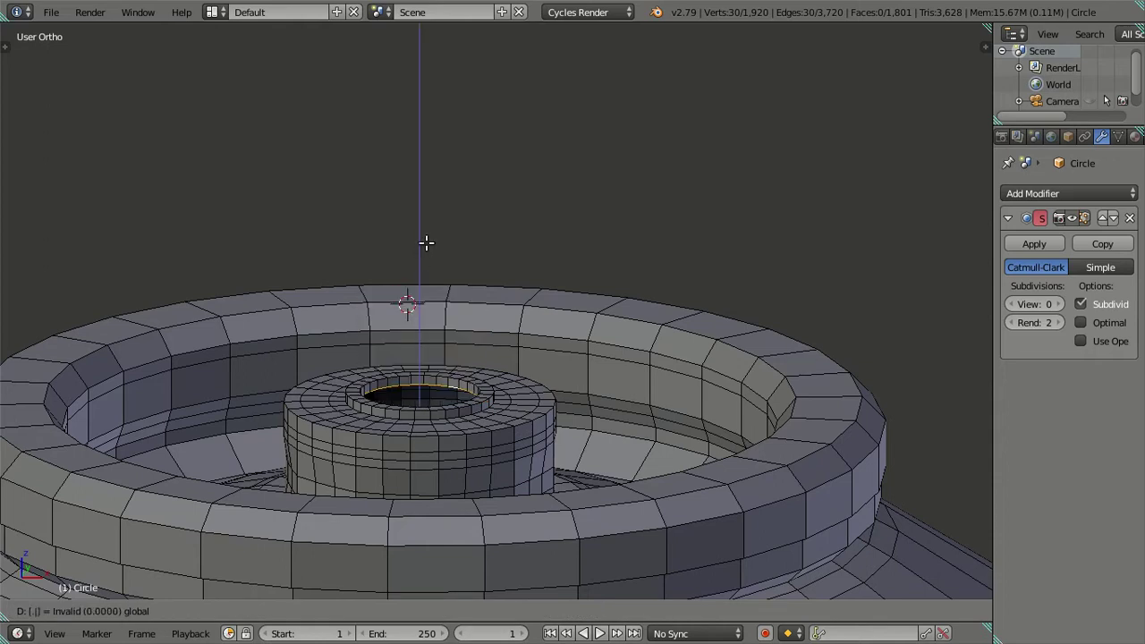
pyautogui.write('.02')
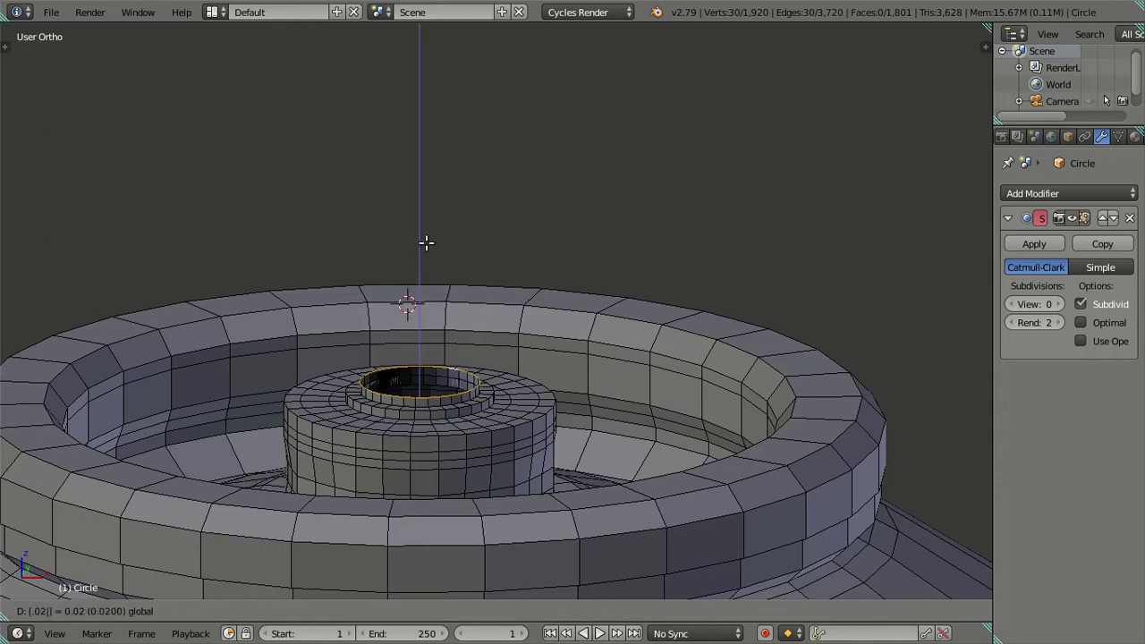
pyautogui.press('Return')
pyautogui.write('e.2')
pyautogui.press('Return')
# From a view above the tube, select the ring of tube wall faces
pyautogui.scroll(-3, 465, 365)
pyautogui.moveTo(440, 237)
pyautogui.mouseDown(button='middle')
pyautogui.moveTo(475, 511)
pyautogui.moveTo(463, 439)
pyautogui.moveTo(469, 353)
pyautogui.moveTo(469, 371)
pyautogui.moveTo(438, 352)
pyautogui.mouseUp(button='middle')
pyautogui.scroll(2, 464, 365)
pyautogui.scroll(2, 464, 359)
pyautogui.scroll(1, 469, 405)
pyautogui.scroll(1, 469, 370)
pyautogui.rightClick(441, 333)
pyautogui.keyDown('ctrl'); pyautogui.keyDown('alt'); pyautogui.rightClick(442, 333); pyautogui.keyUp('alt'); pyautogui.keyUp('ctrl')
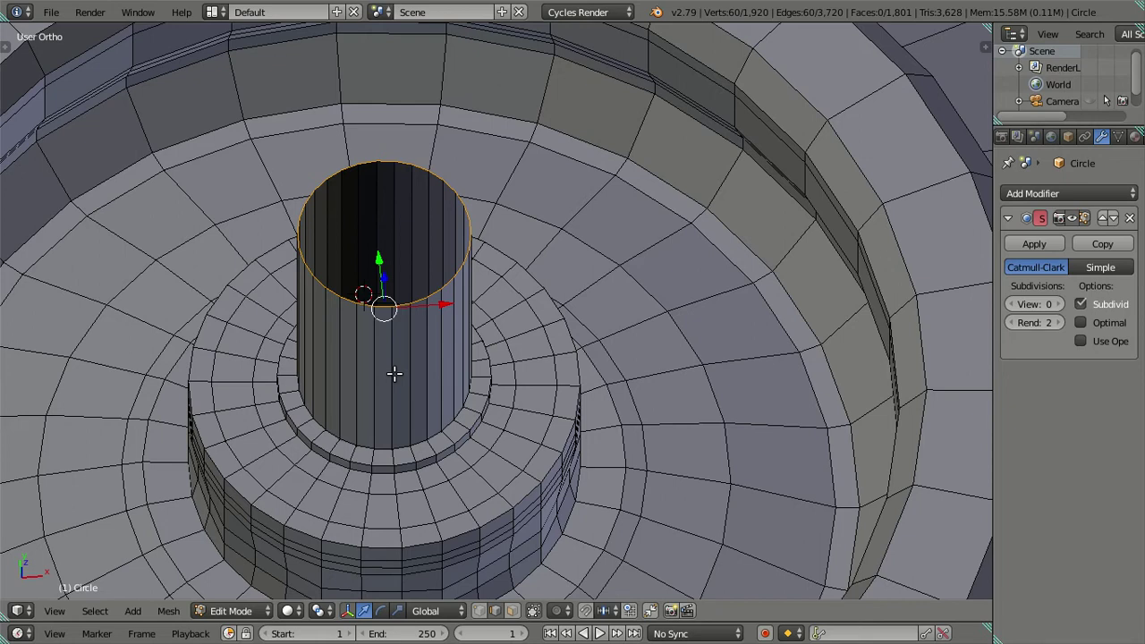
# Extrude the tube wall faces in place and scale them by 0.5 on X and on Y
pyautogui.press('ctrl+KP_Add')
pyautogui.press('s')
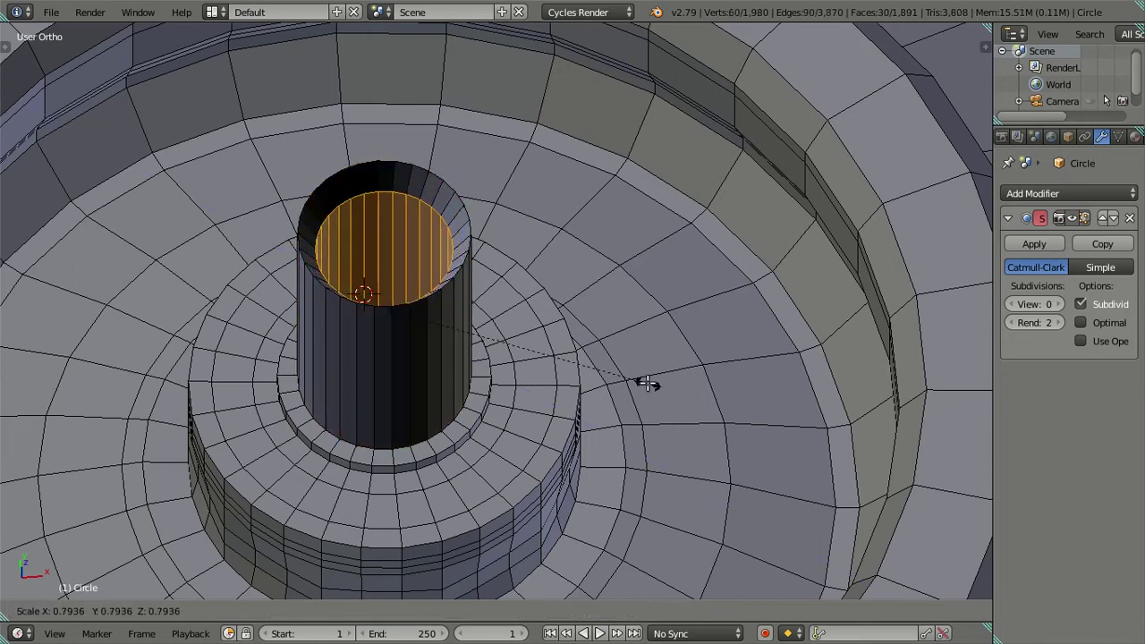
pyautogui.press('Escape')
pyautogui.press('s')
pyautogui.press('x')
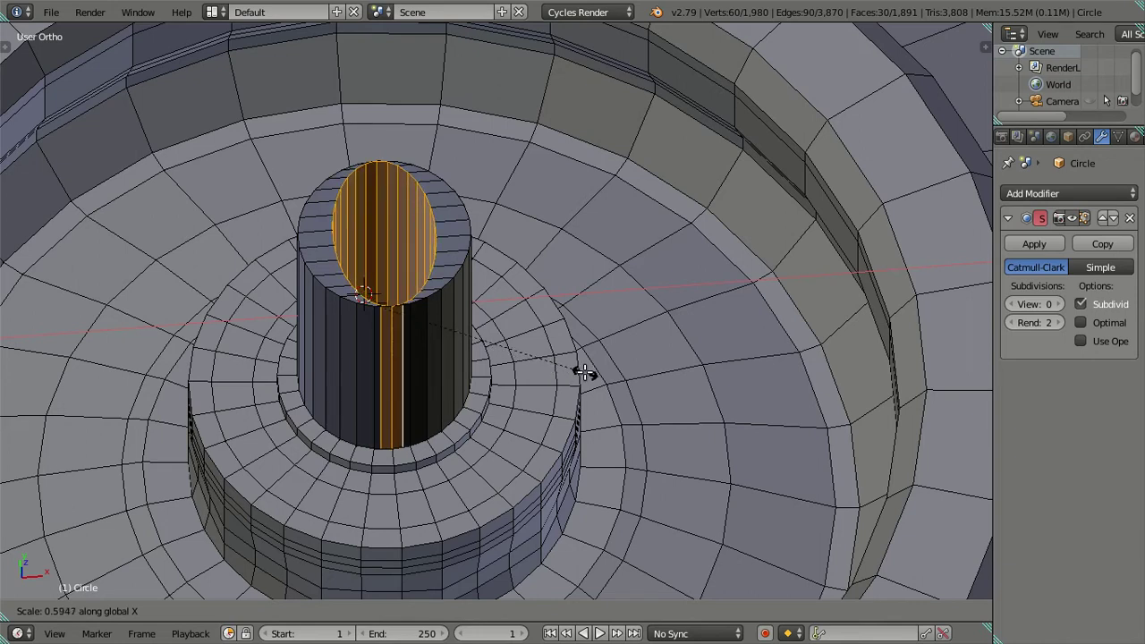
pyautogui.write('.')
pyautogui.write('5')
pyautogui.press('Return')
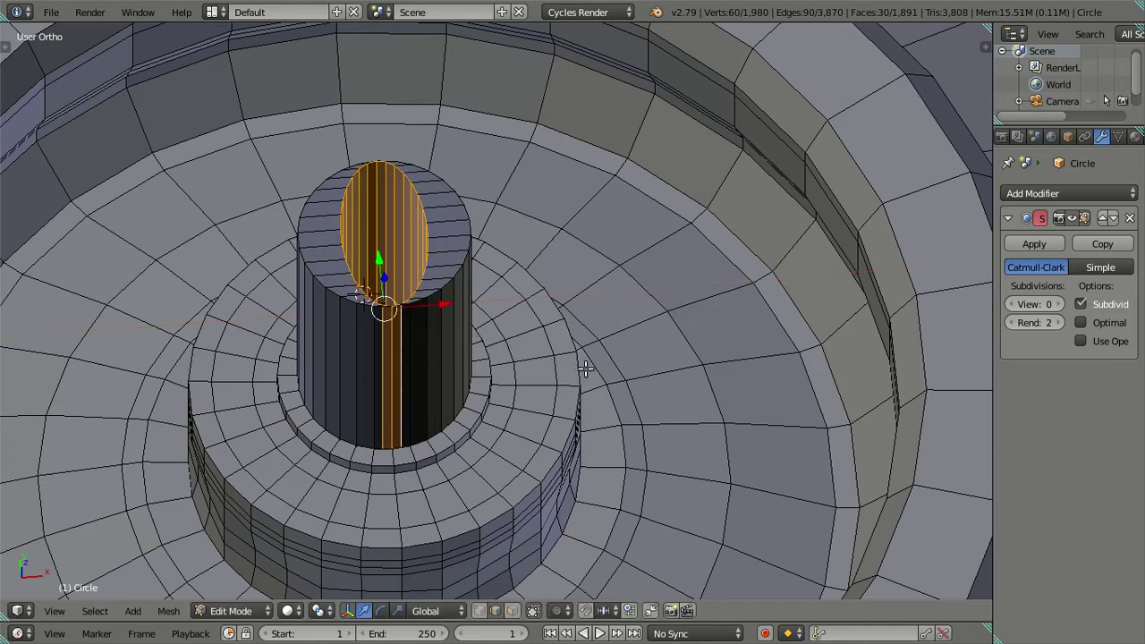
pyautogui.write('sy.')
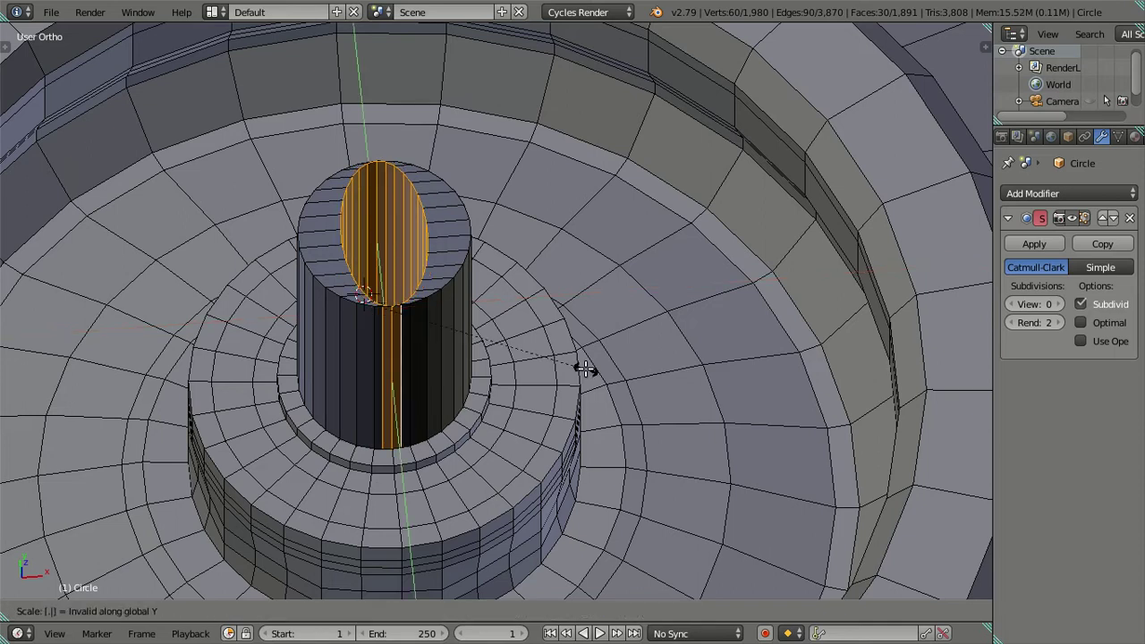
pyautogui.write('5')
pyautogui.press('Return')
pyautogui.press('a')
pyautogui.moveTo(501, 389)
pyautogui.mouseDown(button='middle')
pyautogui.moveTo(457, 251)
pyautogui.moveTo(404, 323)
pyautogui.mouseUp(button='middle')
pyautogui.rightClick(400, 318)
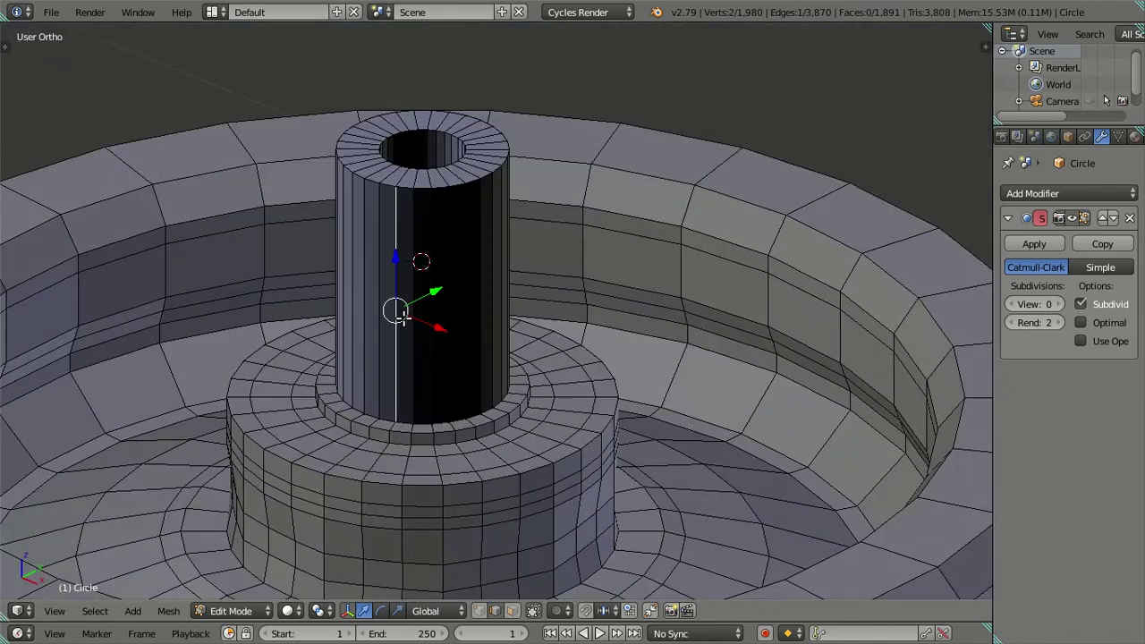
# Select the whole tube and flip its face normals to fix the dark shading
pyautogui.hotkey('ctrl', 'l')
pyautogui.hotkey('ctrl', 'f')
pyautogui.click(377, 182)
pyautogui.press('a')
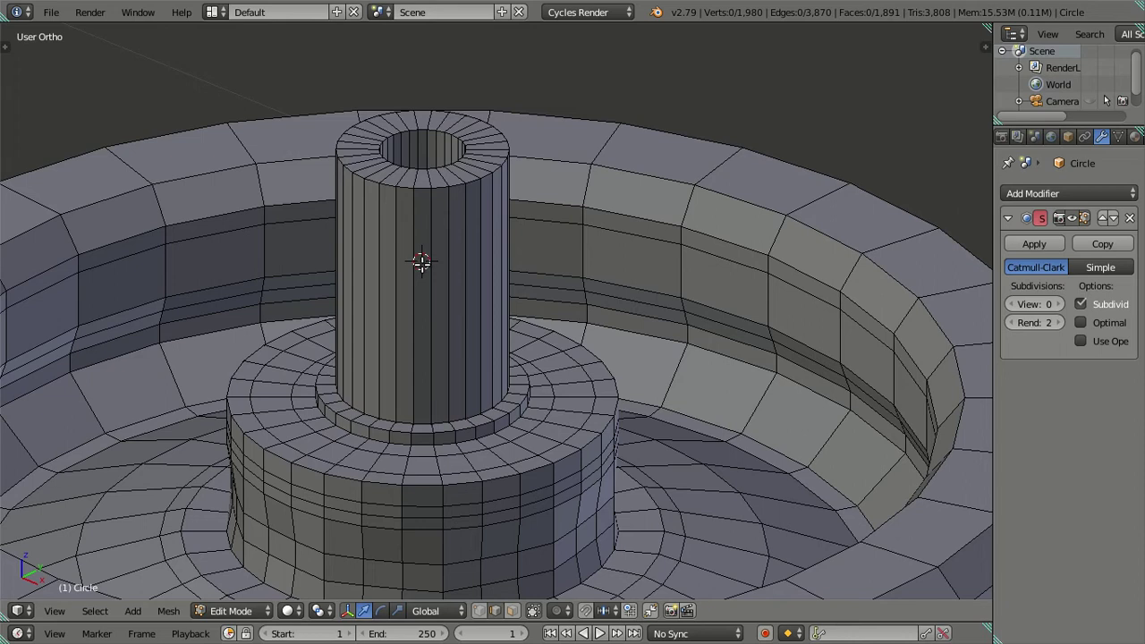
# Add horizontal loop cuts along the tube, including a double cut
pyautogui.moveTo(442, 294)
pyautogui.mouseDown(button='middle')
pyautogui.moveTo(431, 254)
pyautogui.moveTo(410, 306)
pyautogui.moveTo(439, 363)
pyautogui.mouseUp(button='middle')
pyautogui.hotkey('ctrl', 'r')
pyautogui.click(429, 253)
pyautogui.press('a')
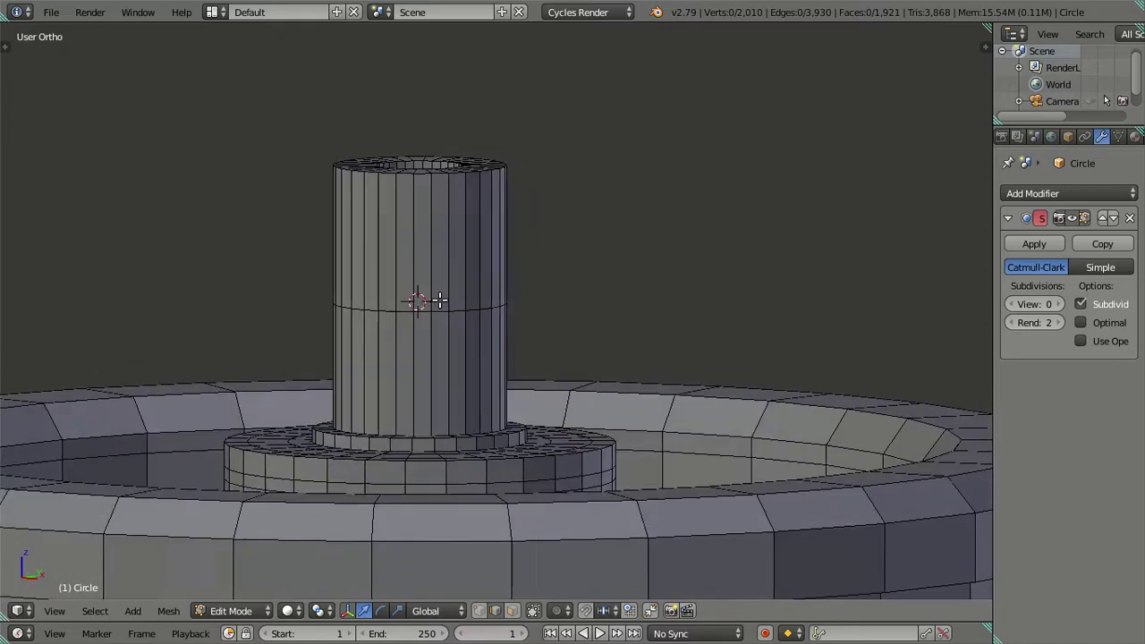
pyautogui.hotkey('ctrl', 'r')
pyautogui.scroll(1, 439, 367)
pyautogui.click(439, 368)
pyautogui.press('a')
pyautogui.moveTo(461, 376); pyautogui.dragTo(469, 367, button='middle')
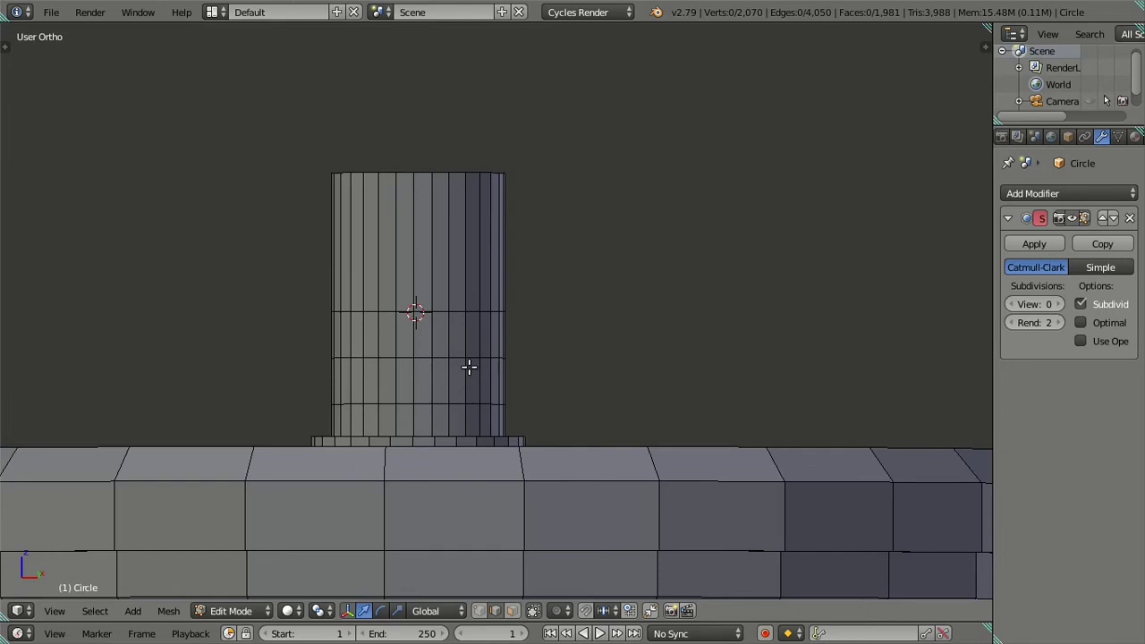
pyautogui.moveTo(469, 367); pyautogui.dragTo(469, 367, button='middle')
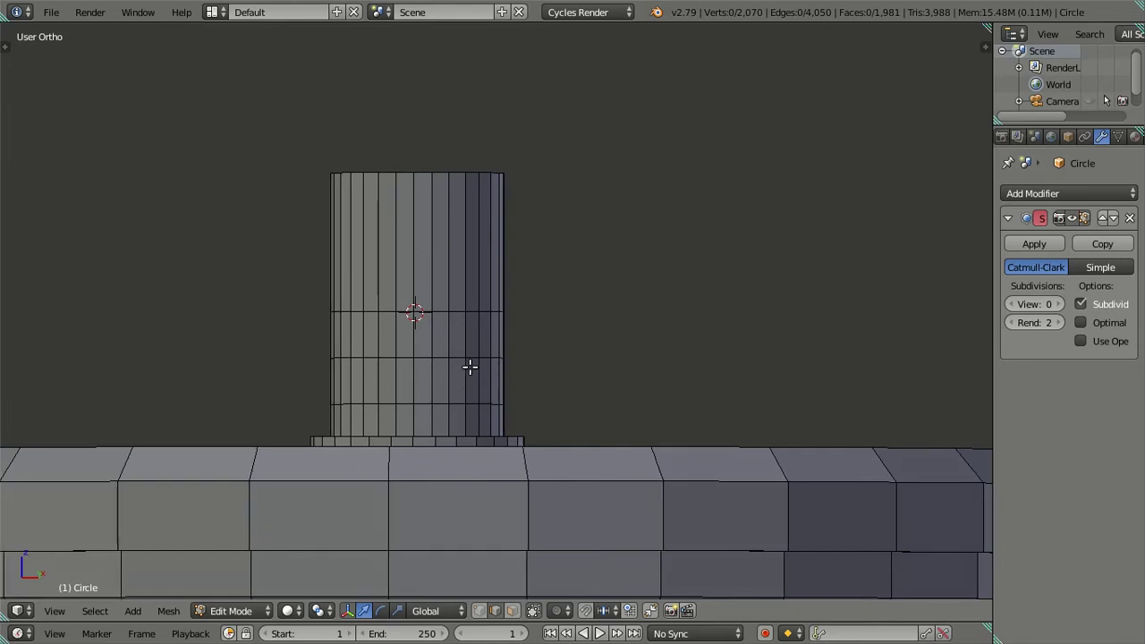
# Add a loop cut near the tube's base, then select that edge band and scale it inward
pyautogui.hotkey('ctrl', 'r')
pyautogui.click(466, 421)
pyautogui.rightClick(465, 404)
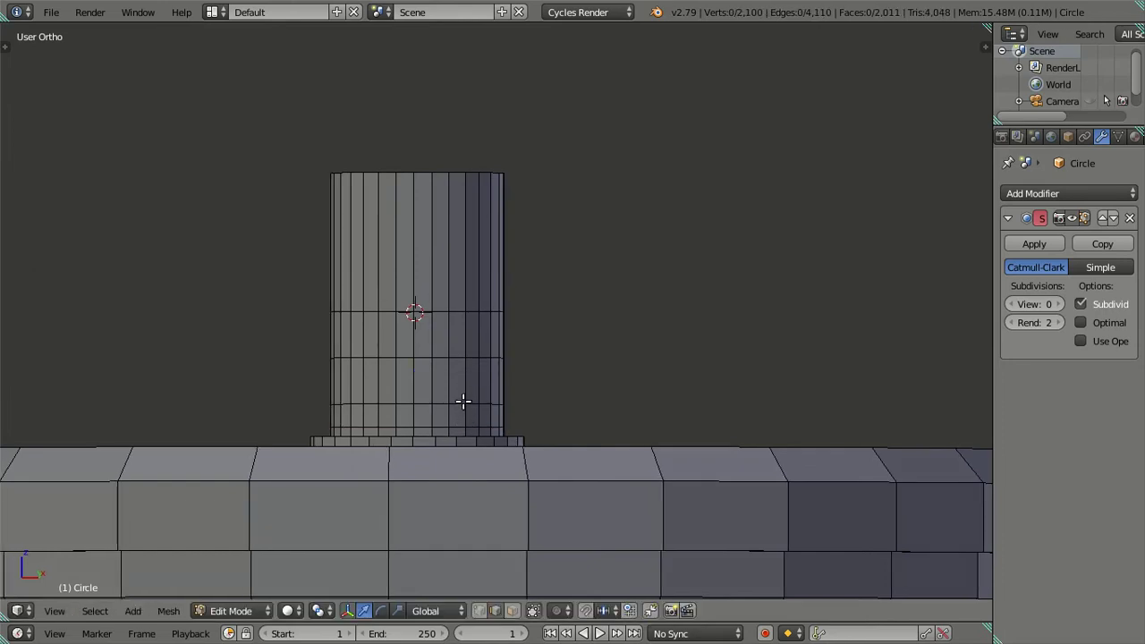
pyautogui.keyDown('alt'); pyautogui.rightClick(465, 334); pyautogui.keyUp('alt')
pyautogui.press('a')
pyautogui.hotkey('ctrl', 'r')
pyautogui.click(465, 376)
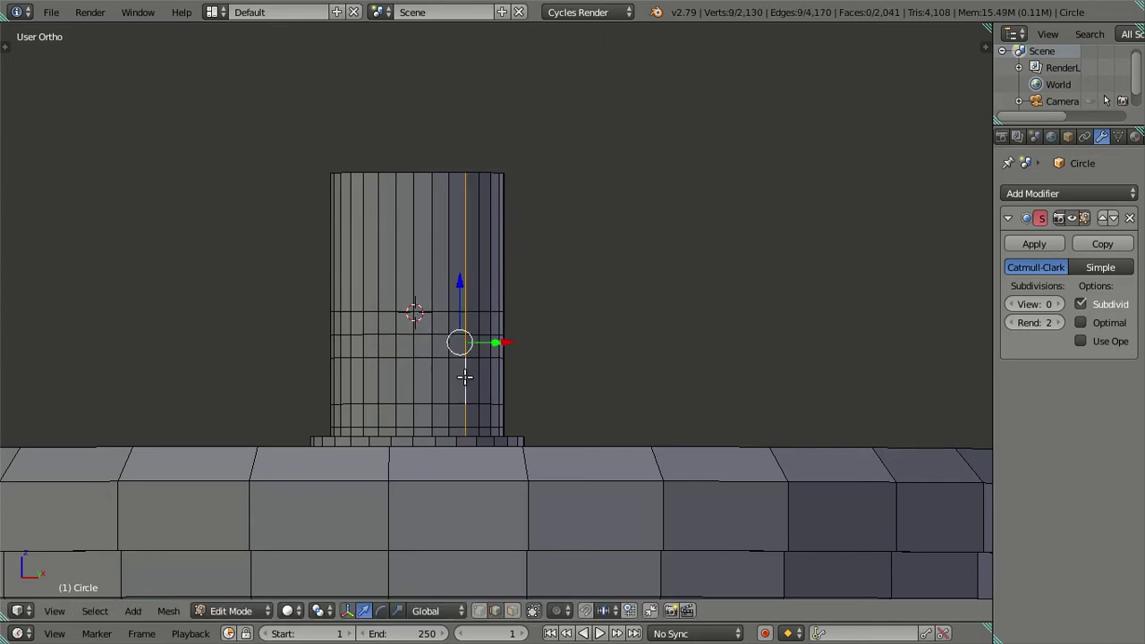
pyautogui.press('a')
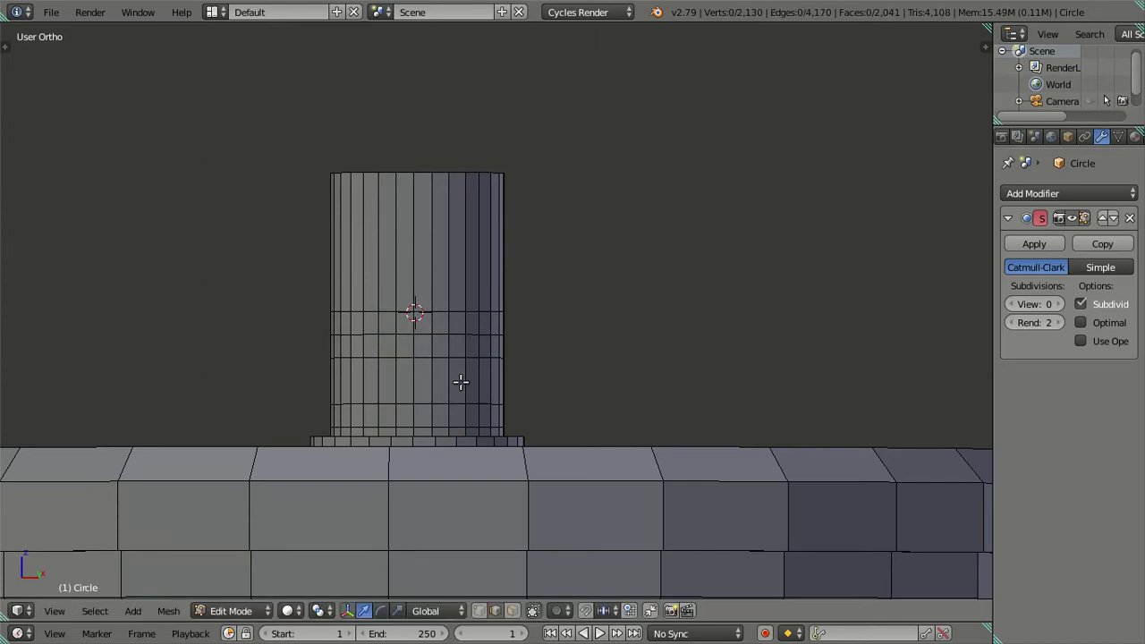
pyautogui.keyDown('ctrl'); pyautogui.keyDown('alt'); pyautogui.rightClick(456, 387); pyautogui.keyUp('alt'); pyautogui.keyUp('ctrl')
pyautogui.press('s')
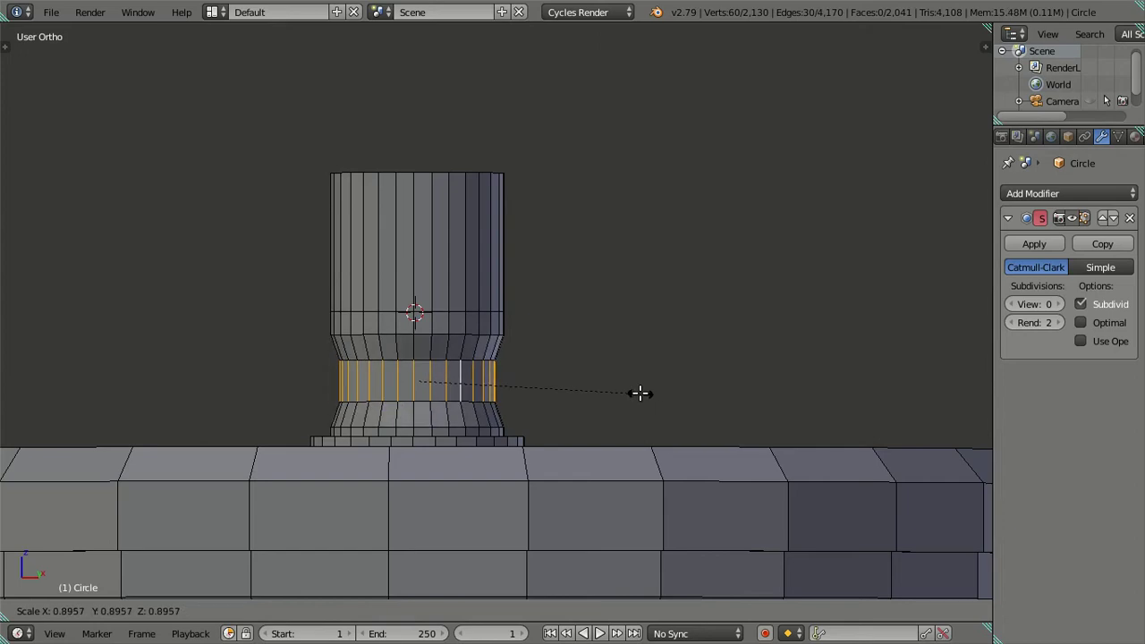
# Confirm the edge-ring scale and frame the cylinder in front orthographic wireframe view
pyautogui.click(639, 393)
pyautogui.moveTo(640, 392)
pyautogui.mouseDown(button='middle')
pyautogui.moveTo(497, 515)
pyautogui.moveTo(530, 370)
pyautogui.moveTo(567, 383)
pyautogui.moveTo(587, 369)
pyautogui.moveTo(552, 352)
pyautogui.moveTo(545, 388)
pyautogui.moveTo(554, 391)
pyautogui.mouseUp(button='middle')
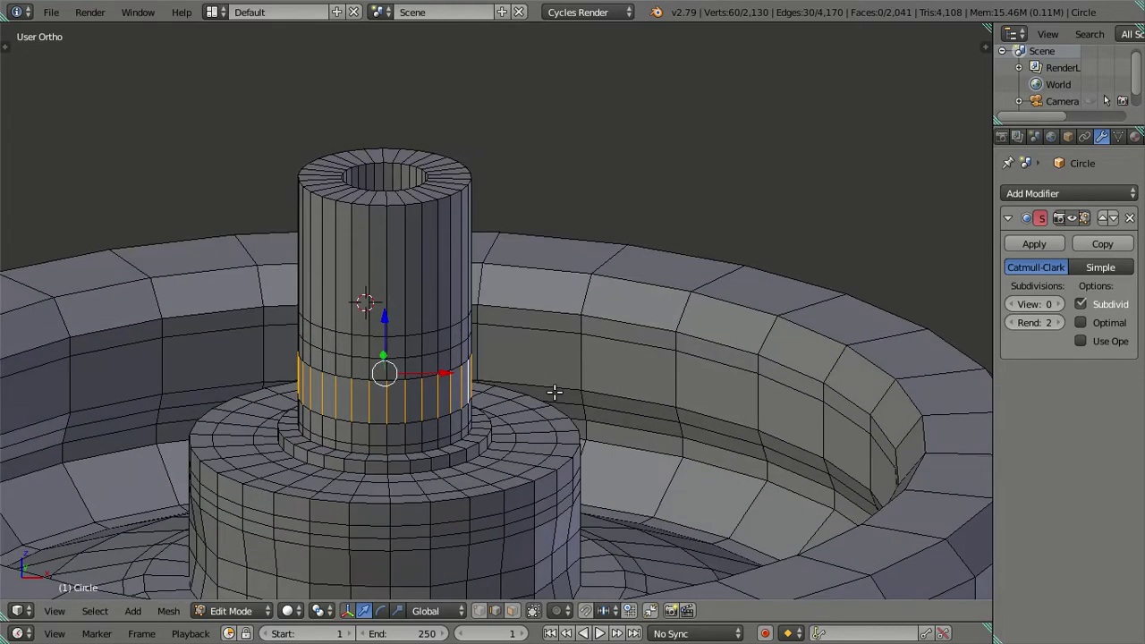
pyautogui.moveTo(466, 429)
pyautogui.mouseDown(button='middle')
pyautogui.moveTo(374, 438)
pyautogui.moveTo(387, 426)
pyautogui.mouseUp(button='middle')
pyautogui.press('KP_1')
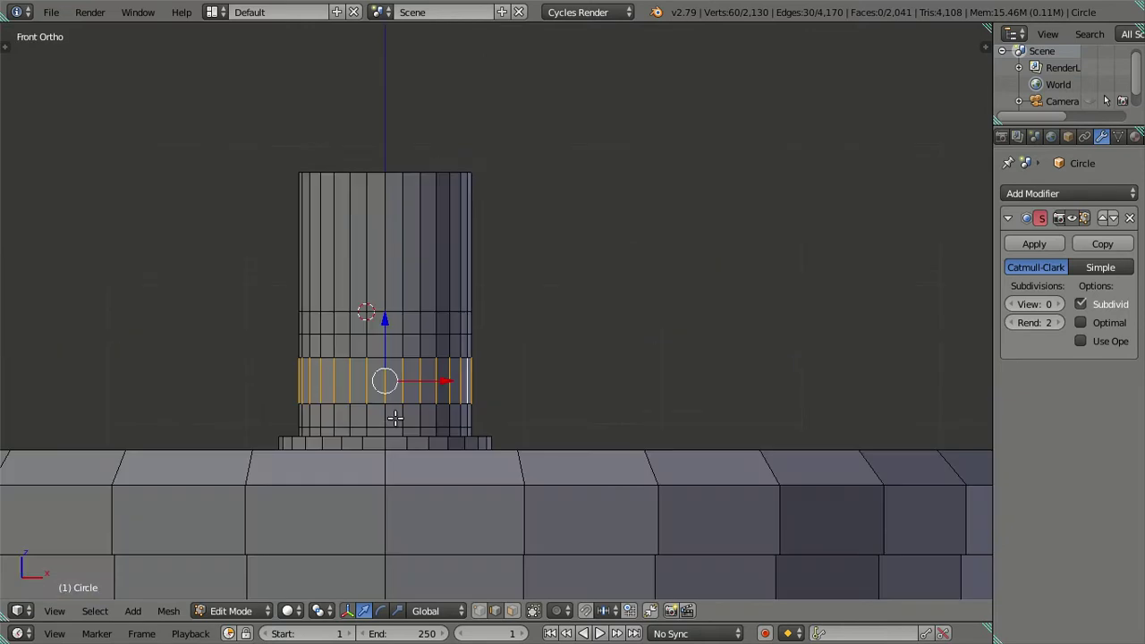
pyautogui.scroll(2, 394, 403)
pyautogui.press('z')
pyautogui.keyDown('shift'); pyautogui.moveTo(383, 404); pyautogui.dragTo(415, 382, button='middle'); pyautogui.keyUp('shift')
pyautogui.scroll(2, 416, 382)
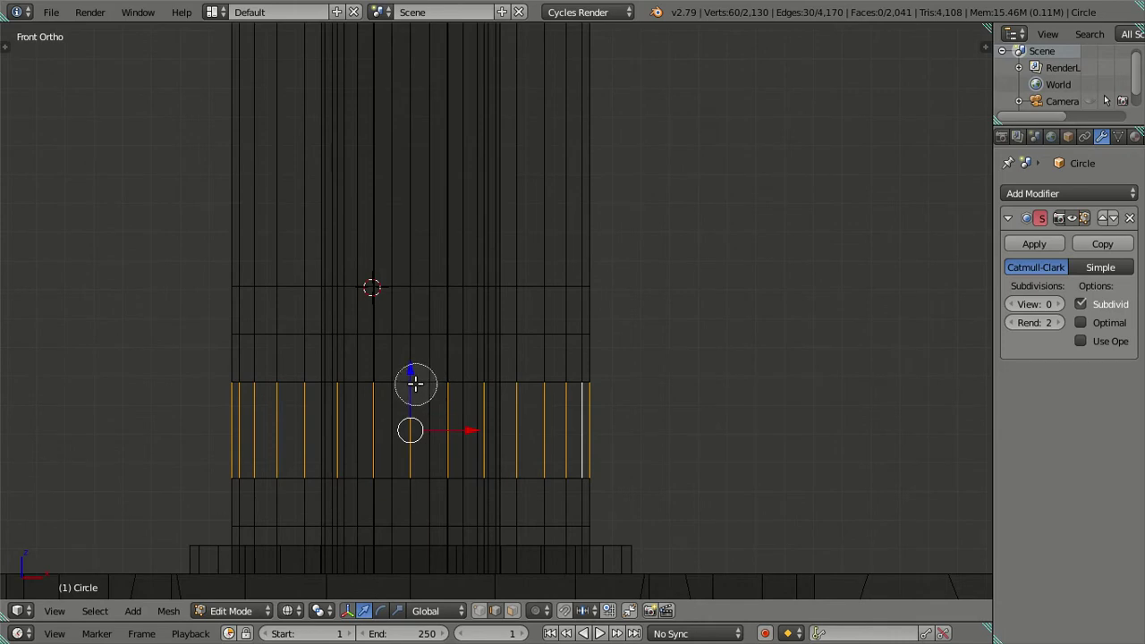
# Deselect the middle vertical edges and scale the remaining band edges inward along X
pyautogui.moveTo(410, 376)
pyautogui.mouseDown(button='middle')
pyautogui.moveTo(384, 379)
pyautogui.moveTo(379, 488)
pyautogui.moveTo(409, 386)
pyautogui.moveTo(440, 425)
pyautogui.mouseUp(button='middle')
pyautogui.rightClick(447, 489)
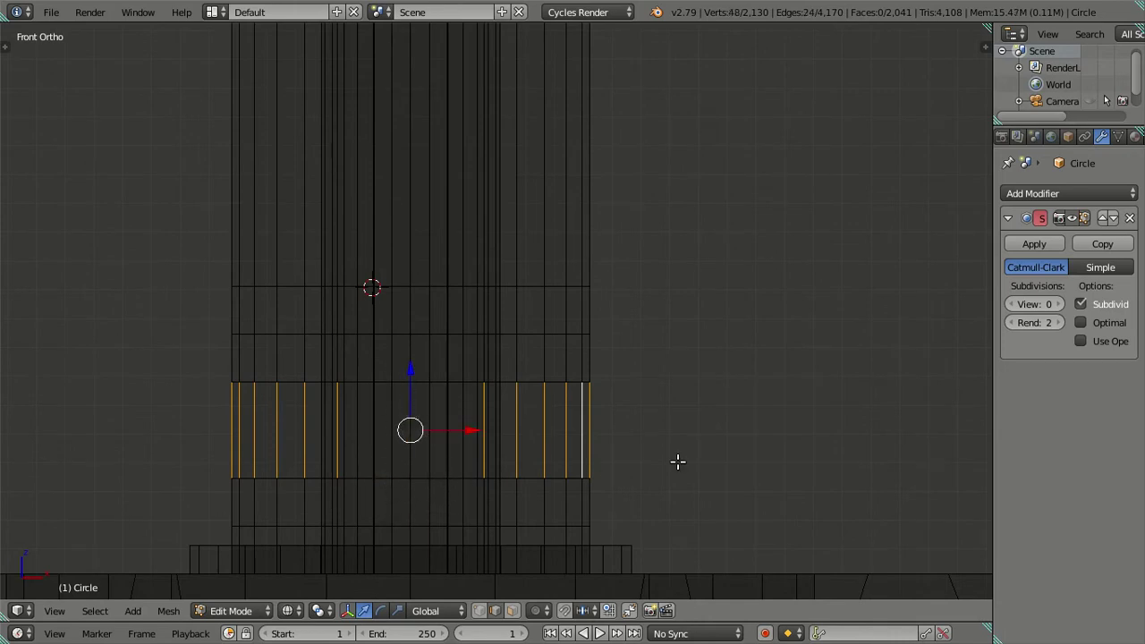
pyautogui.press('z')
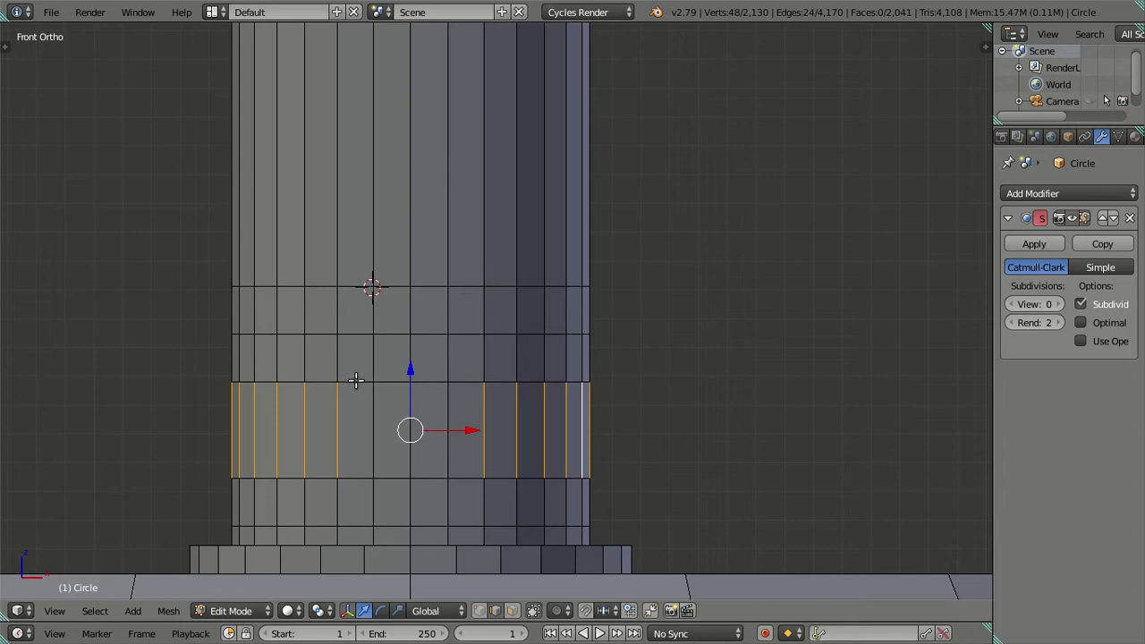
pyautogui.press('z')
pyautogui.press('c')
pyautogui.moveTo(352, 373); pyautogui.dragTo(340, 455, button='middle')
pyautogui.moveTo(463, 472); pyautogui.dragTo(468, 408, button='middle')
pyautogui.press('Escape')
pyautogui.press('z')
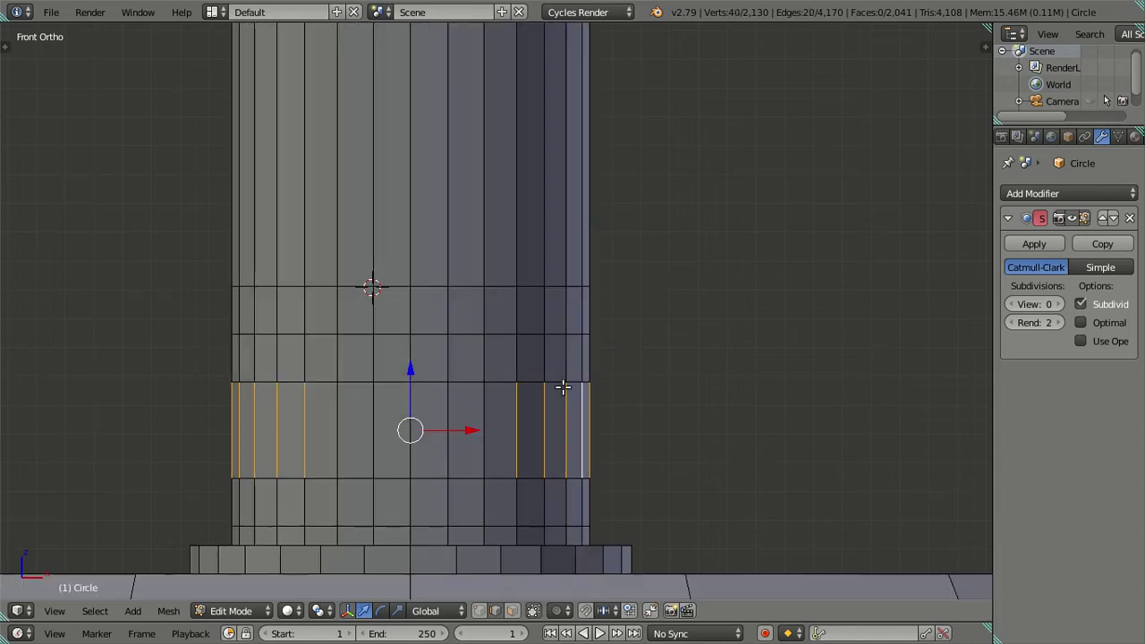
pyautogui.press('s')
pyautogui.press('x')
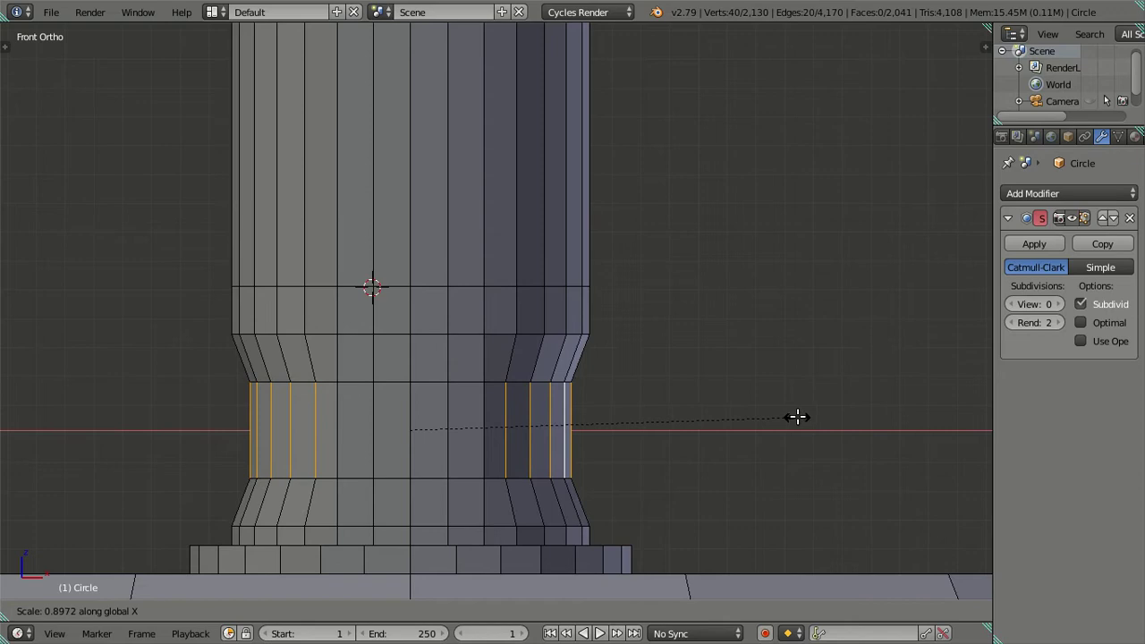
pyautogui.click(799, 417)
# Deselect the outer left and right edges and squeeze the side edges further along X
pyautogui.press('z')
pyautogui.press('c')
pyautogui.moveTo(320, 381); pyautogui.dragTo(319, 524, button='middle')
pyautogui.moveTo(493, 382); pyautogui.dragTo(492, 492, button='middle')
pyautogui.rightClick(492, 492)
pyautogui.press('s')
pyautogui.press('x')
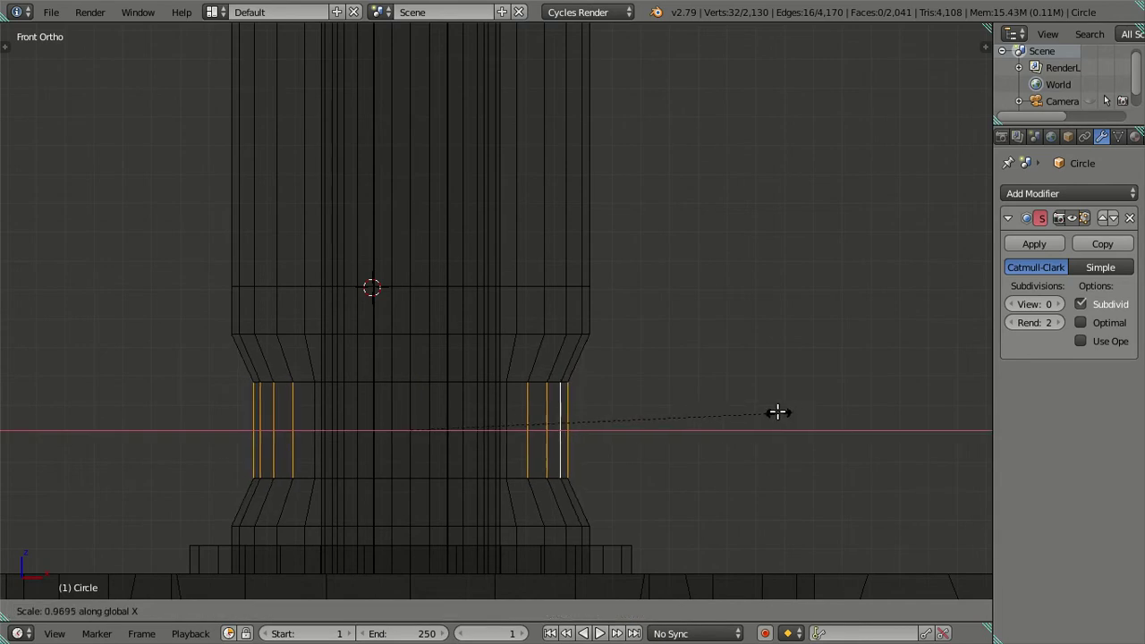
pyautogui.click(763, 411)
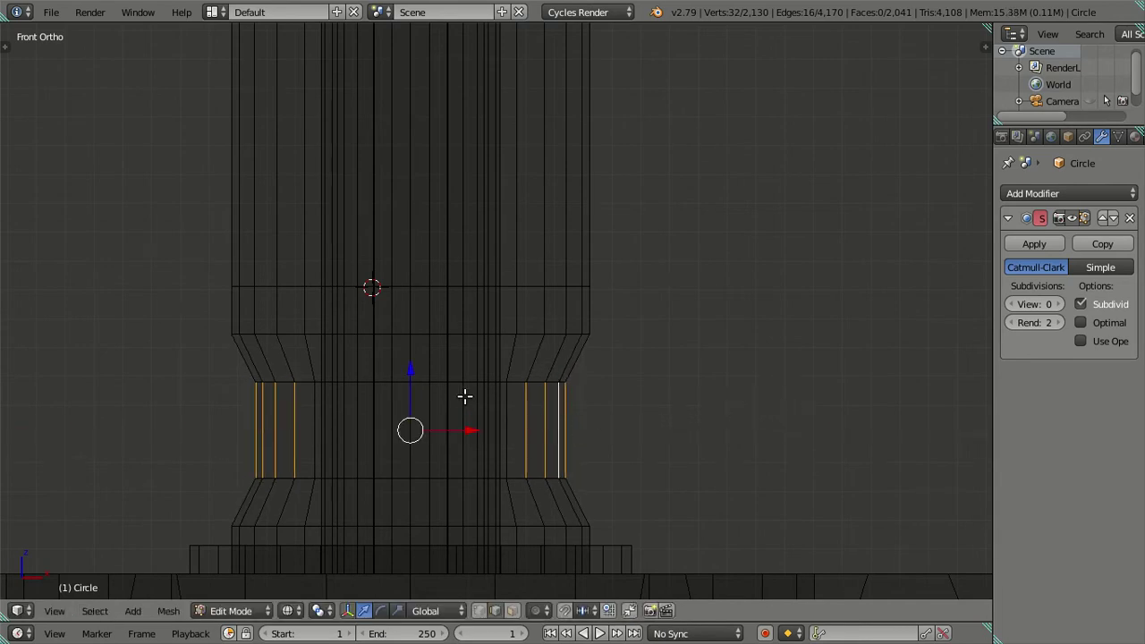
# Return to Object Mode with solid shading and an angled perspective view
pyautogui.press('Tab')
pyautogui.press('z')
pyautogui.moveTo(608, 403)
pyautogui.mouseDown(button='middle')
pyautogui.moveTo(501, 434)
pyautogui.moveTo(453, 424)
pyautogui.moveTo(614, 593)
pyautogui.moveTo(613, 499)
pyautogui.moveTo(588, 456)
pyautogui.mouseUp(button='middle')
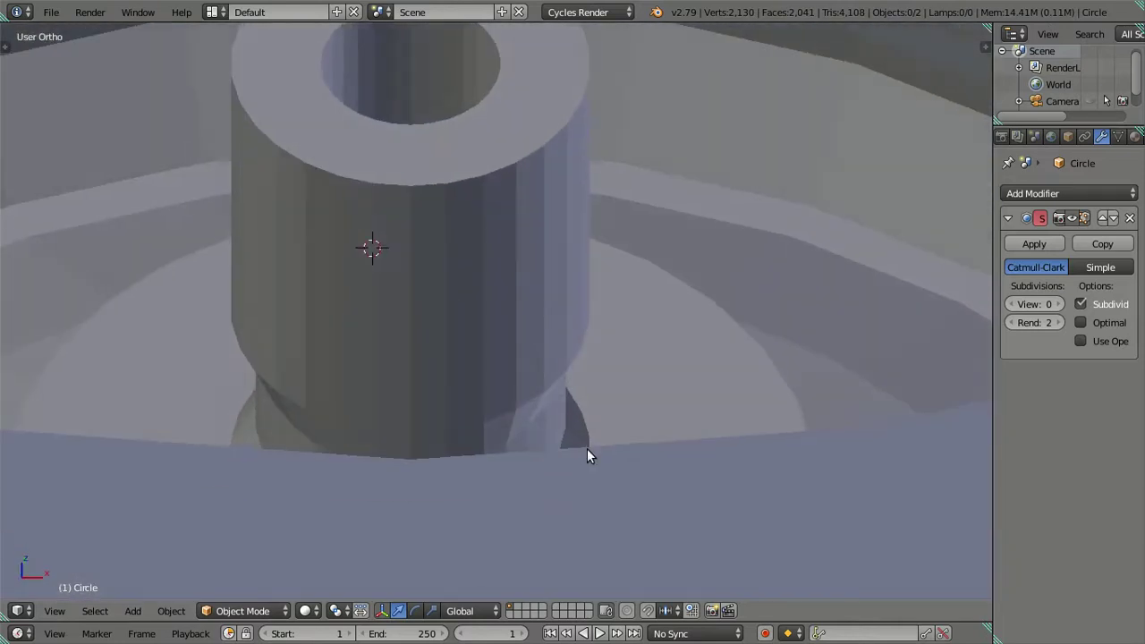
# Preview the post at viewport subdivision level 2, then set it back to 0
pyautogui.doubleClick(1060, 304)
pyautogui.moveTo(626, 269)
pyautogui.mouseDown(button='middle')
pyautogui.moveTo(609, 337)
pyautogui.moveTo(539, 403)
pyautogui.moveTo(481, 365)
pyautogui.moveTo(609, 383)
pyautogui.mouseUp(button='middle')
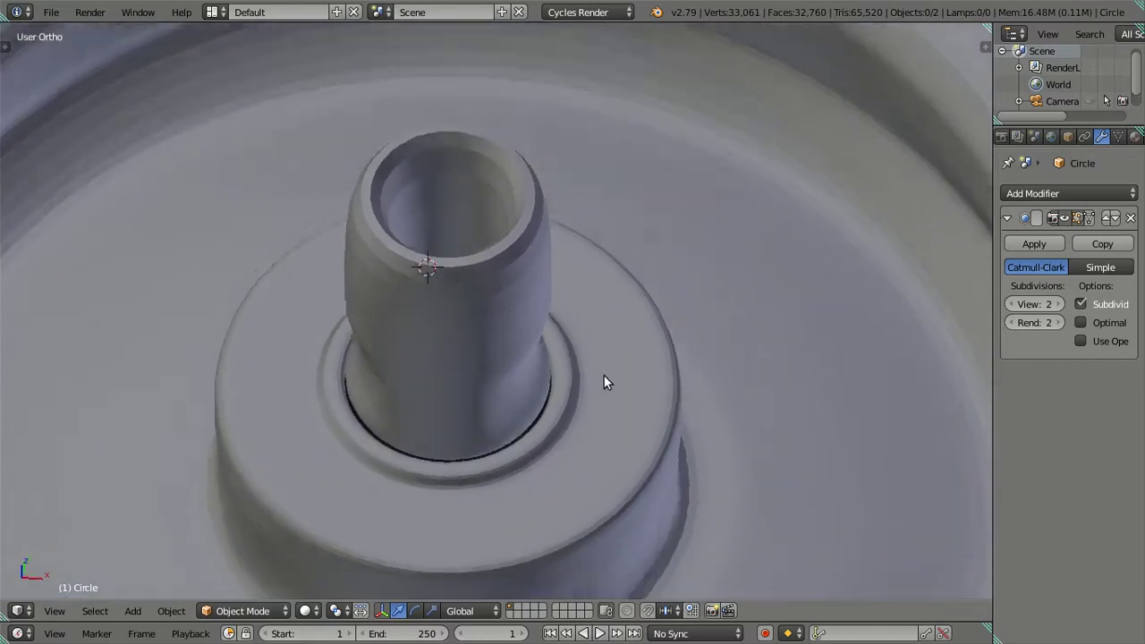
pyautogui.doubleClick(1010, 305)
# In Edit Mode, cut a centred horizontal edge loop around the post's upper part
pyautogui.press('Tab')
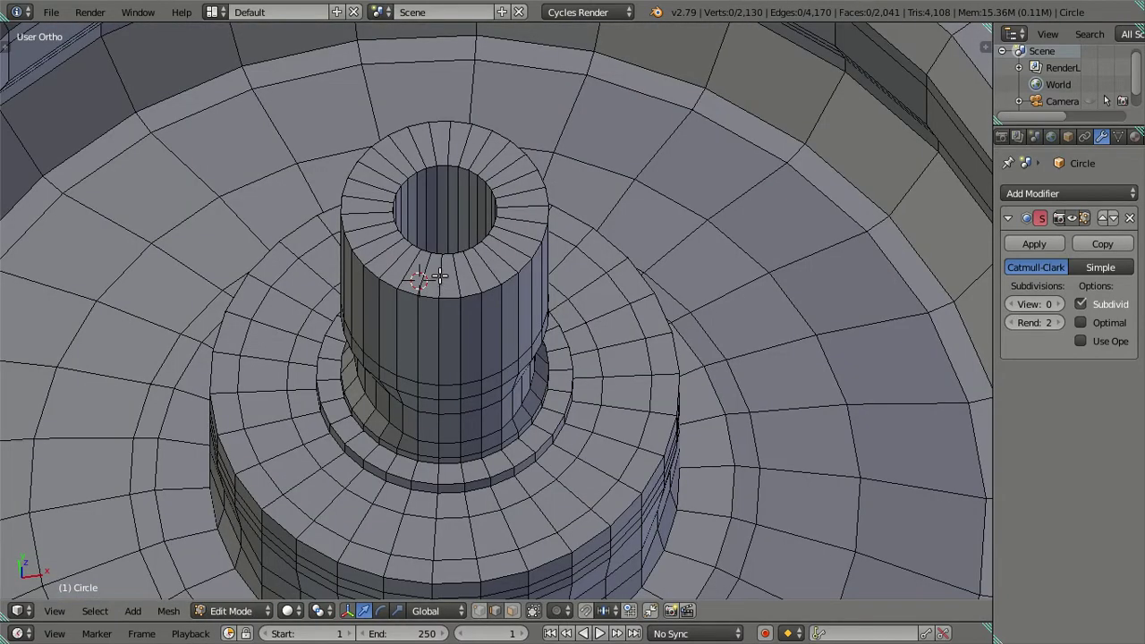
pyautogui.moveTo(441, 264)
pyautogui.mouseDown(button='middle')
pyautogui.moveTo(430, 229)
pyautogui.moveTo(455, 174)
pyautogui.moveTo(453, 346)
pyautogui.moveTo(462, 337)
pyautogui.moveTo(508, 454)
pyautogui.moveTo(498, 358)
pyautogui.moveTo(478, 307)
pyautogui.moveTo(480, 349)
pyautogui.moveTo(459, 322)
pyautogui.mouseUp(button='middle')
pyautogui.hotkey('ctrl', 'r')
pyautogui.click(452, 307)
pyautogui.rightClick(452, 307)
pyautogui.moveTo(496, 388); pyautogui.dragTo(493, 345, button='middle')
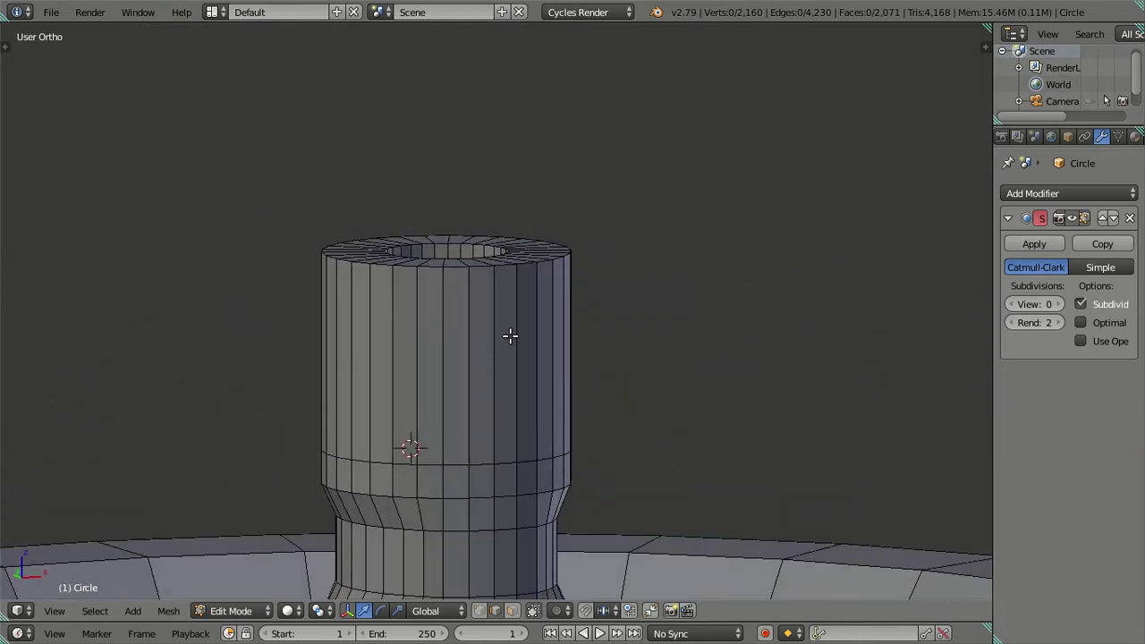
# Cut five loops on the outer wall, keep the topmost and dissolve the rest
pyautogui.hotkey('ctrl', 'r')
pyautogui.scroll(1, 510, 336)
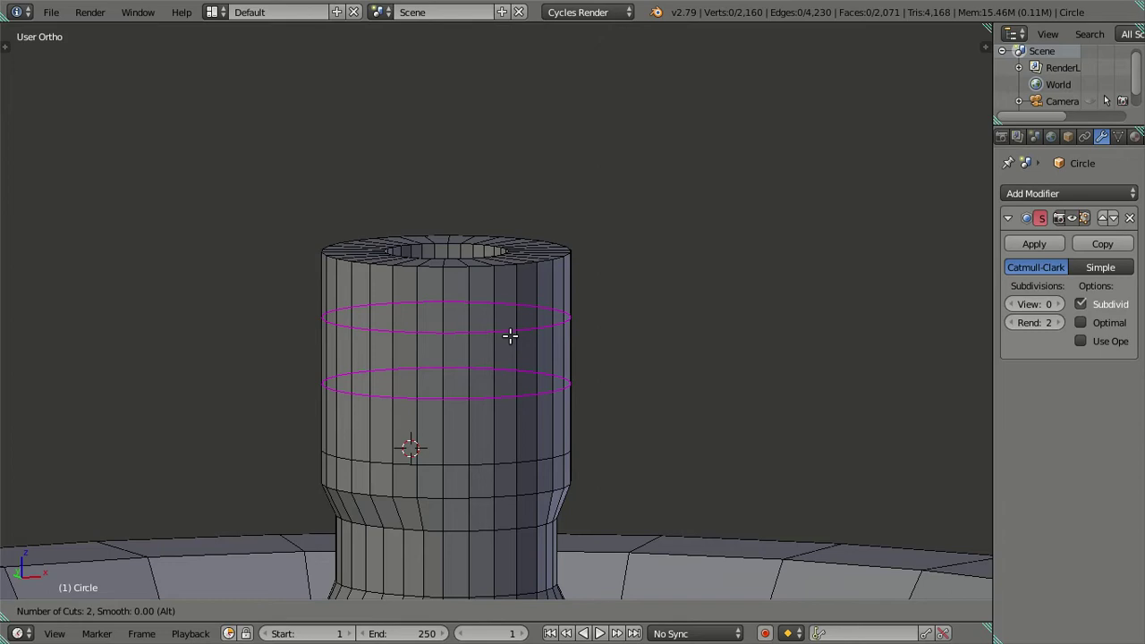
pyautogui.scroll(1, 510, 335)
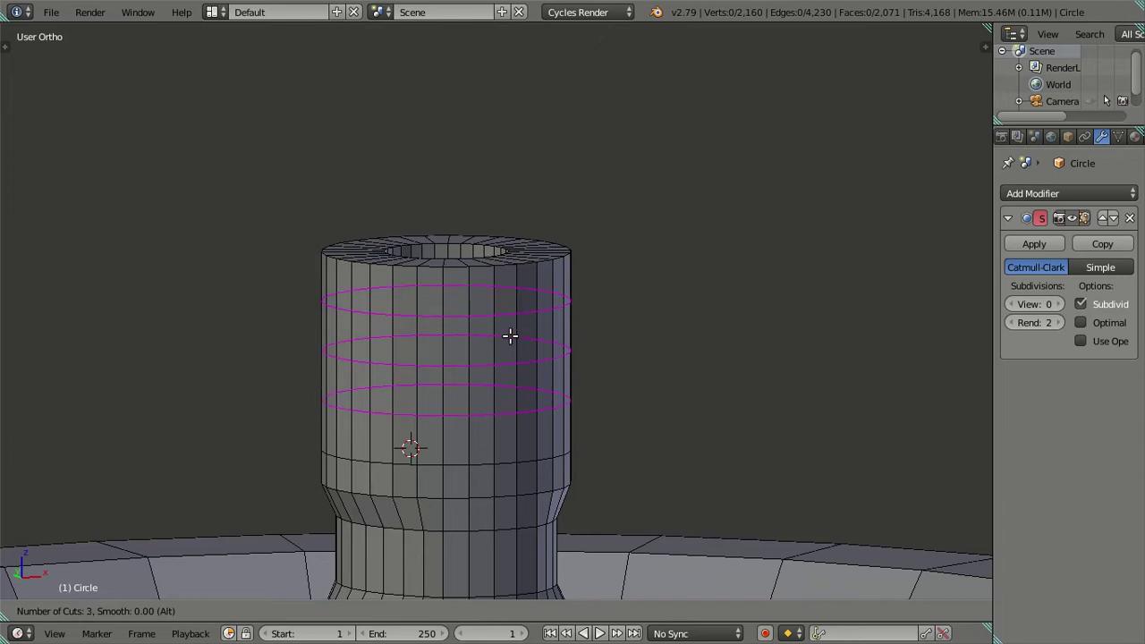
pyautogui.scroll(1, 510, 336)
pyautogui.scroll(1, 510, 336)
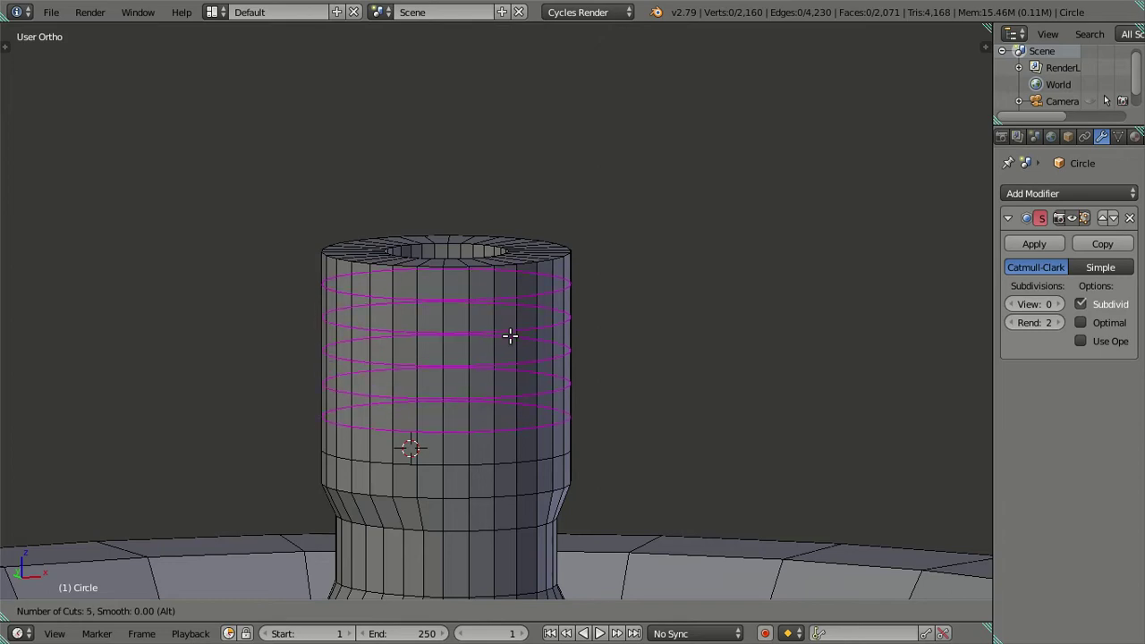
pyautogui.click(510, 336)
pyautogui.rightClick(489, 323)
pyautogui.keyDown('alt'); pyautogui.keyDown('shift'); pyautogui.rightClick(482, 295); pyautogui.keyUp('shift'); pyautogui.keyUp('alt')
pyautogui.press('x')
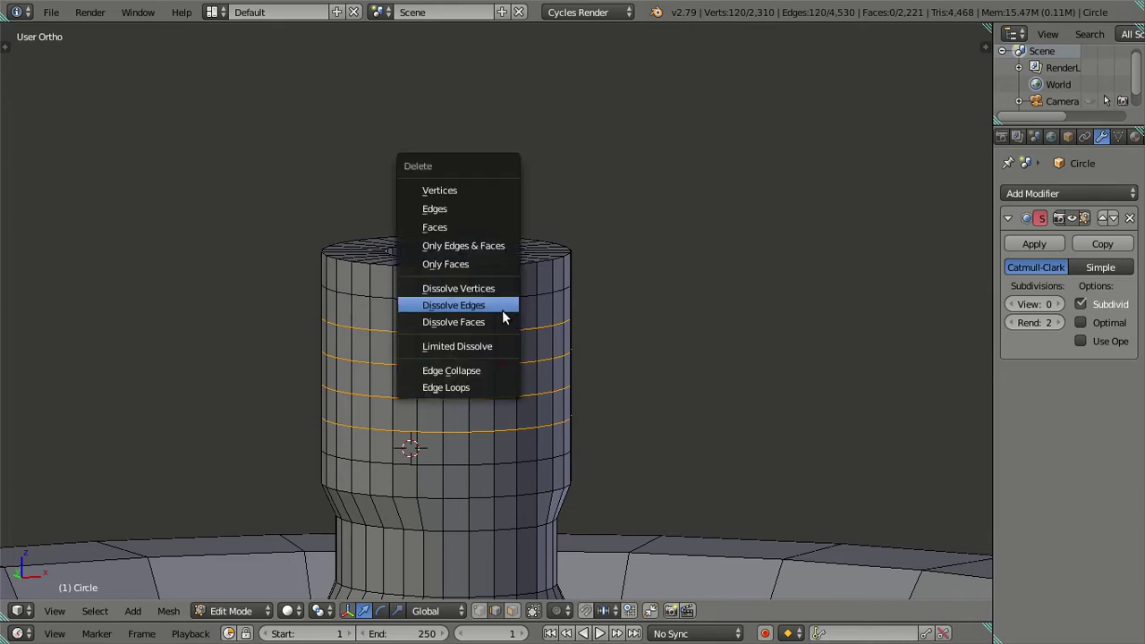
pyautogui.click(502, 305)
pyautogui.moveTo(502, 310); pyautogui.dragTo(452, 305, button='middle')
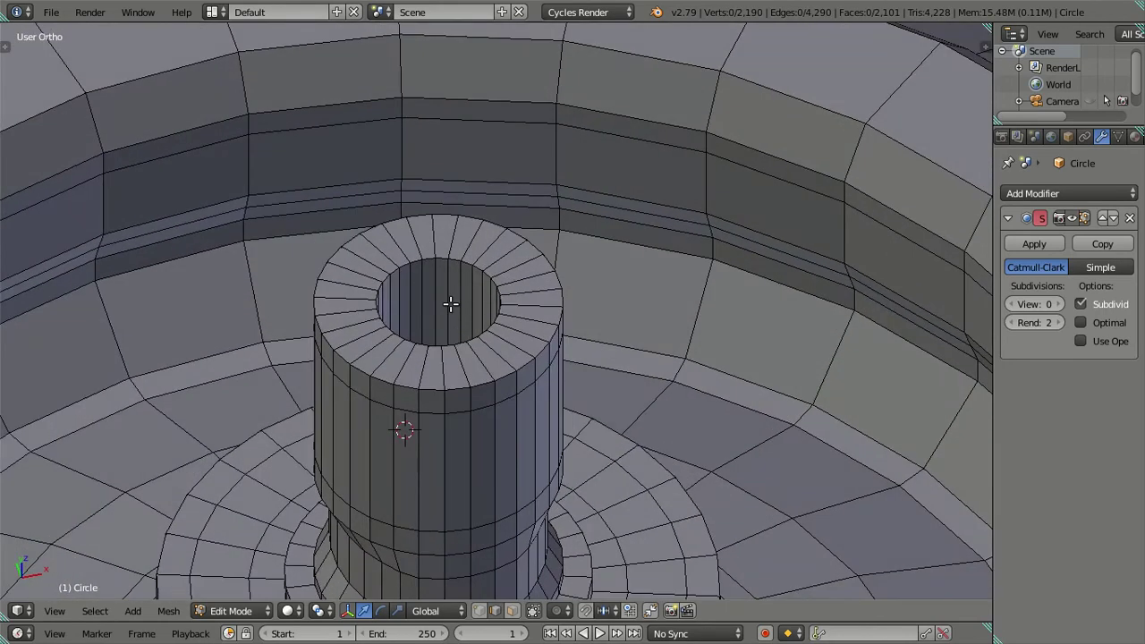
# Cut five loops inside the hole, keep one and dissolve the others
pyautogui.hotkey('ctrl', 'r')
pyautogui.click(450, 305)
pyautogui.rightClick(451, 304)
pyautogui.keyDown('alt'); pyautogui.keyDown('shift'); pyautogui.rightClick(442, 284); pyautogui.keyUp('shift'); pyautogui.keyUp('alt')
pyautogui.press('x')
pyautogui.click(486, 296)
pyautogui.moveTo(504, 468)
pyautogui.mouseDown(button='middle')
pyautogui.moveTo(501, 355)
pyautogui.moveTo(553, 326)
pyautogui.mouseUp(button='middle')
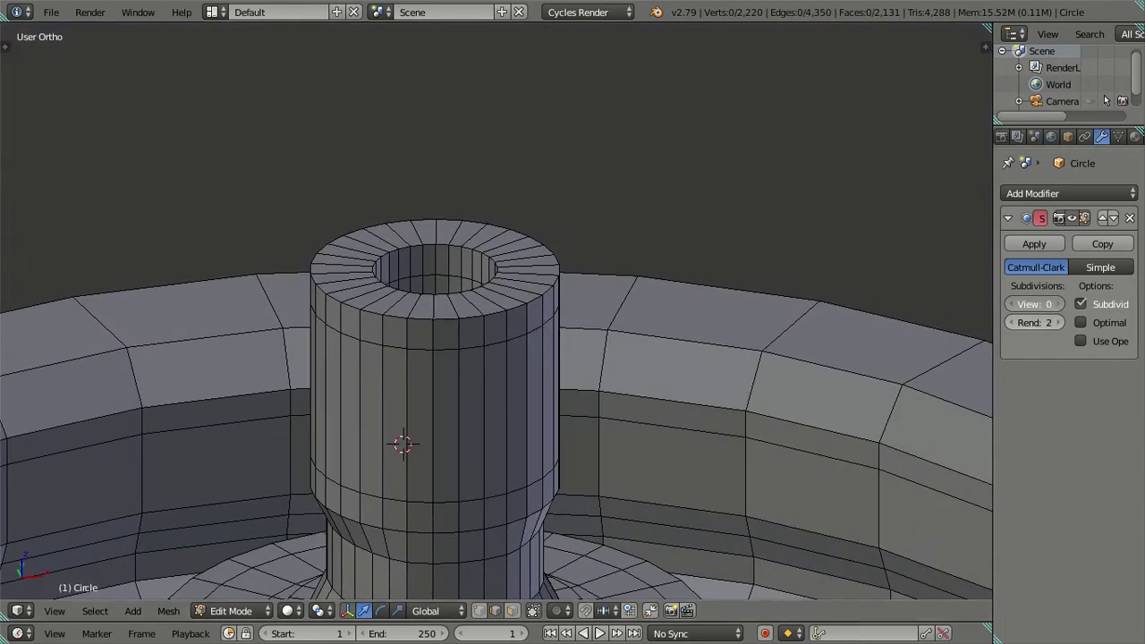
# With subdivision preview on, cut three loops across the top ring and dissolve the extras
pyautogui.hotkey('ctrl', '2')
pyautogui.moveTo(882, 329)
pyautogui.mouseDown(button='middle')
pyautogui.moveTo(608, 299)
pyautogui.moveTo(621, 304)
pyautogui.mouseUp(button='middle')
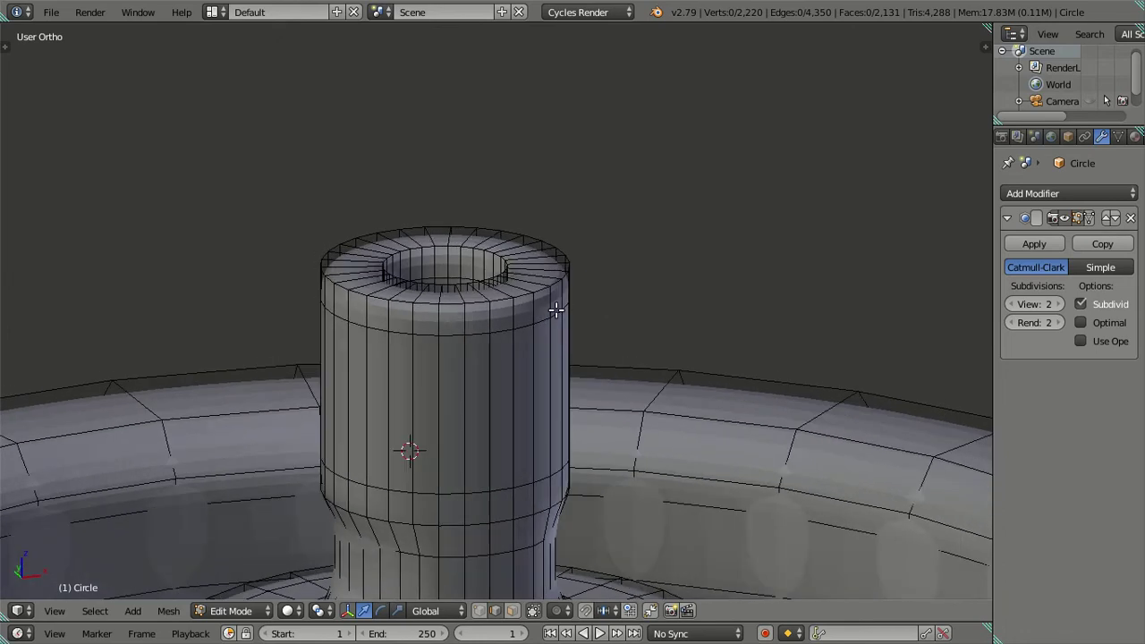
pyautogui.scroll(3, 544, 288)
pyautogui.scroll(1, 544, 288)
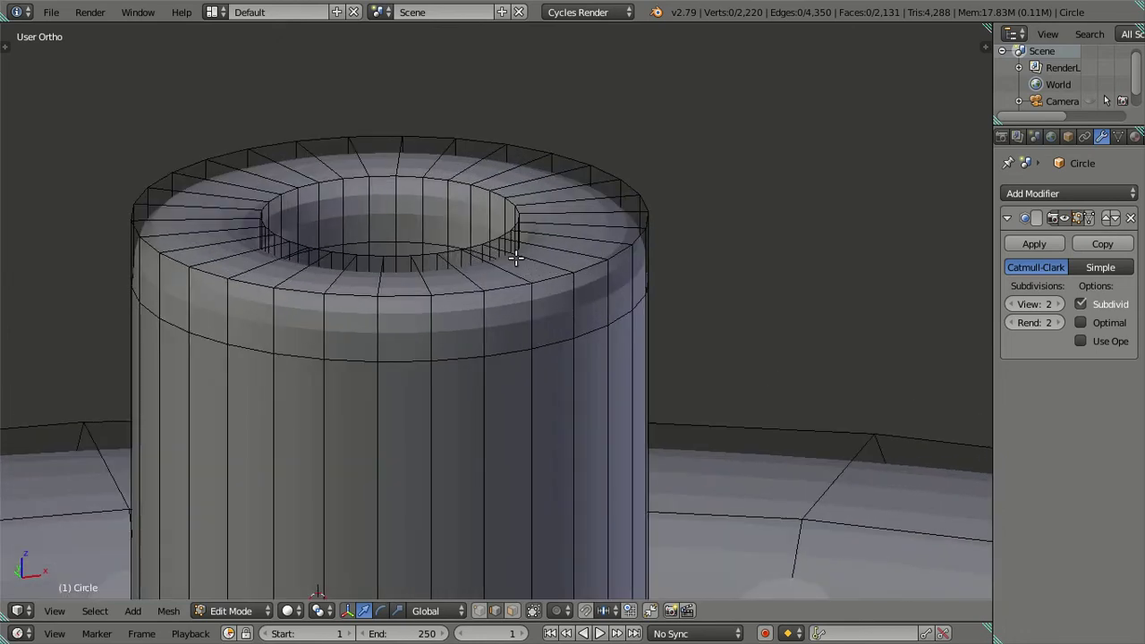
pyautogui.hotkey('ctrl', 'r')
pyautogui.scroll(1, 516, 257)
pyautogui.scroll(1, 516, 257)
pyautogui.click(516, 257)
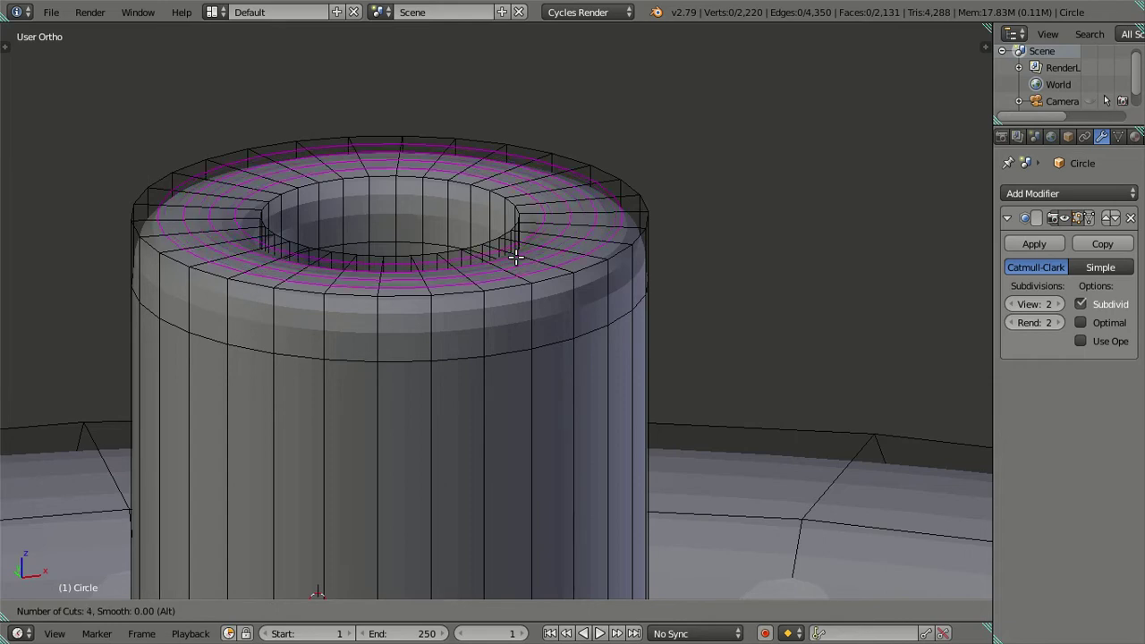
pyautogui.rightClick(517, 256)
pyautogui.press('x')
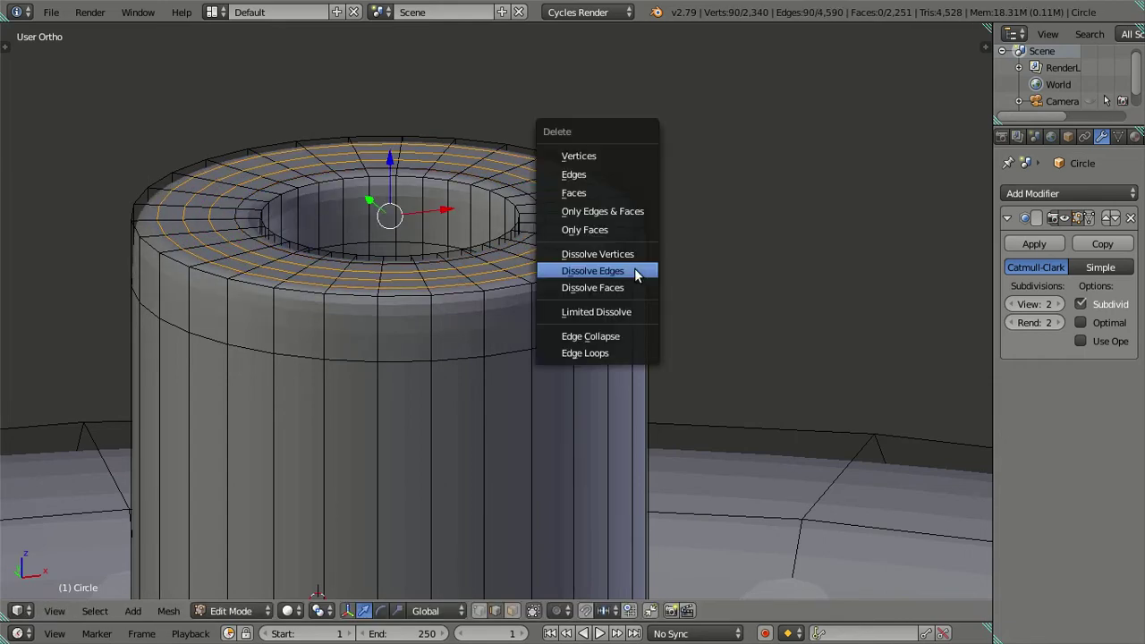
pyautogui.click(638, 277)
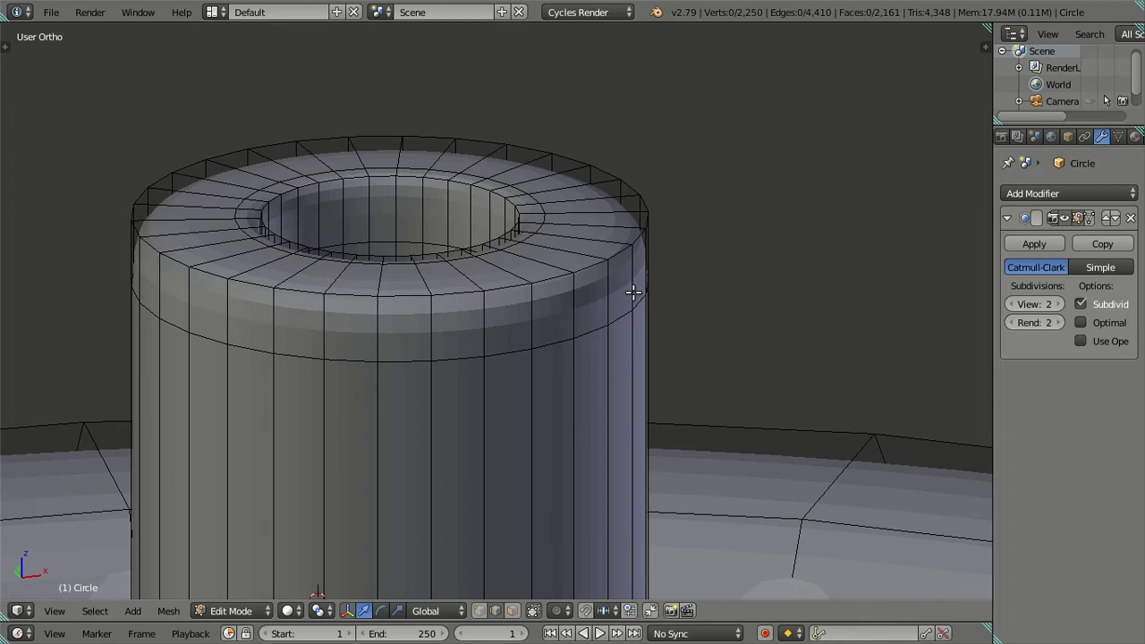
# Set viewport subdivision back to 0 and select the cylinder's top rim loop in Edit Mode
pyautogui.press('Tab')
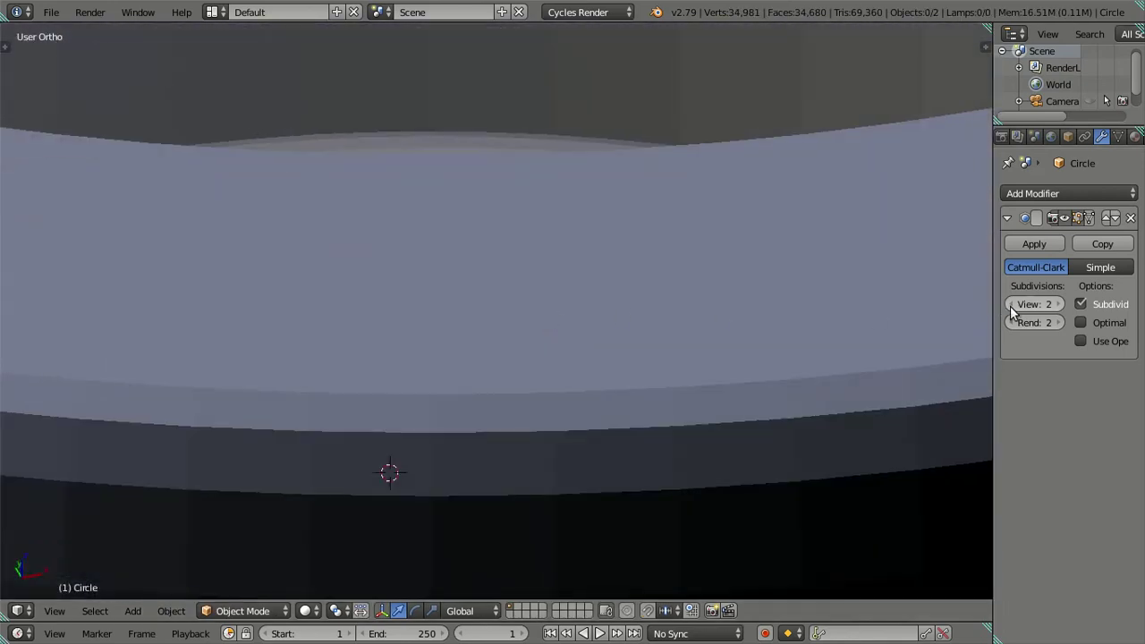
pyautogui.moveTo(1024, 305); pyautogui.dragTo(1002, 304)
pyautogui.press('Tab')
pyautogui.keyDown('alt'); pyautogui.click(534, 348); pyautogui.keyUp('alt')
# Lower the top rim loop slightly along Z and deselect everything
pyautogui.scroll(1, 554, 367)
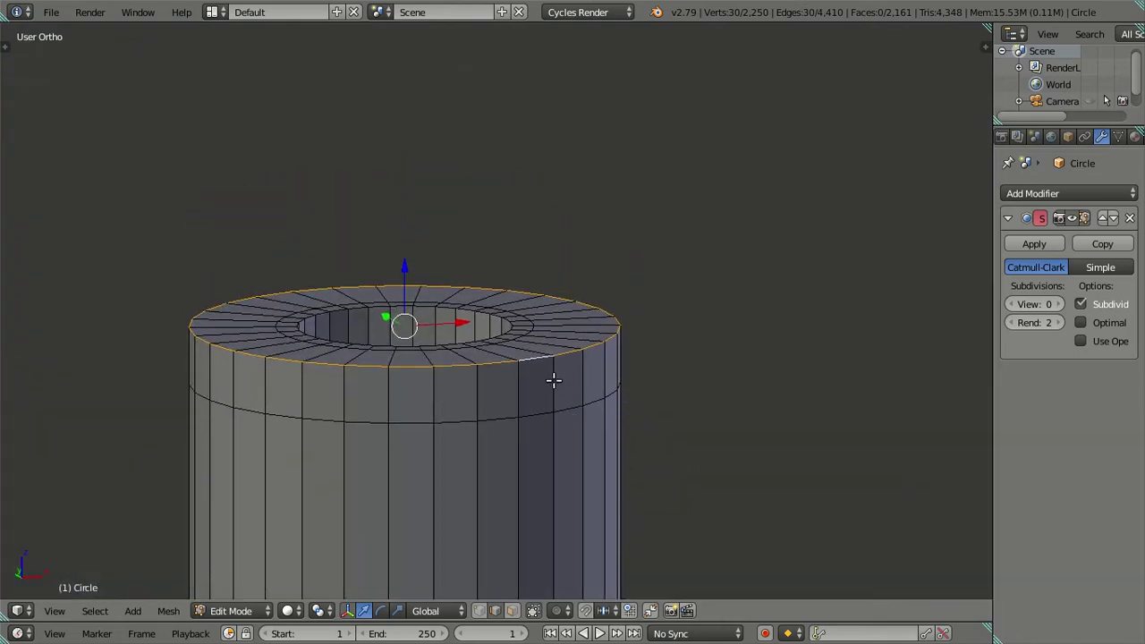
pyautogui.scroll(1, 552, 378)
pyautogui.scroll(1, 552, 379)
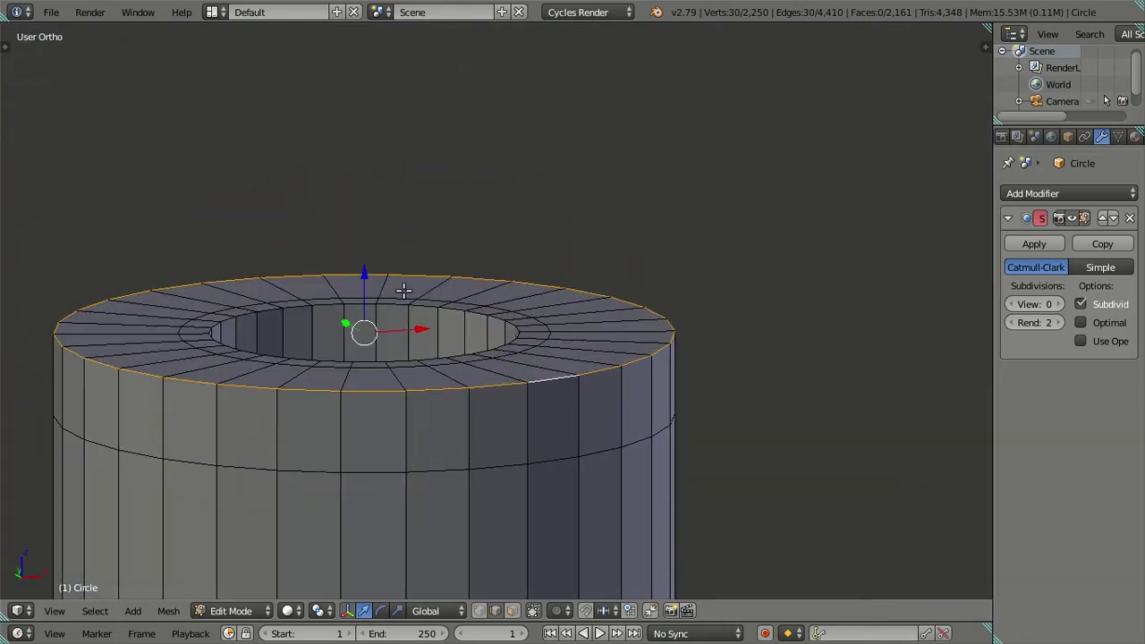
pyautogui.moveTo(357, 270); pyautogui.dragTo(386, 323)
pyautogui.press('a')
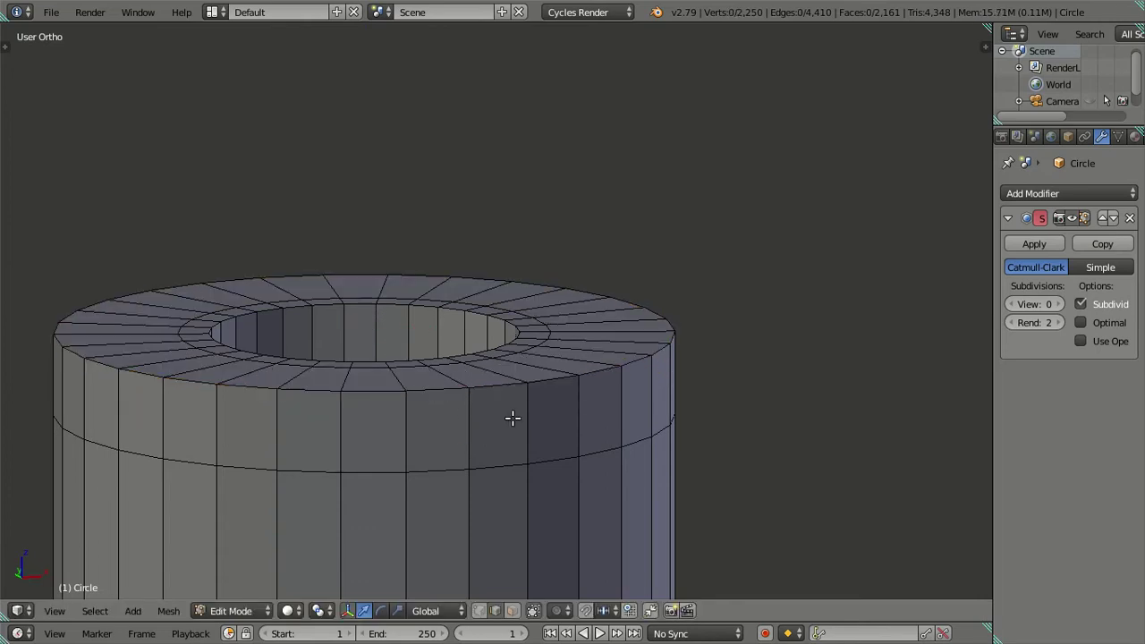
# Cut a temporary wall loop, snap the 3D cursor to it, then undo the extra loop
pyautogui.hotkey('ctrl', 'r')
pyautogui.click(521, 437)
pyautogui.rightClick(522, 437)
pyautogui.press('a')
pyautogui.keyDown('alt'); pyautogui.rightClick(511, 437); pyautogui.keyUp('alt')
pyautogui.press('x')
pyautogui.click(647, 457)
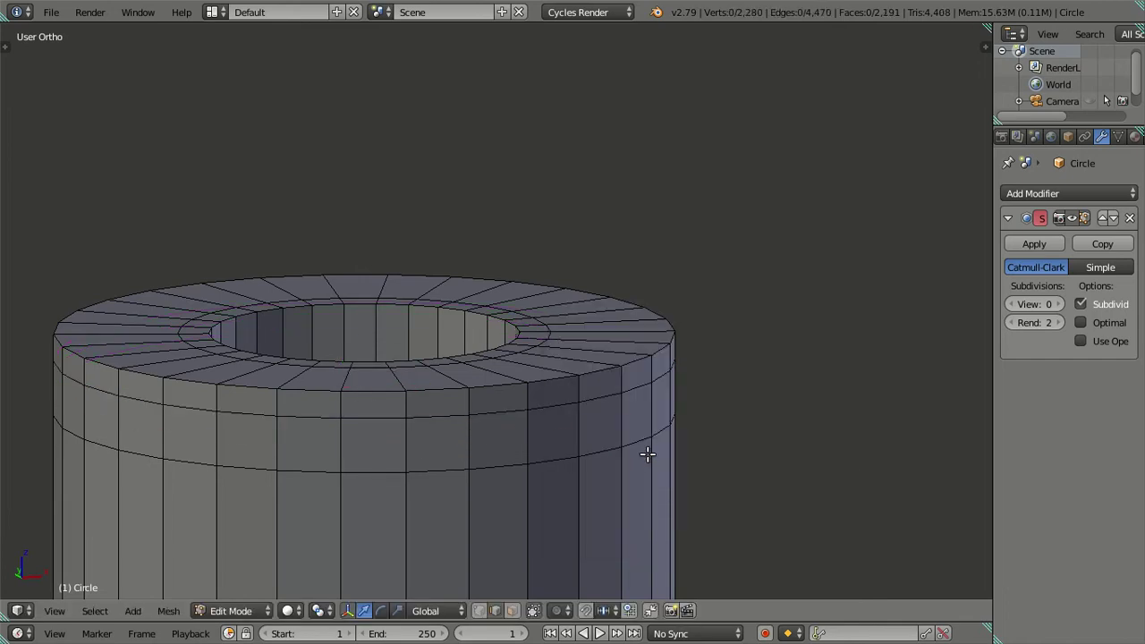
pyautogui.hotkey('ctrl', 'z')
pyautogui.hotkey('shift', 's')
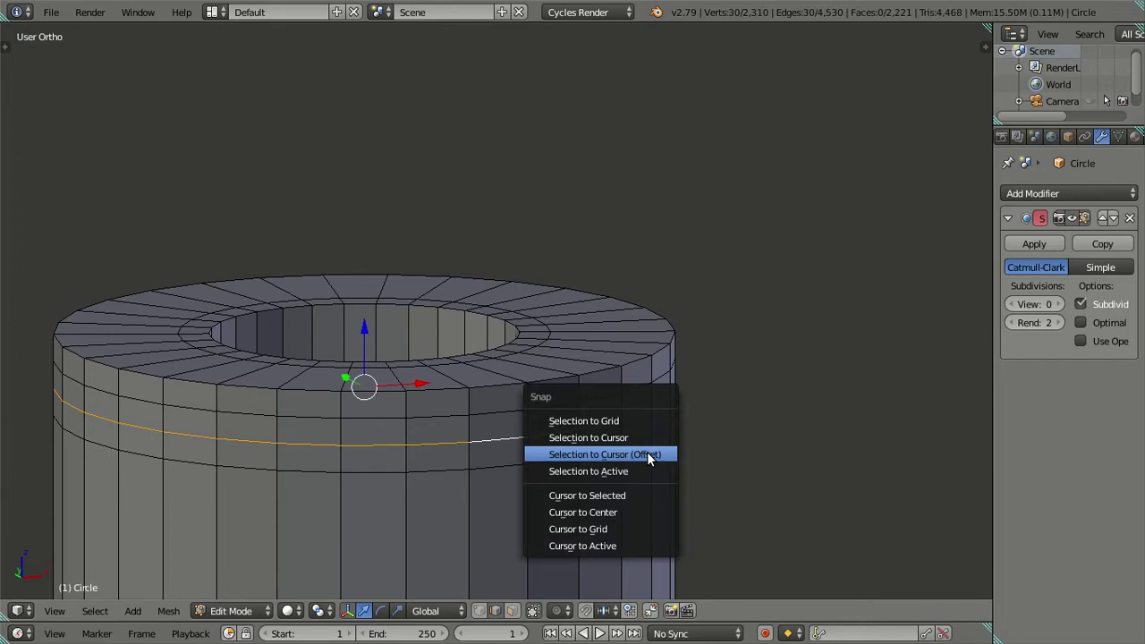
pyautogui.click(637, 493)
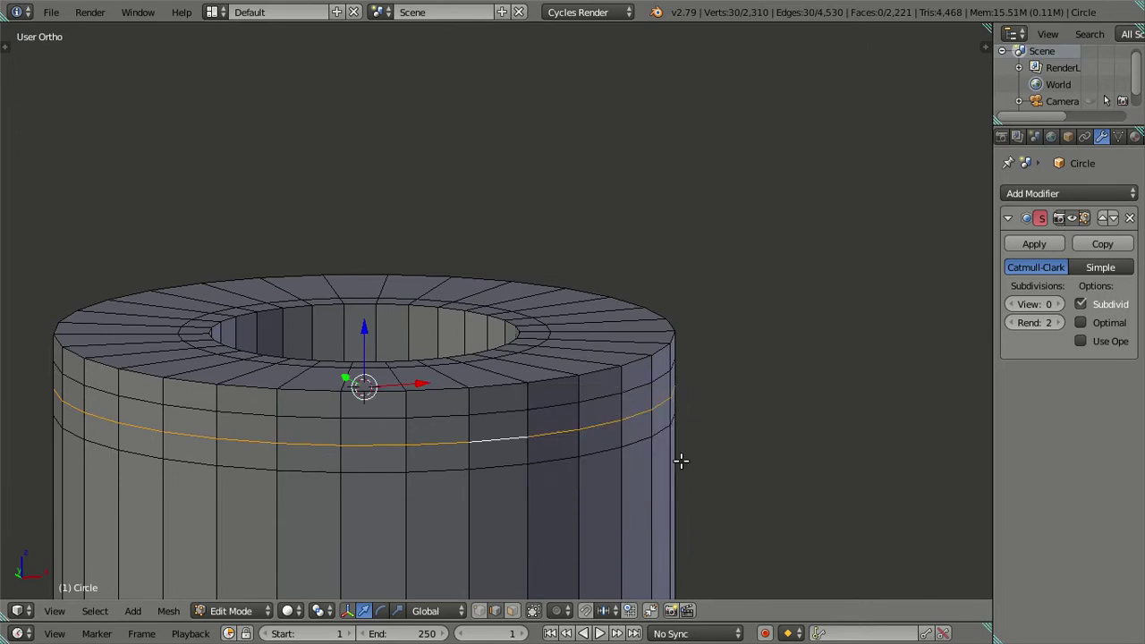
pyautogui.hotkey('ctrl', 'z')
pyautogui.hotkey('ctrl', 'z')
# Snap the outer top rim loop onto the 3D cursor and clear the selection
pyautogui.keyDown('alt'); pyautogui.rightClick(492, 404); pyautogui.keyUp('alt')
pyautogui.hotkey('shift', 's')
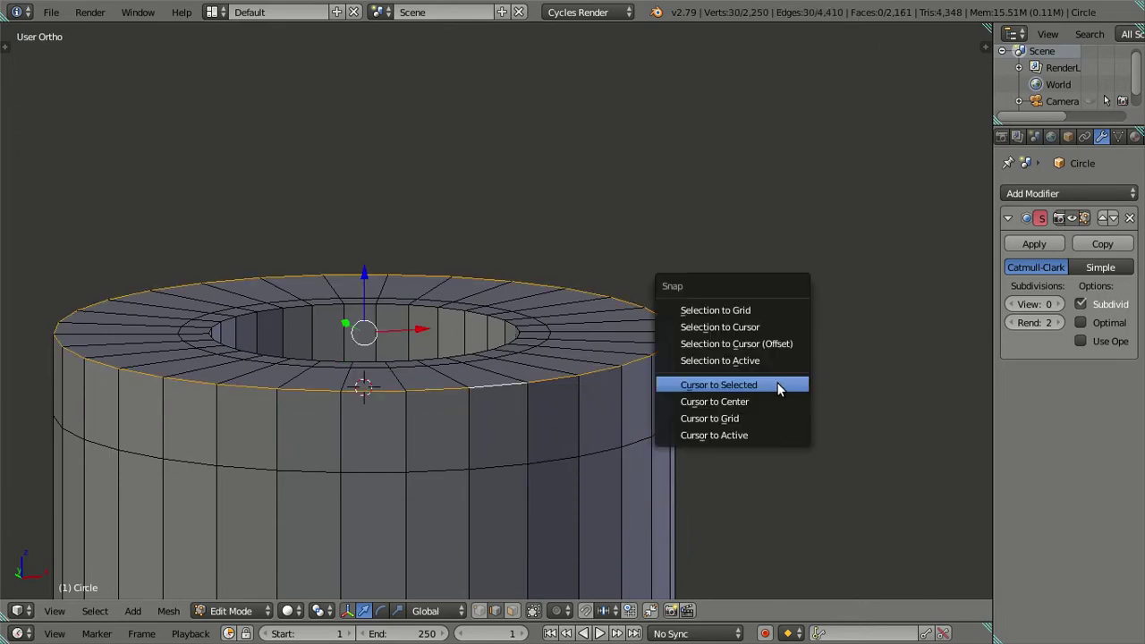
pyautogui.click(765, 342)
pyautogui.press('a')
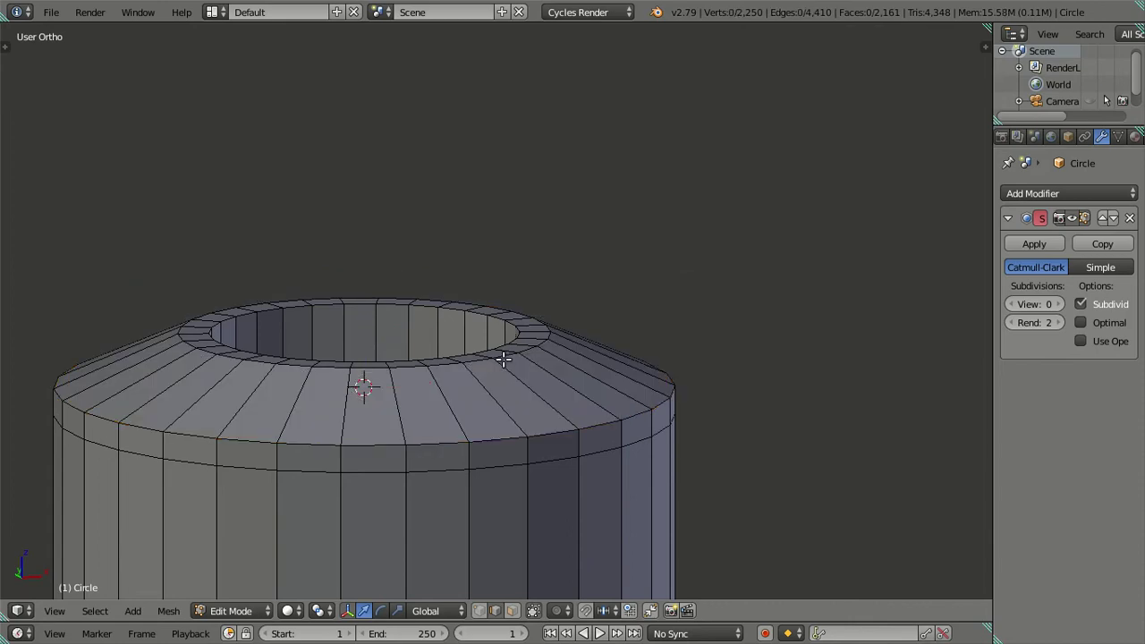
# Add one loop to the inner top ring around the hole, dissolving extra cuts, then exit to Object Mode
pyautogui.moveTo(504, 361); pyautogui.dragTo(407, 377, button='middle')
pyautogui.scroll(-3, 728, 364)
pyautogui.moveTo(729, 363); pyautogui.dragTo(557, 316, button='middle')
pyautogui.scroll(4, 417, 350)
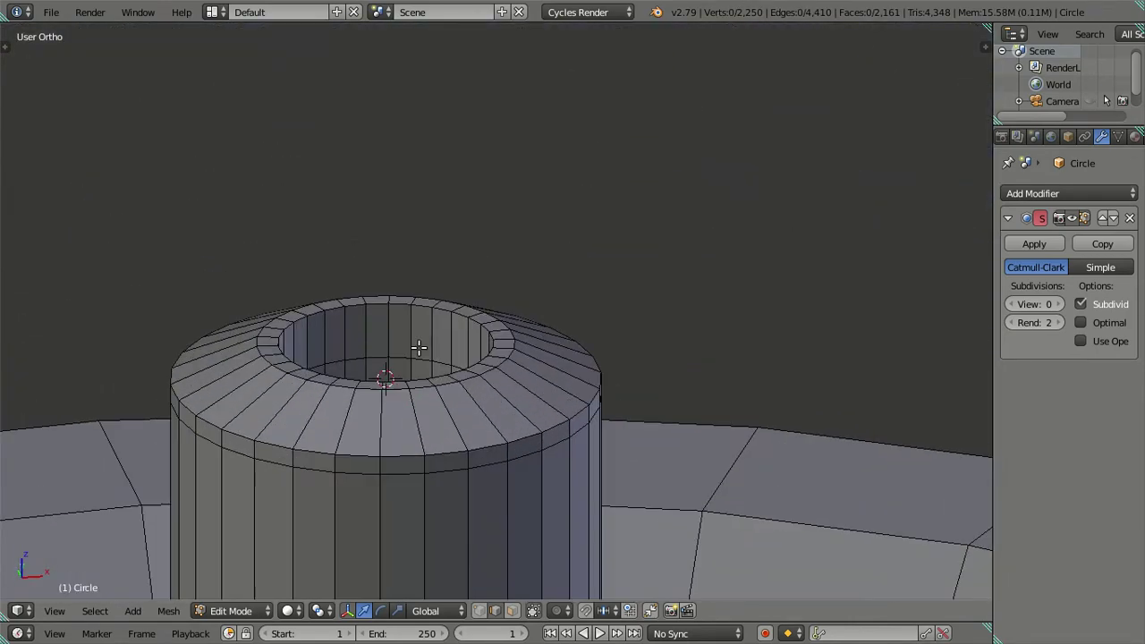
pyautogui.scroll(2, 424, 352)
pyautogui.scroll(2, 414, 345)
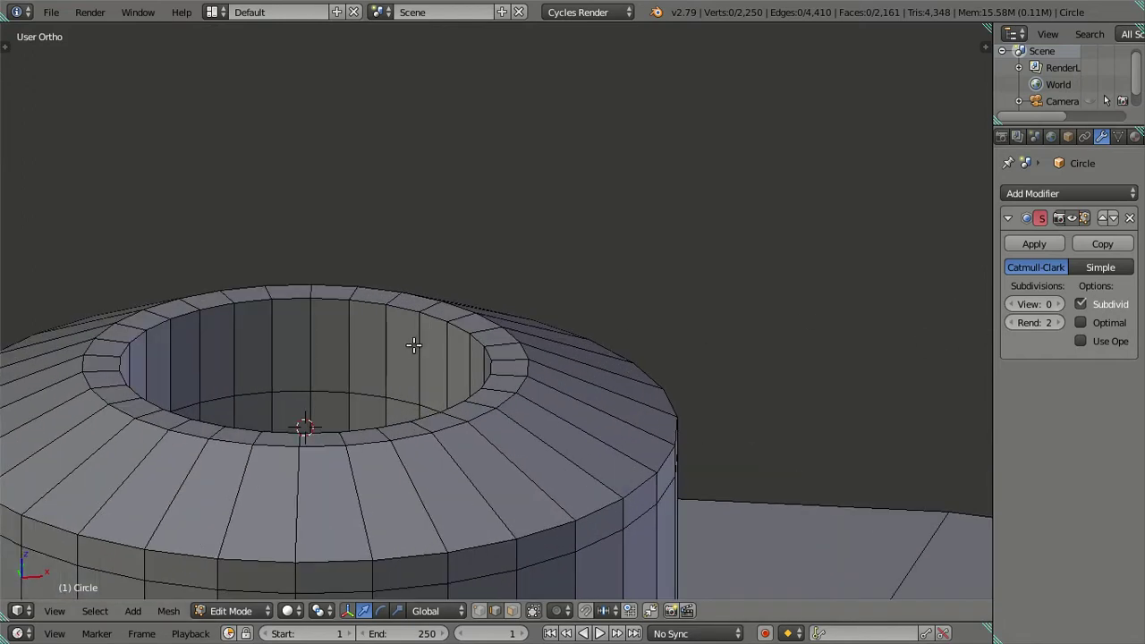
pyautogui.hotkey('ctrl', 'r')
pyautogui.scroll(1, 405, 348)
pyautogui.scroll(1, 404, 347)
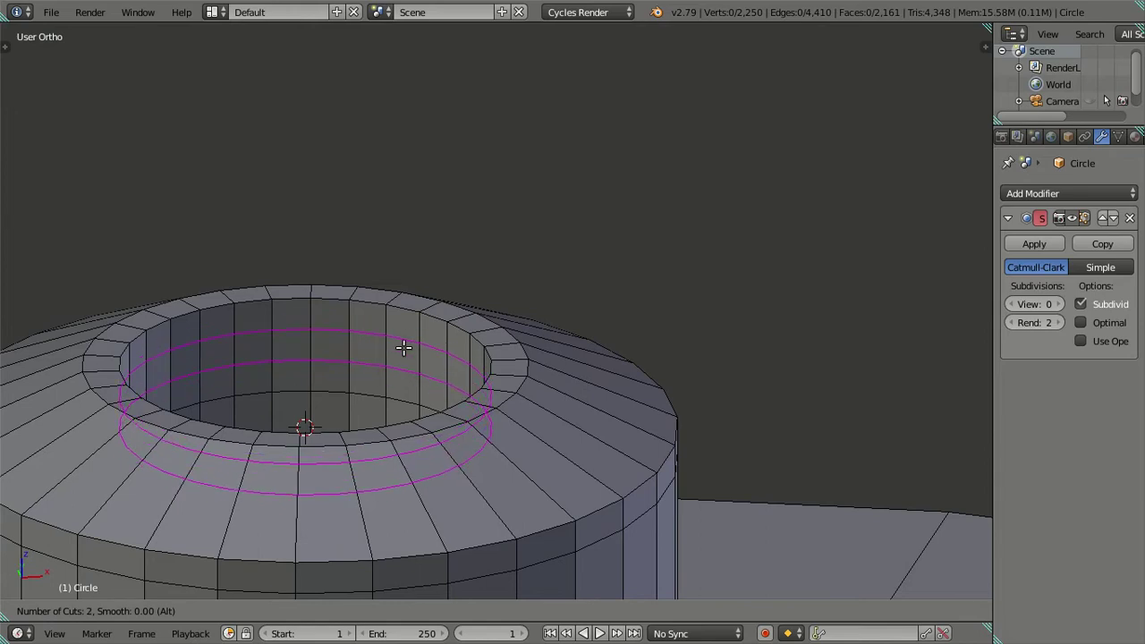
pyautogui.click(402, 346)
pyautogui.rightClick(396, 346)
pyautogui.keyDown('alt'); pyautogui.rightClick(383, 358); pyautogui.keyUp('alt')
pyautogui.press('x')
pyautogui.click(484, 361)
pyautogui.press('Tab')
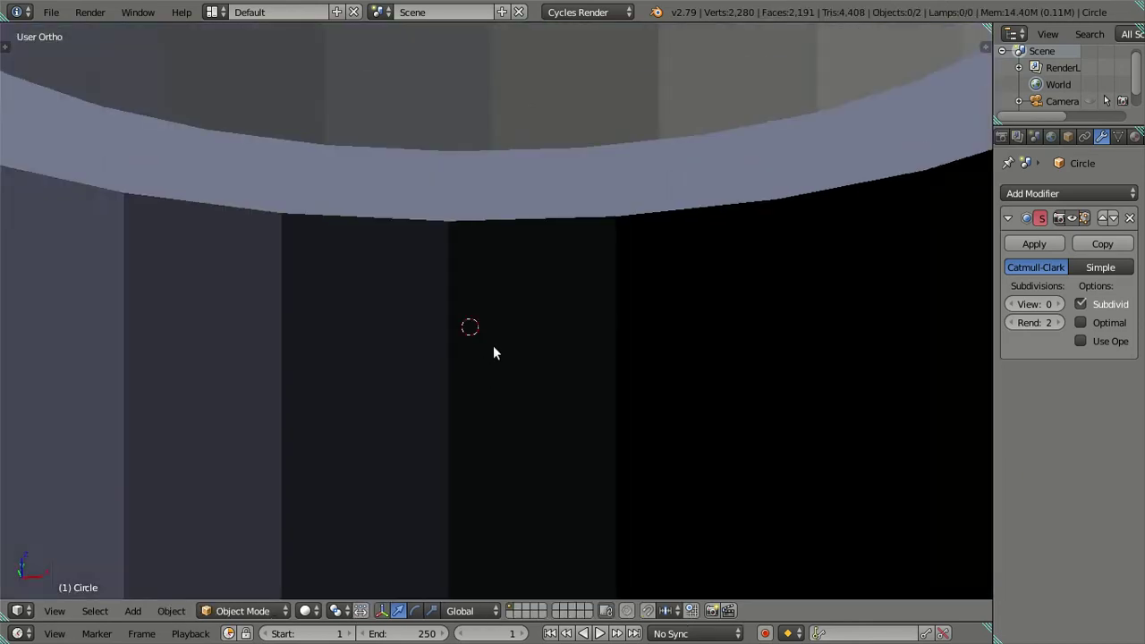
# Raise viewport subdivision to 2 and orbit to inspect the smoothed post
pyautogui.scroll(-5, 493, 346)
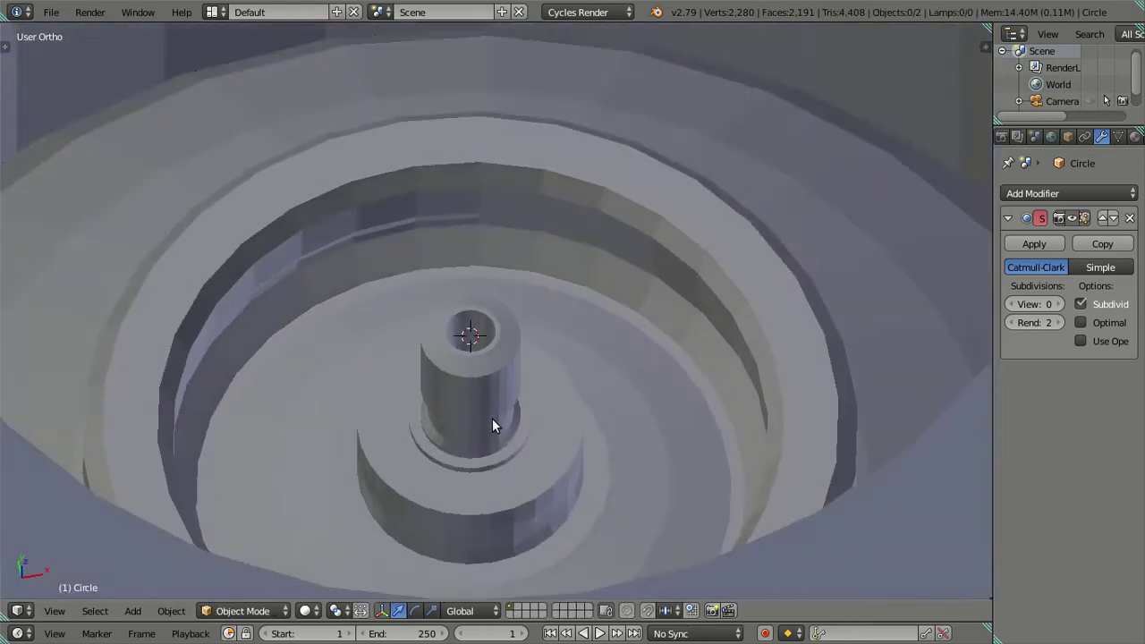
pyautogui.click(1057, 304)
pyautogui.click(1057, 304)
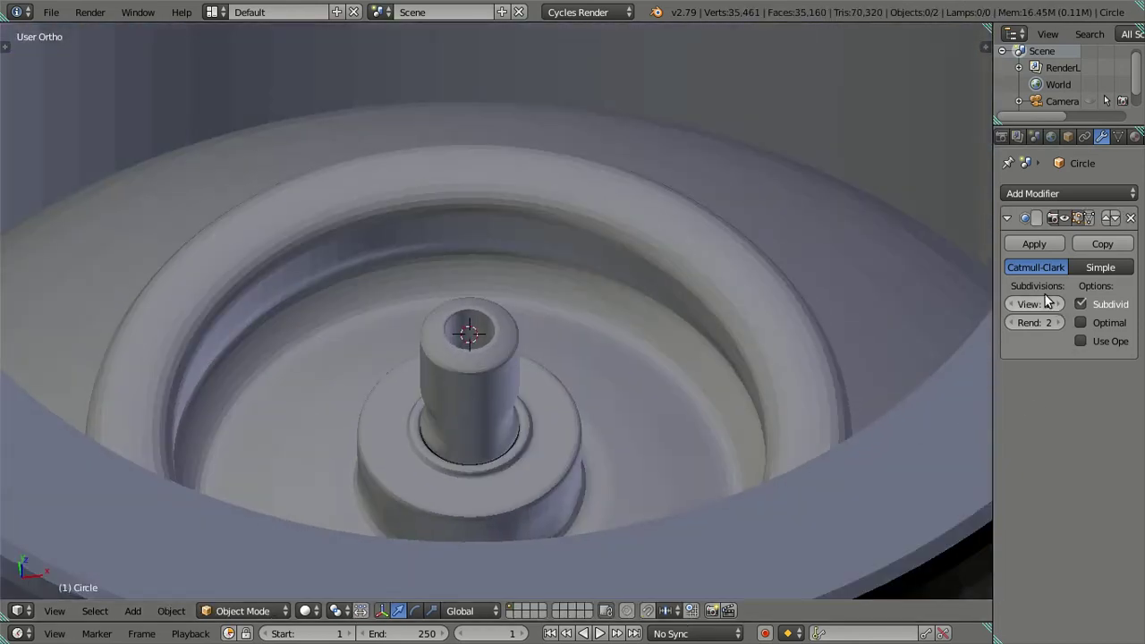
pyautogui.scroll(2, 588, 406)
pyautogui.moveTo(501, 335)
pyautogui.mouseDown(button='middle')
pyautogui.moveTo(614, 402)
pyautogui.moveTo(616, 361)
pyautogui.moveTo(779, 356)
pyautogui.mouseUp(button='middle')
# Set viewport subdivision back to 0 and re-enter Edit Mode, framing the post and base
pyautogui.click(1012, 304)
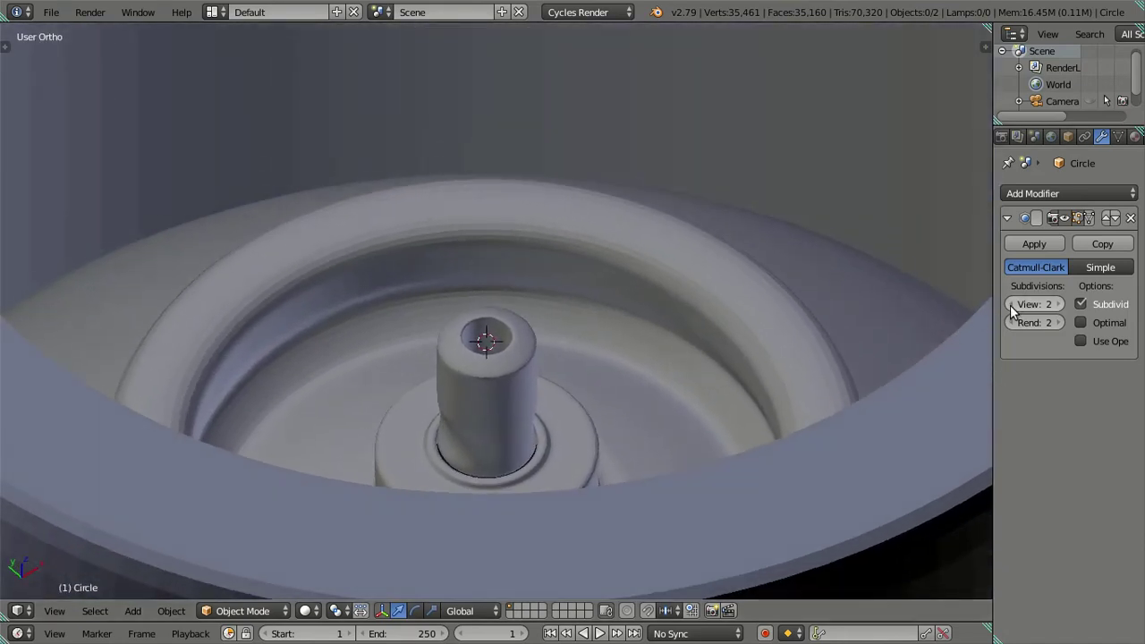
pyautogui.click(1012, 304)
pyautogui.press('Tab')
pyautogui.moveTo(484, 443); pyautogui.dragTo(485, 383, button='middle')
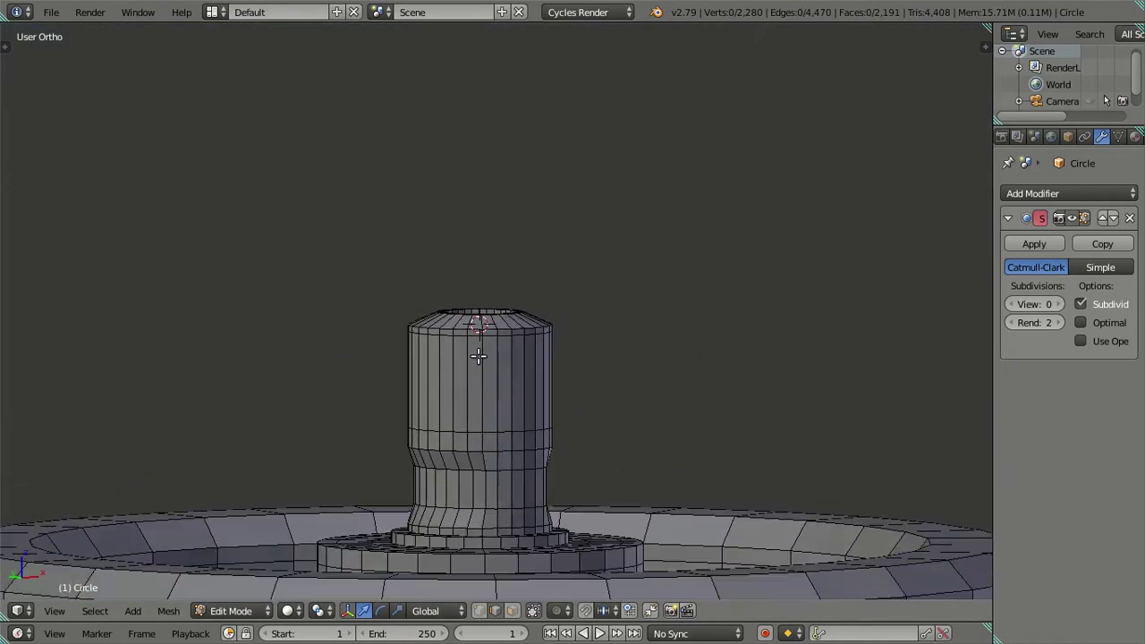
pyautogui.scroll(3, 485, 383)
pyautogui.scroll(-1, 464, 494)
pyautogui.moveTo(524, 460)
pyautogui.mouseDown(button='middle')
pyautogui.moveTo(603, 460)
pyautogui.moveTo(504, 477)
pyautogui.moveTo(420, 462)
pyautogui.moveTo(251, 462)
pyautogui.moveTo(453, 486)
pyautogui.moveTo(644, 468)
pyautogui.moveTo(271, 470)
pyautogui.moveTo(447, 476)
pyautogui.mouseUp(button='middle')
pyautogui.scroll(1, 602, 460)
# Box-select the left and right faces of the post's waist band in front wireframe view
pyautogui.scroll(2, 510, 452)
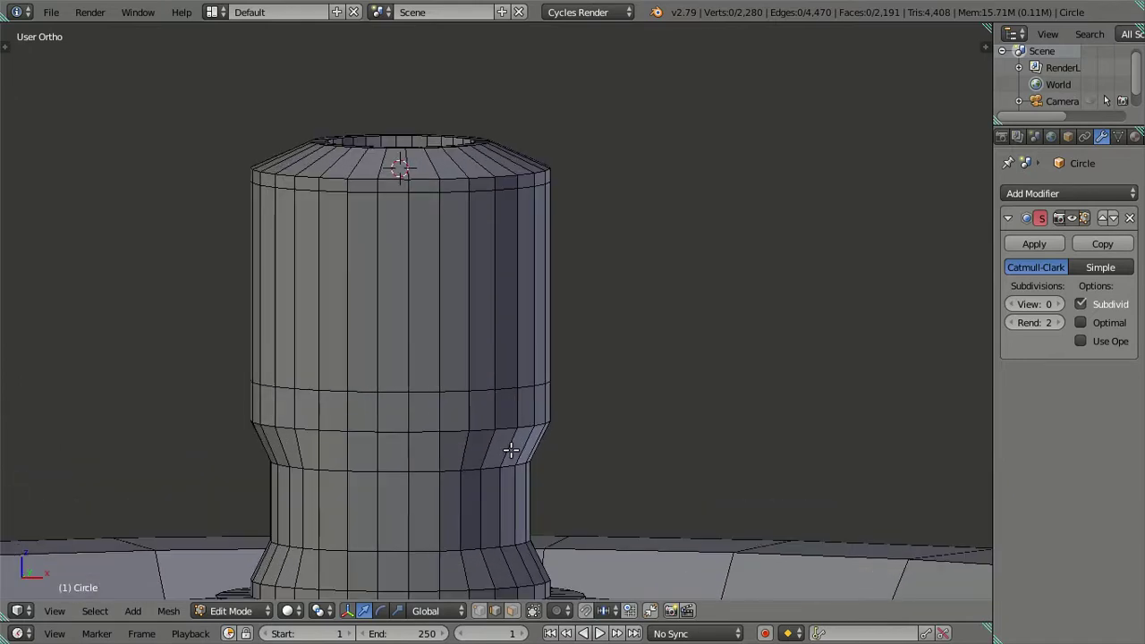
pyautogui.press('KP_1')
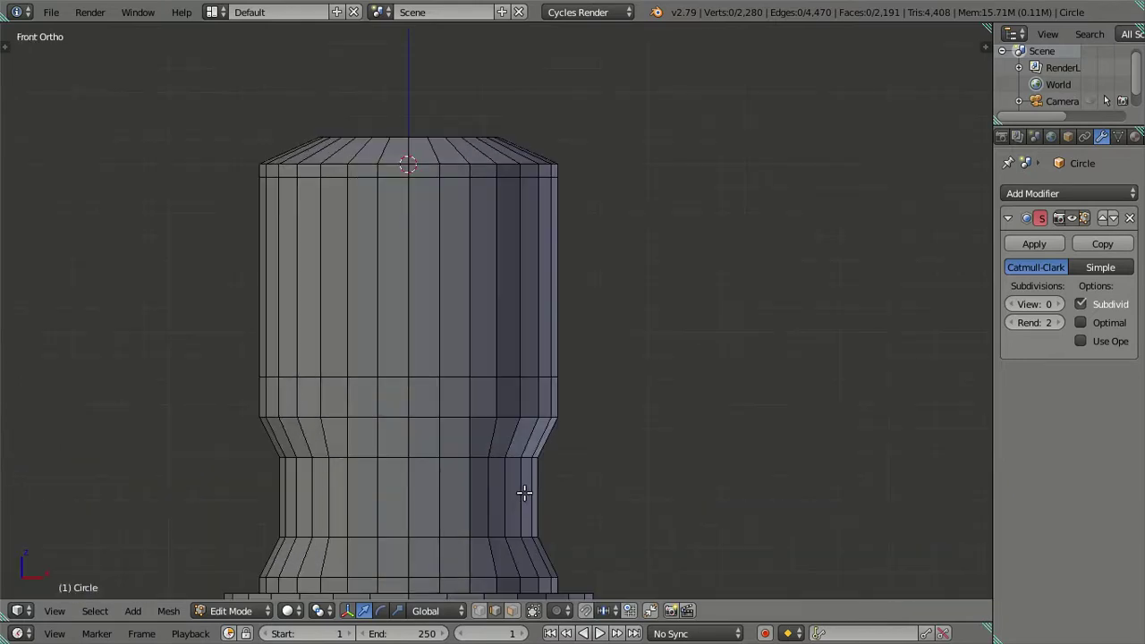
pyautogui.press('z')
pyautogui.scroll(1, 517, 511)
pyautogui.keyDown('shift'); pyautogui.moveTo(510, 515); pyautogui.dragTo(527, 415, button='middle'); pyautogui.keyUp('shift')
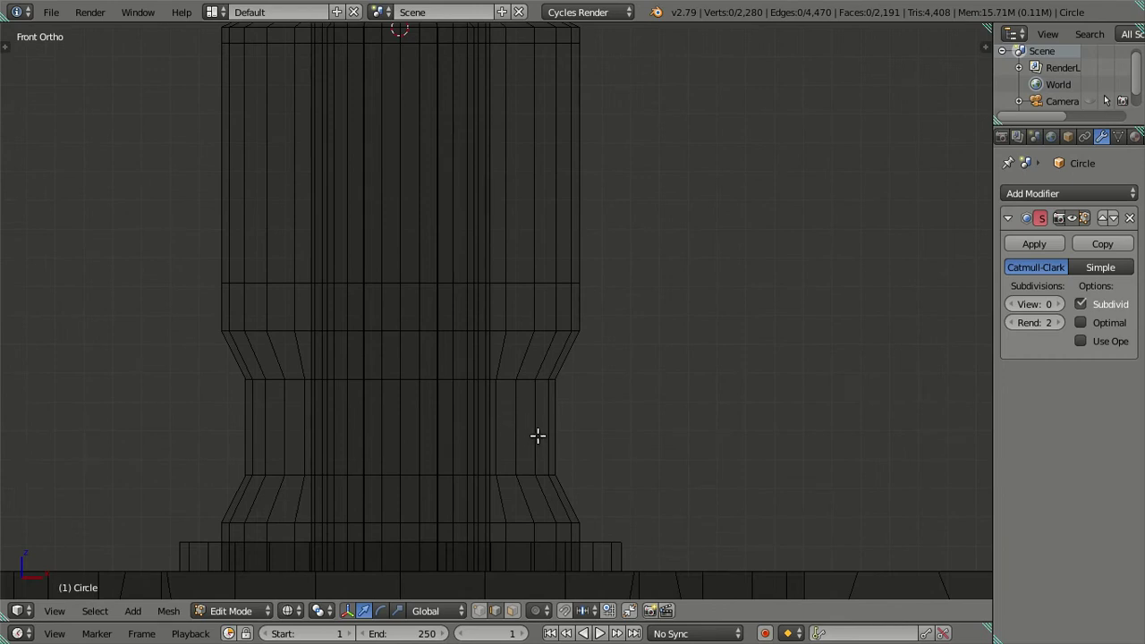
pyautogui.press('b')
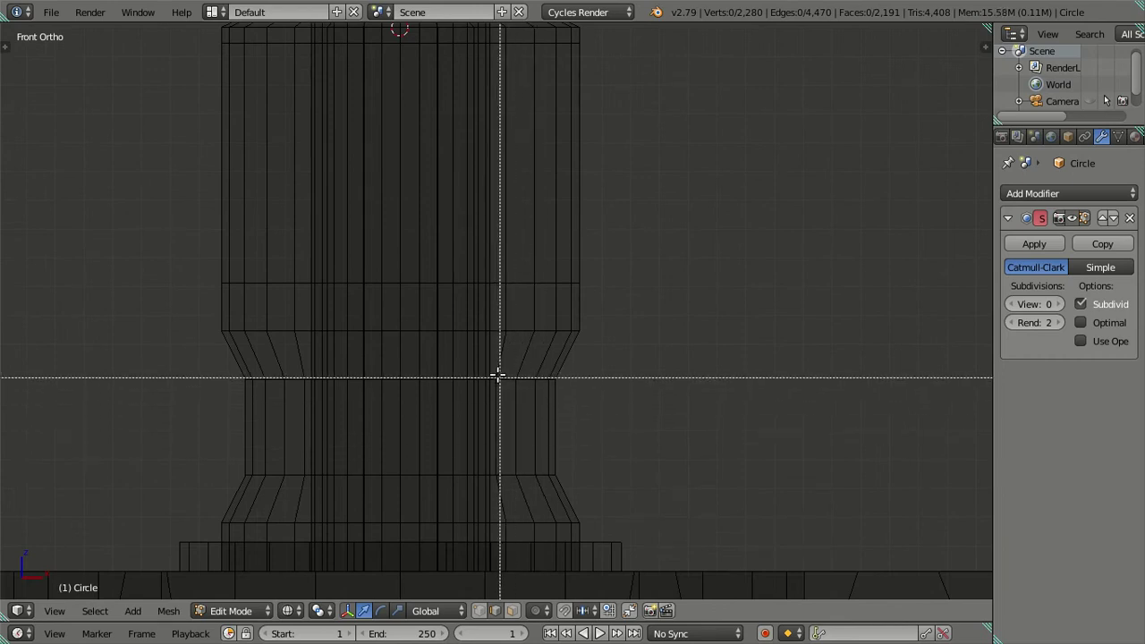
pyautogui.moveTo(492, 360); pyautogui.dragTo(619, 497)
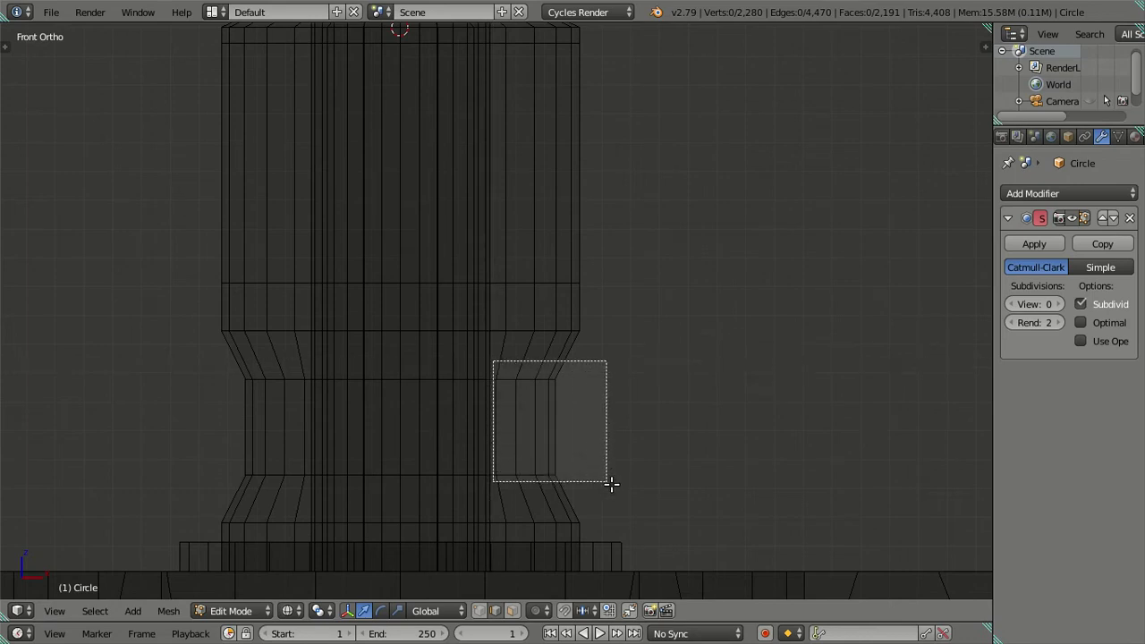
pyautogui.press('b')
pyautogui.moveTo(188, 358); pyautogui.dragTo(307, 499)
# Scale the selected waist band along Y from the right view
pyautogui.press('z')
pyautogui.moveTo(675, 447); pyautogui.dragTo(481, 447, button='middle')
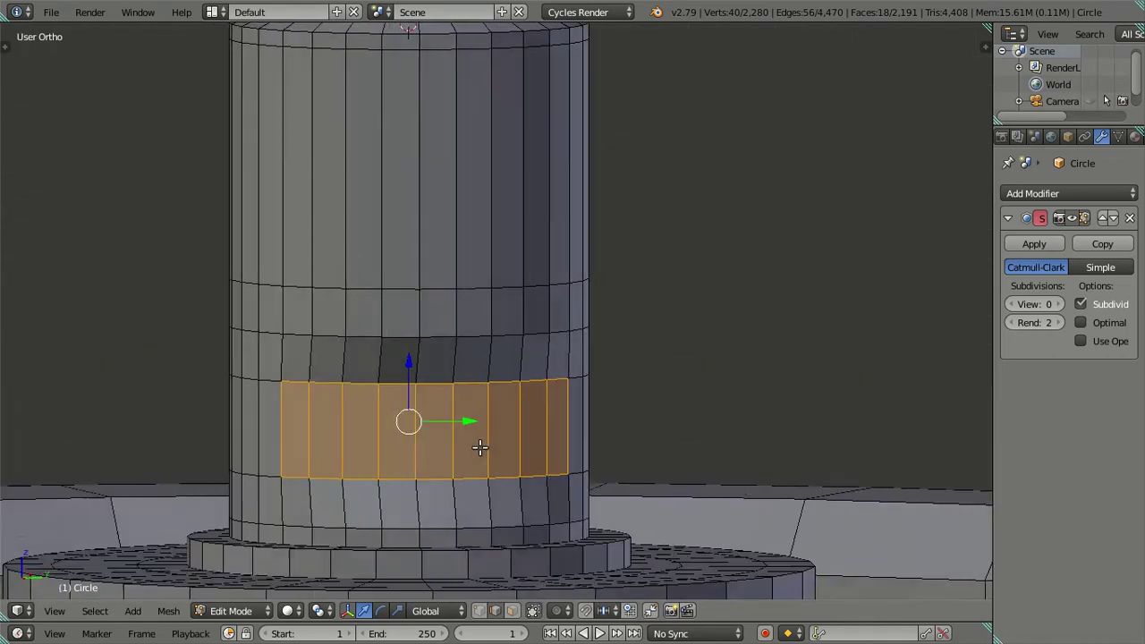
pyautogui.press('KP_3')
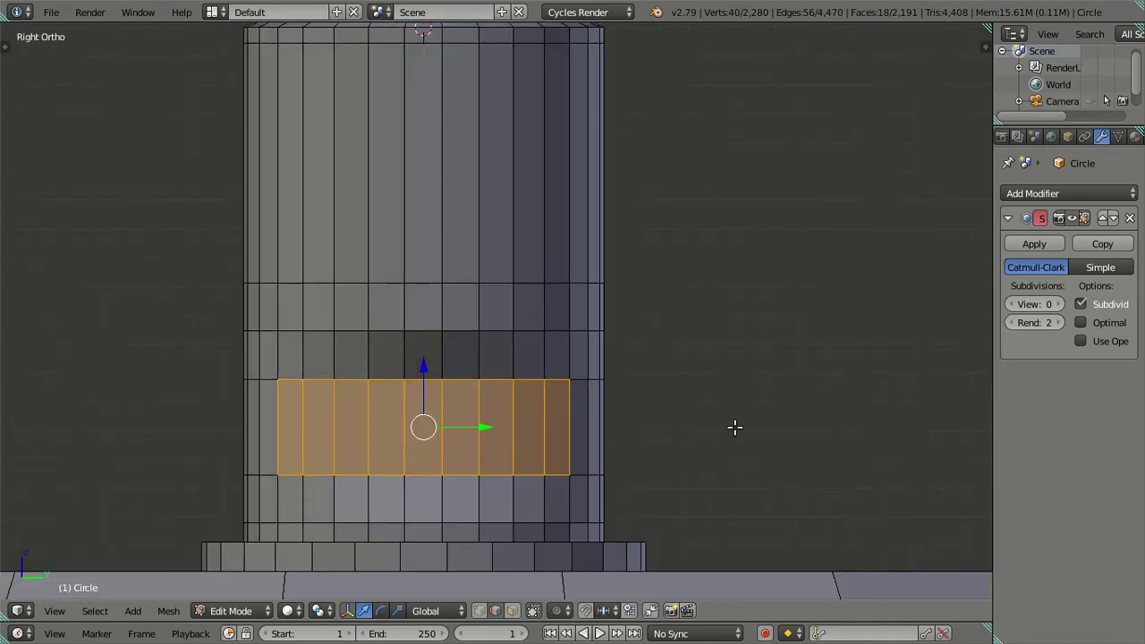
pyautogui.press('s')
pyautogui.press('y')
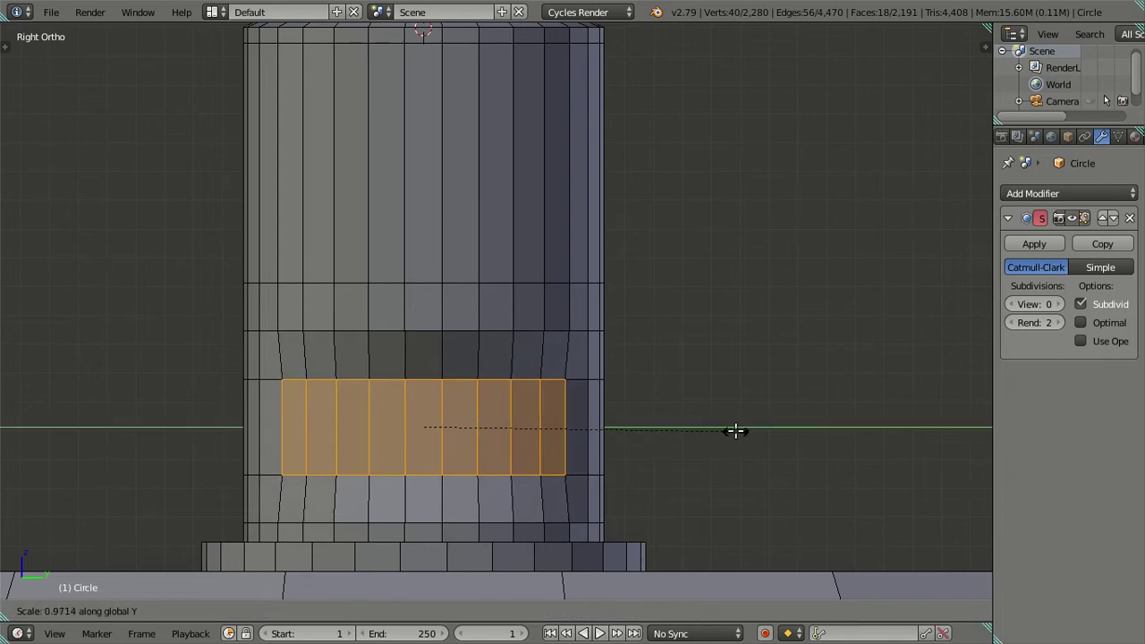
pyautogui.click(734, 431)
# Deselect the band's top and bottom edge loops, leaving only its vertical edges
pyautogui.press('z')
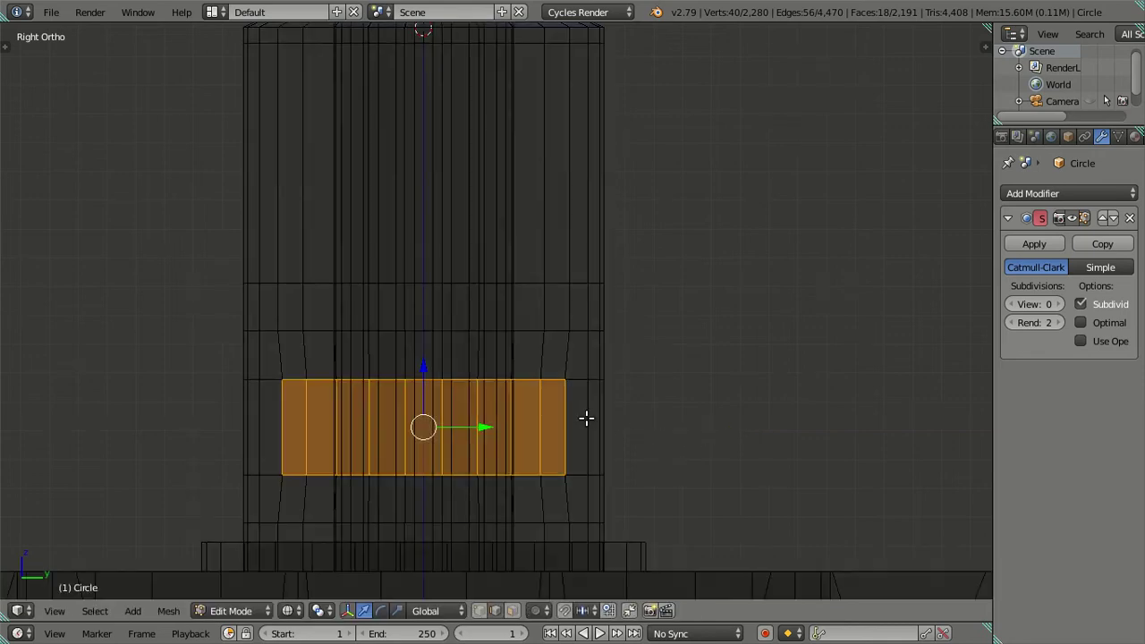
pyautogui.press('z')
pyautogui.moveTo(595, 419); pyautogui.dragTo(485, 404, button='middle')
pyautogui.keyDown('alt'); pyautogui.keyDown('shift'); pyautogui.rightClick(501, 381); pyautogui.keyUp('shift'); pyautogui.keyUp('alt')
pyautogui.keyDown('alt'); pyautogui.keyDown('shift'); pyautogui.rightClick(501, 381); pyautogui.keyUp('shift'); pyautogui.keyUp('alt')
pyautogui.keyDown('alt'); pyautogui.keyDown('shift'); pyautogui.rightClick(501, 381); pyautogui.keyUp('shift'); pyautogui.keyUp('alt')
pyautogui.keyDown('alt'); pyautogui.keyDown('shift'); pyautogui.rightClick(504, 477); pyautogui.keyUp('shift'); pyautogui.keyUp('alt')
pyautogui.keyDown('alt'); pyautogui.keyDown('shift'); pyautogui.rightClick(505, 477); pyautogui.keyUp('shift'); pyautogui.keyUp('alt')
pyautogui.keyDown('alt'); pyautogui.keyDown('shift'); pyautogui.rightClick(504, 476); pyautogui.keyUp('shift'); pyautogui.keyUp('alt')
# Scale the vertical waist edges along Y to tighten their spacing
pyautogui.press('KP_1')
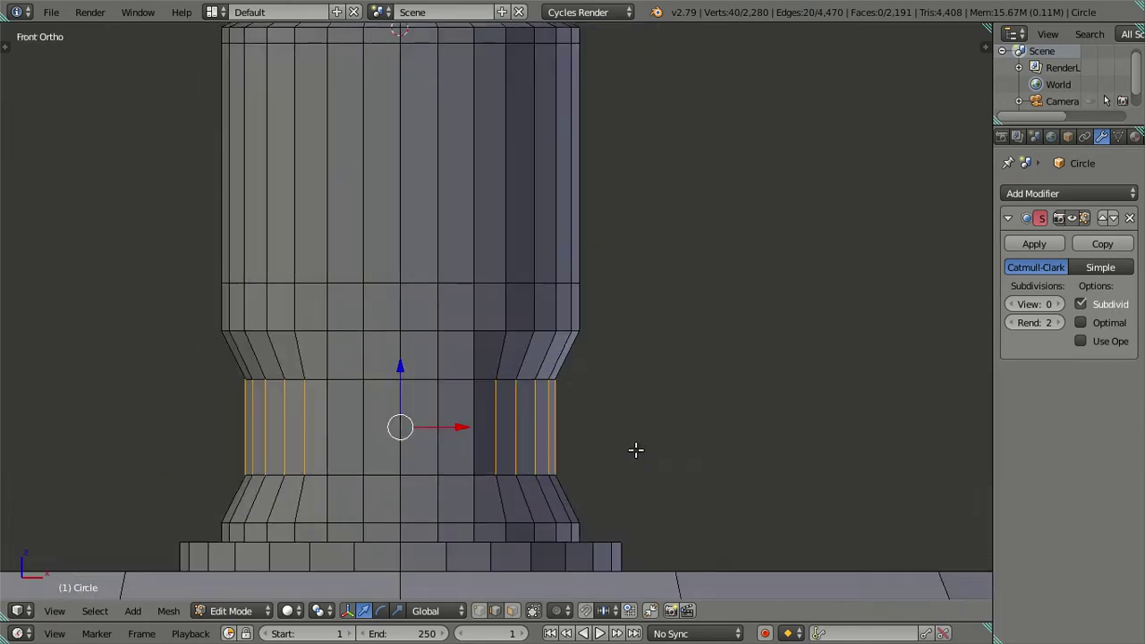
pyautogui.press('z')
pyautogui.press('KP_3')
pyautogui.press('z')
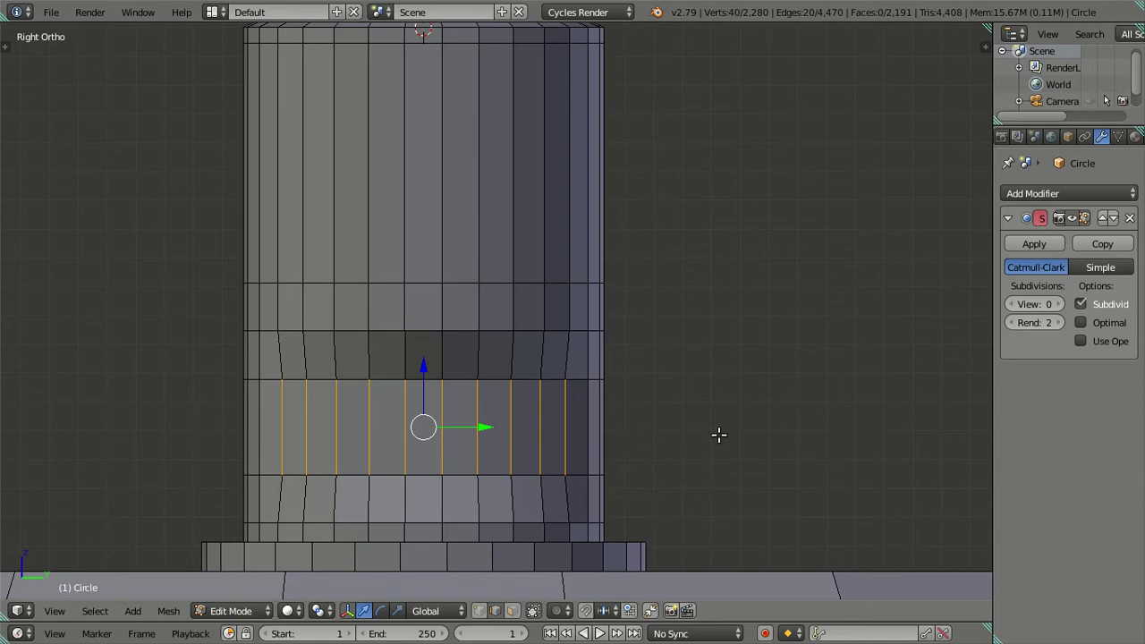
pyautogui.press('s')
pyautogui.press('y')
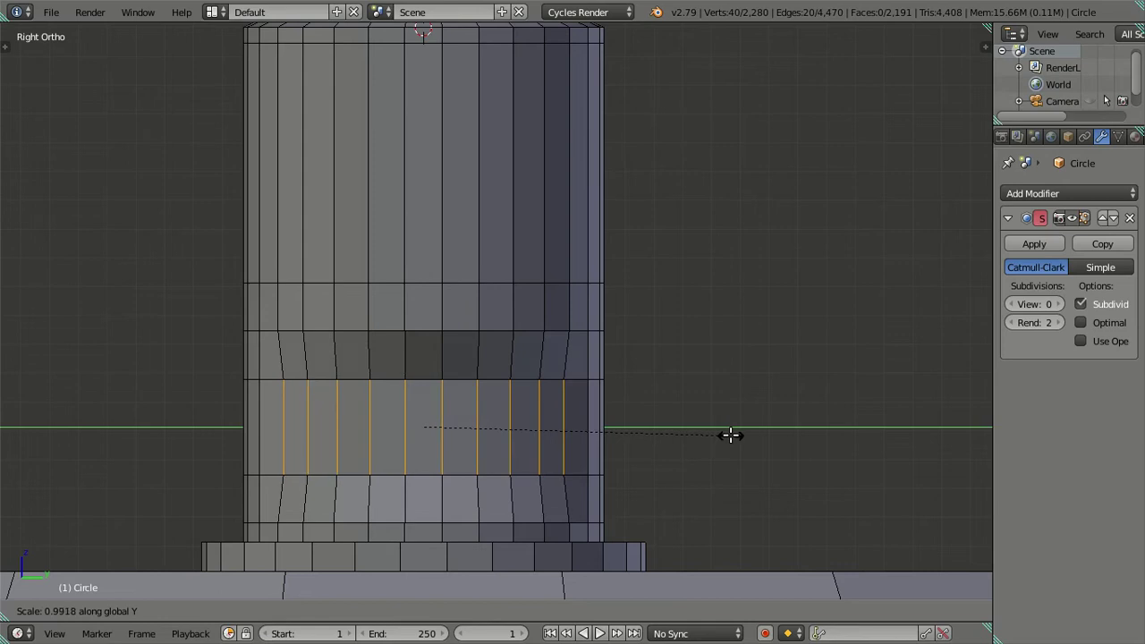
pyautogui.click(731, 435)
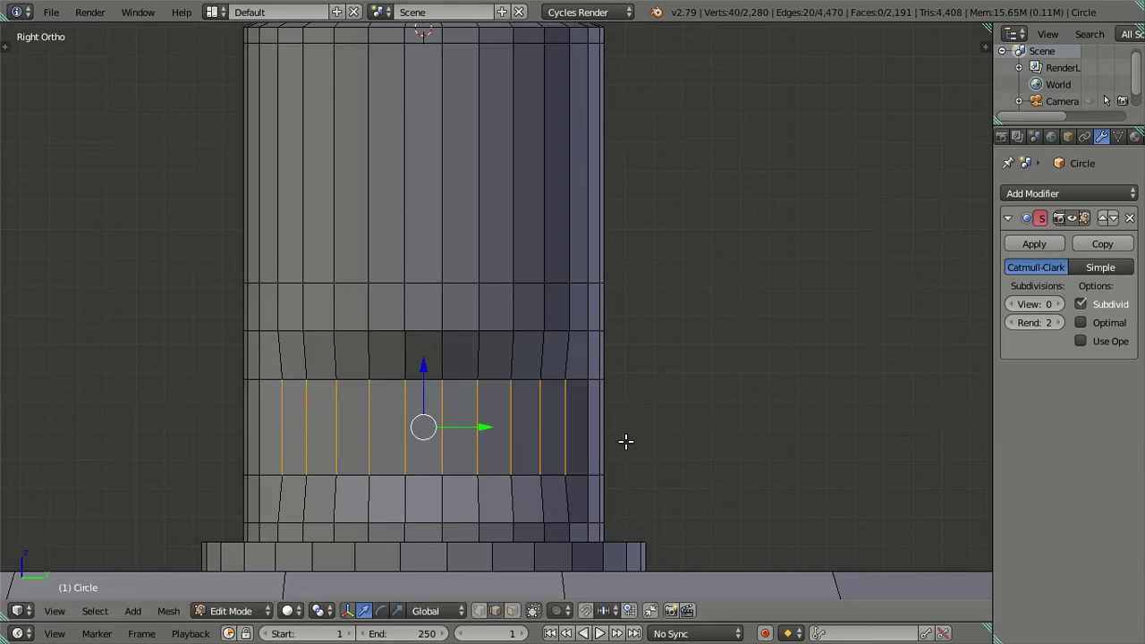
# Drop the outermost vertical edges from the selection and scale the remaining ones along Y
pyautogui.press('z')
pyautogui.press('c')
pyautogui.moveTo(562, 422); pyautogui.dragTo(572, 422, button='middle')
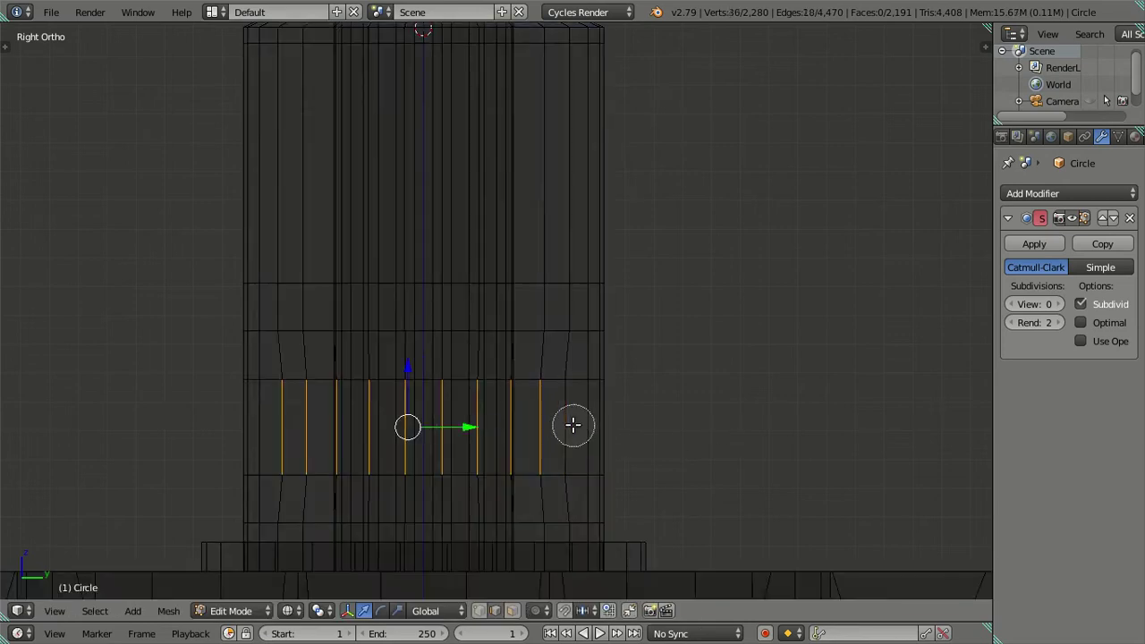
pyautogui.middleClick(267, 424)
pyautogui.rightClick(754, 477)
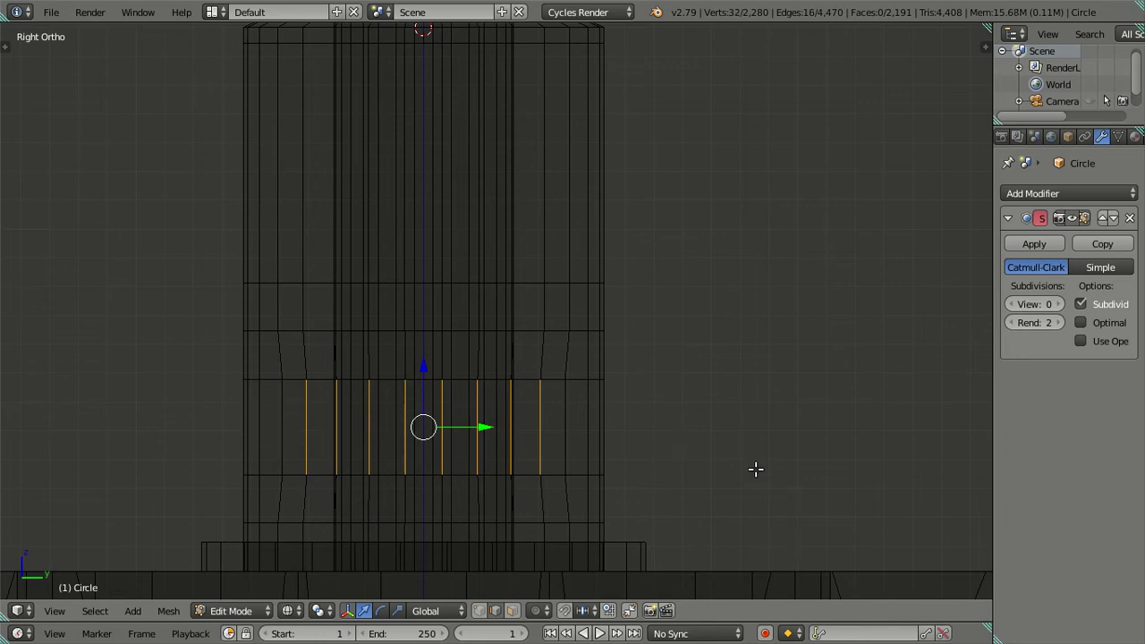
pyautogui.press('s')
pyautogui.press('y')
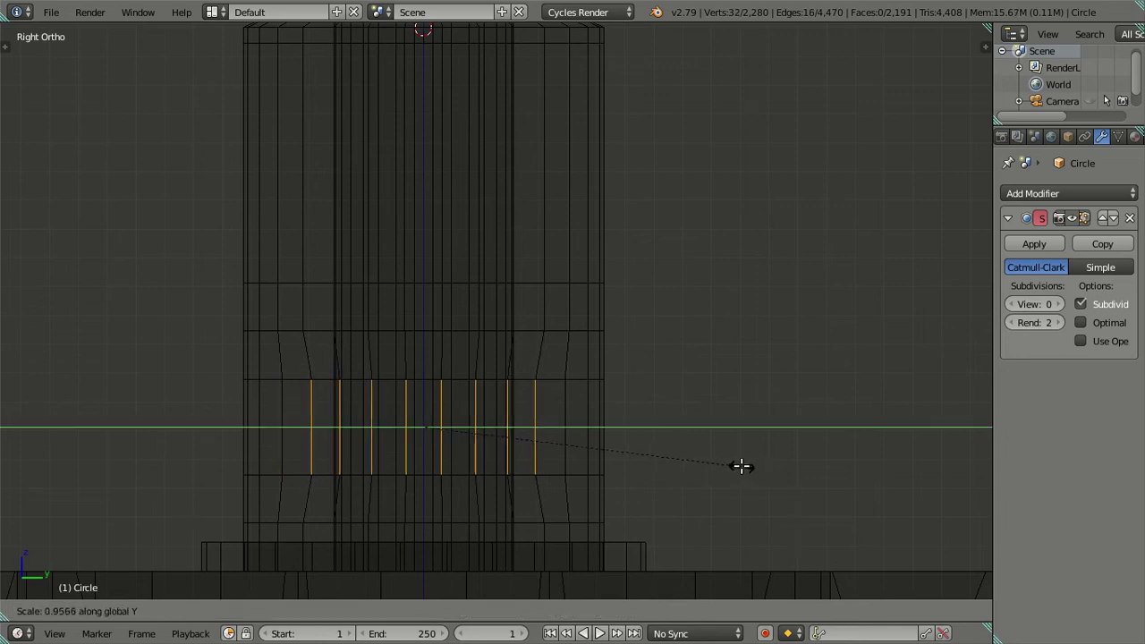
pyautogui.click(741, 466)
# Deselect the next outer edges and scale the innermost vertical edges to 0.955 along Y
pyautogui.press('c')
pyautogui.middleClick(537, 429)
pyautogui.middleClick(305, 427)
pyautogui.rightClick(702, 431)
pyautogui.press('z')
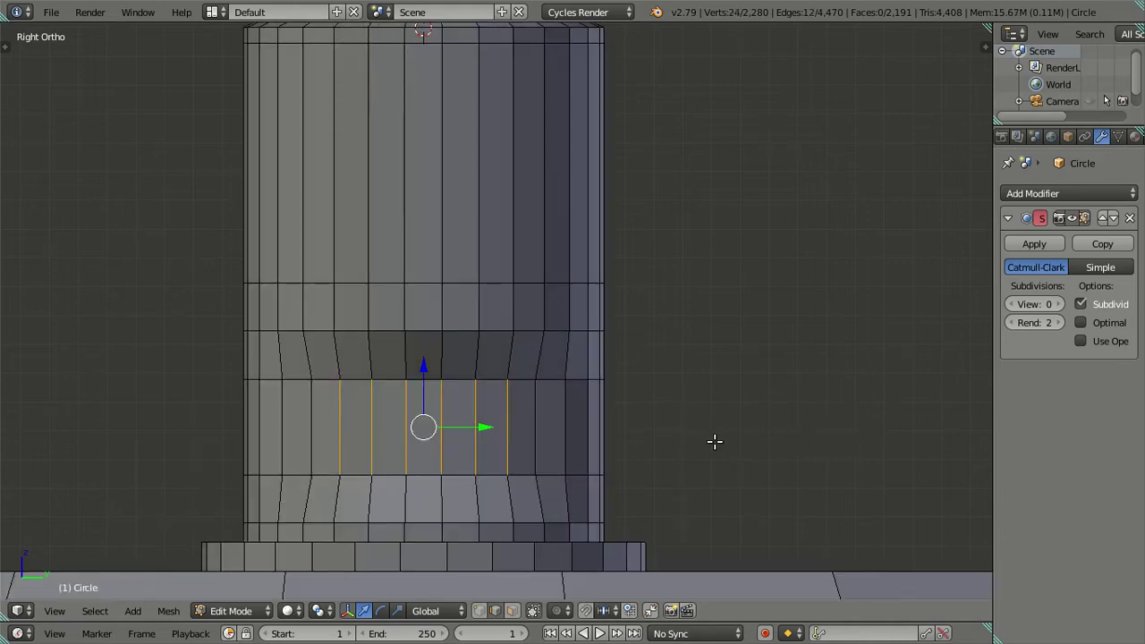
pyautogui.press('s')
pyautogui.press('y')
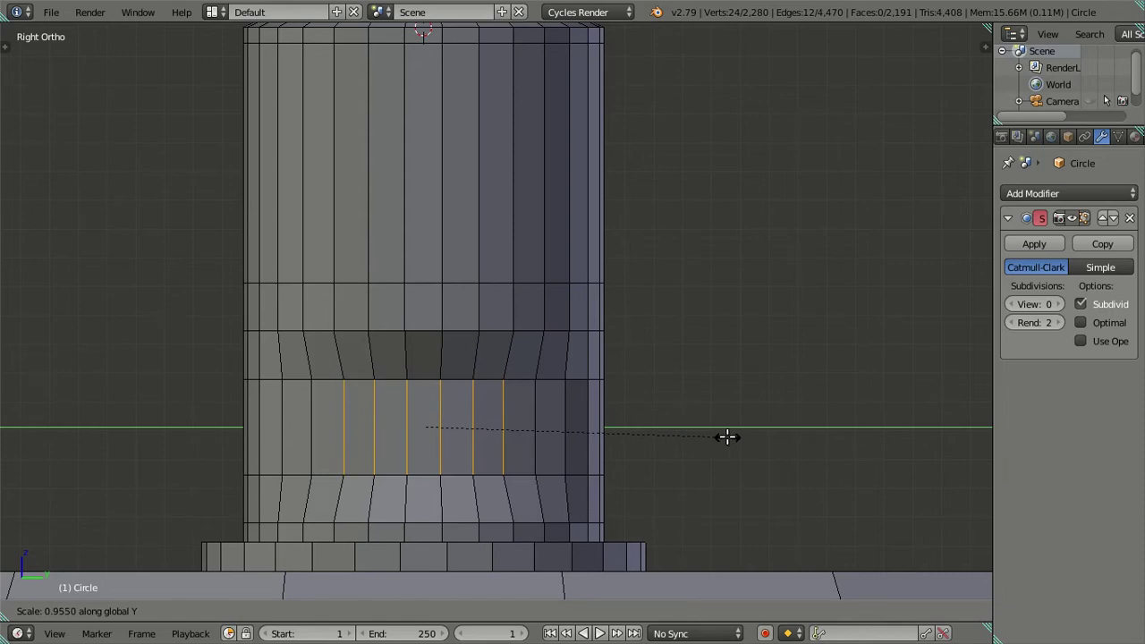
pyautogui.click(726, 437)
pyautogui.moveTo(490, 436)
pyautogui.mouseDown(button='middle')
pyautogui.moveTo(518, 531)
pyautogui.moveTo(466, 533)
pyautogui.moveTo(438, 480)
pyautogui.moveTo(483, 496)
pyautogui.moveTo(523, 472)
pyautogui.moveTo(511, 450)
pyautogui.moveTo(519, 504)
pyautogui.moveTo(505, 491)
pyautogui.moveTo(460, 554)
pyautogui.moveTo(450, 493)
pyautogui.moveTo(439, 528)
pyautogui.moveTo(514, 460)
pyautogui.mouseUp(button='middle')
# In Object Mode, set the Subdivision Surface viewport level to 2 and inspect the smoothed post
pyautogui.press('Tab')
pyautogui.scroll(5, 519, 460)
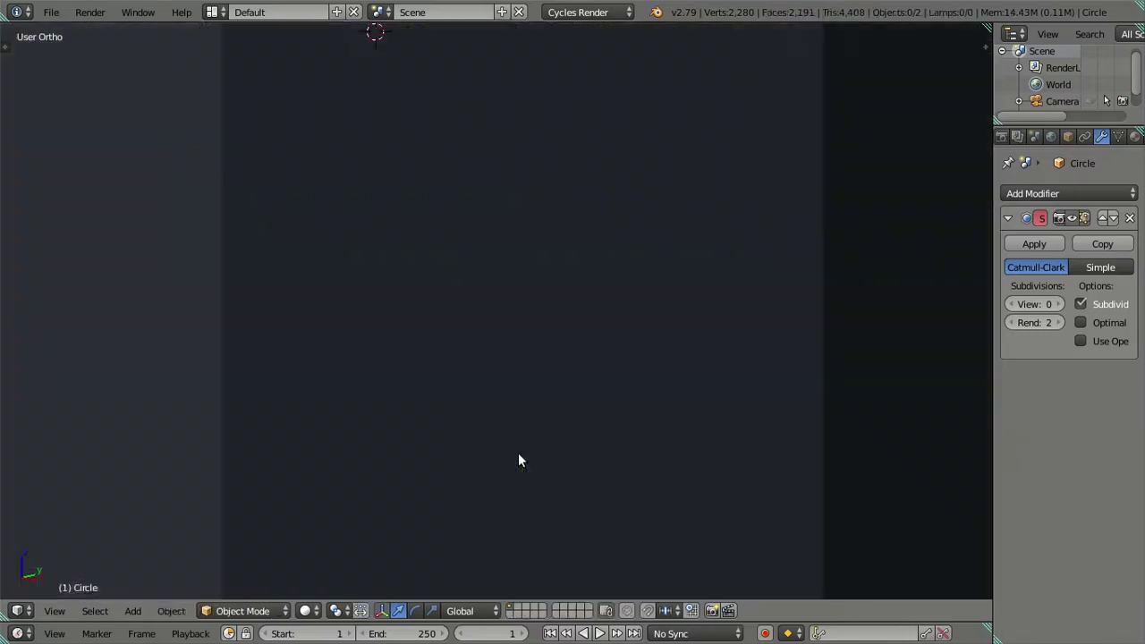
pyautogui.scroll(-4, 509, 377)
pyautogui.moveTo(521, 266)
pyautogui.mouseDown(button='middle')
pyautogui.moveTo(499, 420)
pyautogui.moveTo(473, 370)
pyautogui.moveTo(512, 327)
pyautogui.mouseUp(button='middle')
pyautogui.scroll(4, 512, 319)
pyautogui.click(1056, 305)
pyautogui.click(1056, 304)
pyautogui.moveTo(723, 333)
pyautogui.mouseDown(button='middle')
pyautogui.moveTo(425, 300)
pyautogui.moveTo(362, 317)
pyautogui.moveTo(215, 302)
pyautogui.moveTo(328, 365)
pyautogui.moveTo(621, 310)
pyautogui.moveTo(511, 366)
pyautogui.moveTo(526, 394)
pyautogui.mouseUp(button='middle')
# Set viewport subdivision back to 0 and return to Edit Mode
pyautogui.hotkey('ctrl', '0')
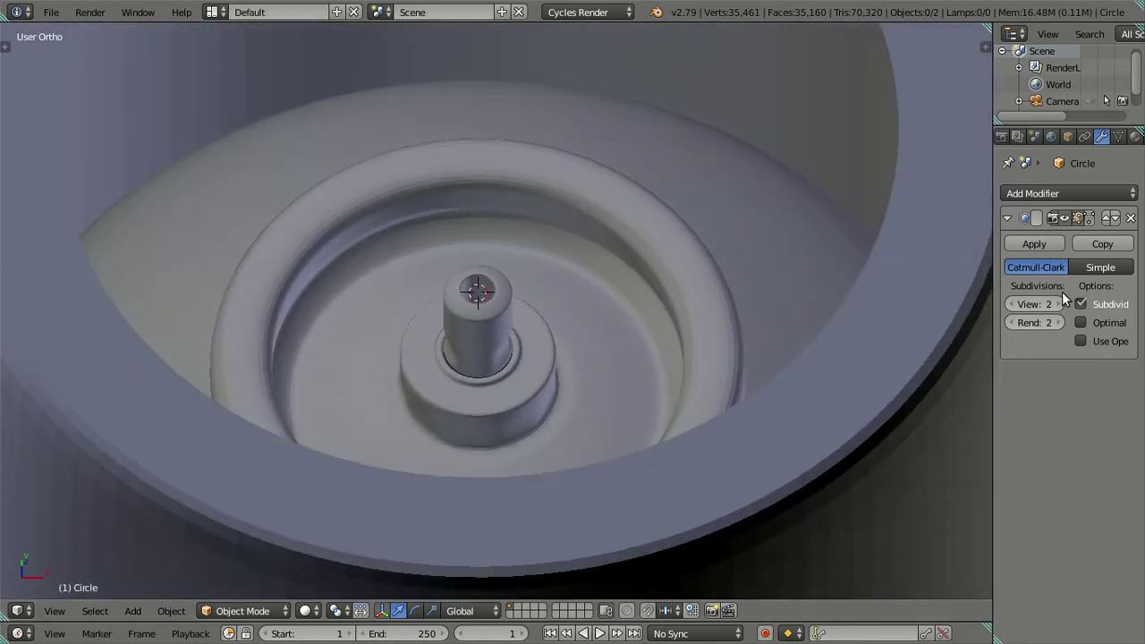
pyautogui.scroll(3, 608, 456)
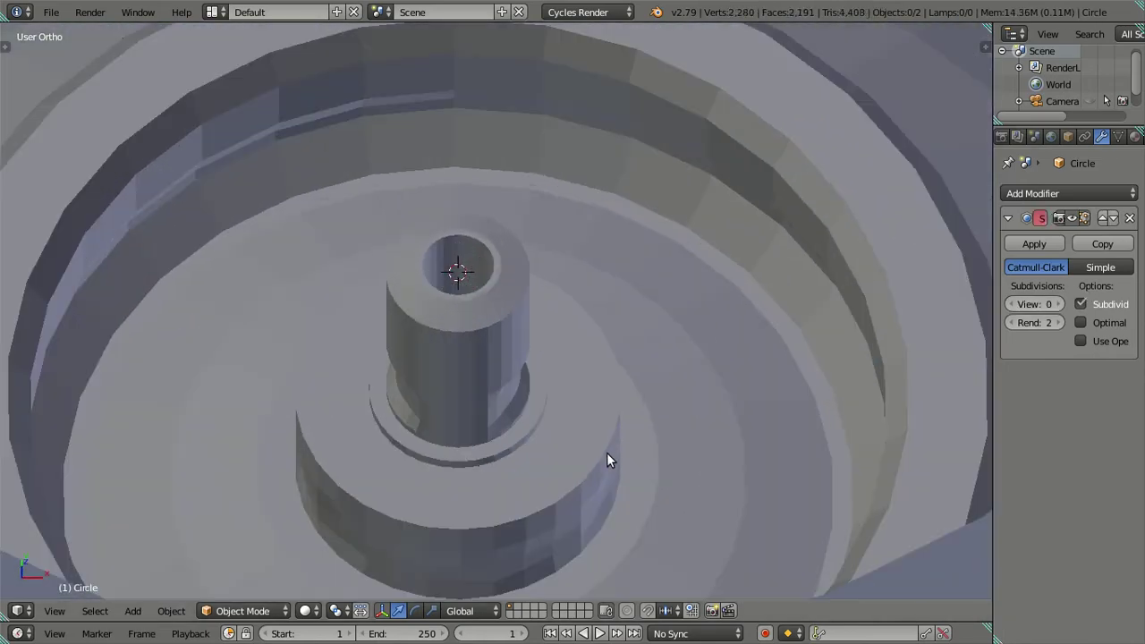
pyautogui.press('Tab')
pyautogui.moveTo(495, 409); pyautogui.dragTo(567, 433, button='middle')
# Snap the 3D cursor to the edge loop at the column's base
pyautogui.scroll(3, 538, 449)
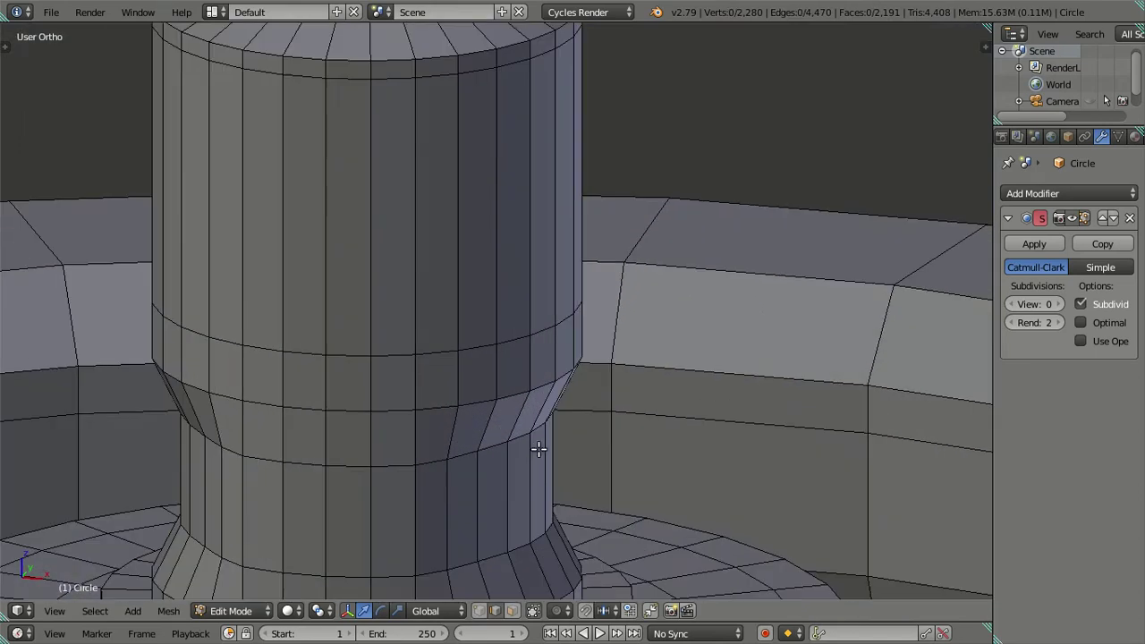
pyautogui.scroll(-3, 520, 510)
pyautogui.moveTo(520, 510)
pyautogui.mouseDown(button='middle')
pyautogui.moveTo(503, 485)
pyautogui.moveTo(502, 504)
pyautogui.mouseUp(button='middle')
pyautogui.scroll(1, 501, 480)
pyautogui.press('z')
pyautogui.press('z')
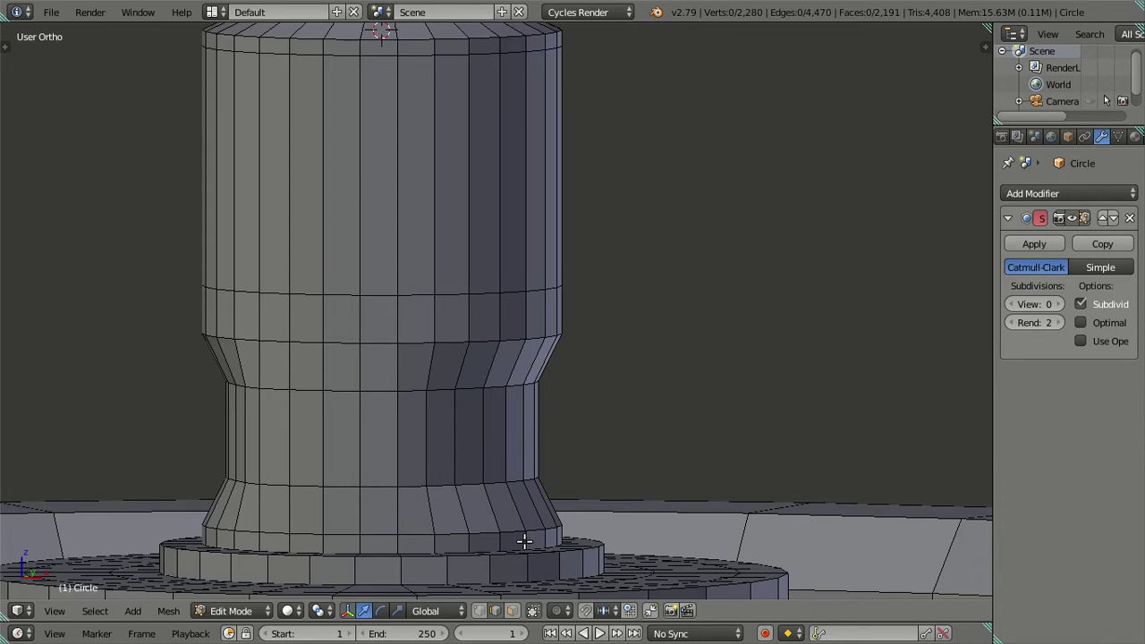
pyautogui.moveTo(524, 540); pyautogui.dragTo(513, 560, button='middle')
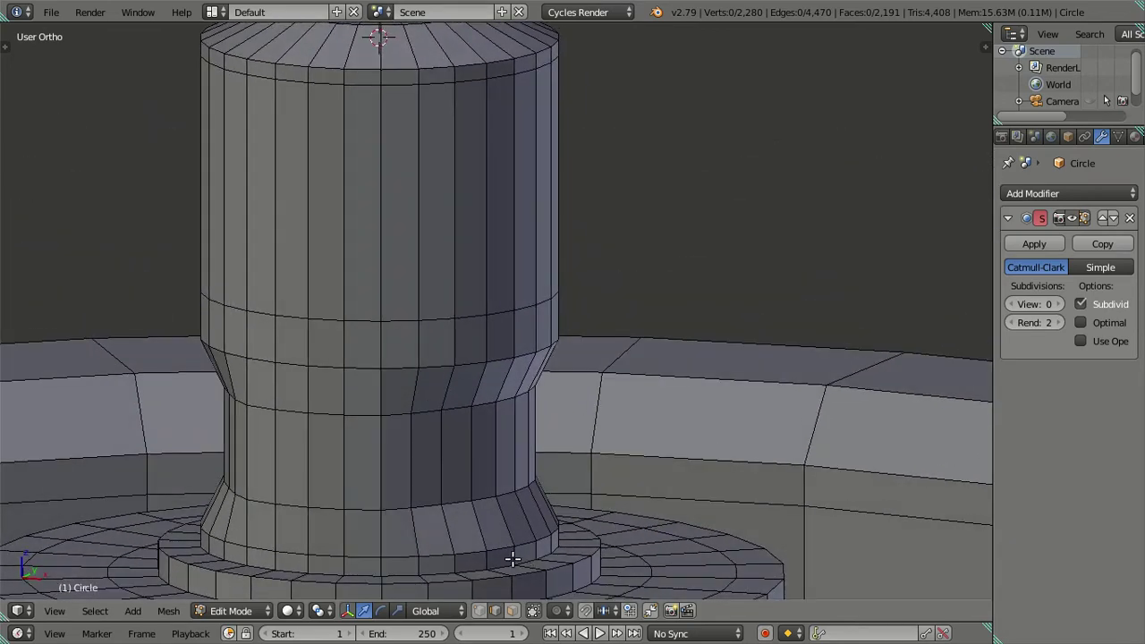
pyautogui.hotkey('ctrl', 'r')
pyautogui.press('Escape')
pyautogui.scroll(2, 519, 501)
pyautogui.scroll(2, 528, 474)
pyautogui.keyDown('alt'); pyautogui.rightClick(551, 523); pyautogui.keyUp('alt')
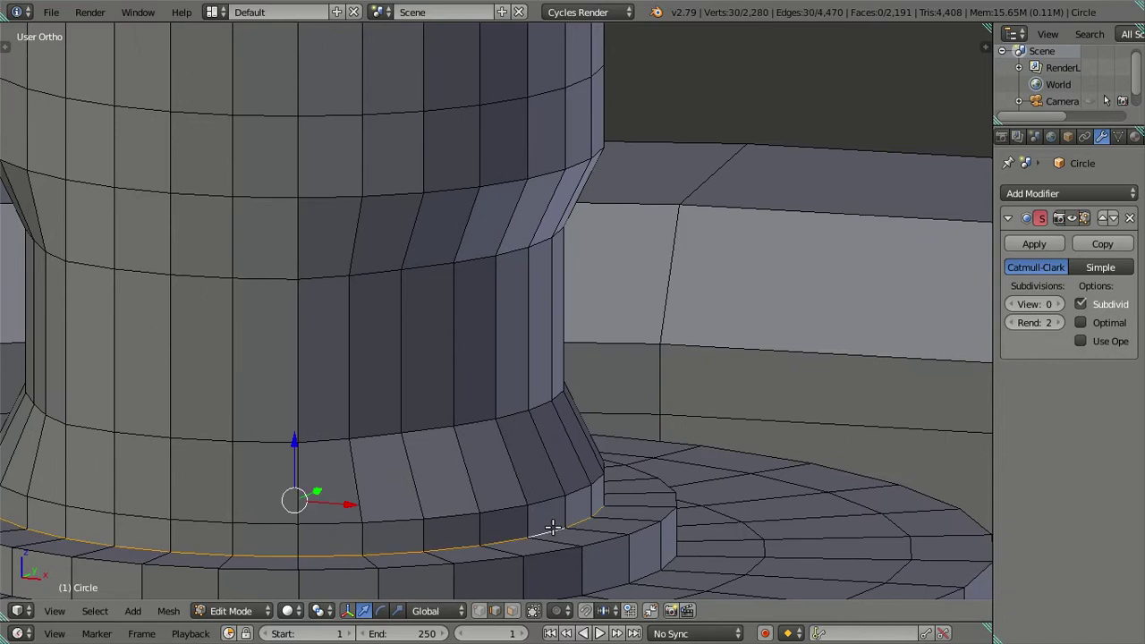
pyautogui.hotkey('shift', 's')
pyautogui.click(671, 565)
pyautogui.press('a')
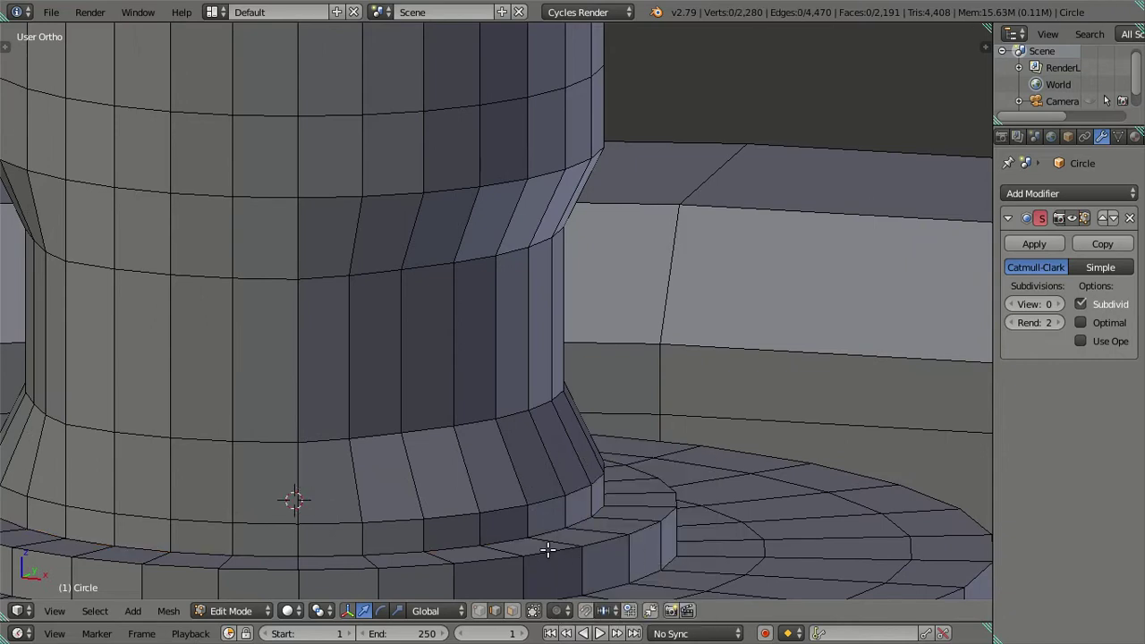
# Cut a new centred edge loop near the column base and snap it
pyautogui.hotkey('ctrl', 'r')
pyautogui.click(527, 520)
pyautogui.rightClick(527, 520)
pyautogui.hotkey('shift', 's')
pyautogui.click(686, 485)
pyautogui.press('a')
# Raise the Subdivision Surface viewport level to 2 and inspect the smoothed cylinder
pyautogui.click(1059, 304)
pyautogui.click(1060, 305)
pyautogui.moveTo(680, 431)
pyautogui.mouseDown(button='middle')
pyautogui.moveTo(627, 493)
pyautogui.moveTo(614, 366)
pyautogui.moveTo(542, 376)
pyautogui.moveTo(591, 342)
pyautogui.moveTo(606, 399)
pyautogui.moveTo(611, 355)
pyautogui.moveTo(585, 424)
pyautogui.moveTo(562, 278)
pyautogui.mouseUp(button='middle')
pyautogui.press('z')
pyautogui.scroll(-3, 611, 356)
pyautogui.press('z')
pyautogui.press('a')
pyautogui.scroll(-3, 592, 411)
pyautogui.scroll(3, 572, 304)
pyautogui.moveTo(582, 325)
pyautogui.mouseDown(button='middle')
pyautogui.moveTo(601, 381)
pyautogui.moveTo(644, 295)
pyautogui.moveTo(627, 563)
pyautogui.moveTo(583, 498)
pyautogui.moveTo(576, 441)
pyautogui.mouseUp(button='middle')
# Cut several loops across the hole's ring, keep the innermost, and dissolve the extra loops
pyautogui.scroll(1, 567, 456)
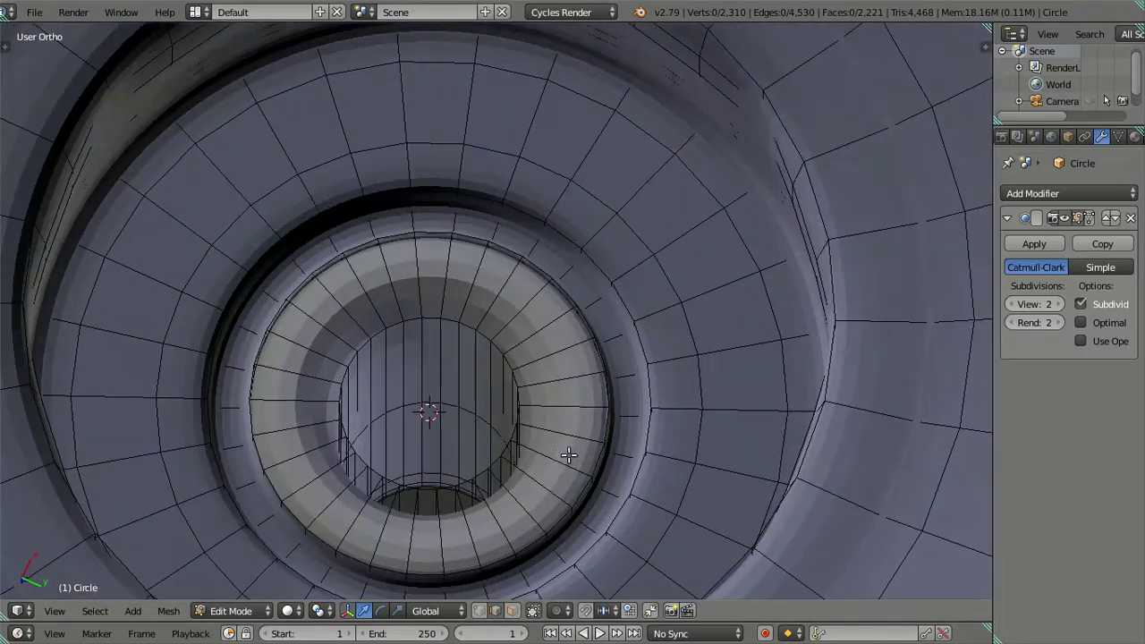
pyautogui.scroll(1, 590, 440)
pyautogui.scroll(1, 554, 376)
pyautogui.scroll(1, 554, 377)
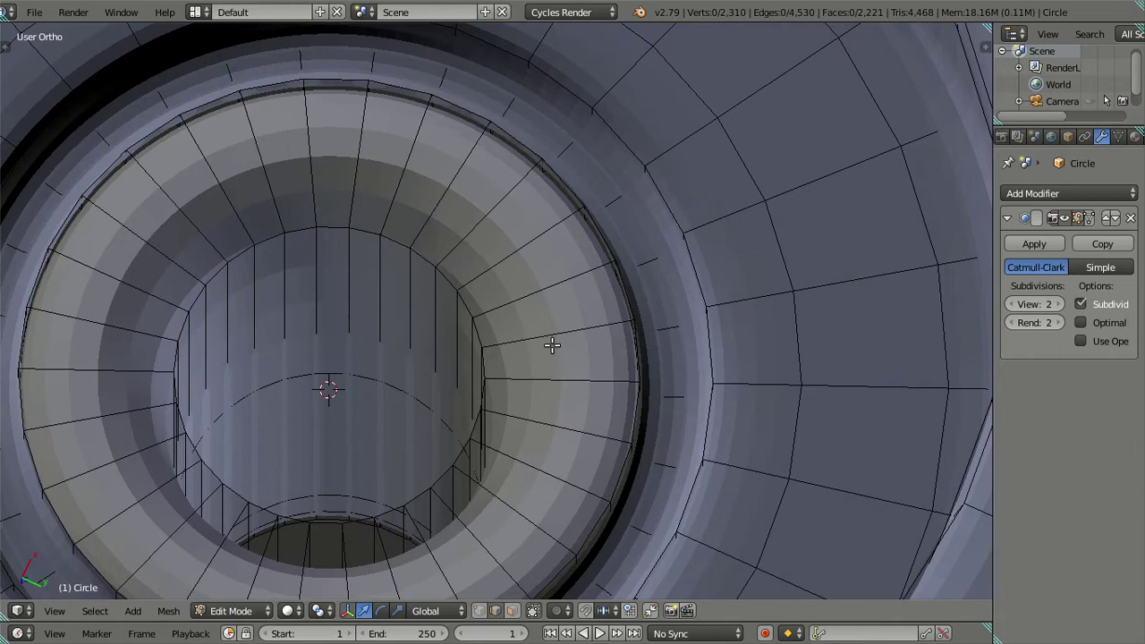
pyautogui.hotkey('ctrl', 'r')
pyautogui.click(552, 344)
pyautogui.rightClick(552, 344)
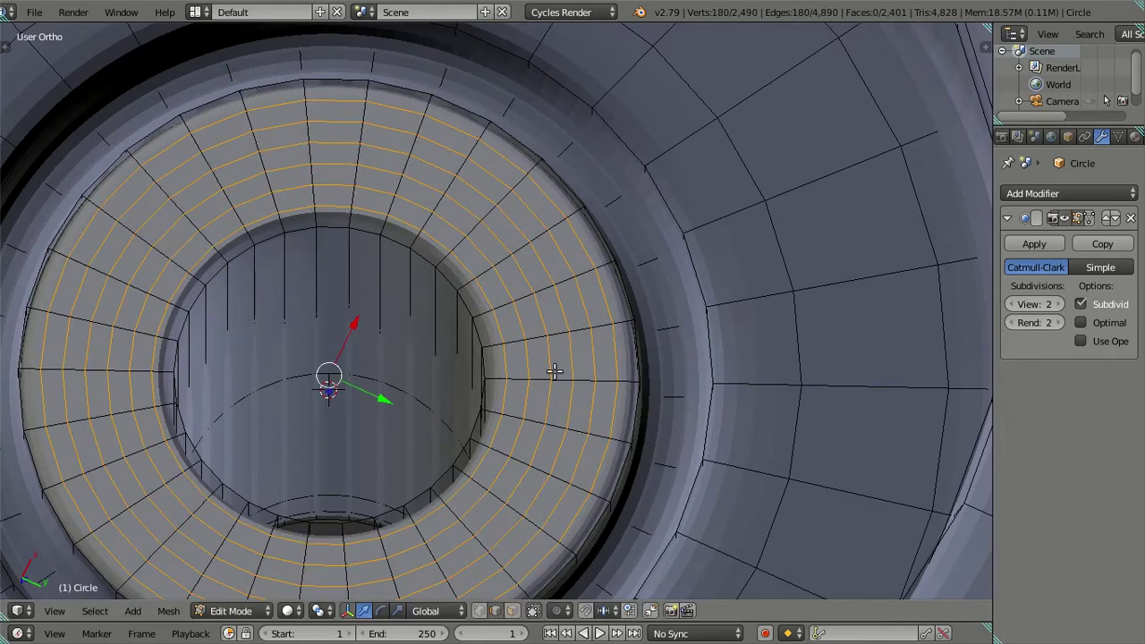
pyautogui.keyDown('alt'); pyautogui.keyDown('shift'); pyautogui.rightClick(508, 370); pyautogui.keyUp('shift'); pyautogui.keyUp('alt')
pyautogui.press('x')
pyautogui.click(685, 376)
pyautogui.scroll(-3, 605, 379)
pyautogui.scroll(-2, 587, 435)
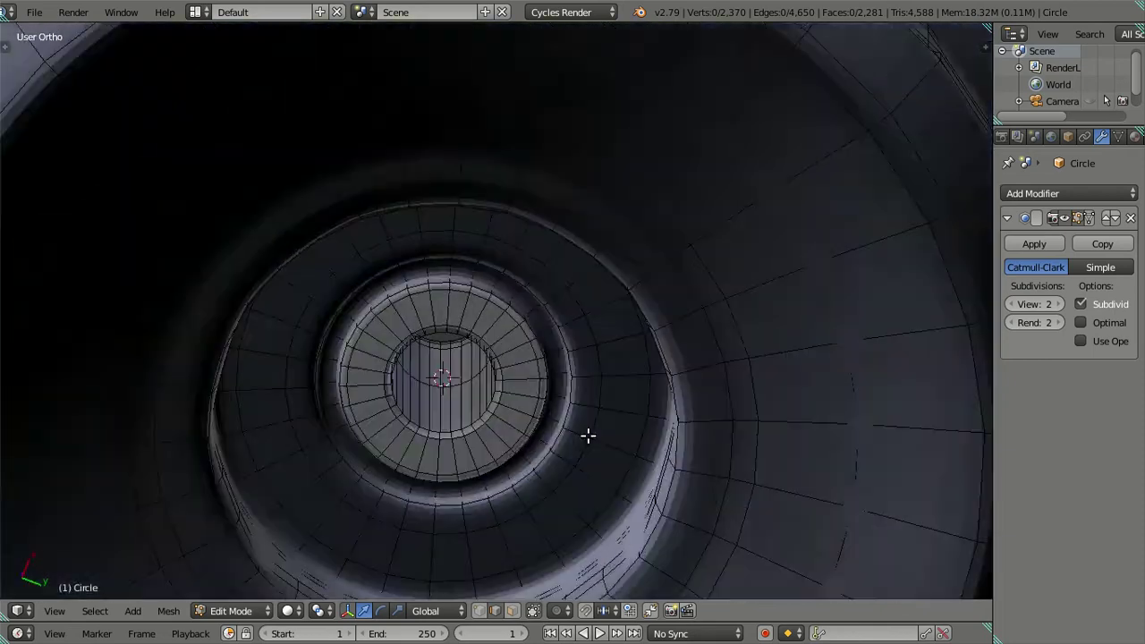
pyautogui.moveTo(588, 435)
pyautogui.mouseDown(button='middle')
pyautogui.moveTo(539, 439)
pyautogui.moveTo(554, 468)
pyautogui.moveTo(516, 402)
pyautogui.moveTo(555, 396)
pyautogui.moveTo(646, 448)
pyautogui.mouseUp(button='middle')
# Switch to Object Mode and lower the viewport subdivision level back to 0
pyautogui.press('Tab')
pyautogui.scroll(5, 648, 447)
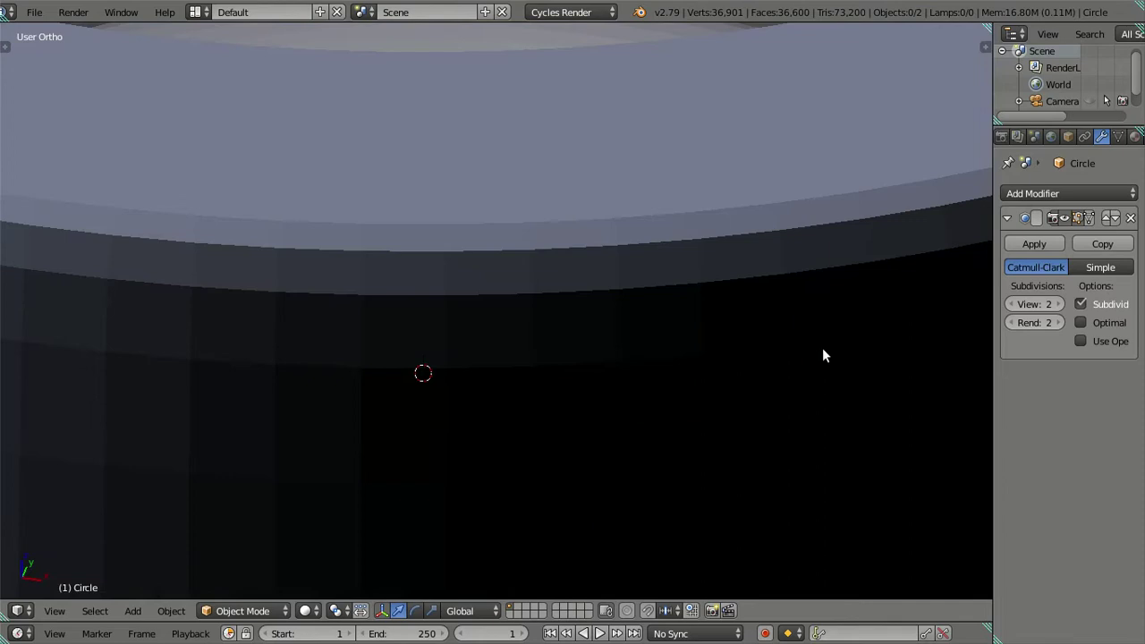
pyautogui.moveTo(1010, 305); pyautogui.dragTo(777, 317)
pyautogui.scroll(-3, 778, 317)
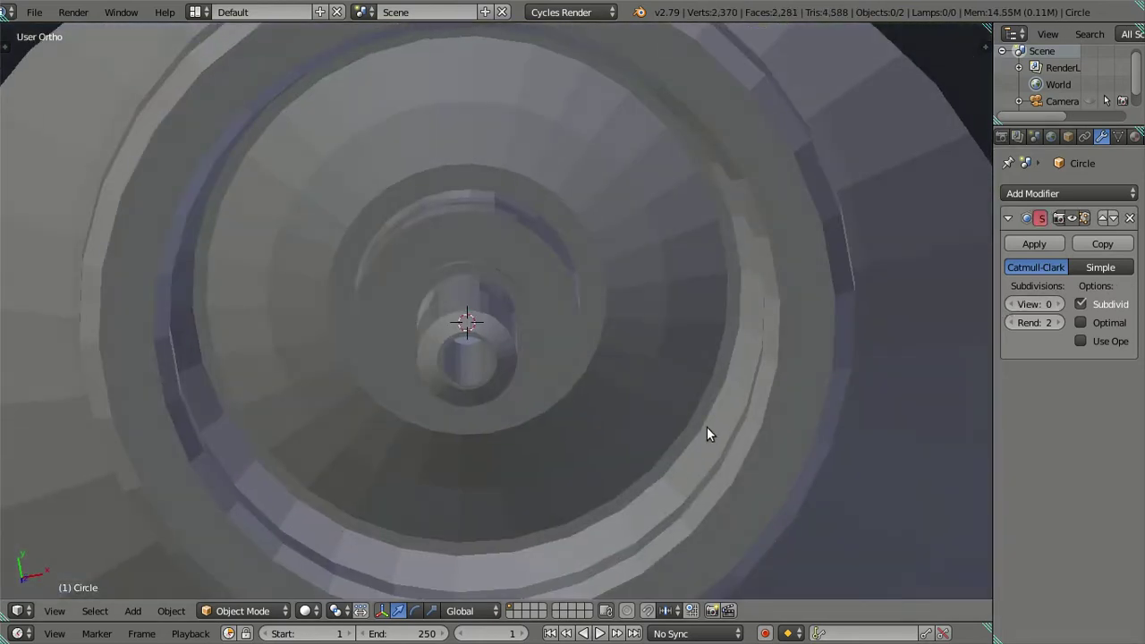
pyautogui.scroll(-3, 710, 434)
pyautogui.scroll(-2, 690, 317)
pyautogui.scroll(-1, 662, 286)
# Re-enter Edit Mode, reveal any hidden geometry, and deselect everything
pyautogui.press('Tab')
pyautogui.scroll(5, 605, 418)
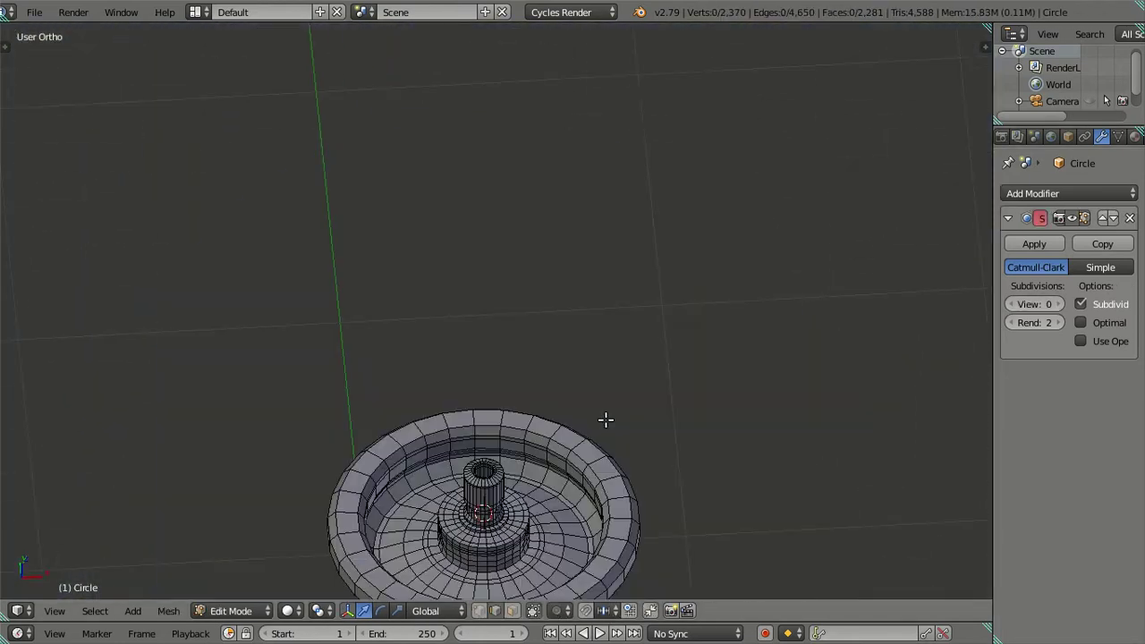
pyautogui.scroll(-4, 605, 417)
pyautogui.scroll(-4, 610, 417)
pyautogui.hotkey('alt', 'h')
pyautogui.press('a')
pyautogui.moveTo(592, 465)
pyautogui.mouseDown(button='middle')
pyautogui.moveTo(501, 322)
pyautogui.moveTo(565, 435)
pyautogui.moveTo(608, 439)
pyautogui.moveTo(583, 500)
pyautogui.moveTo(574, 433)
pyautogui.moveTo(510, 405)
pyautogui.mouseUp(button='middle')
# Switch to Front Ortho wireframe and zoom onto the cylinder's lower profile
pyautogui.press('KP_1')
pyautogui.press('z')
pyautogui.scroll(1, 586, 528)
pyautogui.scroll(1, 550, 455)
pyautogui.scroll(1, 510, 405)
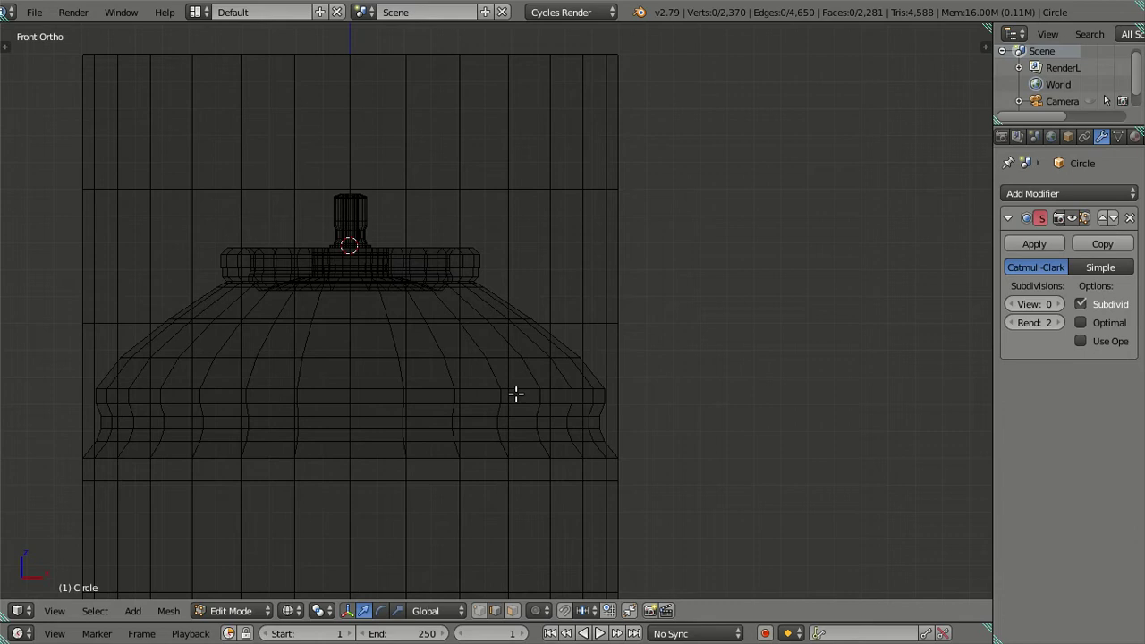
pyautogui.scroll(1, 560, 493)
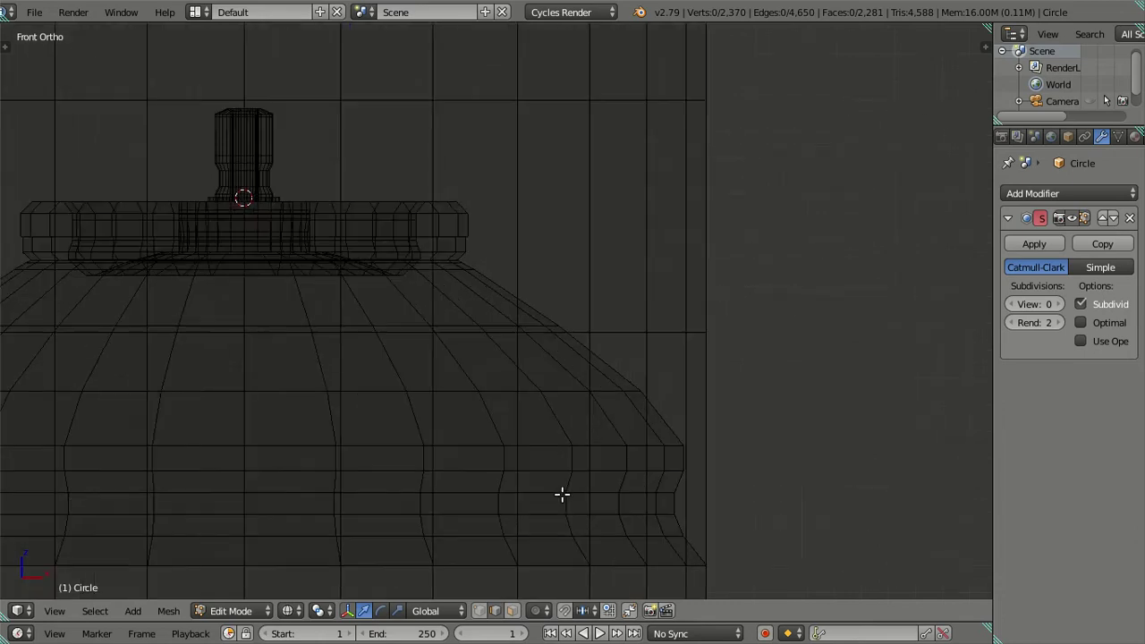
pyautogui.scroll(1, 557, 337)
pyautogui.scroll(2, 527, 457)
pyautogui.scroll(1, 511, 431)
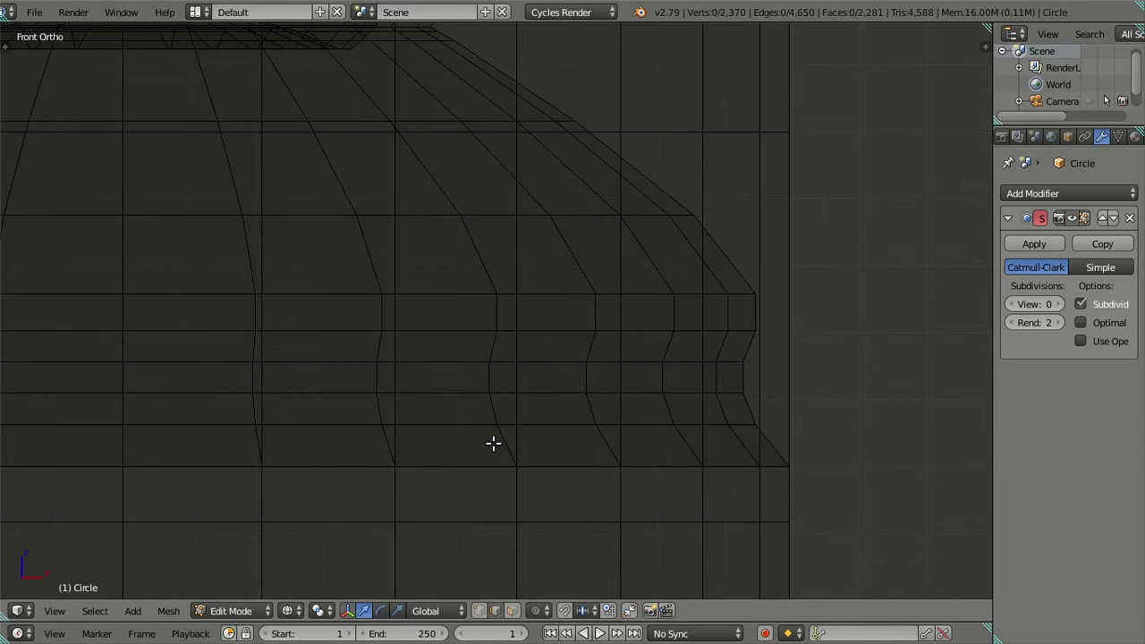
# Add a new edge loop low on the cylinder's side and clear the selection
pyautogui.hotkey('ctrl', 'r')
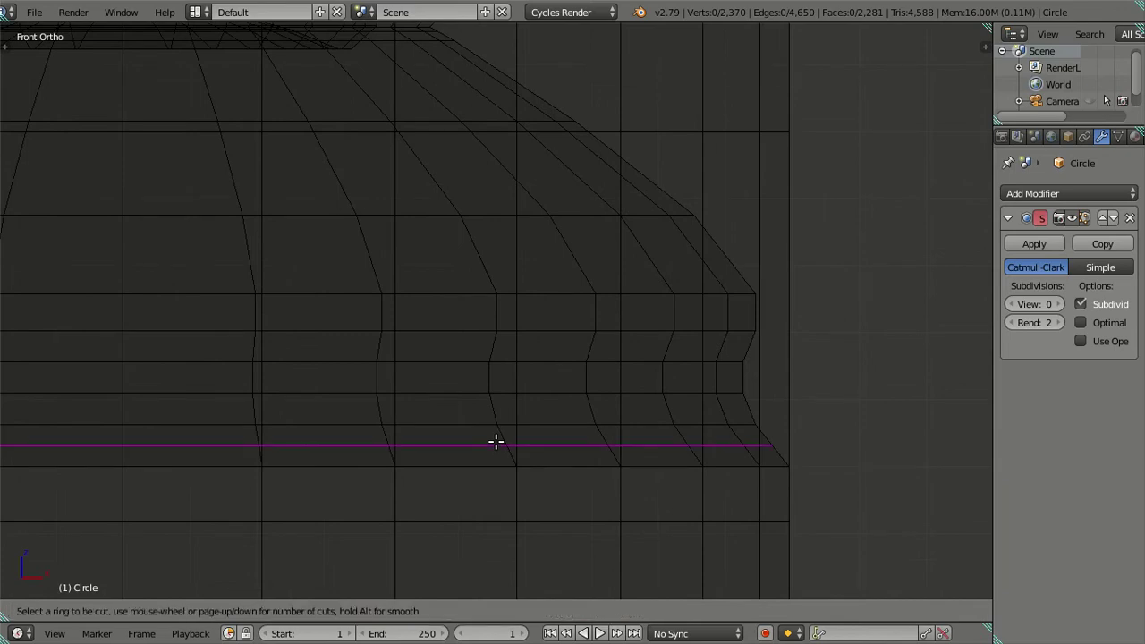
pyautogui.click(496, 441)
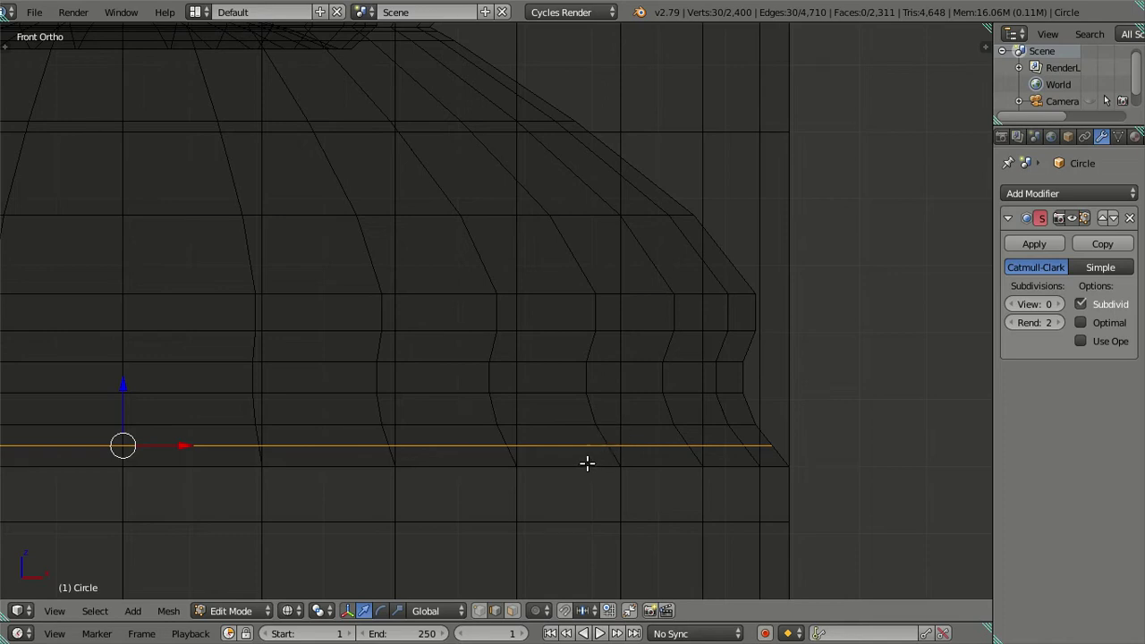
pyautogui.press('a')
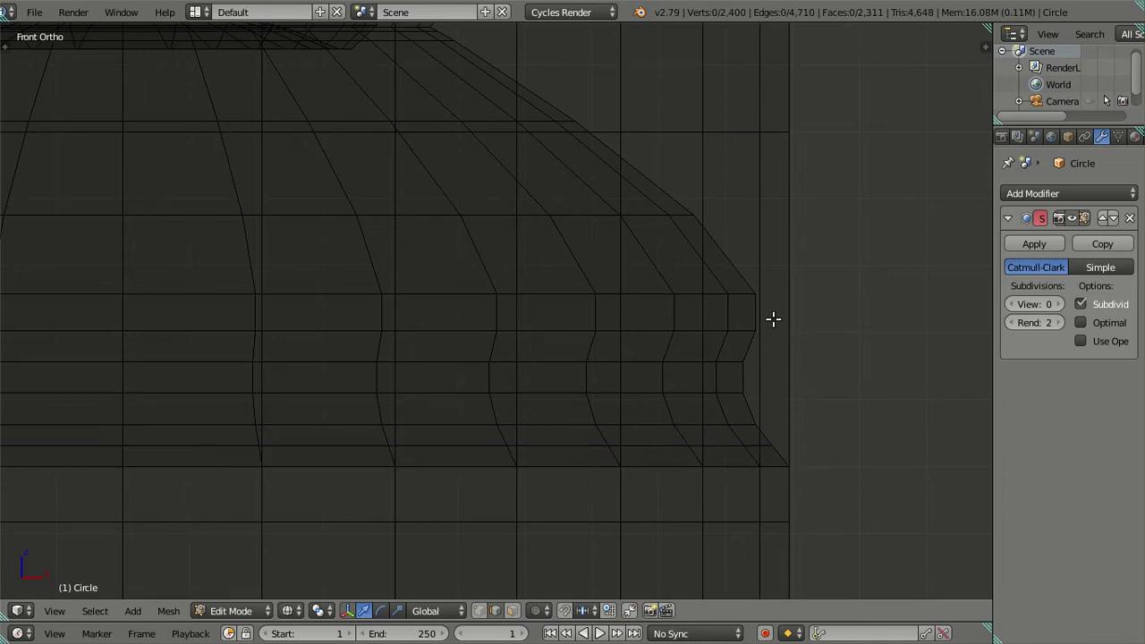
pyautogui.rightClick(784, 263)
pyautogui.hotkey('ctrl', 'l')
pyautogui.press('a')
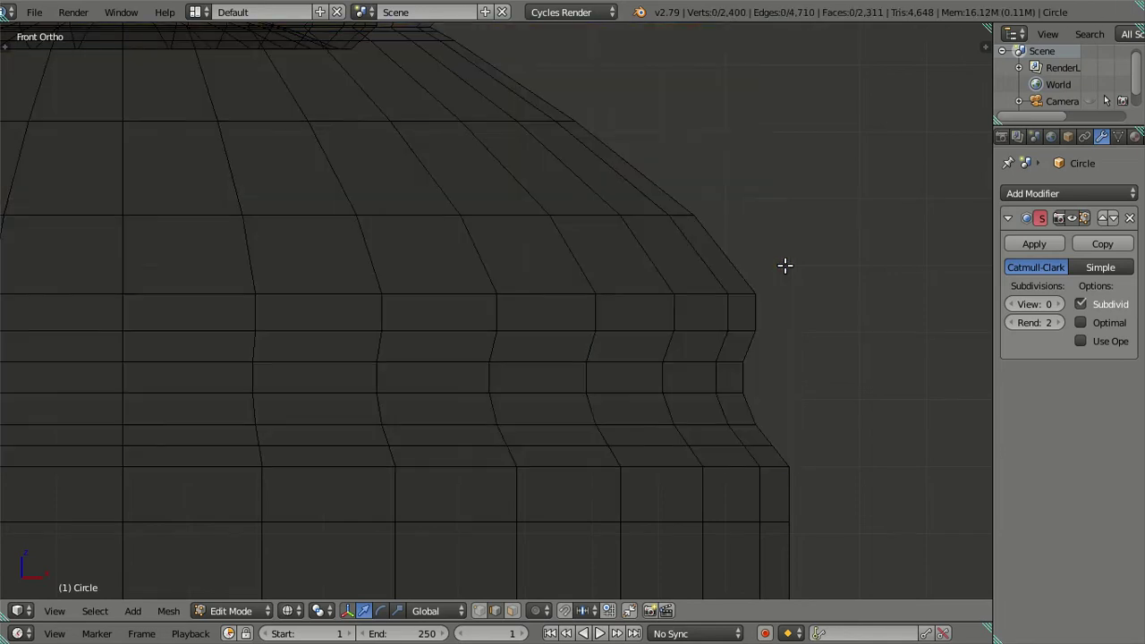
pyautogui.press('z')
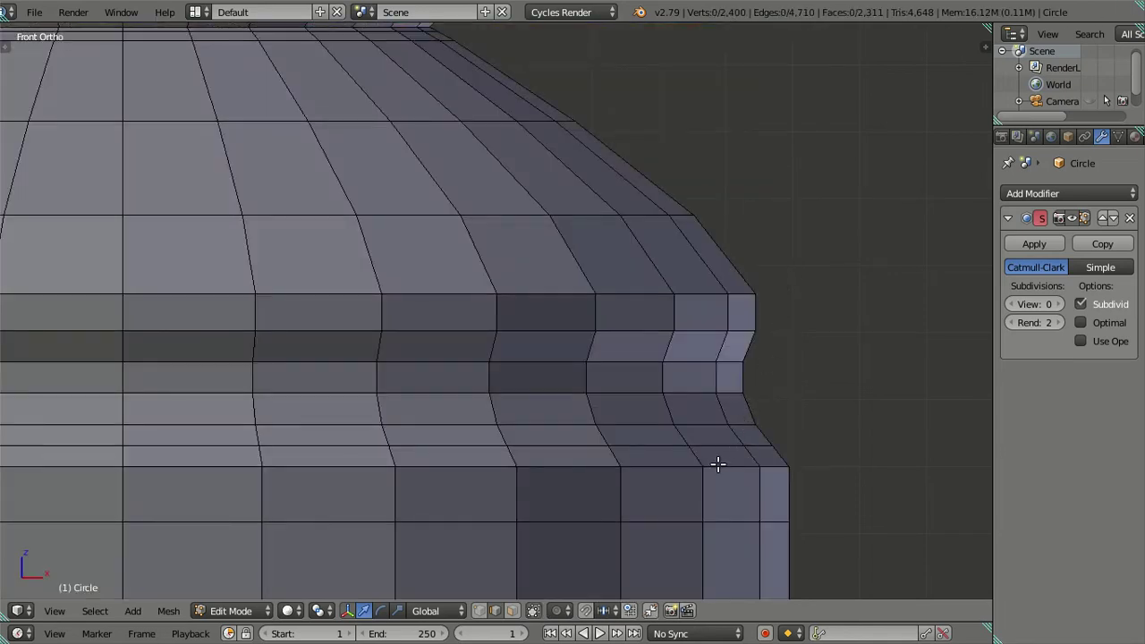
# Duplicate the thin face band beside the new loop in place, then select the connected main mesh
pyautogui.keyDown('alt'); pyautogui.rightClick(552, 444); pyautogui.keyUp('alt')
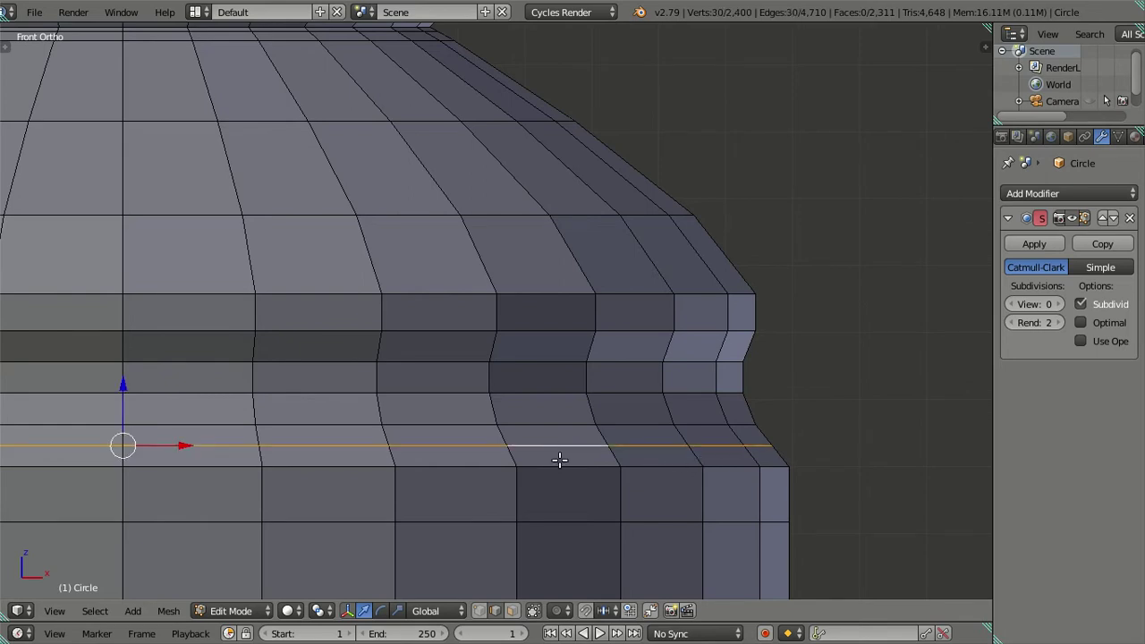
pyautogui.keyDown('ctrl'); pyautogui.keyDown('alt'); pyautogui.rightClick(512, 455); pyautogui.keyUp('alt'); pyautogui.keyUp('ctrl')
pyautogui.press('e')
pyautogui.rightClick(792, 409)
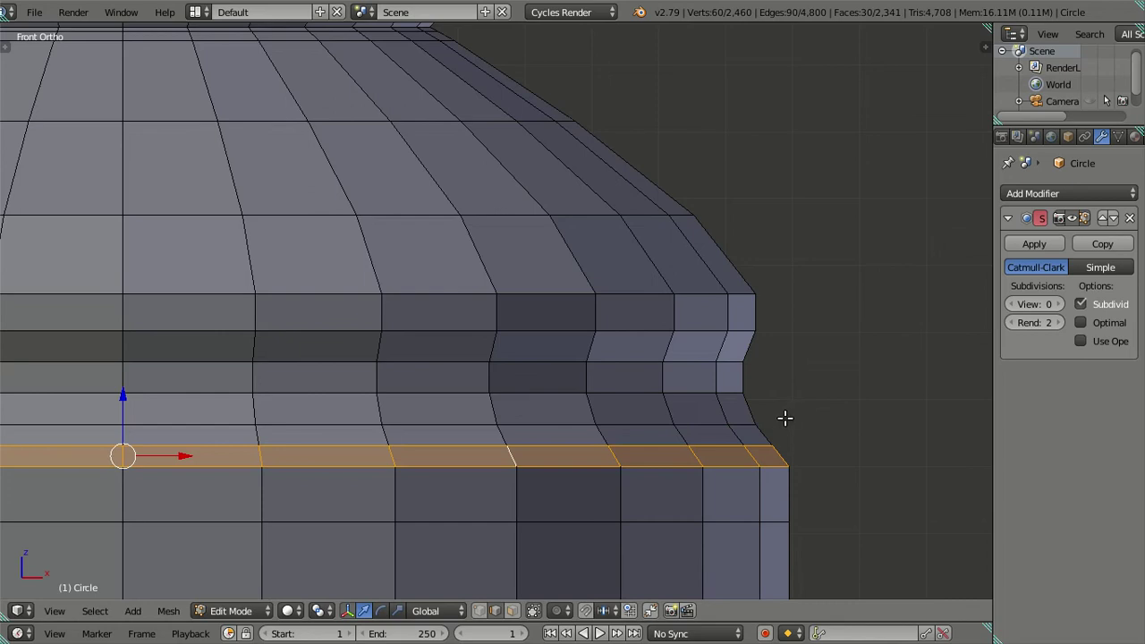
pyautogui.keyDown('shift'); pyautogui.rightClick(514, 455); pyautogui.keyUp('shift')
pyautogui.hotkey('ctrl', 'z')
pyautogui.press('g')
pyautogui.rightClick(666, 349)
pyautogui.rightClick(590, 517)
pyautogui.hotkey('ctrl', 'l')
# Hide the main mesh and put the 3D cursor on the band's top edge loop
pyautogui.press('h')
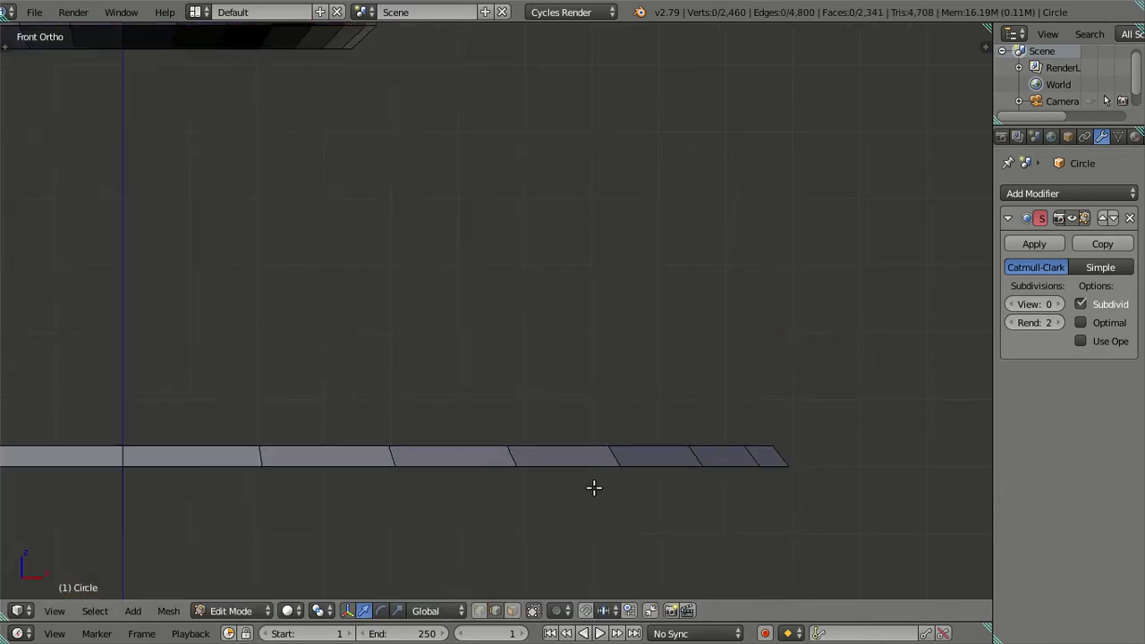
pyautogui.moveTo(594, 488); pyautogui.dragTo(532, 417, button='middle')
pyautogui.keyDown('alt'); pyautogui.rightClick(551, 463); pyautogui.keyUp('alt')
pyautogui.hotkey('shift', 's')
pyautogui.click(696, 503)
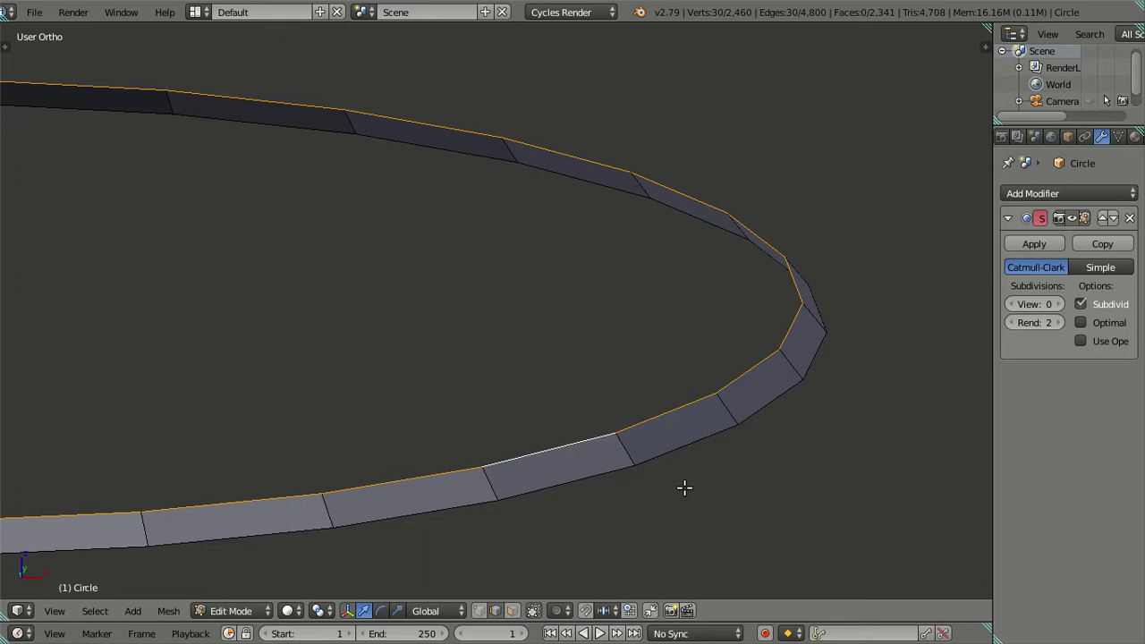
pyautogui.scroll(-5, 647, 427)
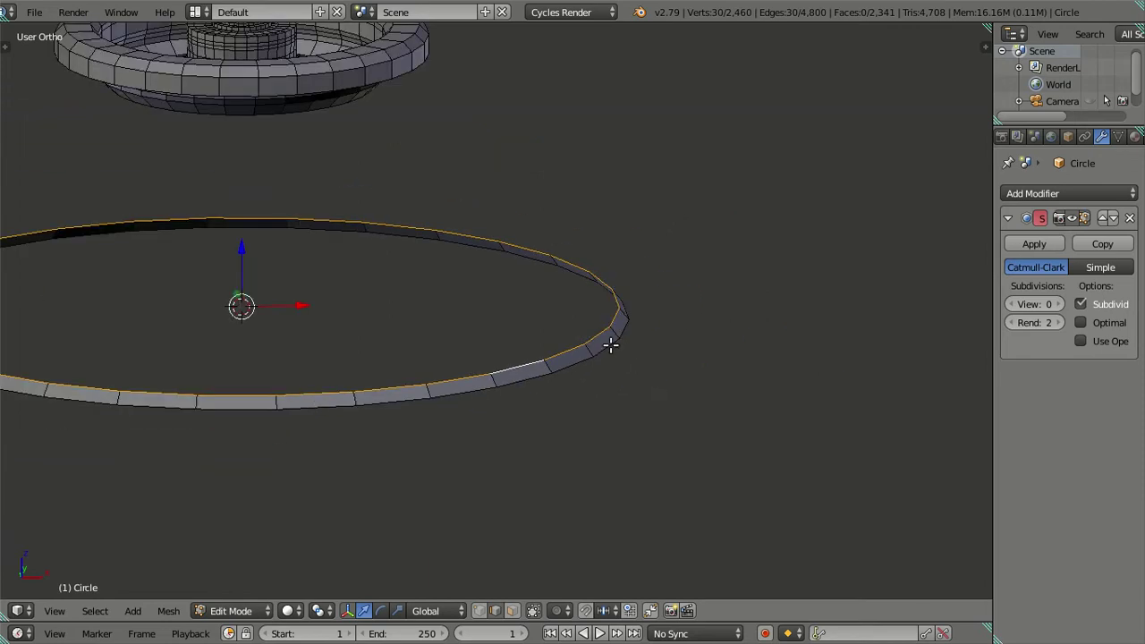
pyautogui.hotkey('shift', 's')
pyautogui.click(772, 380)
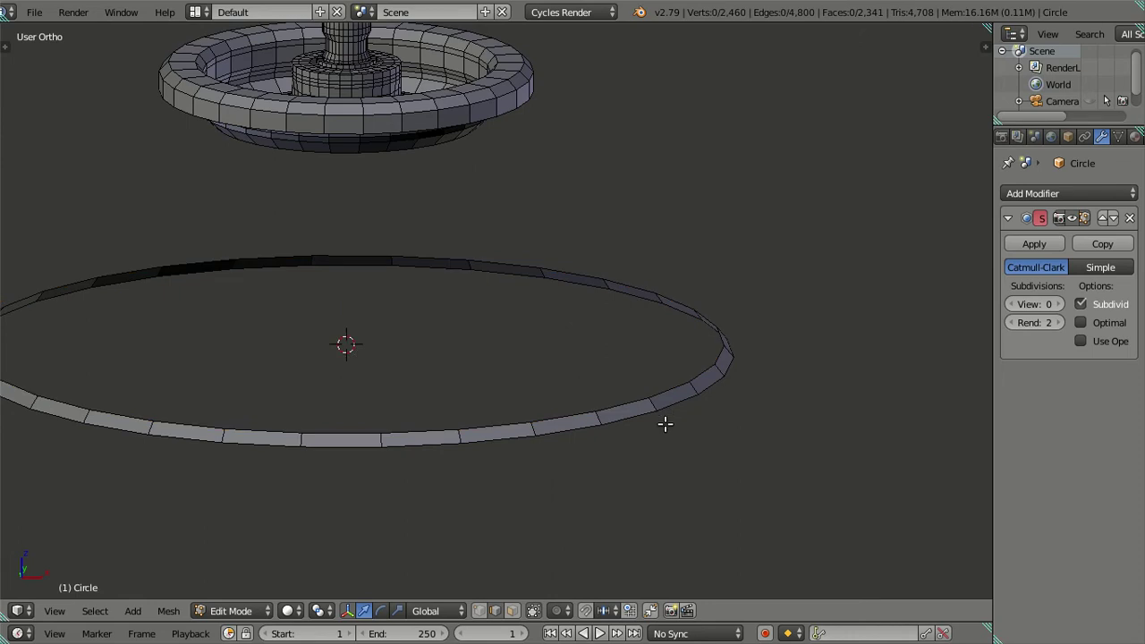
# Snap the band's lower edge loop to the 3D cursor with Selection to Cursor (Offset)
pyautogui.keyDown('alt'); pyautogui.rightClick(637, 416); pyautogui.keyUp('alt')
pyautogui.hotkey('shift', 's')
pyautogui.click(800, 312)
pyautogui.press('a')
# Inspect the ring from front and angled views, then select a horizontal cylinder edge loop
pyautogui.moveTo(716, 396)
pyautogui.mouseDown(button='middle')
pyautogui.moveTo(682, 317)
pyautogui.moveTo(691, 339)
pyautogui.mouseUp(button='middle')
pyautogui.press('KP_1')
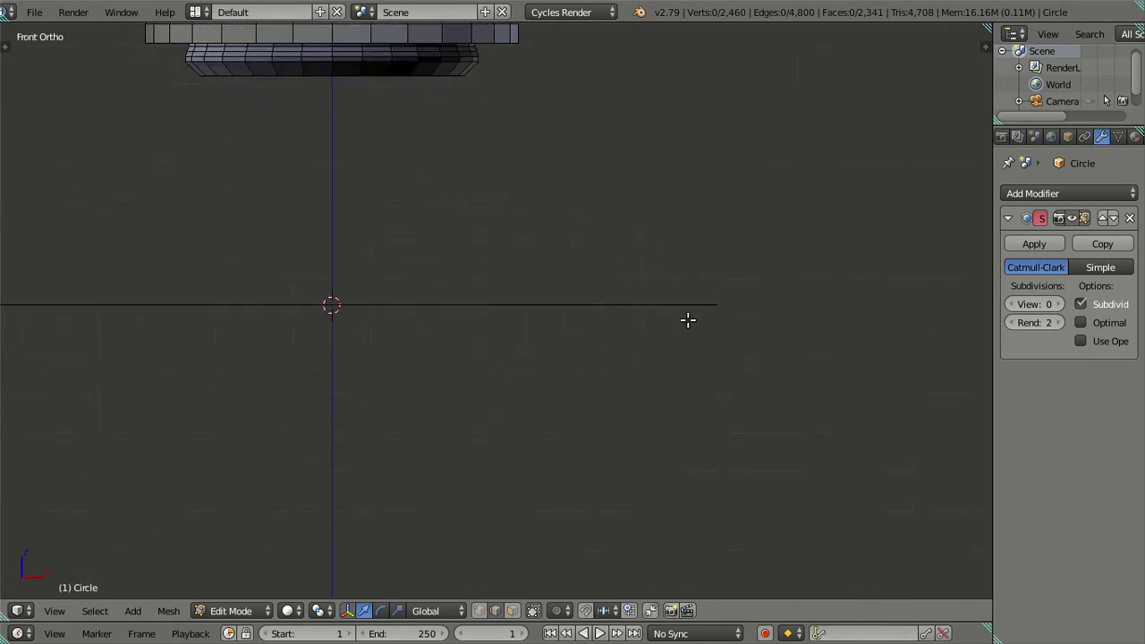
pyautogui.scroll(5, 688, 308)
pyautogui.moveTo(700, 316)
pyautogui.mouseDown(button='middle')
pyautogui.moveTo(723, 365)
pyautogui.moveTo(706, 360)
pyautogui.moveTo(682, 305)
pyautogui.moveTo(636, 417)
pyautogui.mouseUp(button='middle')
pyautogui.press('z')
pyautogui.scroll(1, 636, 409)
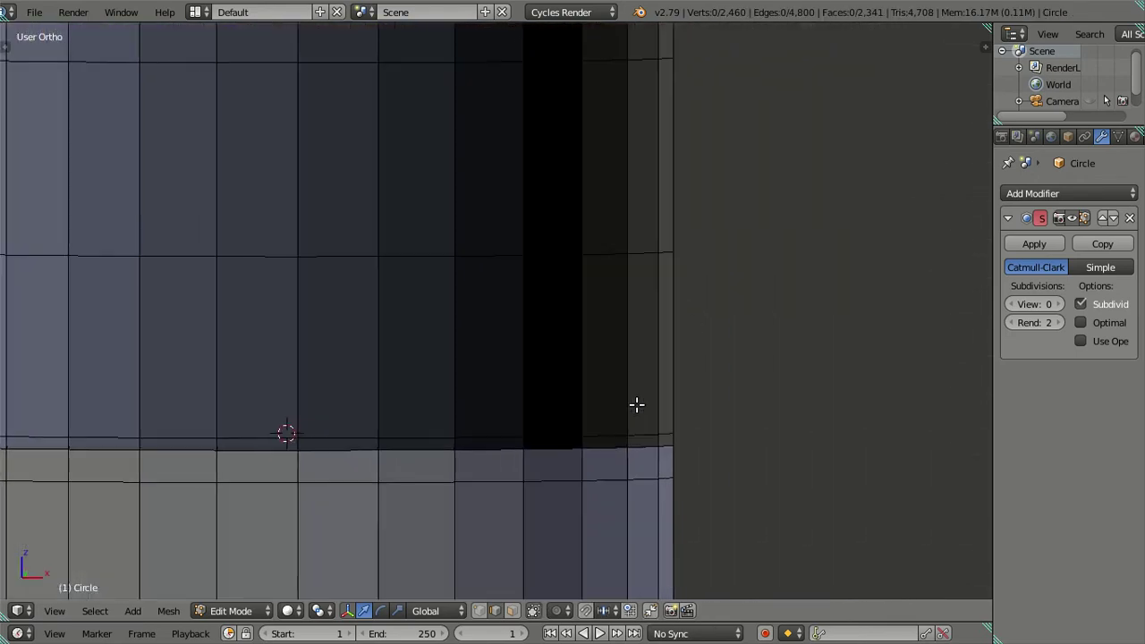
pyautogui.scroll(-3, 636, 400)
pyautogui.moveTo(519, 320)
pyautogui.mouseDown(button='middle')
pyautogui.moveTo(488, 364)
pyautogui.moveTo(492, 312)
pyautogui.moveTo(458, 261)
pyautogui.mouseUp(button='middle')
pyautogui.keyDown('alt'); pyautogui.rightClick(438, 262); pyautogui.keyUp('alt')
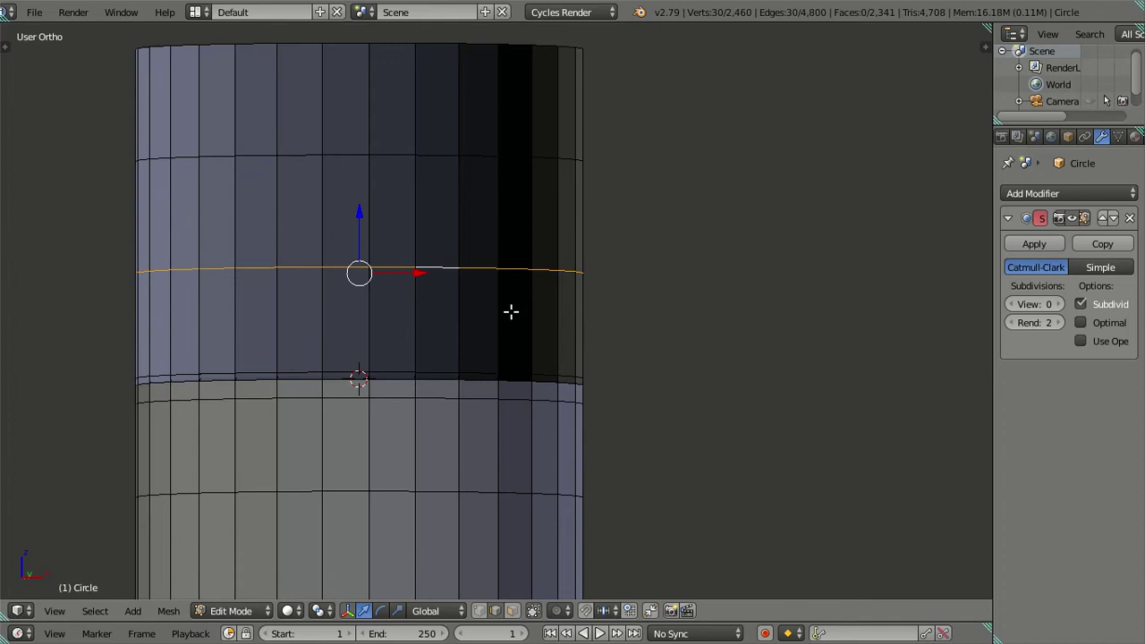
# Place the 3D cursor on the selected cylinder loop and switch to wireframe view
pyautogui.hotkey('shift', 's')
pyautogui.click(710, 400)
pyautogui.press('a')
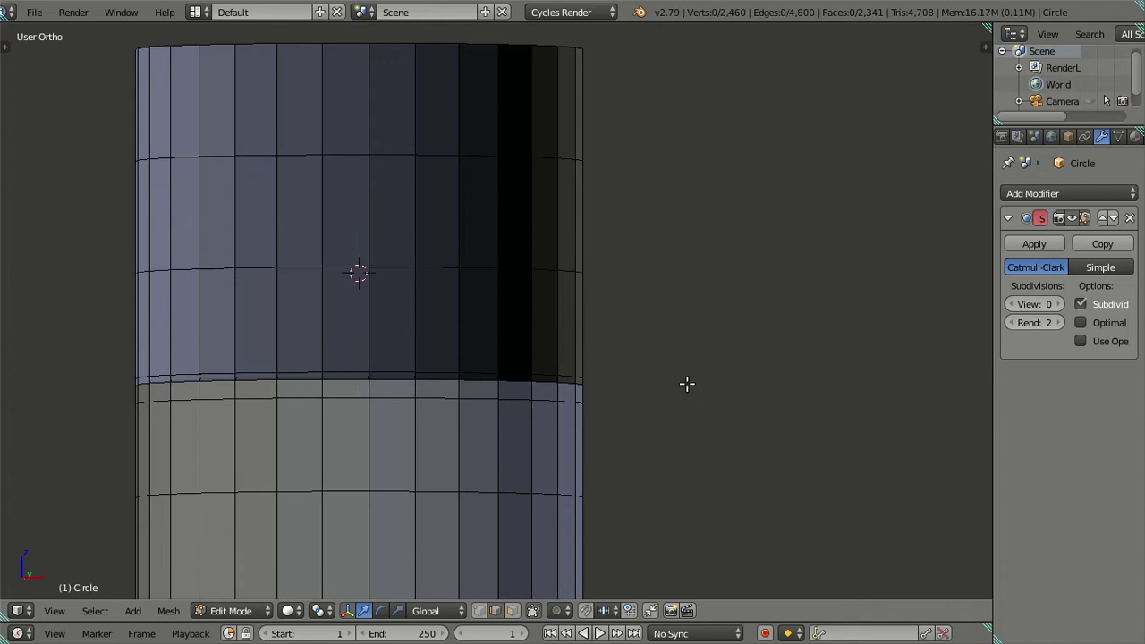
pyautogui.moveTo(538, 378); pyautogui.dragTo(535, 407, button='middle')
pyautogui.press('z')
pyautogui.scroll(2, 560, 448)
pyautogui.moveTo(560, 448)
pyautogui.keyDown('shift'); pyautogui.mouseDown(button='middle')
pyautogui.moveTo(498, 256)
pyautogui.moveTo(505, 158)
pyautogui.moveTo(560, 426)
pyautogui.moveTo(554, 370)
pyautogui.moveTo(626, 493)
pyautogui.mouseUp(button='middle'); pyautogui.keyUp('shift')
# Select the ring band's 30-face edge ring and extrude it in place
pyautogui.rightClick(644, 495)
pyautogui.keyDown('ctrl'); pyautogui.keyDown('alt'); pyautogui.rightClick(644, 495); pyautogui.keyUp('alt'); pyautogui.keyUp('ctrl')
pyautogui.scroll(-4, 617, 426)
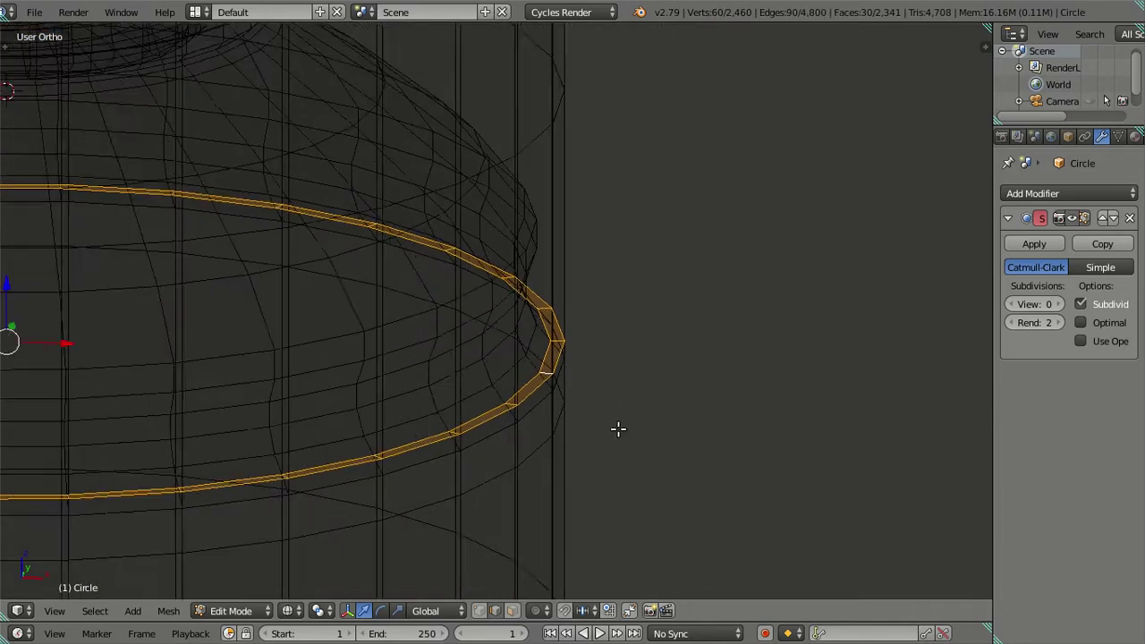
pyautogui.scroll(-3, 616, 426)
pyautogui.press('z')
pyautogui.moveTo(490, 291)
pyautogui.mouseDown(button='middle')
pyautogui.moveTo(599, 463)
pyautogui.moveTo(554, 383)
pyautogui.mouseUp(button='middle')
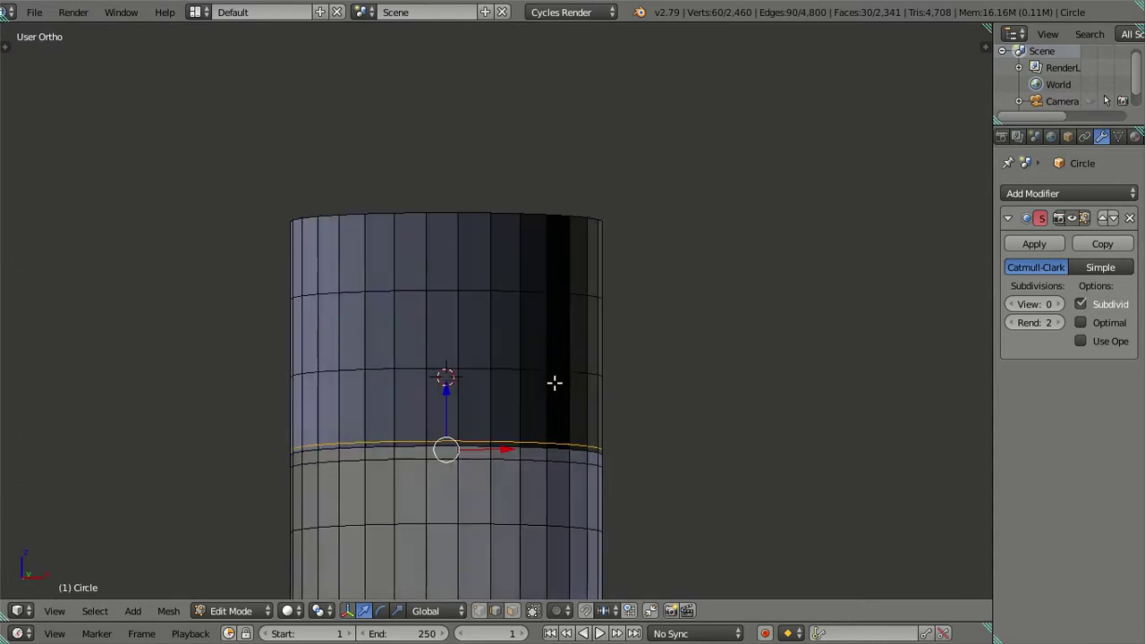
pyautogui.press('e')
pyautogui.rightClick(670, 307)
pyautogui.hotkey('shift', 'a')
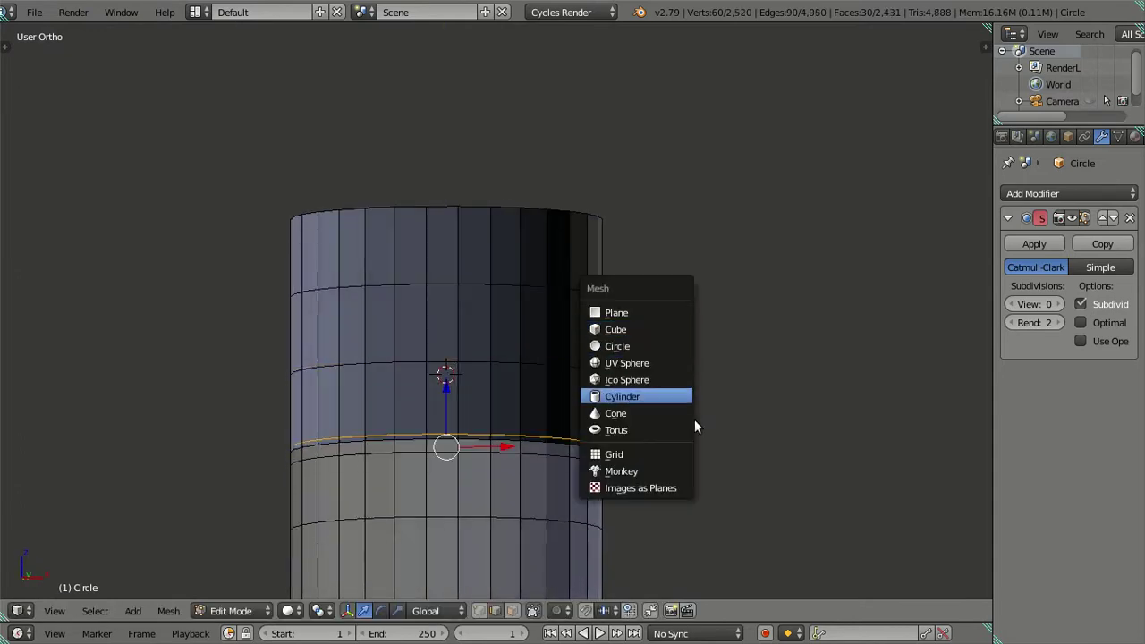
# Snap the extruded ring up to the 3D cursor and check it in wireframe
pyautogui.hotkey('shift', 's')
pyautogui.click(417, 290)
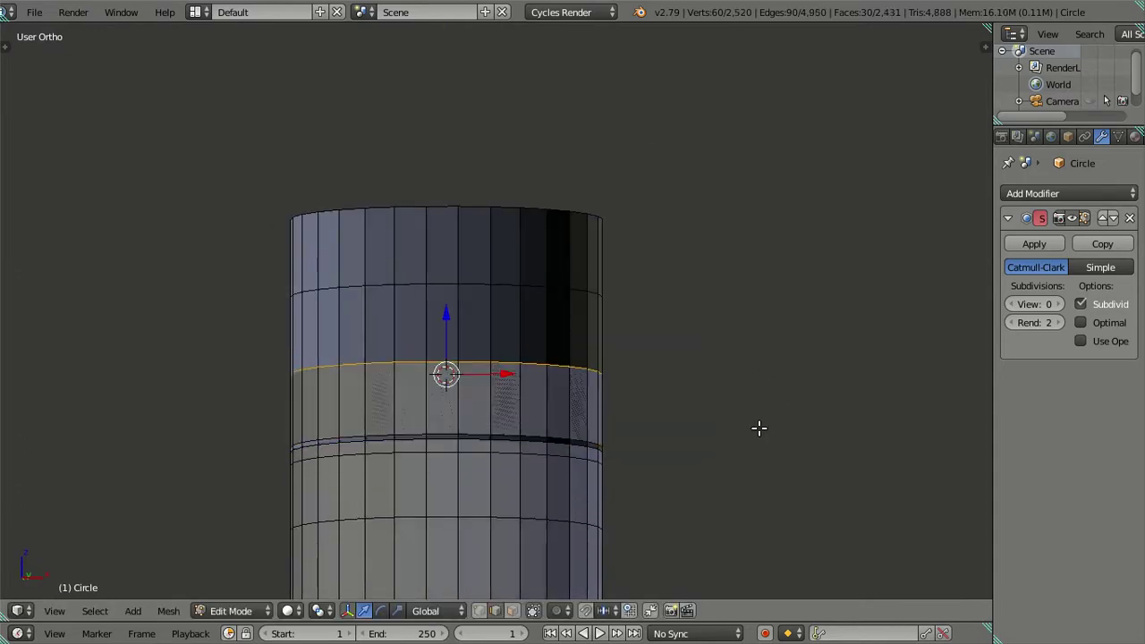
pyautogui.scroll(2, 759, 427)
pyautogui.scroll(2, 561, 304)
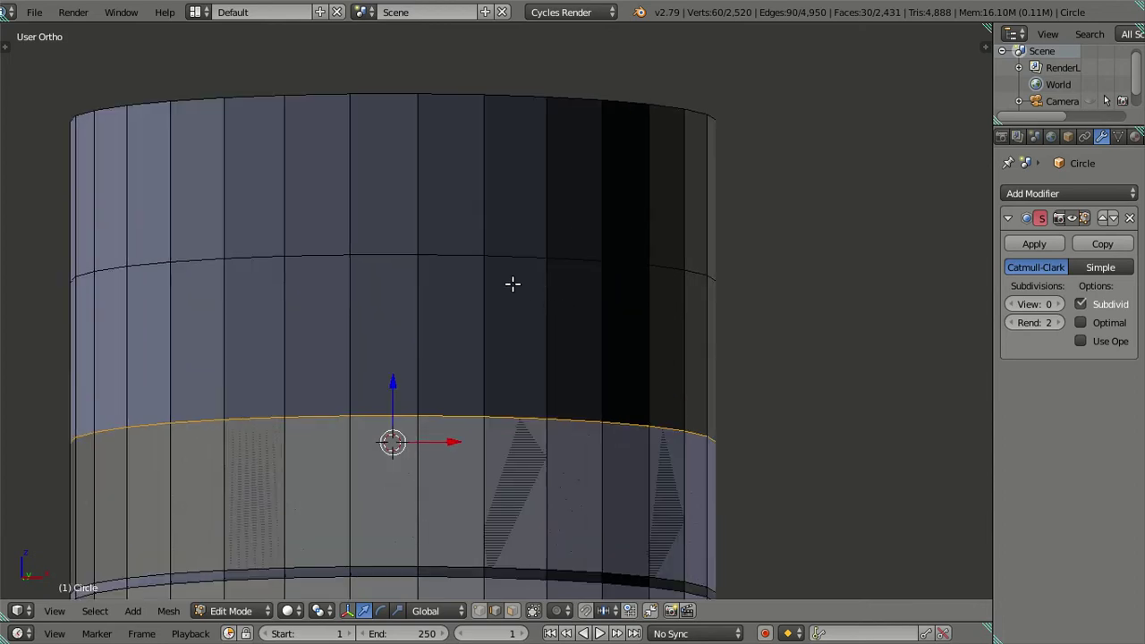
pyautogui.press('z')
pyautogui.scroll(-2, 519, 282)
pyautogui.press('z')
pyautogui.scroll(3, 529, 290)
# Set the cursor at the upper loop's centre, then extrude the lower face ring in place
pyautogui.keyDown('alt'); pyautogui.rightClick(519, 253); pyautogui.keyUp('alt')
pyautogui.hotkey('shift', 'a')
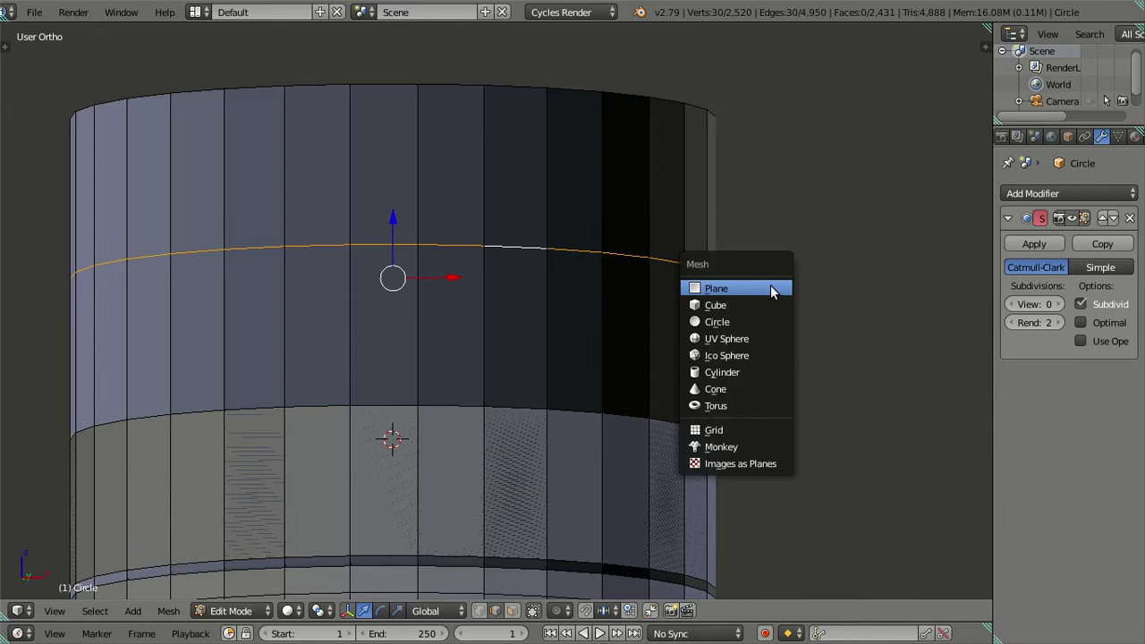
pyautogui.hotkey('shift', 's')
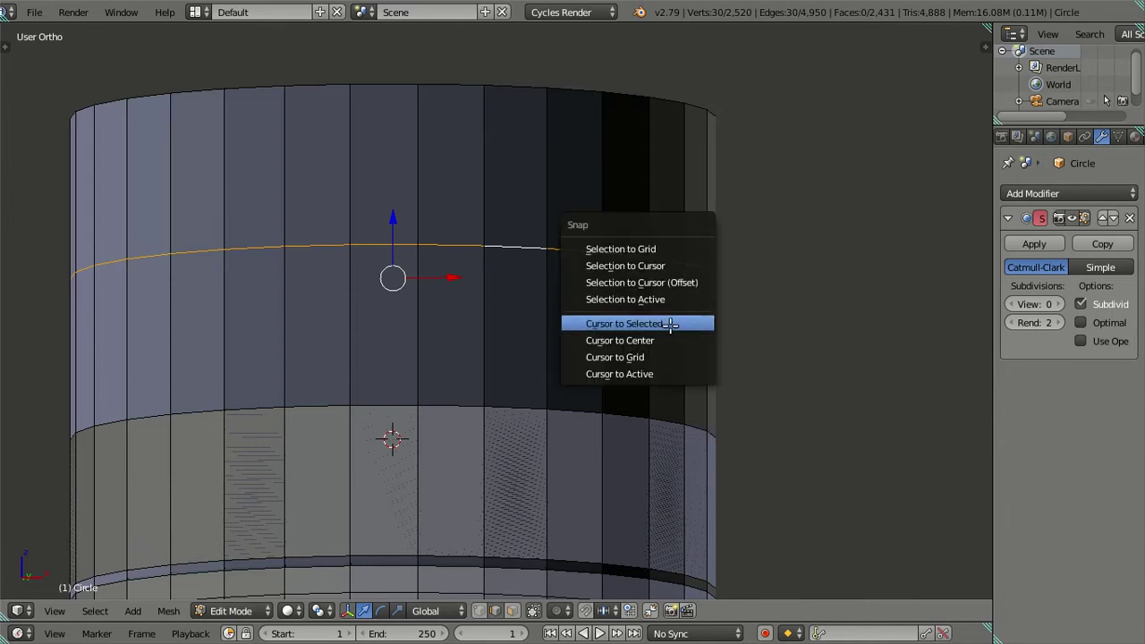
pyautogui.click(671, 324)
pyautogui.hotkey('ctrl', 'z')
pyautogui.hotkey('ctrl', 'z')
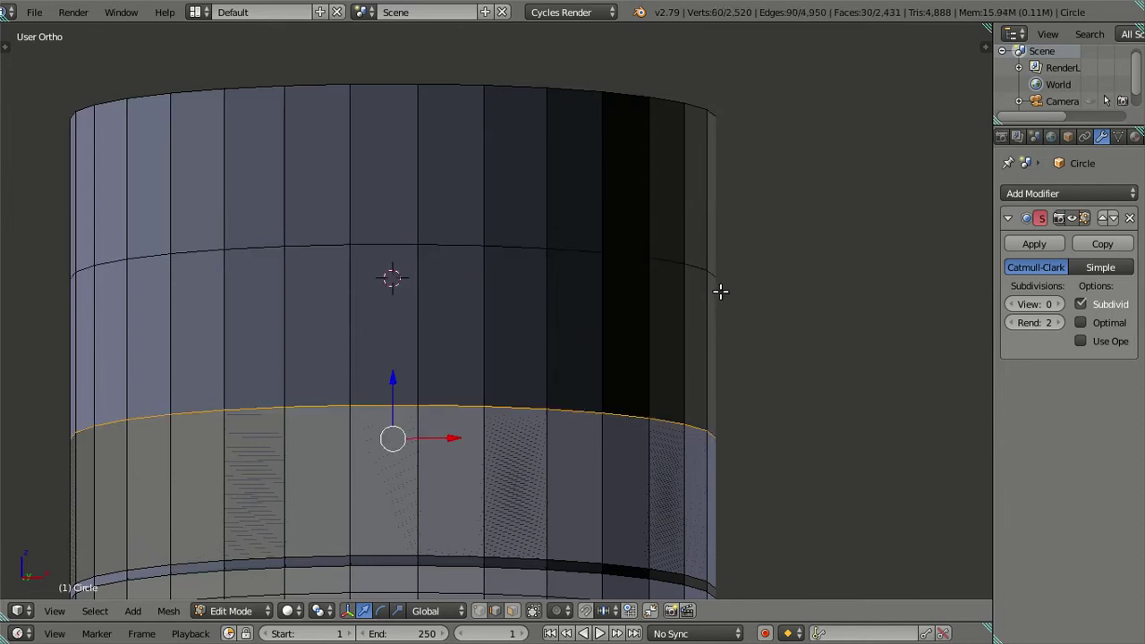
pyautogui.press('e')
pyautogui.press('Escape')
# Move the extruded faces up to the cursor and re-centre the cursor on the top rim
pyautogui.hotkey('shift', 's')
pyautogui.click(737, 207)
pyautogui.keyDown('shift'); pyautogui.scroll(5, 617, 309); pyautogui.keyUp('shift')
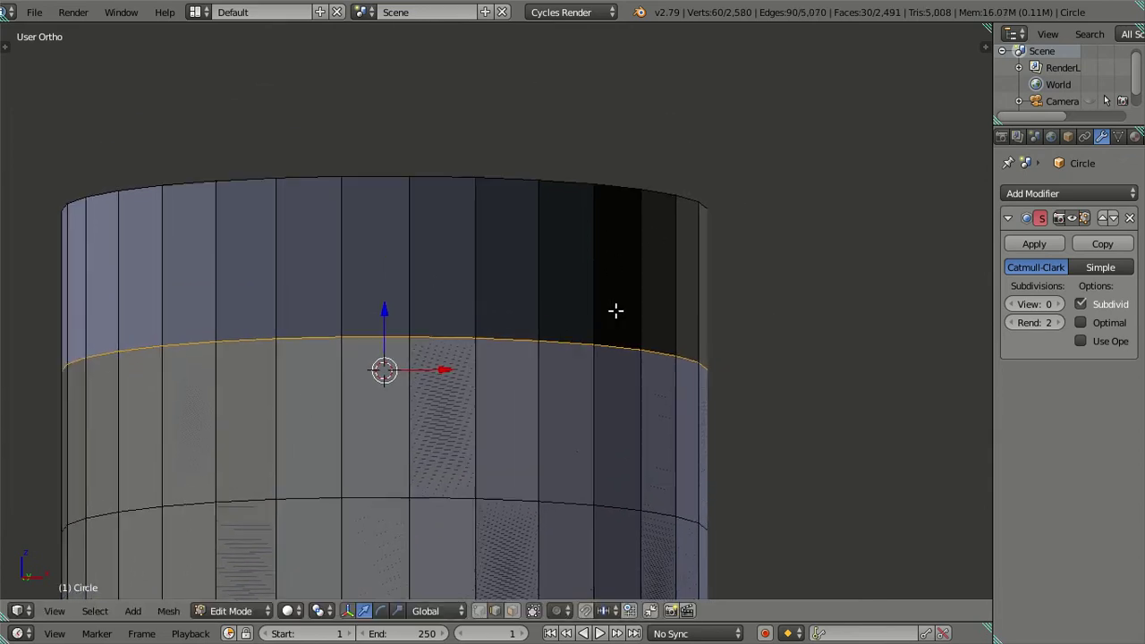
pyautogui.keyDown('alt'); pyautogui.rightClick(539, 234); pyautogui.keyUp('alt')
pyautogui.hotkey('shift', 'a')
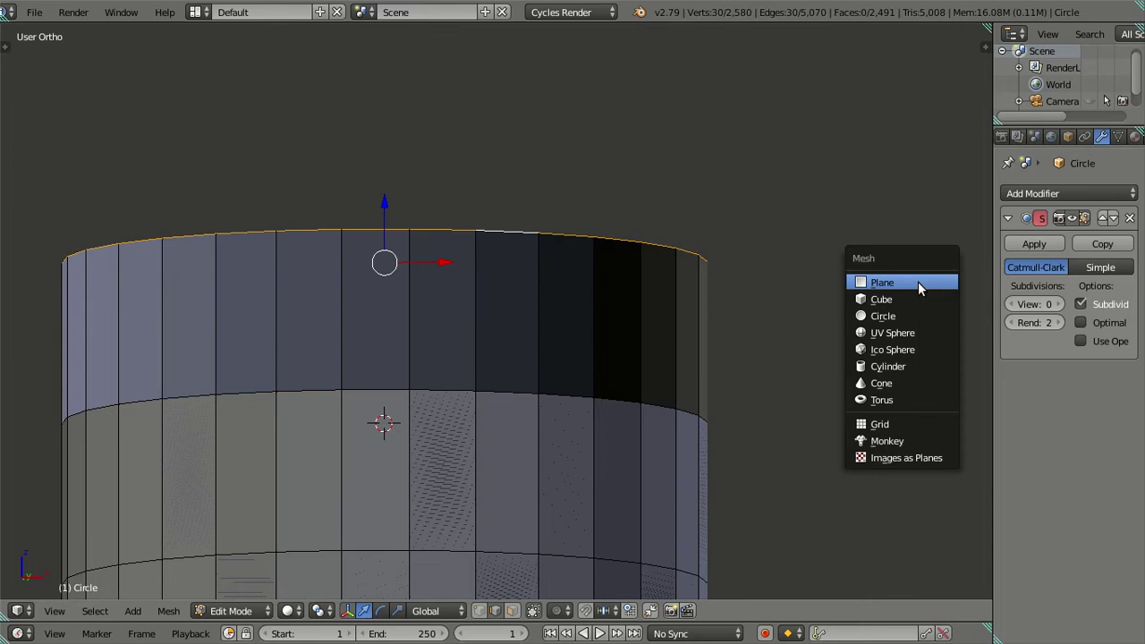
pyautogui.hotkey('shift', 's')
pyautogui.click(756, 347)
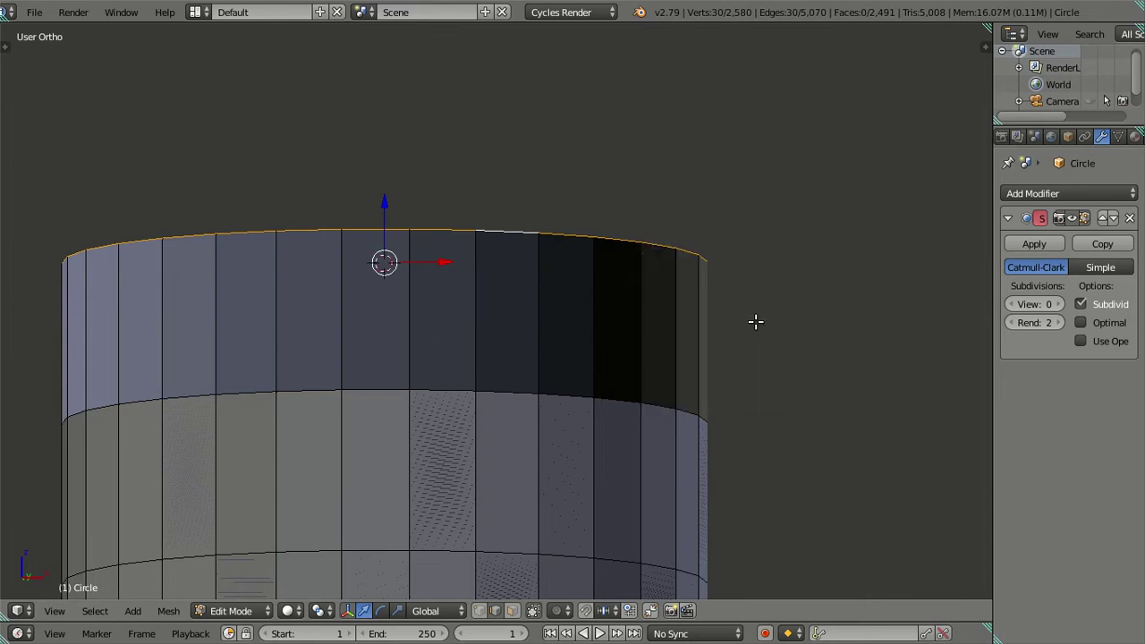
pyautogui.hotkey('ctrl', 'z')
pyautogui.hotkey('ctrl', 'z')
# Extrude the selected ring again and snap it up to the 3D cursor at the top rim
pyautogui.hotkey('shift', 's')
pyautogui.click(755, 295)
pyautogui.press('e')
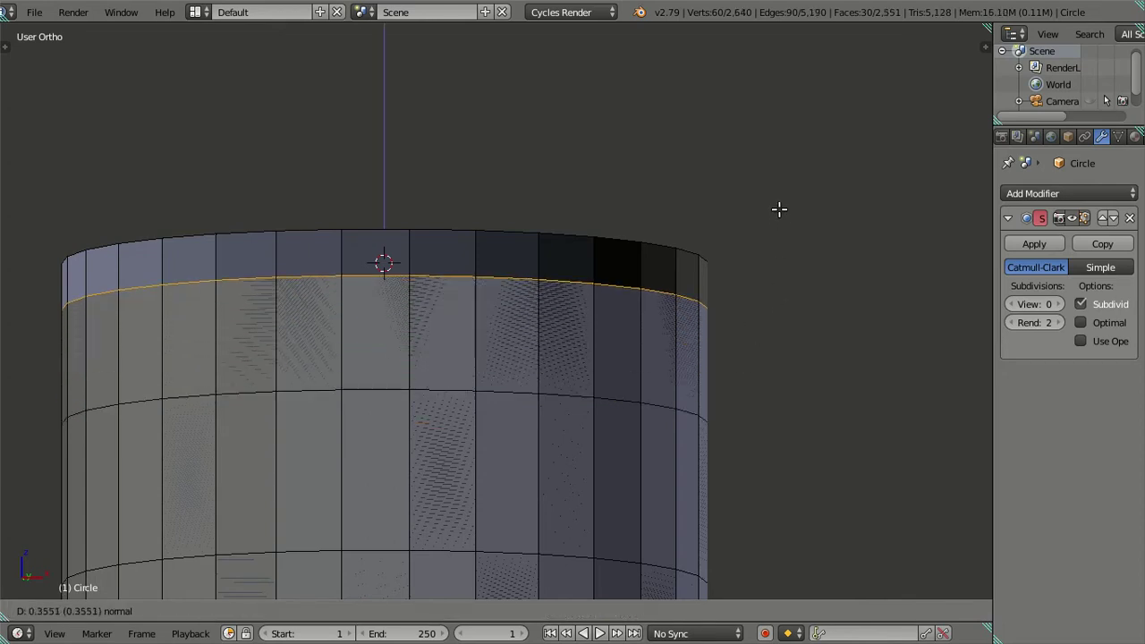
pyautogui.rightClick(778, 210)
pyautogui.hotkey('shift', 's')
pyautogui.click(766, 183)
pyautogui.hotkey('ctrl', 'z')
pyautogui.hotkey('shift', 's')
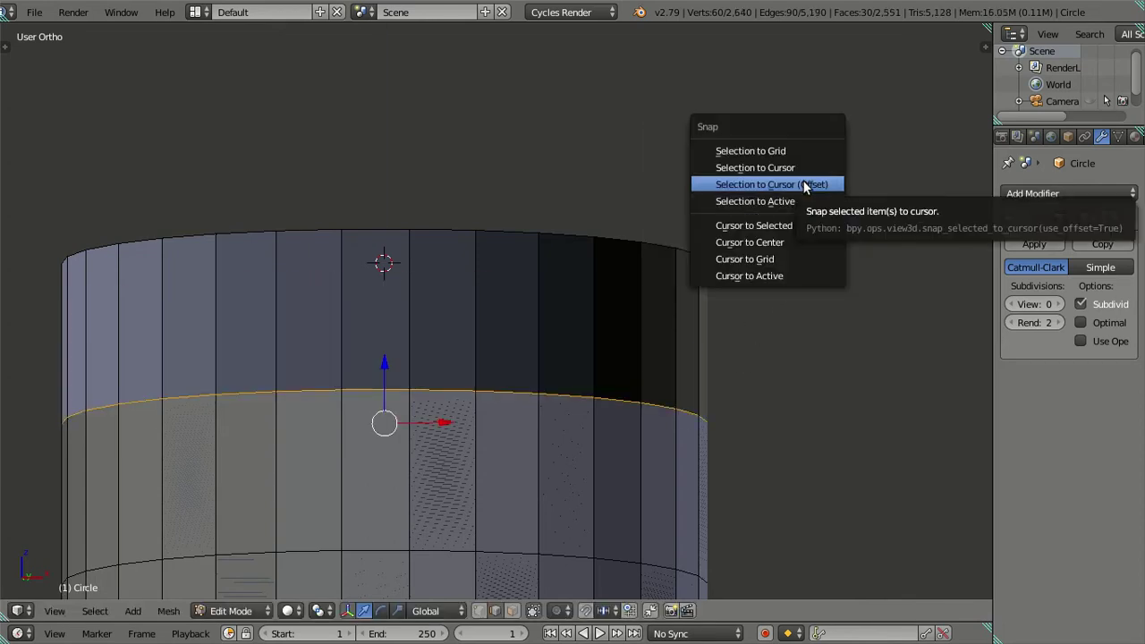
pyautogui.click(804, 184)
# Deselect everything and inspect the cylinder top in wireframe
pyautogui.press('a')
pyautogui.scroll(-3, 615, 336)
pyautogui.press('z')
pyautogui.press('z')
pyautogui.moveTo(570, 414)
pyautogui.mouseDown(button='middle')
pyautogui.moveTo(546, 492)
pyautogui.moveTo(516, 437)
pyautogui.mouseUp(button='middle')
# Select a top rim edge together with its linked rim and outer-wall faces
pyautogui.scroll(2, 528, 465)
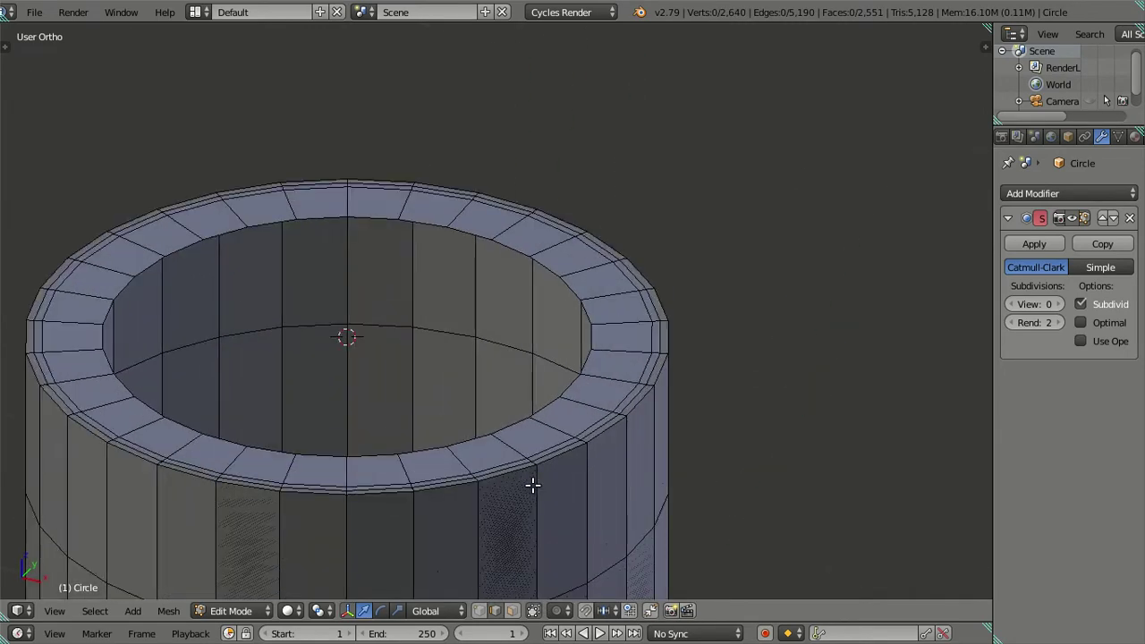
pyautogui.scroll(2, 540, 472)
pyautogui.scroll(2, 547, 378)
pyautogui.rightClick(611, 302)
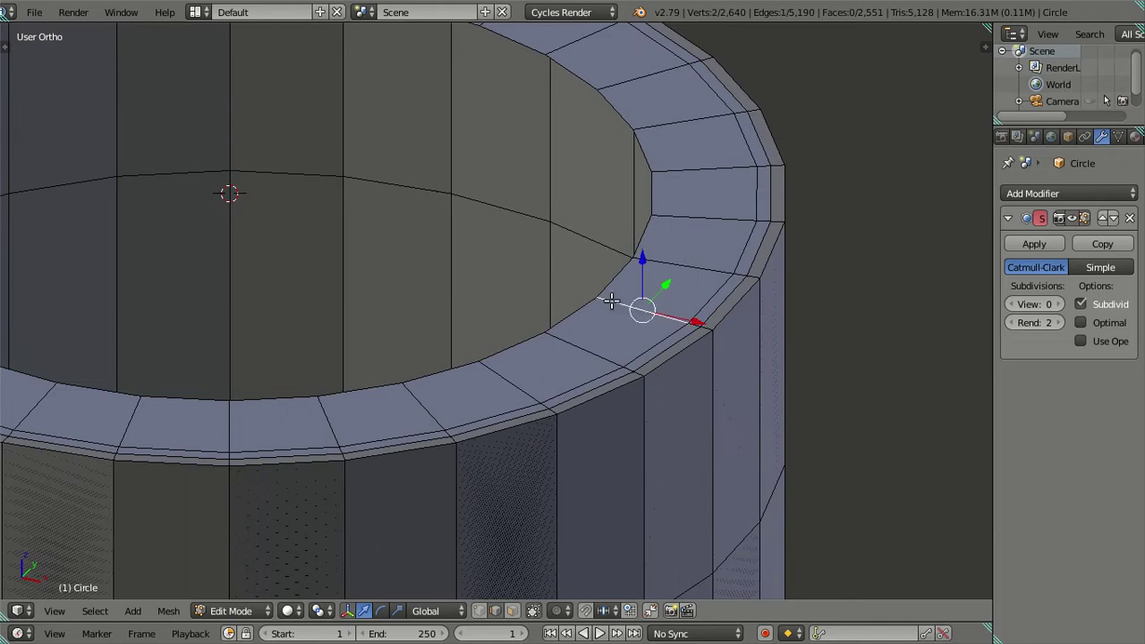
pyautogui.hotkey('ctrl', 'l')
pyautogui.scroll(-3, 611, 303)
pyautogui.scroll(-2, 611, 303)
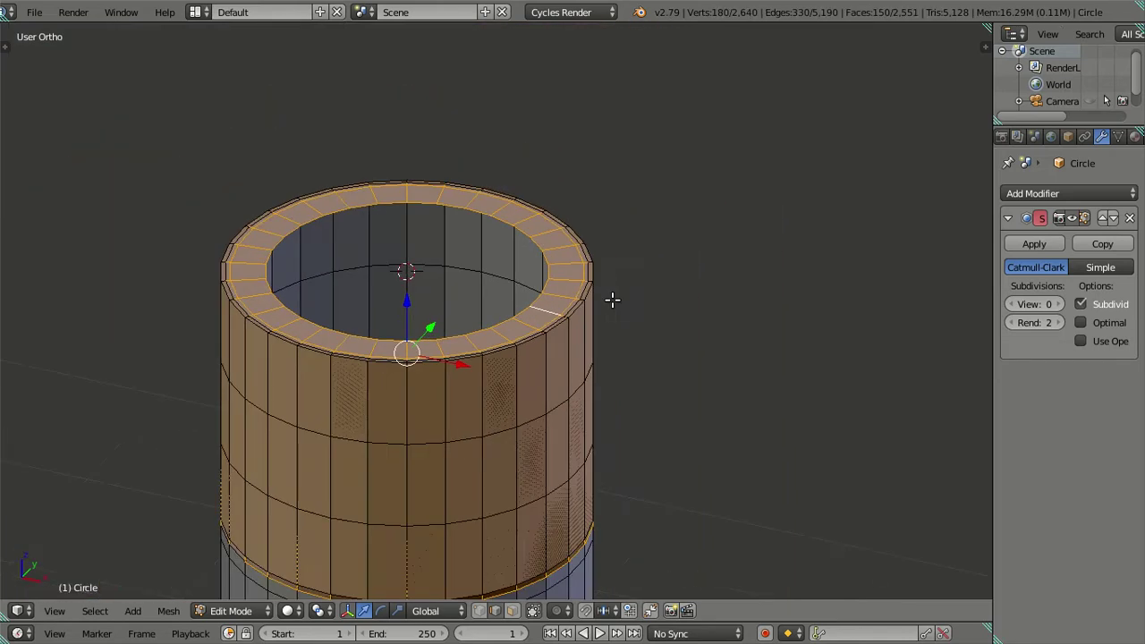
pyautogui.scroll(3, 618, 313)
pyautogui.scroll(2, 631, 333)
# In face mode, select the linked outer-wall faces minus the rim and delete them
pyautogui.click(512, 610)
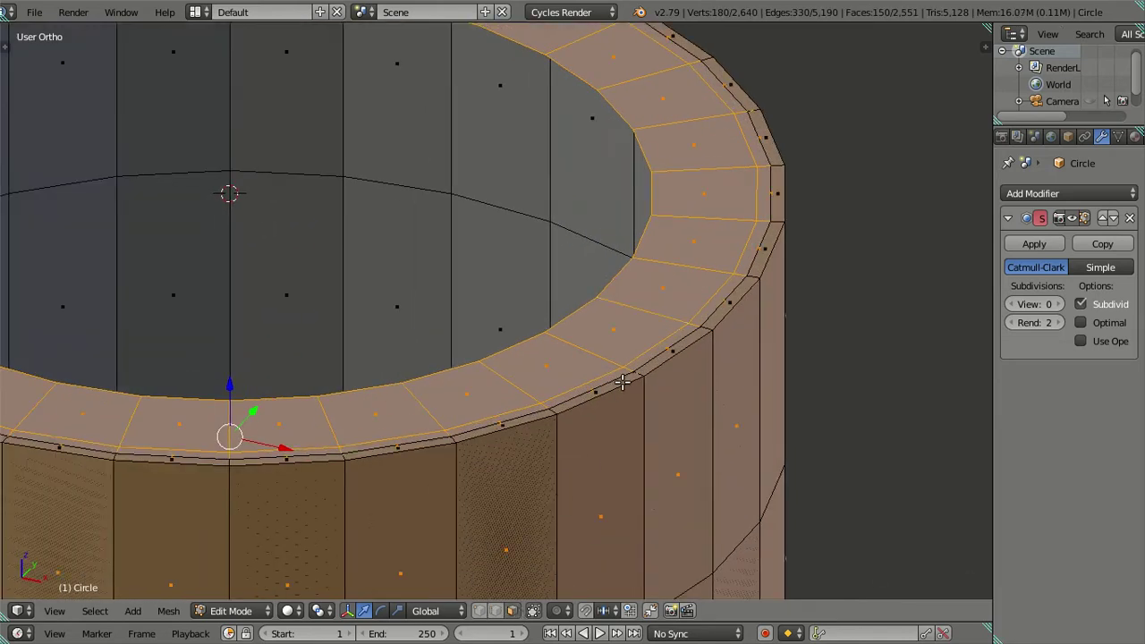
pyautogui.press('a')
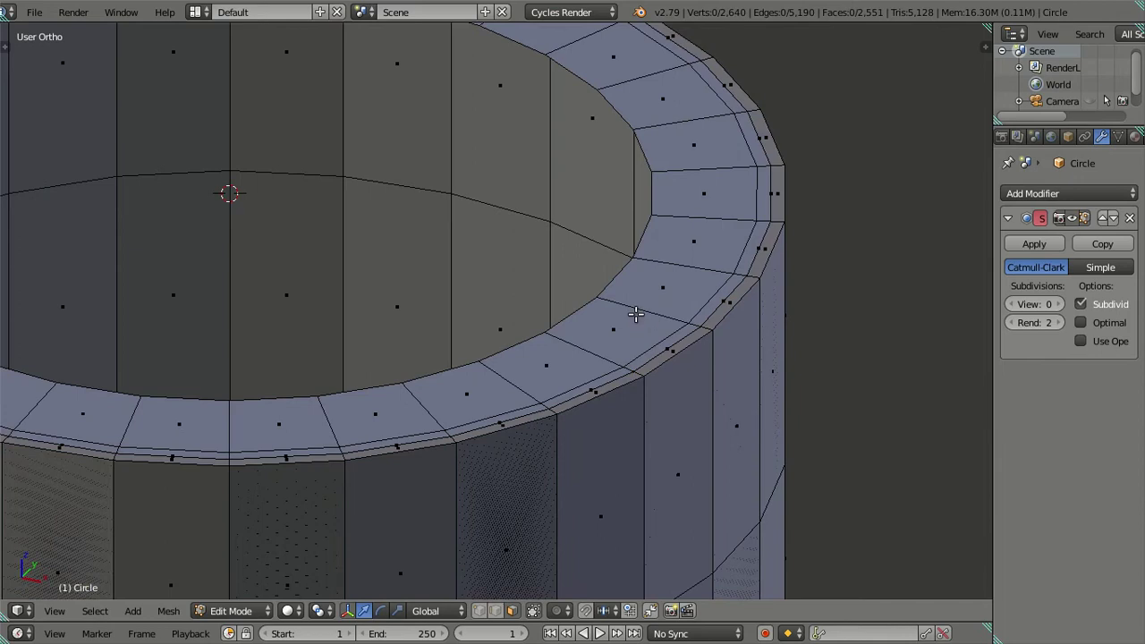
pyautogui.press('l')
pyautogui.keyDown('alt'); pyautogui.keyDown('shift'); pyautogui.click(652, 314); pyautogui.keyUp('shift'); pyautogui.keyUp('alt')
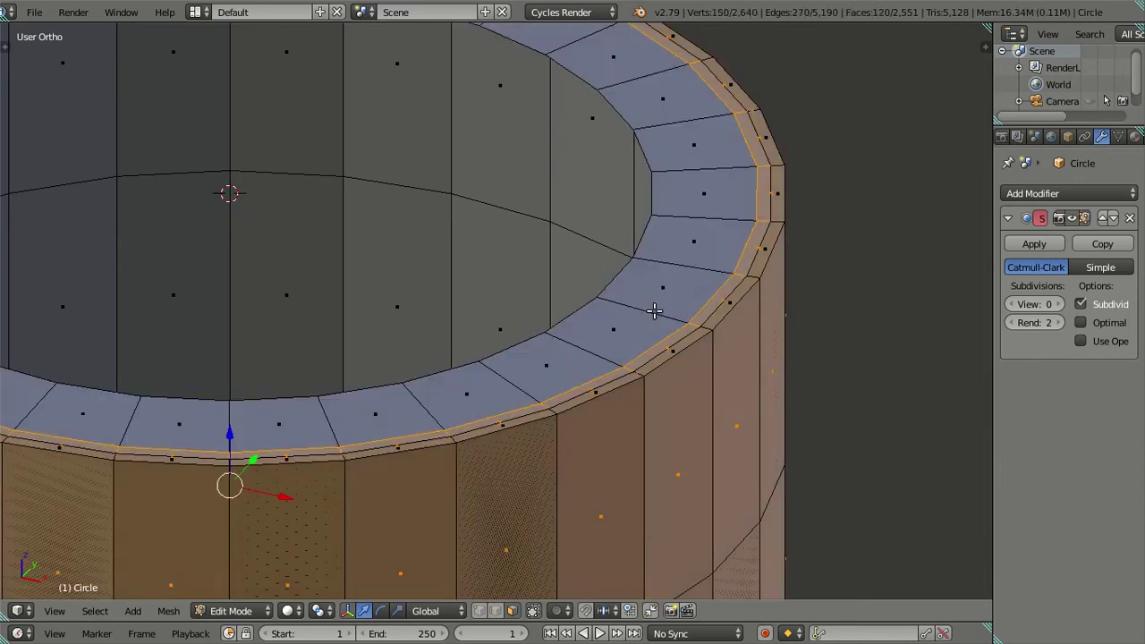
pyautogui.keyDown('alt'); pyautogui.keyDown('shift'); pyautogui.click(739, 273); pyautogui.keyUp('shift'); pyautogui.keyUp('alt')
pyautogui.press('x')
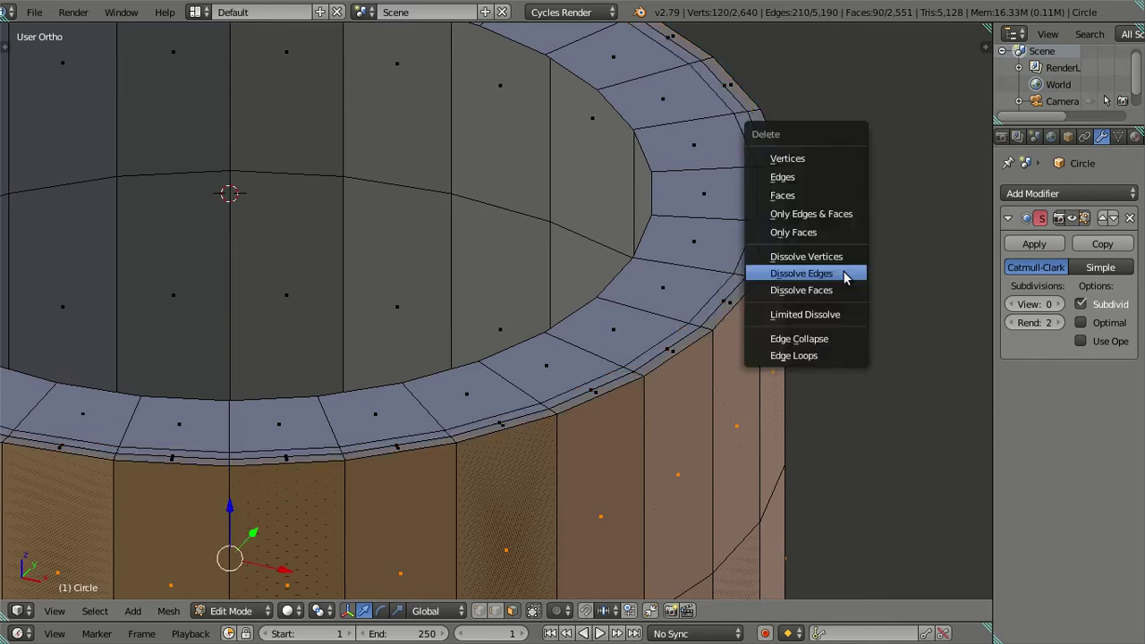
pyautogui.click(829, 197)
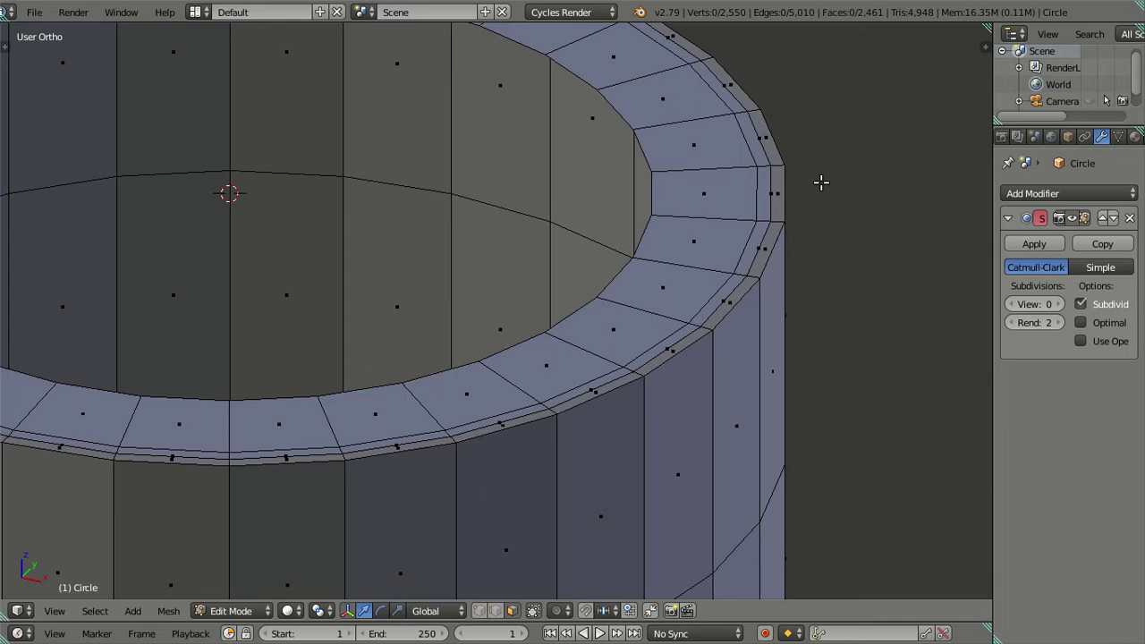
# Check the wall after the deletion in wireframe from a near side-on view
pyautogui.scroll(-1, 821, 182)
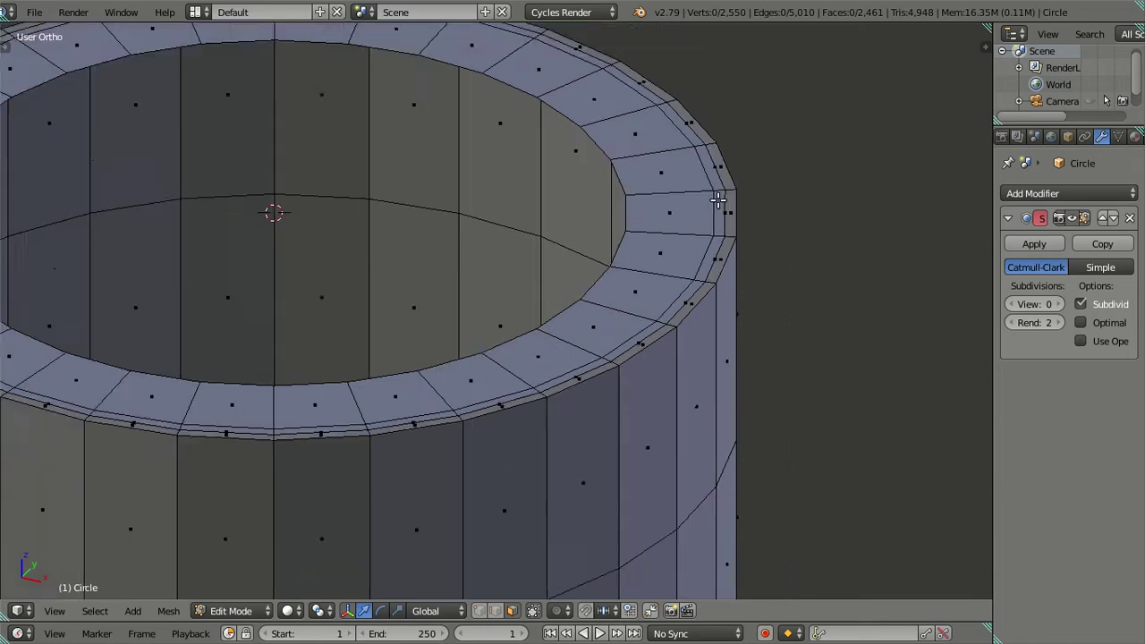
pyautogui.scroll(-2, 822, 182)
pyautogui.press('z')
pyautogui.press('z')
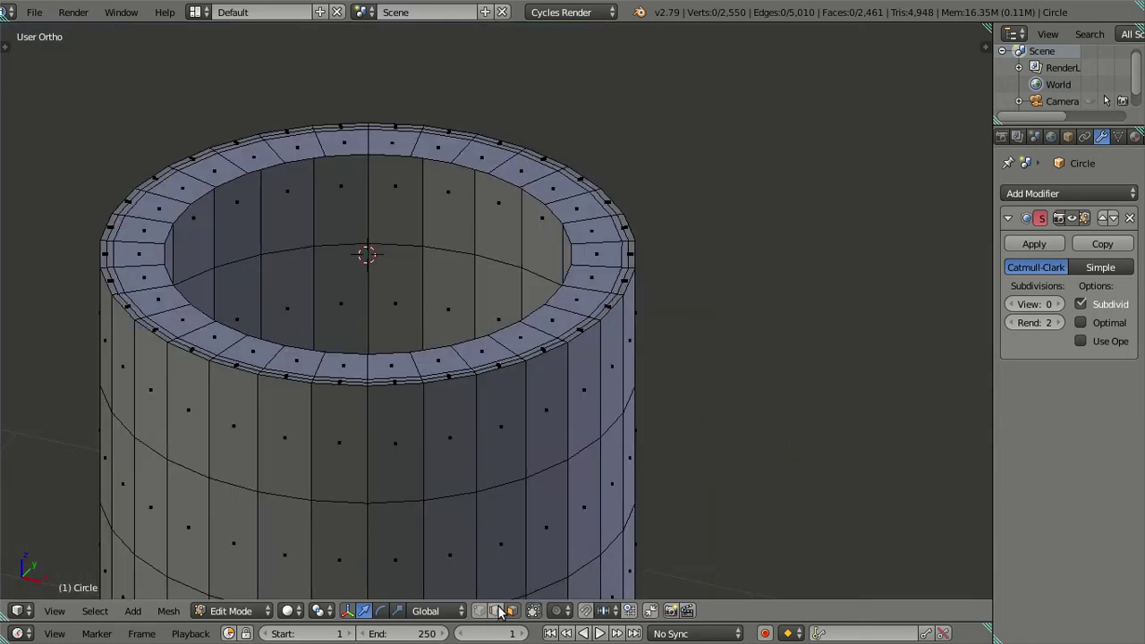
pyautogui.moveTo(685, 304)
pyautogui.mouseDown(button='middle')
pyautogui.moveTo(624, 248)
pyautogui.moveTo(463, 265)
pyautogui.moveTo(480, 314)
pyautogui.moveTo(557, 309)
pyautogui.mouseUp(button='middle')
pyautogui.scroll(2, 719, 267)
pyautogui.scroll(1, 720, 267)
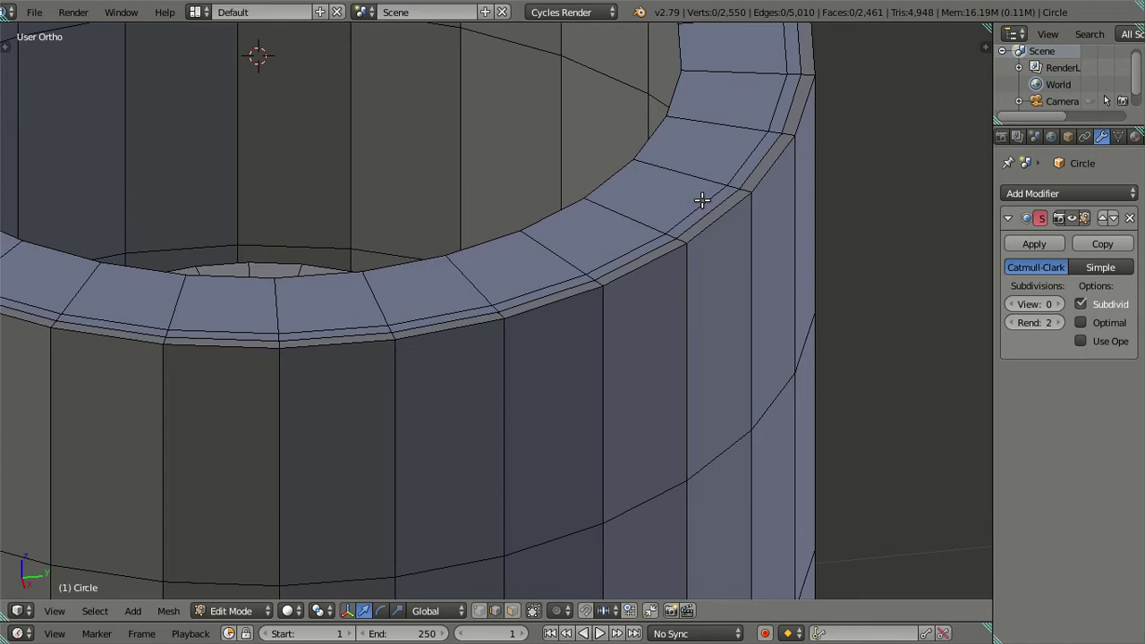
pyautogui.scroll(-1, 703, 199)
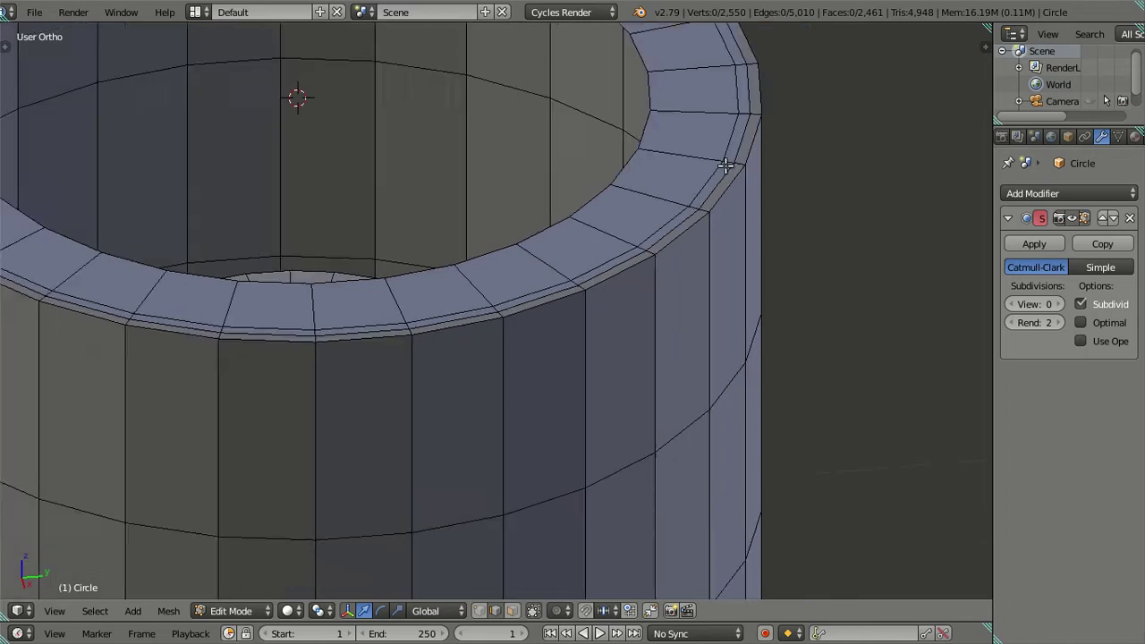
pyautogui.scroll(-2, 702, 200)
# Undo and redo the wall-face deletion, comparing side and top views
pyautogui.press('l')
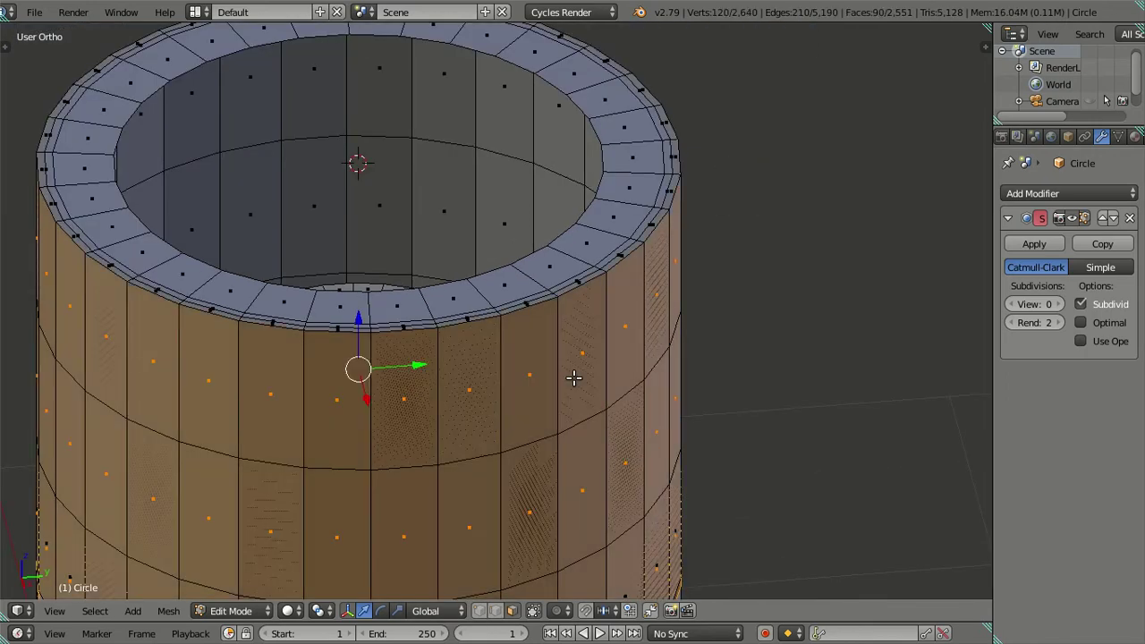
pyautogui.press('z')
pyautogui.press('KP_8')
pyautogui.press('KP_8')
pyautogui.scroll(1, 581, 253)
pyautogui.press('KP_8')
pyautogui.press('KP_2')
pyautogui.press('KP_2')
pyautogui.press('z')
pyautogui.press('h')
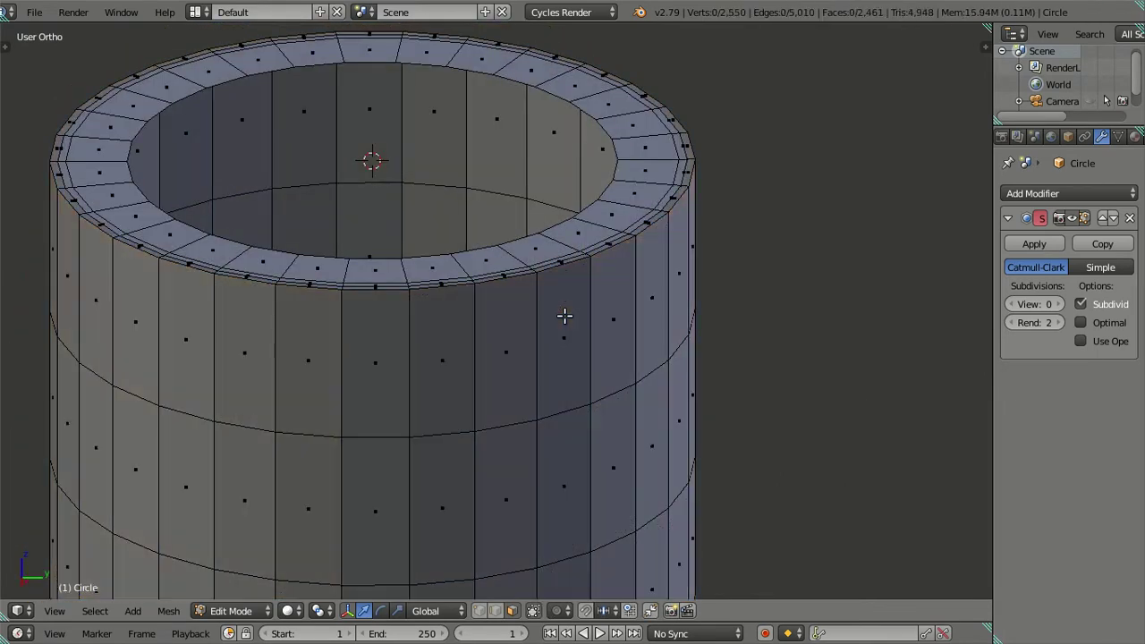
# Select the whole top rim edge loop
pyautogui.scroll(-2, 587, 312)
pyautogui.scroll(2, 590, 314)
pyautogui.rightClick(549, 238)
pyautogui.keyDown('alt'); pyautogui.rightClick(551, 242); pyautogui.keyUp('alt')
# Deselect everything and frame the cylinder's top edge in front orthographic view
pyautogui.press('a')
pyautogui.press('KP_1')
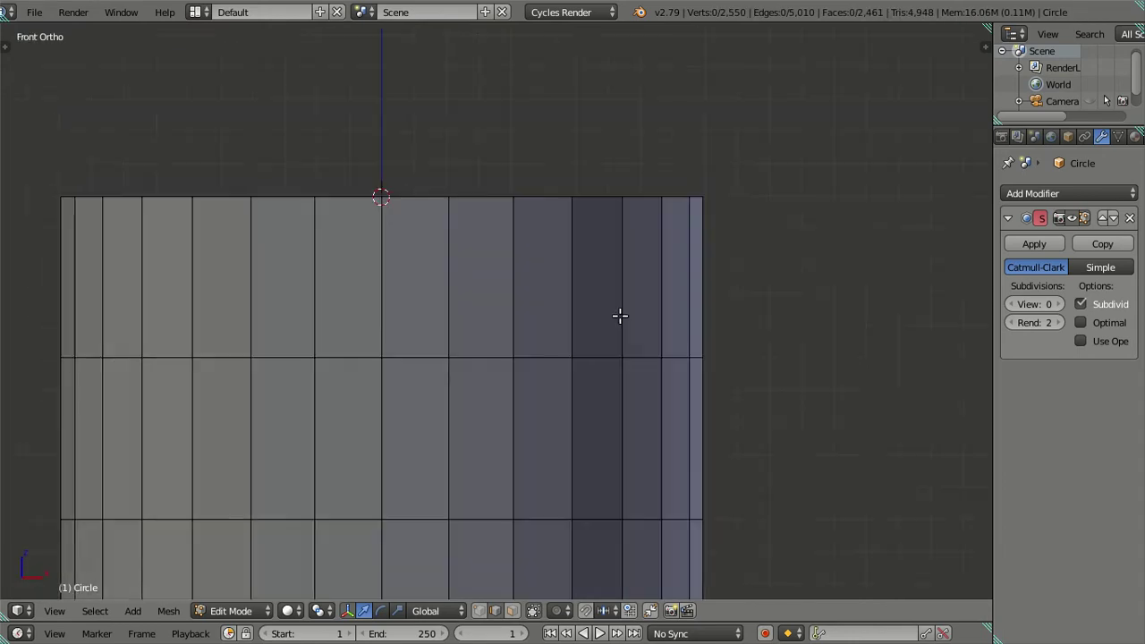
pyautogui.scroll(1, 687, 217)
pyautogui.keyDown('shift'); pyautogui.moveTo(688, 218); pyautogui.dragTo(590, 355, button='middle'); pyautogui.keyUp('shift')
pyautogui.hotkey('ctrl', 'r')
pyautogui.scroll(3, 618, 356)
pyautogui.scroll(4, 618, 356)
pyautogui.scroll(1, 617, 354)
pyautogui.scroll(1, 617, 354)
pyautogui.scroll(1, 617, 353)
pyautogui.press('Escape')
pyautogui.scroll(3, 619, 353)
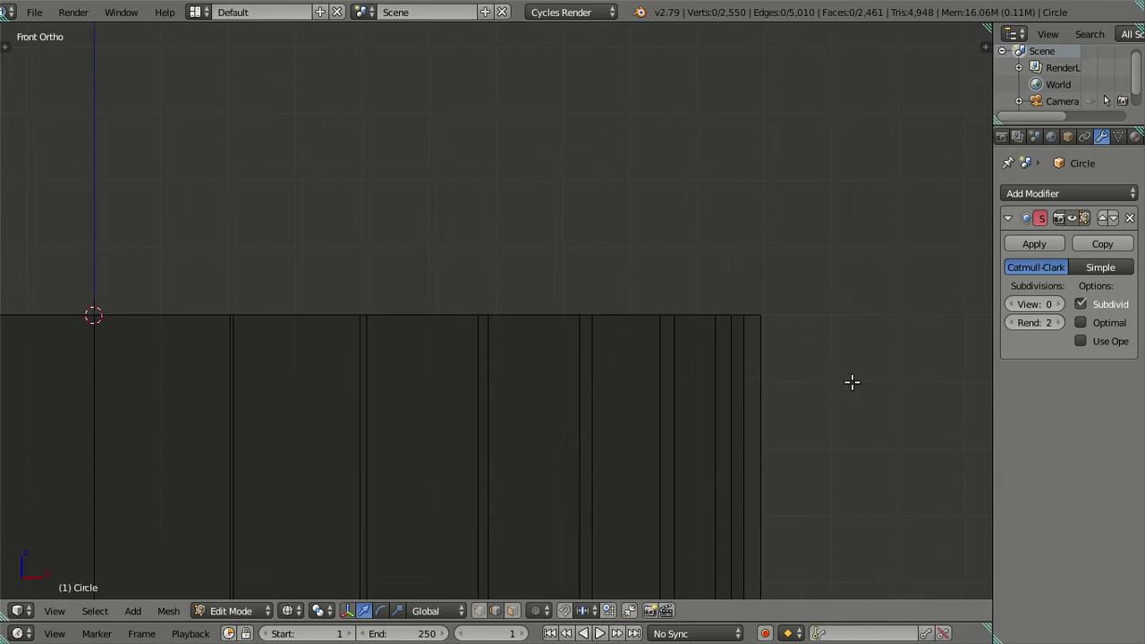
pyautogui.keyDown('shift'); pyautogui.moveTo(769, 378); pyautogui.dragTo(554, 312, button='middle'); pyautogui.keyUp('shift')
pyautogui.scroll(2, 605, 340)
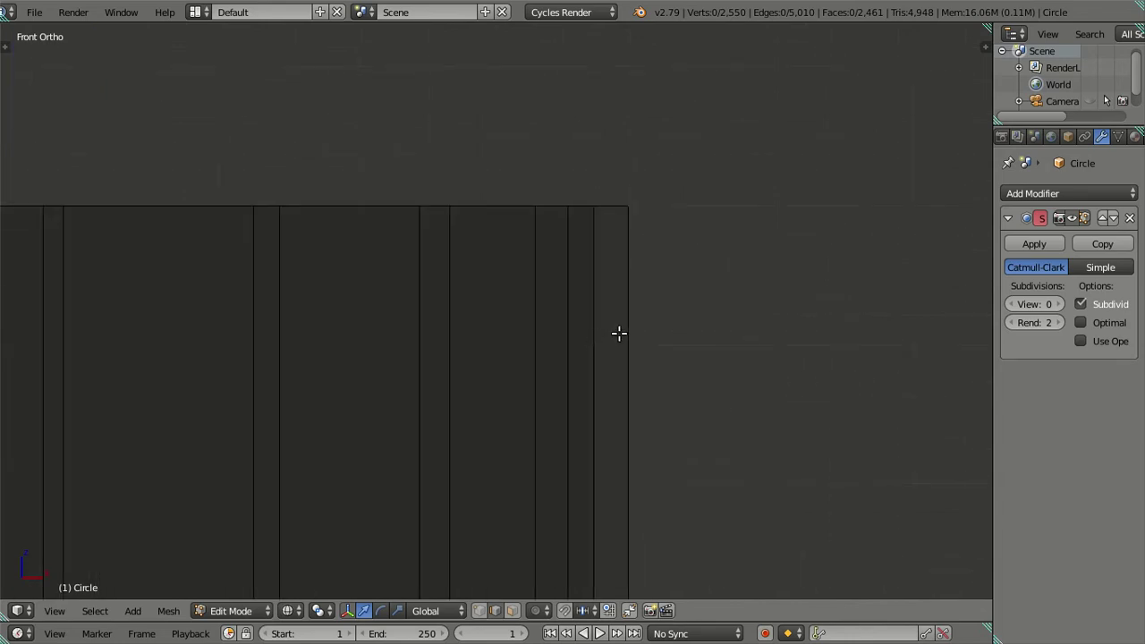
# Add 20 evenly spaced loop cuts across the wall and dissolve the unwanted edges
pyautogui.hotkey('ctrl', 'r')
pyautogui.scroll(4, 622, 335)
pyautogui.scroll(9, 626, 336)
pyautogui.scroll(-1, 652, 340)
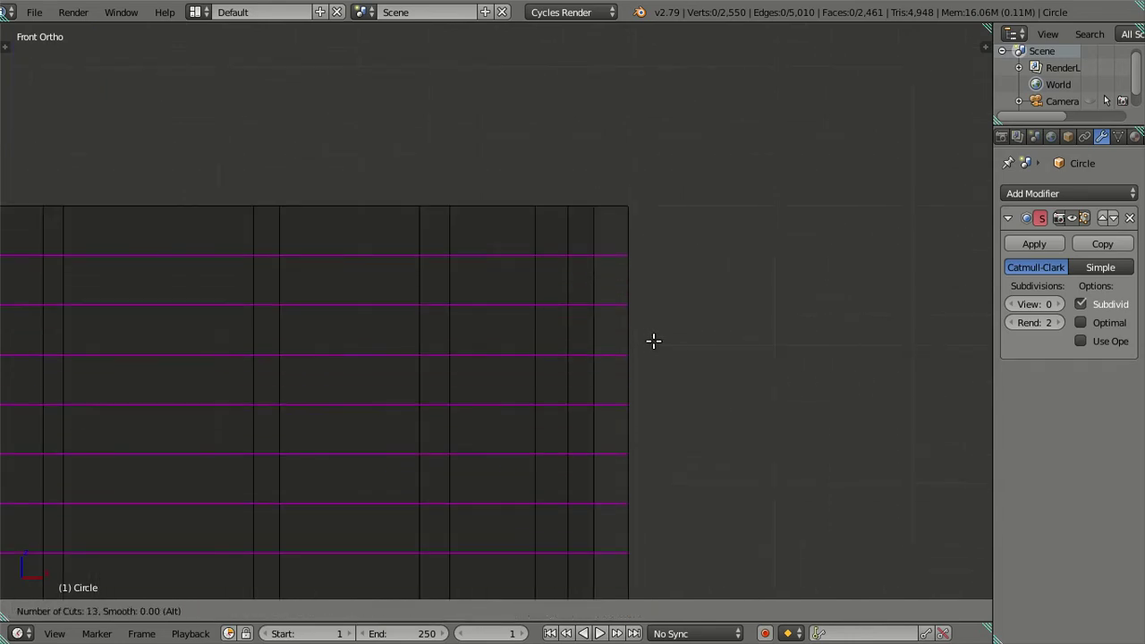
pyautogui.scroll(1, 653, 340)
pyautogui.scroll(4, 653, 340)
pyautogui.scroll(1, 654, 340)
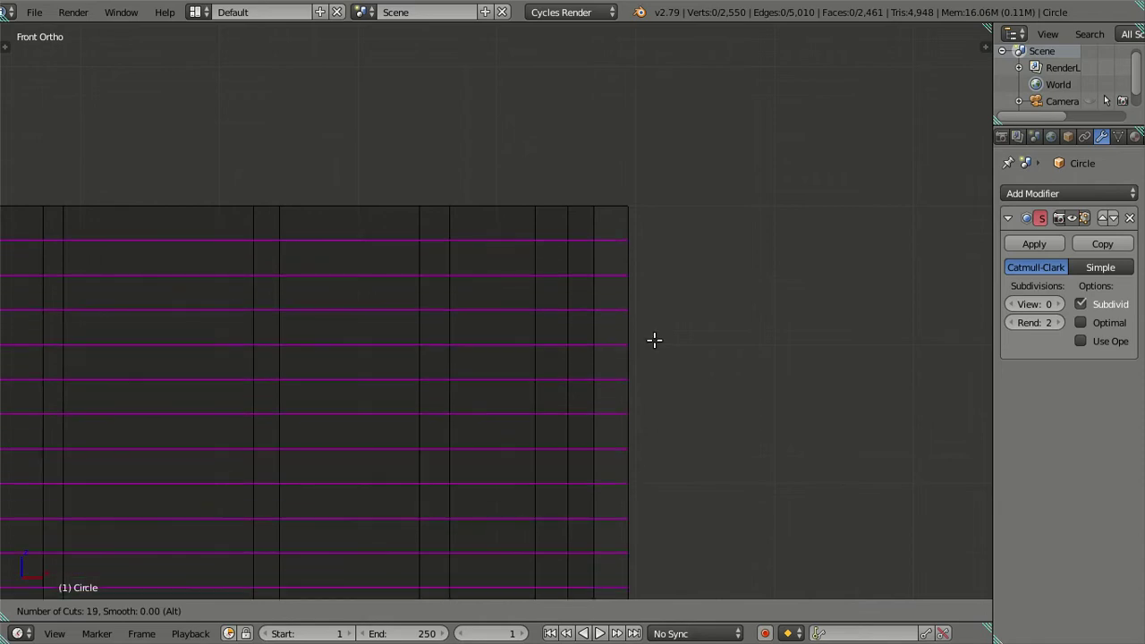
pyautogui.scroll(1, 654, 340)
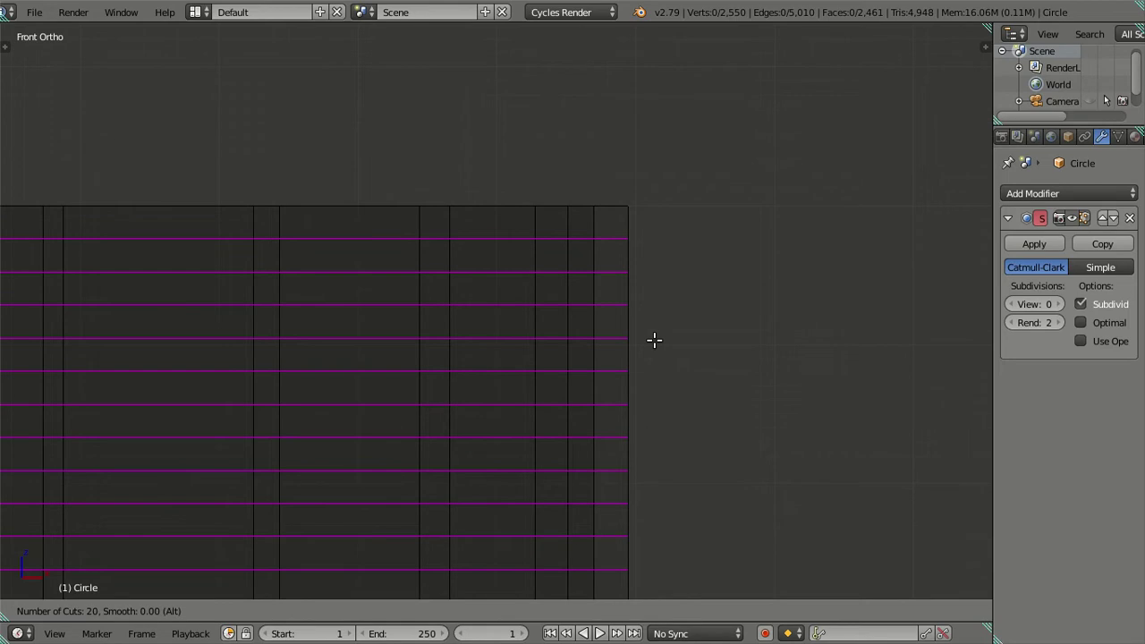
pyautogui.click(654, 340)
pyautogui.rightClick(654, 340)
pyautogui.press('x')
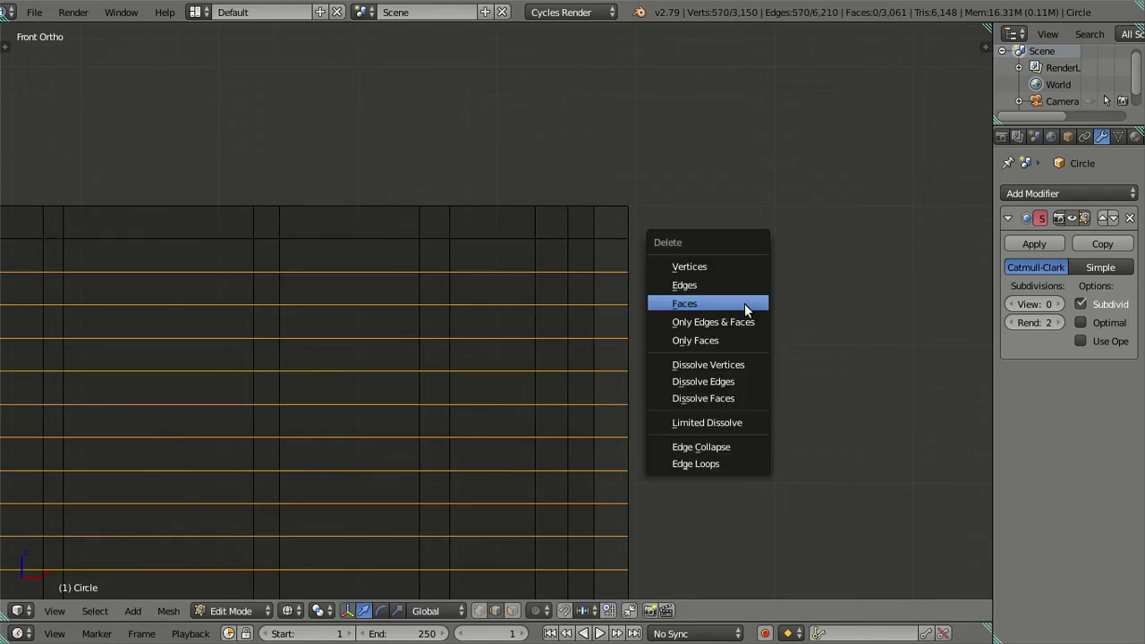
pyautogui.click(732, 380)
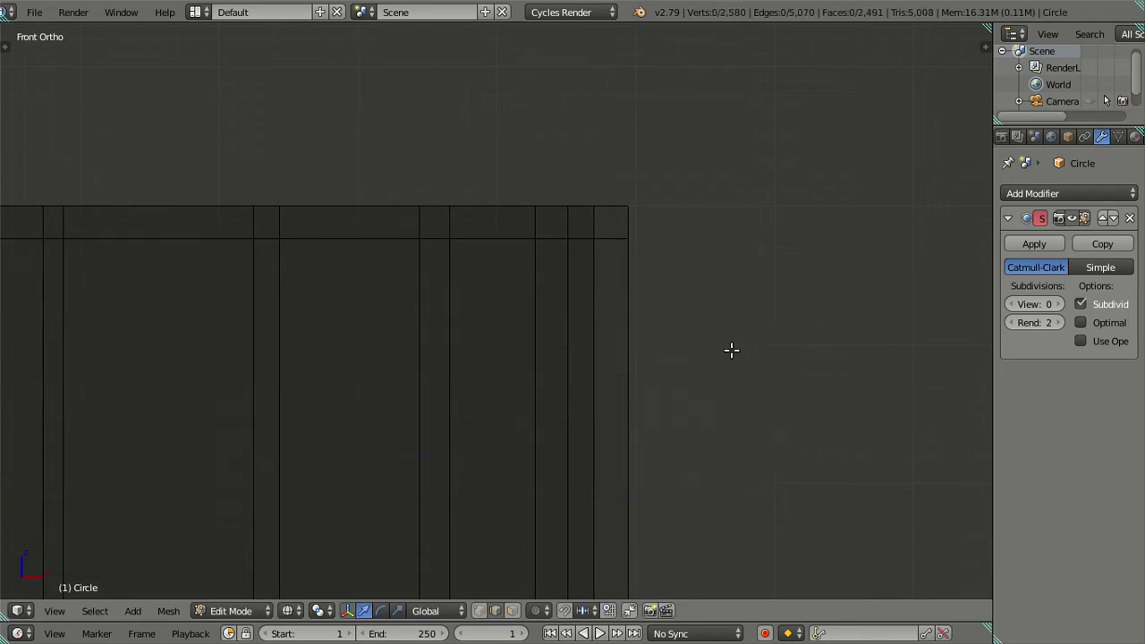
# Delete the flat top ring of faces, leaving an open rim
pyautogui.press('z')
pyautogui.moveTo(700, 319)
pyautogui.mouseDown(button='middle')
pyautogui.moveTo(585, 330)
pyautogui.moveTo(586, 320)
pyautogui.mouseUp(button='middle')
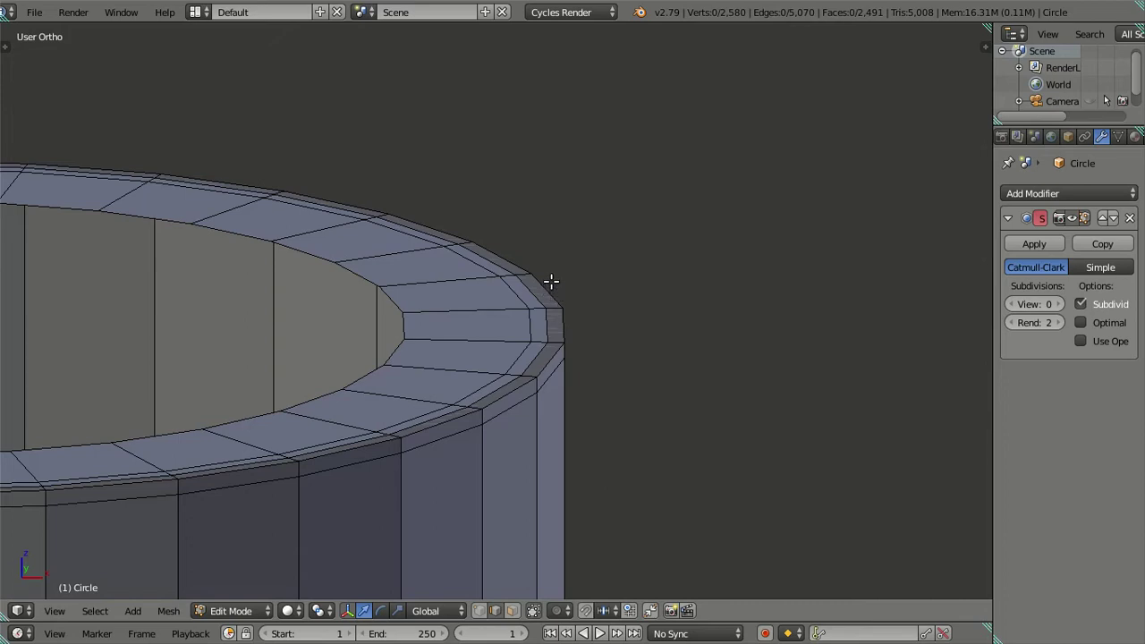
pyautogui.moveTo(278, 323); pyautogui.dragTo(317, 320, button='middle')
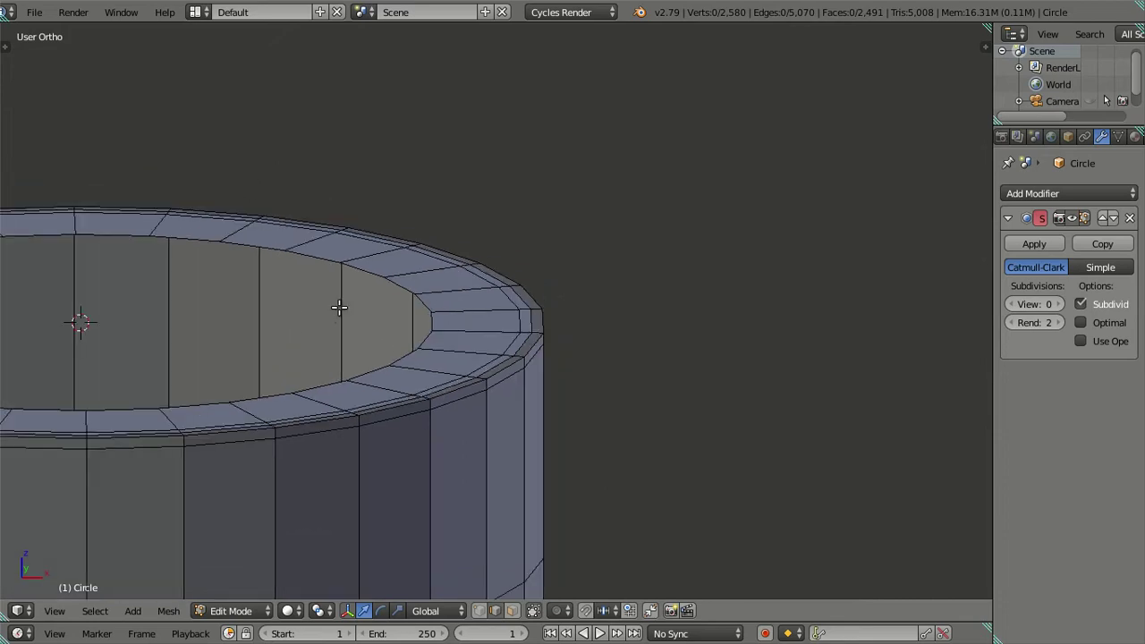
pyautogui.rightClick(468, 349)
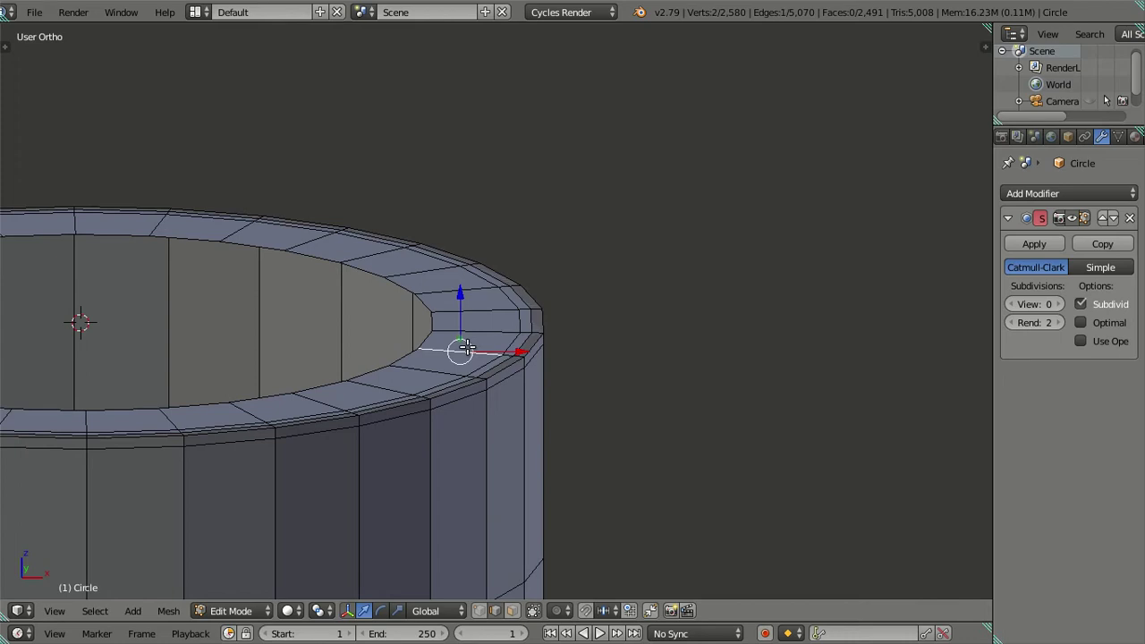
pyautogui.press('l')
pyautogui.press('x')
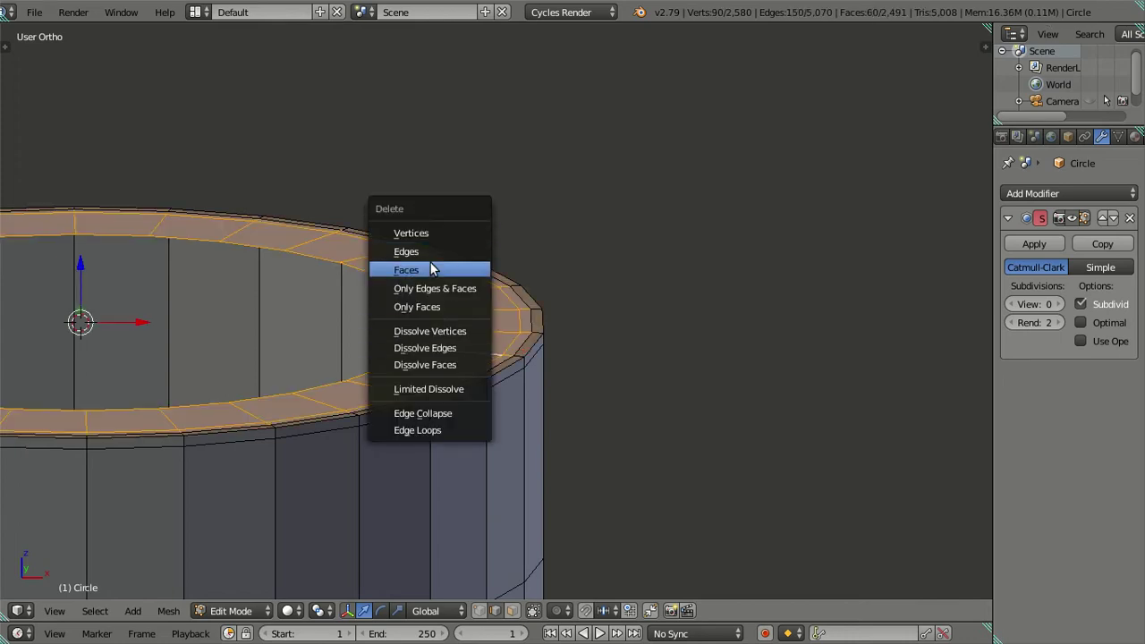
pyautogui.click(432, 270)
# Cut 10 loops around the cylinder and dissolve all but one support loop
pyautogui.scroll(2, 484, 345)
pyautogui.hotkey('ctrl', 'r')
pyautogui.scroll(9, 447, 324)
pyautogui.click(445, 322)
pyautogui.rightClick(445, 309)
pyautogui.keyDown('alt'); pyautogui.keyDown('shift'); pyautogui.rightClick(524, 286); pyautogui.keyUp('shift'); pyautogui.keyUp('alt')
pyautogui.press('x')
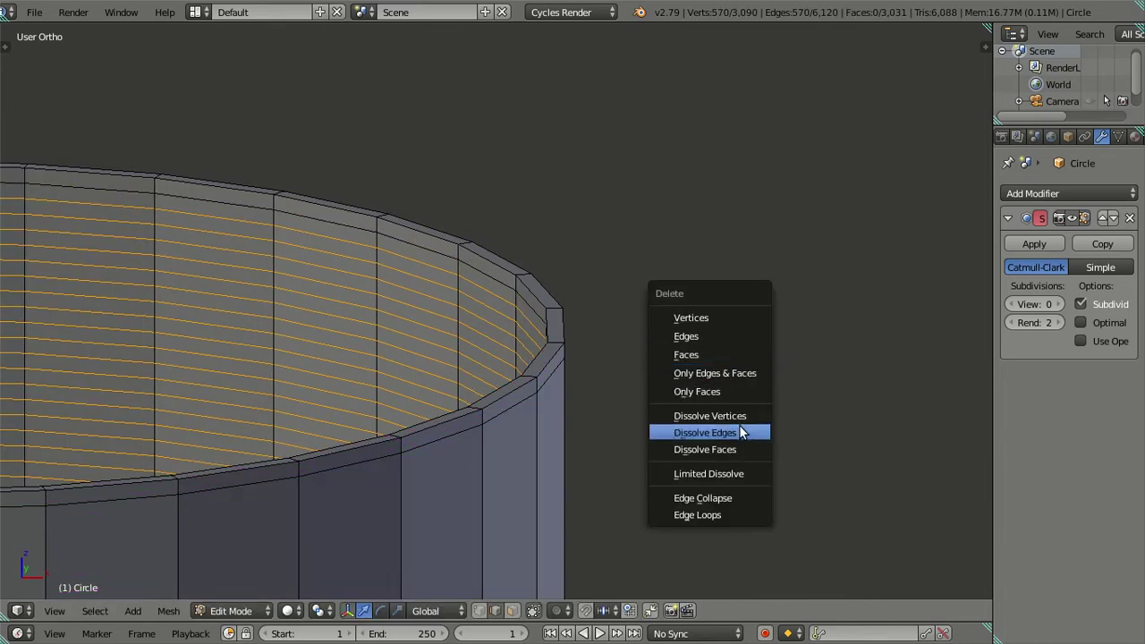
pyautogui.click(740, 433)
# Switch to face selection and select the ring of faces along the rim
pyautogui.moveTo(513, 325)
pyautogui.mouseDown(button='middle')
pyautogui.moveTo(145, 319)
pyautogui.moveTo(595, 509)
pyautogui.moveTo(621, 415)
pyautogui.mouseUp(button='middle')
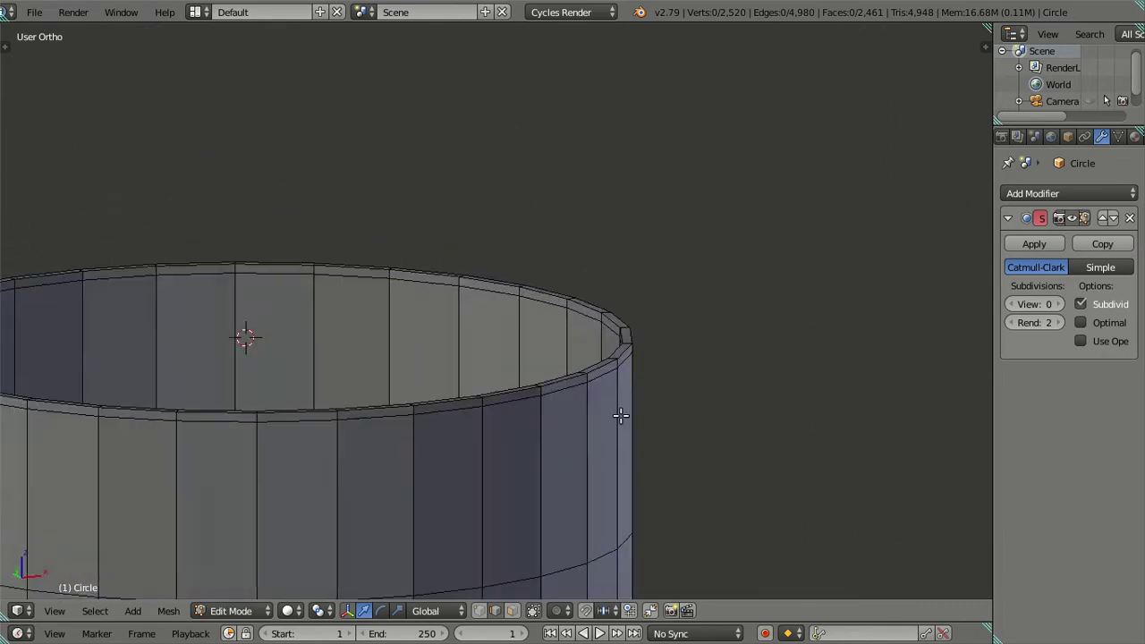
pyautogui.scroll(2, 621, 415)
pyautogui.scroll(1, 690, 388)
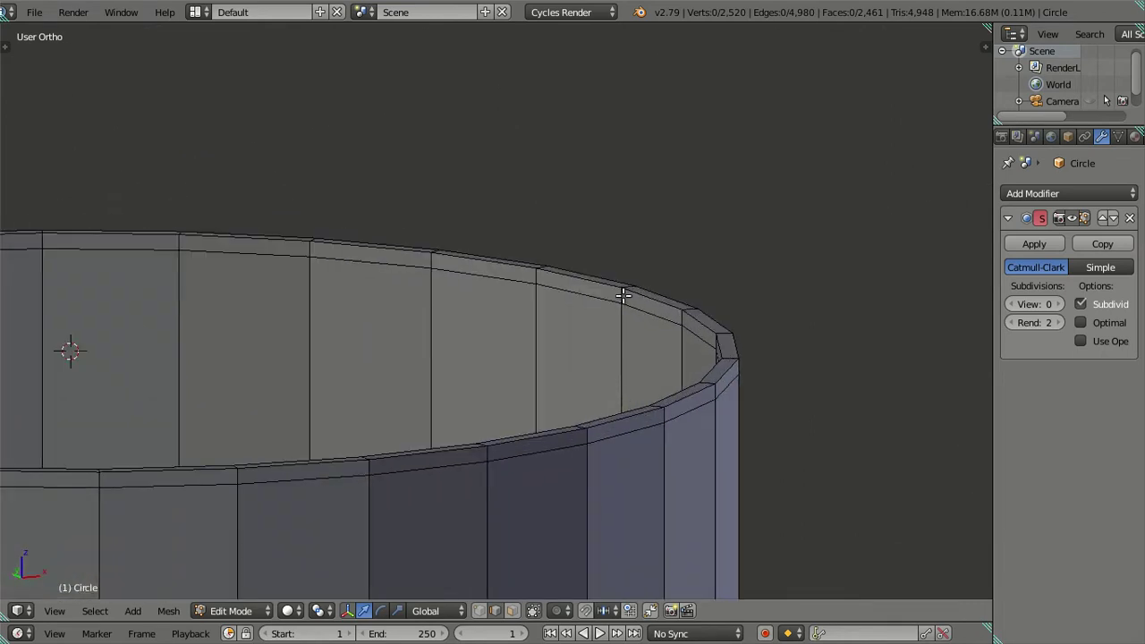
pyautogui.hotkey('ctrl', 'Tab')
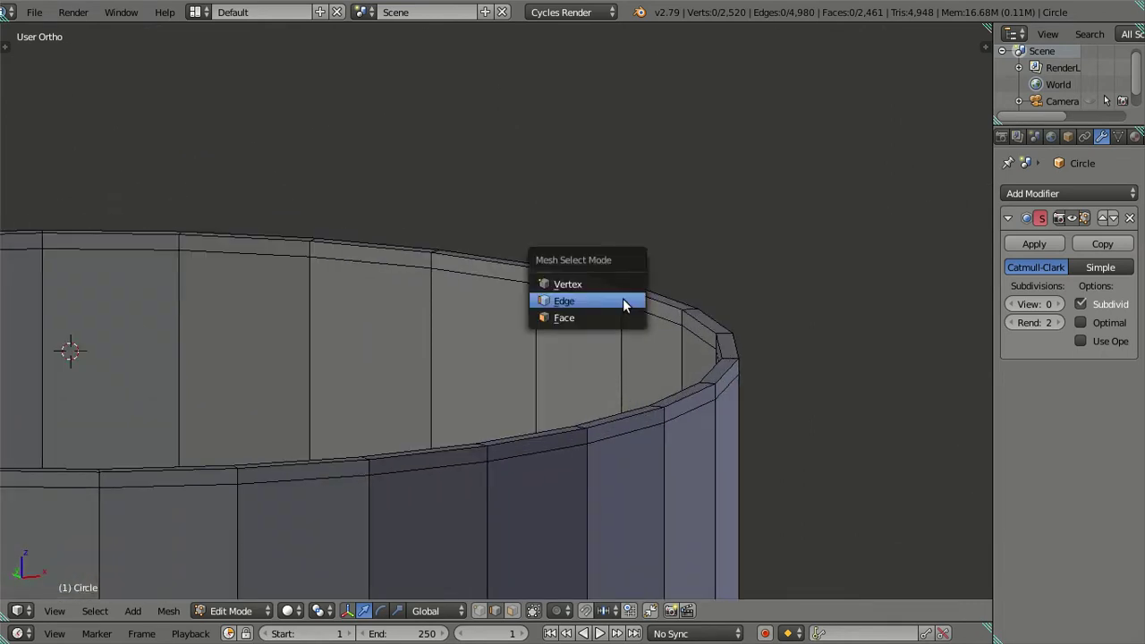
pyautogui.click(605, 321)
pyautogui.keyDown('alt'); pyautogui.rightClick(622, 298); pyautogui.keyUp('alt')
# Inset the rim faces and scale the inset ring to 0.7 on X and Y
pyautogui.moveTo(826, 421)
pyautogui.mouseDown(button='middle')
pyautogui.moveTo(782, 421)
pyautogui.moveTo(796, 405)
pyautogui.mouseUp(button='middle')
pyautogui.press('i')
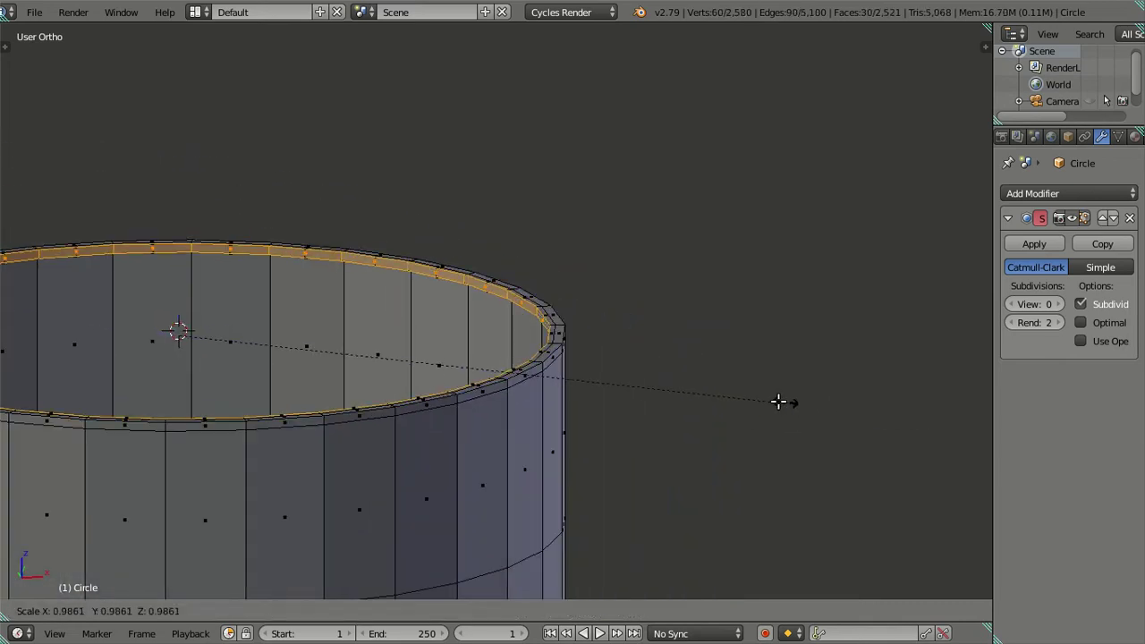
pyautogui.click(725, 396)
pyautogui.press('s')
pyautogui.press('x')
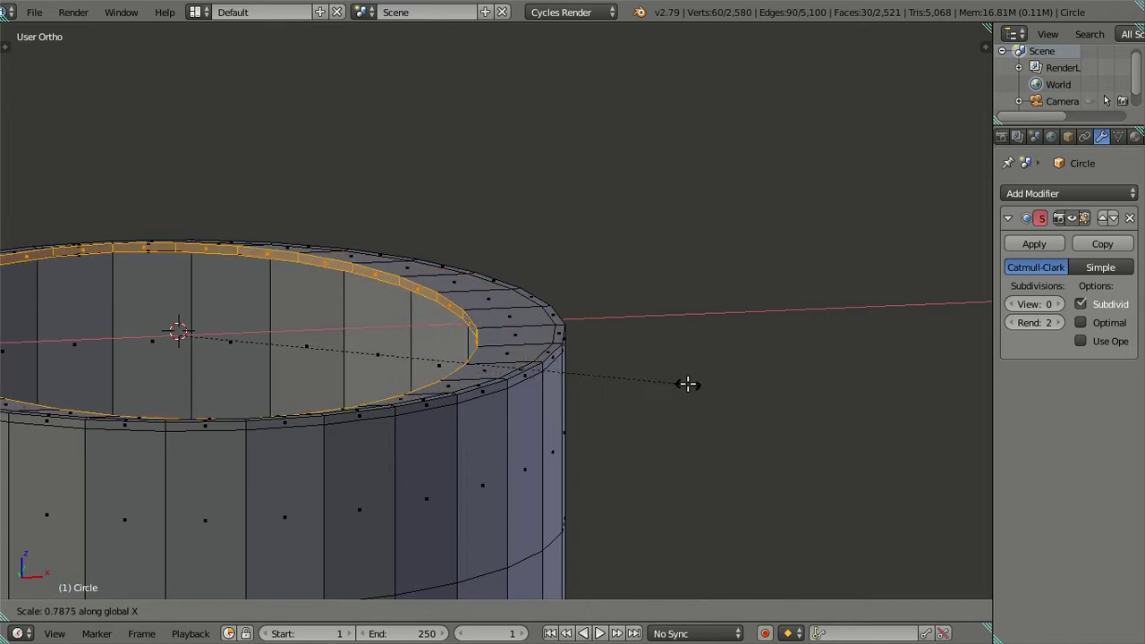
pyautogui.write('.7')
pyautogui.write('sy')
pyautogui.write('.7')
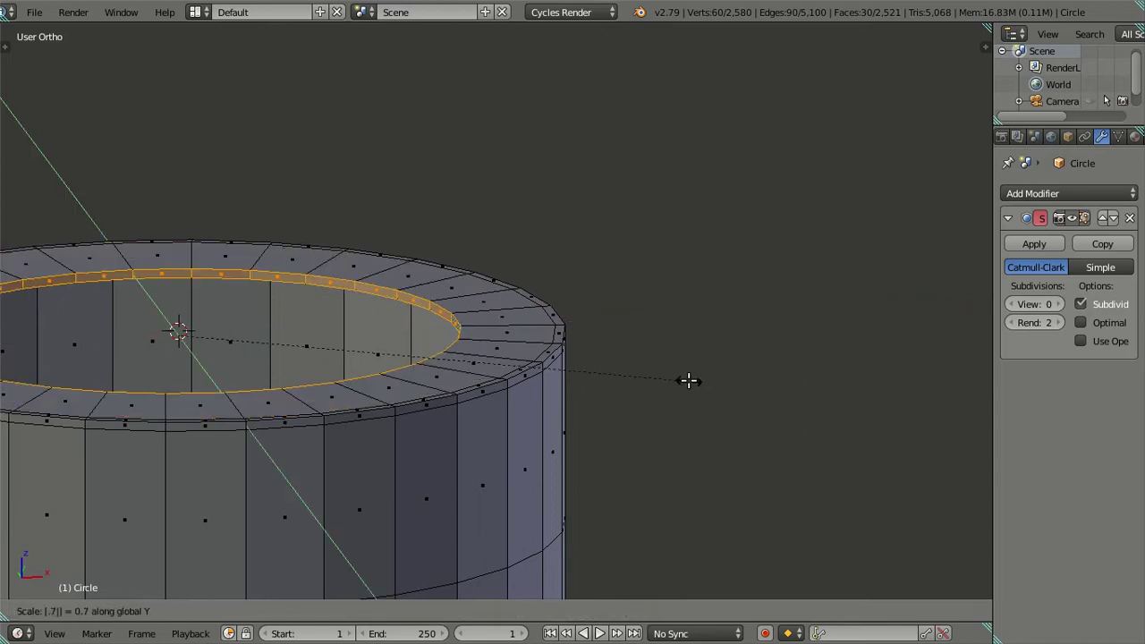
pyautogui.press('Return')
# Delete the inner faces to open the central hole
pyautogui.moveTo(686, 379)
pyautogui.mouseDown(button='middle')
pyautogui.moveTo(479, 367)
pyautogui.moveTo(546, 435)
pyautogui.moveTo(507, 469)
pyautogui.moveTo(504, 376)
pyautogui.moveTo(562, 348)
pyautogui.mouseUp(button='middle')
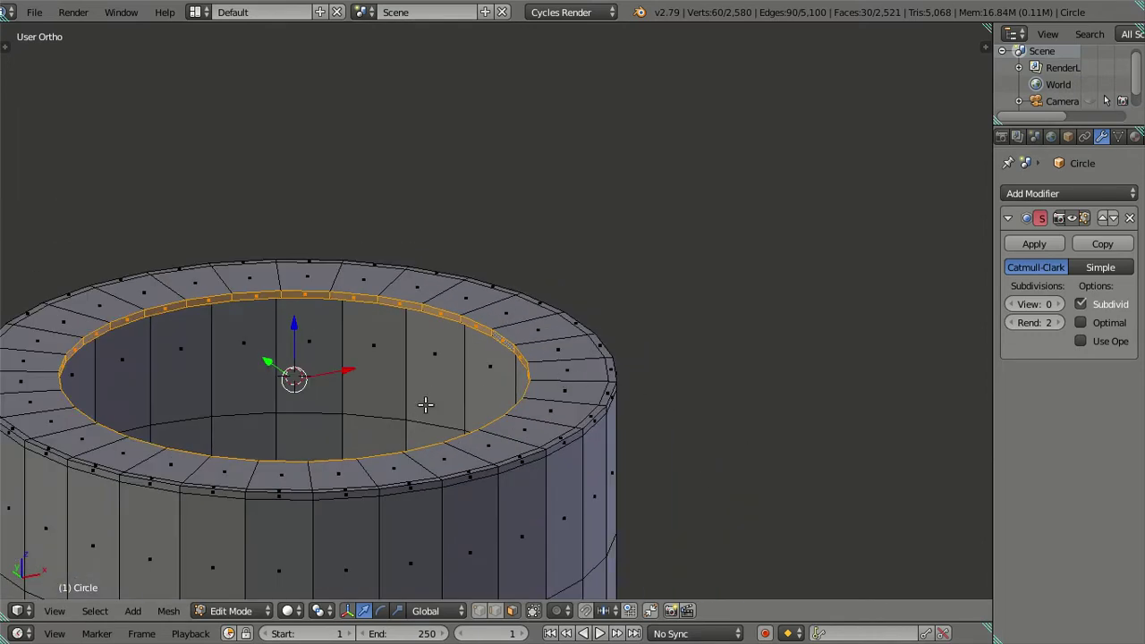
pyautogui.press('x')
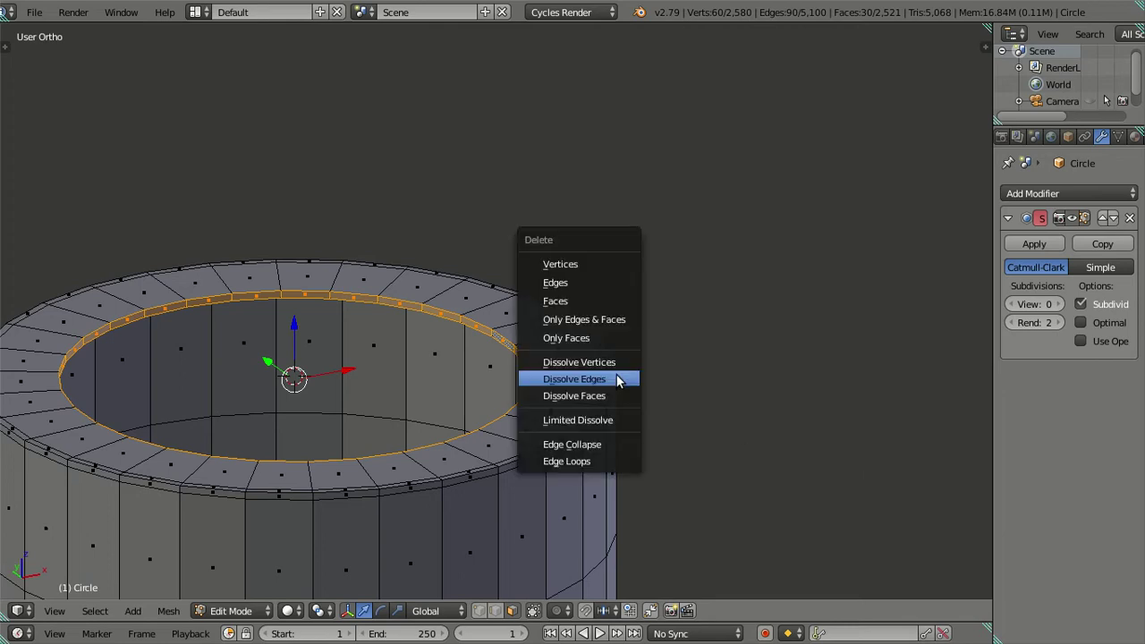
pyautogui.click(597, 298)
# Switch to edge selection and a close wireframe side view of the wall
pyautogui.hotkey('ctrl', 'Tab')
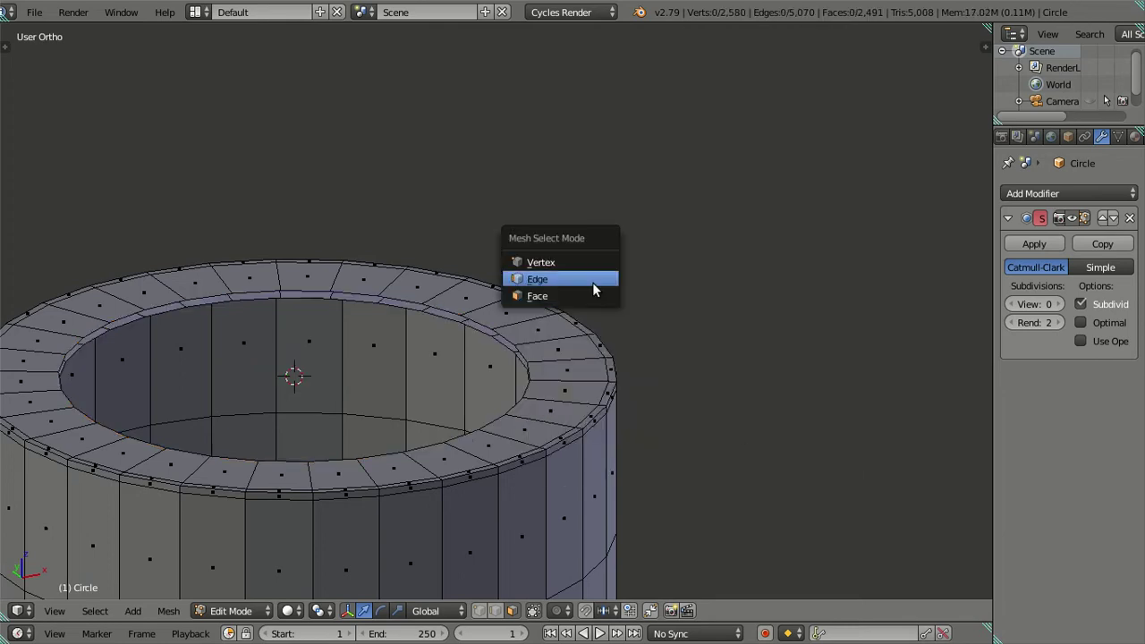
pyautogui.click(594, 285)
pyautogui.moveTo(578, 350)
pyautogui.mouseDown(button='middle')
pyautogui.moveTo(660, 460)
pyautogui.moveTo(608, 386)
pyautogui.moveTo(624, 391)
pyautogui.moveTo(622, 379)
pyautogui.moveTo(641, 411)
pyautogui.moveTo(629, 465)
pyautogui.moveTo(600, 450)
pyautogui.moveTo(582, 353)
pyautogui.moveTo(636, 327)
pyautogui.moveTo(707, 322)
pyautogui.moveTo(582, 327)
pyautogui.mouseUp(button='middle')
pyautogui.scroll(-2, 608, 387)
pyautogui.press('z')
pyautogui.press('z')
pyautogui.scroll(2, 506, 386)
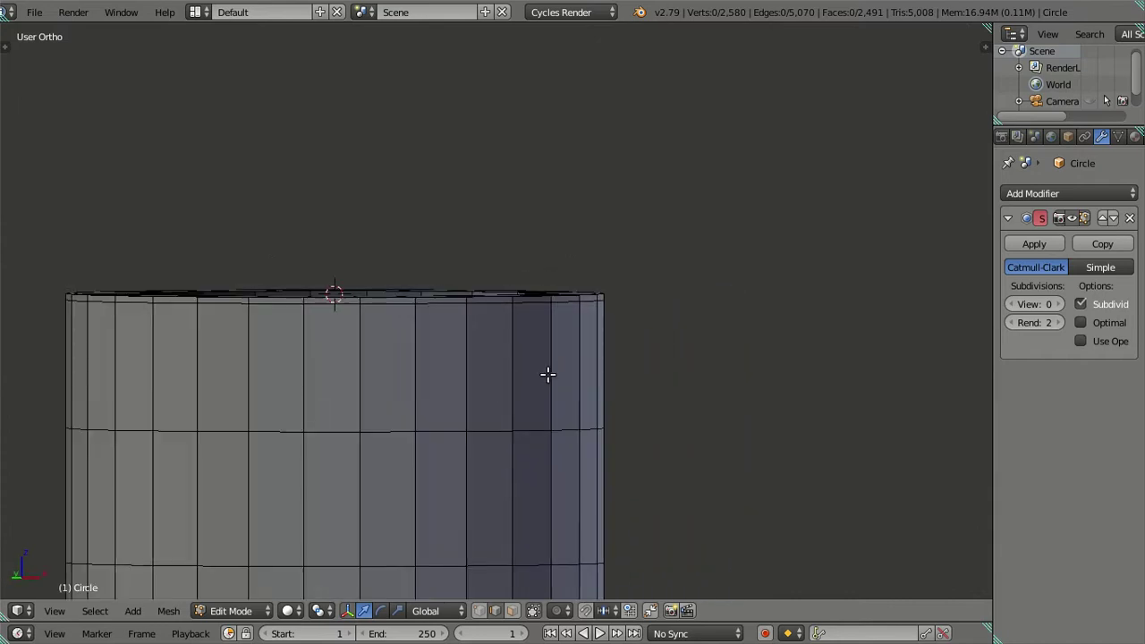
pyautogui.scroll(2, 547, 376)
# Add unslid loop cuts around the cylinder and dissolve all but one support loop
pyautogui.hotkey('ctrl', 'r')
pyautogui.scroll(15, 569, 368)
pyautogui.click(569, 369)
pyautogui.rightClick(569, 369)
pyautogui.scroll(2, 616, 301)
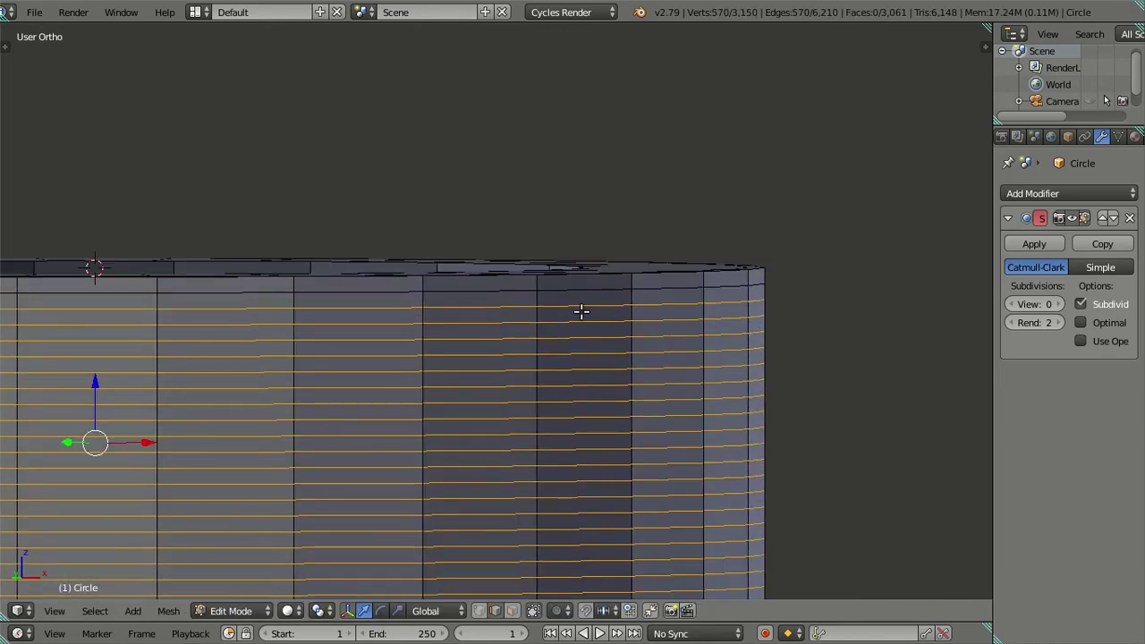
pyautogui.keyDown('alt'); pyautogui.keyDown('shift'); pyautogui.rightClick(582, 309); pyautogui.keyUp('shift'); pyautogui.keyUp('alt')
pyautogui.press('x')
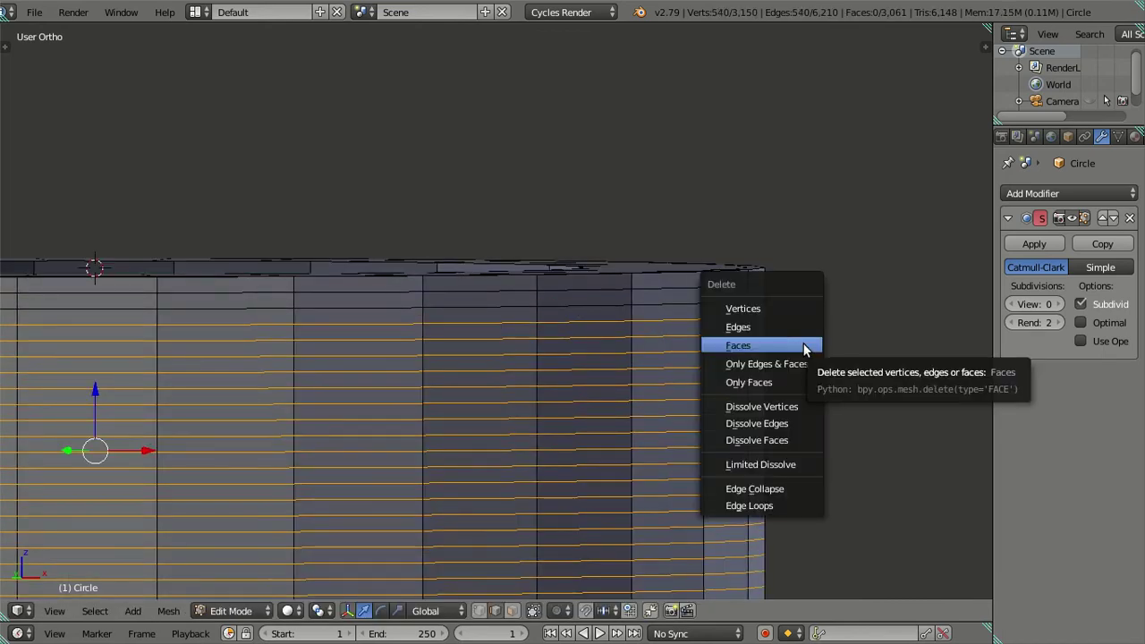
pyautogui.click(794, 423)
# Inspect the new support loop, then add another set of loop cuts across the wall
pyautogui.moveTo(596, 276)
pyautogui.mouseDown(button='middle')
pyautogui.moveTo(588, 301)
pyautogui.moveTo(442, 364)
pyautogui.mouseUp(button='middle')
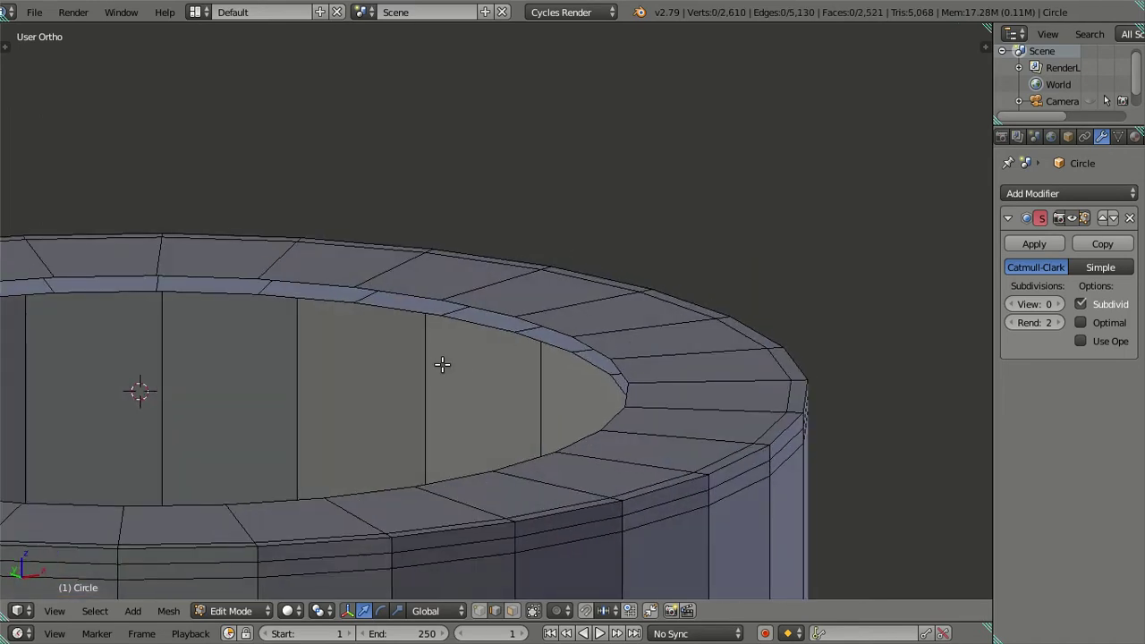
pyautogui.moveTo(524, 378)
pyautogui.mouseDown(button='middle')
pyautogui.moveTo(529, 342)
pyautogui.moveTo(531, 374)
pyautogui.mouseUp(button='middle')
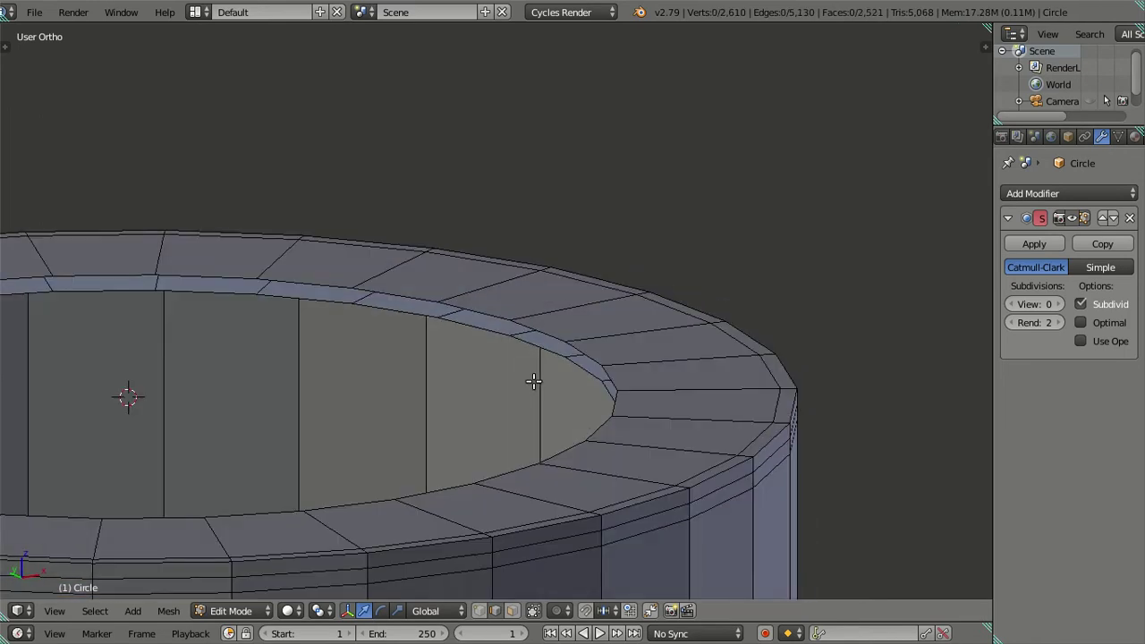
pyautogui.hotkey('ctrl', 'r')
pyautogui.scroll(15, 533, 382)
pyautogui.click(533, 382)
pyautogui.moveTo(533, 382)
pyautogui.mouseDown(button='middle')
pyautogui.moveTo(703, 391)
pyautogui.moveTo(702, 347)
pyautogui.mouseUp(button='middle')
# Return to a front orthographic wireframe view of the cylinder
pyautogui.press('z')
pyautogui.press('z')
pyautogui.moveTo(531, 274); pyautogui.dragTo(520, 299, button='middle')
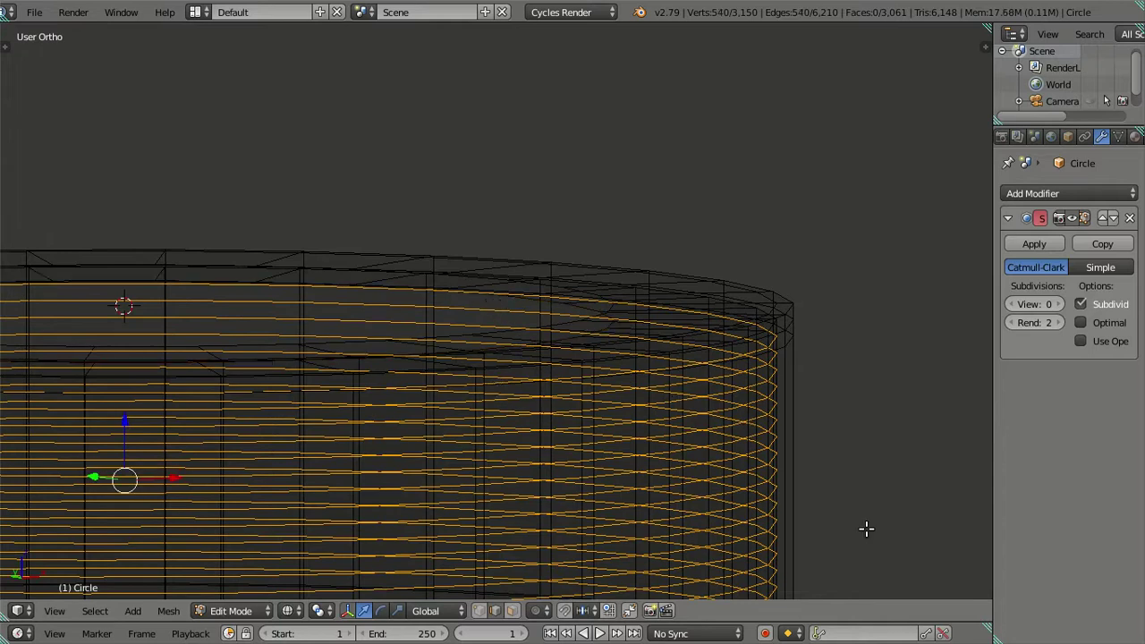
pyautogui.press('super')
pyautogui.click(936, 220)
pyautogui.moveTo(581, 439)
pyautogui.mouseDown(button='middle')
pyautogui.moveTo(576, 423)
pyautogui.moveTo(573, 438)
pyautogui.moveTo(628, 429)
pyautogui.mouseUp(button='middle')
pyautogui.press('z')
pyautogui.press('z')
pyautogui.press('KP_1')
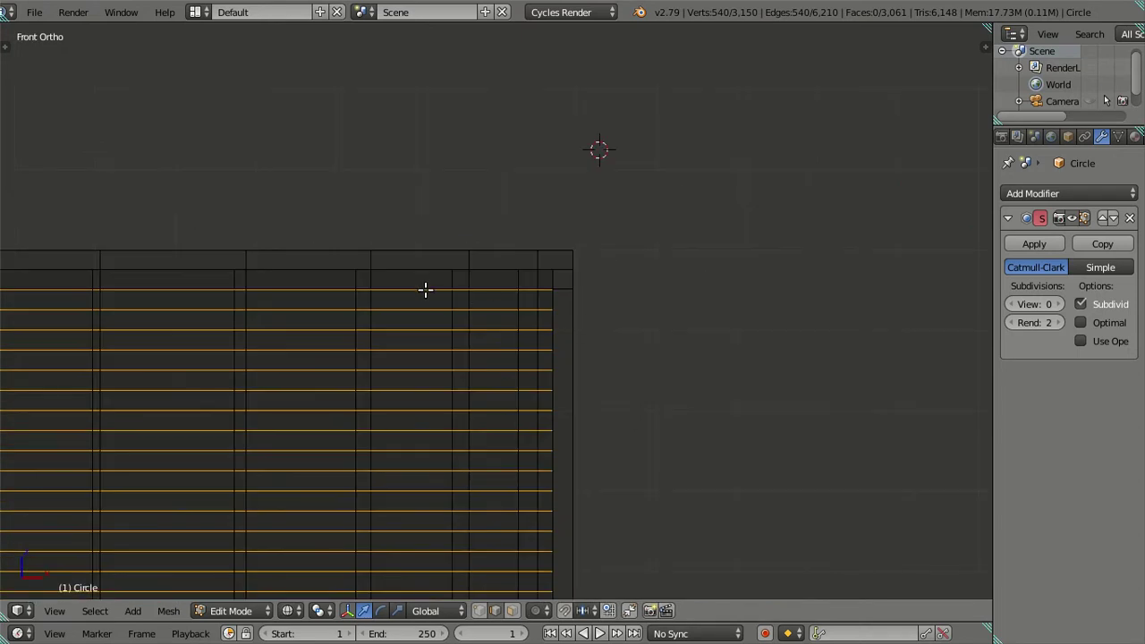
# Keep the topmost new loop as support and dissolve the other 17 loop cuts
pyautogui.keyDown('alt'); pyautogui.keyDown('shift'); pyautogui.click(425, 289); pyautogui.keyUp('shift'); pyautogui.keyUp('alt')
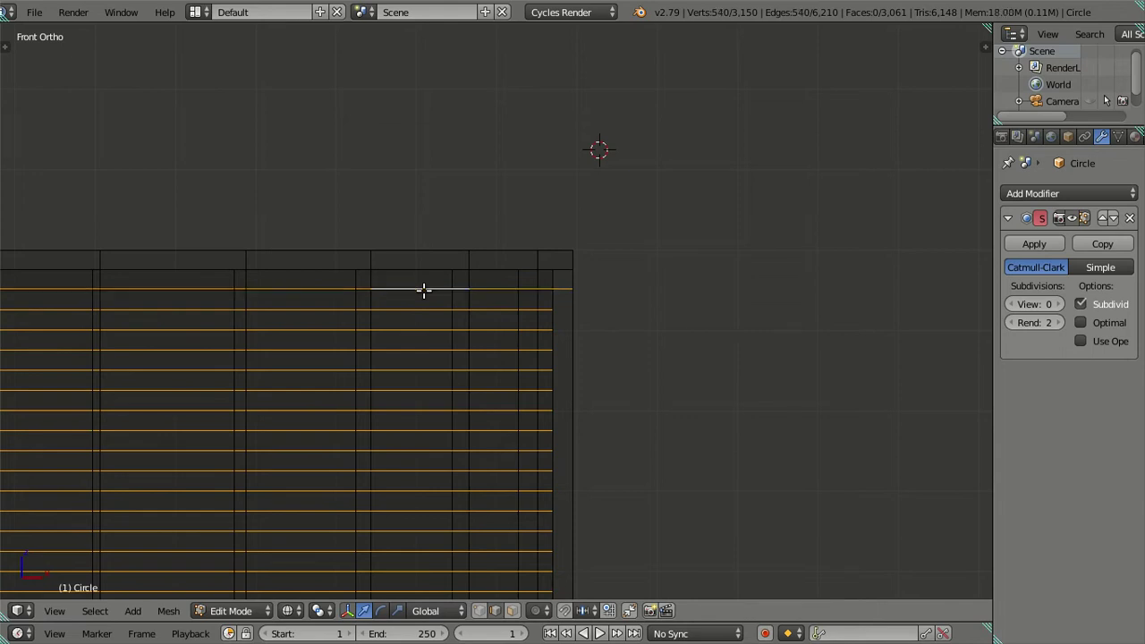
pyautogui.keyDown('alt'); pyautogui.keyDown('shift'); pyautogui.click(560, 289); pyautogui.keyUp('shift'); pyautogui.keyUp('alt')
pyautogui.press('z')
pyautogui.scroll(-3, 627, 324)
pyautogui.press('z')
pyautogui.press('x')
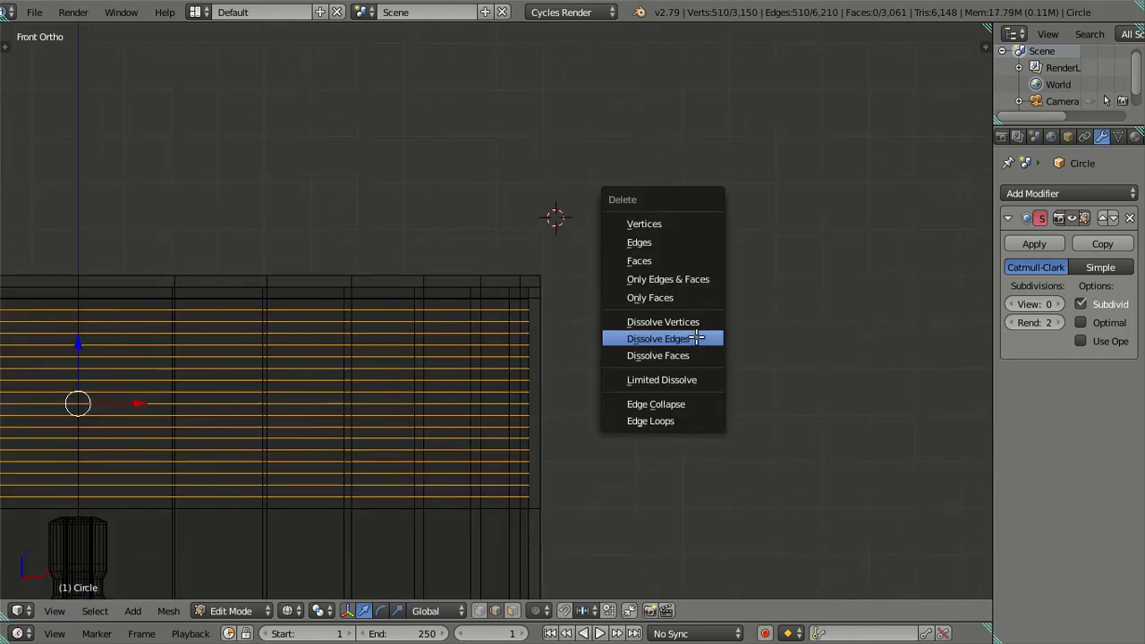
pyautogui.click(698, 336)
pyautogui.press('z')
pyautogui.moveTo(445, 378)
pyautogui.mouseDown(button='middle')
pyautogui.moveTo(512, 429)
pyautogui.moveTo(564, 348)
pyautogui.moveTo(558, 375)
pyautogui.moveTo(624, 388)
pyautogui.mouseUp(button='middle')
# Preview the subdivision at level 2 in wireframe and solid, then return it to 0
pyautogui.scroll(3, 876, 402)
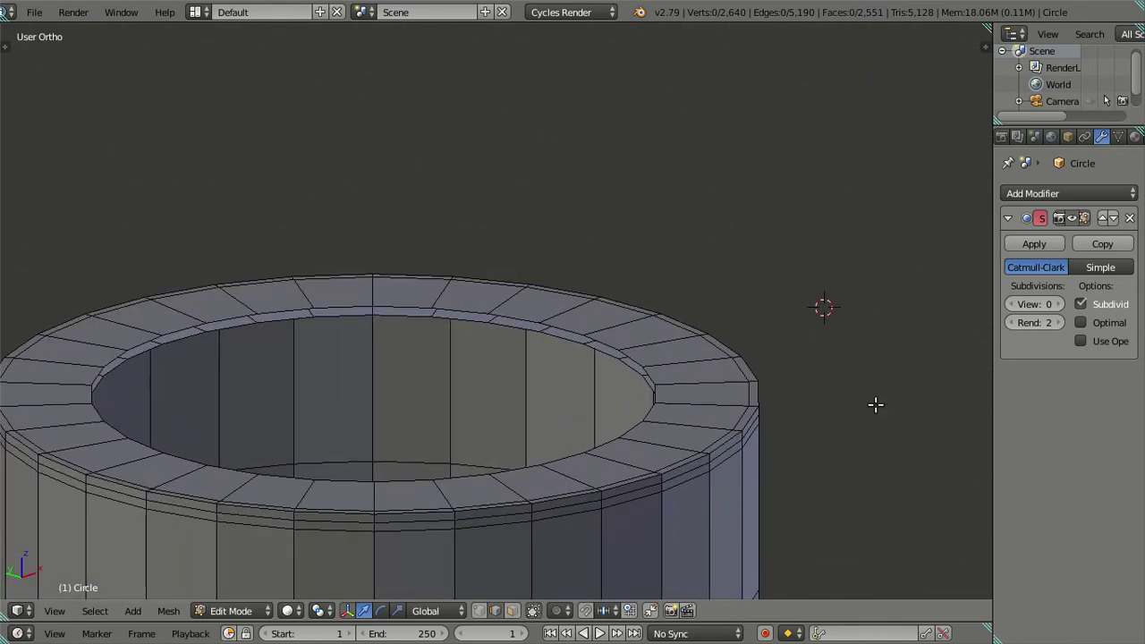
pyautogui.click(1058, 305)
pyautogui.click(1058, 305)
pyautogui.press('z')
pyautogui.moveTo(713, 421)
pyautogui.mouseDown(button='middle')
pyautogui.moveTo(621, 349)
pyautogui.moveTo(619, 329)
pyautogui.mouseUp(button='middle')
pyautogui.press('z')
pyautogui.scroll(-2, 611, 310)
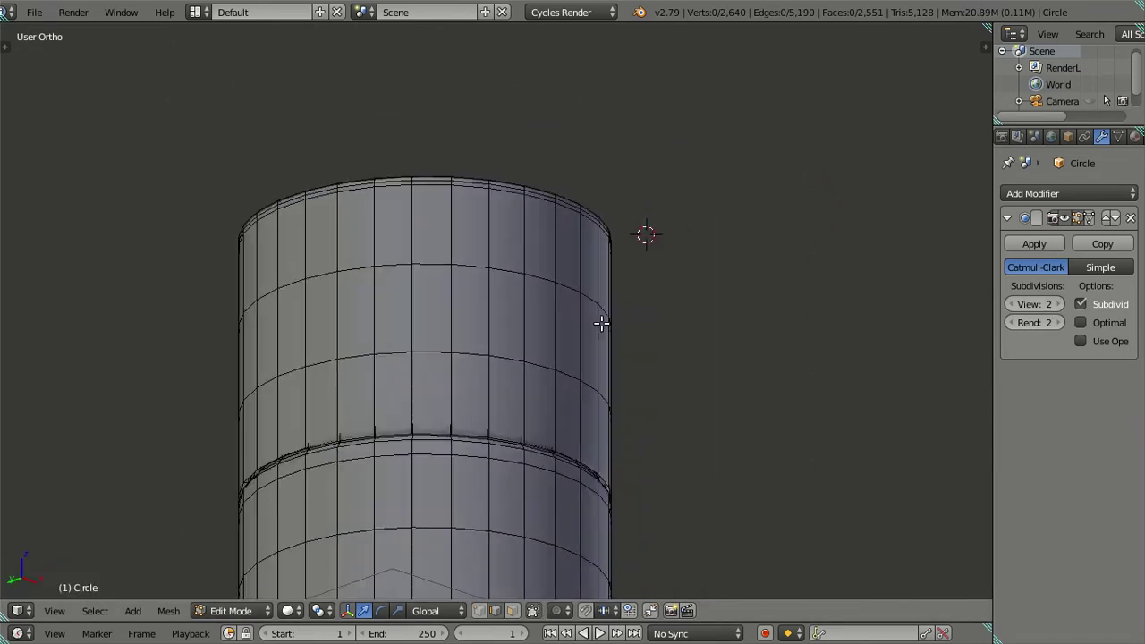
pyautogui.scroll(1, 639, 455)
pyautogui.scroll(2, 638, 455)
pyautogui.click(1010, 304)
pyautogui.click(1010, 304)
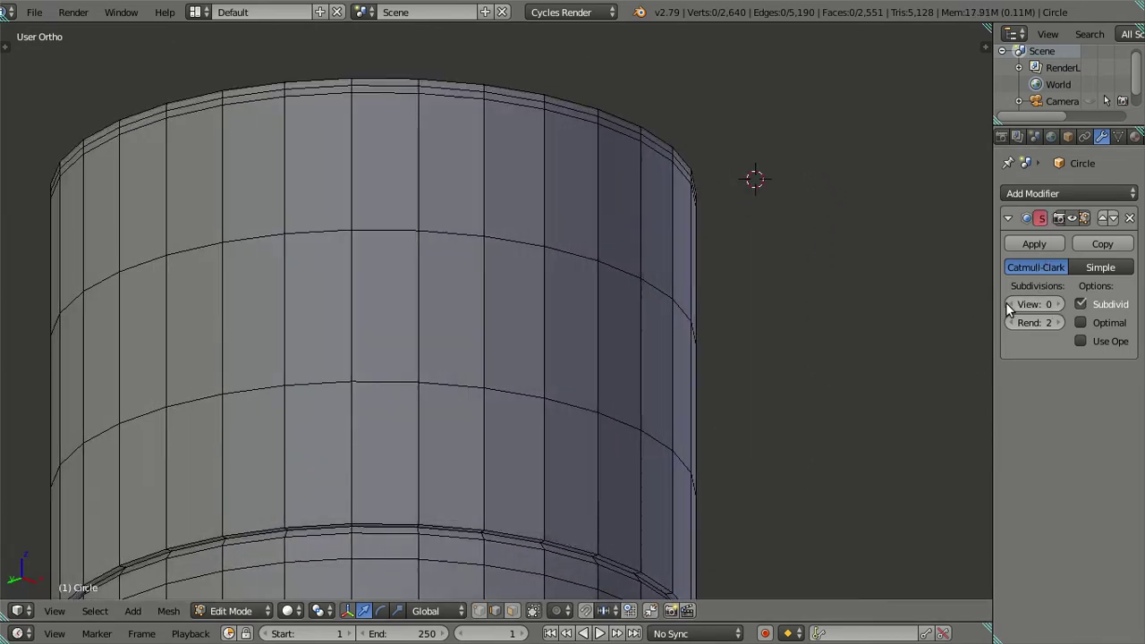
pyautogui.scroll(-3, 741, 370)
pyautogui.keyDown('shift'); pyautogui.scroll(-2, 573, 251); pyautogui.keyUp('shift')
# From the front view, add 20 loop cuts across the wall, then dissolve them
pyautogui.moveTo(574, 251)
pyautogui.mouseDown(button='middle')
pyautogui.moveTo(547, 360)
pyautogui.moveTo(517, 344)
pyautogui.mouseUp(button='middle')
pyautogui.scroll(1, 491, 421)
pyautogui.press('KP_1')
pyautogui.keyDown('shift'); pyautogui.moveTo(521, 471); pyautogui.dragTo(621, 320, button='middle'); pyautogui.keyUp('shift')
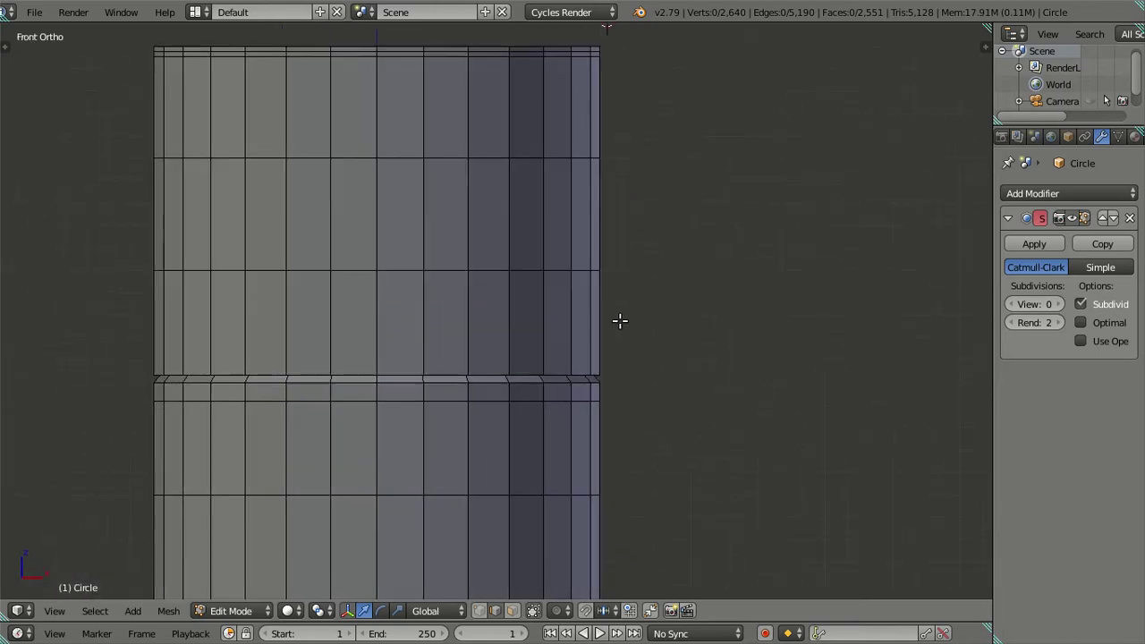
pyautogui.scroll(2, 590, 329)
pyautogui.hotkey('ctrl', 'r')
pyautogui.write('20')
pyautogui.press('Return')
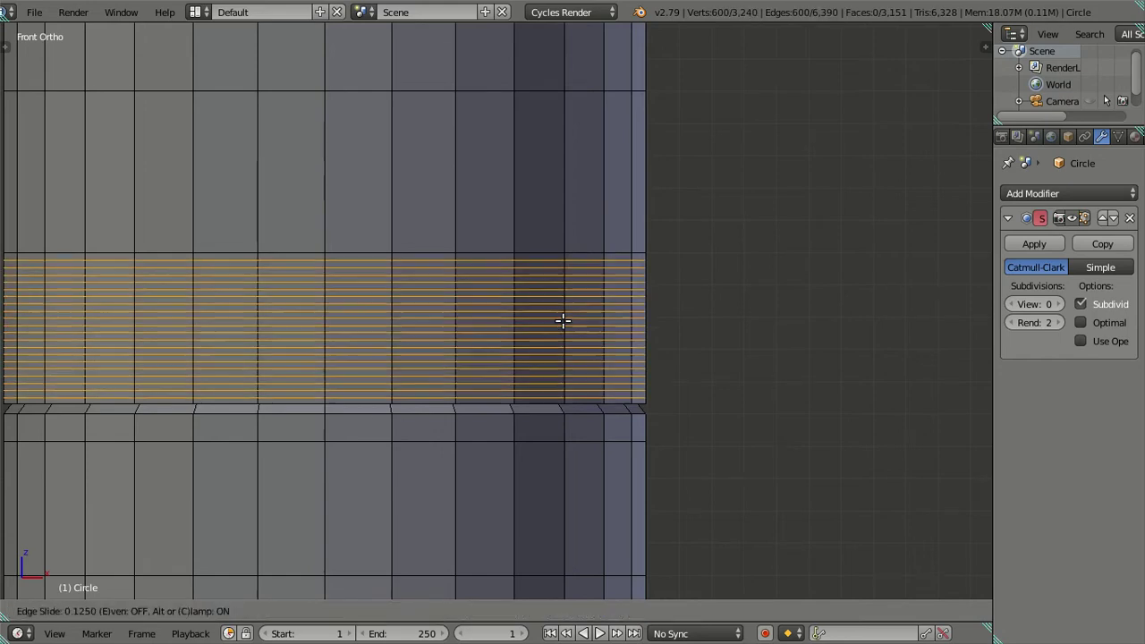
pyautogui.rightClick(563, 320)
pyautogui.scroll(3, 682, 468)
pyautogui.press('x')
pyautogui.click(743, 481)
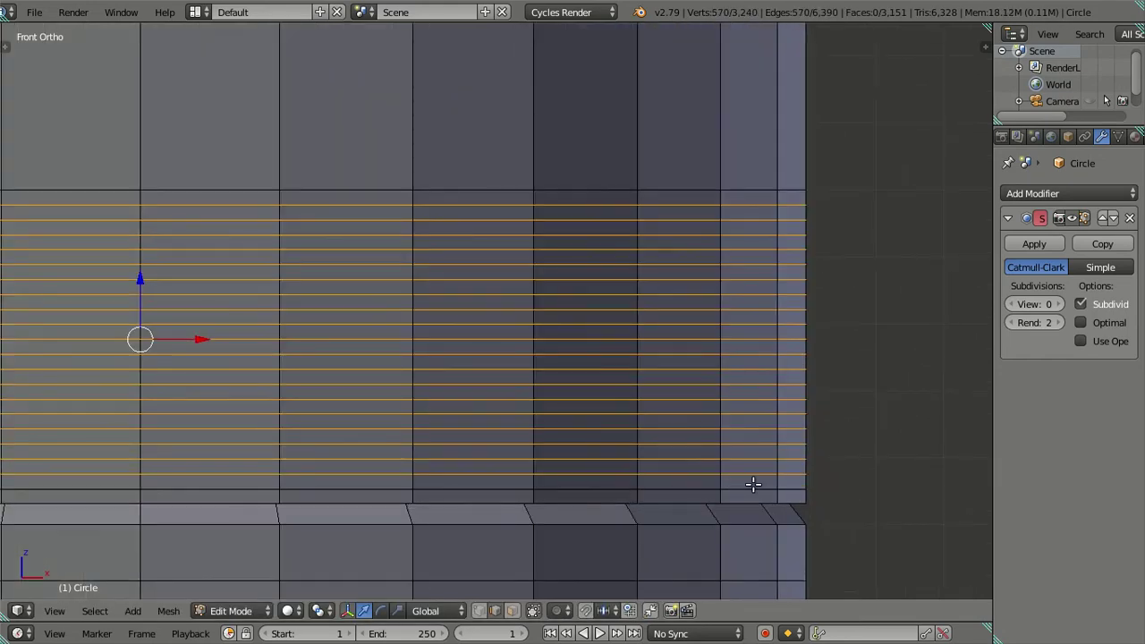
# Select the cylinder's connected bottom part and hide it
pyautogui.scroll(-3, 680, 394)
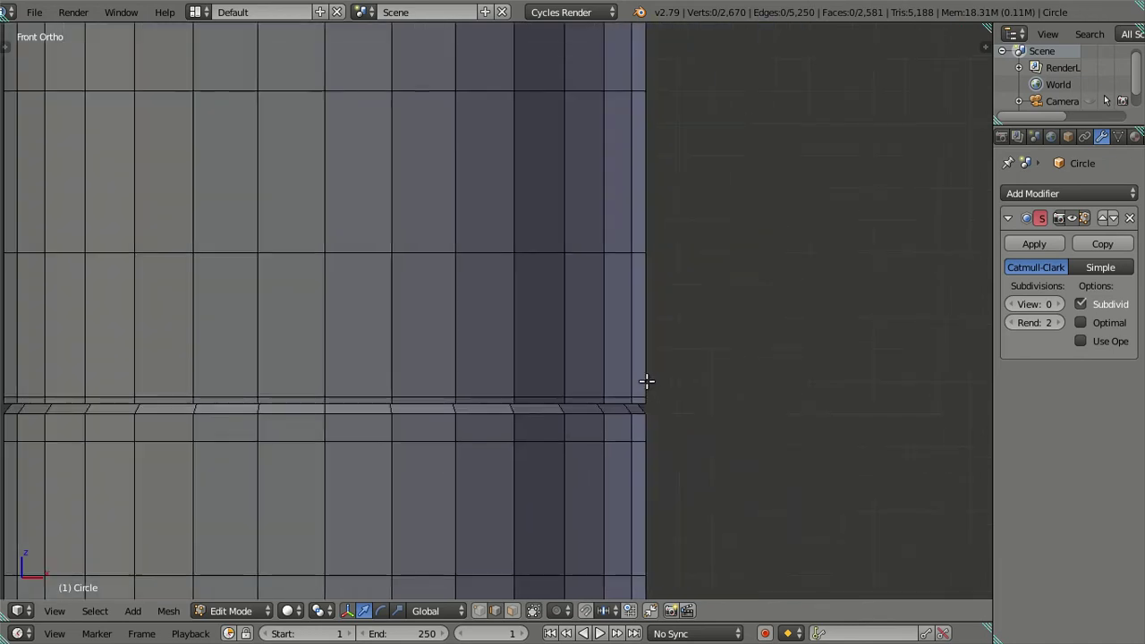
pyautogui.rightClick(494, 459)
pyautogui.press('l')
pyautogui.press('h')
pyautogui.moveTo(519, 465)
pyautogui.mouseDown(button='middle')
pyautogui.moveTo(593, 421)
pyautogui.moveTo(602, 379)
pyautogui.moveTo(587, 350)
pyautogui.mouseUp(button='middle')
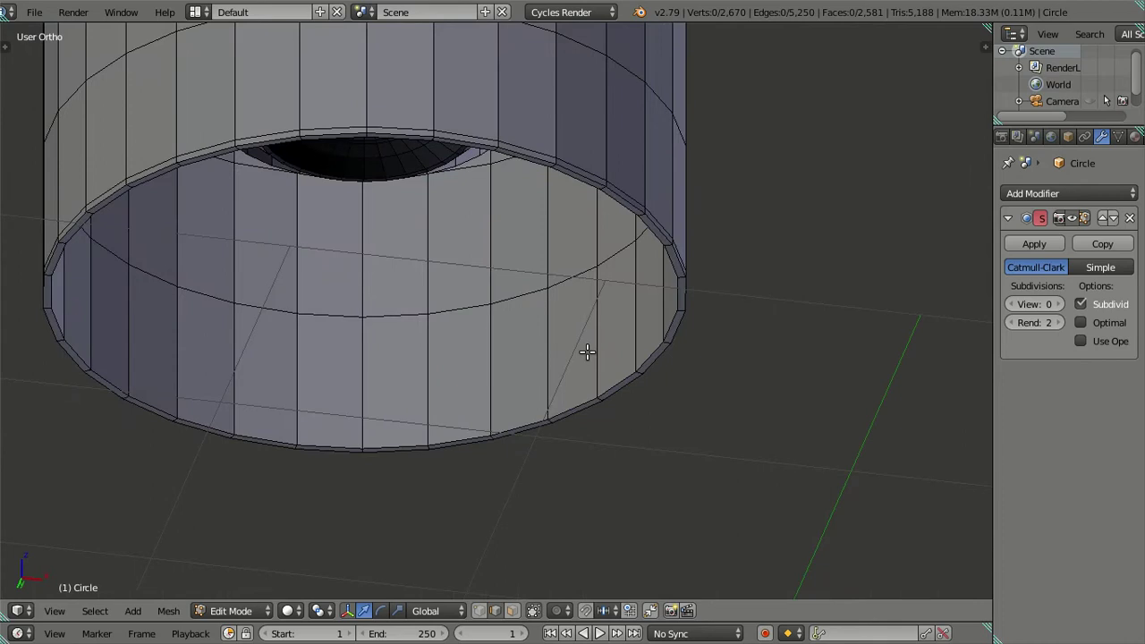
# Test evenly spaced loop cuts around the band, then dissolve them again
pyautogui.hotkey('ctrl', 'r')
pyautogui.press('Escape')
pyautogui.hotkey('ctrl', 'r')
pyautogui.scroll(15, 587, 351)
pyautogui.click(587, 351)
pyautogui.rightClick(587, 351)
pyautogui.scroll(2, 586, 351)
pyautogui.keyDown('shift'); pyautogui.rightClick(546, 493); pyautogui.keyUp('shift')
pyautogui.press('x')
pyautogui.click(586, 505)
pyautogui.scroll(-4, 586, 487)
pyautogui.moveTo(585, 483)
pyautogui.mouseDown(button='middle')
pyautogui.moveTo(672, 279)
pyautogui.moveTo(653, 272)
pyautogui.mouseUp(button='middle')
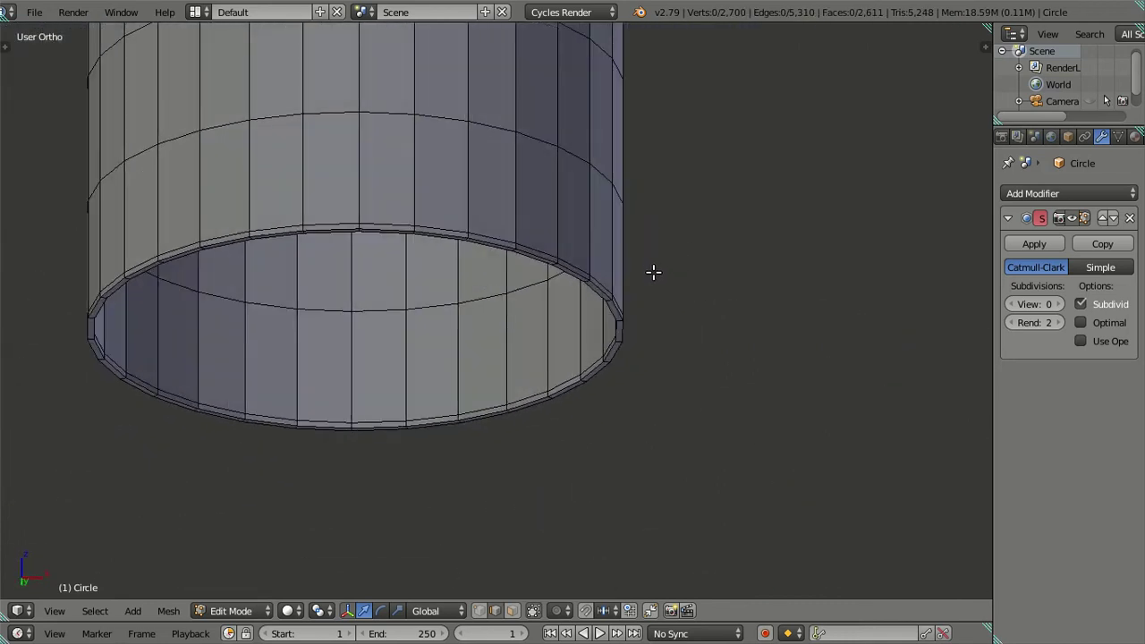
# Check the smoothed result at subdivision level 2, then set the viewport level back to 0
pyautogui.click(1057, 304)
pyautogui.click(1057, 305)
pyautogui.scroll(3, 696, 391)
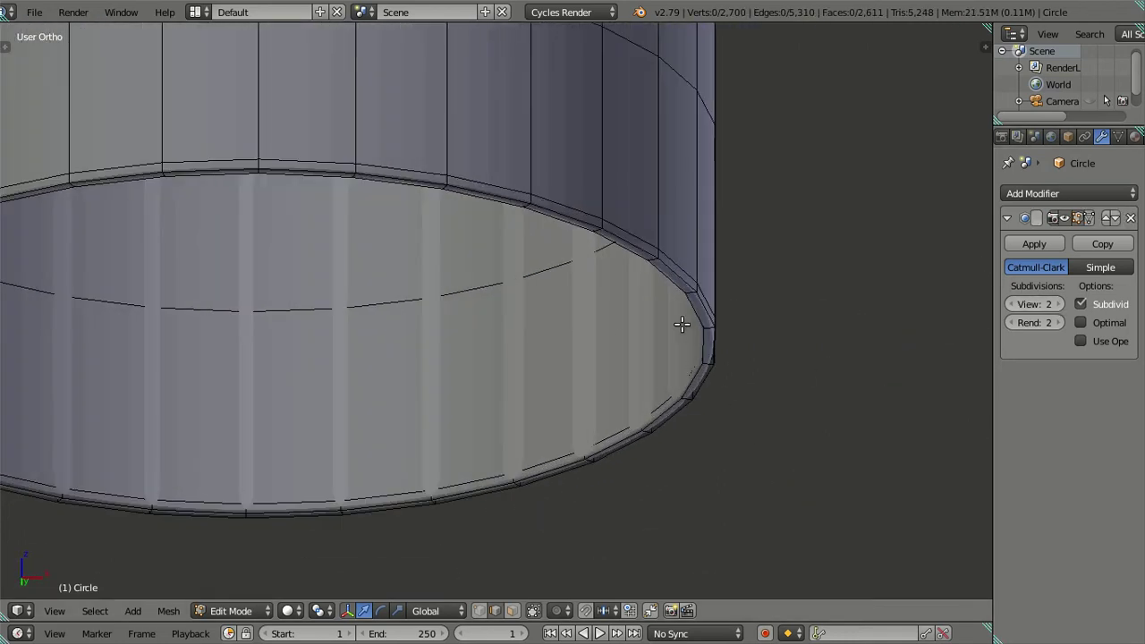
pyautogui.scroll(-5, 613, 325)
pyautogui.moveTo(442, 332)
pyautogui.mouseDown(button='middle')
pyautogui.moveTo(456, 384)
pyautogui.moveTo(540, 286)
pyautogui.moveTo(556, 370)
pyautogui.moveTo(578, 340)
pyautogui.mouseUp(button='middle')
pyautogui.click(1011, 304)
pyautogui.click(1011, 305)
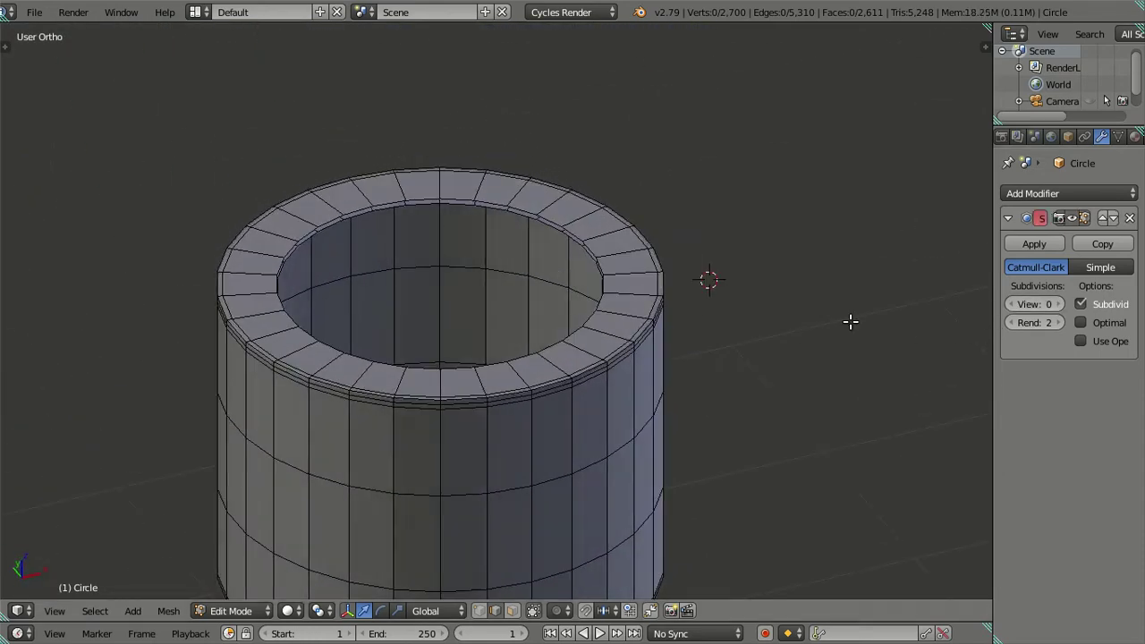
pyautogui.scroll(3, 851, 322)
pyautogui.moveTo(851, 322); pyautogui.dragTo(407, 365, button='middle')
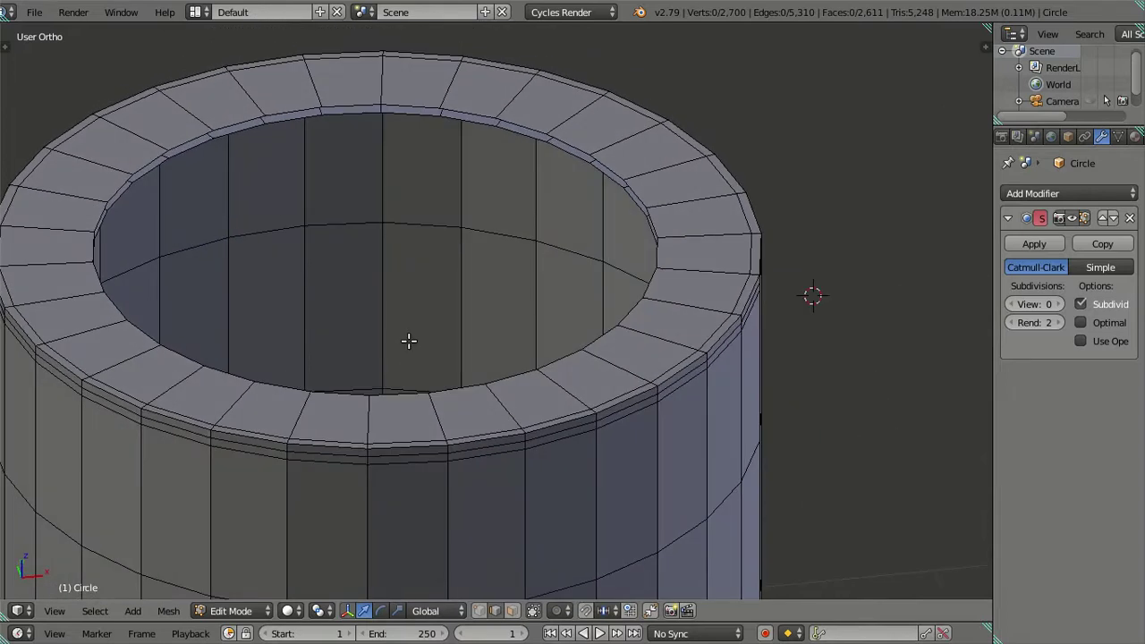
pyautogui.moveTo(595, 383)
pyautogui.mouseDown(button='middle')
pyautogui.moveTo(585, 391)
pyautogui.moveTo(596, 384)
pyautogui.mouseUp(button='middle')
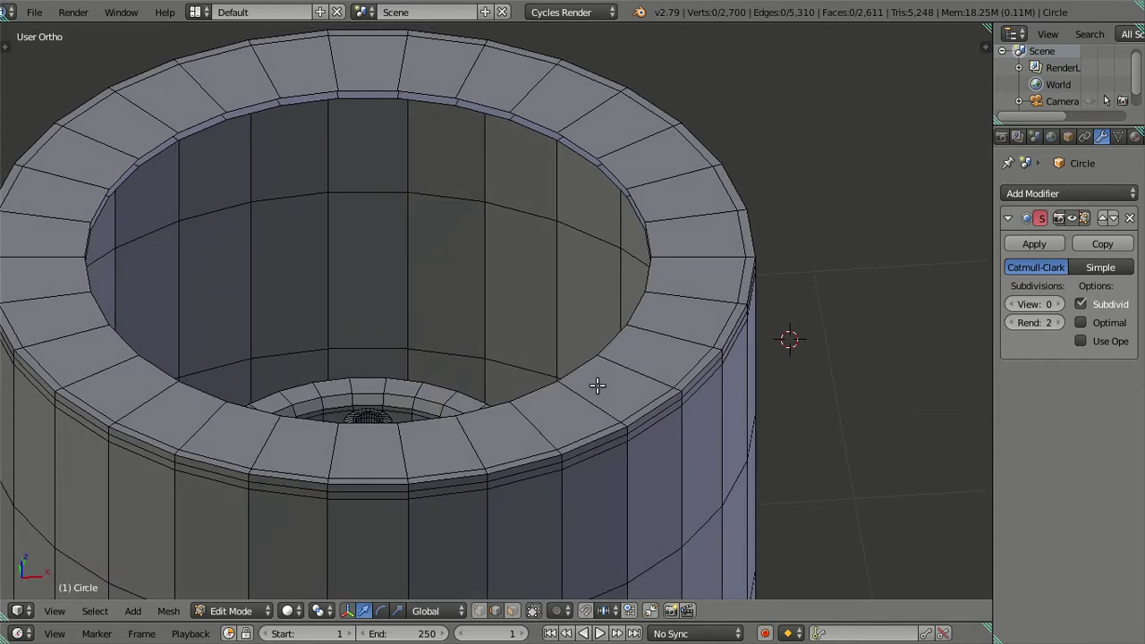
# Select the two inner rim loops and scale them to 0.5 along X and Y
pyautogui.keyDown('alt'); pyautogui.rightClick(618, 340); pyautogui.keyUp('alt')
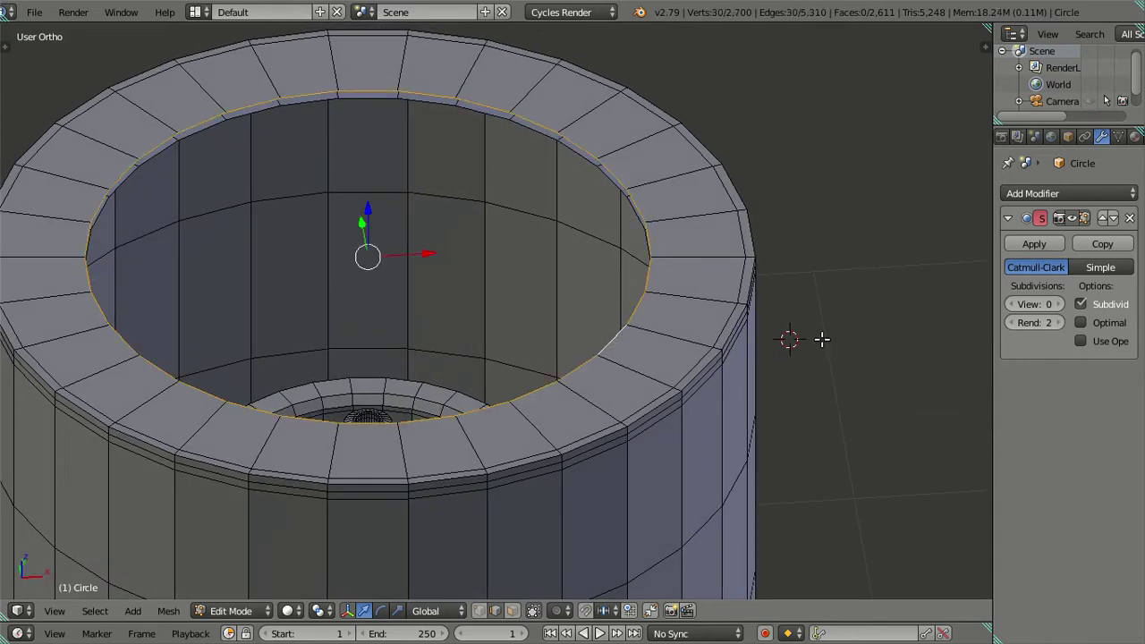
pyautogui.moveTo(624, 342); pyautogui.dragTo(709, 297, button='middle')
pyautogui.keyDown('alt'); pyautogui.keyDown('shift'); pyautogui.rightClick(689, 204); pyautogui.keyUp('shift'); pyautogui.keyUp('alt')
pyautogui.moveTo(689, 204)
pyautogui.mouseDown(button='middle')
pyautogui.moveTo(652, 286)
pyautogui.moveTo(654, 266)
pyautogui.moveTo(590, 310)
pyautogui.moveTo(610, 306)
pyautogui.mouseUp(button='middle')
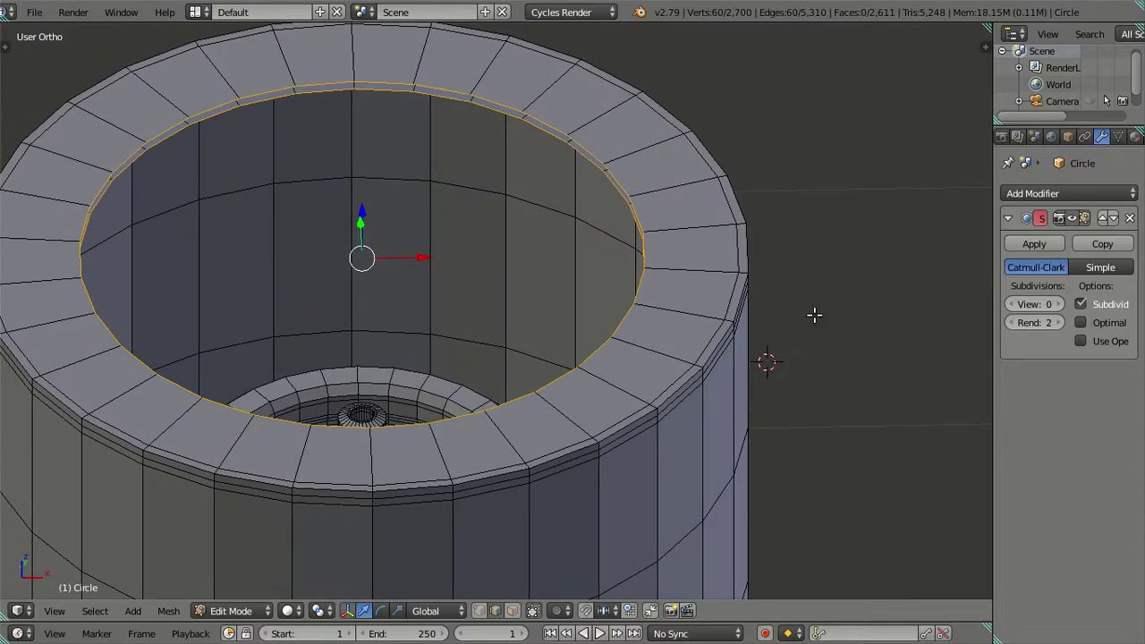
pyautogui.press('s')
pyautogui.press('x')
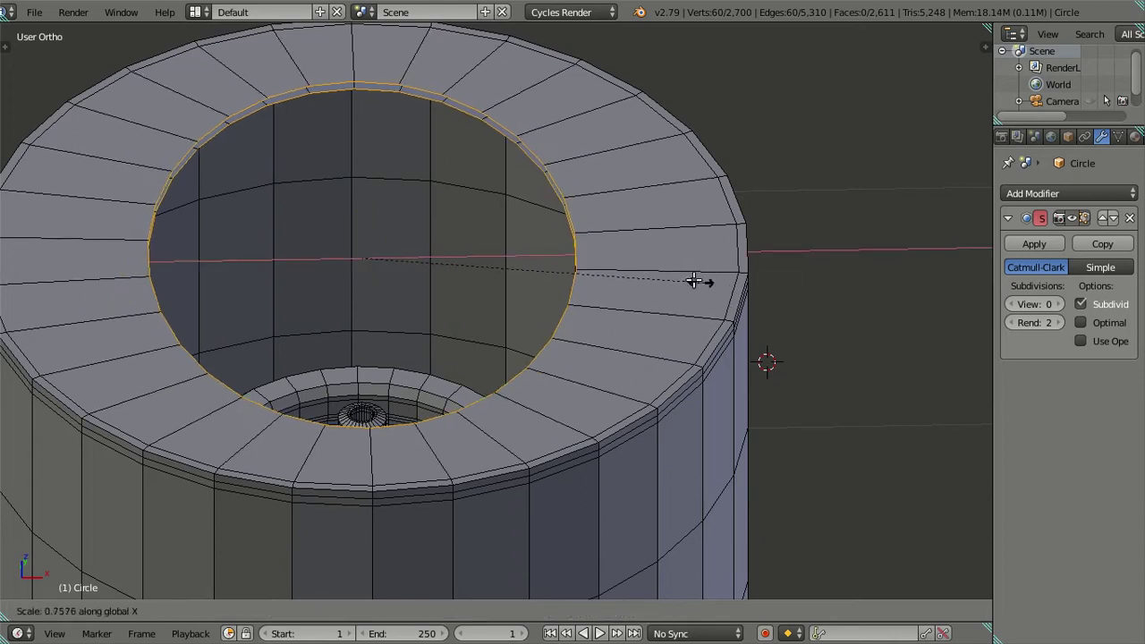
pyautogui.press('x')
pyautogui.press('x')
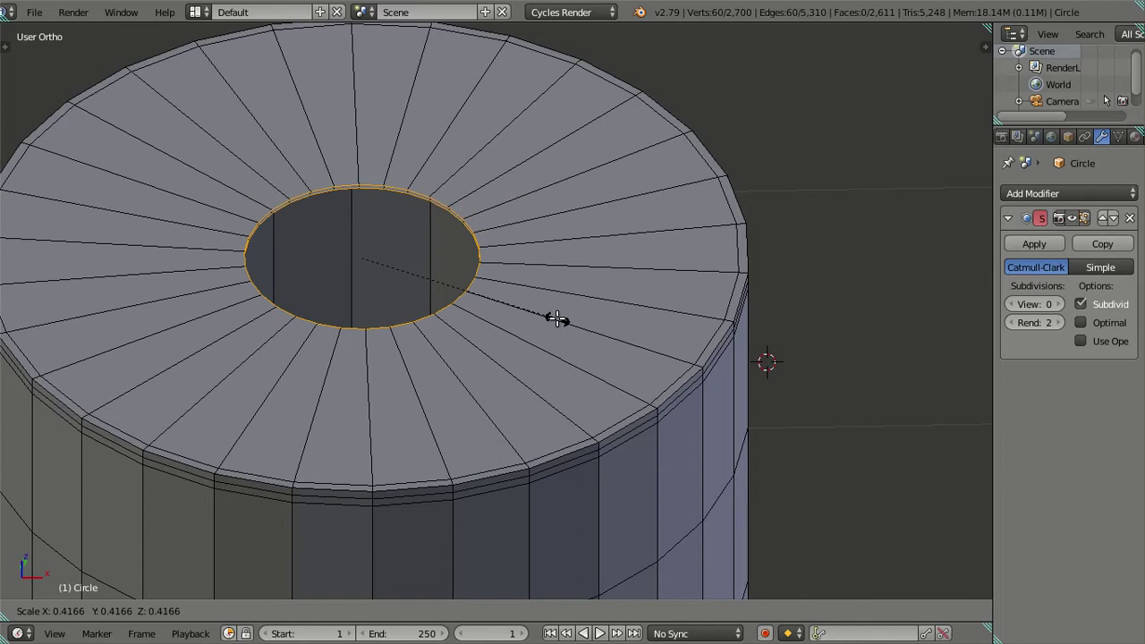
pyautogui.rightClick(556, 318)
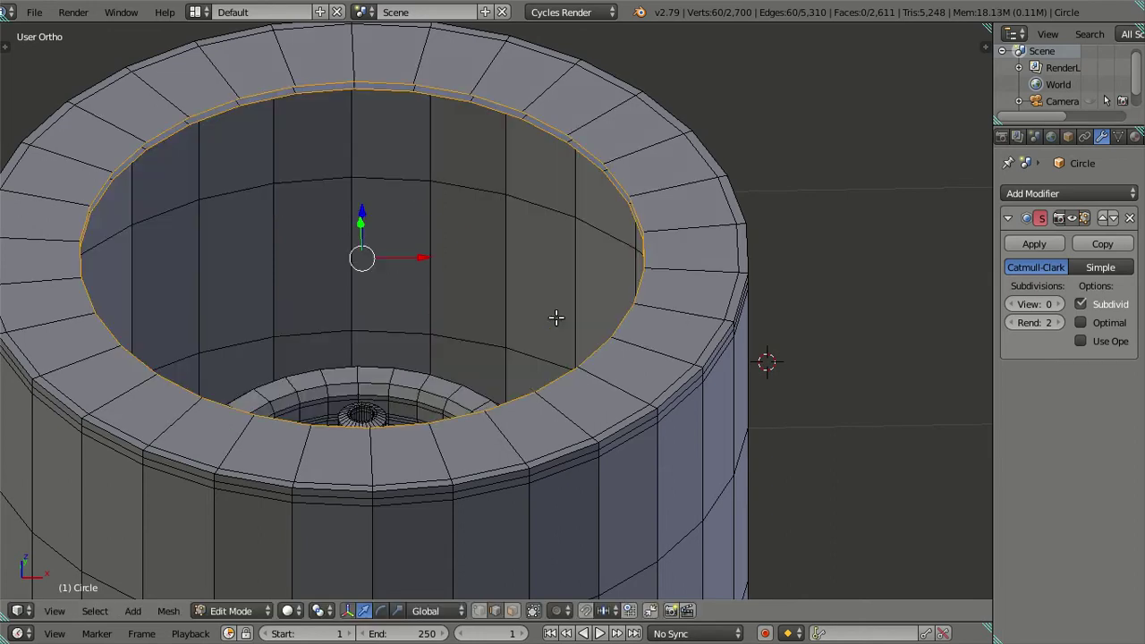
pyautogui.write('sx')
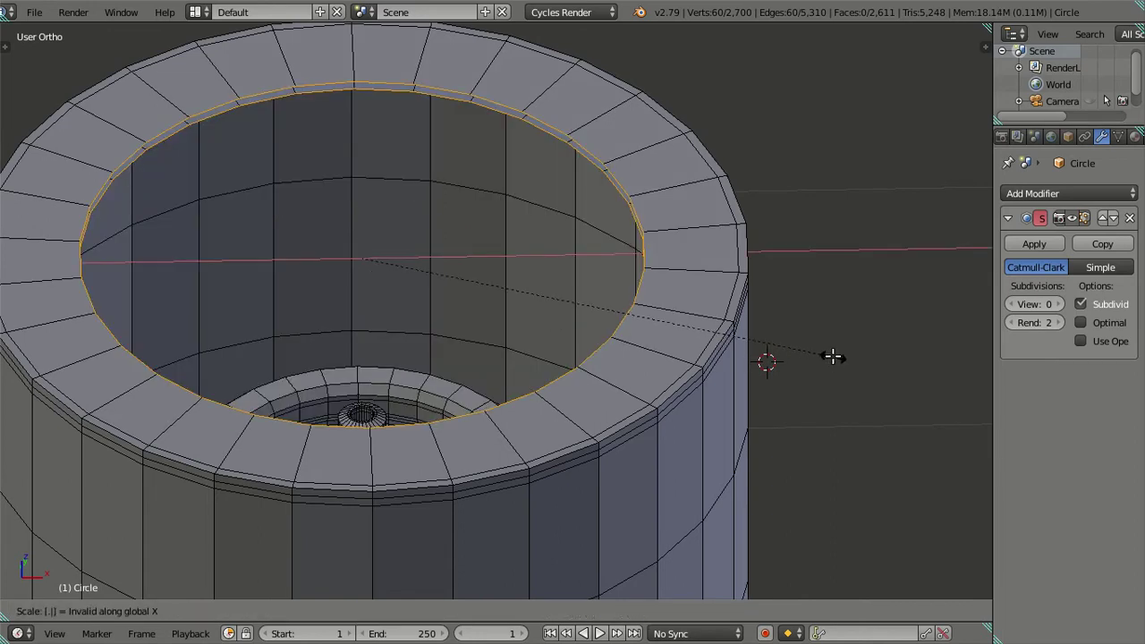
pyautogui.write('0.5')
pyautogui.press('Return')
pyautogui.write('sy')
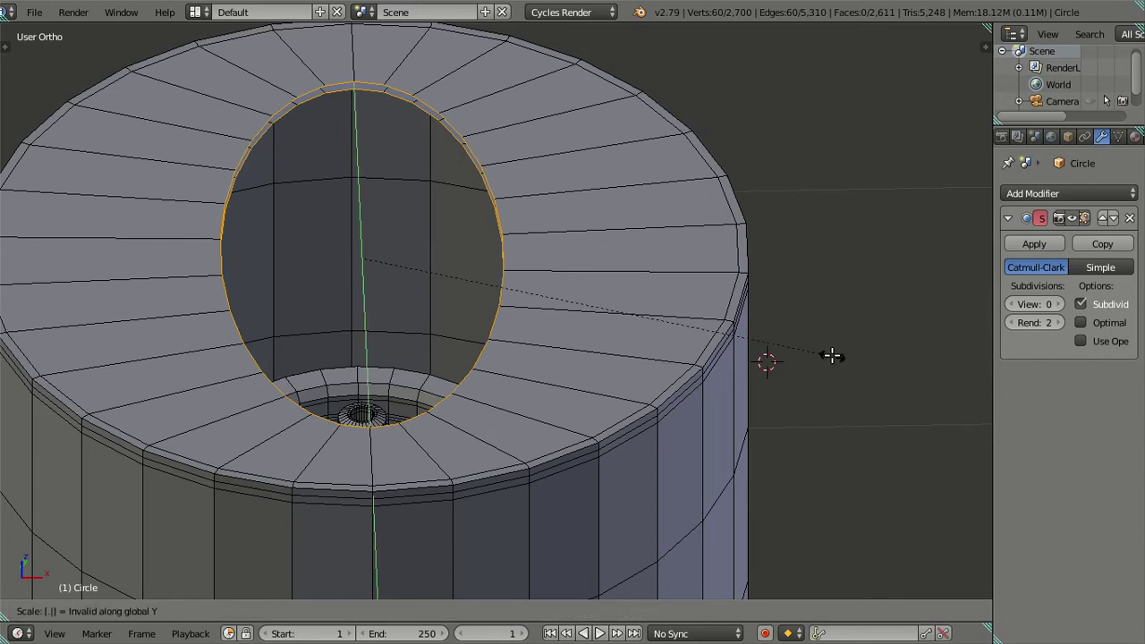
pyautogui.write('.5')
pyautogui.press('Return')
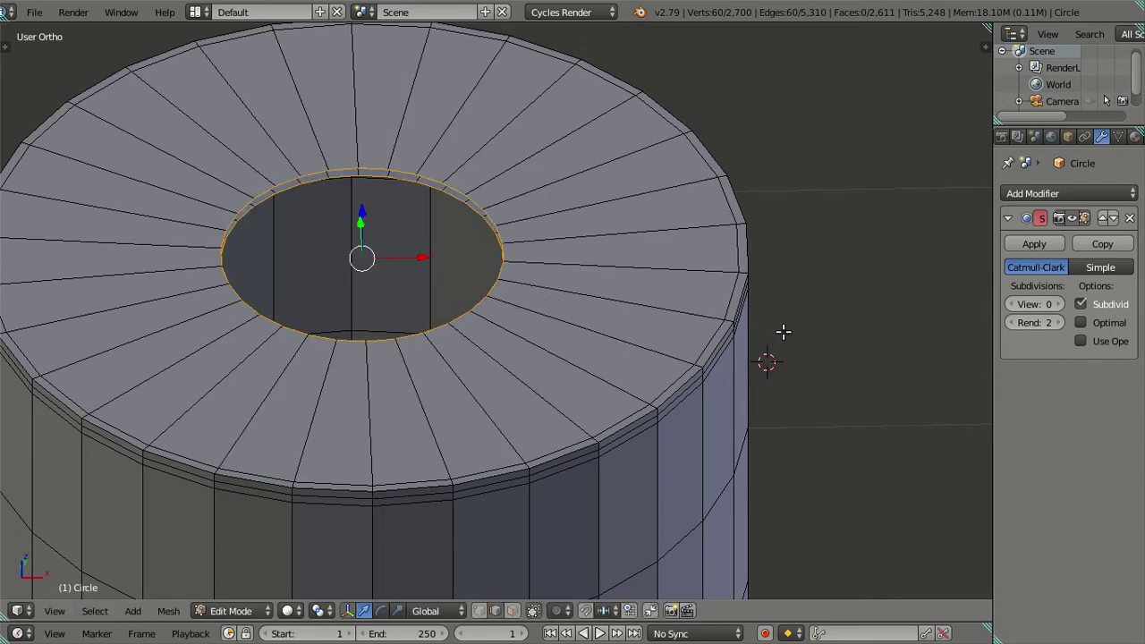
# Extrude two tight support rings inward, each scaled to 0.9 in X and Y
pyautogui.scroll(1, 783, 332)
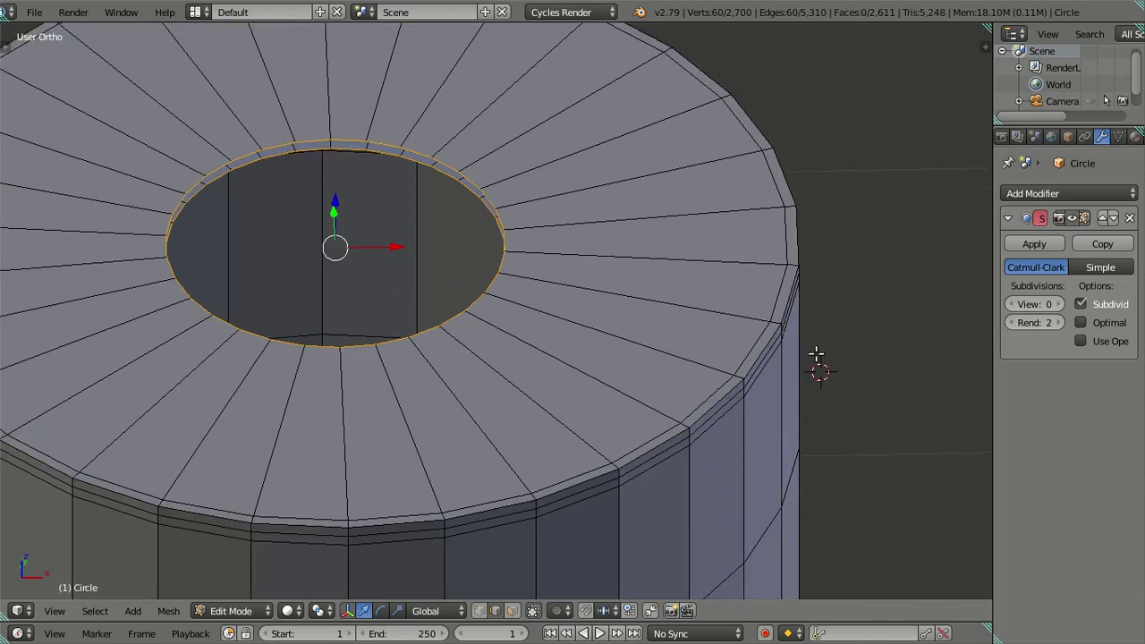
pyautogui.press('e')
pyautogui.rightClick(854, 360)
pyautogui.press('s')
pyautogui.press('x')
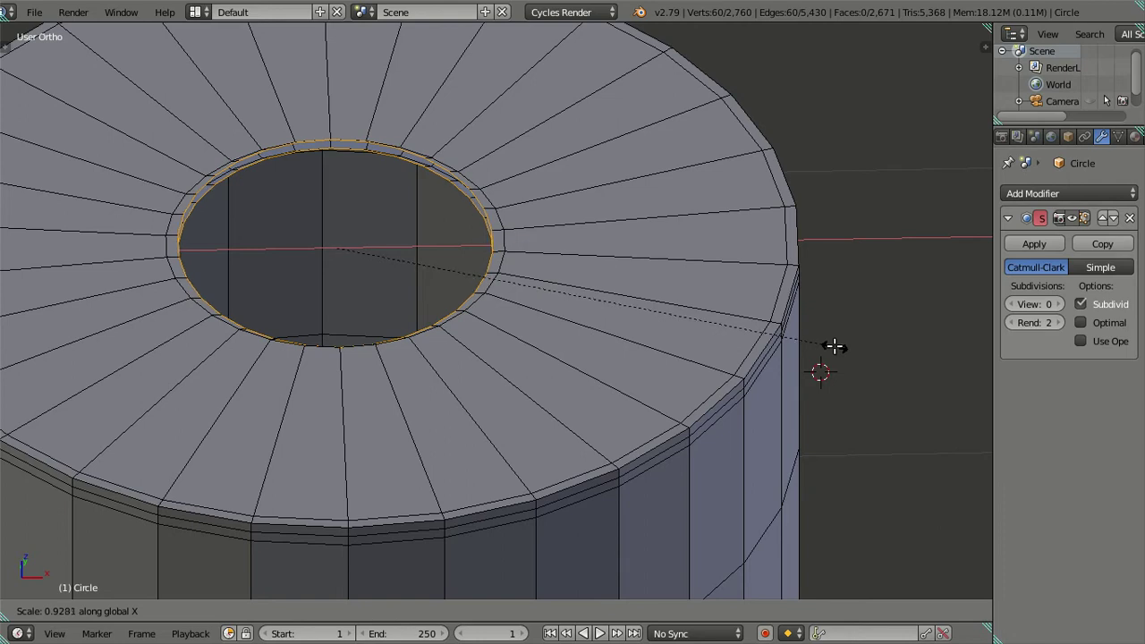
pyautogui.write('.9')
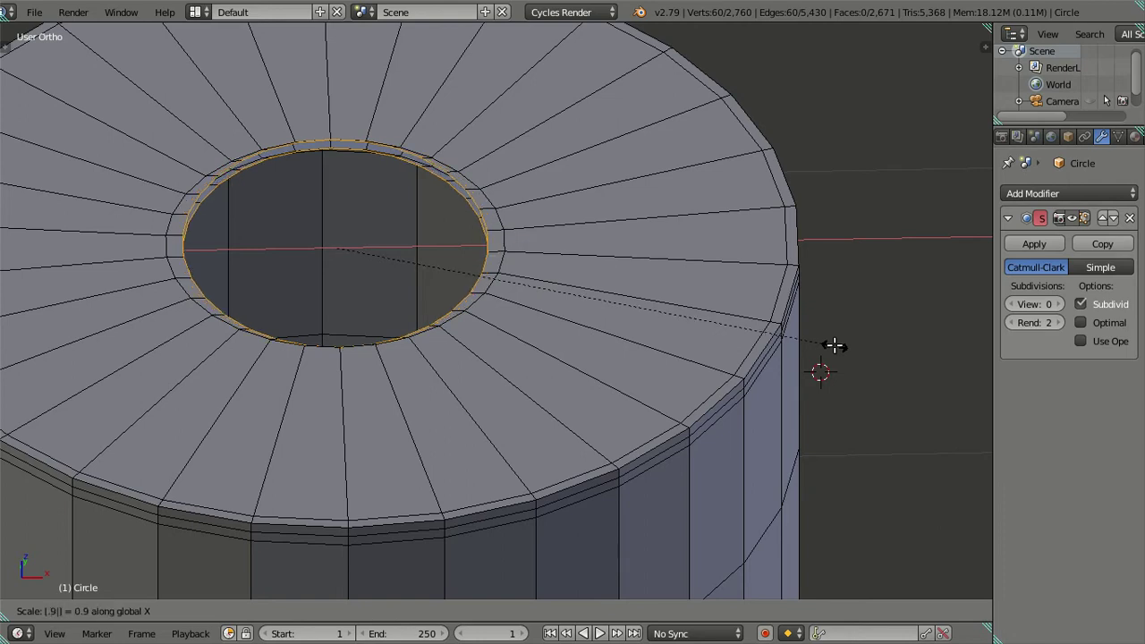
pyautogui.press('Return')
pyautogui.write('sy.')
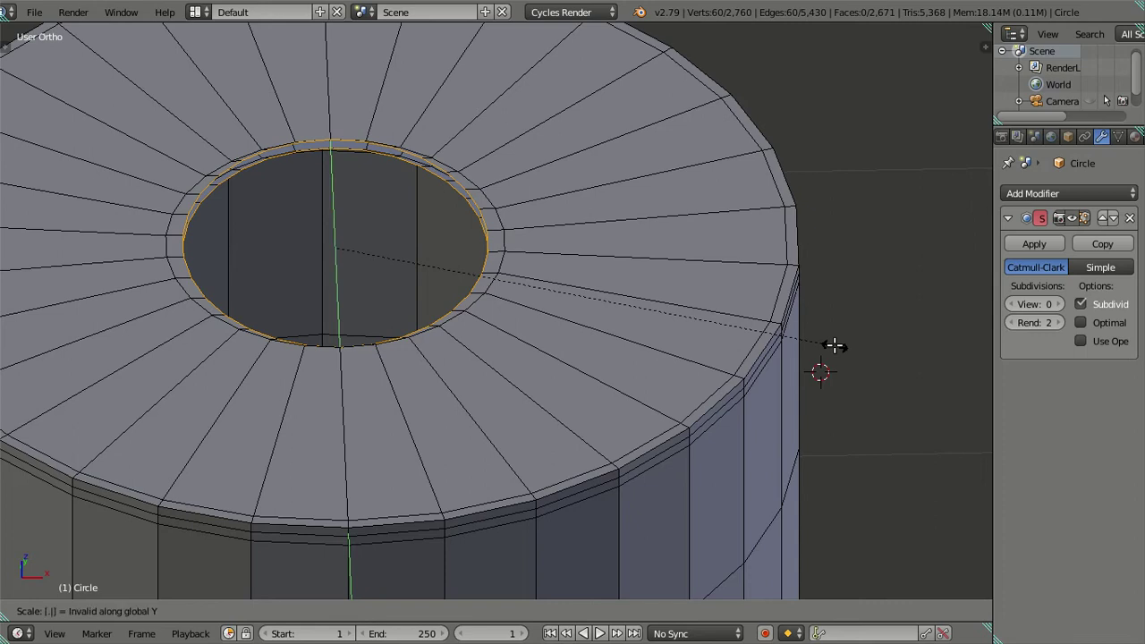
pyautogui.write('9')
pyautogui.press('Return')
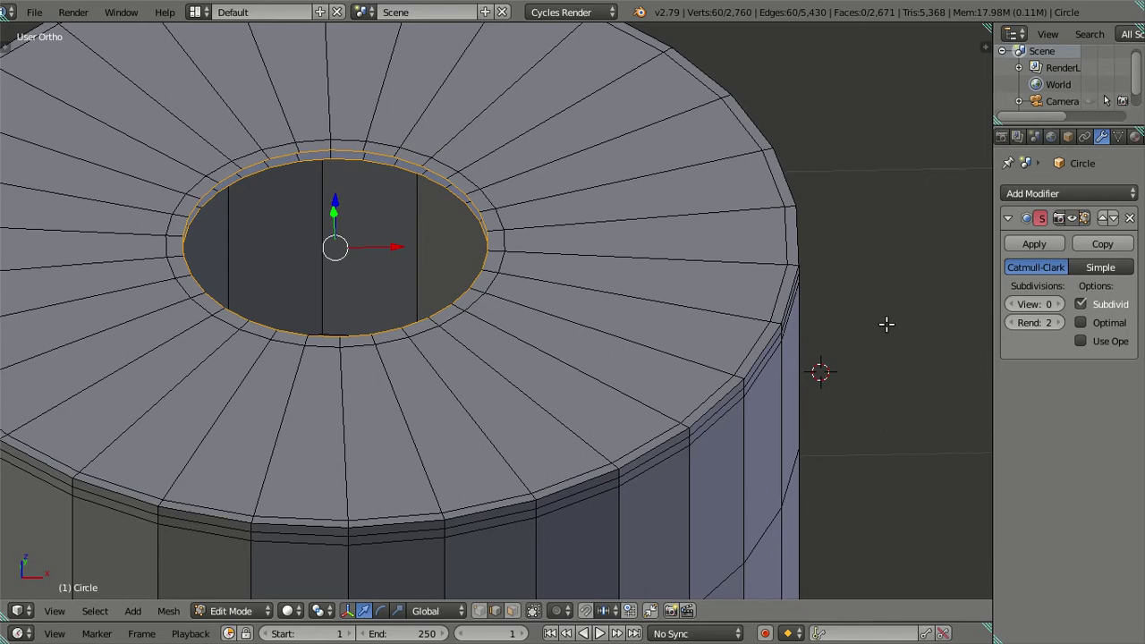
pyautogui.press('e')
pyautogui.rightClick(871, 316)
pyautogui.write('sx')
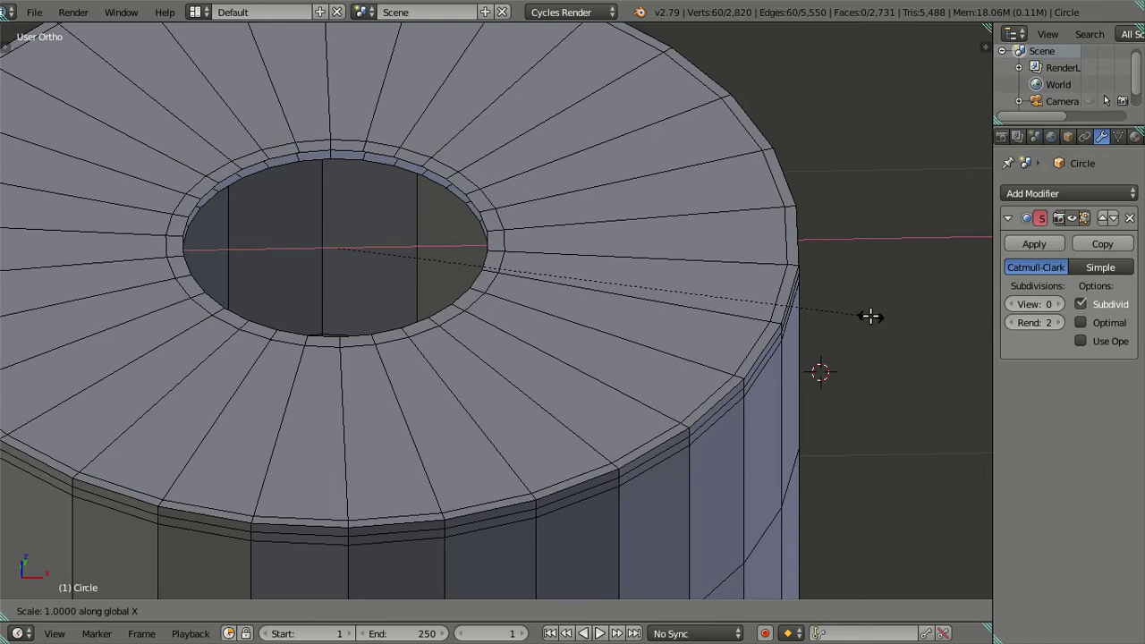
pyautogui.write('.9')
pyautogui.press('Return')
pyautogui.write('sy')
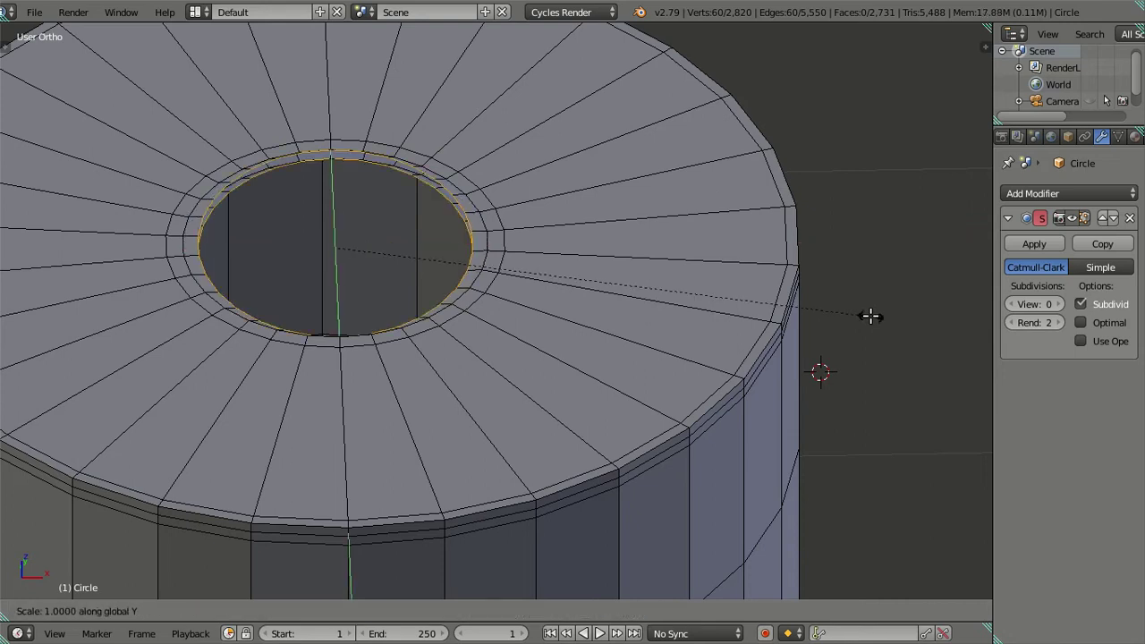
pyautogui.write('.9')
pyautogui.press('Return')
pyautogui.scroll(1, 489, 229)
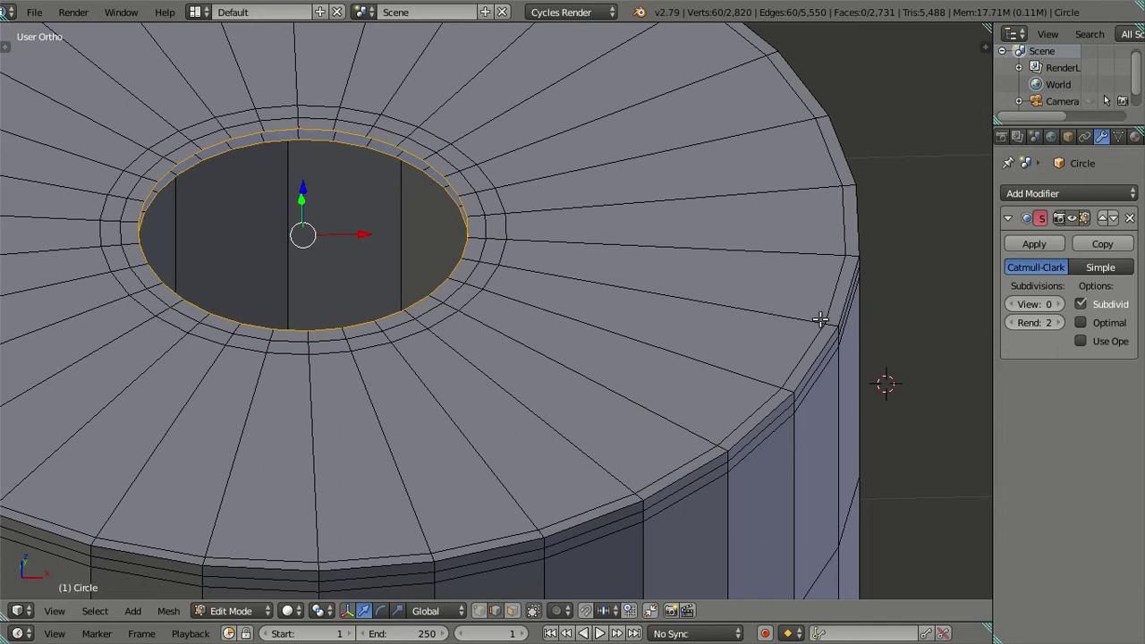
# Extrude a further ring and scale it to 0.5 in X and Y
pyautogui.press('e')
pyautogui.click(772, 314)
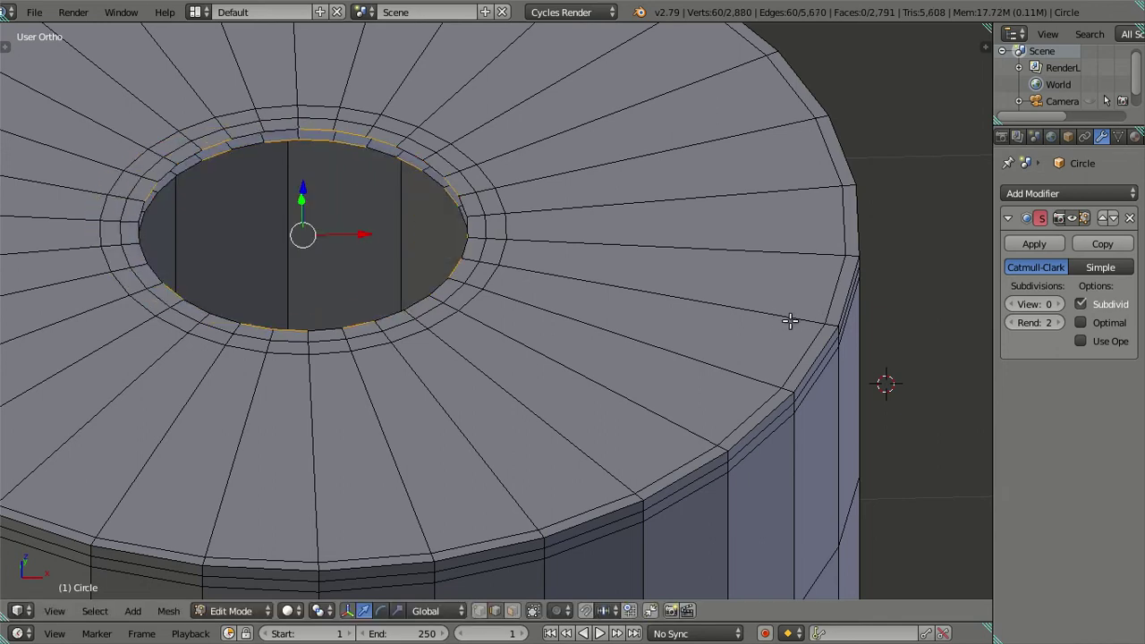
pyautogui.write('sx.')
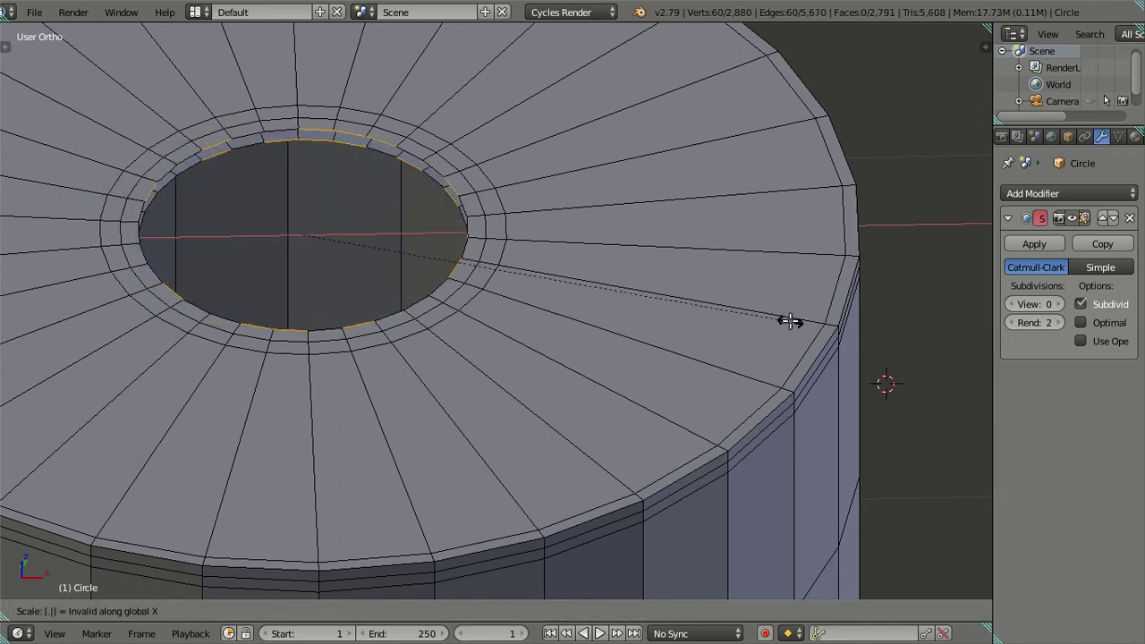
pyautogui.write('5')
pyautogui.press('Return')
pyautogui.write('sy.5')
pyautogui.press('Return')
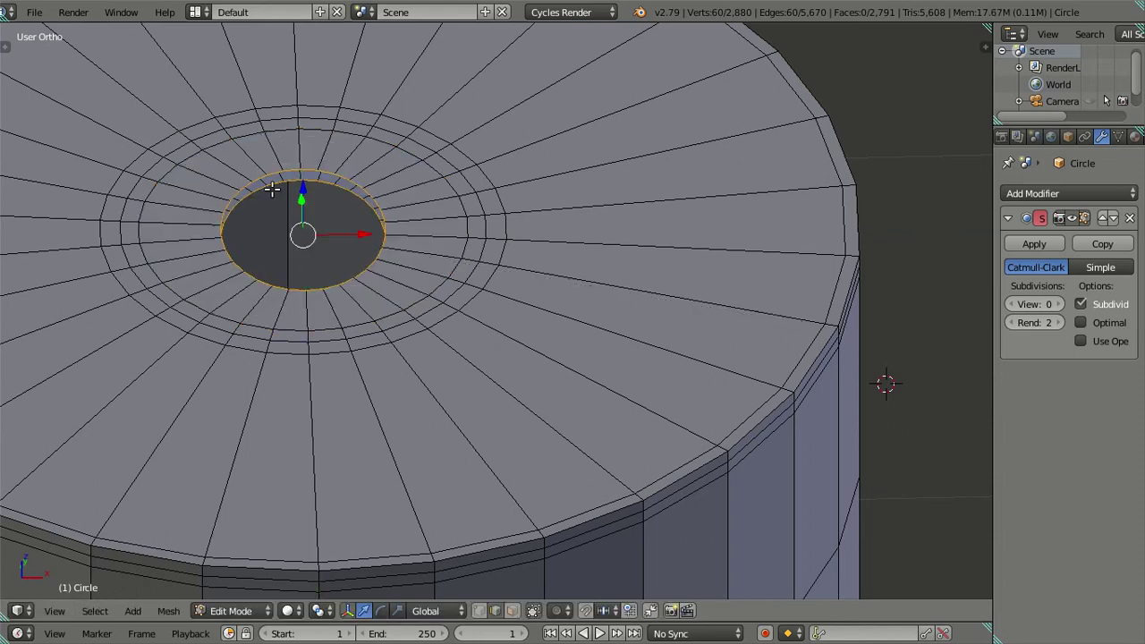
pyautogui.scroll(3, 270, 187)
# Select the central hole's rim loop and fill it with a face
pyautogui.press('a')
pyautogui.keyDown('alt'); pyautogui.rightClick(275, 128); pyautogui.keyUp('alt')
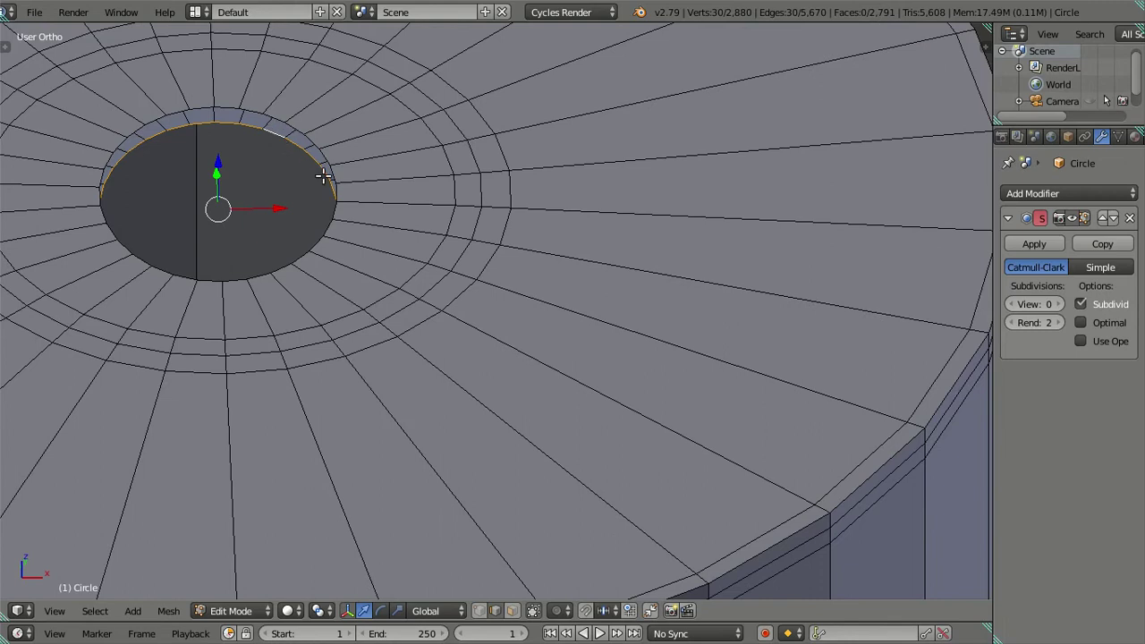
pyautogui.press('f')
pyautogui.press('s')
pyautogui.press('Escape')
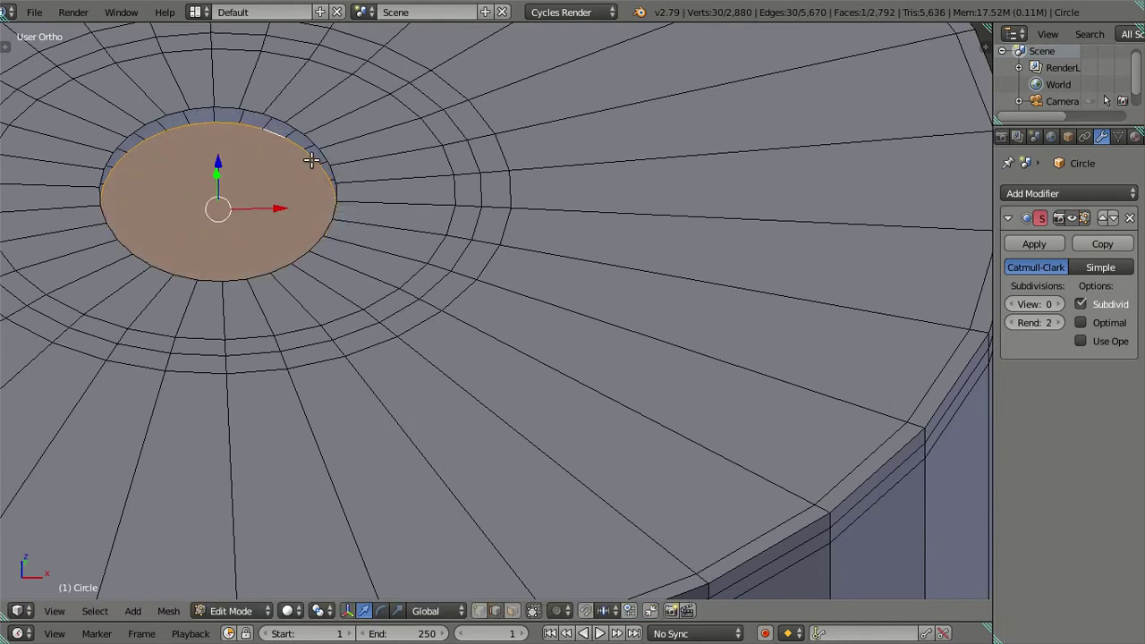
pyautogui.press('a')
pyautogui.keyDown('alt'); pyautogui.rightClick(331, 155); pyautogui.keyUp('alt')
pyautogui.press('f')
pyautogui.press('a')
pyautogui.scroll(-2, 495, 212)
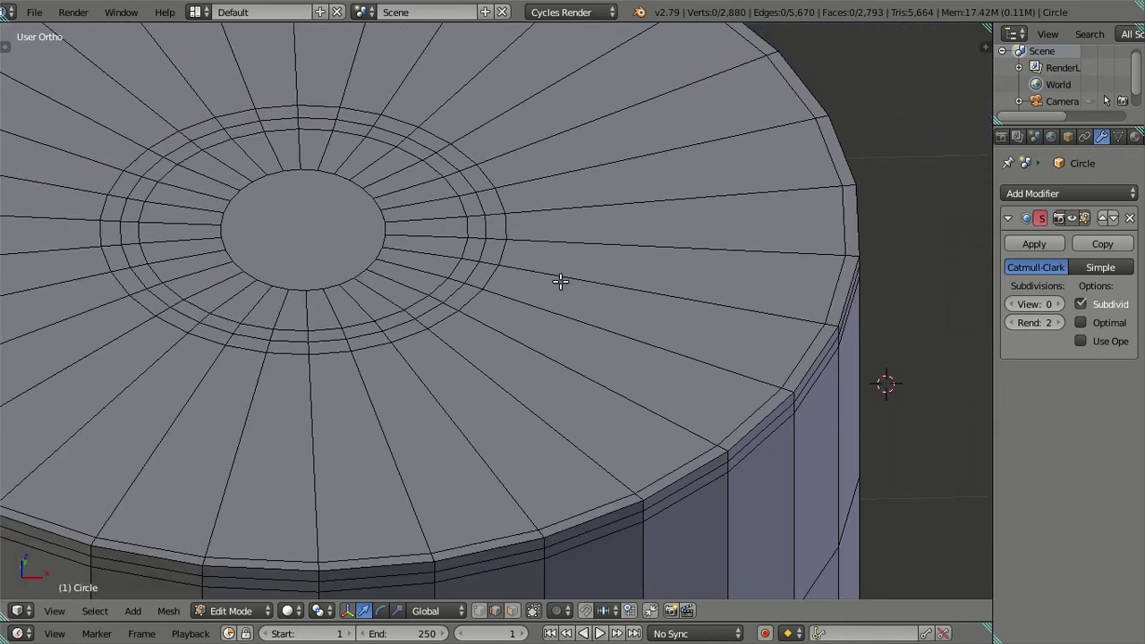
# Try five loop cuts around the hole, then dissolve them
pyautogui.scroll(1, 560, 281)
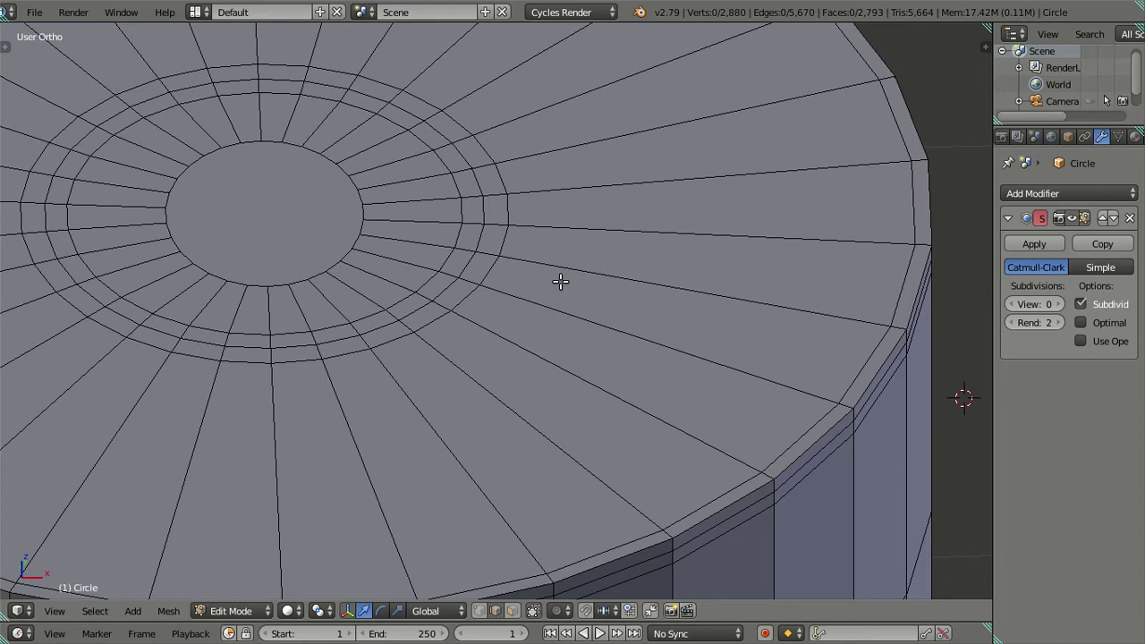
pyautogui.hotkey('ctrl', 'r')
pyautogui.press('6')
pyautogui.press('Escape')
pyautogui.hotkey('ctrl', 'r')
pyautogui.press('5')
pyautogui.press('Escape')
pyautogui.hotkey('ctrl', 'r')
pyautogui.scroll(4, 393, 237)
pyautogui.click(393, 237)
pyautogui.rightClick(394, 237)
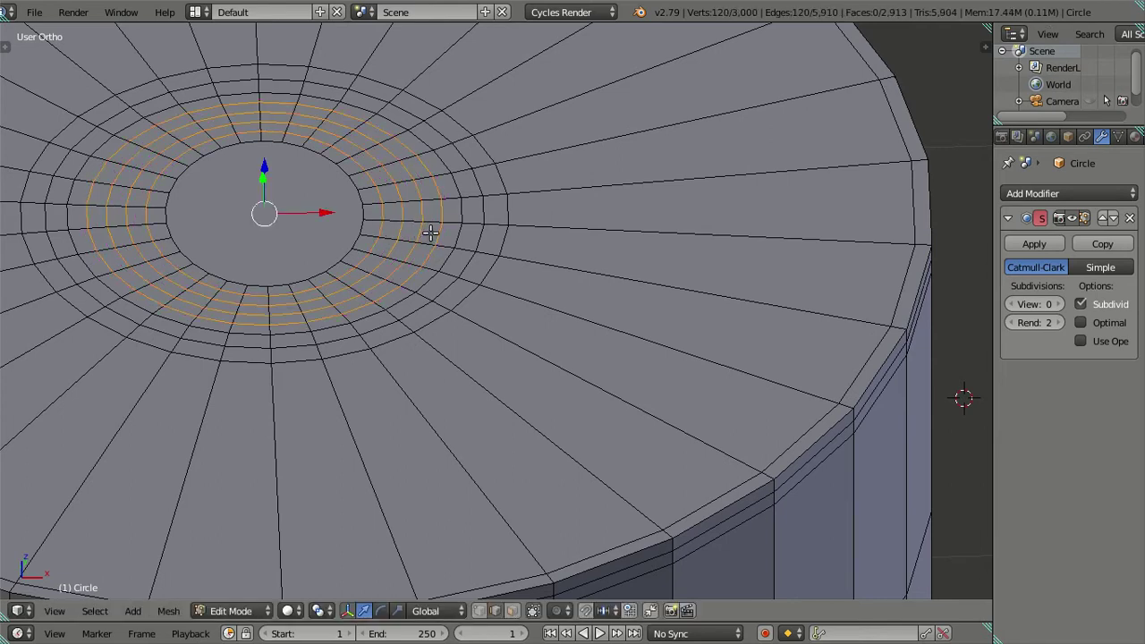
pyautogui.press('x')
pyautogui.click(592, 255)
pyautogui.scroll(1, 501, 257)
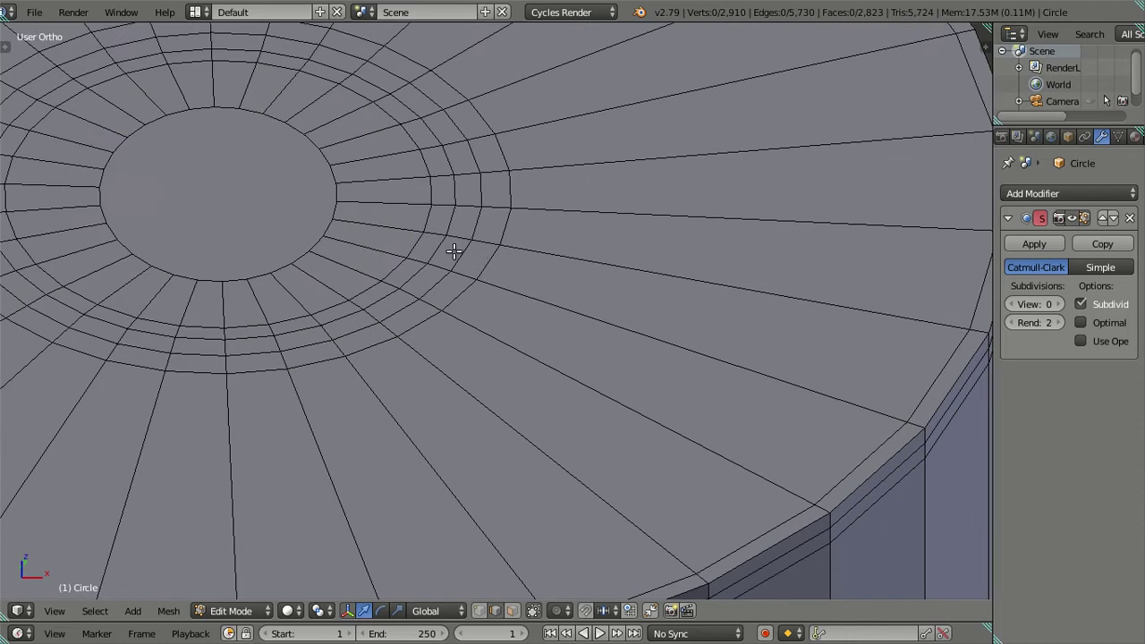
# In wireframe, select the inner ring region from above, then clear the selection
pyautogui.press('z')
pyautogui.press('z')
pyautogui.scroll(-3, 403, 283)
pyautogui.scroll(-2, 404, 283)
pyautogui.moveTo(370, 409)
pyautogui.mouseDown(button='middle')
pyautogui.moveTo(406, 188)
pyautogui.moveTo(406, 230)
pyautogui.mouseUp(button='middle')
pyautogui.rightClick(406, 230)
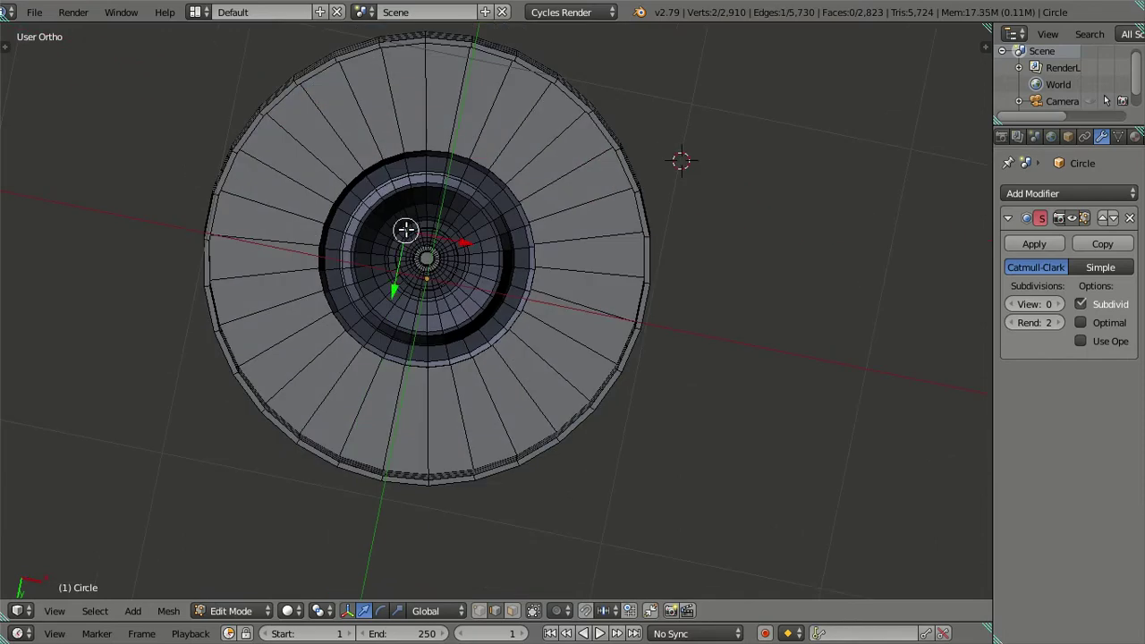
pyautogui.press('l')
pyautogui.press('a')
pyautogui.scroll(3, 444, 233)
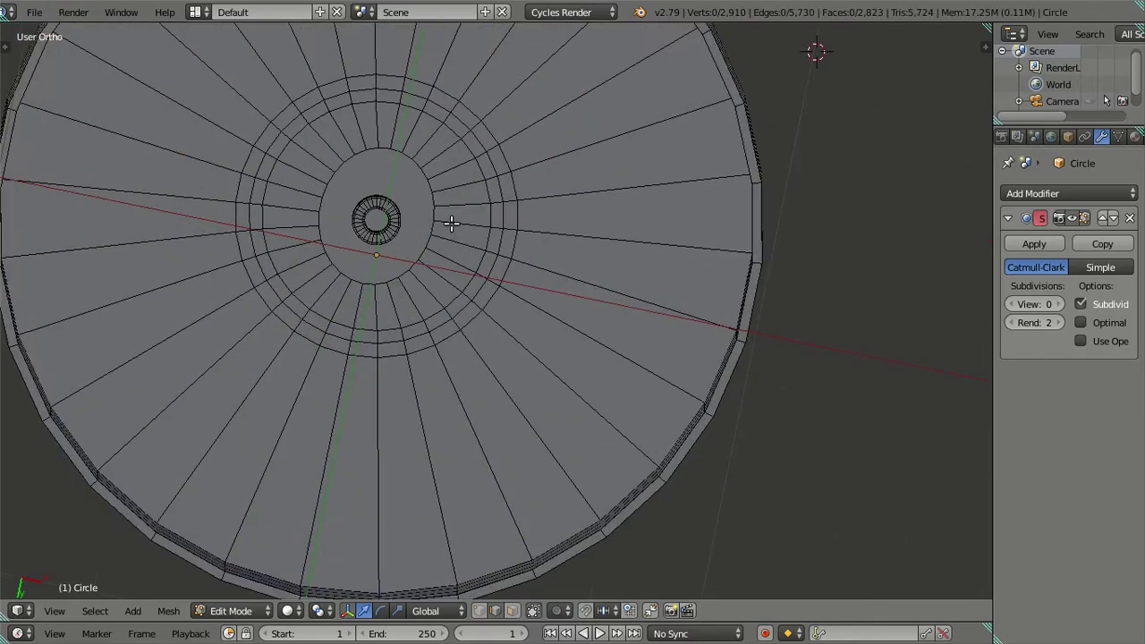
pyautogui.scroll(-3, 451, 223)
# Select the inner ring and remove it with the centre cap, opening a hole in the top
pyautogui.moveTo(451, 223)
pyautogui.mouseDown(button='middle')
pyautogui.moveTo(507, 269)
pyautogui.moveTo(586, 240)
pyautogui.moveTo(664, 242)
pyautogui.moveTo(621, 247)
pyautogui.moveTo(517, 507)
pyautogui.mouseUp(button='middle')
pyautogui.rightClick(619, 243)
pyautogui.keyDown('alt'); pyautogui.rightClick(698, 277); pyautogui.keyUp('alt')
pyautogui.moveTo(698, 276)
pyautogui.mouseDown(button='middle')
pyautogui.moveTo(680, 378)
pyautogui.moveTo(652, 402)
pyautogui.mouseUp(button='middle')
pyautogui.hotkey('ctrl', 'x')
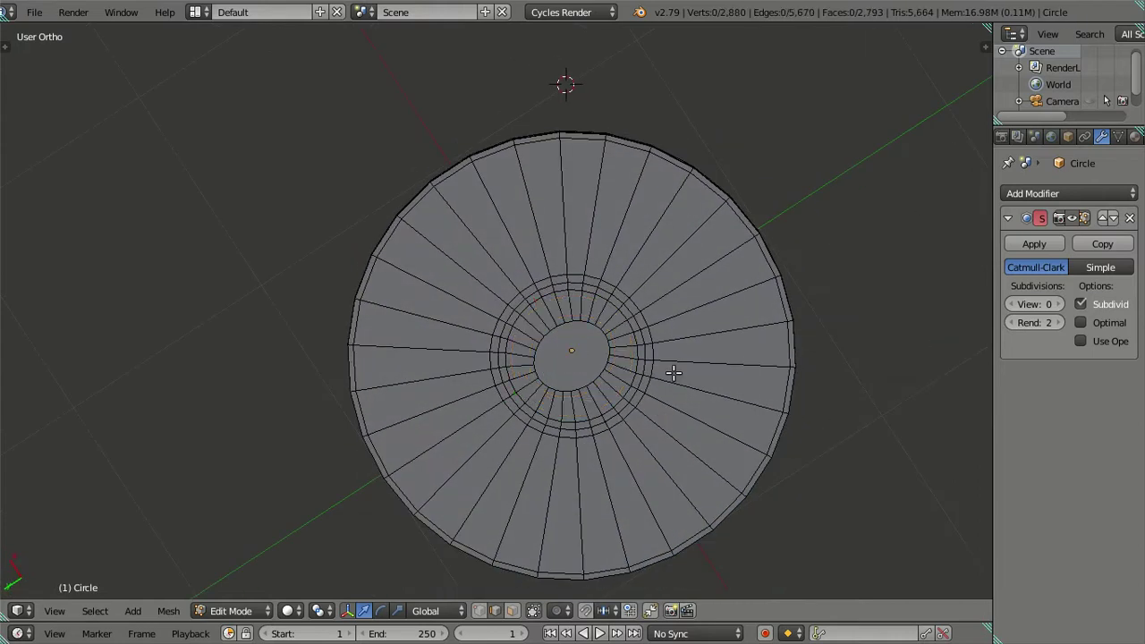
pyautogui.hotkey('ctrl', 'z')
pyautogui.hotkey('ctrl', 'z')
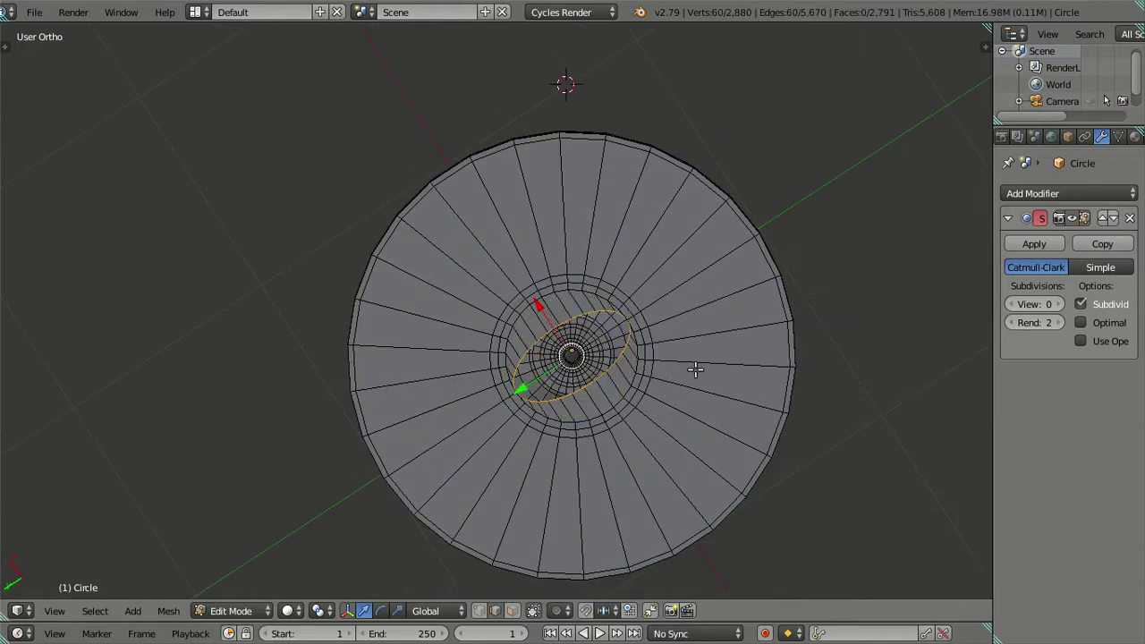
pyautogui.moveTo(695, 370); pyautogui.dragTo(727, 369, button='middle')
pyautogui.hotkey('ctrl', 'z')
pyautogui.moveTo(739, 313); pyautogui.dragTo(641, 412, button='middle')
pyautogui.scroll(2, 642, 412)
# Scale the hole rim to 0.5 along X
pyautogui.press('s')
pyautogui.press('Escape')
pyautogui.moveTo(707, 447)
pyautogui.mouseDown(button='middle')
pyautogui.moveTo(654, 385)
pyautogui.moveTo(657, 332)
pyautogui.mouseUp(button='middle')
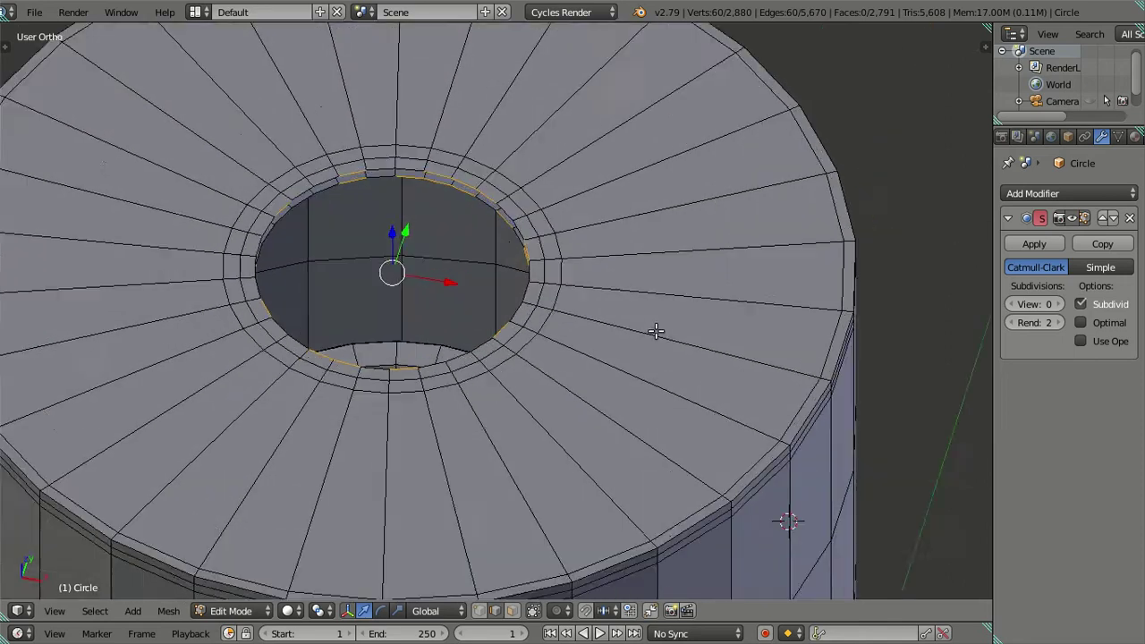
pyautogui.scroll(2, 680, 328)
pyautogui.write('sx')
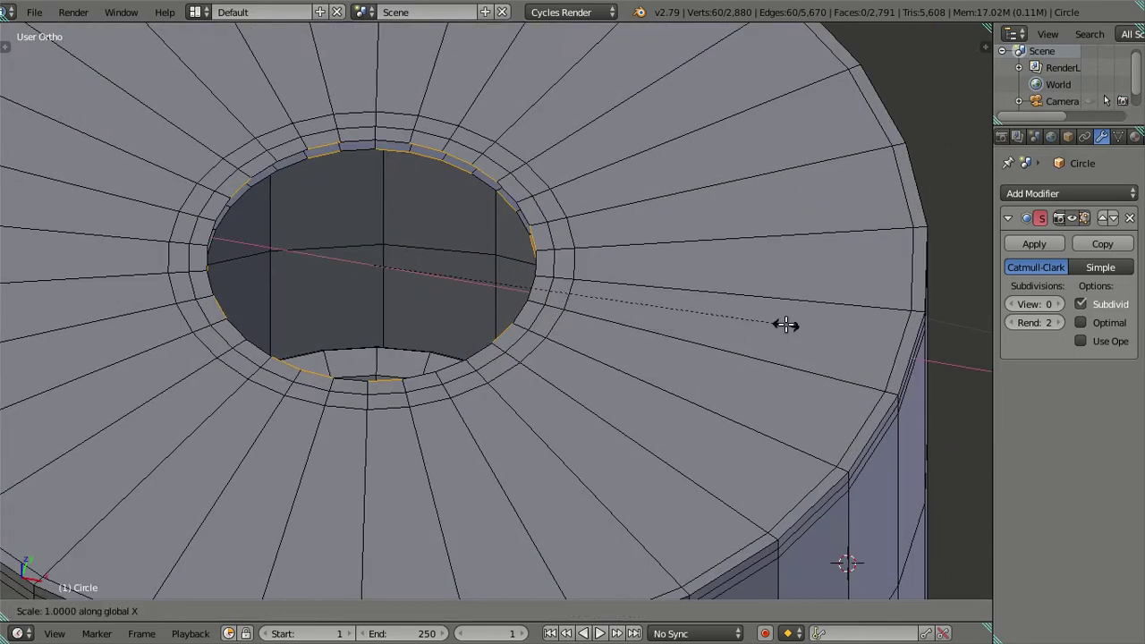
pyautogui.write('0.5')
pyautogui.press('Return')
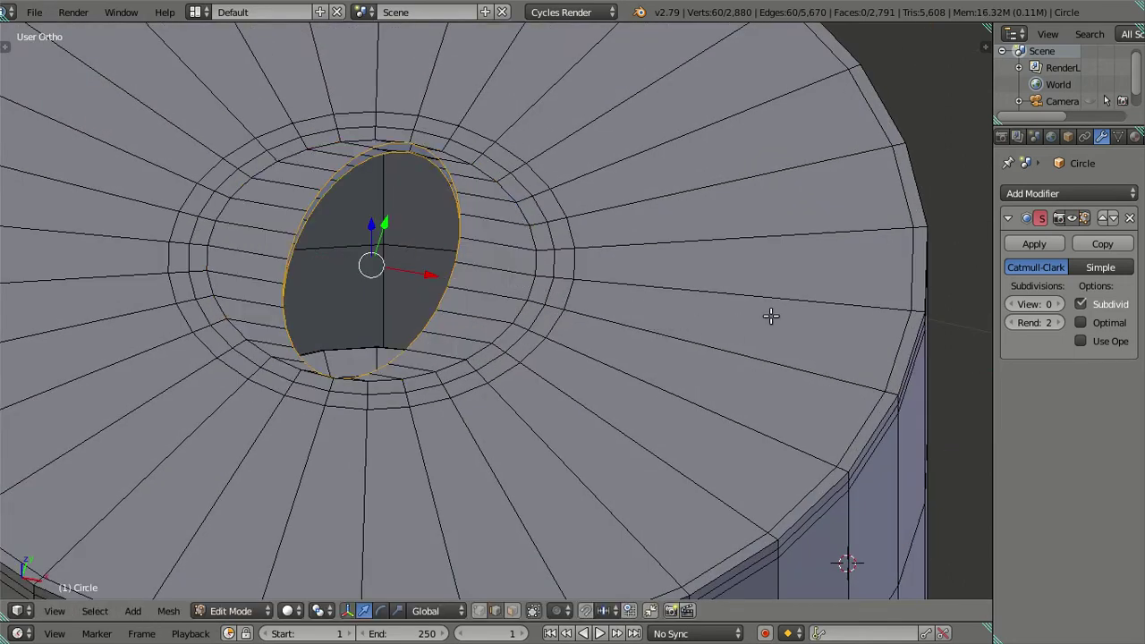
# Scale the hole by 5 along Y, then fill its two edge loops with faces
pyautogui.write('sy')
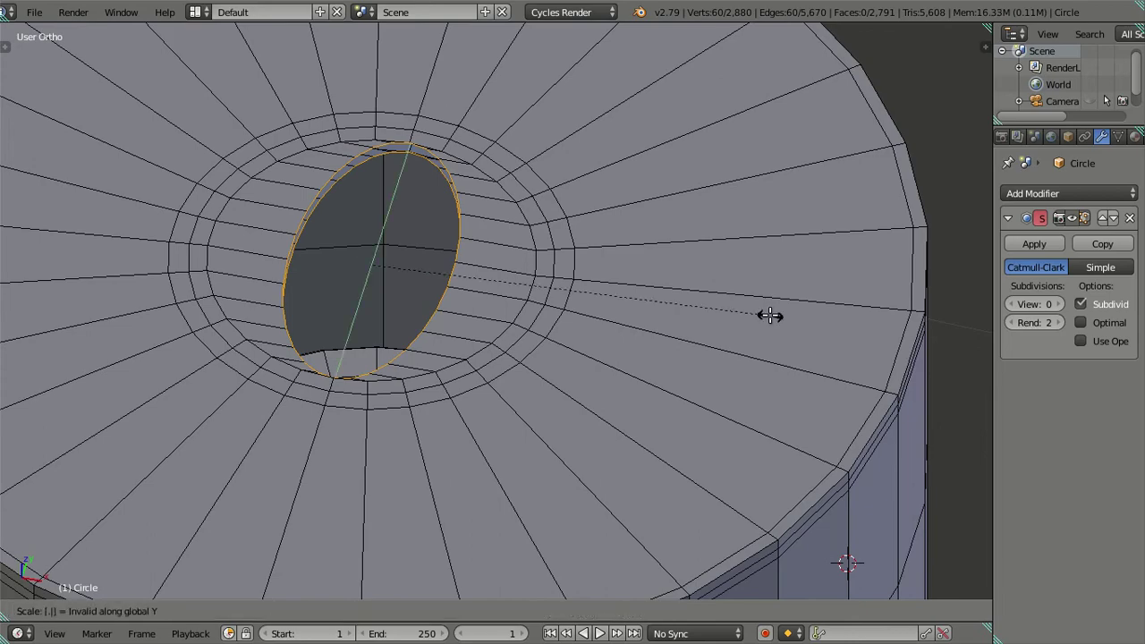
pyautogui.write('5')
pyautogui.press('Return')
pyautogui.moveTo(554, 298)
pyautogui.mouseDown(button='middle')
pyautogui.moveTo(554, 374)
pyautogui.moveTo(568, 271)
pyautogui.moveTo(603, 316)
pyautogui.moveTo(600, 288)
pyautogui.mouseUp(button='middle')
pyautogui.scroll(2, 497, 288)
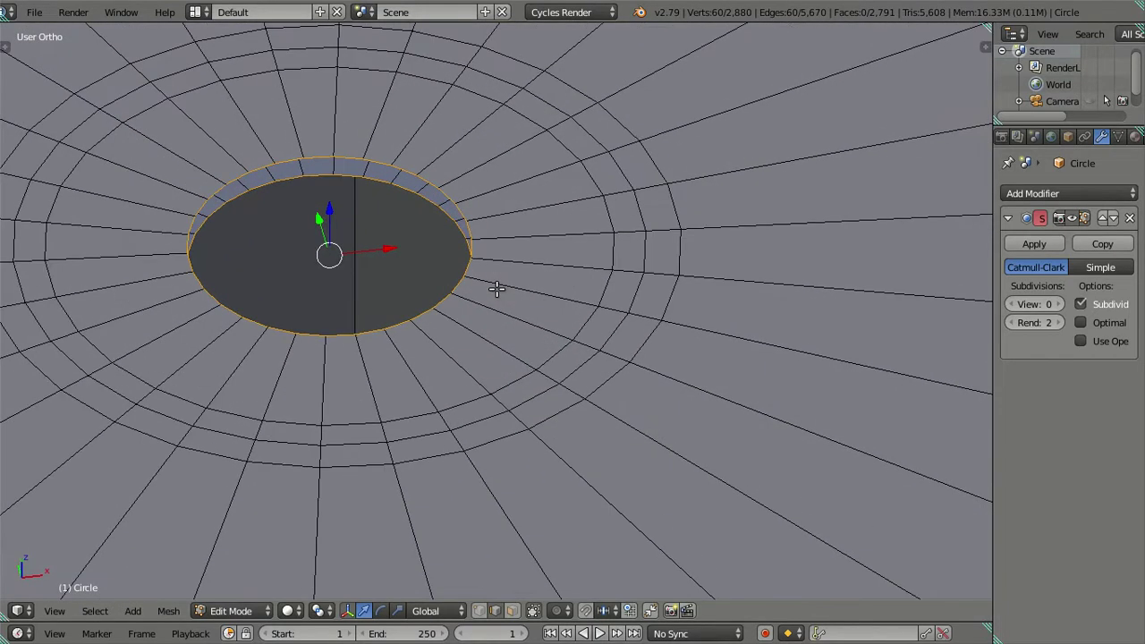
pyautogui.press('a')
pyautogui.keyDown('alt'); pyautogui.rightClick(378, 179); pyautogui.keyUp('alt')
pyautogui.press('f')
pyautogui.press('a')
pyautogui.keyDown('alt'); pyautogui.rightClick(431, 179); pyautogui.keyUp('alt')
pyautogui.press('f')
# Add centred loop cuts across the band and dissolve the unwanted edge loops
pyautogui.press('a')
pyautogui.hotkey('ctrl', 'r')
pyautogui.scroll(10, 559, 240)
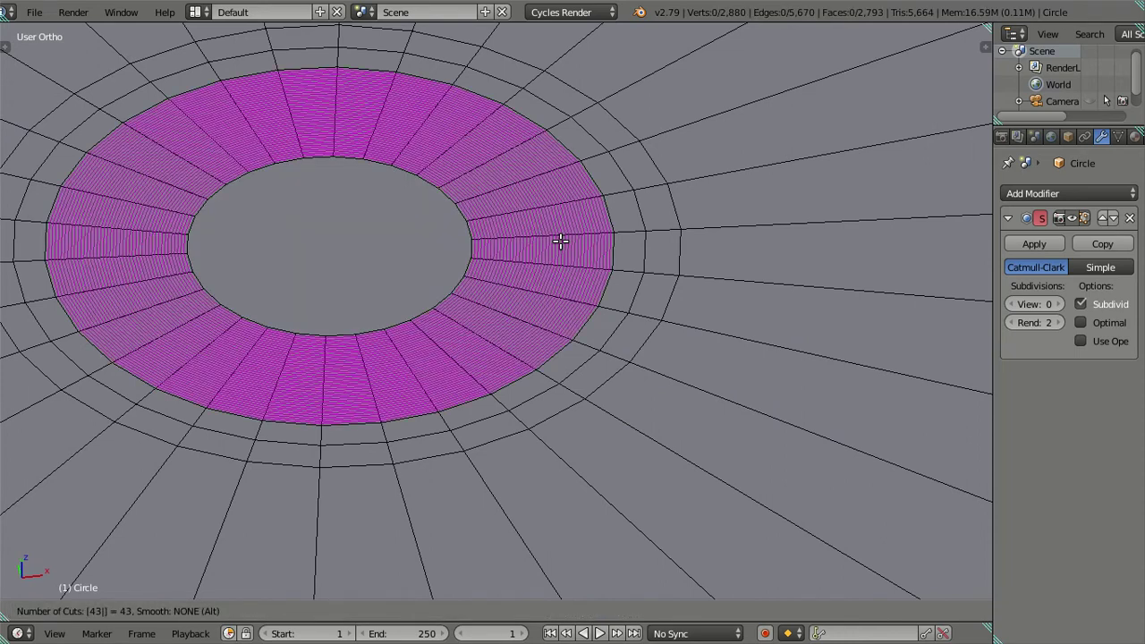
pyautogui.press('Escape')
pyautogui.hotkey('ctrl', 'r')
pyautogui.scroll(4, 558, 240)
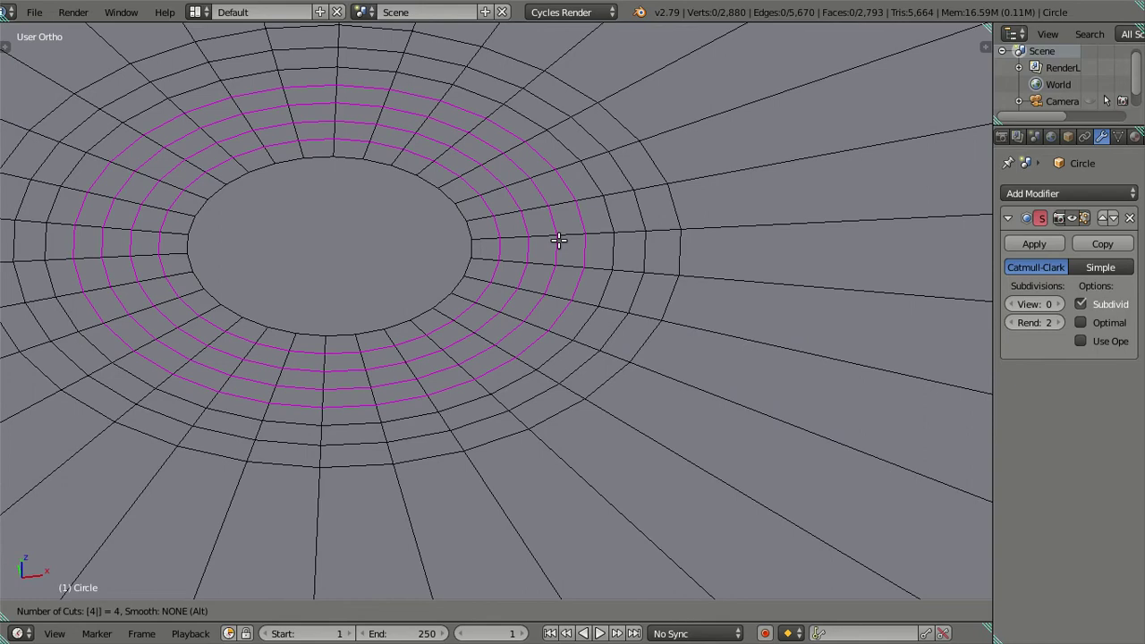
pyautogui.click(558, 240)
pyautogui.rightClick(558, 239)
pyautogui.press('x')
pyautogui.click(718, 288)
# Hide the connected inner tube geometry
pyautogui.moveTo(504, 389)
pyautogui.mouseDown(button='middle')
pyautogui.moveTo(519, 202)
pyautogui.moveTo(507, 242)
pyautogui.mouseUp(button='middle')
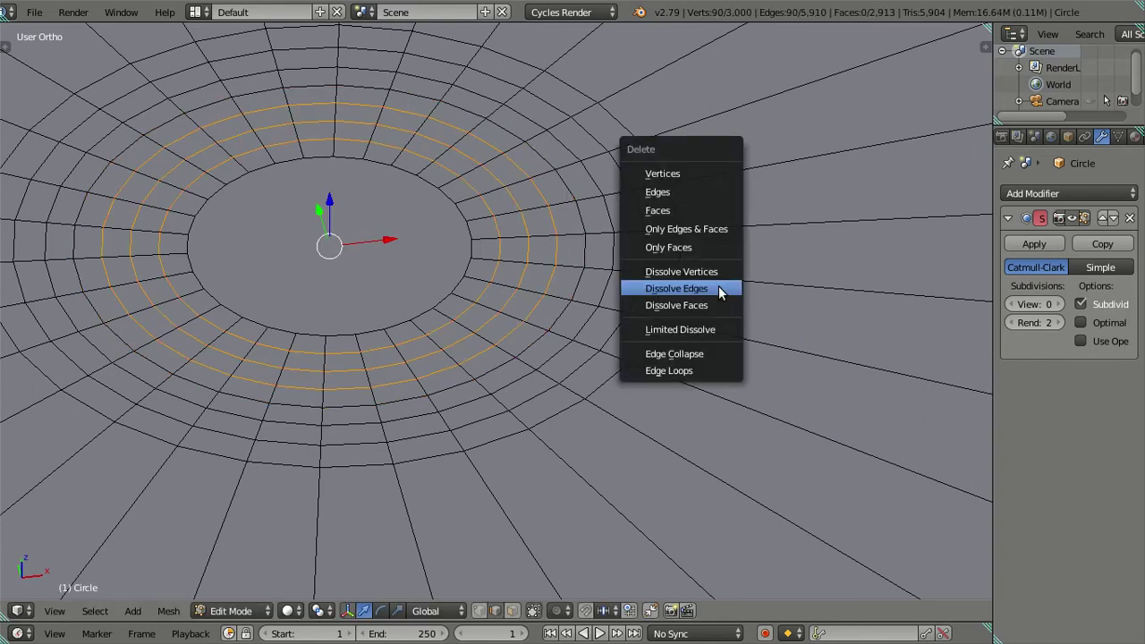
pyautogui.rightClick(505, 270)
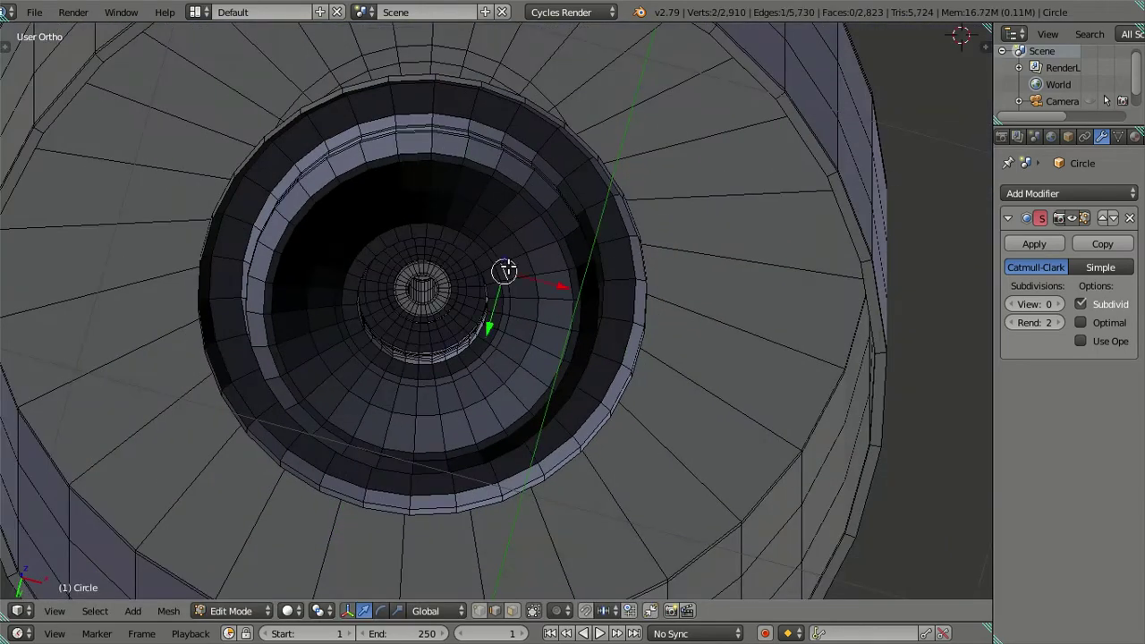
pyautogui.press('l')
pyautogui.press('h')
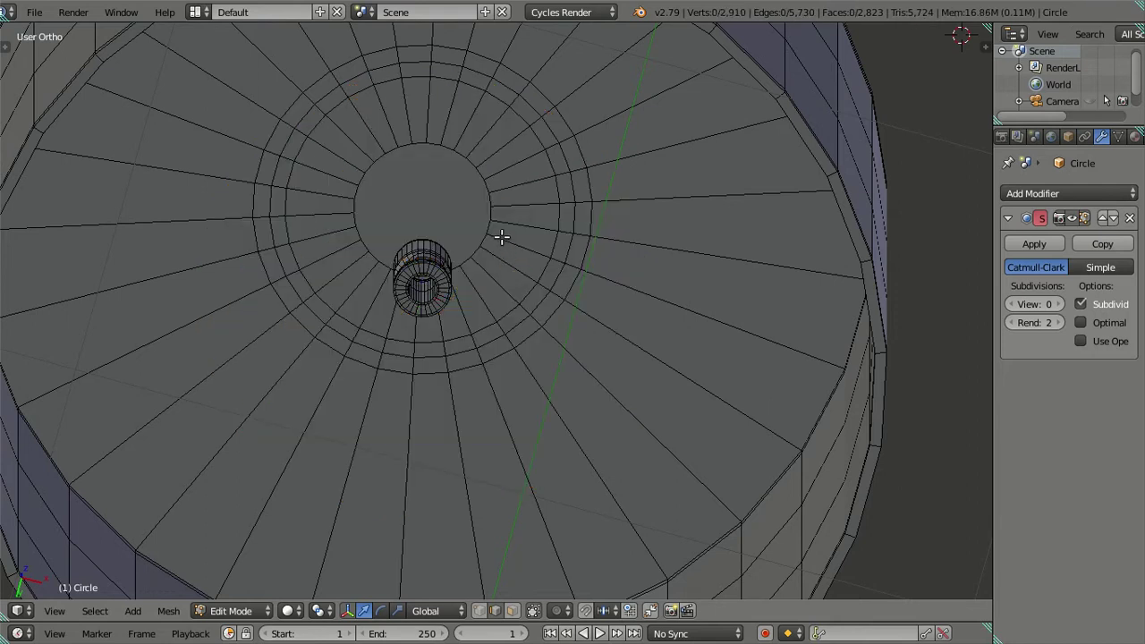
# Cut four centred loops across the ring, then dissolve the extra loops
pyautogui.hotkey('ctrl', 'r')
pyautogui.scroll(3, 506, 235)
pyautogui.click(505, 236)
pyautogui.rightClick(524, 248)
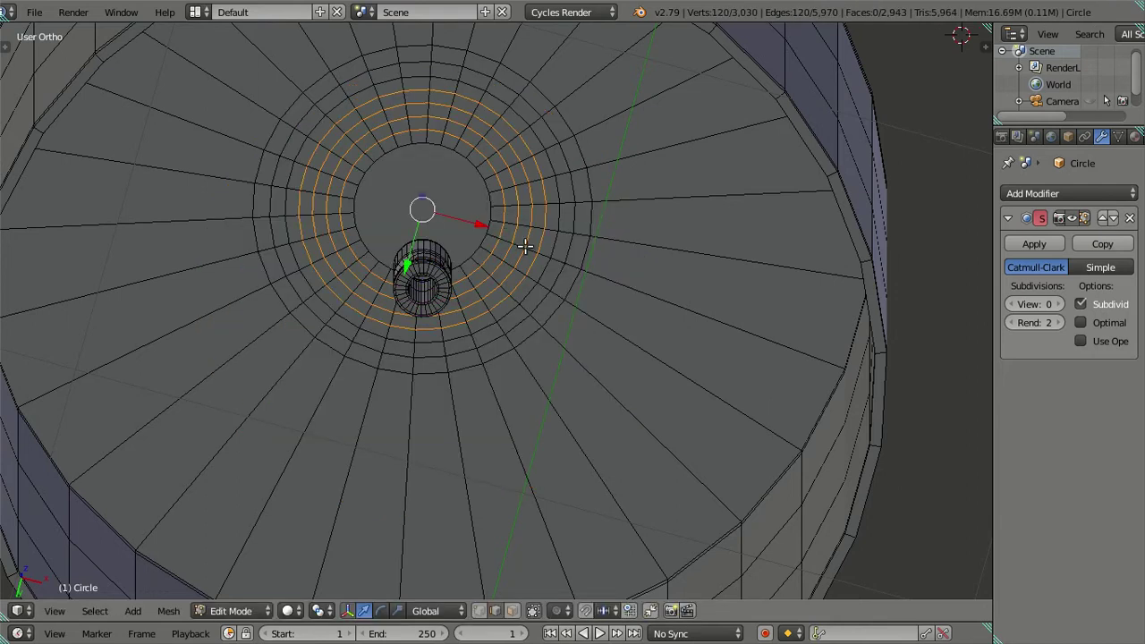
pyautogui.scroll(2, 546, 255)
pyautogui.press('x')
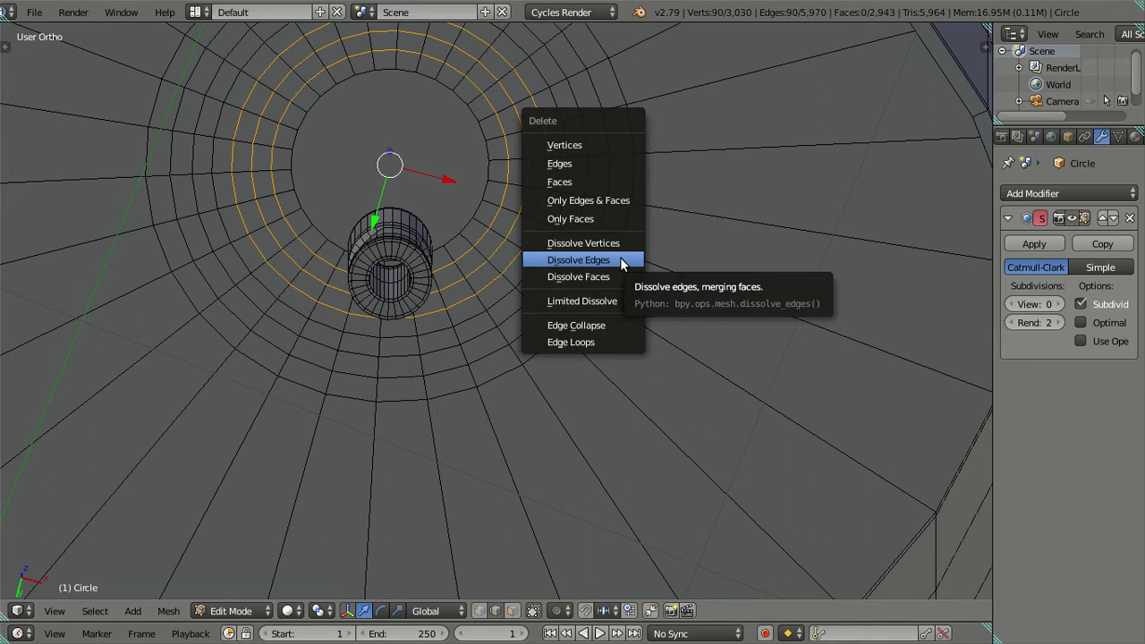
pyautogui.click(620, 257)
pyautogui.scroll(-3, 609, 243)
pyautogui.moveTo(600, 257); pyautogui.dragTo(558, 302, button='middle')
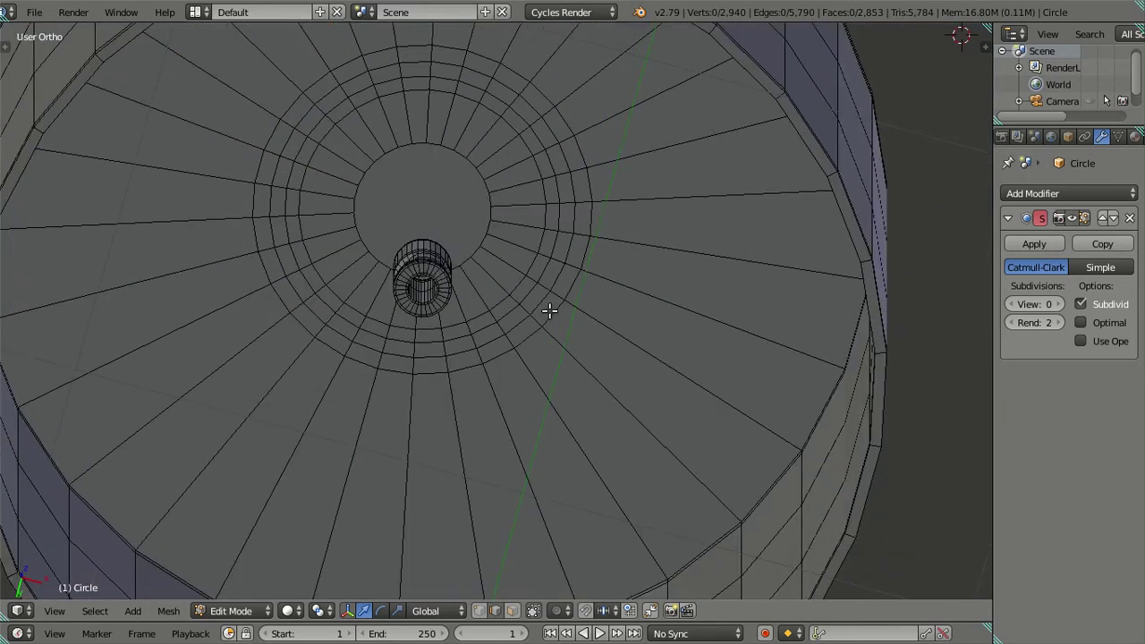
pyautogui.scroll(2, 549, 313)
pyautogui.scroll(2, 551, 295)
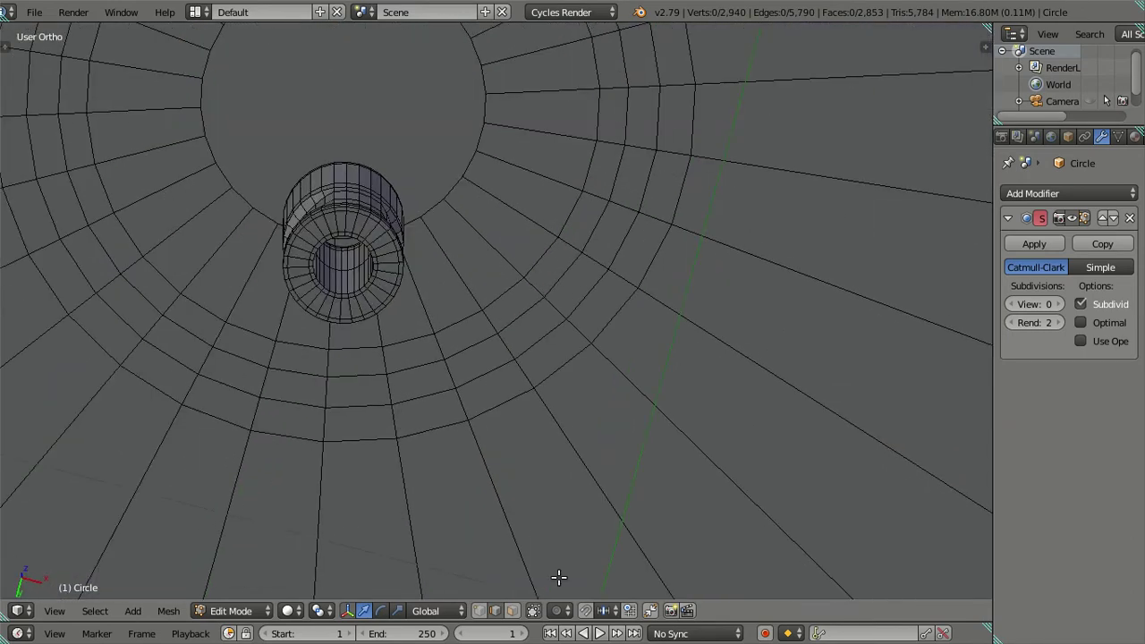
# Select the full ring of faces on the cylinder top in face mode
pyautogui.click(512, 610)
pyautogui.keyDown('alt'); pyautogui.click(625, 204); pyautogui.keyUp('alt')
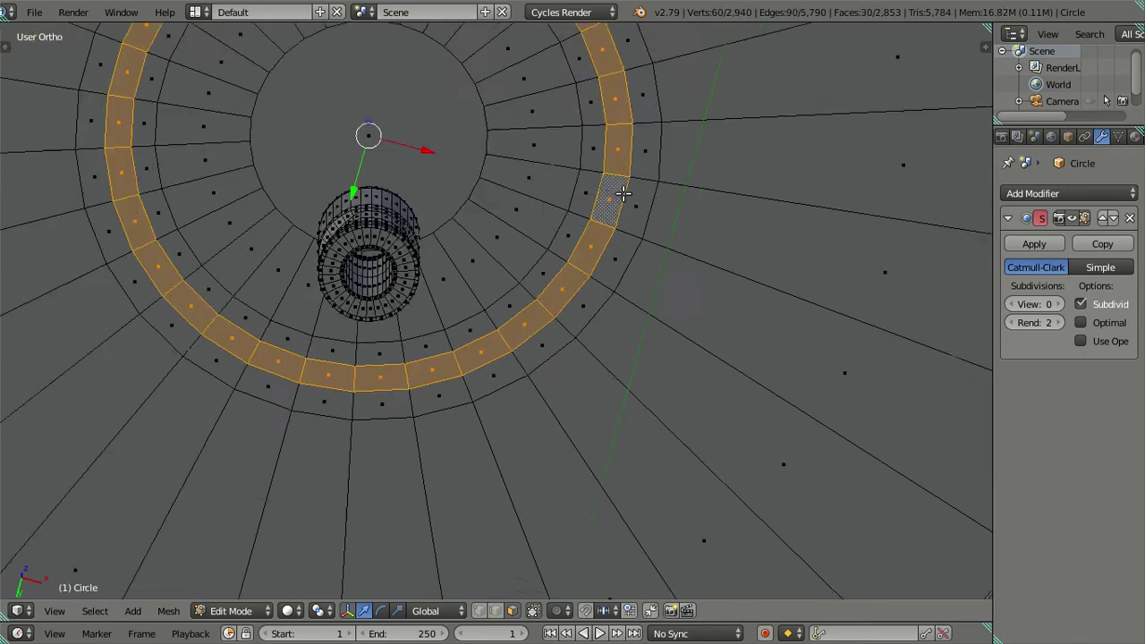
pyautogui.moveTo(614, 191); pyautogui.dragTo(583, 421, button='middle')
pyautogui.scroll(4, 582, 422)
pyautogui.keyDown('alt'); pyautogui.click(540, 287); pyautogui.keyUp('alt')
pyautogui.moveTo(595, 360)
pyautogui.mouseDown(button='middle')
pyautogui.moveTo(582, 235)
pyautogui.moveTo(539, 313)
pyautogui.mouseUp(button='middle')
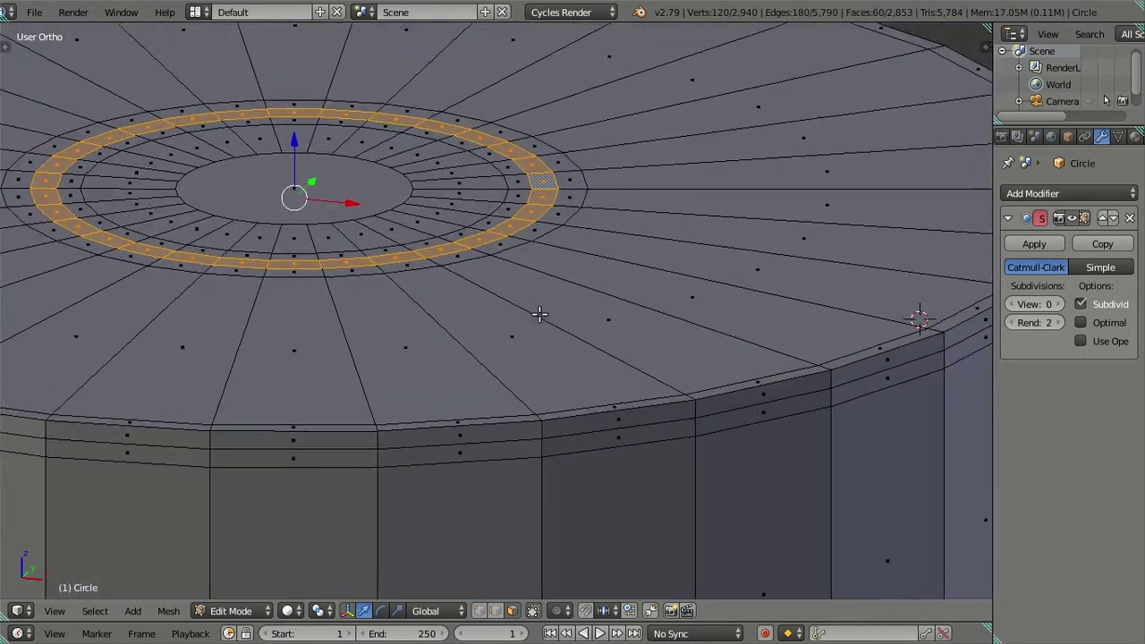
pyautogui.keyDown('shift'); pyautogui.scroll(2, 540, 313); pyautogui.keyUp('shift')
pyautogui.scroll(1, 537, 309)
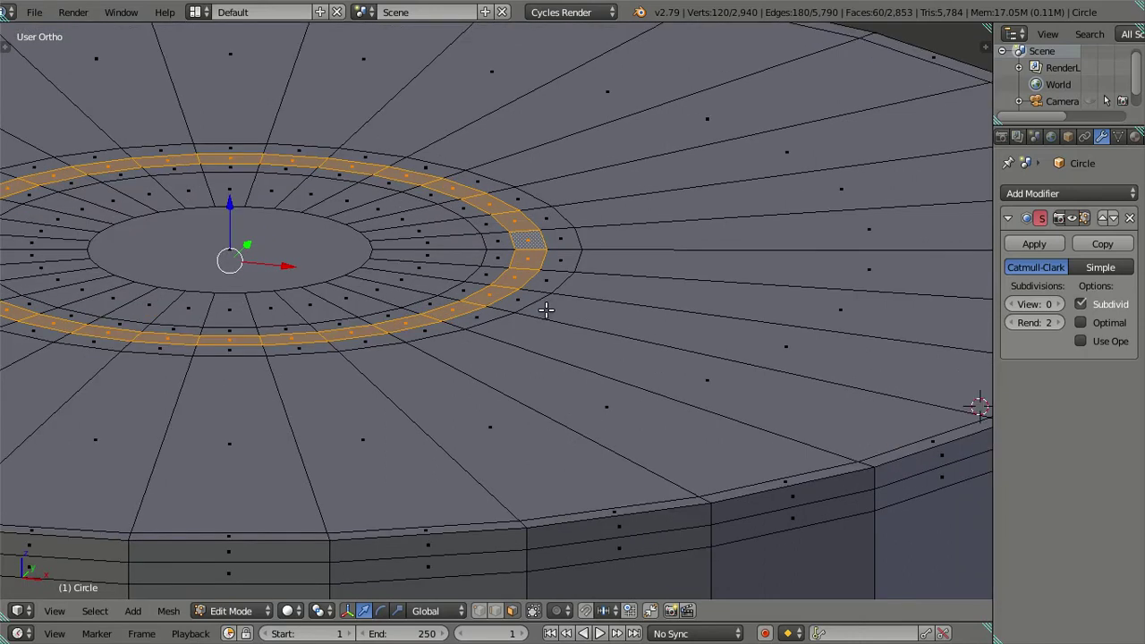
# Extrude the face ring by -0.125 and move it -0.02 along Z
pyautogui.press('e')
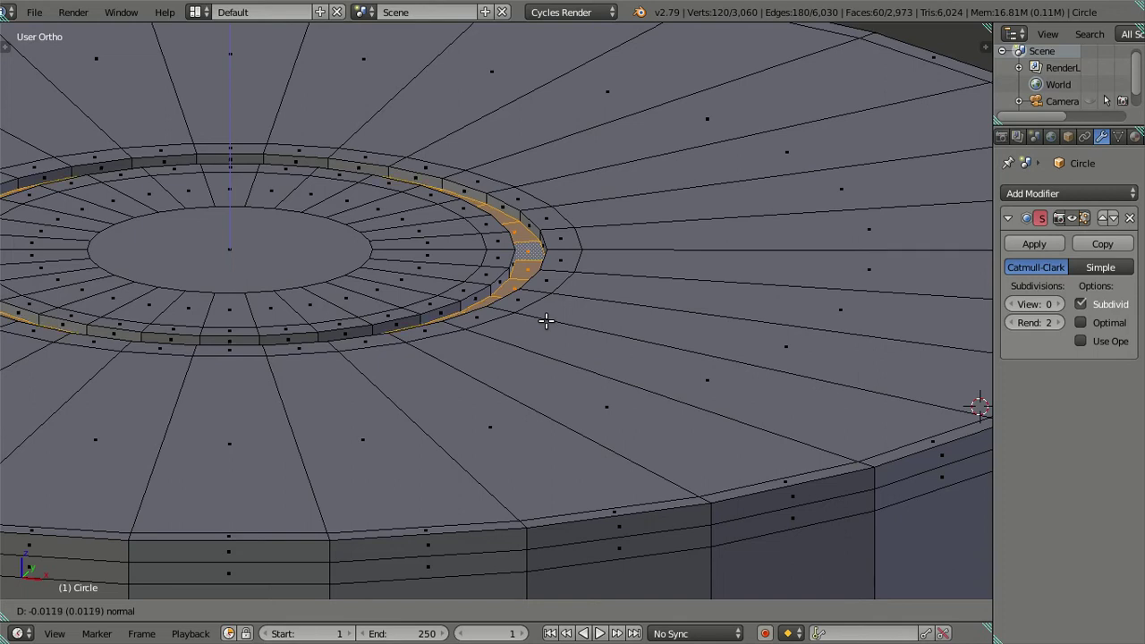
pyautogui.write('-.125')
pyautogui.press('Return')
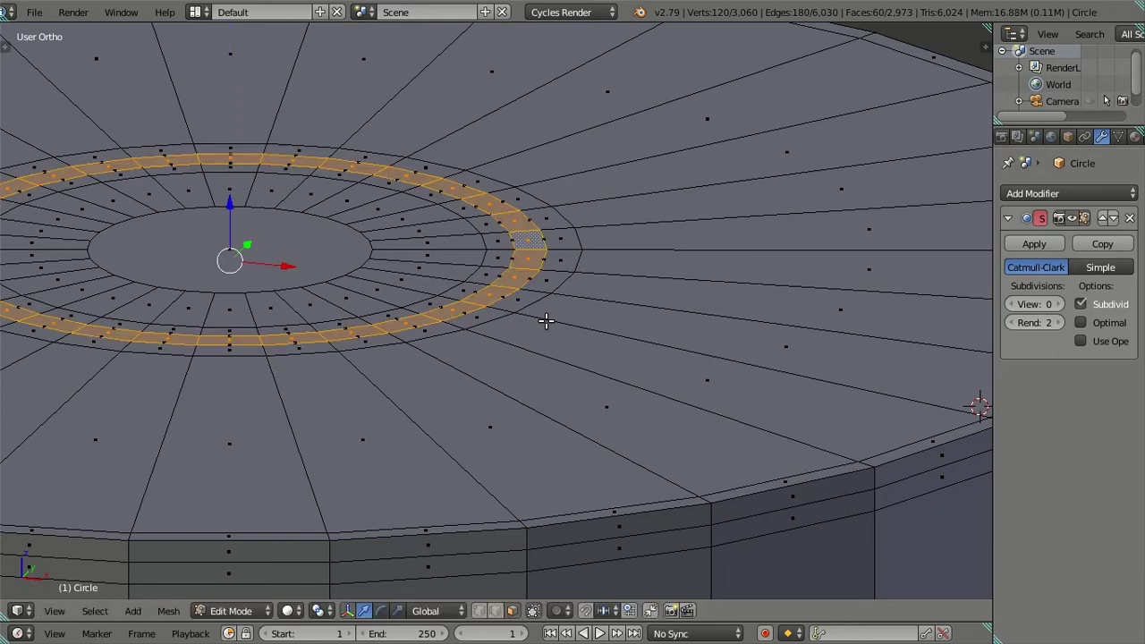
pyautogui.press('g')
pyautogui.press('z')
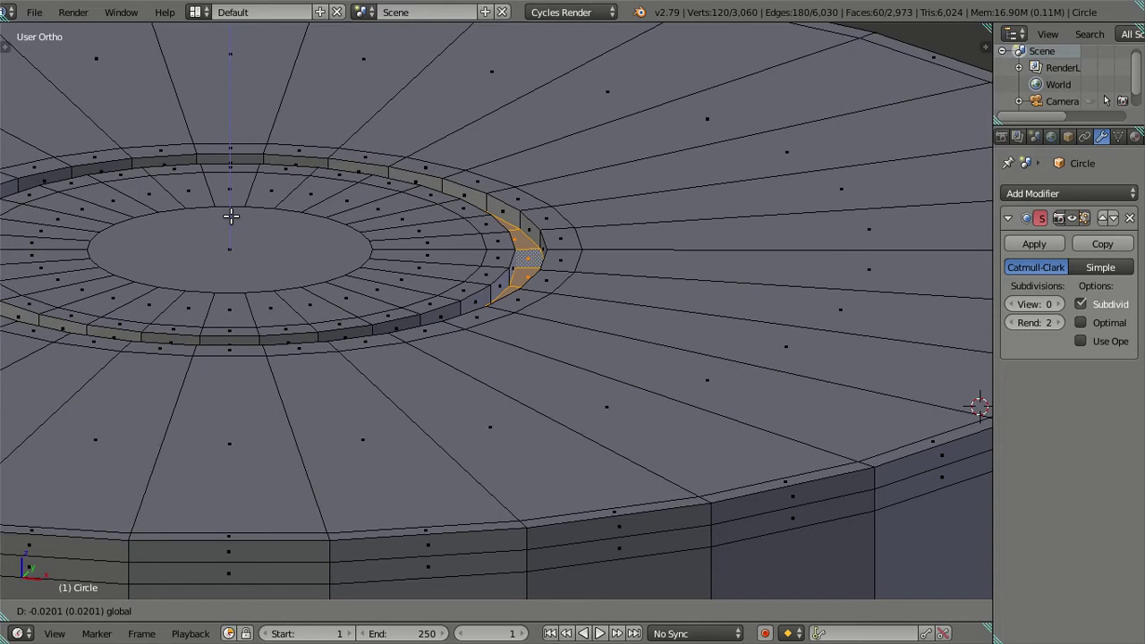
pyautogui.write('-.02')
pyautogui.press('Return')
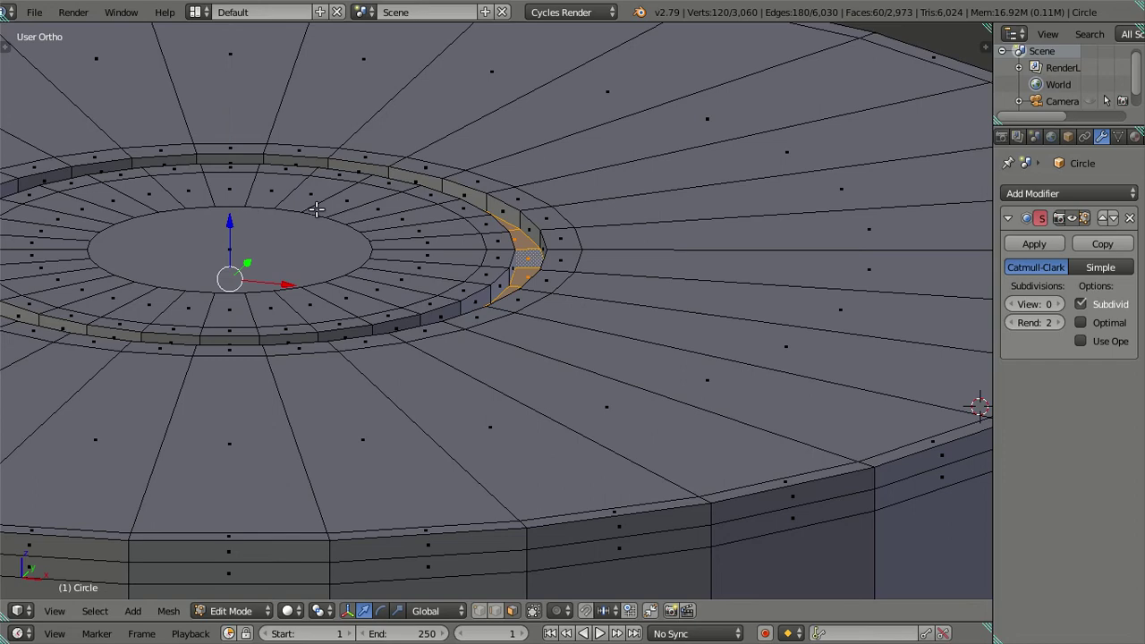
# Inspect the recessed groove and its walls from several angles, toggling Object and Edit Mode
pyautogui.scroll(-3, 358, 268)
pyautogui.moveTo(357, 269)
pyautogui.mouseDown(button='middle')
pyautogui.moveTo(447, 304)
pyautogui.moveTo(493, 453)
pyautogui.moveTo(429, 373)
pyautogui.moveTo(516, 429)
pyautogui.moveTo(549, 395)
pyautogui.mouseUp(button='middle')
pyautogui.press('Tab')
pyautogui.scroll(5, 486, 322)
pyautogui.scroll(-4, 487, 328)
pyautogui.press('Tab')
pyautogui.scroll(2, 636, 376)
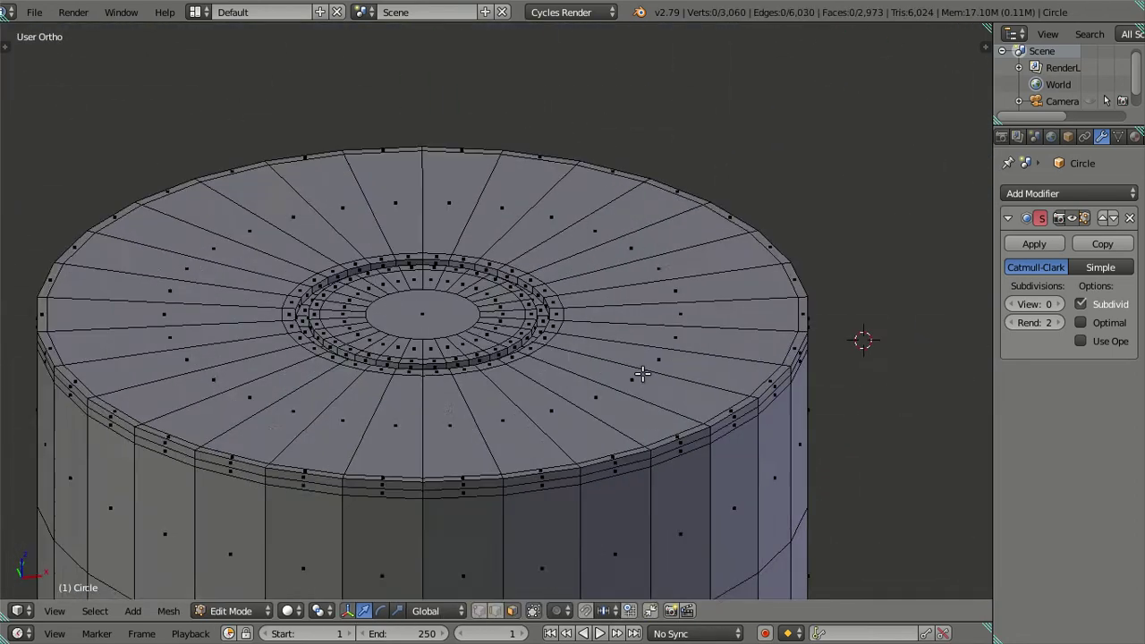
pyautogui.scroll(2, 754, 388)
pyautogui.moveTo(754, 389); pyautogui.dragTo(757, 475, button='middle')
pyautogui.scroll(2, 623, 145)
pyautogui.scroll(-2, 624, 145)
pyautogui.moveTo(593, 117)
pyautogui.mouseDown(button='middle')
pyautogui.moveTo(547, 187)
pyautogui.moveTo(612, 190)
pyautogui.mouseUp(button='middle')
pyautogui.scroll(-3, 612, 190)
pyautogui.moveTo(639, 238)
pyautogui.mouseDown(button='middle')
pyautogui.moveTo(649, 171)
pyautogui.moveTo(642, 389)
pyautogui.moveTo(541, 453)
pyautogui.mouseUp(button='middle')
pyautogui.scroll(2, 541, 452)
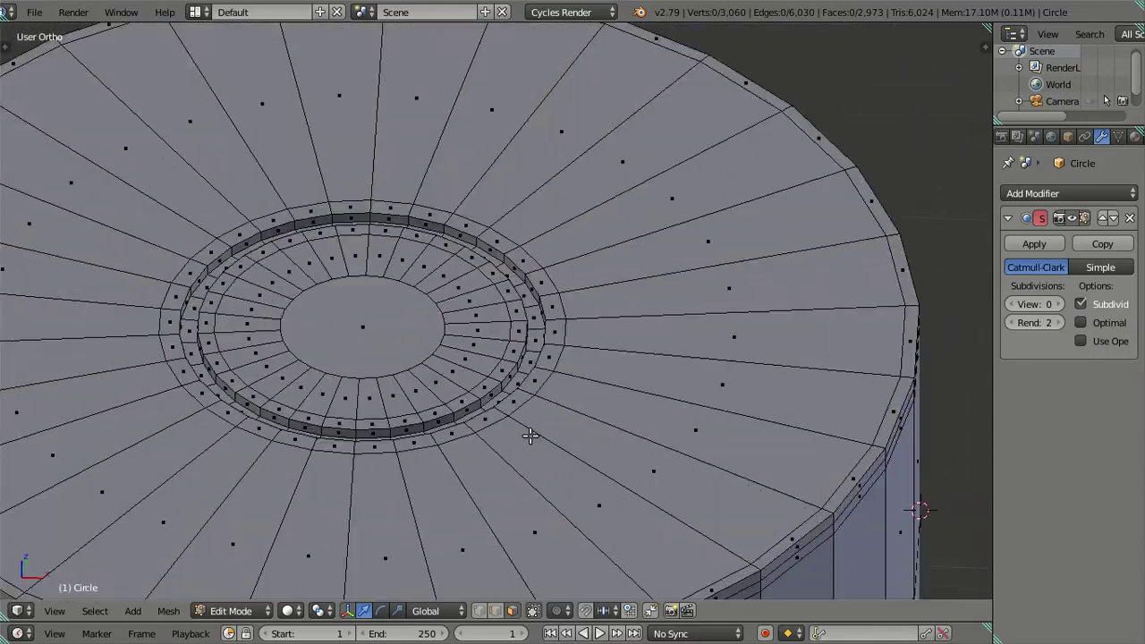
pyautogui.scroll(2, 531, 433)
pyautogui.scroll(1, 573, 345)
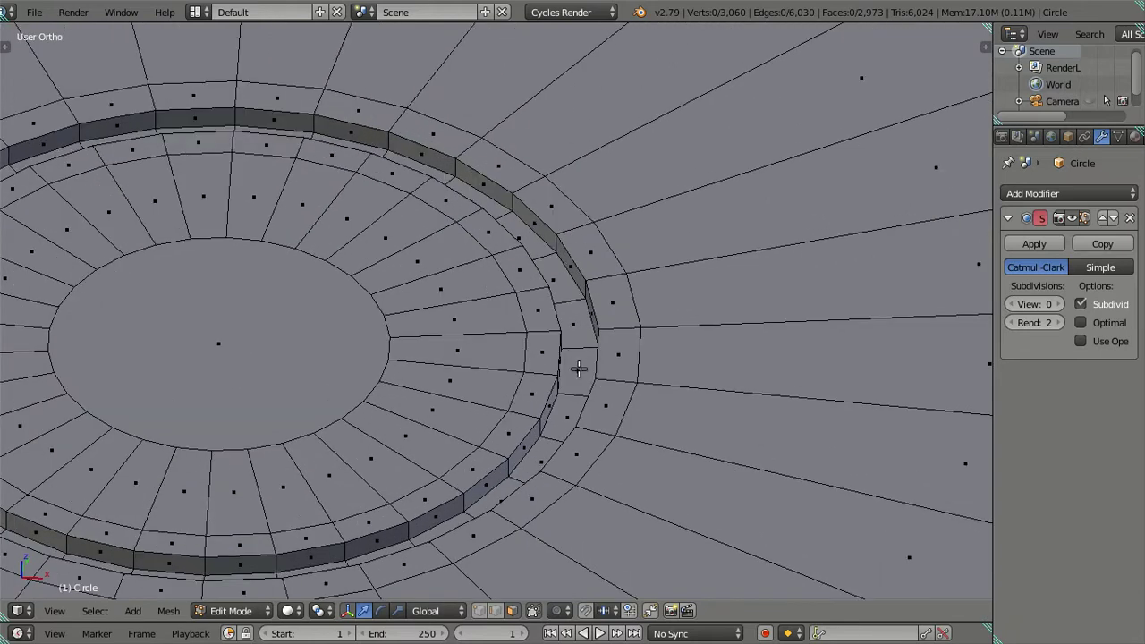
pyautogui.moveTo(579, 368); pyautogui.dragTo(558, 322, button='middle')
pyautogui.scroll(2, 557, 322)
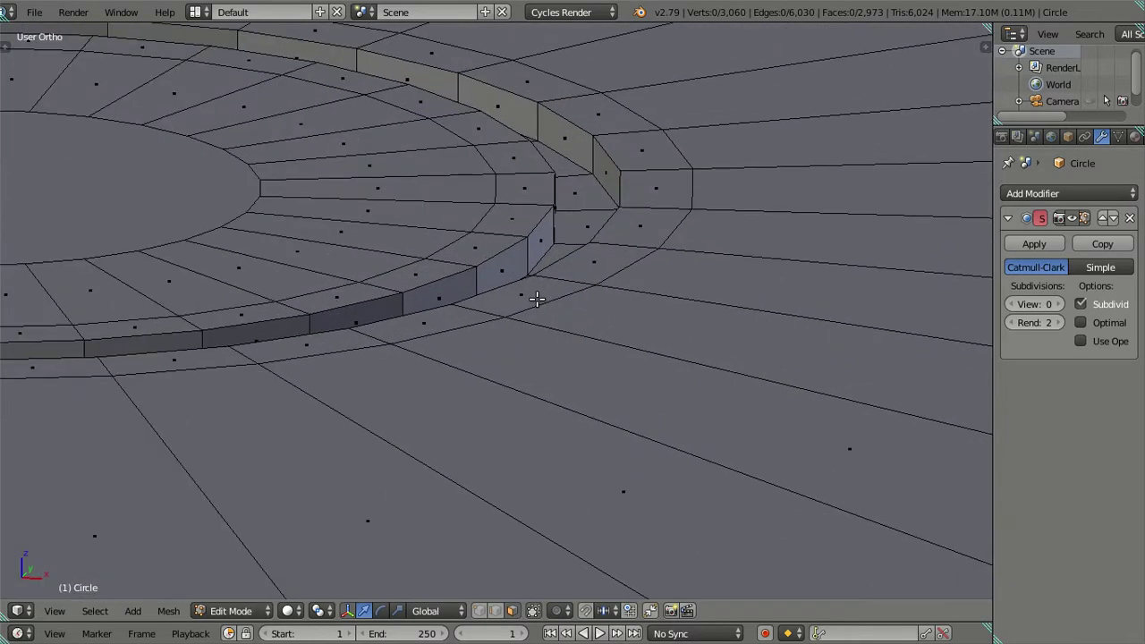
pyautogui.scroll(2, 535, 282)
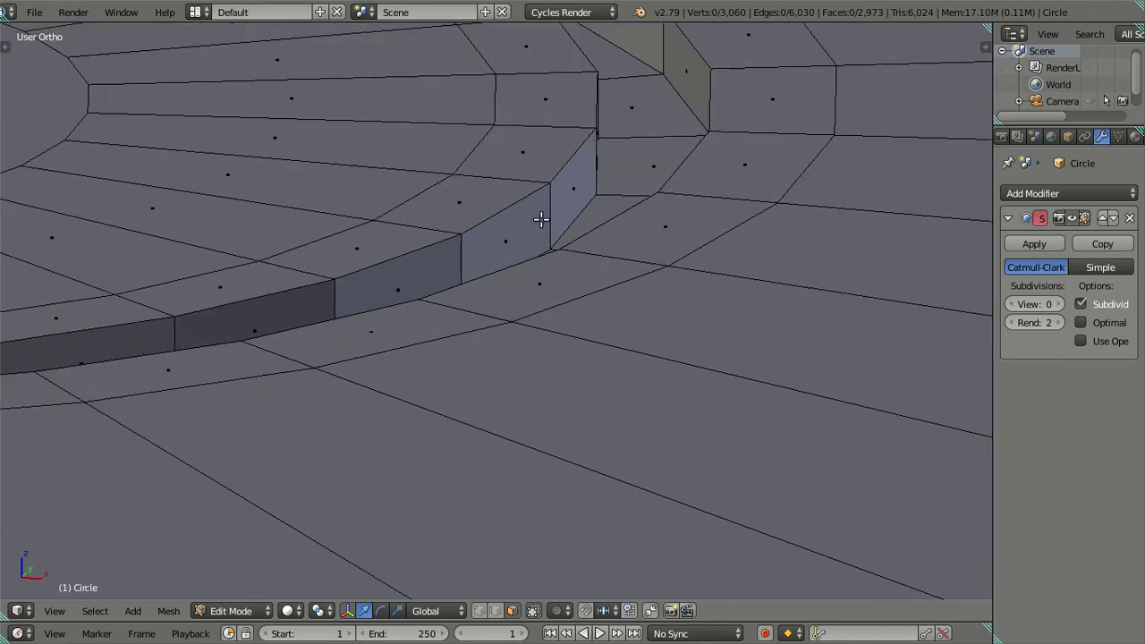
pyautogui.scroll(-4, 540, 219)
# Set viewport subdivision levels to 2 and view the smoothed groove in Object Mode
pyautogui.doubleClick(1058, 304)
pyautogui.scroll(-4, 543, 352)
pyautogui.scroll(3, 555, 378)
pyautogui.press('Tab')
pyautogui.scroll(1, 577, 347)
pyautogui.moveTo(577, 347)
pyautogui.mouseDown(button='middle')
pyautogui.moveTo(563, 312)
pyautogui.moveTo(575, 399)
pyautogui.mouseUp(button='middle')
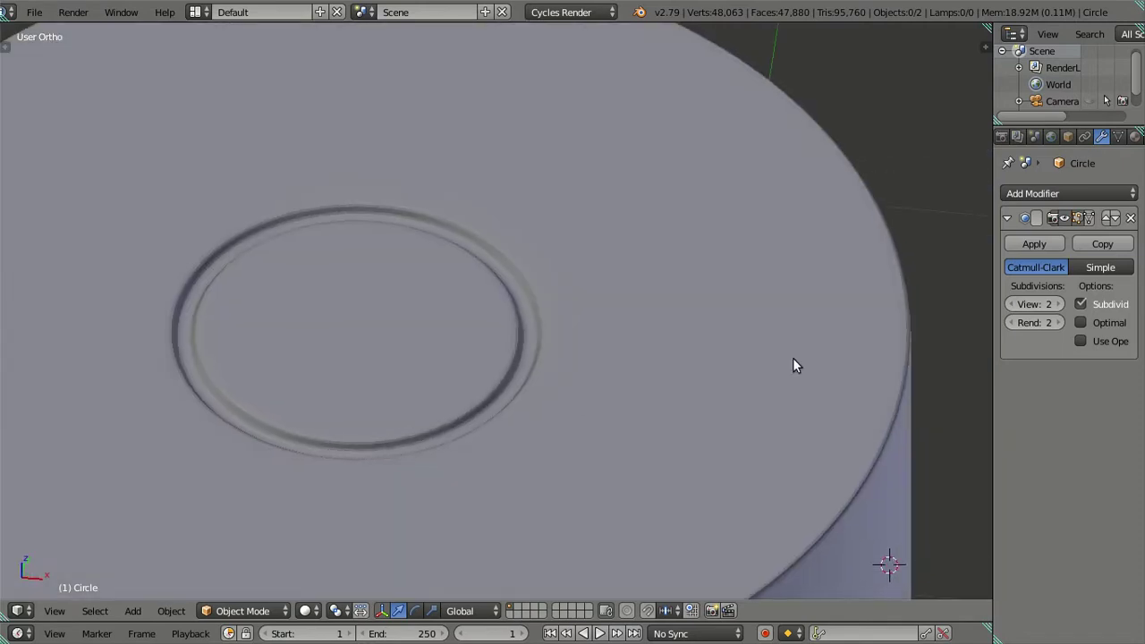
# With viewport subdivision at 0, add a centred loop cut around the ring and dissolve one edge loop
pyautogui.click(1009, 305)
pyautogui.click(1009, 305)
pyautogui.scroll(5, 672, 394)
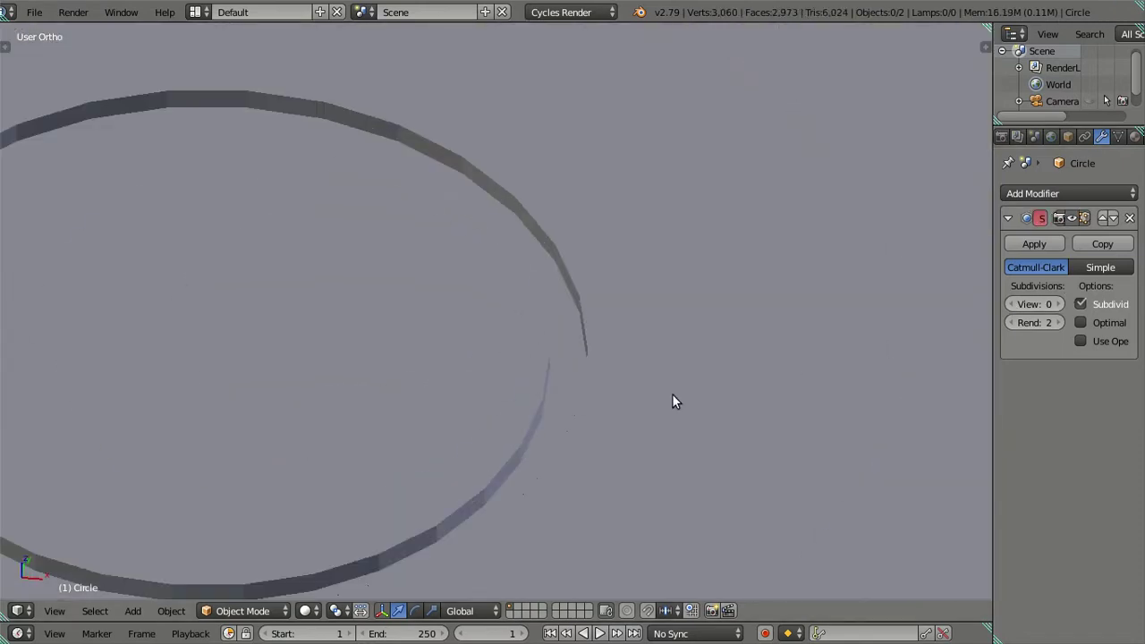
pyautogui.press('Tab')
pyautogui.hotkey('ctrl', 'r')
pyautogui.click(595, 391)
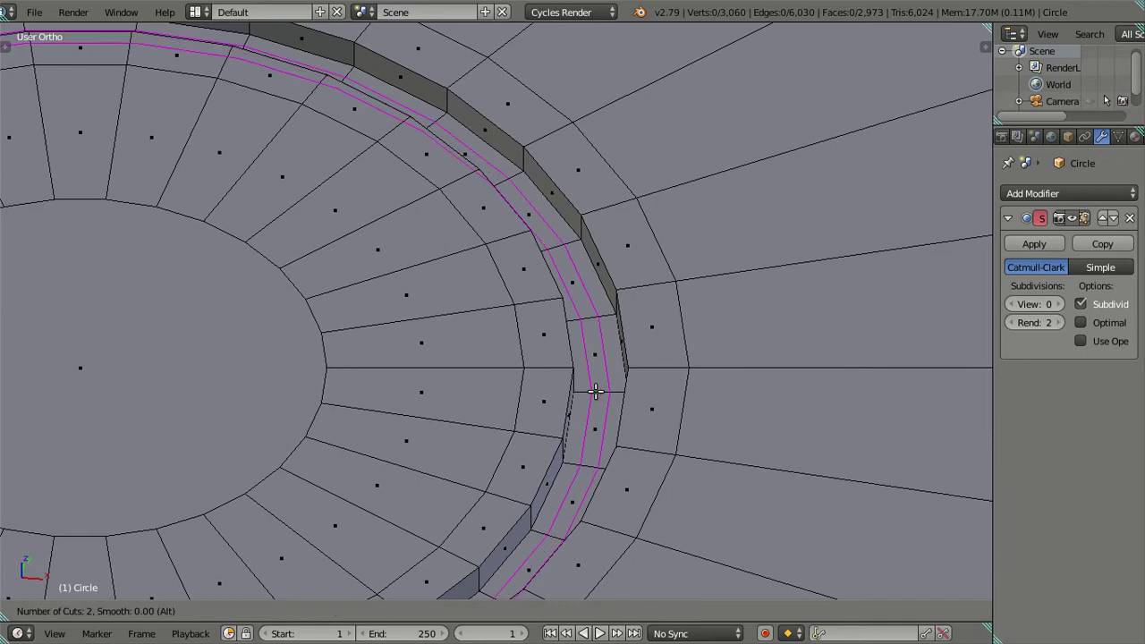
pyautogui.rightClick(595, 391)
pyautogui.keyDown('alt'); pyautogui.rightClick(586, 375); pyautogui.keyUp('alt')
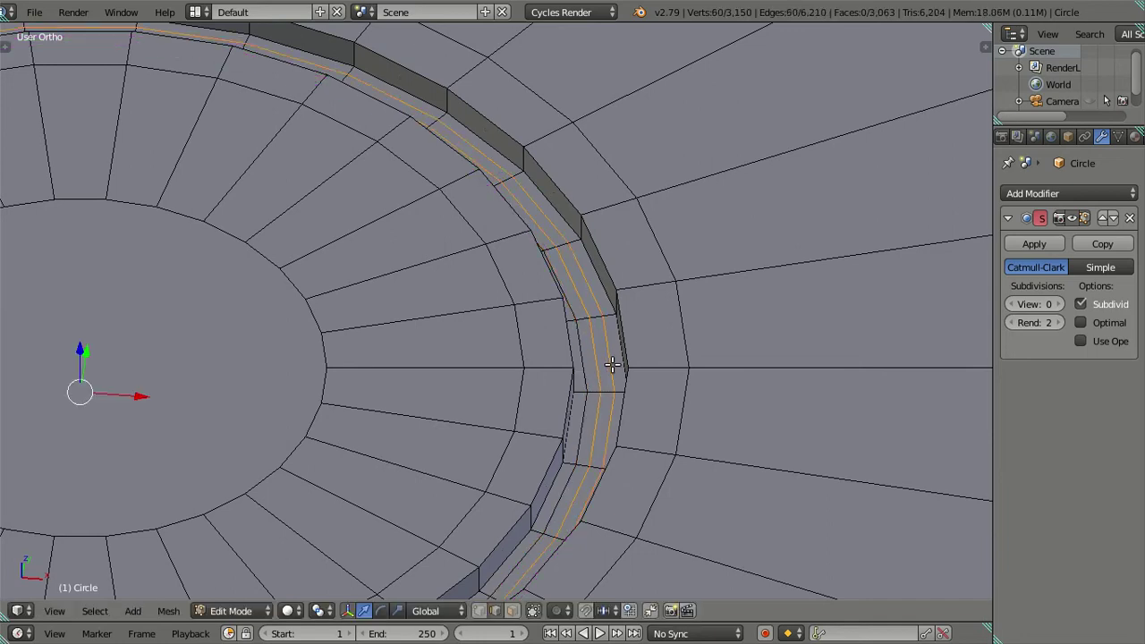
pyautogui.press('x')
pyautogui.click(738, 385)
# Restore viewport subdivision to 2 and check the smoothed ring in Object Mode
pyautogui.moveTo(659, 384); pyautogui.dragTo(658, 298, button='middle')
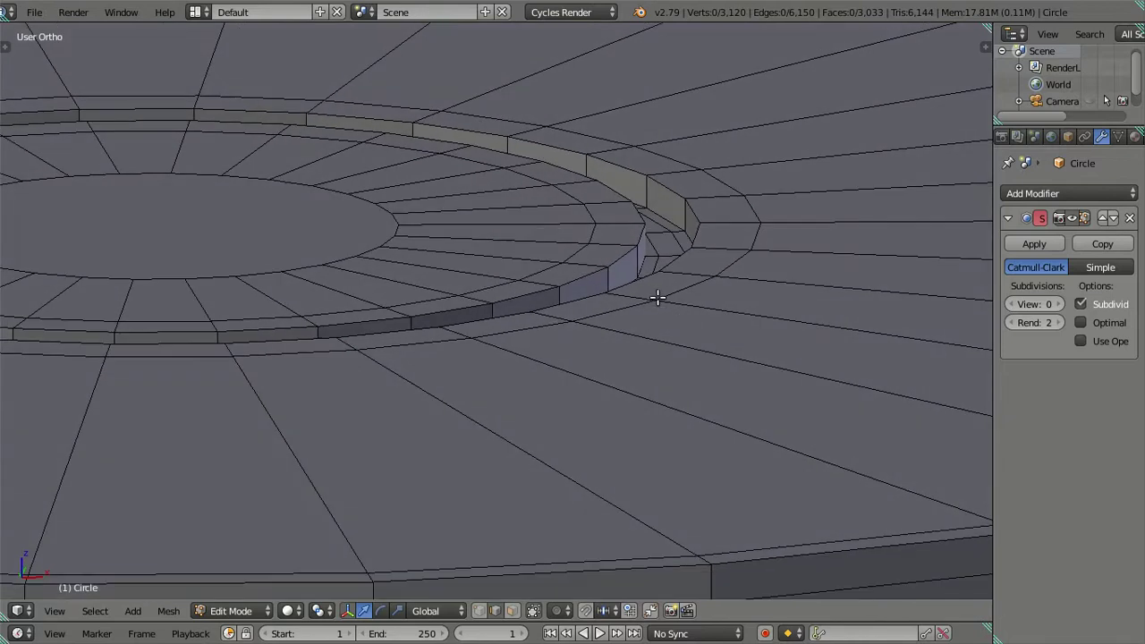
pyautogui.scroll(3, 657, 298)
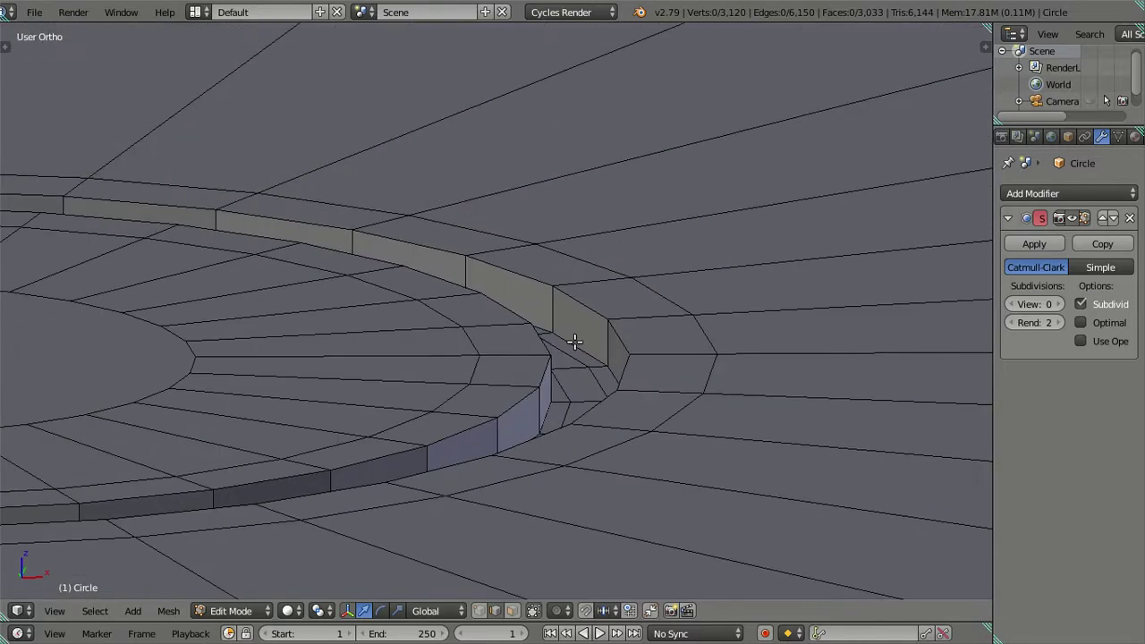
pyautogui.moveTo(690, 188); pyautogui.dragTo(577, 328, button='middle')
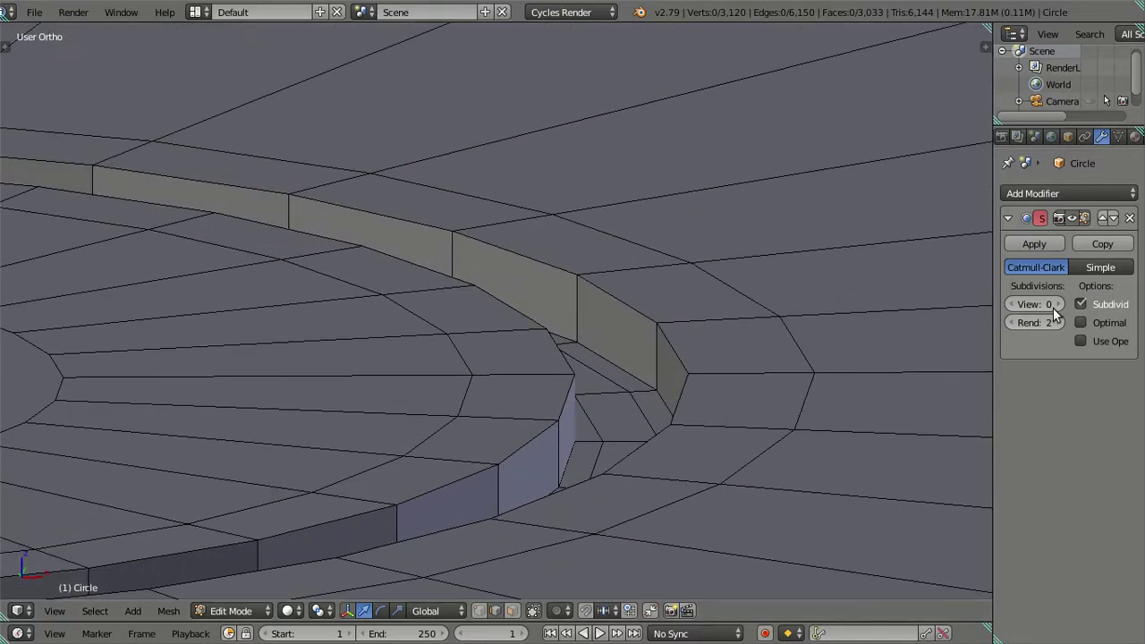
pyautogui.click(1058, 304)
pyautogui.click(1059, 304)
pyautogui.scroll(-5, 593, 519)
pyautogui.press('Tab')
pyautogui.moveTo(574, 402)
pyautogui.mouseDown(button='middle')
pyautogui.moveTo(539, 478)
pyautogui.moveTo(531, 414)
pyautogui.mouseUp(button='middle')
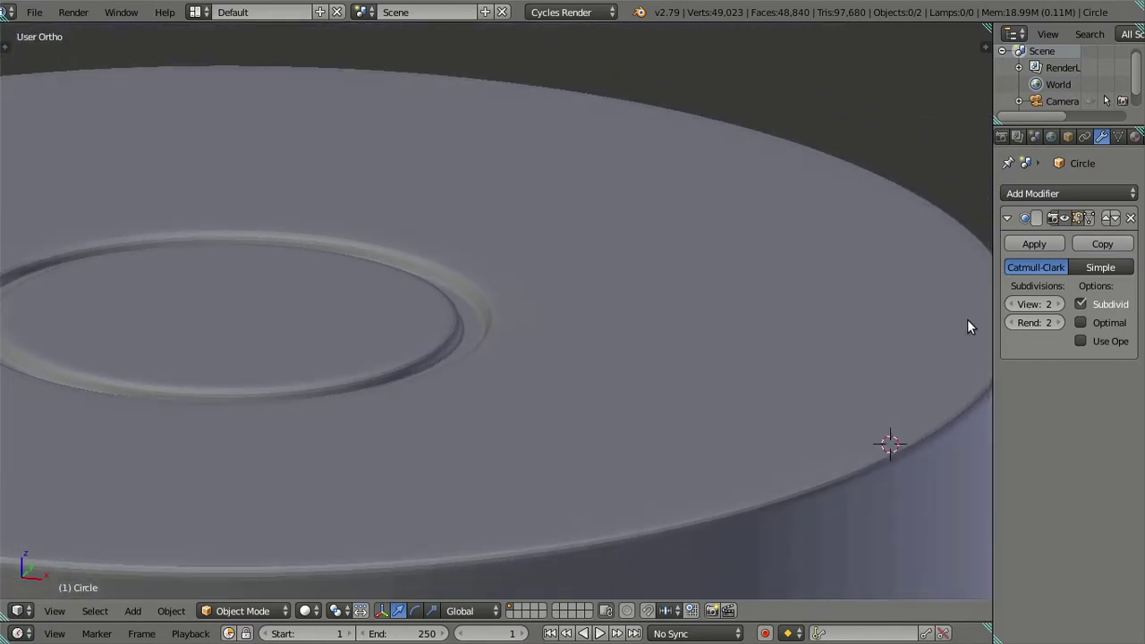
# Drop subdivision to 0 and add two centred loop cuts on the groove wall
pyautogui.click(1010, 304)
pyautogui.click(1010, 304)
pyautogui.press('Tab')
pyautogui.scroll(3, 447, 340)
pyautogui.scroll(3, 422, 346)
pyautogui.moveTo(422, 345)
pyautogui.mouseDown(button='middle')
pyautogui.moveTo(397, 468)
pyautogui.moveTo(350, 447)
pyautogui.mouseUp(button='middle')
pyautogui.hotkey('ctrl', 'r')
pyautogui.scroll(1, 349, 431)
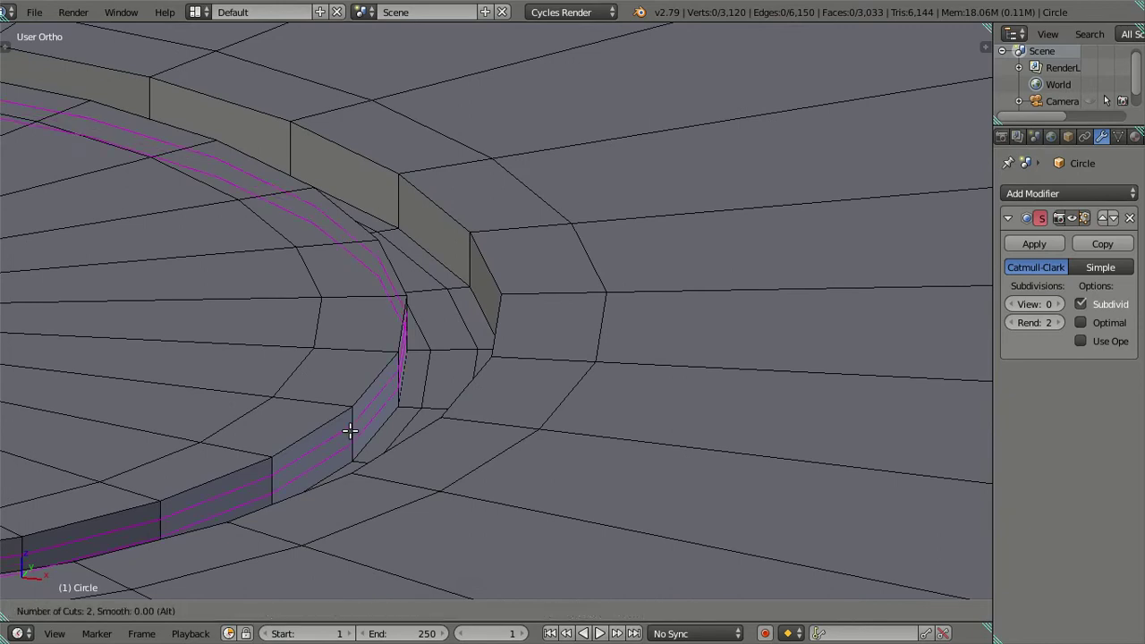
pyautogui.click(349, 431)
pyautogui.rightClick(348, 433)
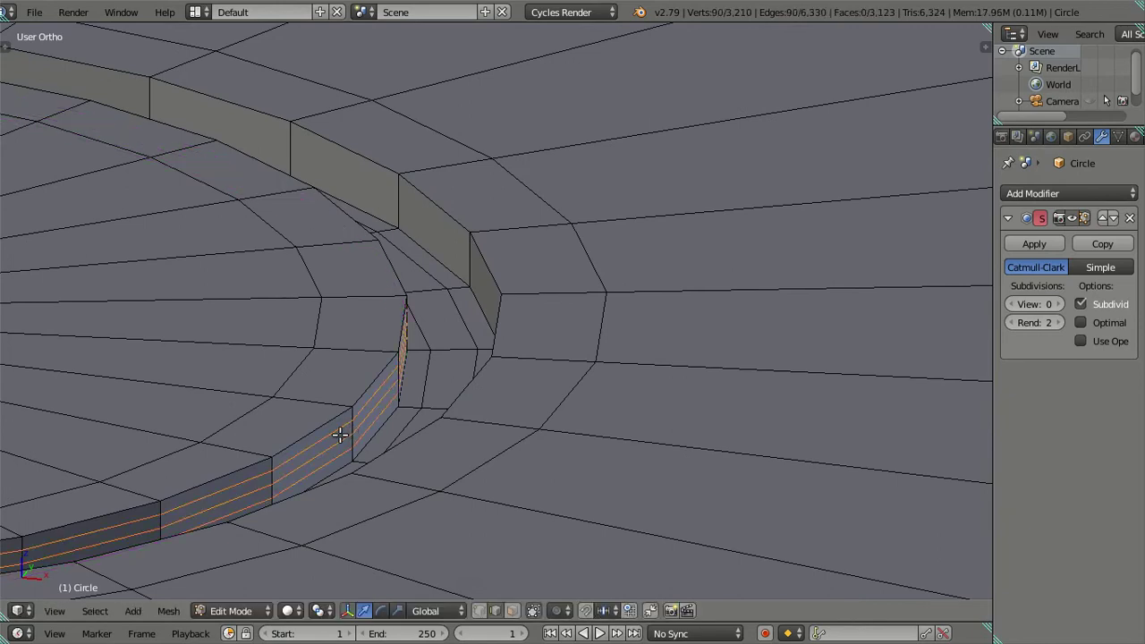
# Add another loop cut along the groove, then dissolve three parallel edge loops
pyautogui.hotkey('ctrl', 'r')
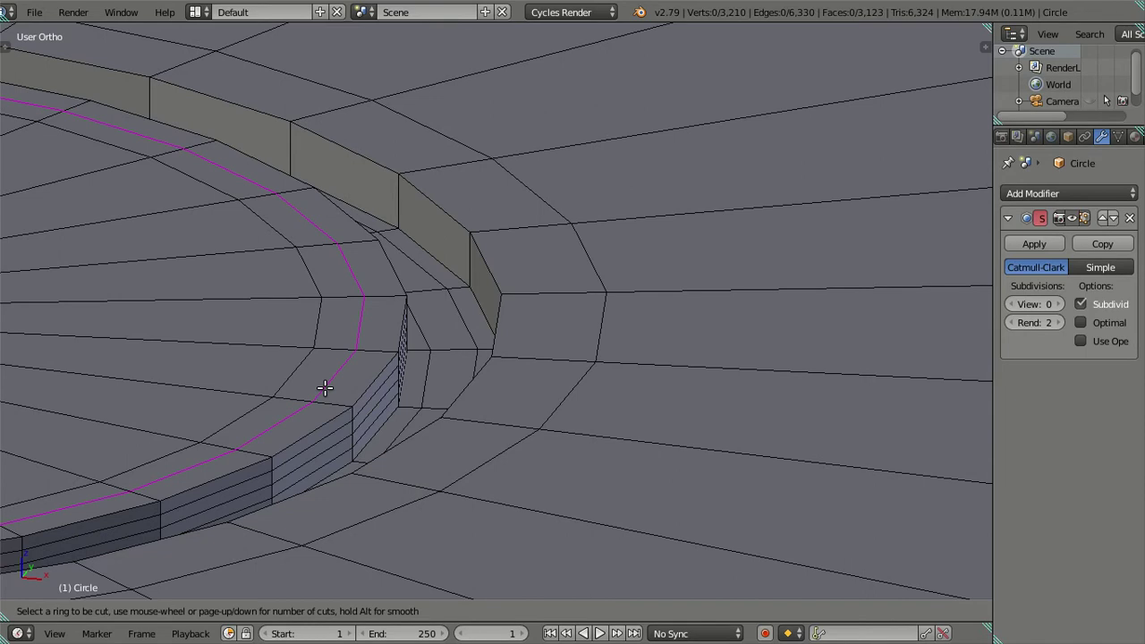
pyautogui.scroll(2, 325, 388)
pyautogui.click(325, 387)
pyautogui.rightClick(325, 386)
pyautogui.keyDown('alt'); pyautogui.rightClick(336, 367); pyautogui.keyUp('alt')
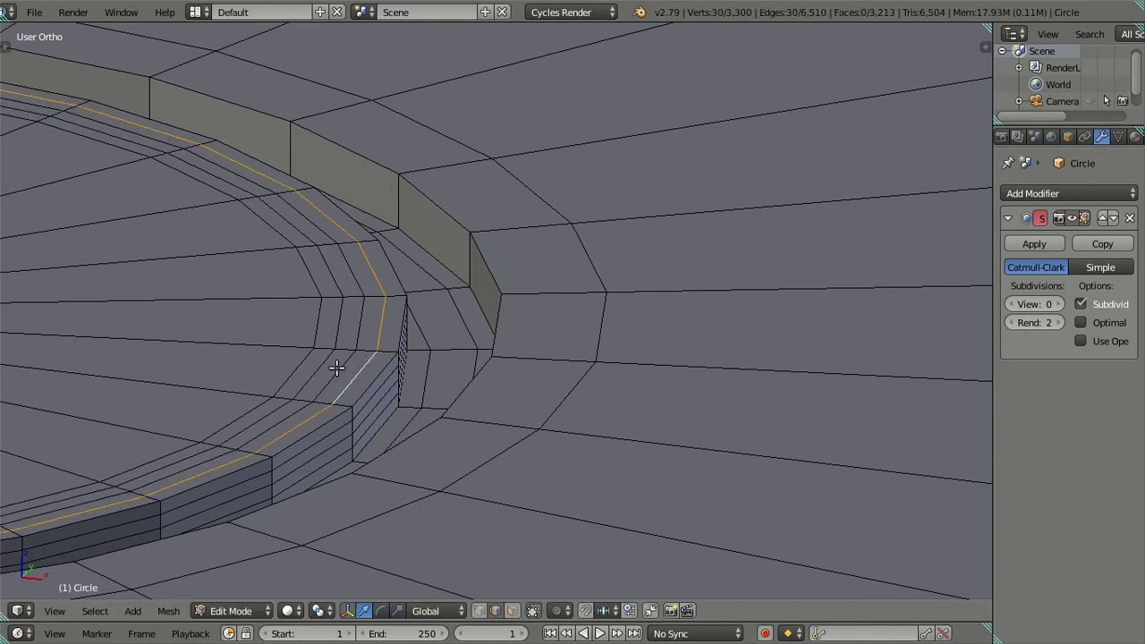
pyautogui.press('s')
pyautogui.press('Escape')
pyautogui.press('a')
pyautogui.keyDown('alt'); pyautogui.rightClick(342, 368); pyautogui.keyUp('alt')
pyautogui.keyDown('alt'); pyautogui.keyDown('shift'); pyautogui.rightClick(349, 410); pyautogui.keyUp('shift'); pyautogui.keyUp('alt')
pyautogui.keyDown('alt'); pyautogui.keyDown('shift'); pyautogui.rightClick(324, 444); pyautogui.keyUp('shift'); pyautogui.keyUp('alt')
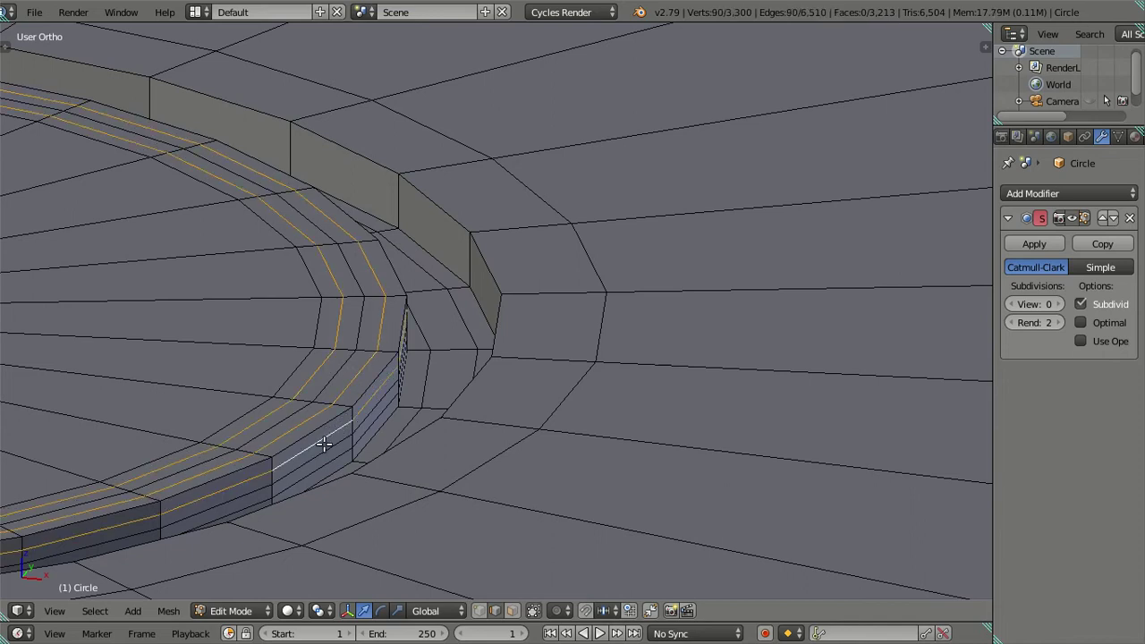
pyautogui.press('x')
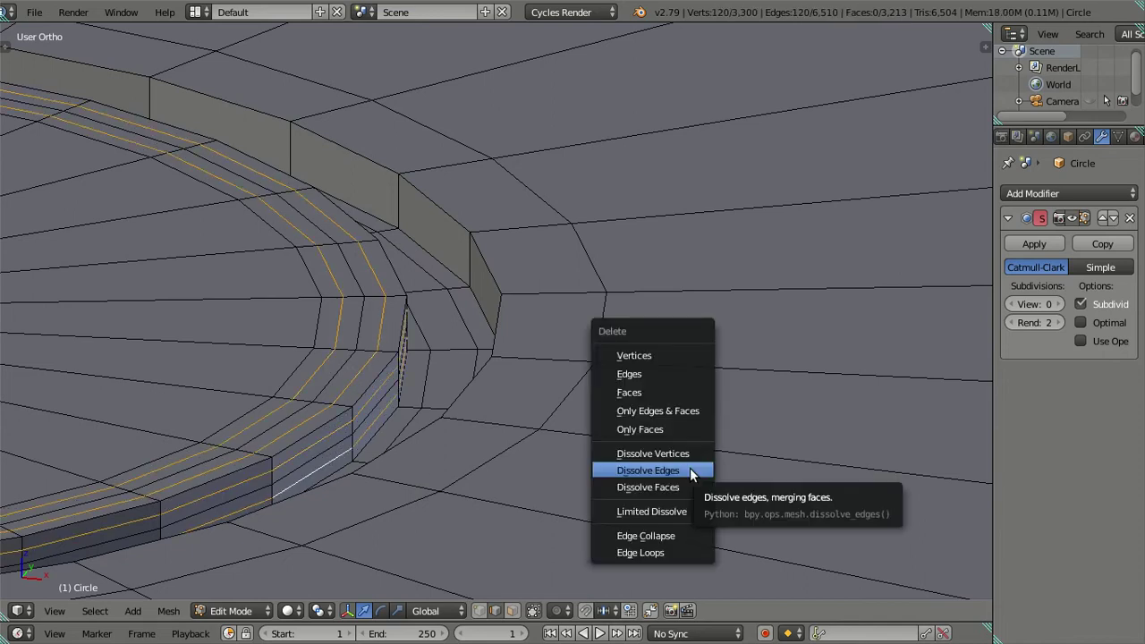
pyautogui.click(690, 467)
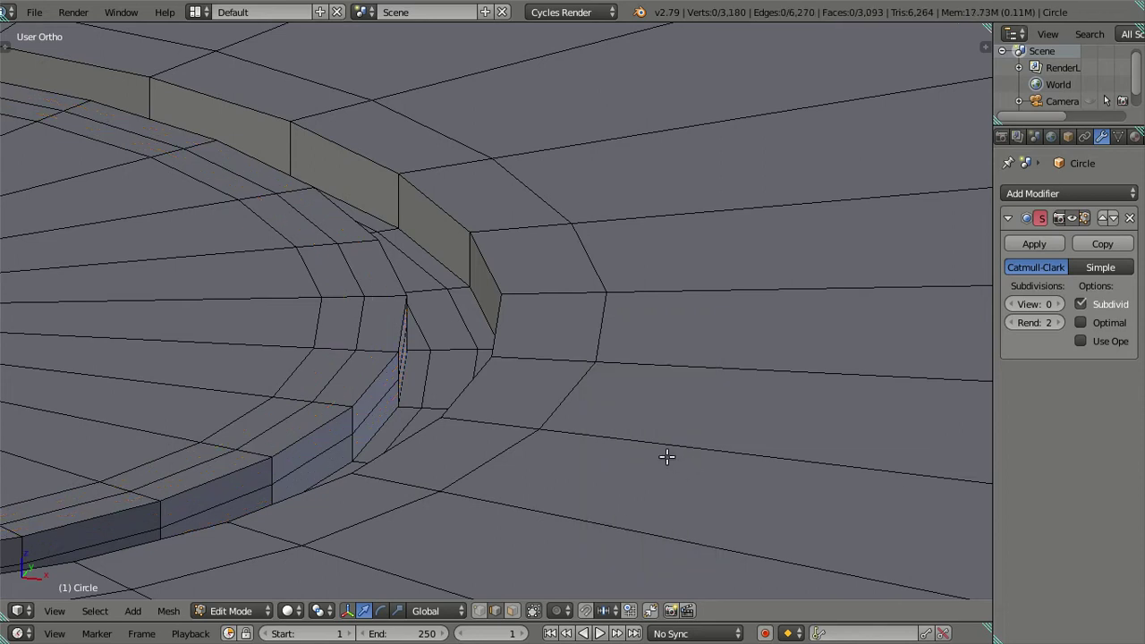
# Add two centred loop cuts on the groove and return to Object Mode at subdivision 2
pyautogui.hotkey('ctrl', 'r')
pyautogui.click(558, 283)
pyautogui.rightClick(557, 282)
pyautogui.hotkey('ctrl', 'r')
pyautogui.click(466, 255)
pyautogui.rightClick(466, 255)
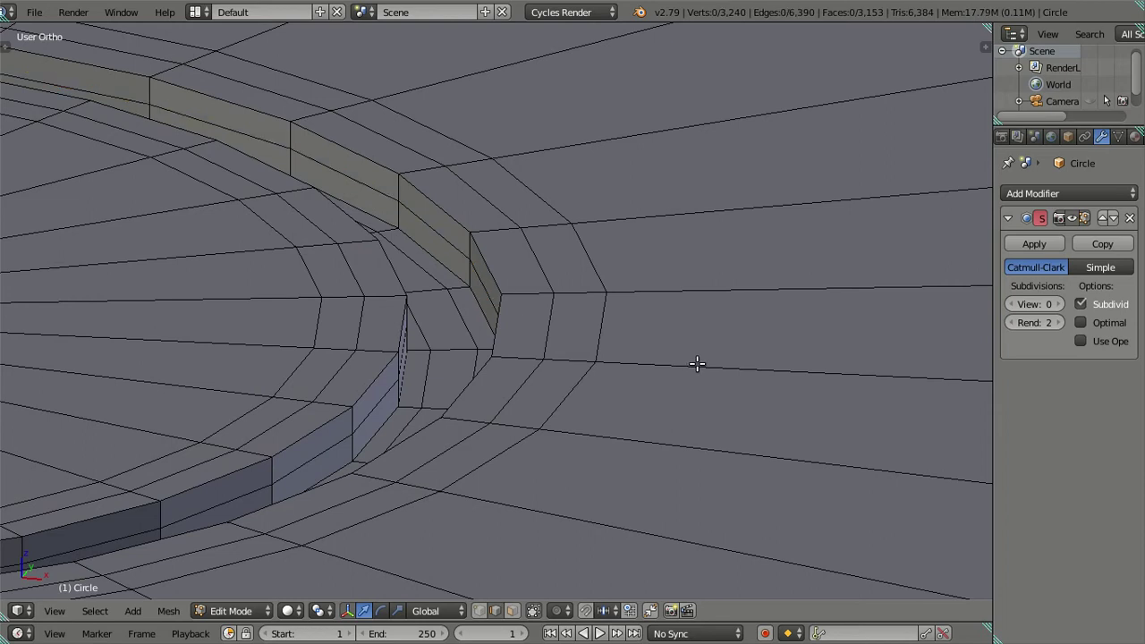
pyautogui.press('Tab')
pyautogui.moveTo(1015, 304); pyautogui.dragTo(1042, 304)
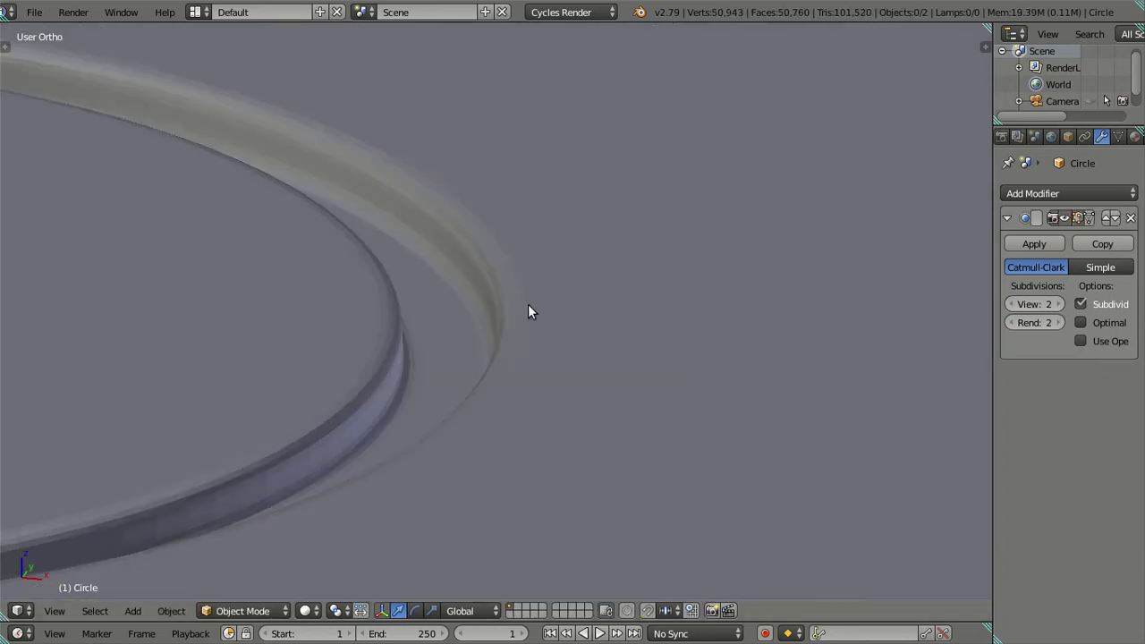
# Set the Subdivision viewport level to 0 and enter Edit Mode on the cylinder
pyautogui.scroll(-3, 528, 311)
pyautogui.moveTo(483, 421); pyautogui.dragTo(506, 376, button='middle')
pyautogui.scroll(-3, 504, 357)
pyautogui.scroll(4, 525, 429)
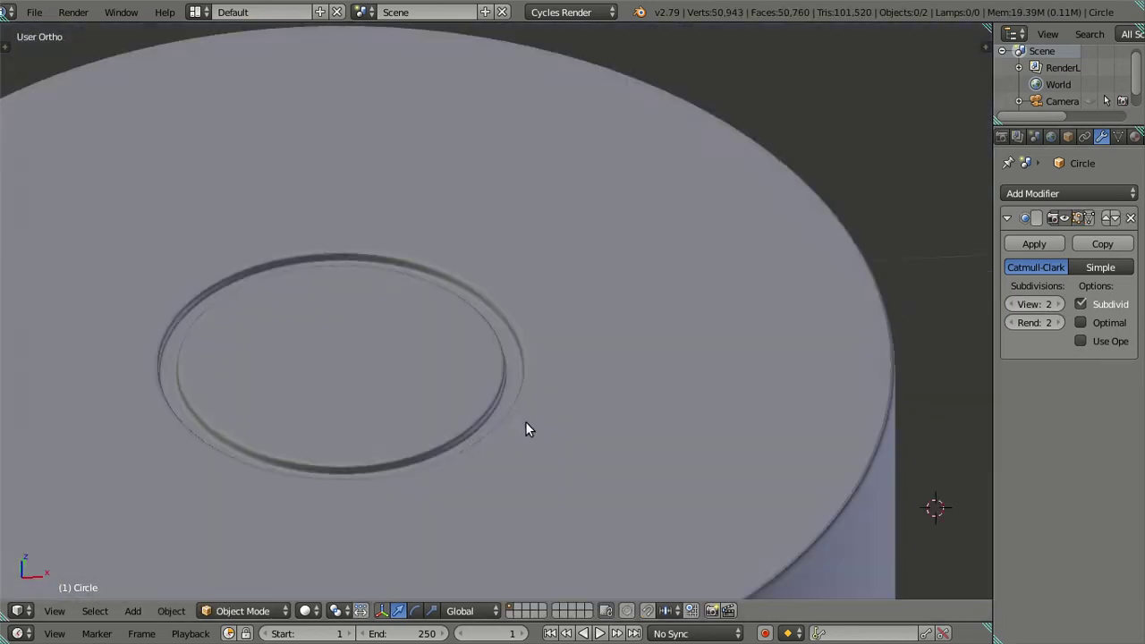
pyautogui.scroll(3, 528, 421)
pyautogui.scroll(2, 546, 396)
pyautogui.moveTo(1042, 304); pyautogui.dragTo(963, 335)
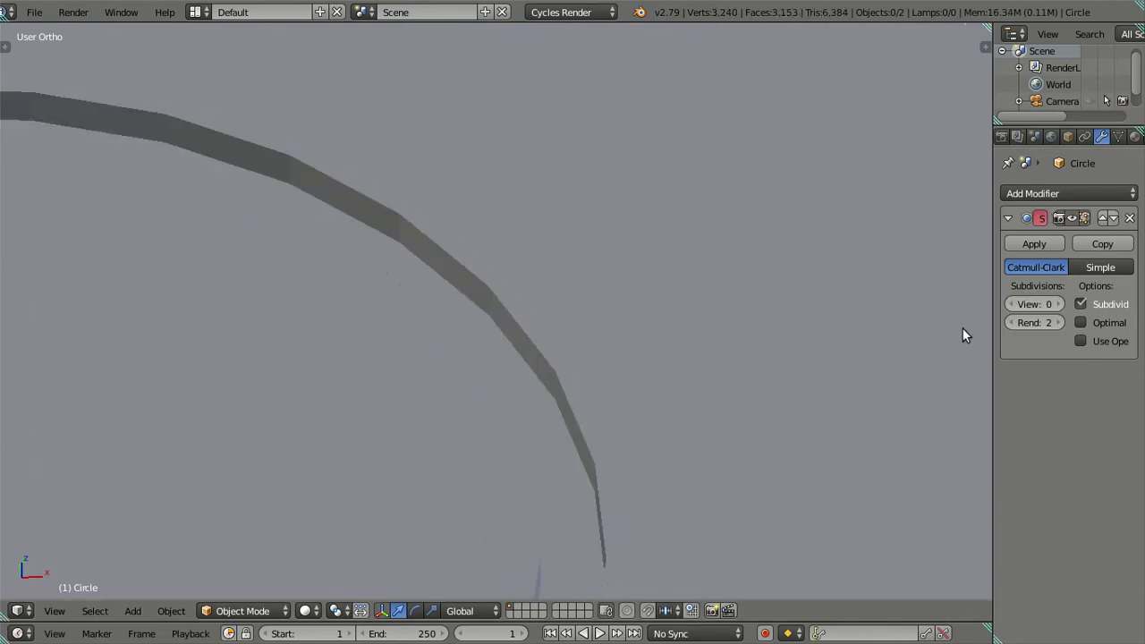
pyautogui.scroll(2, 636, 486)
pyautogui.press('Tab')
# Dissolve the two old edge loops on the groove wall
pyautogui.scroll(-3, 522, 358)
pyautogui.scroll(2, 531, 473)
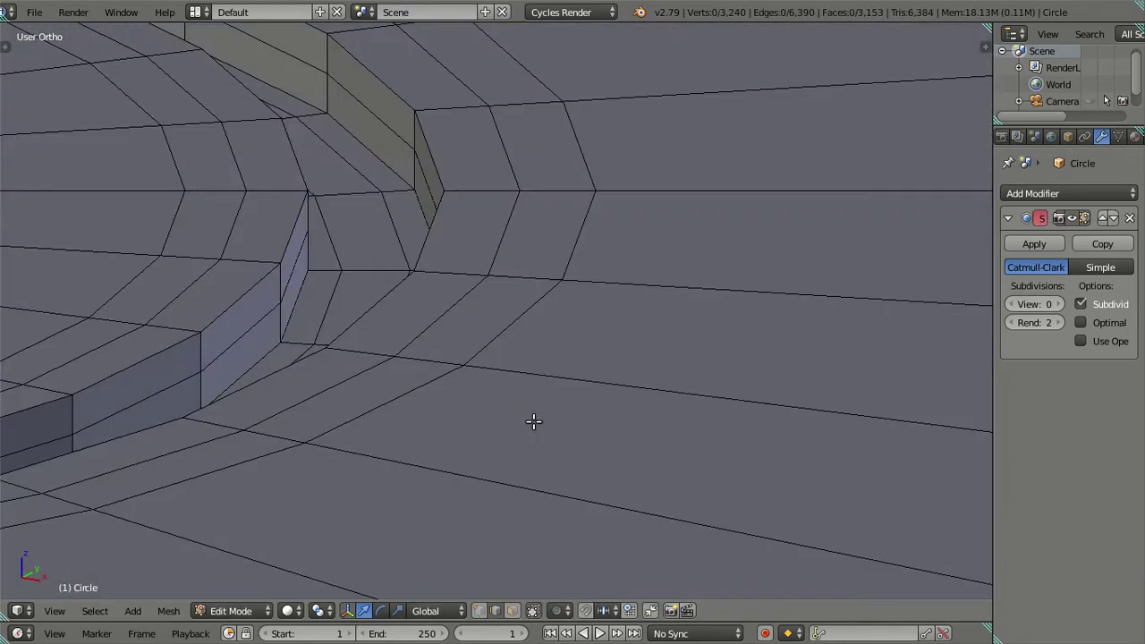
pyautogui.scroll(-2, 555, 417)
pyautogui.moveTo(567, 414); pyautogui.dragTo(429, 204, button='middle')
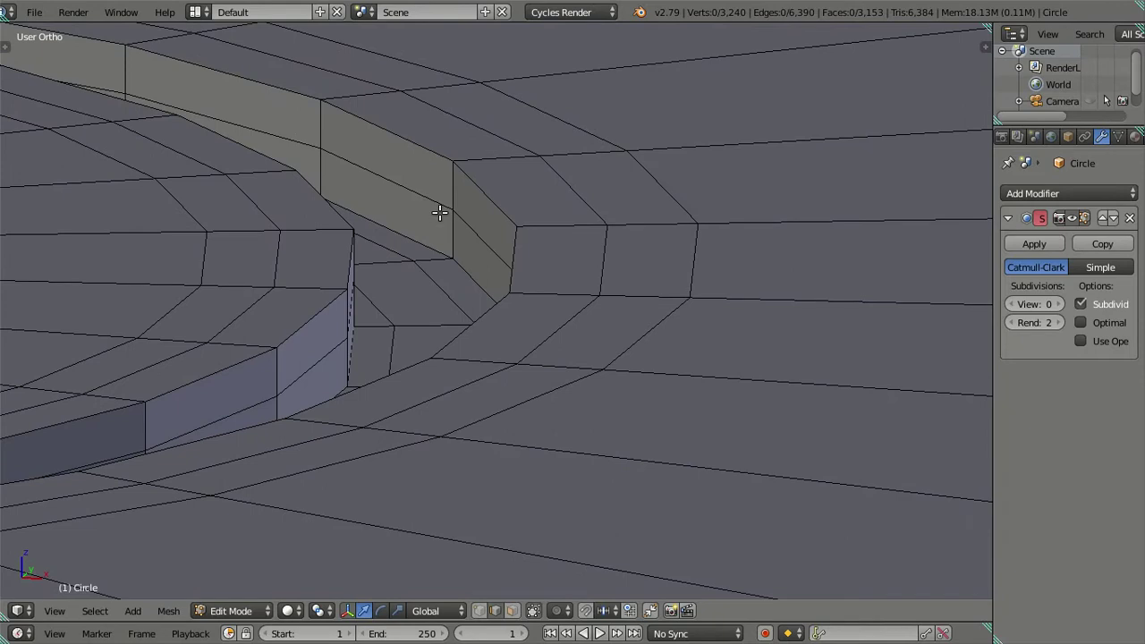
pyautogui.keyDown('alt'); pyautogui.click(427, 195); pyautogui.keyUp('alt')
pyautogui.keyDown('alt'); pyautogui.keyDown('shift'); pyautogui.click(301, 358); pyautogui.keyUp('shift'); pyautogui.keyUp('alt')
pyautogui.press('x')
pyautogui.click(585, 417)
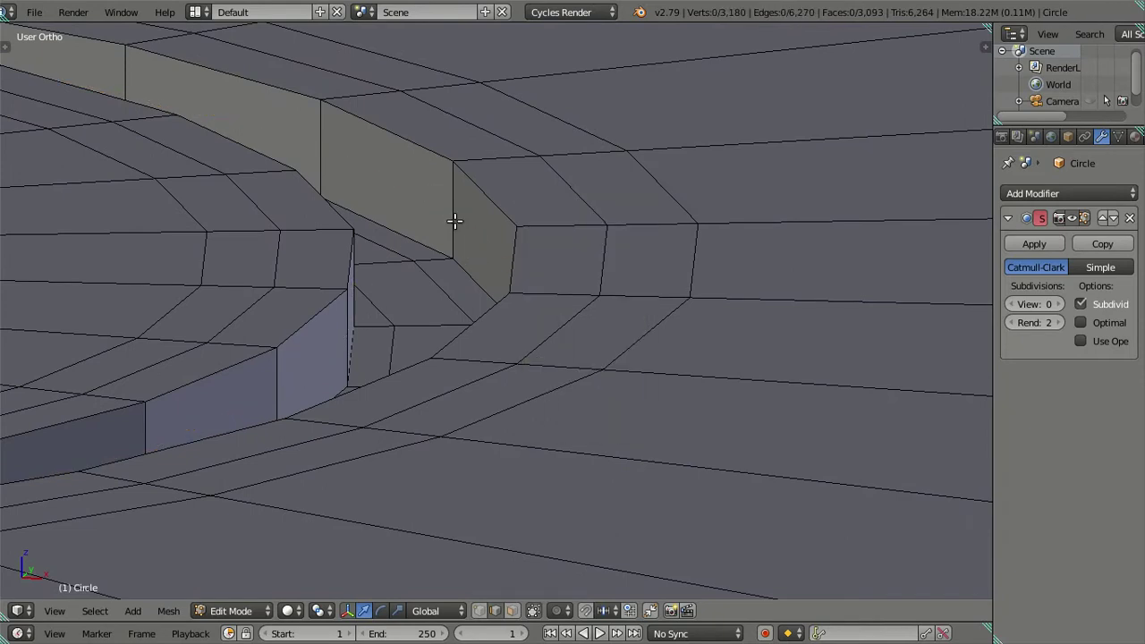
# Add two centred loop cuts through the groove's upper wall band
pyautogui.hotkey('ctrl', 'r')
pyautogui.scroll(1, 454, 220)
pyautogui.click(455, 221)
pyautogui.rightClick(455, 221)
# Add two centred loop cuts to the lower wall band, dissolving a misplaced loop first
pyautogui.hotkey('ctrl', 'r')
pyautogui.click(260, 386)
pyautogui.rightClick(273, 385)
pyautogui.keyDown('alt'); pyautogui.click(276, 266); pyautogui.keyUp('alt')
pyautogui.press('x')
pyautogui.click(380, 316)
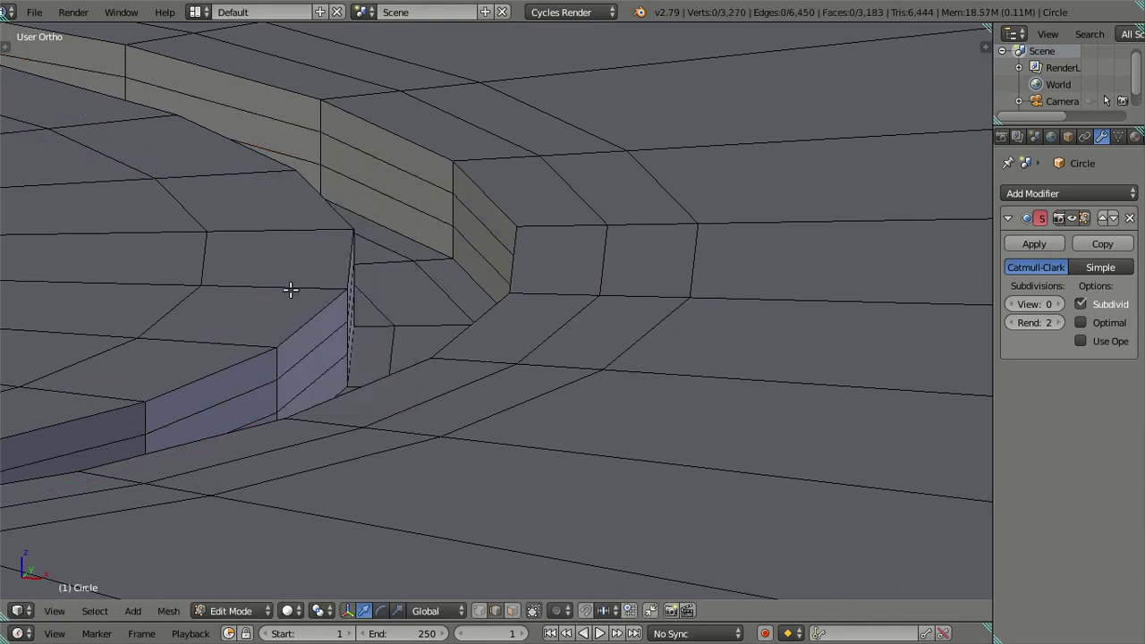
pyautogui.hotkey('ctrl', 'r')
pyautogui.scroll(1, 289, 289)
pyautogui.click(289, 289)
pyautogui.rightClick(289, 288)
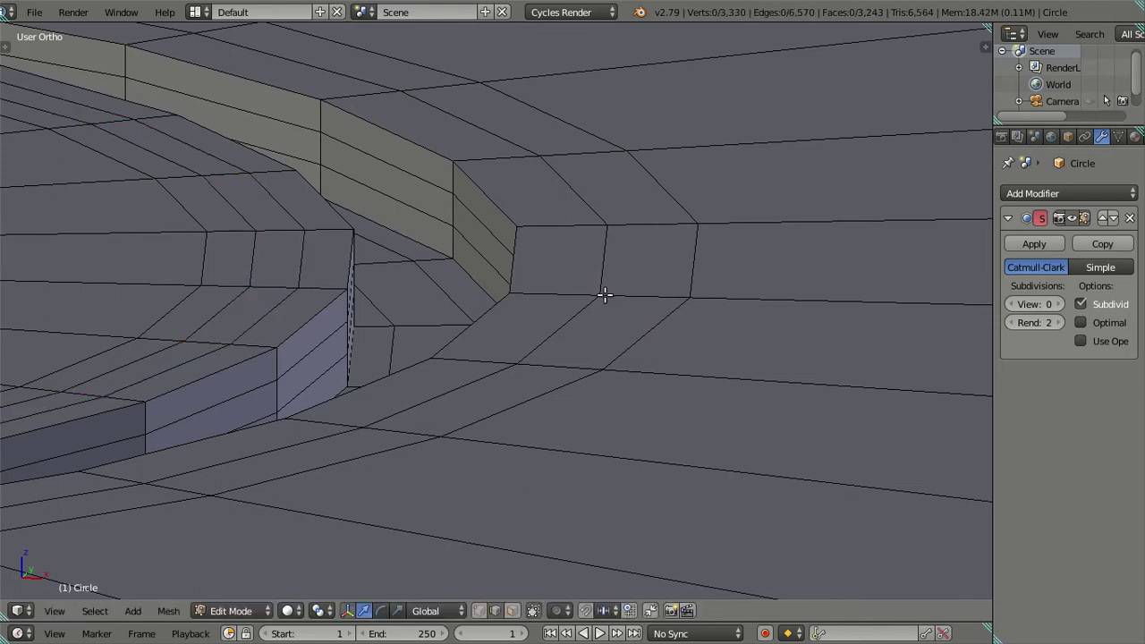
# Raise viewport subdivision to 2 and check the ring's smoothing from above in Object Mode
pyautogui.click(1063, 307)
pyautogui.click(1063, 306)
pyautogui.scroll(-2, 958, 289)
pyautogui.scroll(-2, 808, 296)
pyautogui.press('Tab')
pyautogui.scroll(1, 760, 286)
pyautogui.moveTo(724, 273)
pyautogui.mouseDown(button='middle')
pyautogui.moveTo(672, 409)
pyautogui.moveTo(662, 379)
pyautogui.moveTo(550, 335)
pyautogui.moveTo(632, 351)
pyautogui.moveTo(674, 340)
pyautogui.mouseUp(button='middle')
# Return viewport subdivision to 0 and go back into Edit Mode
pyautogui.click(1011, 304)
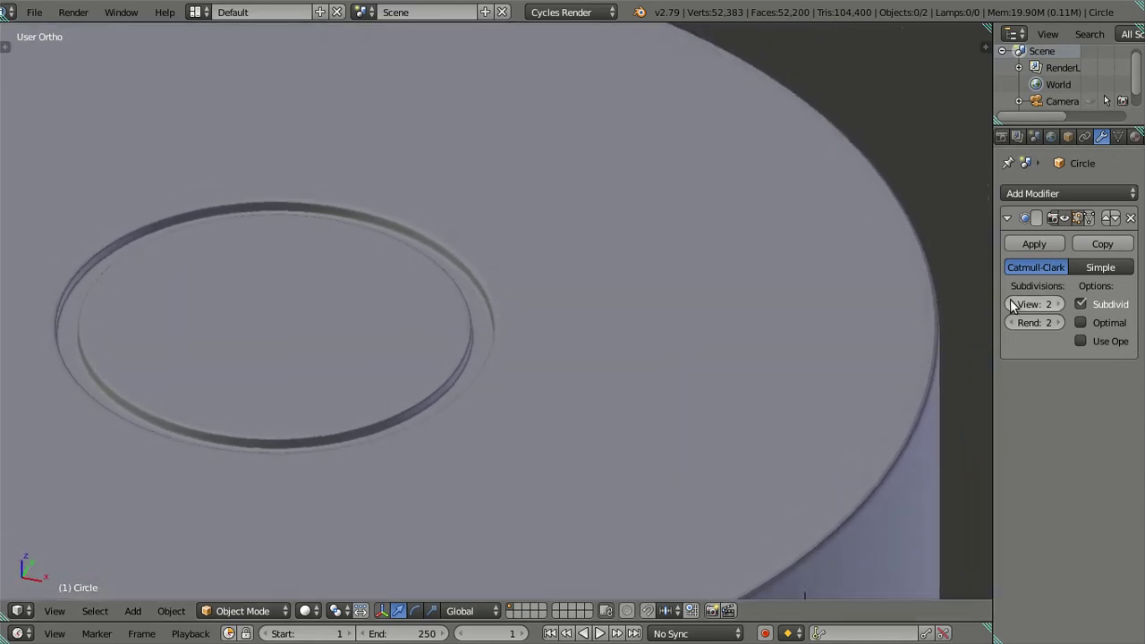
pyautogui.click(1011, 304)
pyautogui.scroll(-3, 894, 311)
pyautogui.press('Tab')
pyautogui.scroll(4, 769, 316)
pyautogui.scroll(-3, 769, 317)
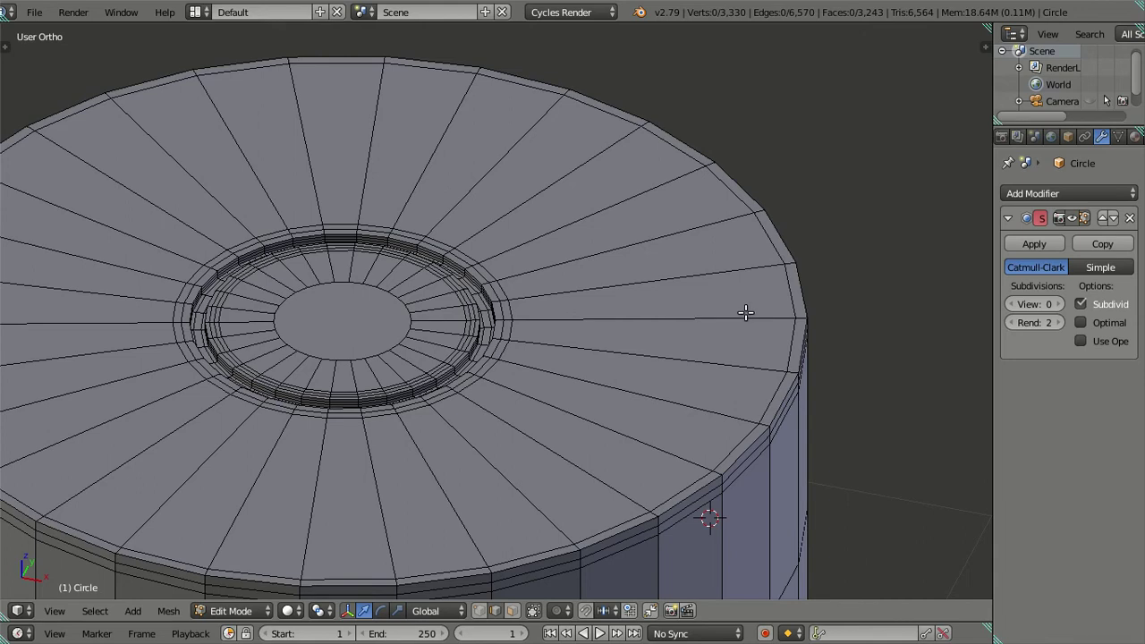
# Cut four concentric rings into the canister's end face, then dissolve them
pyautogui.hotkey('ctrl', 'r')
pyautogui.scroll(2, 745, 312)
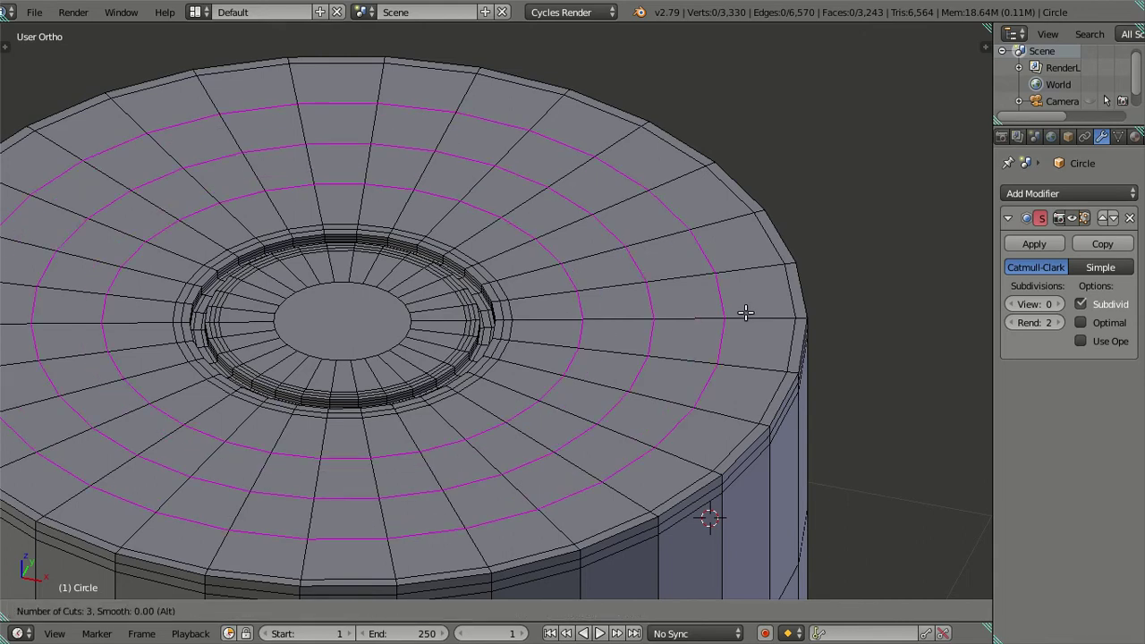
pyautogui.scroll(1, 745, 312)
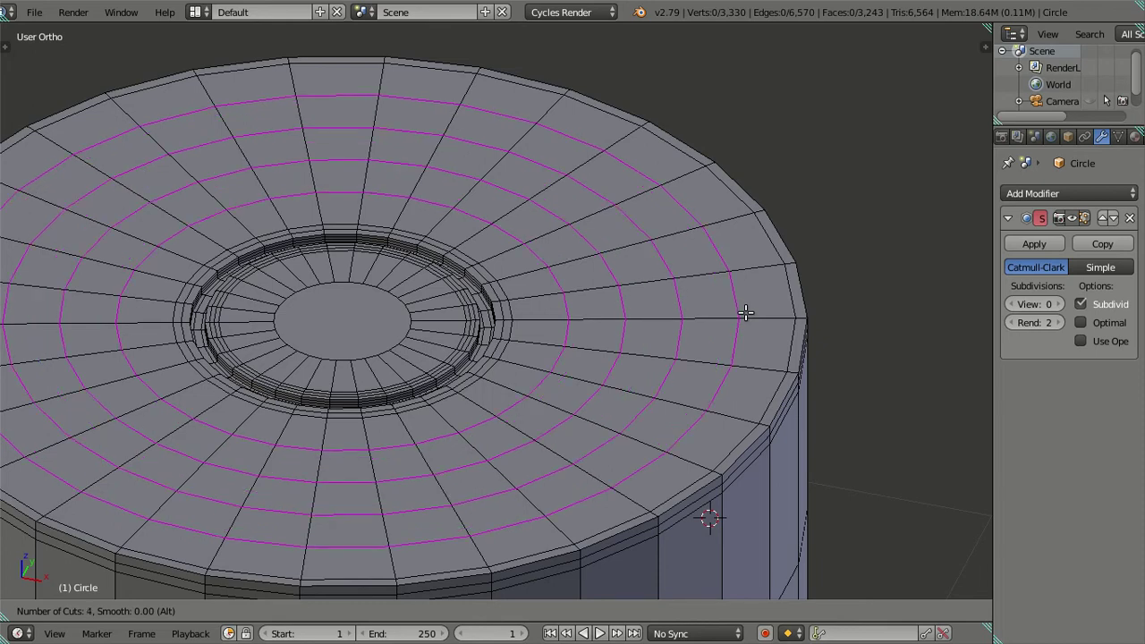
pyautogui.click(745, 313)
pyautogui.rightClick(745, 312)
pyautogui.press('x')
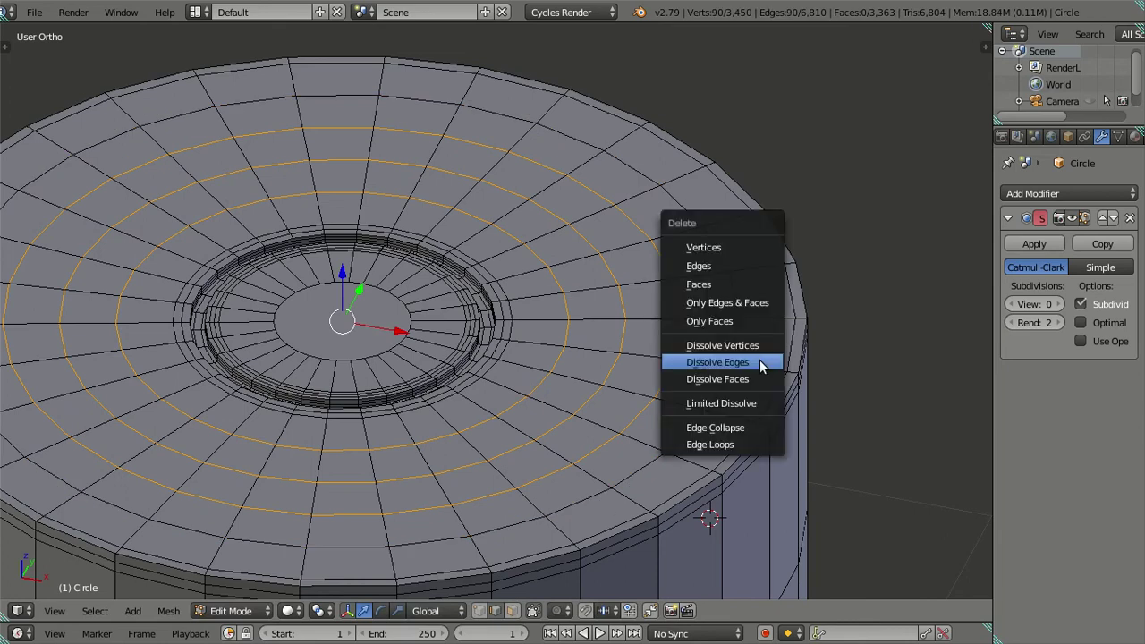
pyautogui.click(759, 359)
pyautogui.moveTo(760, 360)
pyautogui.mouseDown(button='middle')
pyautogui.moveTo(724, 292)
pyautogui.moveTo(724, 245)
pyautogui.mouseUp(button='middle')
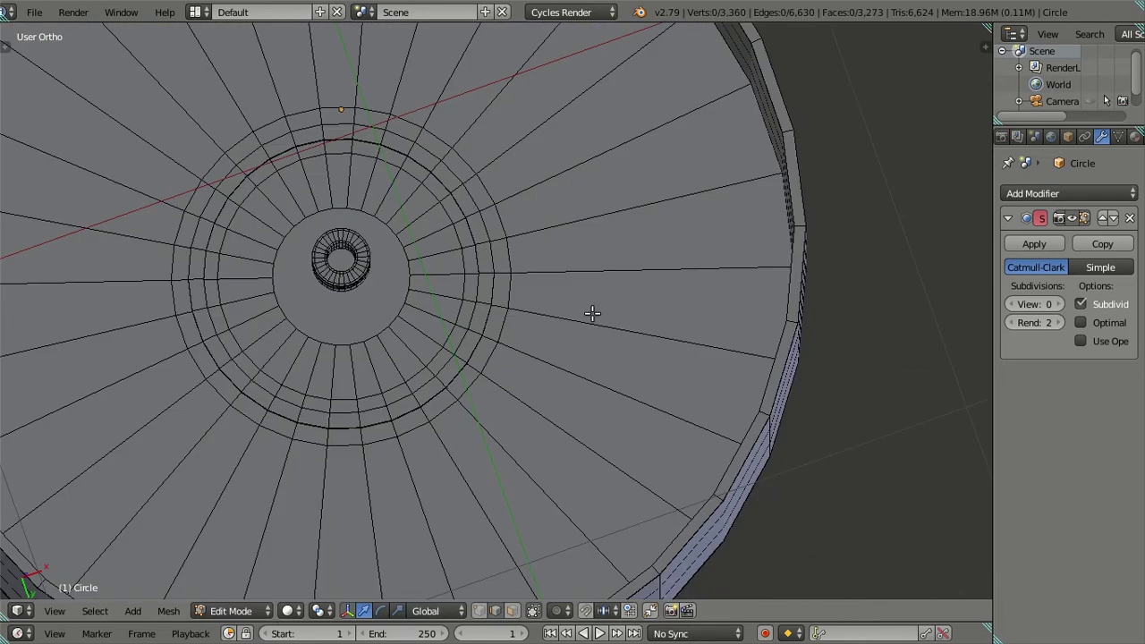
# Cut another set of four concentric rings on the end face and dissolve them too
pyautogui.hotkey('ctrl', 'r')
pyautogui.scroll(3, 588, 314)
pyautogui.click(626, 316)
pyautogui.rightClick(625, 316)
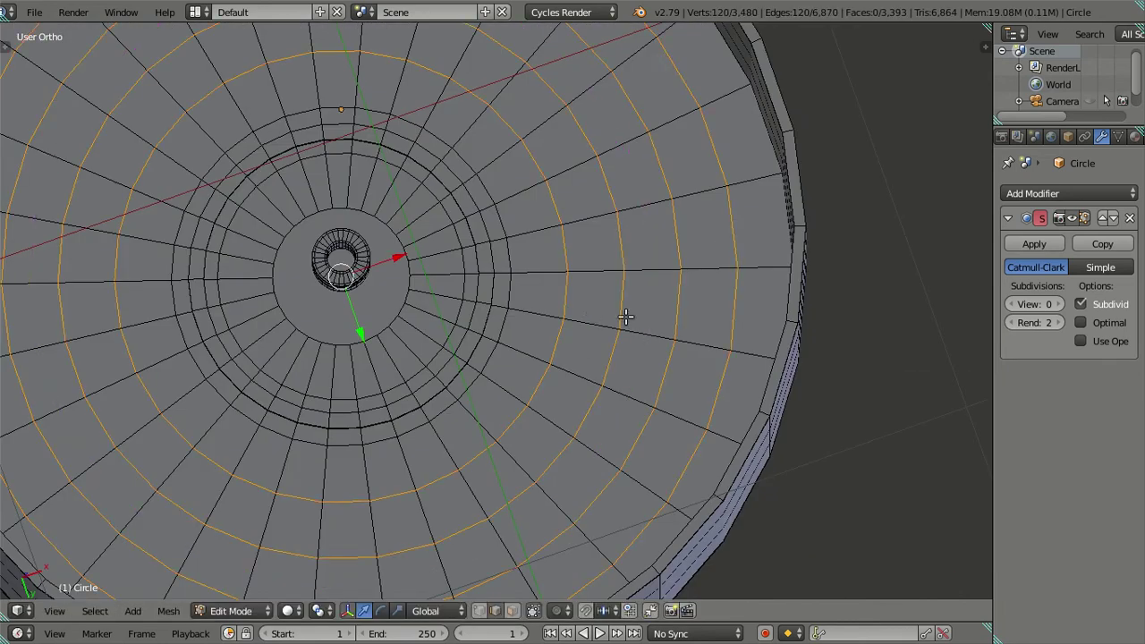
pyautogui.press('x')
pyautogui.click(847, 382)
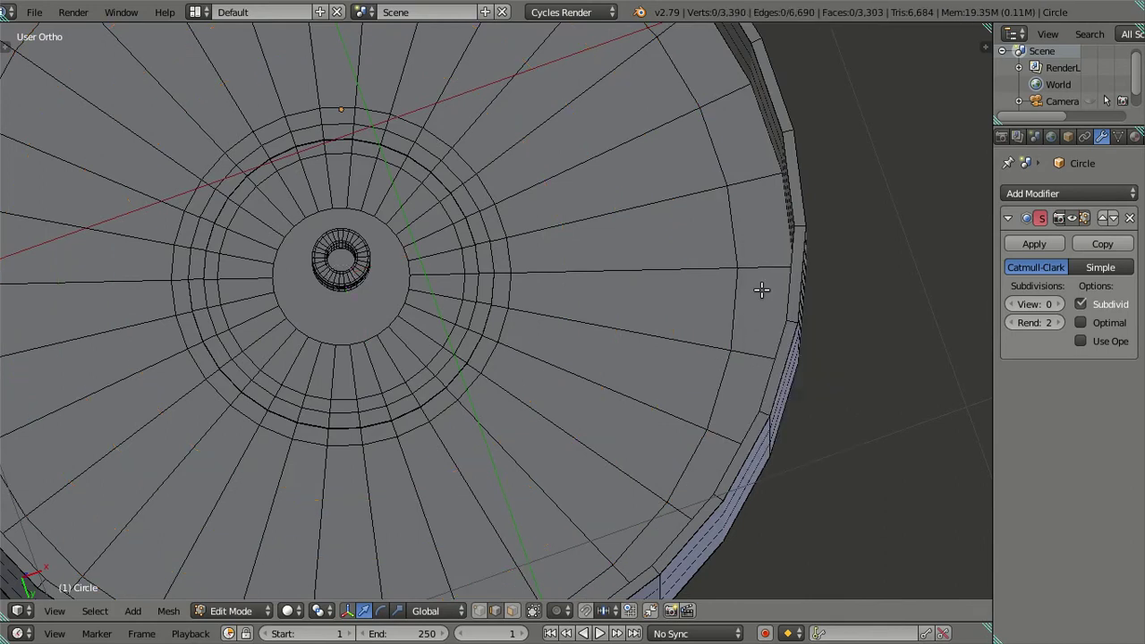
# Cut five rings in the outer band, dissolve them, and view the end face top-down
pyautogui.hotkey('ctrl', 'r')
pyautogui.scroll(4, 758, 271)
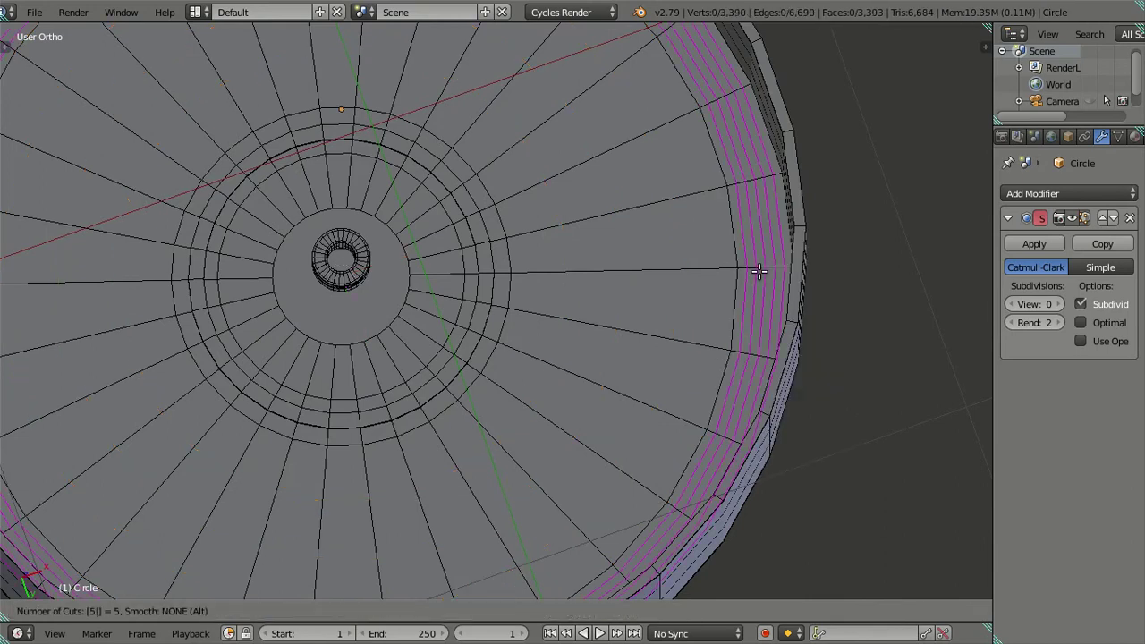
pyautogui.click(758, 271)
pyautogui.rightClick(759, 272)
pyautogui.scroll(-2, 793, 260)
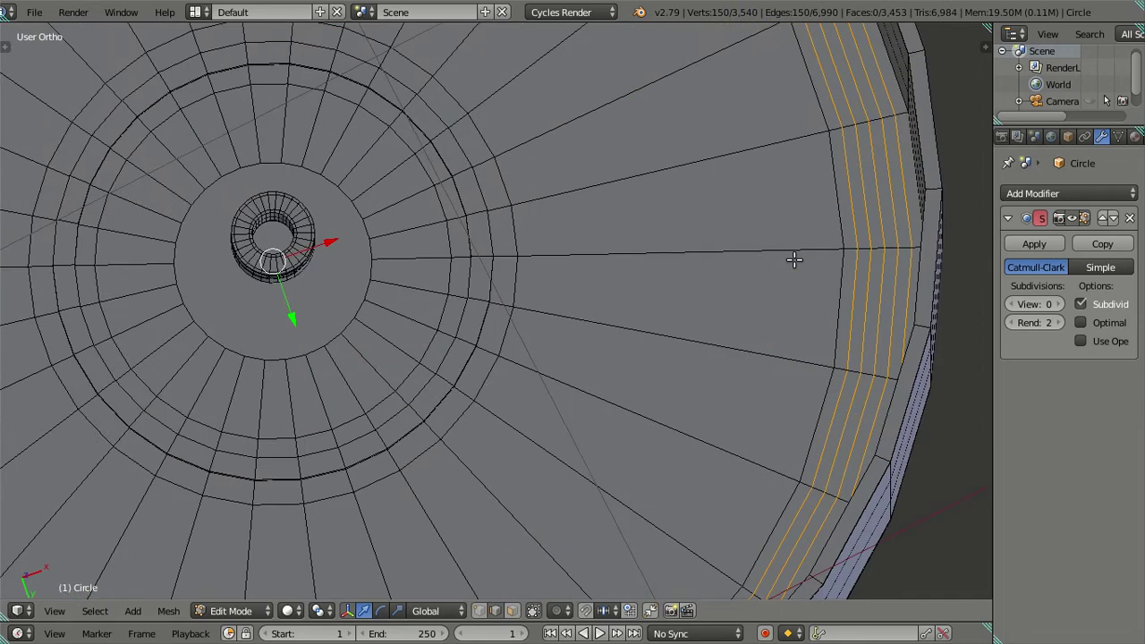
pyautogui.scroll(-2, 797, 257)
pyautogui.hotkey('ctrl', 'x')
pyautogui.press('KP_2')
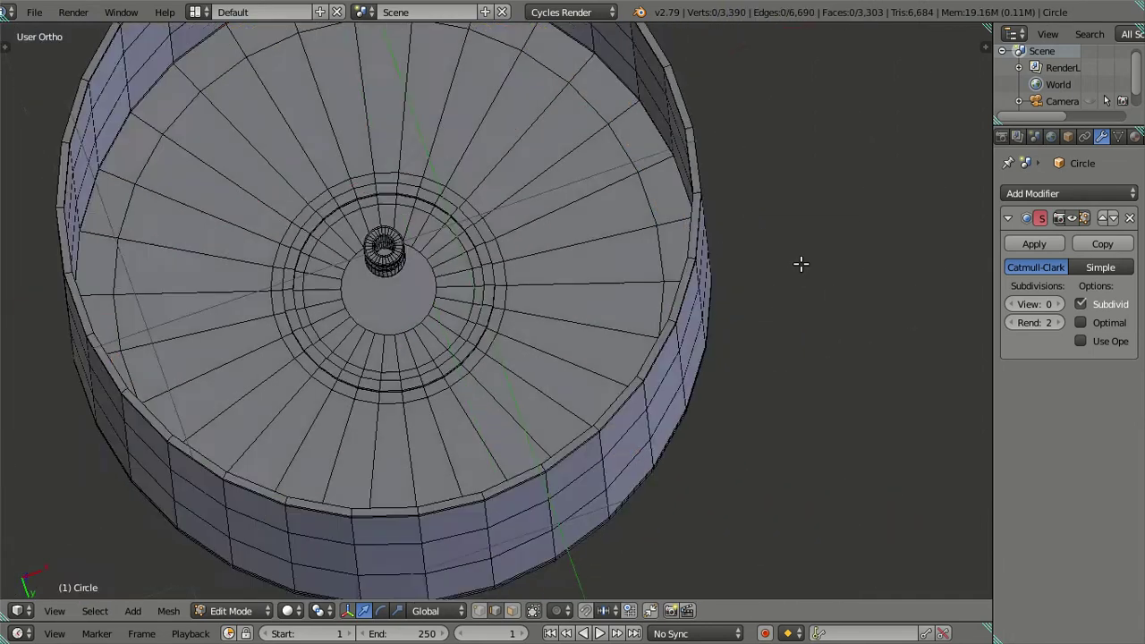
pyautogui.press('KP_7')
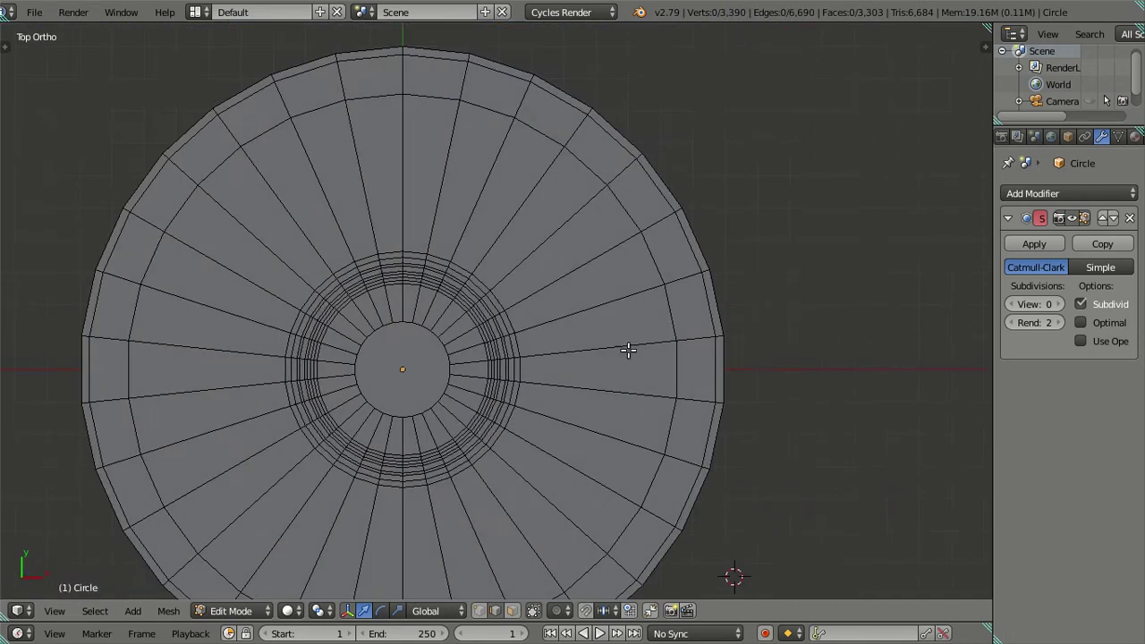
# From Bottom Ortho, loop-cut four concentric rings near the end face's outer edge
pyautogui.scroll(2, 628, 349)
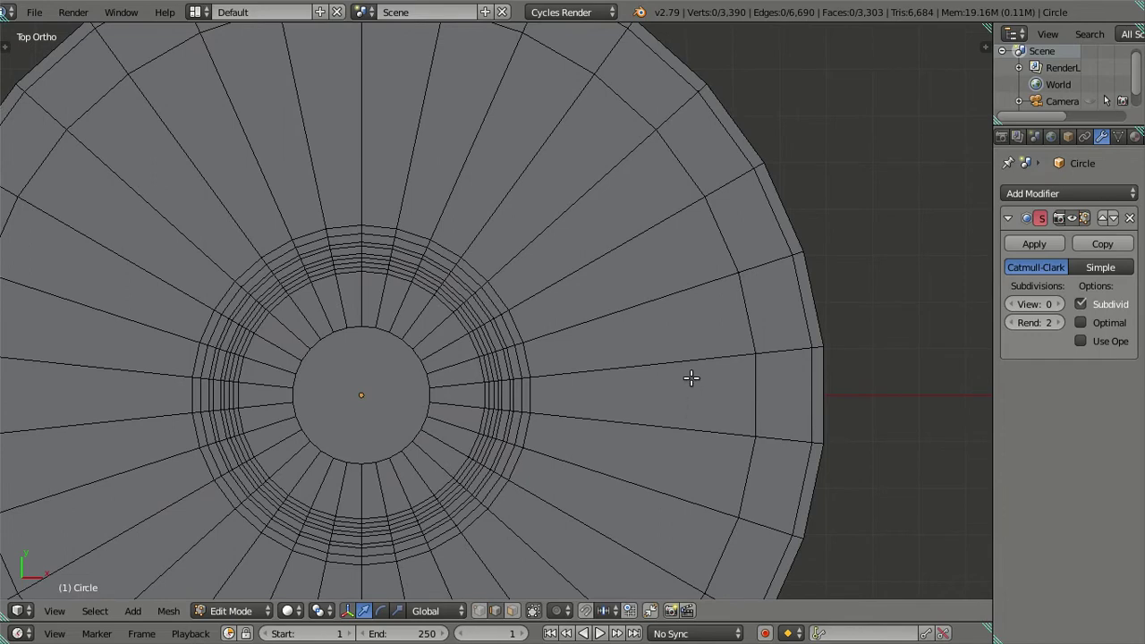
pyautogui.press('KP_8')
pyautogui.press('KP_4')
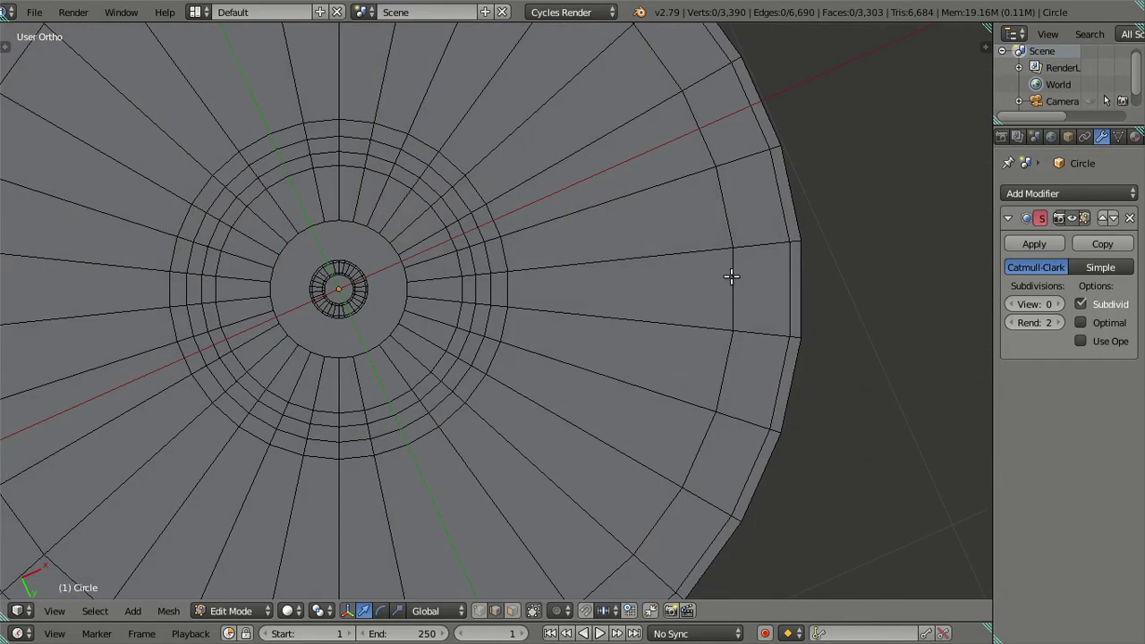
pyautogui.scroll(3, 637, 298)
pyautogui.moveTo(560, 297)
pyautogui.mouseDown(button='middle')
pyautogui.moveTo(501, 340)
pyautogui.moveTo(543, 294)
pyautogui.mouseUp(button='middle')
pyautogui.press('ctrl+KP_7')
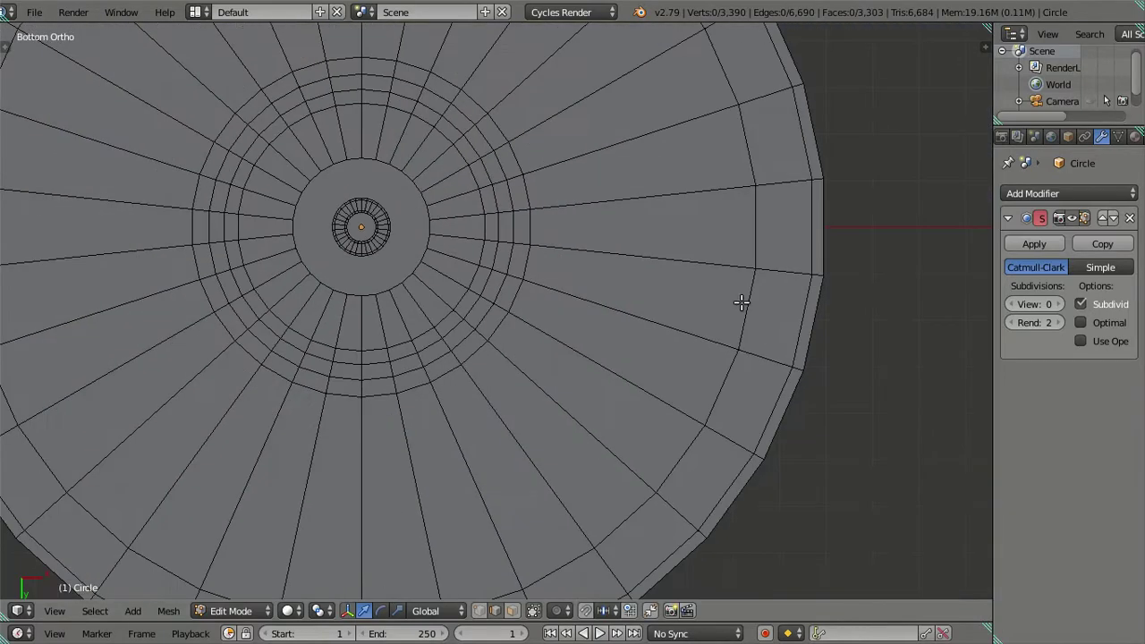
pyautogui.hotkey('ctrl', 'r')
pyautogui.press('4')
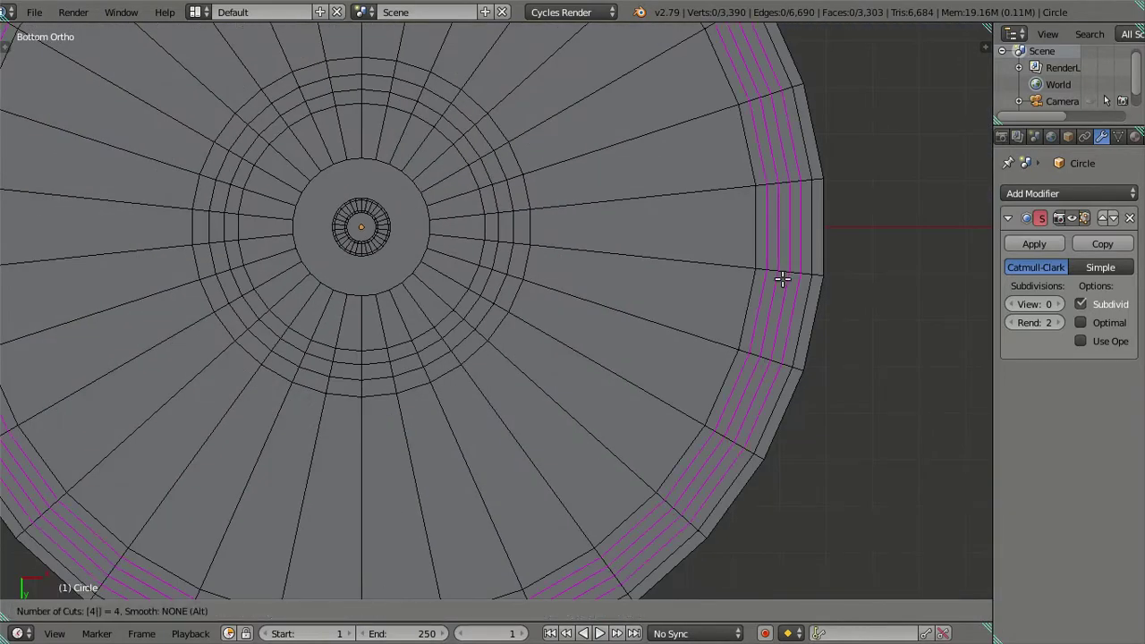
pyautogui.click(782, 279)
# Dissolve one of the four new outer-edge rings
pyautogui.scroll(1, 740, 297)
pyautogui.keyDown('shift'); pyautogui.moveTo(806, 319); pyautogui.dragTo(677, 284, button='middle'); pyautogui.keyUp('shift')
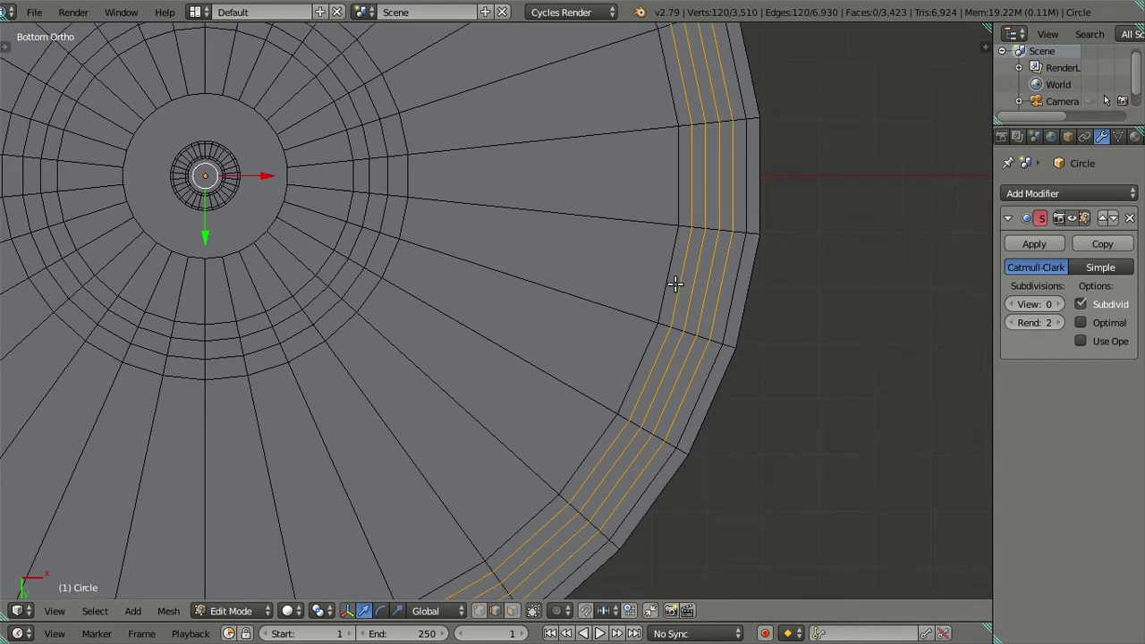
pyautogui.scroll(1, 689, 286)
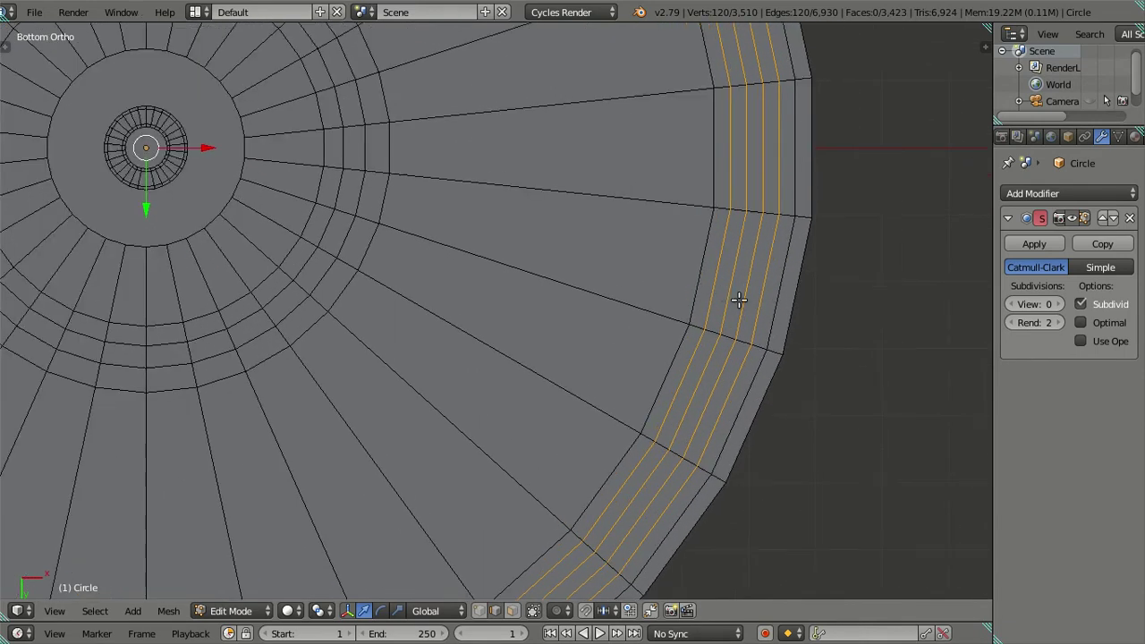
pyautogui.press('a')
pyautogui.keyDown('alt'); pyautogui.rightClick(792, 302); pyautogui.keyUp('alt')
pyautogui.press('x')
pyautogui.click(810, 313)
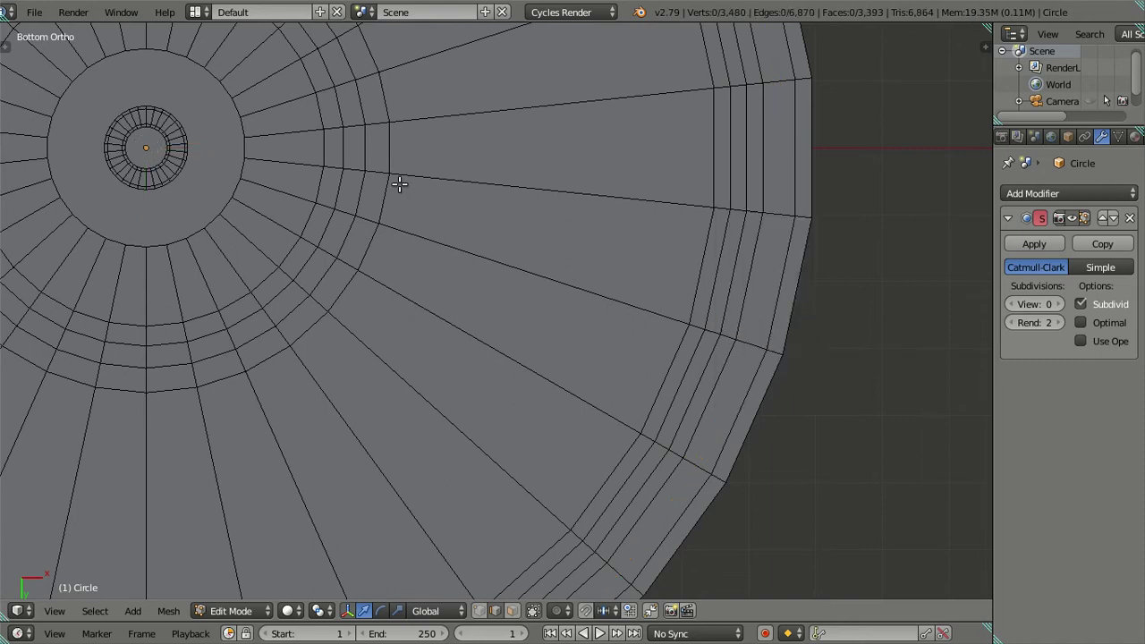
# Cut three rings around the central collar and dissolve one of them
pyautogui.scroll(2, 358, 184)
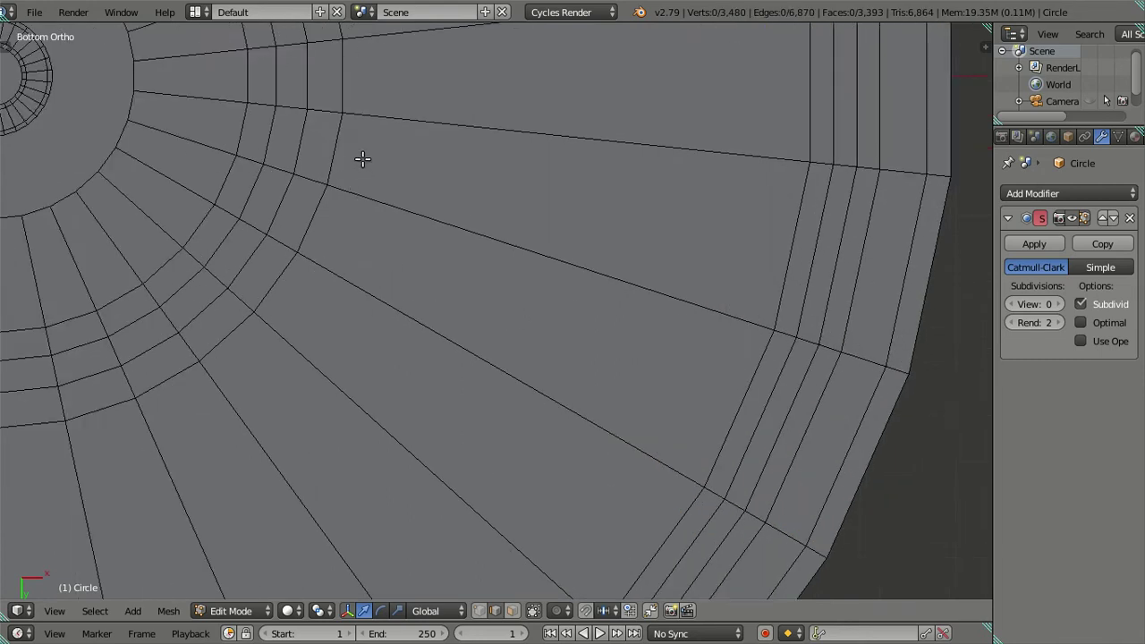
pyautogui.keyDown('shift'); pyautogui.moveTo(363, 159); pyautogui.dragTo(539, 332, button='middle'); pyautogui.keyUp('shift')
pyautogui.scroll(3, 554, 367)
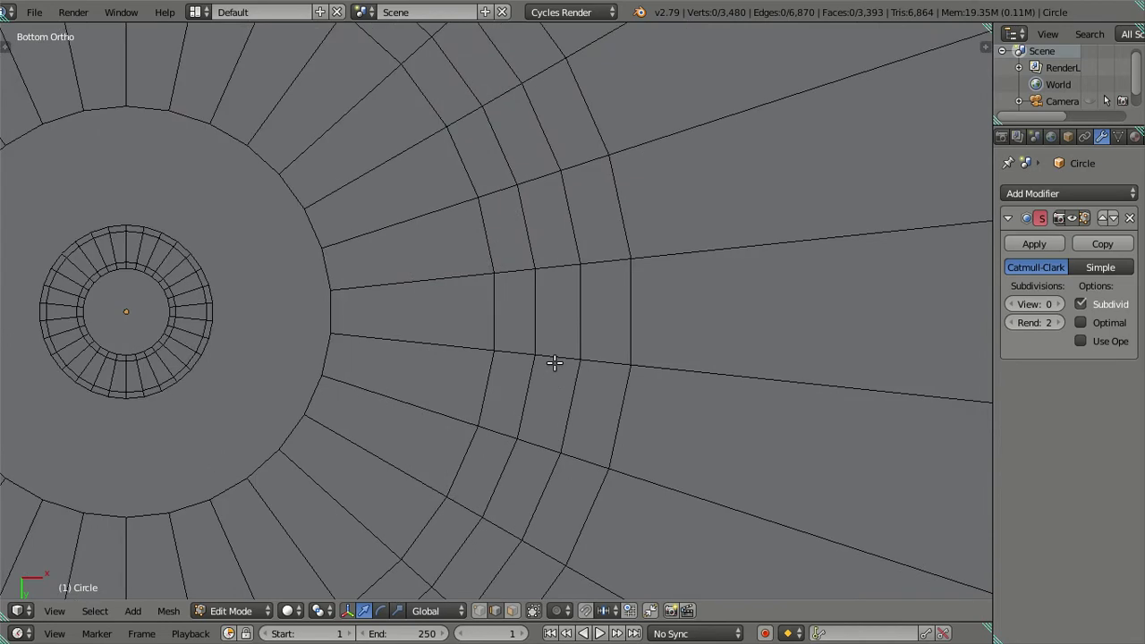
pyautogui.hotkey('ctrl', 'r')
pyautogui.scroll(1, 555, 362)
pyautogui.scroll(1, 555, 362)
pyautogui.click(554, 362)
pyautogui.rightClick(555, 362)
pyautogui.press('a')
pyautogui.keyDown('alt'); pyautogui.rightClick(555, 338); pyautogui.keyUp('alt')
pyautogui.press('x')
pyautogui.click(668, 355)
pyautogui.moveTo(704, 409)
pyautogui.mouseDown(button='middle')
pyautogui.moveTo(598, 455)
pyautogui.moveTo(603, 485)
pyautogui.moveTo(616, 455)
pyautogui.moveTo(529, 471)
pyautogui.moveTo(617, 360)
pyautogui.mouseUp(button='middle')
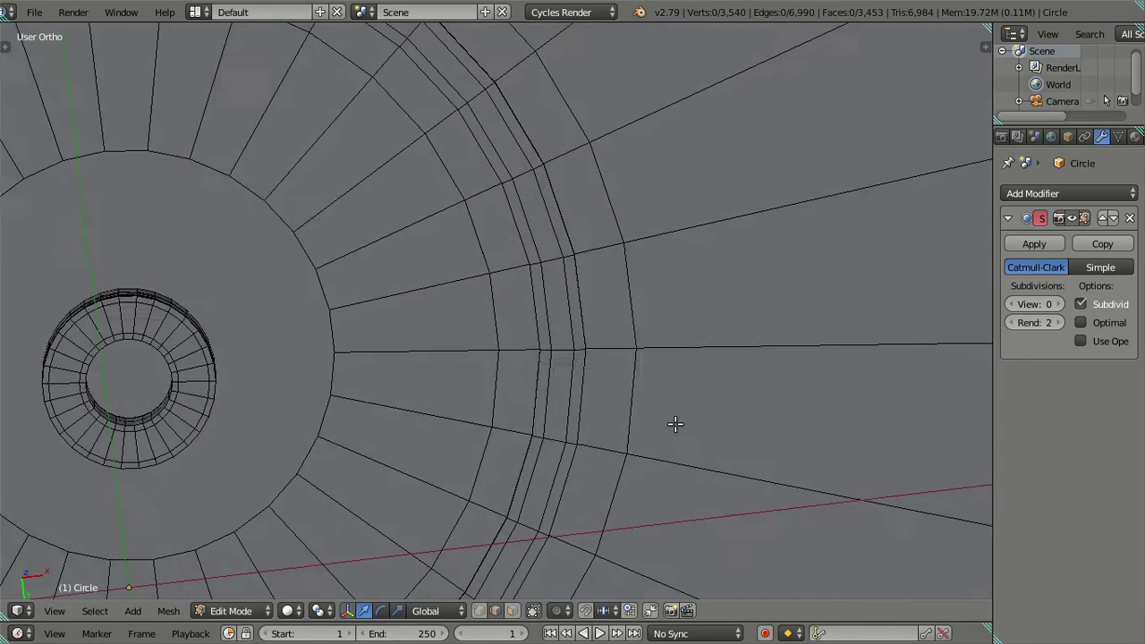
pyautogui.scroll(1, 670, 266)
pyautogui.scroll(1, 706, 247)
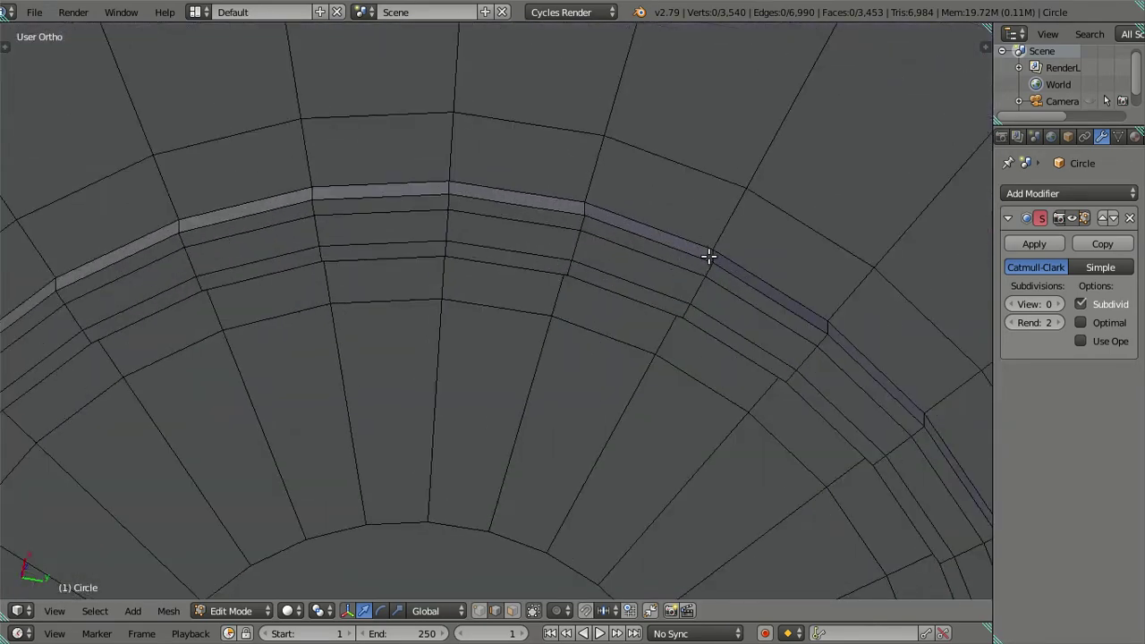
# Add two single edge loops across the ring band, sliding the second one
pyautogui.hotkey('ctrl', 'r')
pyautogui.click(713, 258)
pyautogui.rightClick(715, 258)
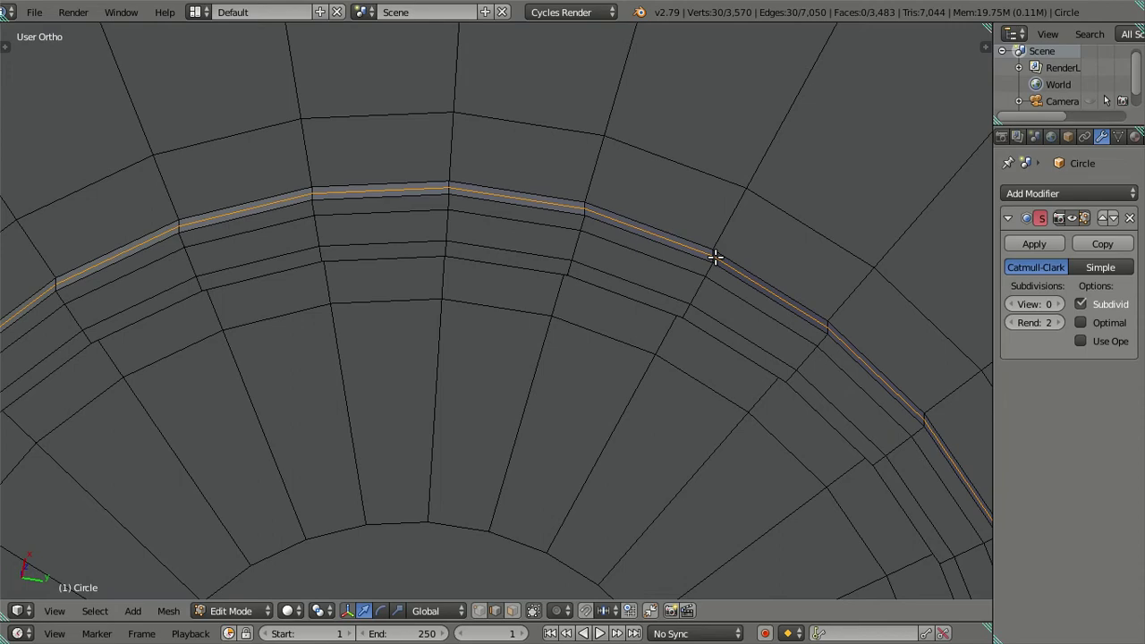
pyautogui.scroll(-3, 714, 257)
pyautogui.moveTo(716, 258)
pyautogui.mouseDown(button='middle')
pyautogui.moveTo(703, 332)
pyautogui.moveTo(700, 303)
pyautogui.moveTo(739, 174)
pyautogui.moveTo(687, 283)
pyautogui.moveTo(683, 330)
pyautogui.mouseUp(button='middle')
pyautogui.hotkey('ctrl', 'r')
pyautogui.click(712, 347)
pyautogui.click(709, 383)
# Cut three loops along the ring and dissolve two of them
pyautogui.hotkey('ctrl', 'r')
pyautogui.scroll(2, 704, 383)
pyautogui.click(704, 383)
pyautogui.scroll(-1, 729, 382)
pyautogui.keyDown('alt'); pyautogui.click(784, 397); pyautogui.keyUp('alt')
pyautogui.keyDown('alt'); pyautogui.keyDown('shift'); pyautogui.click(728, 402); pyautogui.keyUp('shift'); pyautogui.keyUp('alt')
pyautogui.press('x')
pyautogui.click(736, 402)
pyautogui.scroll(-3, 672, 362)
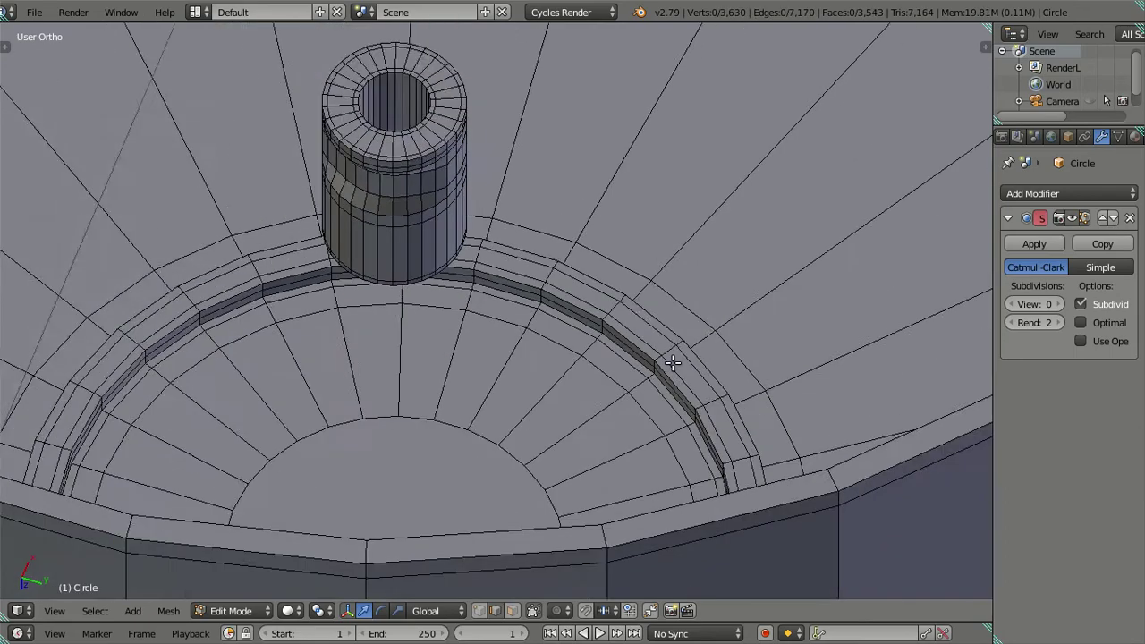
pyautogui.scroll(-4, 672, 362)
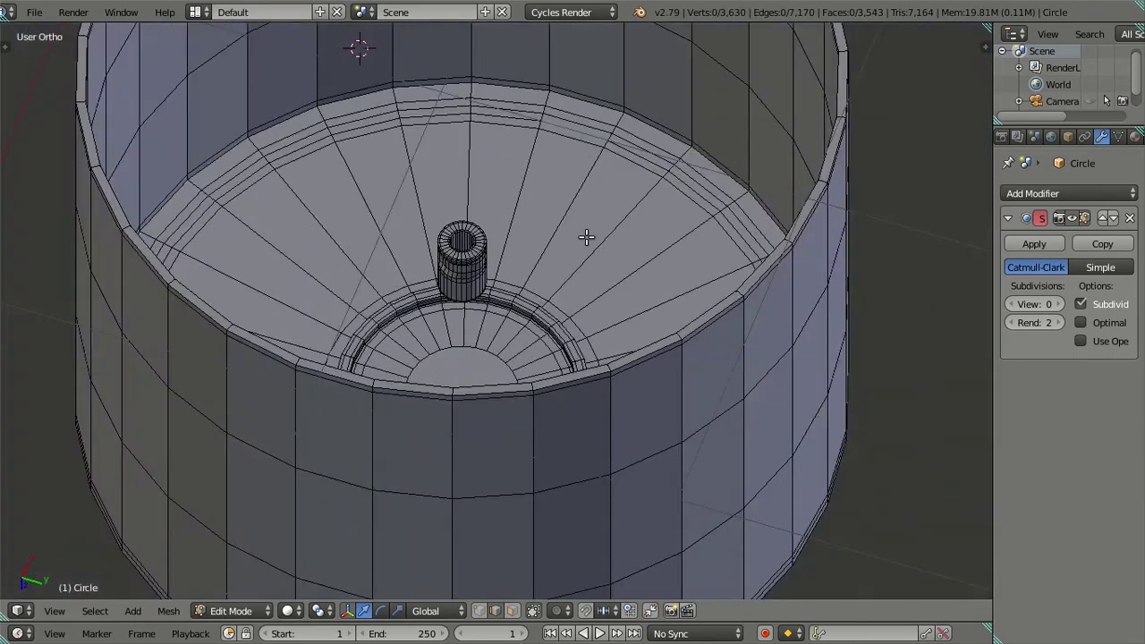
# Cut four loops near the cup's top rim and dissolve one of them
pyautogui.moveTo(585, 238); pyautogui.dragTo(585, 569, button='middle')
pyautogui.scroll(1, 582, 519)
pyautogui.scroll(1, 577, 457)
pyautogui.scroll(2, 614, 345)
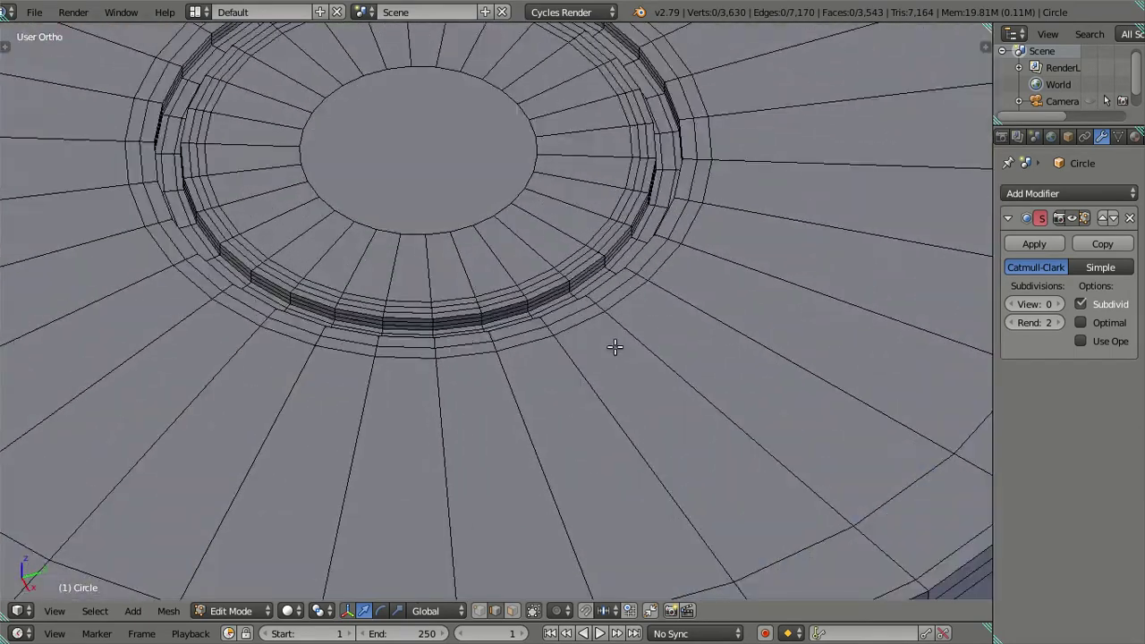
pyautogui.scroll(-3, 665, 335)
pyautogui.scroll(1, 756, 343)
pyautogui.hotkey('ctrl', 'r')
pyautogui.scroll(3, 777, 326)
pyautogui.click(776, 325)
pyautogui.rightClick(778, 326)
pyautogui.scroll(2, 779, 328)
pyautogui.scroll(2, 698, 332)
pyautogui.press('a')
pyautogui.keyDown('alt'); pyautogui.rightClick(775, 332); pyautogui.keyUp('alt')
pyautogui.press('x')
pyautogui.click(780, 356)
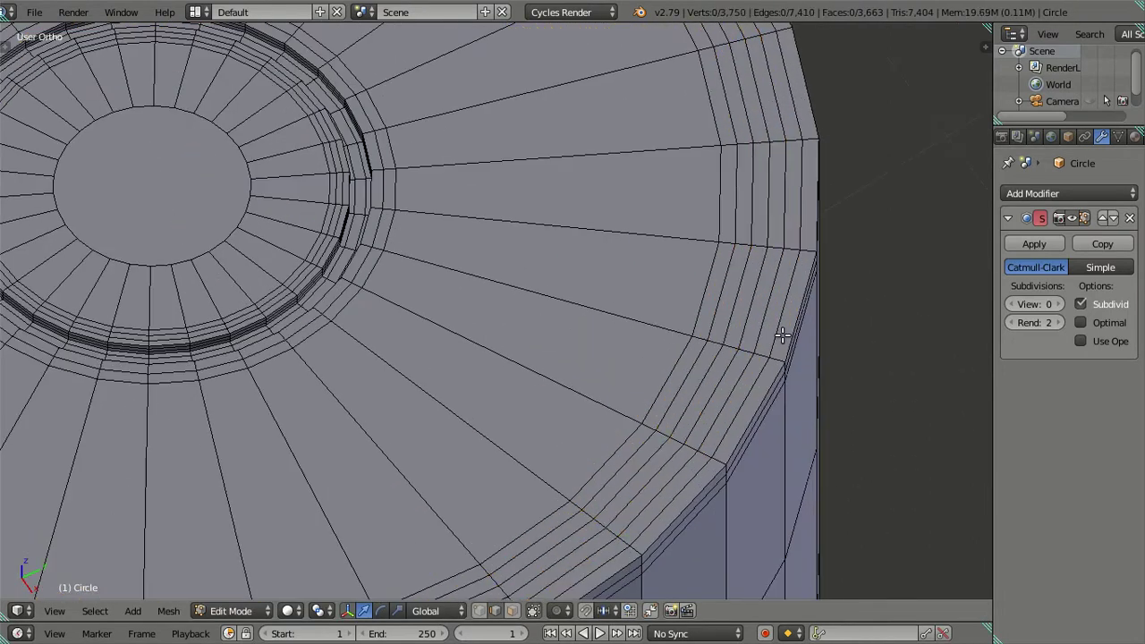
pyautogui.scroll(1, 779, 355)
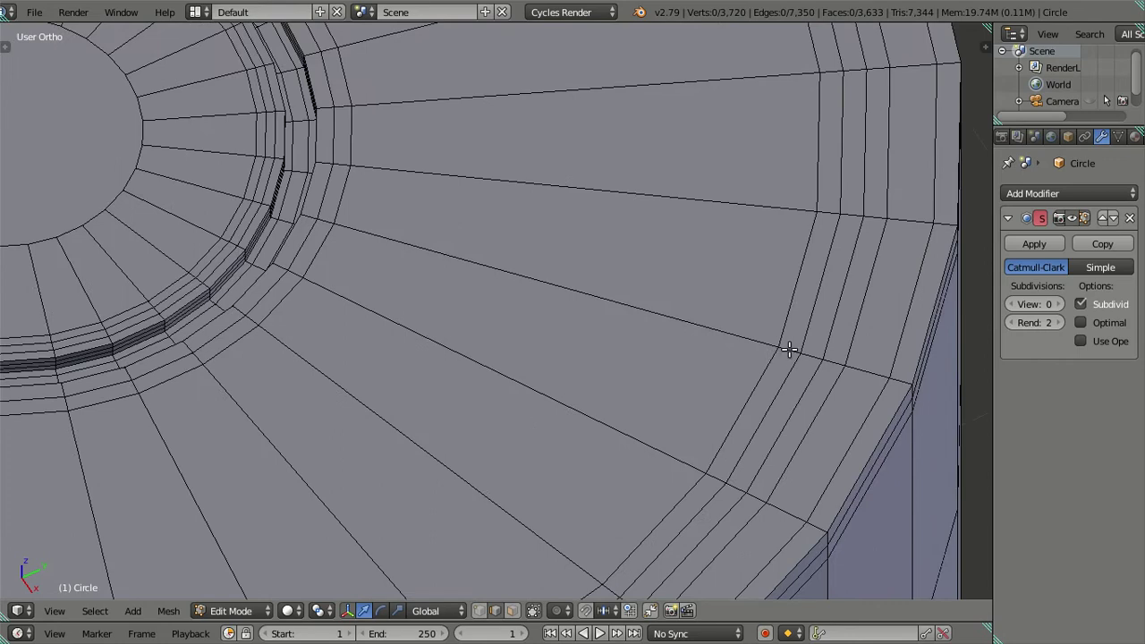
# In face select mode, select the two rim face loops
pyautogui.click(513, 610)
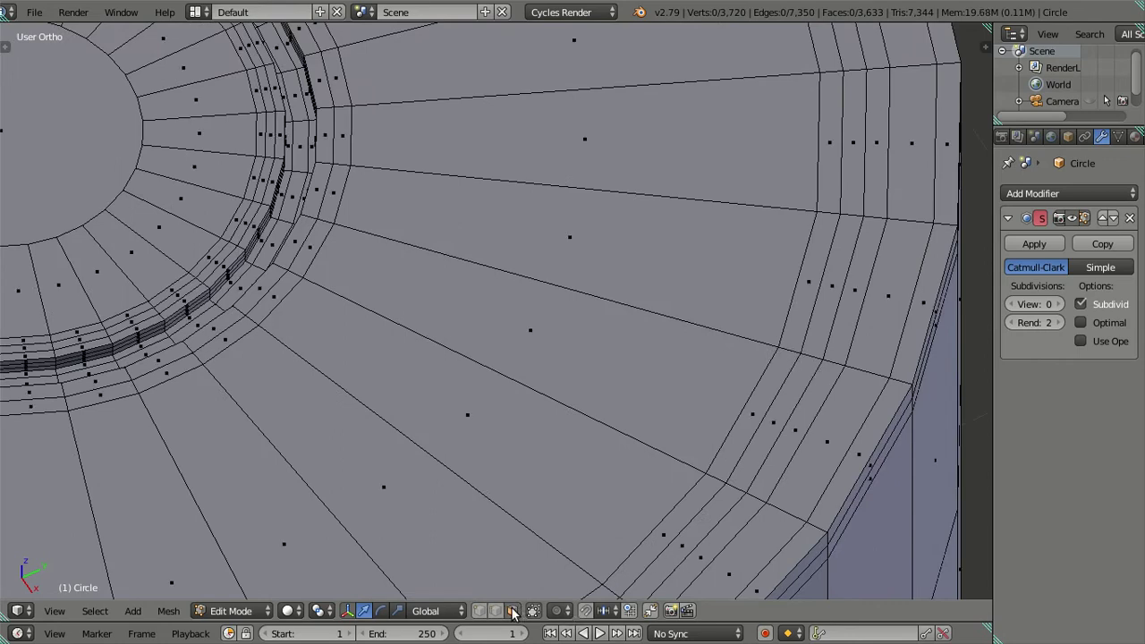
pyautogui.keyDown('alt'); pyautogui.rightClick(809, 355); pyautogui.keyUp('alt')
pyautogui.scroll(-3, 809, 355)
pyautogui.moveTo(766, 370)
pyautogui.mouseDown(button='middle')
pyautogui.moveTo(620, 328)
pyautogui.moveTo(621, 167)
pyautogui.moveTo(547, 468)
pyautogui.moveTo(506, 334)
pyautogui.mouseUp(button='middle')
pyautogui.scroll(3, 625, 264)
pyautogui.keyDown('alt'); pyautogui.keyDown('shift'); pyautogui.rightClick(719, 268); pyautogui.keyUp('shift'); pyautogui.keyUp('alt')
pyautogui.scroll(-3, 719, 269)
pyautogui.scroll(3, 546, 467)
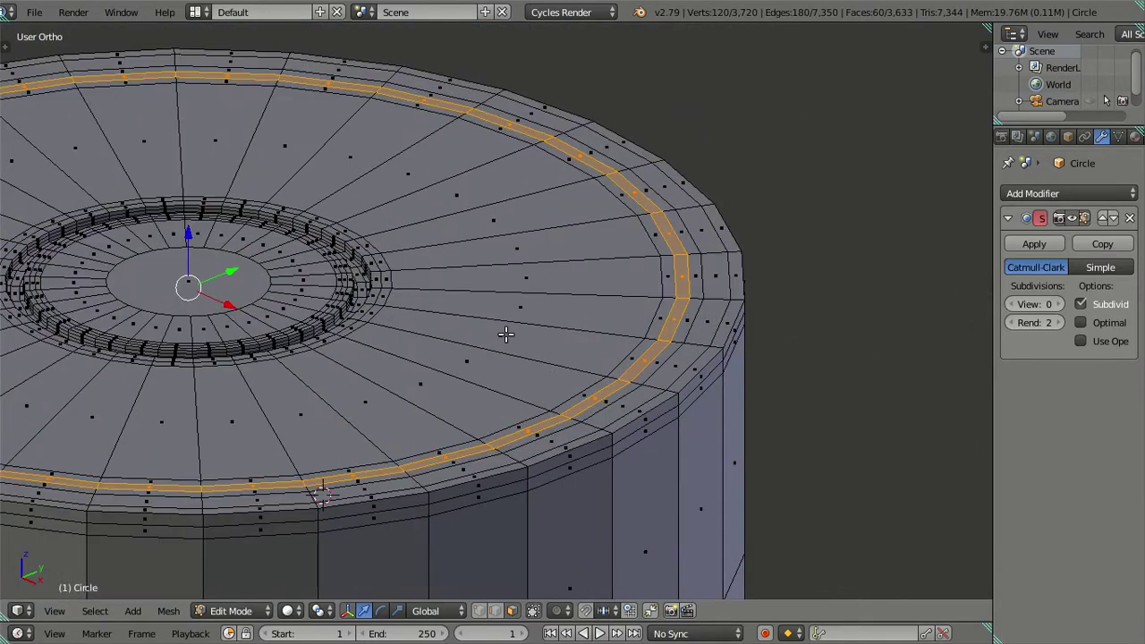
# Extrude the rim faces inward along normals and lower them along Z to form the groove
pyautogui.press('e')
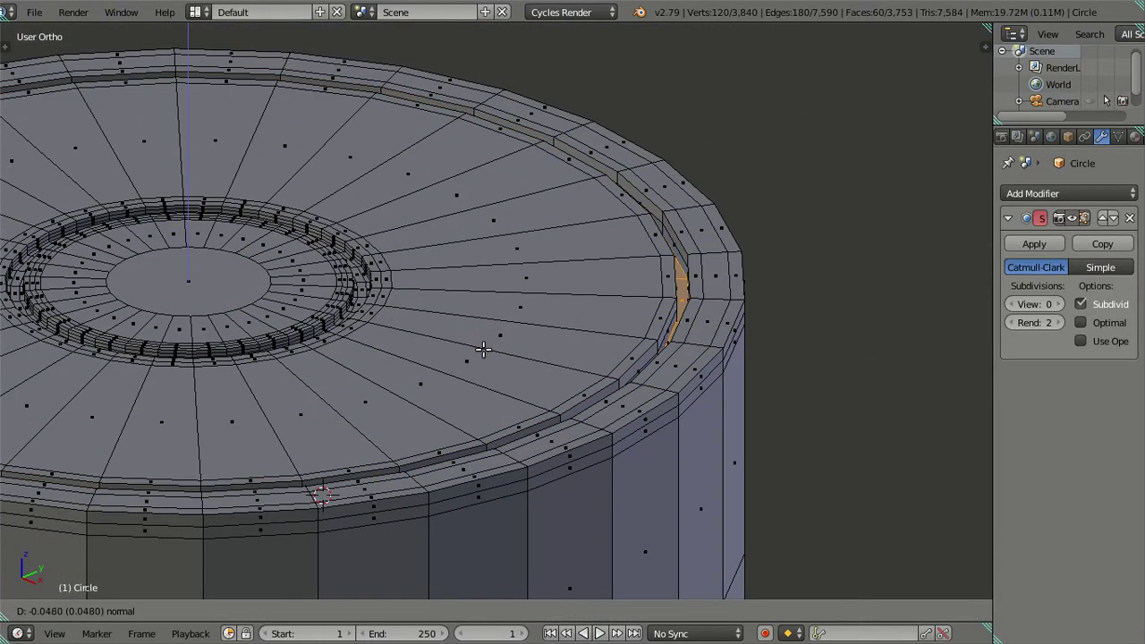
pyautogui.click(485, 348)
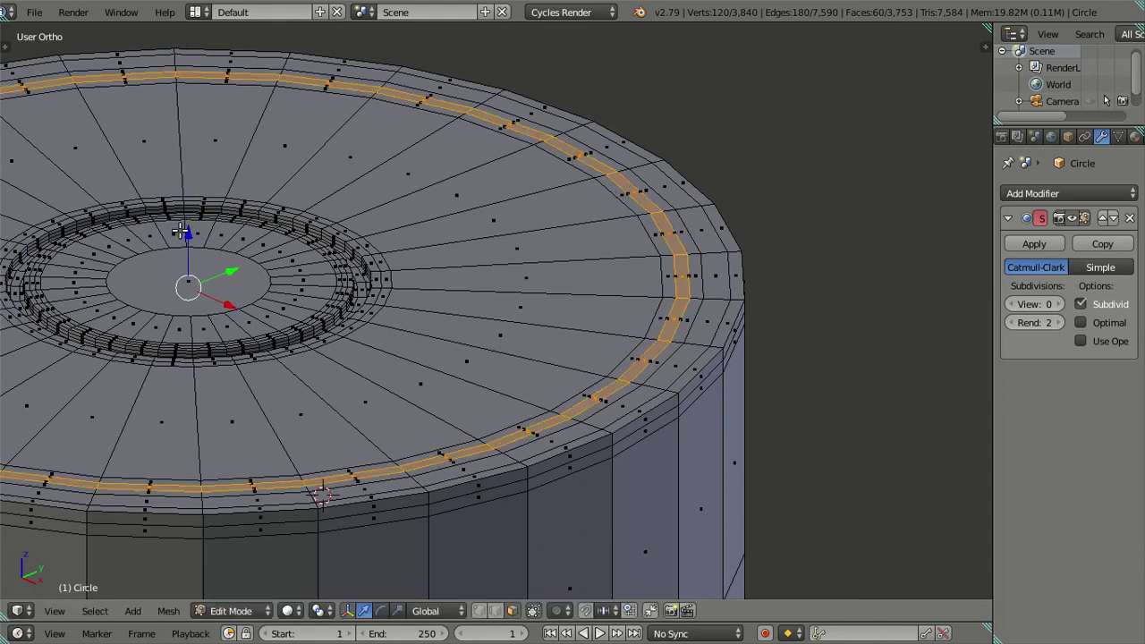
pyautogui.moveTo(182, 232); pyautogui.dragTo(186, 242)
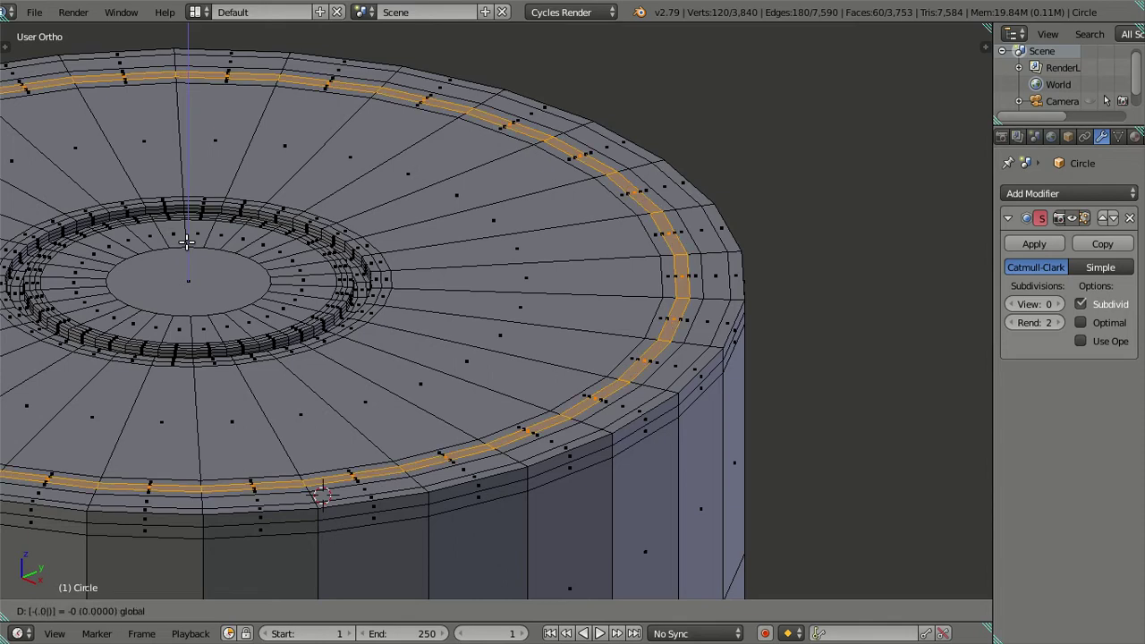
pyautogui.click(186, 242)
pyautogui.press('a')
# Loop-cut through the groove, dissolve the extra loop, and return to Object Mode
pyautogui.scroll(1, 624, 345)
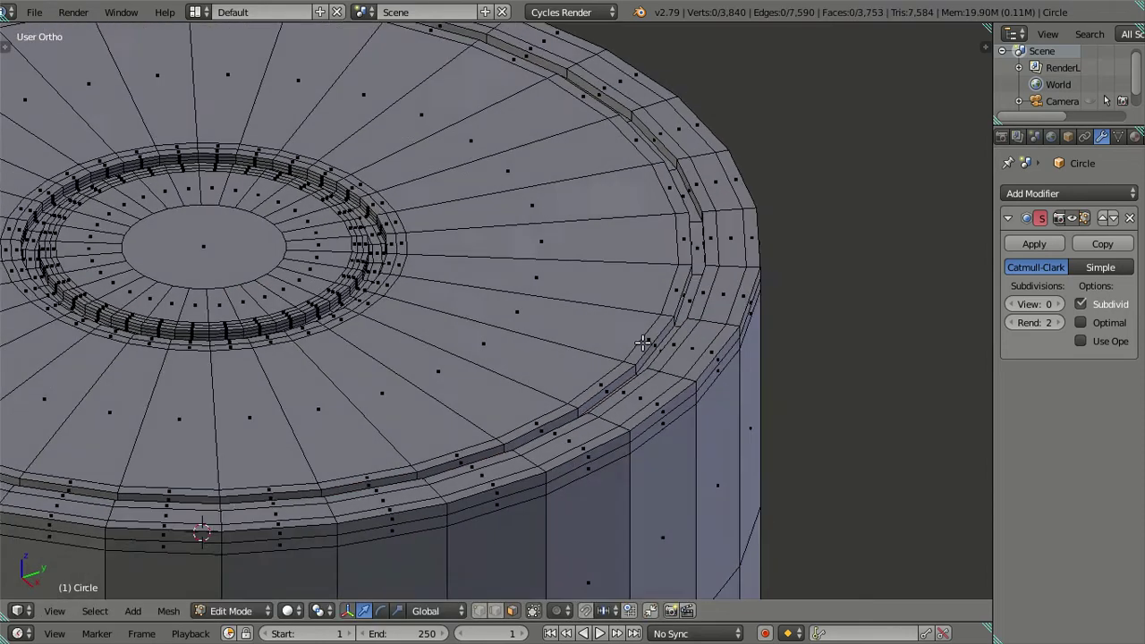
pyautogui.scroll(1, 624, 345)
pyautogui.scroll(2, 712, 305)
pyautogui.moveTo(816, 291); pyautogui.dragTo(606, 337, button='middle')
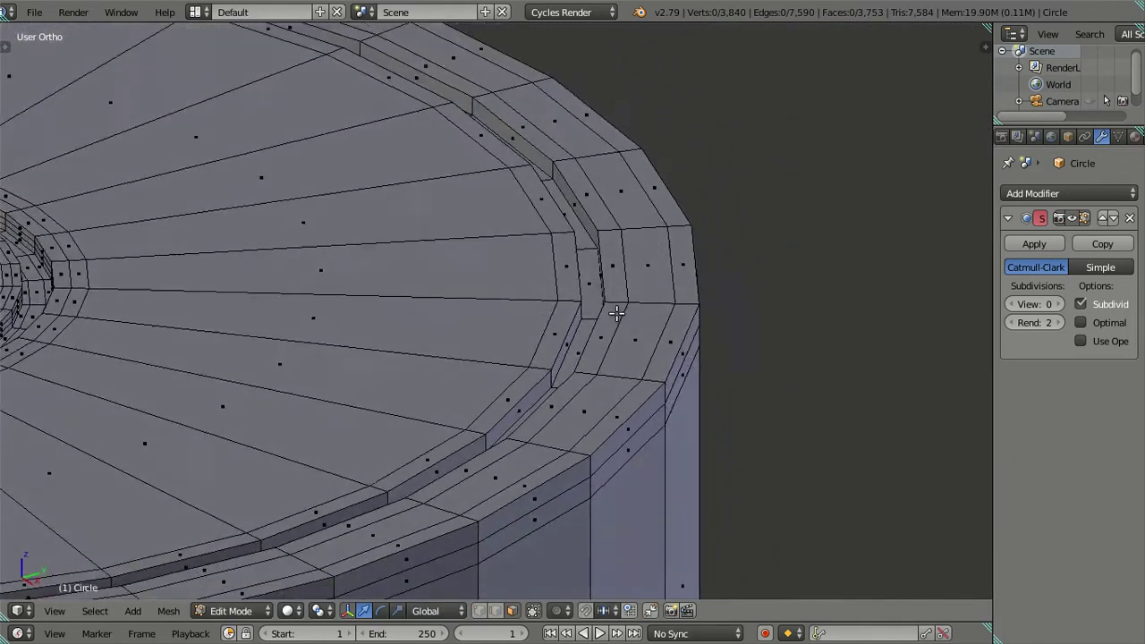
pyautogui.scroll(3, 631, 320)
pyautogui.hotkey('ctrl', 'r')
pyautogui.click(659, 322)
pyautogui.hotkey('shift', 'r')
pyautogui.hotkey('shift', 'r')
pyautogui.press('x')
pyautogui.click(668, 295)
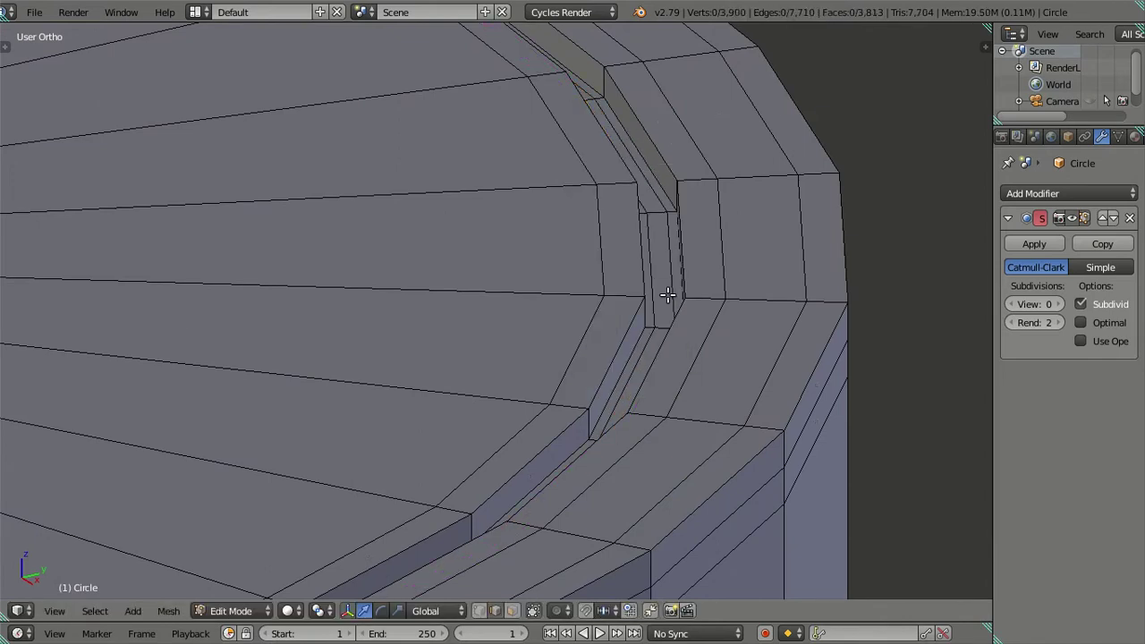
pyautogui.scroll(-2, 667, 296)
pyautogui.scroll(-3, 721, 286)
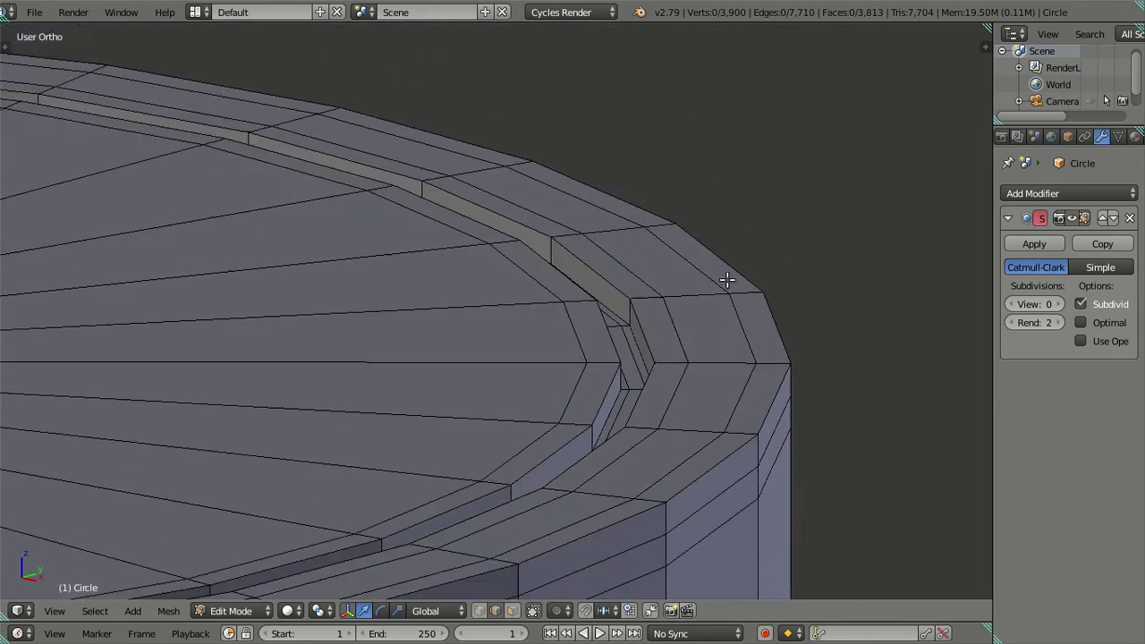
pyautogui.press('Tab')
pyautogui.scroll(-3, 725, 277)
pyautogui.scroll(-1, 665, 301)
pyautogui.moveTo(628, 377); pyautogui.dragTo(1038, 337, button='middle')
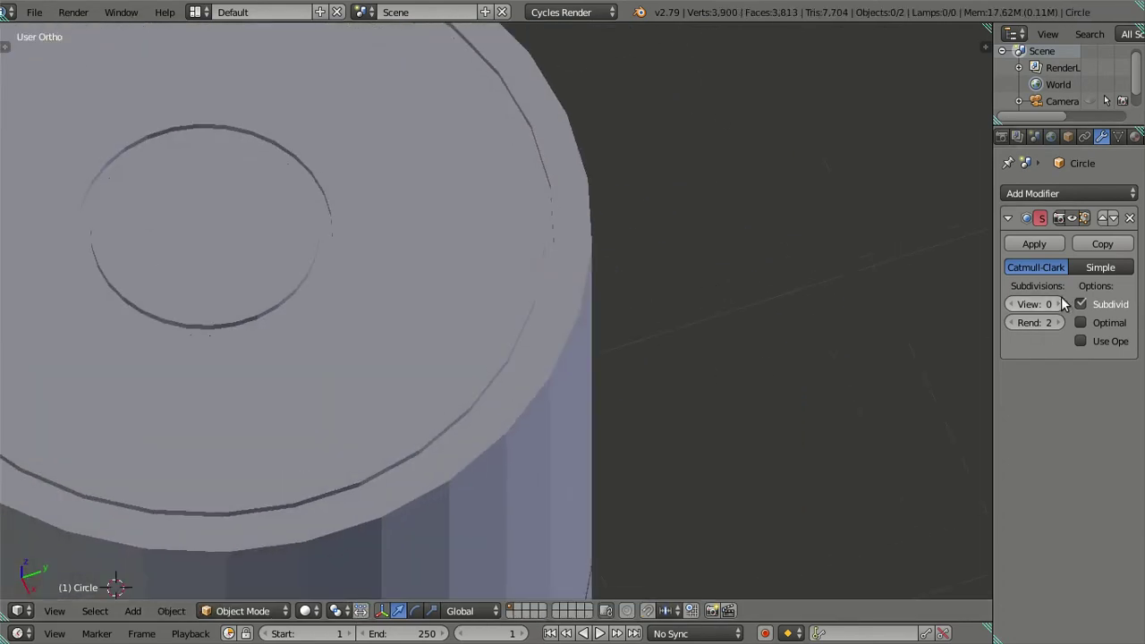
# Preview the canister at subdivision level 2 to inspect the top face's inner ring, then turn the preview off
pyautogui.doubleClick(1059, 304)
pyautogui.scroll(-3, 759, 376)
pyautogui.scroll(-2, 549, 356)
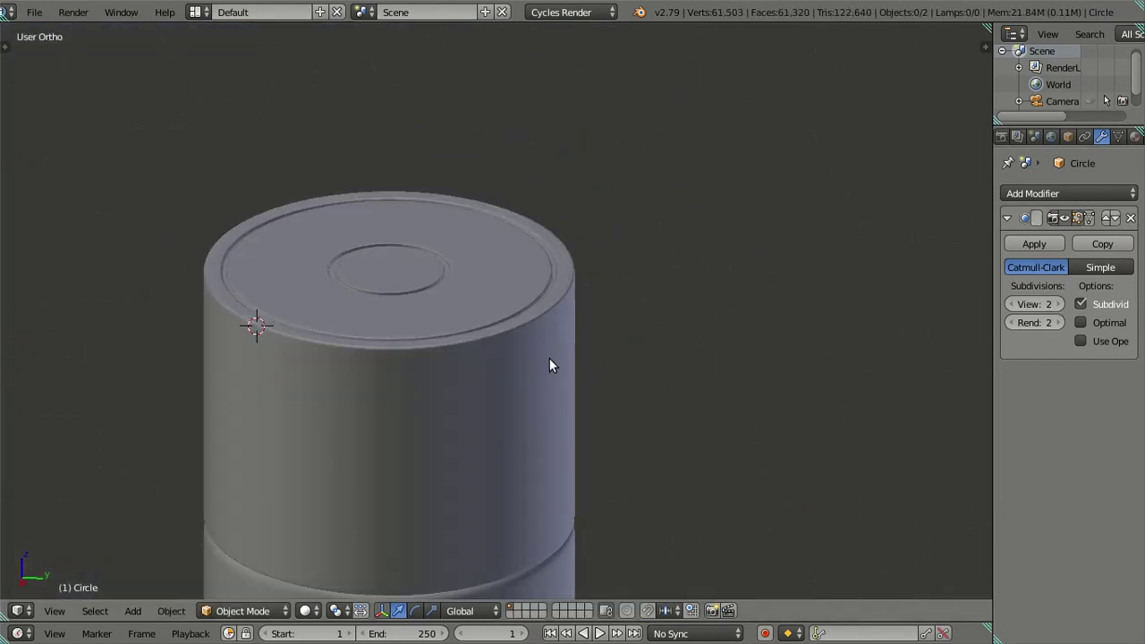
pyautogui.scroll(2, 550, 365)
pyautogui.moveTo(537, 361)
pyautogui.mouseDown(button='middle')
pyautogui.moveTo(546, 388)
pyautogui.moveTo(590, 318)
pyautogui.moveTo(630, 354)
pyautogui.moveTo(631, 380)
pyautogui.moveTo(609, 352)
pyautogui.mouseUp(button='middle')
pyautogui.scroll(2, 544, 385)
pyautogui.scroll(4, 409, 401)
pyautogui.keyDown('shift'); pyautogui.moveTo(408, 401); pyautogui.dragTo(734, 384, button='middle'); pyautogui.keyUp('shift')
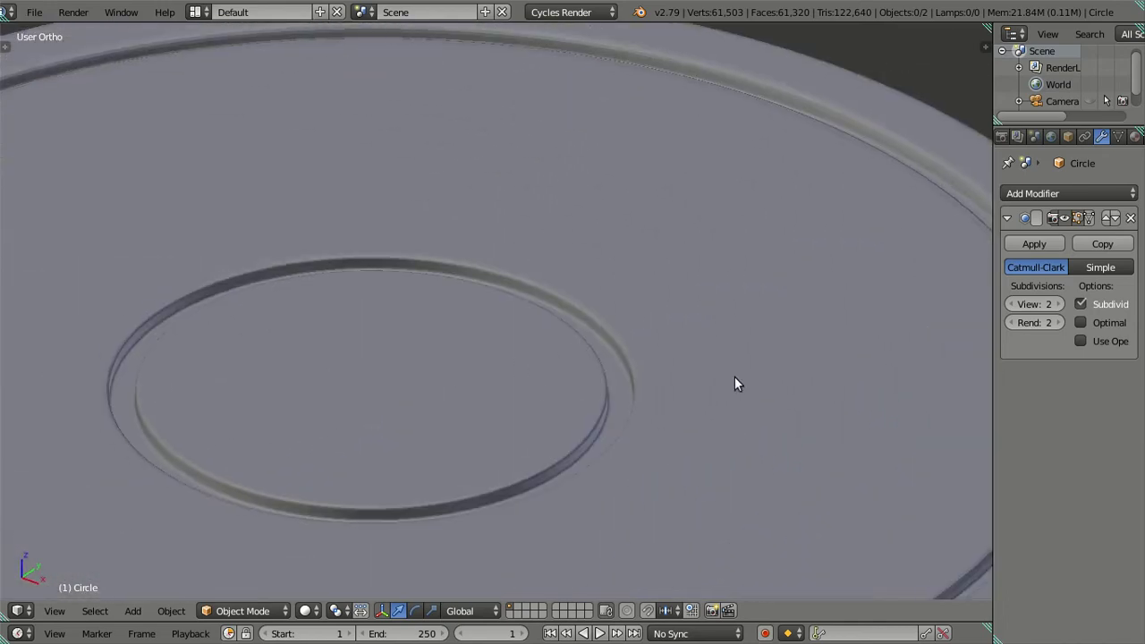
pyautogui.click(1011, 305)
pyautogui.click(1010, 304)
# In Edit Mode, select the six surplus edge loops around the inner groove and dissolve them
pyautogui.press('Tab')
pyautogui.scroll(3, 707, 424)
pyautogui.scroll(2, 704, 426)
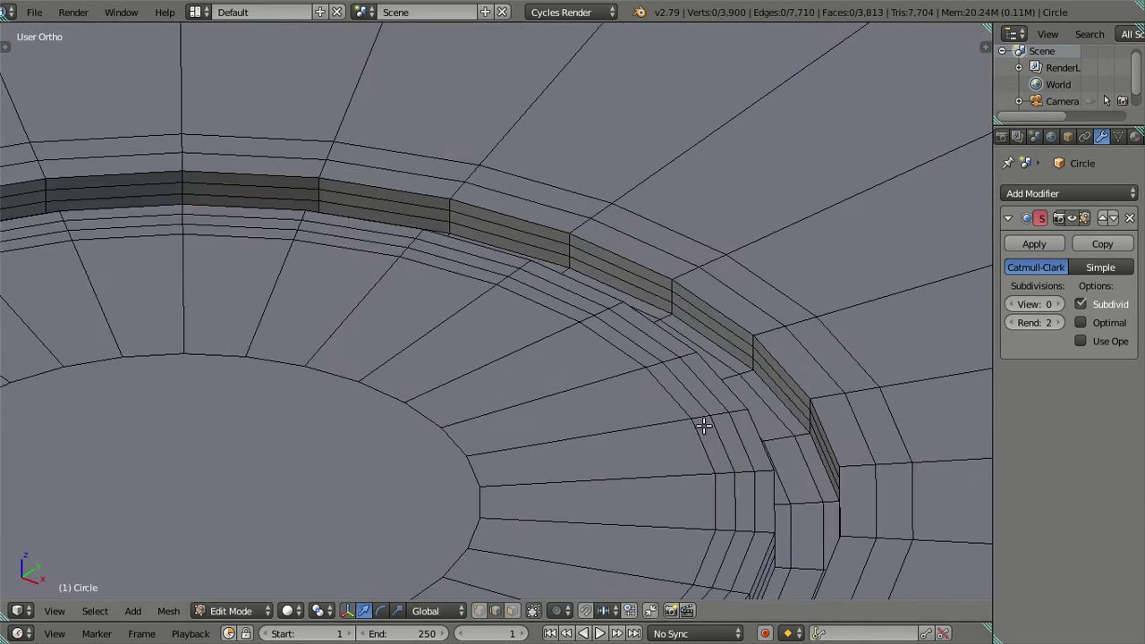
pyautogui.keyDown('alt'); pyautogui.click(705, 396); pyautogui.keyUp('alt')
pyautogui.moveTo(690, 391)
pyautogui.mouseDown(button='middle')
pyautogui.moveTo(787, 409)
pyautogui.moveTo(703, 506)
pyautogui.mouseUp(button='middle')
pyautogui.keyDown('alt'); pyautogui.keyDown('shift'); pyautogui.click(764, 417); pyautogui.keyUp('shift'); pyautogui.keyUp('alt')
pyautogui.keyDown('alt'); pyautogui.keyDown('shift'); pyautogui.click(763, 419); pyautogui.keyUp('shift'); pyautogui.keyUp('alt')
pyautogui.keyDown('alt'); pyautogui.keyDown('shift'); pyautogui.click(702, 506); pyautogui.keyUp('shift'); pyautogui.keyUp('alt')
pyautogui.keyDown('alt'); pyautogui.keyDown('shift'); pyautogui.click(722, 514); pyautogui.keyUp('shift'); pyautogui.keyUp('alt')
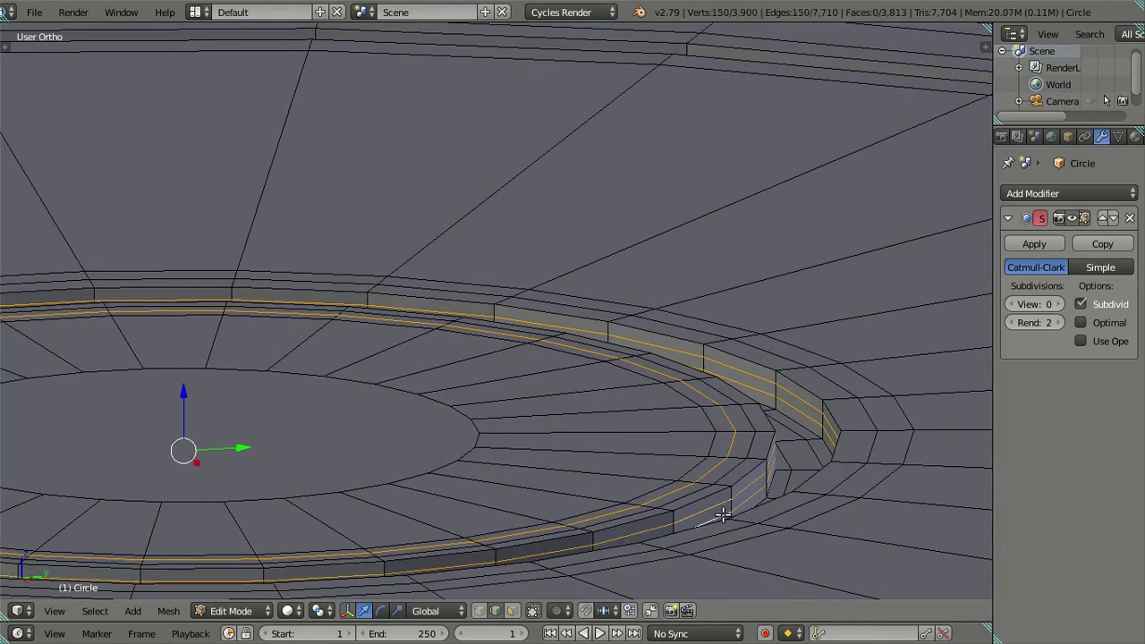
pyautogui.keyDown('alt'); pyautogui.keyDown('shift'); pyautogui.click(734, 468); pyautogui.keyUp('shift'); pyautogui.keyUp('alt')
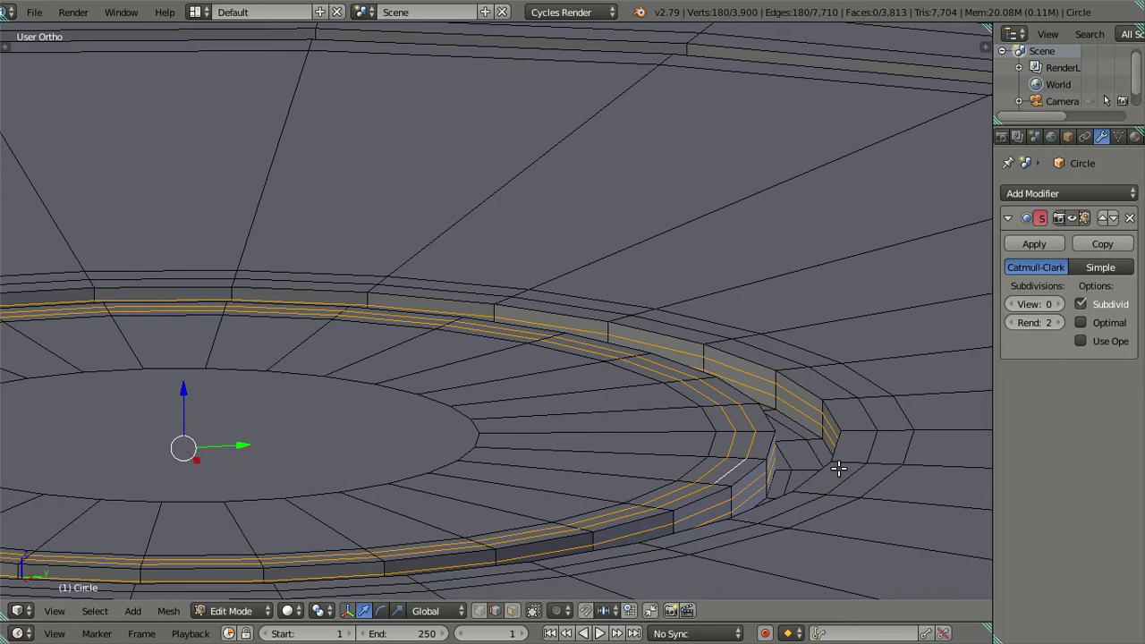
pyautogui.moveTo(834, 481)
pyautogui.mouseDown(button='middle')
pyautogui.moveTo(846, 511)
pyautogui.moveTo(870, 449)
pyautogui.mouseUp(button='middle')
pyautogui.press('x')
pyautogui.click(848, 513)
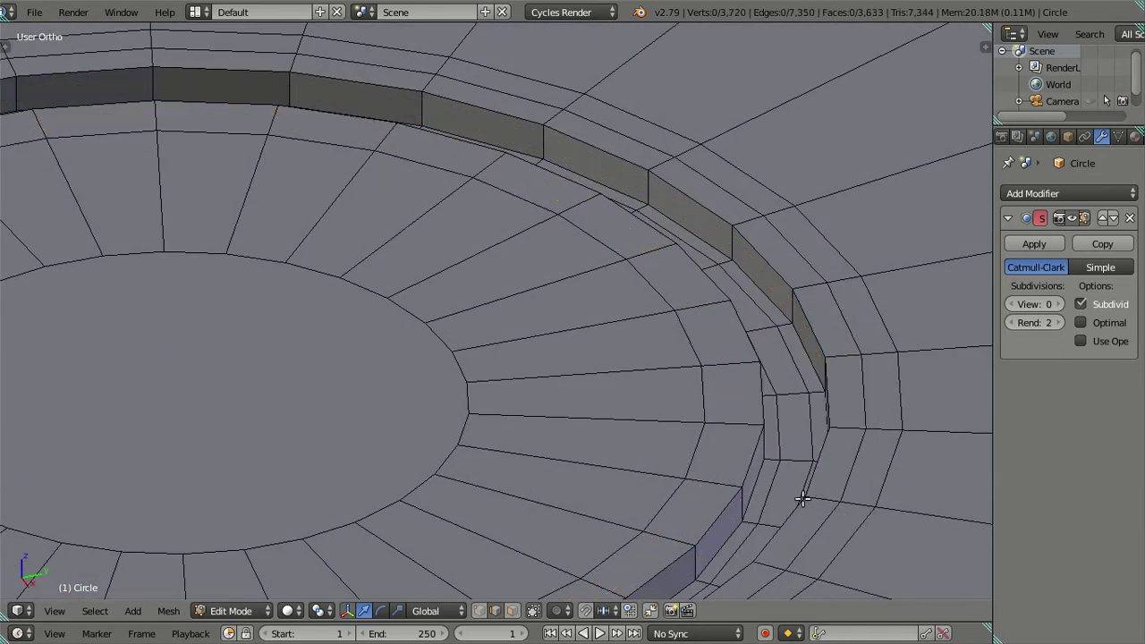
# Dissolve the remaining leftover ring loop and the stray edge loop beside the ring
pyautogui.keyDown('alt'); pyautogui.click(677, 348); pyautogui.keyUp('alt')
pyautogui.press('x')
pyautogui.click(727, 361)
pyautogui.moveTo(782, 357)
pyautogui.mouseDown(button='middle')
pyautogui.moveTo(687, 432)
pyautogui.moveTo(685, 447)
pyautogui.moveTo(713, 113)
pyautogui.moveTo(681, 121)
pyautogui.mouseUp(button='middle')
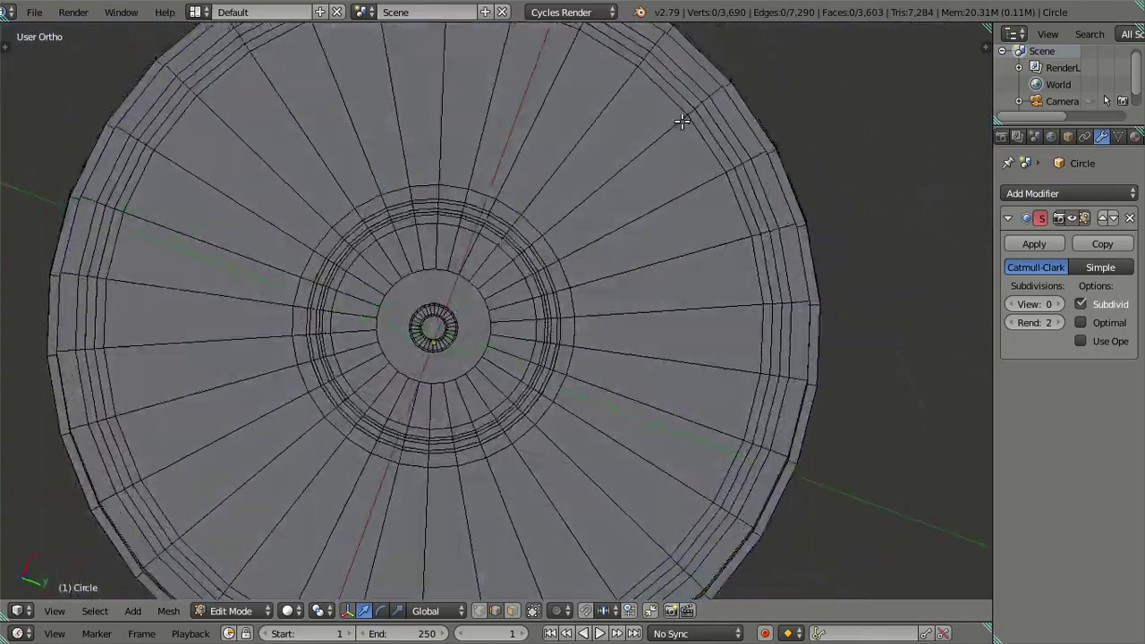
pyautogui.scroll(3, 682, 120)
pyautogui.moveTo(636, 263); pyautogui.dragTo(578, 312, button='middle')
pyautogui.scroll(2, 691, 312)
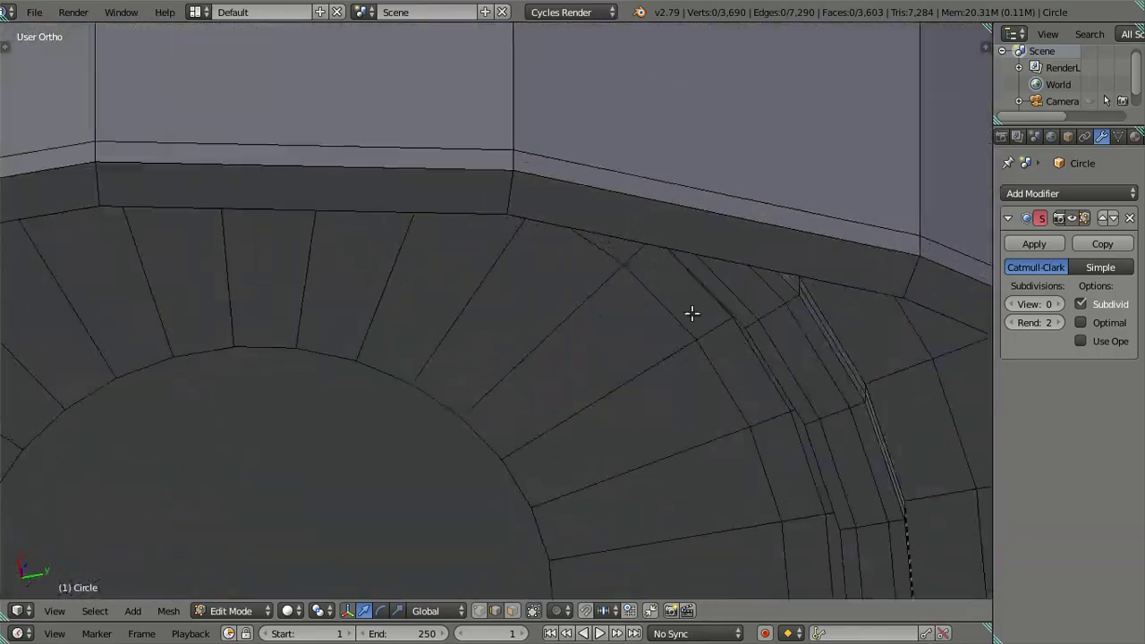
pyautogui.keyDown('alt'); pyautogui.click(844, 358); pyautogui.keyUp('alt')
pyautogui.moveTo(844, 358)
pyautogui.mouseDown(button='middle')
pyautogui.moveTo(808, 361)
pyautogui.moveTo(900, 390)
pyautogui.moveTo(836, 426)
pyautogui.mouseUp(button='middle')
pyautogui.moveTo(721, 496)
pyautogui.mouseDown(button='middle')
pyautogui.moveTo(754, 503)
pyautogui.moveTo(731, 541)
pyautogui.mouseUp(button='middle')
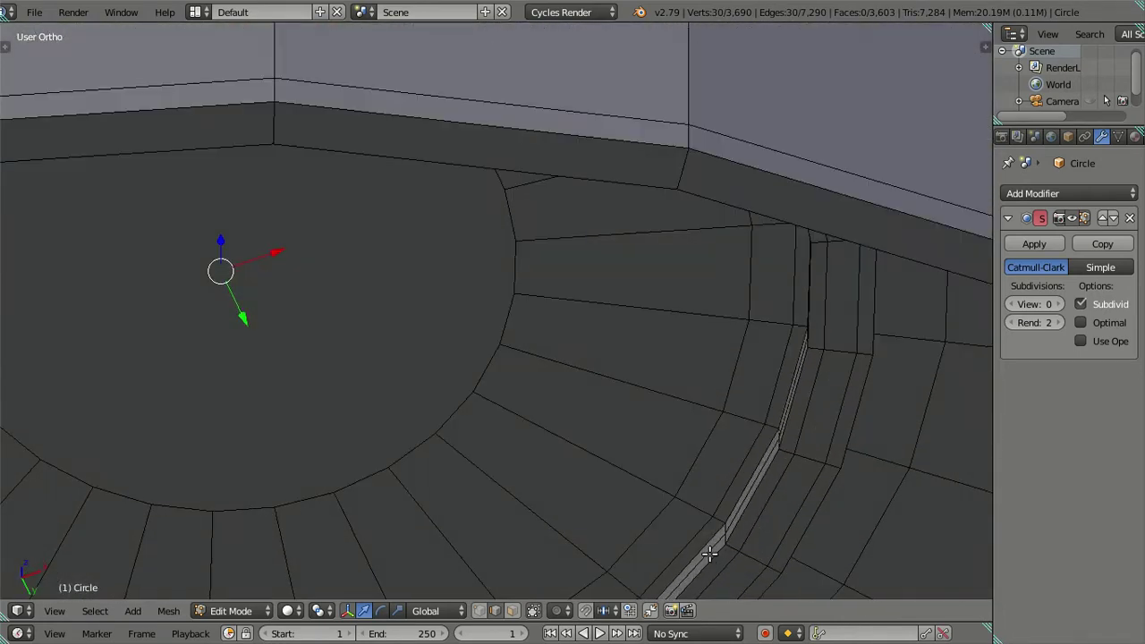
pyautogui.press('x')
pyautogui.click(787, 490)
pyautogui.moveTo(792, 480)
pyautogui.mouseDown(button='middle')
pyautogui.moveTo(763, 406)
pyautogui.moveTo(671, 590)
pyautogui.moveTo(894, 483)
pyautogui.mouseUp(button='middle')
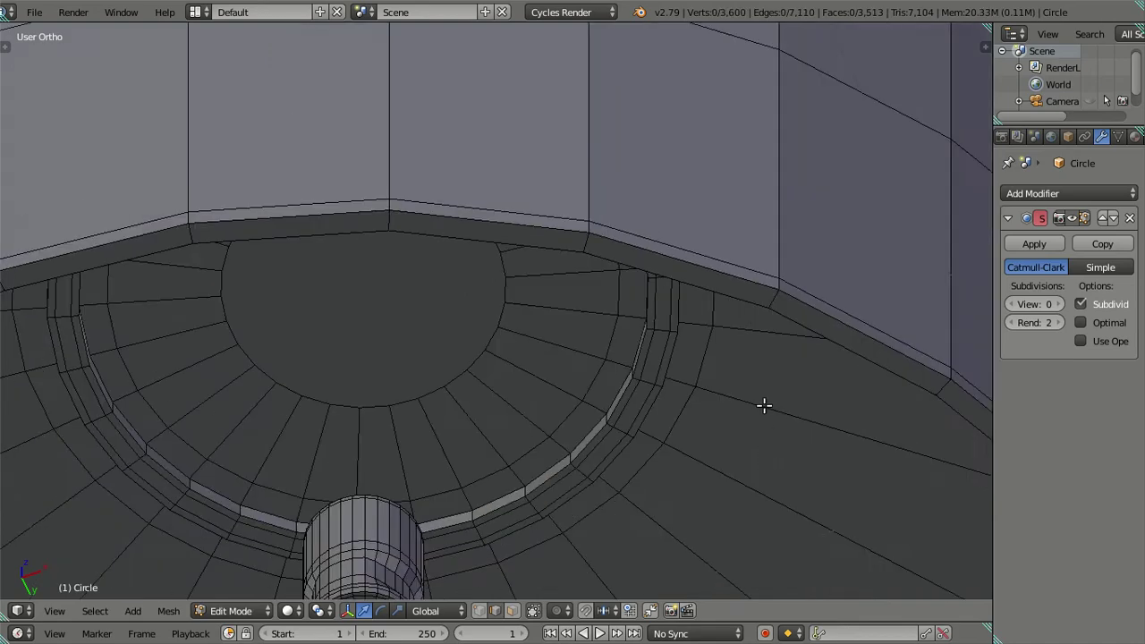
# Check the cleaned grooves at subdivision level 2 in Object Mode, then reset the preview to 0 in Edit Mode
pyautogui.click(1059, 304)
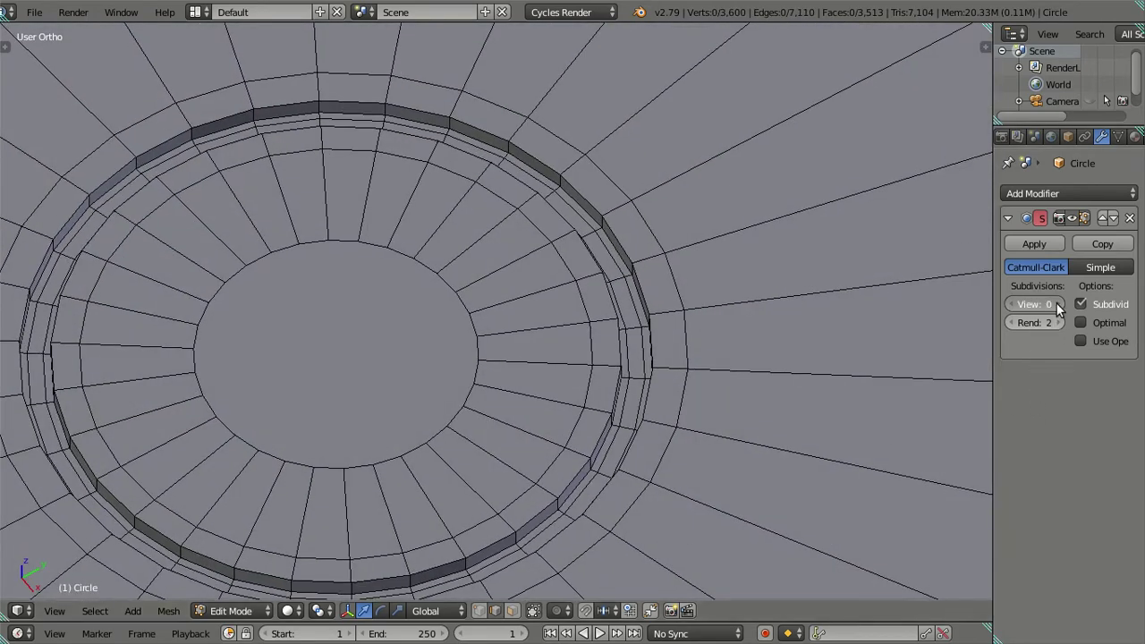
pyautogui.click(1059, 305)
pyautogui.scroll(-3, 803, 350)
pyautogui.scroll(1, 802, 349)
pyautogui.press('Tab')
pyautogui.scroll(-2, 722, 391)
pyautogui.scroll(-3, 739, 340)
pyautogui.moveTo(739, 340)
pyautogui.mouseDown(button='middle')
pyautogui.moveTo(626, 374)
pyautogui.moveTo(511, 251)
pyautogui.mouseUp(button='middle')
pyautogui.moveTo(439, 424)
pyautogui.mouseDown(button='middle')
pyautogui.moveTo(445, 210)
pyautogui.moveTo(540, 340)
pyautogui.moveTo(526, 280)
pyautogui.mouseUp(button='middle')
pyautogui.scroll(3, 474, 201)
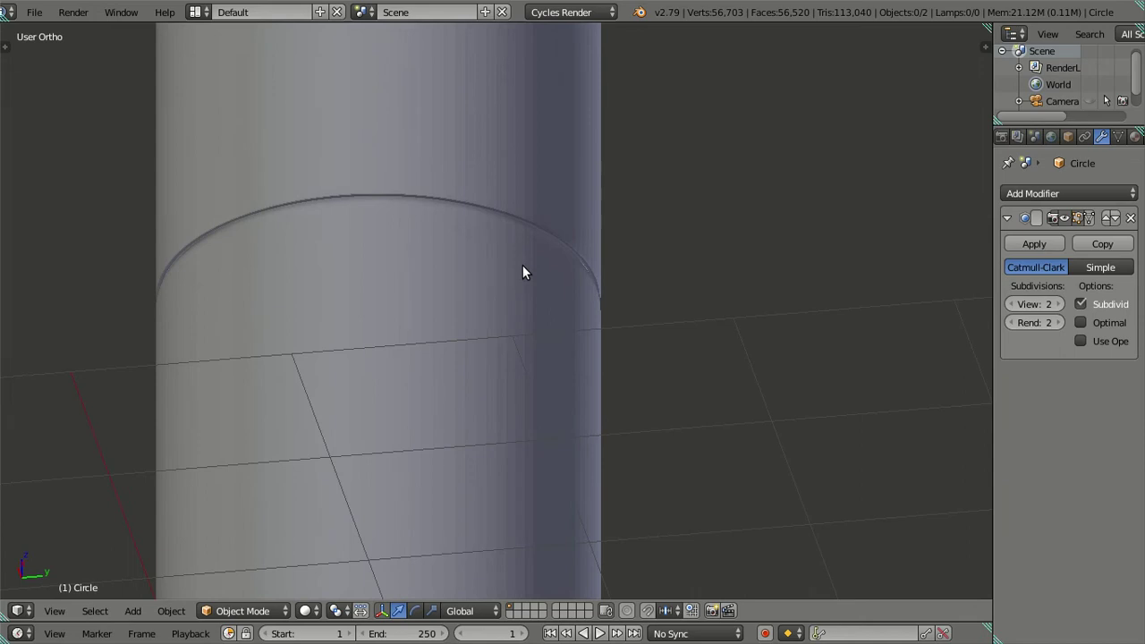
pyautogui.click(1011, 306)
pyautogui.click(1011, 305)
pyautogui.press('Tab')
pyautogui.scroll(2, 519, 268)
# Select the face loop along the cylinder's open-end rim in face select mode
pyautogui.scroll(3, 529, 313)
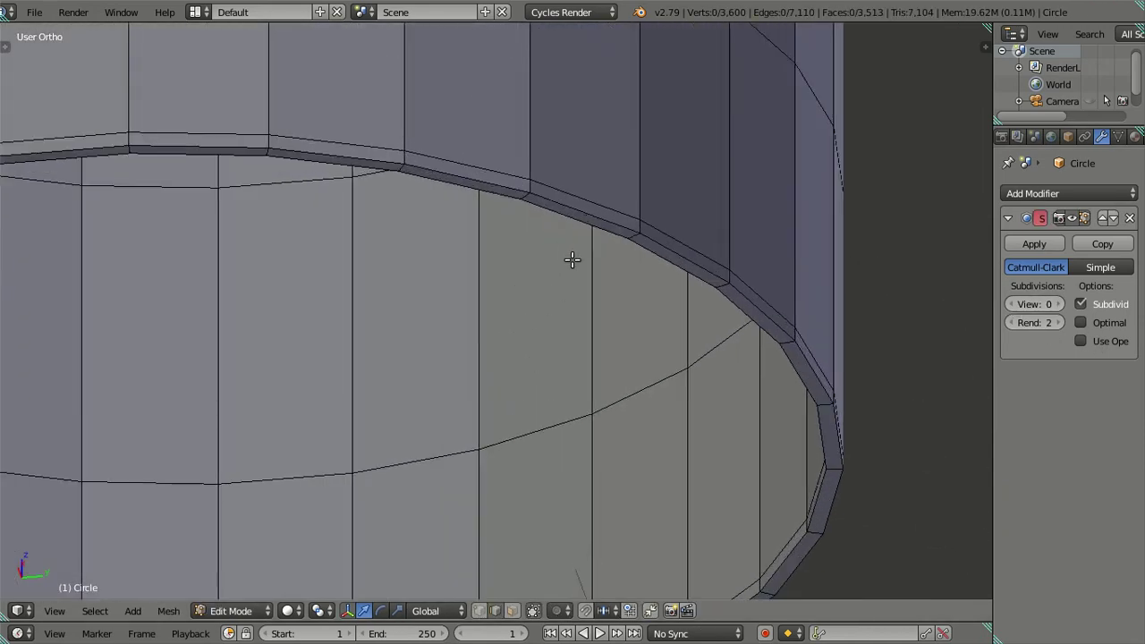
pyautogui.click(512, 610)
pyautogui.keyDown('alt'); pyautogui.click(642, 228); pyautogui.keyUp('alt')
pyautogui.moveTo(669, 234); pyautogui.dragTo(744, 326, button='middle')
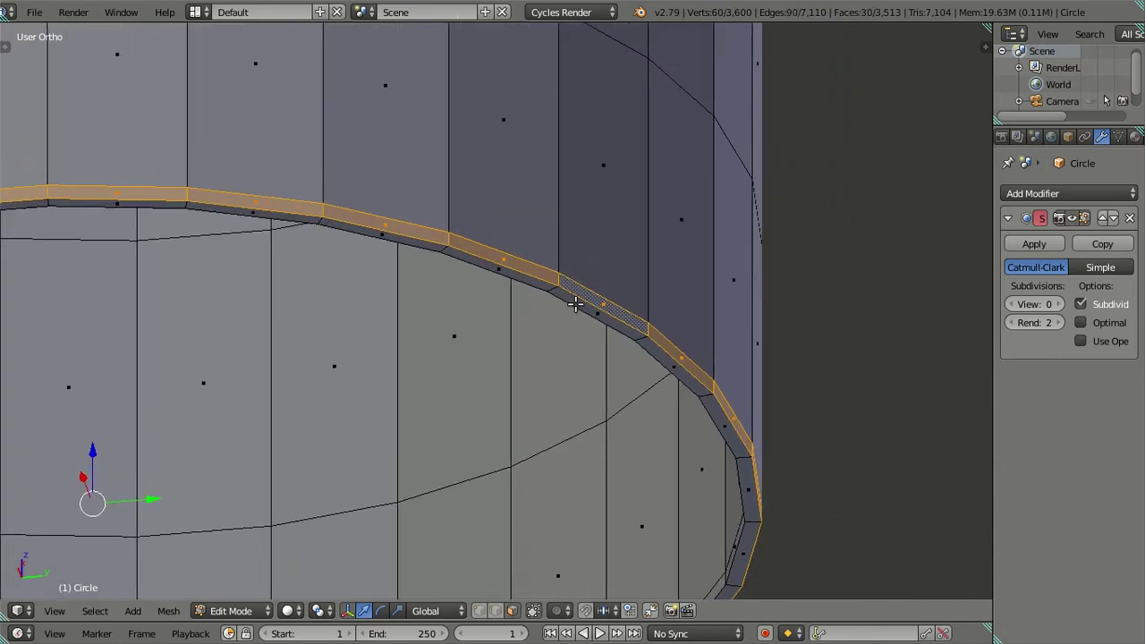
pyautogui.scroll(-8, 735, 373)
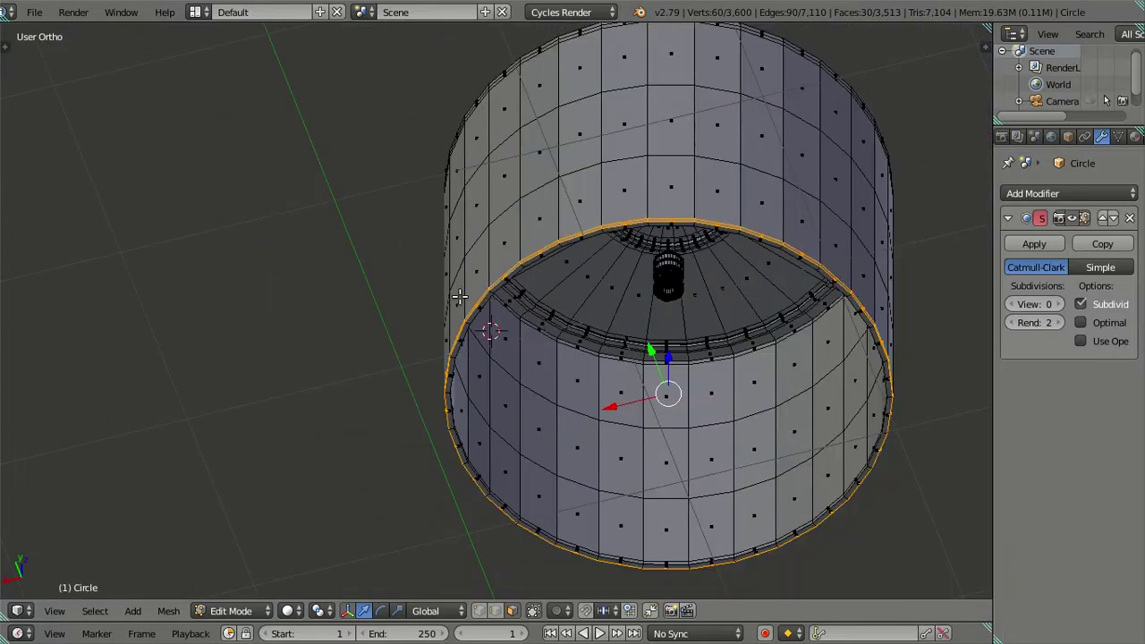
pyautogui.press('KP_1')
pyautogui.moveTo(469, 301); pyautogui.dragTo(501, 358, button='middle')
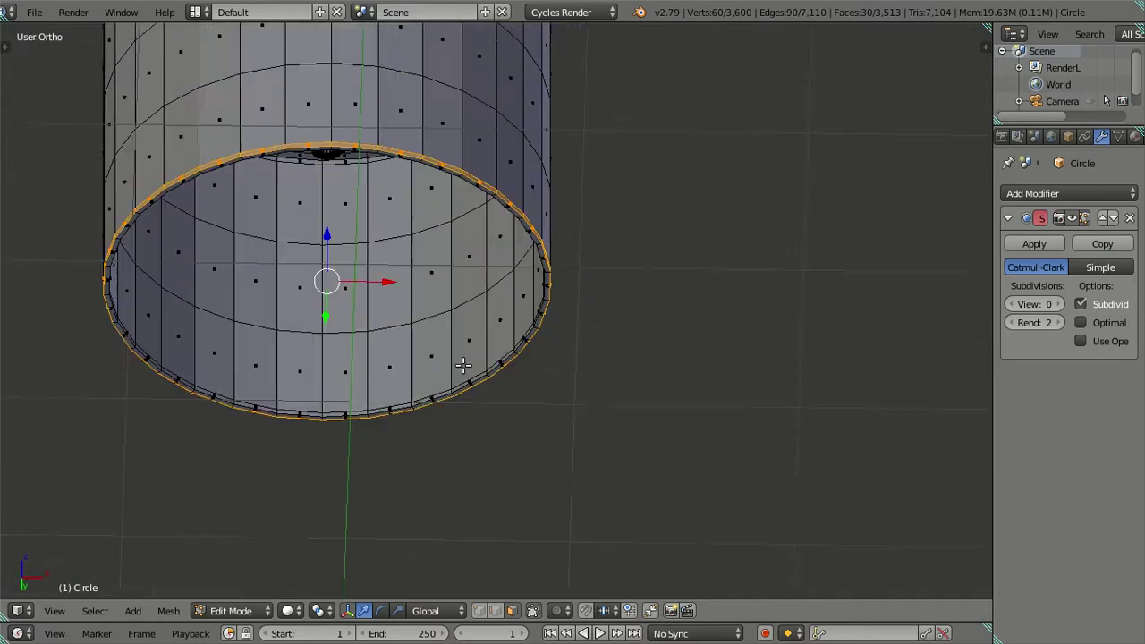
pyautogui.scroll(4, 554, 402)
pyautogui.scroll(2, 624, 327)
# Extrude the rim faces in place and scale them 1.015 along X and 1.015 along Y
pyautogui.press('e')
pyautogui.rightClick(716, 358)
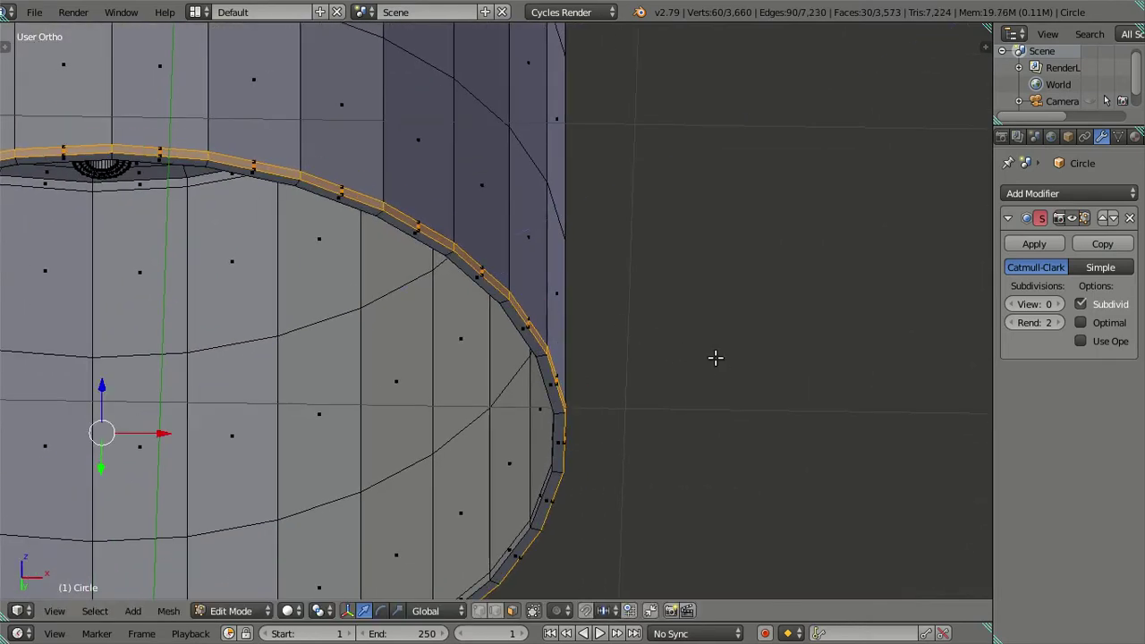
pyautogui.scroll(1, 716, 412)
pyautogui.scroll(1, 671, 322)
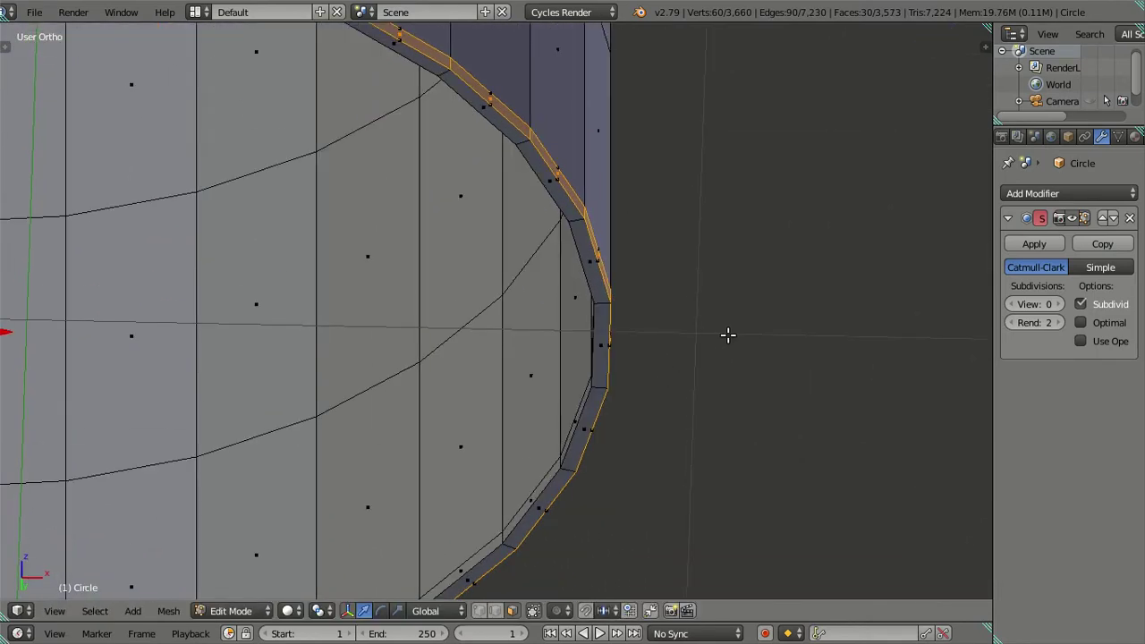
pyautogui.press('s')
pyautogui.press('x')
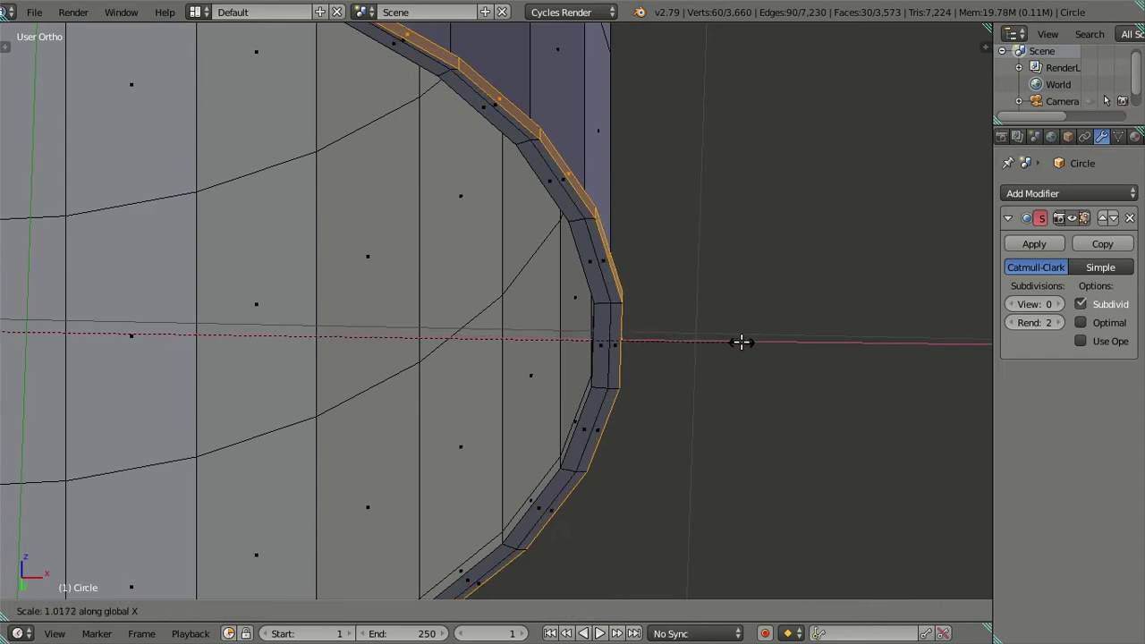
pyautogui.write('1.015')
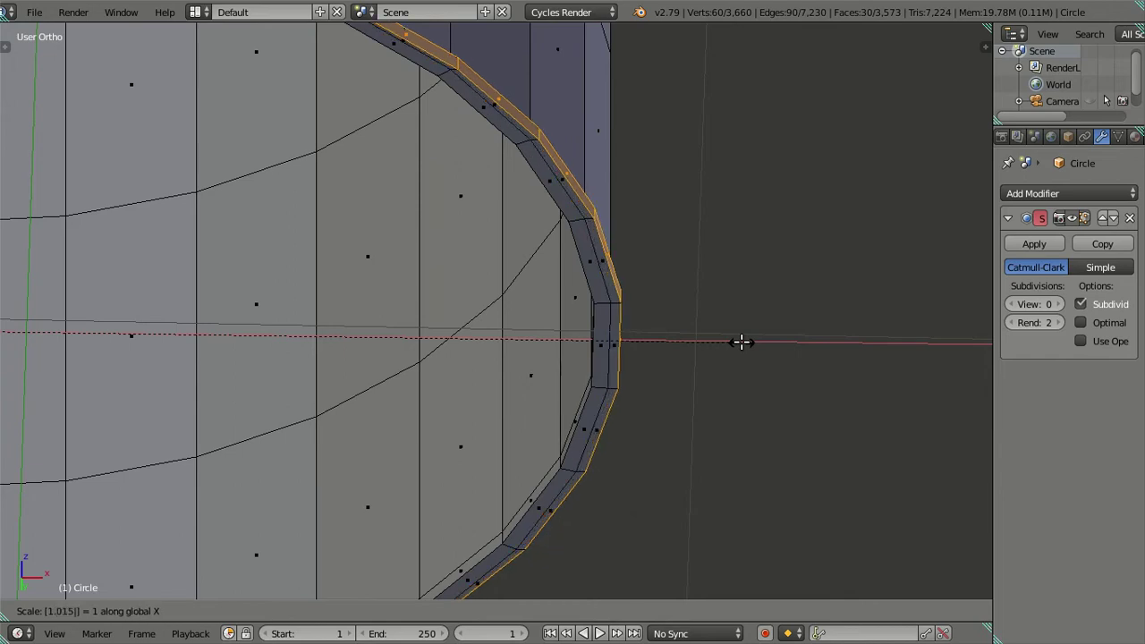
pyautogui.press('Return')
pyautogui.write('sy1.015')
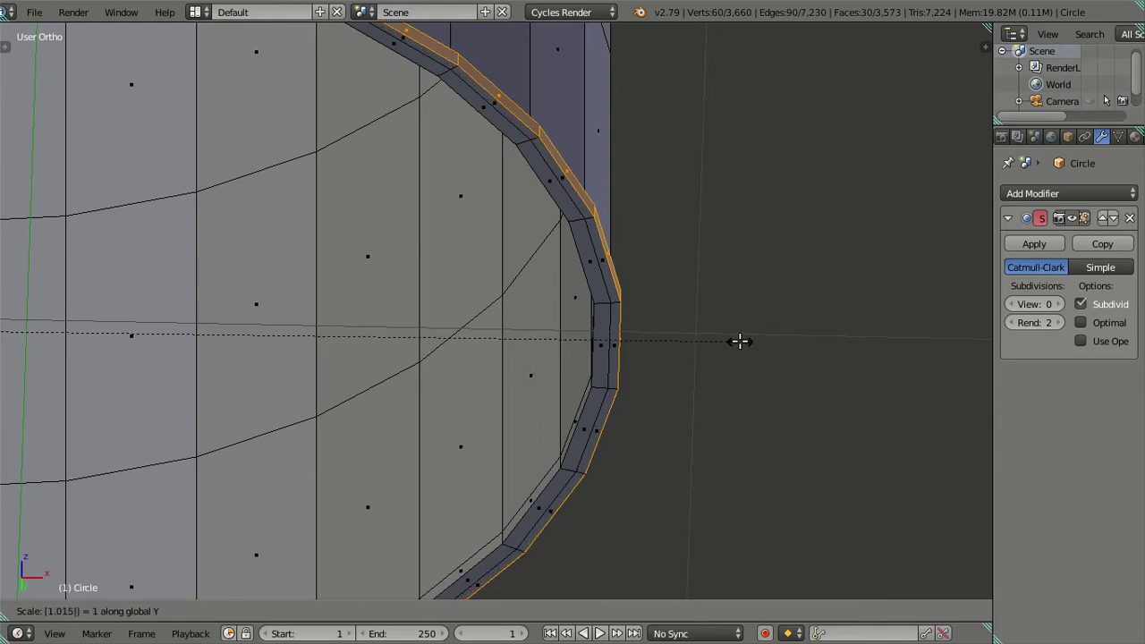
pyautogui.press('Return')
# Deselect all, inspect the new lip in Object Mode, then return to a front Edit Mode view
pyautogui.scroll(-5, 726, 335)
pyautogui.press('a')
pyautogui.moveTo(703, 330); pyautogui.dragTo(450, 340, button='middle')
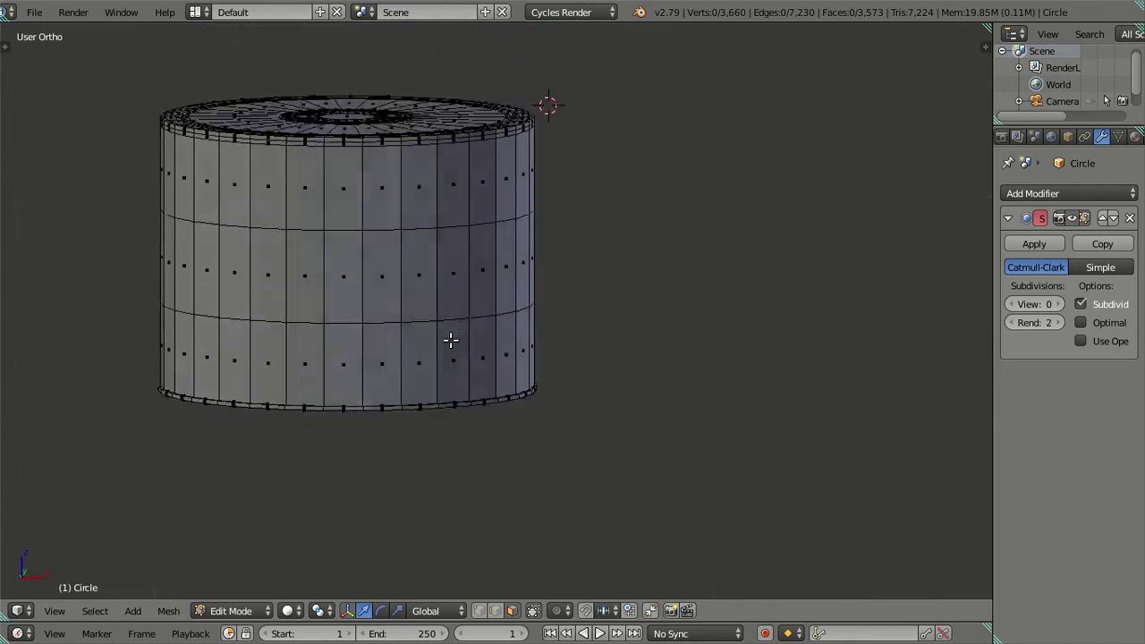
pyautogui.press('Tab')
pyautogui.moveTo(554, 421)
pyautogui.mouseDown(button='middle')
pyautogui.moveTo(531, 434)
pyautogui.moveTo(491, 387)
pyautogui.moveTo(874, 392)
pyautogui.mouseUp(button='middle')
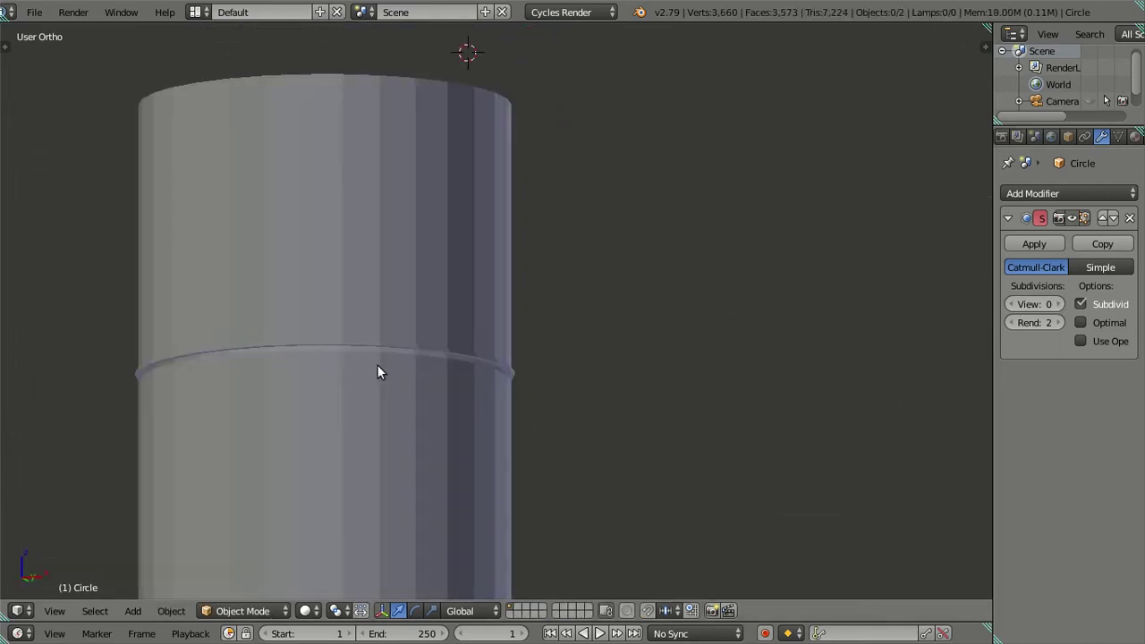
pyautogui.press('Tab')
pyautogui.moveTo(379, 384); pyautogui.dragTo(378, 401, button='middle')
pyautogui.press('KP_1')
pyautogui.scroll(5, 446, 409)
# Add 18 evenly spaced loop cuts across the lower band and dissolve those edges
pyautogui.scroll(1, 445, 409)
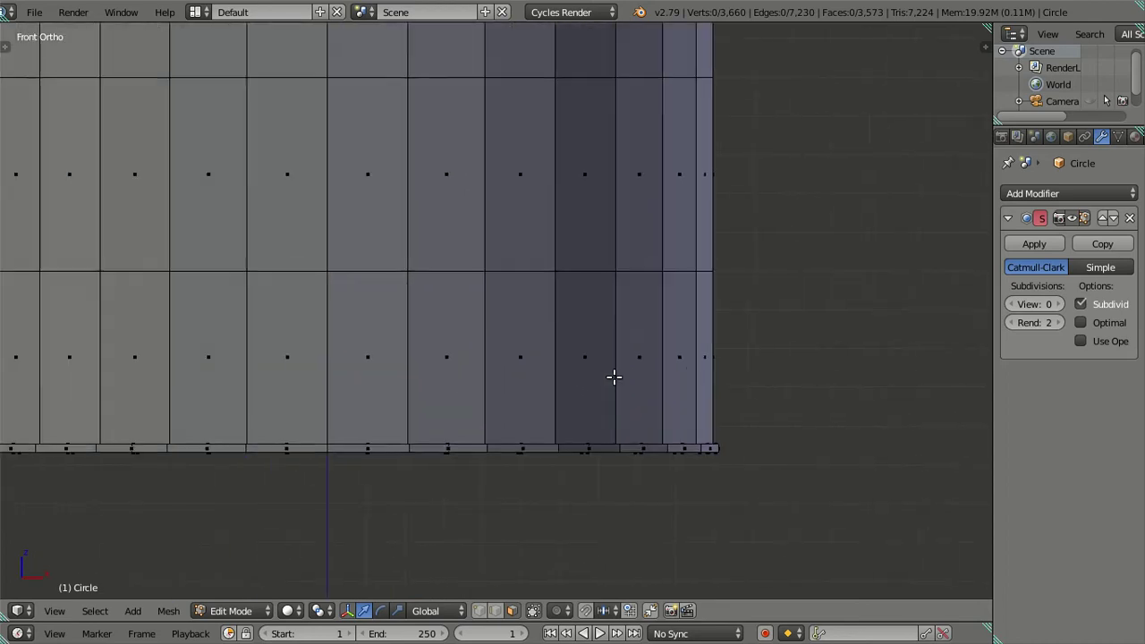
pyautogui.hotkey('ctrl', 'r')
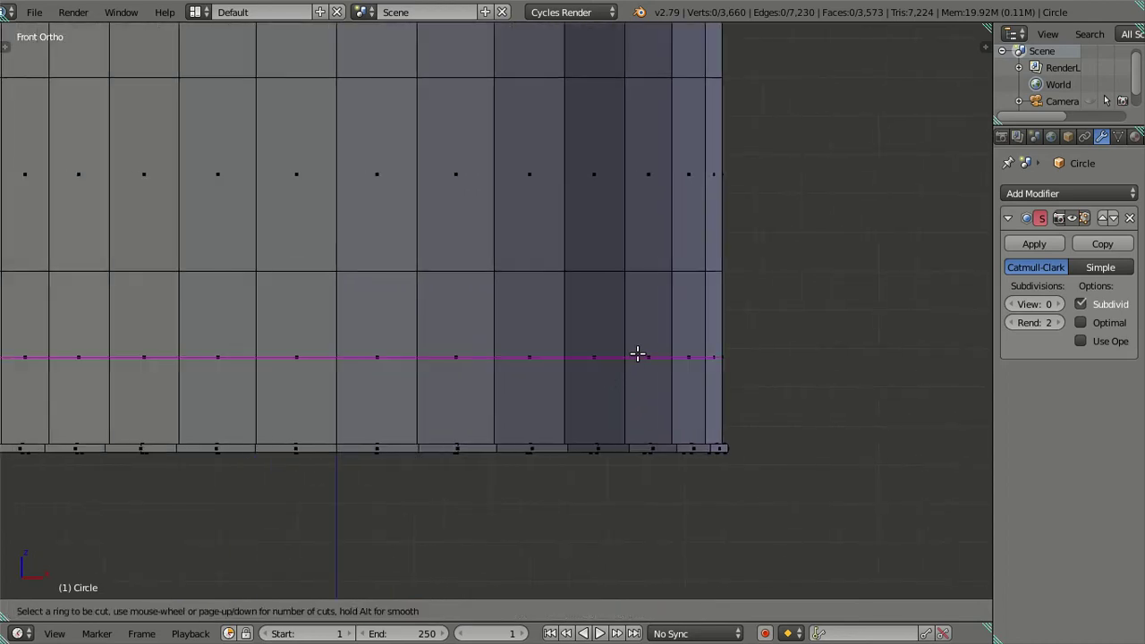
pyautogui.scroll(10, 637, 354)
pyautogui.rightClick(636, 353)
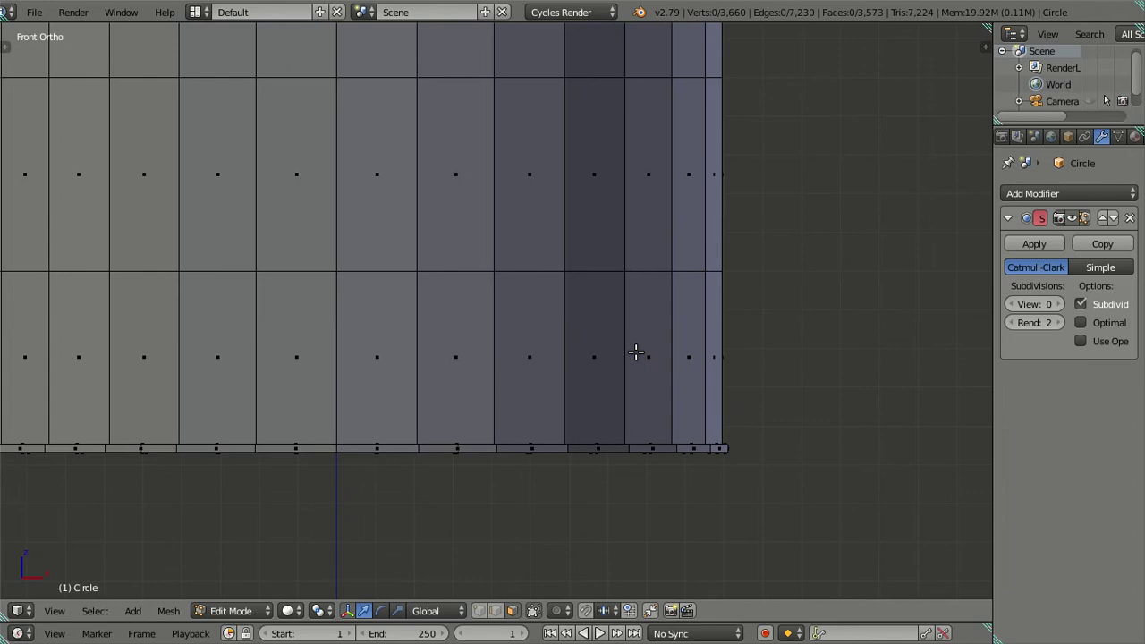
pyautogui.hotkey('ctrl', 'r')
pyautogui.scroll(17, 635, 353)
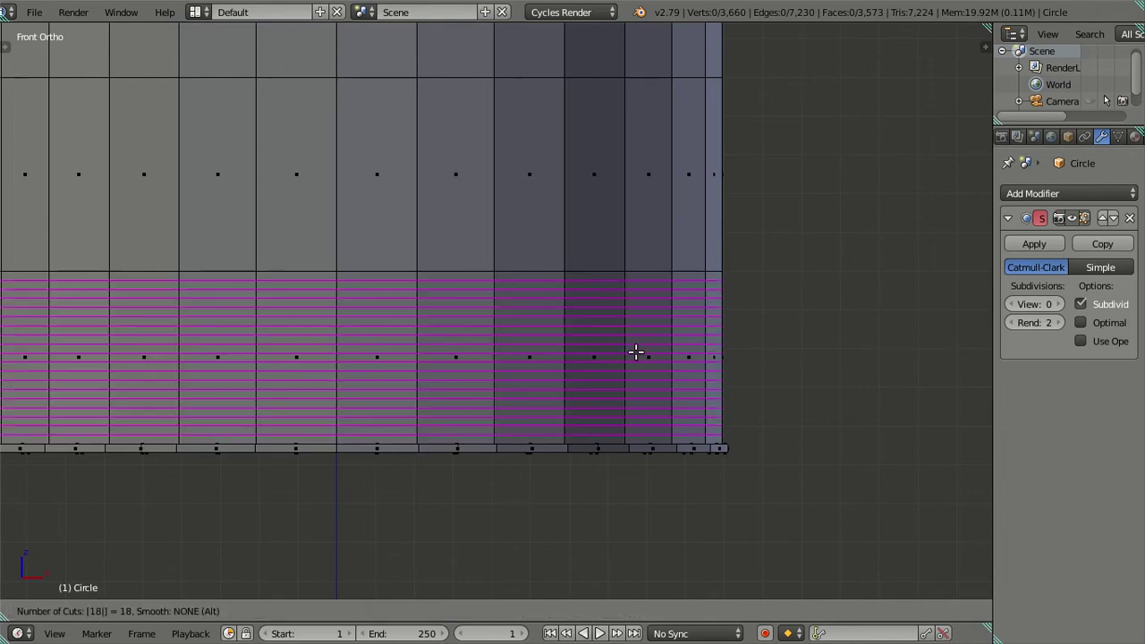
pyautogui.click(633, 351)
pyautogui.rightClick(632, 352)
pyautogui.press('x')
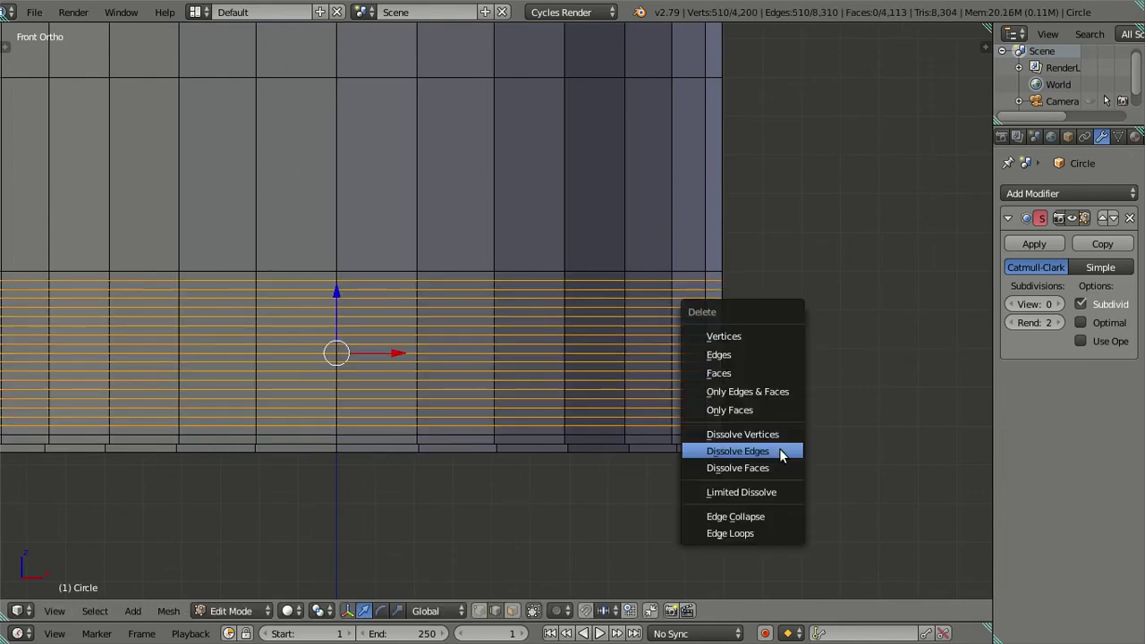
pyautogui.click(778, 450)
pyautogui.moveTo(659, 524)
pyautogui.mouseDown(button='middle')
pyautogui.moveTo(606, 458)
pyautogui.moveTo(638, 462)
pyautogui.moveTo(620, 470)
pyautogui.moveTo(600, 514)
pyautogui.moveTo(685, 415)
pyautogui.mouseUp(button='middle')
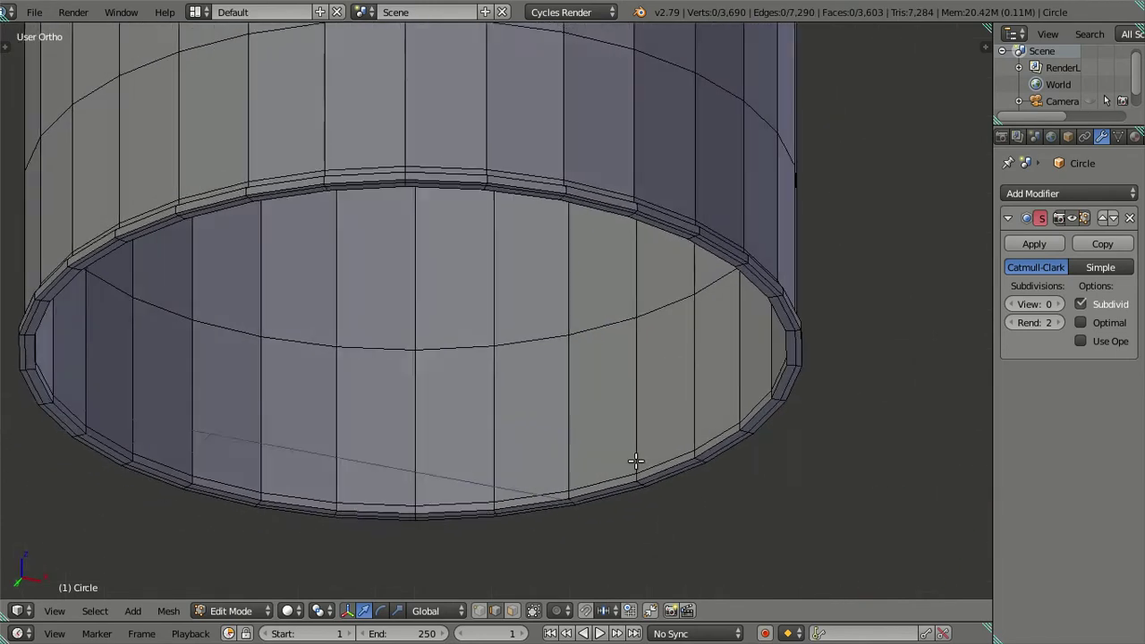
# Repeat the loop cuts and dissolve on the inner wall, then view the result at subdivision level 2
pyautogui.hotkey('ctrl', 'r')
pyautogui.scroll(15, 686, 404)
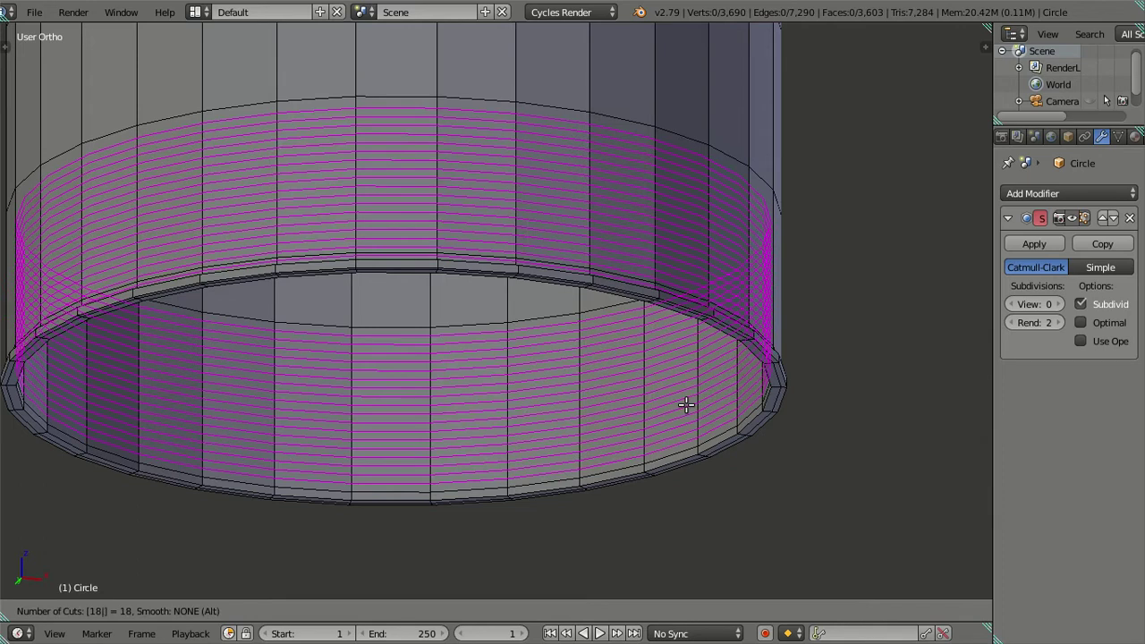
pyautogui.click(685, 404)
pyautogui.rightClick(670, 463)
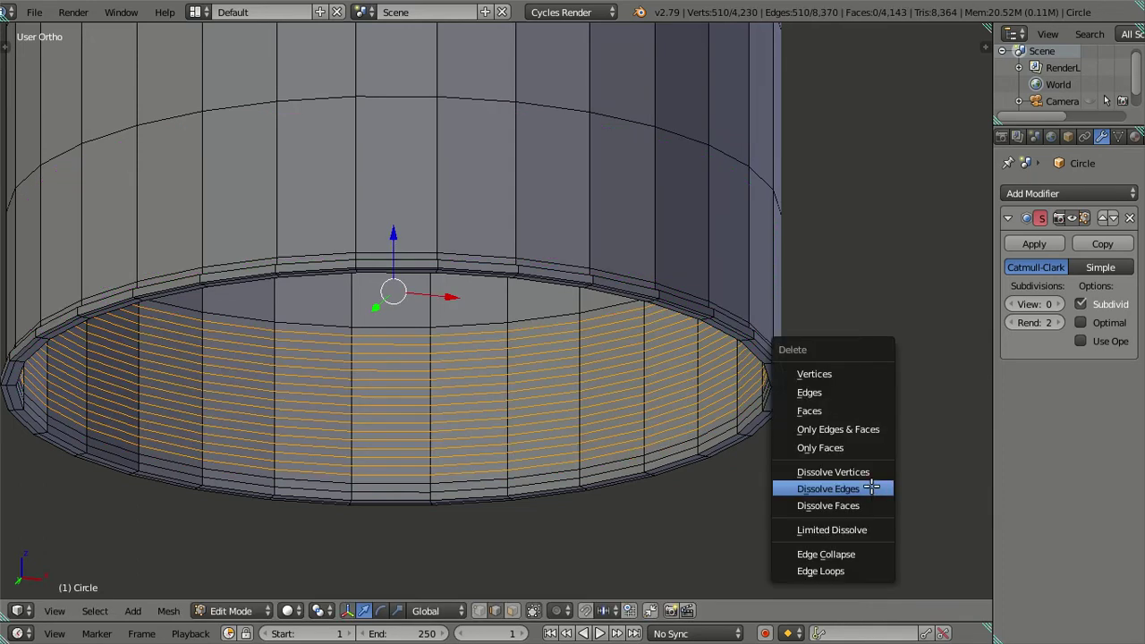
pyautogui.click(872, 490)
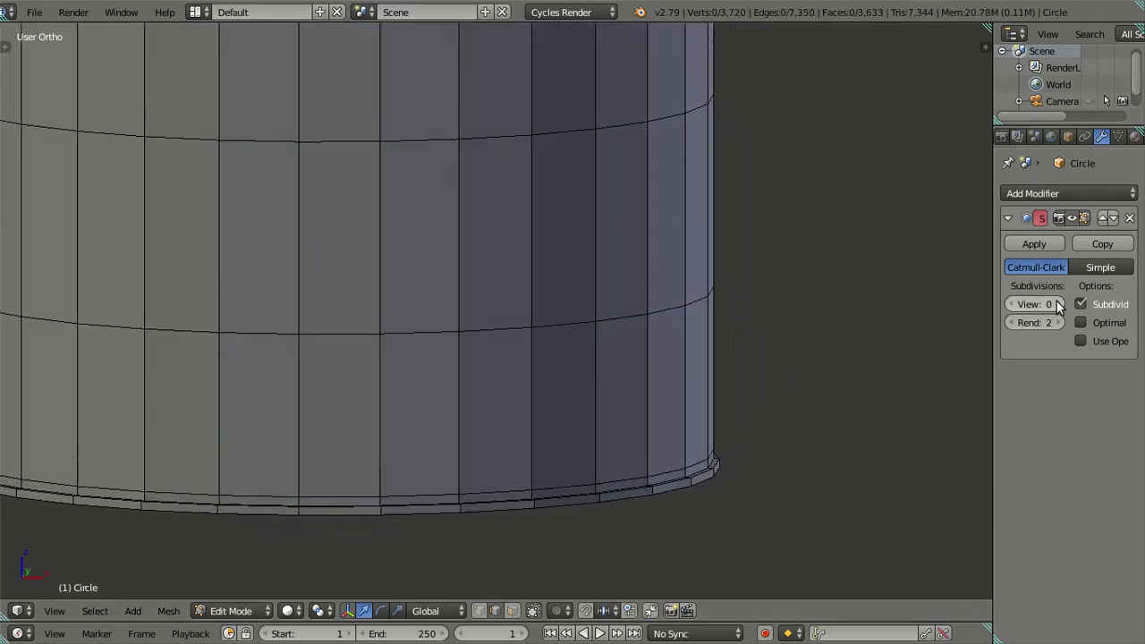
pyautogui.moveTo(1027, 309); pyautogui.dragTo(1033, 308)
pyautogui.press('Tab')
# Add an unslid edge loop cut around the cylinder's bottom ring in Edit Mode
pyautogui.scroll(-2, 788, 358)
pyautogui.moveTo(602, 335)
pyautogui.mouseDown(button='middle')
pyautogui.moveTo(611, 320)
pyautogui.moveTo(671, 348)
pyautogui.moveTo(701, 381)
pyautogui.moveTo(702, 358)
pyautogui.moveTo(662, 418)
pyautogui.mouseUp(button='middle')
pyautogui.scroll(1, 689, 344)
pyautogui.scroll(1, 671, 362)
pyautogui.scroll(2, 663, 389)
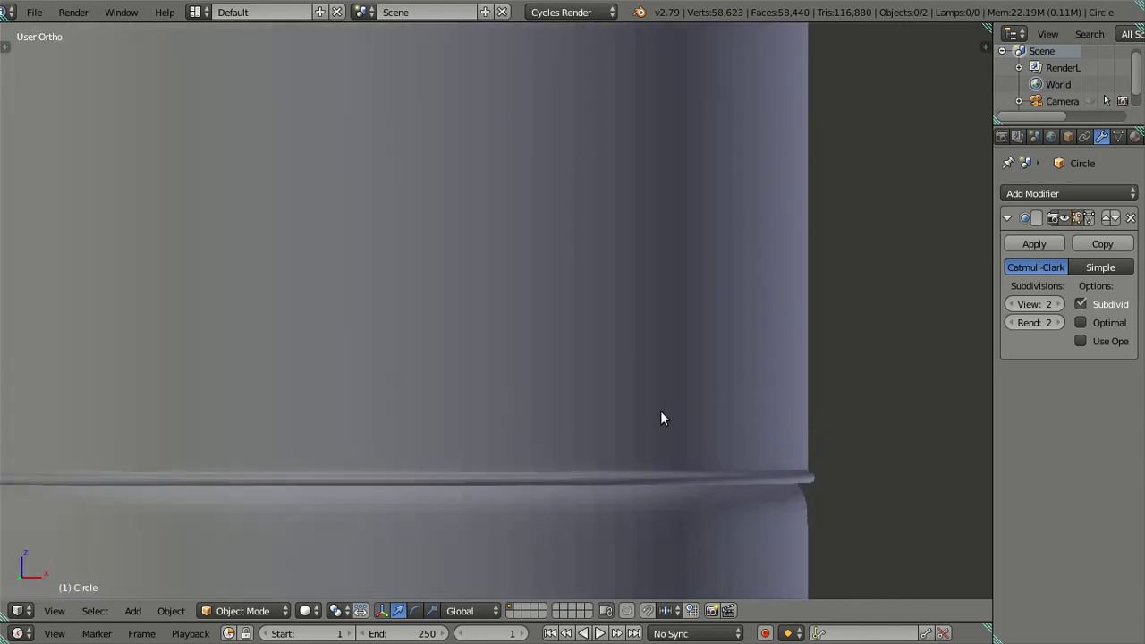
pyautogui.scroll(-2, 653, 408)
pyautogui.scroll(-3, 637, 394)
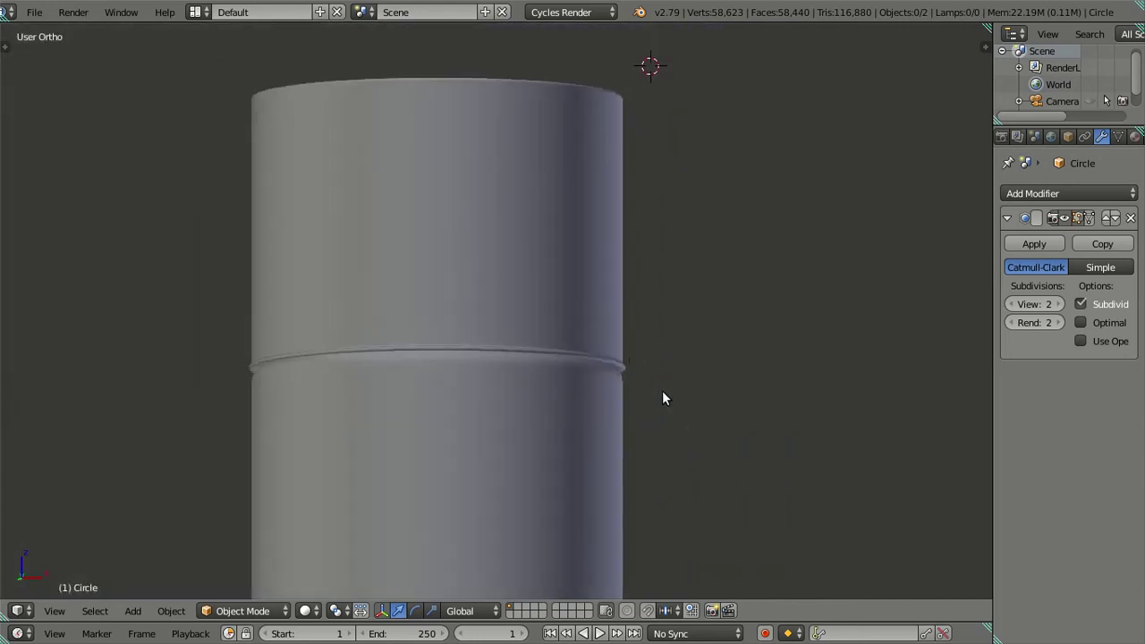
pyautogui.scroll(2, 698, 407)
pyautogui.scroll(2, 769, 433)
pyautogui.moveTo(779, 438); pyautogui.dragTo(817, 452, button='middle')
pyautogui.scroll(-2, 517, 357)
pyautogui.moveTo(516, 357)
pyautogui.mouseDown(button='middle')
pyautogui.moveTo(617, 378)
pyautogui.moveTo(578, 397)
pyautogui.mouseUp(button='middle')
pyautogui.press('Tab')
pyautogui.hotkey('ctrl', 'r')
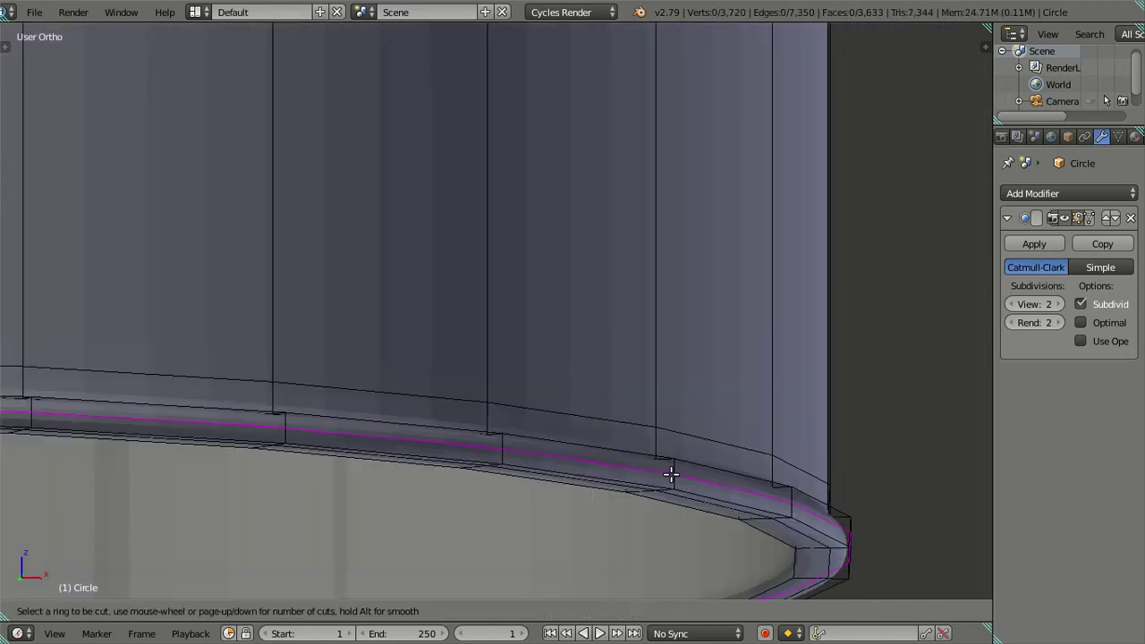
pyautogui.click(671, 474)
pyautogui.rightClick(671, 474)
pyautogui.scroll(-1, 708, 478)
pyautogui.scroll(-1, 722, 484)
pyautogui.moveTo(722, 483)
pyautogui.mouseDown(button='middle')
pyautogui.moveTo(729, 550)
pyautogui.moveTo(726, 498)
pyautogui.moveTo(665, 427)
pyautogui.moveTo(676, 424)
pyautogui.mouseUp(button='middle')
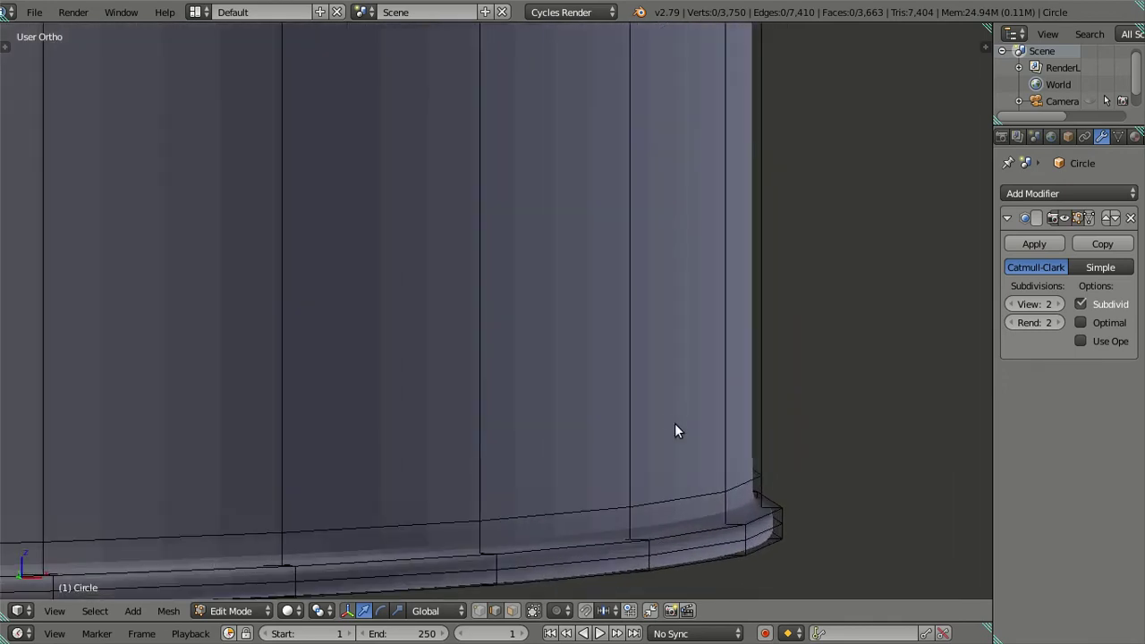
# Return to Object Mode and apply Shade Smooth to the cylinder
pyautogui.press('Tab')
pyautogui.scroll(-2, 674, 431)
pyautogui.scroll(-2, 675, 431)
pyautogui.scroll(-2, 563, 355)
pyautogui.moveTo(563, 356)
pyautogui.mouseDown(button='middle')
pyautogui.moveTo(611, 437)
pyautogui.moveTo(637, 379)
pyautogui.mouseUp(button='middle')
pyautogui.rightClick(479, 386)
pyautogui.scroll(-4, 454, 374)
pyautogui.scroll(2, 455, 374)
pyautogui.press('t')
pyautogui.click(42, 277)
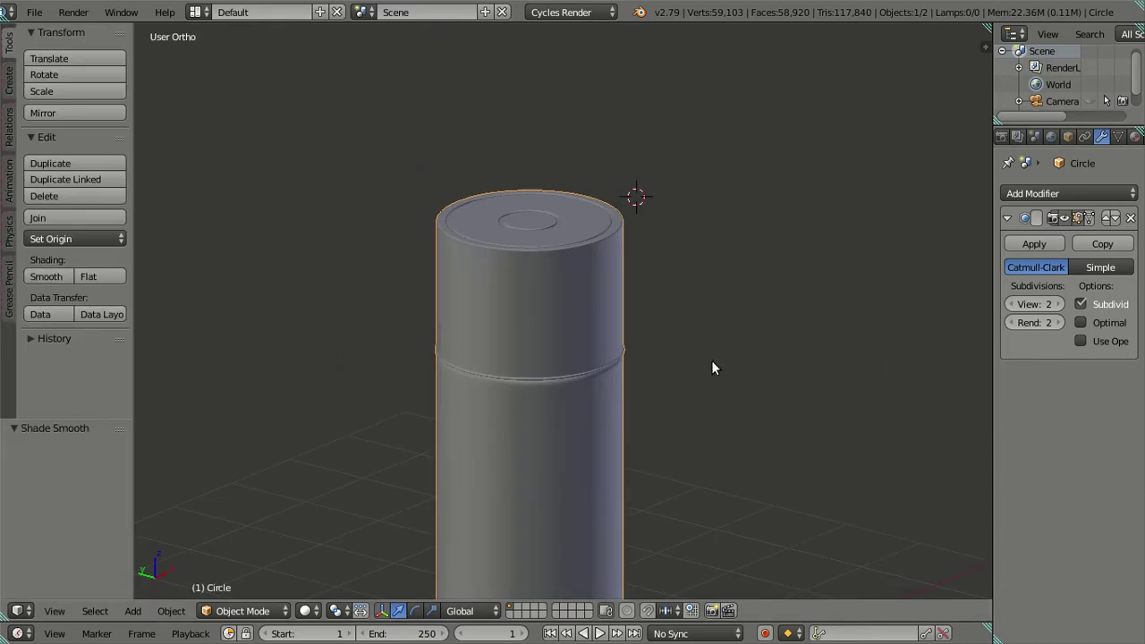
pyautogui.scroll(2, 639, 347)
pyautogui.scroll(2, 639, 347)
pyautogui.scroll(-2, 639, 347)
pyautogui.press('a')
# Set the viewport subdivision level to 0 and switch the cylinder to flat shading
pyautogui.moveTo(618, 338)
pyautogui.mouseDown(button='middle')
pyautogui.moveTo(605, 391)
pyautogui.moveTo(615, 447)
pyautogui.moveTo(631, 377)
pyautogui.mouseUp(button='middle')
pyautogui.scroll(1, 602, 414)
pyautogui.scroll(2, 603, 409)
pyautogui.scroll(-5, 601, 406)
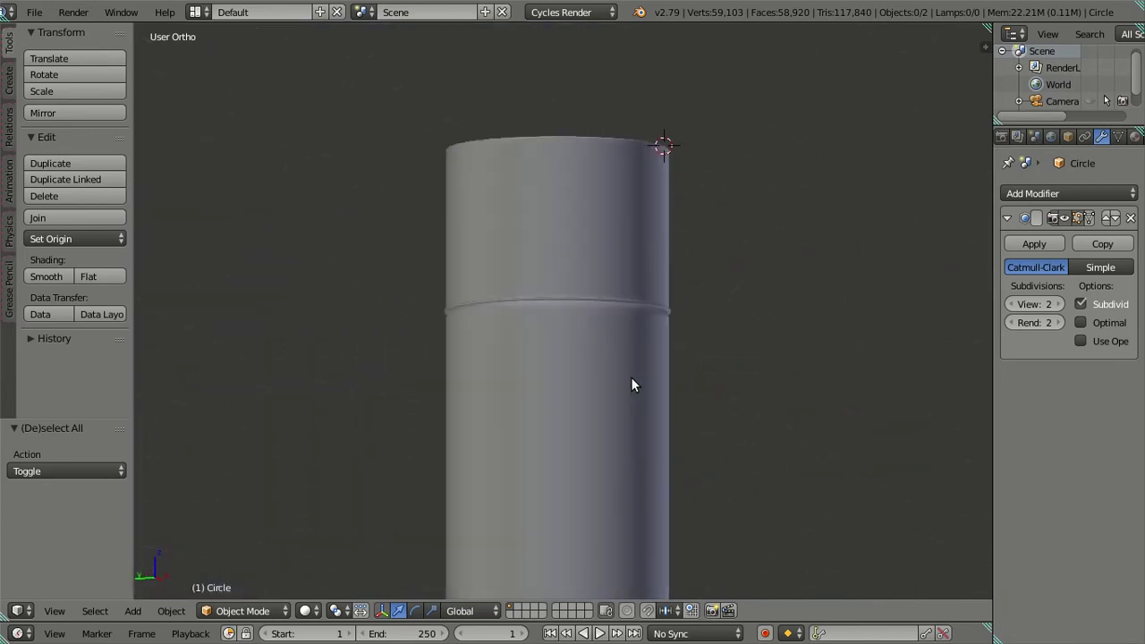
pyautogui.scroll(4, 631, 374)
pyautogui.scroll(3, 622, 365)
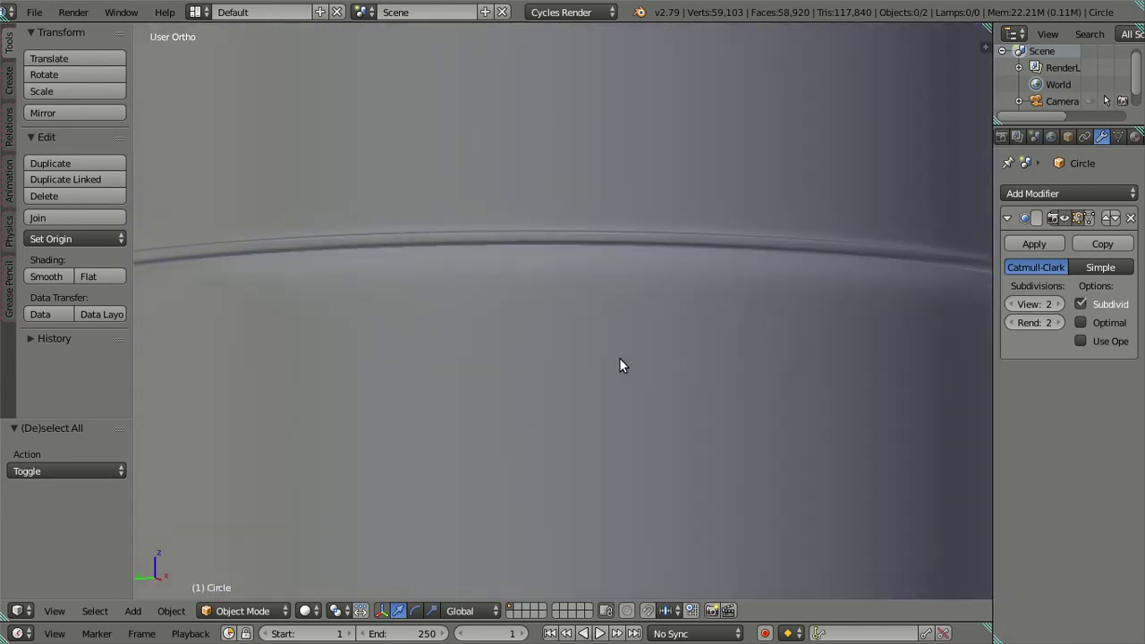
pyautogui.click(1058, 304)
pyautogui.scroll(-3, 644, 298)
pyautogui.moveTo(680, 297)
pyautogui.mouseDown(button='middle')
pyautogui.moveTo(696, 335)
pyautogui.moveTo(624, 489)
pyautogui.moveTo(639, 417)
pyautogui.mouseUp(button='middle')
pyautogui.click(1010, 305)
pyautogui.scroll(-2, 722, 325)
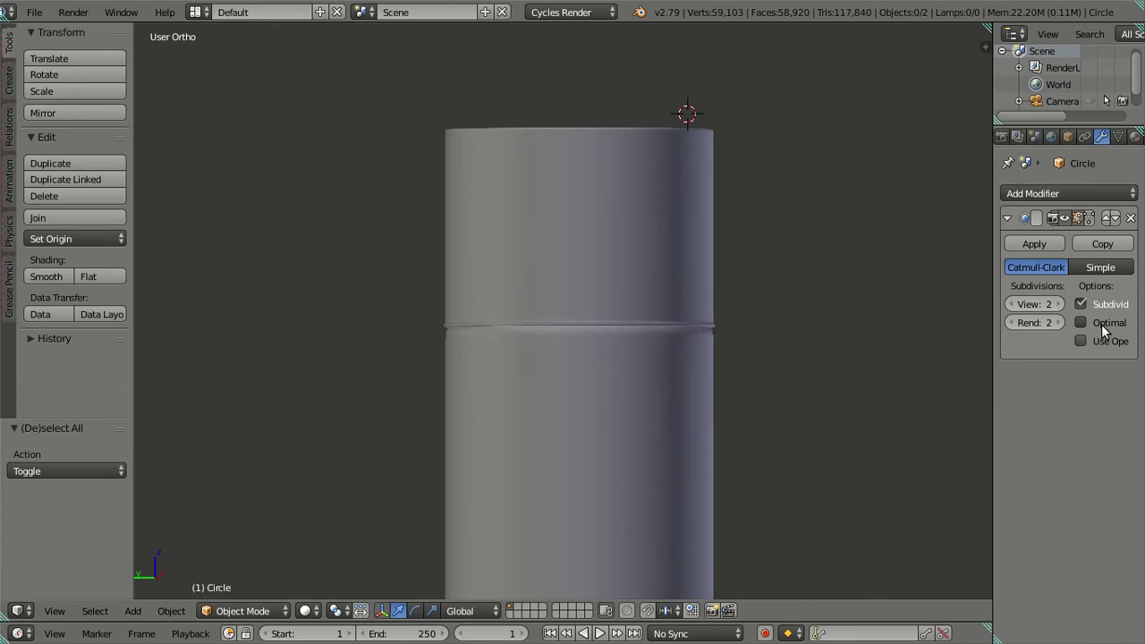
pyautogui.doubleClick(1012, 305)
pyautogui.rightClick(562, 294)
pyautogui.click(93, 276)
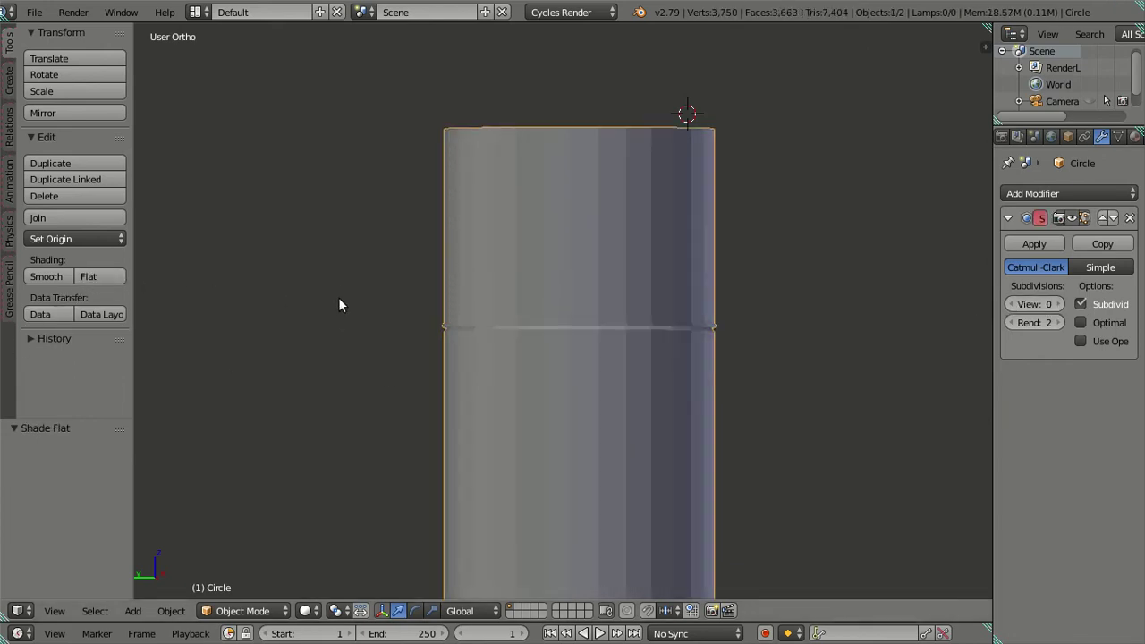
# In Edit Mode, reveal the hidden lower part and hide the upper band to expose the dome
pyautogui.press('t')
pyautogui.scroll(-2, 406, 306)
pyautogui.press('a')
pyautogui.moveTo(469, 324); pyautogui.dragTo(478, 386, button='middle')
pyautogui.press('Tab')
pyautogui.scroll(3, 606, 470)
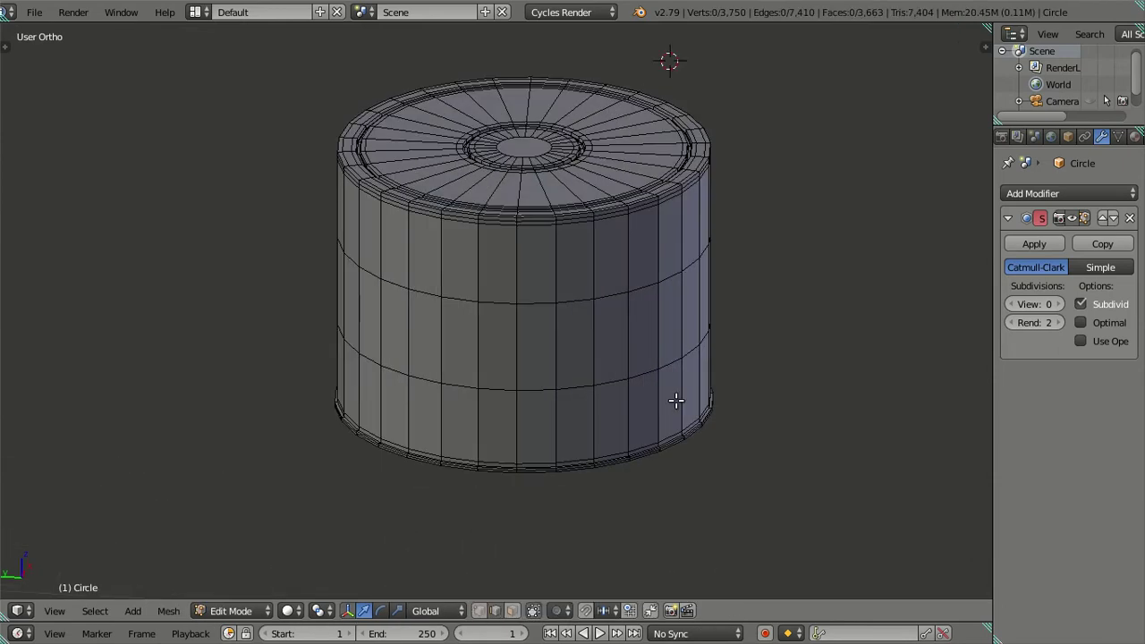
pyautogui.hotkey('alt', 'h')
pyautogui.press('a')
pyautogui.moveTo(606, 471); pyautogui.dragTo(598, 340, button='middle')
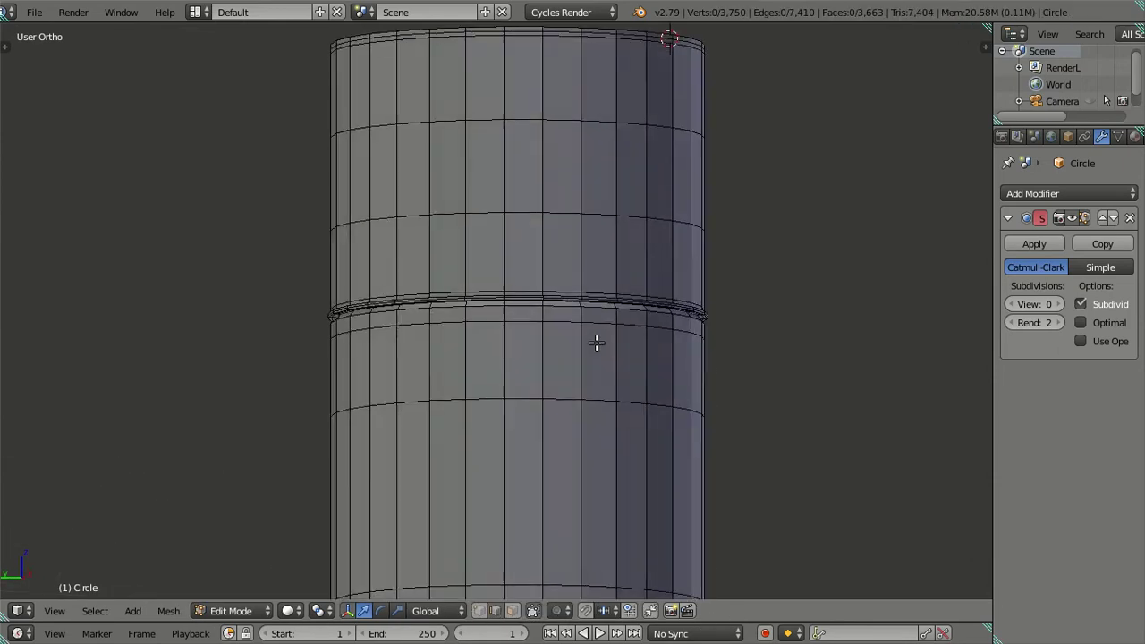
pyautogui.rightClick(507, 107)
pyautogui.press('l')
pyautogui.press('h')
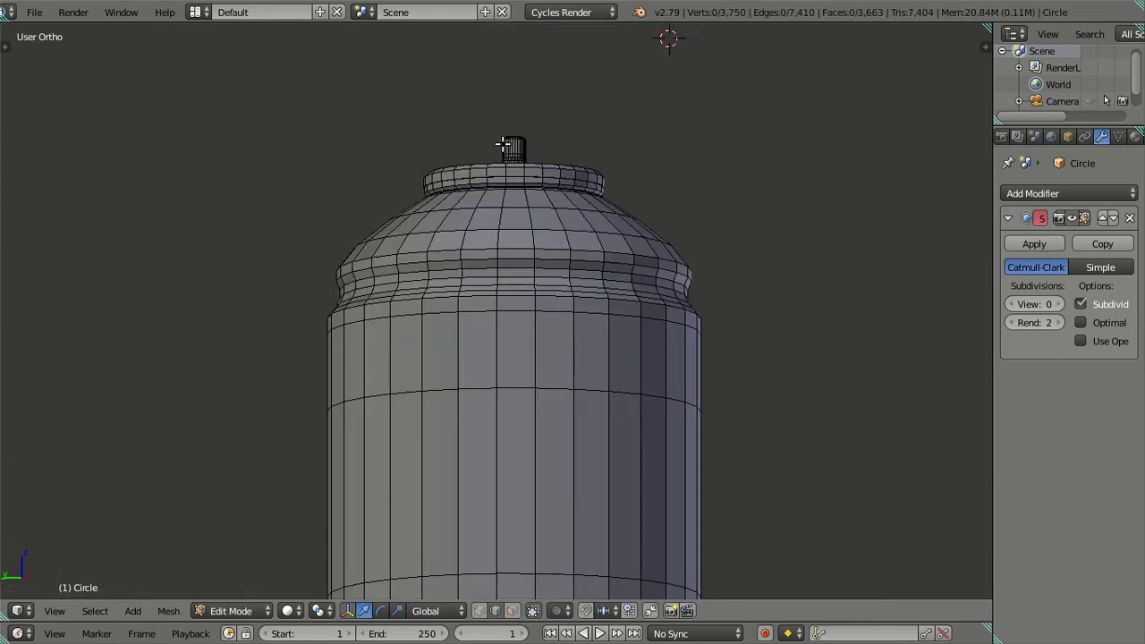
pyautogui.scroll(-3, 511, 146)
pyautogui.moveTo(511, 146); pyautogui.dragTo(392, 49, button='middle')
# Toggle Blender out of and back into fullscreen, then view the can from the front
pyautogui.click(121, 11)
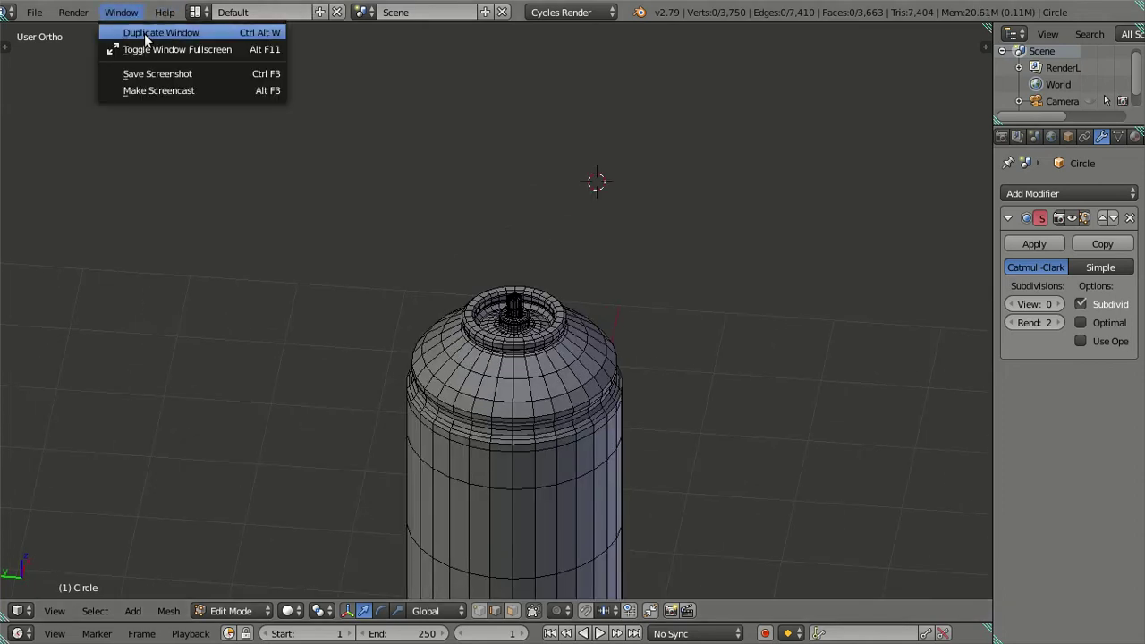
pyautogui.click(156, 51)
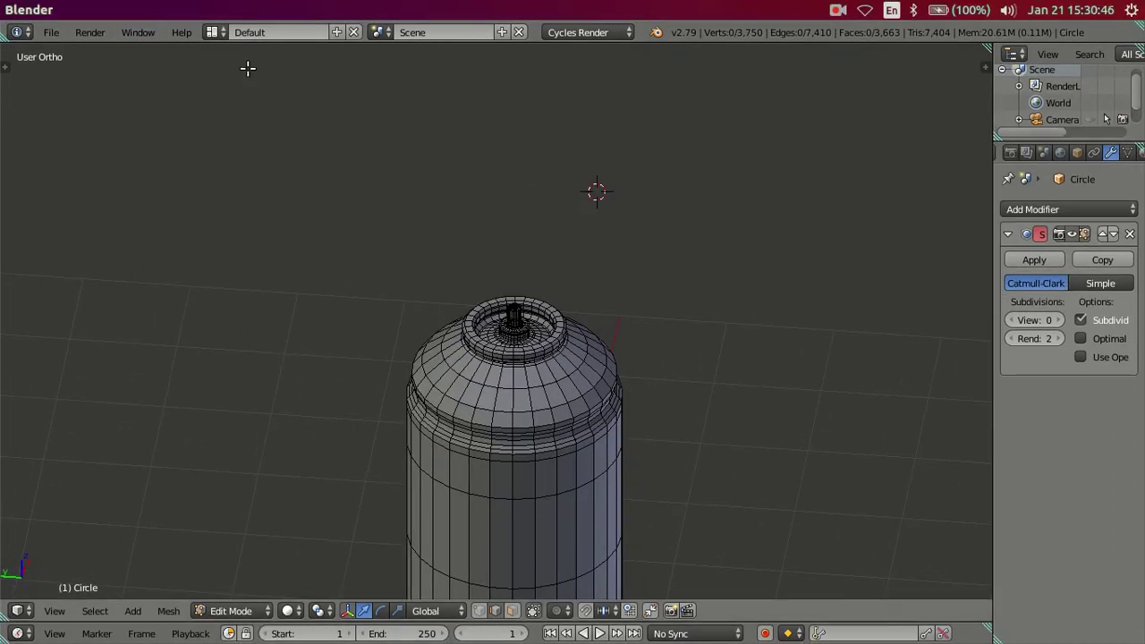
pyautogui.click(143, 36)
pyautogui.click(127, 31)
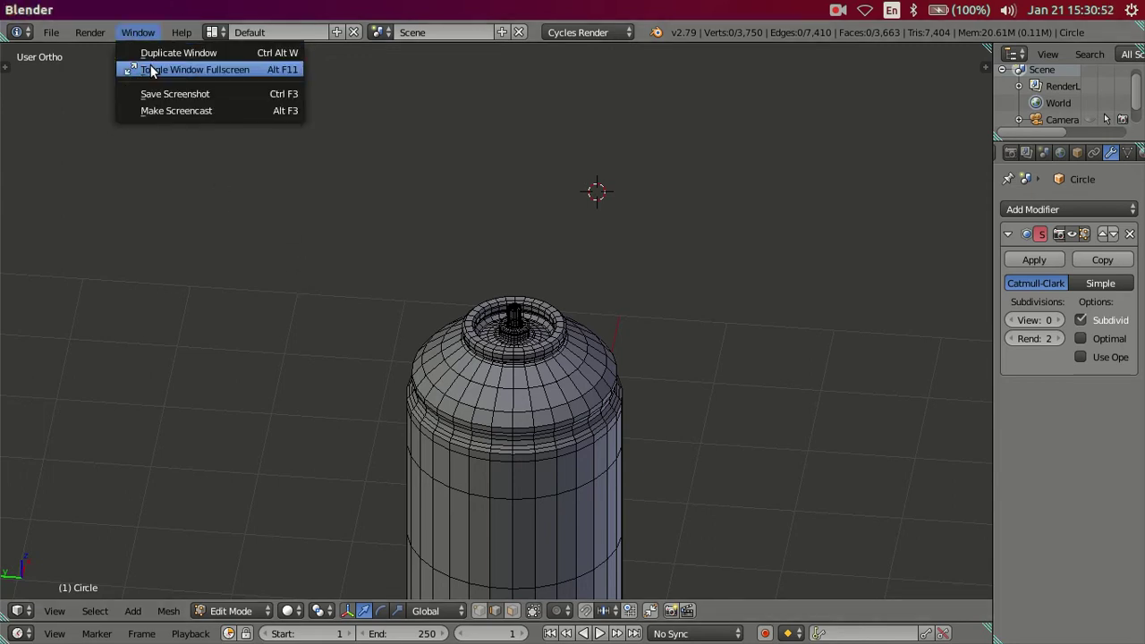
pyautogui.click(151, 70)
pyautogui.keyDown('shift'); pyautogui.moveTo(669, 419); pyautogui.dragTo(573, 311, button='middle'); pyautogui.keyUp('shift')
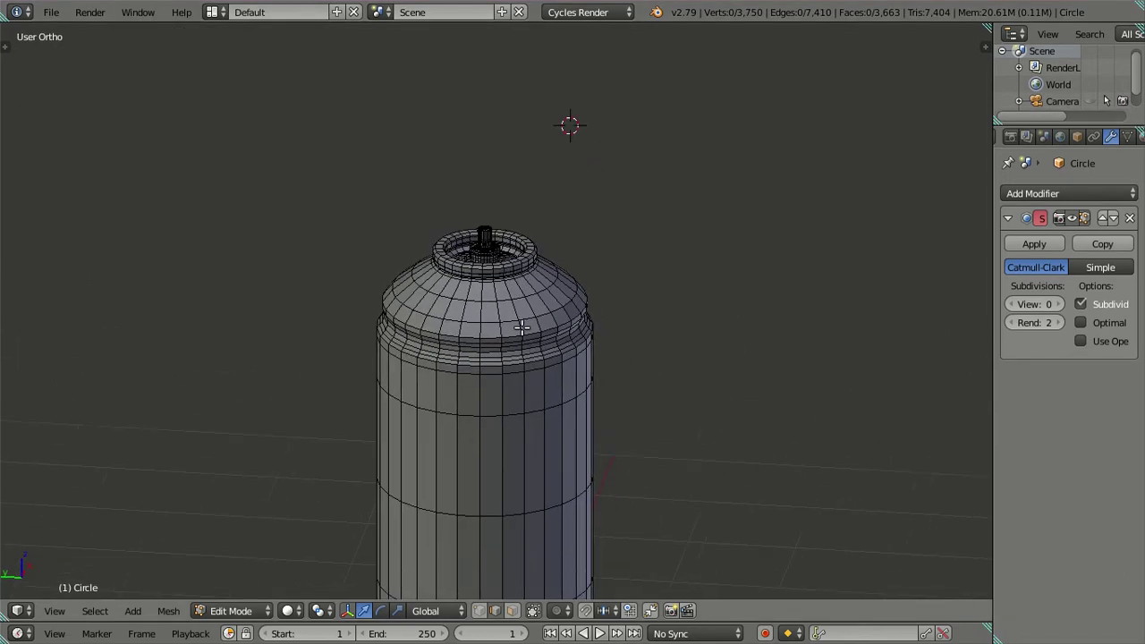
pyautogui.press('KP_1')
pyautogui.scroll(1, 474, 185)
# Duplicate the collar's inner rim edge loop in place
pyautogui.keyDown('shift'); pyautogui.moveTo(475, 184); pyautogui.dragTo(522, 319, button='middle'); pyautogui.keyUp('shift')
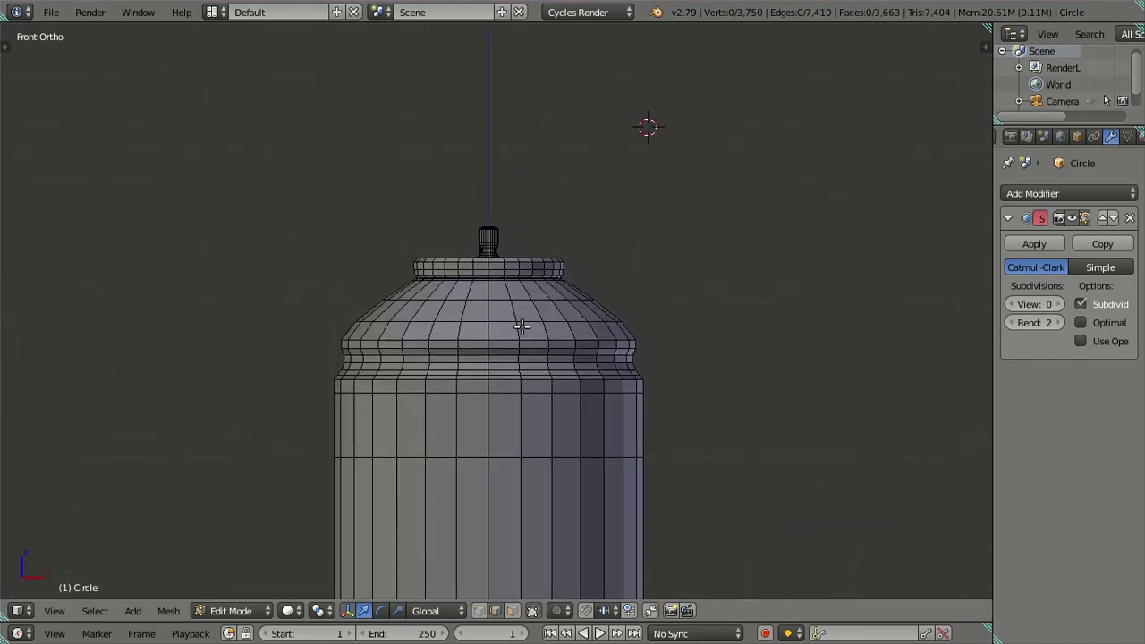
pyautogui.scroll(2, 500, 310)
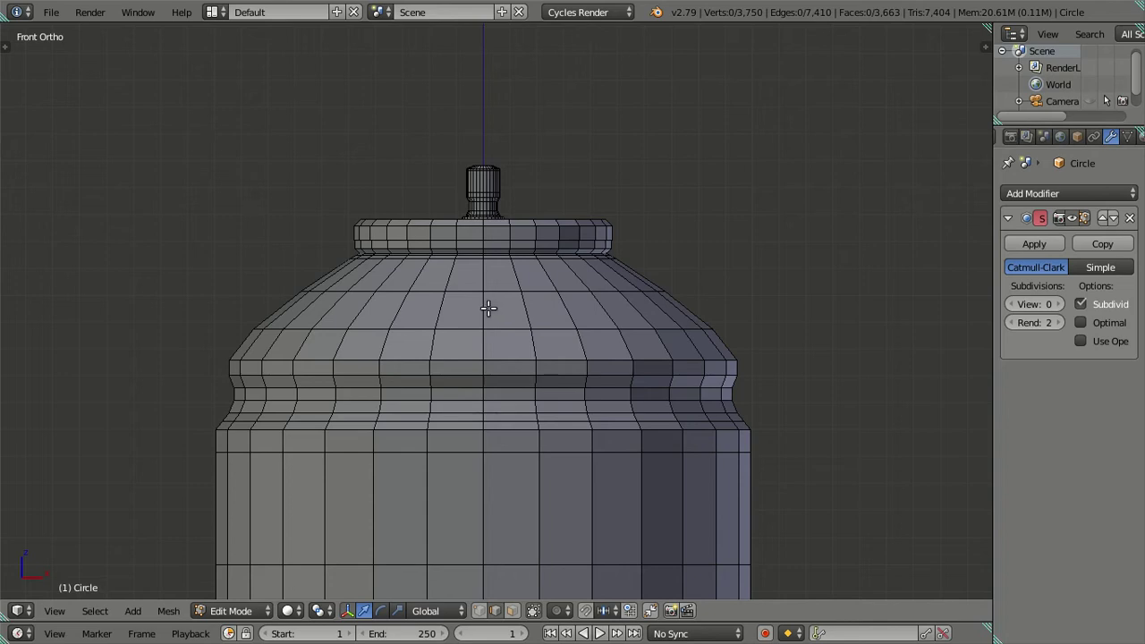
pyautogui.moveTo(472, 238)
pyautogui.mouseDown(button='middle')
pyautogui.moveTo(540, 236)
pyautogui.moveTo(583, 126)
pyautogui.mouseUp(button='middle')
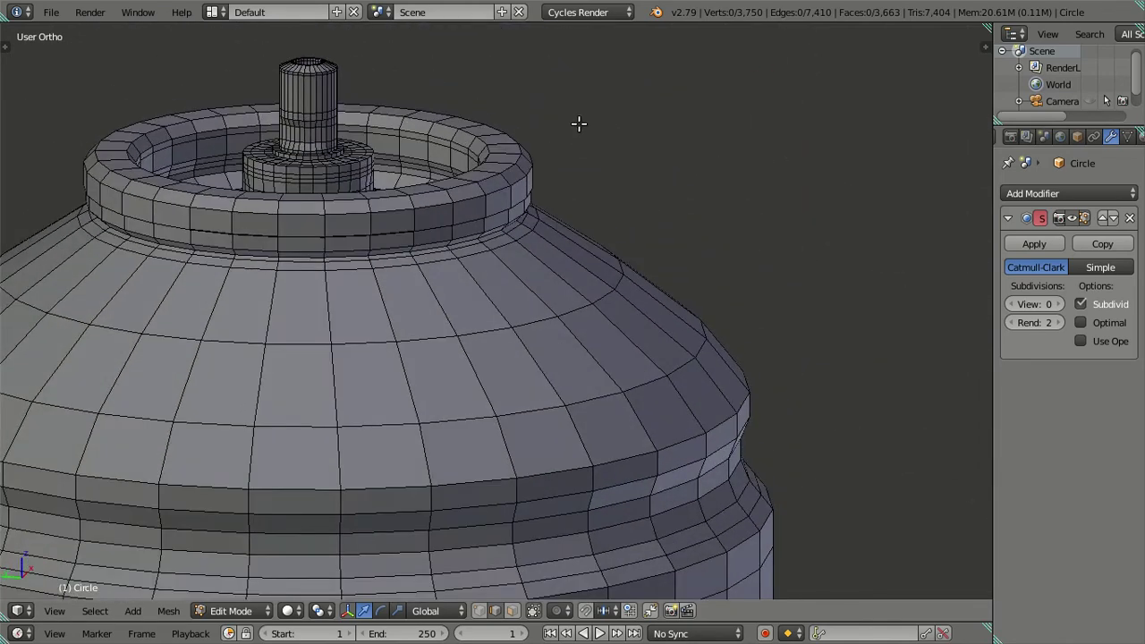
pyautogui.scroll(2, 523, 111)
pyautogui.scroll(1, 550, 134)
pyautogui.scroll(2, 441, 100)
pyautogui.keyDown('alt'); pyautogui.rightClick(441, 99); pyautogui.keyUp('alt')
pyautogui.scroll(-3, 452, 116)
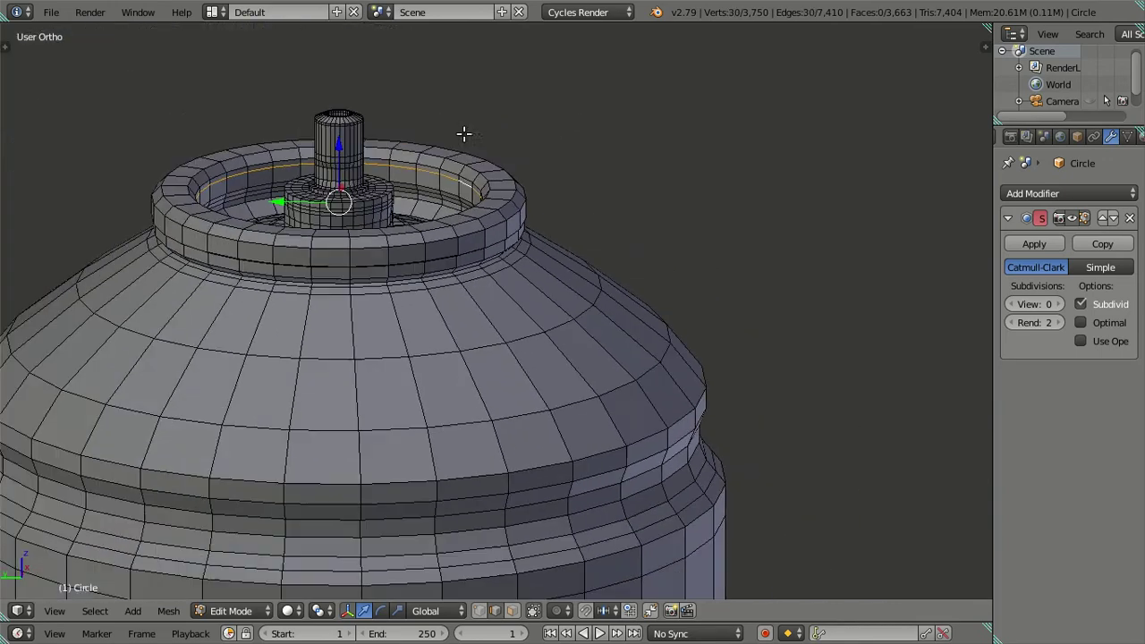
pyautogui.hotkey('shift', 'd')
pyautogui.rightClick(631, 190)
# Scale the duplicated ring down to about 0.92 in top view
pyautogui.moveTo(634, 232)
pyautogui.mouseDown(button='middle')
pyautogui.moveTo(603, 232)
pyautogui.moveTo(588, 212)
pyautogui.moveTo(611, 219)
pyautogui.mouseUp(button='middle')
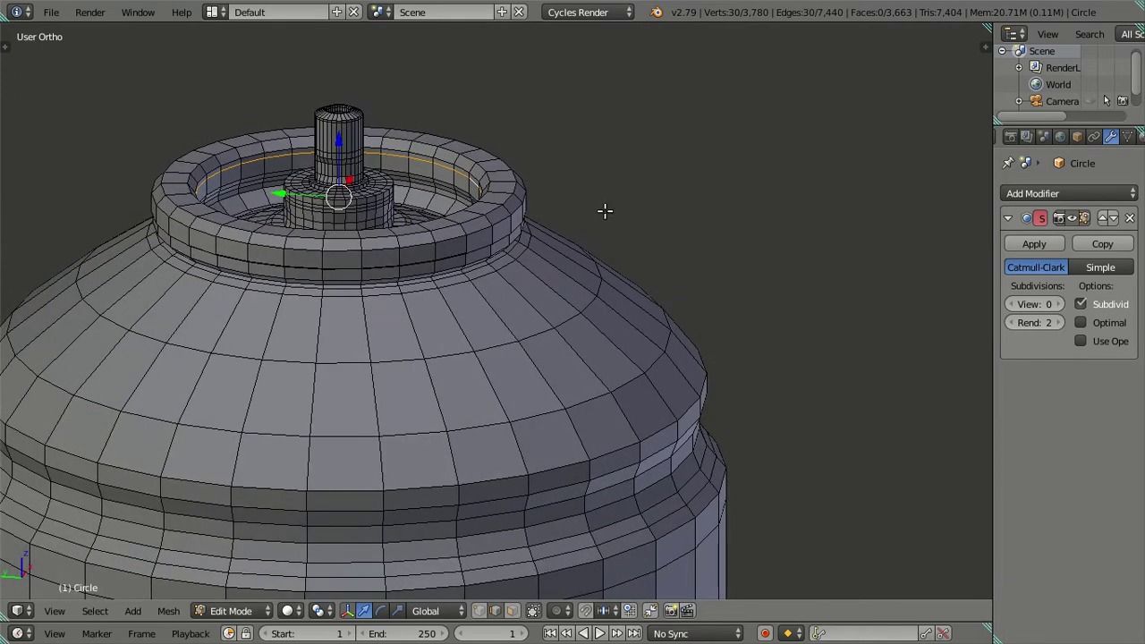
pyautogui.moveTo(603, 207); pyautogui.dragTo(605, 349, button='middle')
pyautogui.press('KP_7')
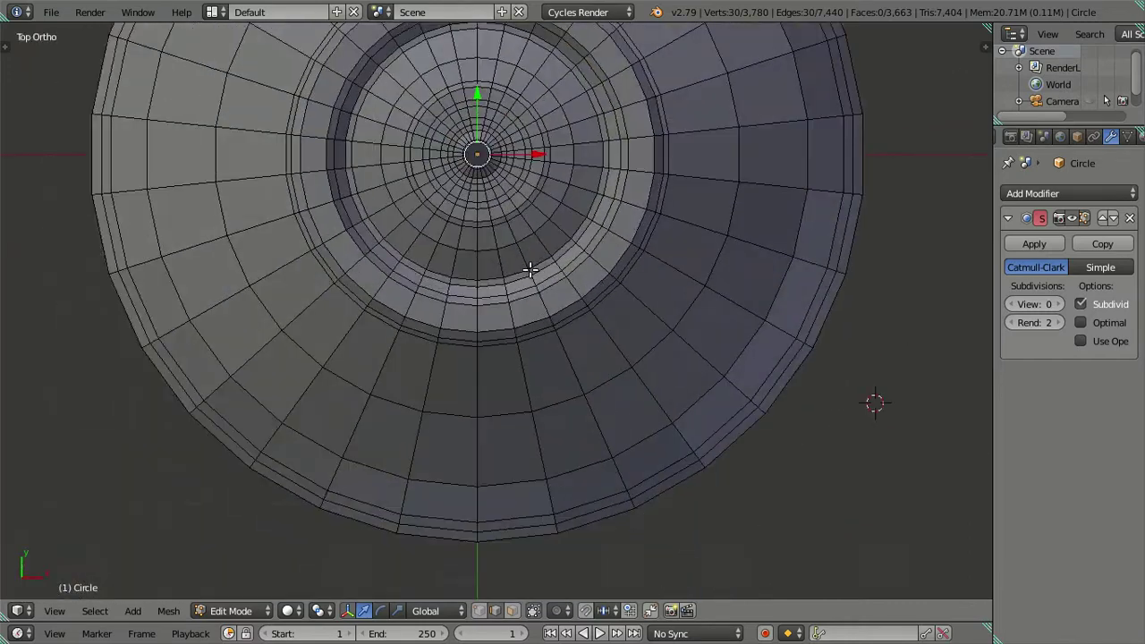
pyautogui.keyDown('shift'); pyautogui.moveTo(635, 209); pyautogui.dragTo(555, 347, button='middle'); pyautogui.keyUp('shift')
pyautogui.press('s')
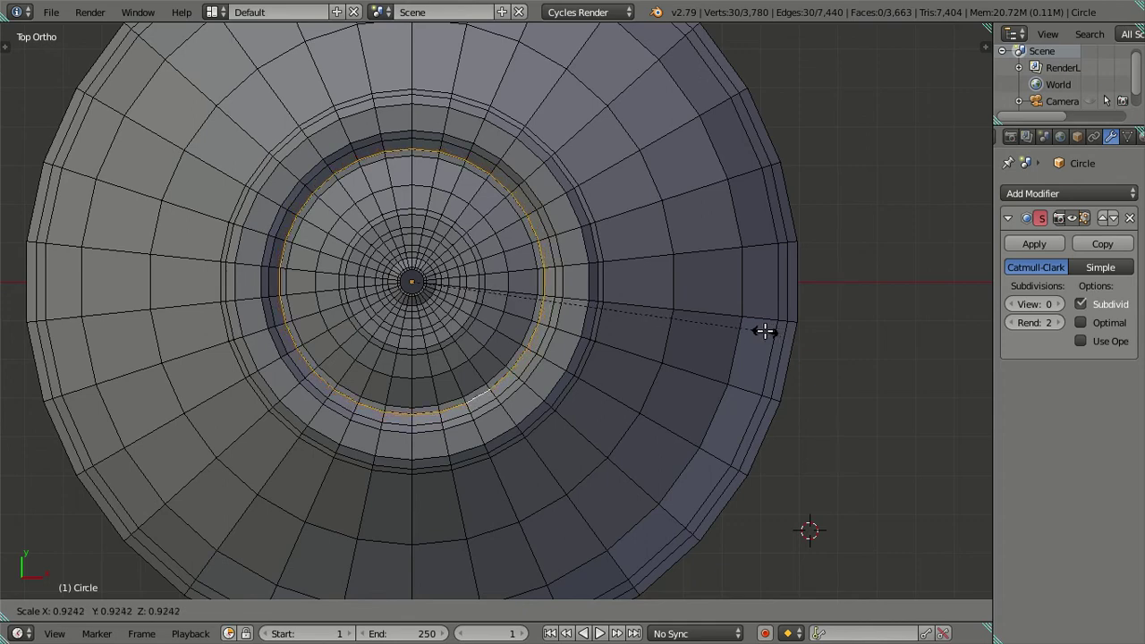
pyautogui.click(765, 331)
pyautogui.moveTo(724, 355); pyautogui.dragTo(595, 235, button='middle')
# Hide the collar's connected upper band
pyautogui.press('z')
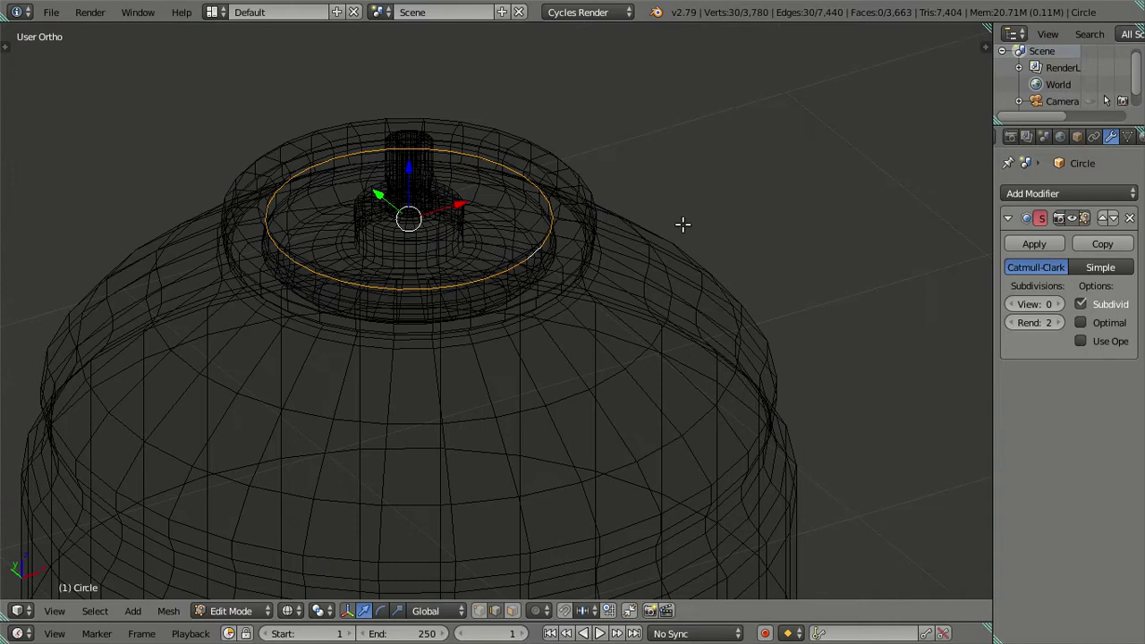
pyautogui.press('z')
pyautogui.scroll(-2, 659, 239)
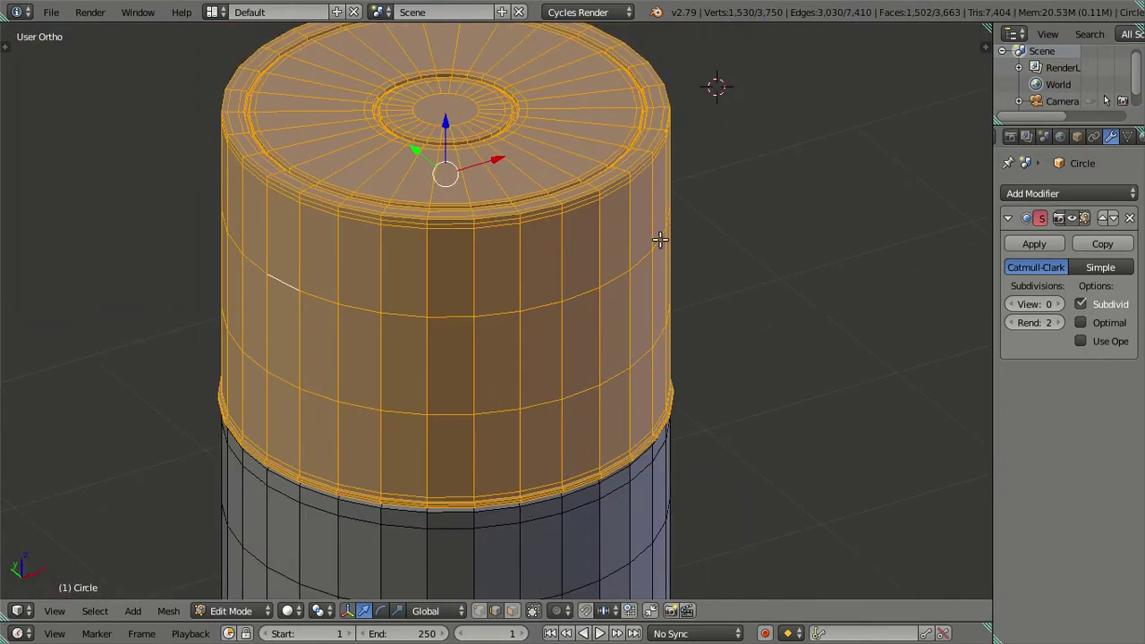
pyautogui.rightClick(418, 359)
pyautogui.hotkey('ctrl', 'l')
pyautogui.press('h')
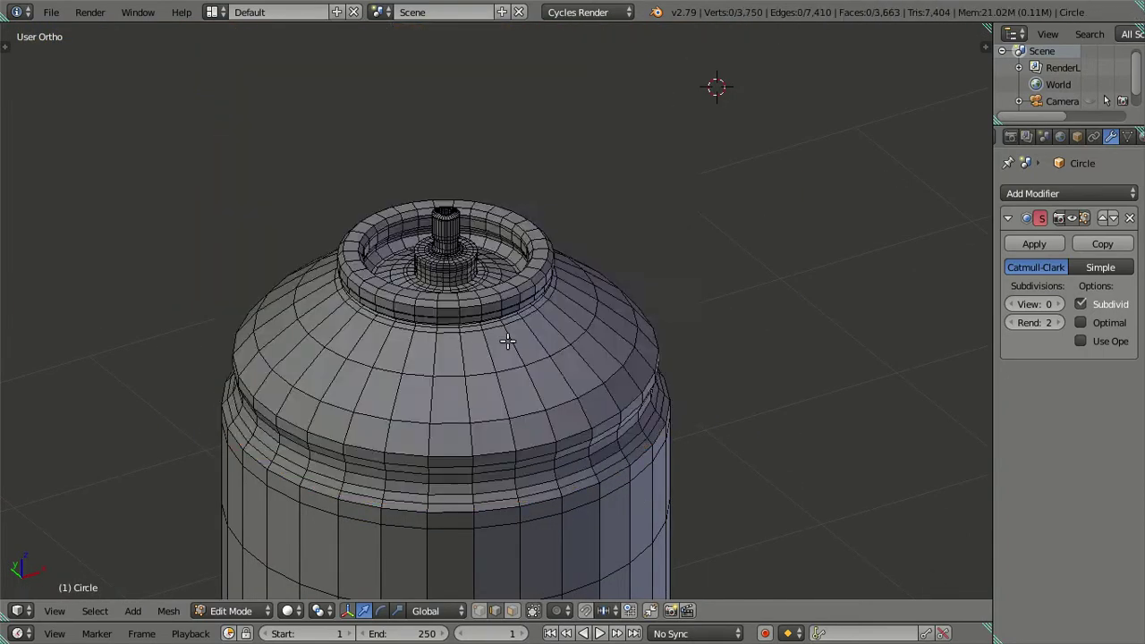
pyautogui.scroll(3, 417, 358)
pyautogui.scroll(3, 426, 391)
pyautogui.moveTo(427, 390); pyautogui.dragTo(444, 328, button='middle')
pyautogui.scroll(-1, 444, 328)
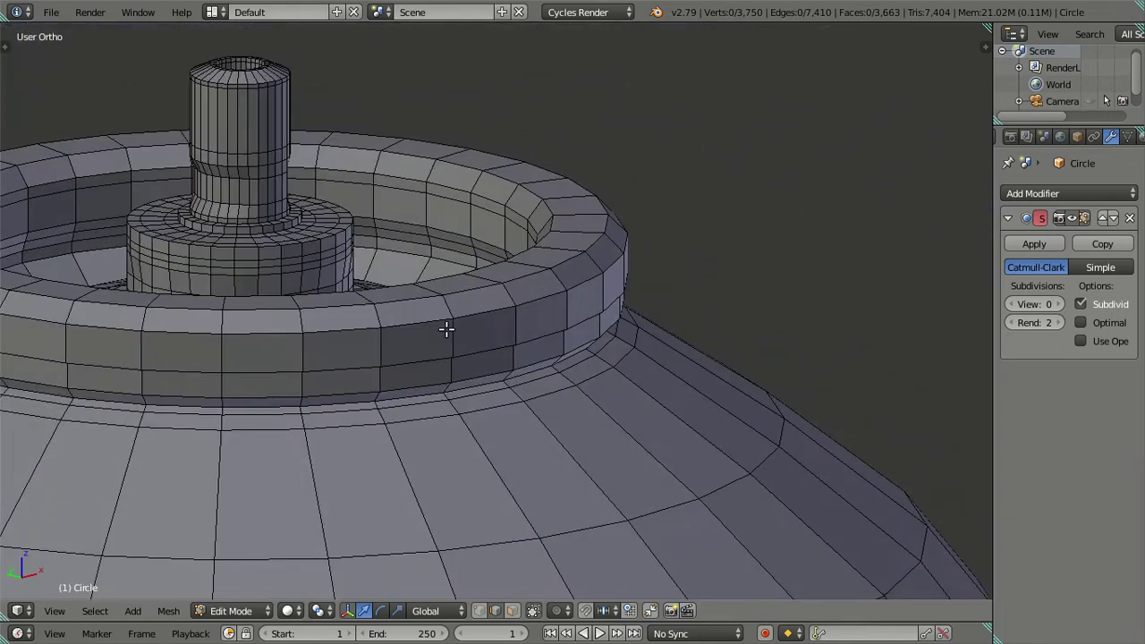
# Snap the 3D cursor to the centre of the collar's inner edge loop
pyautogui.keyDown('alt'); pyautogui.click(484, 237); pyautogui.keyUp('alt')
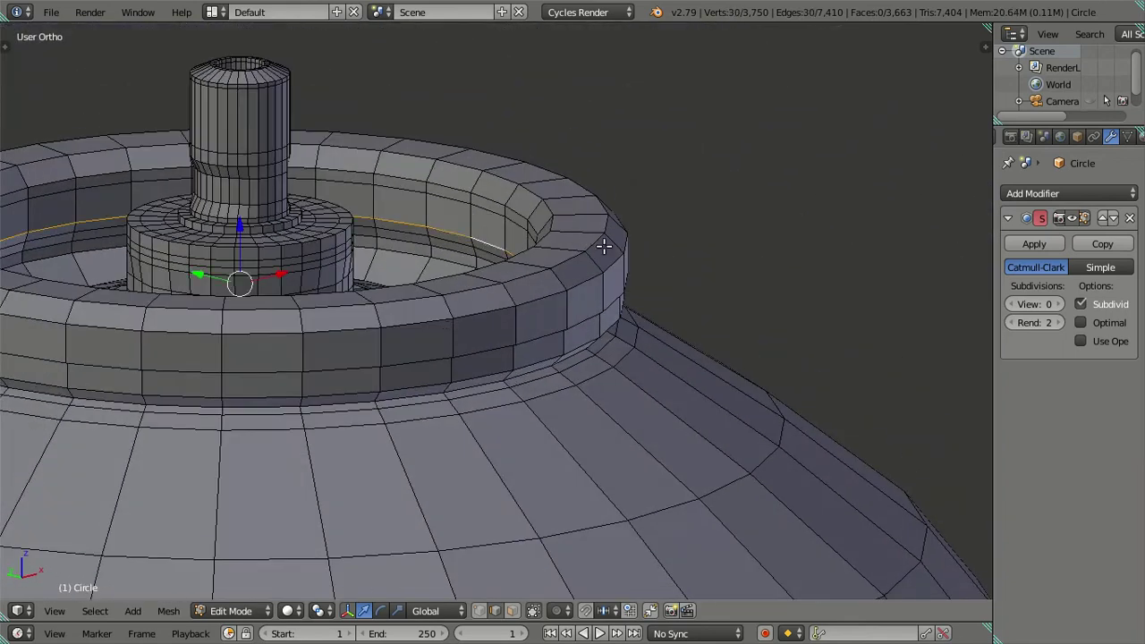
pyautogui.hotkey('shift', 's')
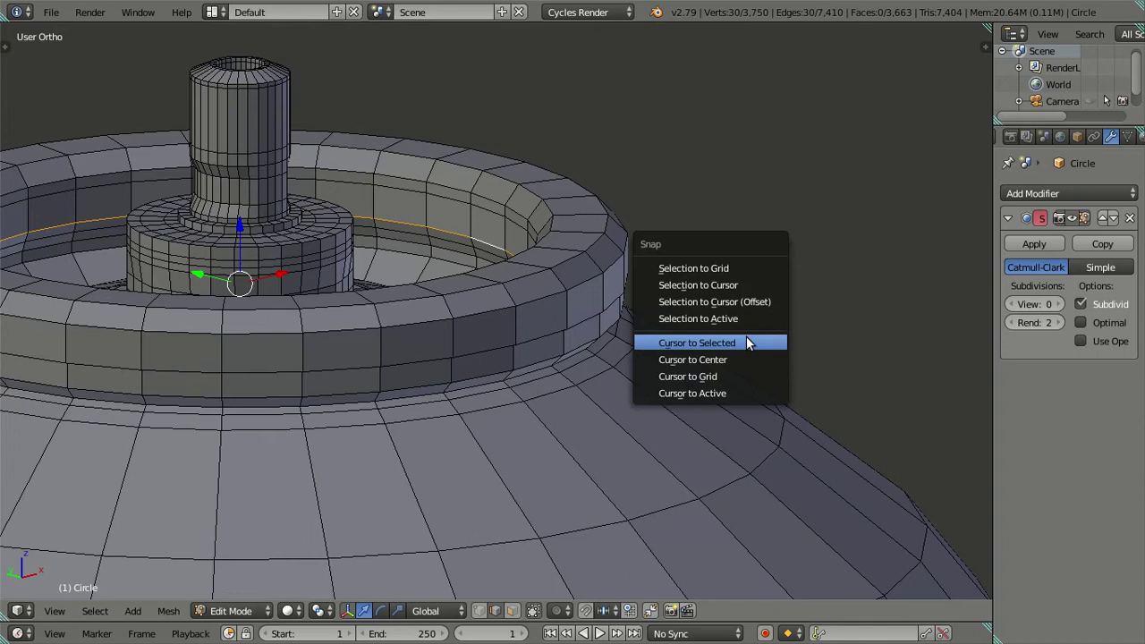
pyautogui.click(746, 337)
pyautogui.press('a')
pyautogui.moveTo(675, 320); pyautogui.dragTo(486, 324, button='middle')
pyautogui.keyDown('alt'); pyautogui.click(469, 322); pyautogui.keyUp('alt')
pyautogui.hotkey('shift', 's')
pyautogui.click(728, 328)
# Duplicate the inner loop, snap it to the cursor with offset, and extrude it in place
pyautogui.hotkey('shift', 'd')
pyautogui.rightClick(778, 261)
pyautogui.hotkey('shift', 's')
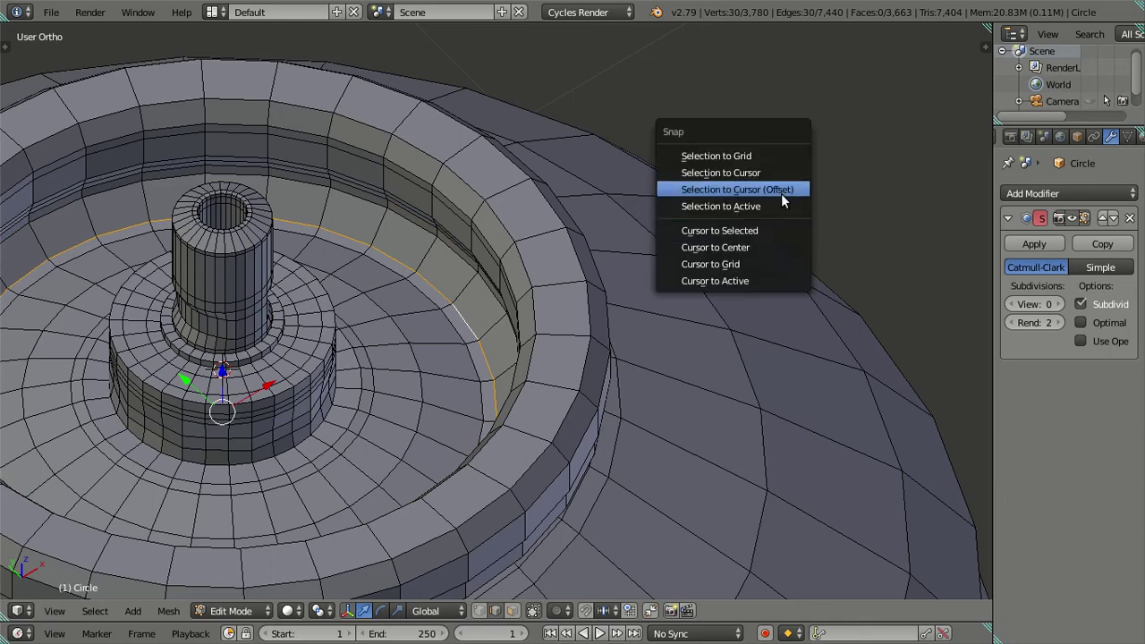
pyautogui.click(781, 189)
pyautogui.scroll(-4, 741, 215)
pyautogui.moveTo(741, 214); pyautogui.dragTo(403, 264, button='middle')
pyautogui.press('e')
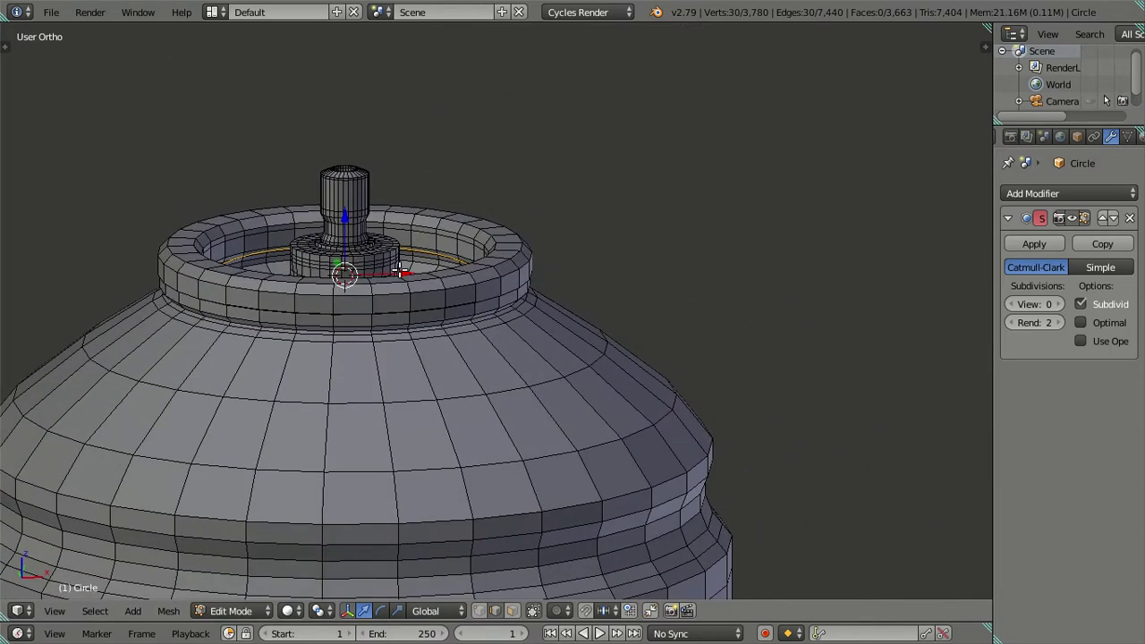
pyautogui.click(401, 206)
# Raise the top edge loop by 0.2 in front view
pyautogui.press('KP_1')
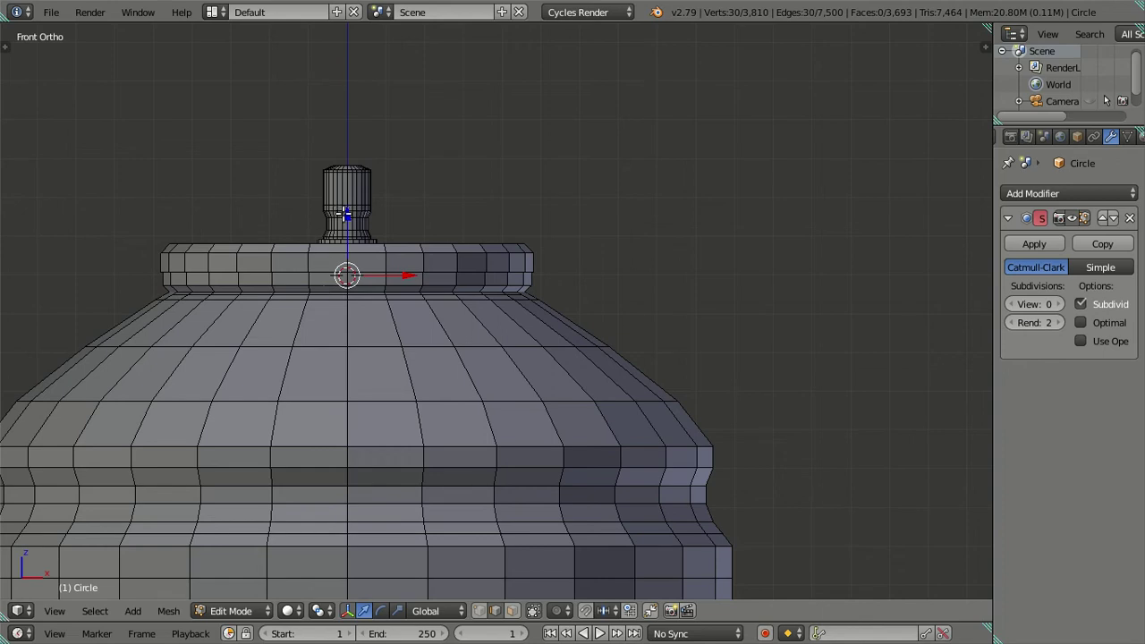
pyautogui.moveTo(347, 213); pyautogui.dragTo(353, 143)
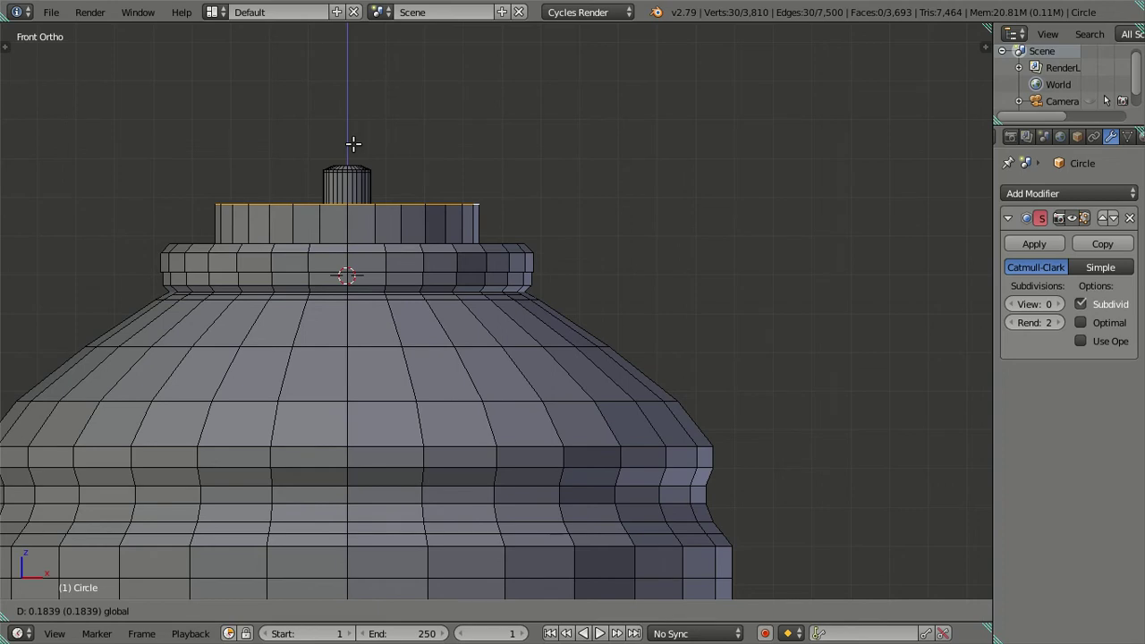
pyautogui.moveTo(354, 144); pyautogui.dragTo(354, 131)
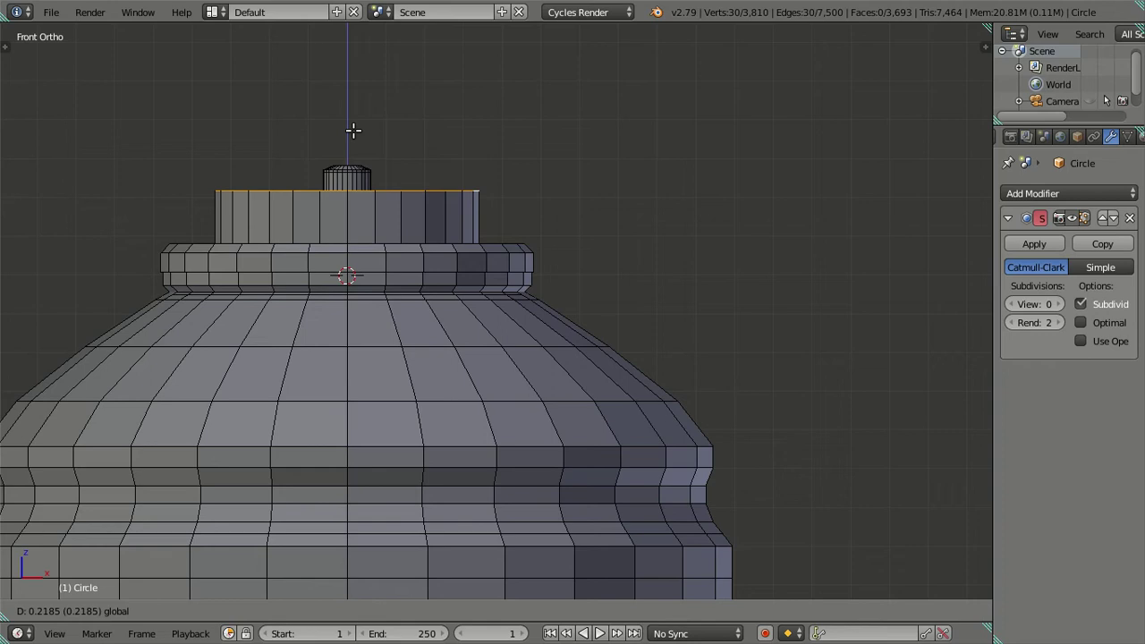
pyautogui.write('.2')
pyautogui.press('Return')
pyautogui.moveTo(354, 131); pyautogui.dragTo(414, 261, button='middle')
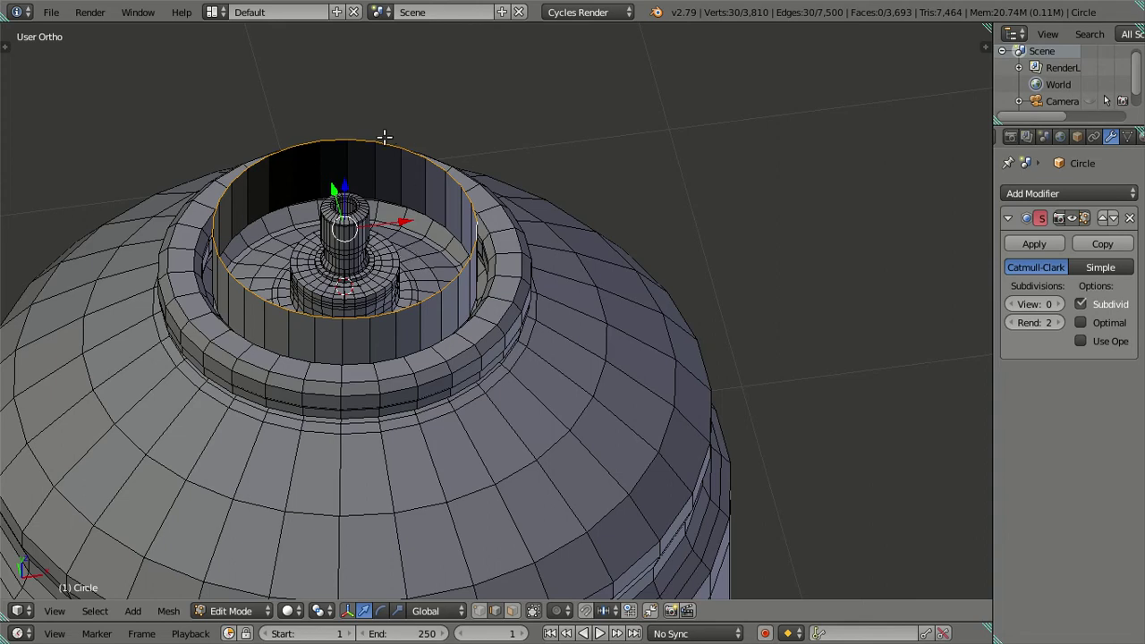
# Extrude the collar's top ring inward scaled to 0.7, then start extruding the nozzle
pyautogui.press('KP_1')
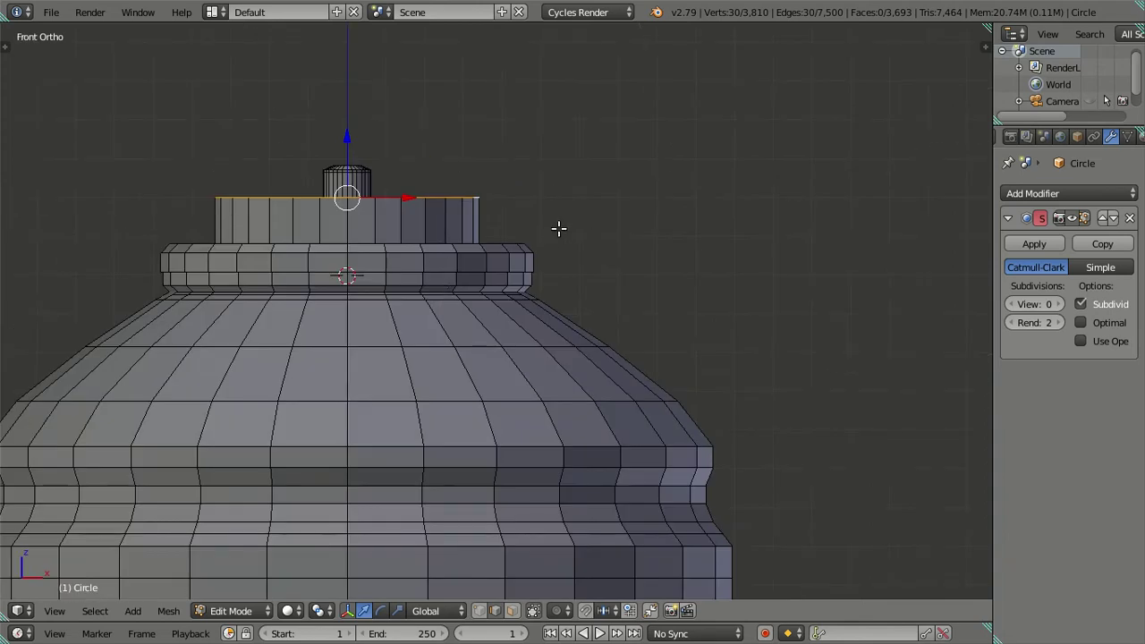
pyautogui.moveTo(672, 255)
pyautogui.mouseDown(button='middle')
pyautogui.moveTo(677, 299)
pyautogui.moveTo(672, 286)
pyautogui.mouseUp(button='middle')
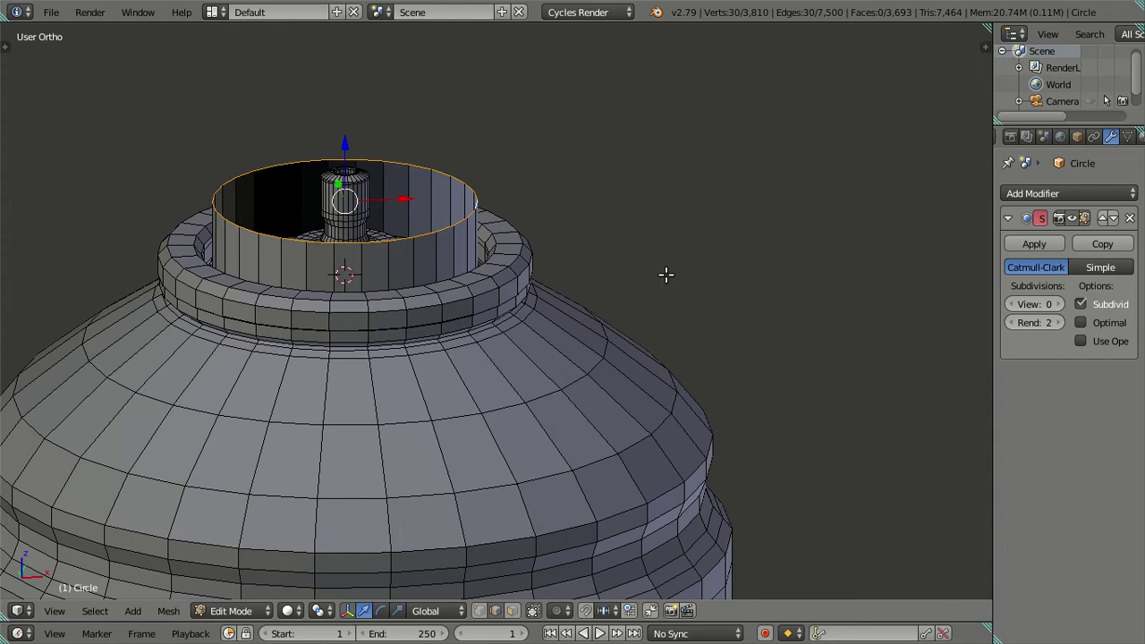
pyautogui.press('KP_1')
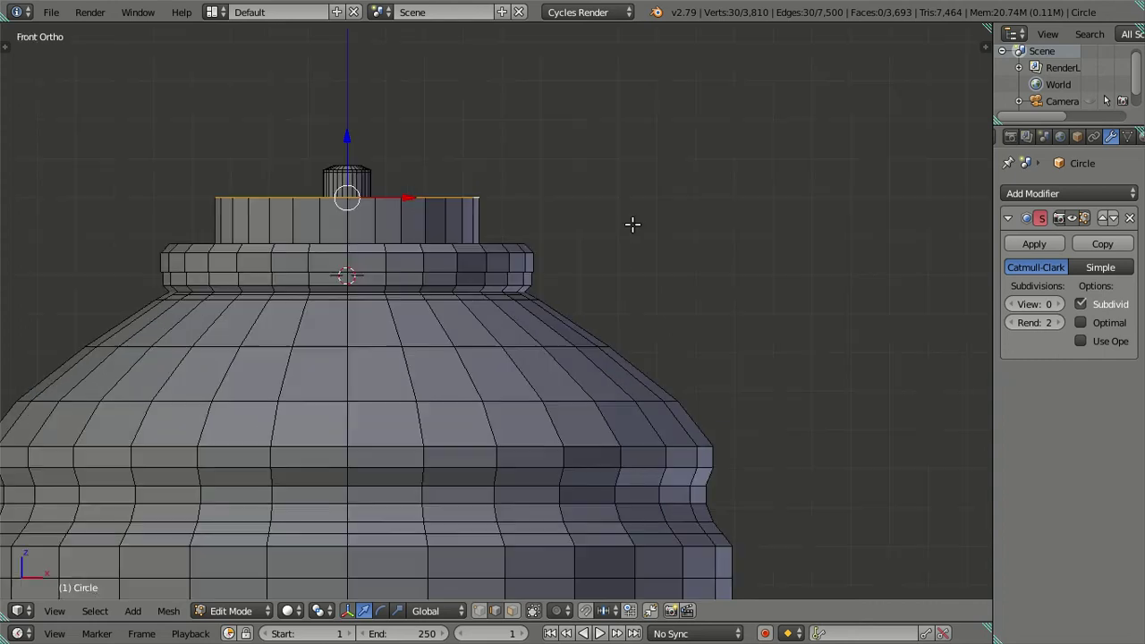
pyautogui.moveTo(632, 230)
pyautogui.mouseDown(button='middle')
pyautogui.moveTo(626, 352)
pyautogui.moveTo(689, 289)
pyautogui.mouseUp(button='middle')
pyautogui.press('e')
pyautogui.press('s')
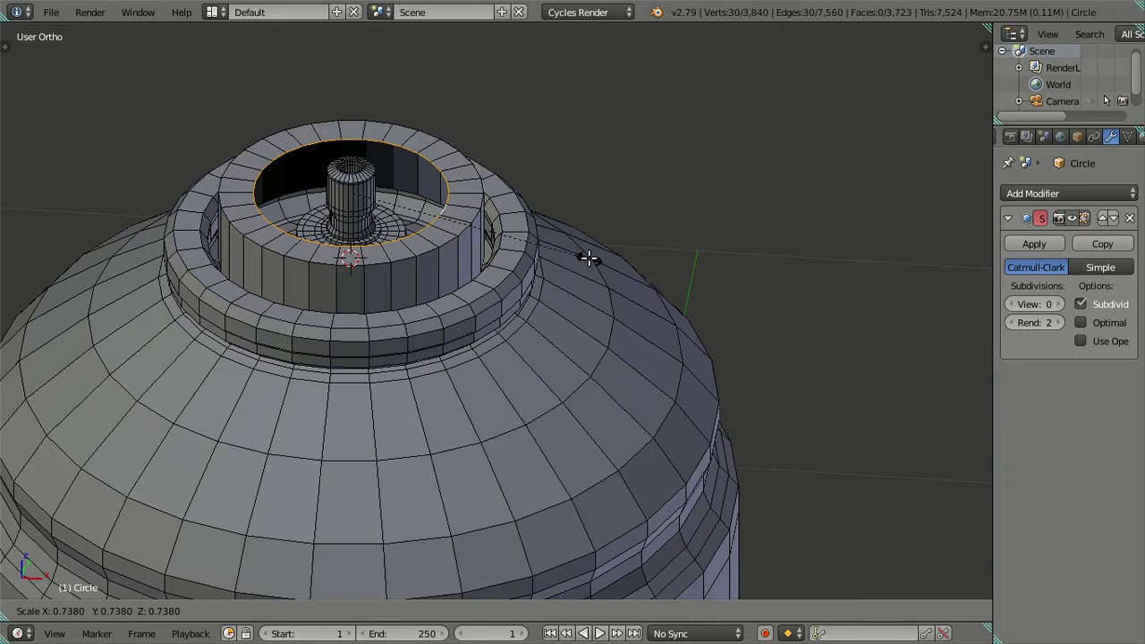
pyautogui.write('.7')
pyautogui.press('Return')
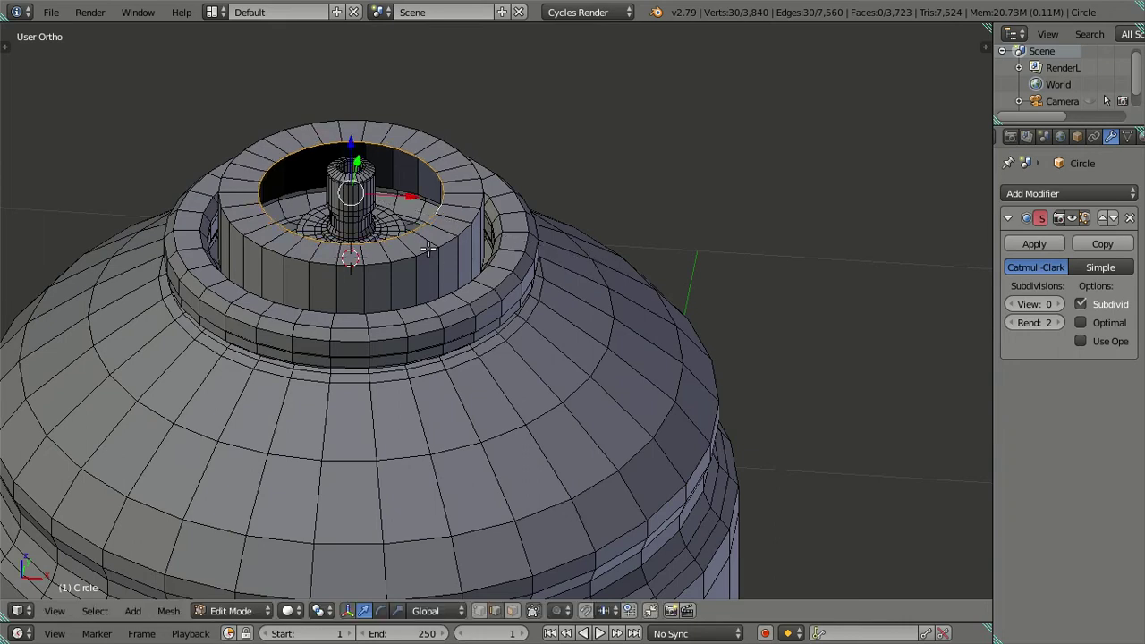
pyautogui.press('KP_1')
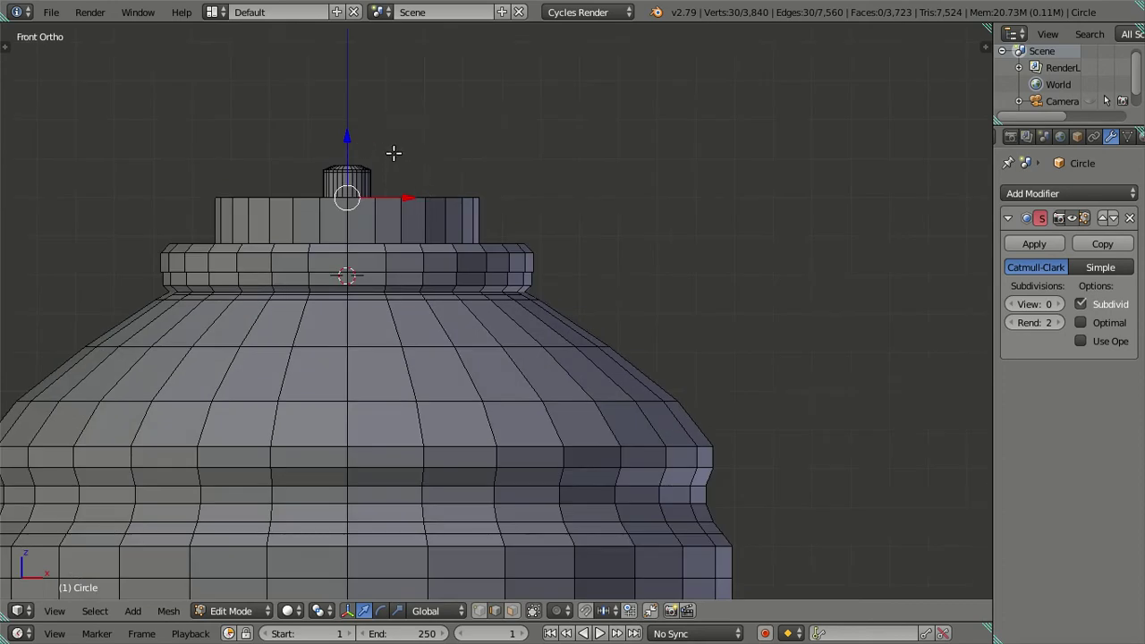
pyautogui.press('e')
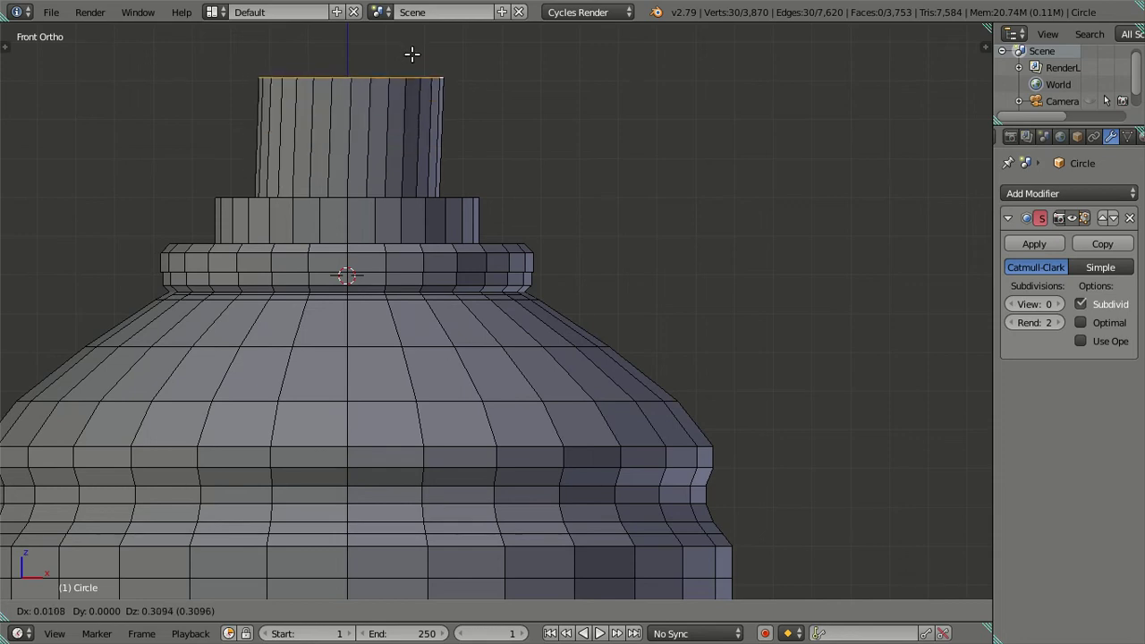
# Raise the extruded ring 0.3 along Z to form the nozzle tube
pyautogui.rightClick(409, 56)
pyautogui.moveTo(349, 134)
pyautogui.mouseDown()
pyautogui.moveTo(343, 39)
pyautogui.moveTo(342, 588)
pyautogui.mouseUp()
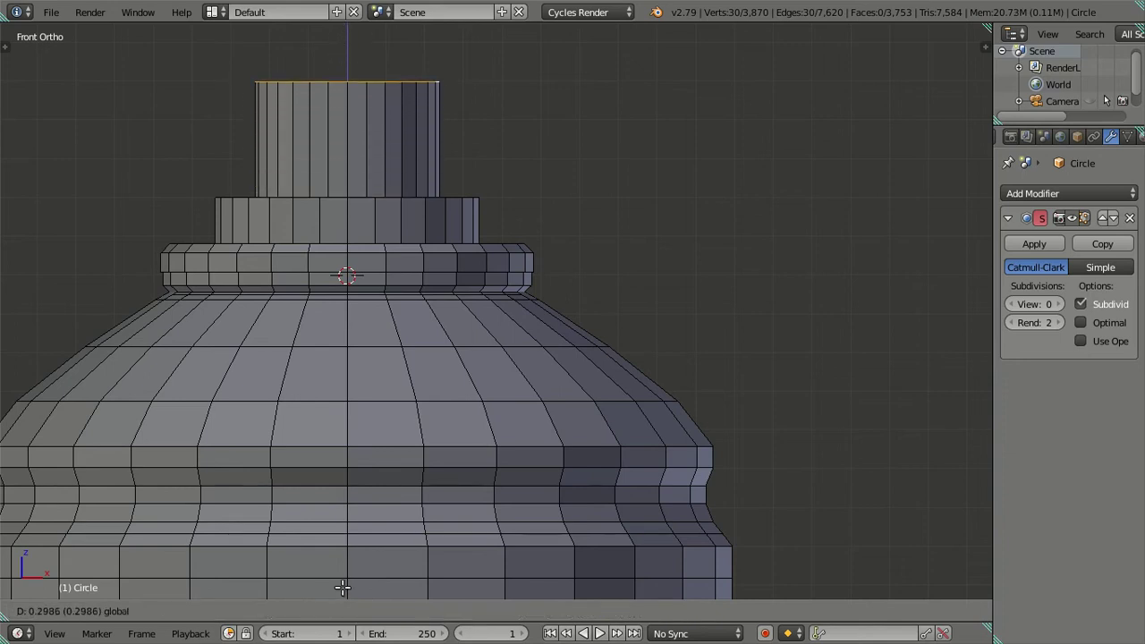
pyautogui.write('0.3')
pyautogui.press('Return')
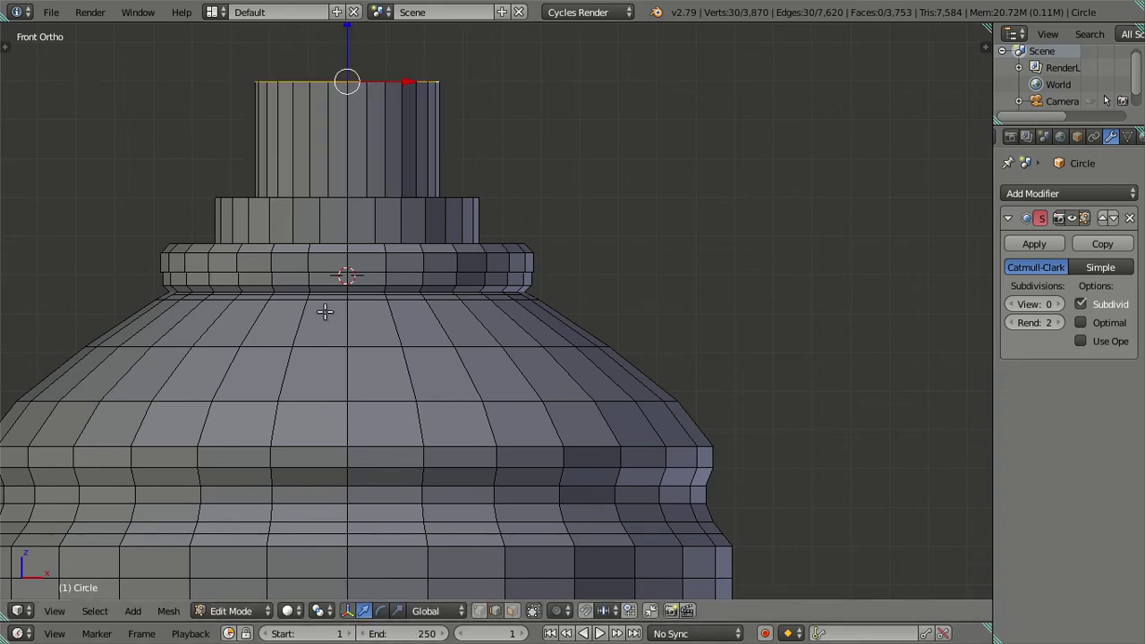
pyautogui.scroll(-2, 385, 210)
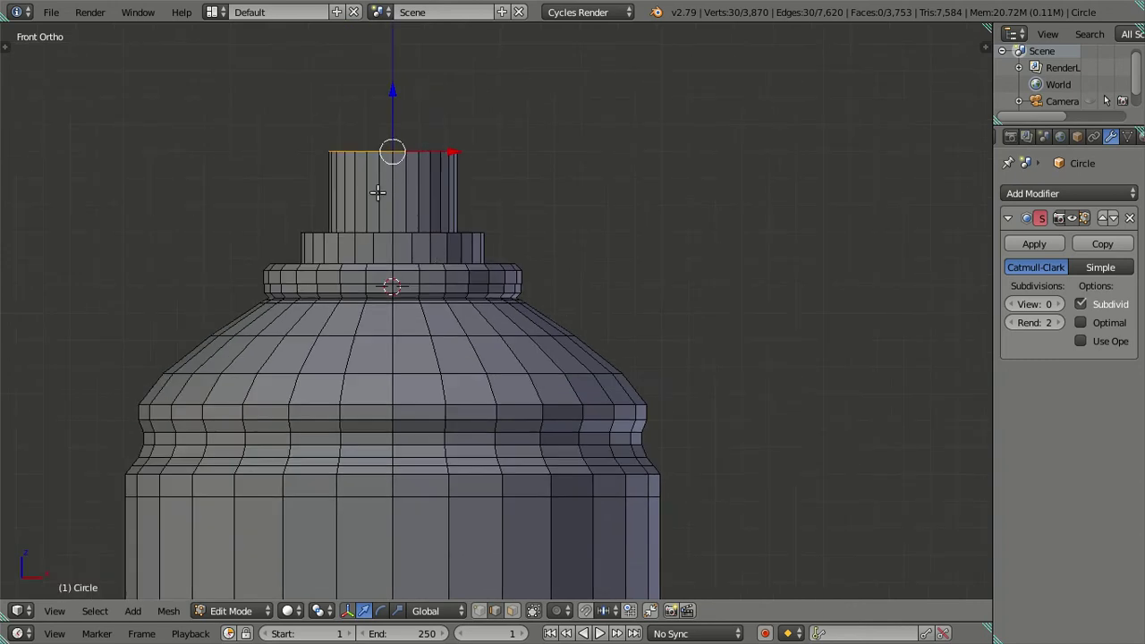
pyautogui.scroll(1, 419, 204)
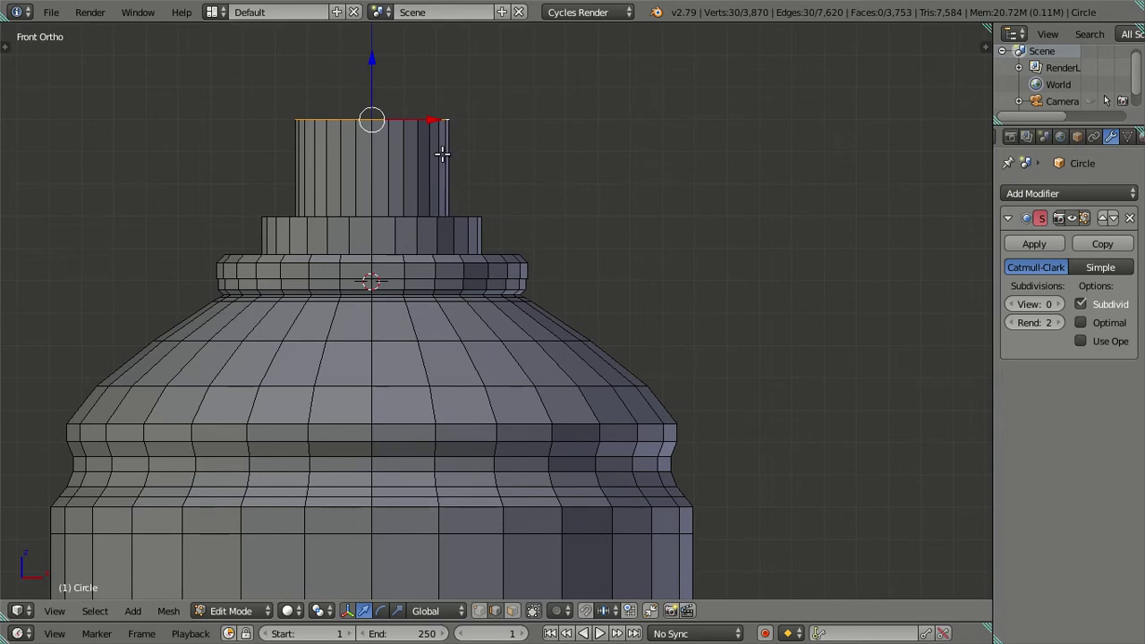
pyautogui.moveTo(424, 179)
pyautogui.mouseDown(button='middle')
pyautogui.moveTo(452, 215)
pyautogui.moveTo(446, 204)
pyautogui.mouseUp(button='middle')
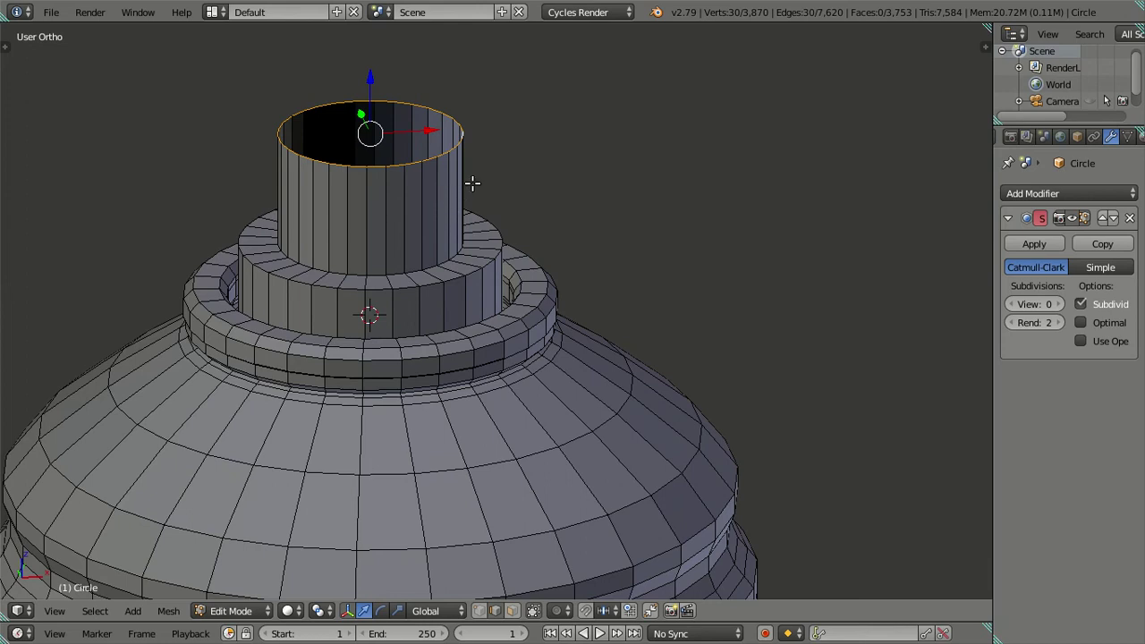
# Extrude the nozzle's top opening and scale it to 0.9 to form a thin rim
pyautogui.write('es')
pyautogui.write('.9')
pyautogui.press('Return')
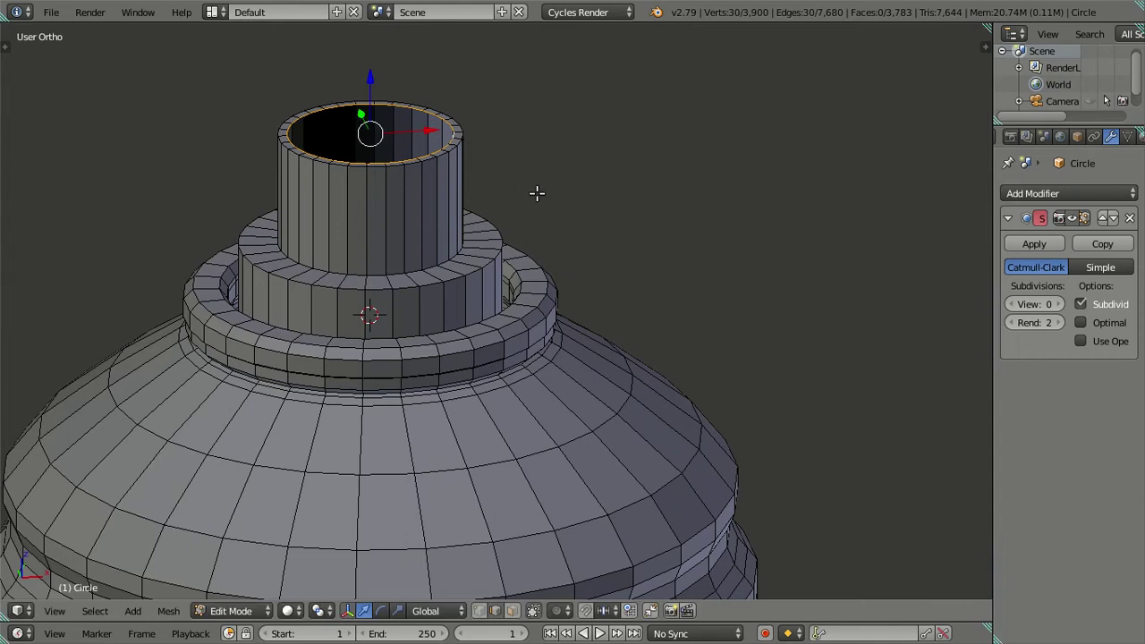
pyautogui.moveTo(524, 244); pyautogui.dragTo(514, 227, button='middle')
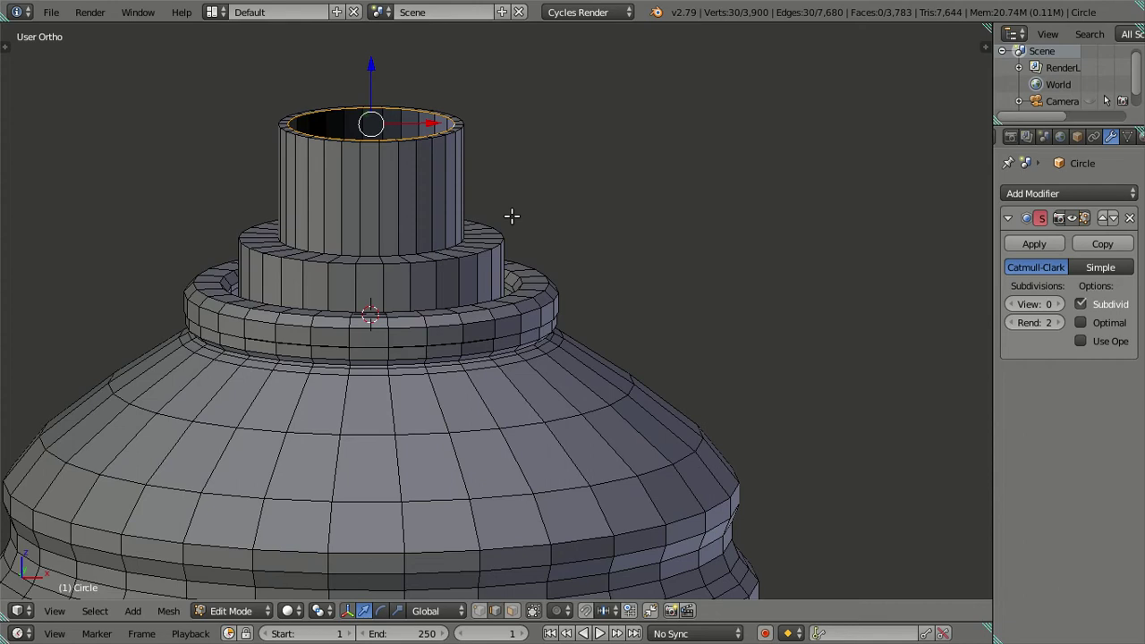
pyautogui.moveTo(511, 216)
pyautogui.mouseDown(button='middle')
pyautogui.moveTo(490, 175)
pyautogui.moveTo(490, 259)
pyautogui.mouseUp(button='middle')
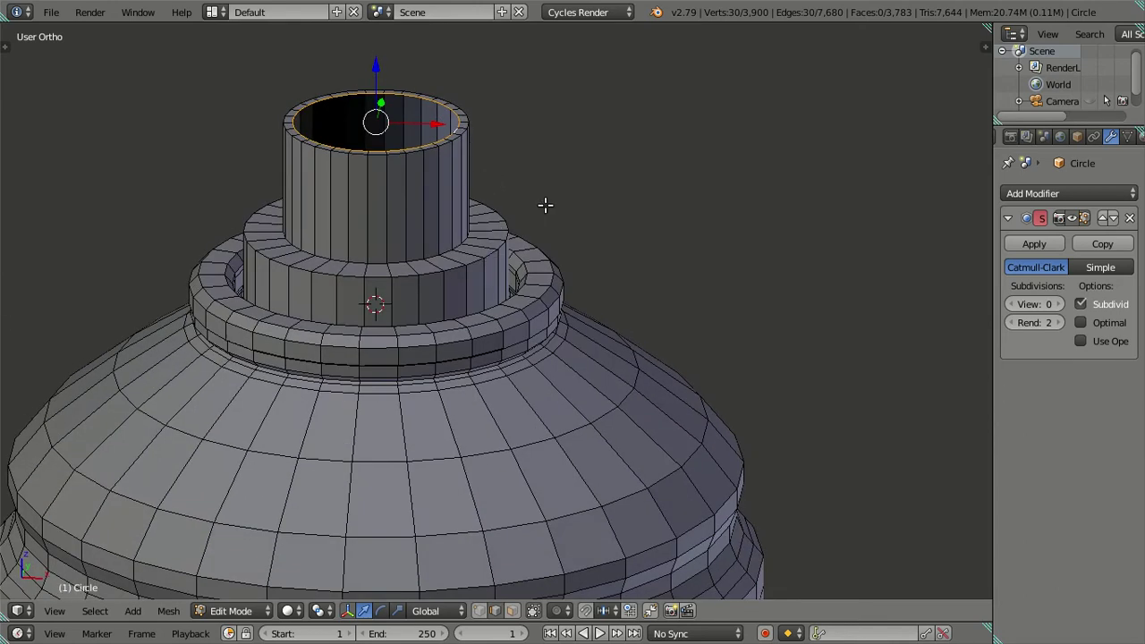
# Extrude the inner rim again and lower it along Z to form the tube's inner wall
pyautogui.press('e')
pyautogui.press('Escape')
pyautogui.press('g')
pyautogui.press('z')
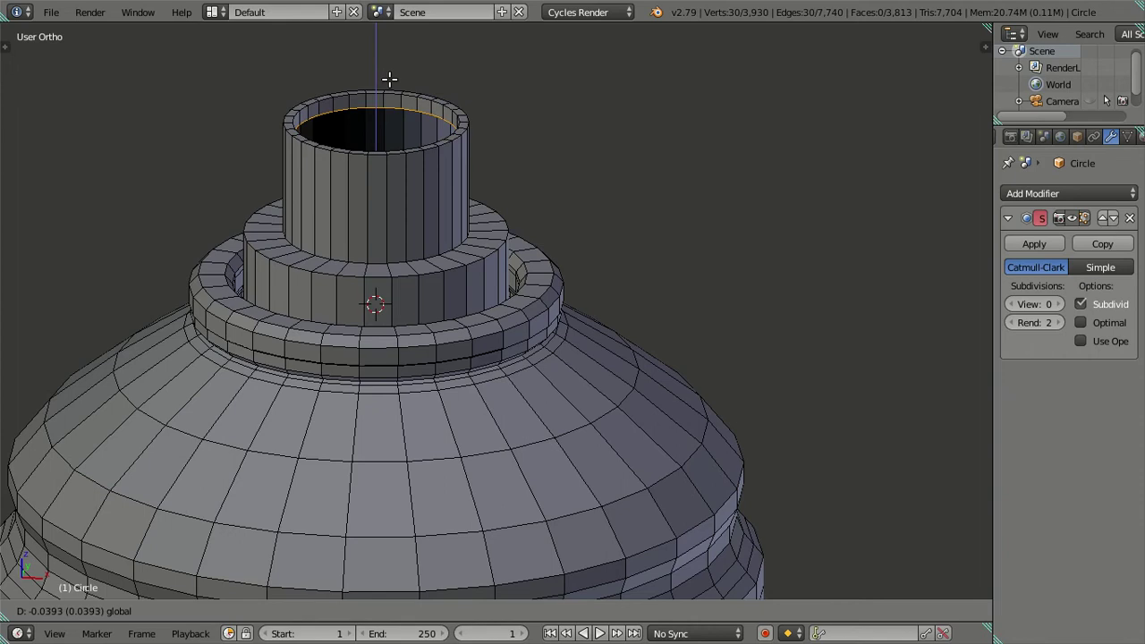
pyautogui.press('0')
pyautogui.press('-')
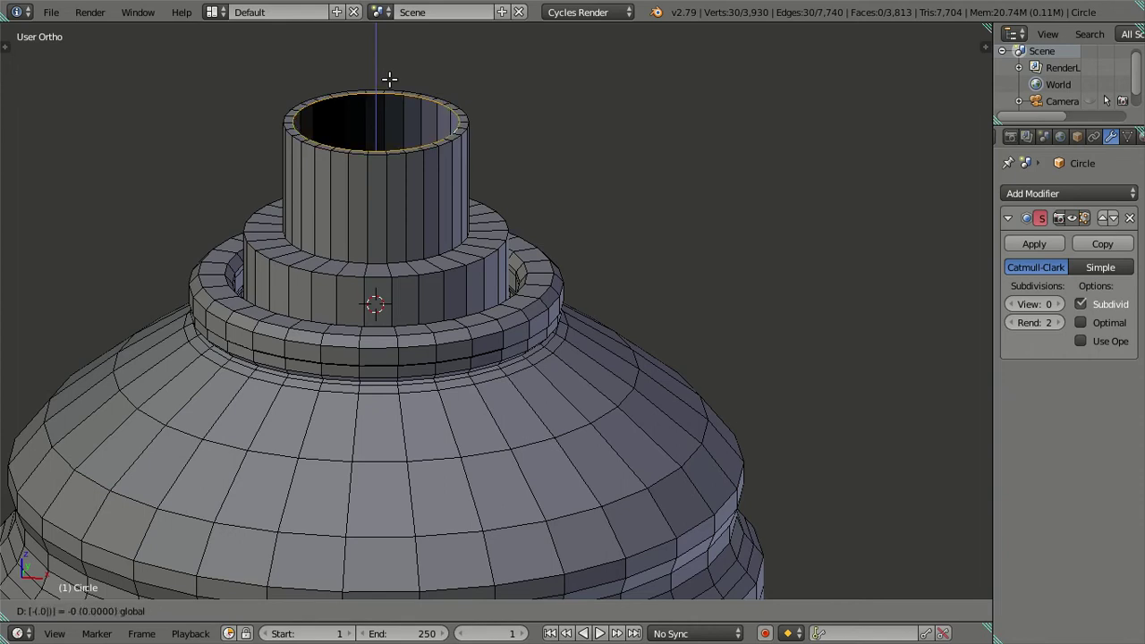
pyautogui.press('Return')
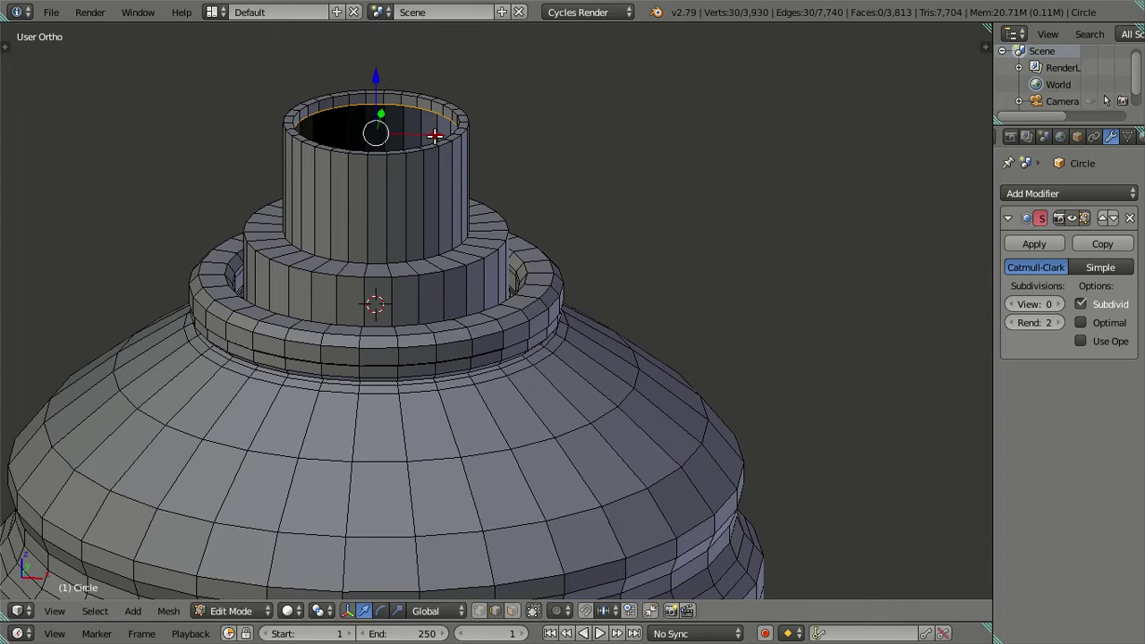
pyautogui.press('a')
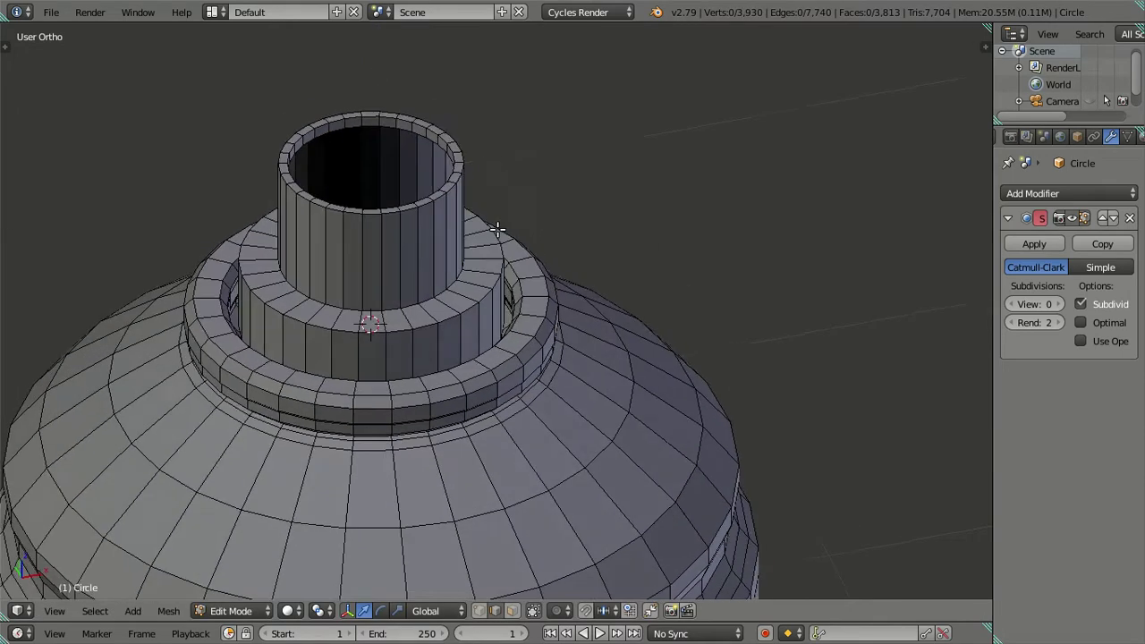
pyautogui.moveTo(444, 205); pyautogui.dragTo(544, 205, button='middle')
# Frame the nozzle top from the front and select edges along its top rim
pyautogui.press('KP_1')
pyautogui.scroll(1, 376, 120)
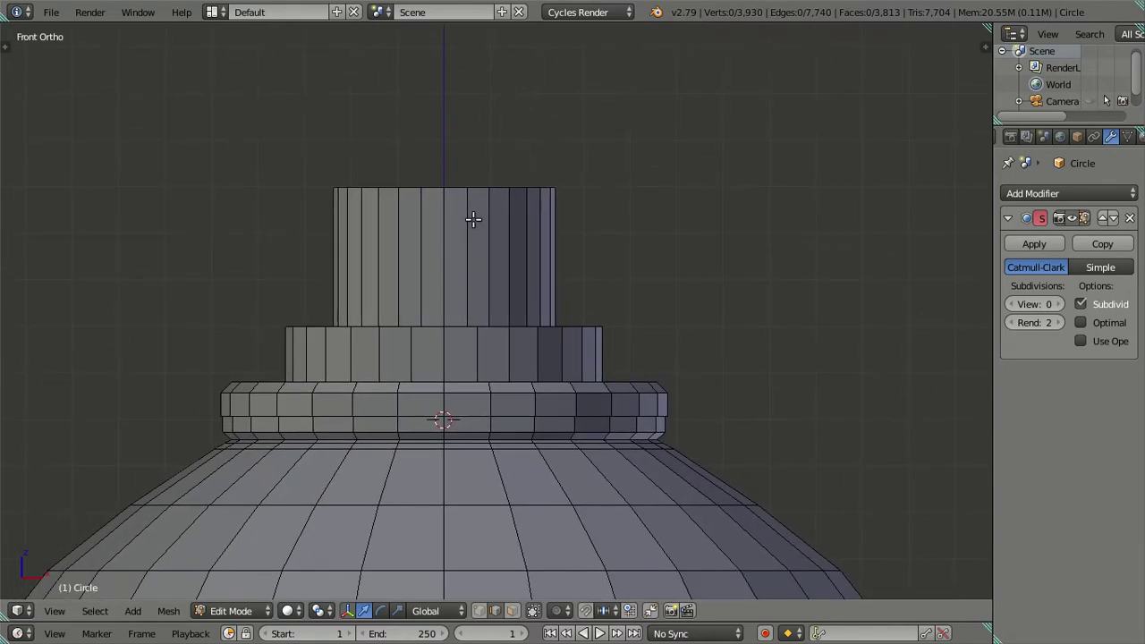
pyautogui.scroll(2, 472, 217)
pyautogui.scroll(-4, 461, 206)
pyautogui.scroll(3, 465, 207)
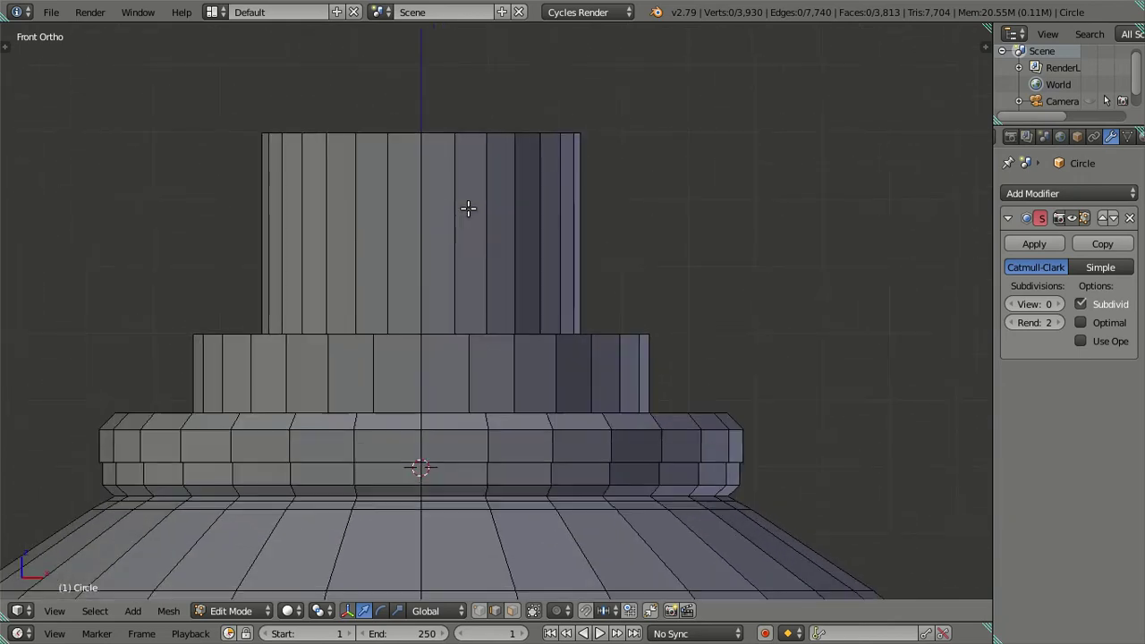
pyautogui.scroll(2, 443, 184)
pyautogui.keyDown('shift'); pyautogui.moveTo(447, 194); pyautogui.dragTo(455, 261, button='middle'); pyautogui.keyUp('shift')
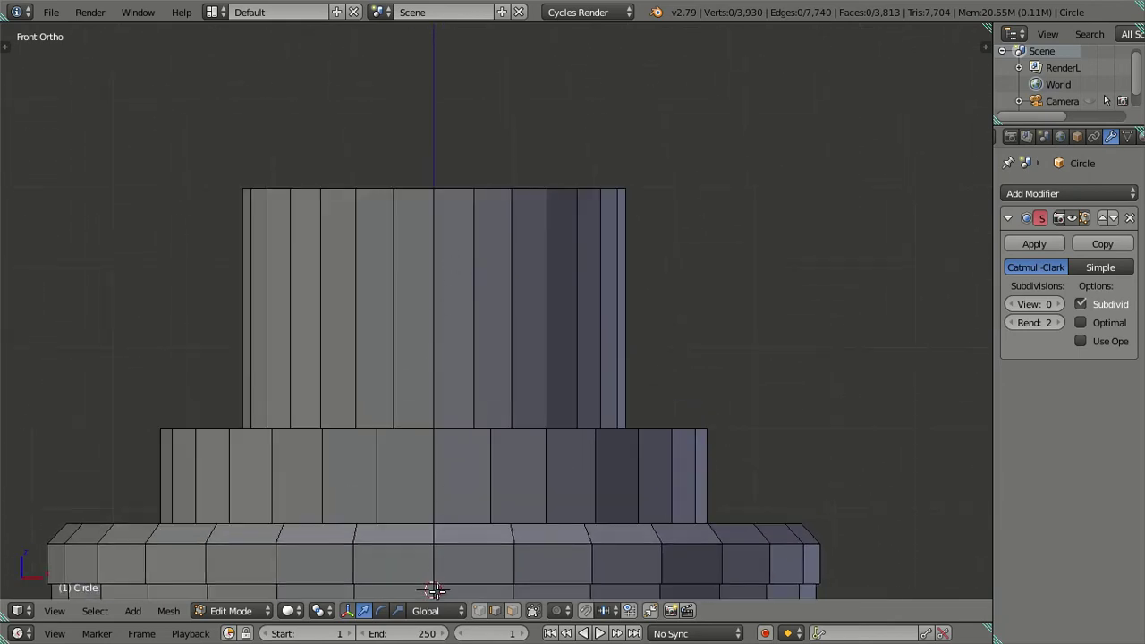
pyautogui.rightClick(429, 198)
pyautogui.keyDown('shift'); pyautogui.rightClick(463, 195); pyautogui.keyUp('shift')
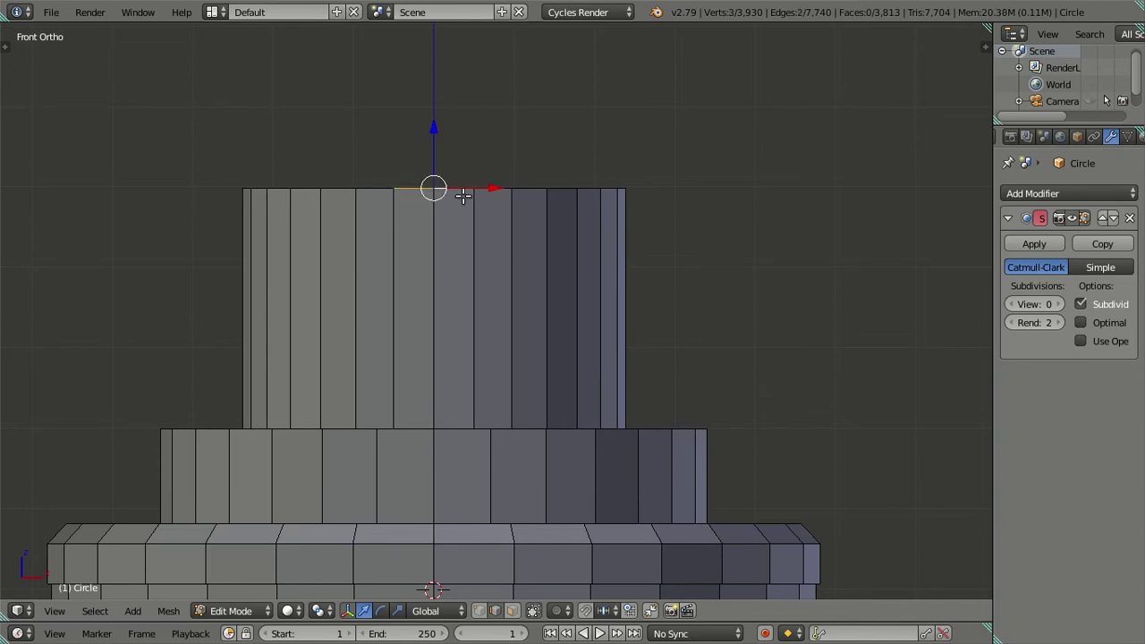
pyautogui.keyDown('shift'); pyautogui.rightClick(418, 195); pyautogui.keyUp('shift')
pyautogui.keyDown('shift'); pyautogui.rightClick(381, 192); pyautogui.keyUp('shift')
# Add the inner rim edges across the opening to the selection
pyautogui.moveTo(417, 200); pyautogui.dragTo(433, 273, button='middle')
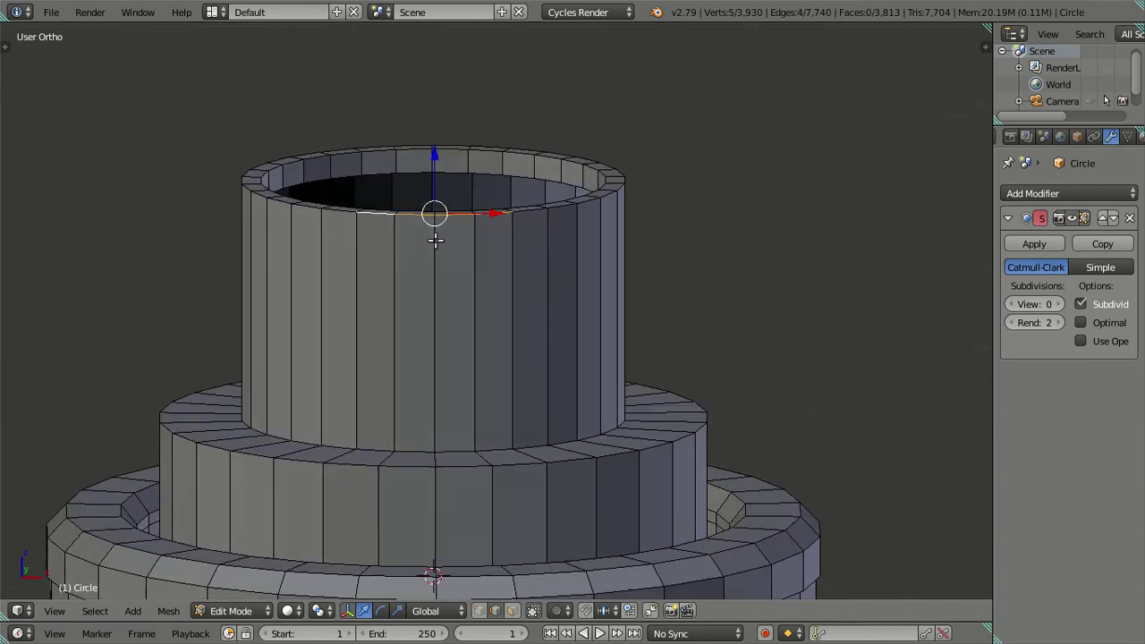
pyautogui.scroll(1, 433, 268)
pyautogui.scroll(1, 376, 248)
pyautogui.scroll(1, 384, 233)
pyautogui.keyDown('shift'); pyautogui.rightClick(313, 211); pyautogui.keyUp('shift')
pyautogui.keyDown('shift'); pyautogui.rightClick(357, 214); pyautogui.keyUp('shift')
pyautogui.keyDown('shift'); pyautogui.rightClick(420, 215); pyautogui.keyUp('shift')
pyautogui.keyDown('shift'); pyautogui.rightClick(483, 211); pyautogui.keyUp('shift')
pyautogui.keyDown('shift'); pyautogui.rightClick(551, 210); pyautogui.keyUp('shift')
pyautogui.keyDown('shift'); pyautogui.rightClick(480, 216); pyautogui.keyUp('shift')
pyautogui.keyDown('shift'); pyautogui.rightClick(225, 196); pyautogui.keyUp('shift')
pyautogui.keyDown('shift'); pyautogui.rightClick(224, 213); pyautogui.keyUp('shift')
# Push the selected rim edges slightly down and drop the outermost edges from the selection
pyautogui.press('KP_1')
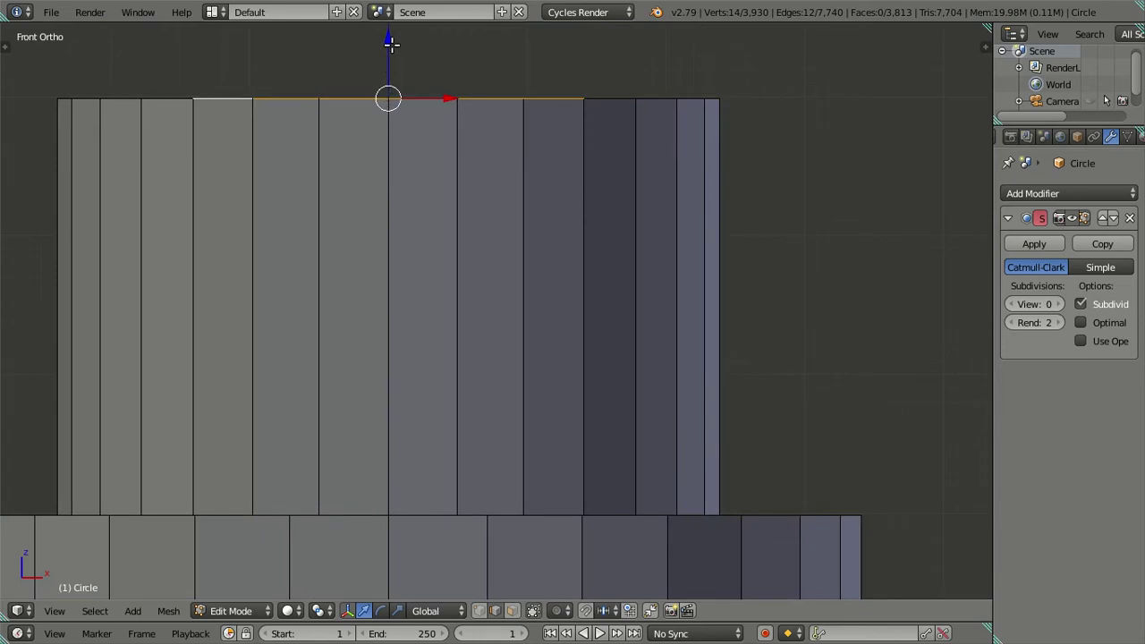
pyautogui.moveTo(390, 37); pyautogui.dragTo(391, 55)
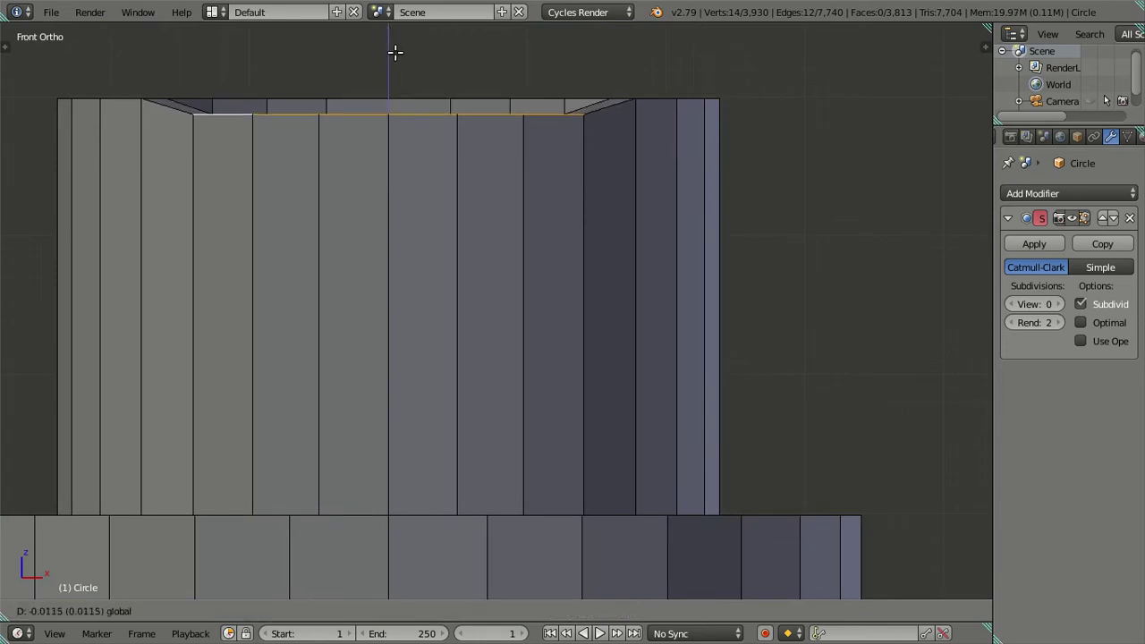
pyautogui.moveTo(479, 169); pyautogui.dragTo(274, 212, button='middle')
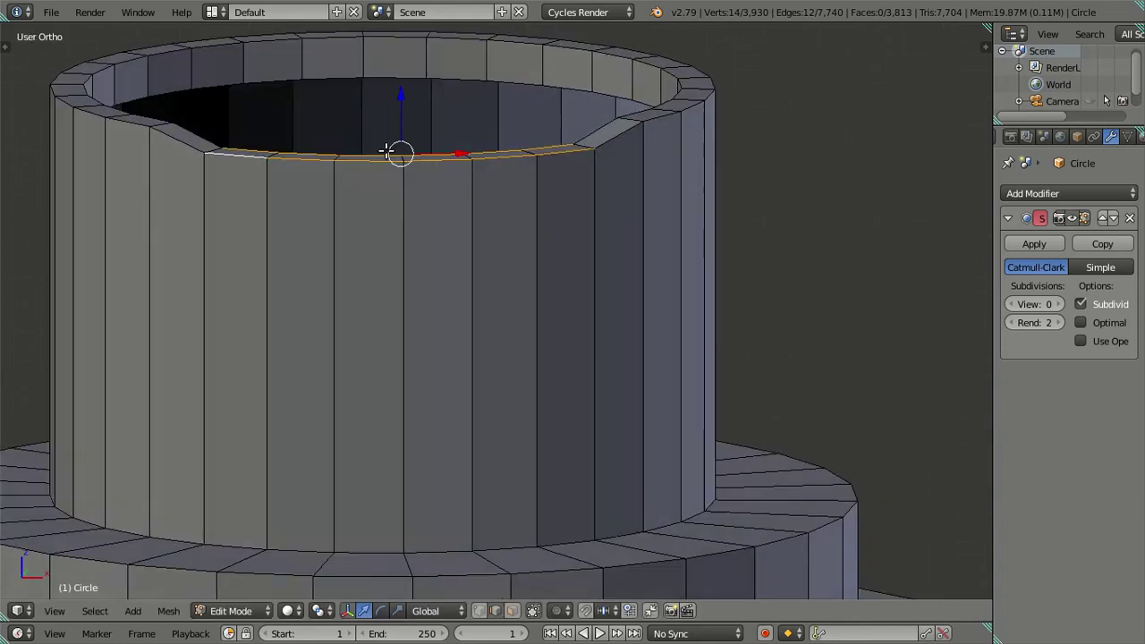
pyautogui.keyDown('shift'); pyautogui.rightClick(259, 190); pyautogui.keyUp('shift')
pyautogui.keyDown('shift'); pyautogui.rightClick(258, 188); pyautogui.keyUp('shift')
pyautogui.keyDown('shift'); pyautogui.rightClick(577, 186); pyautogui.keyUp('shift')
pyautogui.keyDown('shift'); pyautogui.rightClick(556, 178); pyautogui.keyUp('shift')
# Lower the remaining rim edges further and adjust one vertically to curve the dip
pyautogui.press('KP_1')
pyautogui.moveTo(389, 55); pyautogui.dragTo(386, 73)
pyautogui.moveTo(386, 134); pyautogui.dragTo(396, 187, button='middle')
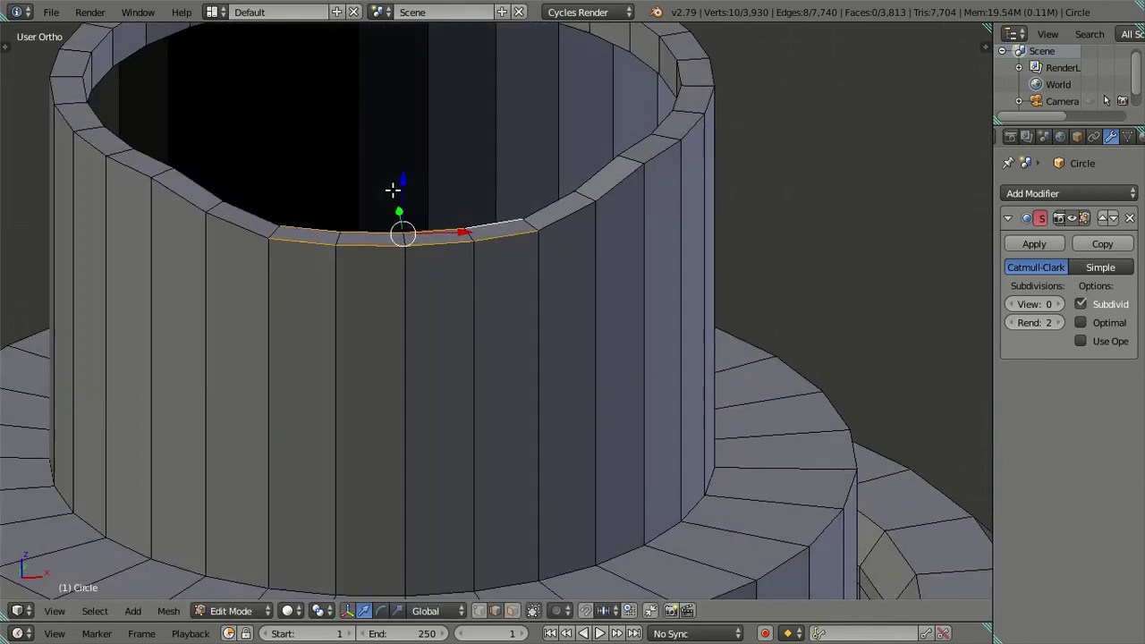
pyautogui.keyDown('shift'); pyautogui.rightClick(498, 235); pyautogui.keyUp('shift')
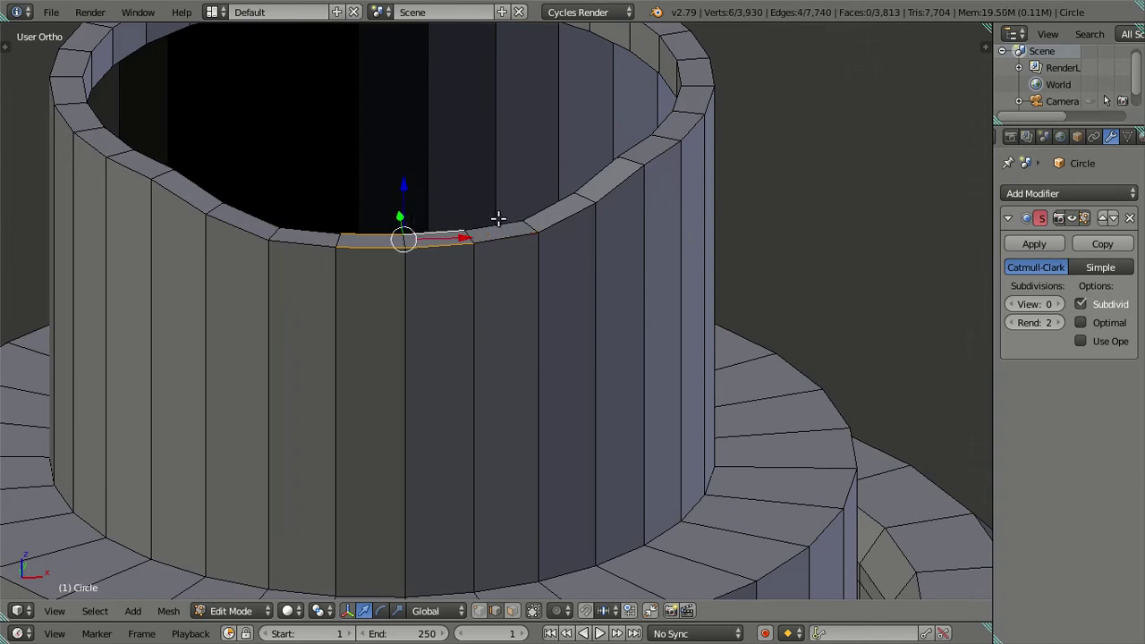
pyautogui.press('KP_1')
pyautogui.moveTo(390, 73); pyautogui.dragTo(402, 82)
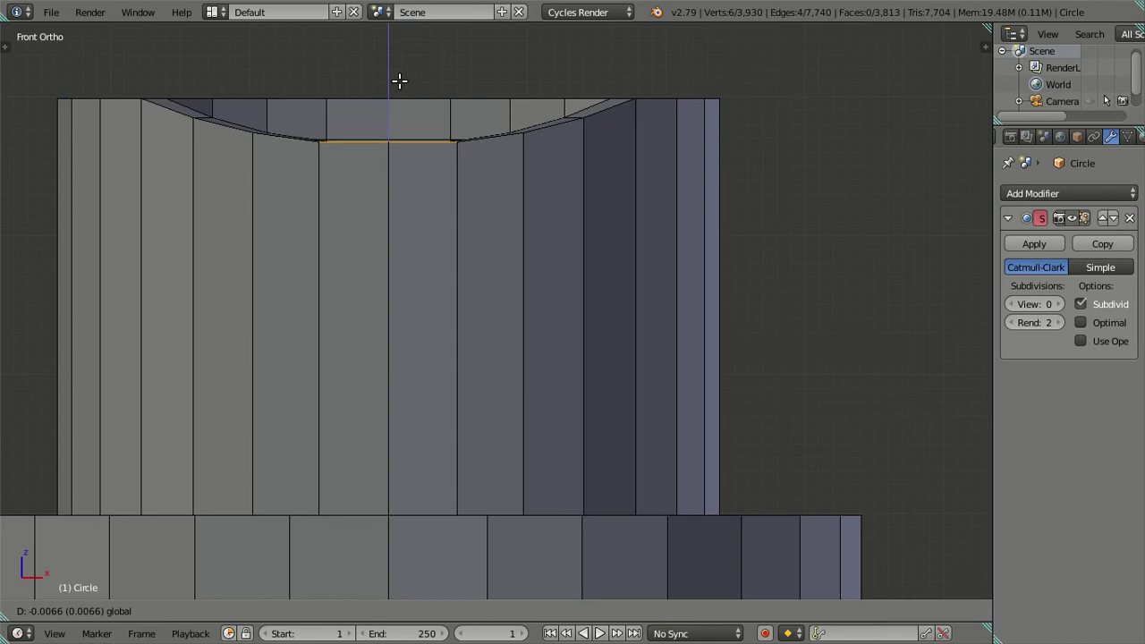
pyautogui.moveTo(402, 82)
pyautogui.mouseDown(button='middle')
pyautogui.moveTo(516, 258)
pyautogui.moveTo(695, 250)
pyautogui.moveTo(725, 188)
pyautogui.moveTo(744, 224)
pyautogui.moveTo(659, 205)
pyautogui.moveTo(563, 266)
pyautogui.moveTo(632, 194)
pyautogui.moveTo(565, 322)
pyautogui.moveTo(614, 170)
pyautogui.mouseUp(button='middle')
pyautogui.scroll(2, 744, 224)
pyautogui.press('g')
pyautogui.press('z')
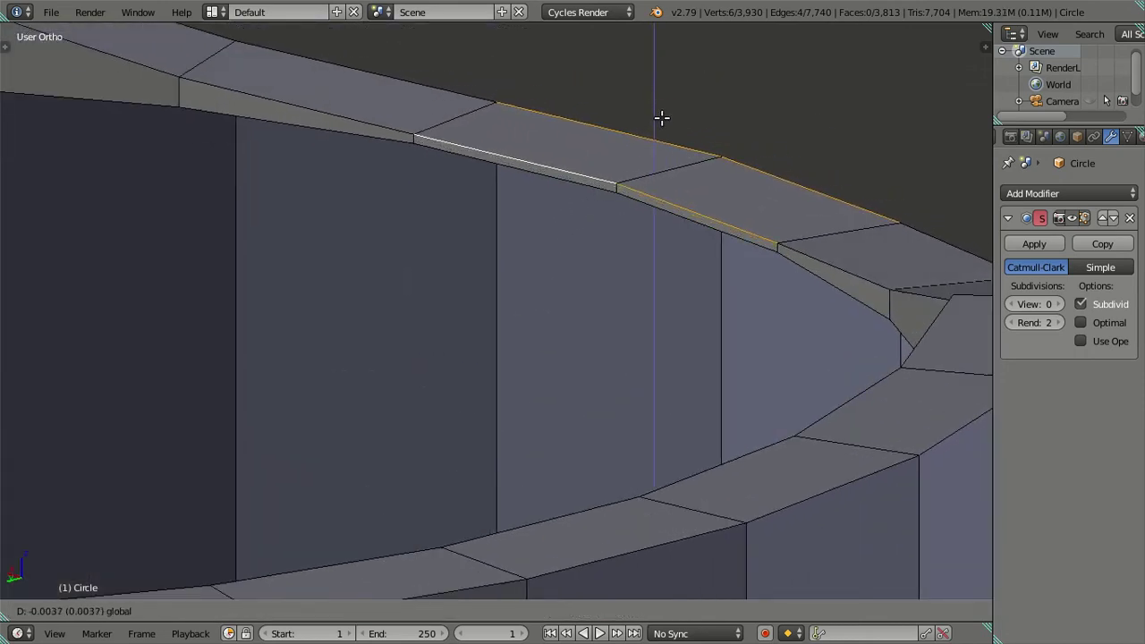
pyautogui.click(662, 117)
# Select the inner rim loop and extrude it inward at 0.9 scale
pyautogui.press('a')
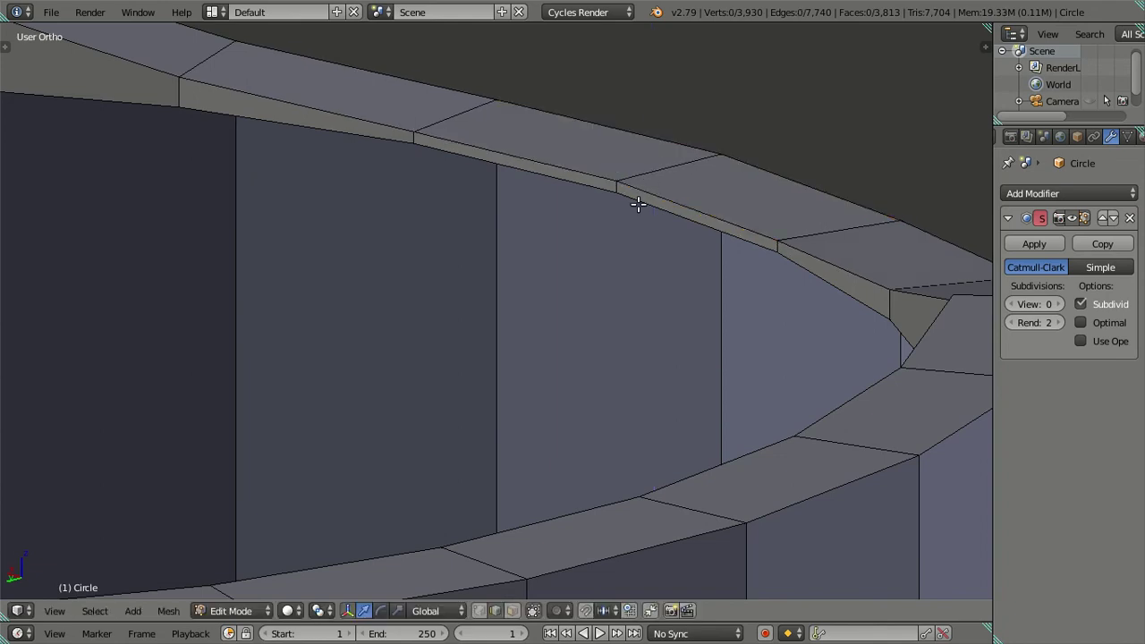
pyautogui.keyDown('alt'); pyautogui.click(637, 204); pyautogui.keyUp('alt')
pyautogui.scroll(-3, 638, 223)
pyautogui.moveTo(638, 222); pyautogui.dragTo(649, 289, button='middle')
pyautogui.press('e')
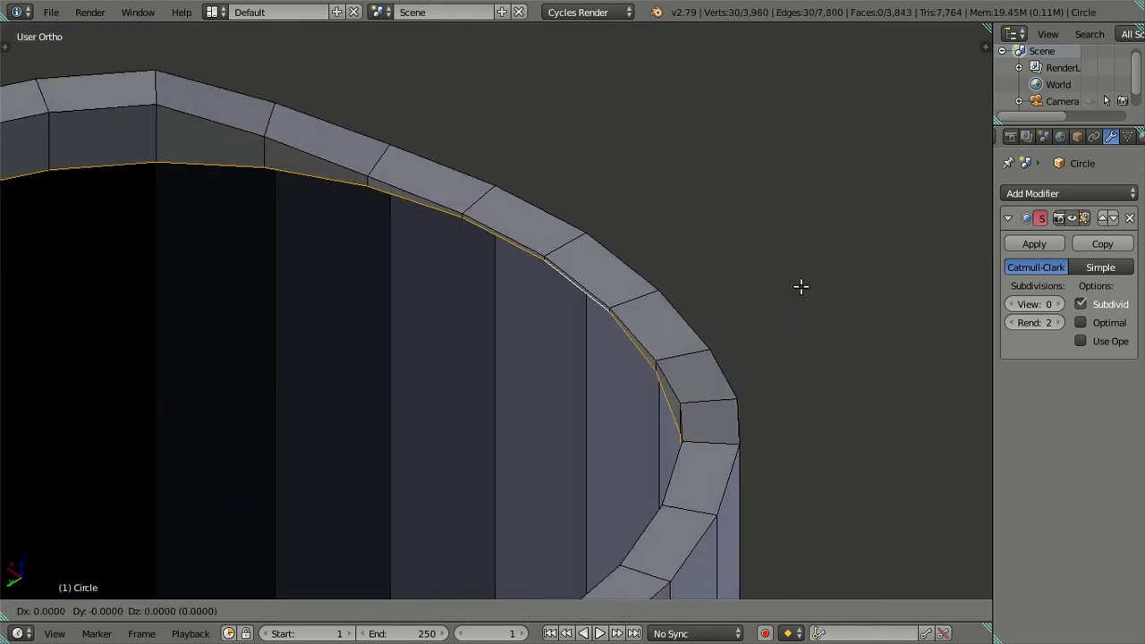
pyautogui.press('s')
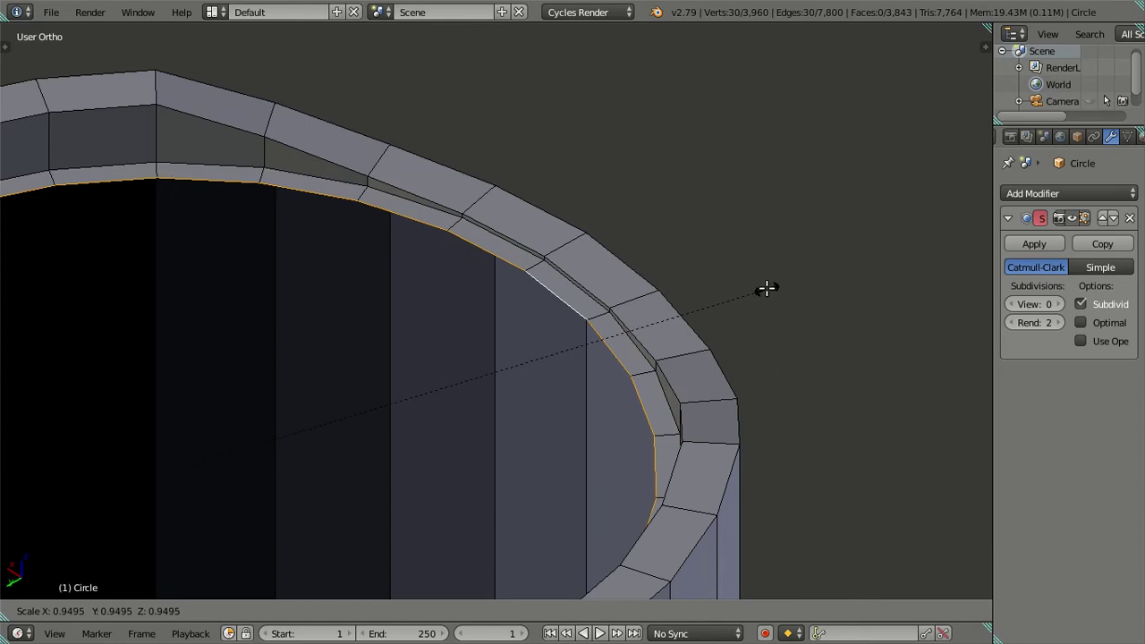
pyautogui.write('.9')
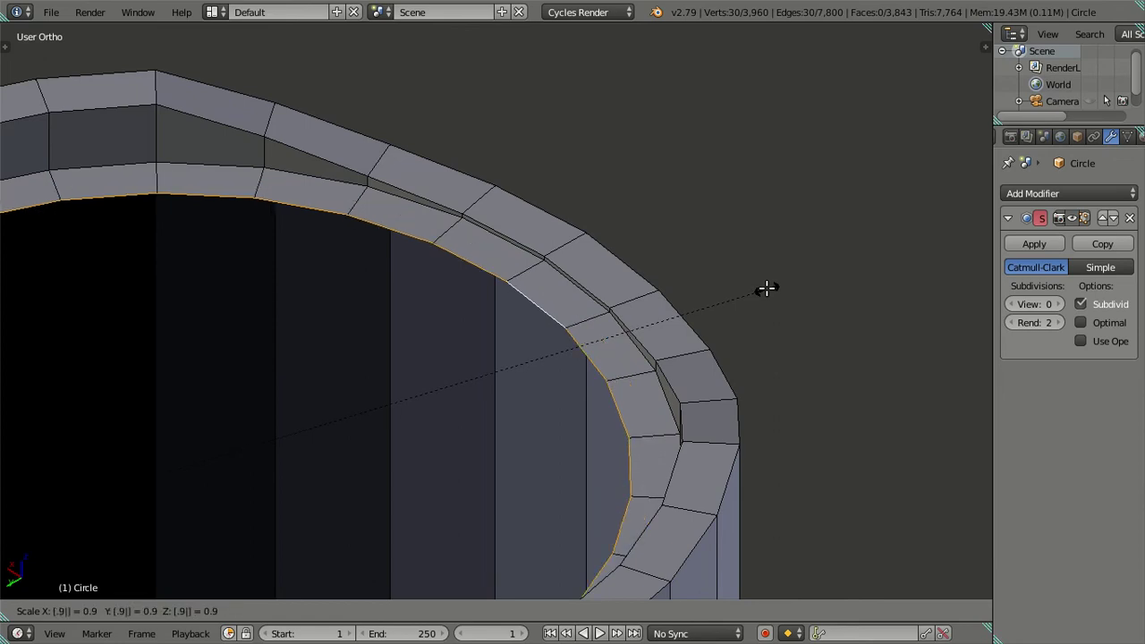
pyautogui.press('Return')
pyautogui.scroll(-3, 680, 307)
pyautogui.scroll(-2, 690, 335)
pyautogui.moveTo(690, 335); pyautogui.dragTo(680, 358, button='middle')
pyautogui.scroll(1, 741, 328)
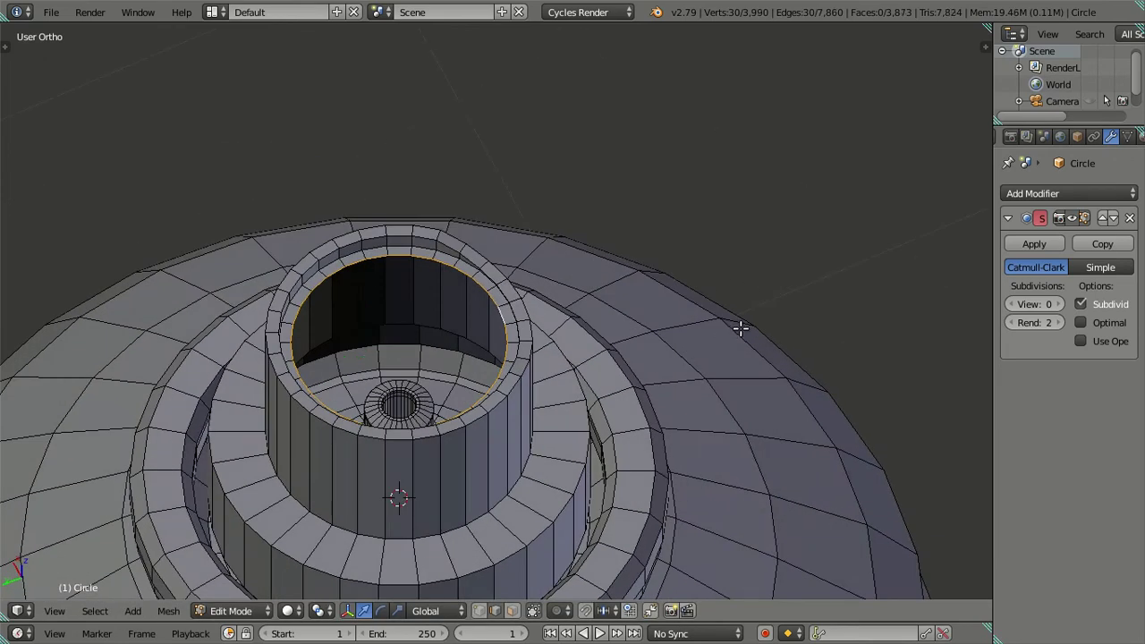
# Extrude the loop inward at 0.5, fill the hole, and inset a smaller centre disc
pyautogui.write('es.5')
pyautogui.press('Return')
pyautogui.scroll(3, 531, 388)
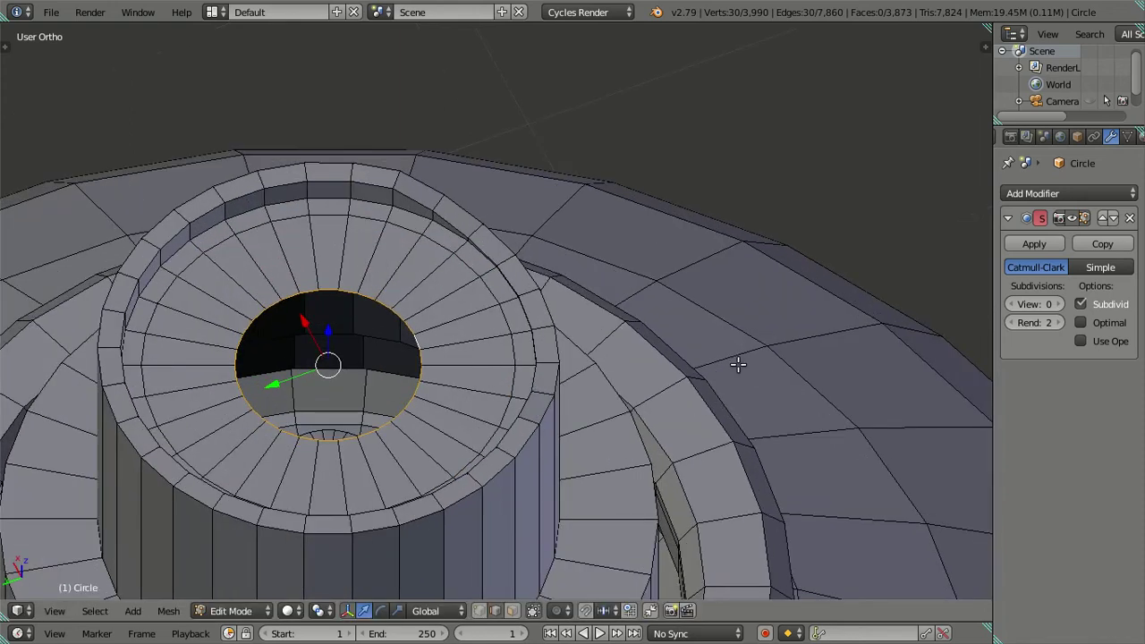
pyautogui.press('f')
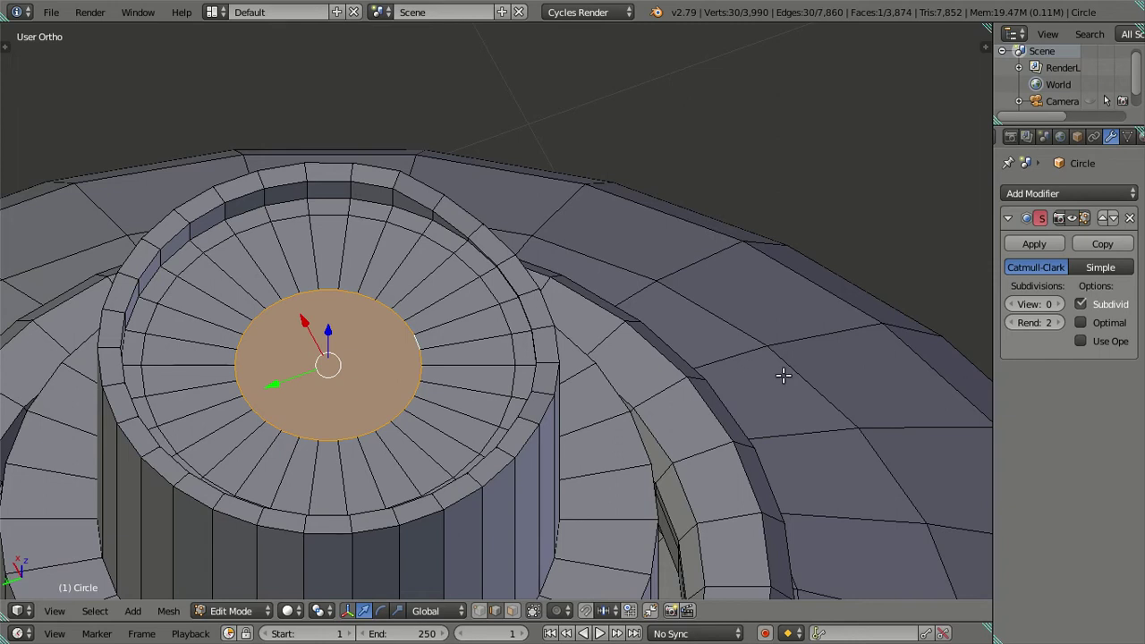
pyautogui.press('e')
pyautogui.press('s')
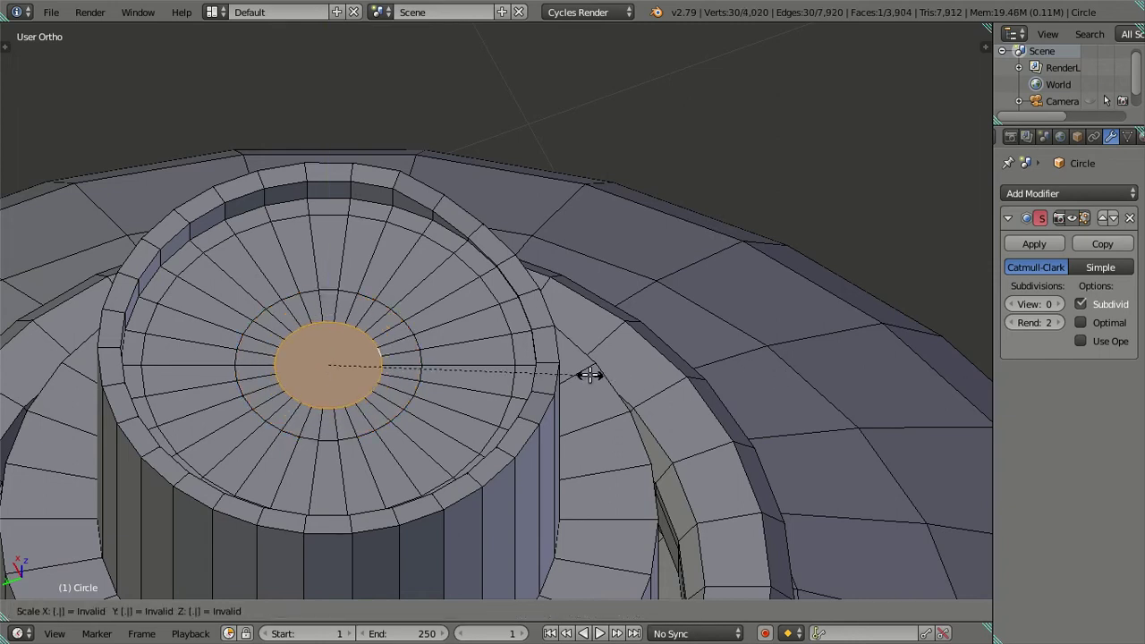
pyautogui.press('Return')
pyautogui.press('a')
# Select a few nozzle rim edges and move them along Z from the side view
pyautogui.moveTo(589, 374)
pyautogui.mouseDown(button='middle')
pyautogui.moveTo(522, 236)
pyautogui.moveTo(531, 226)
pyautogui.mouseUp(button='middle')
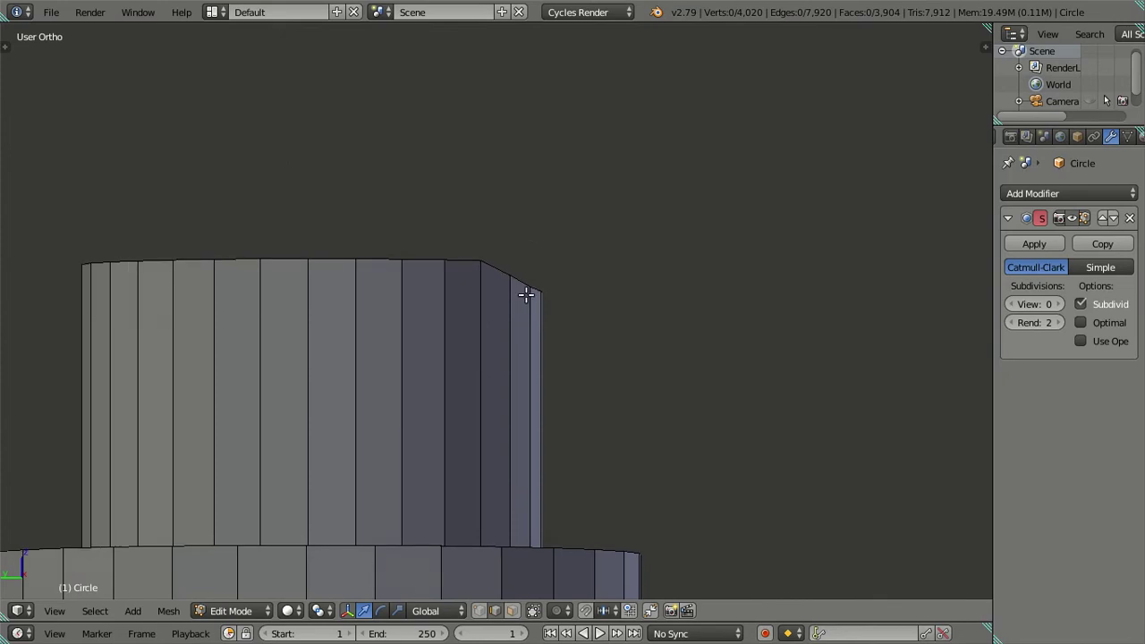
pyautogui.press('KP_3')
pyautogui.moveTo(574, 288)
pyautogui.mouseDown(button='middle')
pyautogui.moveTo(487, 304)
pyautogui.moveTo(503, 397)
pyautogui.mouseUp(button='middle')
pyautogui.rightClick(519, 387)
pyautogui.scroll(-1, 519, 386)
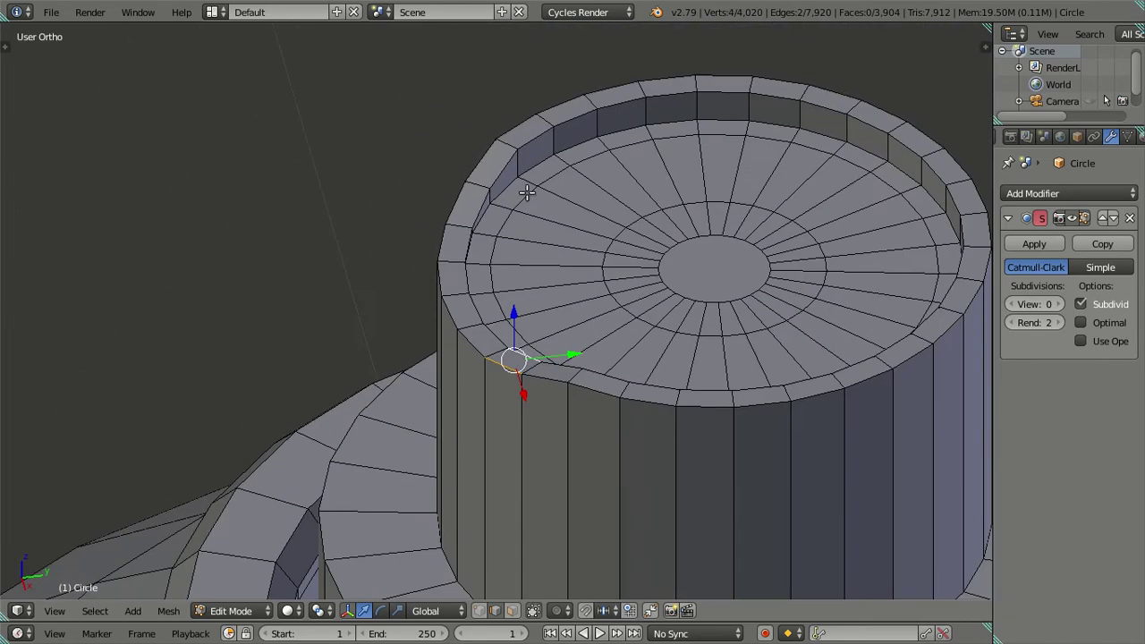
pyautogui.moveTo(535, 233); pyautogui.dragTo(481, 202, button='middle')
pyautogui.scroll(1, 481, 202)
pyautogui.keyDown('shift'); pyautogui.rightClick(513, 229); pyautogui.keyUp('shift')
pyautogui.keyDown('shift'); pyautogui.rightClick(521, 240); pyautogui.keyUp('shift')
pyautogui.press('KP_3')
pyautogui.press('g')
pyautogui.press('z')
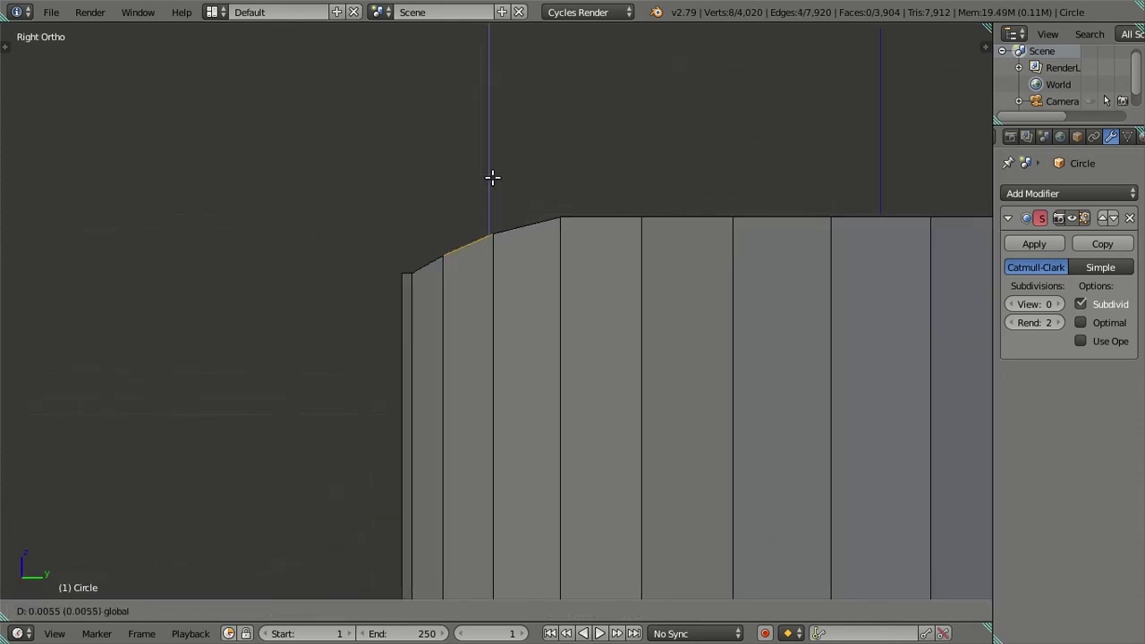
pyautogui.click(493, 179)
# Select two more rim edges and raise them slightly
pyautogui.scroll(2, 519, 220)
pyautogui.moveTo(519, 220)
pyautogui.mouseDown(button='middle')
pyautogui.moveTo(532, 266)
pyautogui.moveTo(524, 399)
pyautogui.mouseUp(button='middle')
pyautogui.rightClick(540, 403)
pyautogui.scroll(-3, 545, 402)
pyautogui.keyDown('shift'); pyautogui.rightClick(502, 121); pyautogui.keyUp('shift')
pyautogui.press('KP_3')
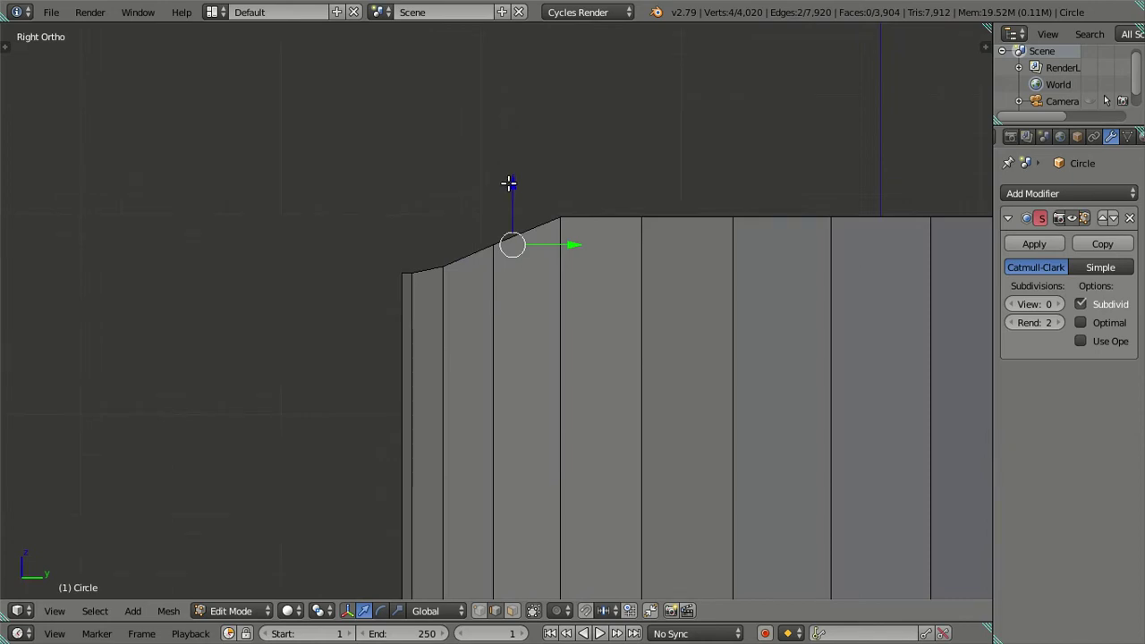
pyautogui.moveTo(508, 183); pyautogui.dragTo(513, 173)
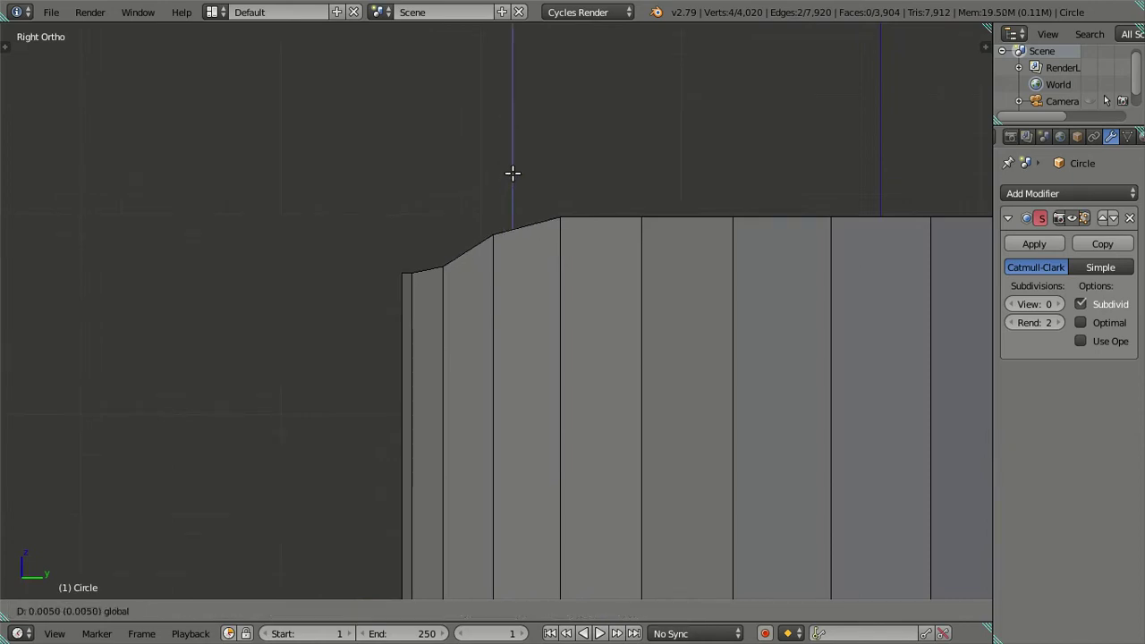
# Nudge another pair of rim edges in height to refine the first dip
pyautogui.moveTo(513, 173); pyautogui.dragTo(495, 319, button='middle')
pyautogui.rightClick(486, 331)
pyautogui.keyDown('shift'); pyautogui.rightClick(452, 200); pyautogui.keyUp('shift')
pyautogui.press('KP_3')
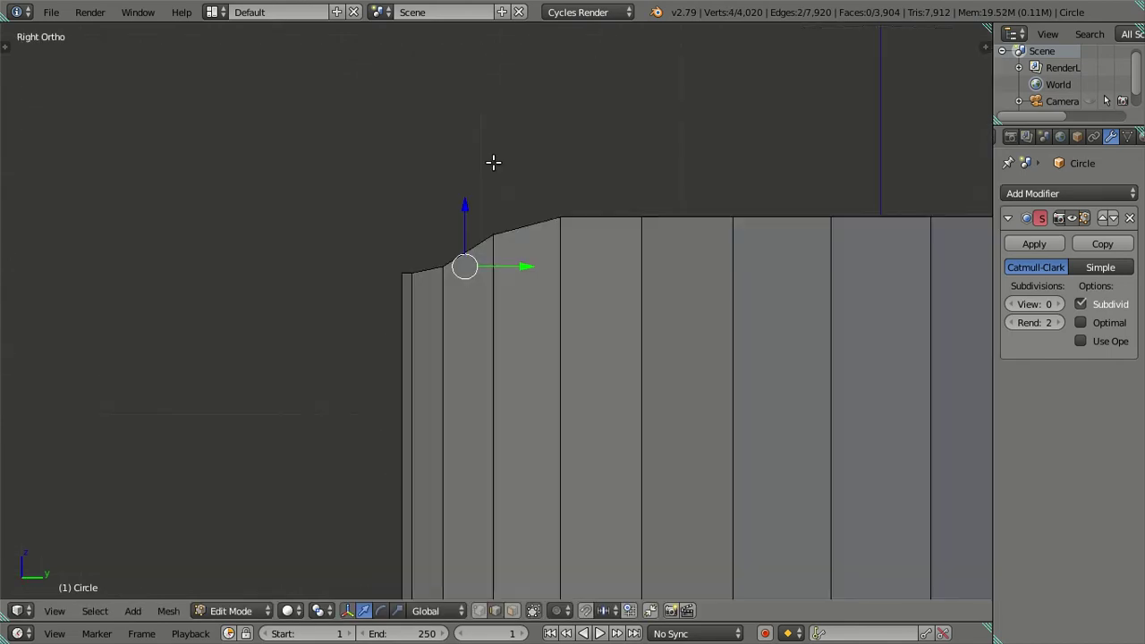
pyautogui.moveTo(465, 199); pyautogui.dragTo(473, 189)
pyautogui.press('a')
# Look down on the nozzle top and select rim points on the opposite side
pyautogui.moveTo(473, 189)
pyautogui.mouseDown(button='middle')
pyautogui.moveTo(562, 280)
pyautogui.moveTo(472, 277)
pyautogui.moveTo(588, 378)
pyautogui.mouseUp(button='middle')
pyautogui.scroll(5, 609, 362)
pyautogui.scroll(-3, 415, 332)
pyautogui.scroll(-3, 454, 289)
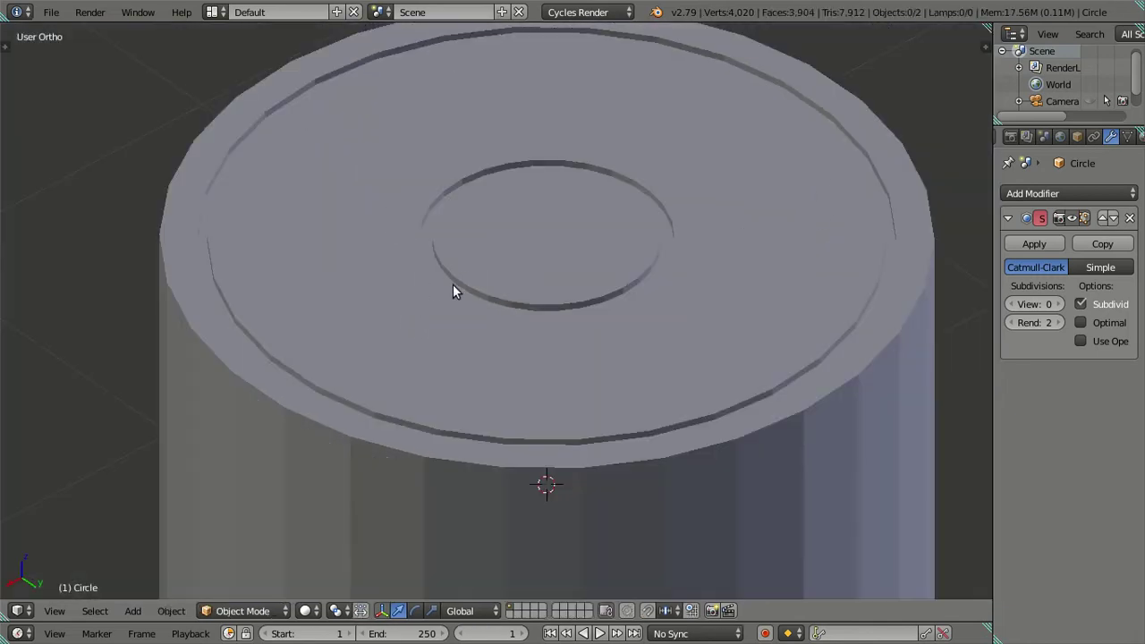
pyautogui.scroll(-3, 496, 259)
pyautogui.scroll(2, 497, 260)
pyautogui.moveTo(496, 260)
pyautogui.mouseDown(button='middle')
pyautogui.moveTo(587, 312)
pyautogui.moveTo(452, 397)
pyautogui.moveTo(274, 332)
pyautogui.moveTo(205, 376)
pyautogui.moveTo(47, 316)
pyautogui.moveTo(831, 396)
pyautogui.mouseUp(button='middle')
pyautogui.scroll(2, 614, 289)
pyautogui.rightClick(603, 291)
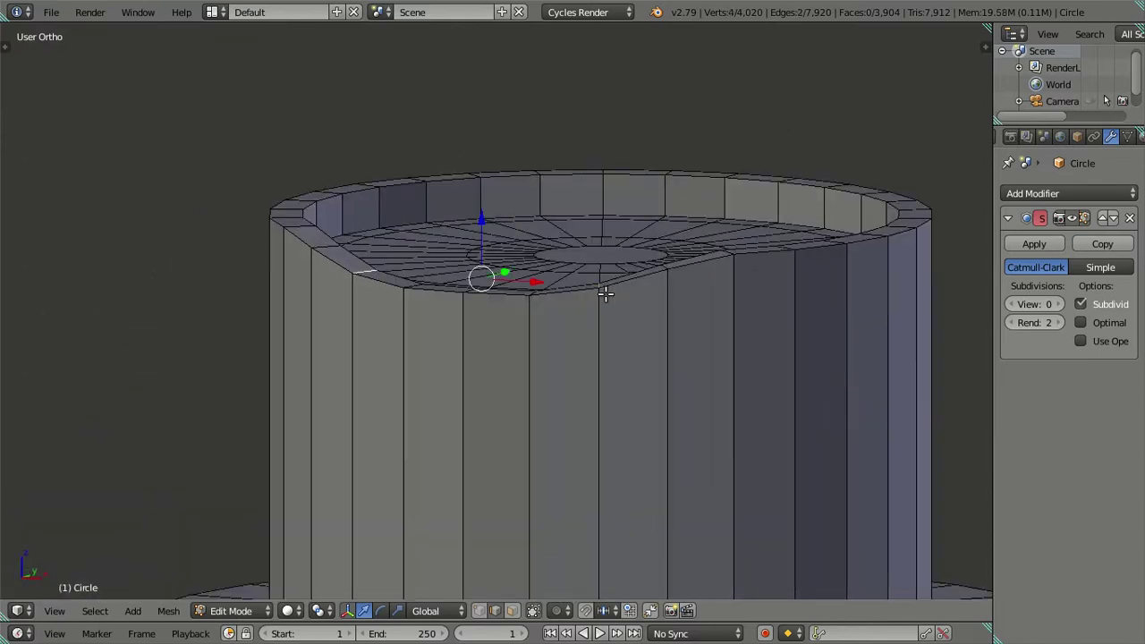
pyautogui.moveTo(639, 294)
pyautogui.mouseDown(button='middle')
pyautogui.moveTo(664, 289)
pyautogui.moveTo(620, 320)
pyautogui.moveTo(677, 304)
pyautogui.mouseUp(button='middle')
pyautogui.scroll(1, 620, 319)
pyautogui.rightClick(674, 301)
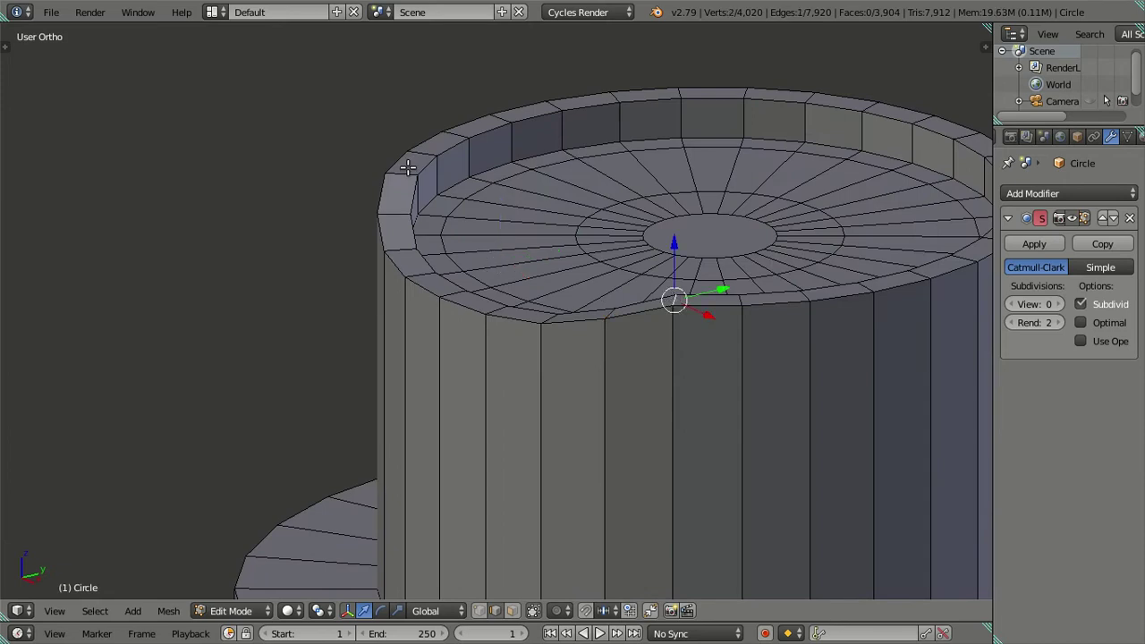
# Add one more rim edge and move the selection along Z to dip the second side
pyautogui.moveTo(442, 173); pyautogui.dragTo(416, 177, button='middle')
pyautogui.keyDown('shift'); pyautogui.rightClick(474, 159); pyautogui.keyUp('shift')
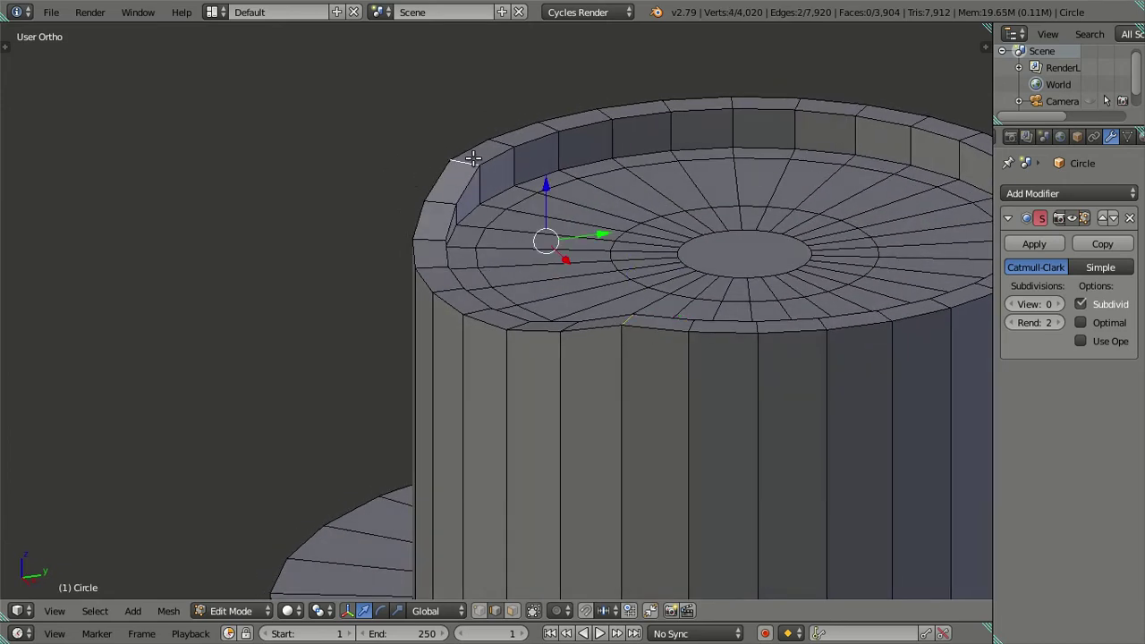
pyautogui.press('KP_3')
pyautogui.press('g')
pyautogui.press('z')
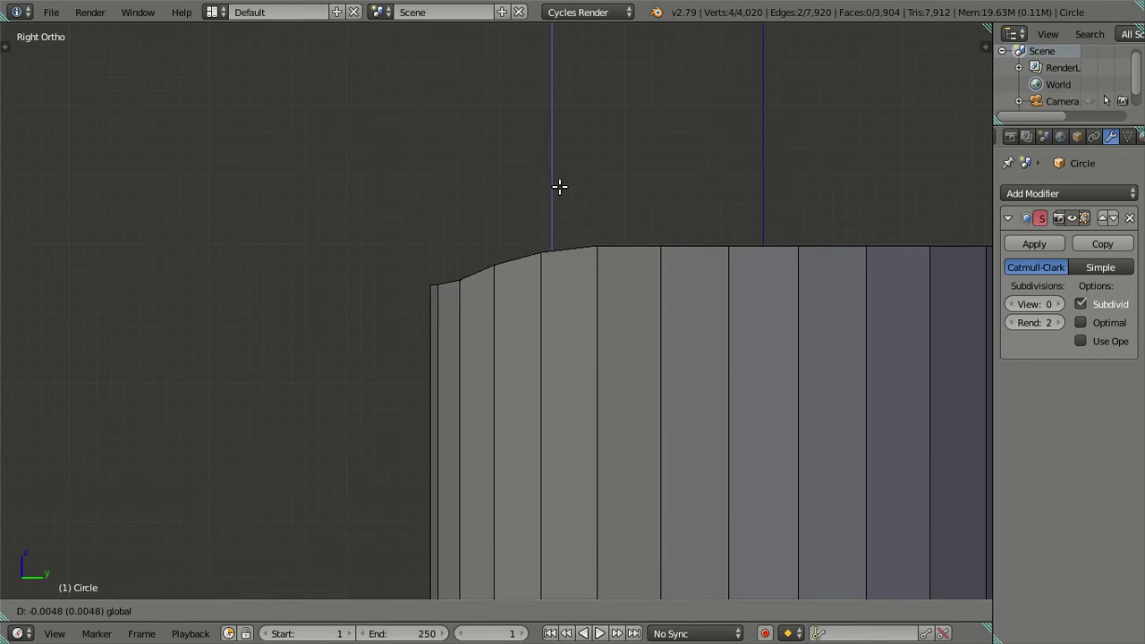
pyautogui.click(560, 186)
pyautogui.press('a')
# Select a vertical edge on the nozzle's side wall and snap the 3D cursor to it
pyautogui.moveTo(585, 255)
pyautogui.mouseDown(button='middle')
pyautogui.moveTo(583, 266)
pyautogui.moveTo(659, 306)
pyautogui.moveTo(549, 262)
pyautogui.moveTo(629, 276)
pyautogui.mouseUp(button='middle')
pyautogui.press('KP_1')
pyautogui.scroll(1, 494, 382)
pyautogui.rightClick(494, 382)
pyautogui.press('z')
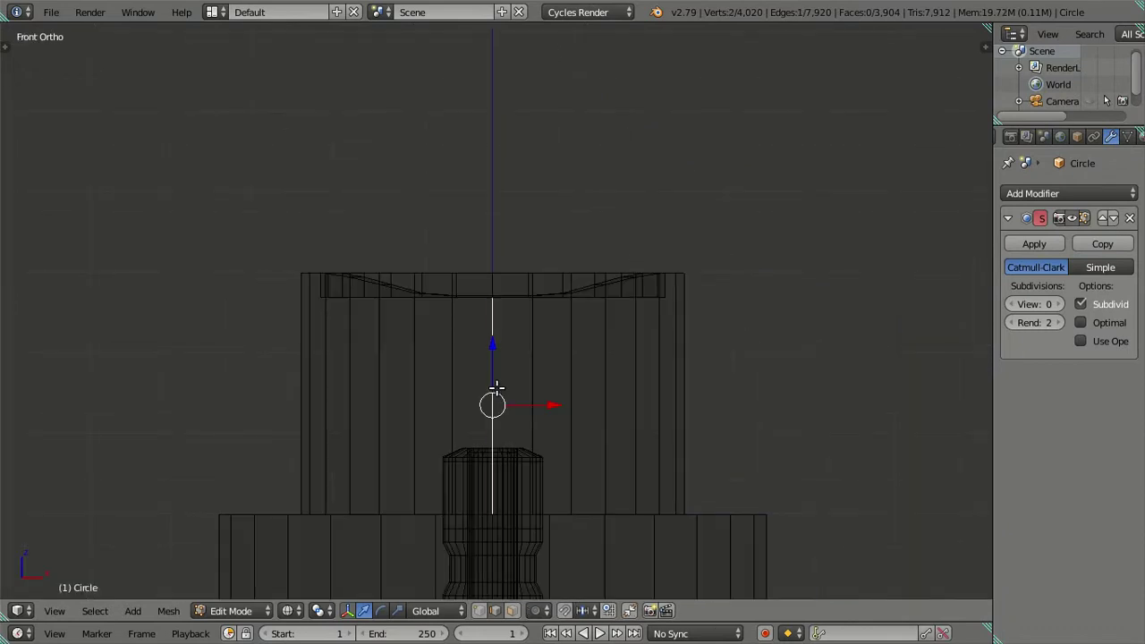
pyautogui.press('z')
pyautogui.keyDown('shift'); pyautogui.rightClick(680, 404); pyautogui.keyUp('shift')
pyautogui.moveTo(680, 404)
pyautogui.mouseDown(button='middle')
pyautogui.moveTo(435, 403)
pyautogui.moveTo(411, 422)
pyautogui.moveTo(452, 418)
pyautogui.moveTo(484, 385)
pyautogui.moveTo(358, 335)
pyautogui.moveTo(281, 334)
pyautogui.moveTo(296, 333)
pyautogui.mouseUp(button='middle')
pyautogui.keyDown('shift'); pyautogui.rightClick(506, 377); pyautogui.keyUp('shift')
pyautogui.hotkey('shift', 's')
pyautogui.click(576, 414)
# Add a circle mesh at the 3D cursor beside the nozzle and show its settings
pyautogui.press('a')
pyautogui.hotkey('shift', 'a')
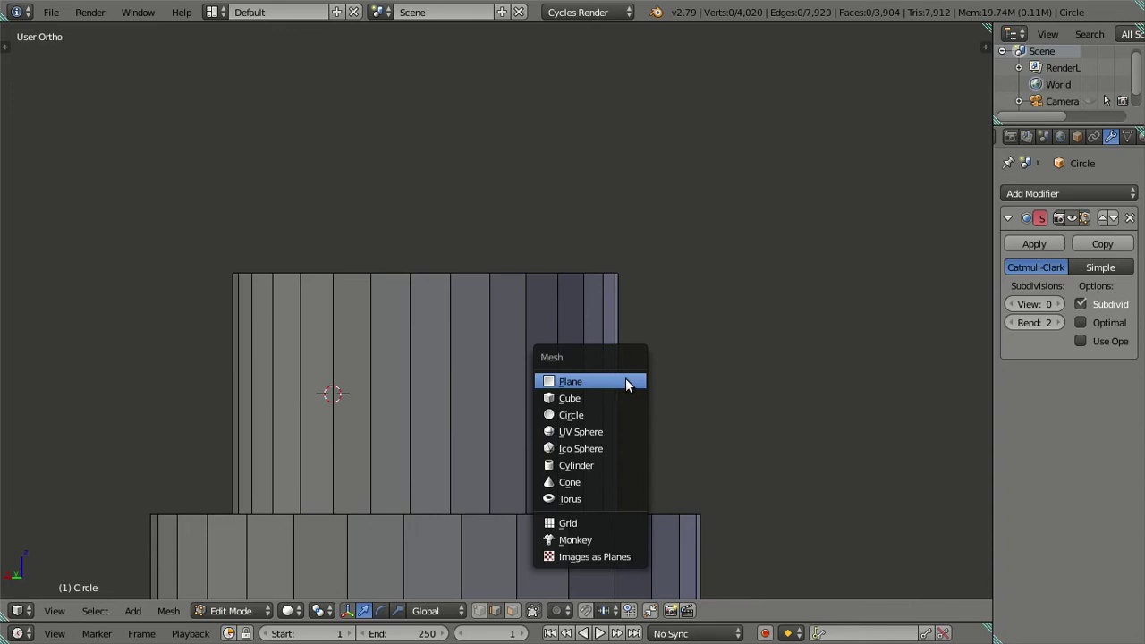
pyautogui.click(614, 414)
pyautogui.scroll(-4, 582, 366)
pyautogui.moveTo(582, 410); pyautogui.dragTo(622, 421, button='middle')
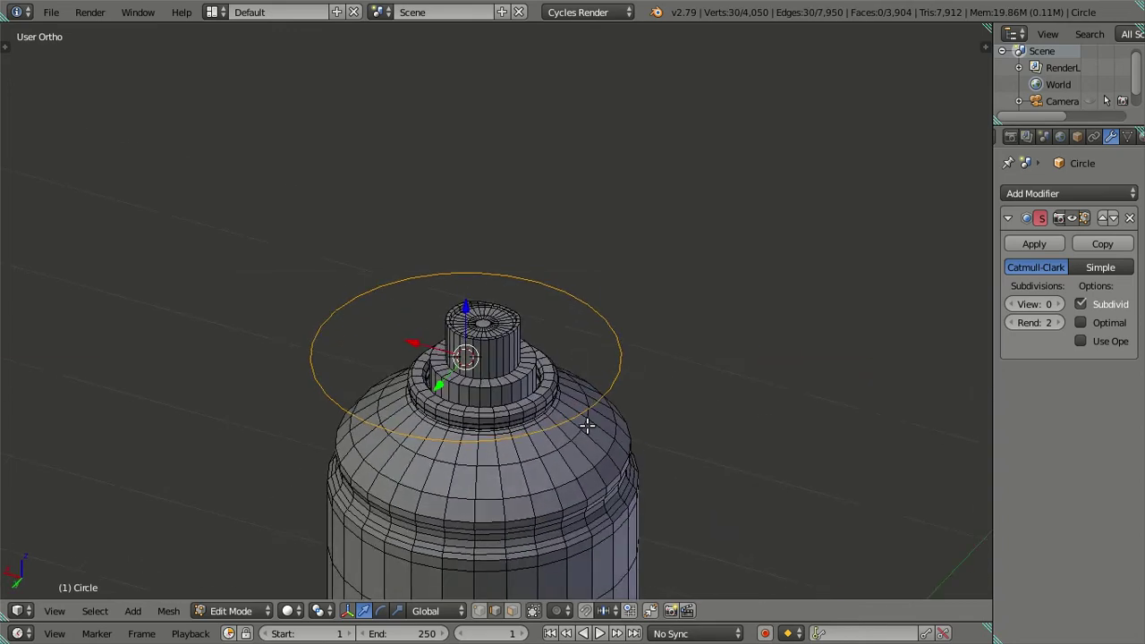
pyautogui.press('t')
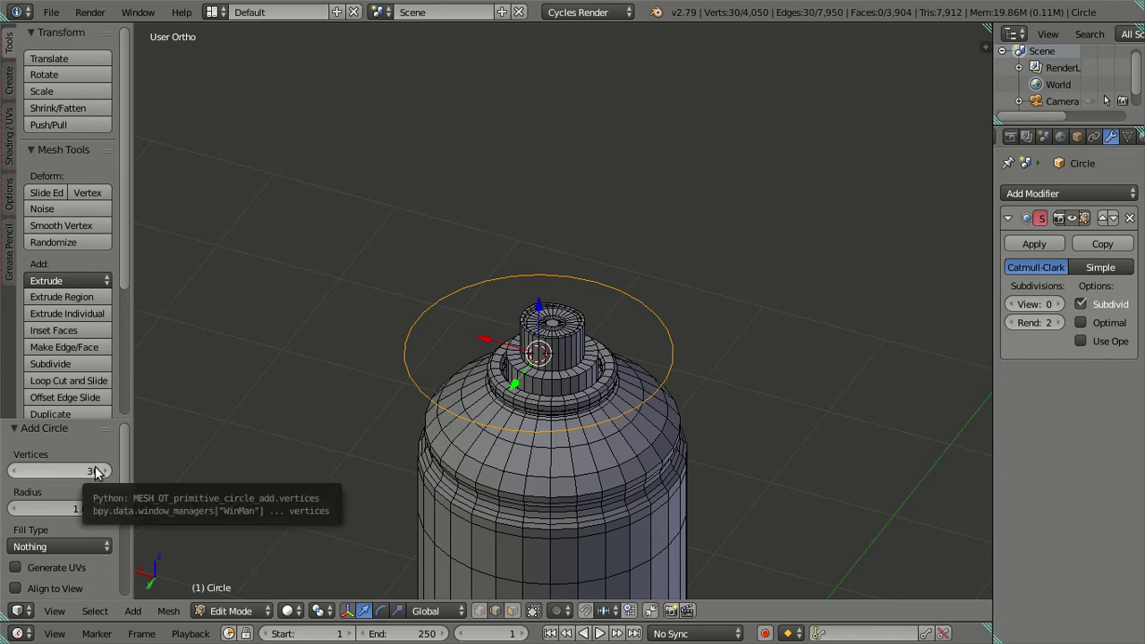
pyautogui.scroll(3, 554, 384)
pyautogui.moveTo(555, 358); pyautogui.dragTo(555, 385, button='middle')
pyautogui.scroll(1, 554, 385)
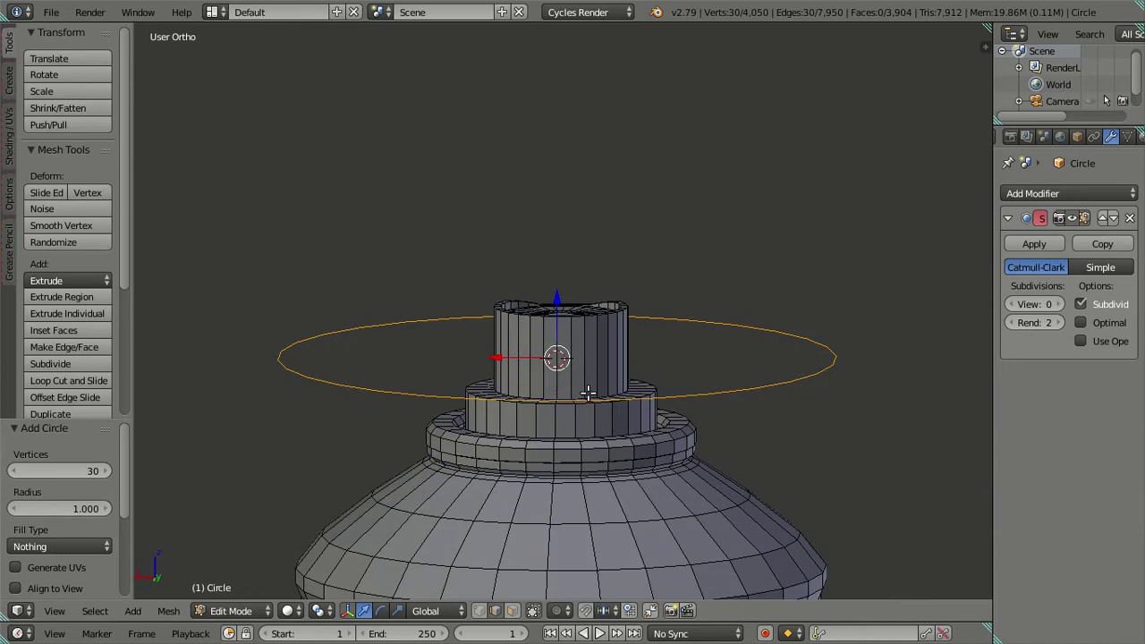
pyautogui.scroll(2, 557, 394)
pyautogui.scroll(1, 555, 421)
pyautogui.moveTo(553, 434)
pyautogui.mouseDown(button='middle')
pyautogui.moveTo(529, 468)
pyautogui.moveTo(543, 424)
pyautogui.mouseUp(button='middle')
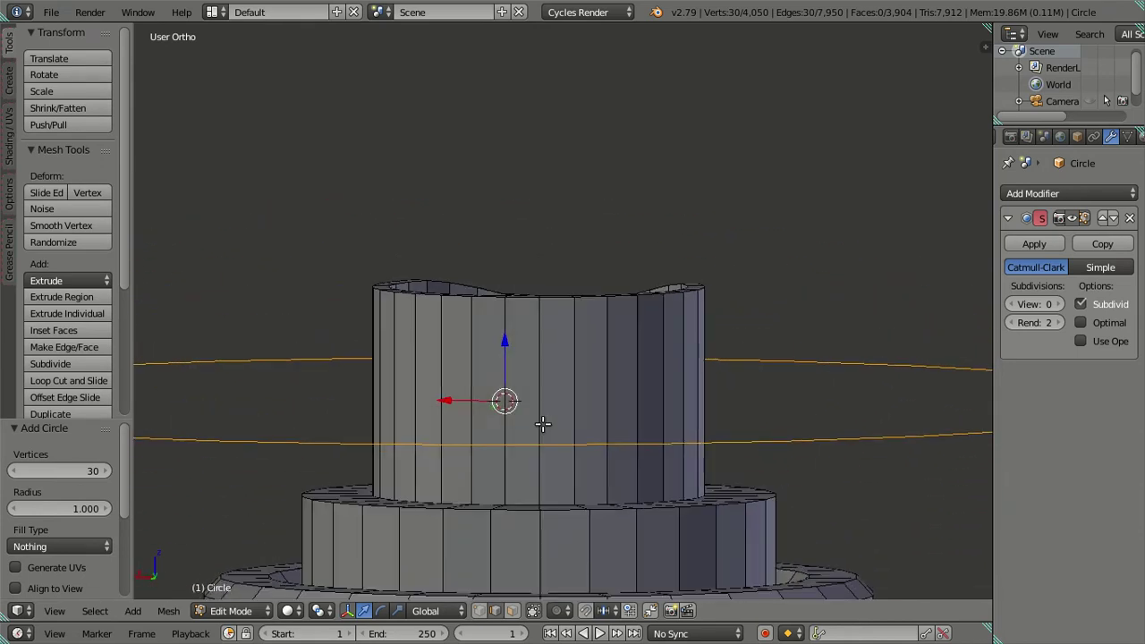
pyautogui.scroll(-3, 543, 424)
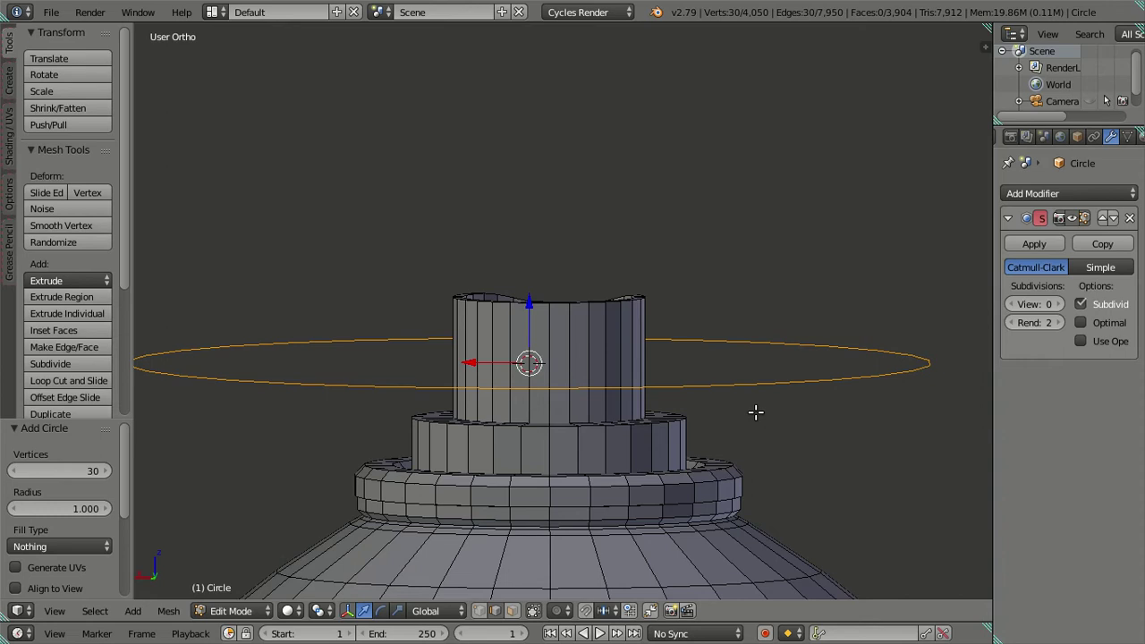
# Set the new circle's vertex count to 8 to make an octagon
pyautogui.click(46, 470)
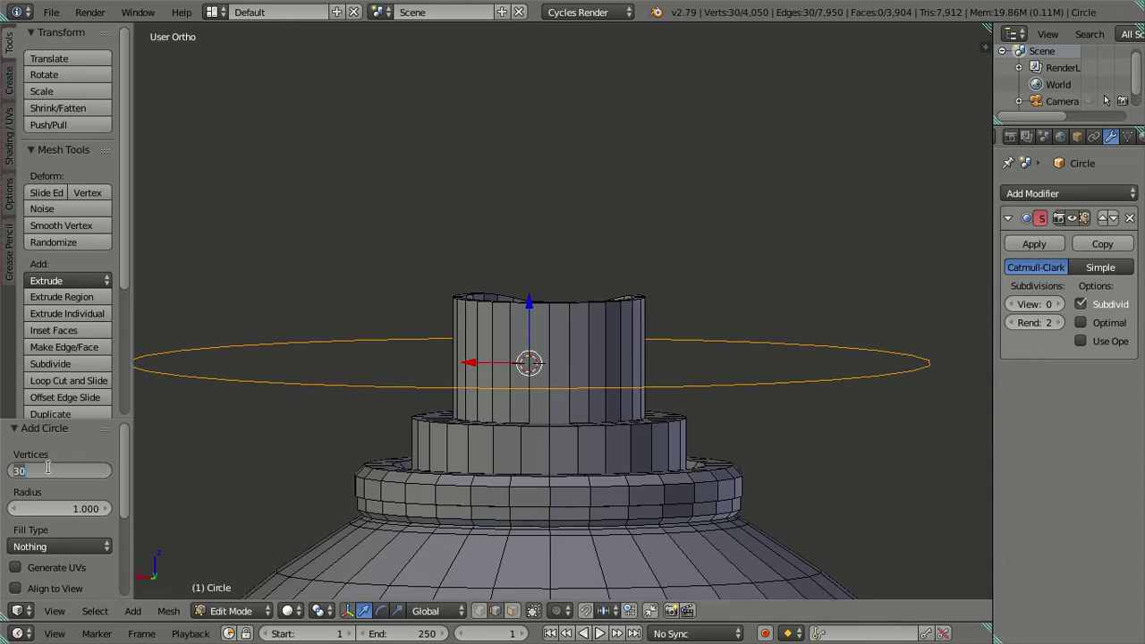
pyautogui.write('8')
pyautogui.press('Return')
pyautogui.scroll(-3, 643, 431)
pyautogui.moveTo(627, 420); pyautogui.dragTo(640, 435, button='middle')
pyautogui.moveTo(702, 419); pyautogui.dragTo(682, 441, button='middle')
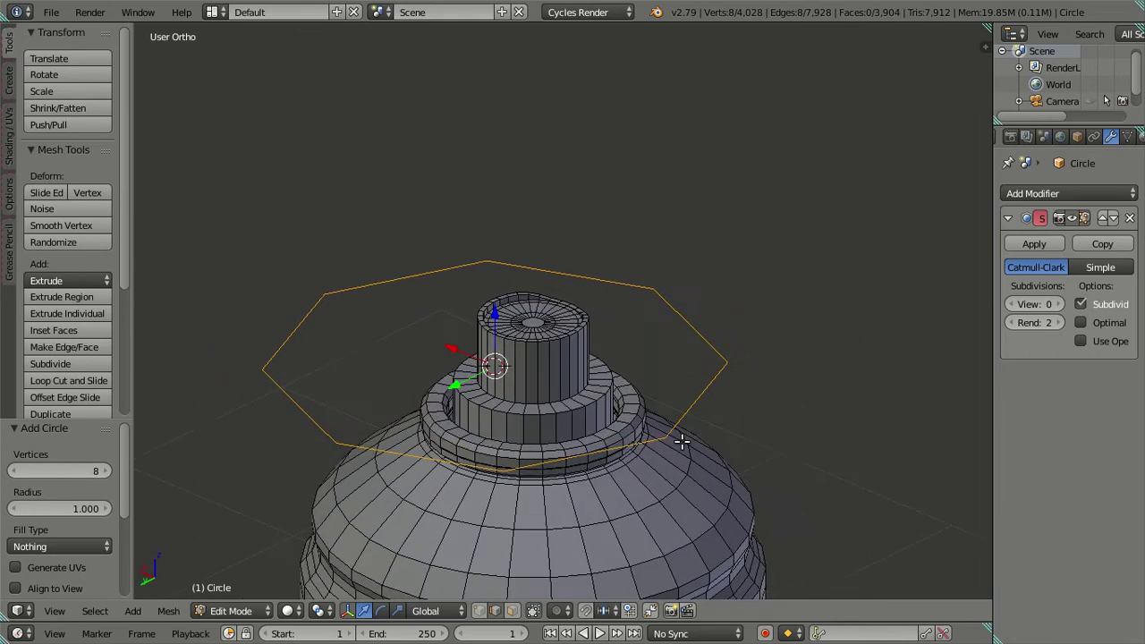
# Rotate the octagon 90° on X to stand upright and scale it to 0.15
pyautogui.write('rx90')
pyautogui.press('Return')
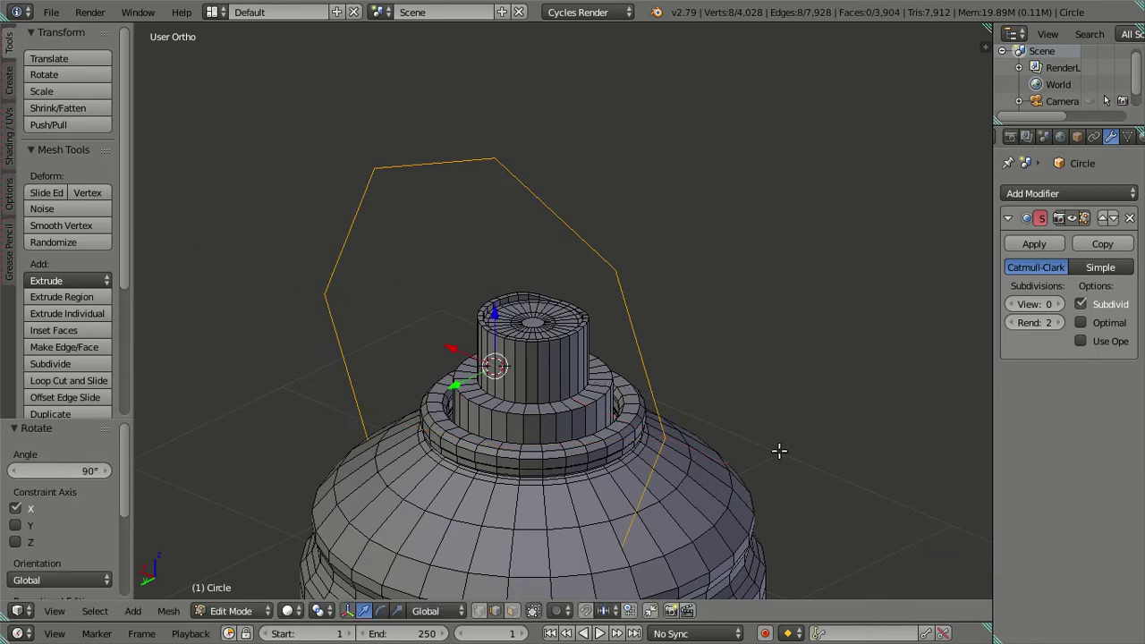
pyautogui.press('s')
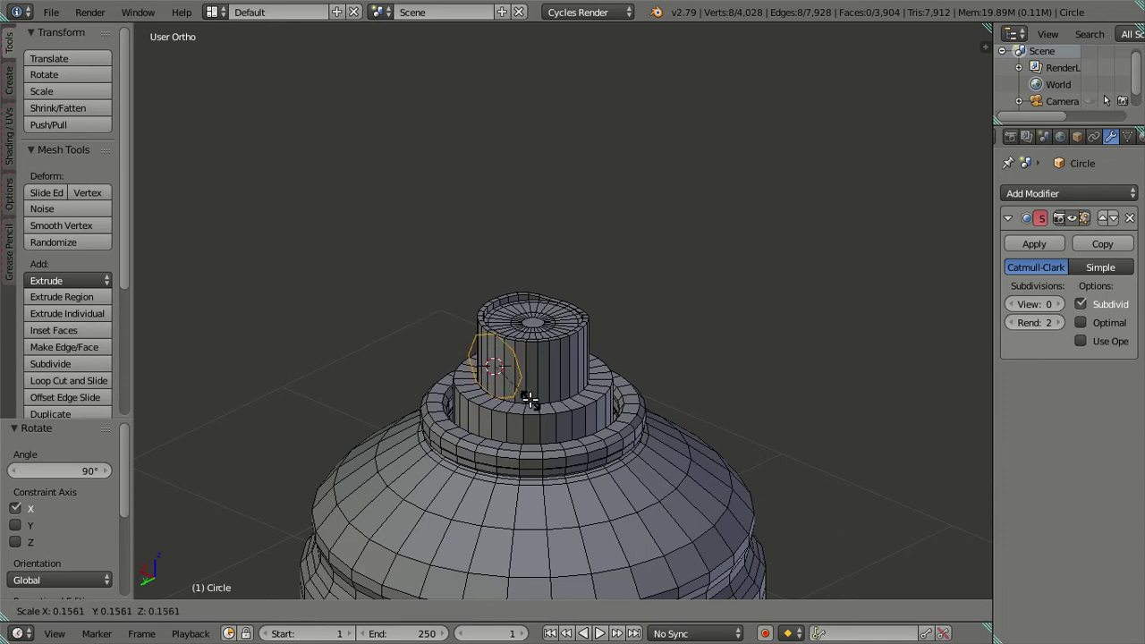
pyautogui.write('.15')
pyautogui.press('Return')
# From the front view, scale the octagon by 0.5 to halve it
pyautogui.press('KP_1')
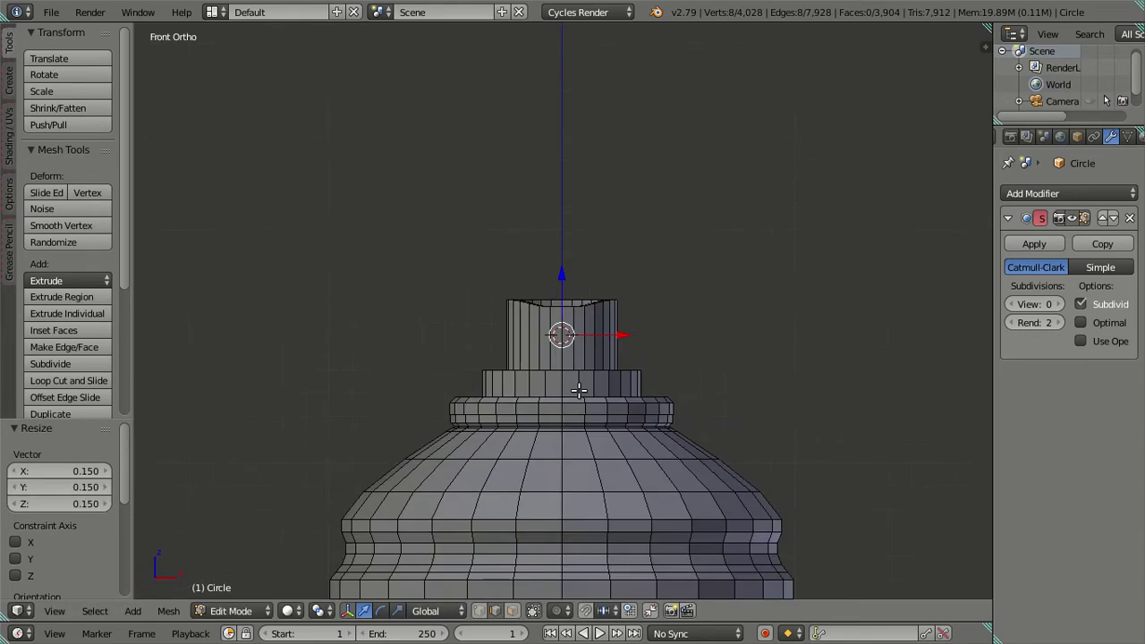
pyautogui.press('ctrl+KP_1')
pyautogui.scroll(4, 602, 393)
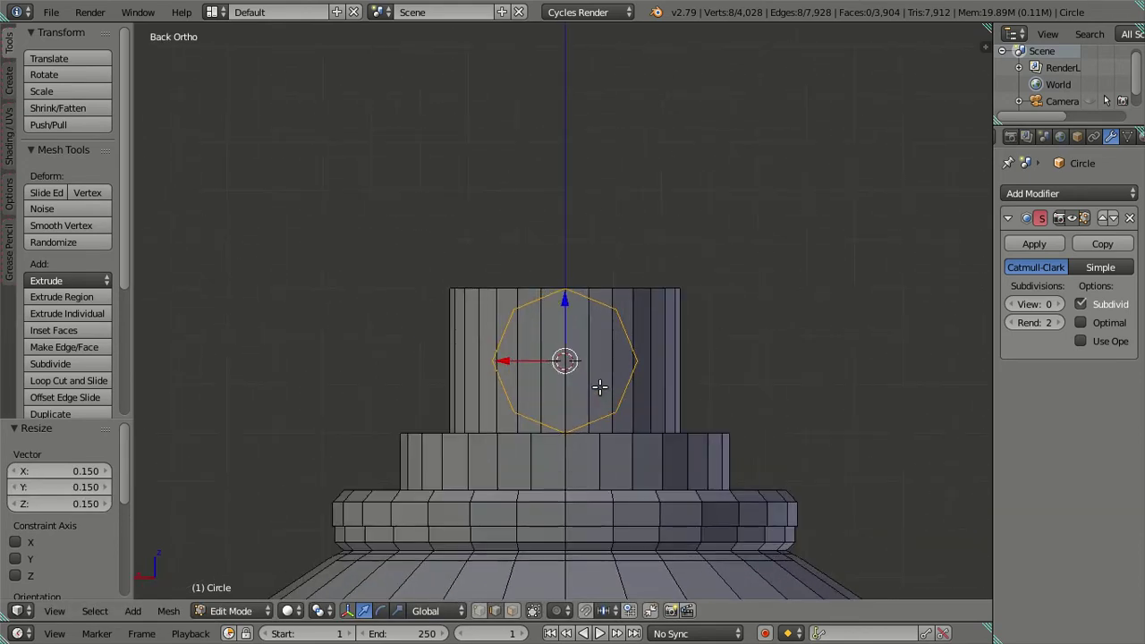
pyautogui.scroll(1, 599, 387)
pyautogui.scroll(2, 627, 386)
pyautogui.scroll(1, 671, 384)
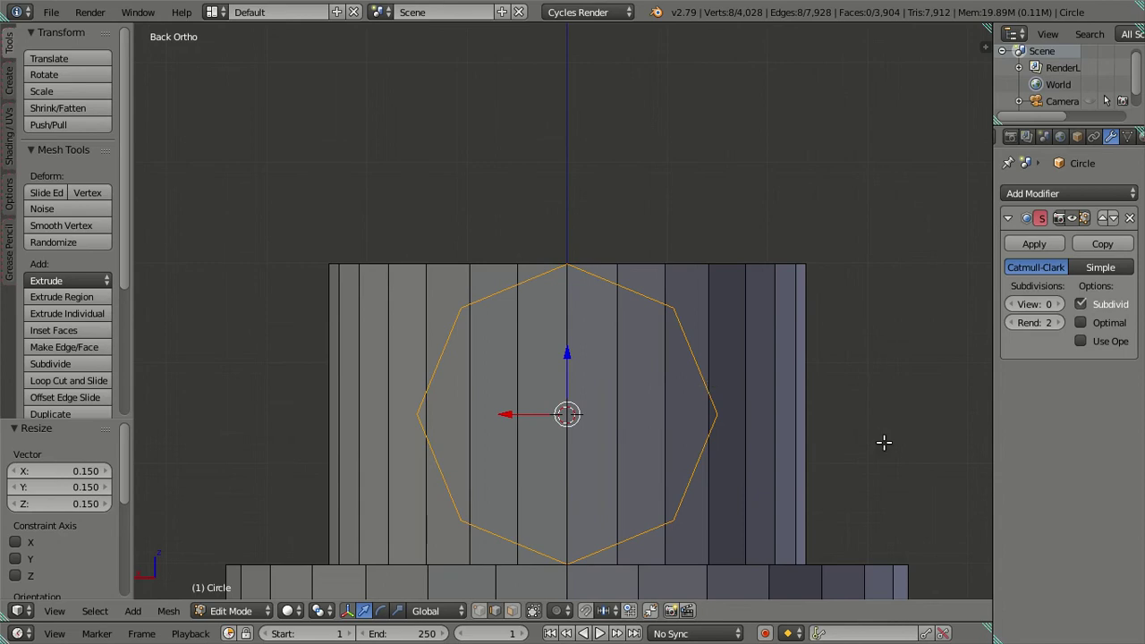
pyautogui.press('s')
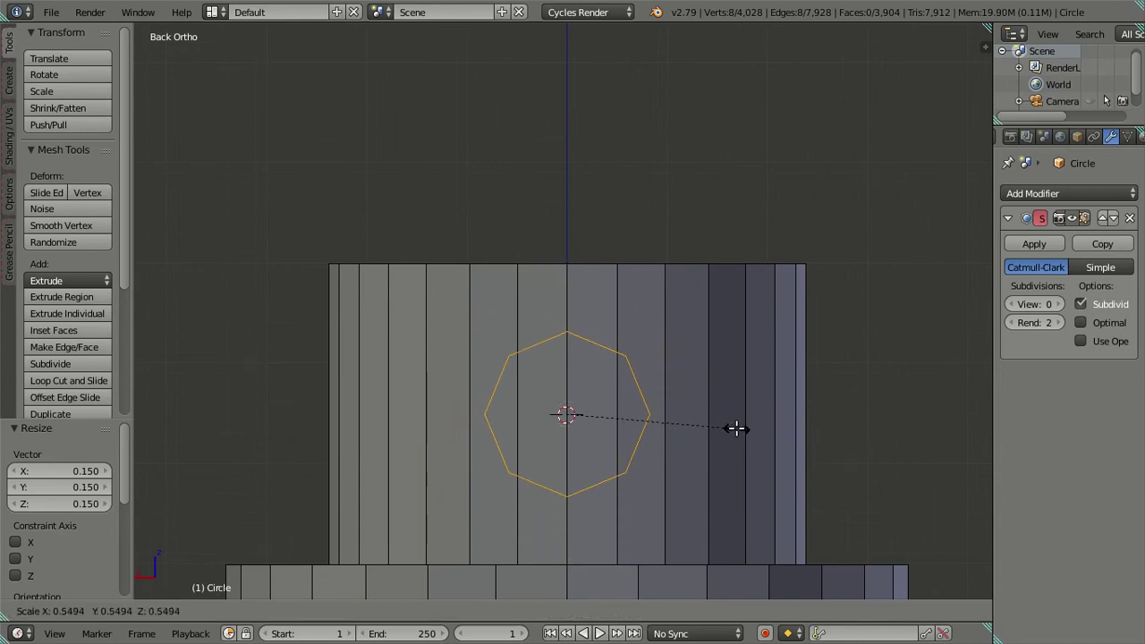
pyautogui.write('.5')
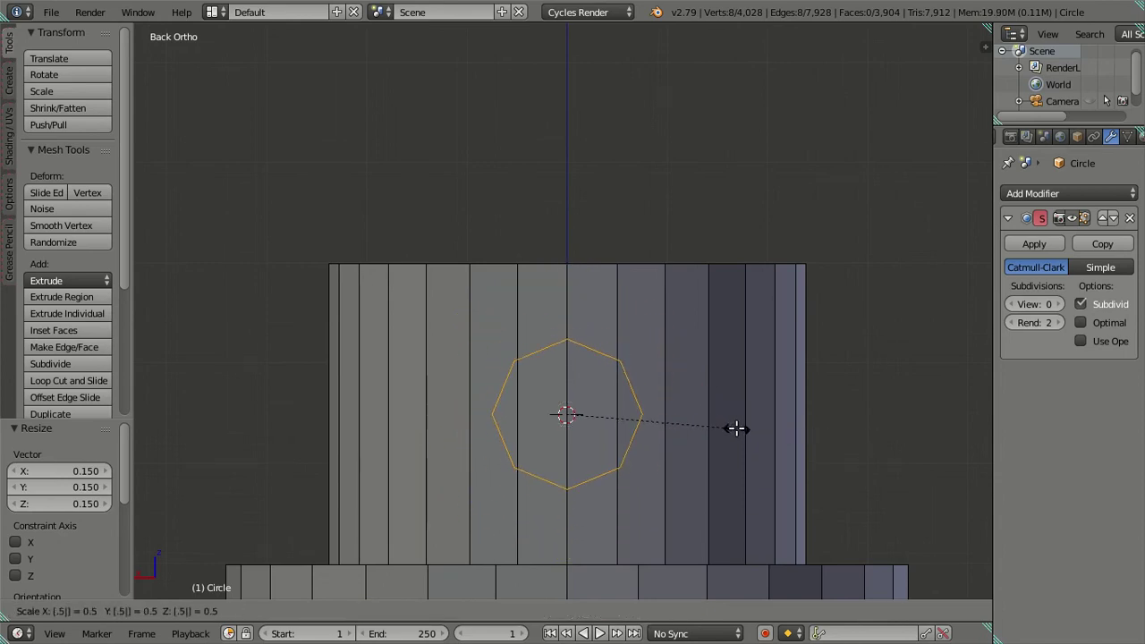
pyautogui.press('Return')
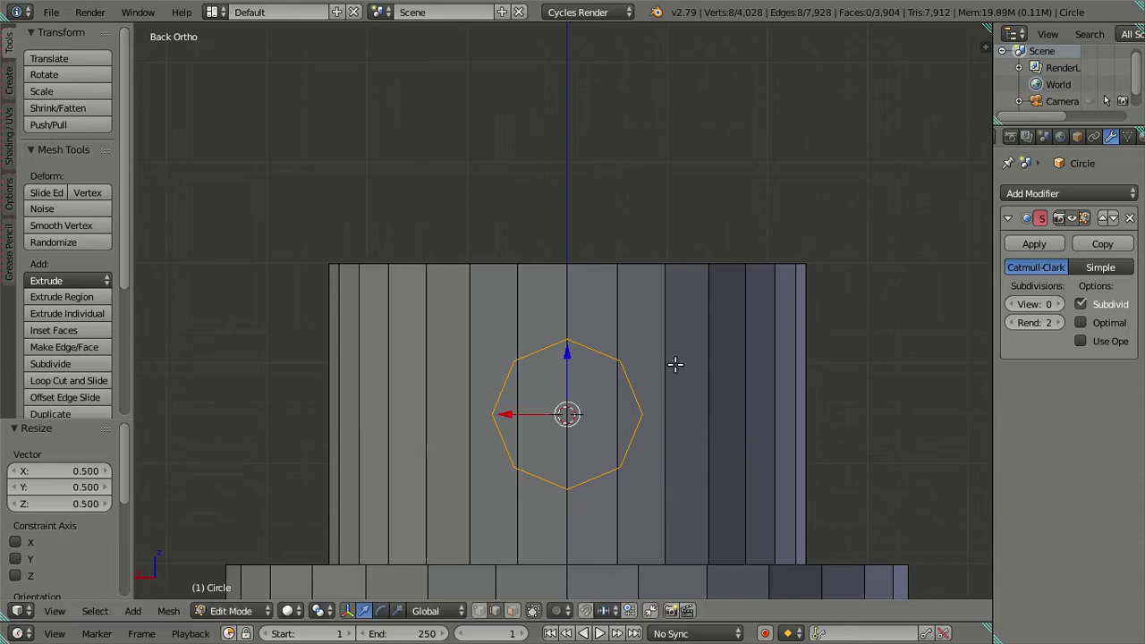
# Add a loop cut across the nozzle wall and move it vertically near the octagon's top
pyautogui.hotkey('ctrl', 'r')
pyautogui.scroll(1, 674, 371)
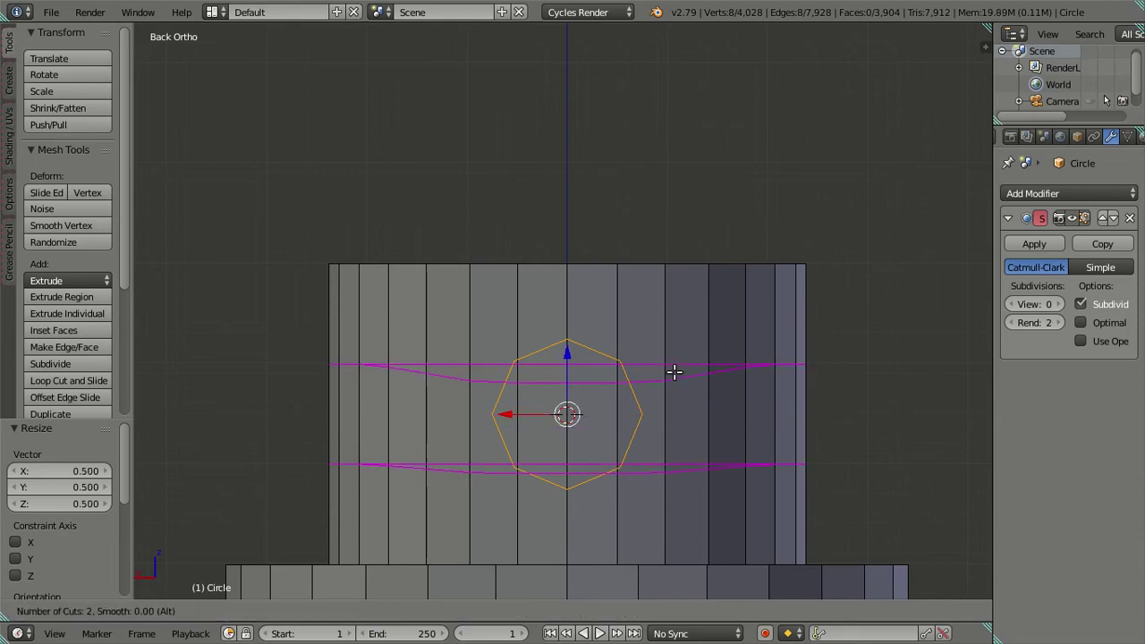
pyautogui.scroll(-1, 674, 371)
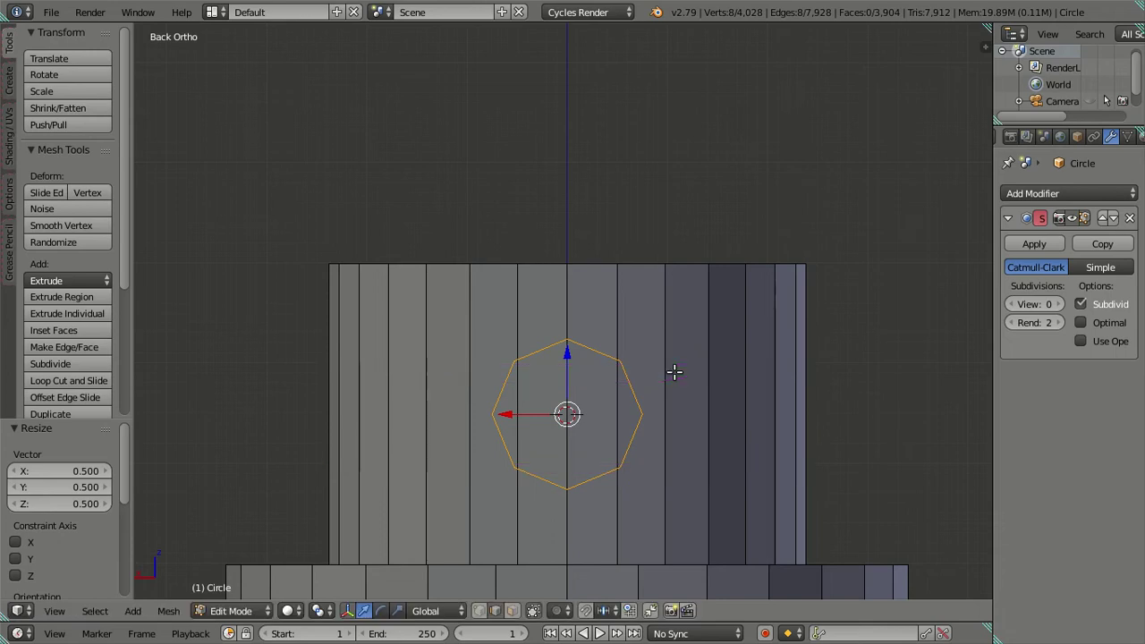
pyautogui.click(668, 443)
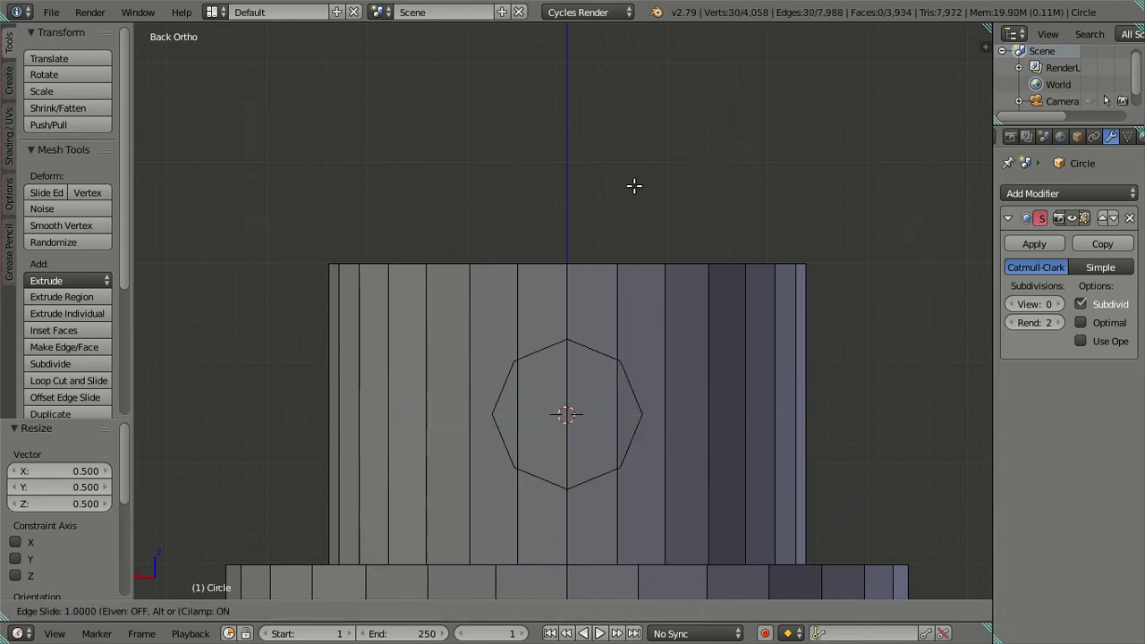
pyautogui.click(598, 539)
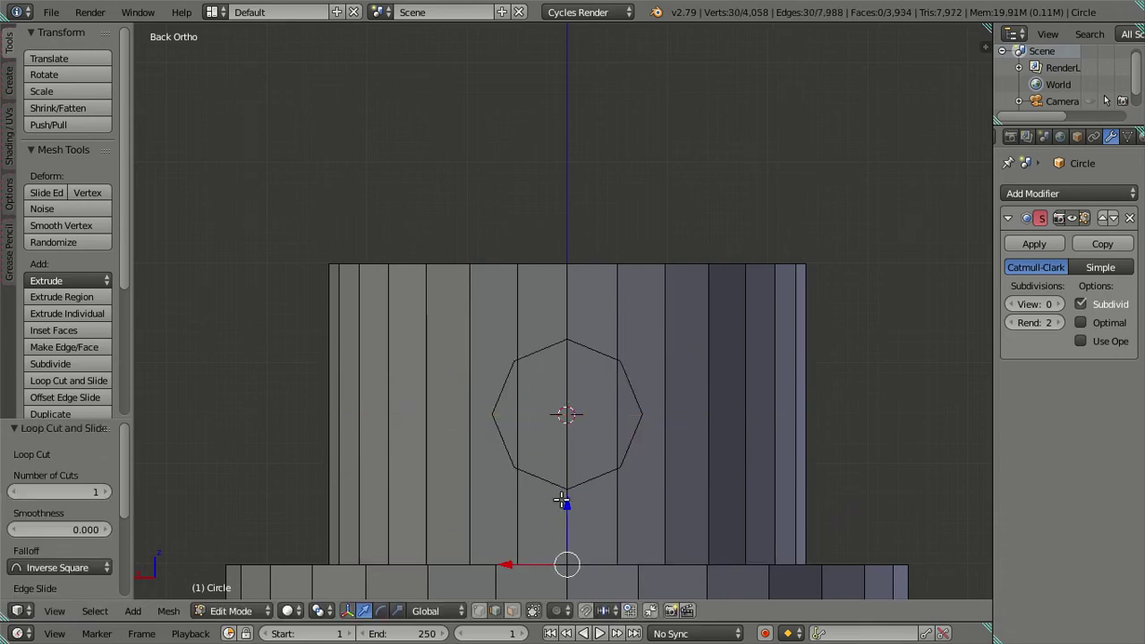
pyautogui.press('g')
pyautogui.press('z')
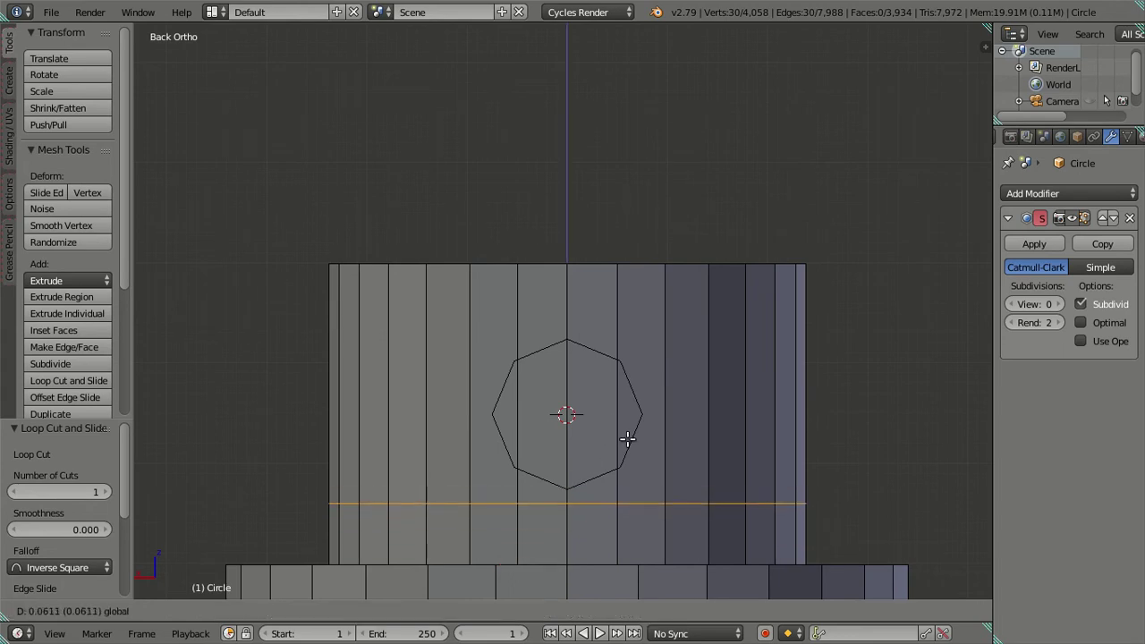
pyautogui.click(719, 267)
pyautogui.scroll(1, 681, 468)
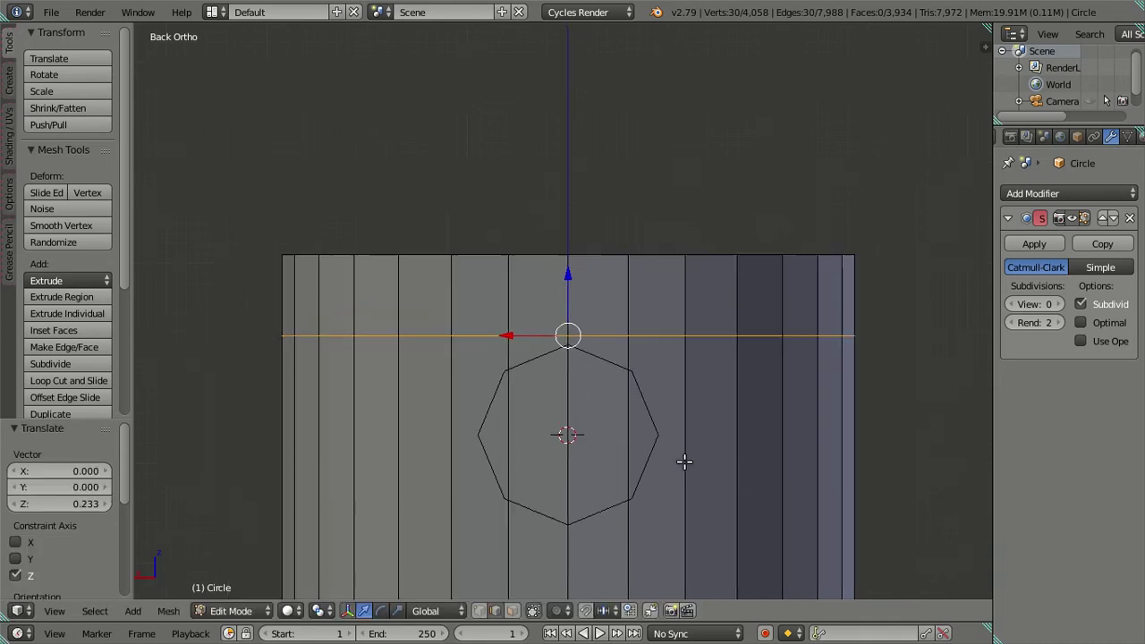
pyautogui.scroll(2, 682, 465)
pyautogui.scroll(1, 662, 451)
# In vertex mode, match the loop height to the octagon's top vertex via the N-panel Z field
pyautogui.hotkey('ctrl', 'Tab')
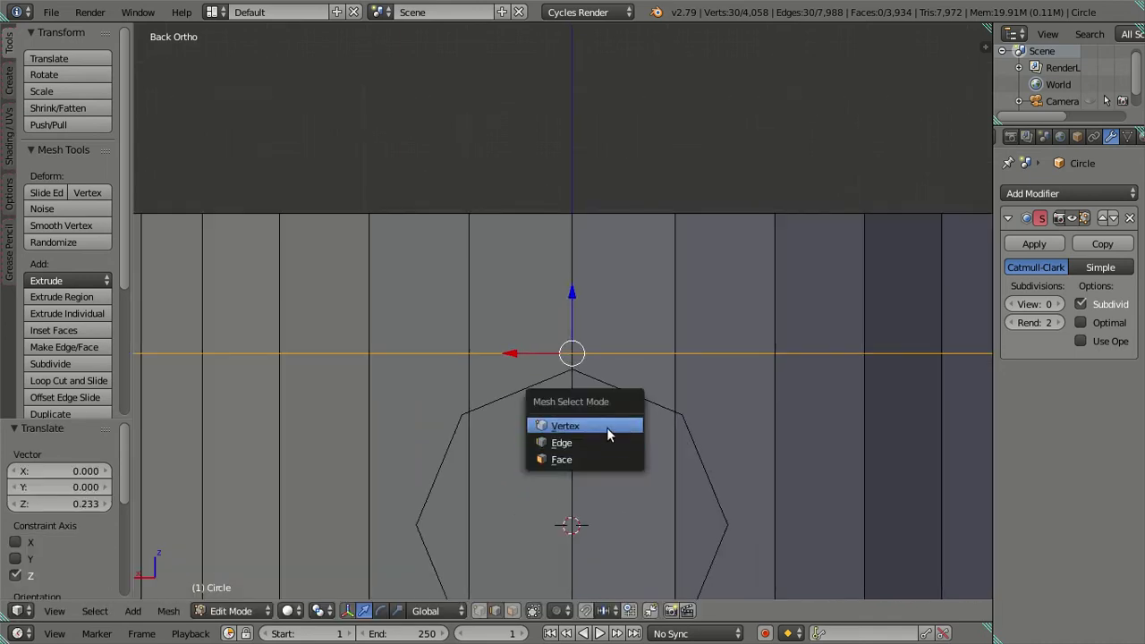
pyautogui.click(588, 426)
pyautogui.click(571, 372)
pyautogui.hotkey('shift', 's')
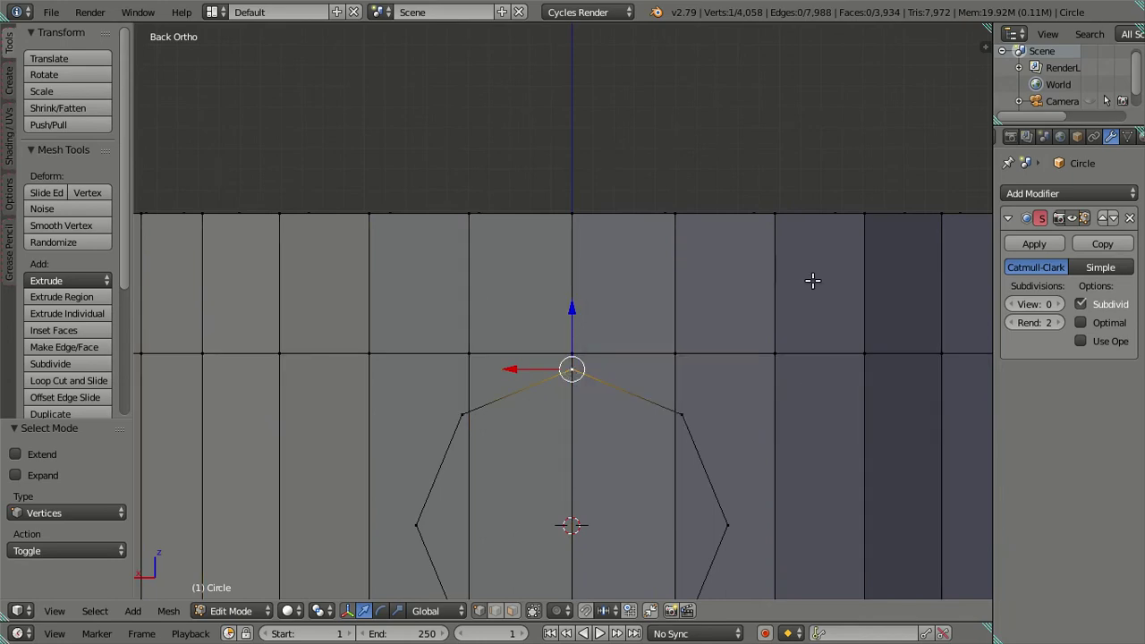
pyautogui.press('n')
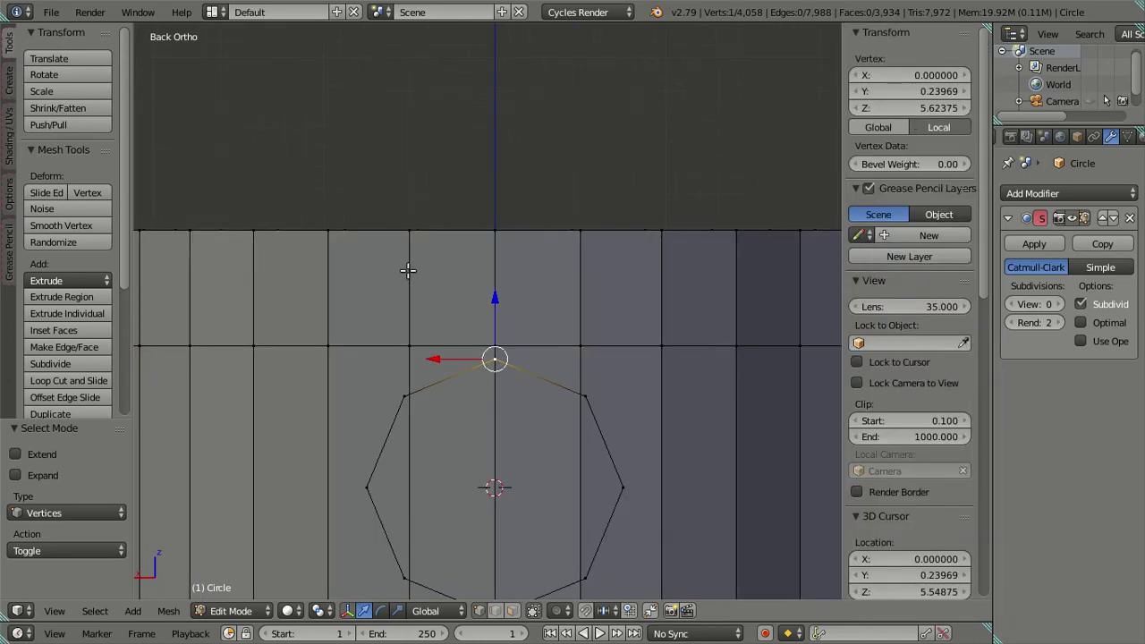
pyautogui.press('g')
pyautogui.press('Escape')
pyautogui.click(941, 108)
pyautogui.press('Return')
pyautogui.press('a')
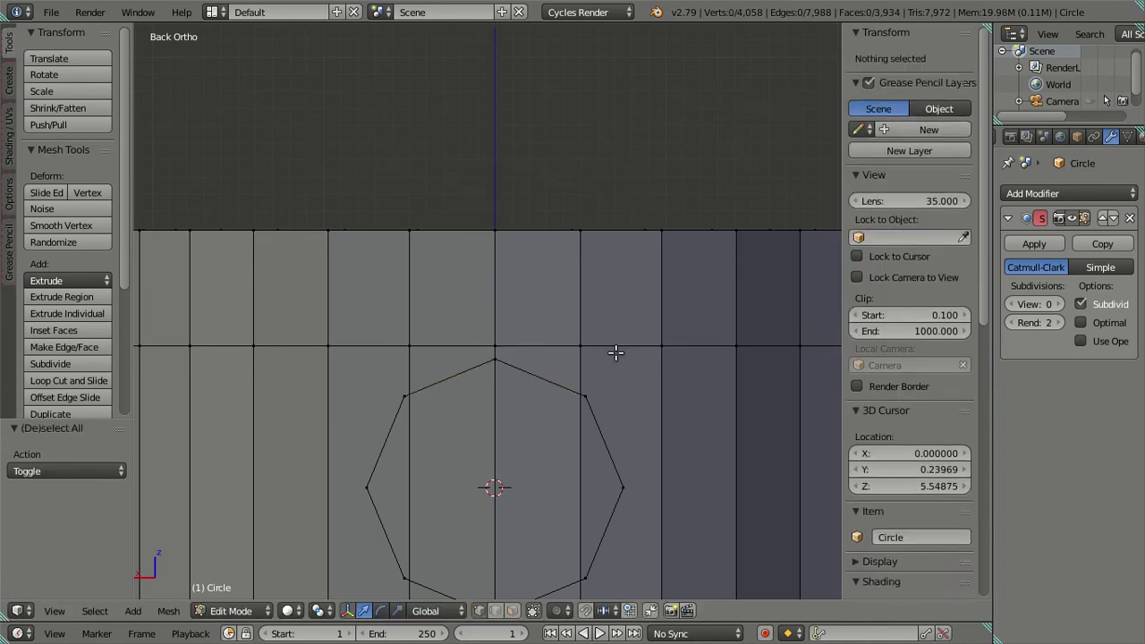
pyautogui.press('a')
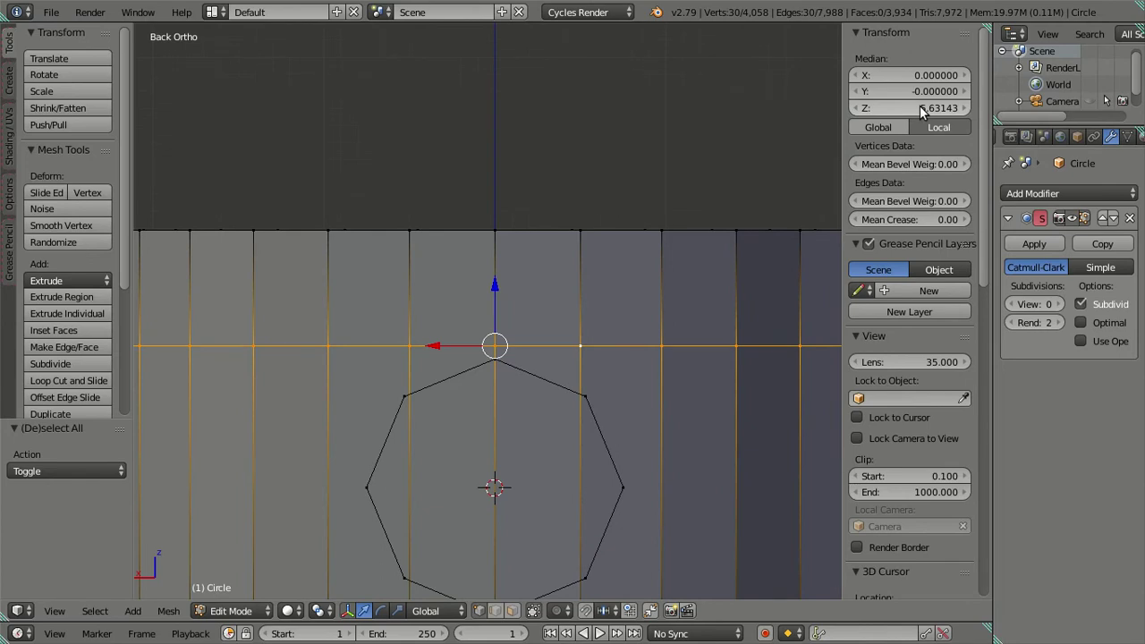
pyautogui.press('a')
pyautogui.scroll(-3, 679, 339)
# Add a second loop cut below and align it with the octagon's bottom vertex
pyautogui.hotkey('ctrl', 'r')
pyautogui.click(596, 468)
pyautogui.rightClick(537, 493)
pyautogui.rightClick(488, 487)
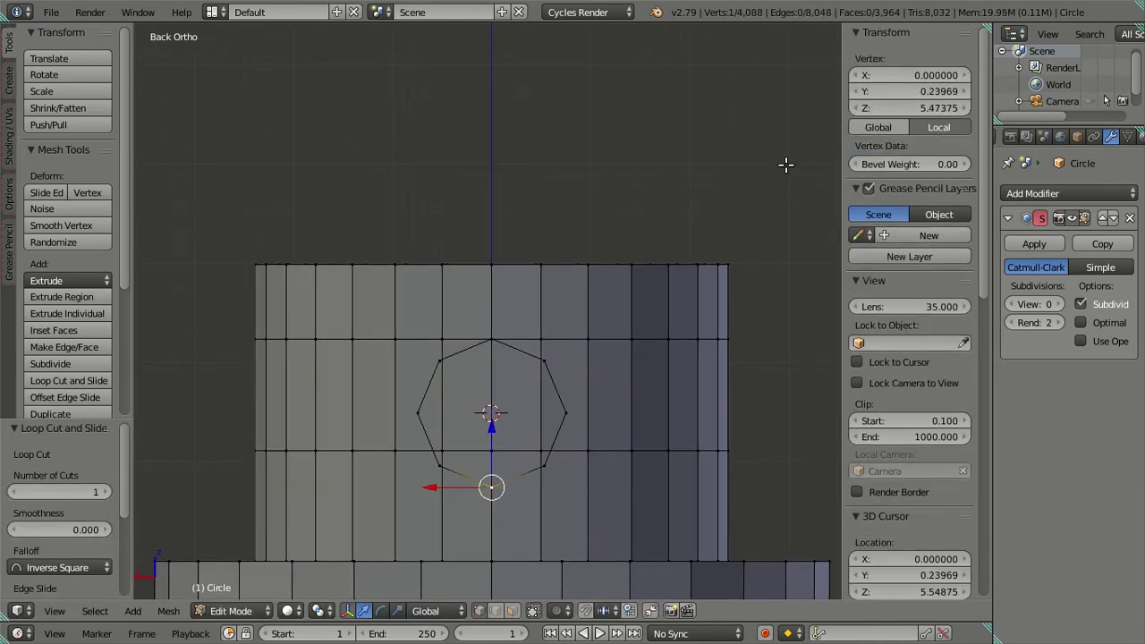
pyautogui.press('a')
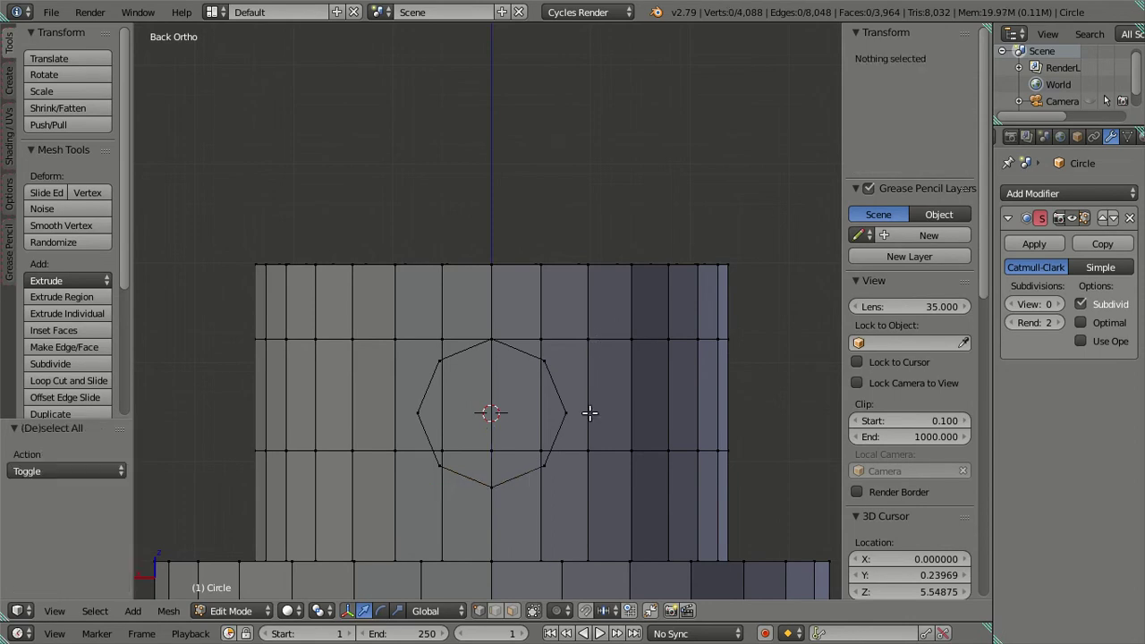
pyautogui.keyDown('alt'); pyautogui.rightClick(618, 450); pyautogui.keyUp('alt')
pyautogui.moveTo(903, 109); pyautogui.dragTo(922, 109)
pyautogui.press('a')
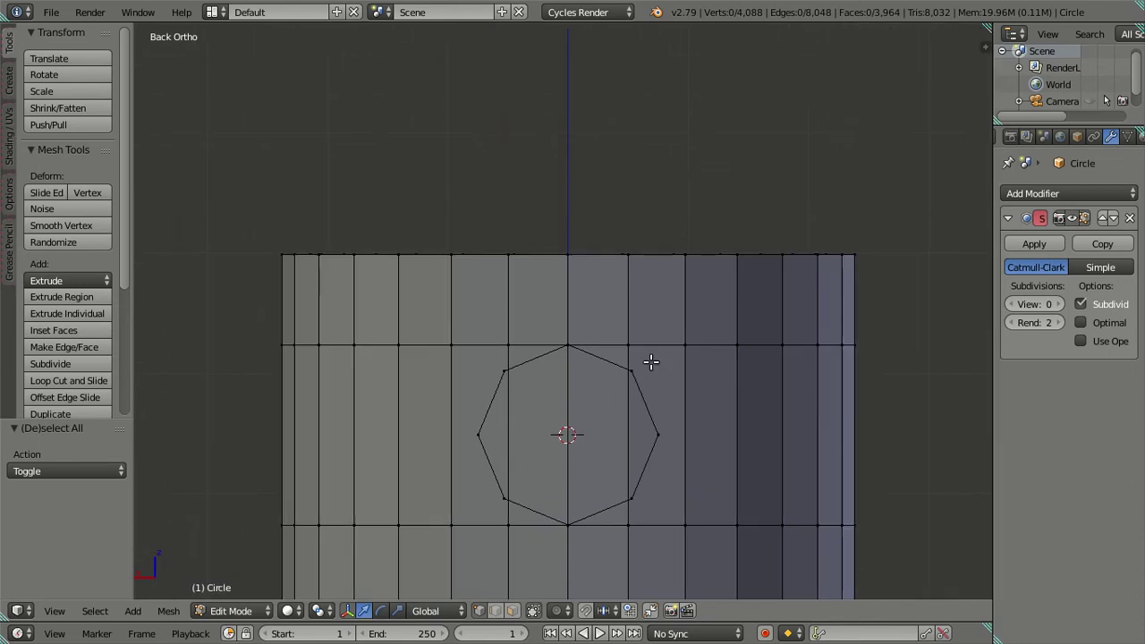
pyautogui.scroll(2, 627, 357)
# Add loop cuts through the octagon centre and midway above and below it
pyautogui.hotkey('ctrl', 'r')
pyautogui.click(721, 390)
pyautogui.rightClick(721, 390)
pyautogui.press('a')
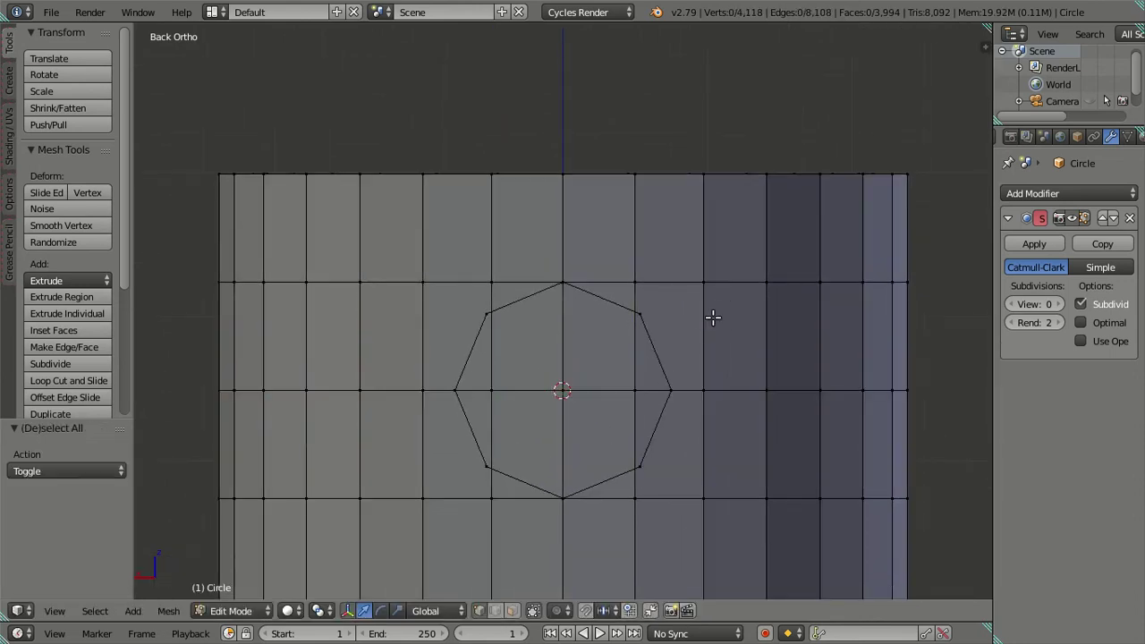
pyautogui.hotkey('ctrl', 'r')
pyautogui.click(701, 330)
pyautogui.rightClick(701, 331)
pyautogui.hotkey('ctrl', 'r')
pyautogui.click(705, 476)
pyautogui.rightClick(705, 476)
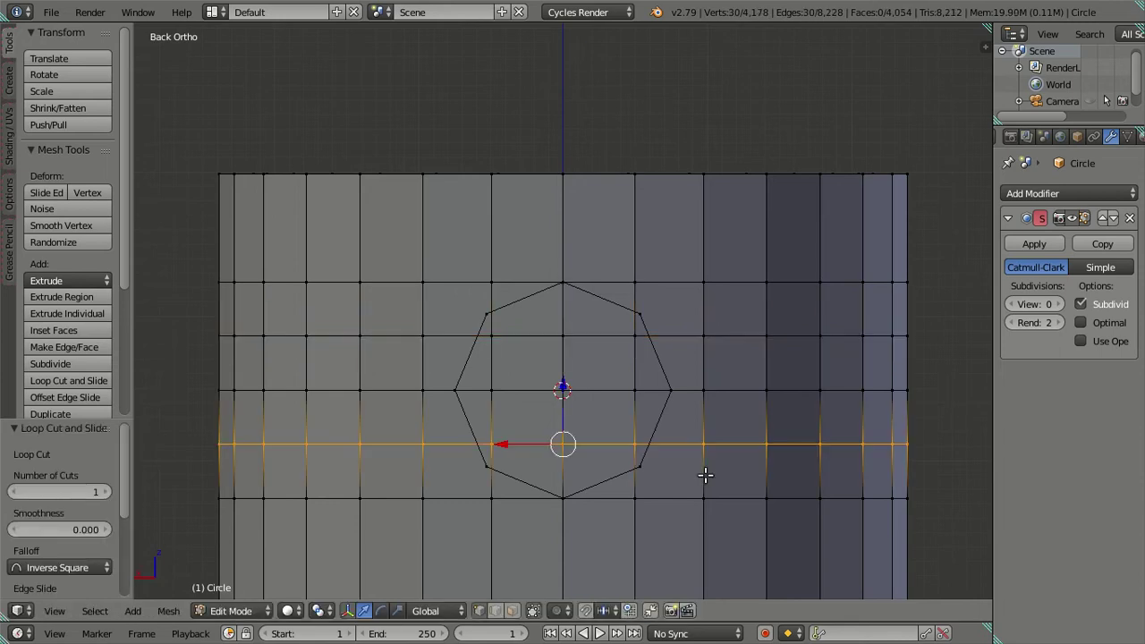
# Select five of the octagon's vertices on the nozzle
pyautogui.press('a')
pyautogui.keyDown('shift'); pyautogui.moveTo(647, 478); pyautogui.dragTo(617, 402, button='middle'); pyautogui.keyUp('shift')
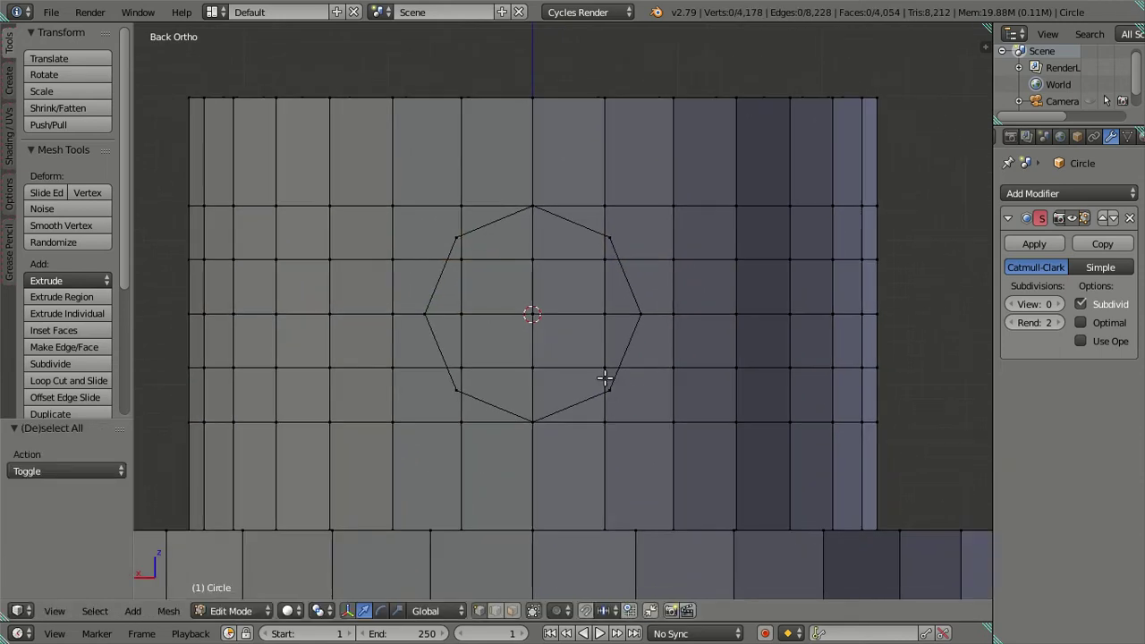
pyautogui.scroll(2, 605, 378)
pyautogui.scroll(-3, 617, 344)
pyautogui.moveTo(641, 337)
pyautogui.mouseDown(button='middle')
pyautogui.moveTo(527, 430)
pyautogui.moveTo(442, 420)
pyautogui.moveTo(680, 378)
pyautogui.moveTo(683, 414)
pyautogui.moveTo(670, 396)
pyautogui.moveTo(641, 403)
pyautogui.moveTo(782, 351)
pyautogui.moveTo(805, 388)
pyautogui.moveTo(800, 428)
pyautogui.moveTo(820, 335)
pyautogui.moveTo(632, 366)
pyautogui.moveTo(653, 414)
pyautogui.moveTo(455, 468)
pyautogui.moveTo(547, 410)
pyautogui.mouseUp(button='middle')
pyautogui.scroll(4, 455, 468)
pyautogui.keyDown('shift'); pyautogui.rightClick(607, 221); pyautogui.keyUp('shift')
pyautogui.keyDown('shift'); pyautogui.rightClick(408, 358); pyautogui.keyUp('shift')
pyautogui.keyDown('shift'); pyautogui.rightClick(423, 181); pyautogui.keyUp('shift')
pyautogui.keyDown('shift'); pyautogui.rightClick(386, 271); pyautogui.keyUp('shift')
pyautogui.keyDown('shift'); pyautogui.rightClick(641, 335); pyautogui.keyUp('shift')
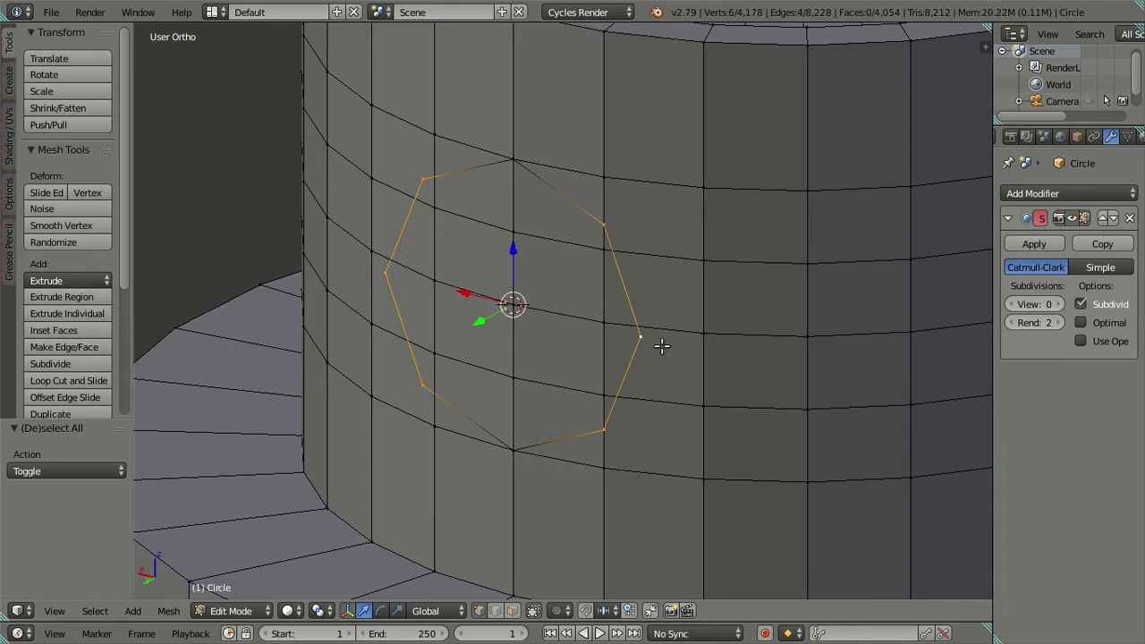
# In top view, nudge the selected octagon vertices slightly inward along Y
pyautogui.scroll(-3, 635, 339)
pyautogui.moveTo(635, 339); pyautogui.dragTo(640, 384, button='middle')
pyautogui.scroll(3, 643, 400)
pyautogui.scroll(-3, 643, 401)
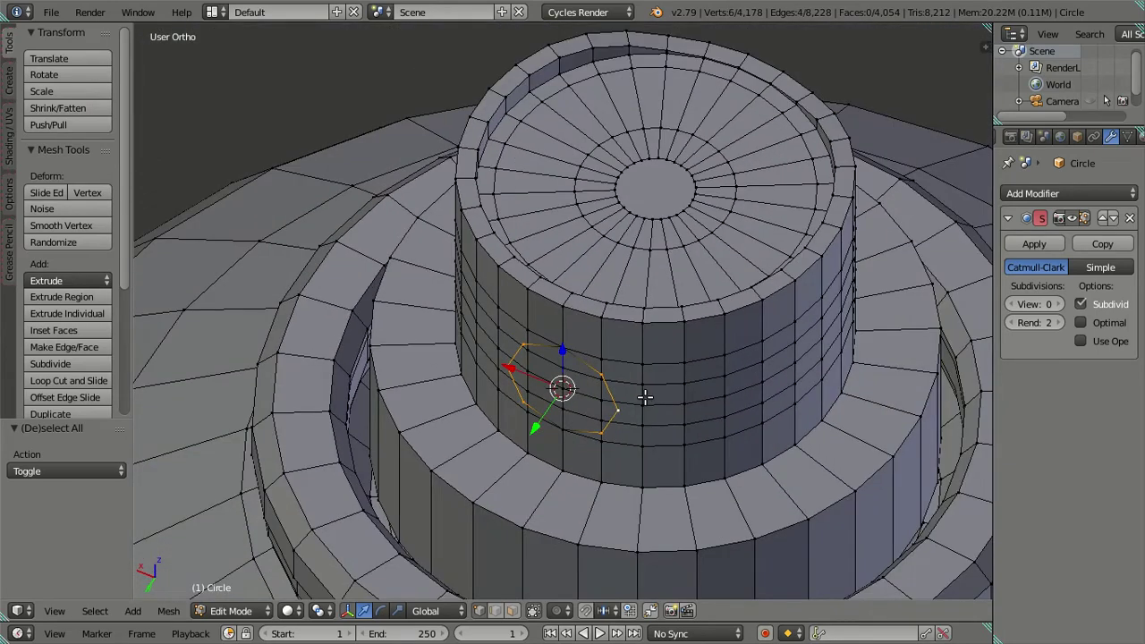
pyautogui.press('KP_7')
pyautogui.scroll(3, 526, 186)
pyautogui.scroll(3, 528, 185)
pyautogui.moveTo(545, 340)
pyautogui.keyDown('shift'); pyautogui.mouseDown(button='middle')
pyautogui.moveTo(524, 235)
pyautogui.moveTo(600, 317)
pyautogui.mouseUp(button='middle'); pyautogui.keyUp('shift')
pyautogui.press('g')
pyautogui.press('y')
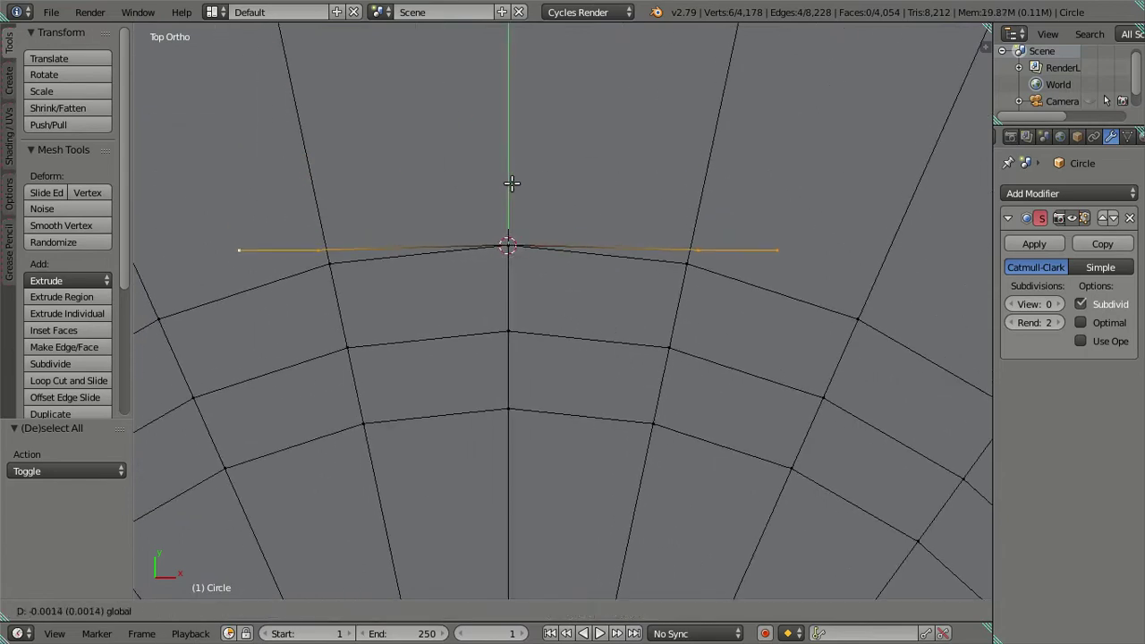
pyautogui.click(519, 195)
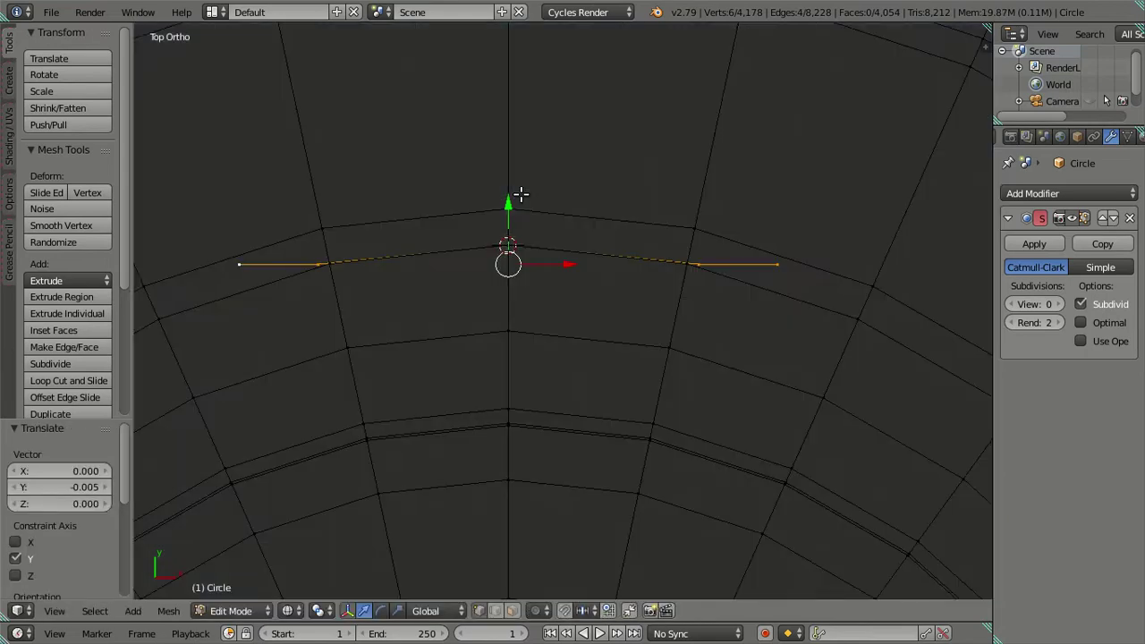
pyautogui.press('g')
pyautogui.press('y')
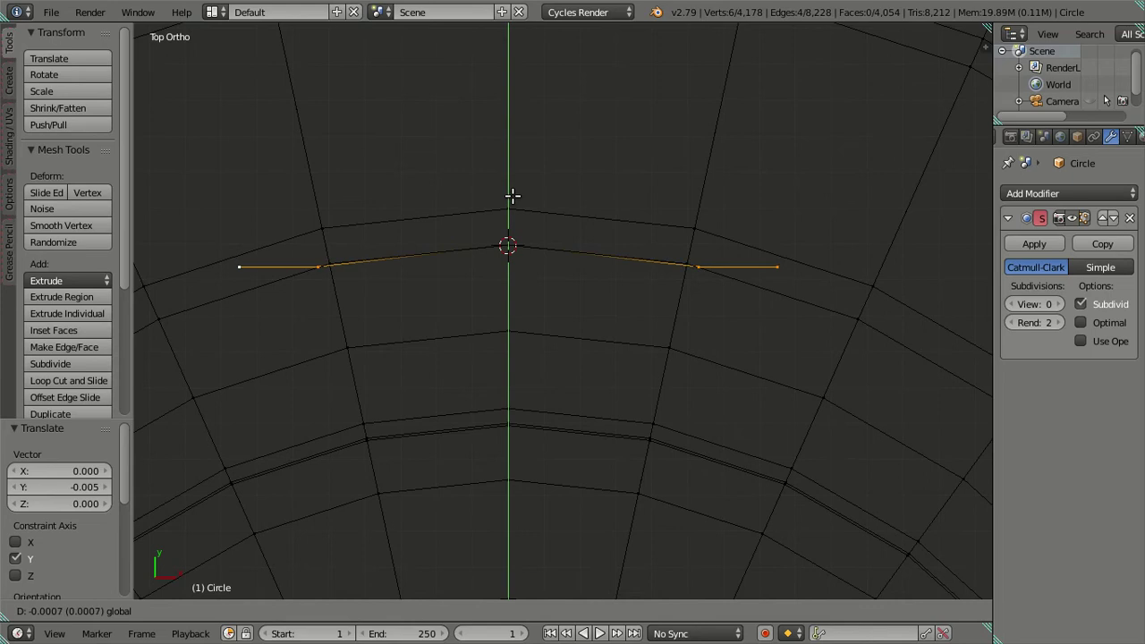
pyautogui.click(512, 195)
# Pull the octagon's left and right end vertices onto the curved canister wall
pyautogui.rightClick(792, 268)
pyautogui.keyDown('shift'); pyautogui.rightClick(272, 258); pyautogui.keyUp('shift')
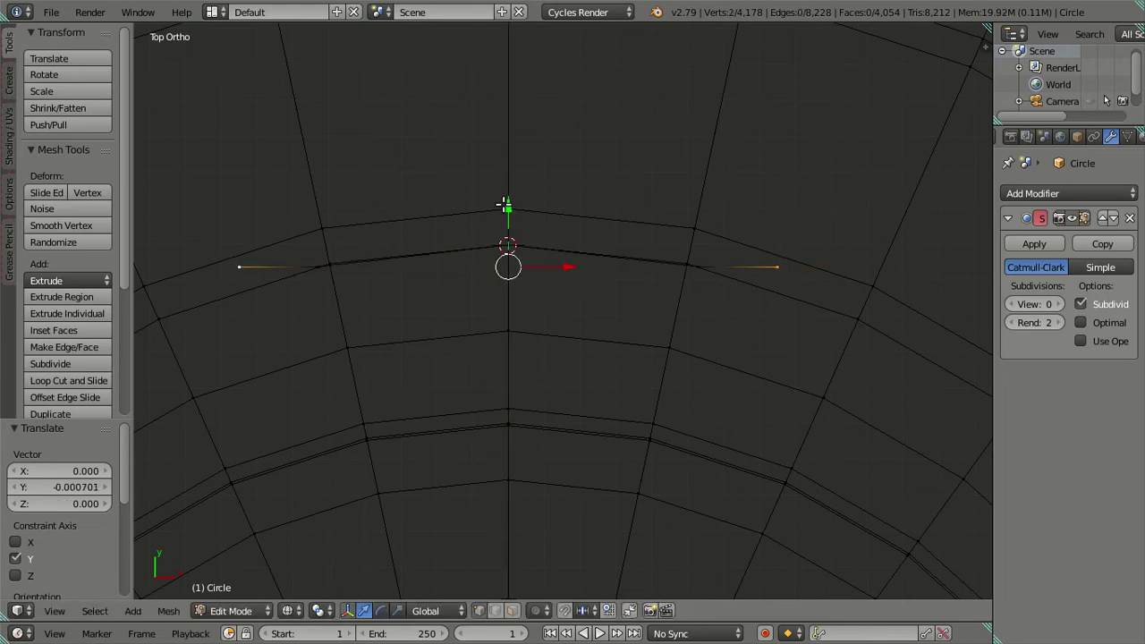
pyautogui.moveTo(505, 205); pyautogui.dragTo(516, 228)
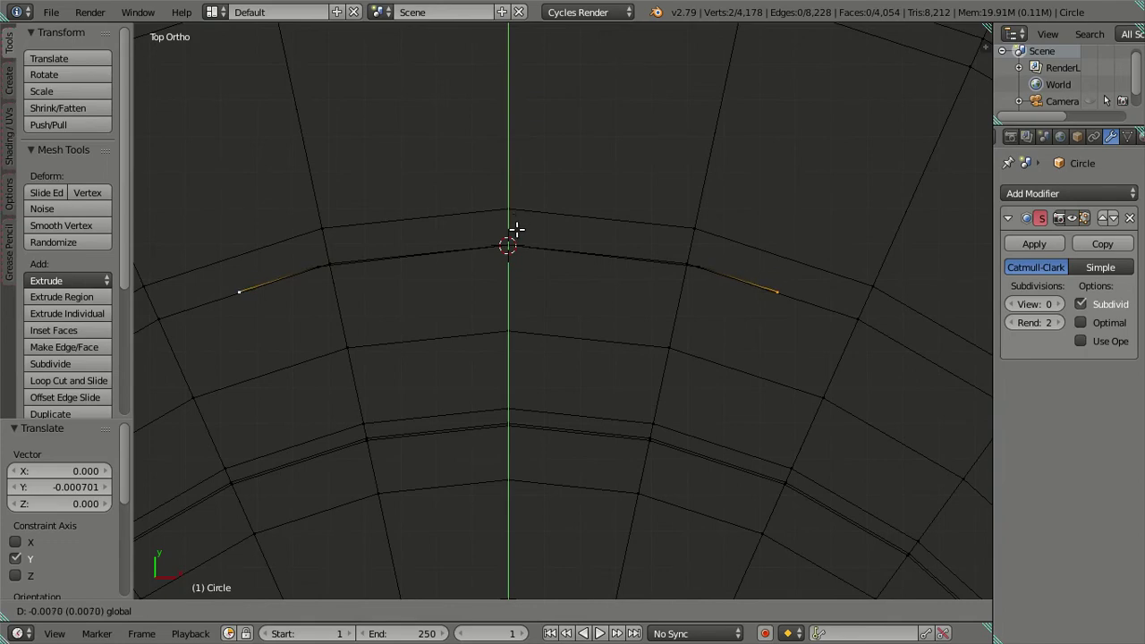
pyautogui.click(516, 229)
# Merge the right-side grid vertices onto their adjacent octagon corners using Merge At Last
pyautogui.press('a')
pyautogui.moveTo(519, 242)
pyautogui.mouseDown(button='middle')
pyautogui.moveTo(753, 183)
pyautogui.moveTo(677, 205)
pyautogui.moveTo(677, 187)
pyautogui.mouseUp(button='middle')
pyautogui.scroll(4, 626, 187)
pyautogui.moveTo(583, 187)
pyautogui.mouseDown(button='middle')
pyautogui.moveTo(610, 302)
pyautogui.moveTo(613, 281)
pyautogui.moveTo(631, 274)
pyautogui.mouseUp(button='middle')
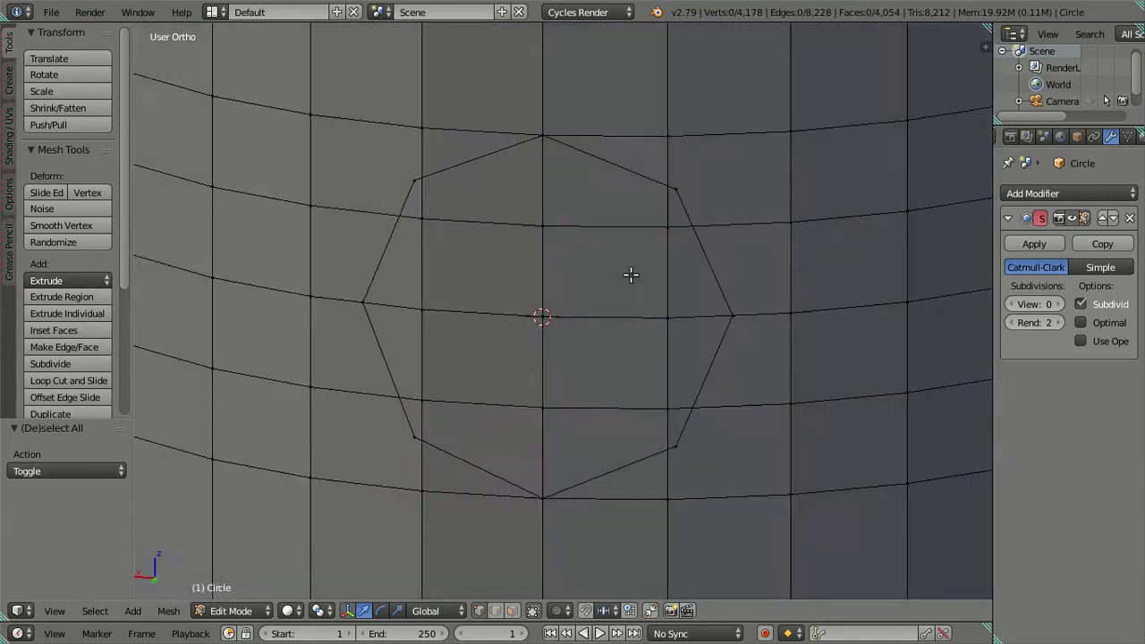
pyautogui.scroll(1, 651, 247)
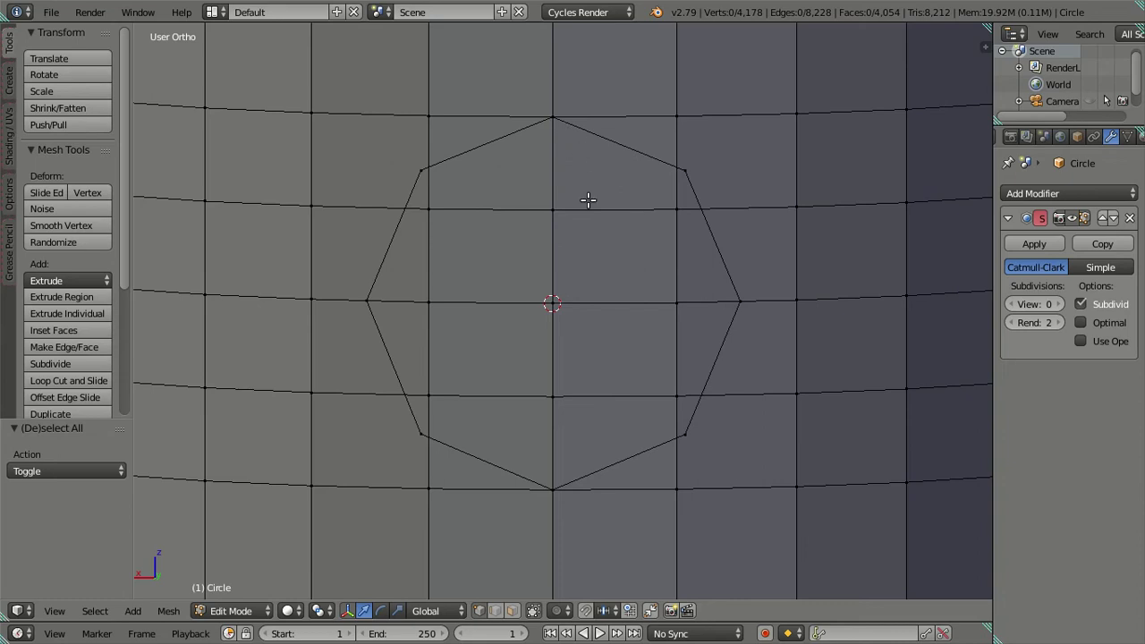
pyautogui.rightClick(675, 208)
pyautogui.keyDown('shift'); pyautogui.rightClick(682, 174); pyautogui.keyUp('shift')
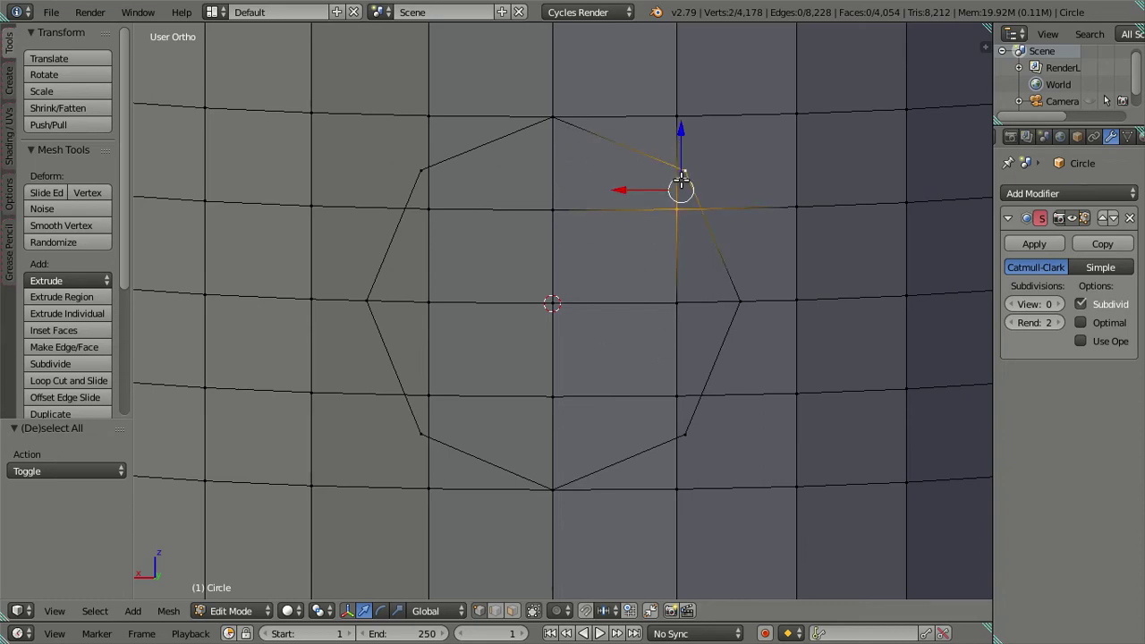
pyautogui.hotkey('alt', 'm')
pyautogui.click(677, 205)
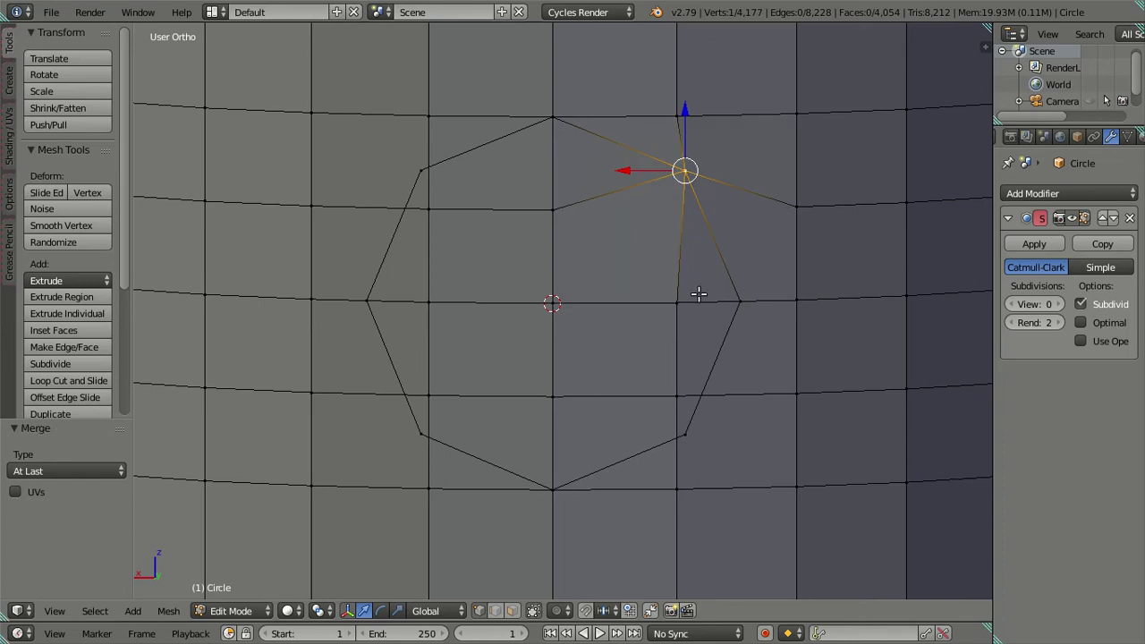
pyautogui.rightClick(679, 298)
pyautogui.keyDown('shift'); pyautogui.rightClick(740, 302); pyautogui.keyUp('shift')
pyautogui.hotkey('alt', 'm')
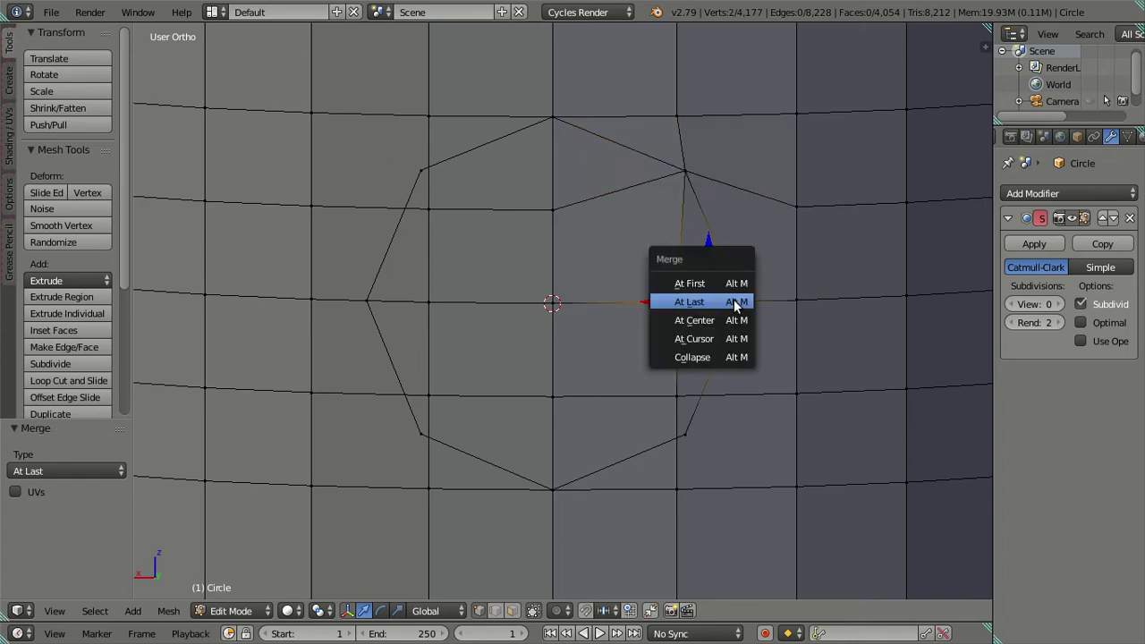
pyautogui.click(736, 305)
pyautogui.rightClick(677, 396)
pyautogui.keyDown('shift'); pyautogui.rightClick(684, 435); pyautogui.keyUp('shift')
pyautogui.hotkey('alt', 'm')
pyautogui.click(692, 435)
# Merge the lower-left, left and upper-left grid vertices onto their octagon corners
pyautogui.rightClick(425, 392)
pyautogui.keyDown('shift'); pyautogui.rightClick(421, 436); pyautogui.keyUp('shift')
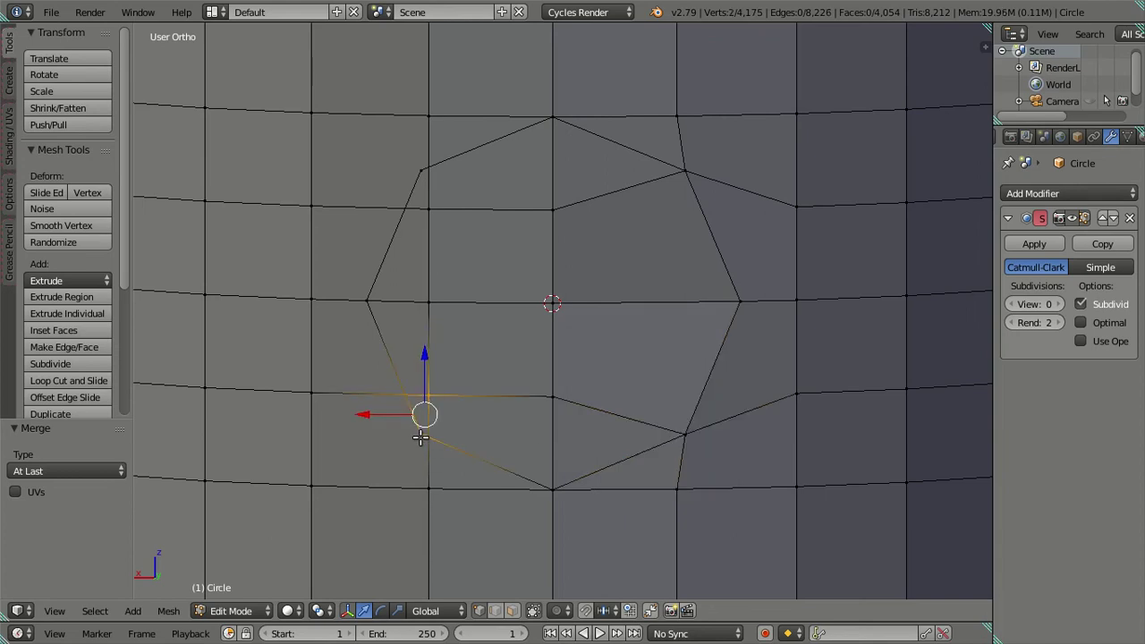
pyautogui.hotkey('alt', 'm')
pyautogui.click(420, 437)
pyautogui.rightClick(429, 303)
pyautogui.keyDown('shift'); pyautogui.rightClick(370, 301); pyautogui.keyUp('shift')
pyautogui.hotkey('alt', 'm')
pyautogui.click(370, 301)
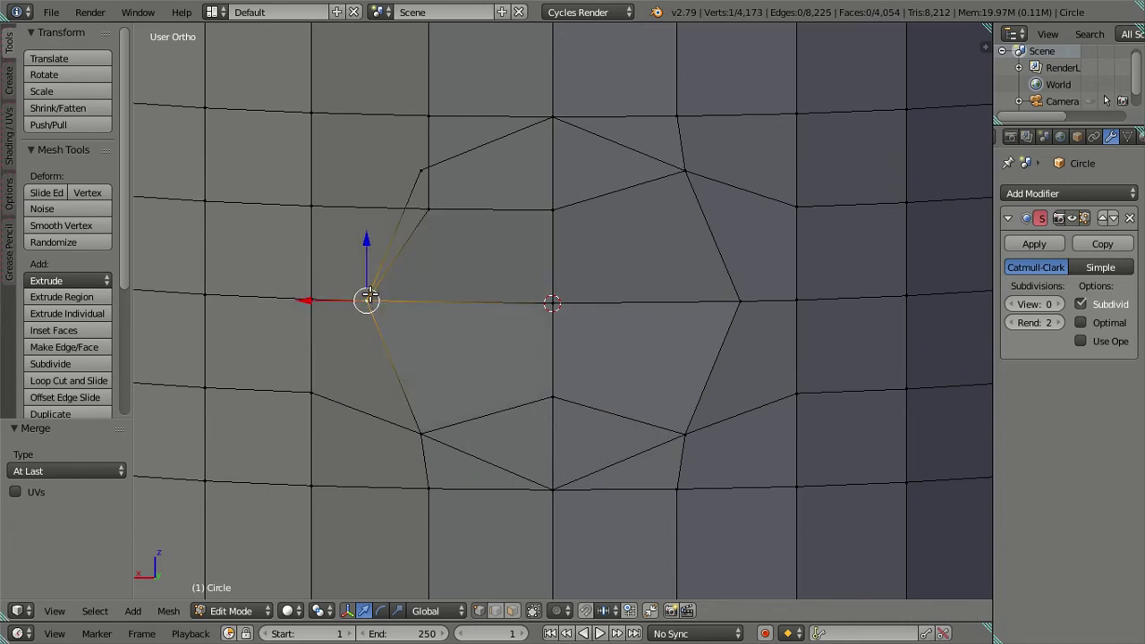
pyautogui.rightClick(428, 211)
pyautogui.keyDown('shift'); pyautogui.rightClick(423, 171); pyautogui.keyUp('shift')
pyautogui.hotkey('alt', 'm')
pyautogui.click(420, 171)
pyautogui.press('a')
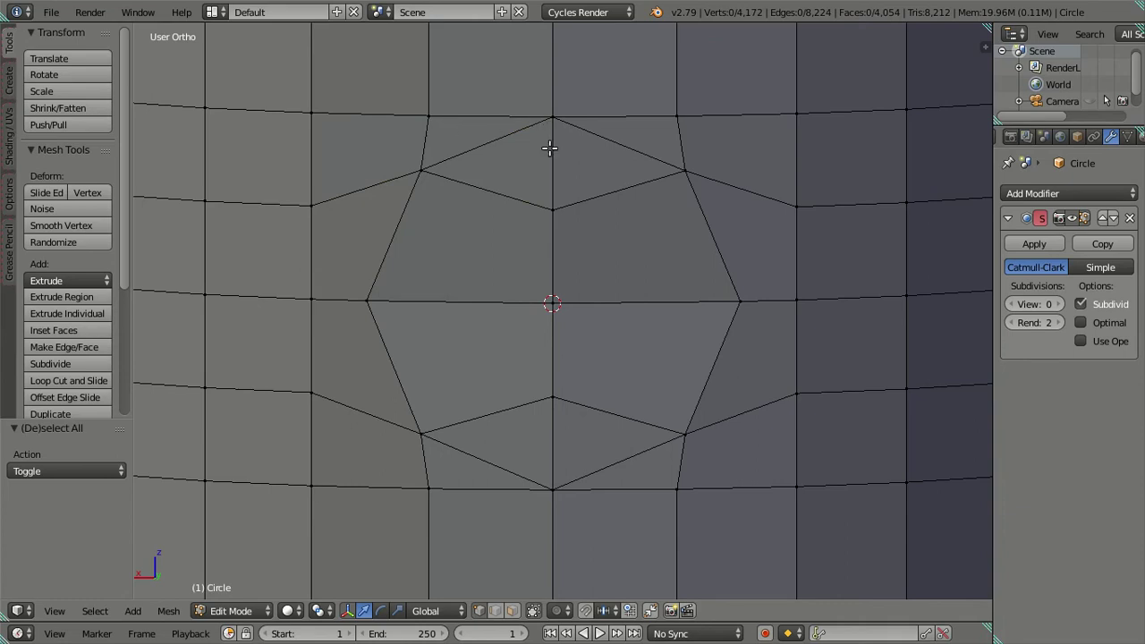
# Isolate the front vertex at the octagon's top, using wireframe view to pick it
pyautogui.rightClick(554, 115)
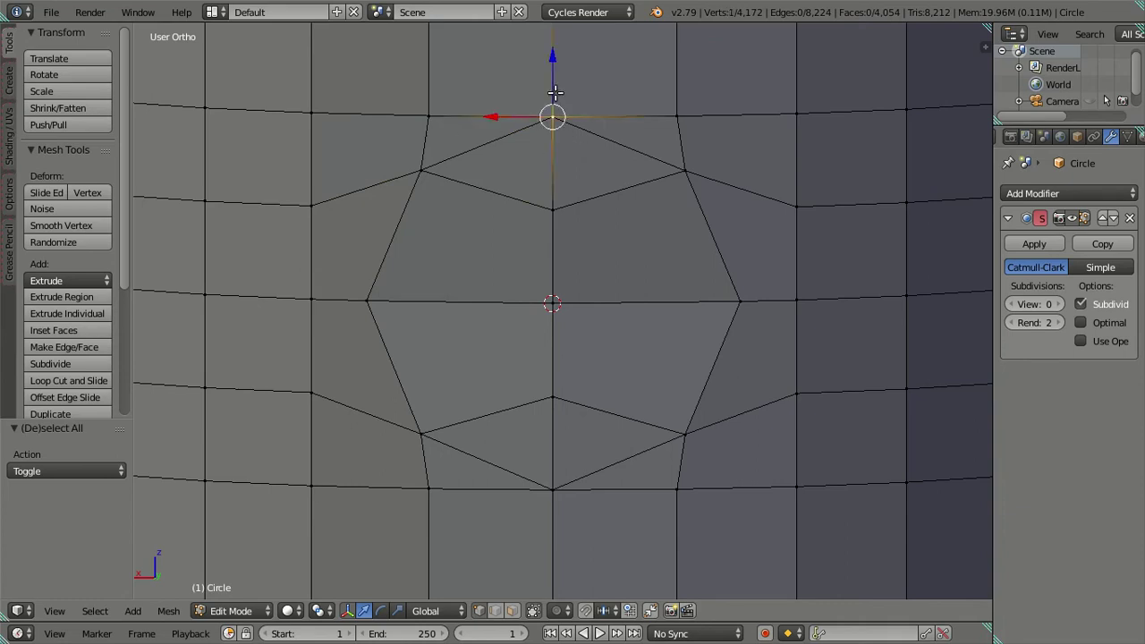
pyautogui.press('g')
pyautogui.rightClick(599, 169)
pyautogui.press('a')
pyautogui.rightClick(554, 115)
pyautogui.press('a')
pyautogui.rightClick(552, 116)
pyautogui.press('a')
pyautogui.scroll(2, 564, 98)
pyautogui.keyDown('shift'); pyautogui.moveTo(554, 68); pyautogui.dragTo(545, 243, button='middle'); pyautogui.keyUp('shift')
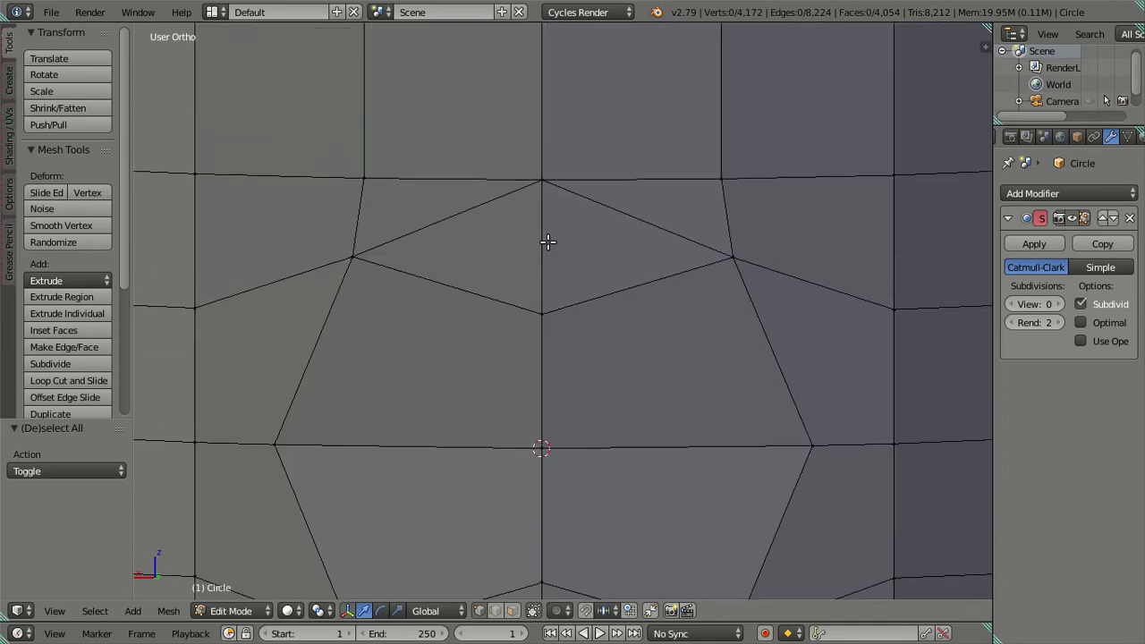
pyautogui.press('z')
pyautogui.rightClick(542, 182)
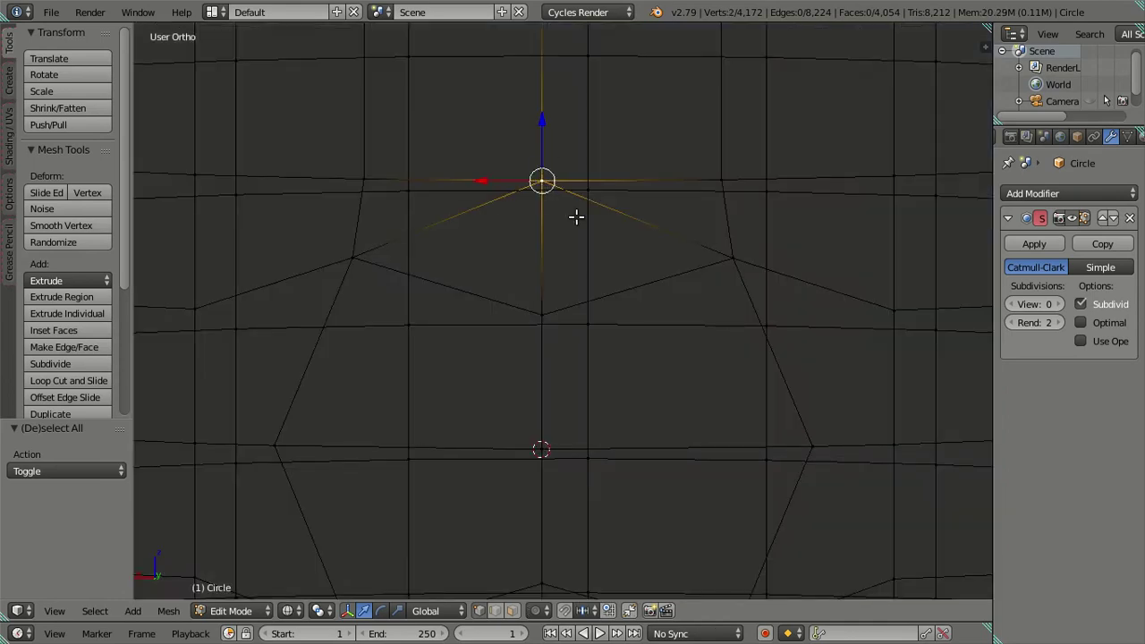
pyautogui.press('z')
pyautogui.keyDown('shift'); pyautogui.rightClick(550, 181); pyautogui.keyUp('shift')
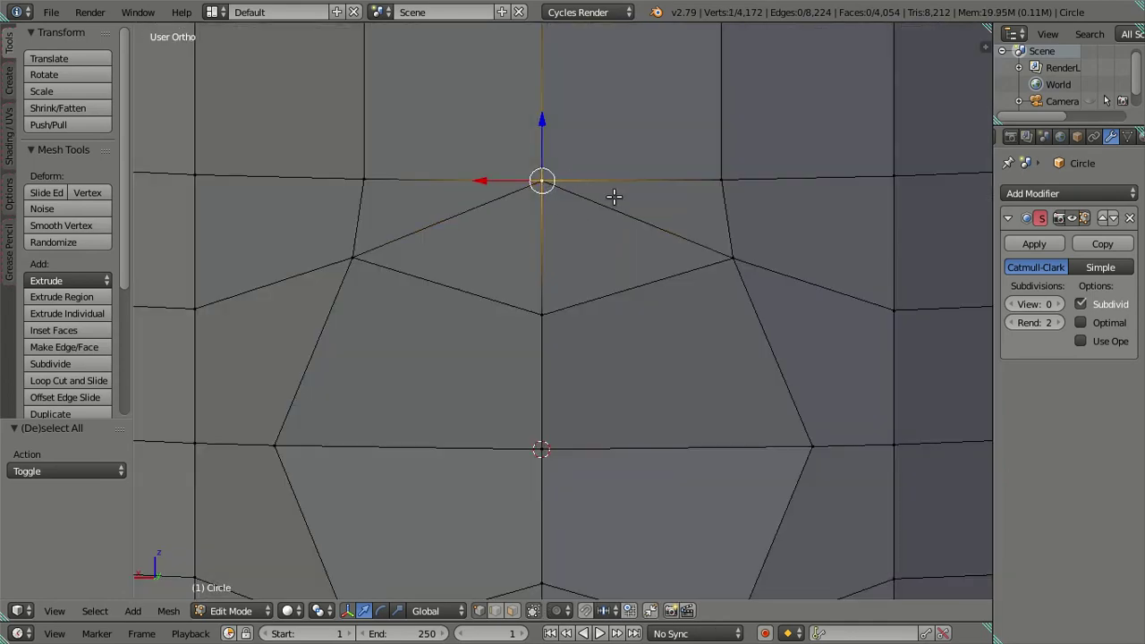
pyautogui.press('a')
pyautogui.scroll(-1, 608, 268)
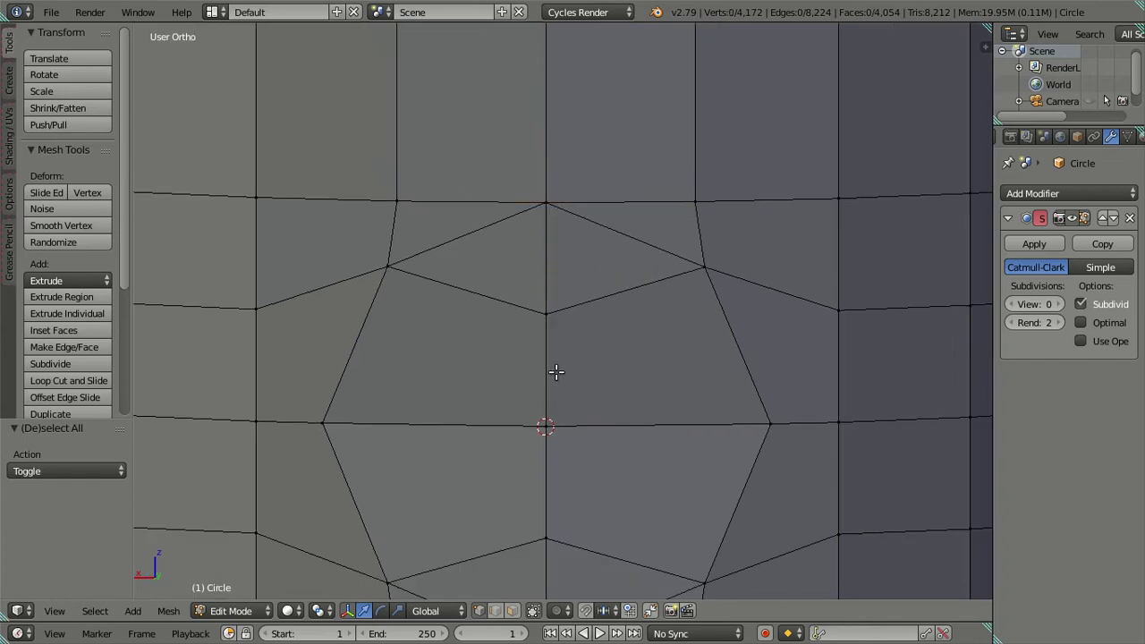
# Raise the vertex above the octagon about 0.015 and lower the one below about 0.017
pyautogui.rightClick(541, 186)
pyautogui.moveTo(548, 146); pyautogui.dragTo(553, 102)
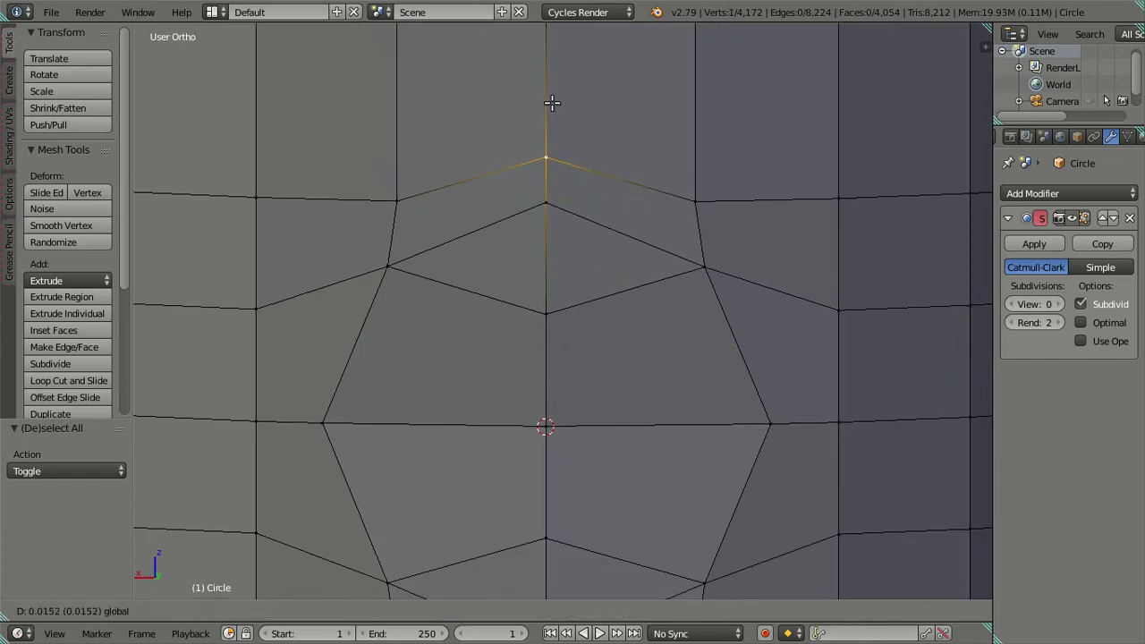
pyautogui.moveTo(560, 223); pyautogui.dragTo(553, 351, button='middle')
pyautogui.rightClick(553, 508)
pyautogui.moveTo(553, 474); pyautogui.dragTo(556, 531)
# Merge the vertex pairs directly below and above the octagon into single vertices
pyautogui.keyDown('shift'); pyautogui.rightClick(553, 508); pyautogui.keyUp('shift')
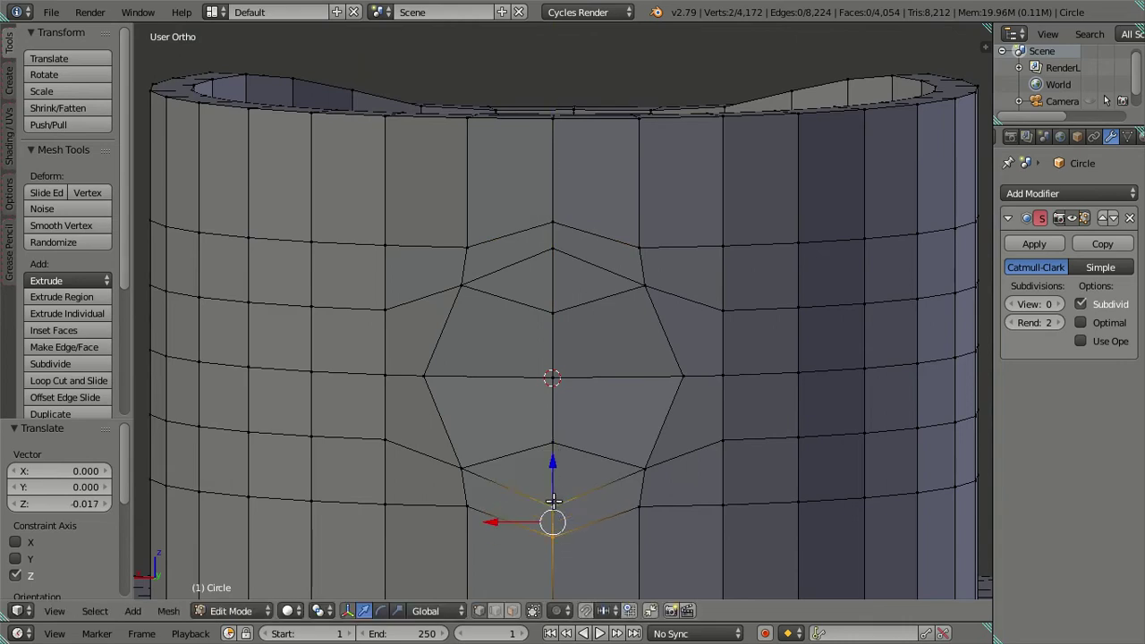
pyautogui.hotkey('alt', 'm')
pyautogui.click(554, 503)
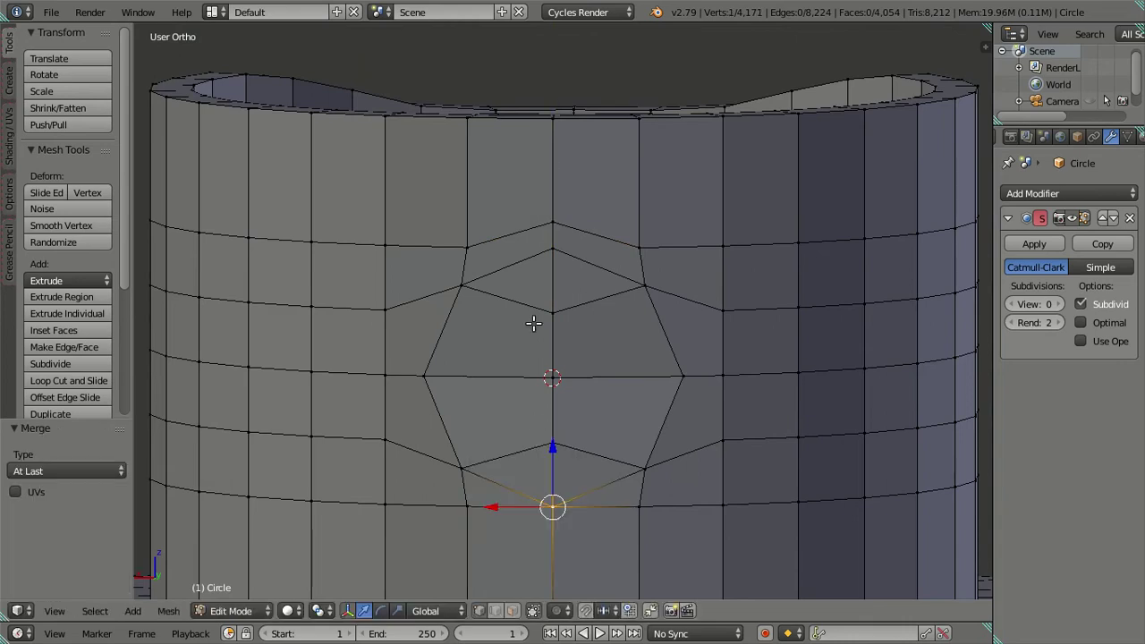
pyautogui.rightClick(552, 224)
pyautogui.keyDown('shift'); pyautogui.rightClick(547, 240); pyautogui.keyUp('shift')
pyautogui.hotkey('alt', 'm')
pyautogui.click(544, 241)
# Merge the stray vertex pairs at the octagon's lower right and lower left
pyautogui.press('a')
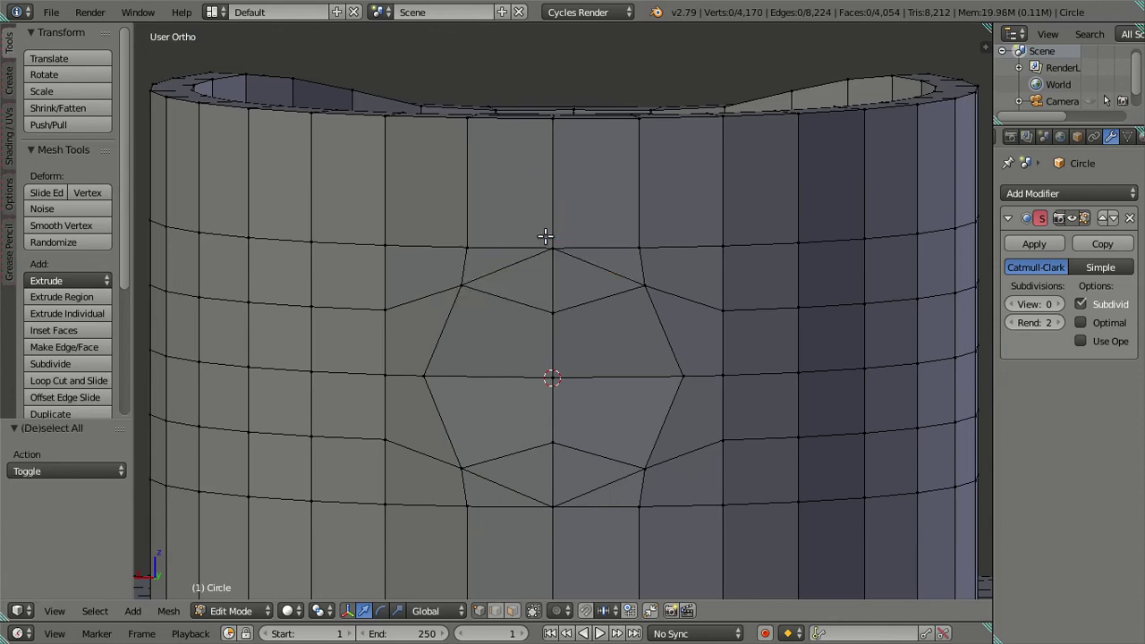
pyautogui.click(512, 610)
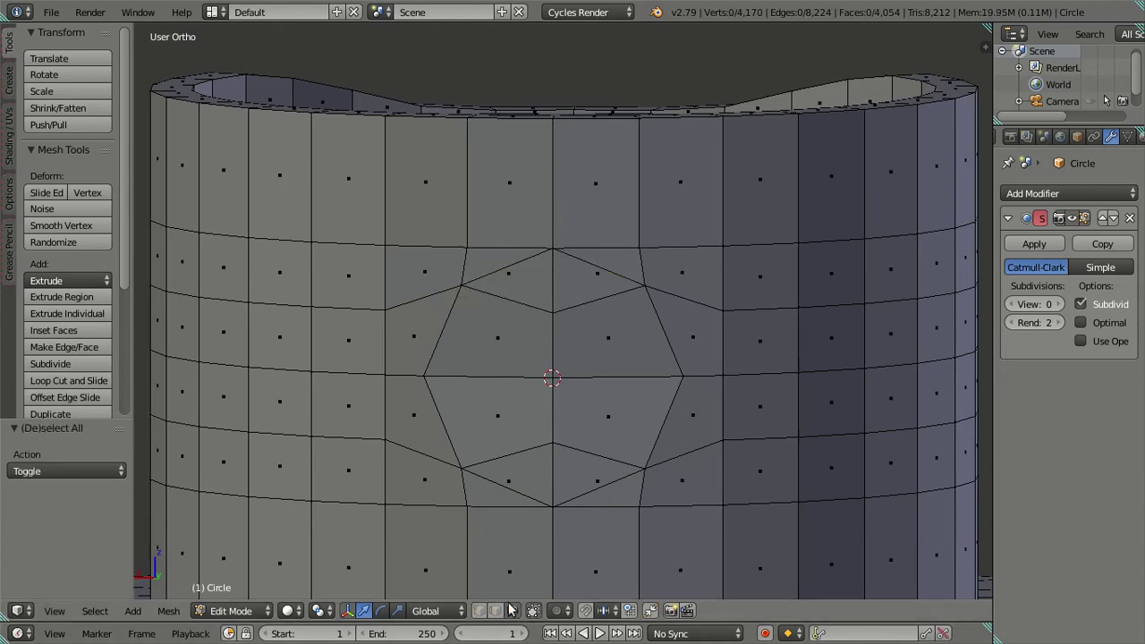
pyautogui.rightClick(571, 470)
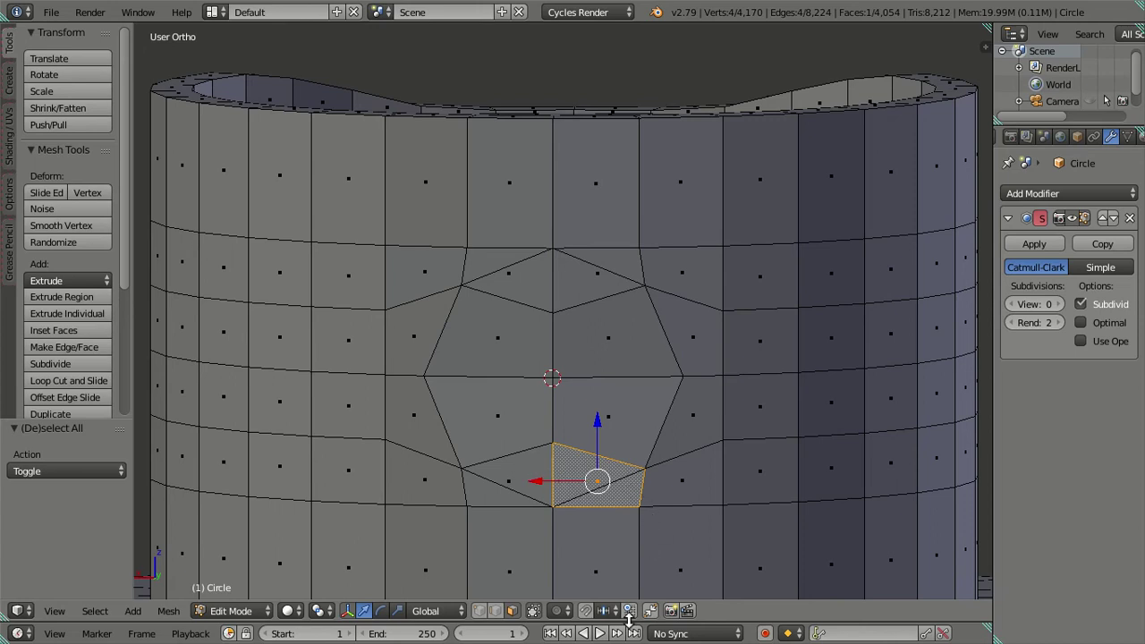
pyautogui.click(480, 610)
pyautogui.press('a')
pyautogui.rightClick(639, 507)
pyautogui.keyDown('shift'); pyautogui.rightClick(641, 468); pyautogui.keyUp('shift')
pyautogui.hotkey('alt', 'm')
pyautogui.click(641, 472)
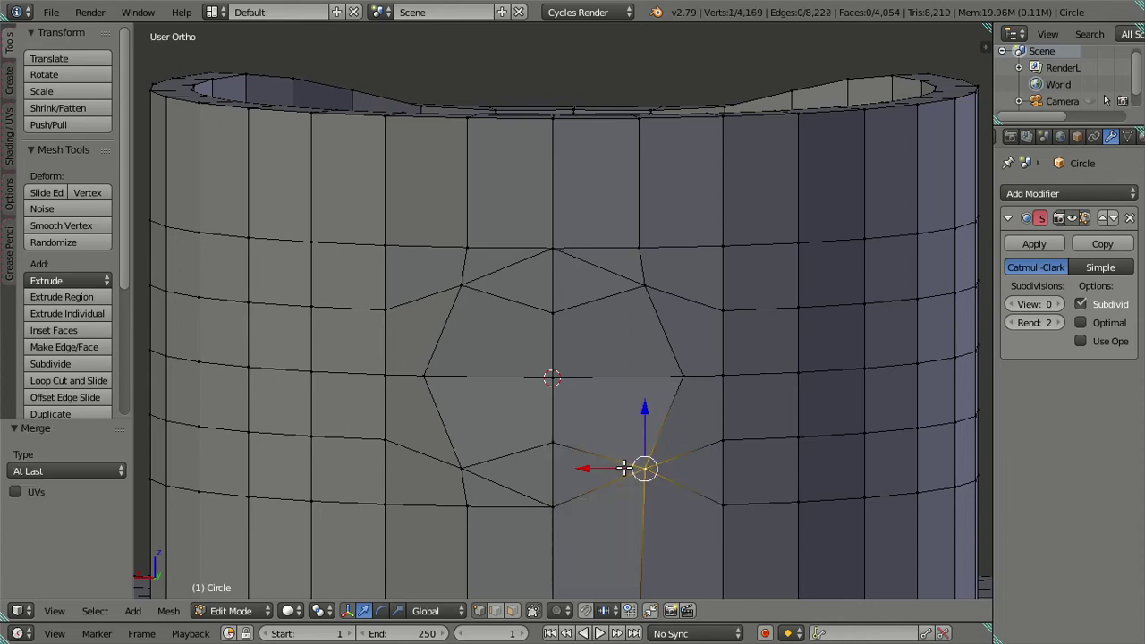
pyautogui.rightClick(464, 491)
pyautogui.keyDown('shift'); pyautogui.rightClick(459, 465); pyautogui.keyUp('shift')
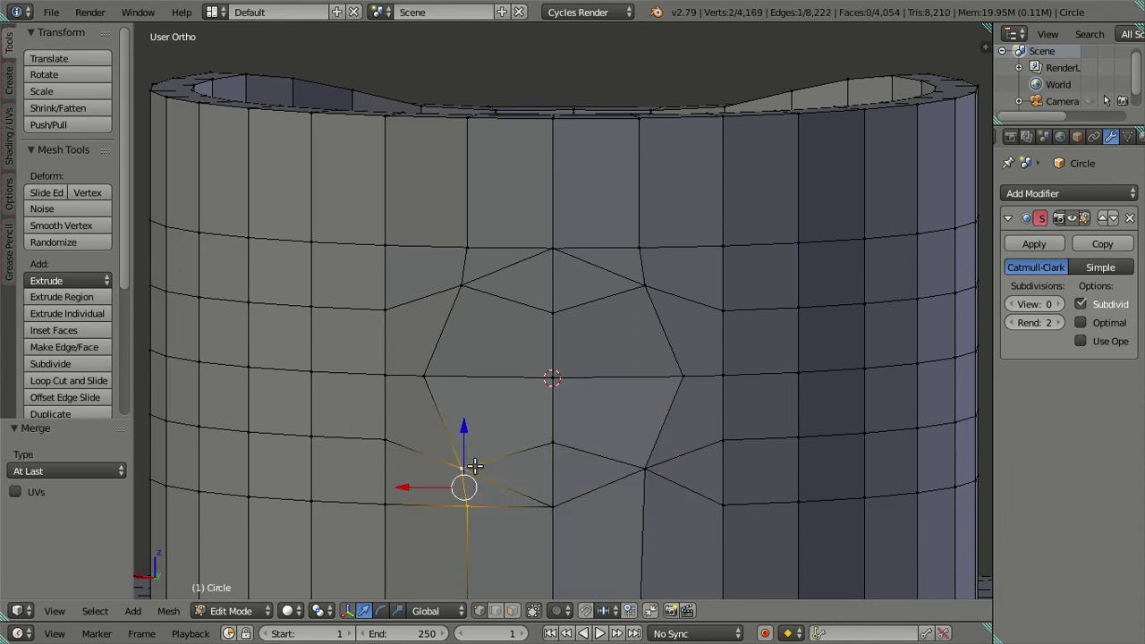
pyautogui.hotkey('alt', 'm')
pyautogui.click(475, 465)
pyautogui.press('a')
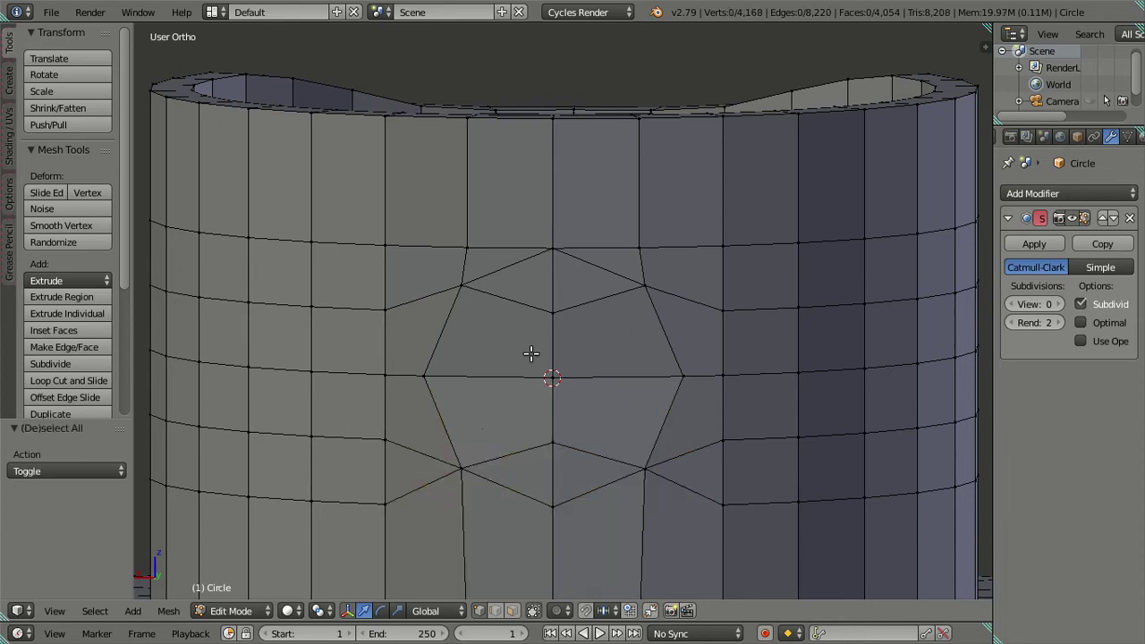
# Collapse the two short stray edges beside the octagon into single vertices
pyautogui.rightClick(641, 279)
pyautogui.hotkey('alt', 'm')
pyautogui.click(641, 279)
pyautogui.rightClick(453, 279)
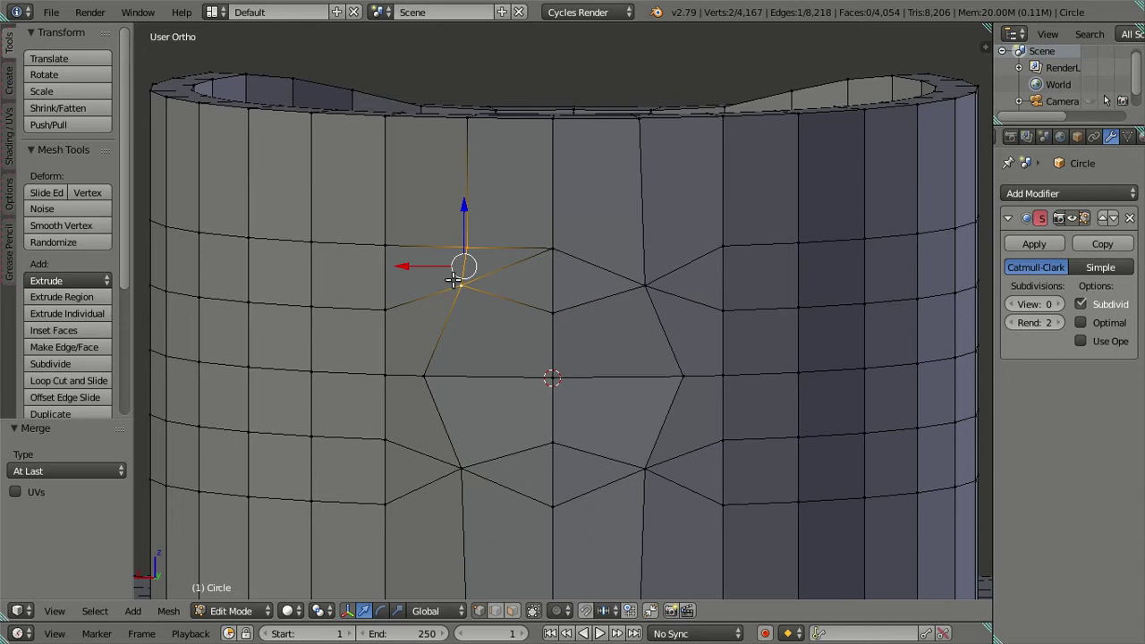
pyautogui.hotkey('alt', 'm')
pyautogui.click(455, 208)
pyautogui.press('a')
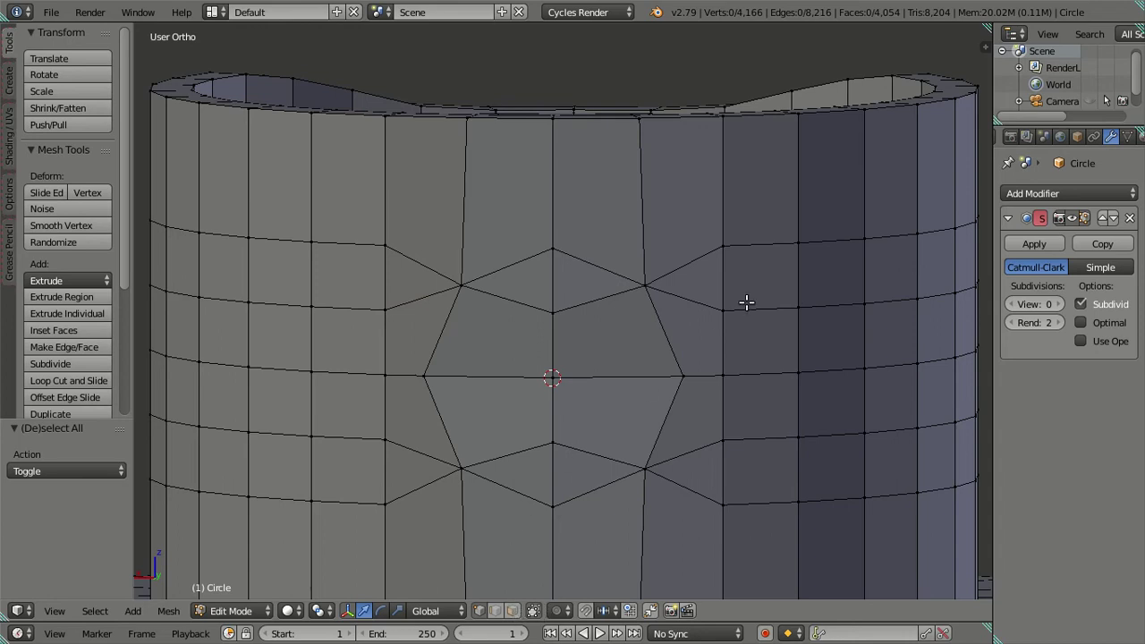
# Select the eight faces inside the octagon and delete them
pyautogui.click(512, 610)
pyautogui.click(490, 427)
pyautogui.keyDown('shift'); pyautogui.click(509, 346); pyautogui.keyUp('shift')
pyautogui.keyDown('shift'); pyautogui.click(529, 306); pyautogui.keyUp('shift')
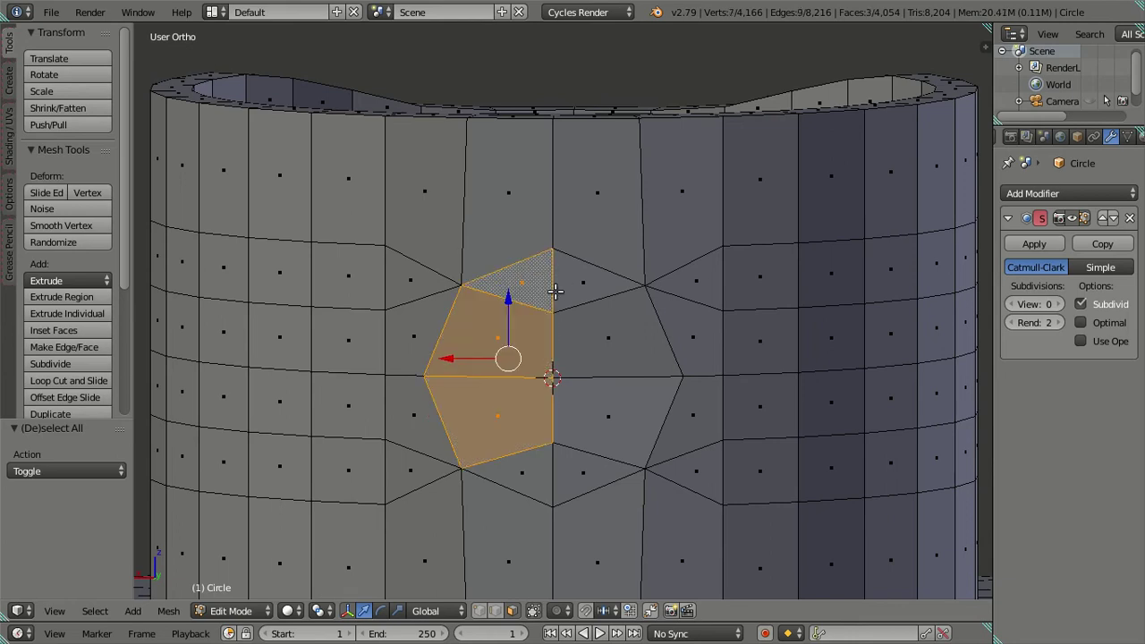
pyautogui.keyDown('shift'); pyautogui.click(579, 275); pyautogui.keyUp('shift')
pyautogui.keyDown('shift'); pyautogui.click(589, 339); pyautogui.keyUp('shift')
pyautogui.keyDown('shift'); pyautogui.click(586, 402); pyautogui.keyUp('shift')
pyautogui.keyDown('shift'); pyautogui.click(526, 465); pyautogui.keyUp('shift')
pyautogui.keyDown('shift'); pyautogui.click(583, 457); pyautogui.keyUp('shift')
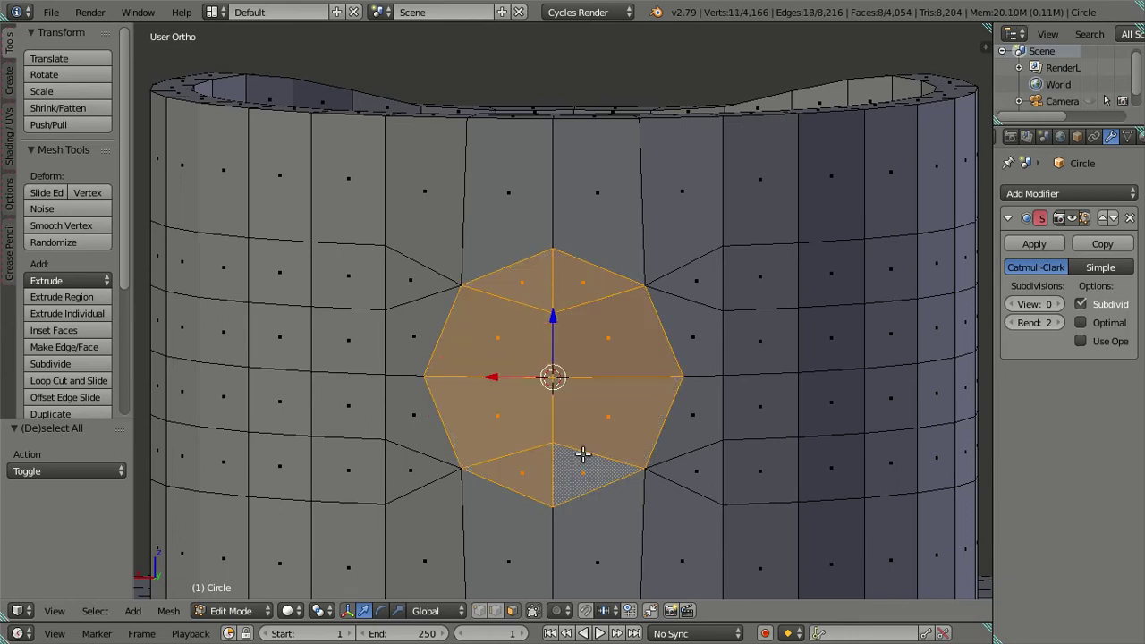
pyautogui.press('x')
pyautogui.click(841, 339)
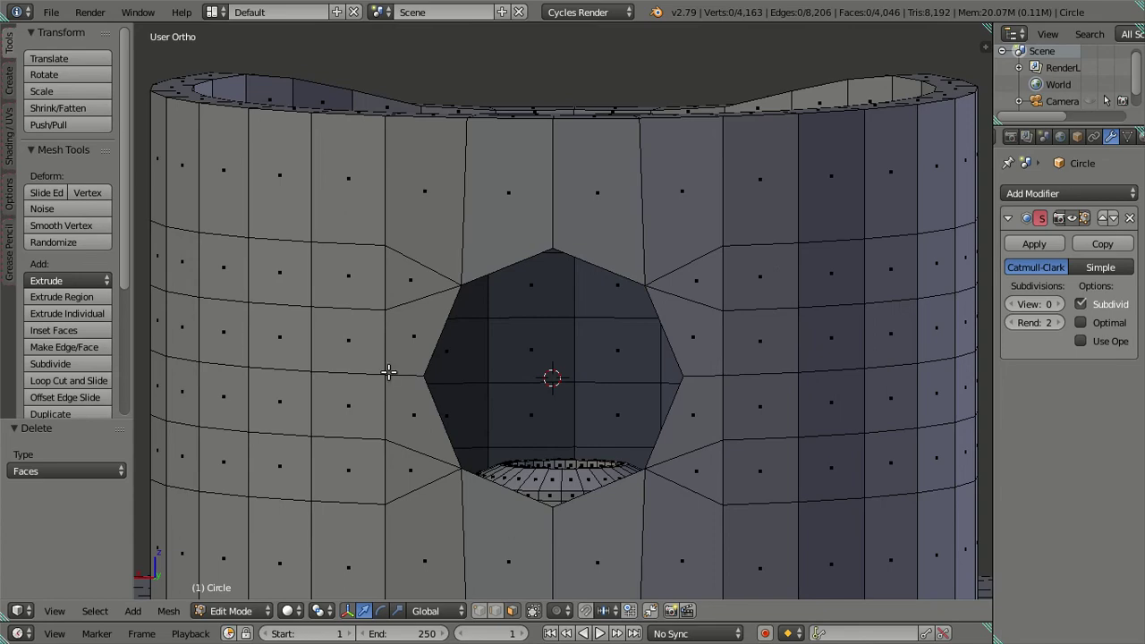
# Select two horizontal edge loops across the hole and inspect the nozzle from a tilted view
pyautogui.moveTo(654, 358)
pyautogui.mouseDown(button='middle')
pyautogui.moveTo(498, 372)
pyautogui.moveTo(670, 389)
pyautogui.moveTo(681, 372)
pyautogui.mouseUp(button='middle')
pyautogui.click(495, 610)
pyautogui.keyDown('alt'); pyautogui.click(345, 308); pyautogui.keyUp('alt')
pyautogui.keyDown('alt'); pyautogui.keyDown('shift'); pyautogui.click(756, 447); pyautogui.keyUp('shift'); pyautogui.keyUp('alt')
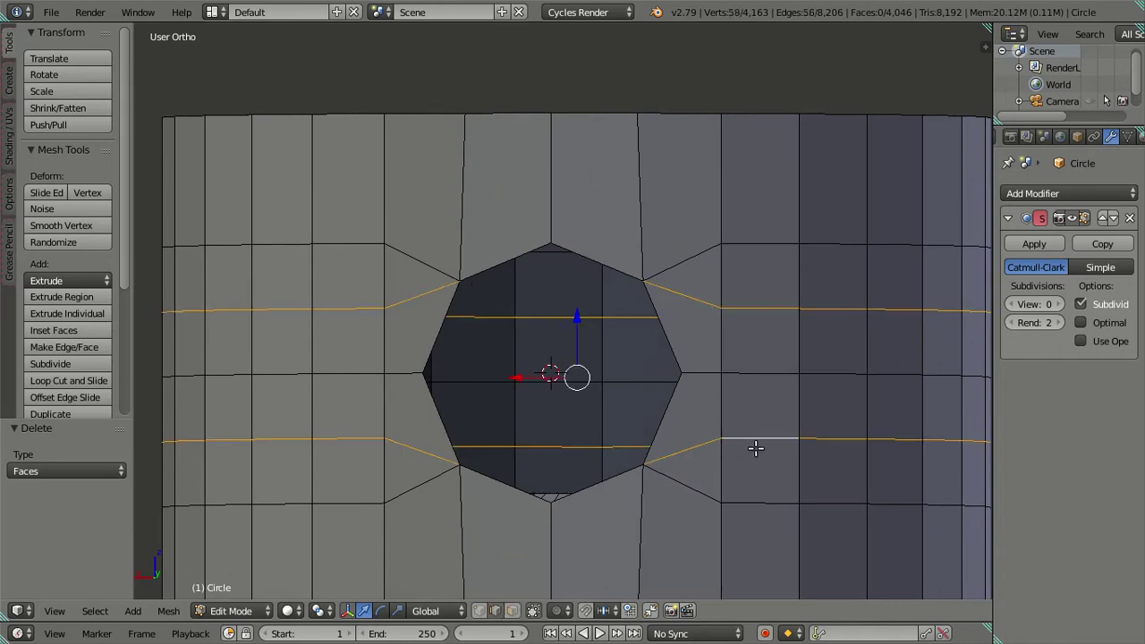
pyautogui.scroll(-3, 768, 448)
pyautogui.moveTo(767, 447)
pyautogui.mouseDown(button='middle')
pyautogui.moveTo(712, 445)
pyautogui.moveTo(767, 442)
pyautogui.moveTo(777, 465)
pyautogui.moveTo(721, 558)
pyautogui.moveTo(664, 477)
pyautogui.moveTo(716, 478)
pyautogui.moveTo(745, 438)
pyautogui.moveTo(781, 436)
pyautogui.moveTo(642, 453)
pyautogui.moveTo(749, 442)
pyautogui.mouseUp(button='middle')
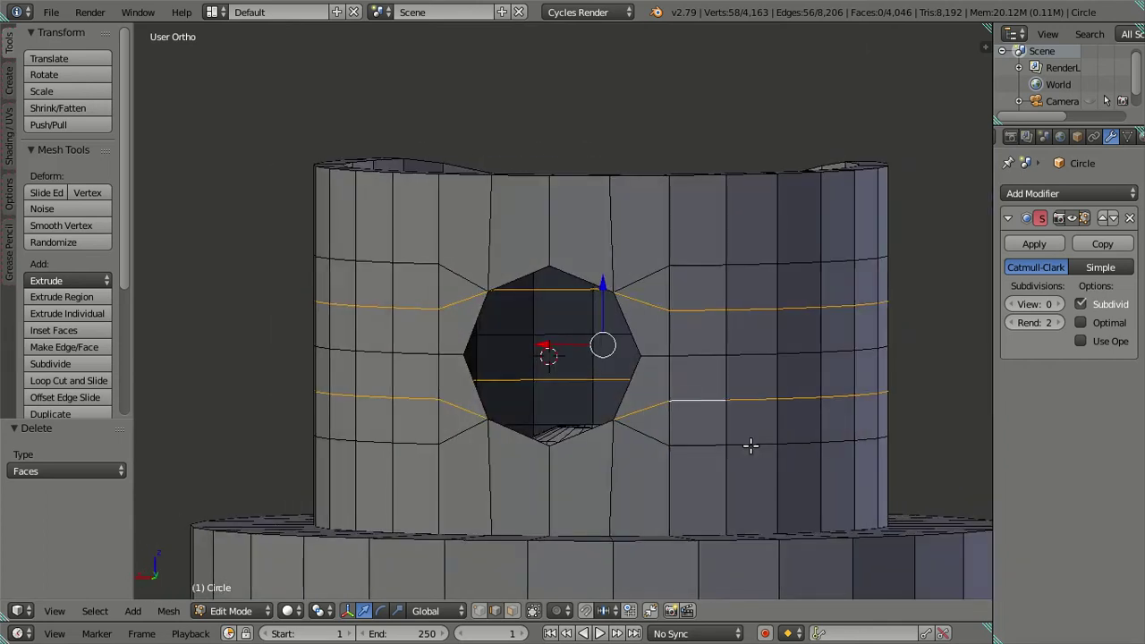
pyautogui.scroll(2, 683, 340)
pyautogui.scroll(3, 683, 340)
# Undo the face deletion so the octagon's faces close the nozzle wall again, then clear the selection
pyautogui.hotkey('ctrl', 'z')
pyautogui.hotkey('ctrl', 'z')
pyautogui.hotkey('ctrl', 'z')
pyautogui.hotkey('ctrl', 'z')
pyautogui.hotkey('ctrl', 'z')
pyautogui.hotkey('ctrl', 'z')
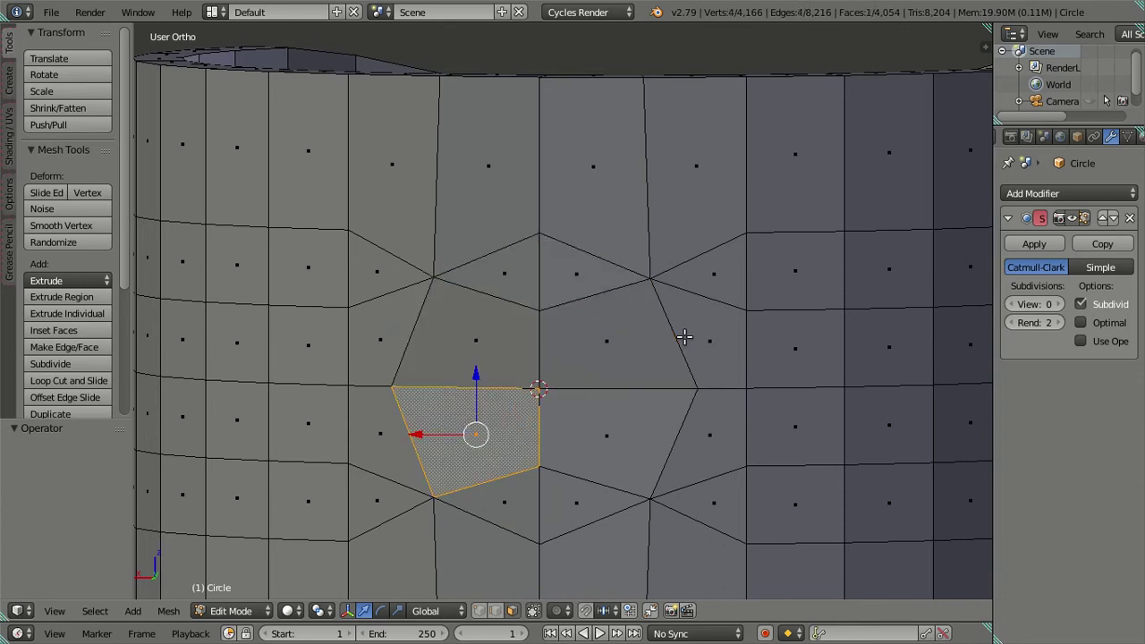
pyautogui.hotkey('ctrl', 'z')
pyautogui.hotkey('ctrl', 'z')
pyautogui.hotkey('ctrl', 'z')
pyautogui.hotkey('ctrl', 'z')
pyautogui.hotkey('ctrl', 'z')
pyautogui.hotkey('ctrl', 'z')
pyautogui.hotkey('ctrl', 'z')
pyautogui.hotkey('ctrl', 'z')
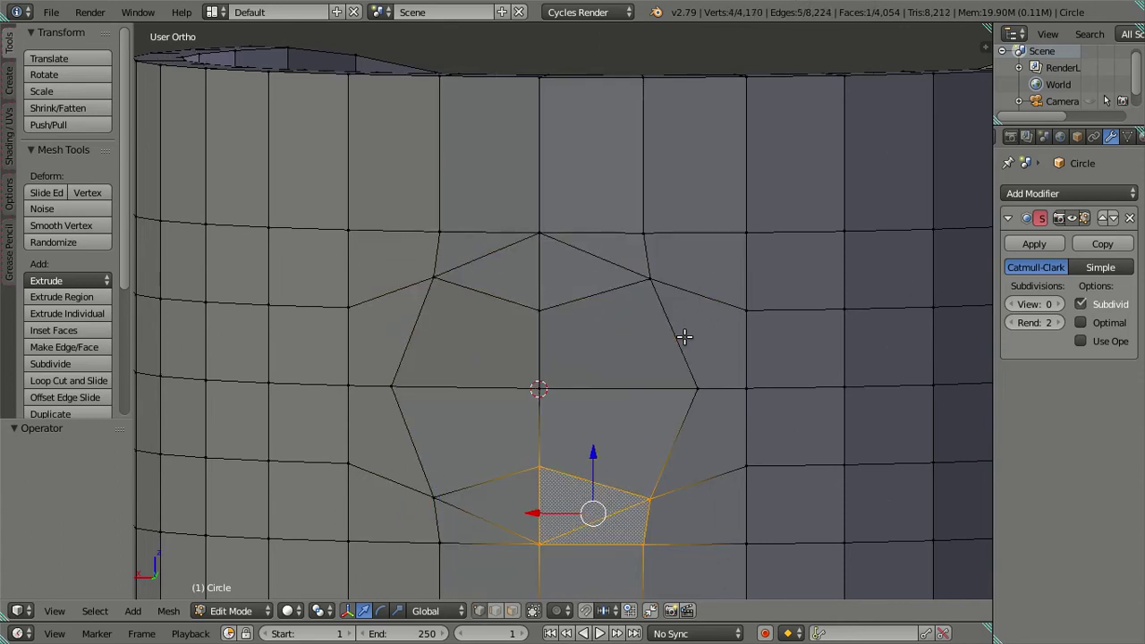
pyautogui.press('a')
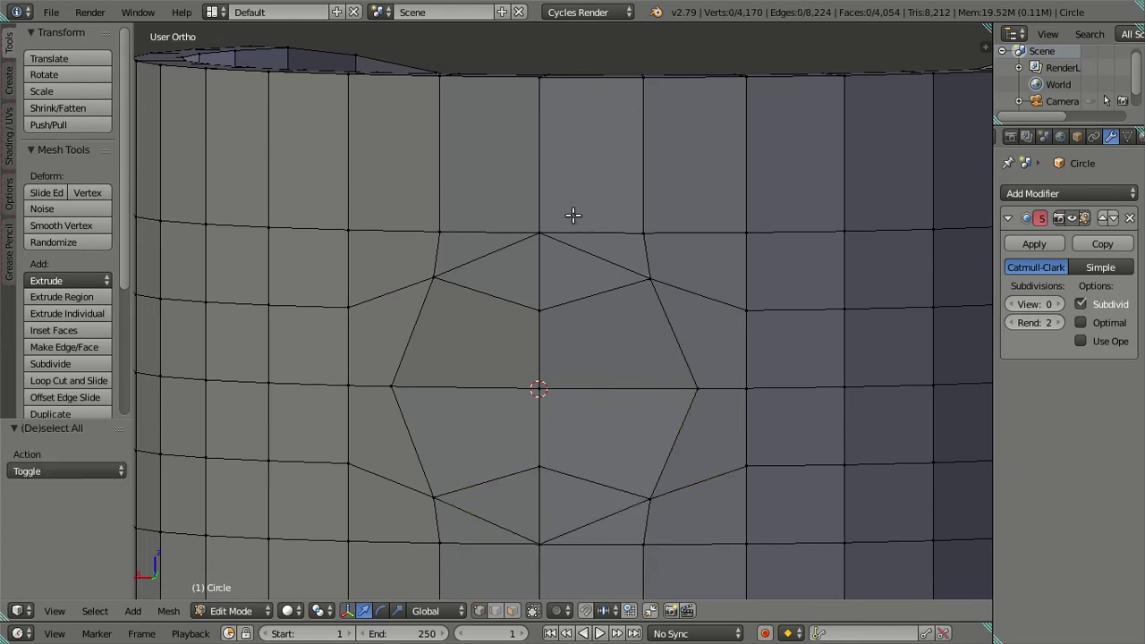
pyautogui.scroll(-3, 570, 215)
pyautogui.scroll(2, 555, 323)
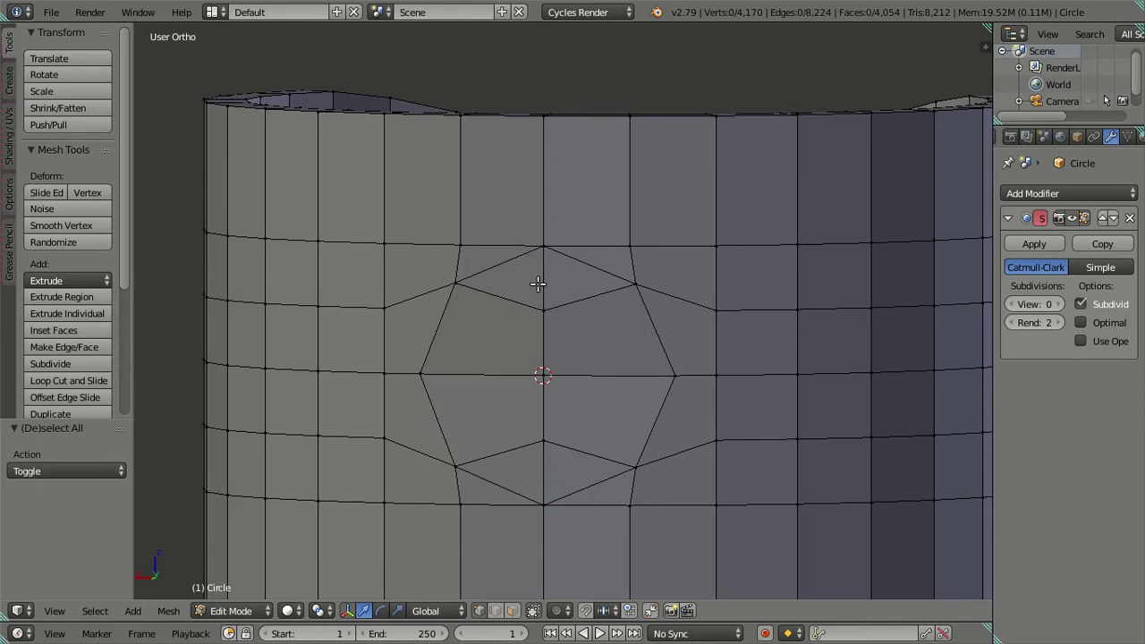
pyautogui.click(512, 611)
pyautogui.rightClick(525, 461)
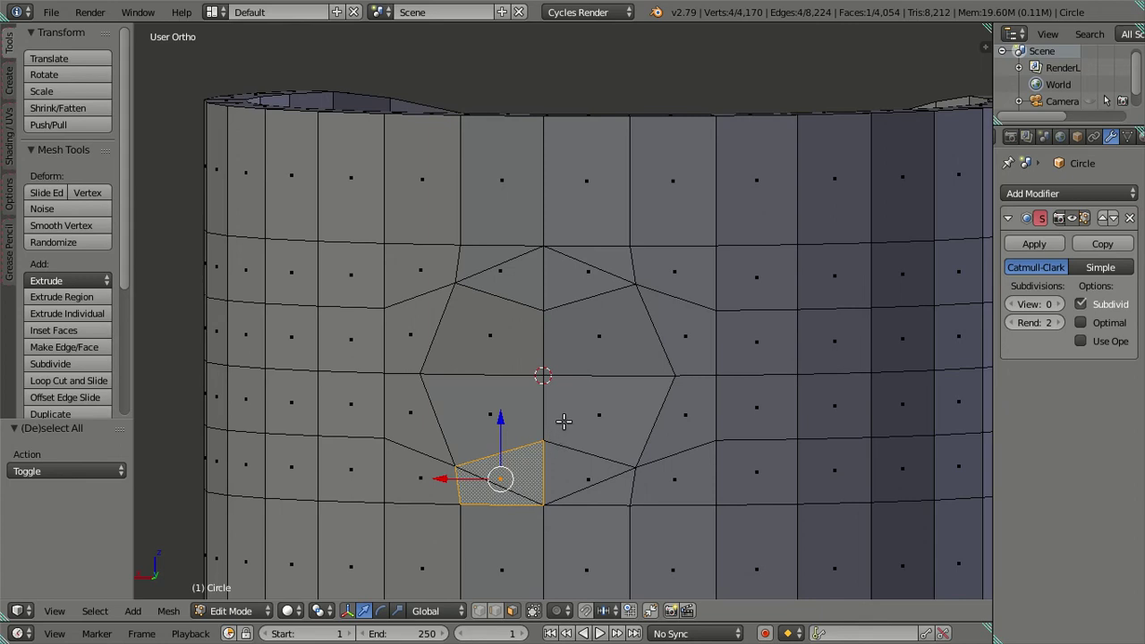
pyautogui.press('a')
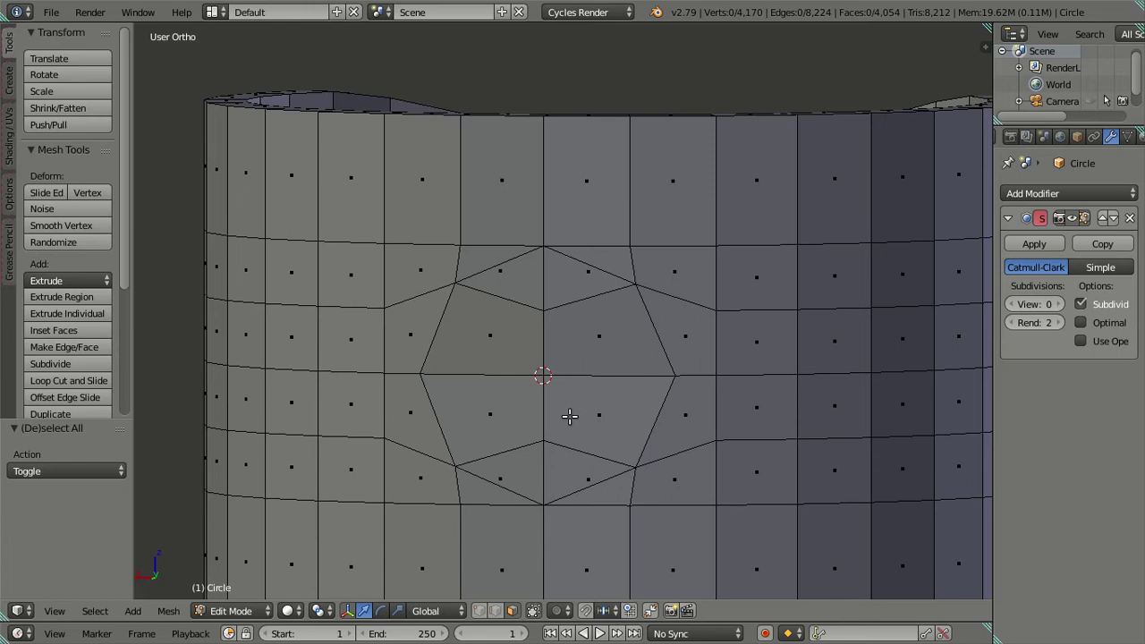
# Try duplicating the octagon's top and bottom vertices with Shift+D, then cancel and undo it
pyautogui.click(479, 610)
pyautogui.click(543, 504)
pyautogui.keyDown('shift'); pyautogui.click(543, 247); pyautogui.keyUp('shift')
pyautogui.hotkey('shift', 'd')
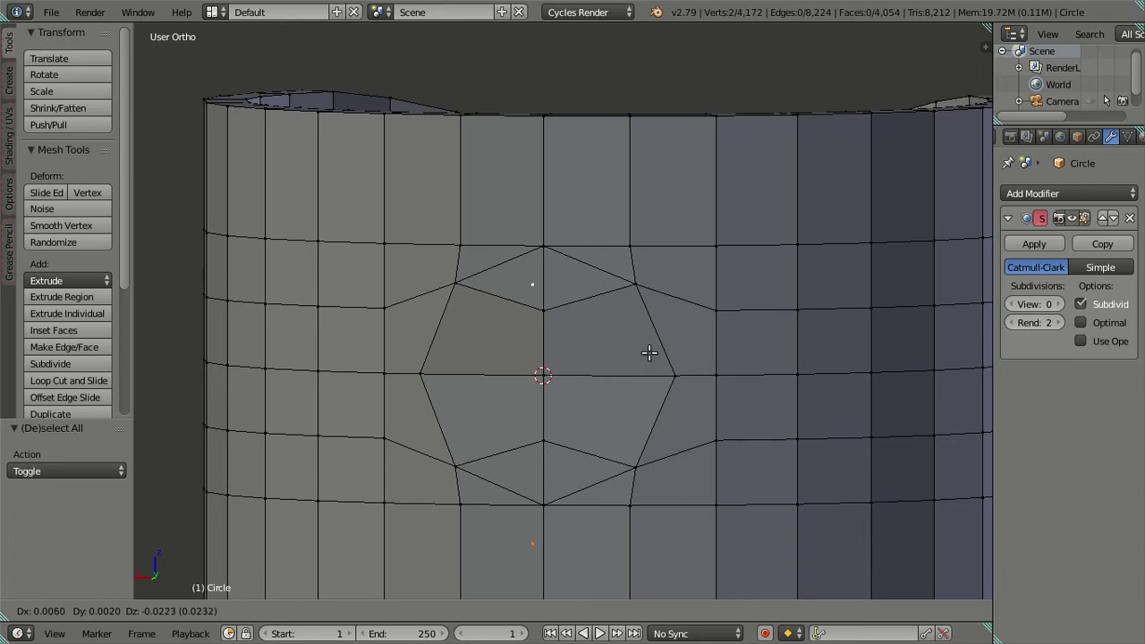
pyautogui.press('Escape')
pyautogui.hotkey('ctrl', 'z')
pyautogui.hotkey('ctrl', 'z')
pyautogui.hotkey('ctrl', 'z')
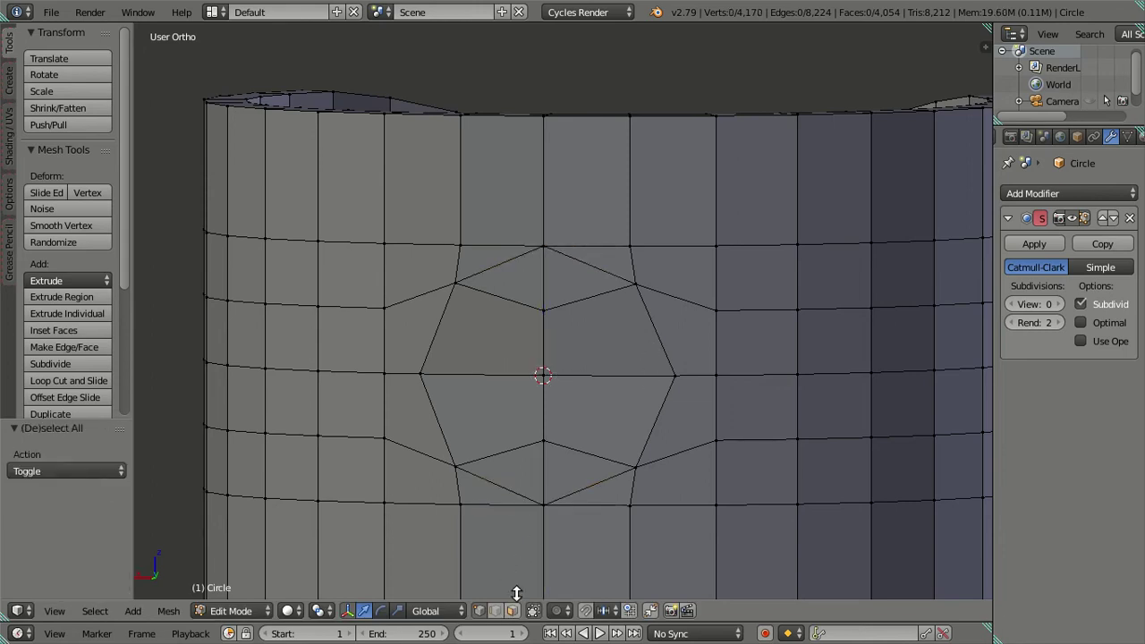
pyautogui.click(512, 611)
# Delete the four central faces of the ring to open a hole in the nozzle wall
pyautogui.rightClick(577, 437)
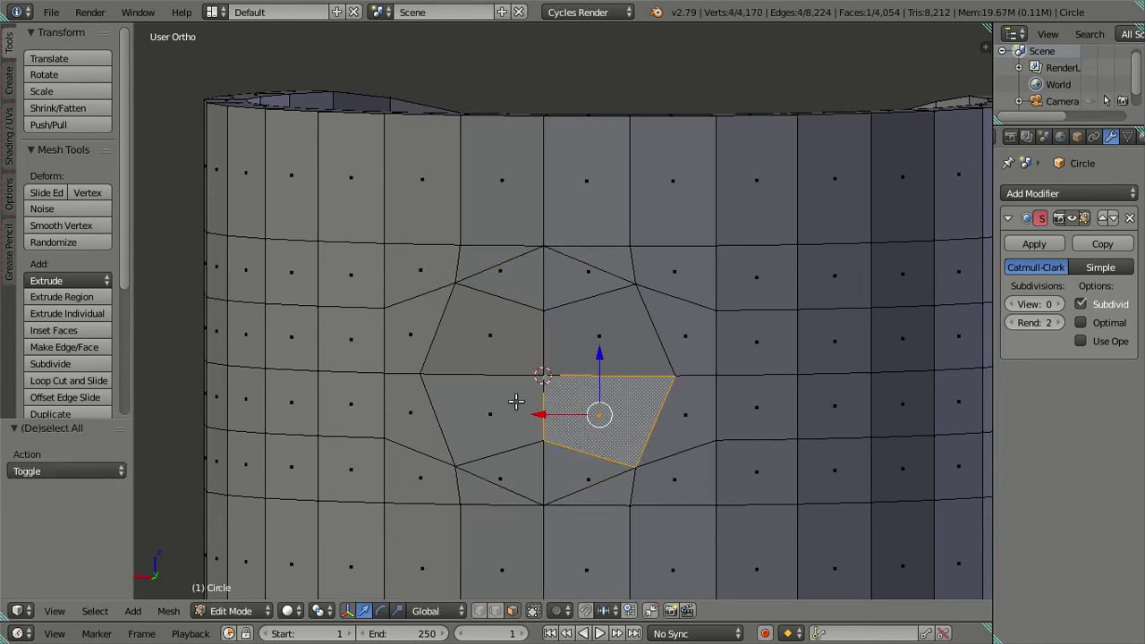
pyautogui.keyDown('shift'); pyautogui.rightClick(517, 403); pyautogui.keyUp('shift')
pyautogui.keyDown('shift'); pyautogui.rightClick(508, 355); pyautogui.keyUp('shift')
pyautogui.keyDown('shift'); pyautogui.rightClick(586, 352); pyautogui.keyUp('shift')
pyautogui.press('x')
pyautogui.click(665, 351)
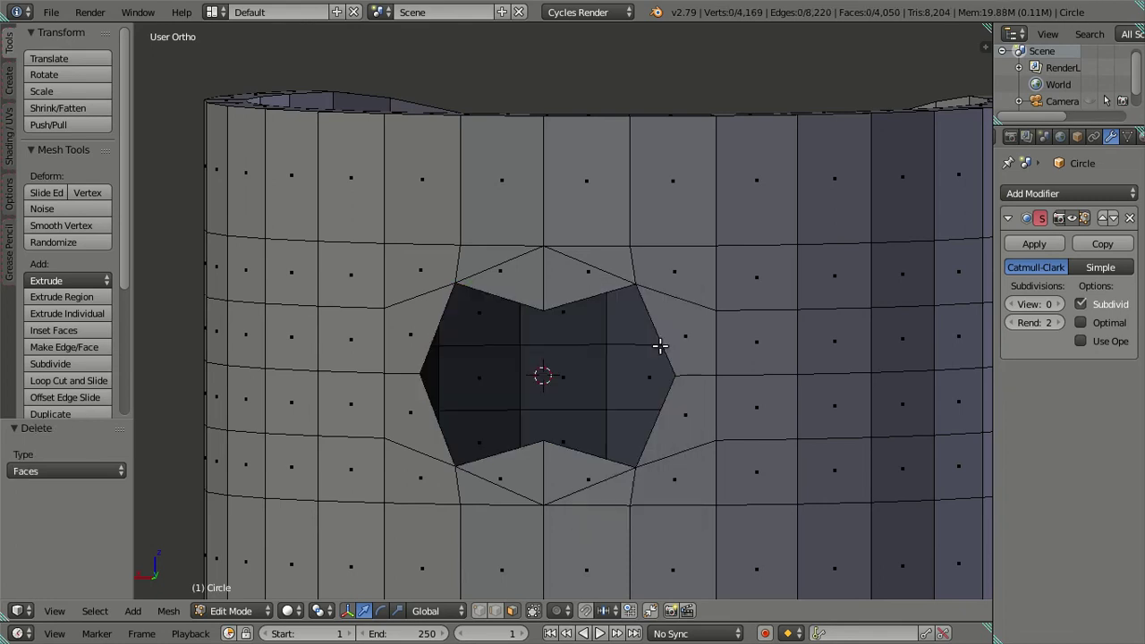
pyautogui.scroll(1, 608, 360)
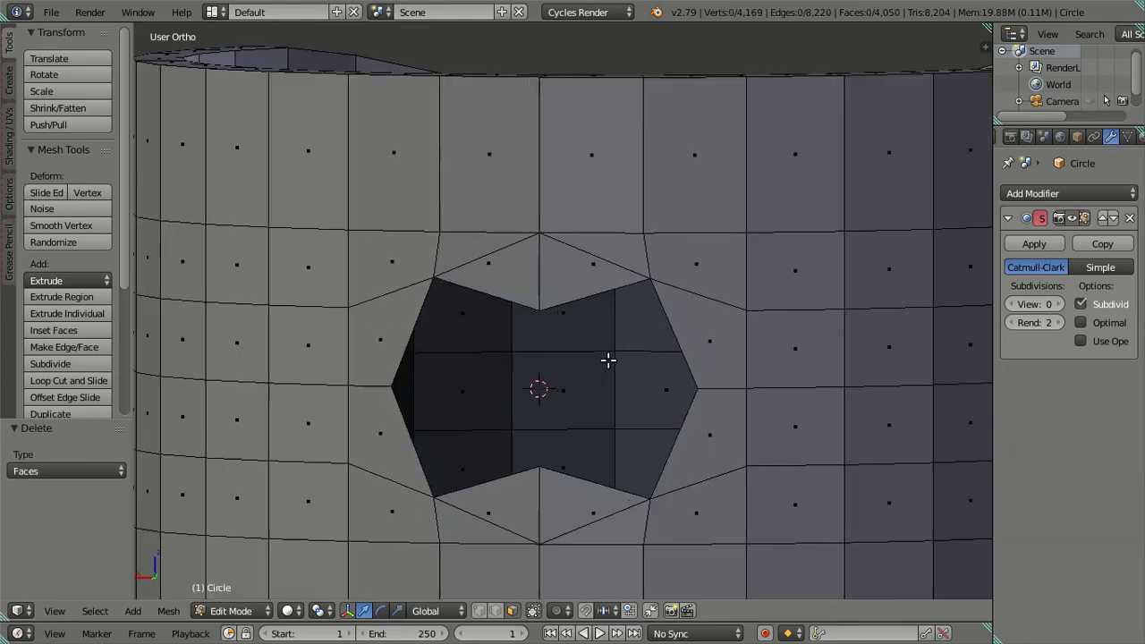
# Fill a triangle face from the three vertices above the hole, then undo it
pyautogui.rightClick(593, 271)
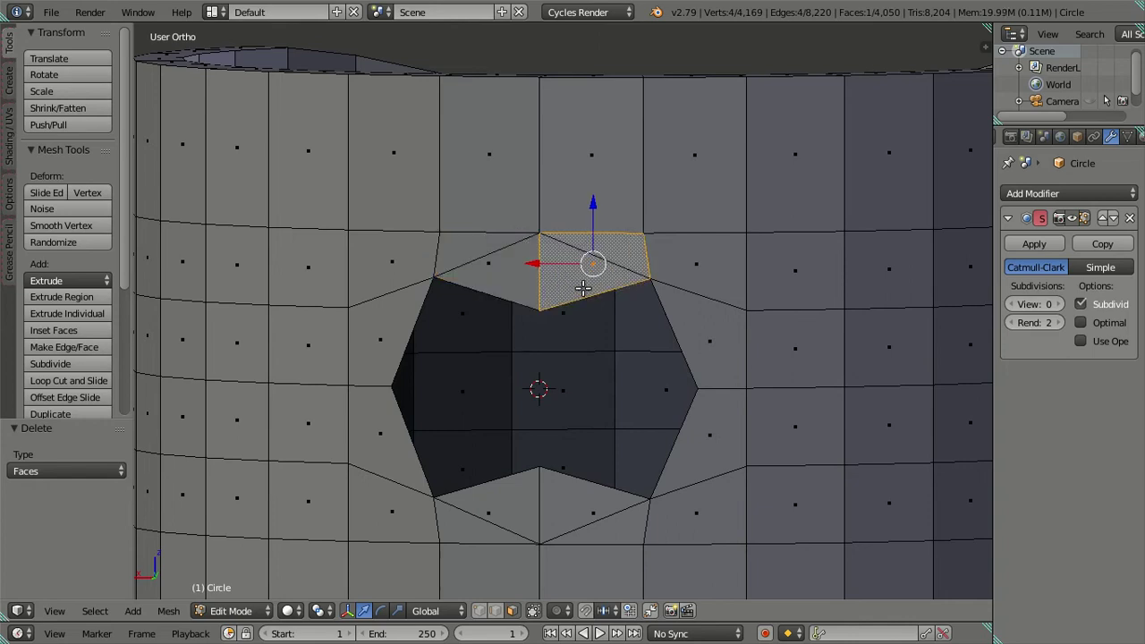
pyautogui.click(480, 610)
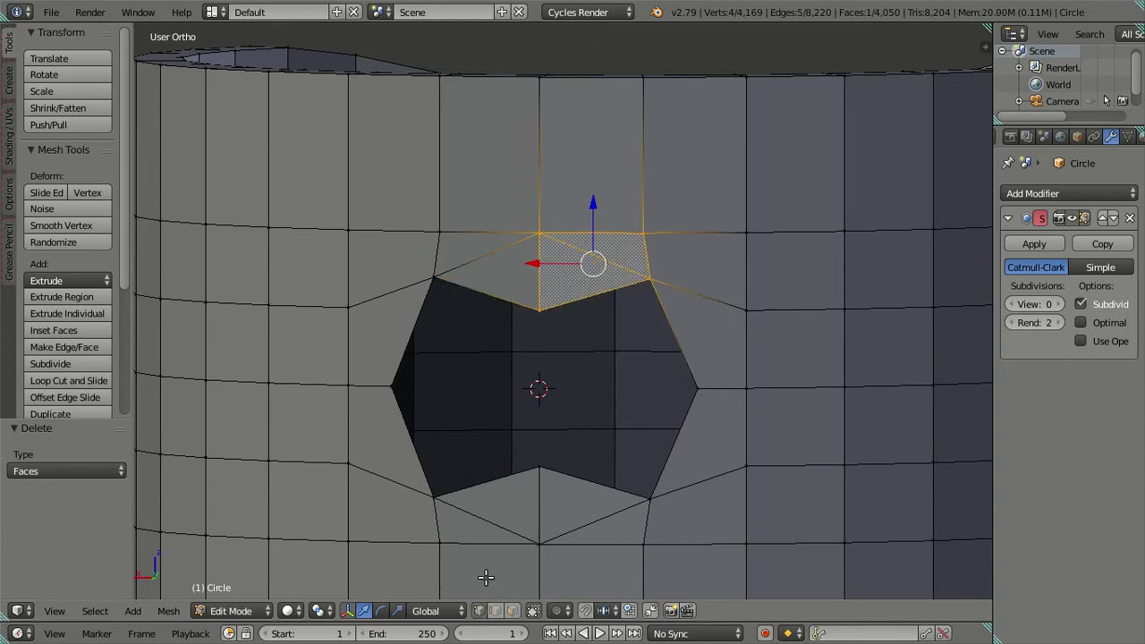
pyautogui.rightClick(543, 232)
pyautogui.press('g')
pyautogui.rightClick(605, 217)
pyautogui.keyDown('shift'); pyautogui.rightClick(650, 276); pyautogui.keyUp('shift')
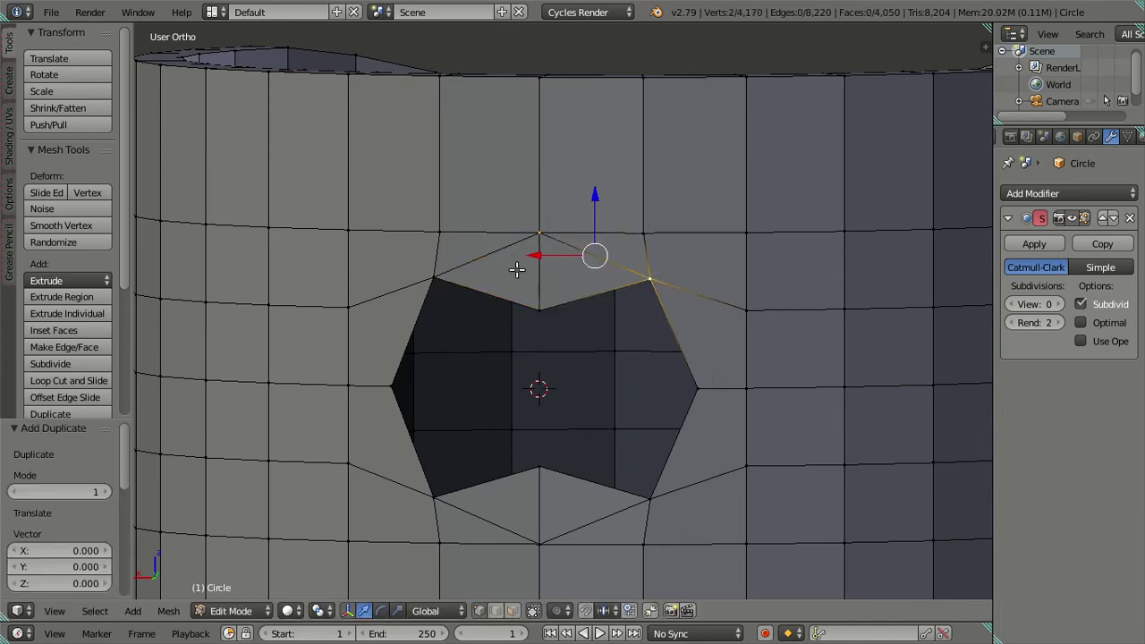
pyautogui.keyDown('shift'); pyautogui.rightClick(445, 268); pyautogui.keyUp('shift')
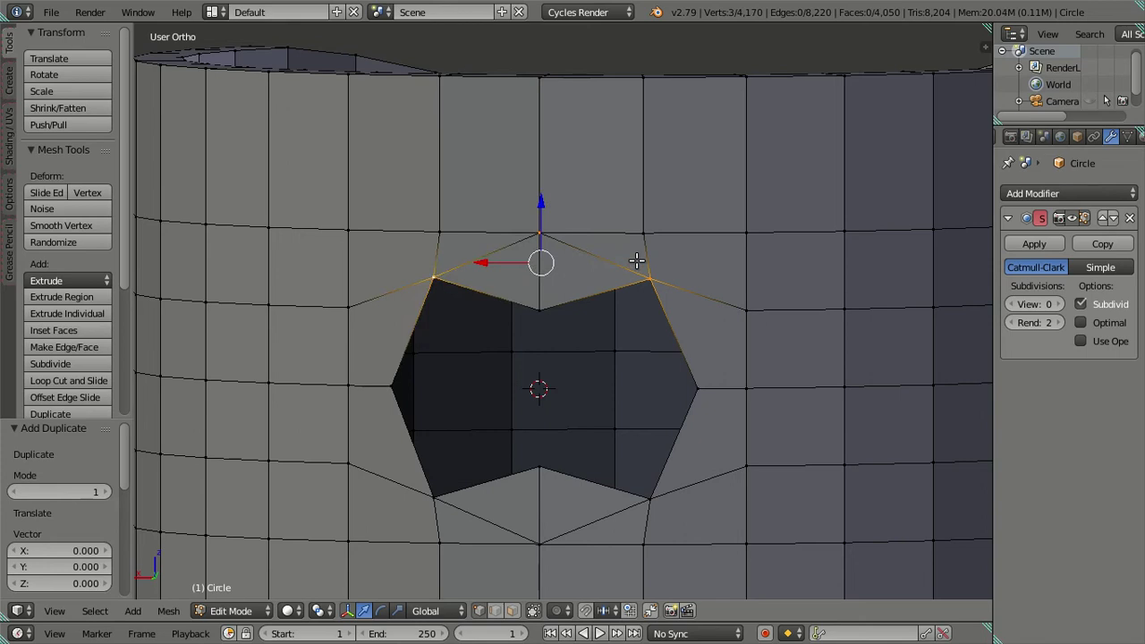
pyautogui.press('f')
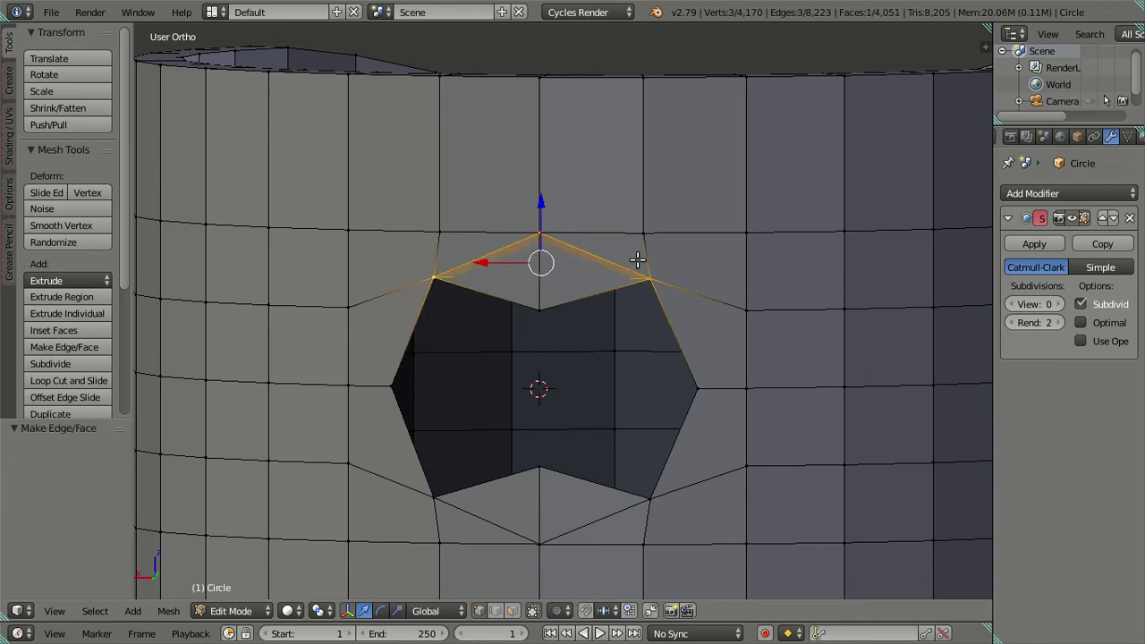
pyautogui.press('a')
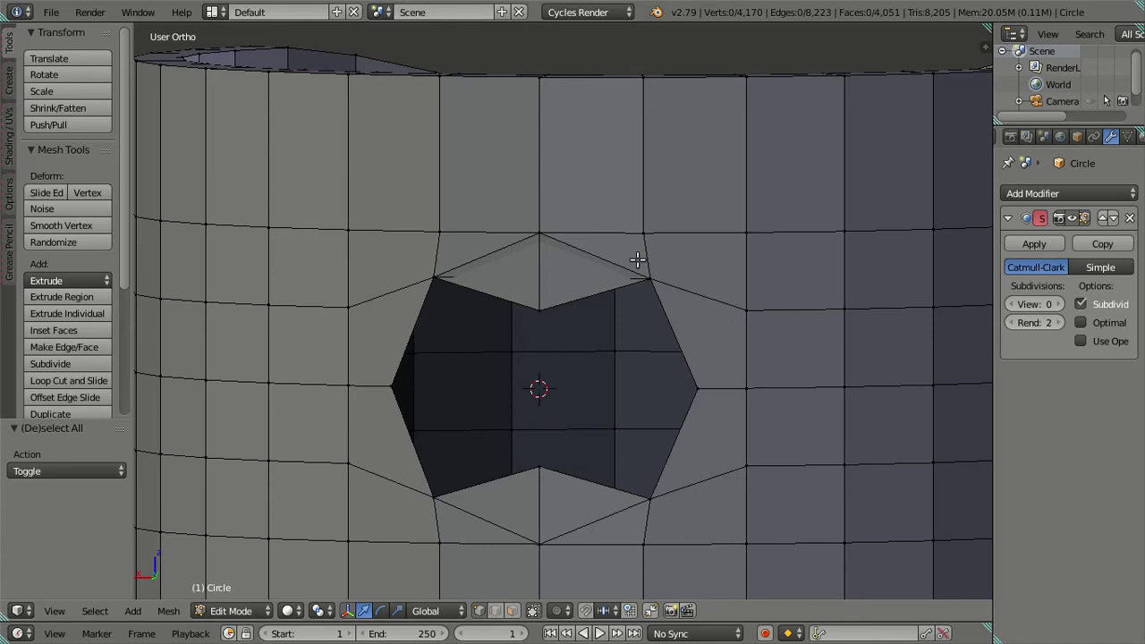
pyautogui.hotkey('ctrl', 'z')
pyautogui.hotkey('ctrl', 'z')
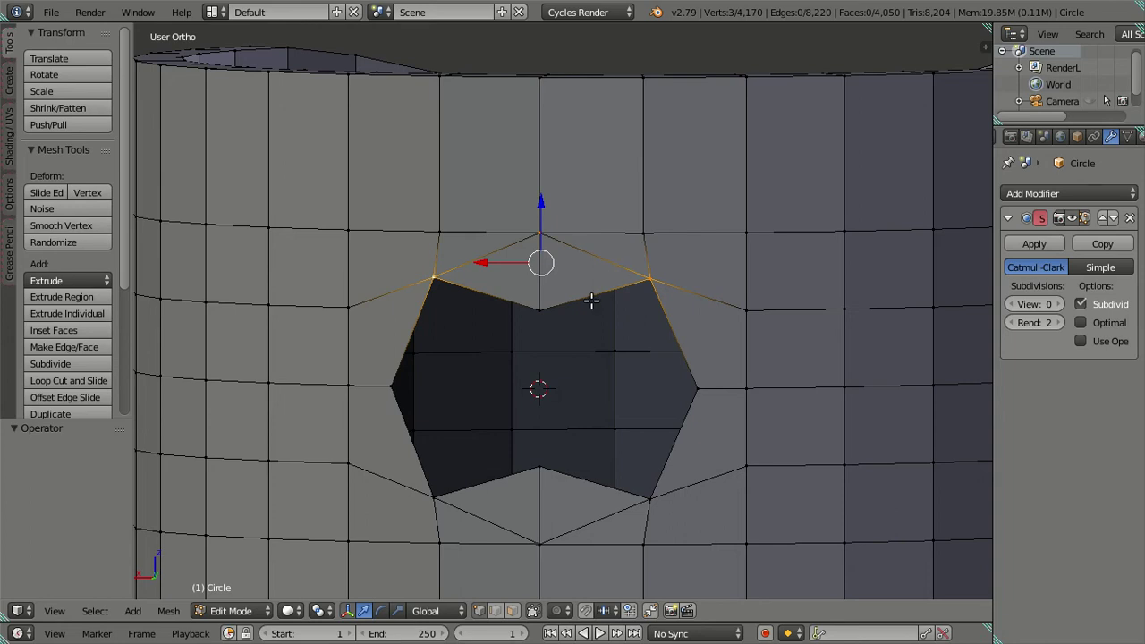
# Undo back, then duplicate the vertices above and below the hole in place
pyautogui.hotkey('ctrl', 'z')
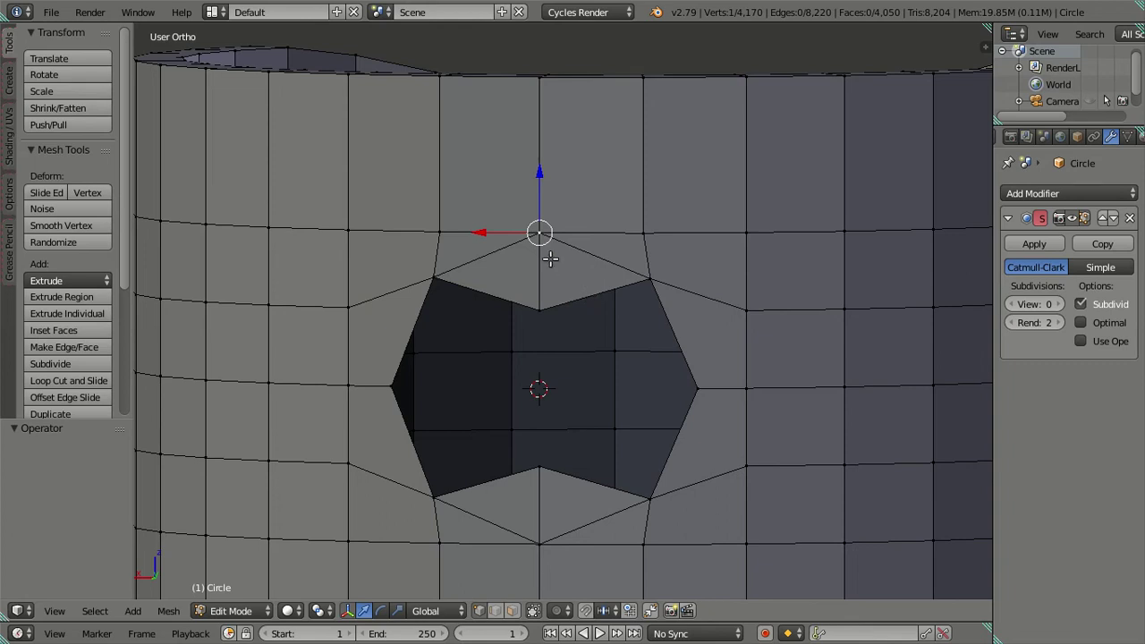
pyautogui.hotkey('ctrl', 'z')
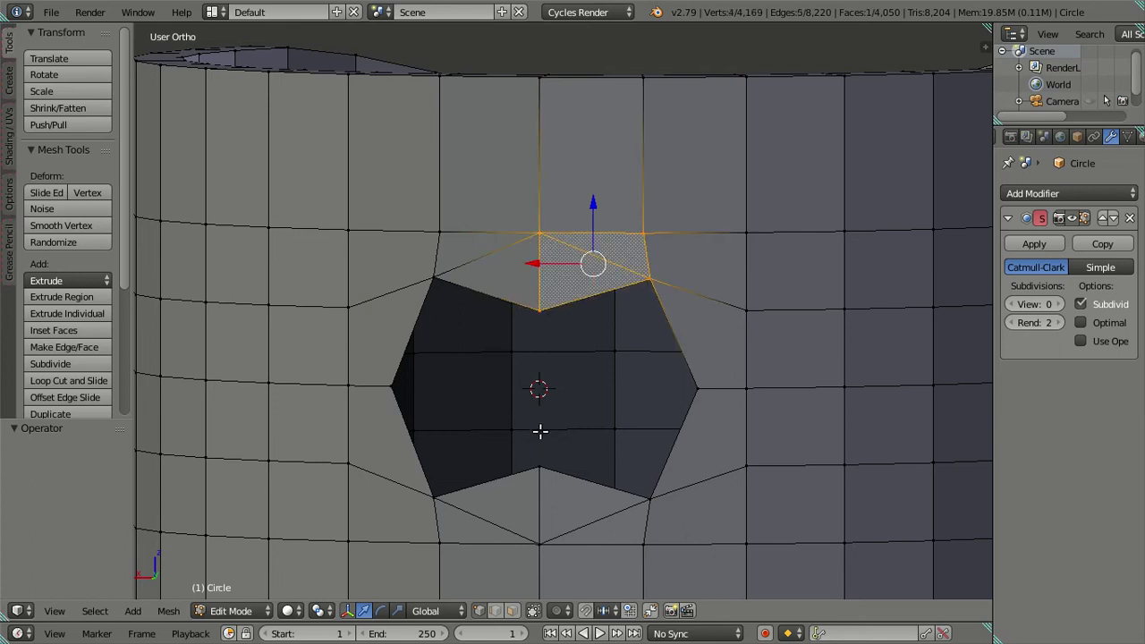
pyautogui.press('a')
pyautogui.click(539, 236)
pyautogui.keyDown('shift'); pyautogui.click(554, 541); pyautogui.keyUp('shift')
pyautogui.hotkey('shift', 'd')
pyautogui.rightClick(570, 345)
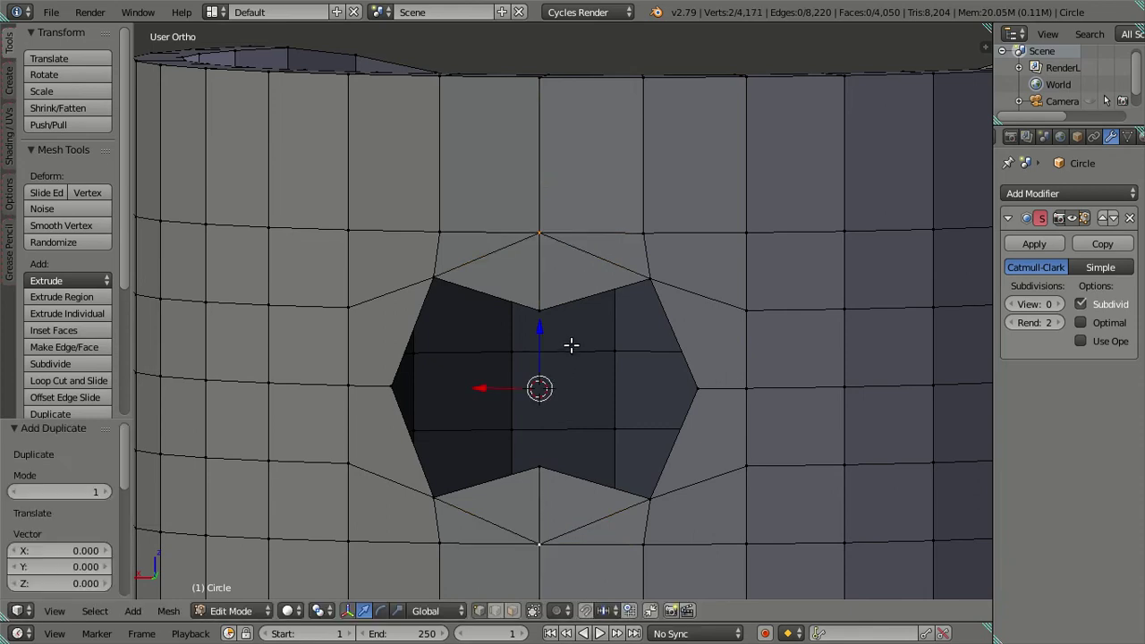
# Select the edge loop below the hole and move the 3D cursor to it
pyautogui.rightClick(551, 538)
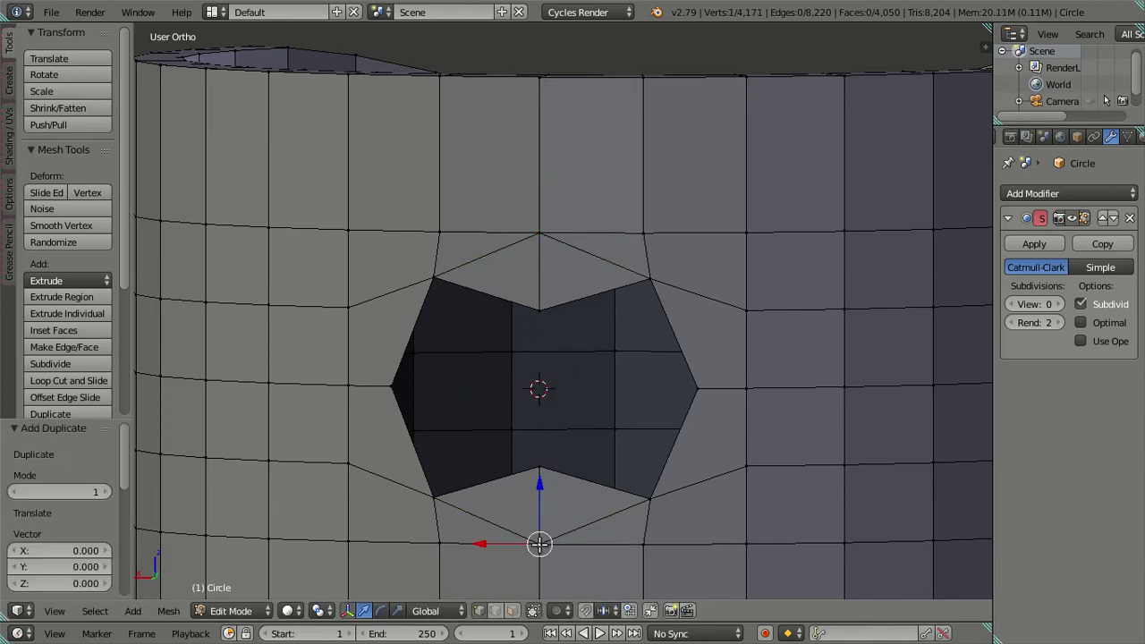
pyautogui.keyDown('shift'); pyautogui.moveTo(578, 495); pyautogui.dragTo(580, 337, button='middle'); pyautogui.keyUp('shift')
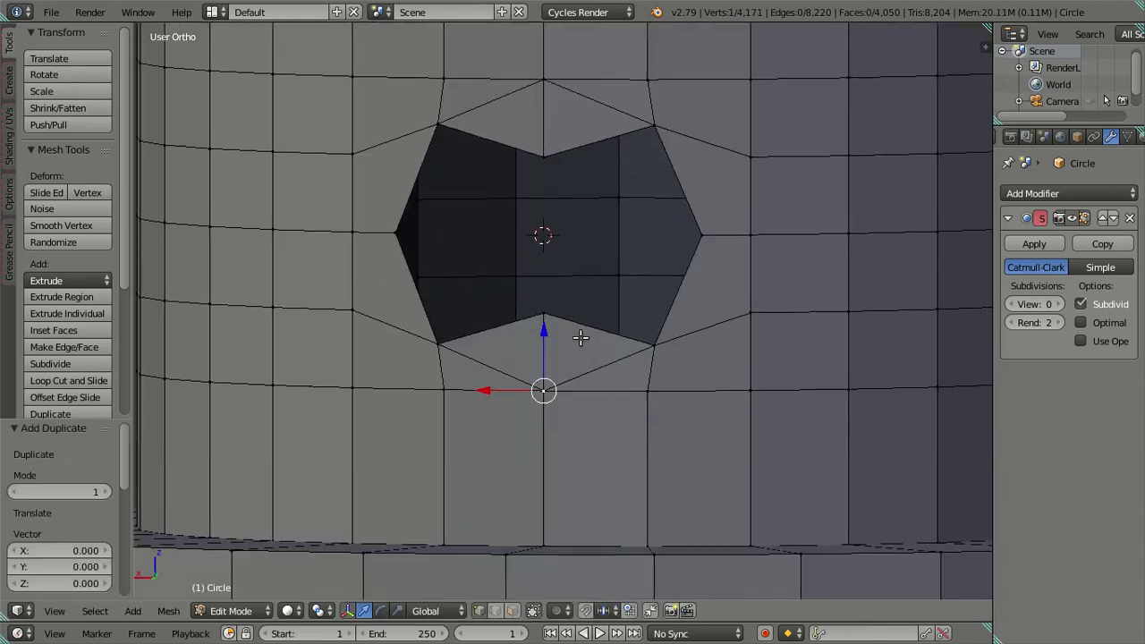
pyautogui.press('a')
pyautogui.keyDown('alt'); pyautogui.rightClick(673, 390); pyautogui.keyUp('alt')
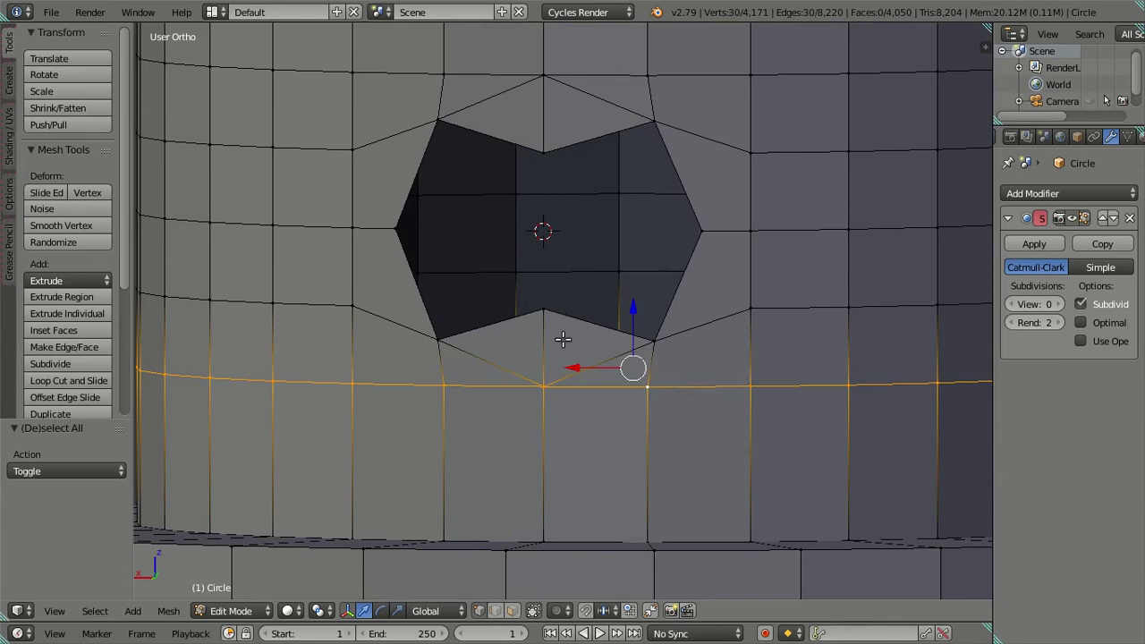
pyautogui.hotkey('shift', 's')
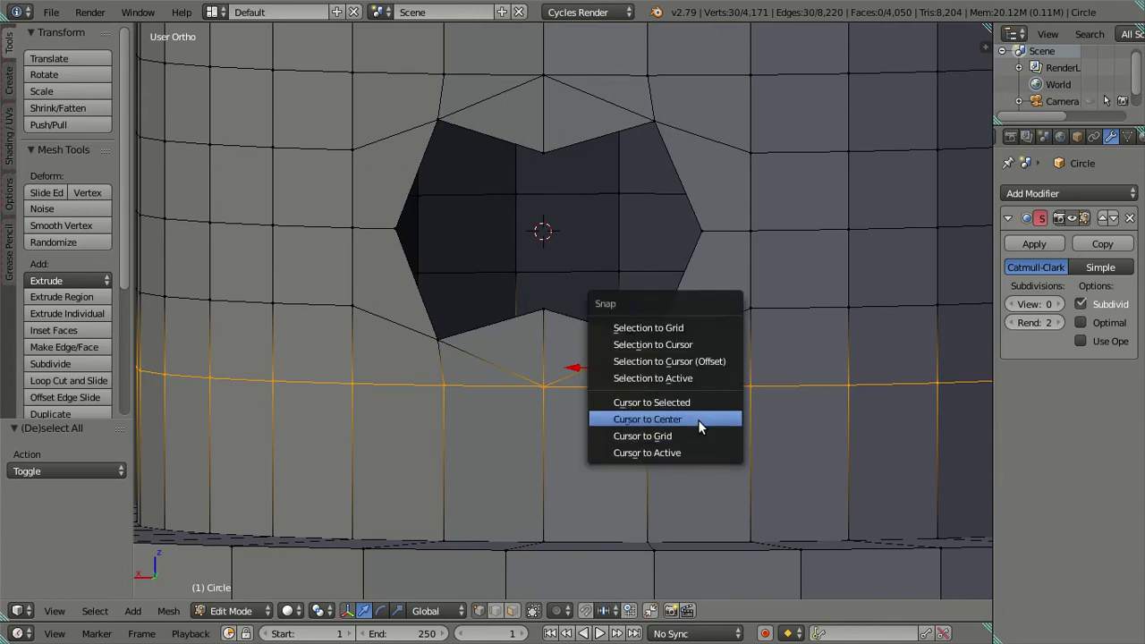
pyautogui.click(694, 403)
# In front view, lower the edge loop below the hole slightly along Z
pyautogui.moveTo(635, 308)
pyautogui.mouseDown()
pyautogui.moveTo(626, 338)
pyautogui.moveTo(624, 303)
pyautogui.moveTo(631, 438)
pyautogui.moveTo(638, 400)
pyautogui.mouseUp()
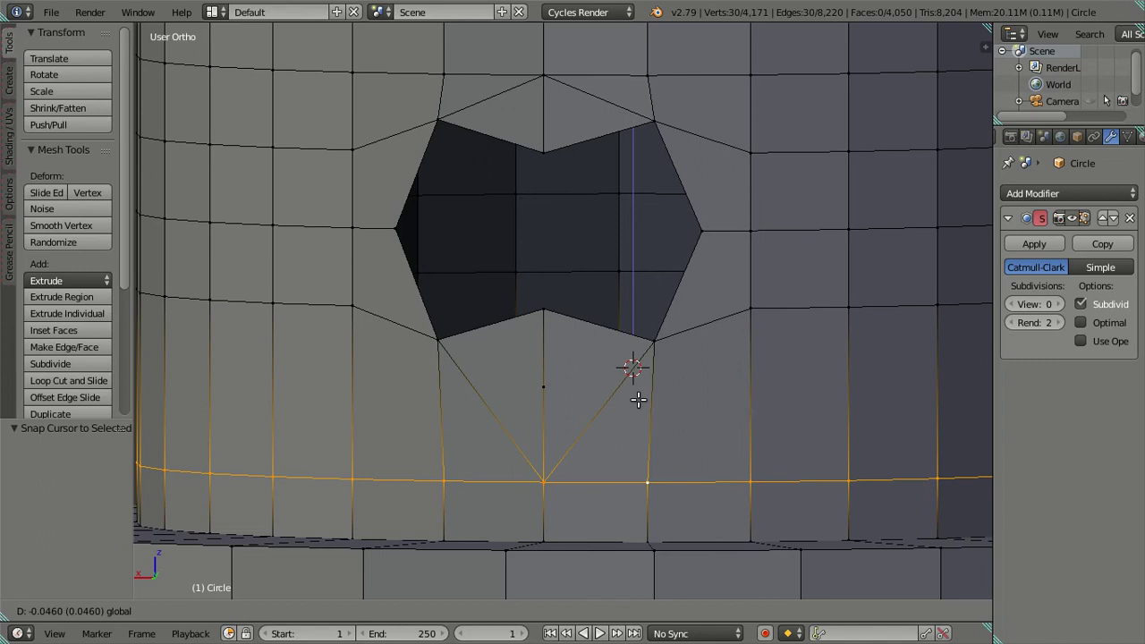
pyautogui.press('Escape')
pyautogui.scroll(-4, 588, 328)
pyautogui.press('KP_1')
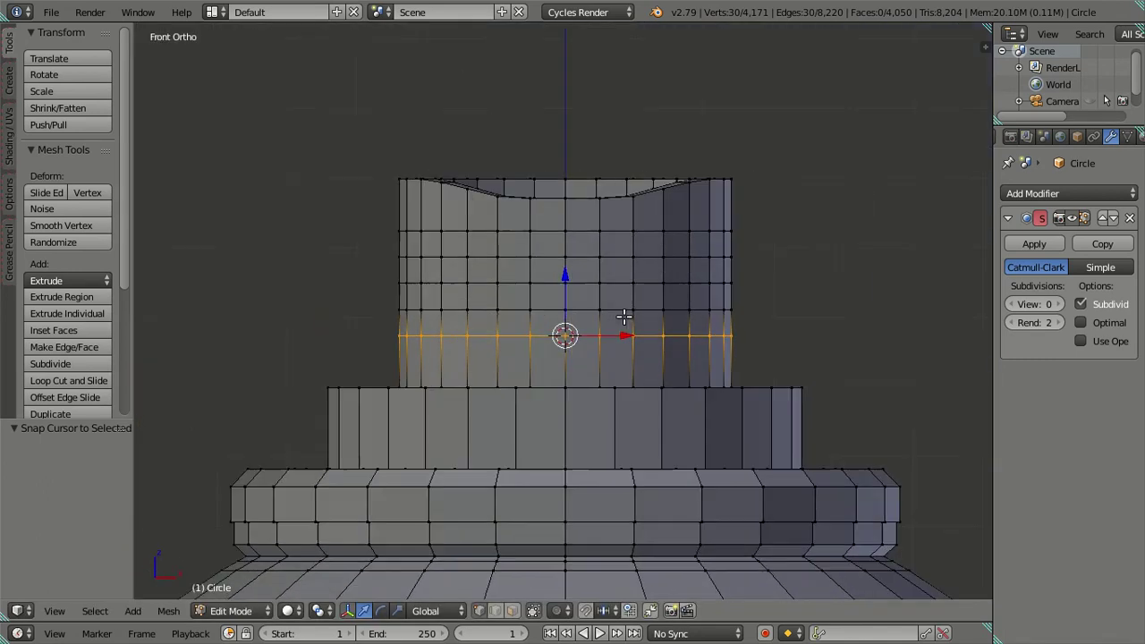
pyautogui.scroll(5, 585, 330)
pyautogui.press('g')
pyautogui.press('z')
pyautogui.click(566, 348)
# From the back view, merge the hole's bottom tip vertex into the one below At Last
pyautogui.press('ctrl+KP_1')
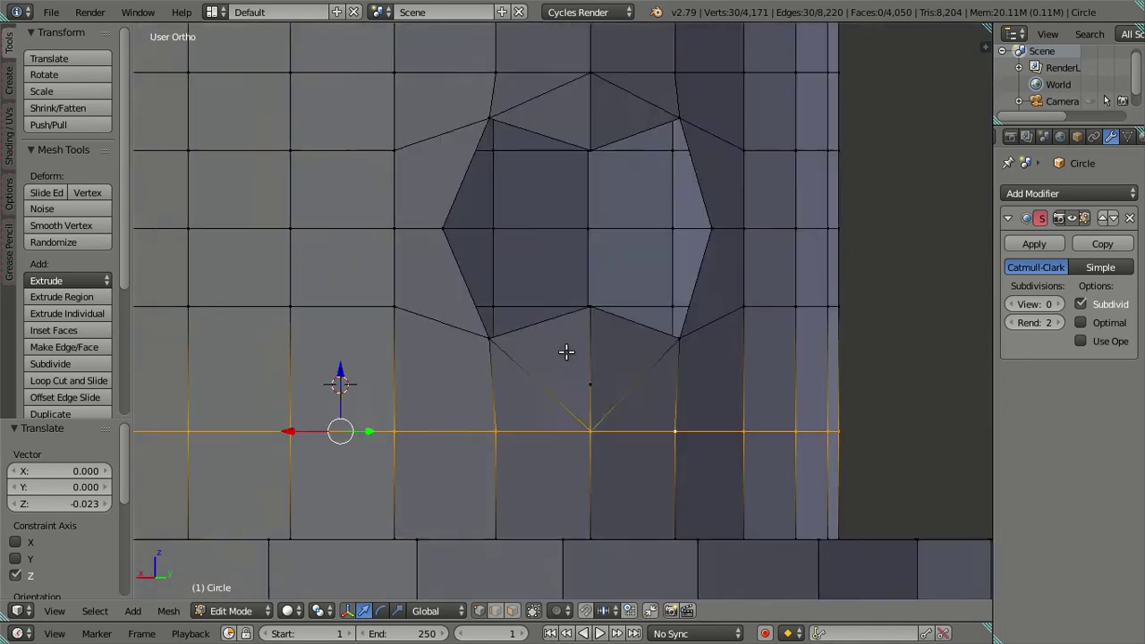
pyautogui.scroll(2, 582, 386)
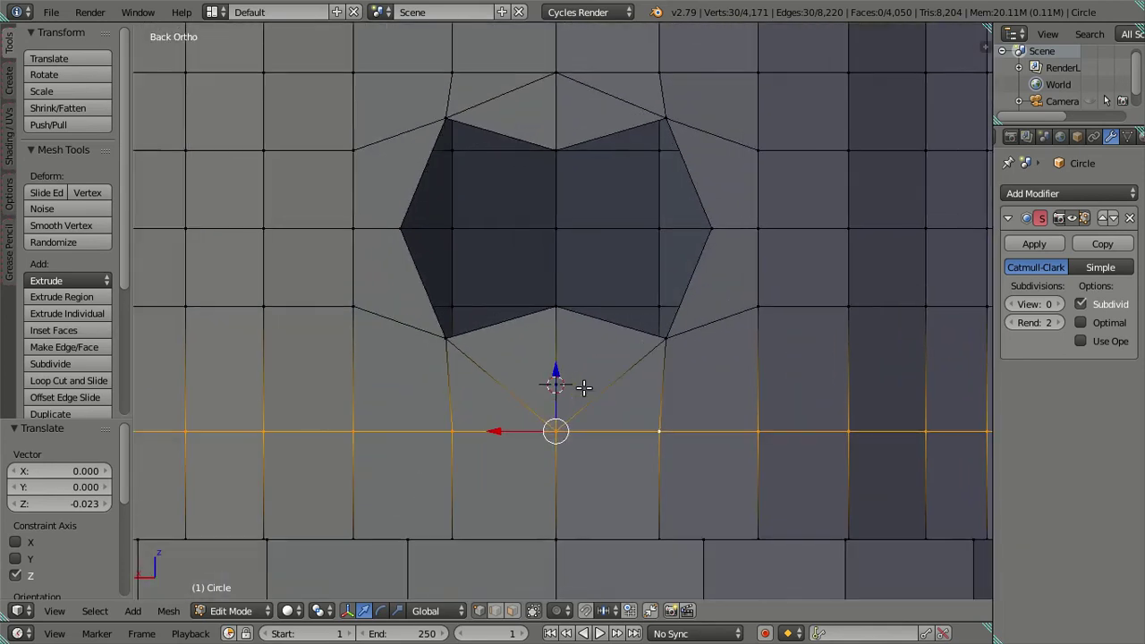
pyautogui.press('a')
pyautogui.scroll(2, 583, 386)
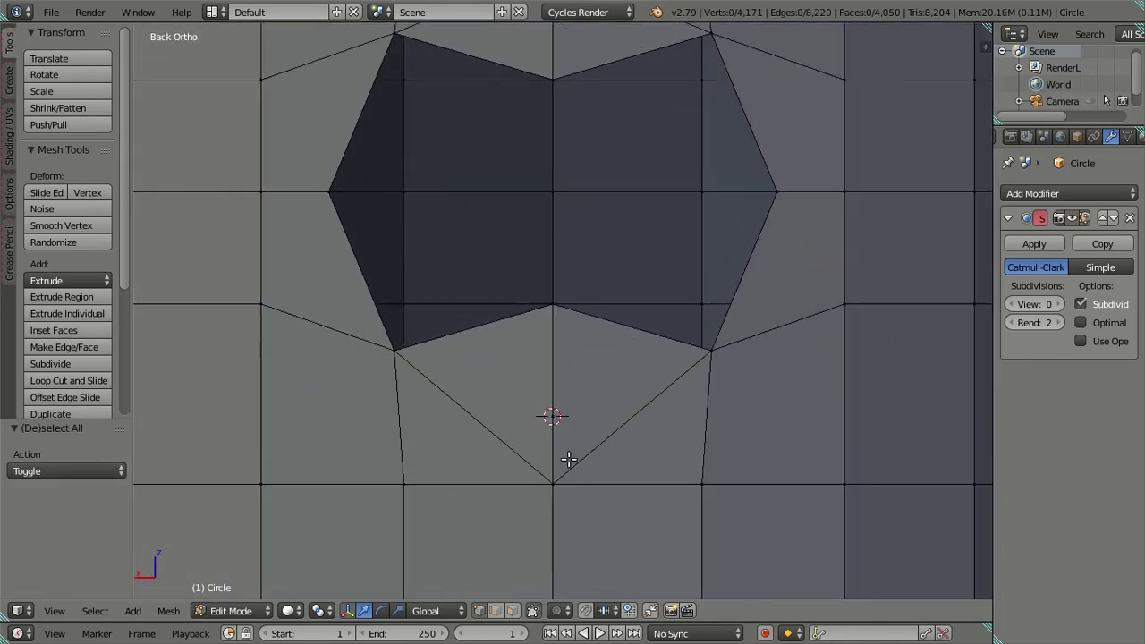
pyautogui.moveTo(563, 316); pyautogui.dragTo(556, 347, button='middle')
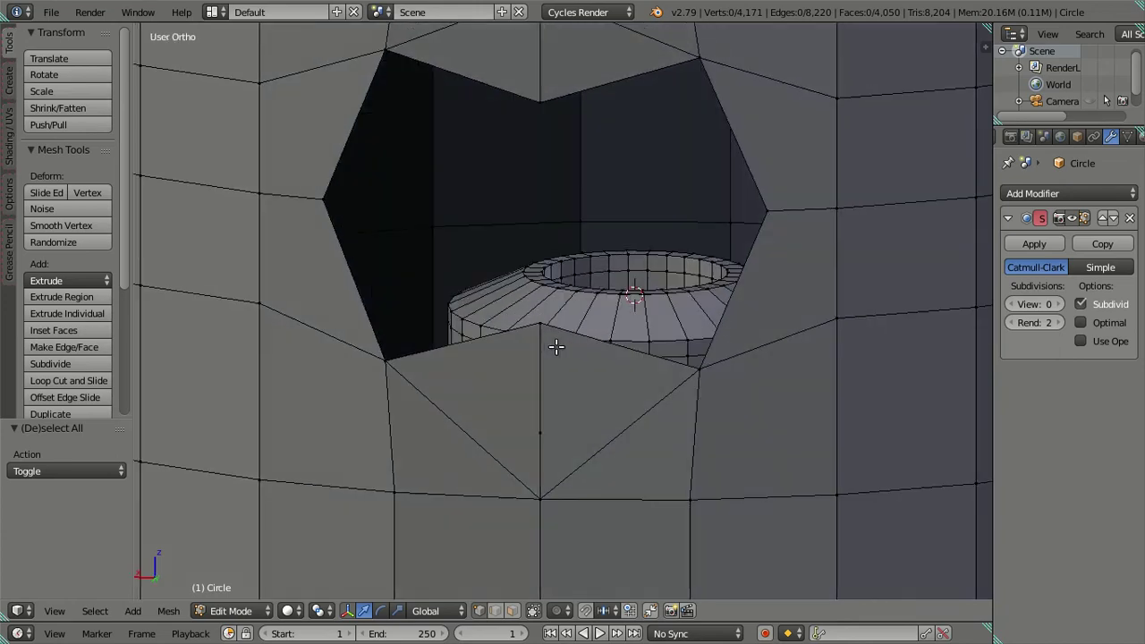
pyautogui.rightClick(539, 326)
pyautogui.keyDown('shift'); pyautogui.rightClick(541, 430); pyautogui.keyUp('shift')
pyautogui.hotkey('alt', 'm')
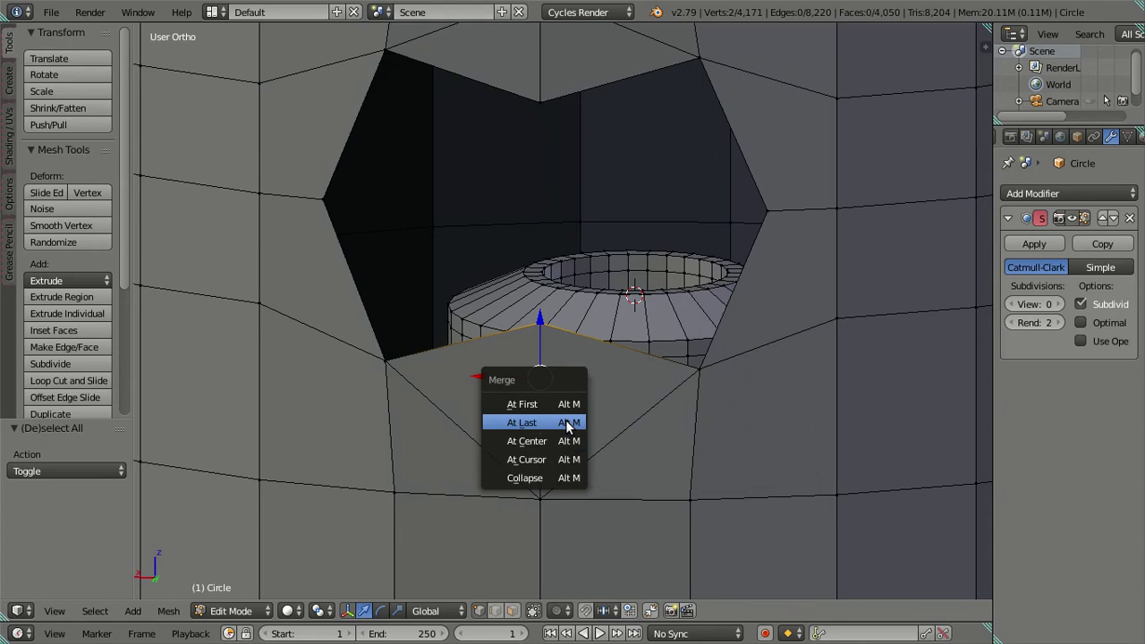
pyautogui.click(567, 424)
# Snap the edge loop below the hole to the 3D cursor
pyautogui.press('a')
pyautogui.moveTo(575, 472)
pyautogui.mouseDown(button='middle')
pyautogui.moveTo(605, 373)
pyautogui.moveTo(640, 339)
pyautogui.moveTo(571, 323)
pyautogui.moveTo(566, 268)
pyautogui.moveTo(686, 204)
pyautogui.mouseUp(button='middle')
pyautogui.keyDown('alt'); pyautogui.rightClick(711, 196); pyautogui.keyUp('alt')
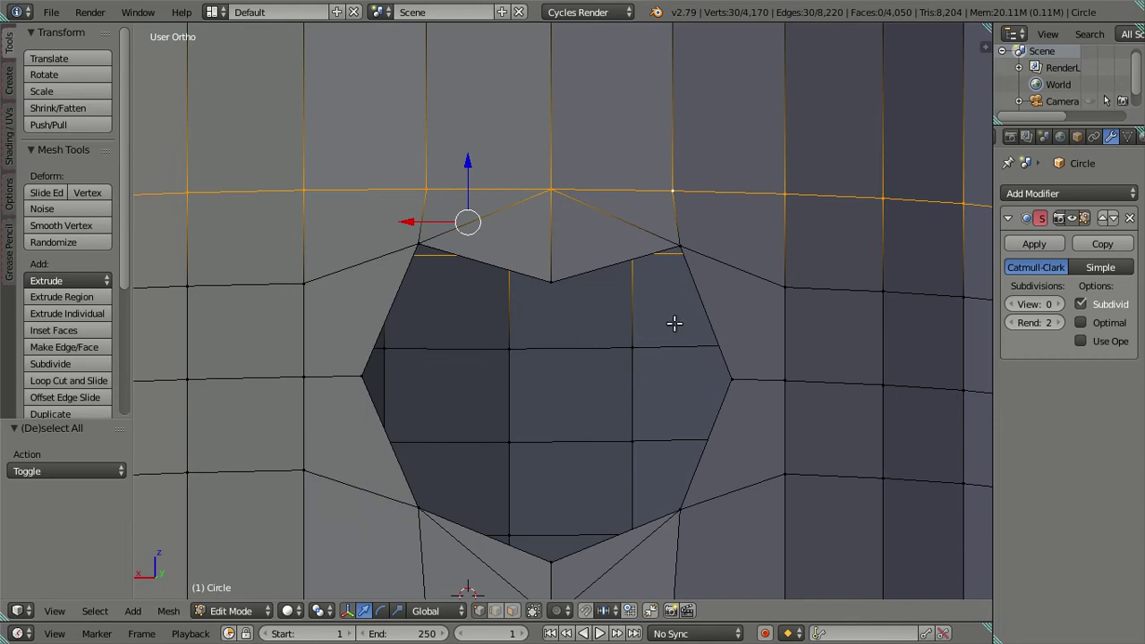
pyautogui.scroll(-2, 675, 323)
pyautogui.scroll(-1, 667, 383)
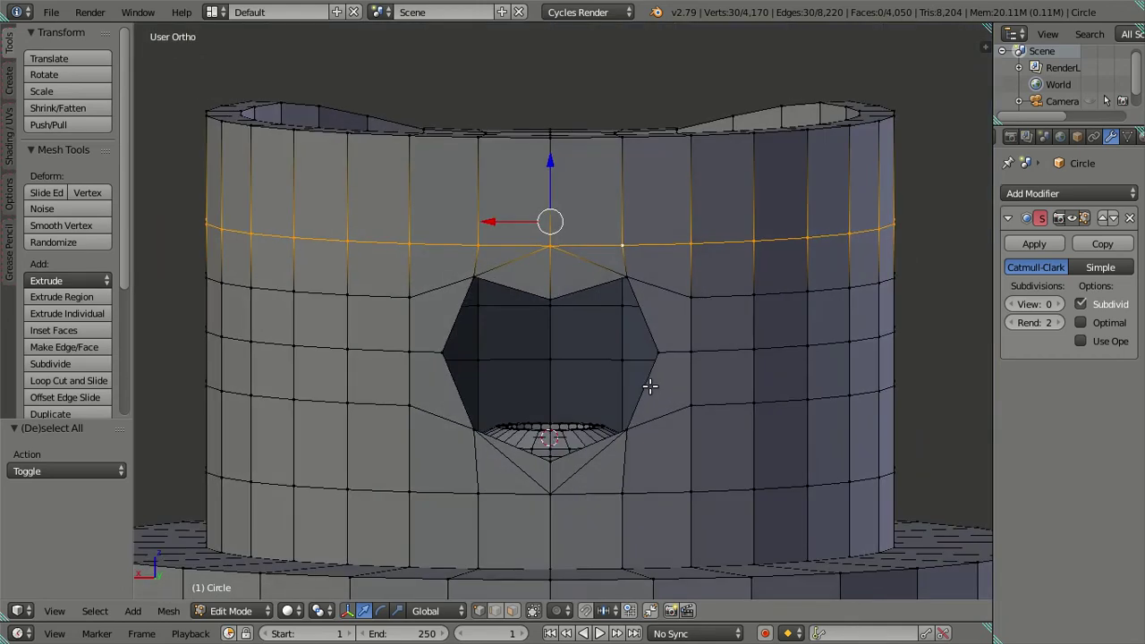
pyautogui.hotkey('ctrl', 'z')
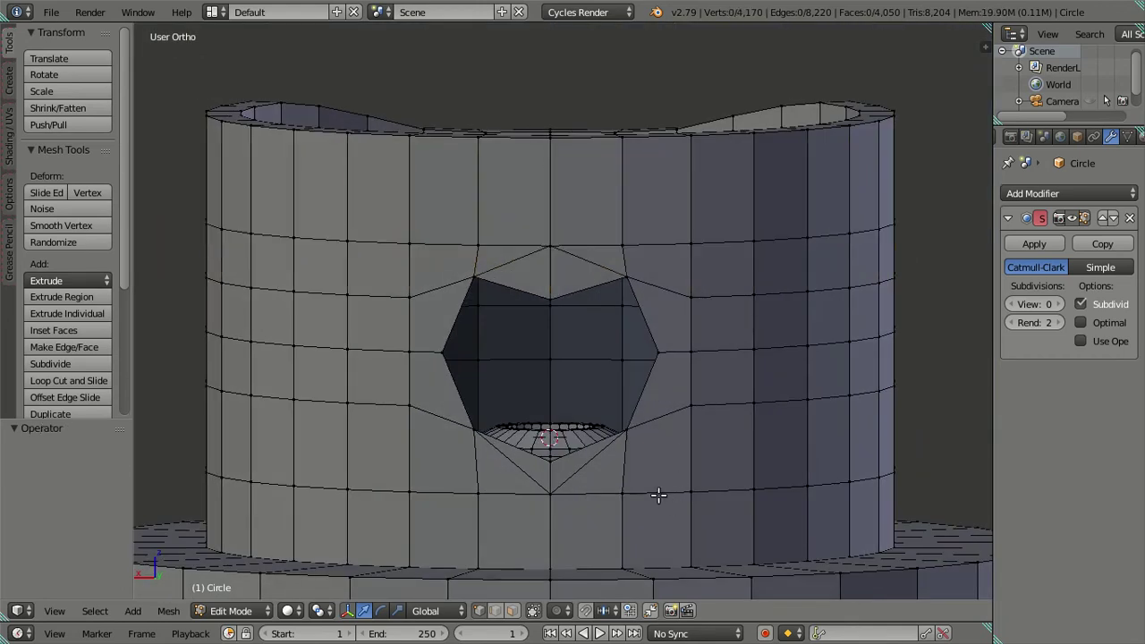
pyautogui.keyDown('alt'); pyautogui.rightClick(656, 494); pyautogui.keyUp('alt')
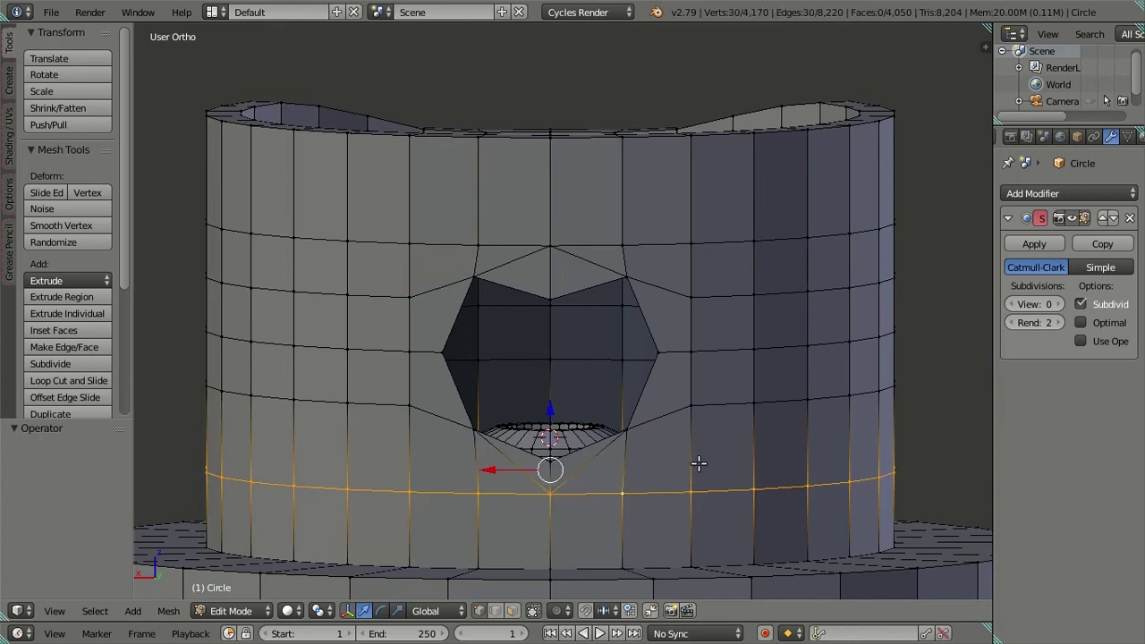
pyautogui.moveTo(705, 450)
pyautogui.mouseDown(button='middle')
pyautogui.moveTo(695, 426)
pyautogui.moveTo(678, 435)
pyautogui.moveTo(685, 447)
pyautogui.mouseUp(button='middle')
pyautogui.hotkey('shift', 's')
pyautogui.click(696, 401)
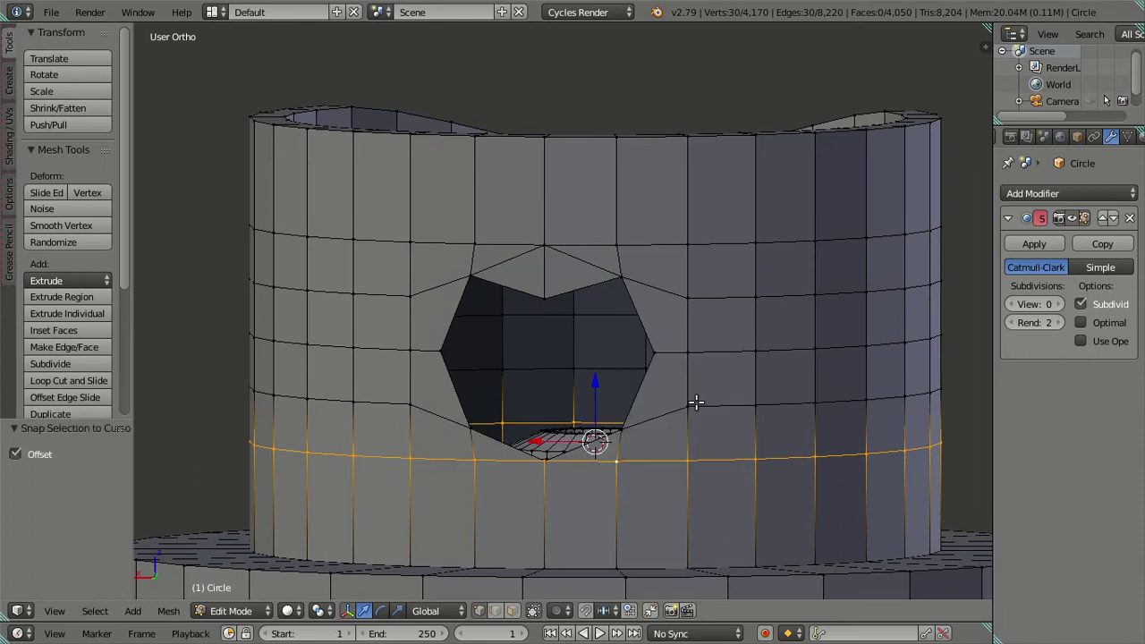
# Move the 3D cursor to the edge loop above the hole
pyautogui.press('a')
pyautogui.scroll(2, 573, 423)
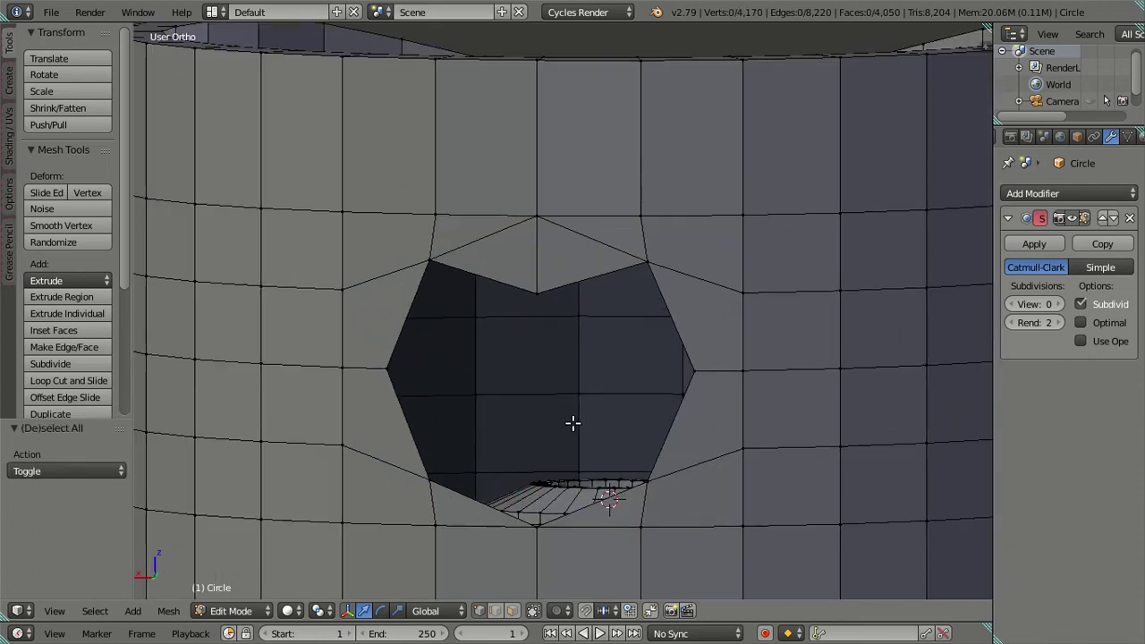
pyautogui.keyDown('alt'); pyautogui.rightClick(716, 215); pyautogui.keyUp('alt')
pyautogui.hotkey('shift', 's')
pyautogui.click(733, 276)
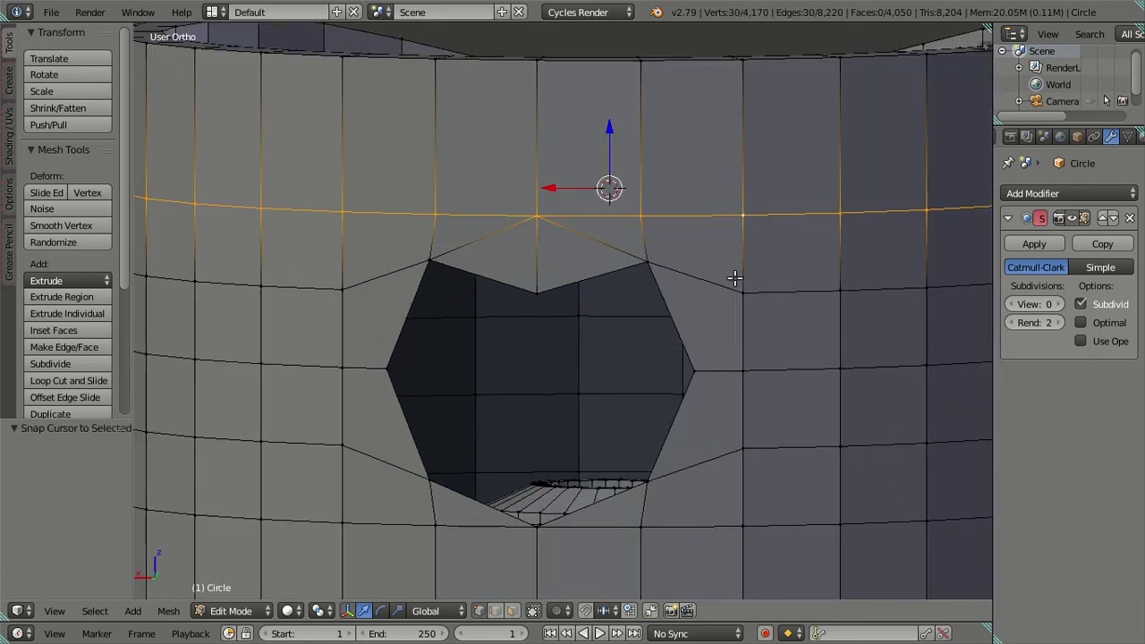
# Merge the hole's top tip vertex At Last and snap the upper edge loop to the cursor
pyautogui.moveTo(605, 133); pyautogui.dragTo(608, 84)
pyautogui.rightClick(535, 289)
pyautogui.hotkey('alt', 'm')
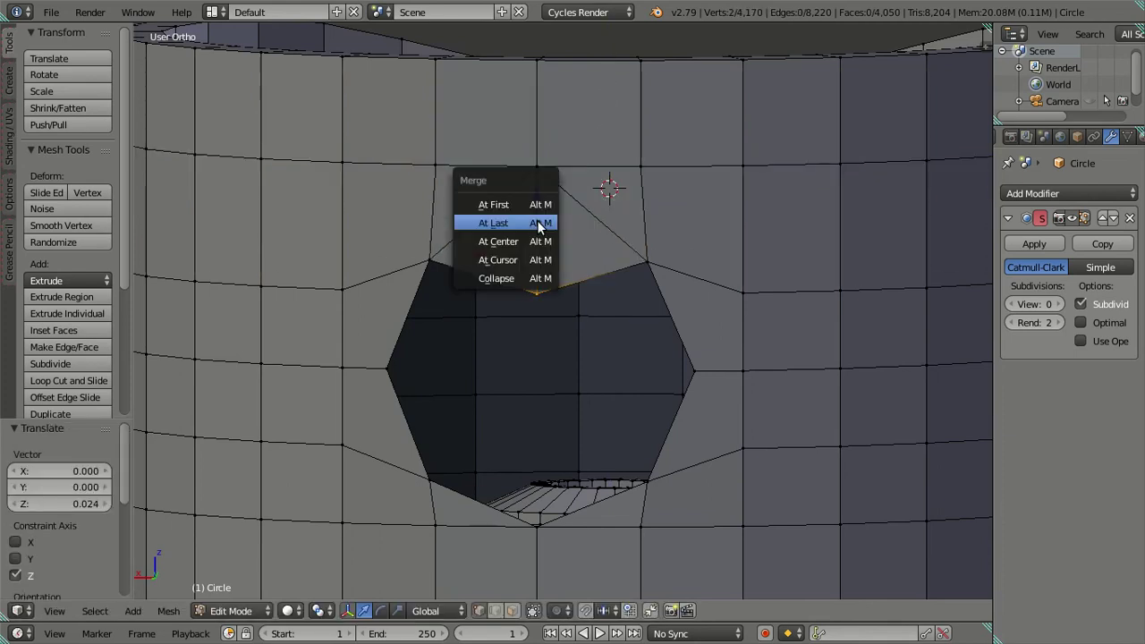
pyautogui.click(537, 221)
pyautogui.press('a')
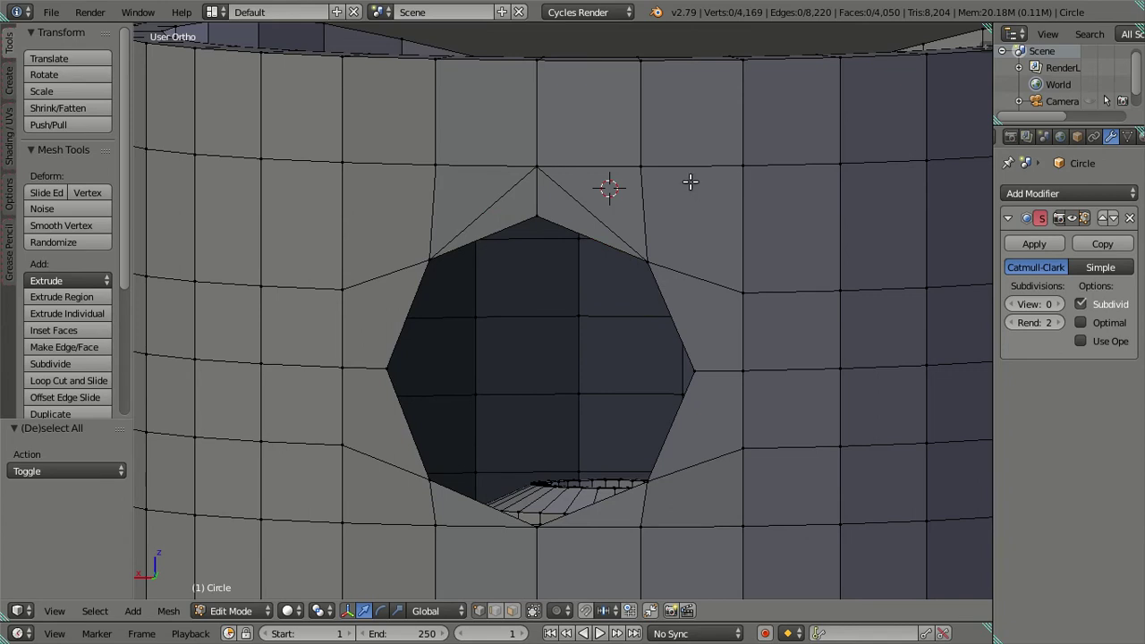
pyautogui.keyDown('alt'); pyautogui.rightClick(690, 168); pyautogui.keyUp('alt')
pyautogui.hotkey('shift', 's')
pyautogui.click(757, 185)
# Lower the edge loop just below the hole by 0.01
pyautogui.press('a')
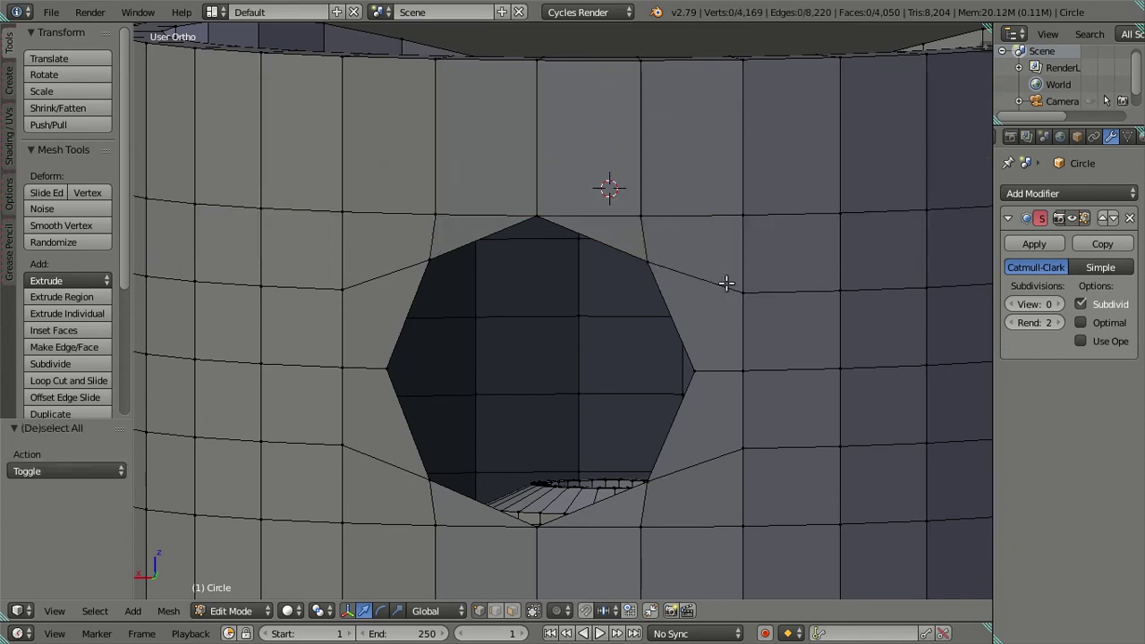
pyautogui.scroll(-3, 599, 206)
pyautogui.moveTo(682, 322); pyautogui.dragTo(677, 307, button='middle')
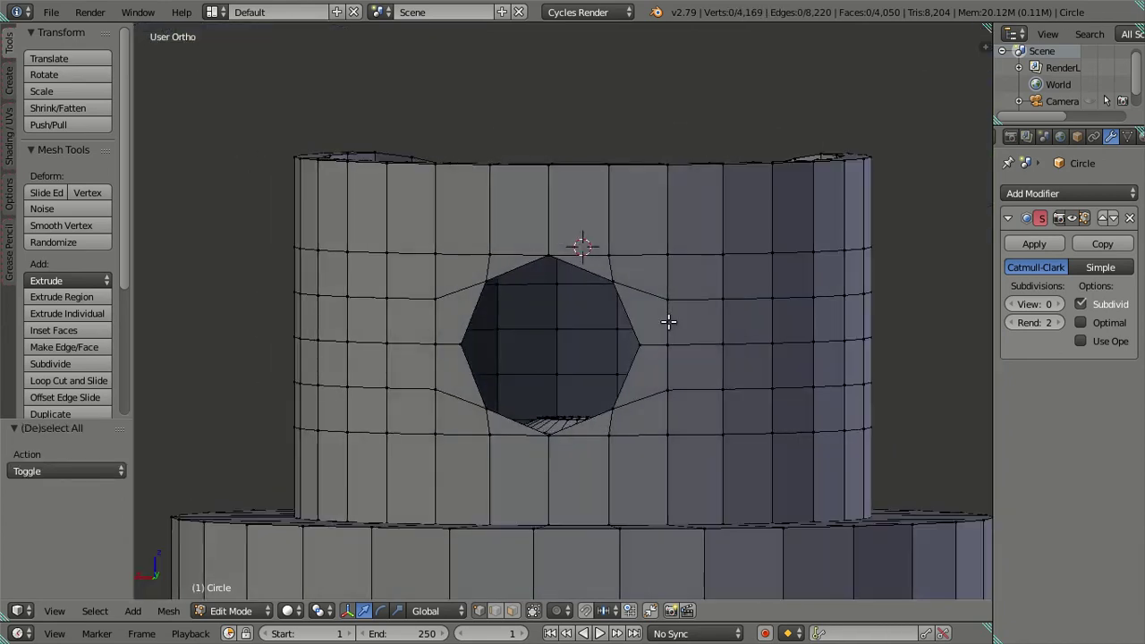
pyautogui.keyDown('alt'); pyautogui.rightClick(634, 433); pyautogui.keyUp('alt')
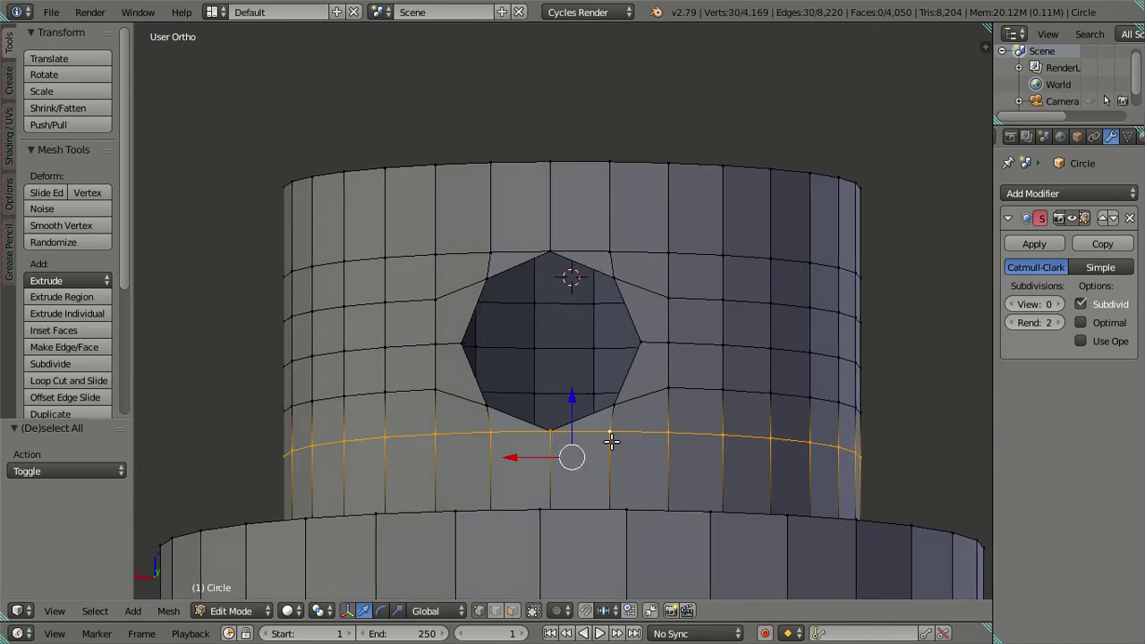
pyautogui.moveTo(573, 399); pyautogui.dragTo(580, 413)
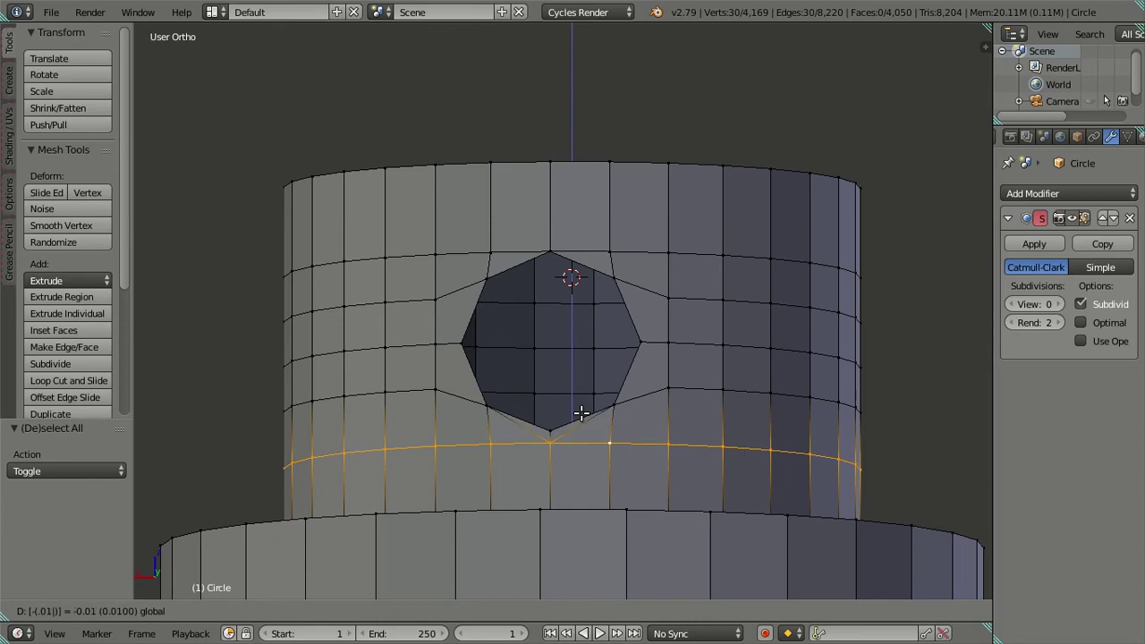
pyautogui.moveTo(581, 413); pyautogui.dragTo(582, 411)
# Raise the edge loop just above the hole slightly
pyautogui.press('a')
pyautogui.keyDown('alt'); pyautogui.click(637, 244); pyautogui.keyUp('alt')
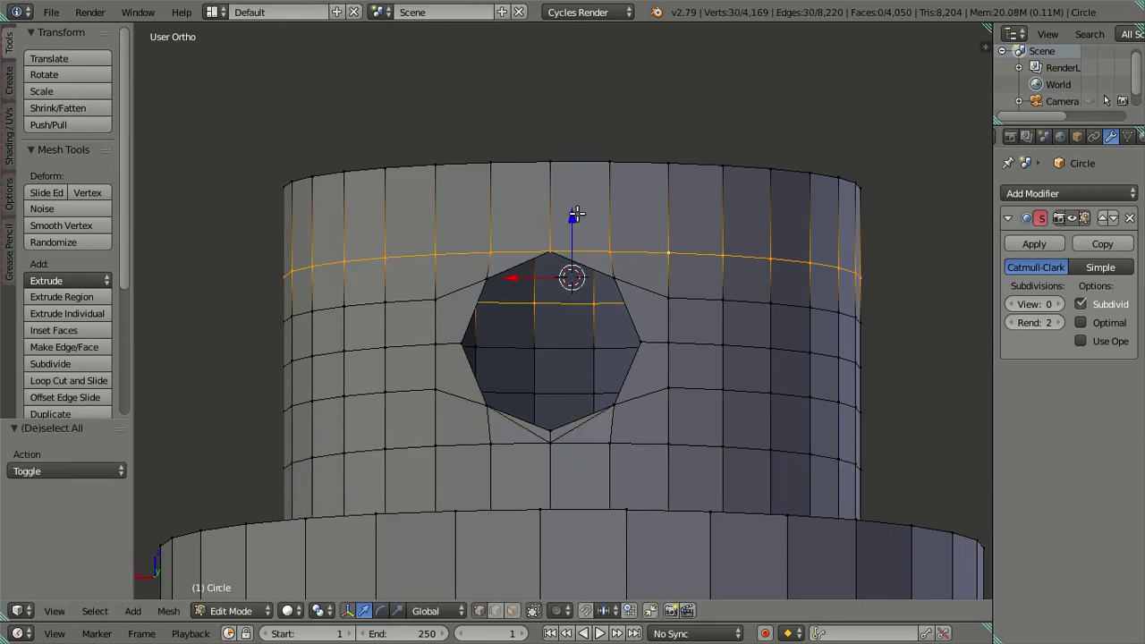
pyautogui.moveTo(578, 214); pyautogui.dragTo(577, 202)
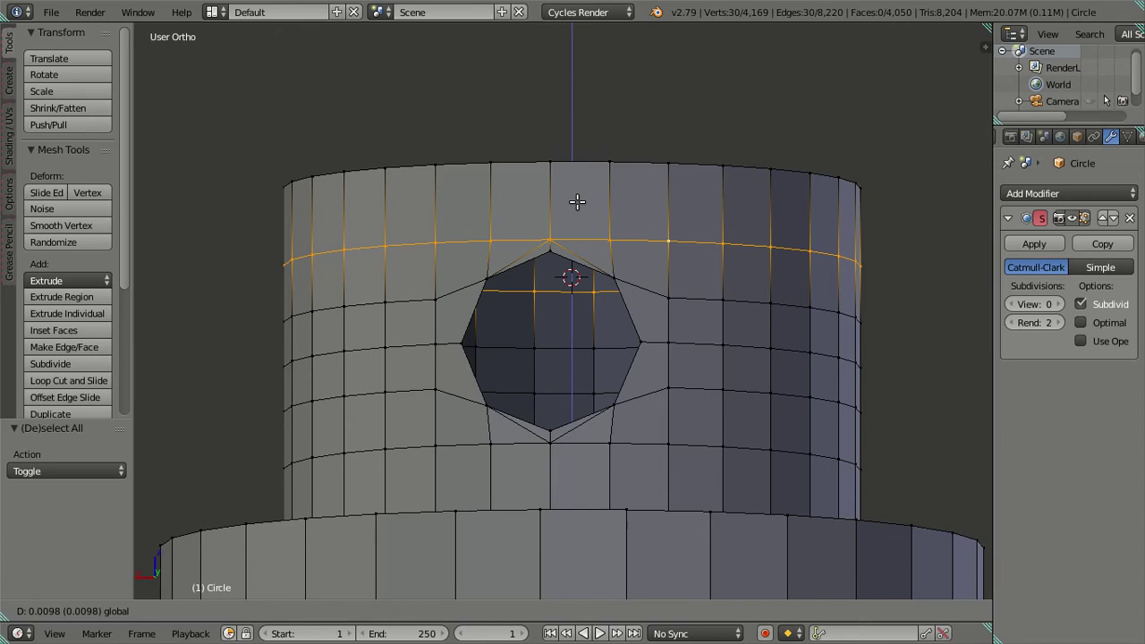
pyautogui.moveTo(578, 202); pyautogui.dragTo(577, 200)
pyautogui.press('a')
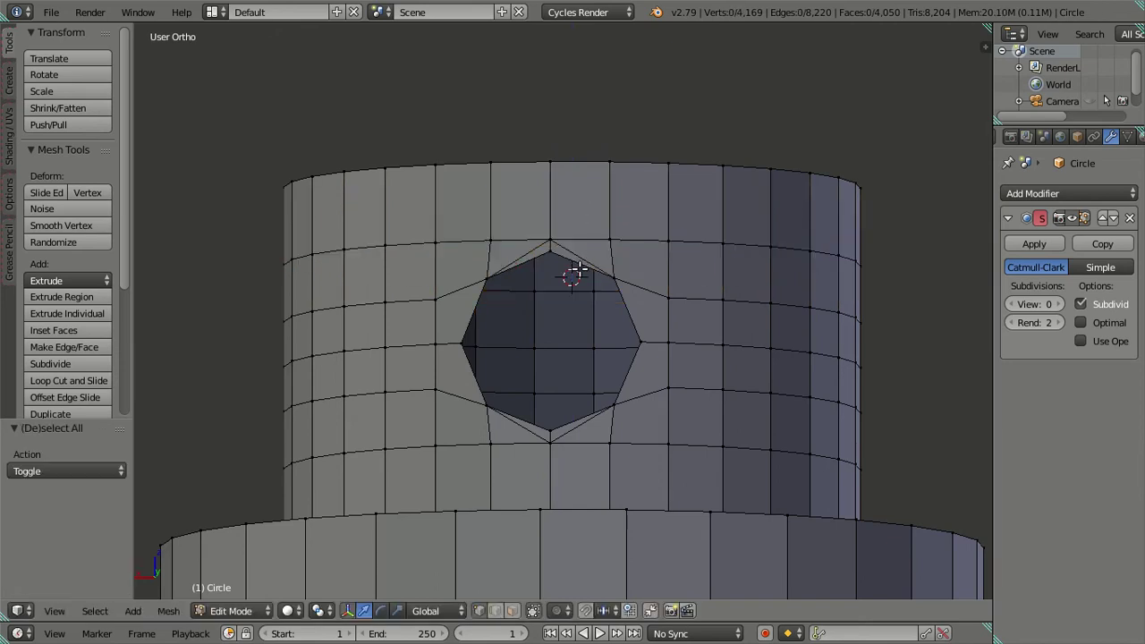
# Select four slanted edges beside the hole and dissolve them
pyautogui.scroll(3, 580, 269)
pyautogui.rightClick(583, 213)
pyautogui.keyDown('shift'); pyautogui.rightClick(490, 224); pyautogui.keyUp('shift')
pyautogui.keyDown('shift'); pyautogui.rightClick(492, 526); pyautogui.keyUp('shift')
pyautogui.keyDown('shift'); pyautogui.rightClick(568, 518); pyautogui.keyUp('shift')
pyautogui.press('x')
pyautogui.click(690, 545)
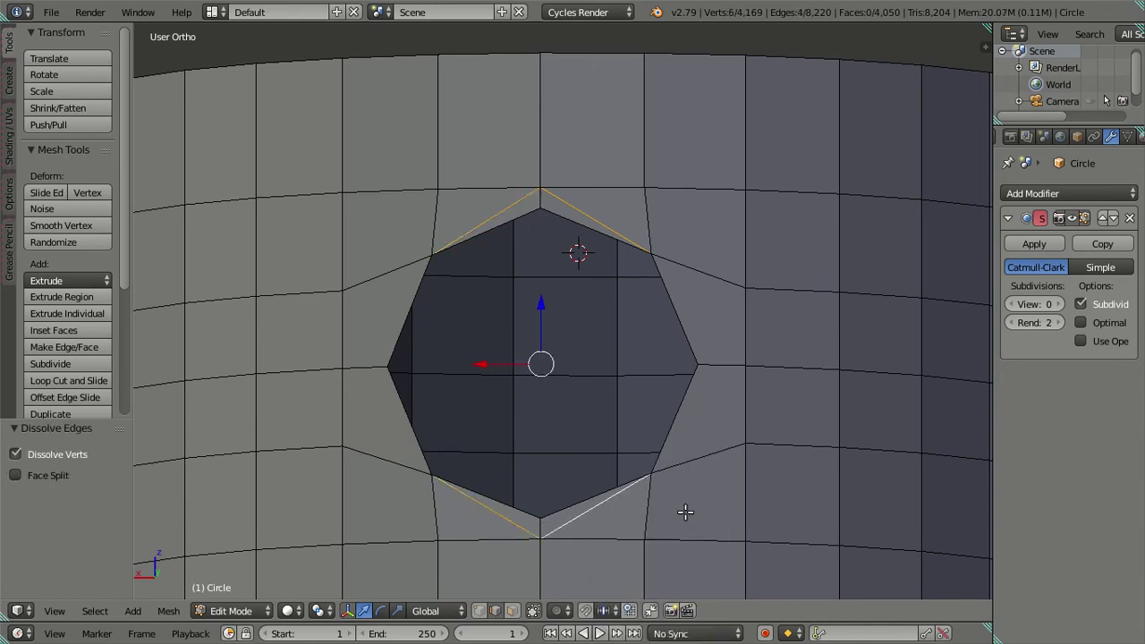
pyautogui.press('x')
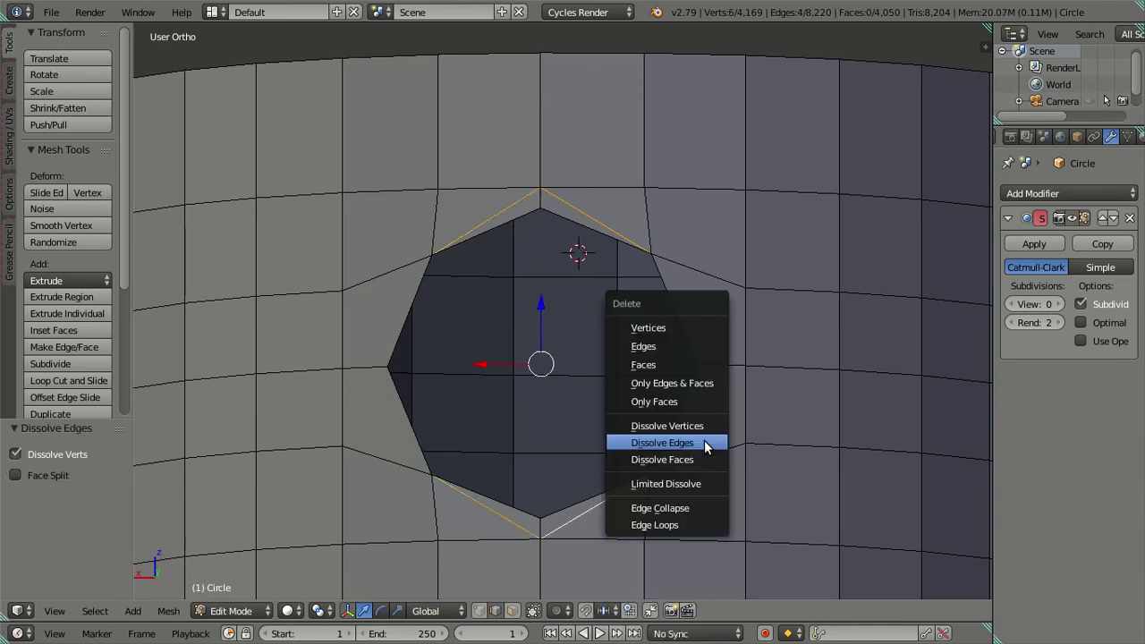
pyautogui.click(704, 443)
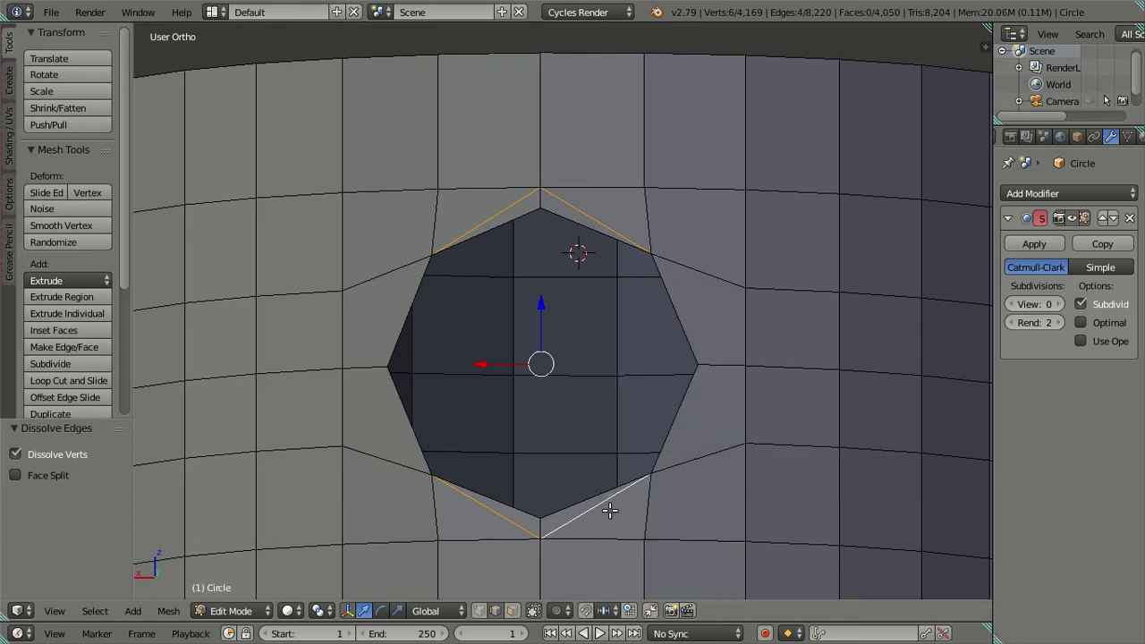
# Delete the four diagonal edges above and below the octagonal hole using Delete Edges
pyautogui.rightClick(586, 512)
pyautogui.press('x')
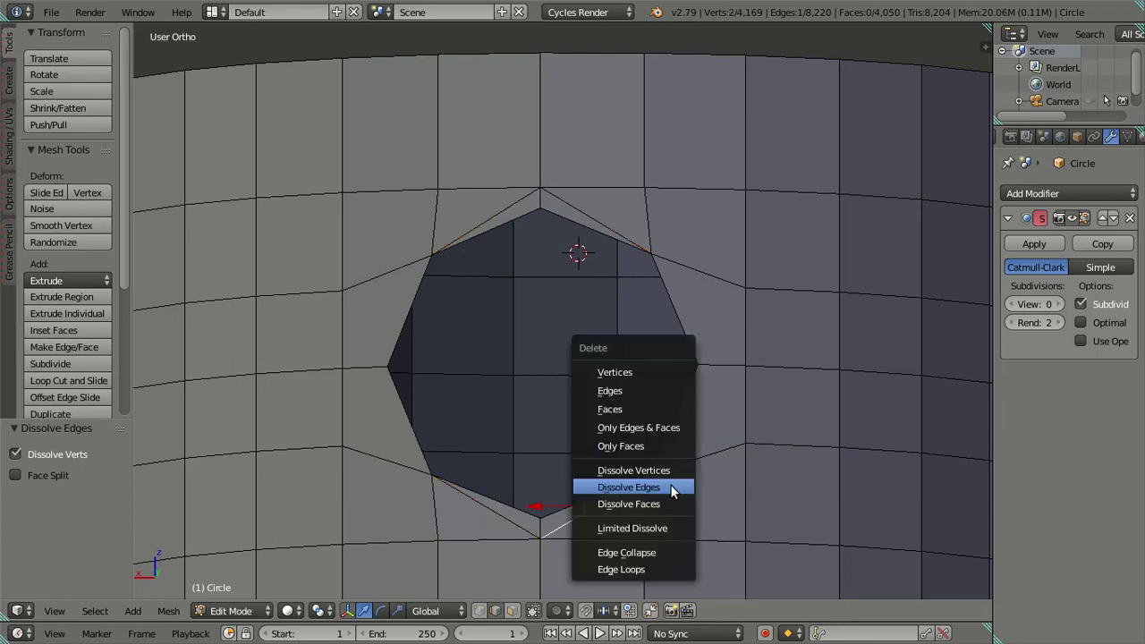
pyautogui.click(671, 487)
pyautogui.press('x')
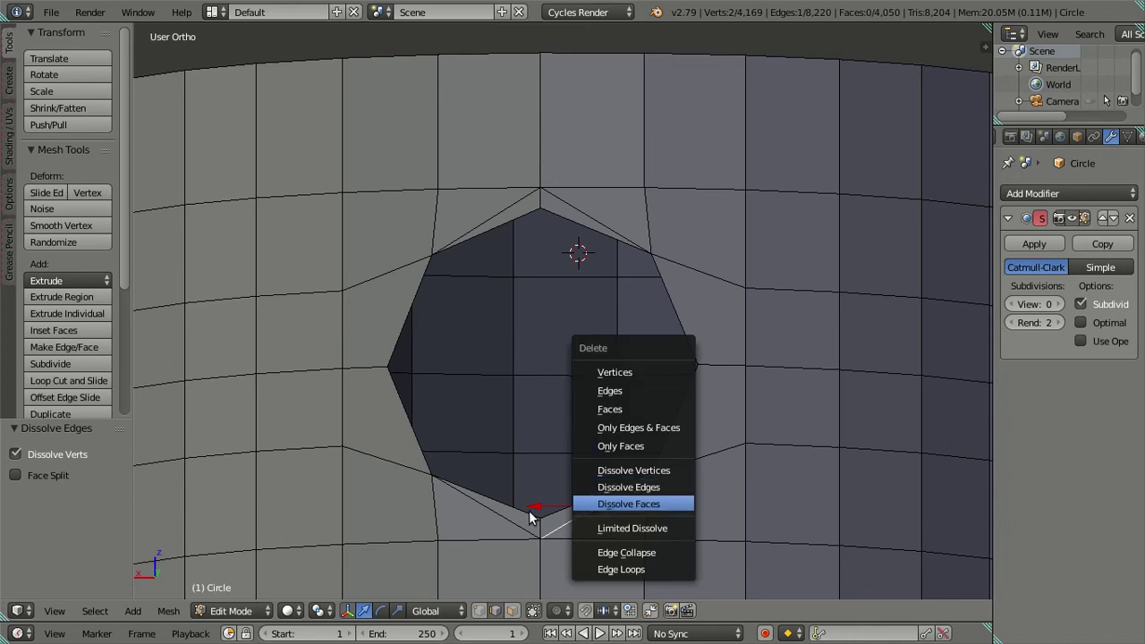
pyautogui.rightClick(527, 514)
pyautogui.keyDown('shift'); pyautogui.rightClick(558, 520); pyautogui.keyUp('shift')
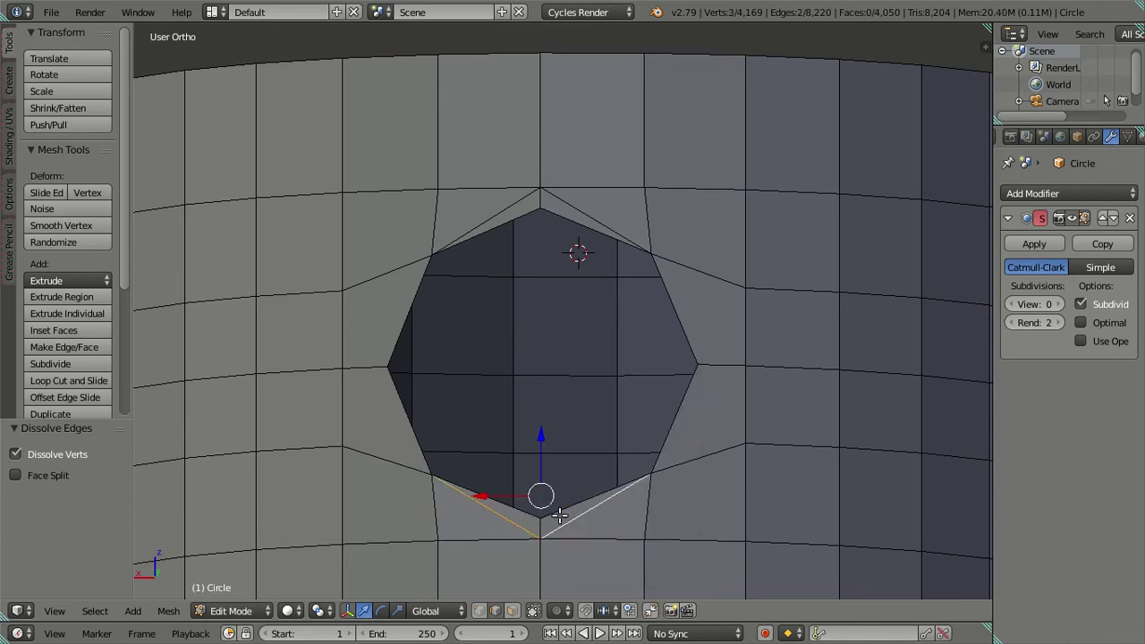
pyautogui.keyDown('shift'); pyautogui.rightClick(492, 201); pyautogui.keyUp('shift')
pyautogui.keyDown('shift'); pyautogui.rightClick(572, 204); pyautogui.keyUp('shift')
pyautogui.press('x')
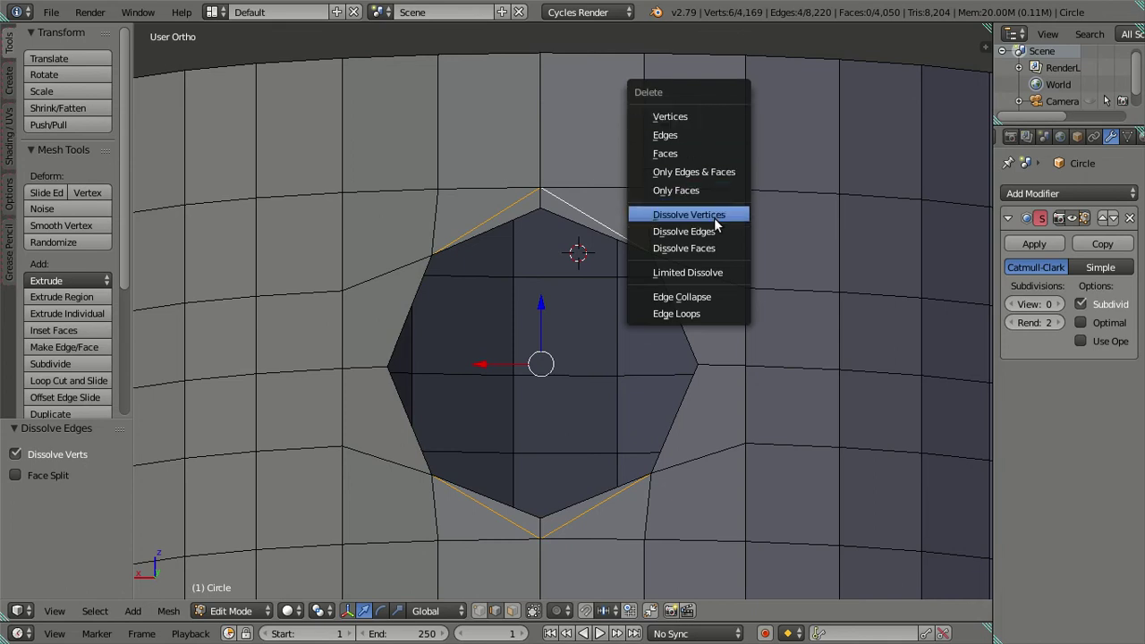
pyautogui.click(687, 134)
pyautogui.scroll(-2, 699, 215)
pyautogui.moveTo(645, 334)
pyautogui.mouseDown(button='middle')
pyautogui.moveTo(680, 391)
pyautogui.moveTo(631, 385)
pyautogui.moveTo(616, 359)
pyautogui.moveTo(626, 332)
pyautogui.moveTo(644, 327)
pyautogui.moveTo(695, 340)
pyautogui.moveTo(634, 370)
pyautogui.moveTo(581, 352)
pyautogui.mouseUp(button='middle')
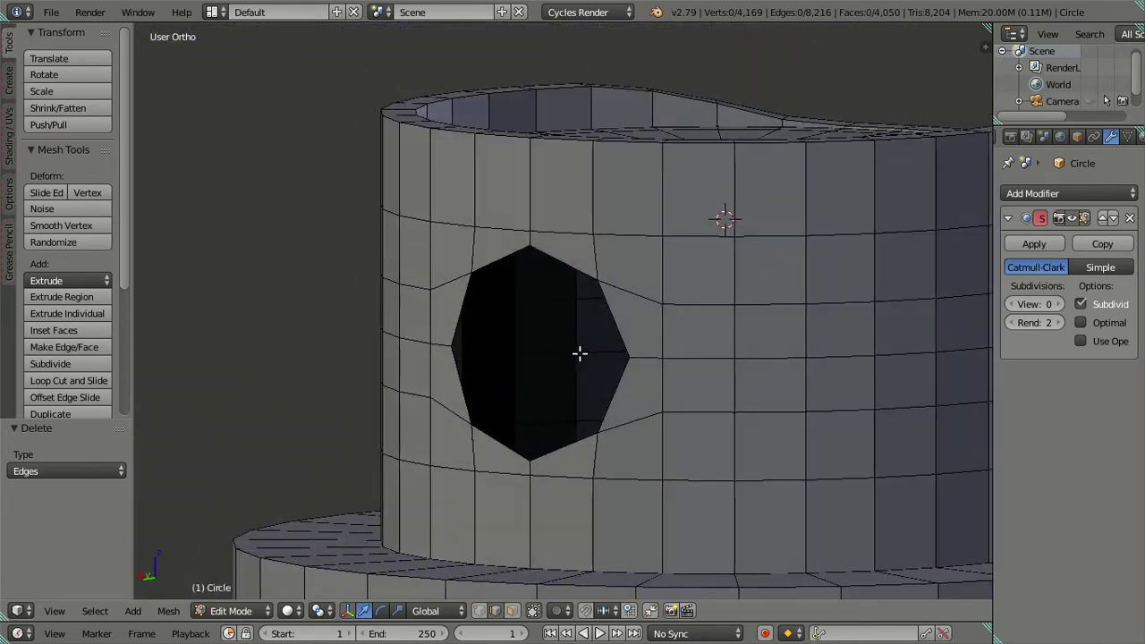
# Preview the mesh at subdivision level 2, then set it back to level 0
pyautogui.click(1059, 304)
pyautogui.click(1059, 304)
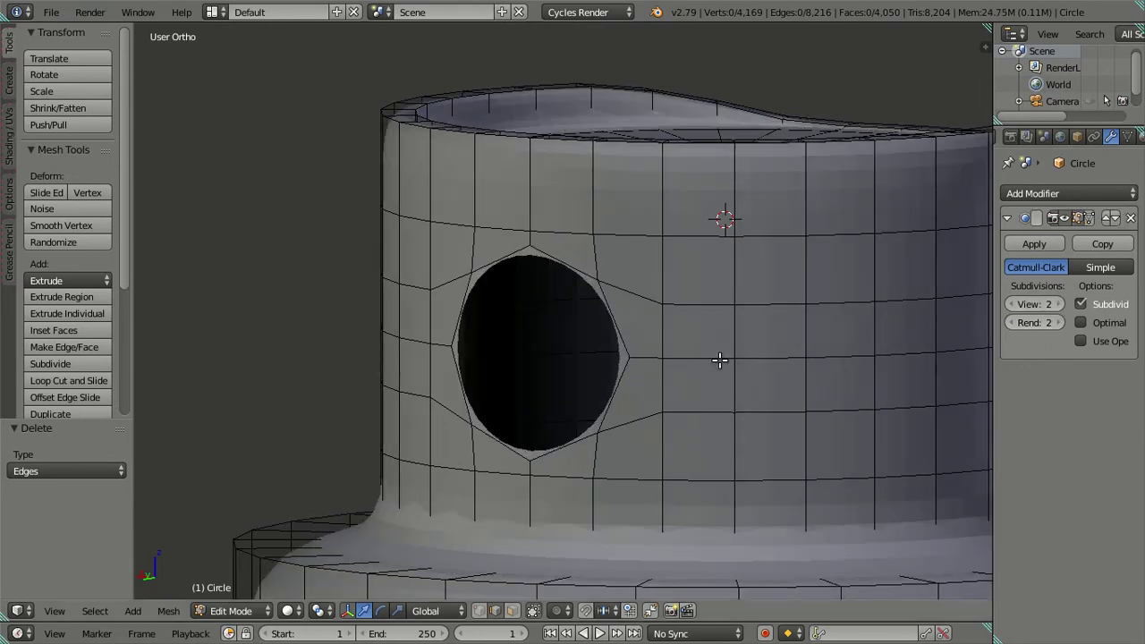
pyautogui.scroll(-2, 724, 358)
pyautogui.scroll(-2, 723, 356)
pyautogui.moveTo(724, 355); pyautogui.dragTo(726, 402, button='middle')
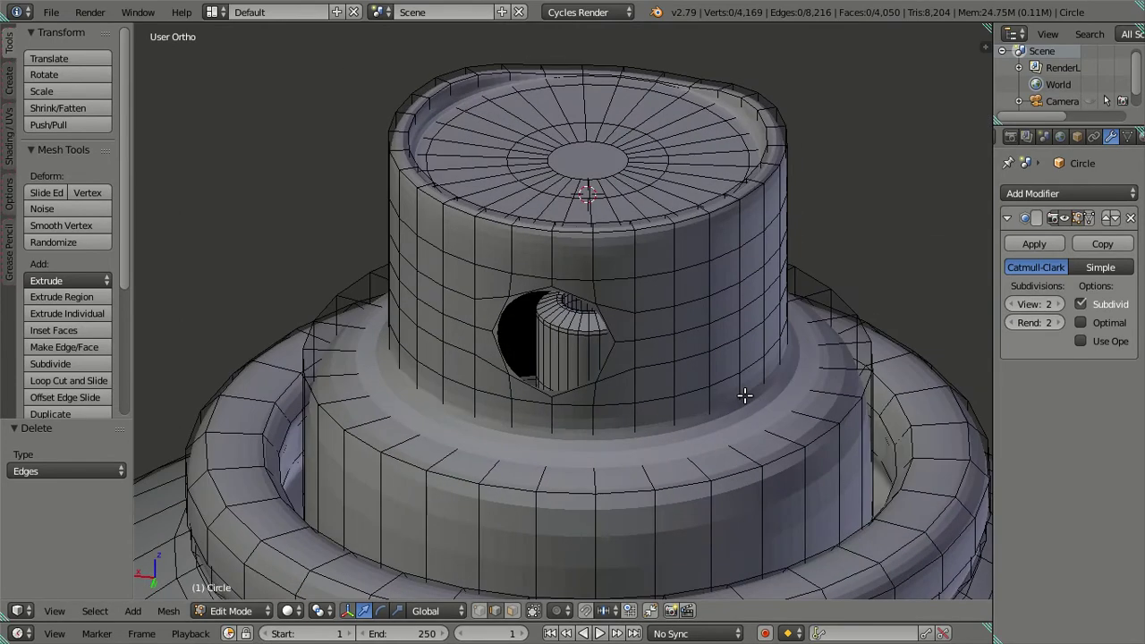
pyautogui.click(1015, 304)
pyautogui.click(1014, 304)
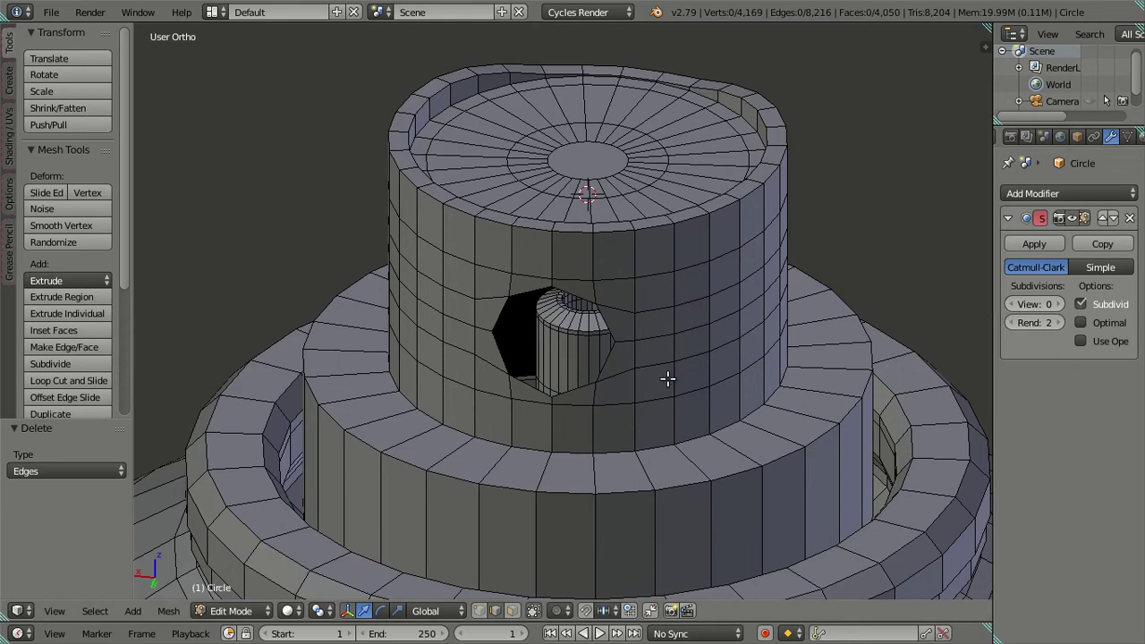
pyautogui.moveTo(667, 379)
pyautogui.mouseDown(button='middle')
pyautogui.moveTo(659, 429)
pyautogui.moveTo(664, 391)
pyautogui.mouseUp(button='middle')
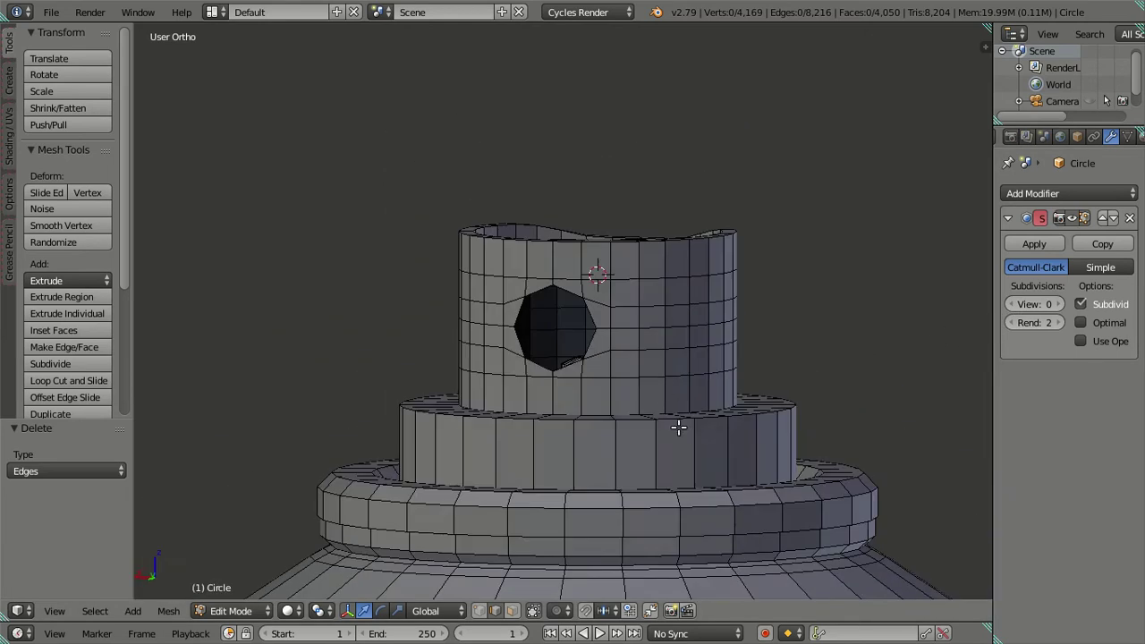
# Try six evenly spaced loop cuts around the collar band, then dissolve them
pyautogui.hotkey('ctrl', 'r')
pyautogui.scroll(5, 701, 437)
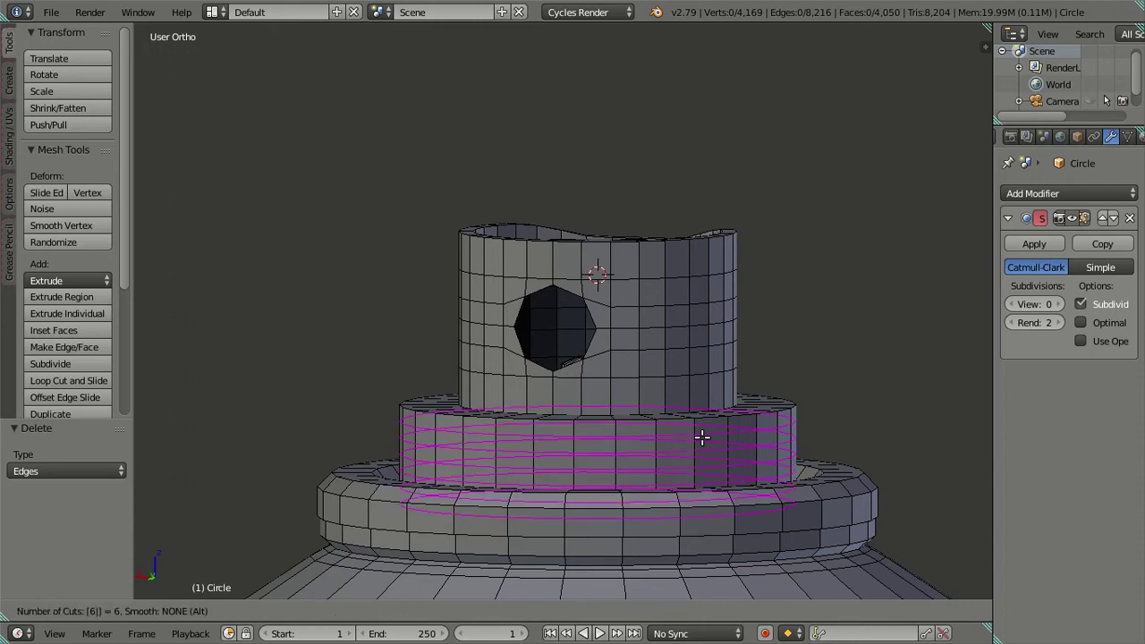
pyautogui.click(700, 436)
pyautogui.rightClick(700, 435)
pyautogui.press('x')
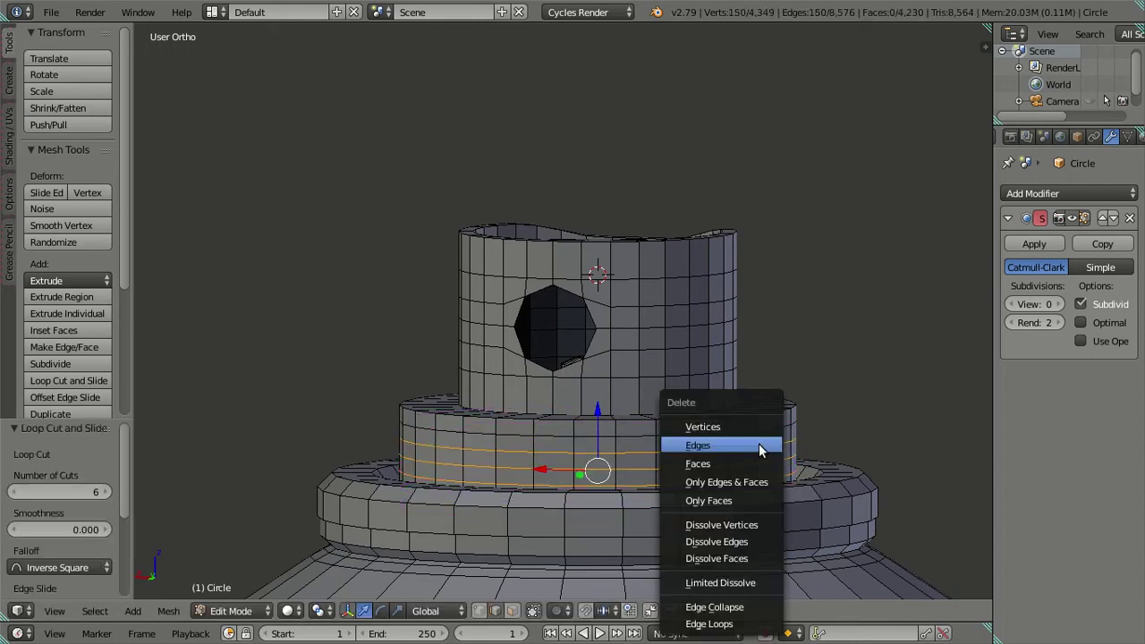
pyautogui.click(755, 540)
# Add four evenly spaced edge rings across the collar's top face
pyautogui.moveTo(754, 539)
pyautogui.mouseDown(button='middle')
pyautogui.moveTo(724, 476)
pyautogui.moveTo(757, 432)
pyautogui.mouseUp(button='middle')
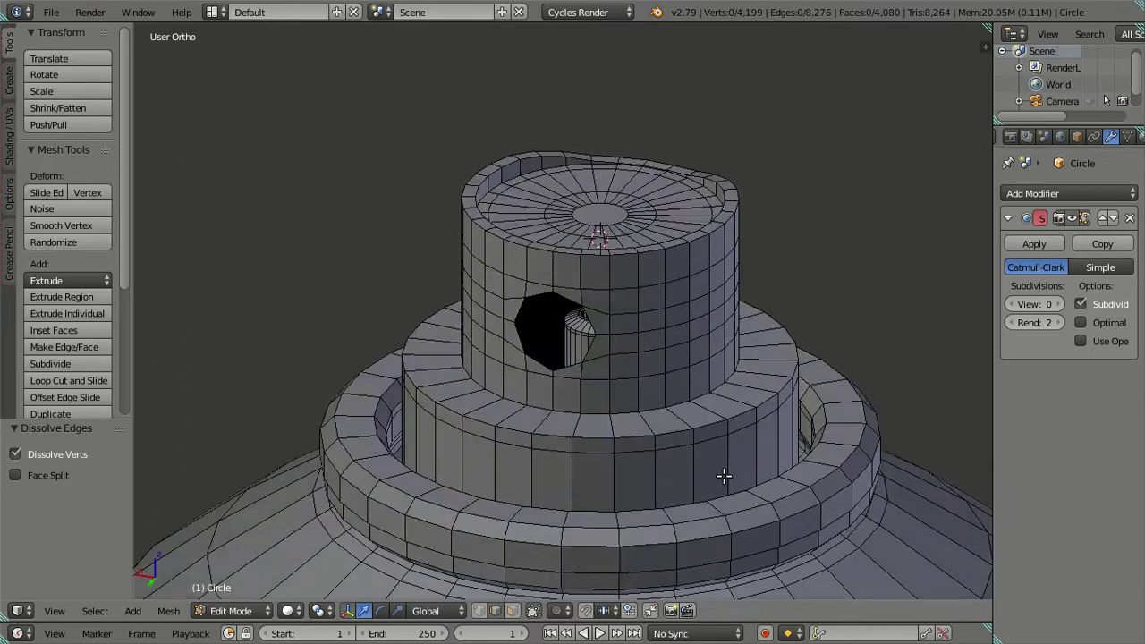
pyautogui.scroll(2, 757, 432)
pyautogui.hotkey('ctrl', 'r')
pyautogui.scroll(3, 768, 432)
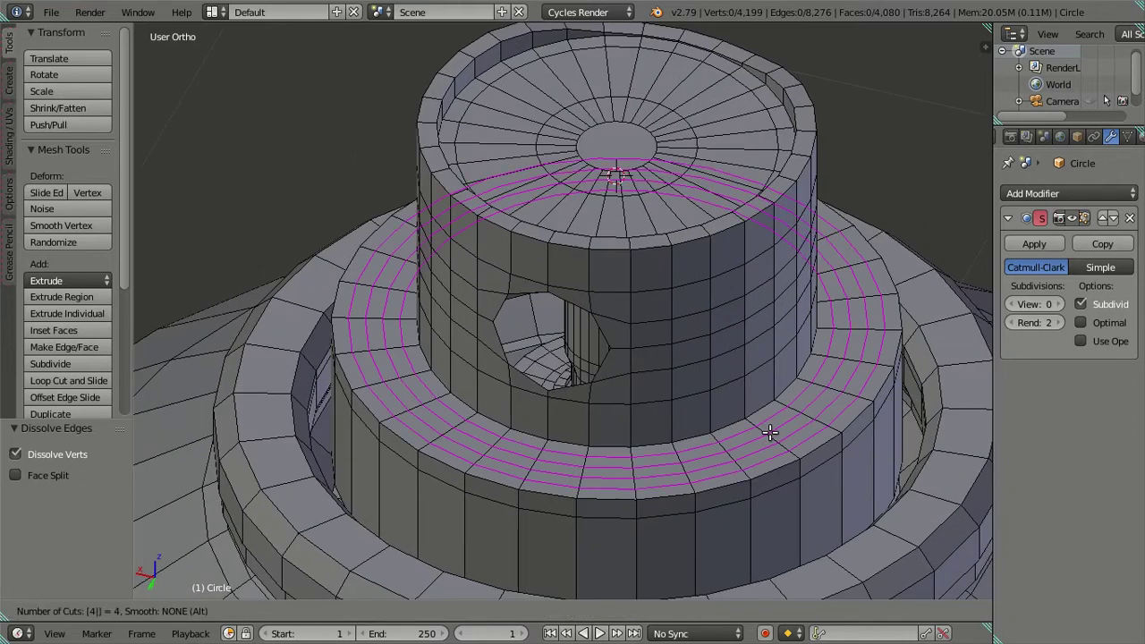
pyautogui.click(769, 433)
pyautogui.rightClick(769, 433)
# Dissolve two unwanted edge loops on the lower band
pyautogui.press('a')
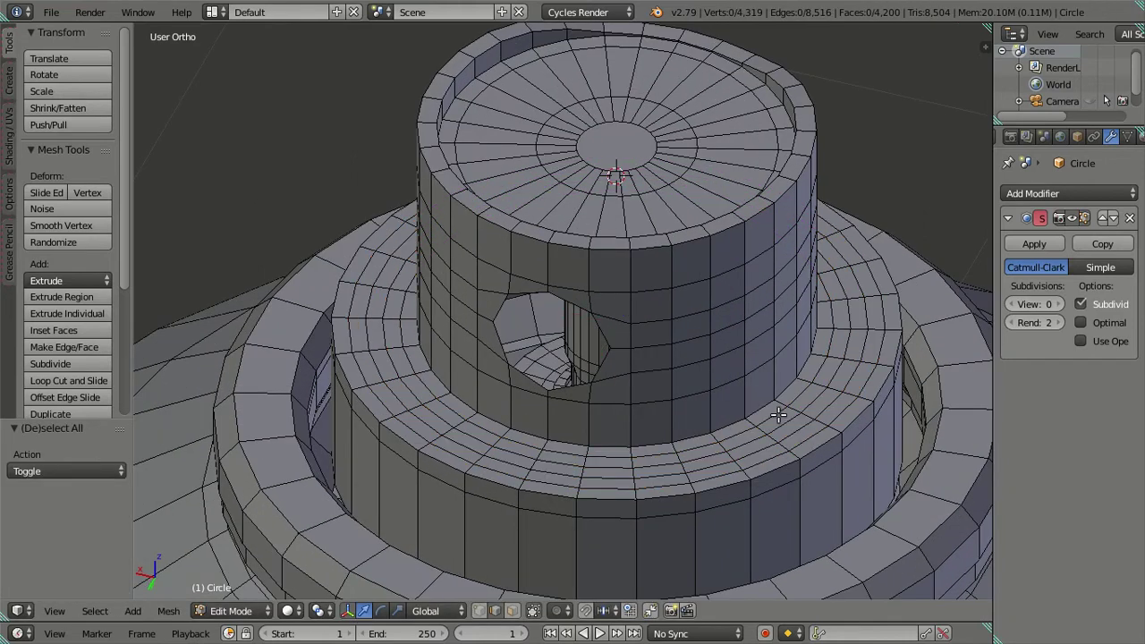
pyautogui.keyDown('alt'); pyautogui.rightClick(783, 419); pyautogui.keyUp('alt')
pyautogui.keyDown('alt'); pyautogui.keyDown('shift'); pyautogui.rightClick(812, 433); pyautogui.keyUp('shift'); pyautogui.keyUp('alt')
pyautogui.press('x')
pyautogui.click(864, 451)
# Cut a single trial loop on the lower band, then dissolve it
pyautogui.moveTo(828, 471); pyautogui.dragTo(817, 468, button='middle')
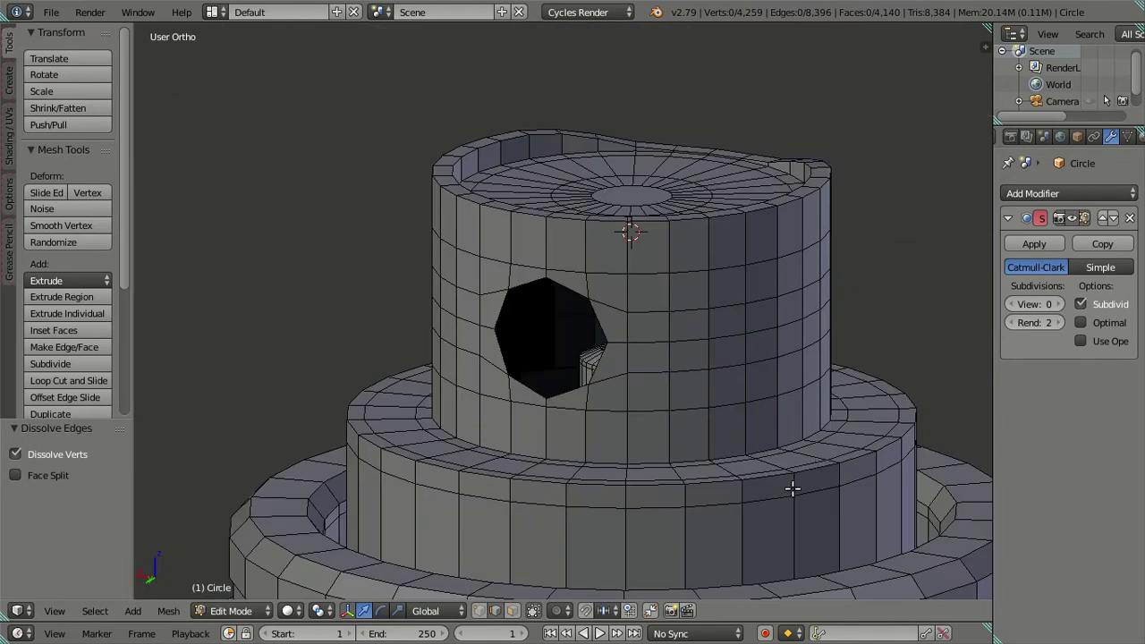
pyautogui.hotkey('ctrl', 'r')
pyautogui.click(793, 486)
pyautogui.rightClick(793, 486)
pyautogui.press('a')
pyautogui.keyDown('alt'); pyautogui.rightClick(768, 490); pyautogui.keyUp('alt')
pyautogui.keyDown('alt'); pyautogui.keyDown('shift'); pyautogui.rightClick(776, 492); pyautogui.keyUp('shift'); pyautogui.keyUp('alt')
pyautogui.keyDown('alt'); pyautogui.rightClick(778, 497); pyautogui.keyUp('alt')
pyautogui.press('x')
pyautogui.click(829, 510)
# Cut four trial loops on the nozzle's lower band and dissolve them
pyautogui.moveTo(805, 501)
pyautogui.mouseDown(button='middle')
pyautogui.moveTo(742, 484)
pyautogui.moveTo(718, 439)
pyautogui.mouseUp(button='middle')
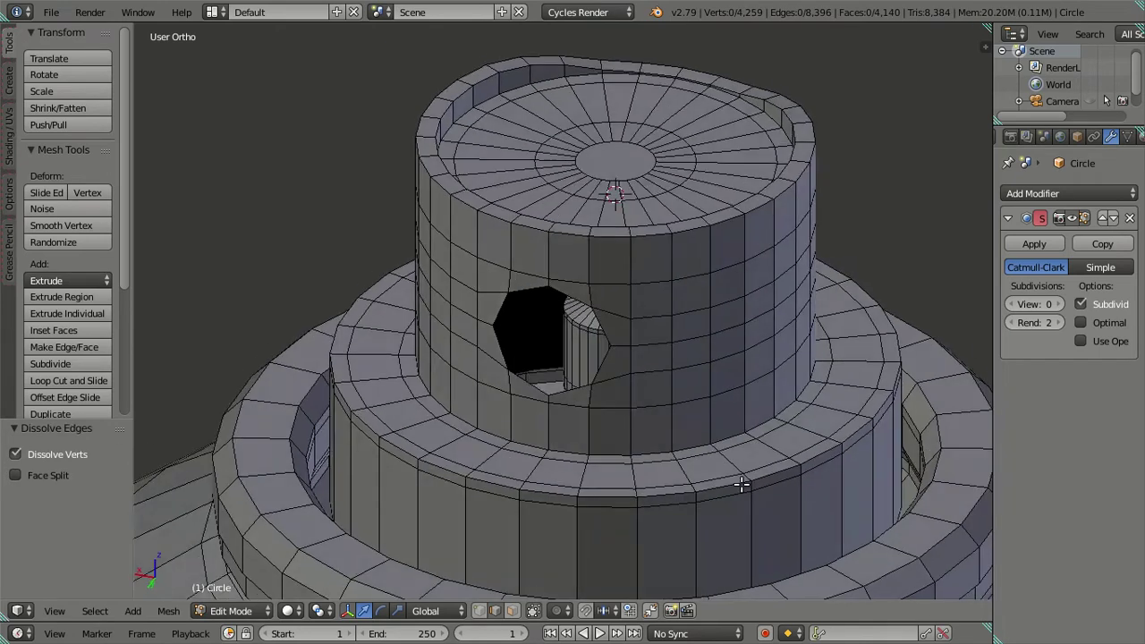
pyautogui.hotkey('ctrl', 'r')
pyautogui.scroll(3, 729, 429)
pyautogui.click(733, 431)
pyautogui.rightClick(733, 431)
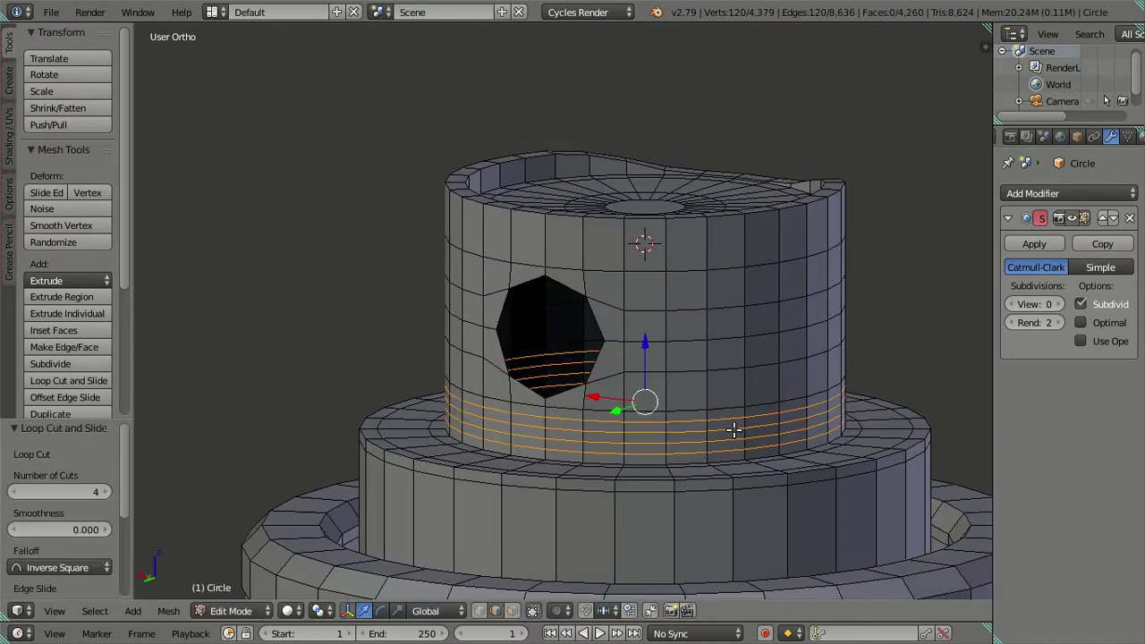
pyautogui.keyDown('alt'); pyautogui.keyDown('shift'); pyautogui.rightClick(755, 447); pyautogui.keyUp('shift'); pyautogui.keyUp('alt')
pyautogui.press('x')
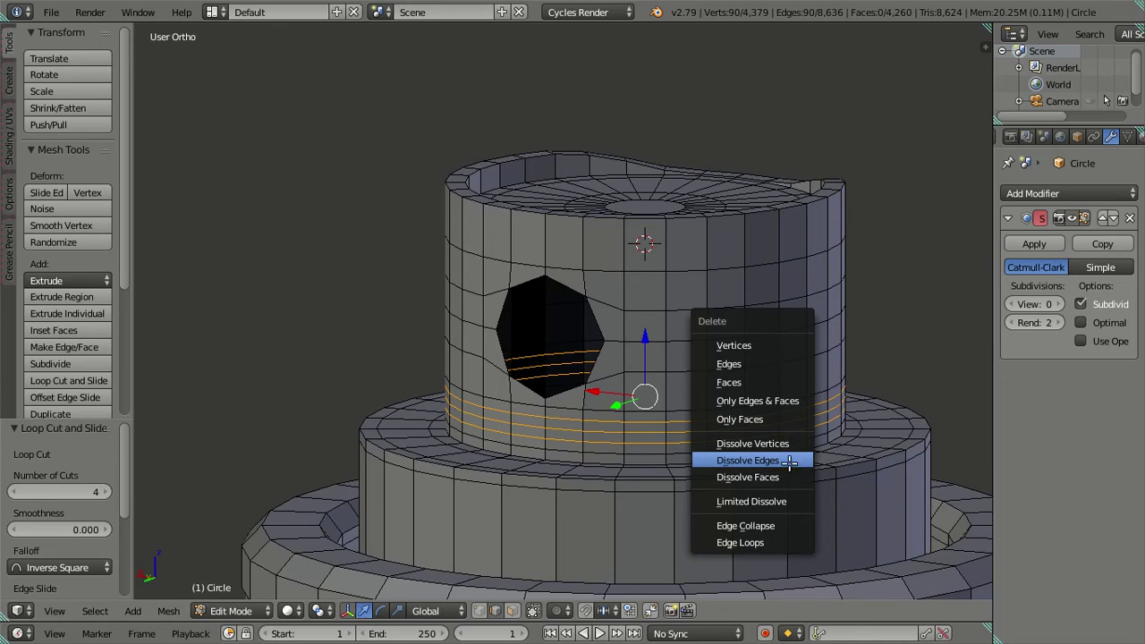
pyautogui.click(789, 462)
# Cut four trial loops near the nozzle top and dissolve them
pyautogui.moveTo(685, 474)
pyautogui.mouseDown(button='middle')
pyautogui.moveTo(685, 437)
pyautogui.moveTo(524, 358)
pyautogui.moveTo(513, 299)
pyautogui.moveTo(479, 275)
pyautogui.moveTo(628, 238)
pyautogui.mouseUp(button='middle')
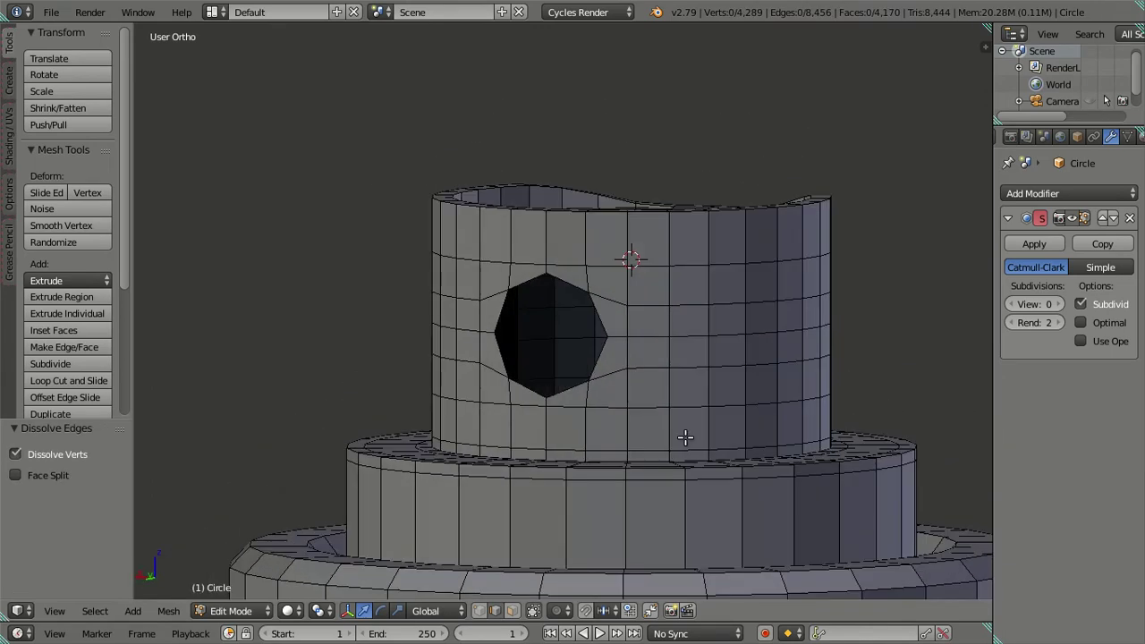
pyautogui.hotkey('ctrl', 'r')
pyautogui.scroll(3, 646, 222)
pyautogui.click(646, 223)
pyautogui.rightClick(646, 222)
pyautogui.press('x')
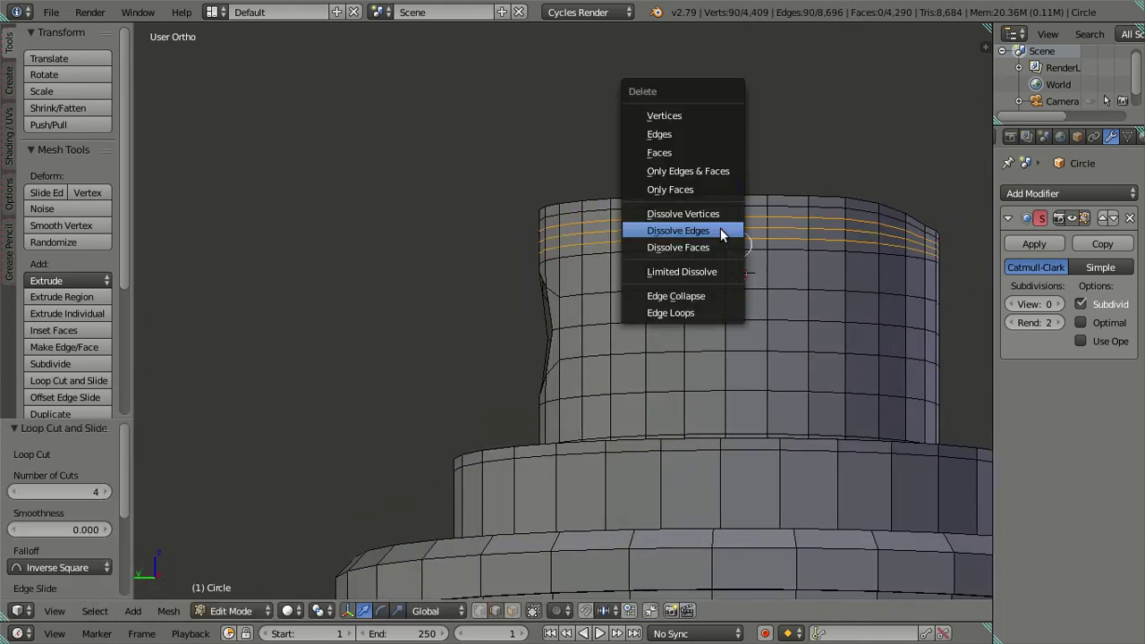
pyautogui.click(720, 228)
pyautogui.moveTo(665, 235)
pyautogui.mouseDown(button='middle')
pyautogui.moveTo(664, 286)
pyautogui.moveTo(546, 261)
pyautogui.moveTo(671, 295)
pyautogui.moveTo(716, 256)
pyautogui.moveTo(685, 248)
pyautogui.moveTo(626, 304)
pyautogui.moveTo(754, 289)
pyautogui.moveTo(778, 358)
pyautogui.moveTo(805, 295)
pyautogui.moveTo(720, 310)
pyautogui.moveTo(695, 339)
pyautogui.moveTo(685, 325)
pyautogui.moveTo(647, 320)
pyautogui.moveTo(657, 307)
pyautogui.moveTo(572, 405)
pyautogui.moveTo(614, 396)
pyautogui.mouseUp(button='middle')
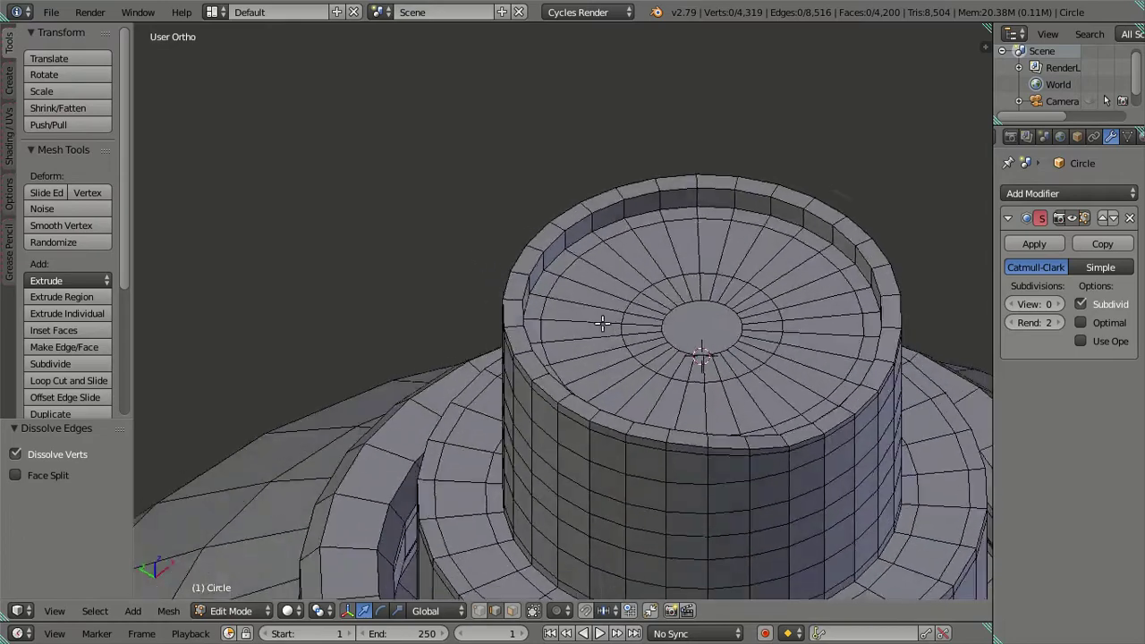
# In Back Ortho, extrude the hole's octagonal edge loop and scale it inward to 0.9
pyautogui.press('KP_1')
pyautogui.press('ctrl+KP_1')
pyautogui.scroll(3, 619, 396)
pyautogui.keyDown('alt'); pyautogui.rightClick(644, 370); pyautogui.keyUp('alt')
pyautogui.scroll(-2, 669, 373)
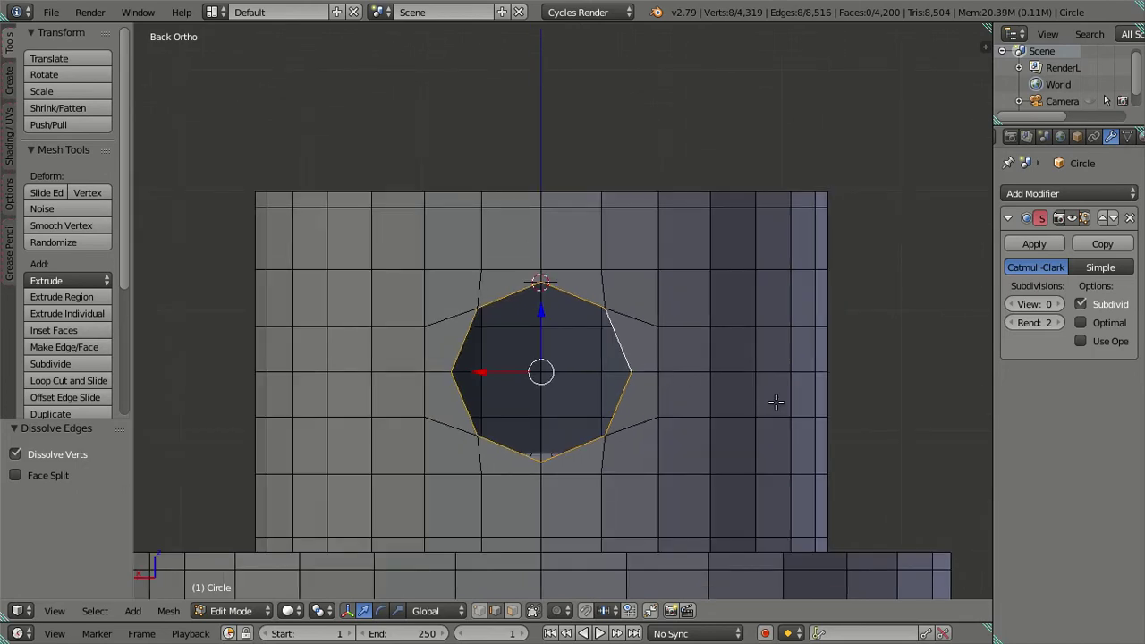
pyautogui.press('e')
pyautogui.press('s')
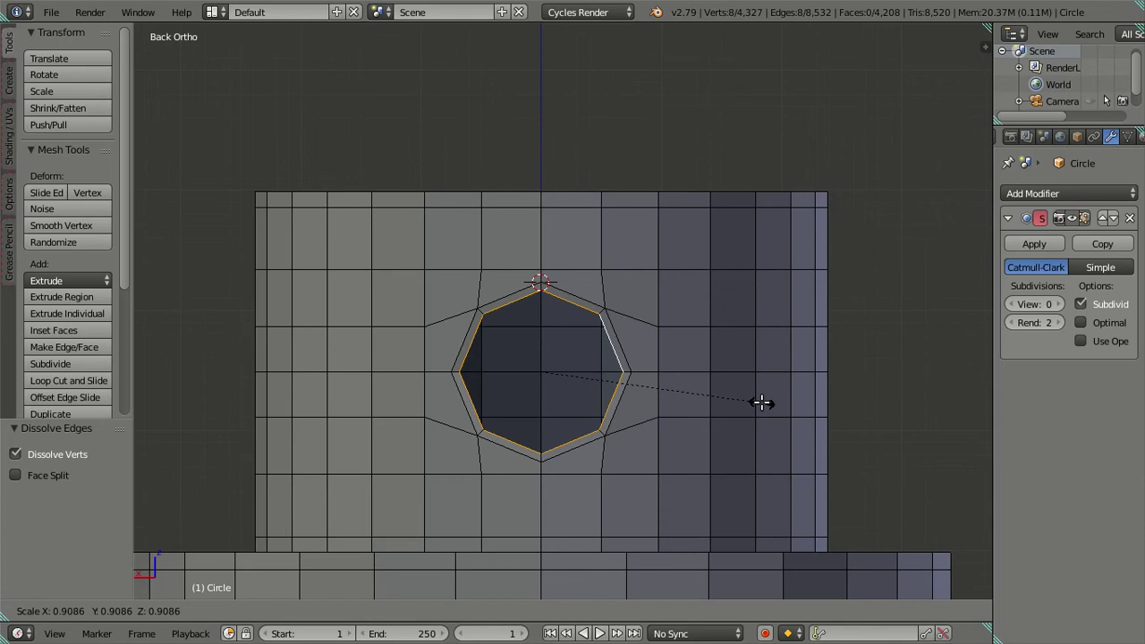
pyautogui.write('.9')
pyautogui.press('Return')
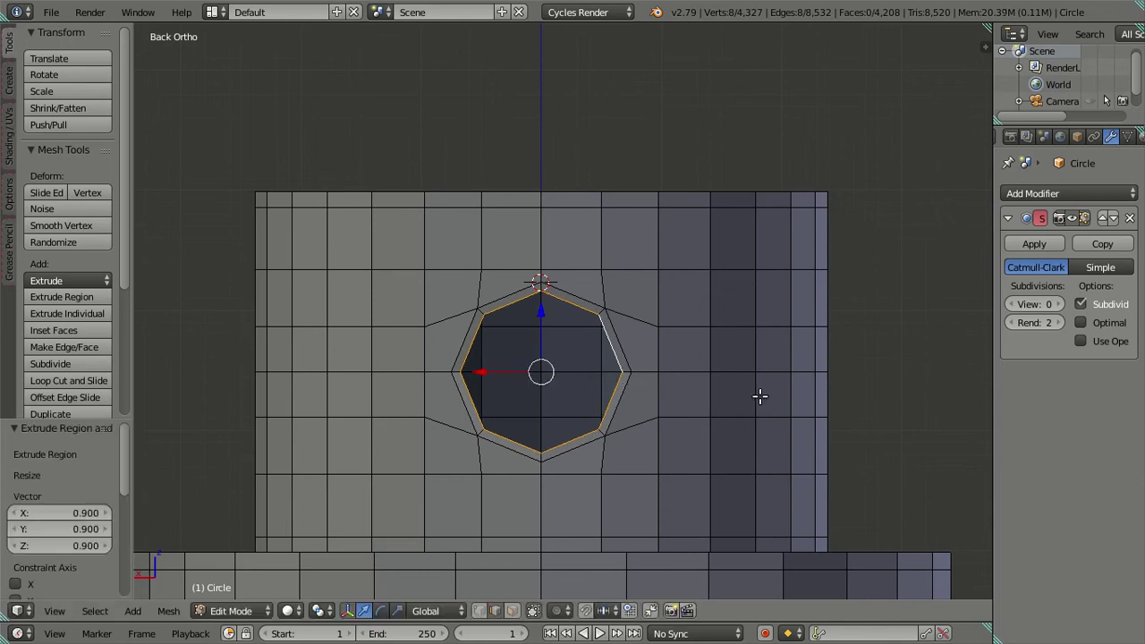
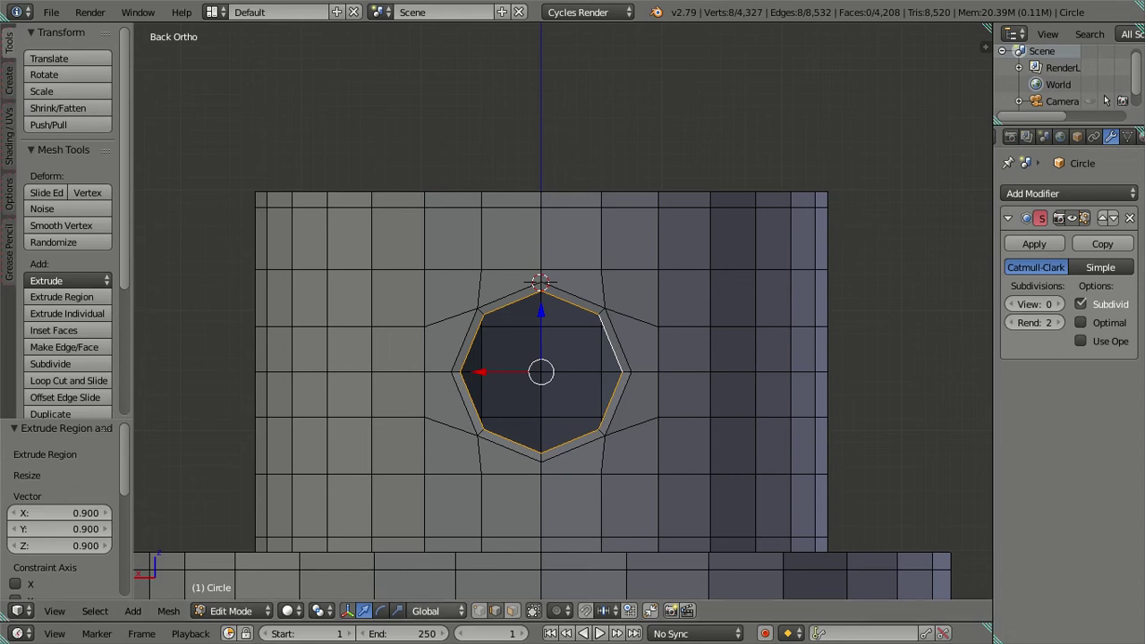
# Extrude the hole's edge loop in place and shift it -0.005 along Y to form an inward lip
pyautogui.moveTo(590, 417)
pyautogui.mouseDown(button='middle')
pyautogui.moveTo(622, 414)
pyautogui.moveTo(423, 397)
pyautogui.moveTo(408, 406)
pyautogui.moveTo(415, 431)
pyautogui.moveTo(449, 418)
pyautogui.moveTo(458, 392)
pyautogui.moveTo(629, 273)
pyautogui.moveTo(659, 493)
pyautogui.moveTo(610, 369)
pyautogui.moveTo(563, 381)
pyautogui.moveTo(544, 468)
pyautogui.moveTo(444, 436)
pyautogui.moveTo(438, 419)
pyautogui.moveTo(467, 473)
pyautogui.moveTo(457, 445)
pyautogui.moveTo(417, 416)
pyautogui.moveTo(439, 435)
pyautogui.moveTo(455, 412)
pyautogui.mouseUp(button='middle')
pyautogui.press('e')
pyautogui.rightClick(677, 413)
pyautogui.press('g')
pyautogui.press('y')
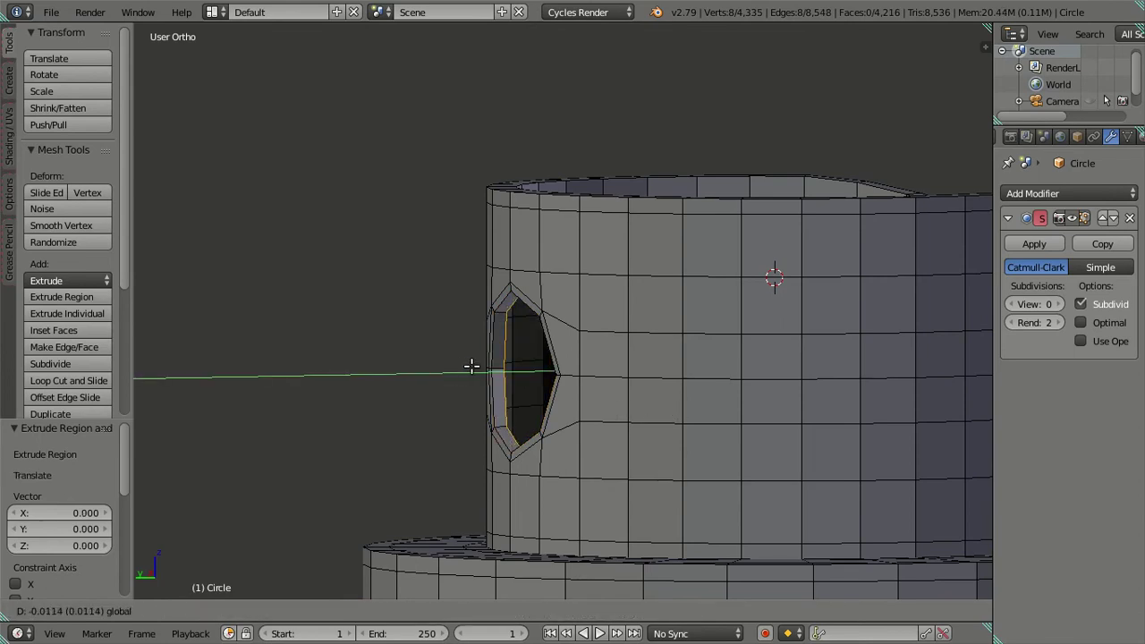
pyautogui.rightClick(471, 366)
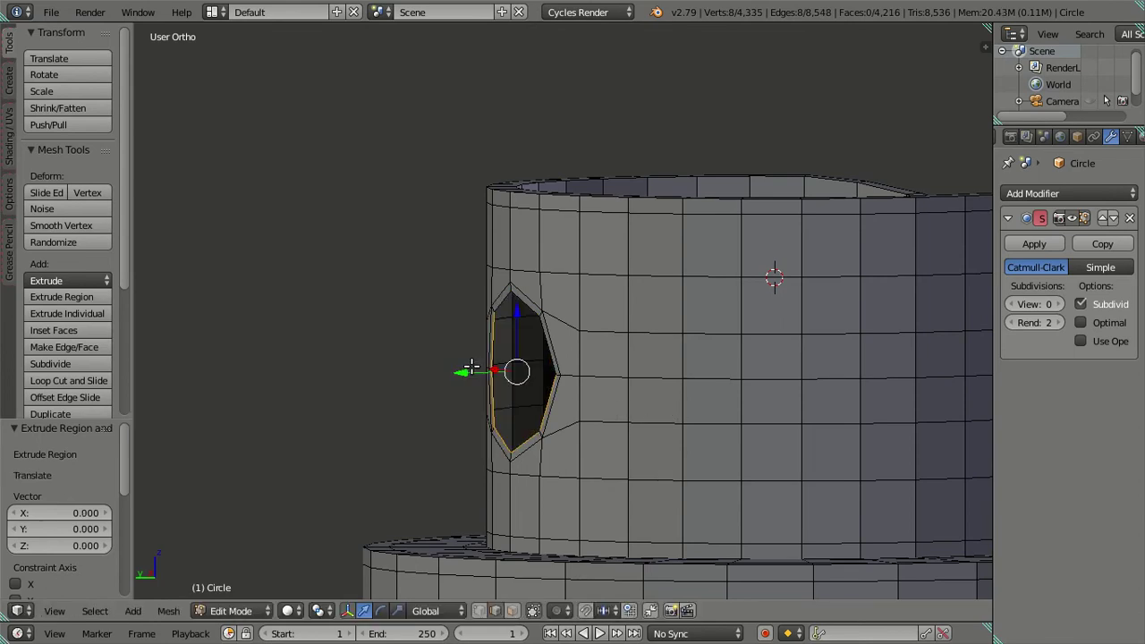
pyautogui.press('g')
pyautogui.press('y')
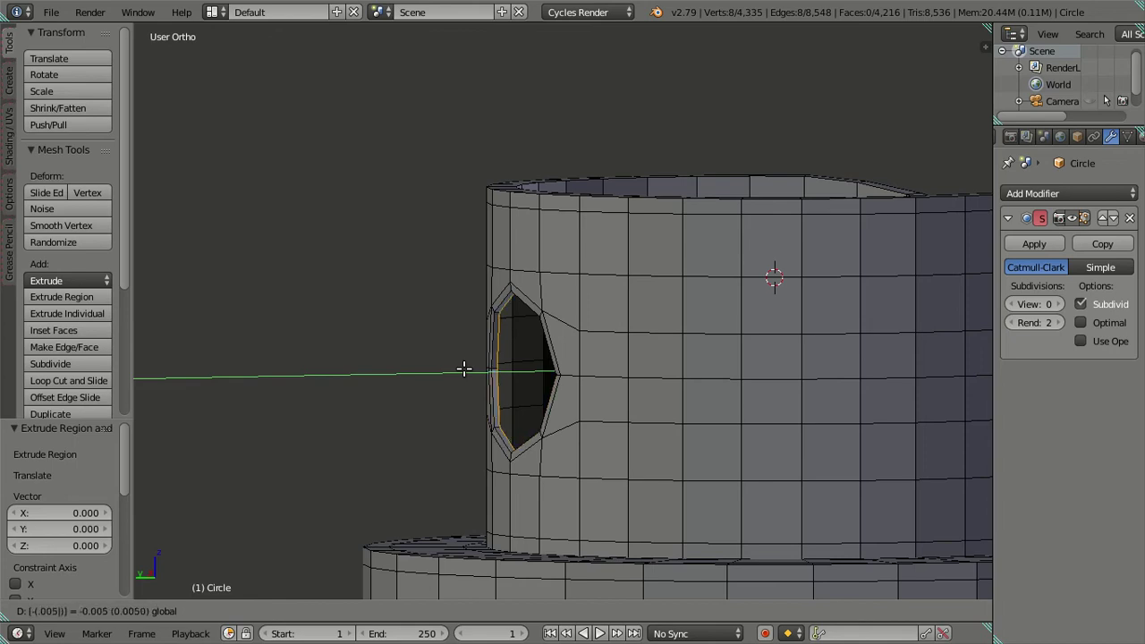
pyautogui.click(472, 373)
pyautogui.moveTo(471, 372); pyautogui.dragTo(565, 407, button='middle')
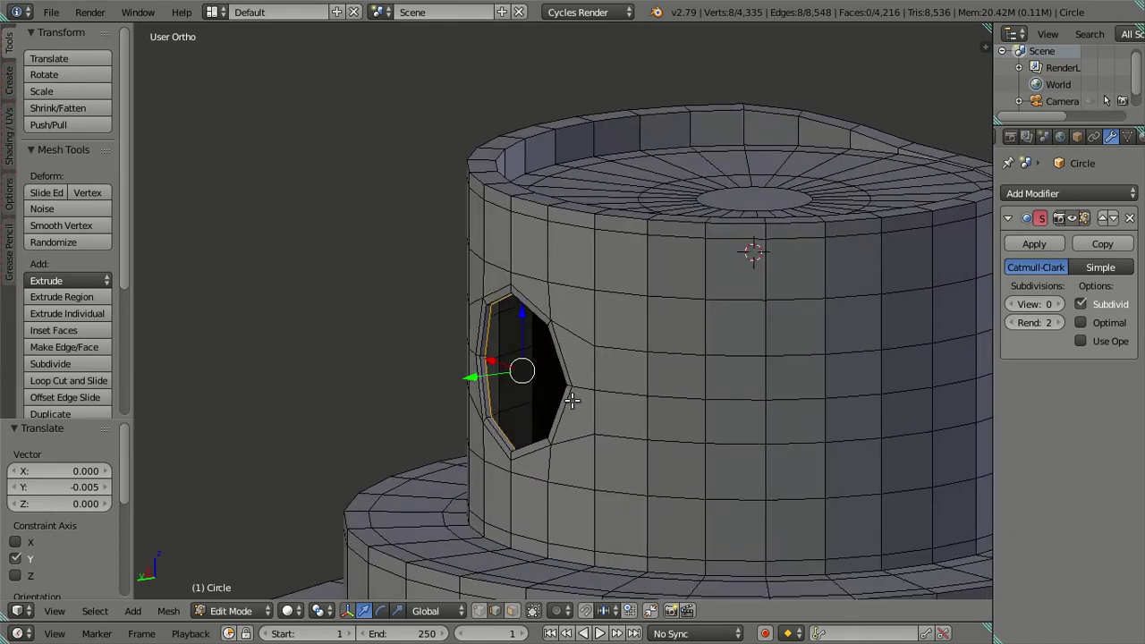
# Copy one rim vertex's Y coordinate in the sidebar and paste it onto the other rim vertices
pyautogui.press('n')
pyautogui.scroll(3, 567, 398)
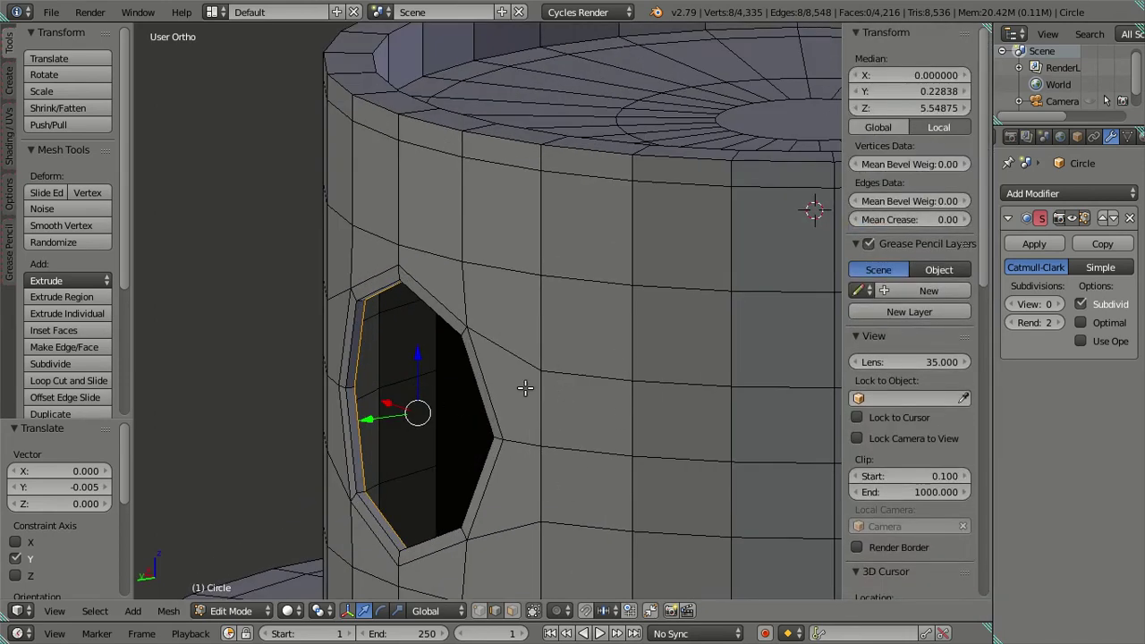
pyautogui.rightClick(358, 384)
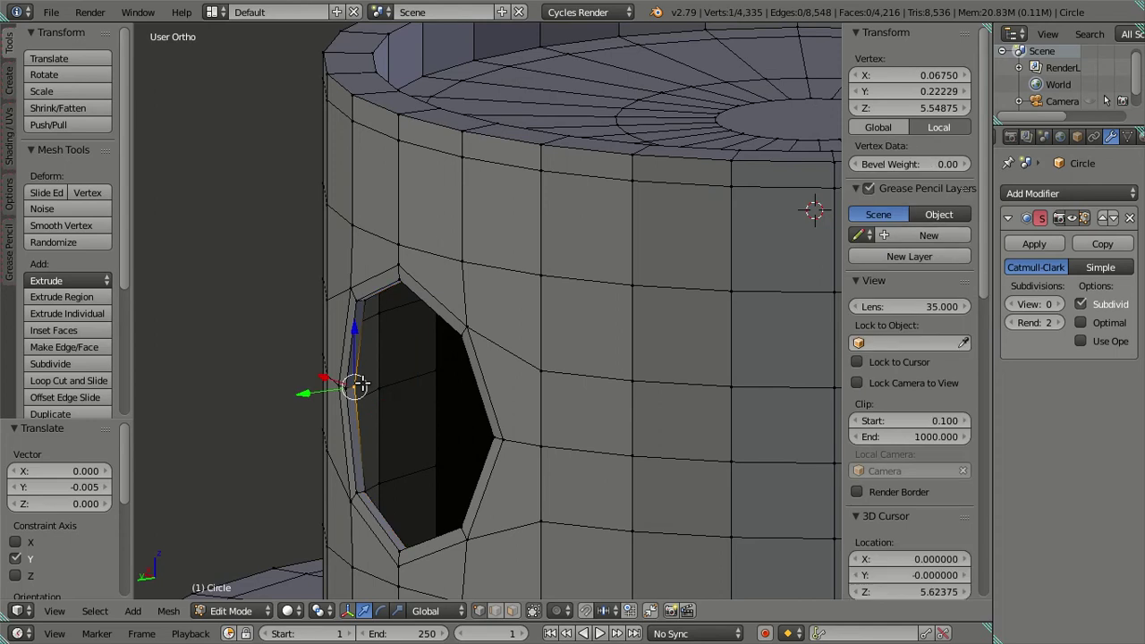
pyautogui.click(916, 93)
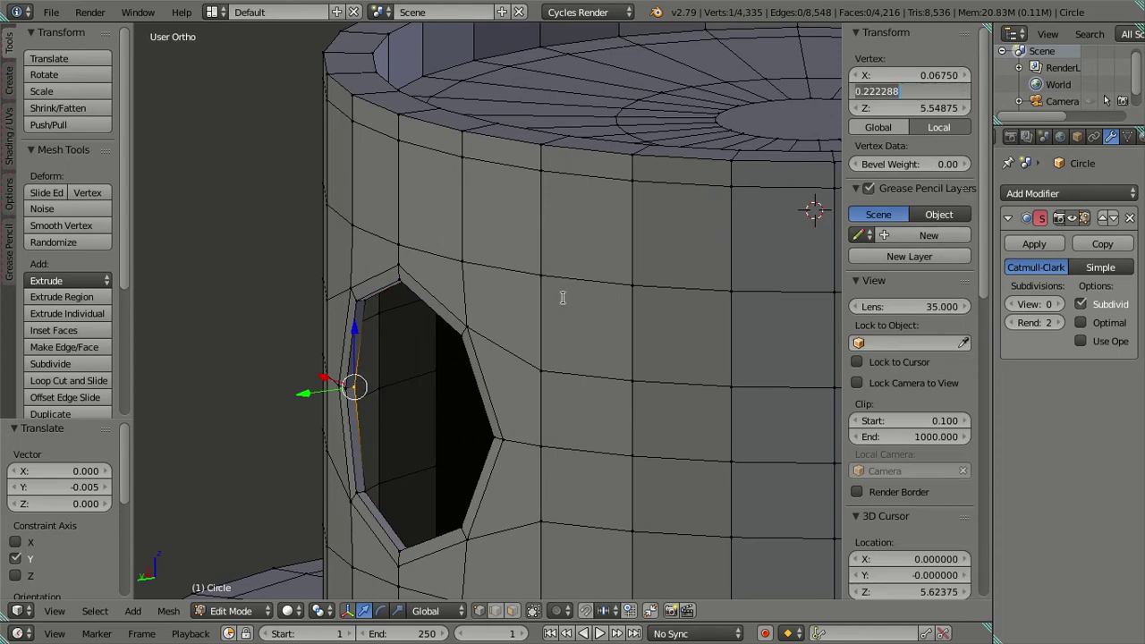
pyautogui.moveTo(373, 338); pyautogui.dragTo(371, 313, button='middle')
pyautogui.rightClick(375, 330)
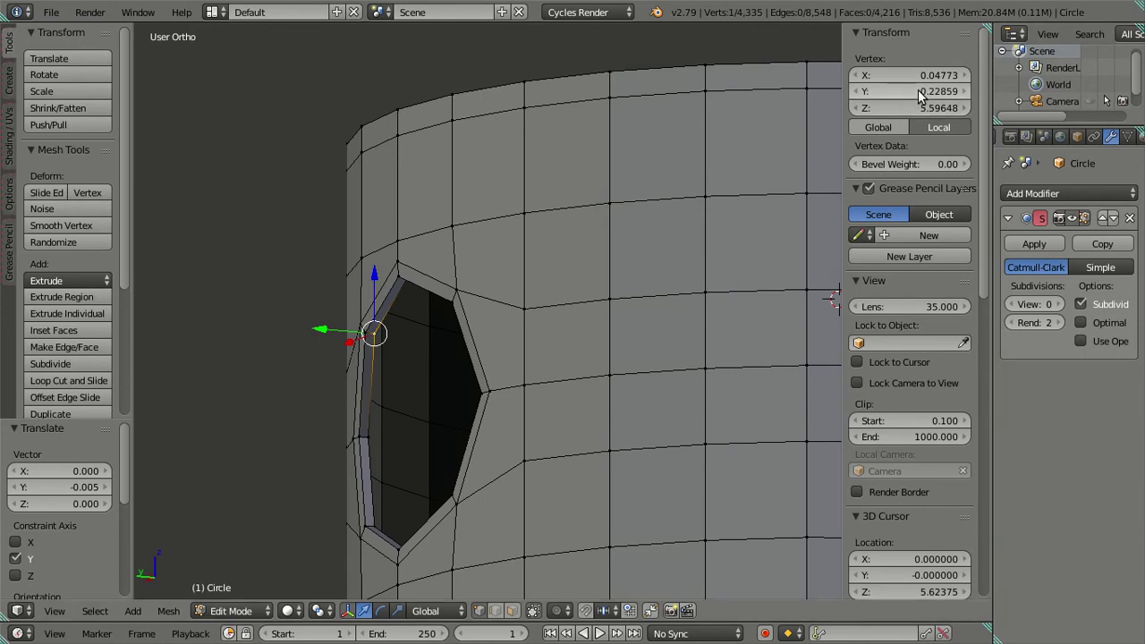
pyautogui.moveTo(522, 300); pyautogui.dragTo(528, 226, button='middle')
pyautogui.rightClick(421, 280)
pyautogui.hotkey('ctrl', 'v')
pyautogui.moveTo(382, 246)
pyautogui.mouseDown(button='middle')
pyautogui.moveTo(621, 256)
pyautogui.moveTo(582, 401)
pyautogui.mouseUp(button='middle')
pyautogui.rightClick(569, 324)
pyautogui.write('0.22229')
pyautogui.rightClick(556, 416)
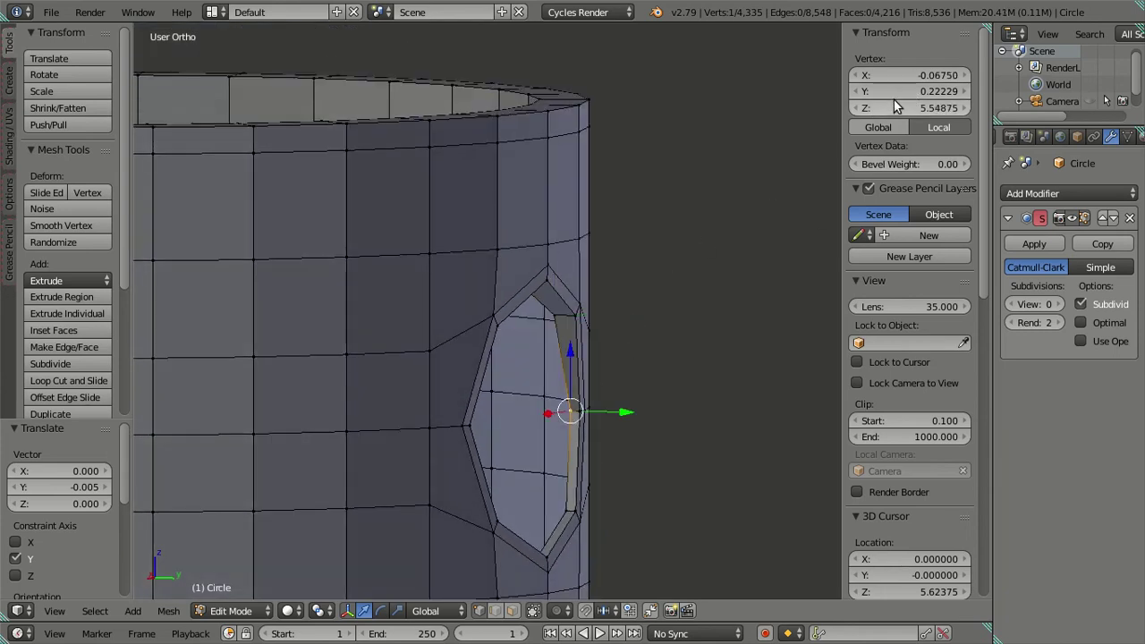
pyautogui.moveTo(716, 240); pyautogui.dragTo(524, 443, button='middle')
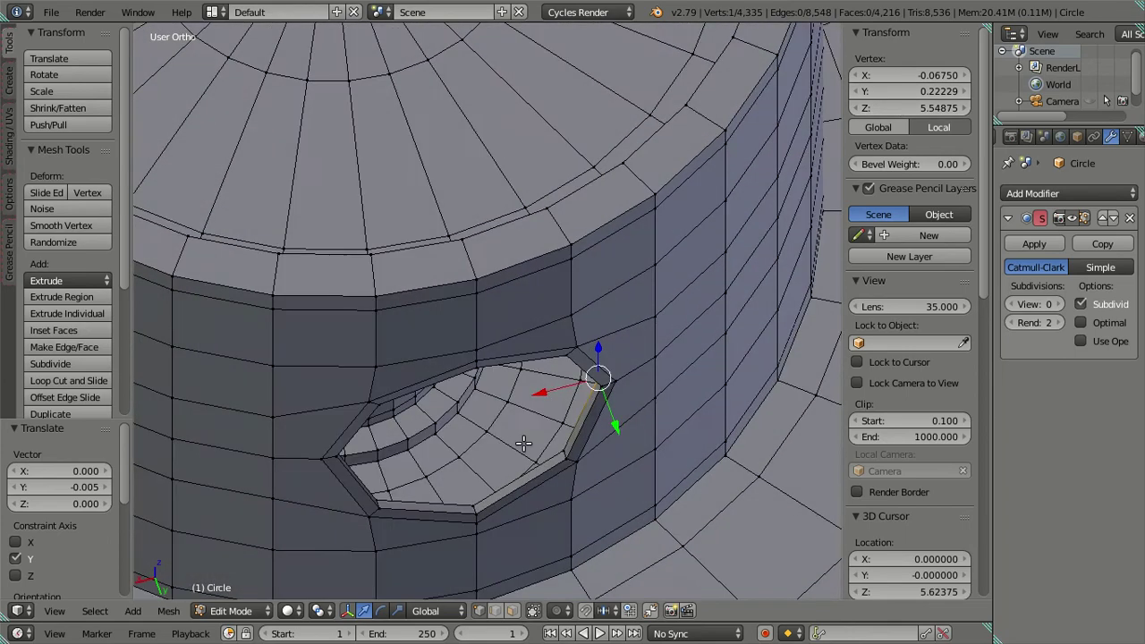
pyautogui.hotkey('ctrl', 'z')
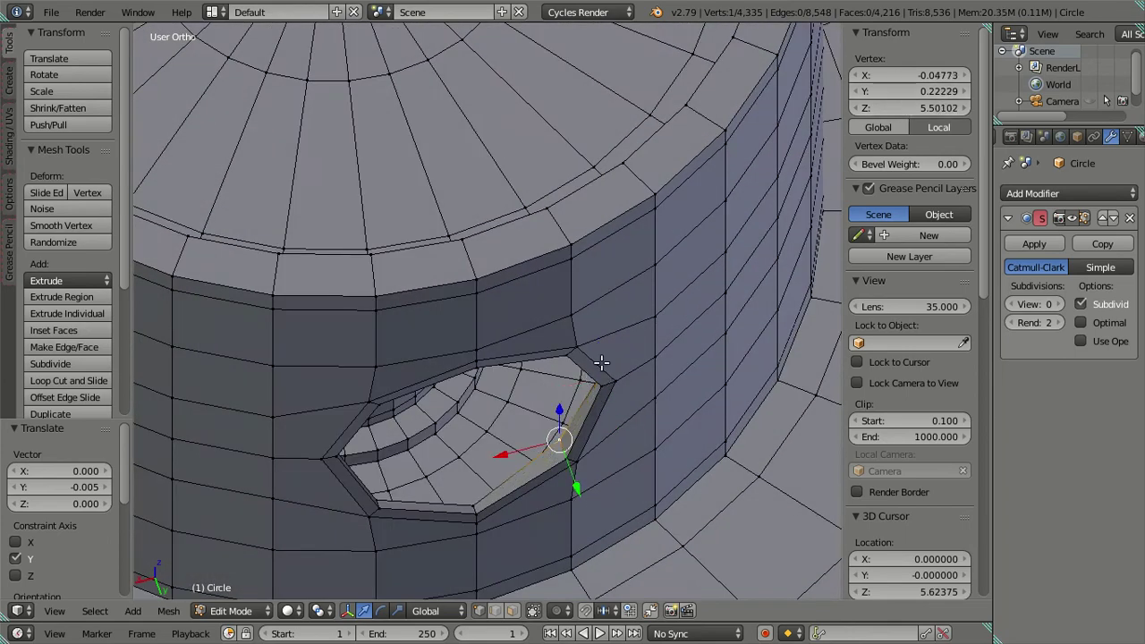
pyautogui.moveTo(601, 361); pyautogui.dragTo(501, 358, button='middle')
pyautogui.hotkey('ctrl', 'z')
pyautogui.hotkey('ctrl', 'z')
pyautogui.moveTo(563, 312); pyautogui.dragTo(404, 417, button='middle')
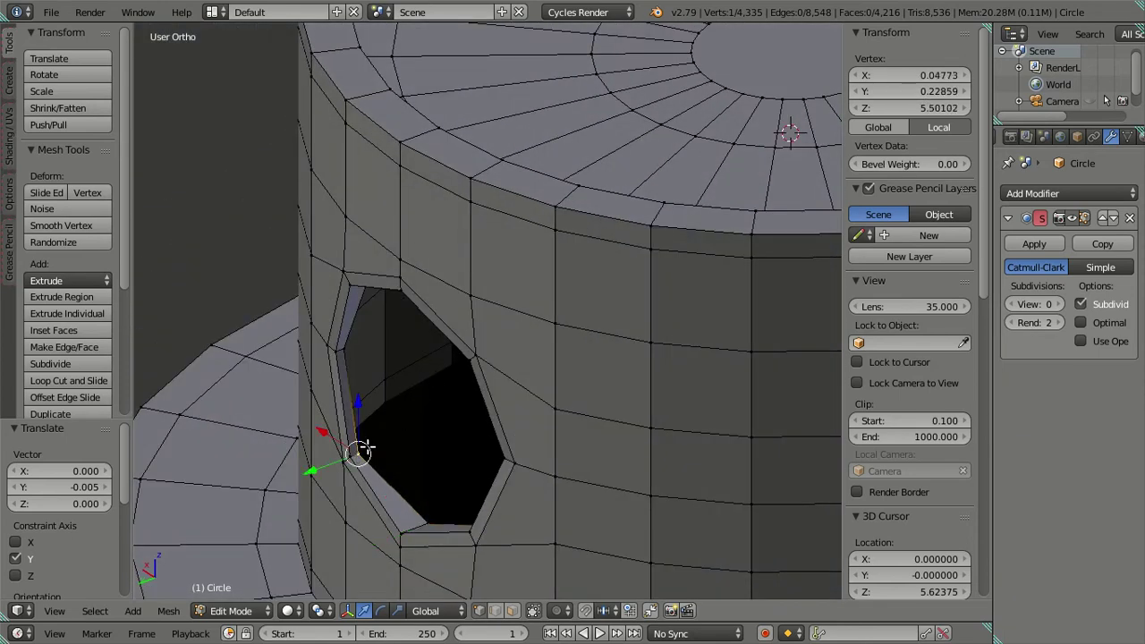
# Extrude the hole's inner edge loop and move it -0.005 along Y
pyautogui.press('a')
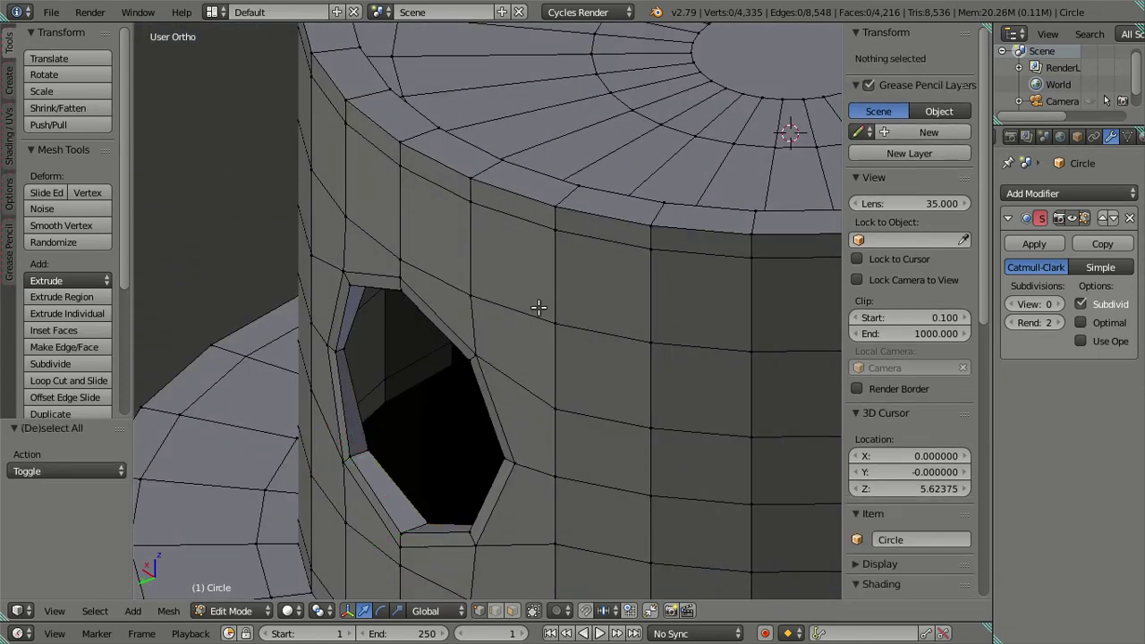
pyautogui.moveTo(538, 308); pyautogui.dragTo(526, 205, button='middle')
pyautogui.keyDown('alt'); pyautogui.rightClick(402, 312); pyautogui.keyUp('alt')
pyautogui.press('a')
pyautogui.keyDown('alt'); pyautogui.click(370, 379); pyautogui.keyUp('alt')
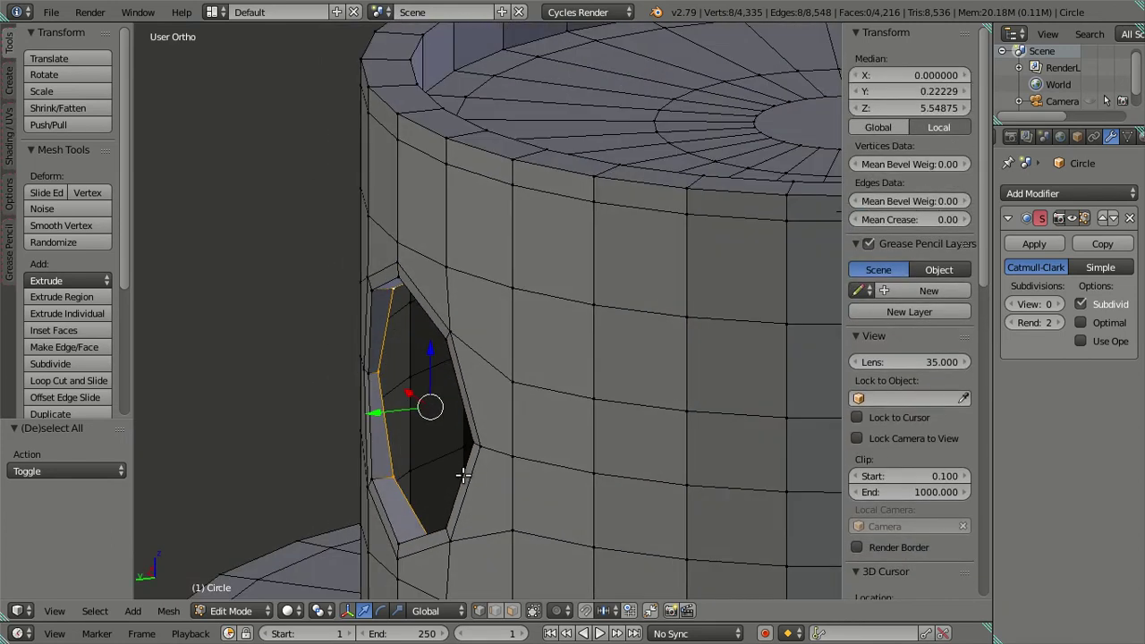
pyautogui.press('e')
pyautogui.rightClick(441, 464)
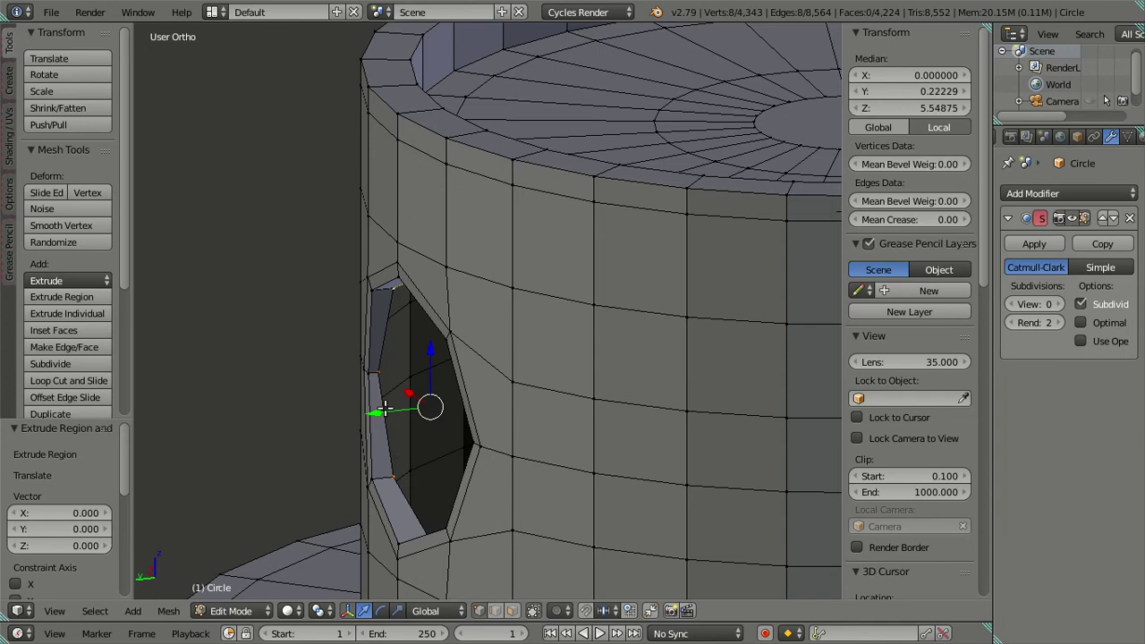
pyautogui.press('g')
pyautogui.press('y')
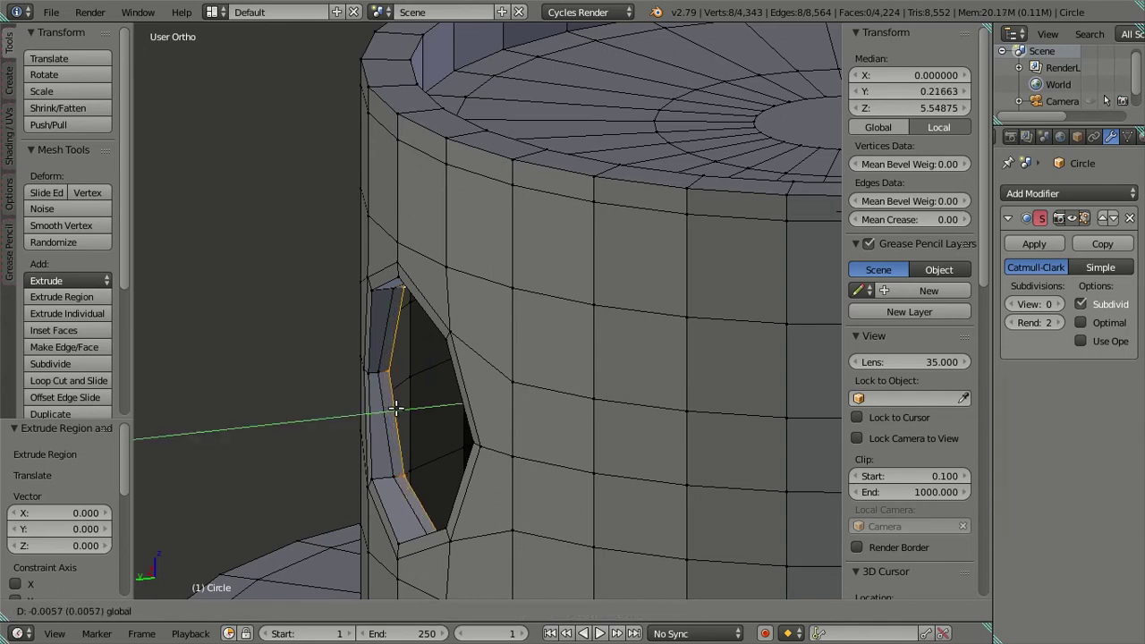
pyautogui.write('-.00')
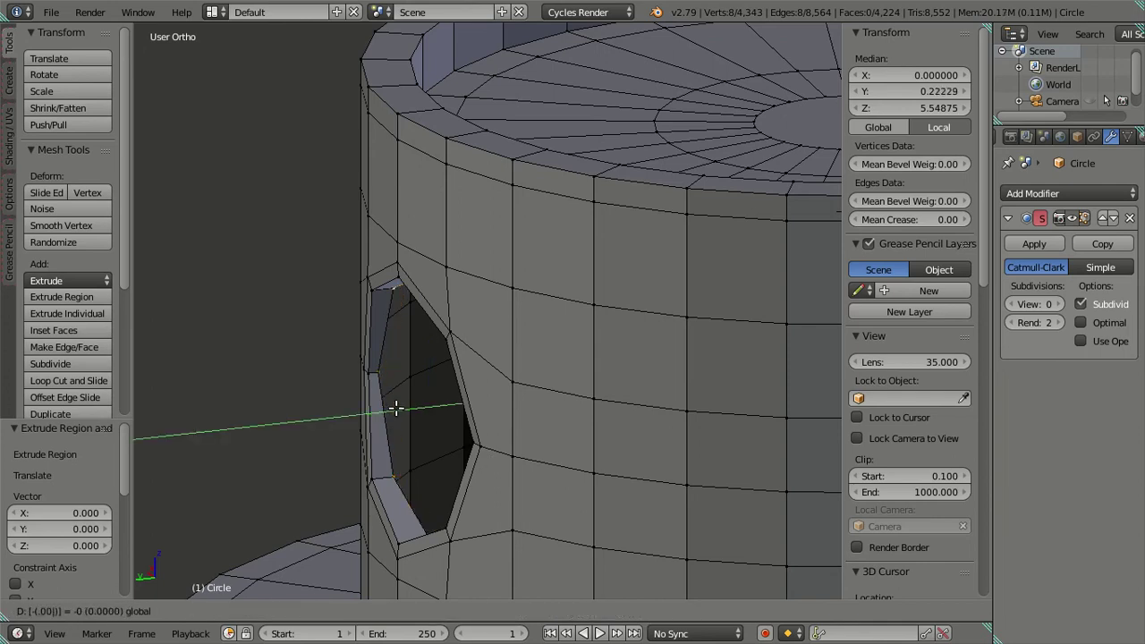
pyautogui.write('5')
pyautogui.press('Return')
# Preview the Subdivision Surface at viewport level 2, then set it back to 0
pyautogui.moveTo(397, 408)
pyautogui.mouseDown(button='middle')
pyautogui.moveTo(442, 468)
pyautogui.moveTo(545, 480)
pyautogui.moveTo(562, 439)
pyautogui.moveTo(642, 391)
pyautogui.moveTo(662, 420)
pyautogui.moveTo(614, 501)
pyautogui.moveTo(542, 483)
pyautogui.moveTo(506, 409)
pyautogui.moveTo(445, 414)
pyautogui.moveTo(448, 394)
pyautogui.moveTo(465, 393)
pyautogui.mouseUp(button='middle')
pyautogui.press('a')
pyautogui.click(1060, 304)
pyautogui.hotkey('ctrl', '2')
pyautogui.hotkey('ctrl', '0')
pyautogui.moveTo(641, 376)
pyautogui.mouseDown(button='middle')
pyautogui.moveTo(550, 455)
pyautogui.moveTo(375, 514)
pyautogui.moveTo(361, 535)
pyautogui.mouseUp(button='middle')
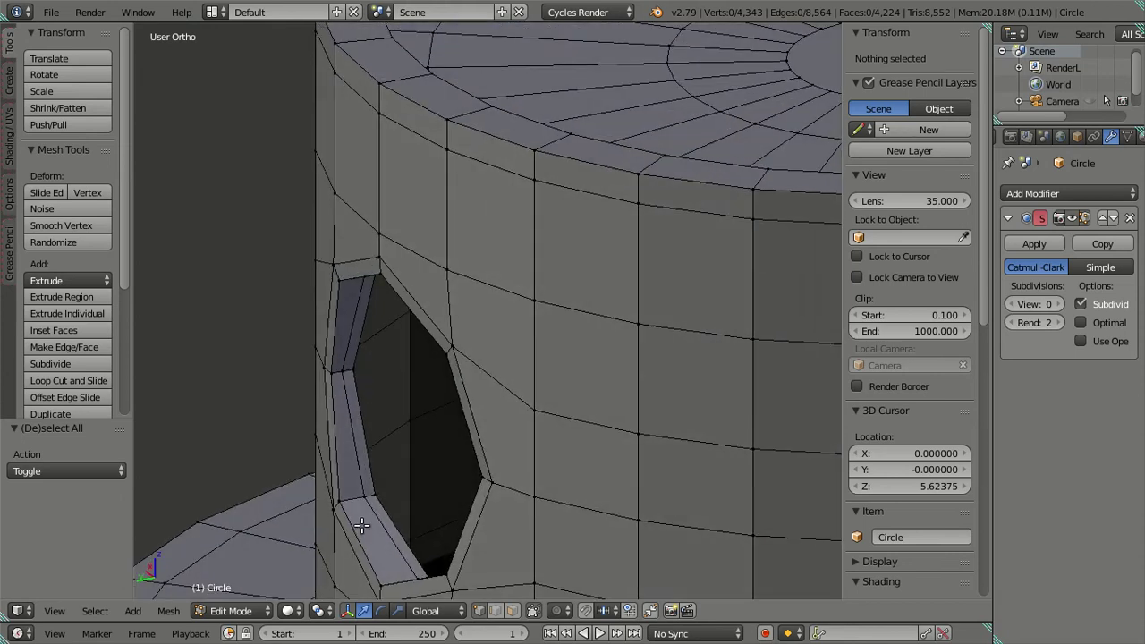
# Loop cut the hole's side wall, dissolve the two extra loops, and set subdivision preview to 2
pyautogui.hotkey('ctrl', 'r')
pyautogui.scroll(1, 361, 498)
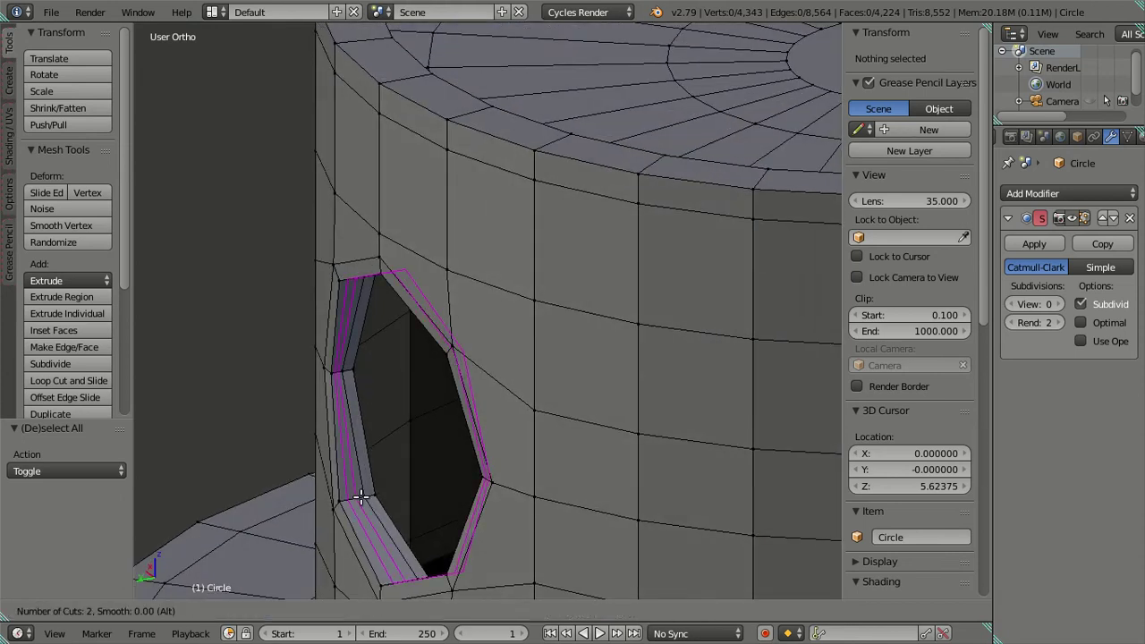
pyautogui.scroll(1, 361, 498)
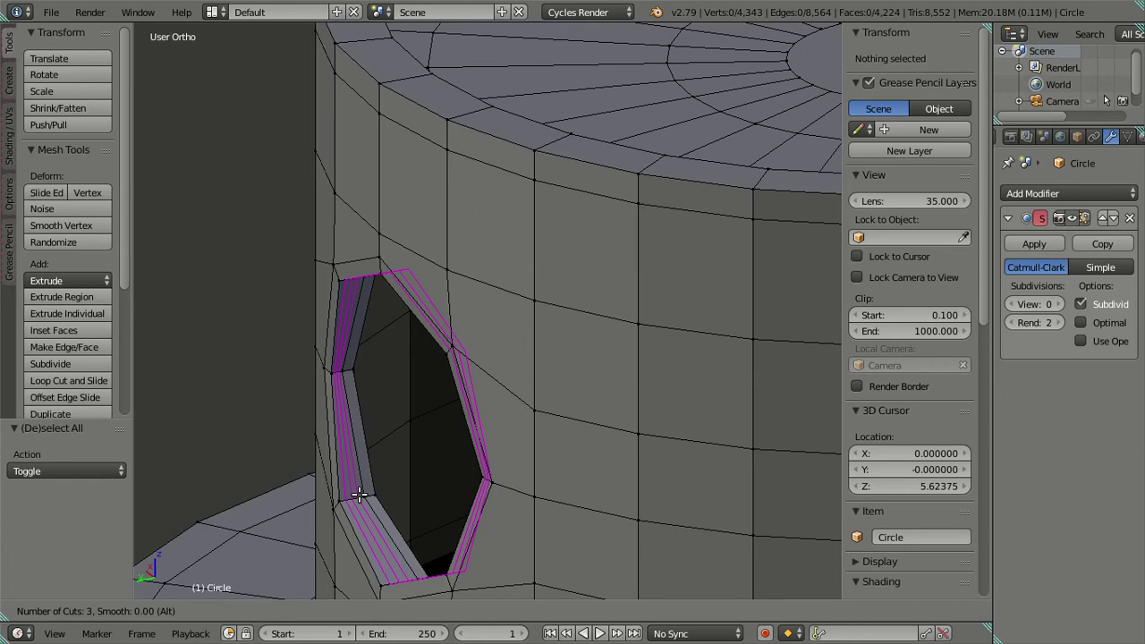
pyautogui.click(358, 494)
pyautogui.rightClick(359, 495)
pyautogui.press('a')
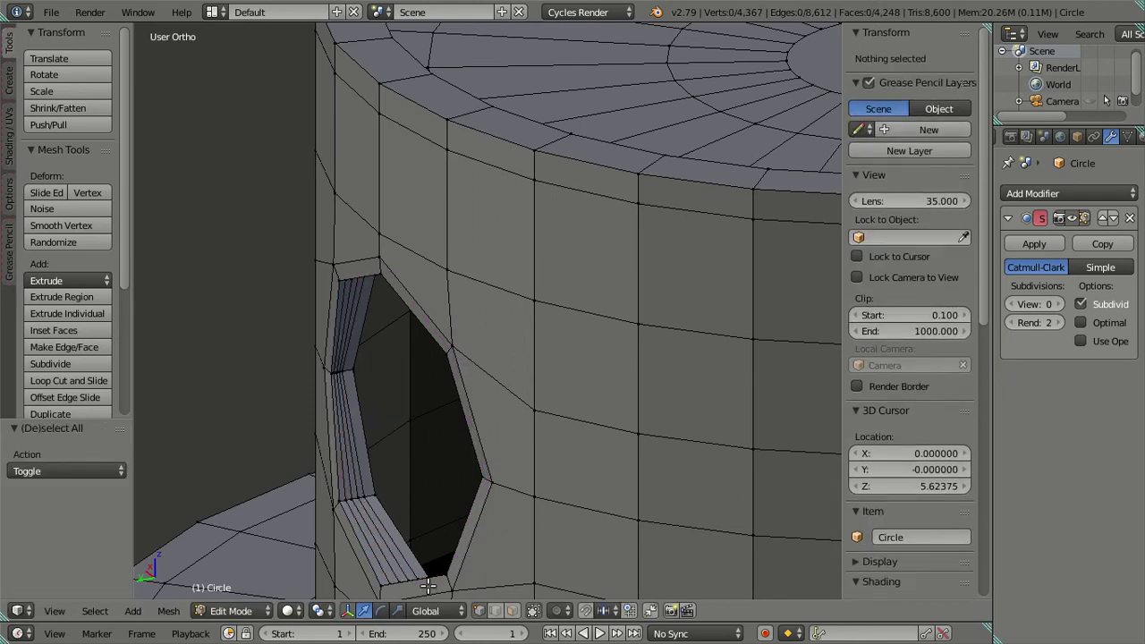
pyautogui.keyDown('alt'); pyautogui.rightClick(366, 530); pyautogui.keyUp('alt')
pyautogui.keyDown('alt'); pyautogui.keyDown('shift'); pyautogui.rightClick(383, 533); pyautogui.keyUp('shift'); pyautogui.keyUp('alt')
pyautogui.press('x')
pyautogui.click(438, 525)
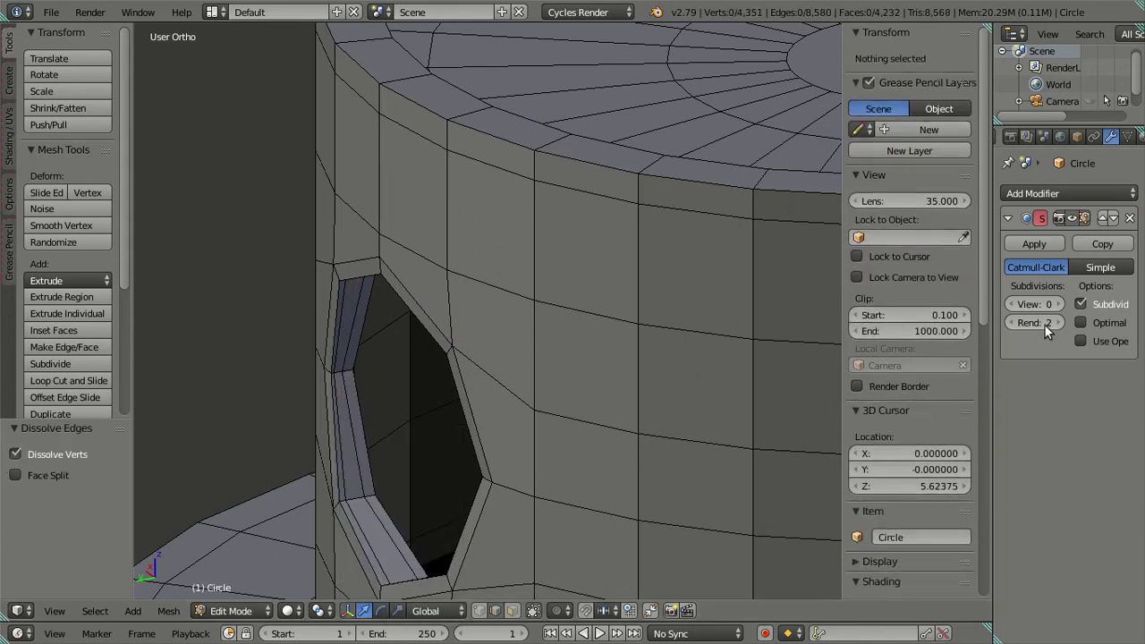
pyautogui.moveTo(1035, 304); pyautogui.dragTo(1060, 304)
# Extrude the hole's inner edge loop and move it 0.005 along Y
pyautogui.moveTo(582, 373)
pyautogui.mouseDown(button='middle')
pyautogui.moveTo(754, 332)
pyautogui.moveTo(754, 376)
pyautogui.moveTo(759, 348)
pyautogui.mouseUp(button='middle')
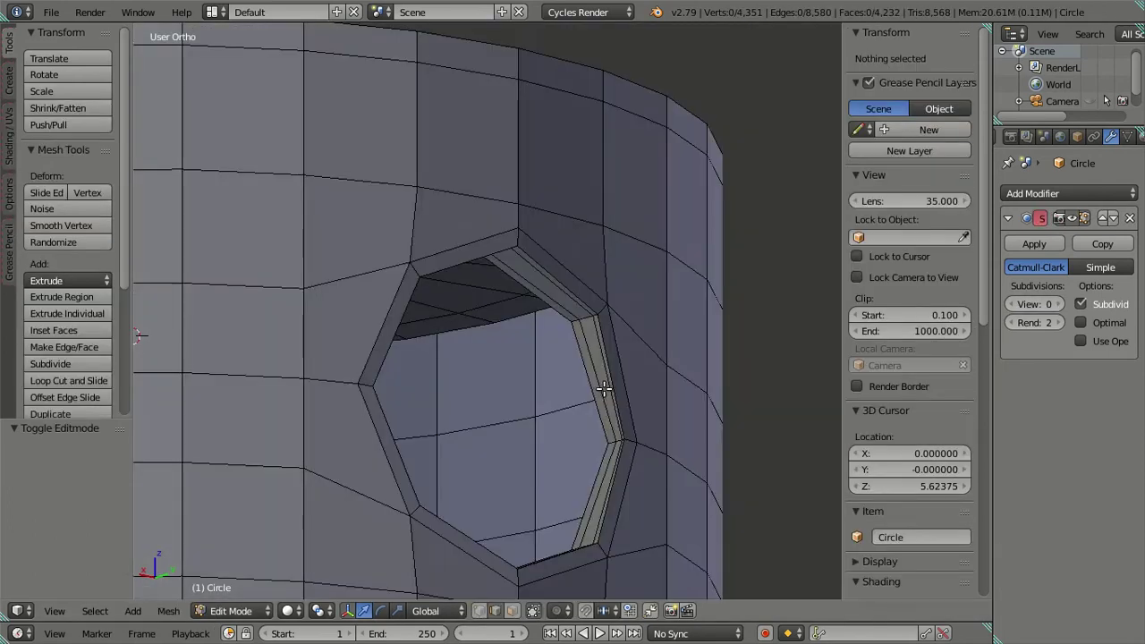
pyautogui.moveTo(604, 390); pyautogui.dragTo(521, 408, button='middle')
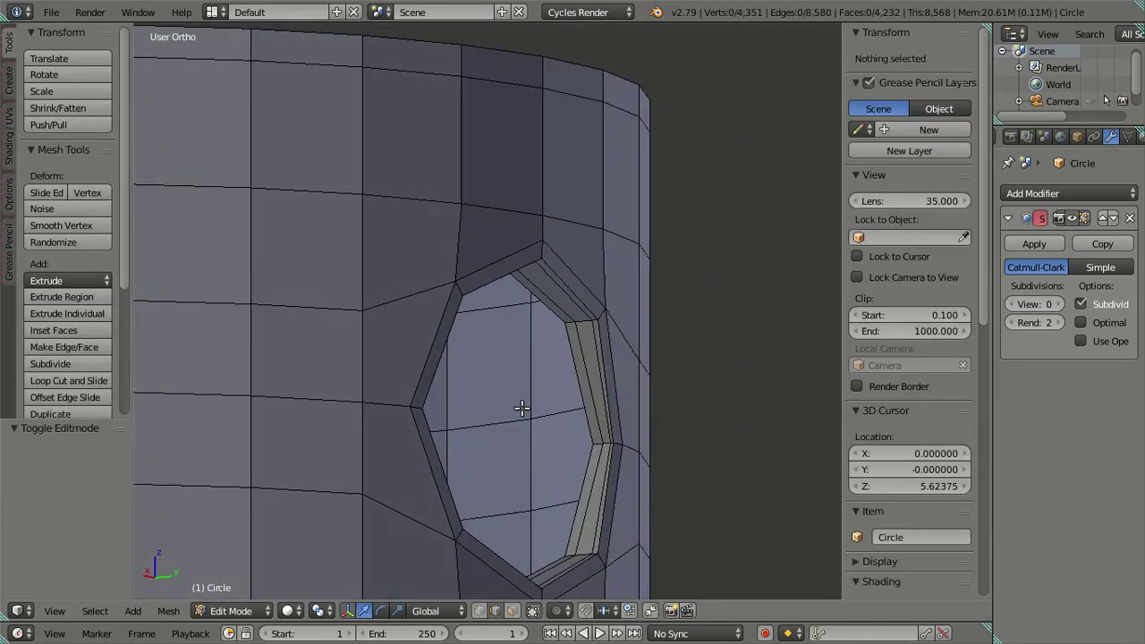
pyautogui.keyDown('alt'); pyautogui.rightClick(570, 371); pyautogui.keyUp('alt')
pyautogui.press('KP_Decimal')
pyautogui.press('g')
pyautogui.rightClick(603, 401)
pyautogui.moveTo(634, 403)
pyautogui.mouseDown(button='middle')
pyautogui.moveTo(616, 430)
pyautogui.moveTo(603, 414)
pyautogui.moveTo(486, 498)
pyautogui.moveTo(424, 480)
pyautogui.mouseUp(button='middle')
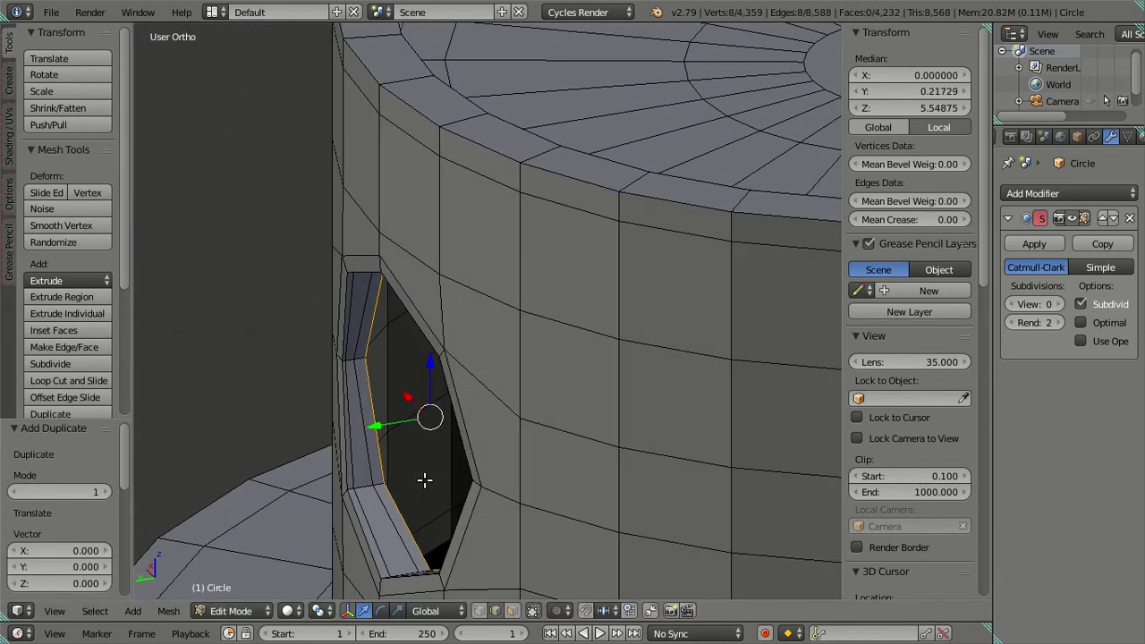
pyautogui.press('g')
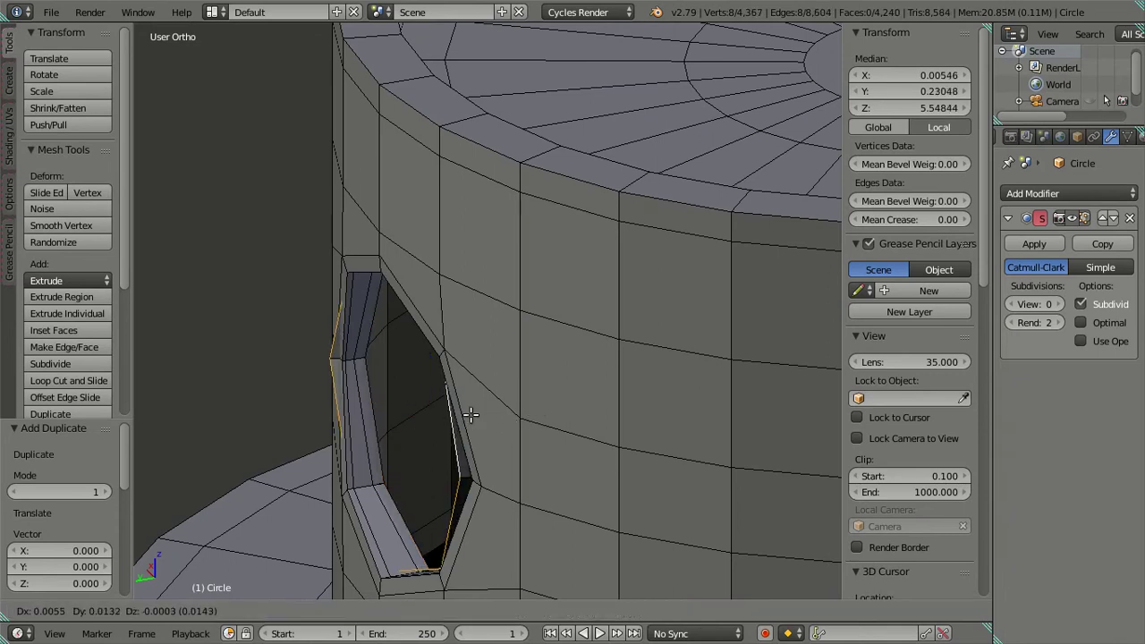
pyautogui.rightClick(439, 412)
pyautogui.press('e')
pyautogui.rightClick(435, 414)
pyautogui.moveTo(435, 483)
pyautogui.mouseDown(button='middle')
pyautogui.moveTo(519, 432)
pyautogui.moveTo(670, 389)
pyautogui.moveTo(606, 459)
pyautogui.mouseUp(button='middle')
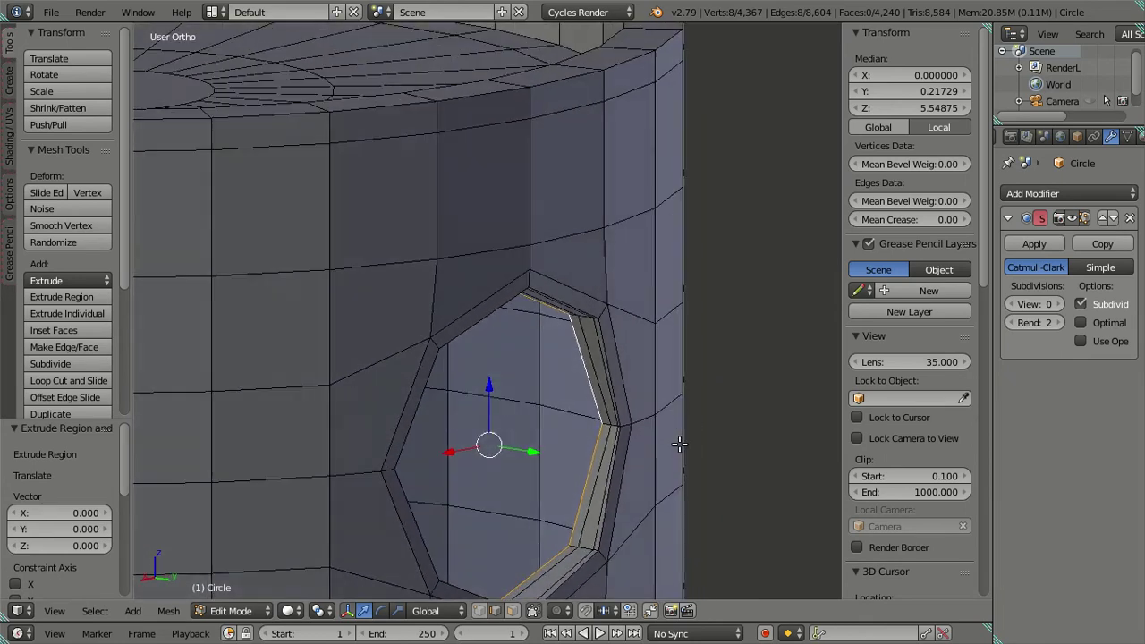
pyautogui.moveTo(535, 465); pyautogui.dragTo(548, 462)
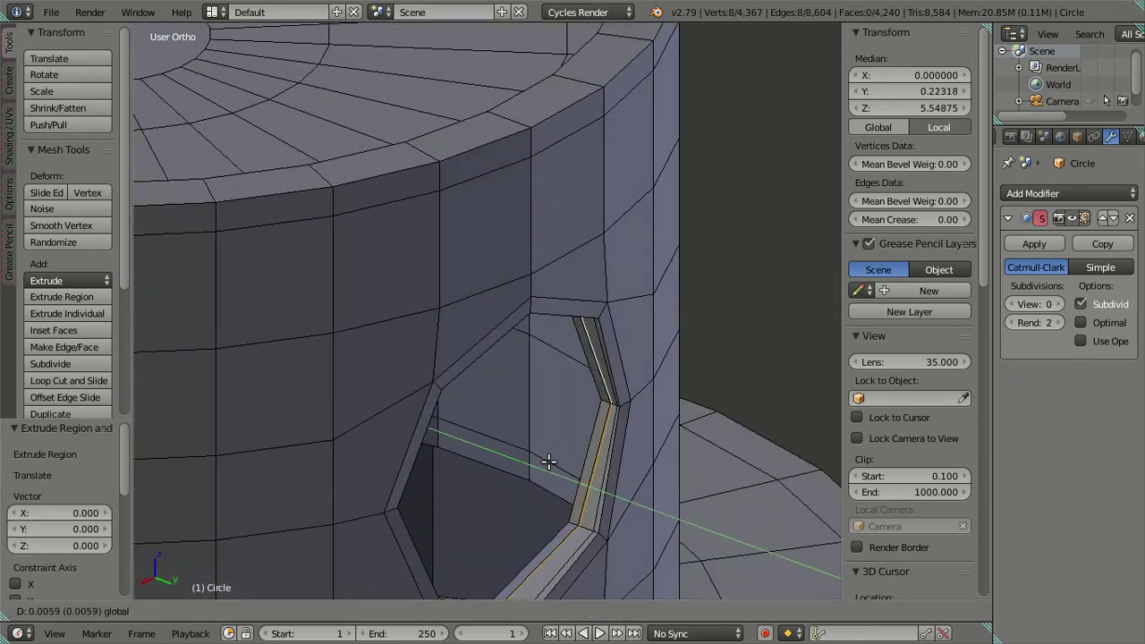
pyautogui.write('.005')
pyautogui.press('Return')
pyautogui.moveTo(549, 462); pyautogui.dragTo(660, 439, button='middle')
# Extrude the rim loop inward twice, scaling it to 0.75 and then 0.5
pyautogui.press('e')
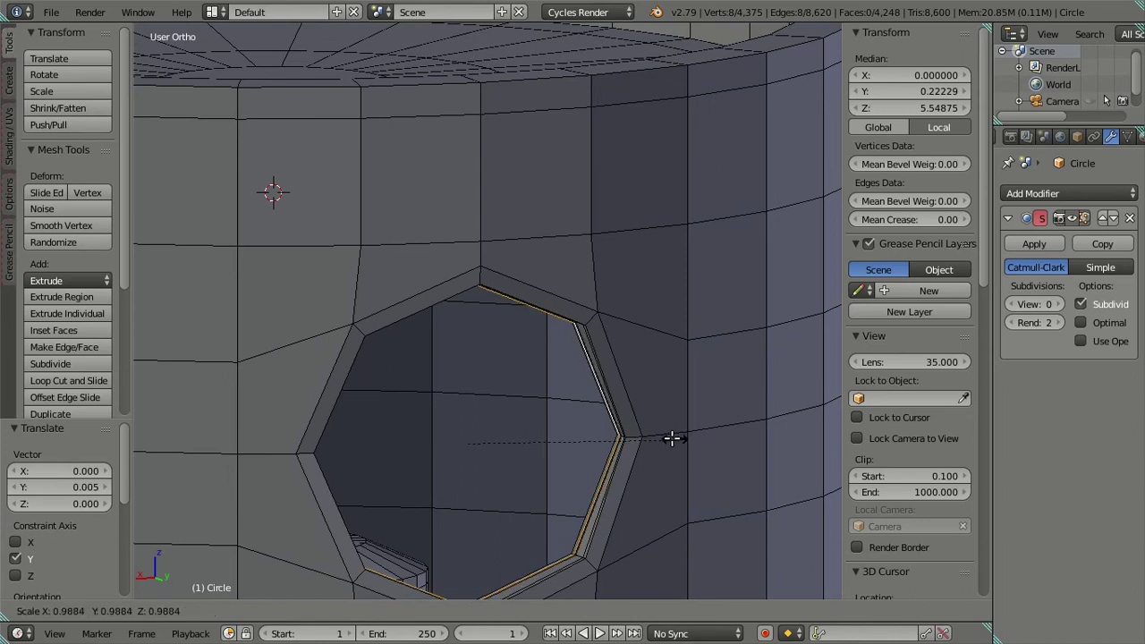
pyautogui.press('s')
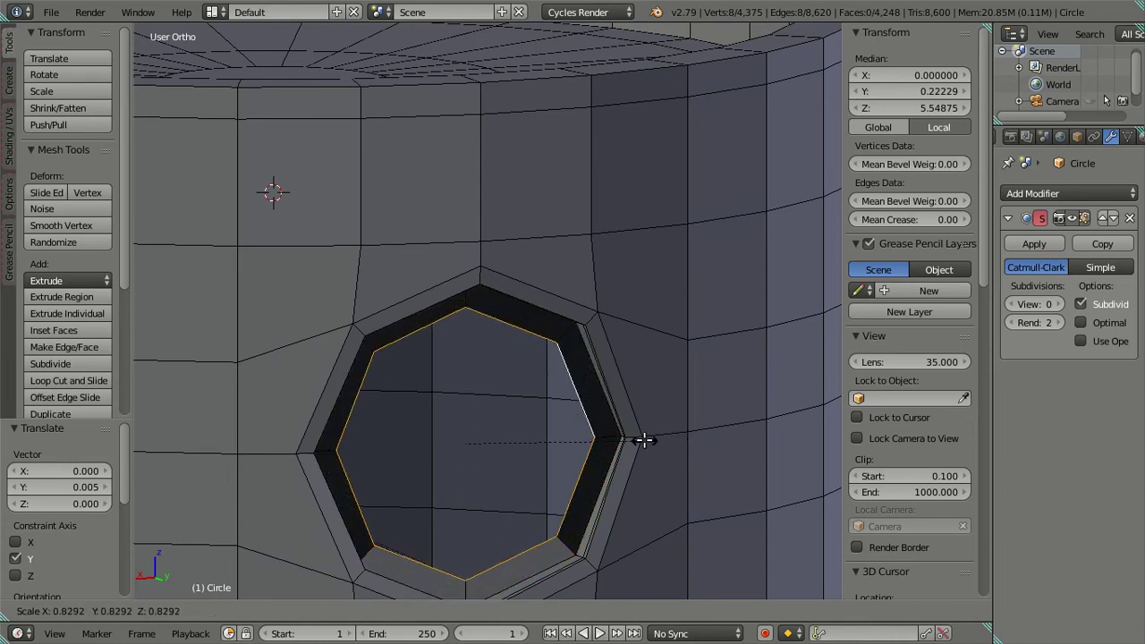
pyautogui.write('.75')
pyautogui.press('Return')
pyautogui.moveTo(639, 439)
pyautogui.mouseDown(button='middle')
pyautogui.moveTo(584, 411)
pyautogui.moveTo(594, 372)
pyautogui.mouseUp(button='middle')
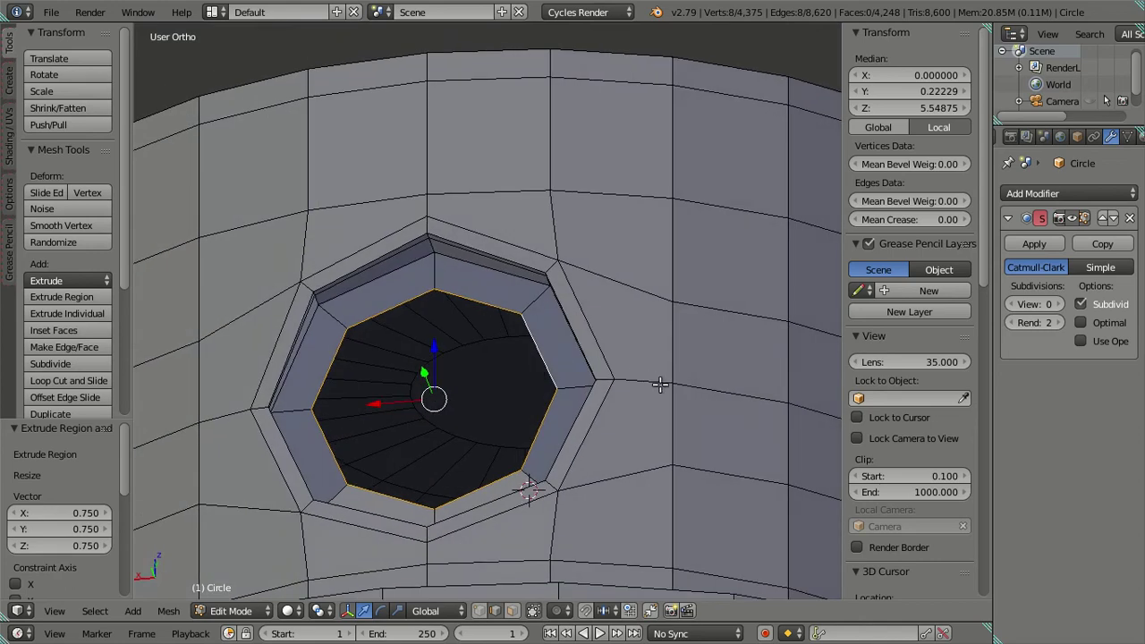
pyautogui.write('es.5')
pyautogui.press('Return')
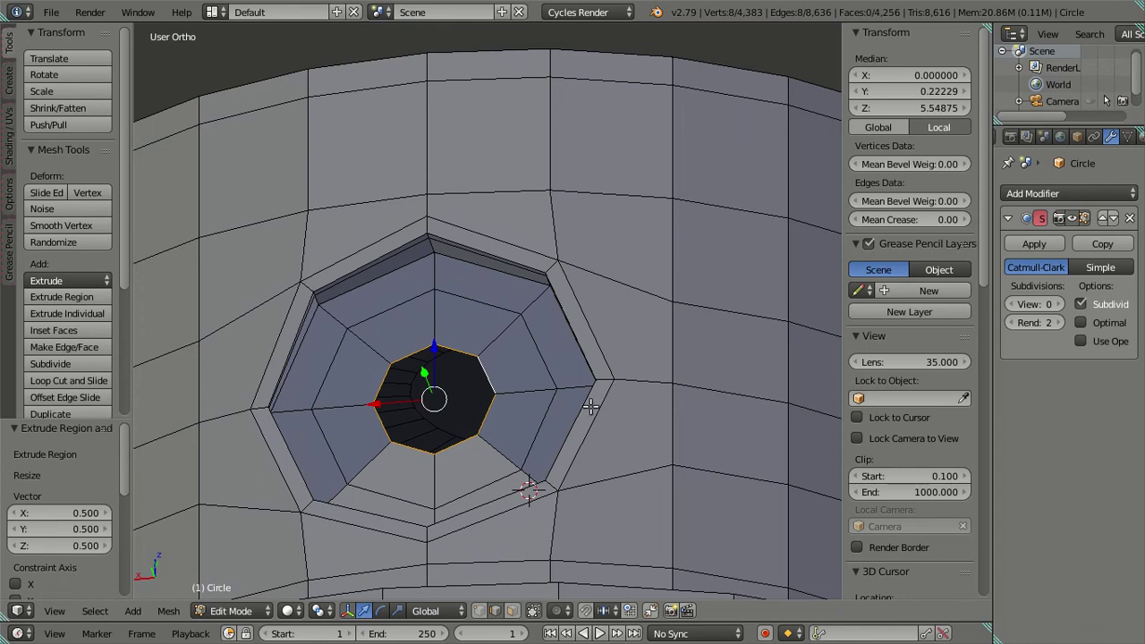
# Shrink the hole loop by a scale of 0.5 two more times
pyautogui.scroll(2, 591, 407)
pyautogui.scroll(1, 536, 476)
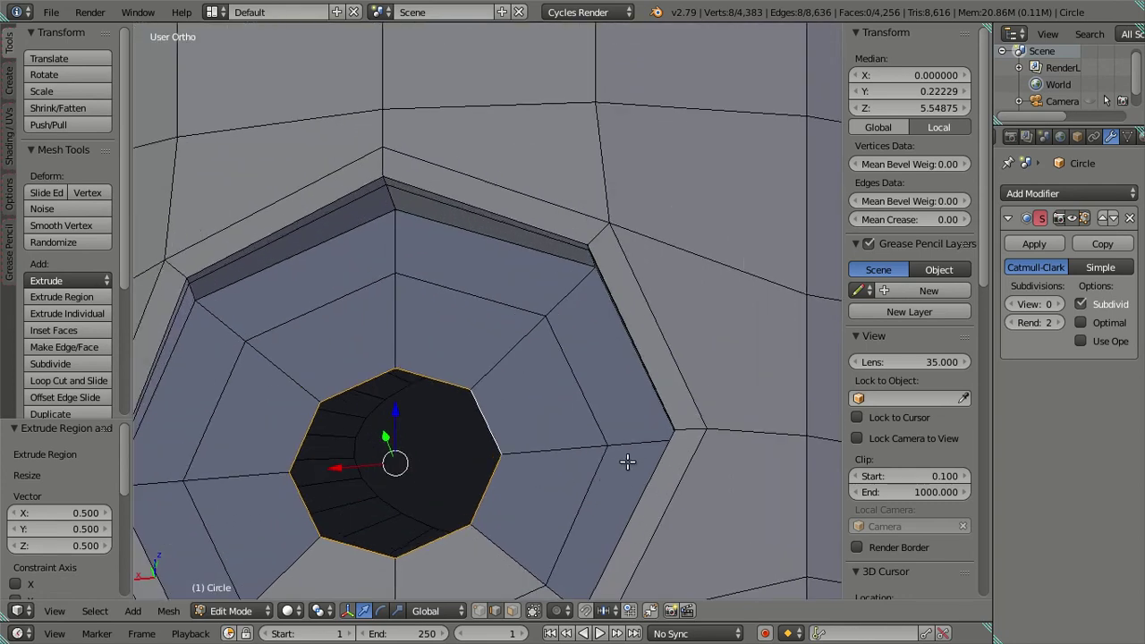
pyautogui.write('s')
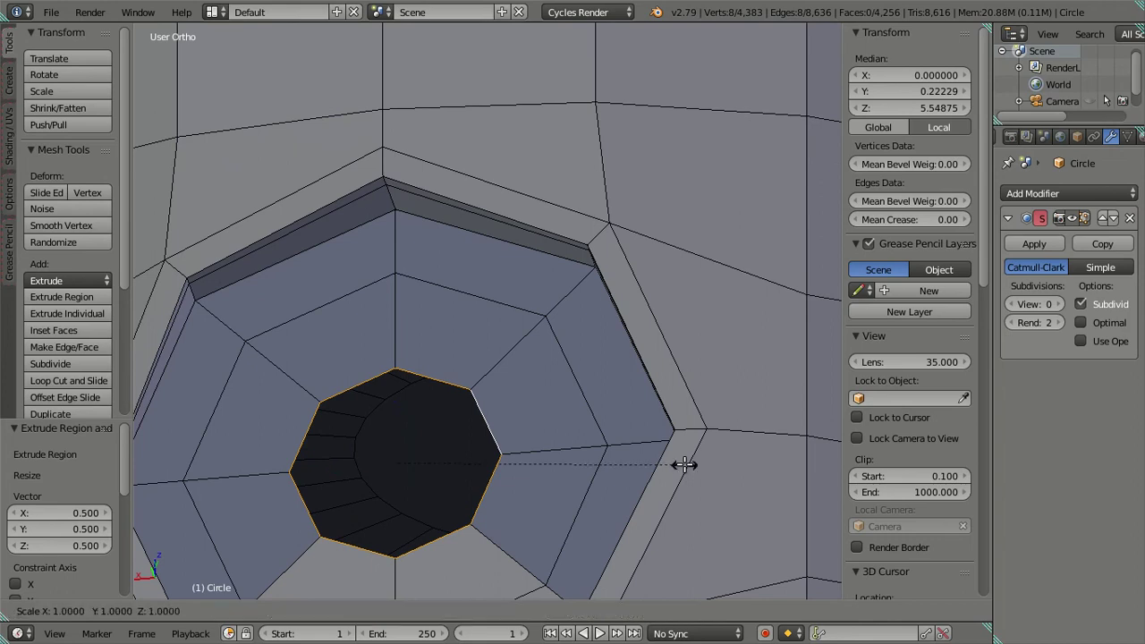
pyautogui.write('.5')
pyautogui.press('Return')
pyautogui.scroll(-2, 563, 499)
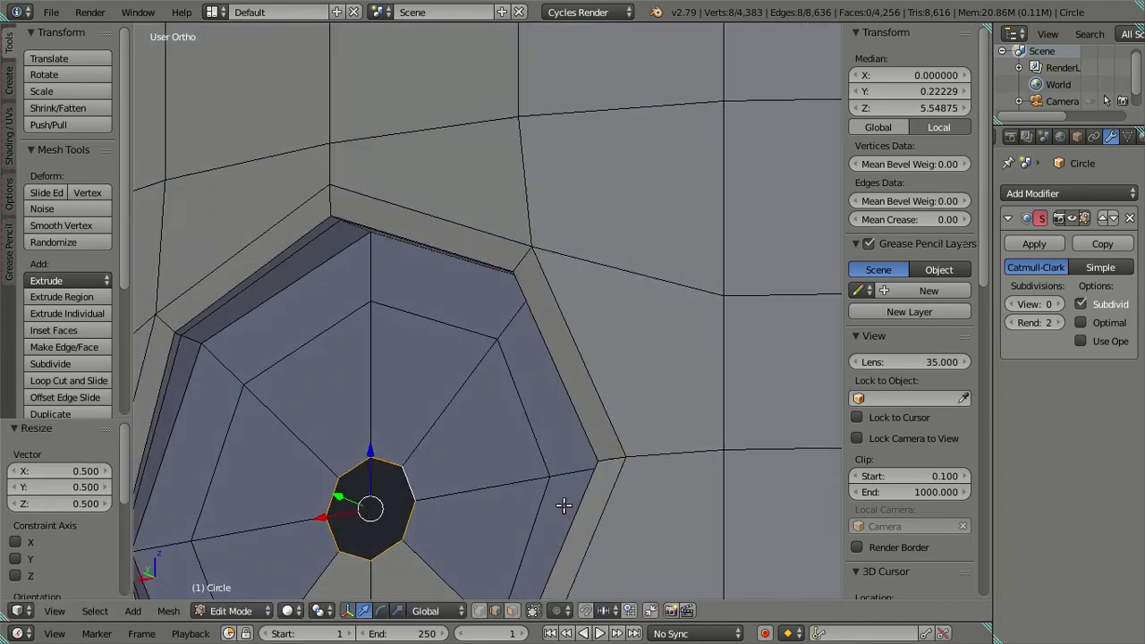
pyautogui.scroll(-2, 555, 511)
pyautogui.scroll(-2, 537, 528)
pyautogui.scroll(-1, 563, 474)
pyautogui.scroll(5, 563, 474)
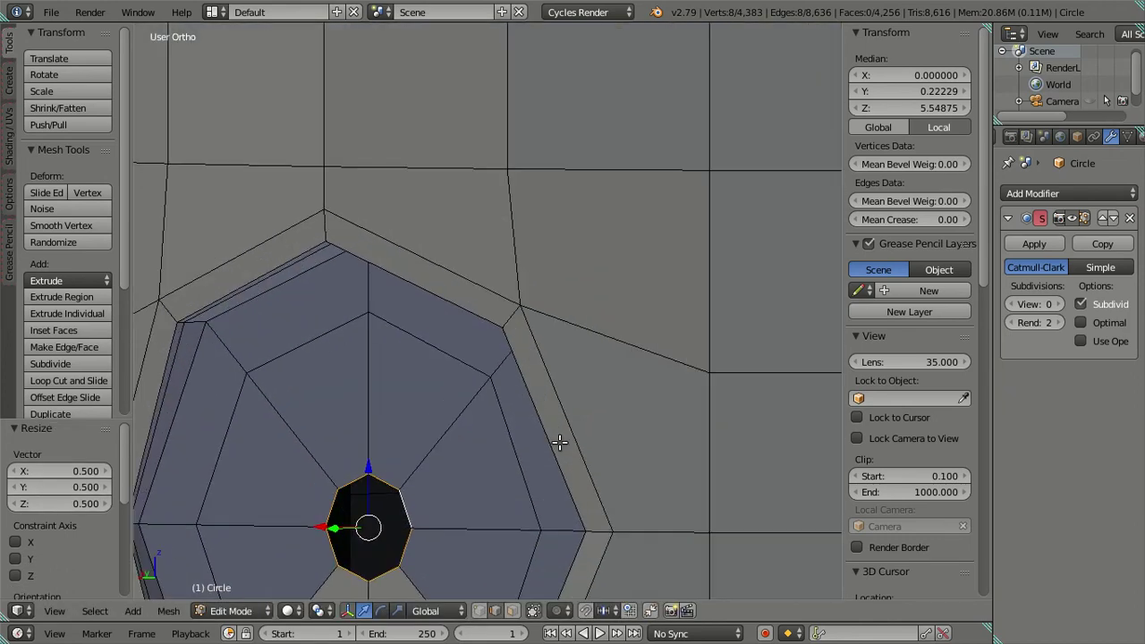
pyautogui.write('s.5')
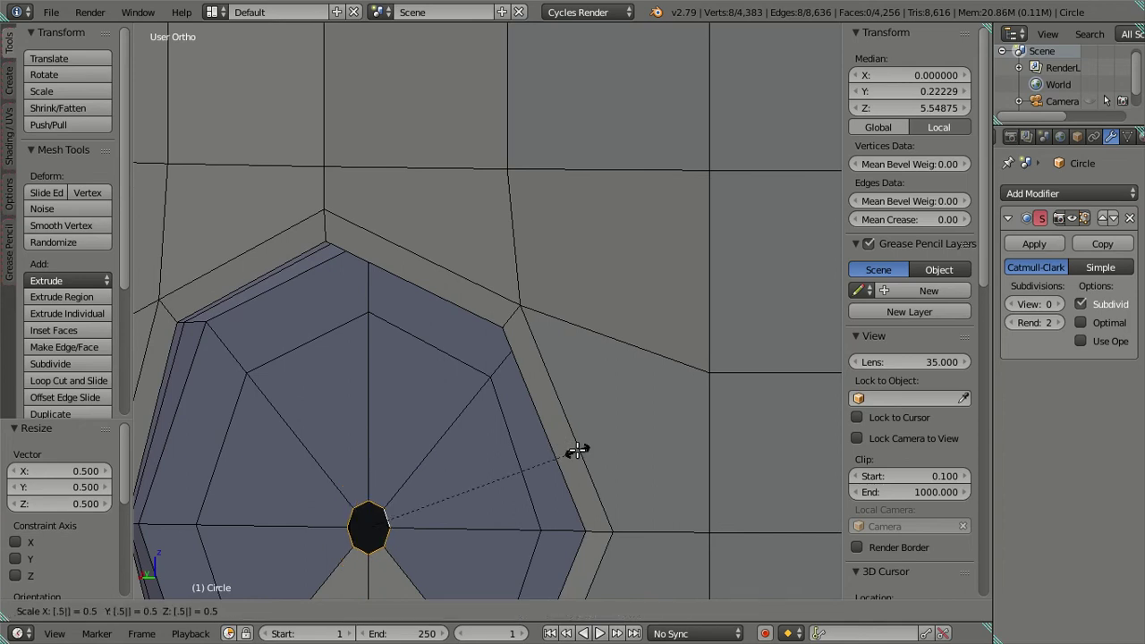
pyautogui.press('Return')
pyautogui.moveTo(545, 473); pyautogui.dragTo(494, 355, button='middle')
pyautogui.scroll(2, 493, 356)
# Try extruding the hole's face loop, undo it, and rescale the hole loop
pyautogui.press('e')
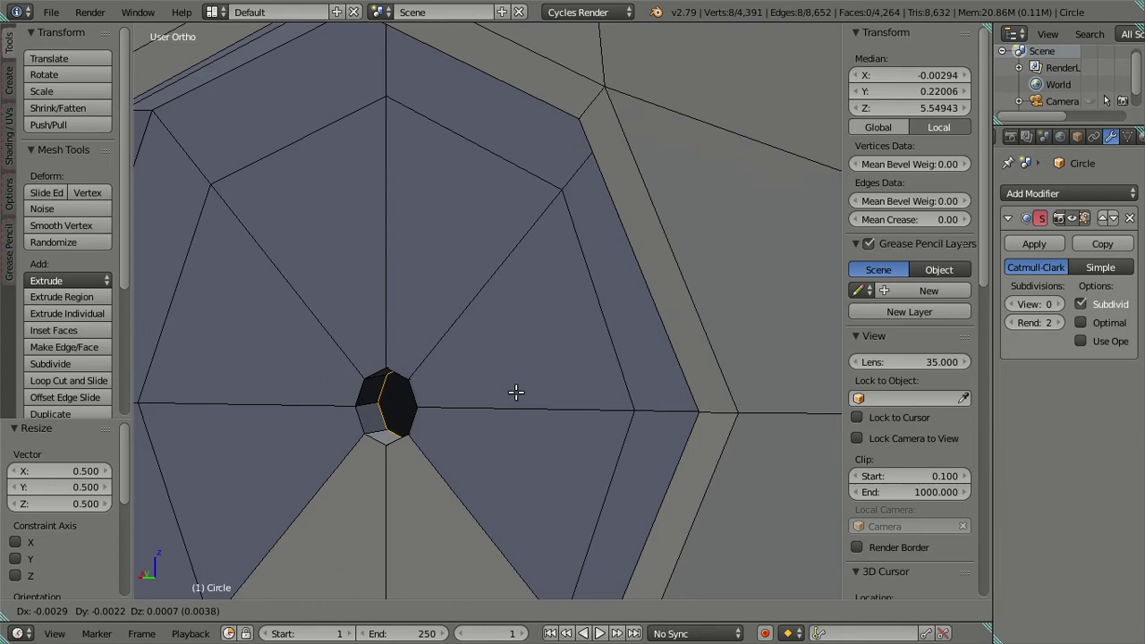
pyautogui.click(516, 391)
pyautogui.moveTo(516, 391)
pyautogui.mouseDown(button='middle')
pyautogui.moveTo(477, 438)
pyautogui.moveTo(565, 486)
pyautogui.moveTo(560, 396)
pyautogui.moveTo(634, 376)
pyautogui.moveTo(632, 429)
pyautogui.moveTo(390, 476)
pyautogui.mouseUp(button='middle')
pyautogui.press('a')
pyautogui.hotkey('ctrl', 'z')
pyautogui.press('s')
pyautogui.click(376, 423)
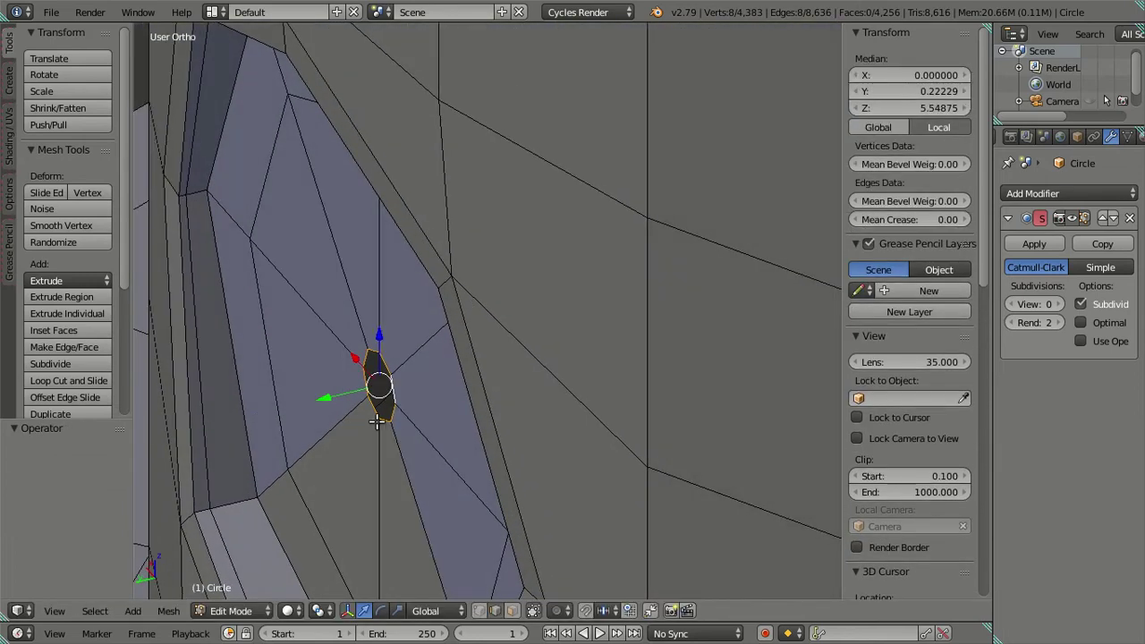
# Extrude the hole loop and recess it -0.005 along Y
pyautogui.press('e')
pyautogui.press('y')
pyautogui.rightClick(438, 424)
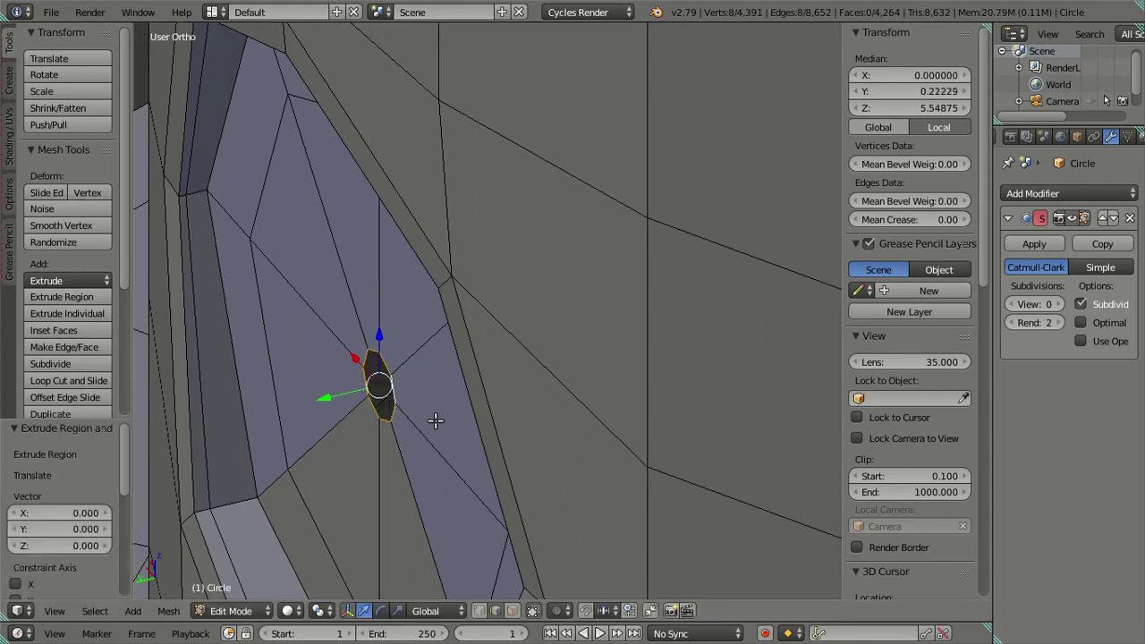
pyautogui.press('g')
pyautogui.press('y')
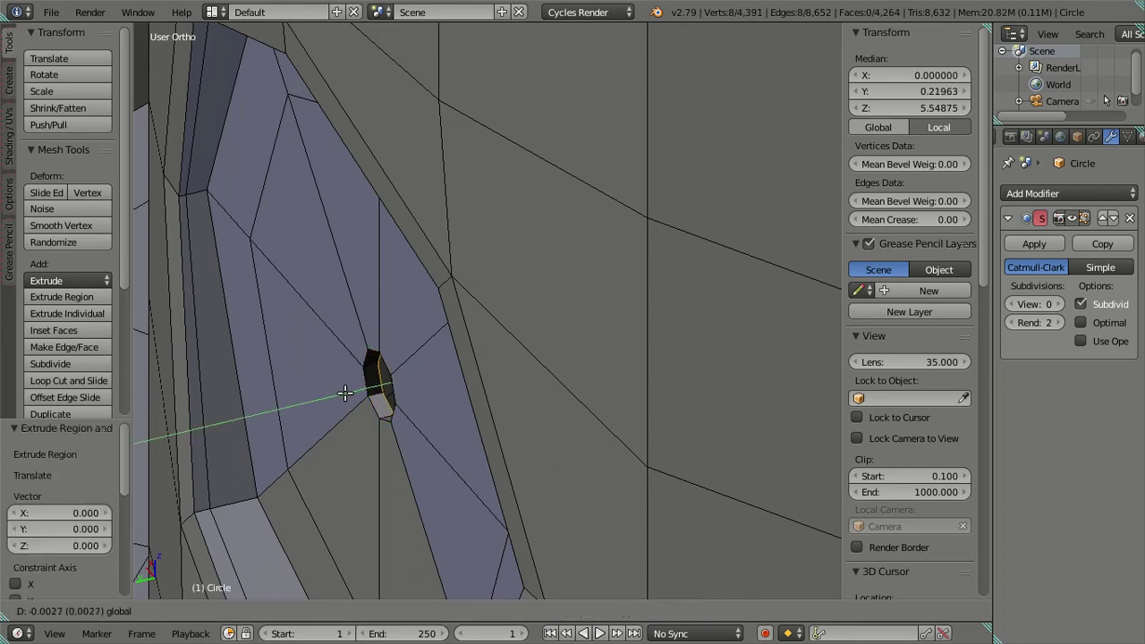
pyautogui.write('-0.005')
pyautogui.press('Return')
pyautogui.moveTo(345, 394); pyautogui.dragTo(439, 384, button='middle')
pyautogui.press('a')
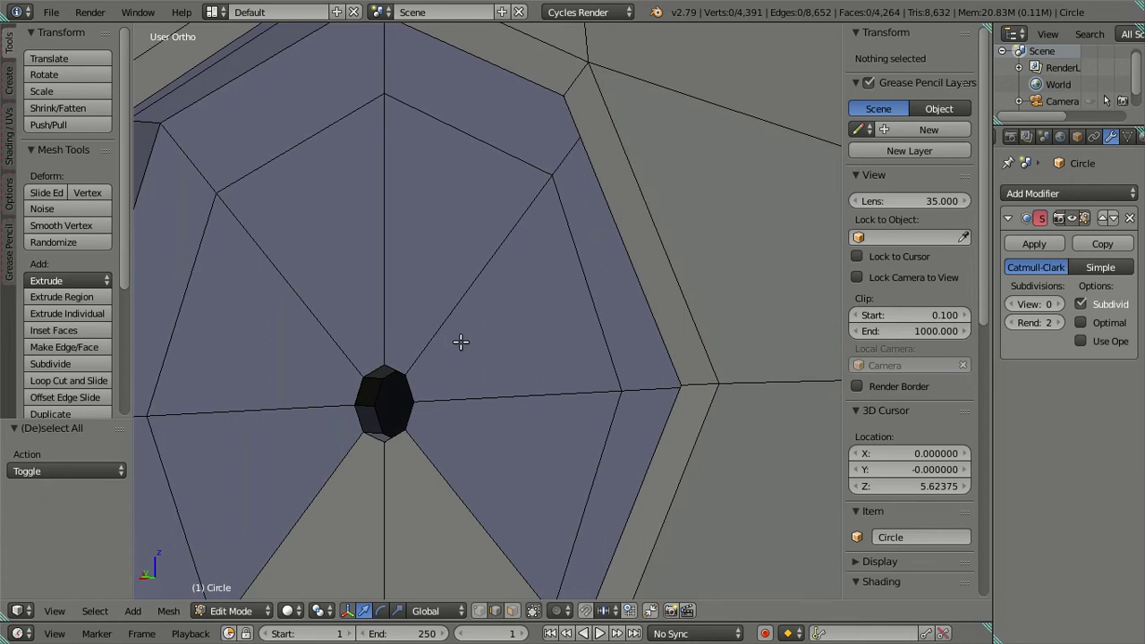
# Add six loop cuts across the hollow, then dissolve those edges
pyautogui.hotkey('ctrl', 'r')
pyautogui.scroll(1, 460, 335)
pyautogui.write('6')
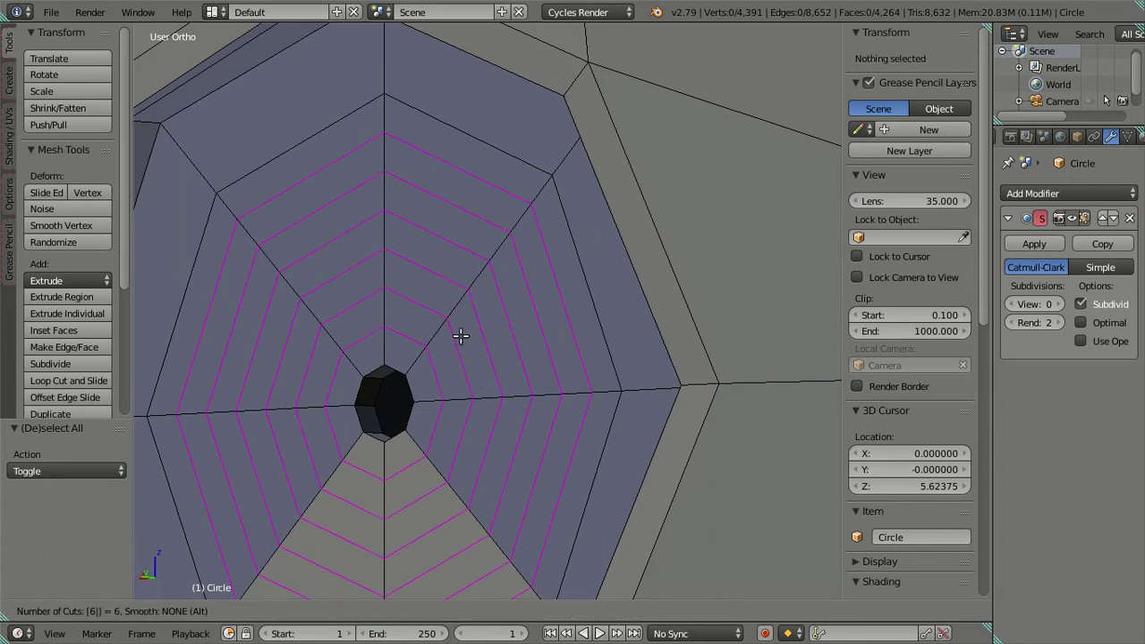
pyautogui.press('Return')
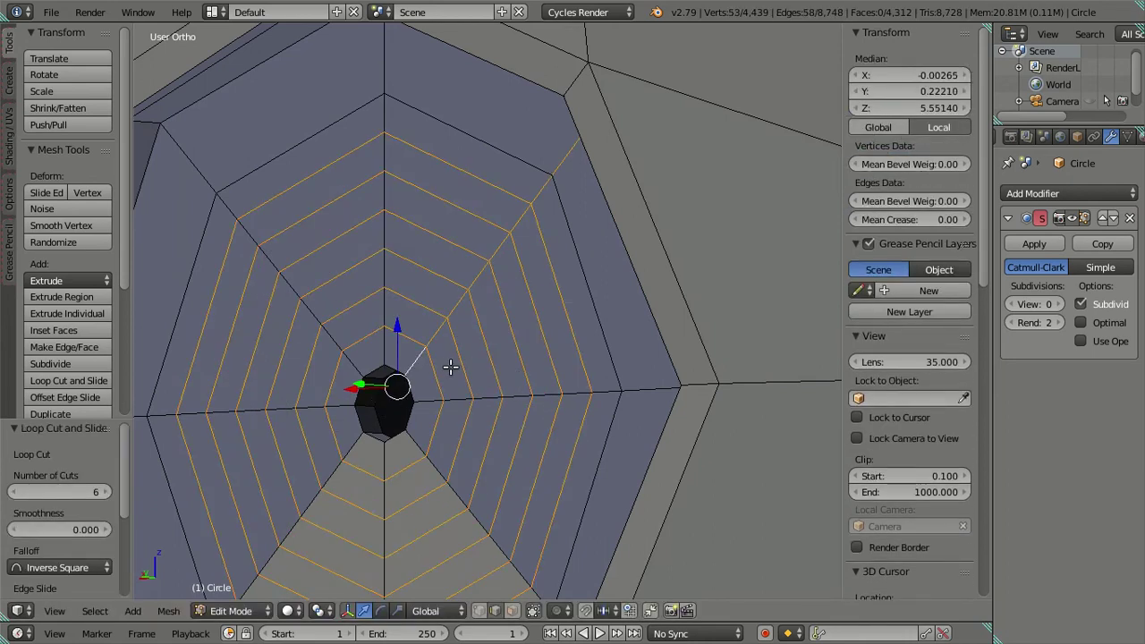
pyautogui.press('x')
pyautogui.click(619, 376)
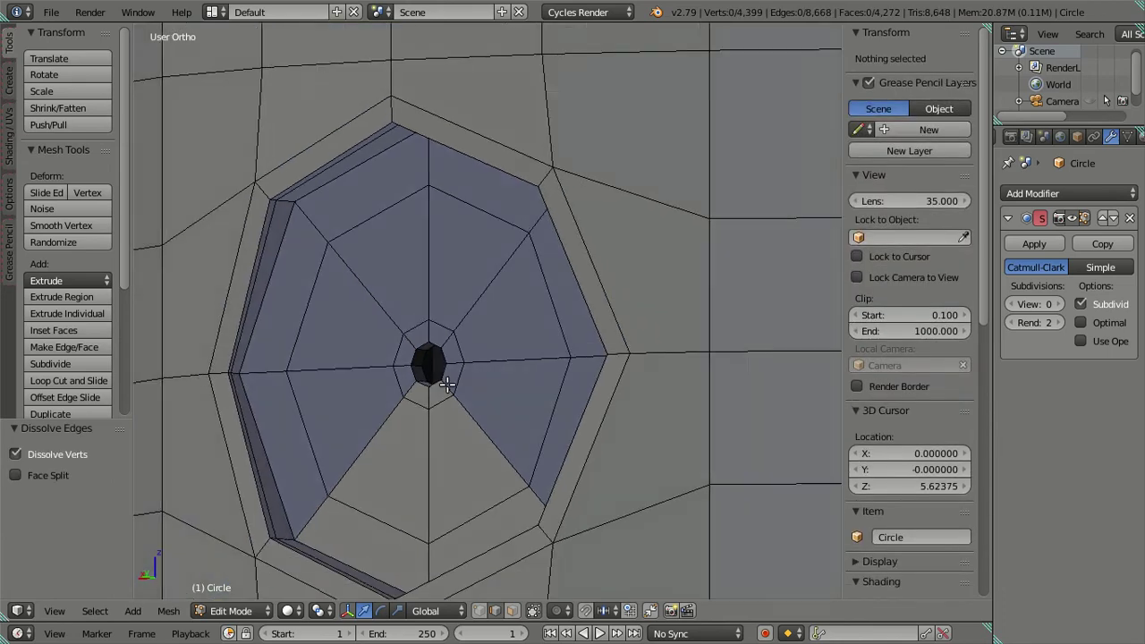
# Raise the viewport subdivision level to 2, check the inner disk, and return to Object Mode
pyautogui.moveTo(446, 383)
pyautogui.mouseDown(button='middle')
pyautogui.moveTo(603, 363)
pyautogui.moveTo(598, 384)
pyautogui.moveTo(542, 360)
pyautogui.mouseUp(button='middle')
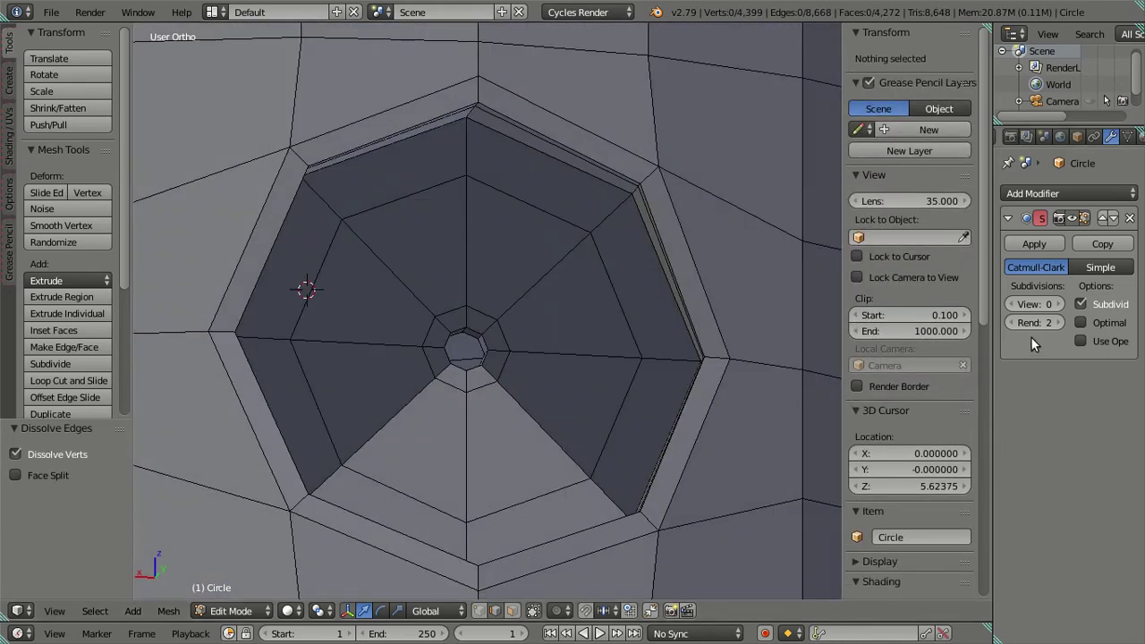
pyautogui.click(1060, 304)
pyautogui.moveTo(680, 376); pyautogui.dragTo(776, 387, button='middle')
pyautogui.moveTo(674, 403)
pyautogui.mouseDown(button='middle')
pyautogui.moveTo(605, 446)
pyautogui.moveTo(567, 435)
pyautogui.moveTo(575, 403)
pyautogui.moveTo(524, 411)
pyautogui.mouseUp(button='middle')
pyautogui.rightClick(501, 409)
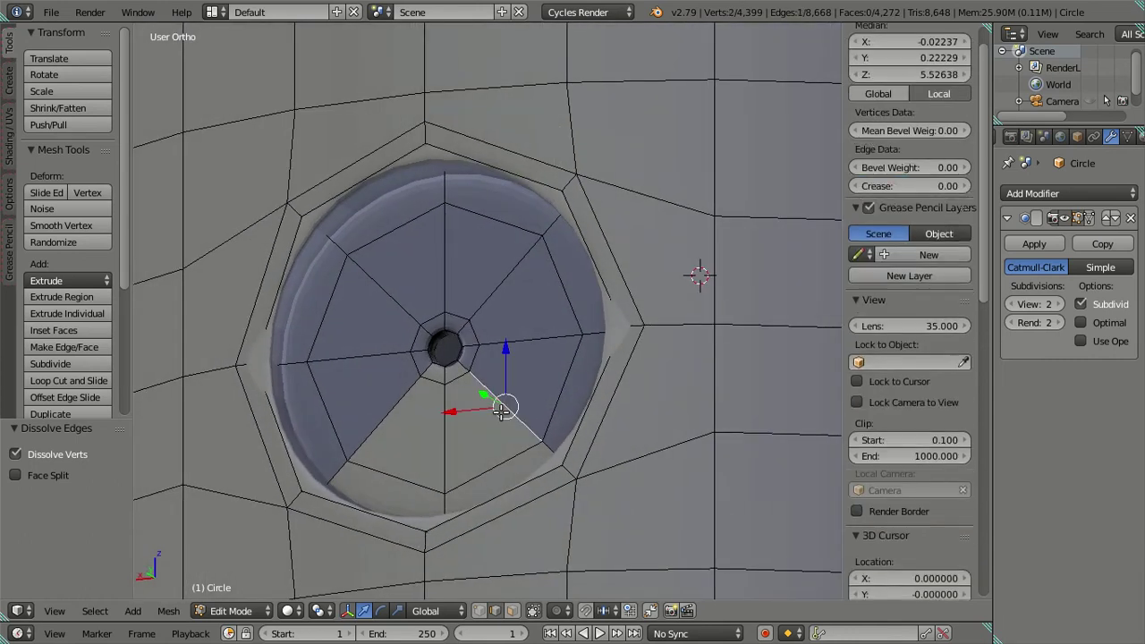
pyautogui.press('l')
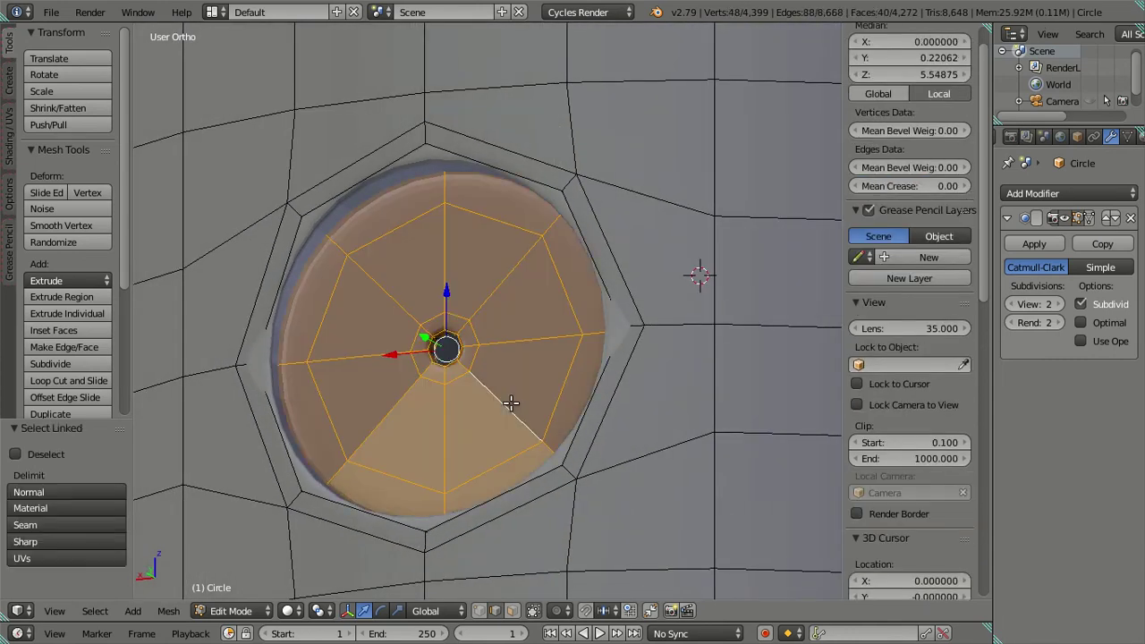
pyautogui.press('a')
pyautogui.scroll(-3, 511, 398)
pyautogui.scroll(-3, 516, 385)
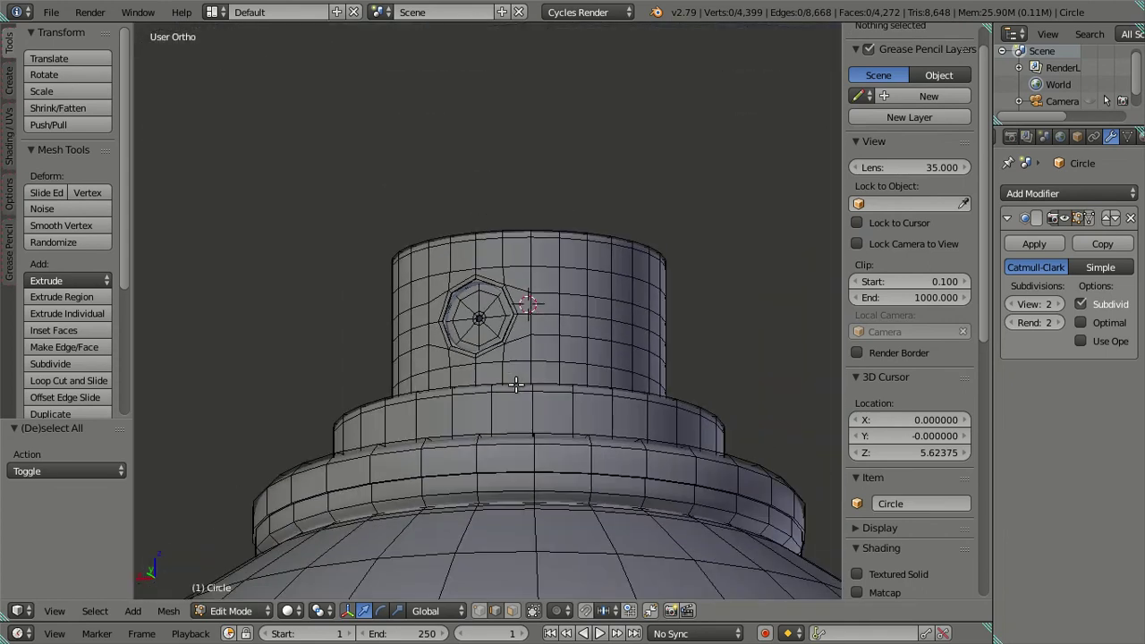
pyautogui.scroll(2, 516, 385)
pyautogui.scroll(2, 547, 391)
pyautogui.scroll(2, 550, 380)
pyautogui.press('n')
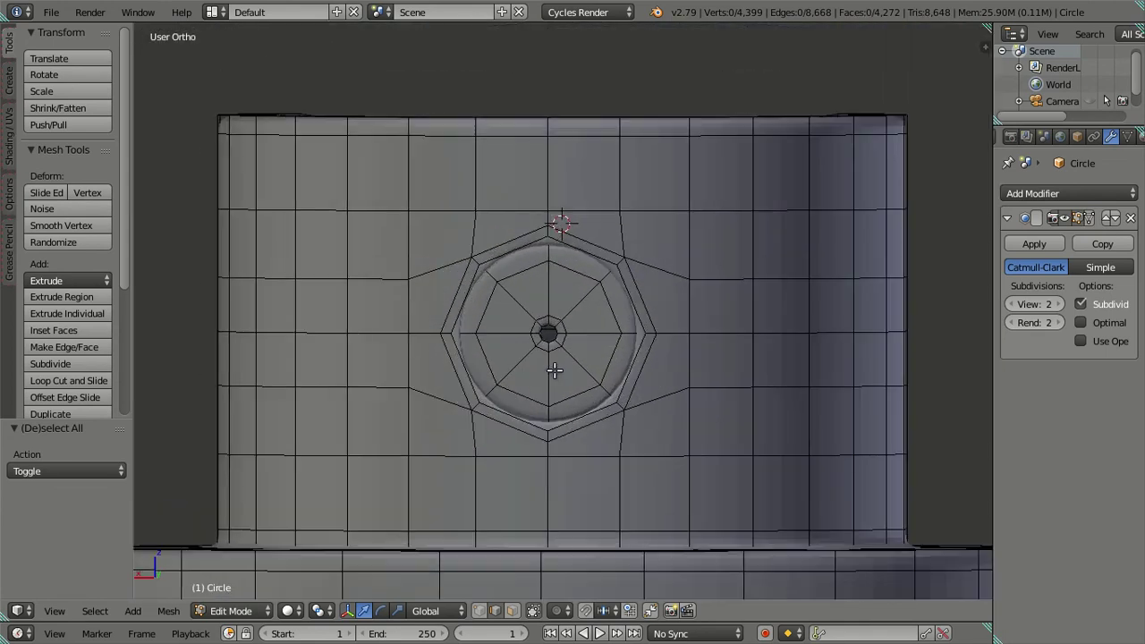
pyautogui.moveTo(623, 414)
pyautogui.mouseDown(button='middle')
pyautogui.moveTo(659, 427)
pyautogui.moveTo(656, 417)
pyautogui.mouseUp(button='middle')
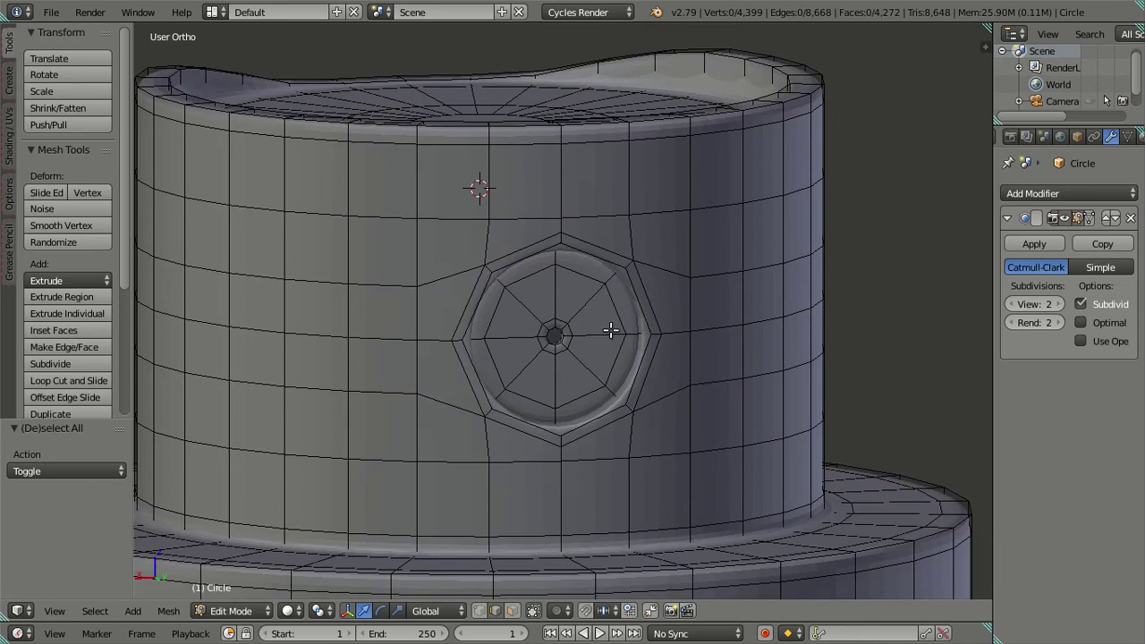
pyautogui.scroll(-3, 595, 329)
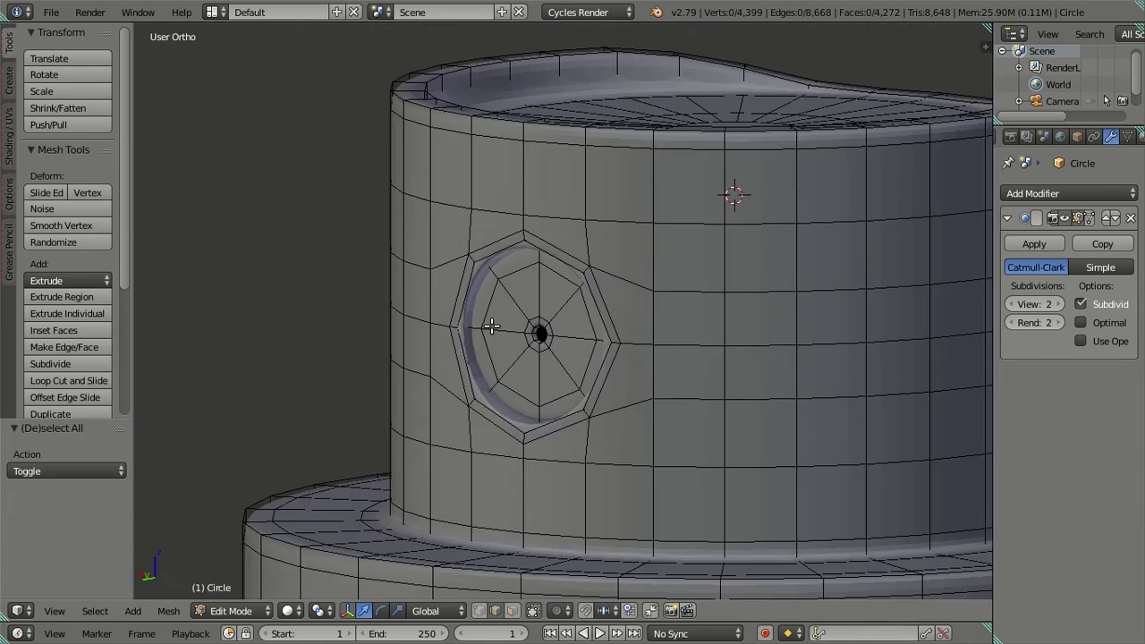
pyautogui.press('Tab')
pyautogui.scroll(-5, 497, 315)
# Separate the connected cap mesh from the can into its own object, Circle.001
pyautogui.scroll(-2, 504, 312)
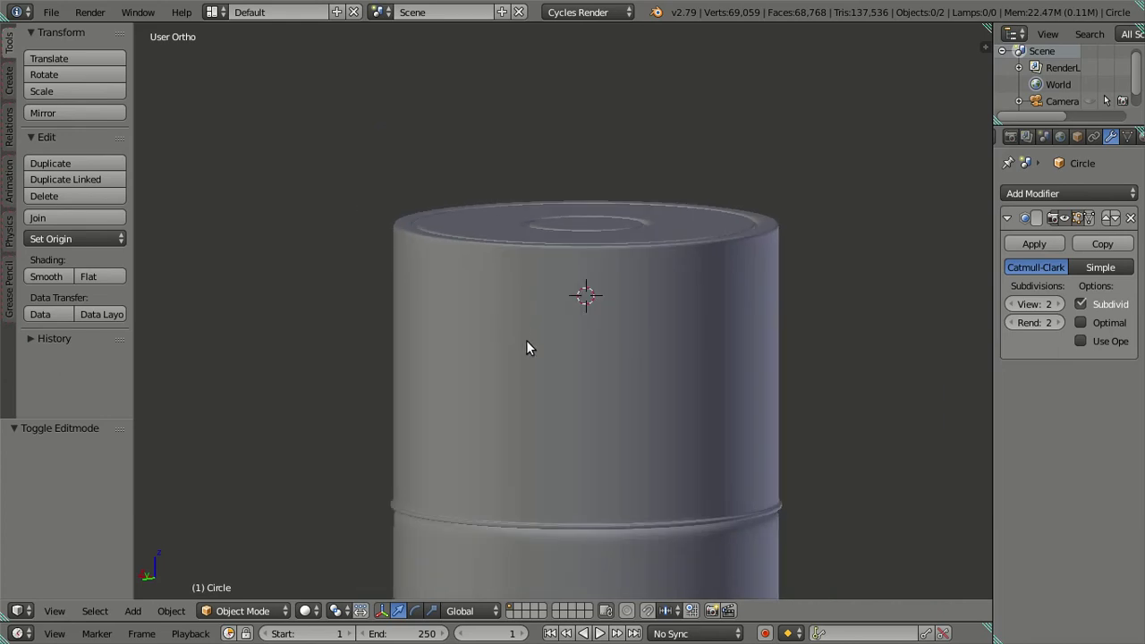
pyautogui.press('Tab')
pyautogui.press('l')
pyautogui.press('a')
pyautogui.press('l')
pyautogui.press('p')
pyautogui.click(568, 355)
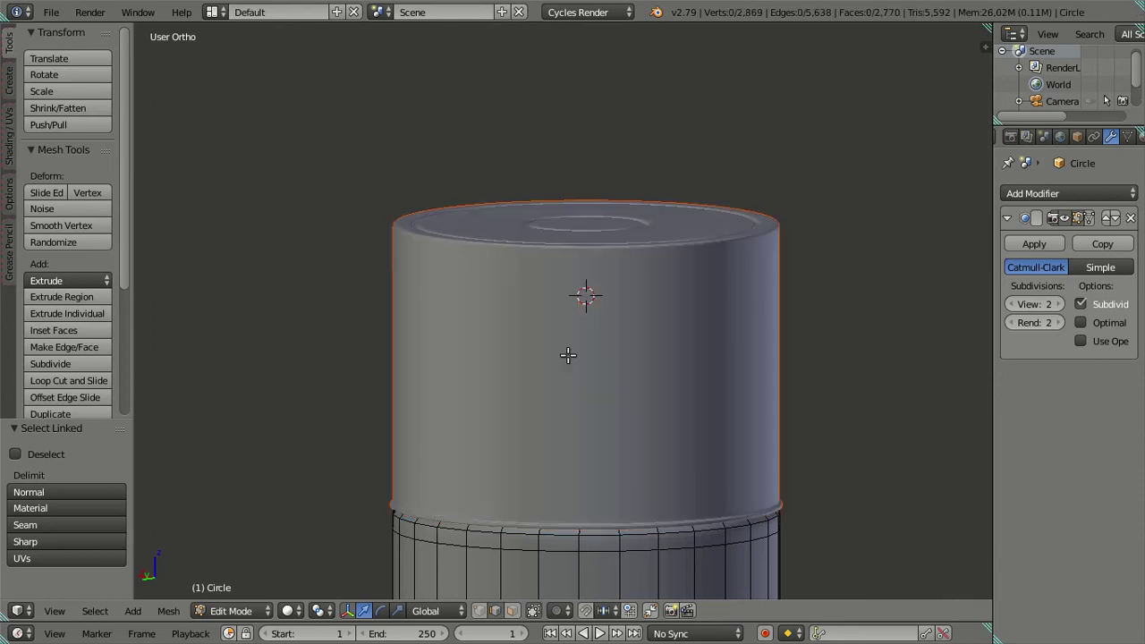
pyautogui.press('a')
pyautogui.press('a')
pyautogui.press('Tab')
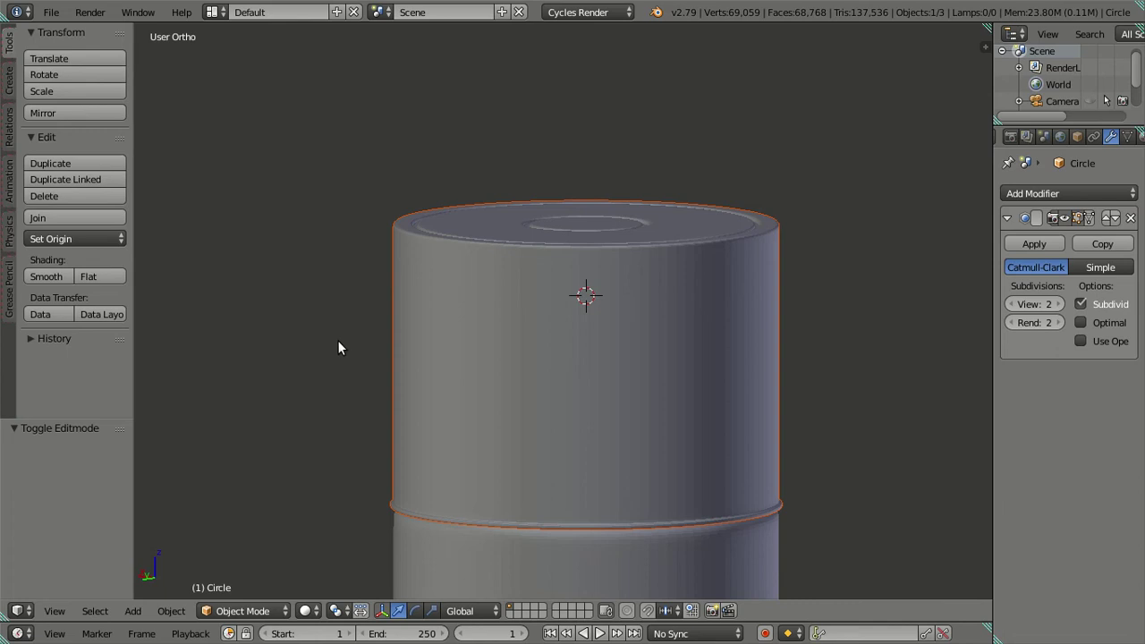
# Give the separated cap, Circle.001, smooth shading instead of flat
pyautogui.rightClick(420, 332)
pyautogui.scroll(-9, 420, 332)
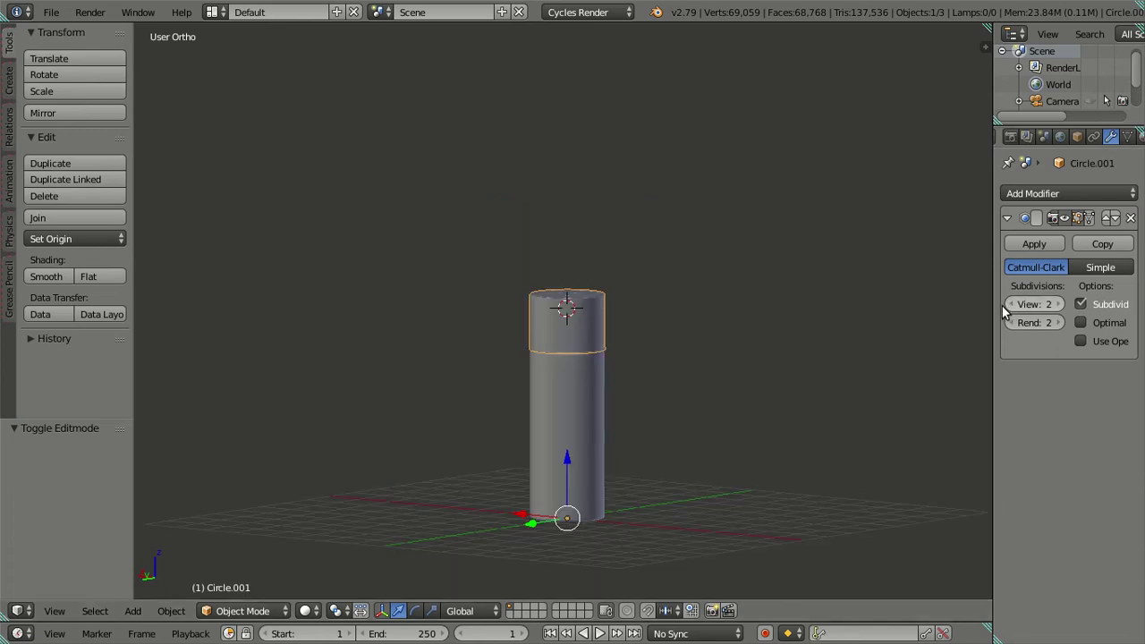
pyautogui.click(88, 276)
pyautogui.scroll(3, 317, 343)
pyautogui.scroll(3, 427, 372)
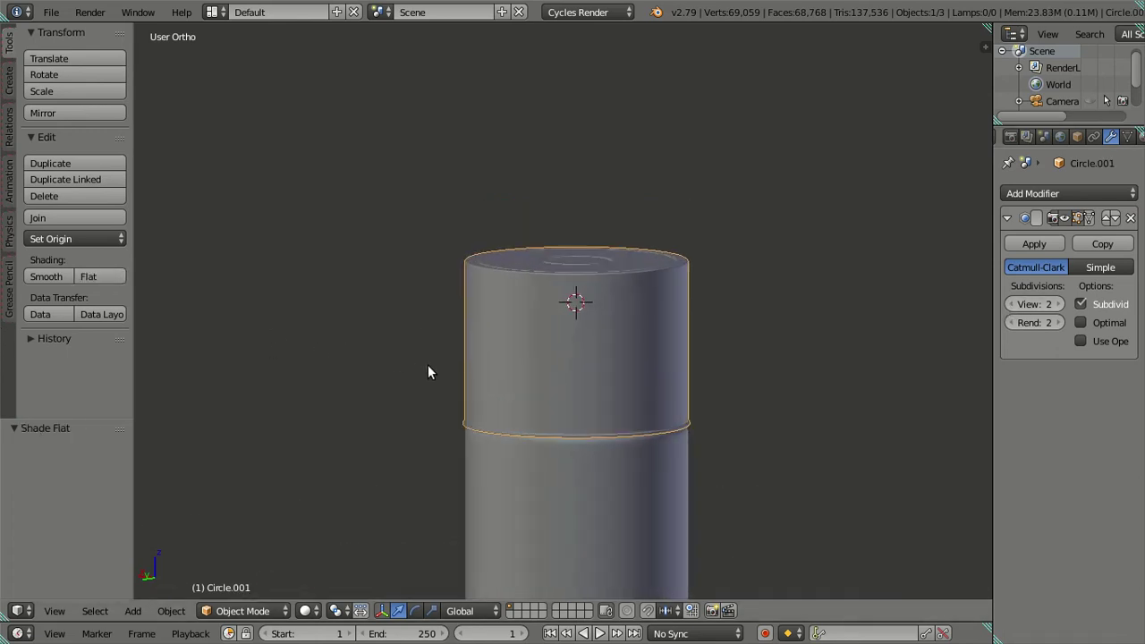
pyautogui.scroll(3, 427, 372)
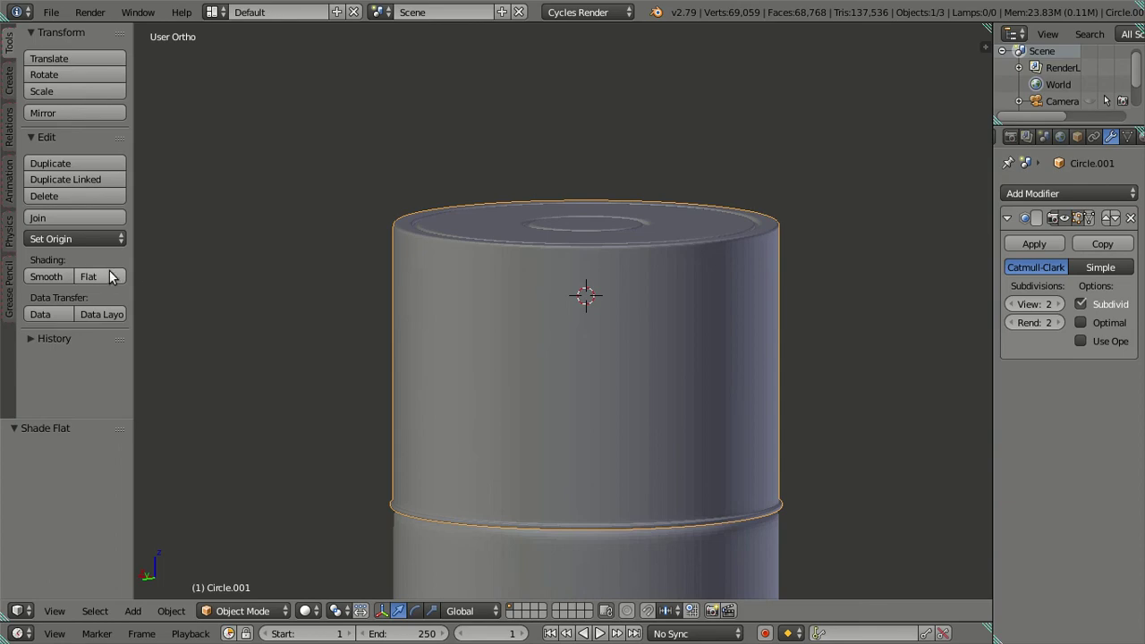
pyautogui.press('z')
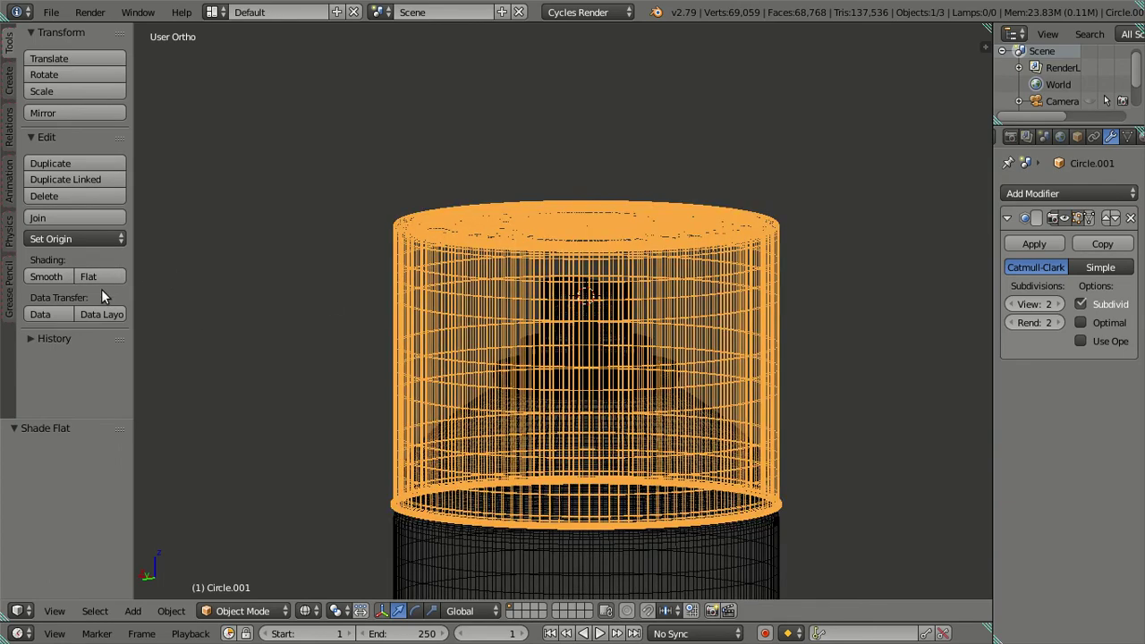
pyautogui.scroll(-4, 534, 271)
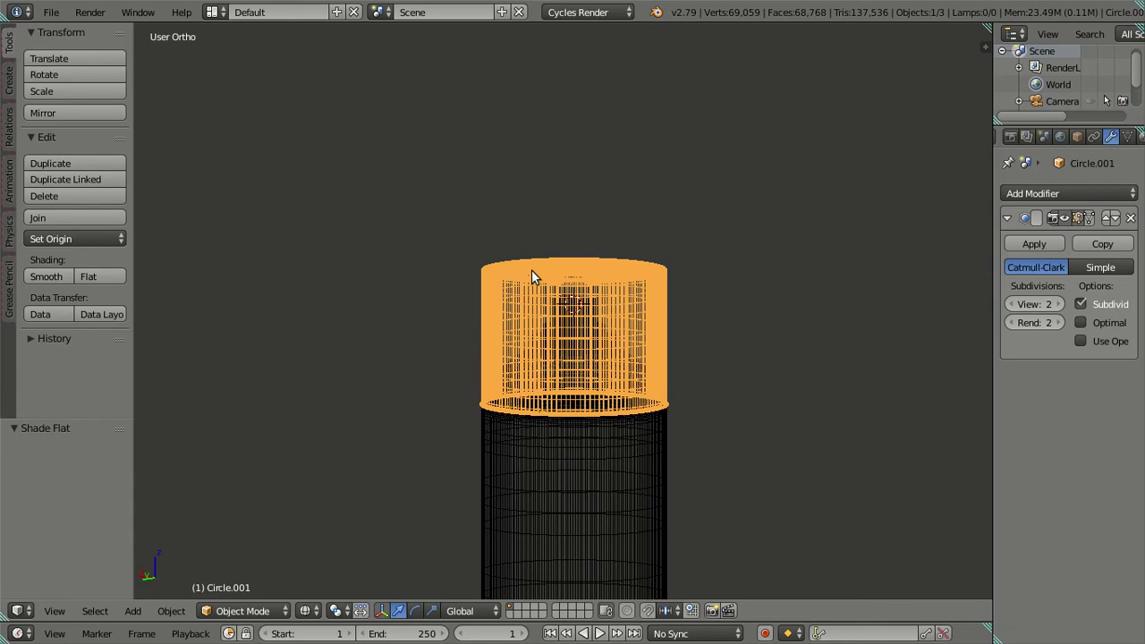
pyautogui.press('z')
pyautogui.scroll(2, 435, 281)
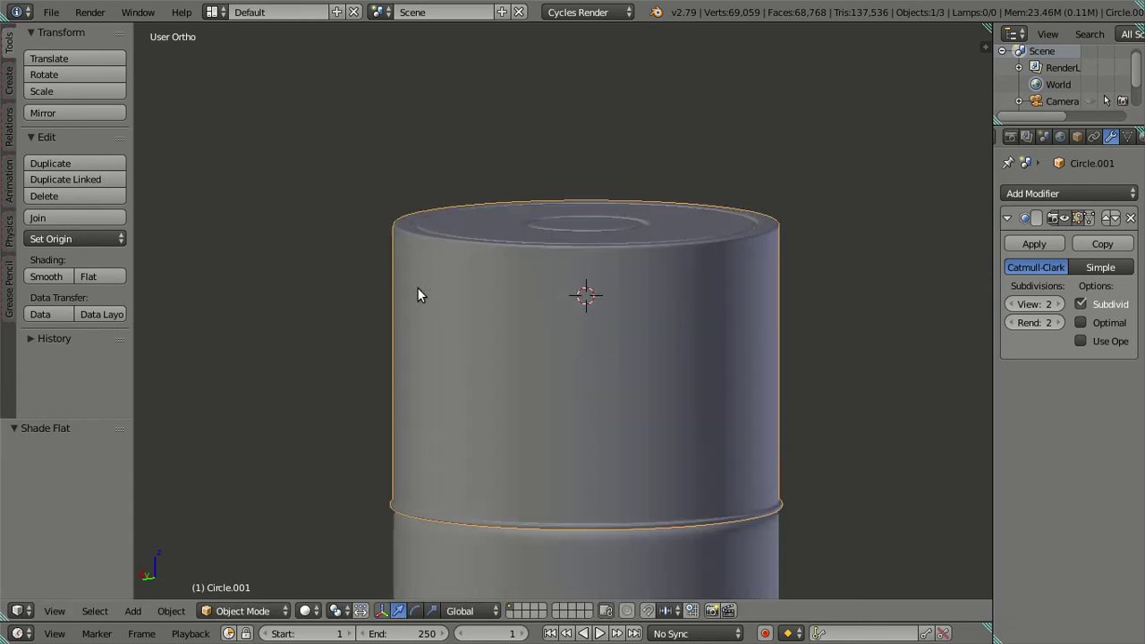
pyautogui.scroll(3, 330, 282)
pyautogui.click(54, 274)
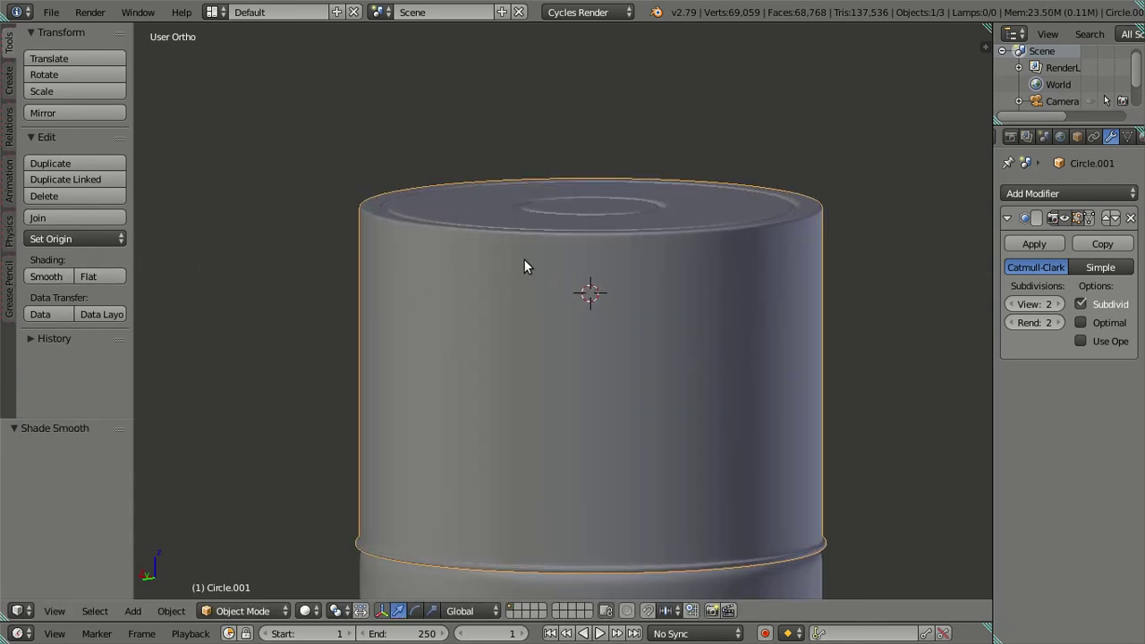
# Check the can body in wireframe, then select the cap sitting over the nozzle
pyautogui.press('z')
pyautogui.scroll(-2, 524, 259)
pyautogui.scroll(-2, 525, 258)
pyautogui.rightClick(515, 484)
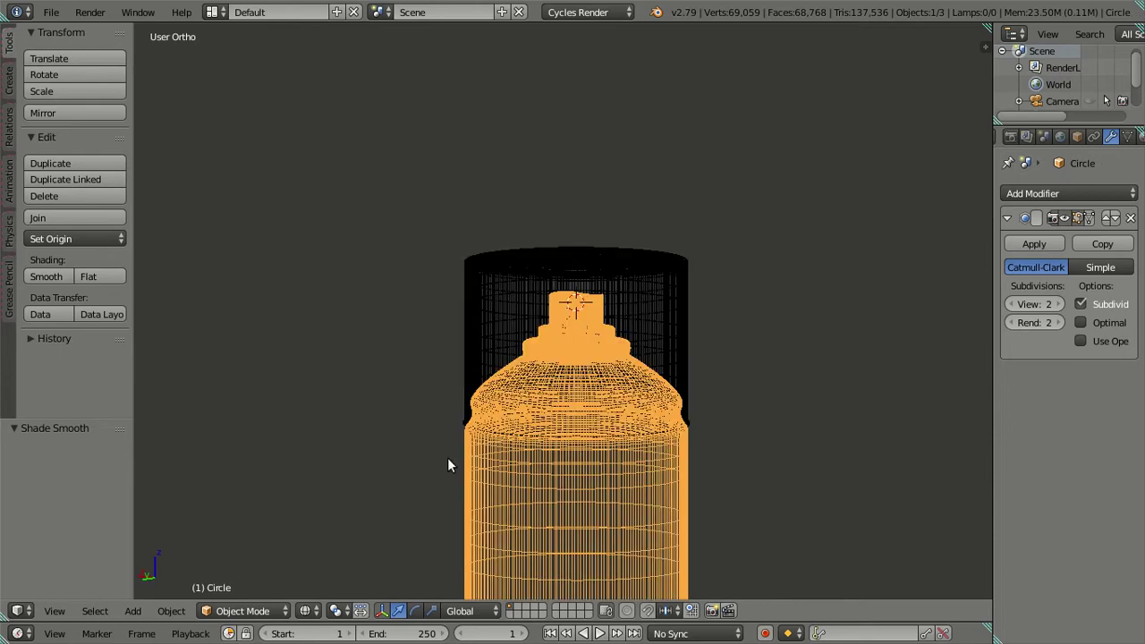
pyautogui.press('z')
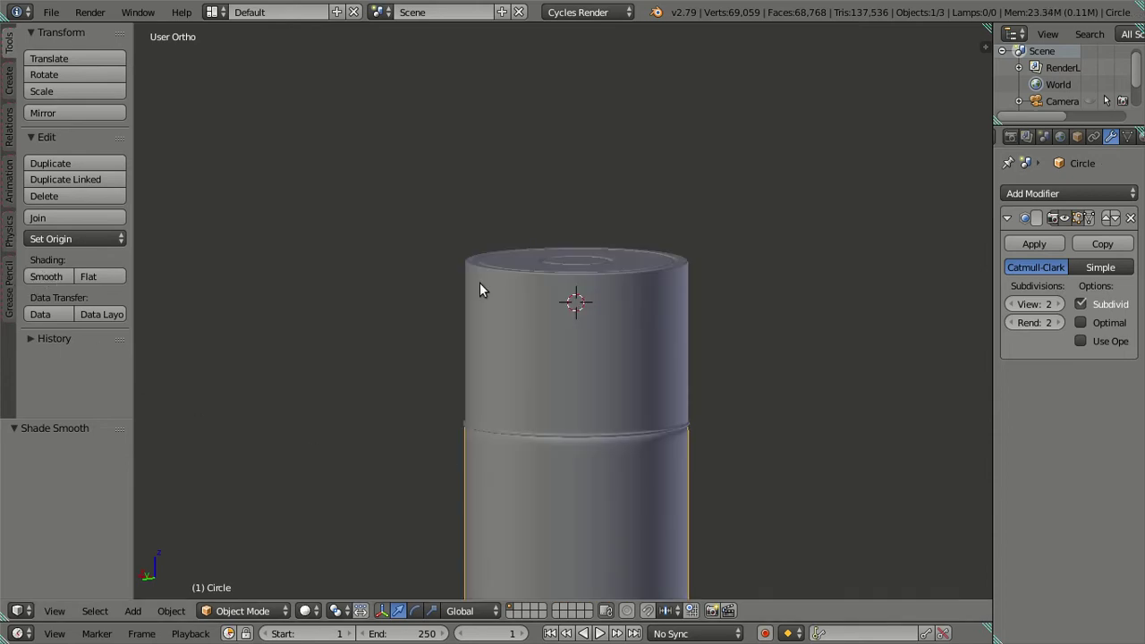
pyautogui.press('a')
pyautogui.press('z')
pyautogui.rightClick(508, 293)
# Hide the cap and orbit around the exposed nozzle to inspect it
pyautogui.press('h')
pyautogui.press('z')
pyautogui.scroll(3, 647, 331)
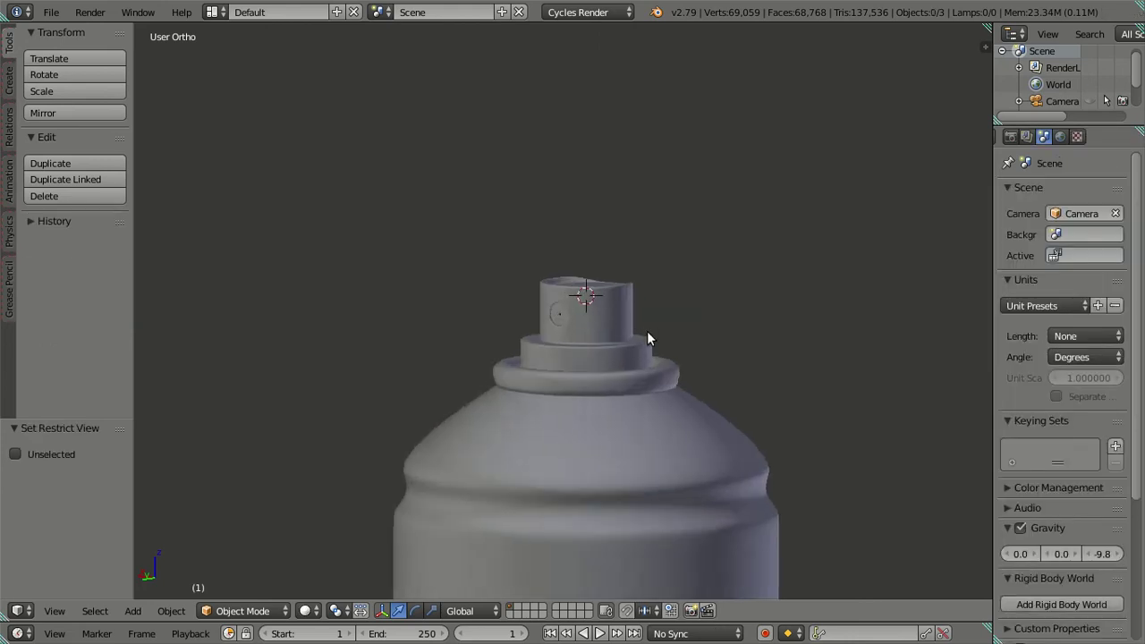
pyautogui.moveTo(647, 331); pyautogui.dragTo(640, 426, button='middle')
pyautogui.scroll(2, 710, 394)
pyautogui.moveTo(710, 394)
pyautogui.mouseDown(button='middle')
pyautogui.moveTo(765, 349)
pyautogui.moveTo(626, 345)
pyautogui.moveTo(392, 388)
pyautogui.moveTo(386, 476)
pyautogui.moveTo(360, 350)
pyautogui.moveTo(342, 361)
pyautogui.moveTo(361, 381)
pyautogui.moveTo(409, 391)
pyautogui.mouseUp(button='middle')
pyautogui.scroll(1, 409, 399)
pyautogui.scroll(3, 816, 327)
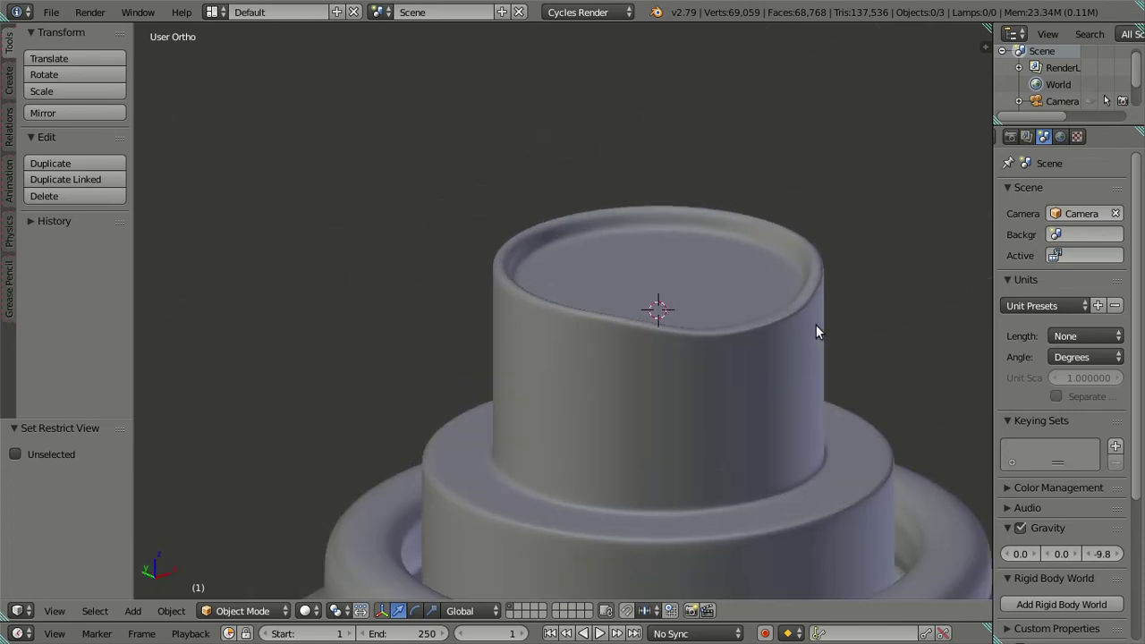
pyautogui.keyDown('shift'); pyautogui.moveTo(816, 326); pyautogui.dragTo(657, 317, button='middle'); pyautogui.keyUp('shift')
pyautogui.scroll(3, 653, 319)
pyautogui.scroll(-3, 653, 311)
pyautogui.scroll(-2, 598, 412)
# Select the nozzle object, Circle, and give it flat shading
pyautogui.press('z')
pyautogui.rightClick(576, 433)
pyautogui.click(89, 276)
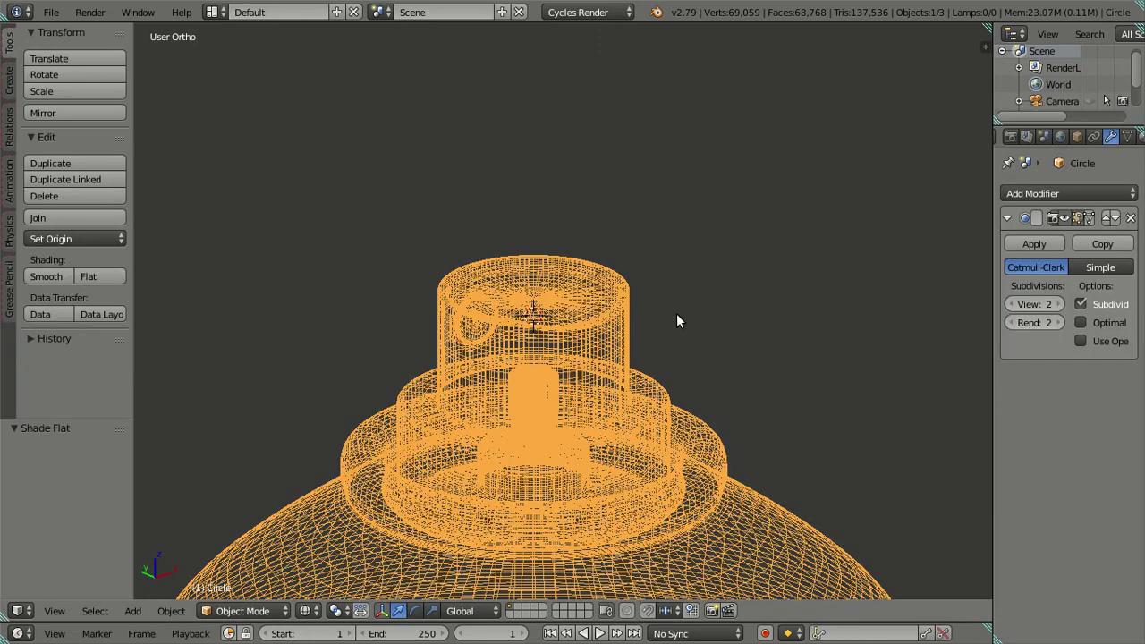
pyautogui.press('Tab')
pyautogui.scroll(3, 666, 321)
pyautogui.press('a')
pyautogui.press('a')
pyautogui.press('Tab')
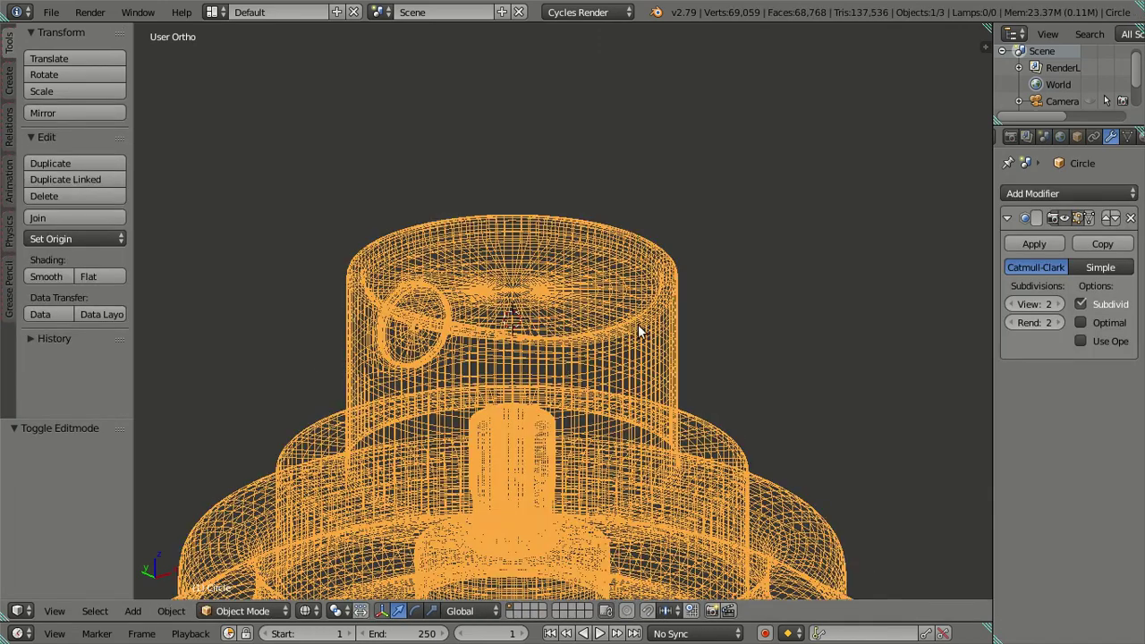
pyautogui.press('a')
pyautogui.press('z')
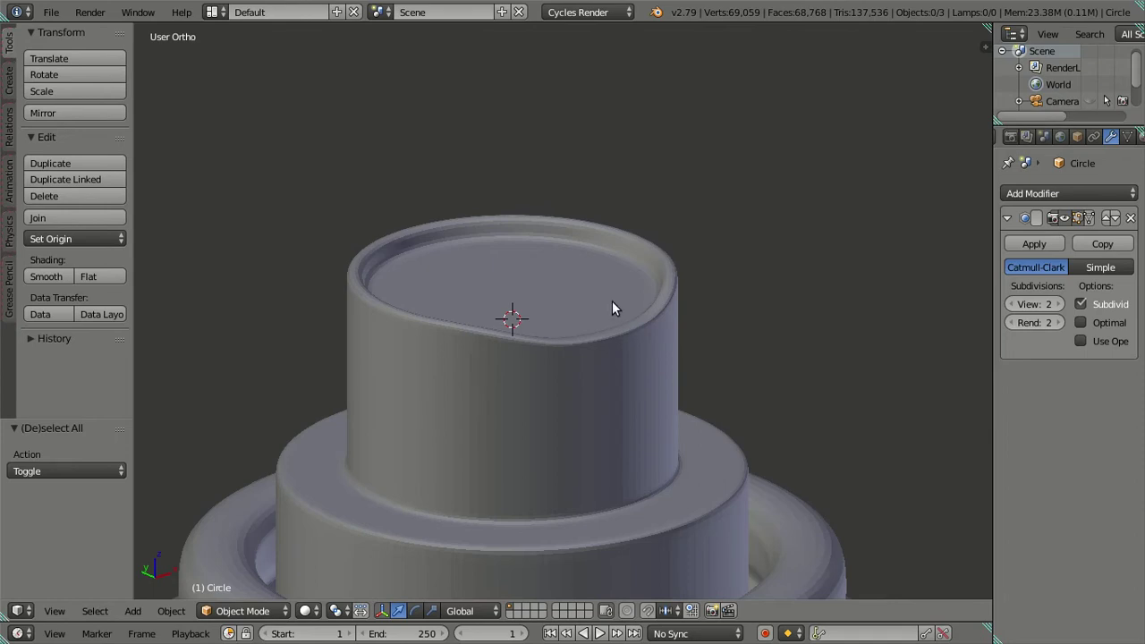
# In the nozzle's Edit Mode, lower the Subdivision Surface View level from 2 to 0
pyautogui.press('Tab')
pyautogui.scroll(3, 610, 301)
pyautogui.click(1012, 304)
pyautogui.click(1012, 304)
pyautogui.moveTo(627, 250)
pyautogui.mouseDown(button='middle')
pyautogui.moveTo(723, 244)
pyautogui.moveTo(747, 212)
pyautogui.moveTo(690, 248)
pyautogui.moveTo(742, 233)
pyautogui.moveTo(726, 248)
pyautogui.moveTo(602, 232)
pyautogui.mouseUp(button='middle')
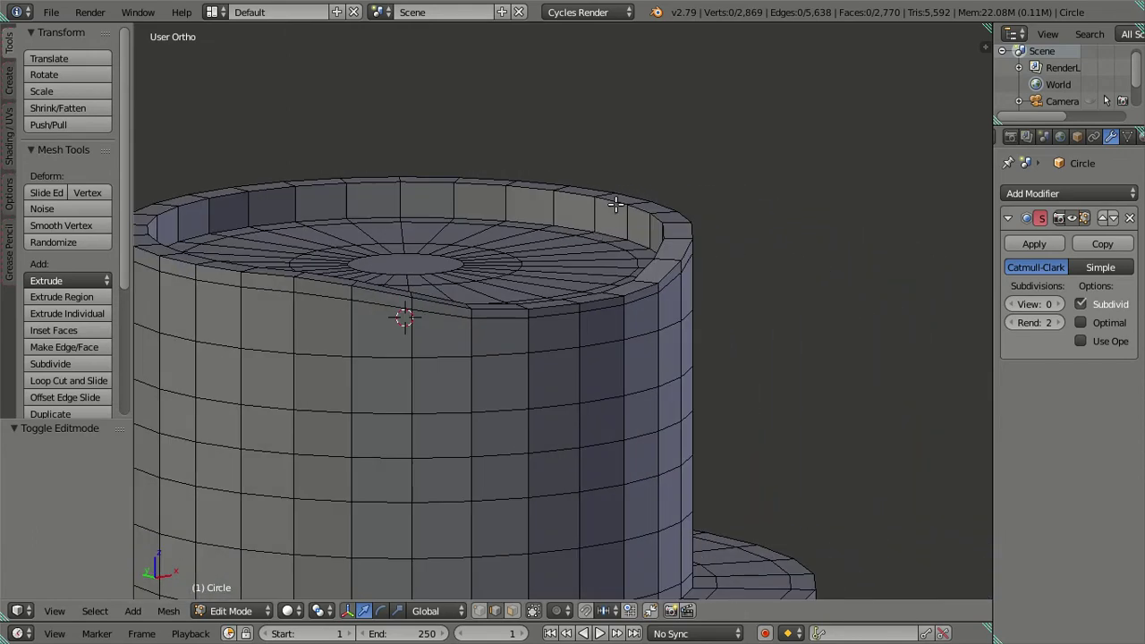
# Add an extra edge loop near the nozzle rim without sliding it
pyautogui.hotkey('ctrl', 'r')
pyautogui.click(595, 216)
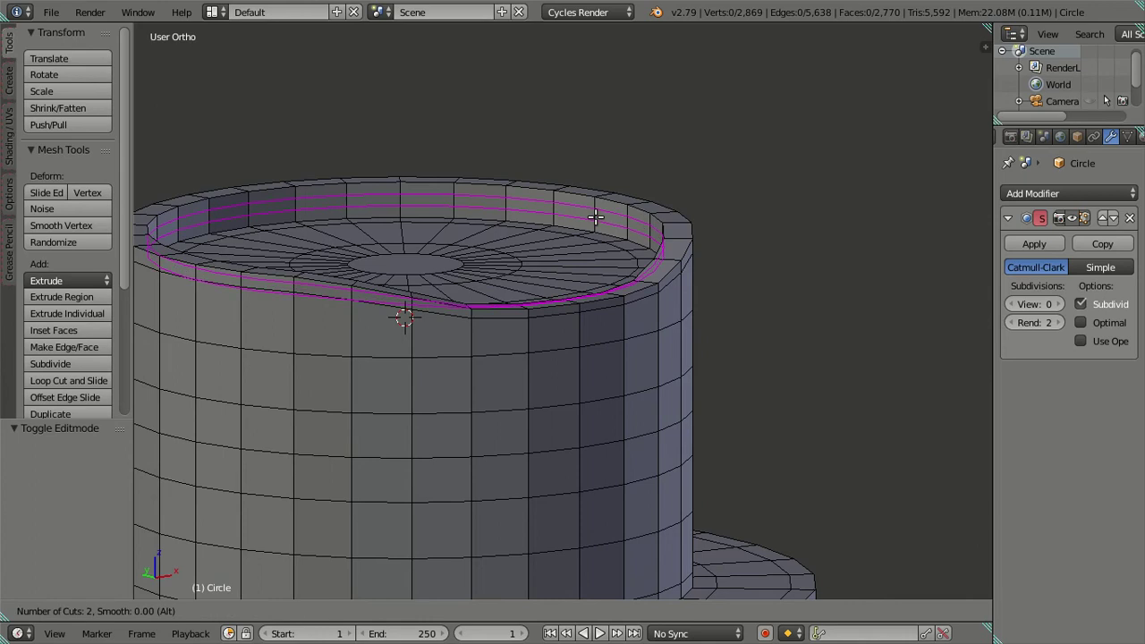
pyautogui.rightClick(595, 216)
pyautogui.press('a')
pyautogui.moveTo(595, 216); pyautogui.dragTo(600, 179, button='middle')
# Select the rim and top-face rings and lower them -0.005 along Z
pyautogui.keyDown('alt'); pyautogui.rightClick(585, 147); pyautogui.keyUp('alt')
pyautogui.keyDown('alt'); pyautogui.rightClick(567, 173); pyautogui.keyUp('alt')
pyautogui.keyDown('alt'); pyautogui.keyDown('shift'); pyautogui.rightClick(505, 189); pyautogui.keyUp('shift'); pyautogui.keyUp('alt')
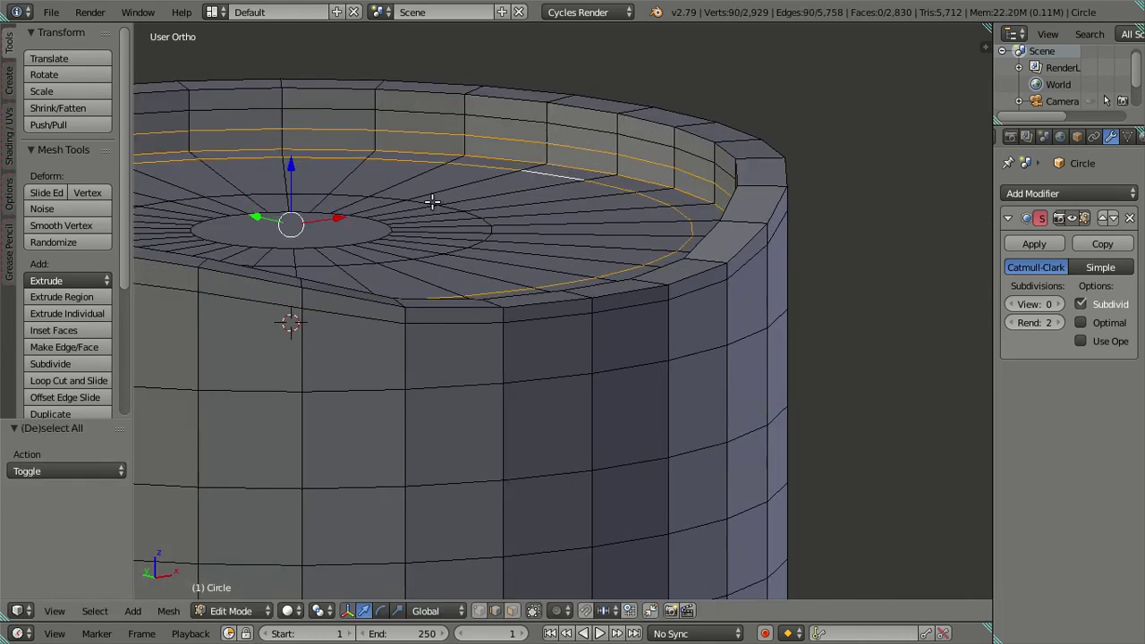
pyautogui.keyDown('alt'); pyautogui.keyDown('shift'); pyautogui.rightClick(394, 194); pyautogui.keyUp('shift'); pyautogui.keyUp('alt')
pyautogui.keyDown('alt'); pyautogui.keyDown('shift'); pyautogui.rightClick(375, 219); pyautogui.keyUp('shift'); pyautogui.keyUp('alt')
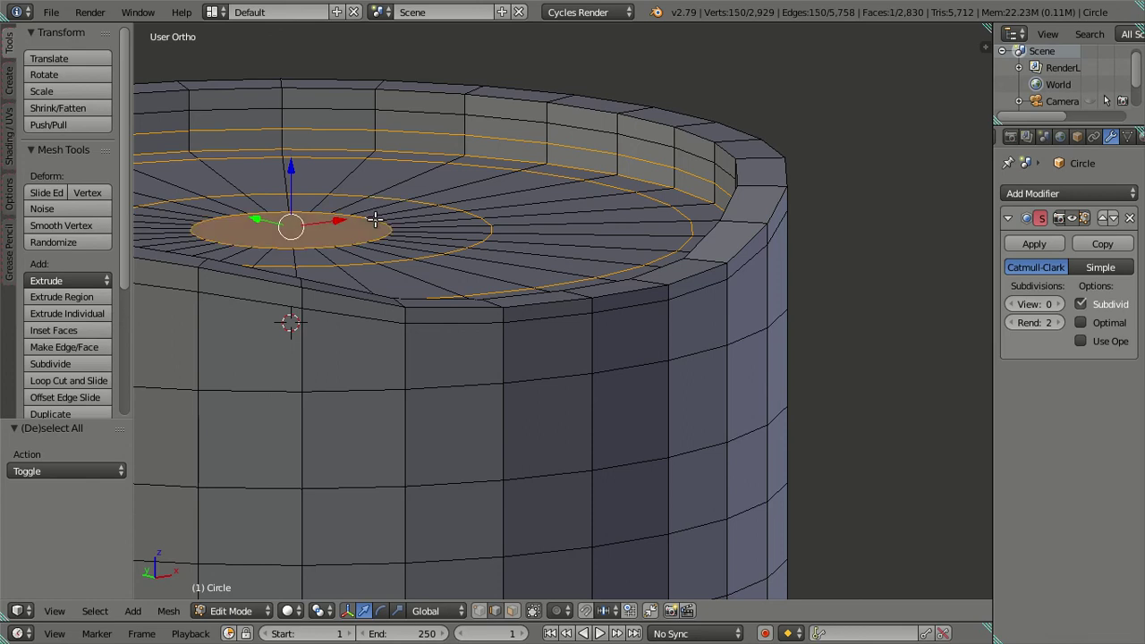
pyautogui.scroll(-3, 374, 219)
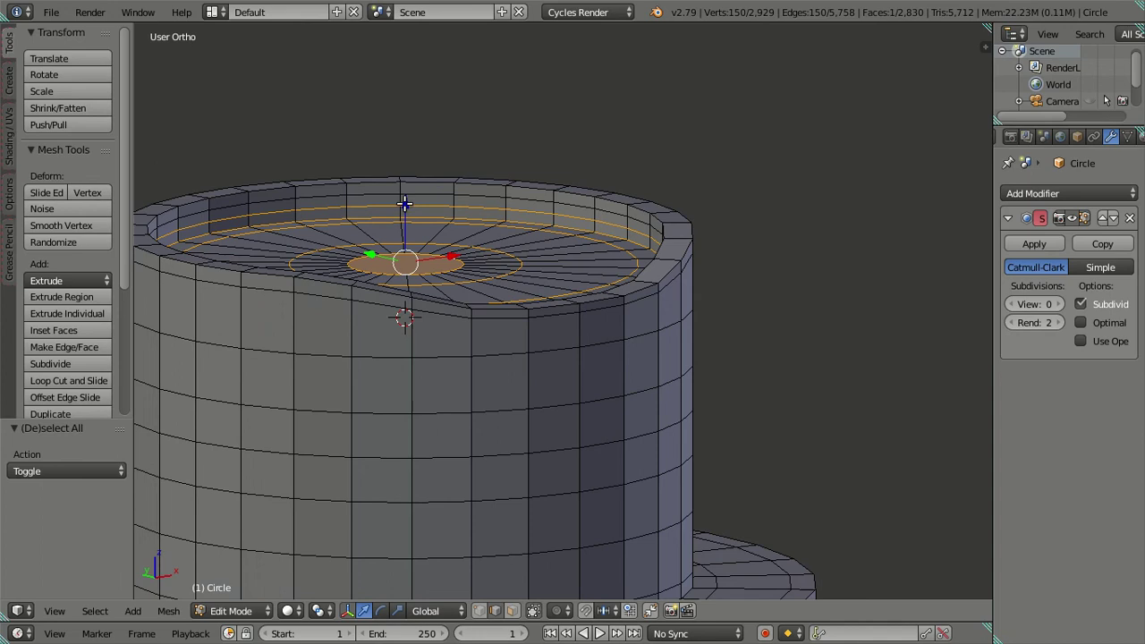
pyautogui.moveTo(404, 204); pyautogui.dragTo(404, 212)
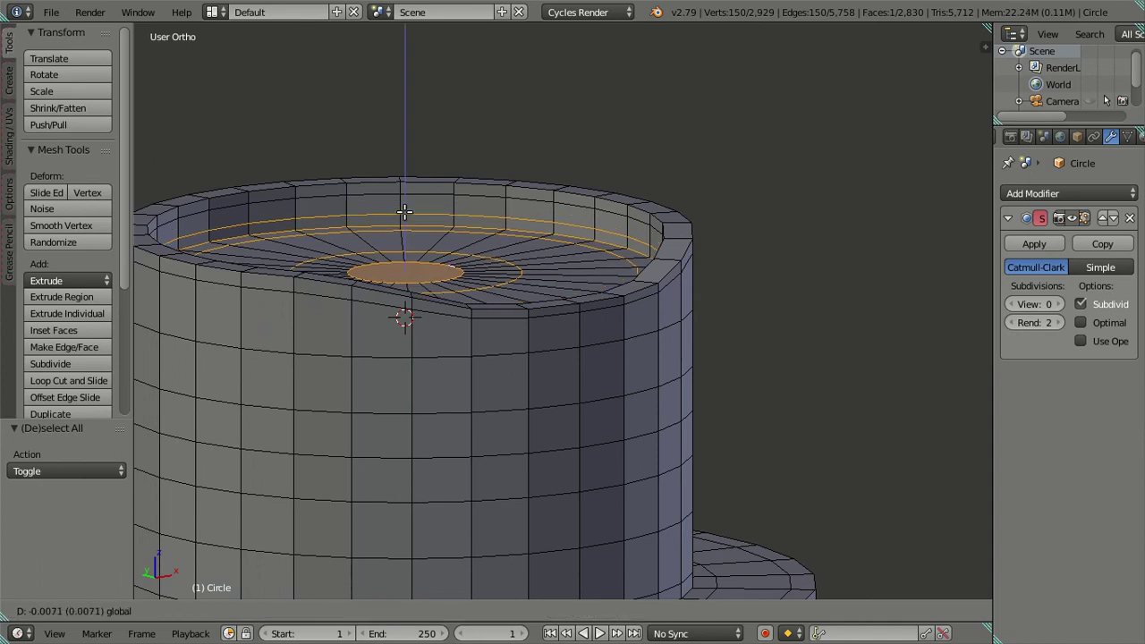
pyautogui.write('-.005')
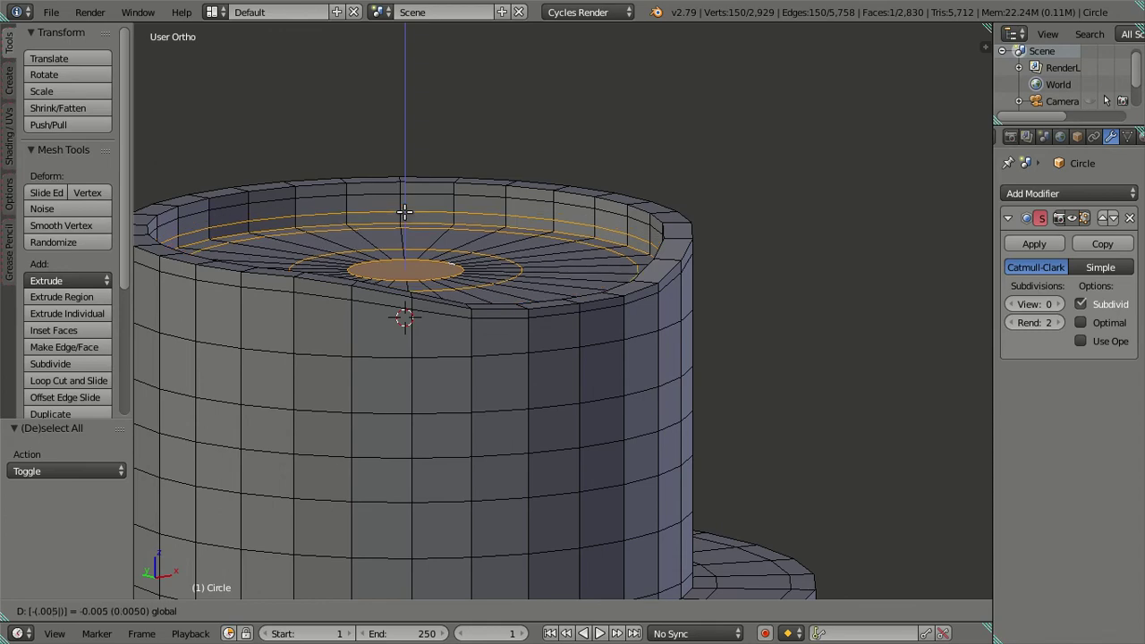
pyautogui.press('Return')
pyautogui.press('a')
pyautogui.scroll(-3, 405, 211)
pyautogui.moveTo(405, 211)
pyautogui.mouseDown(button='middle')
pyautogui.moveTo(713, 270)
pyautogui.moveTo(690, 256)
pyautogui.mouseUp(button='middle')
# Back in Object Mode, set the nozzle's viewport subdivision level to 2
pyautogui.press('Tab')
pyautogui.hotkey('ctrl', '2')
pyautogui.moveTo(644, 318)
pyautogui.mouseDown(button='middle')
pyautogui.moveTo(457, 350)
pyautogui.moveTo(683, 298)
pyautogui.moveTo(530, 346)
pyautogui.moveTo(421, 289)
pyautogui.moveTo(307, 319)
pyautogui.moveTo(215, 380)
pyautogui.mouseUp(button='middle')
pyautogui.scroll(-1, 683, 298)
pyautogui.scroll(-3, 529, 276)
pyautogui.moveTo(529, 277)
pyautogui.mouseDown(button='middle')
pyautogui.moveTo(510, 256)
pyautogui.moveTo(463, 254)
pyautogui.mouseUp(button='middle')
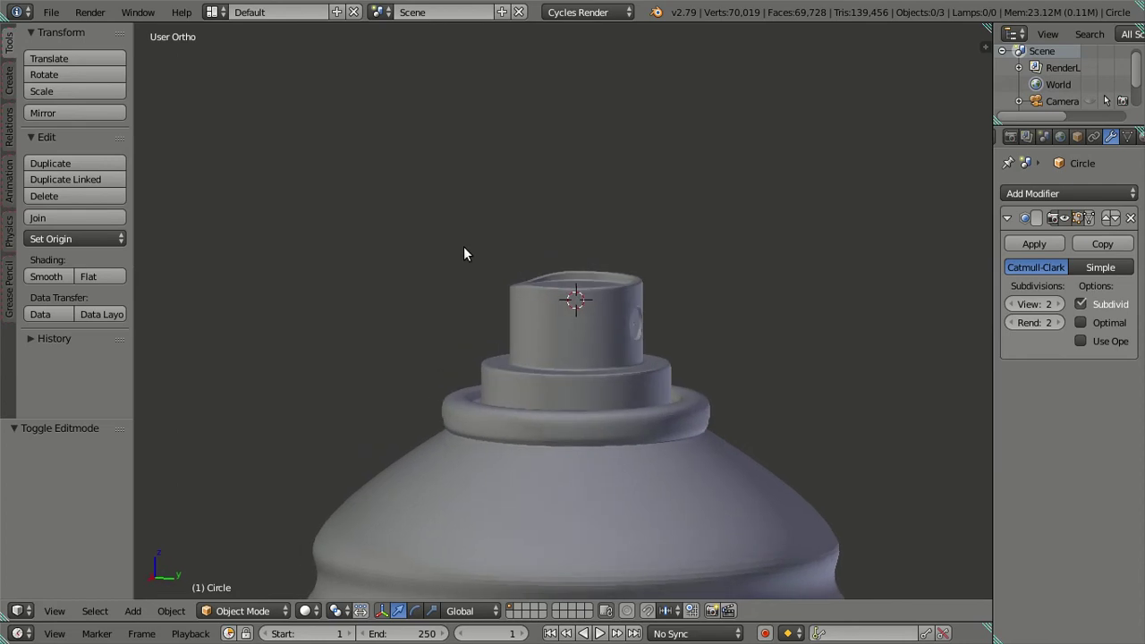
# Re-enter Edit Mode on the nozzle and drop the viewport subdivision level to 0
pyautogui.scroll(1, 524, 243)
pyautogui.scroll(2, 537, 289)
pyautogui.press('Tab')
pyautogui.moveTo(536, 294)
pyautogui.mouseDown(button='middle')
pyautogui.moveTo(528, 343)
pyautogui.moveTo(561, 290)
pyautogui.mouseUp(button='middle')
pyautogui.press('l')
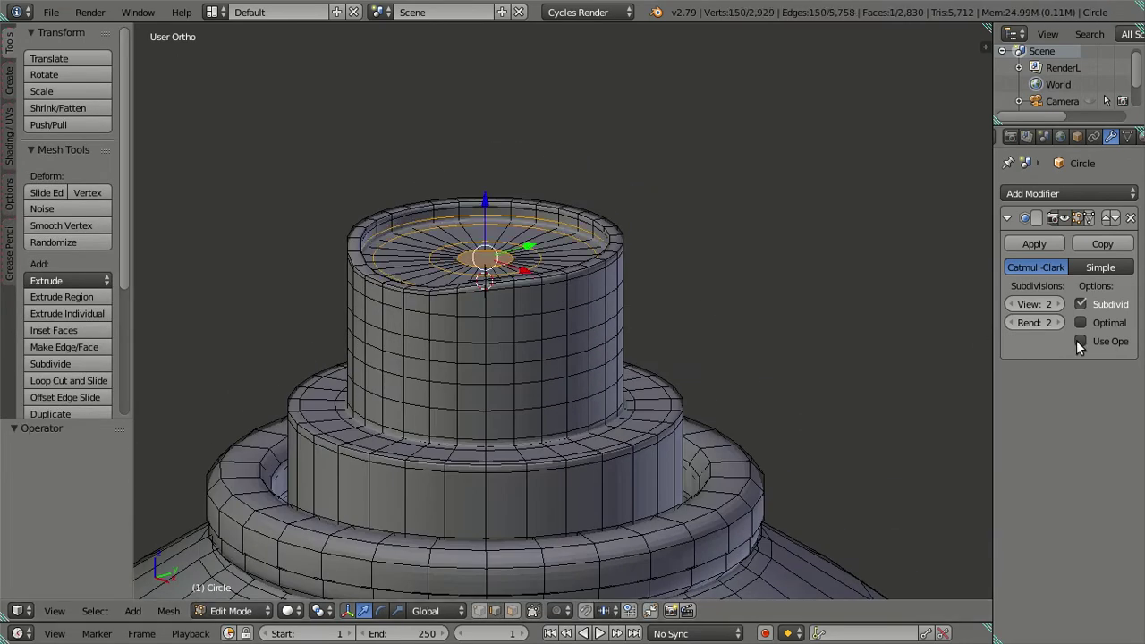
pyautogui.doubleClick(1013, 304)
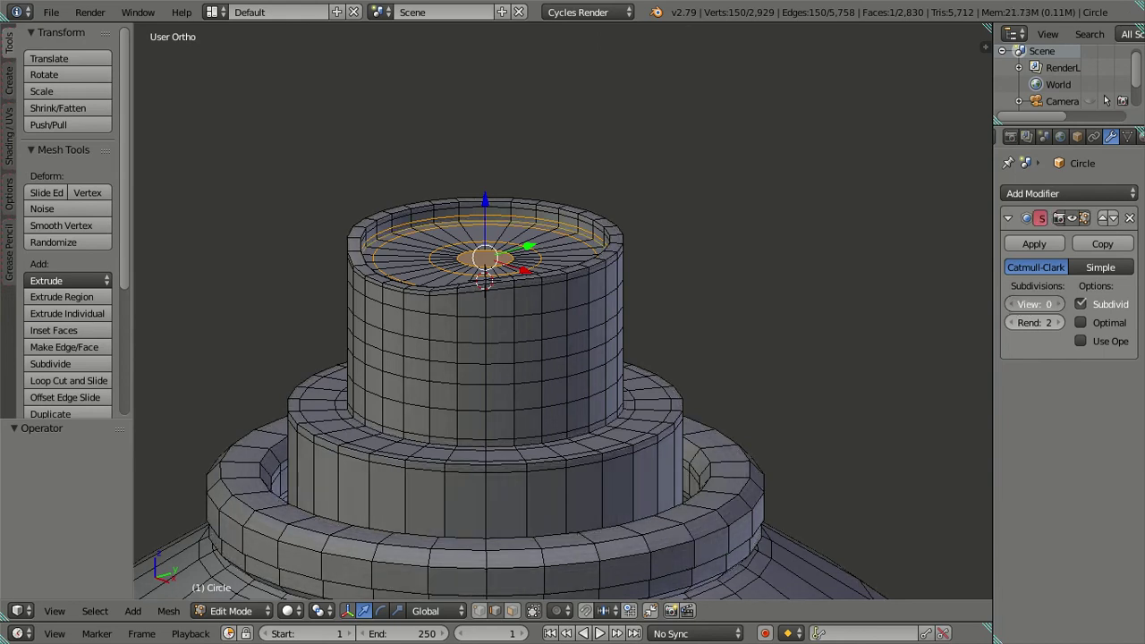
pyautogui.scroll(4, 659, 324)
pyautogui.scroll(2, 521, 309)
pyautogui.scroll(2, 606, 327)
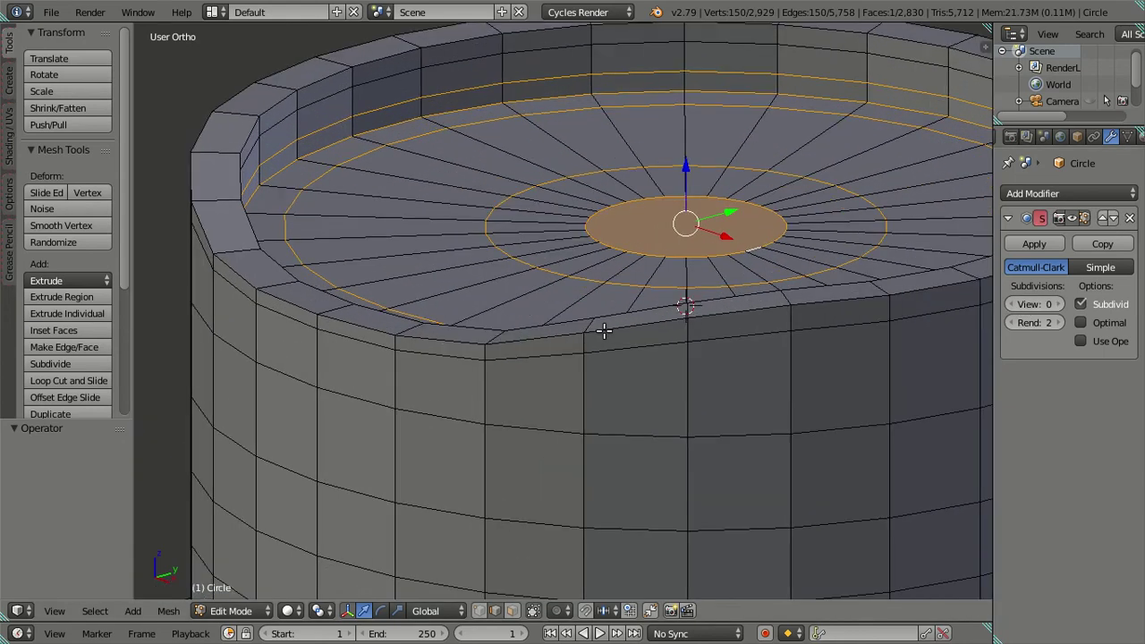
# In face select mode, select the top-face rings and a rim face
pyautogui.click(512, 610)
pyautogui.scroll(-3, 526, 476)
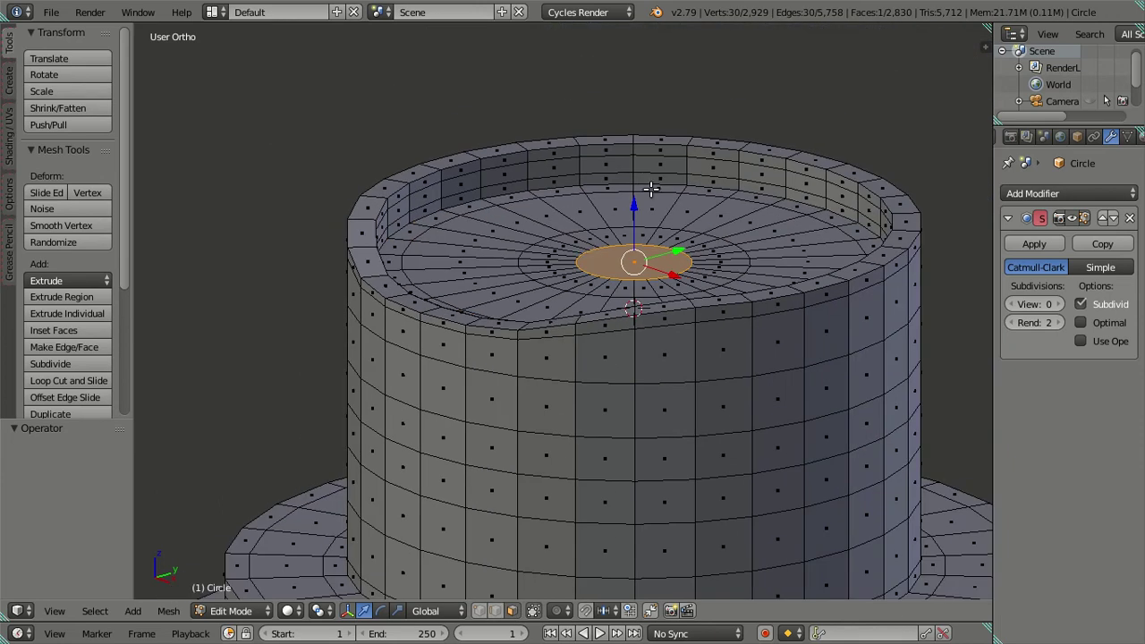
pyautogui.keyDown('alt'); pyautogui.keyDown('shift'); pyautogui.rightClick(686, 182); pyautogui.keyUp('shift'); pyautogui.keyUp('alt')
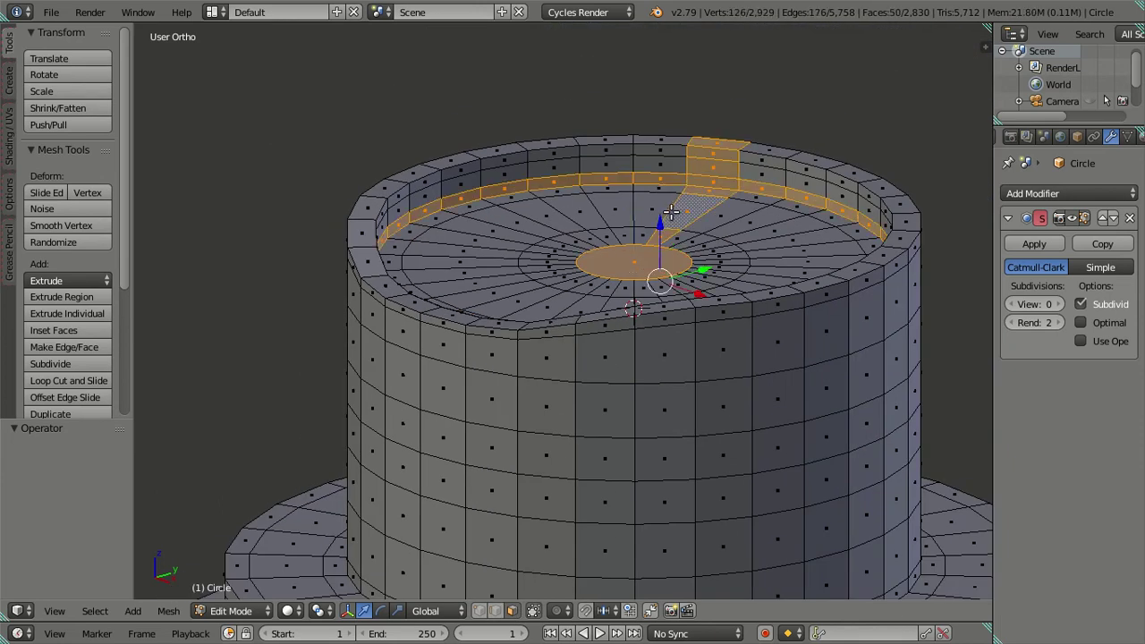
pyautogui.scroll(2, 697, 210)
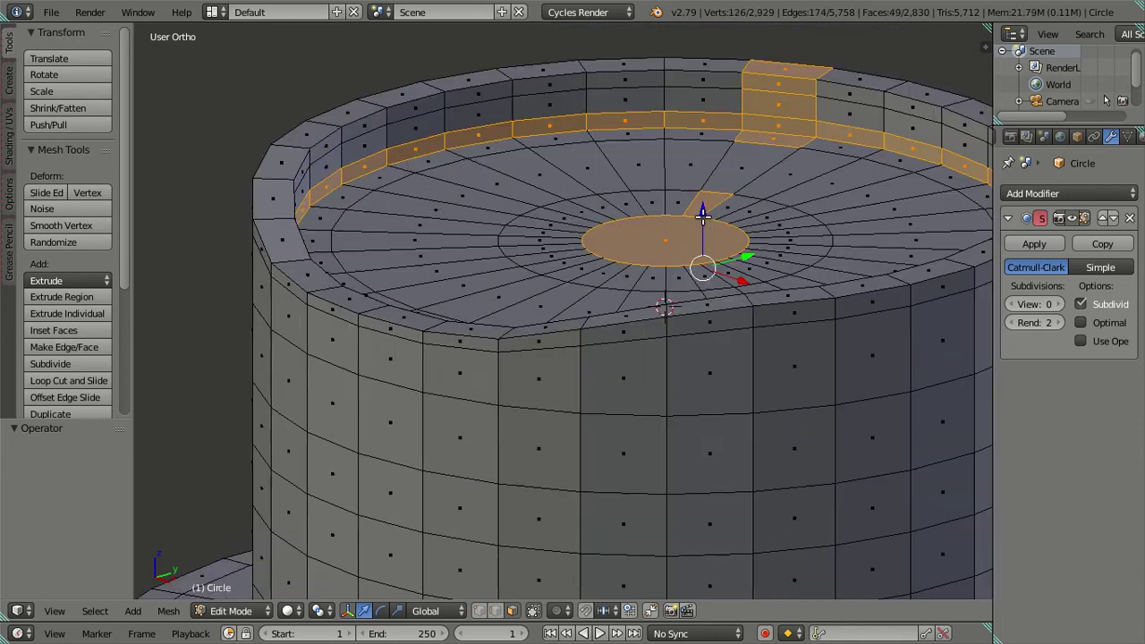
pyautogui.keyDown('alt'); pyautogui.keyDown('shift'); pyautogui.rightClick(735, 138); pyautogui.keyUp('shift'); pyautogui.keyUp('alt')
pyautogui.keyDown('alt'); pyautogui.keyDown('shift'); pyautogui.rightClick(720, 156); pyautogui.keyUp('shift'); pyautogui.keyUp('alt')
pyautogui.keyDown('alt'); pyautogui.keyDown('shift'); pyautogui.rightClick(689, 204); pyautogui.keyUp('shift'); pyautogui.keyUp('alt')
pyautogui.moveTo(594, 314)
pyautogui.mouseDown(button='middle')
pyautogui.moveTo(190, 311)
pyautogui.moveTo(841, 293)
pyautogui.moveTo(614, 255)
pyautogui.moveTo(677, 237)
pyautogui.moveTo(799, 230)
pyautogui.moveTo(706, 214)
pyautogui.moveTo(686, 220)
pyautogui.moveTo(648, 293)
pyautogui.moveTo(656, 332)
pyautogui.moveTo(525, 314)
pyautogui.moveTo(491, 268)
pyautogui.moveTo(525, 249)
pyautogui.moveTo(568, 263)
pyautogui.moveTo(632, 164)
pyautogui.mouseUp(button='middle')
pyautogui.keyDown('shift'); pyautogui.click(624, 166); pyautogui.keyUp('shift')
# Add the remaining nozzle rim faces to the selection
pyautogui.keyDown('shift'); pyautogui.click(571, 176); pyautogui.keyUp('shift')
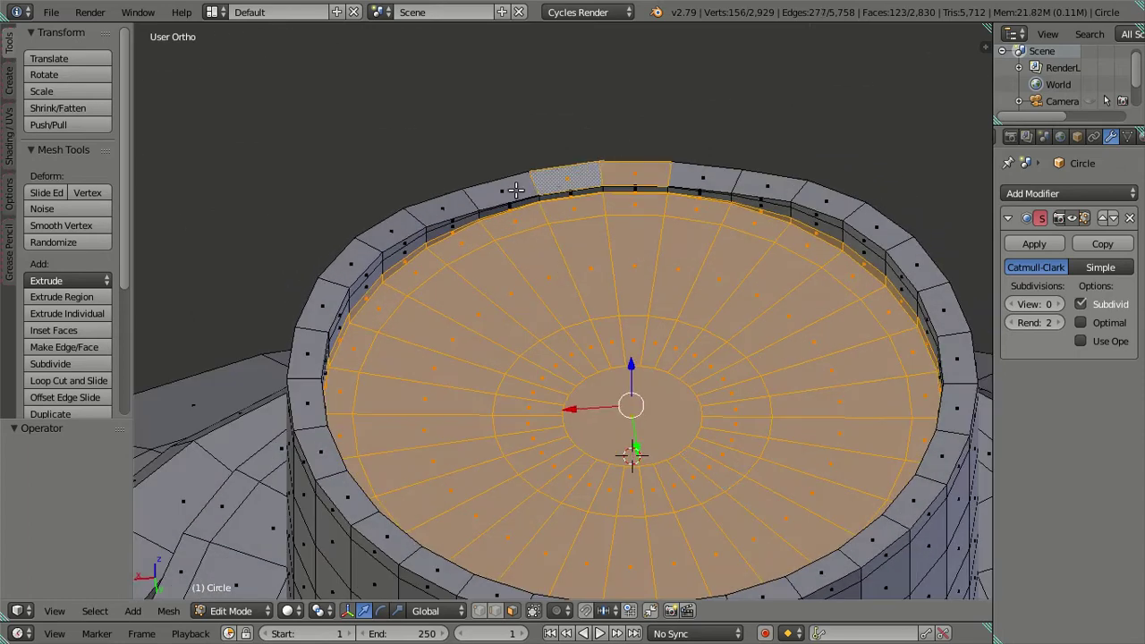
pyautogui.keyDown('shift'); pyautogui.click(512, 190); pyautogui.keyUp('shift')
pyautogui.keyDown('shift'); pyautogui.click(696, 177); pyautogui.keyUp('shift')
pyautogui.moveTo(705, 196); pyautogui.dragTo(726, 121, button='middle')
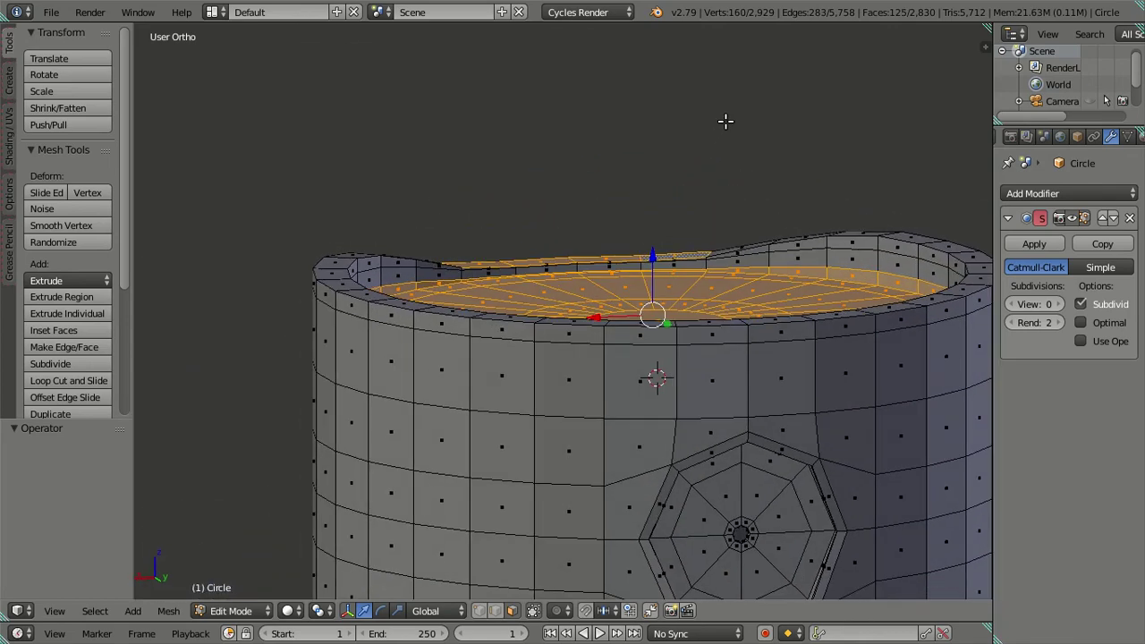
pyautogui.scroll(3, 707, 412)
pyautogui.scroll(3, 707, 411)
pyautogui.keyDown('shift'); pyautogui.scroll(1, 690, 268); pyautogui.keyUp('shift')
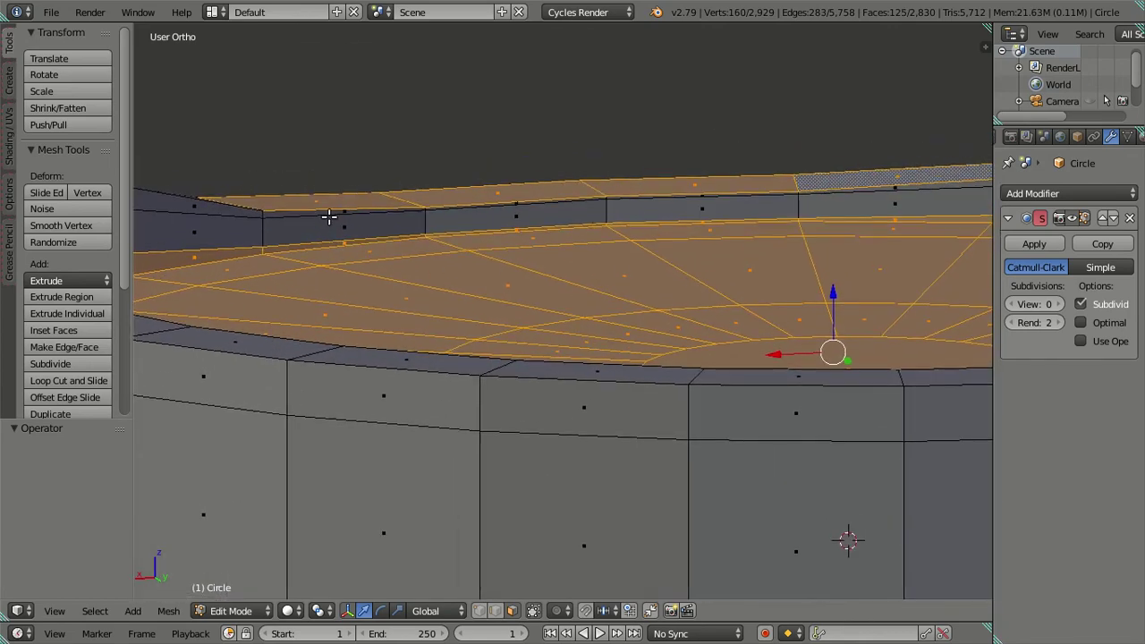
pyautogui.keyDown('shift'); pyautogui.click(331, 211); pyautogui.keyUp('shift')
pyautogui.keyDown('shift'); pyautogui.click(513, 204); pyautogui.keyUp('shift')
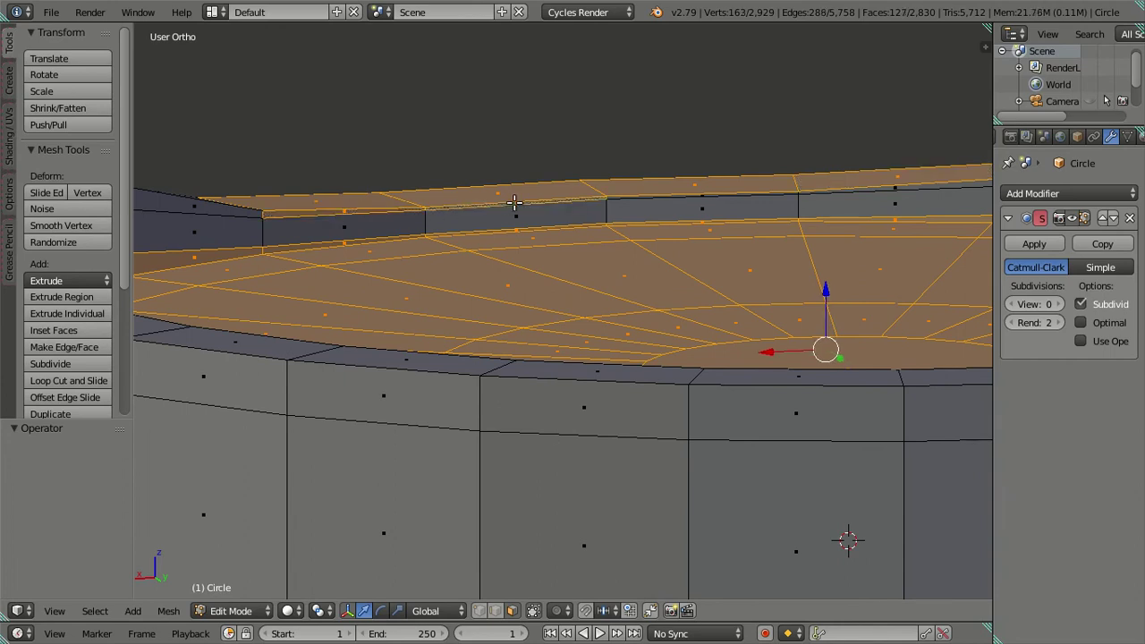
pyautogui.moveTo(754, 227)
pyautogui.mouseDown(button='middle')
pyautogui.moveTo(552, 235)
pyautogui.moveTo(529, 281)
pyautogui.mouseUp(button='middle')
pyautogui.keyDown('shift'); pyautogui.click(562, 235); pyautogui.keyUp('shift')
pyautogui.scroll(-3, 537, 253)
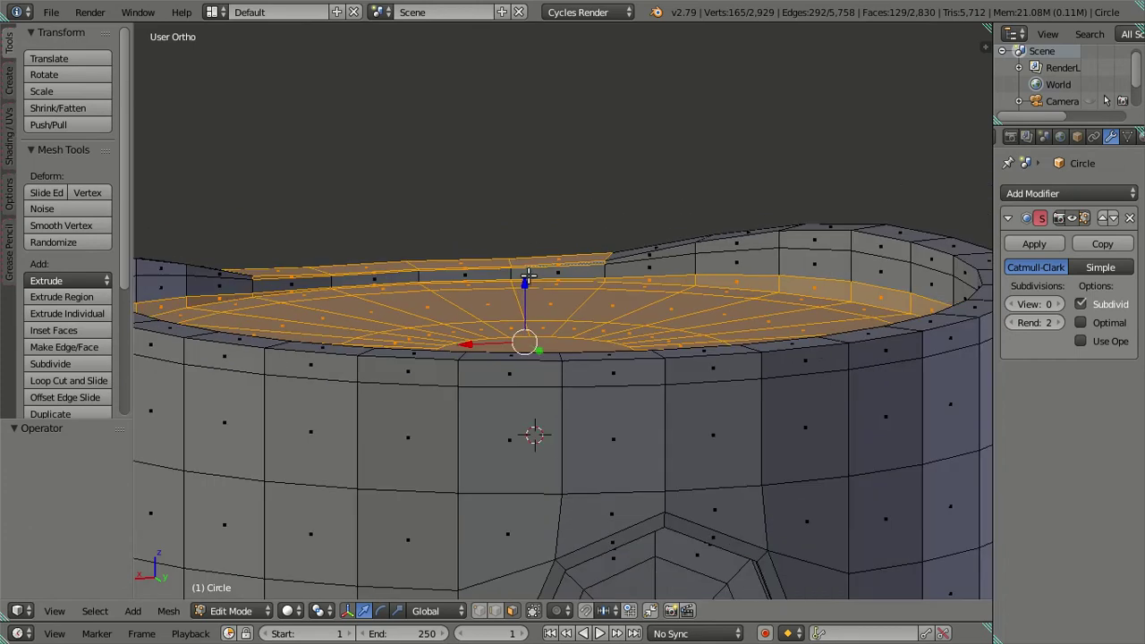
# Extrude the selected top and rim faces along Z, then deselect and leave Edit Mode
pyautogui.press('e')
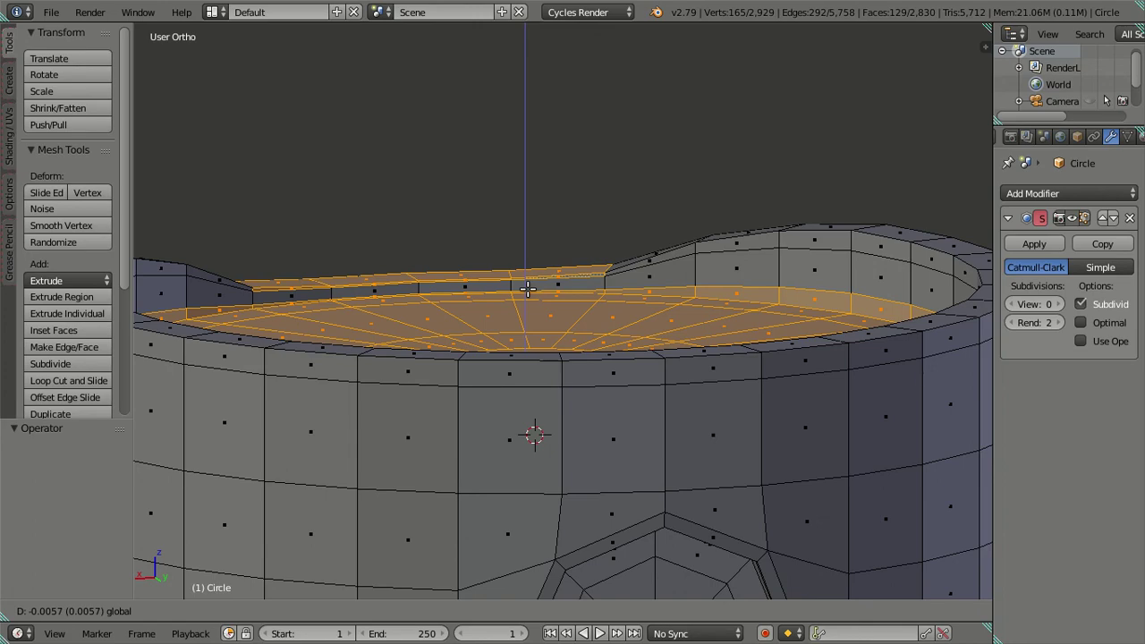
pyautogui.press('-')
pyautogui.press('Return')
pyautogui.moveTo(528, 288)
pyautogui.mouseDown(button='middle')
pyautogui.moveTo(557, 349)
pyautogui.moveTo(680, 366)
pyautogui.moveTo(802, 289)
pyautogui.moveTo(761, 302)
pyautogui.moveTo(826, 286)
pyautogui.mouseUp(button='middle')
pyautogui.press('a')
pyautogui.press('Tab')
pyautogui.scroll(-3, 660, 297)
pyautogui.moveTo(660, 297)
pyautogui.mouseDown(button='middle')
pyautogui.moveTo(634, 396)
pyautogui.moveTo(800, 319)
pyautogui.moveTo(792, 302)
pyautogui.moveTo(701, 288)
pyautogui.moveTo(511, 282)
pyautogui.mouseUp(button='middle')
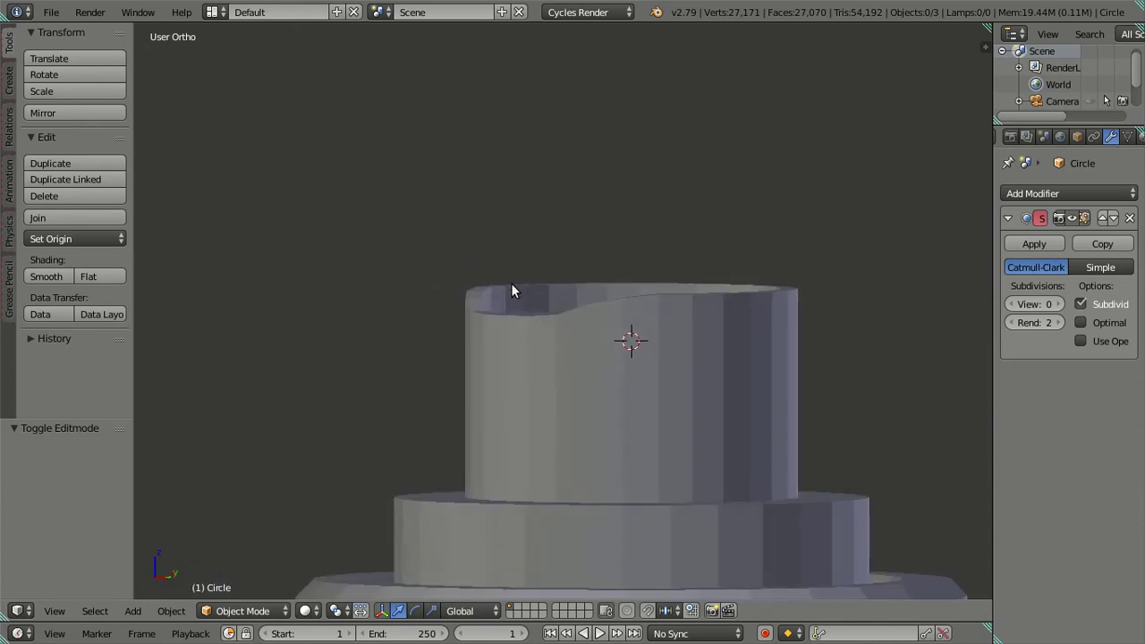
# In Edit Mode, select two nozzle rim edges and lower them slightly
pyautogui.scroll(2, 565, 375)
pyautogui.press('Tab')
pyautogui.moveTo(561, 365); pyautogui.dragTo(572, 383, button='middle')
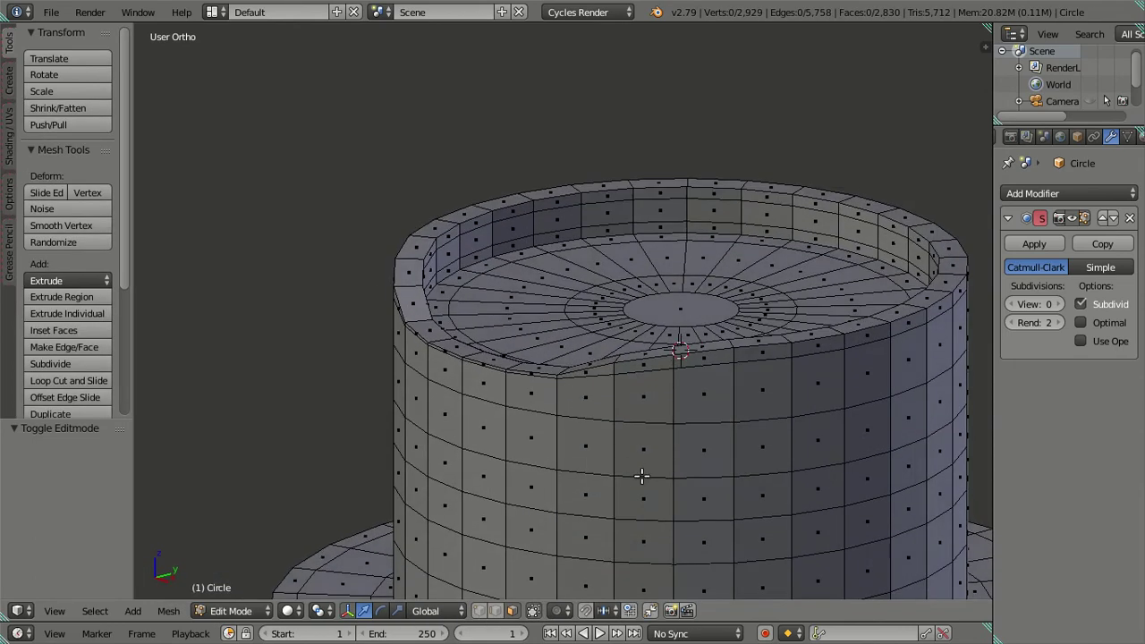
pyautogui.moveTo(641, 475); pyautogui.dragTo(604, 611, button='middle')
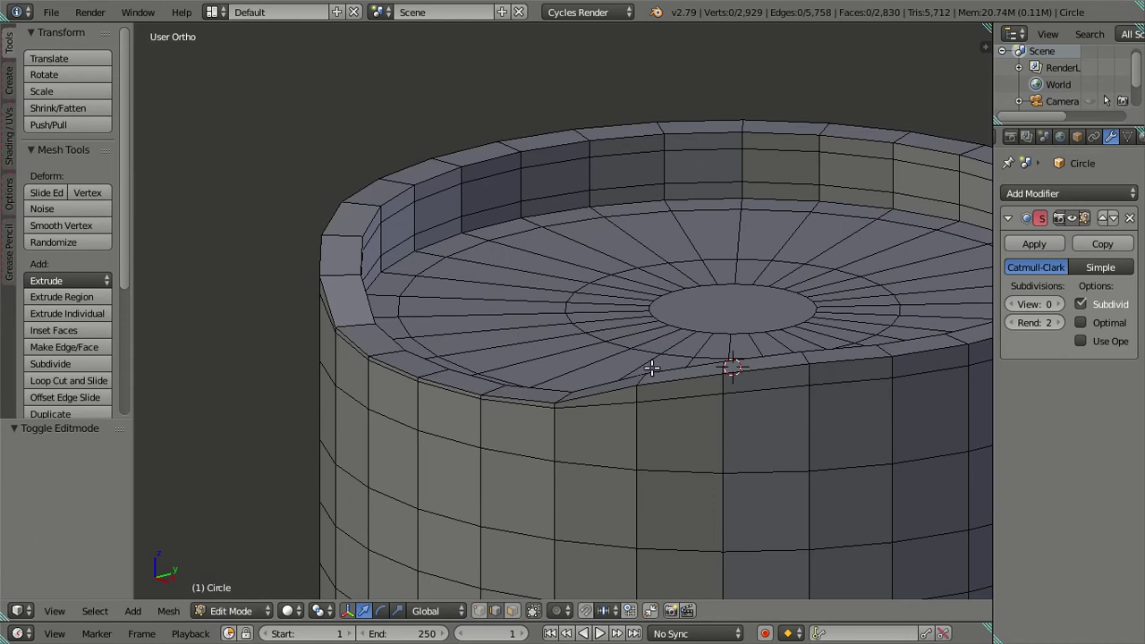
pyautogui.keyDown('shift'); pyautogui.rightClick(334, 271); pyautogui.keyUp('shift')
pyautogui.moveTo(334, 271)
pyautogui.mouseDown(button='middle')
pyautogui.moveTo(570, 259)
pyautogui.moveTo(563, 270)
pyautogui.mouseUp(button='middle')
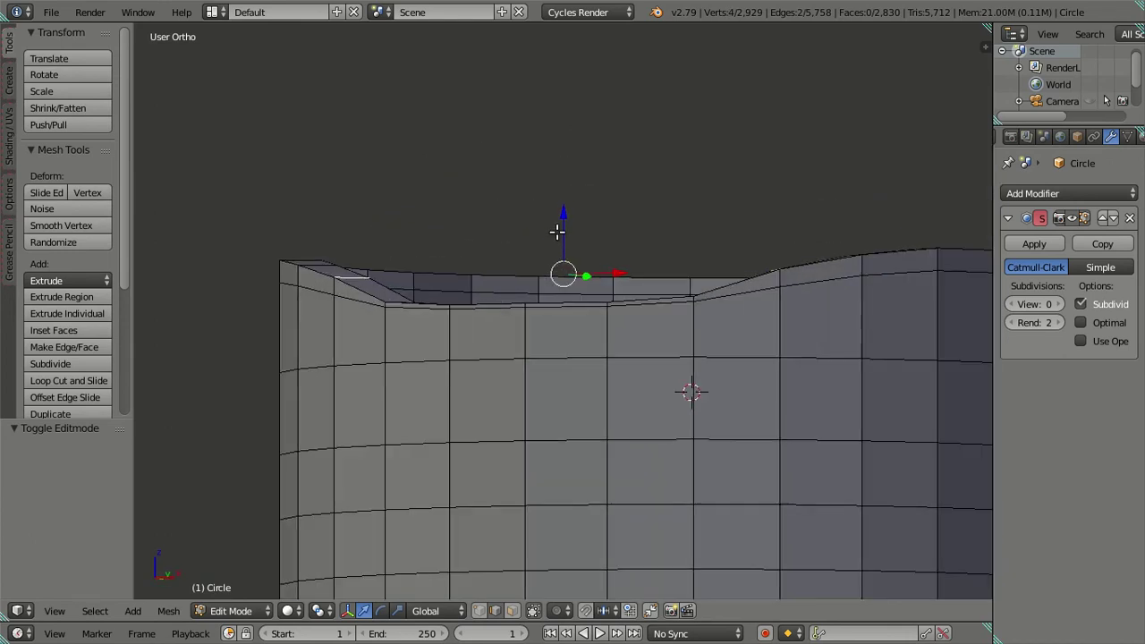
pyautogui.moveTo(567, 213); pyautogui.dragTo(572, 217)
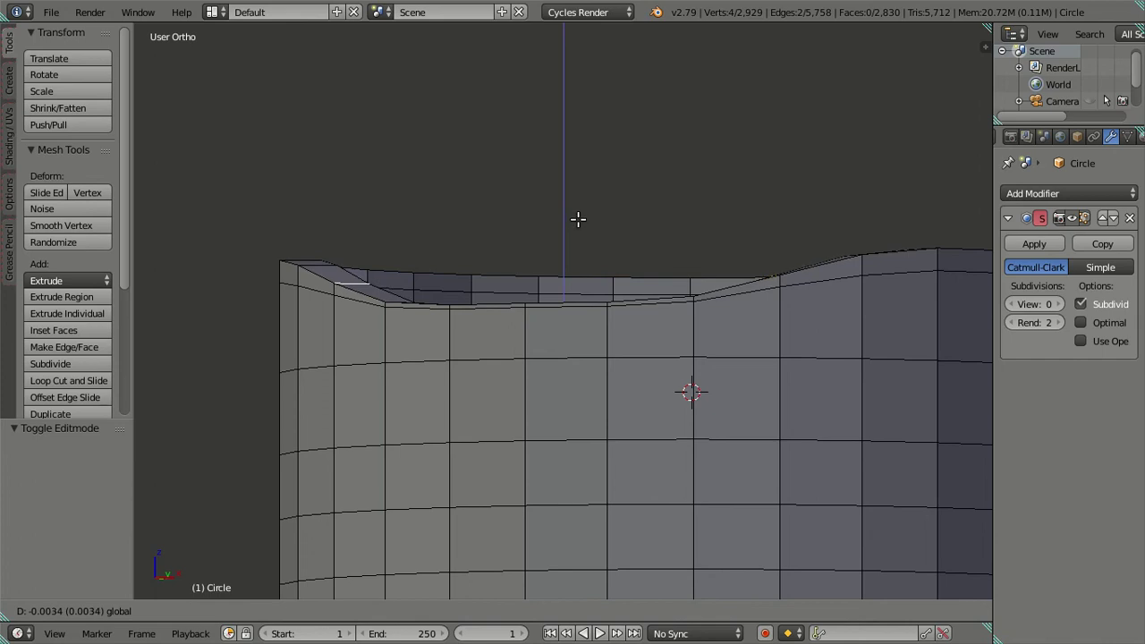
pyautogui.moveTo(581, 220); pyautogui.dragTo(582, 224)
pyautogui.press('a')
pyautogui.press('a')
# Return to Object Mode and raise the viewport subdivision level back to 2
pyautogui.press('Tab')
pyautogui.moveTo(568, 237)
pyautogui.mouseDown(button='middle')
pyautogui.moveTo(699, 401)
pyautogui.moveTo(830, 331)
pyautogui.moveTo(770, 338)
pyautogui.moveTo(674, 373)
pyautogui.moveTo(571, 349)
pyautogui.moveTo(532, 374)
pyautogui.mouseUp(button='middle')
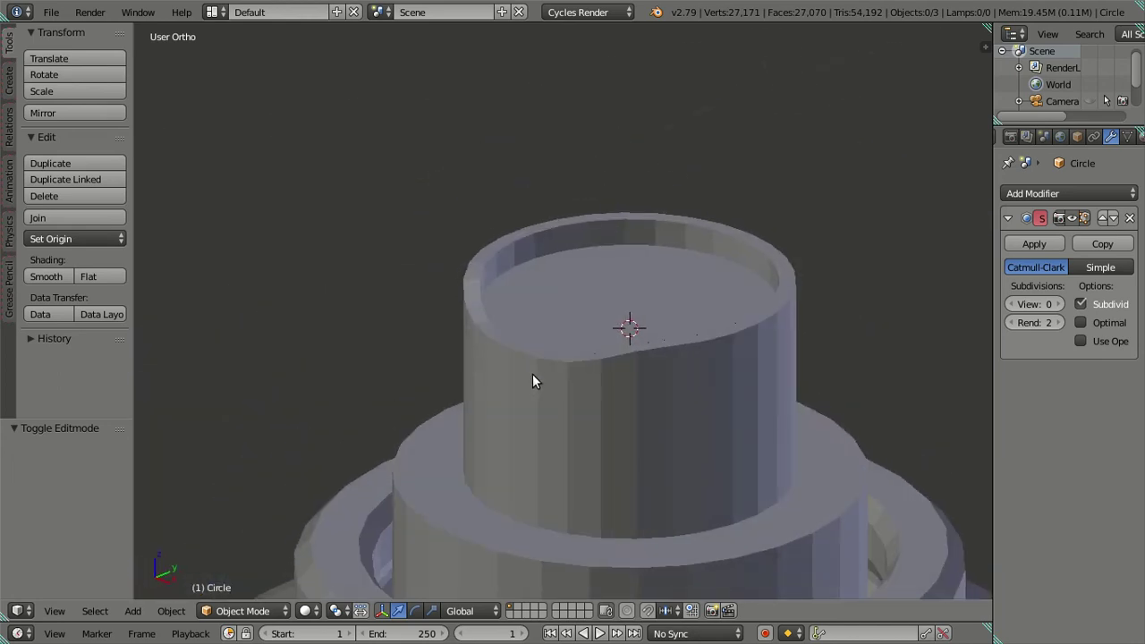
pyautogui.click(1056, 304)
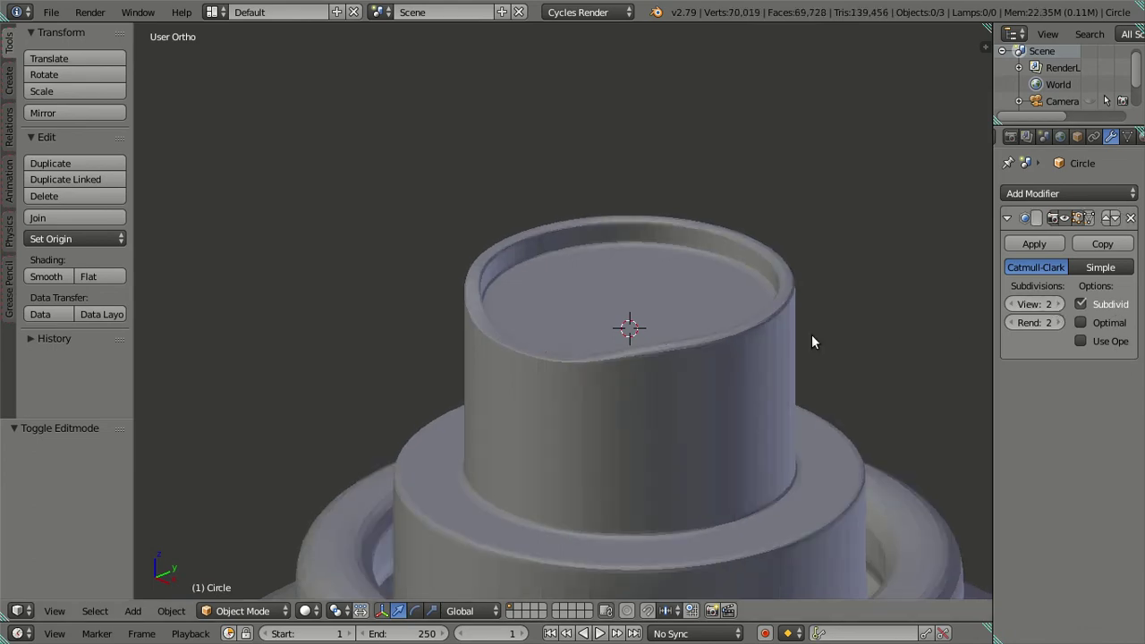
pyautogui.scroll(-4, 769, 376)
pyautogui.moveTo(548, 324)
pyautogui.mouseDown(button='middle')
pyautogui.moveTo(358, 273)
pyautogui.moveTo(453, 314)
pyautogui.moveTo(534, 327)
pyautogui.moveTo(549, 405)
pyautogui.moveTo(430, 305)
pyautogui.mouseUp(button='middle')
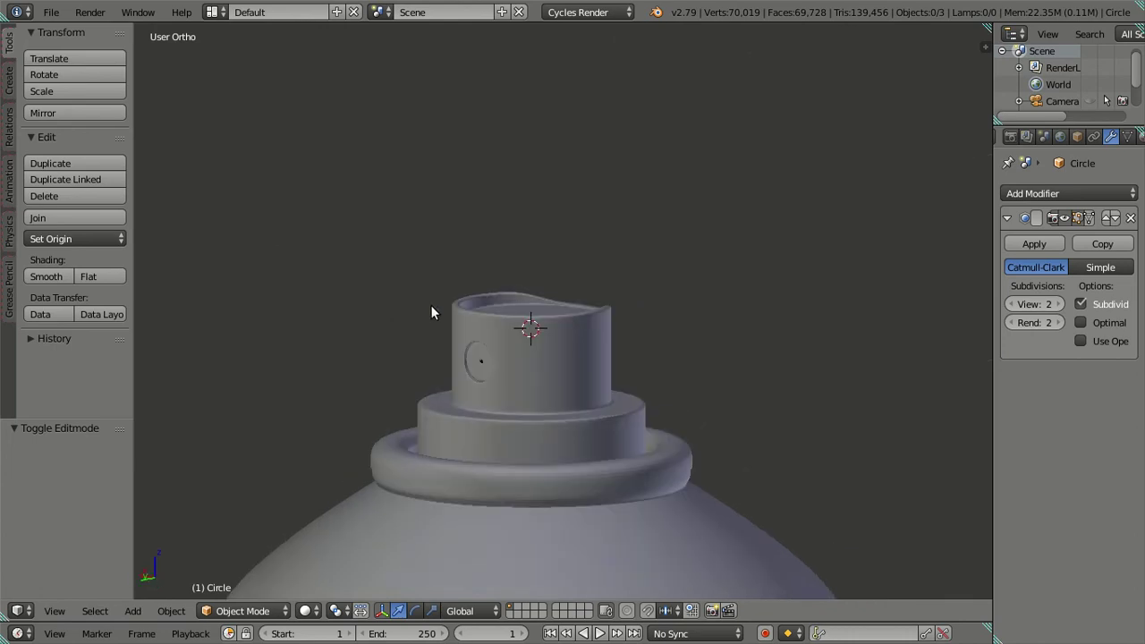
# Set the can body's viewport subdivision level to 0 with Ctrl+0
pyautogui.scroll(-3, 491, 356)
pyautogui.scroll(-2, 542, 405)
pyautogui.moveTo(542, 406); pyautogui.dragTo(576, 329, button='middle')
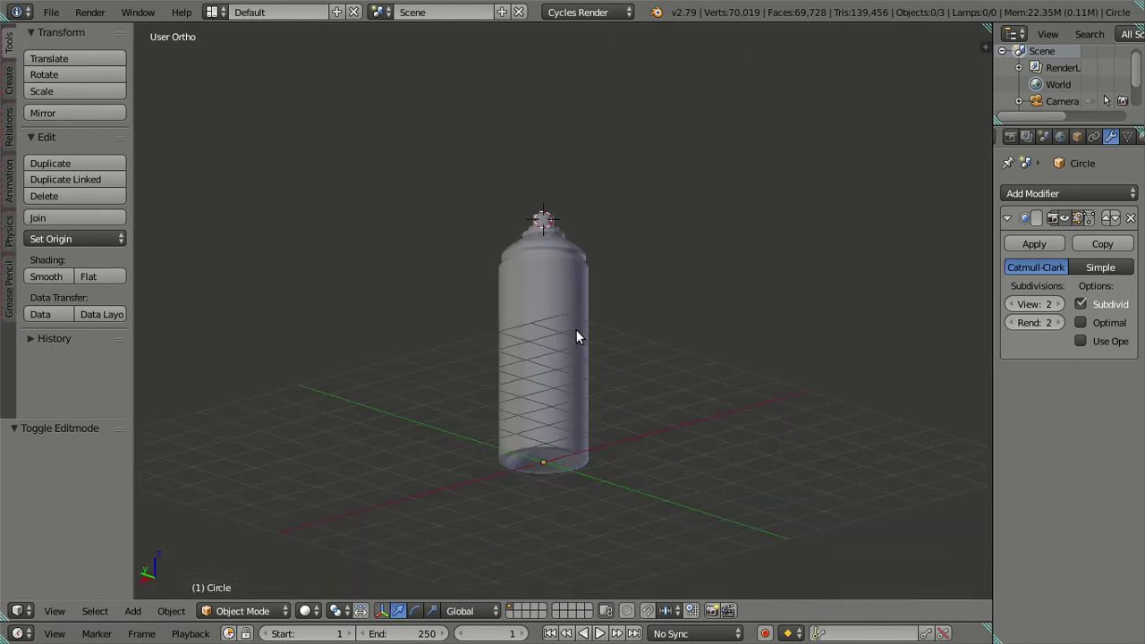
pyautogui.scroll(4, 573, 332)
pyautogui.scroll(2, 563, 304)
pyautogui.rightClick(401, 268)
pyautogui.press('z')
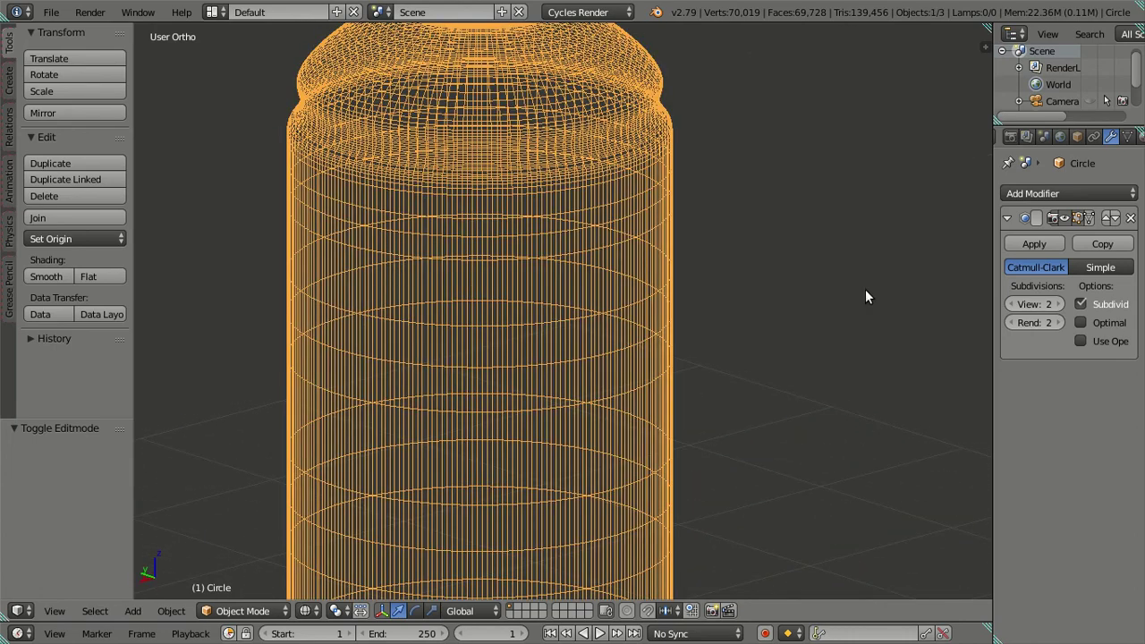
pyautogui.hotkey('ctrl', '0')
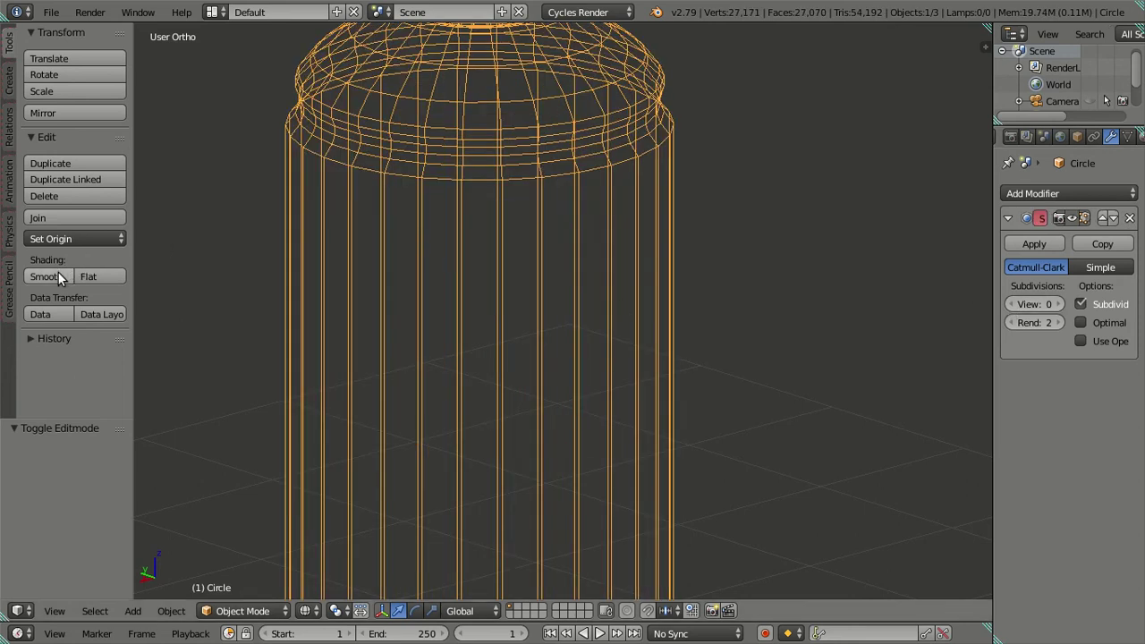
# Set the cap's Subdivision Surface view level to 0 and give it smooth shading
pyautogui.press('a')
pyautogui.scroll(-3, 492, 259)
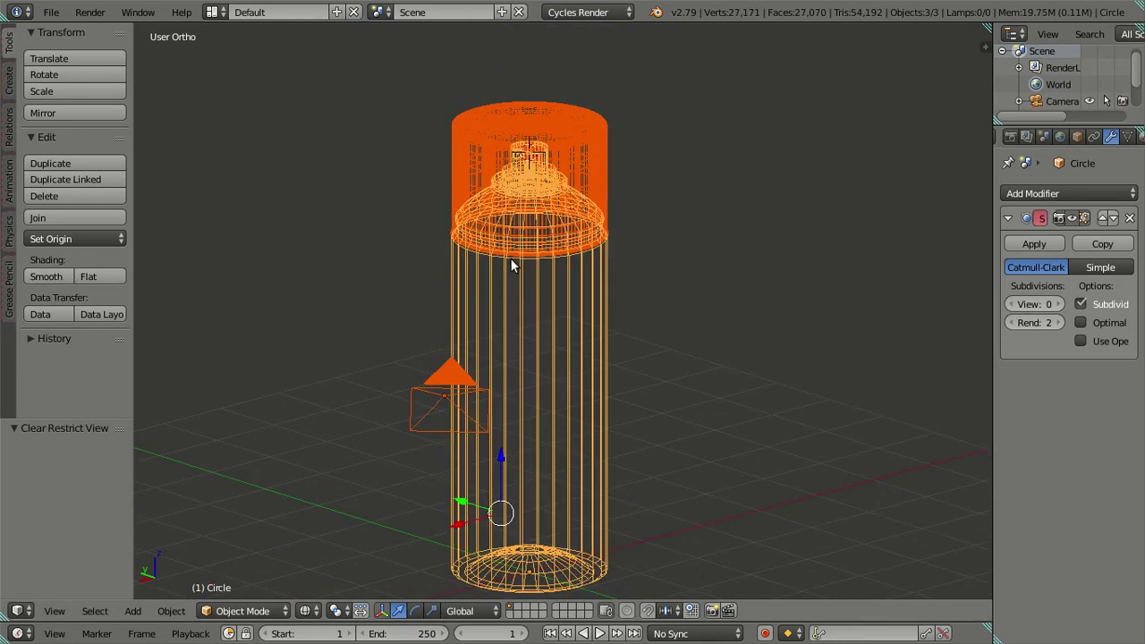
pyautogui.press('a')
pyautogui.press('z')
pyautogui.press('x')
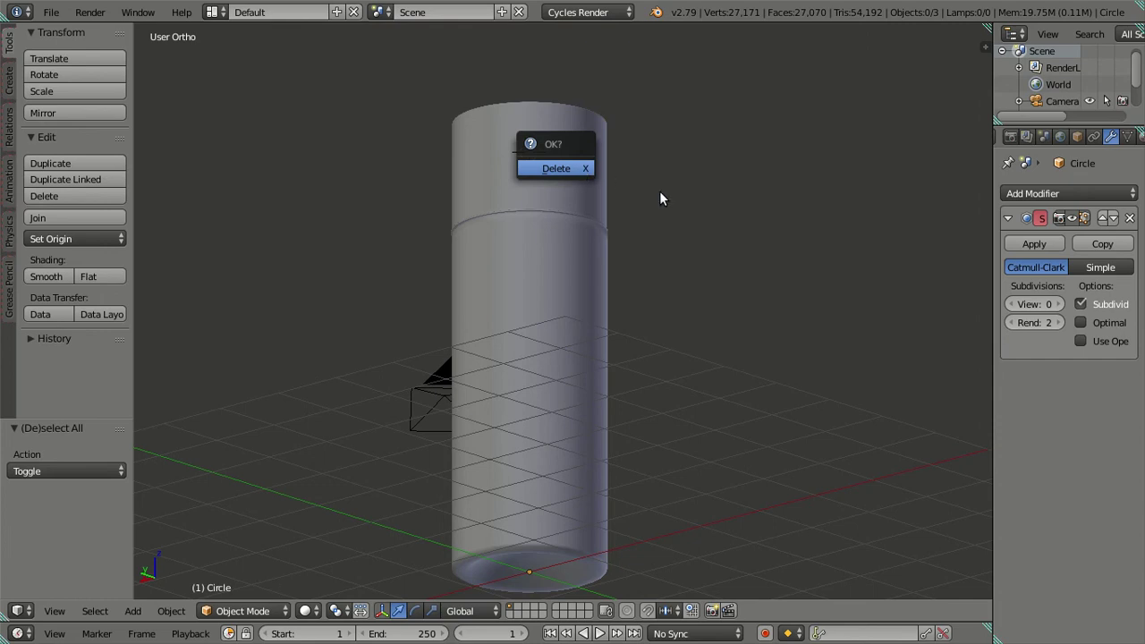
pyautogui.press('z')
pyautogui.rightClick(573, 170)
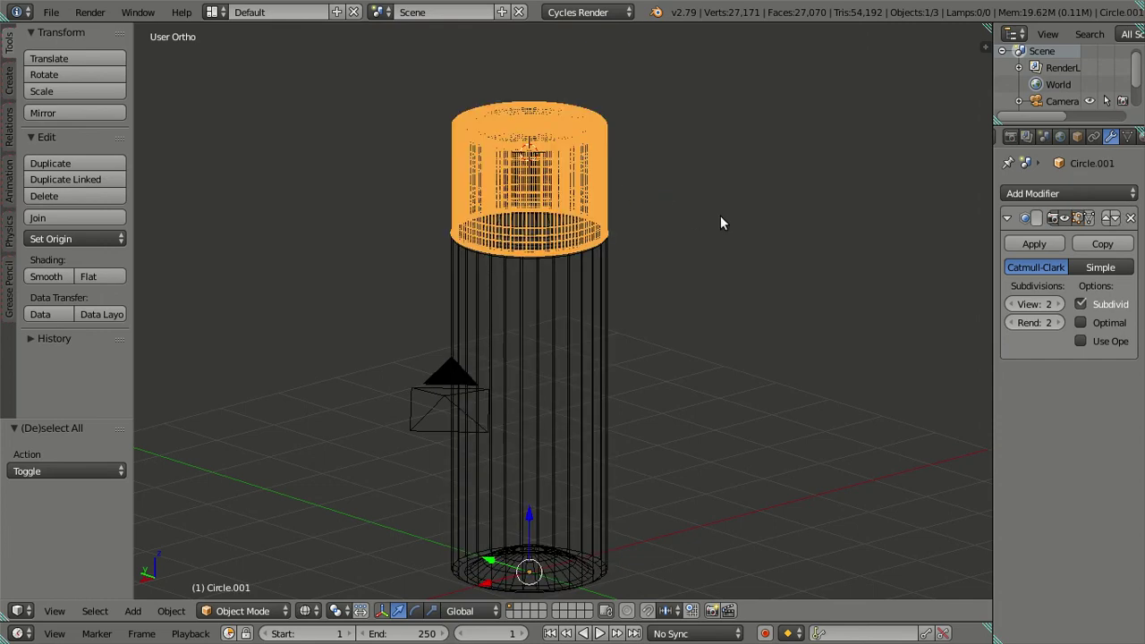
pyautogui.doubleClick(1009, 306)
pyautogui.click(46, 277)
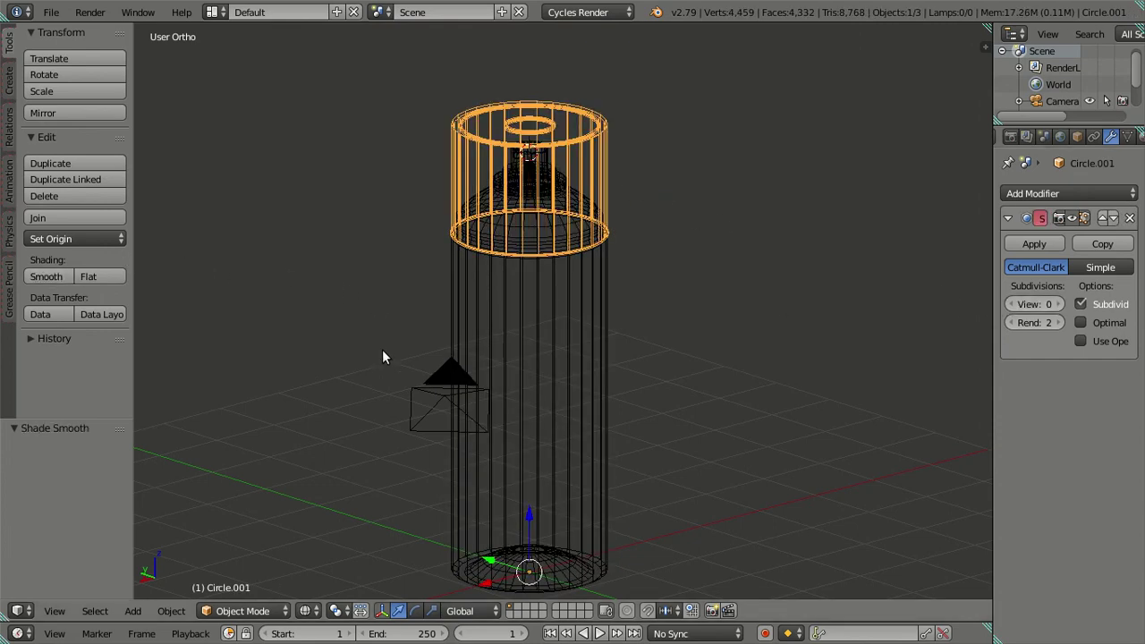
# Hide the camera, then look down at the top of the can
pyautogui.rightClick(416, 405)
pyautogui.press('h')
pyautogui.press('z')
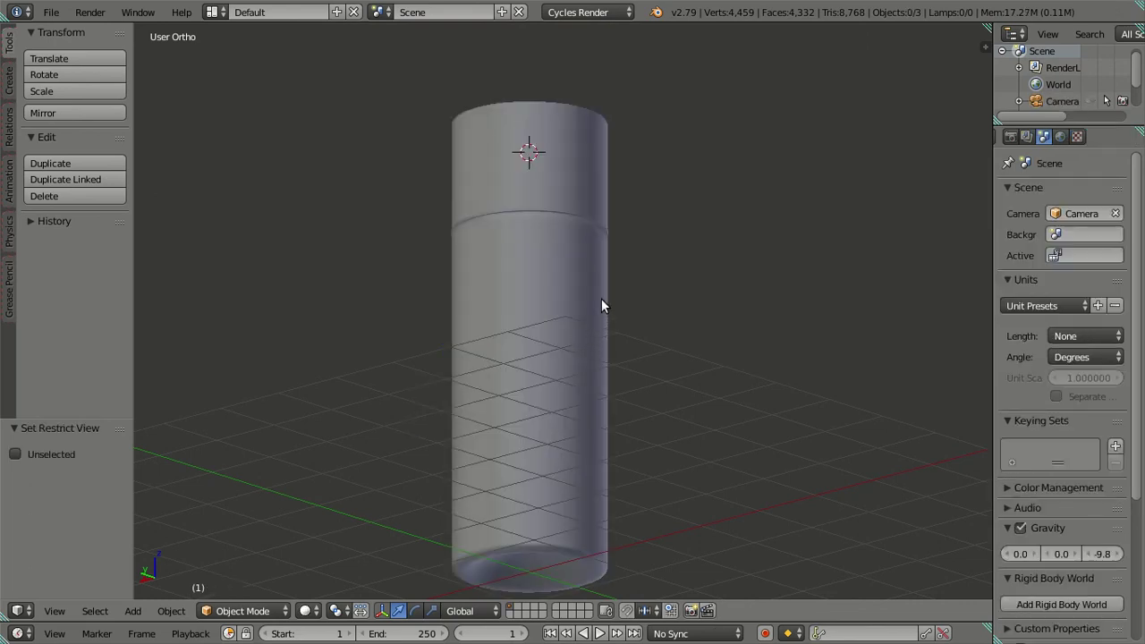
pyautogui.scroll(3, 571, 228)
pyautogui.moveTo(571, 228)
pyautogui.mouseDown(button='middle')
pyautogui.moveTo(417, 305)
pyautogui.moveTo(510, 215)
pyautogui.mouseUp(button='middle')
pyautogui.scroll(-4, 514, 216)
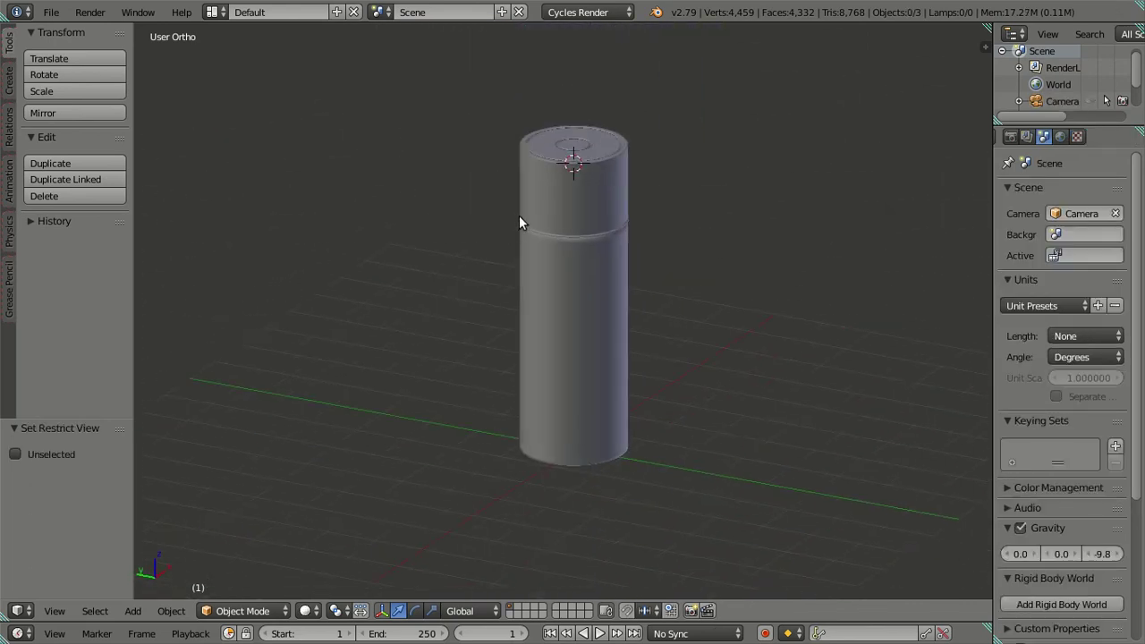
pyautogui.scroll(1, 548, 293)
# Hide the cap temporarily, leaving it in place
pyautogui.rightClick(548, 293)
pyautogui.scroll(1, 568, 267)
pyautogui.press('g')
pyautogui.press('Escape')
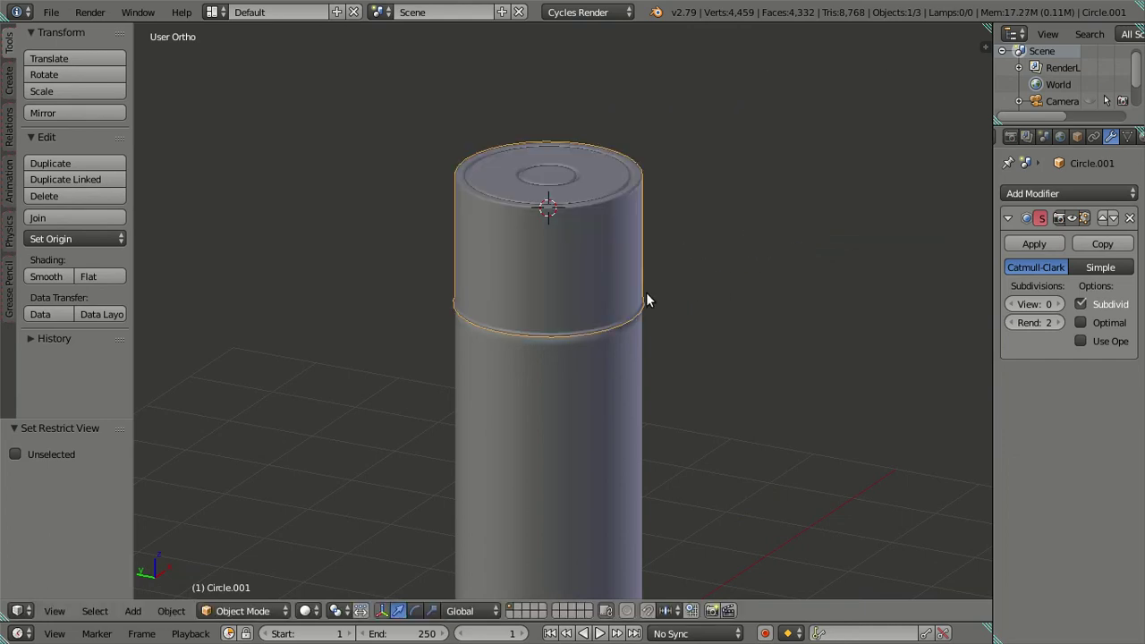
pyautogui.press('h')
pyautogui.scroll(2, 590, 233)
pyautogui.scroll(1, 572, 175)
# Inspect the can and cap in wireframe from the front orthographic view
pyautogui.rightClick(560, 248)
pyautogui.moveTo(574, 289)
pyautogui.mouseDown(button='middle')
pyautogui.moveTo(628, 240)
pyautogui.moveTo(638, 261)
pyautogui.moveTo(670, 251)
pyautogui.mouseUp(button='middle')
pyautogui.press('KP_1')
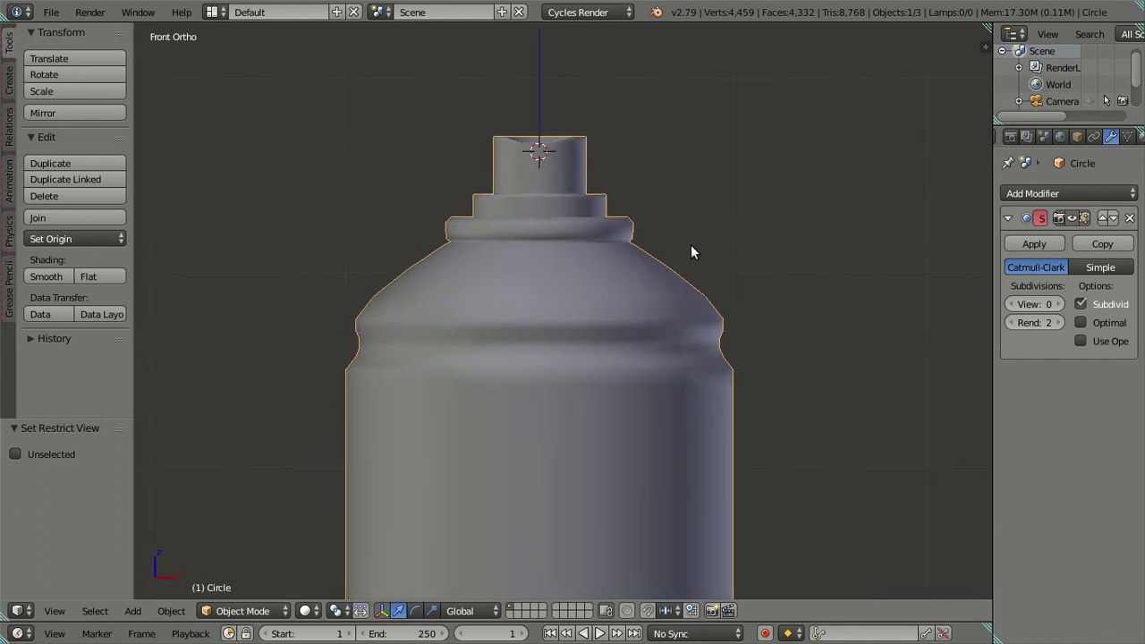
pyautogui.press('a')
pyautogui.press('z')
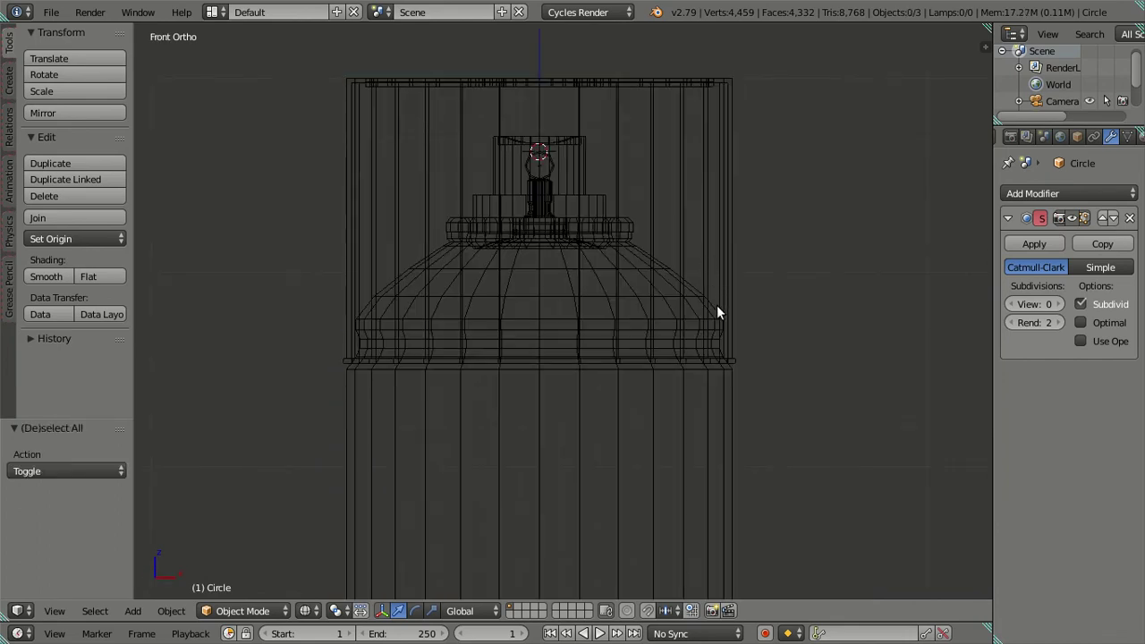
pyautogui.rightClick(759, 224)
pyautogui.press('z')
pyautogui.moveTo(747, 327)
pyautogui.mouseDown(button='middle')
pyautogui.moveTo(728, 279)
pyautogui.moveTo(774, 303)
pyautogui.moveTo(757, 351)
pyautogui.moveTo(817, 360)
pyautogui.moveTo(790, 309)
pyautogui.moveTo(759, 314)
pyautogui.mouseUp(button='middle')
# Hide the can body and open the cap in Edit Mode
pyautogui.rightClick(564, 458)
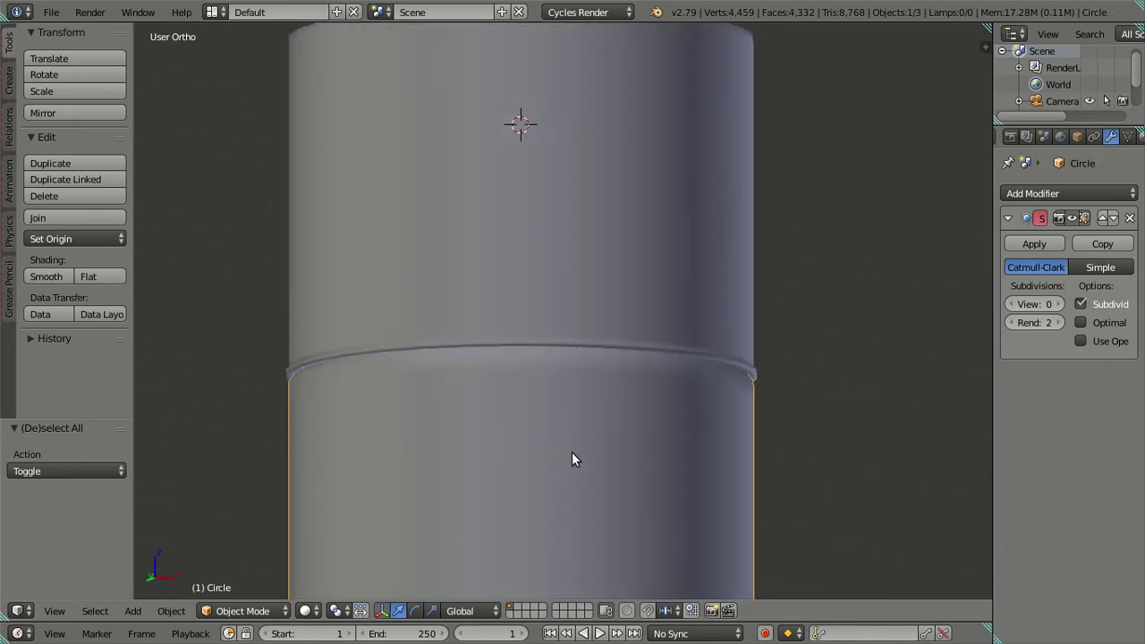
pyautogui.press('h')
pyautogui.rightClick(644, 263)
pyautogui.press('Tab')
# Add seven edge loop cuts around the cap without sliding them
pyautogui.moveTo(634, 373)
pyautogui.mouseDown(button='middle')
pyautogui.moveTo(718, 309)
pyautogui.moveTo(695, 450)
pyautogui.moveTo(665, 402)
pyautogui.mouseUp(button='middle')
pyautogui.scroll(5, 658, 387)
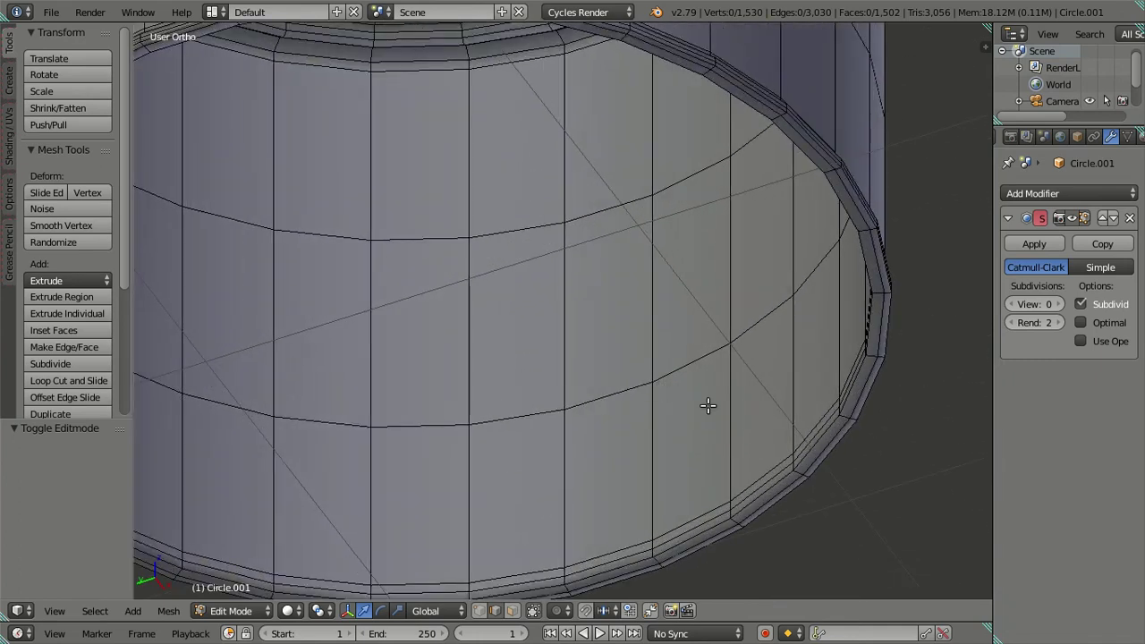
pyautogui.hotkey('ctrl', 'r')
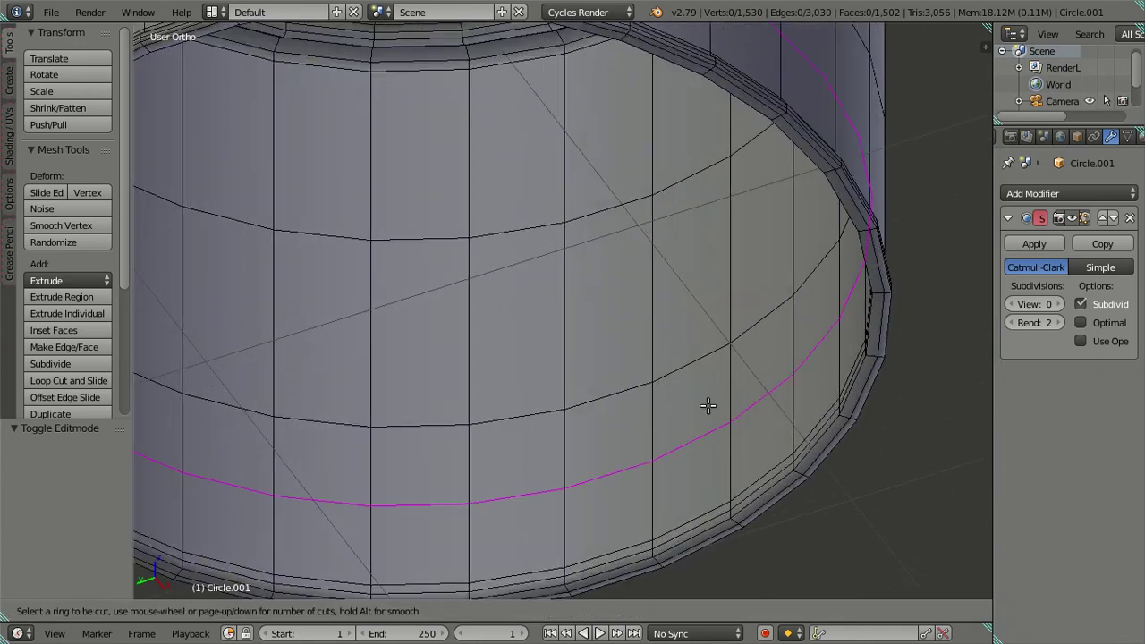
pyautogui.scroll(6, 707, 406)
pyautogui.click(779, 402)
pyautogui.rightClick(741, 473)
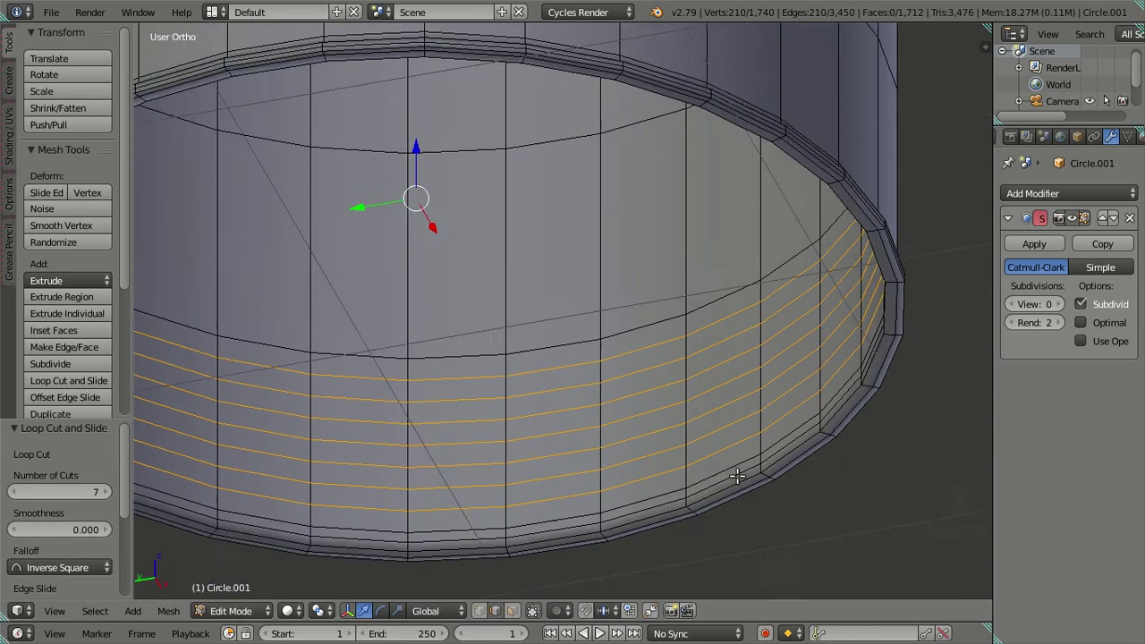
# Dissolve all but one new loop, keeping a single extra loop near the rim
pyautogui.scroll(2, 755, 489)
pyautogui.moveTo(754, 490); pyautogui.dragTo(717, 441, button='middle')
pyautogui.keyDown('alt'); pyautogui.keyDown('shift'); pyautogui.rightClick(683, 402); pyautogui.keyUp('shift'); pyautogui.keyUp('alt')
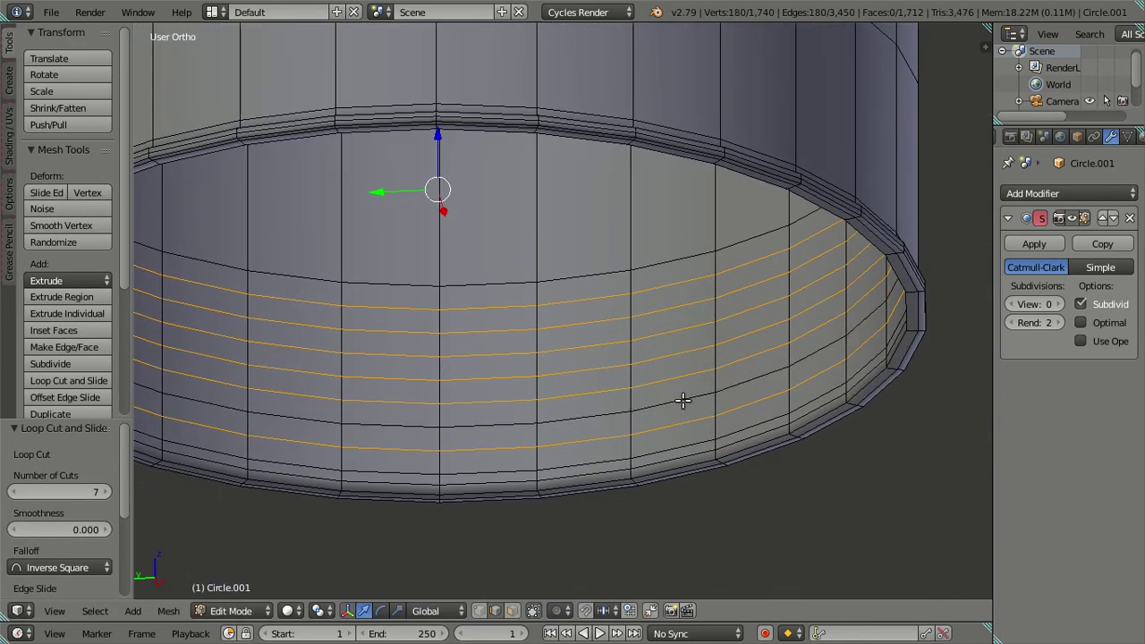
pyautogui.press('x')
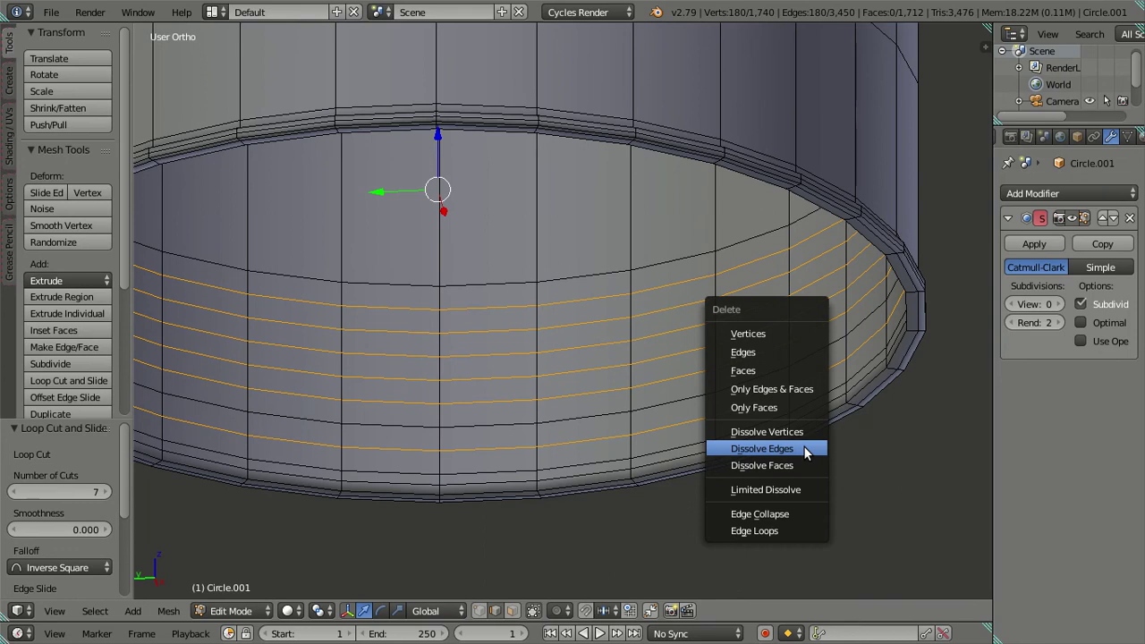
pyautogui.click(804, 448)
pyautogui.scroll(-3, 726, 427)
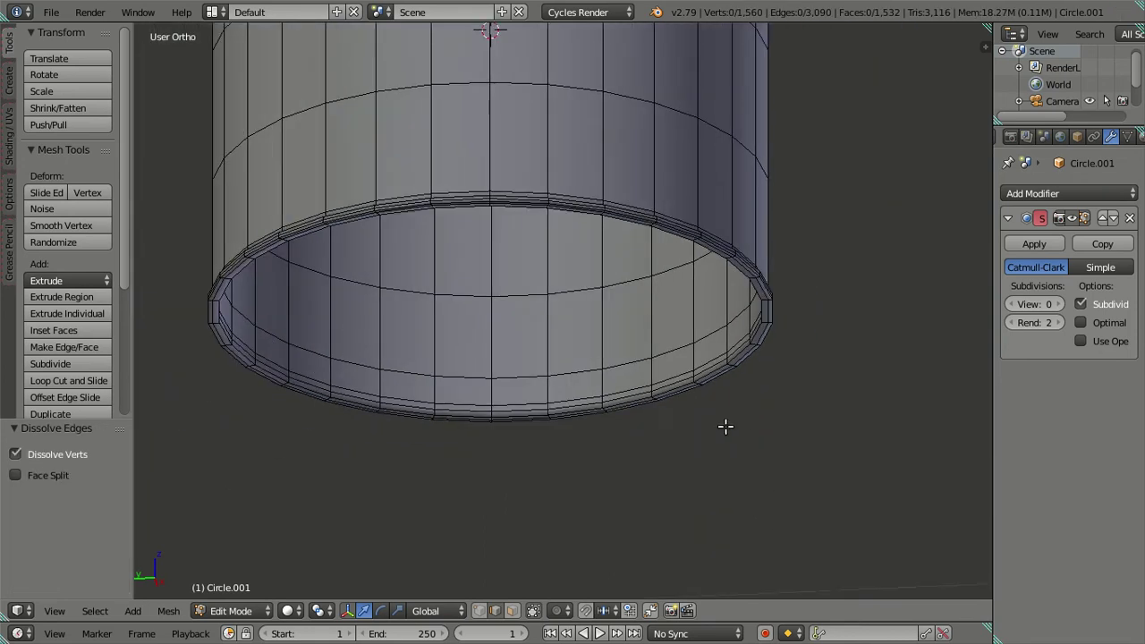
pyautogui.scroll(-4, 725, 427)
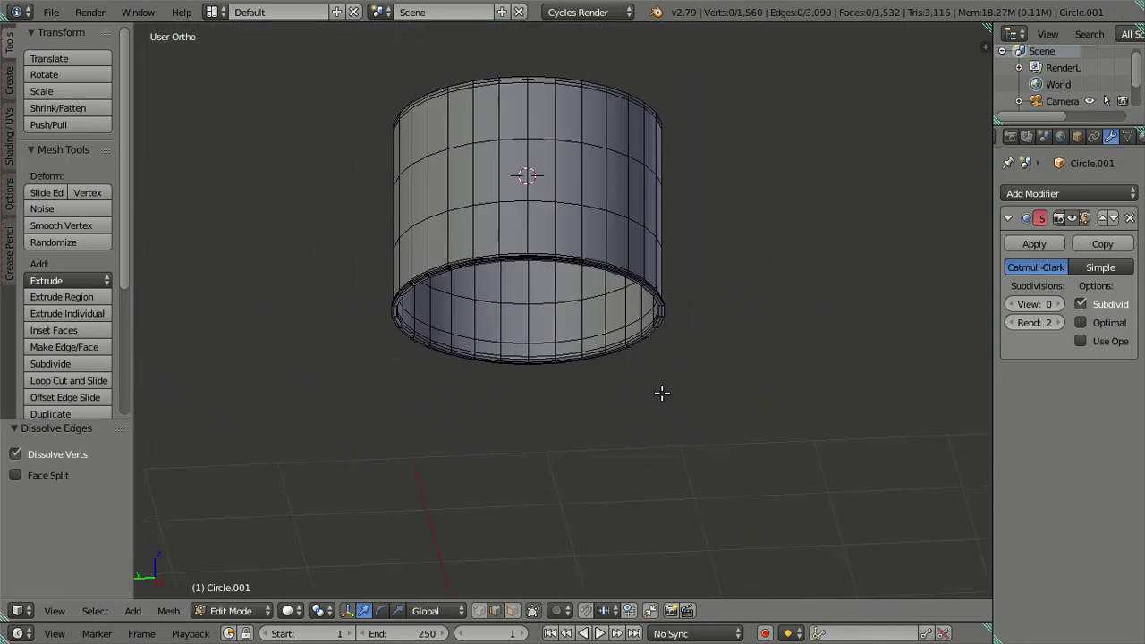
# Return to Object Mode and unhide the can body
pyautogui.press('KP_1')
pyautogui.hotkey('alt', 'h')
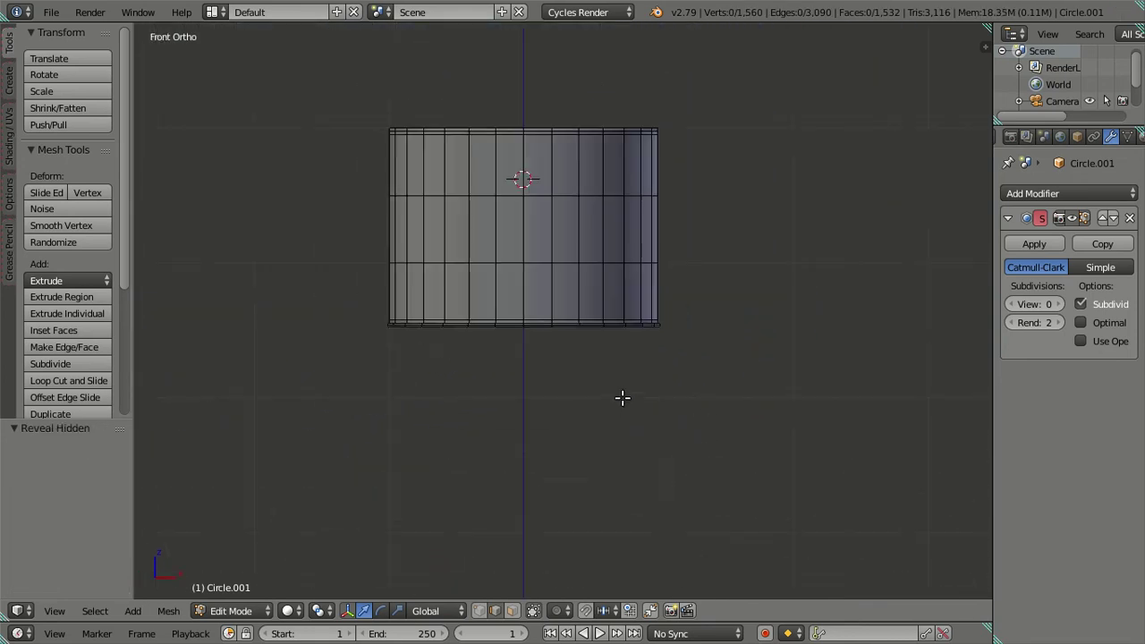
pyautogui.press('Tab')
pyautogui.hotkey('alt', 'h')
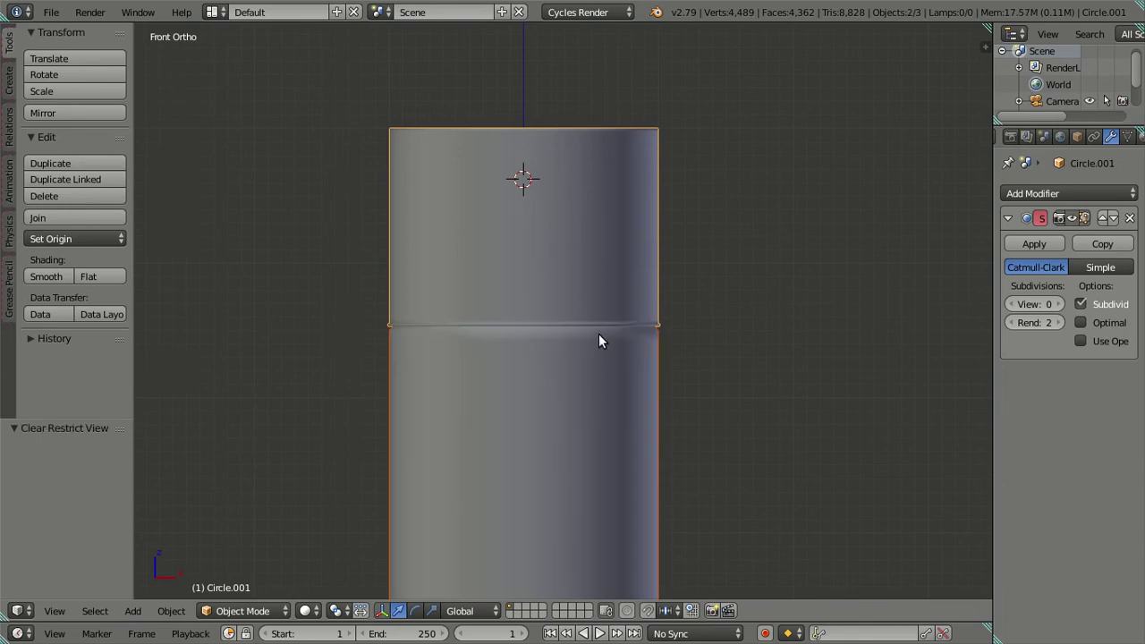
# Check the cap's mesh in wireframe Edit Mode, then return to Object Mode
pyautogui.rightClick(600, 296)
pyautogui.scroll(2, 519, 189)
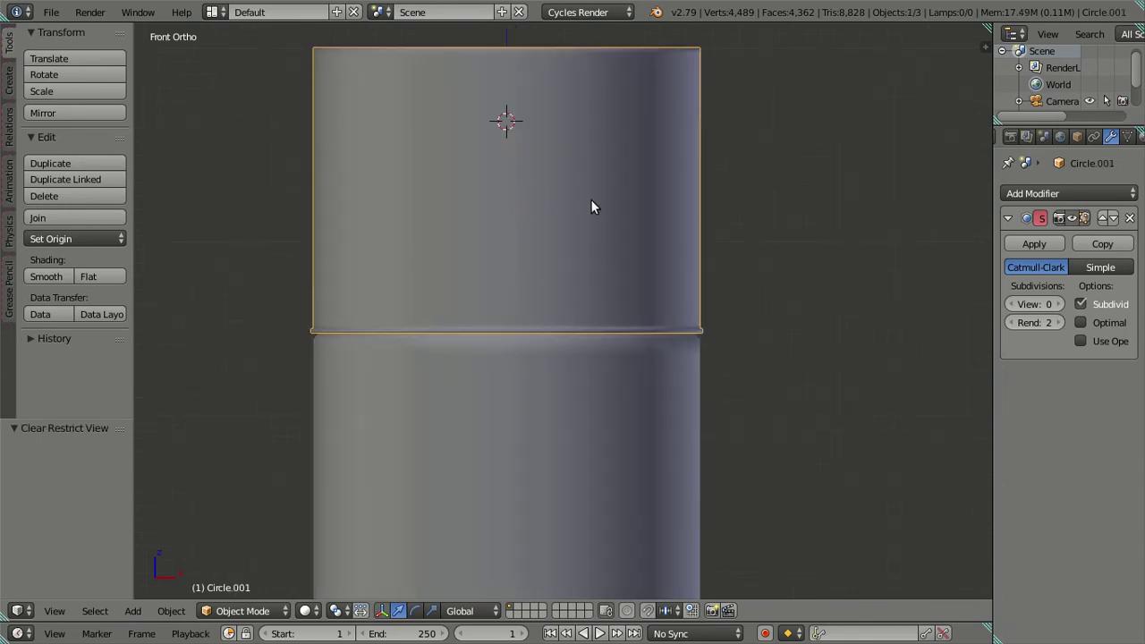
pyautogui.press('Tab')
pyautogui.press('z')
pyautogui.scroll(2, 707, 278)
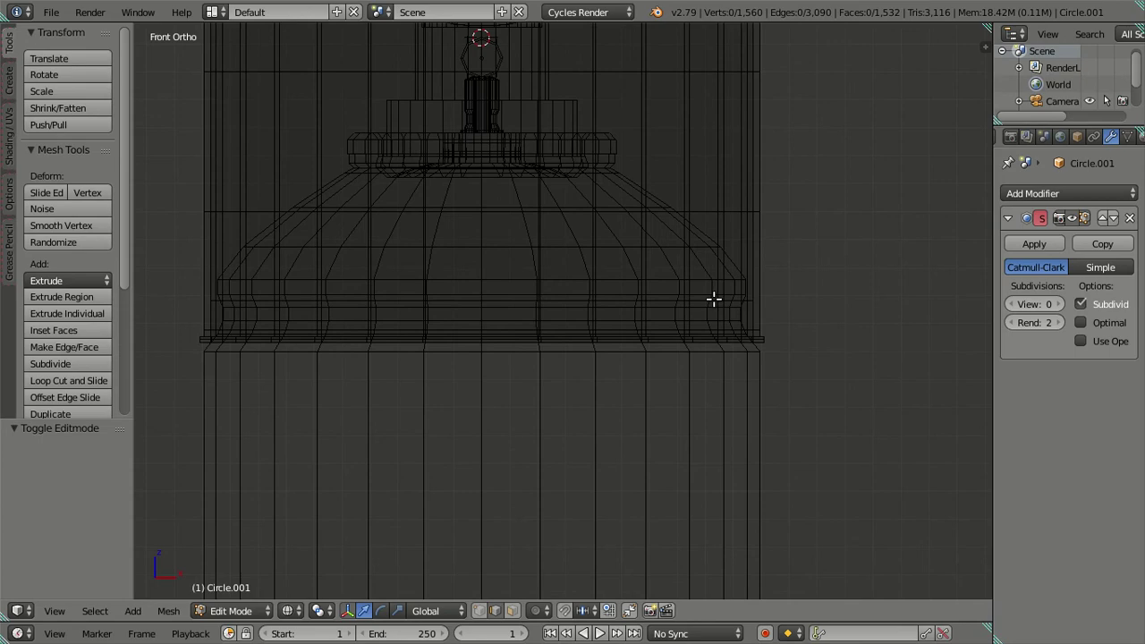
pyautogui.scroll(1, 713, 299)
pyautogui.moveTo(744, 320)
pyautogui.mouseDown(button='middle')
pyautogui.moveTo(716, 260)
pyautogui.moveTo(771, 386)
pyautogui.mouseUp(button='middle')
pyautogui.press('z')
pyautogui.press('z')
pyautogui.press('z')
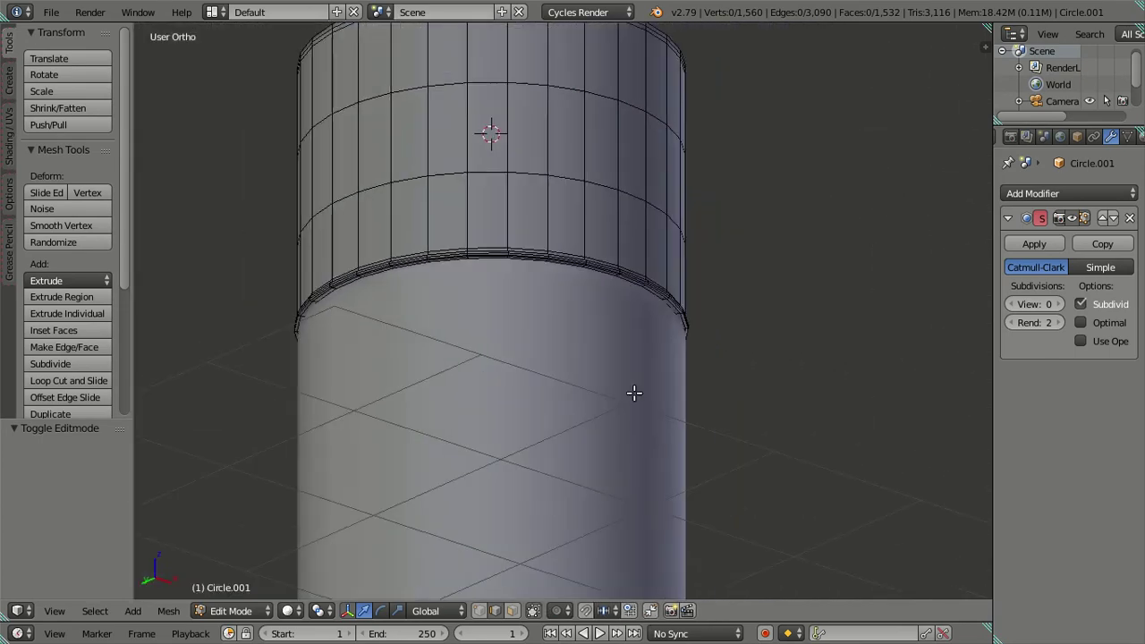
pyautogui.press('Tab')
# With the body hidden, select a ring of faces on the cap in face mode, then unhide the body
pyautogui.rightClick(593, 471)
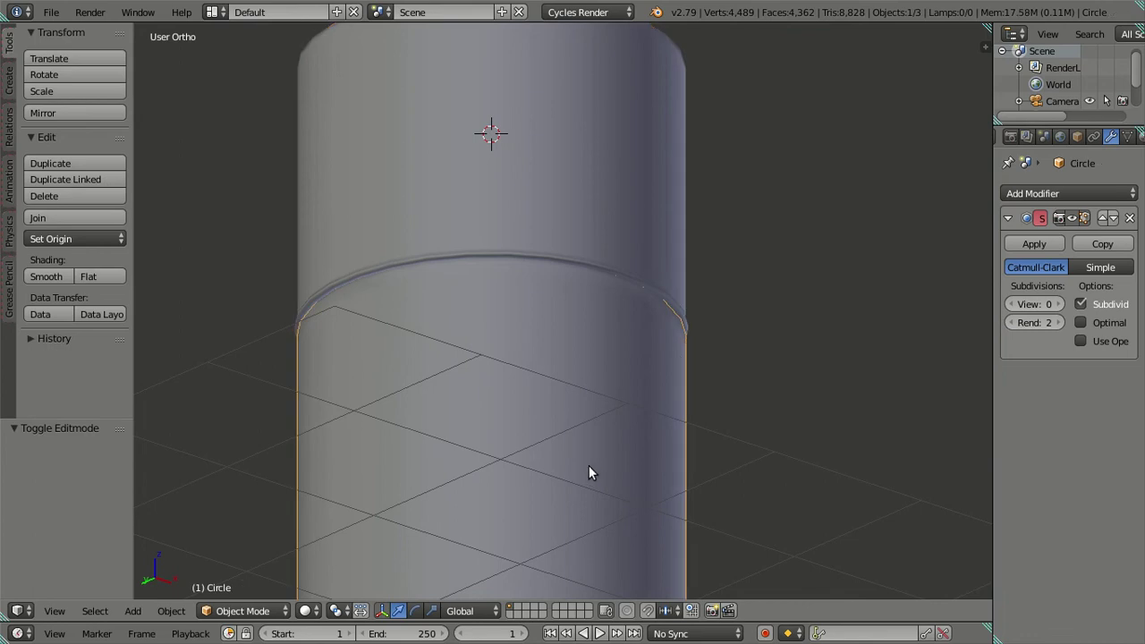
pyautogui.press('h')
pyautogui.rightClick(685, 332)
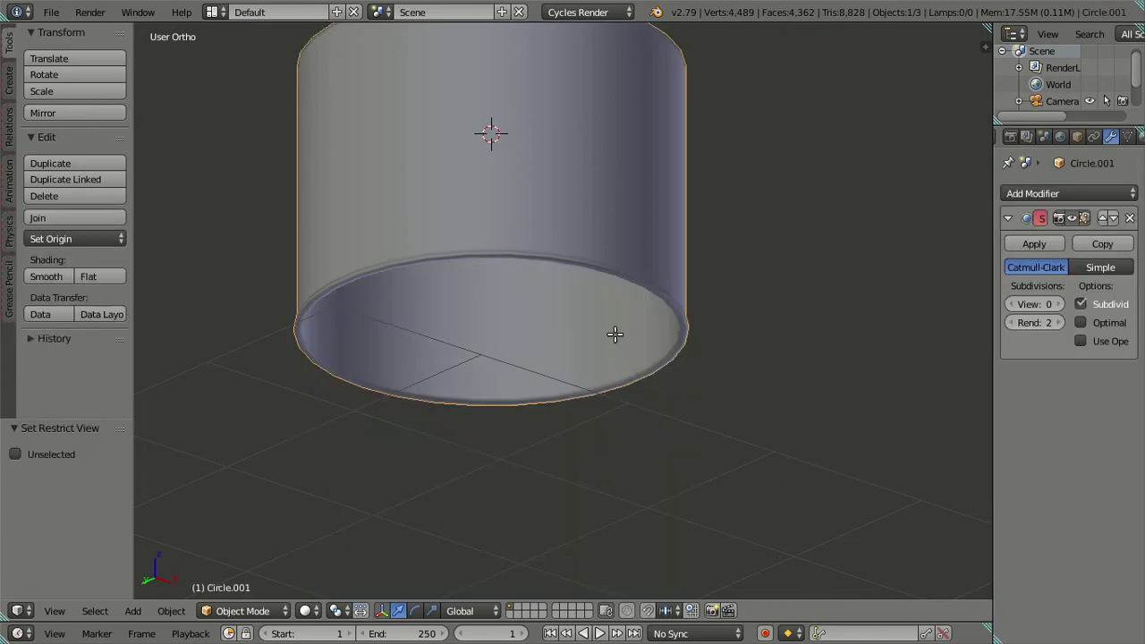
pyautogui.press('Tab')
pyautogui.scroll(4, 665, 390)
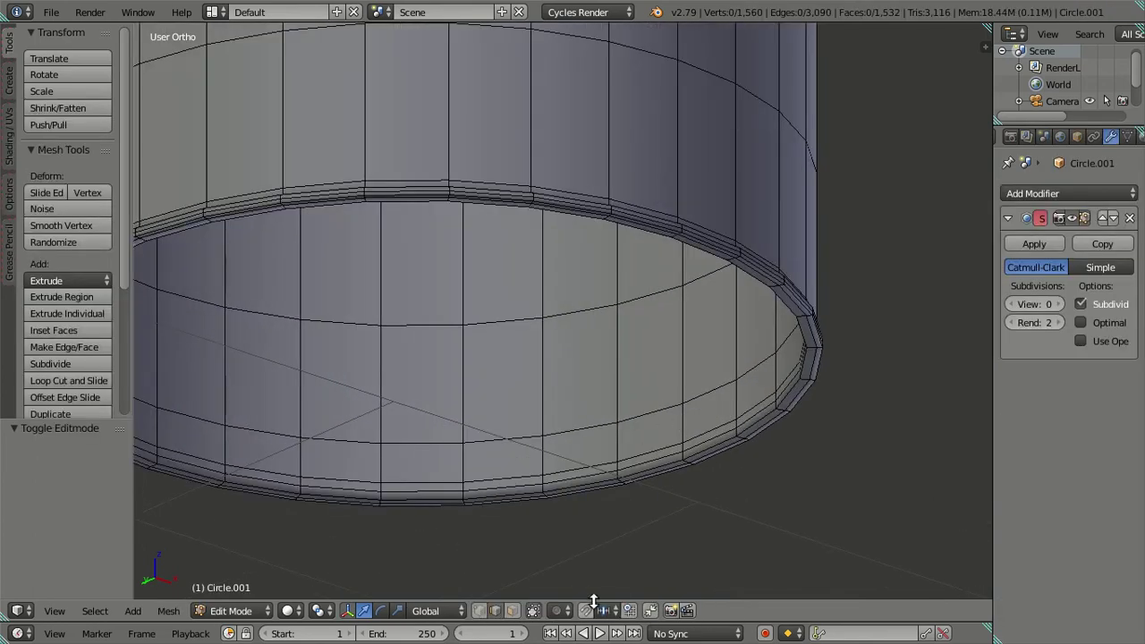
pyautogui.click(513, 610)
pyautogui.keyDown('alt'); pyautogui.rightClick(678, 426); pyautogui.keyUp('alt')
pyautogui.moveTo(678, 426)
pyautogui.mouseDown(button='middle')
pyautogui.moveTo(585, 453)
pyautogui.moveTo(583, 441)
pyautogui.mouseUp(button='middle')
pyautogui.press('KP_1')
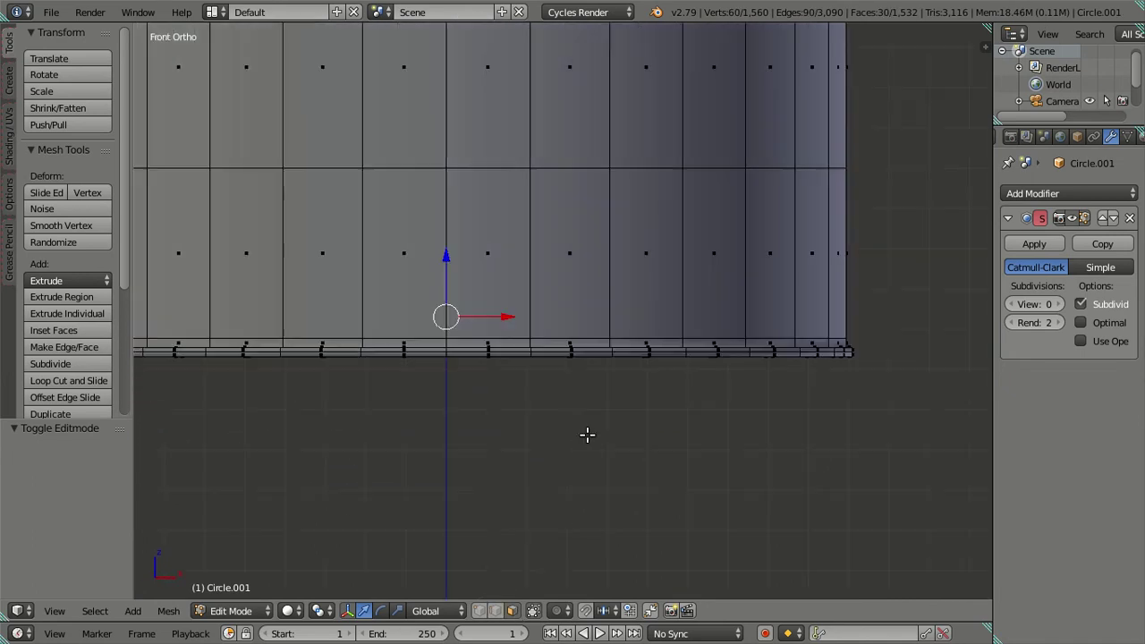
pyautogui.press('Tab')
pyautogui.hotkey('alt', 'h')
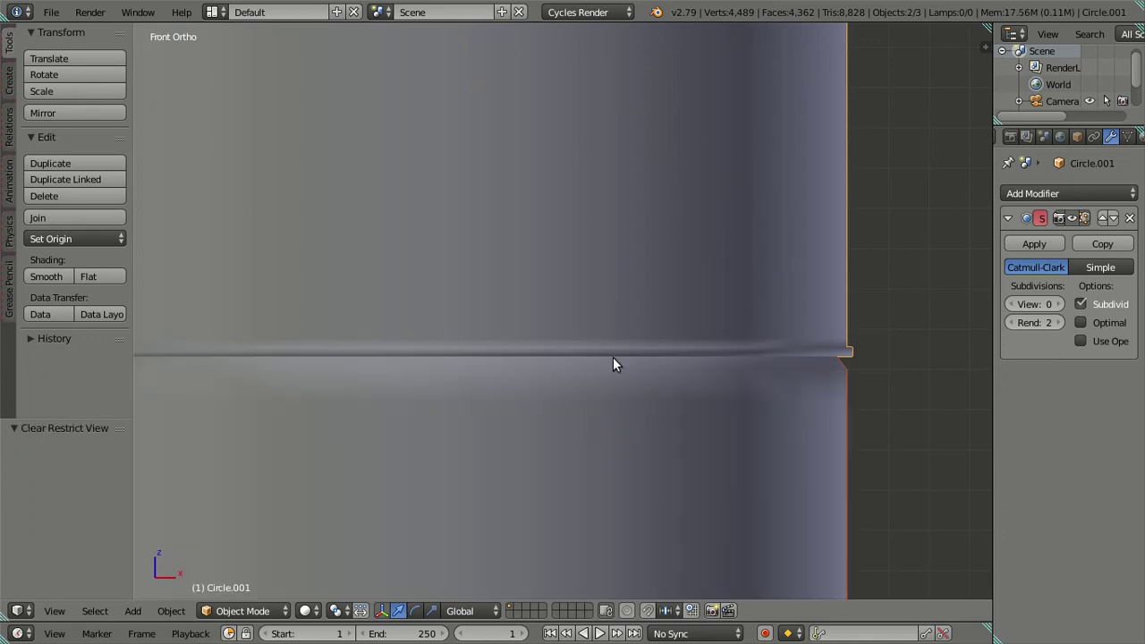
# Check the can body in Edit Mode and make all scene layers visible
pyautogui.rightClick(629, 283)
pyautogui.press('Tab')
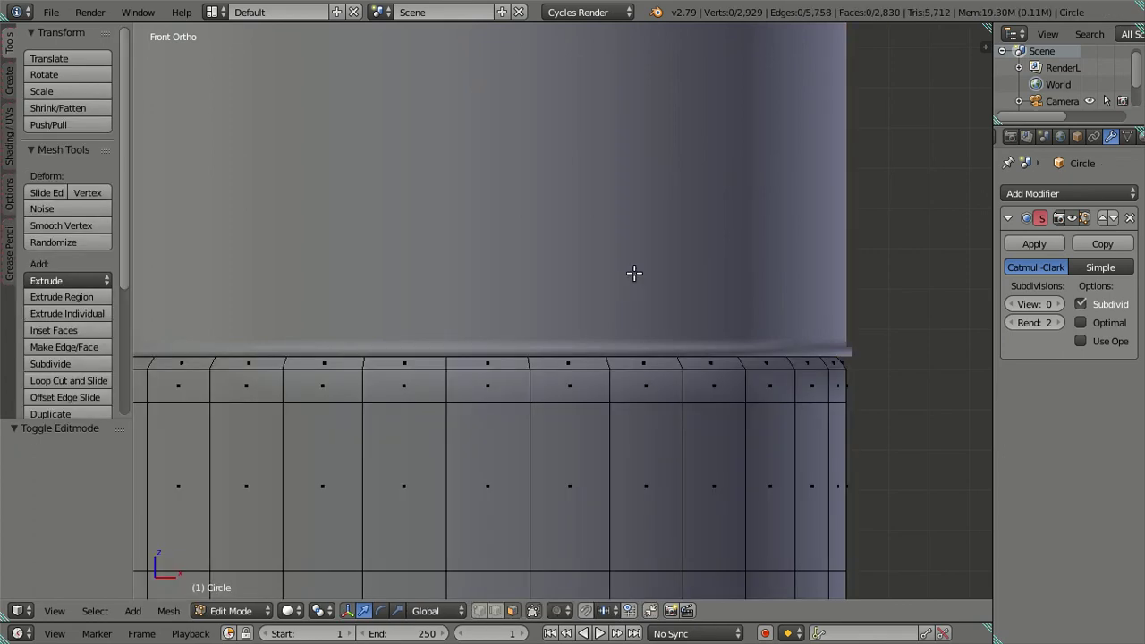
pyautogui.press('Tab')
pyautogui.press('`')
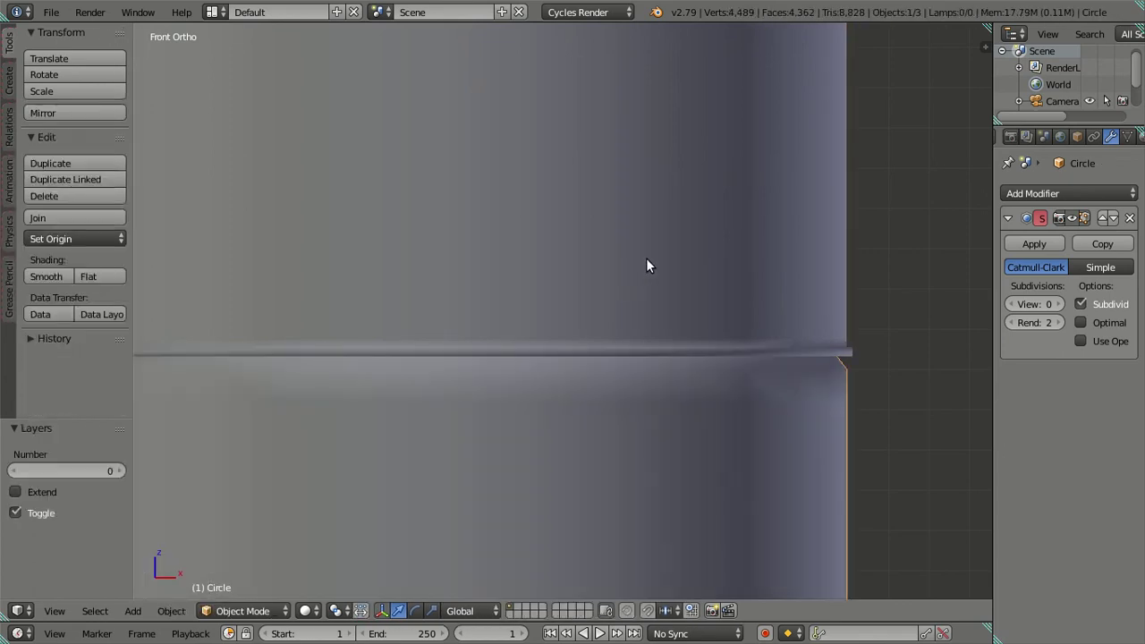
pyautogui.press('Tab')
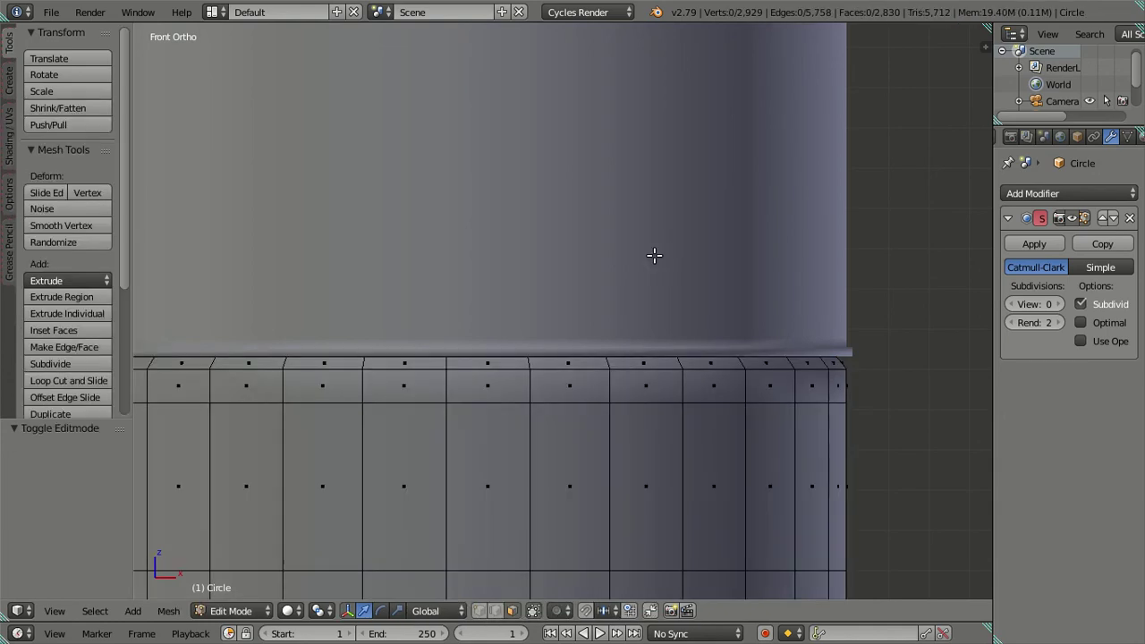
pyautogui.press('Tab')
pyautogui.rightClick(654, 254)
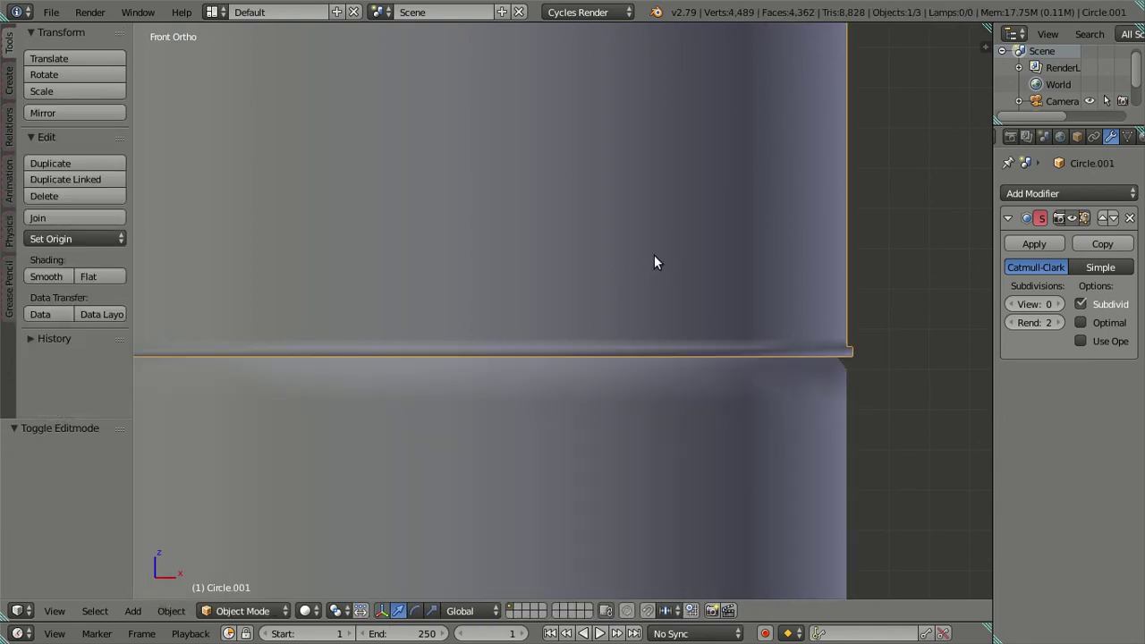
pyautogui.press('`')
# Inspect the cap's lower band in wireframe Edit Mode
pyautogui.press('z')
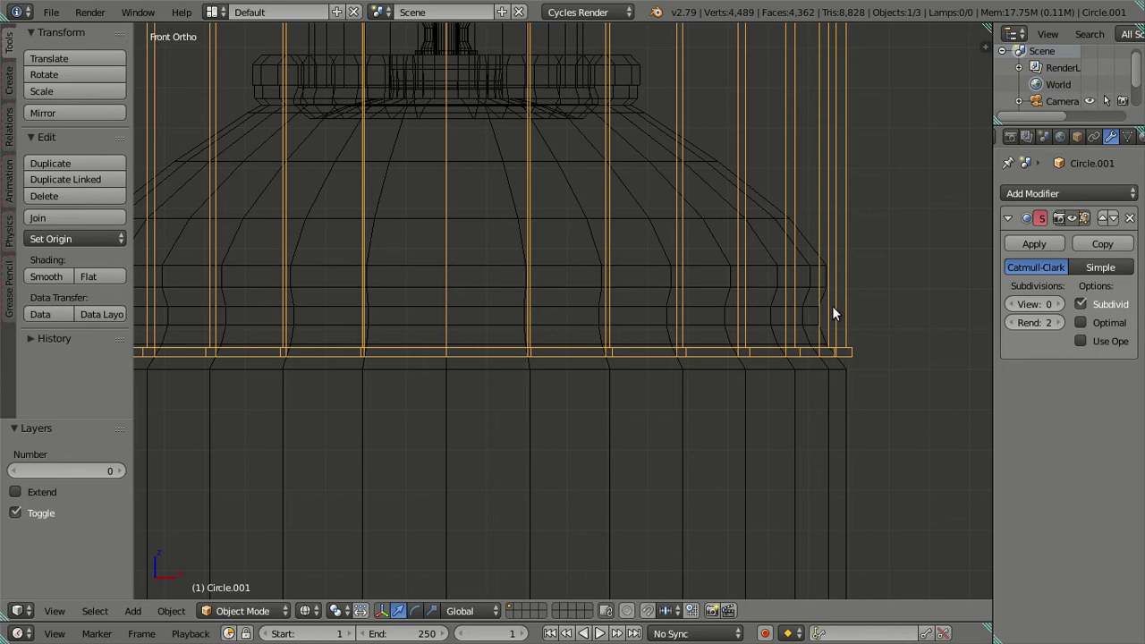
pyautogui.press('Tab')
pyautogui.scroll(1, 875, 337)
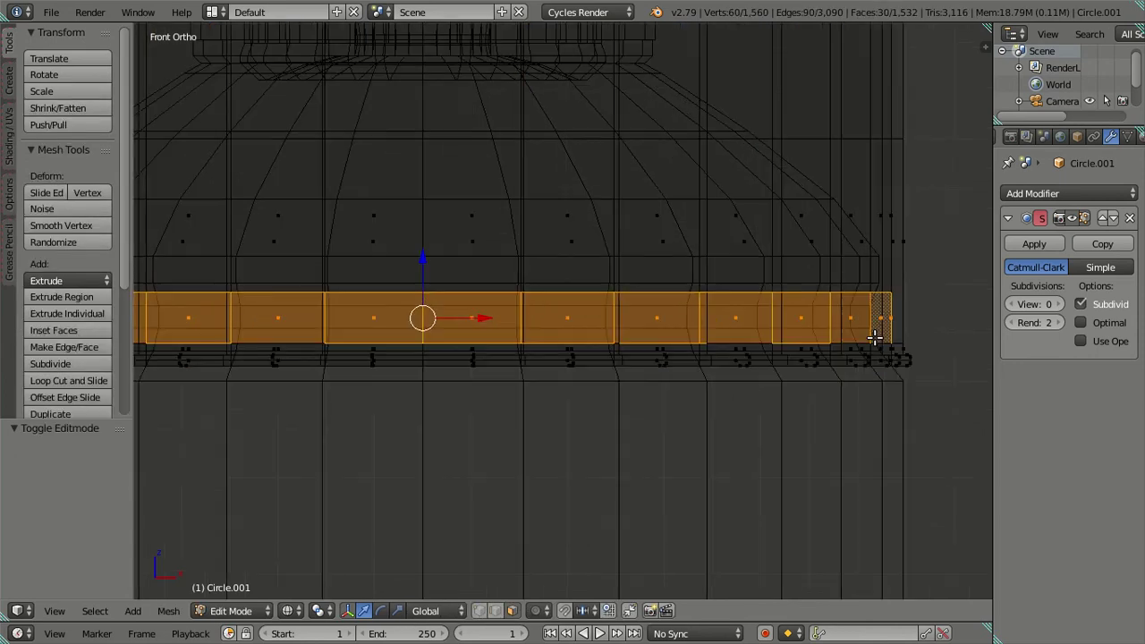
pyautogui.keyDown('shift'); pyautogui.moveTo(875, 334); pyautogui.dragTo(706, 371, button='middle'); pyautogui.keyUp('shift')
pyautogui.scroll(2, 692, 386)
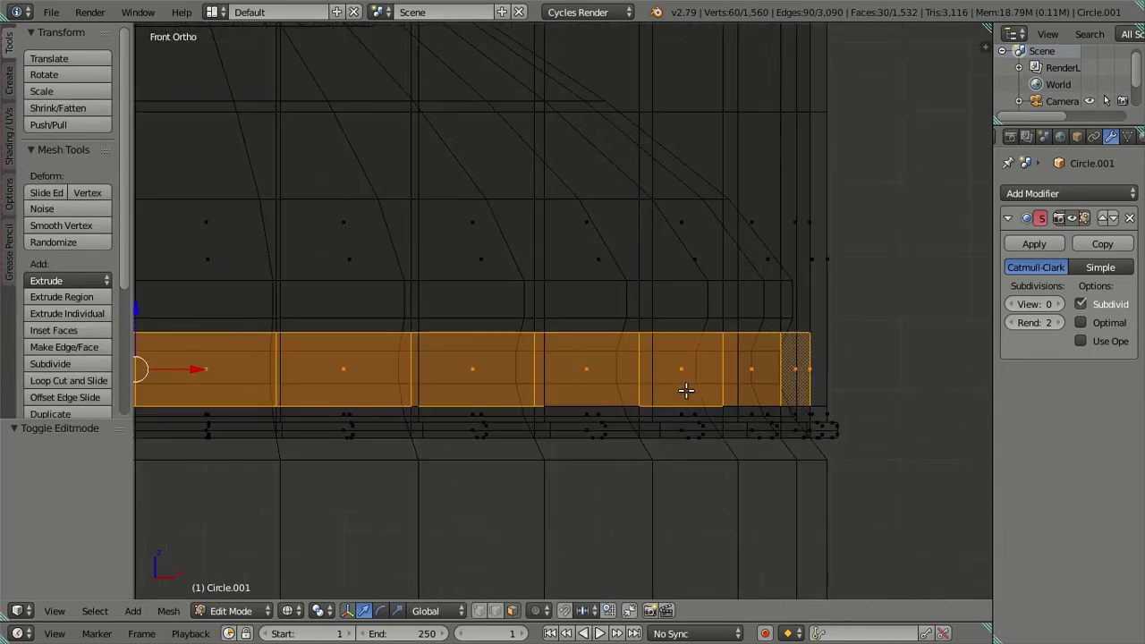
pyautogui.press('z')
pyautogui.scroll(-1, 529, 499)
pyautogui.press('Tab')
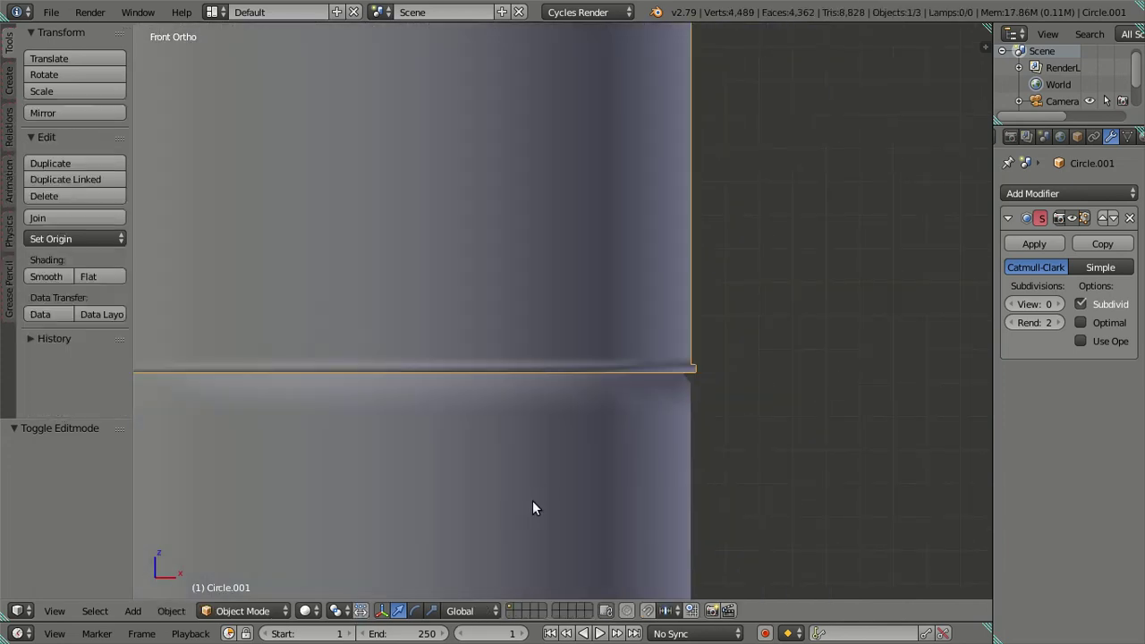
# Hide the can body and open the cap in Edit Mode, viewed from underneath
pyautogui.rightClick(533, 503)
pyautogui.press('h')
pyautogui.moveTo(532, 509)
pyautogui.mouseDown(button='middle')
pyautogui.moveTo(544, 433)
pyautogui.moveTo(577, 353)
pyautogui.mouseUp(button='middle')
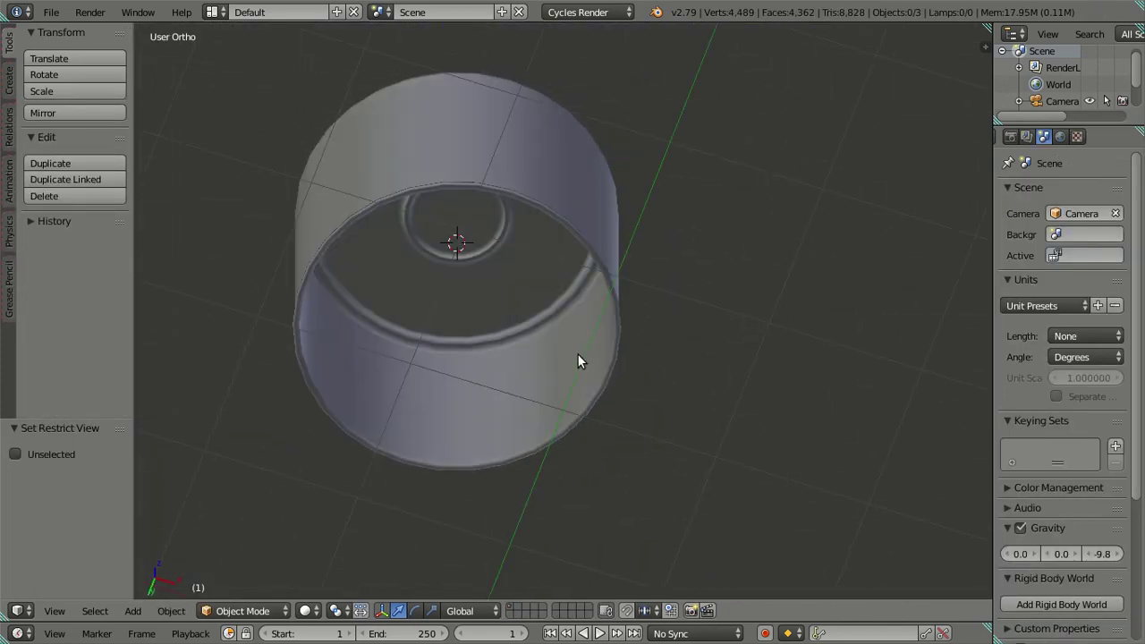
pyautogui.scroll(3, 553, 409)
pyautogui.rightClick(558, 372)
pyautogui.press('Tab')
pyautogui.moveTo(514, 392); pyautogui.dragTo(508, 323, button='middle')
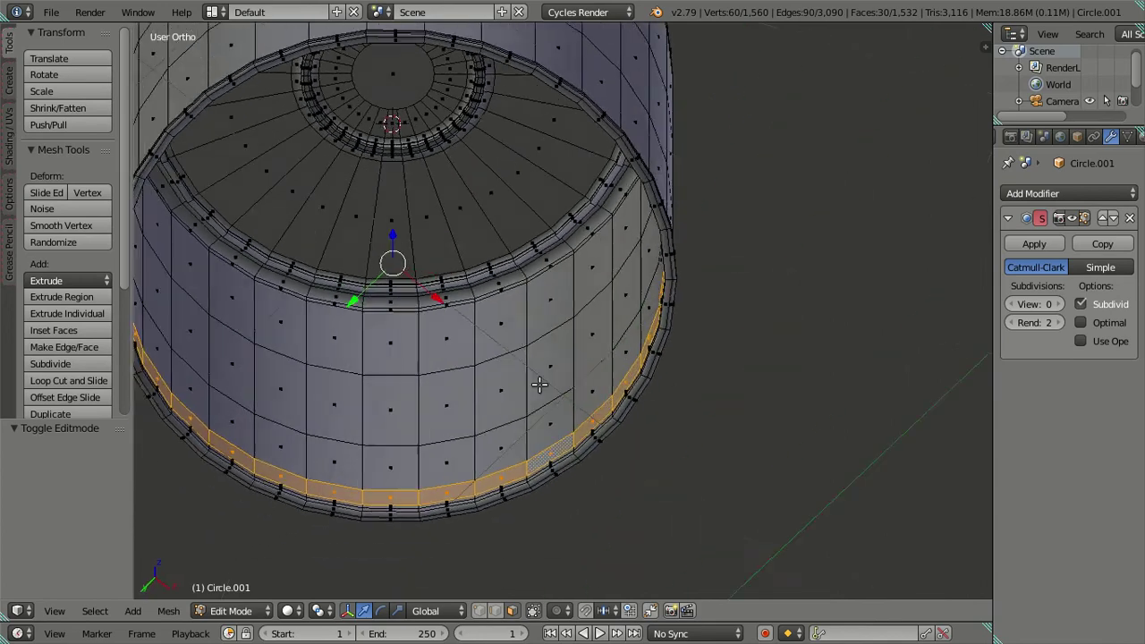
# Give the cap flat shading, then extrude two rim faces in place and shrink them slightly into tabs
pyautogui.press('Tab')
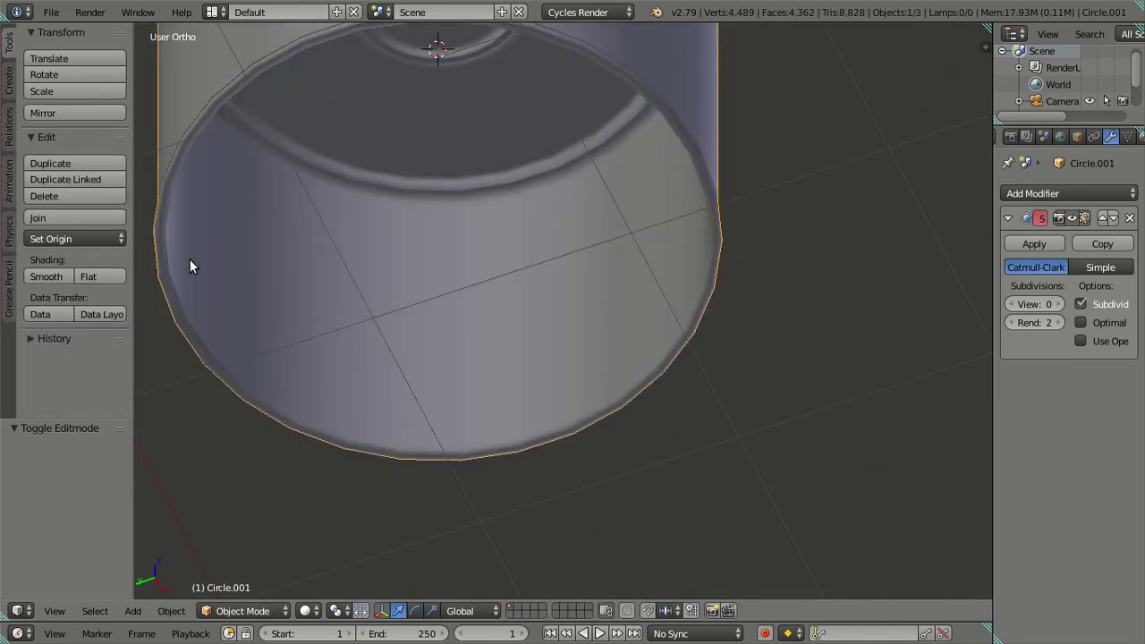
pyautogui.click(86, 276)
pyautogui.moveTo(414, 330)
pyautogui.mouseDown(button='middle')
pyautogui.moveTo(499, 370)
pyautogui.moveTo(409, 332)
pyautogui.moveTo(398, 351)
pyautogui.moveTo(392, 344)
pyautogui.moveTo(424, 317)
pyautogui.moveTo(475, 378)
pyautogui.moveTo(435, 357)
pyautogui.moveTo(475, 335)
pyautogui.moveTo(550, 347)
pyautogui.moveTo(444, 335)
pyautogui.moveTo(433, 355)
pyautogui.moveTo(449, 365)
pyautogui.mouseUp(button='middle')
pyautogui.moveTo(451, 430)
pyautogui.mouseDown(button='middle')
pyautogui.moveTo(636, 373)
pyautogui.moveTo(691, 341)
pyautogui.moveTo(733, 368)
pyautogui.moveTo(824, 345)
pyautogui.moveTo(810, 413)
pyautogui.moveTo(819, 398)
pyautogui.moveTo(400, 351)
pyautogui.moveTo(489, 333)
pyautogui.moveTo(469, 299)
pyautogui.moveTo(440, 288)
pyautogui.moveTo(501, 295)
pyautogui.moveTo(589, 274)
pyautogui.moveTo(666, 235)
pyautogui.moveTo(332, 481)
pyautogui.moveTo(544, 376)
pyautogui.moveTo(547, 414)
pyautogui.moveTo(582, 307)
pyautogui.moveTo(633, 310)
pyautogui.mouseUp(button='middle')
pyautogui.moveTo(739, 304)
pyautogui.mouseDown(button='middle')
pyautogui.moveTo(454, 388)
pyautogui.moveTo(608, 380)
pyautogui.moveTo(774, 430)
pyautogui.moveTo(496, 441)
pyautogui.moveTo(537, 448)
pyautogui.moveTo(635, 430)
pyautogui.moveTo(686, 409)
pyautogui.moveTo(691, 394)
pyautogui.moveTo(859, 375)
pyautogui.moveTo(903, 348)
pyautogui.moveTo(582, 312)
pyautogui.moveTo(713, 376)
pyautogui.moveTo(811, 345)
pyautogui.mouseUp(button='middle')
pyautogui.scroll(2, 713, 376)
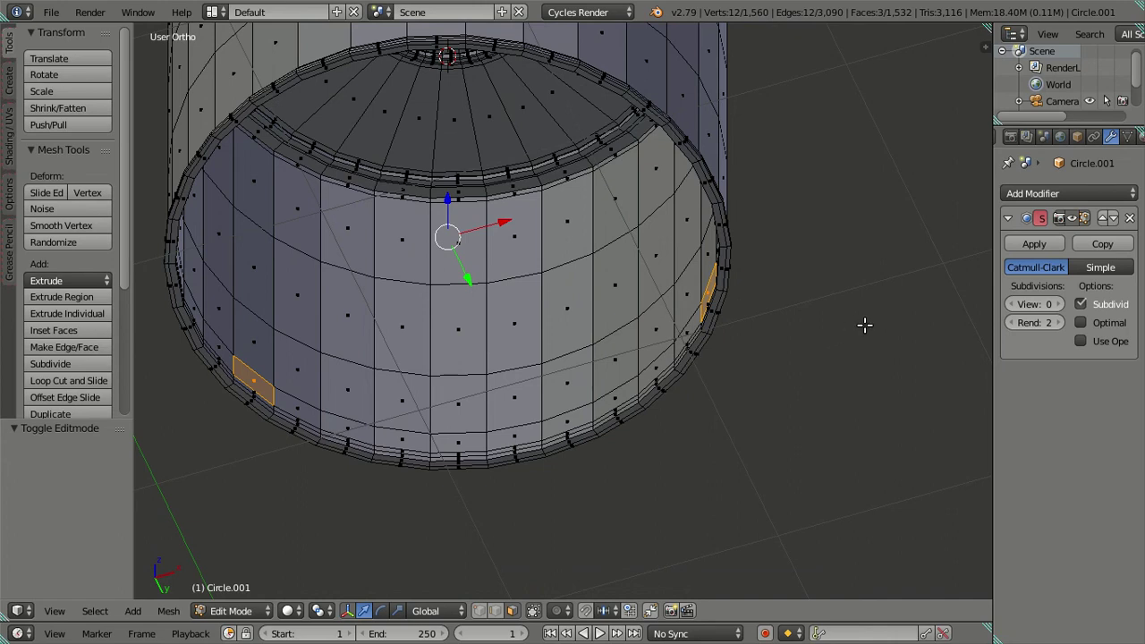
pyautogui.press('e')
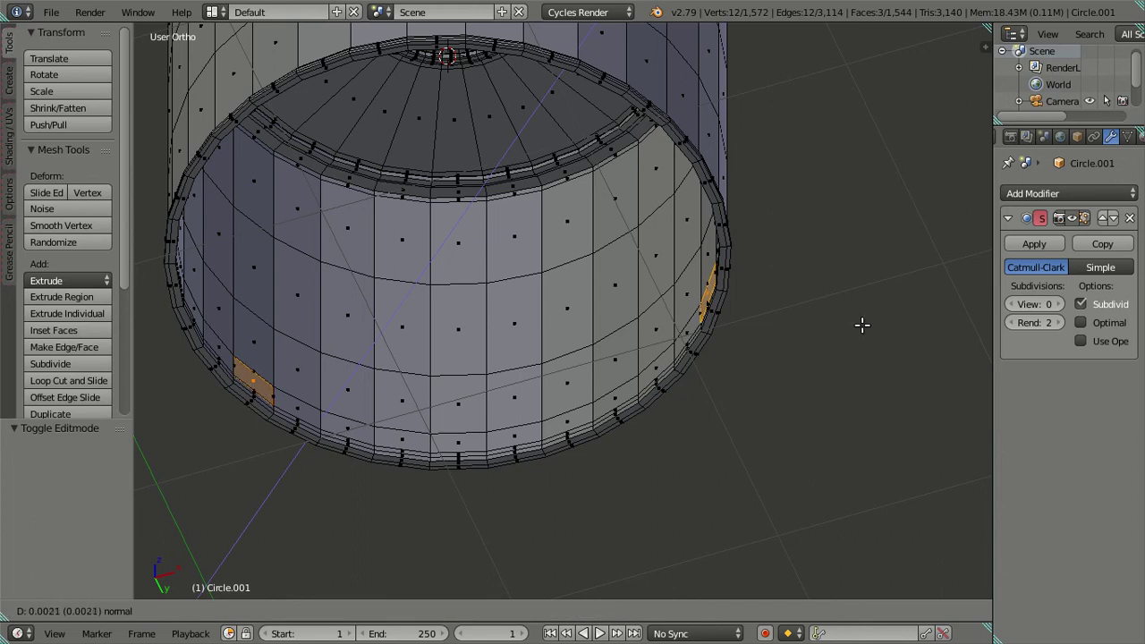
pyautogui.rightClick(842, 326)
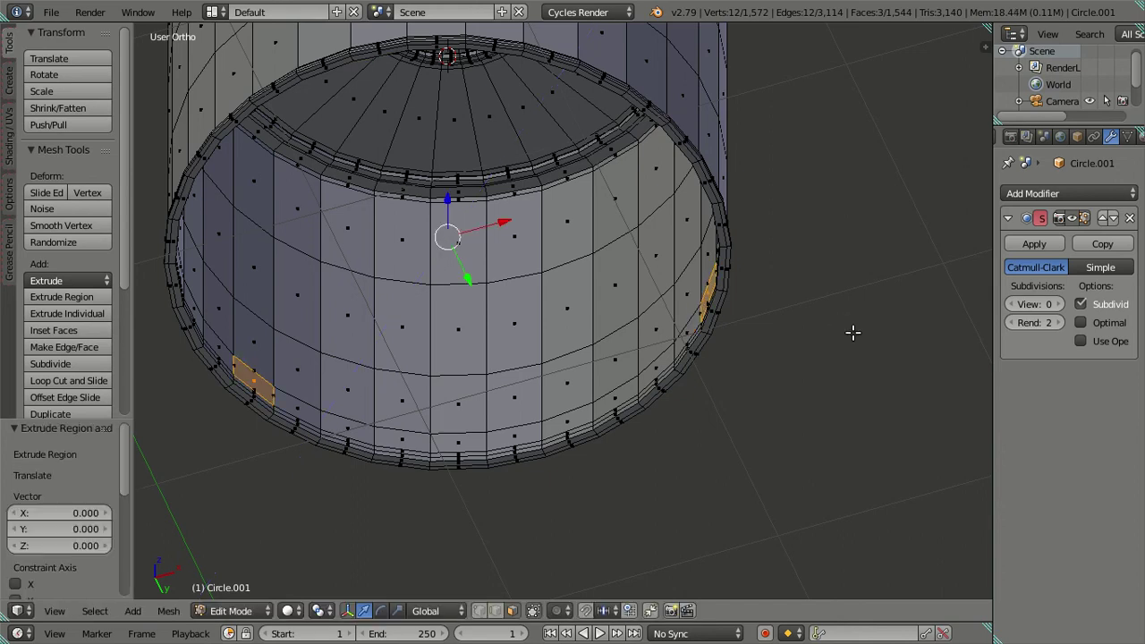
pyautogui.press('s')
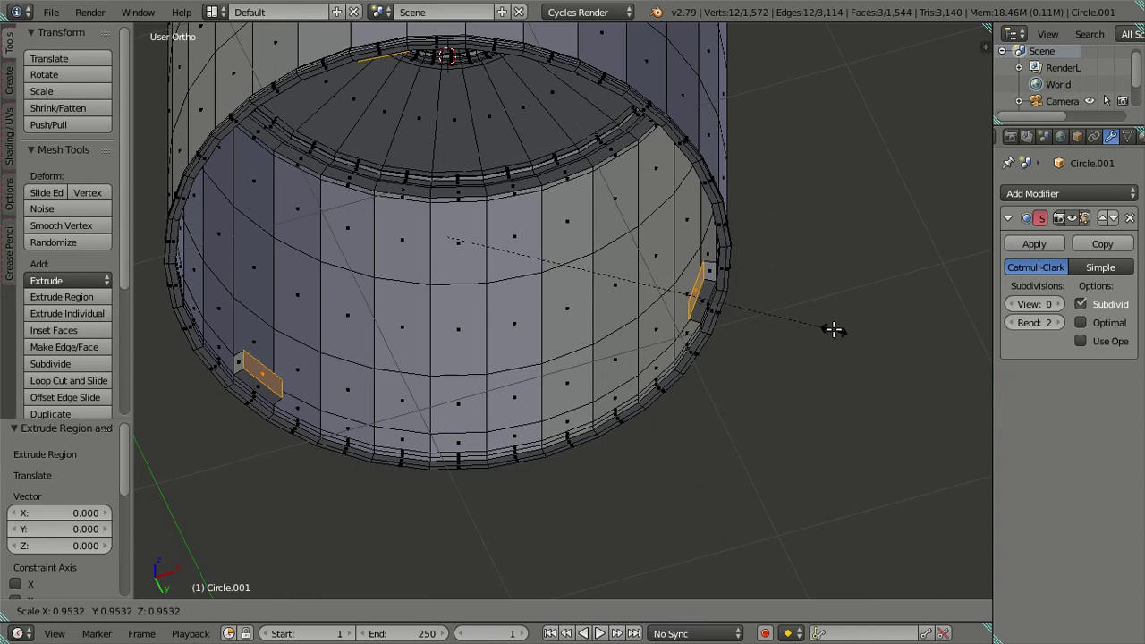
pyautogui.click(832, 330)
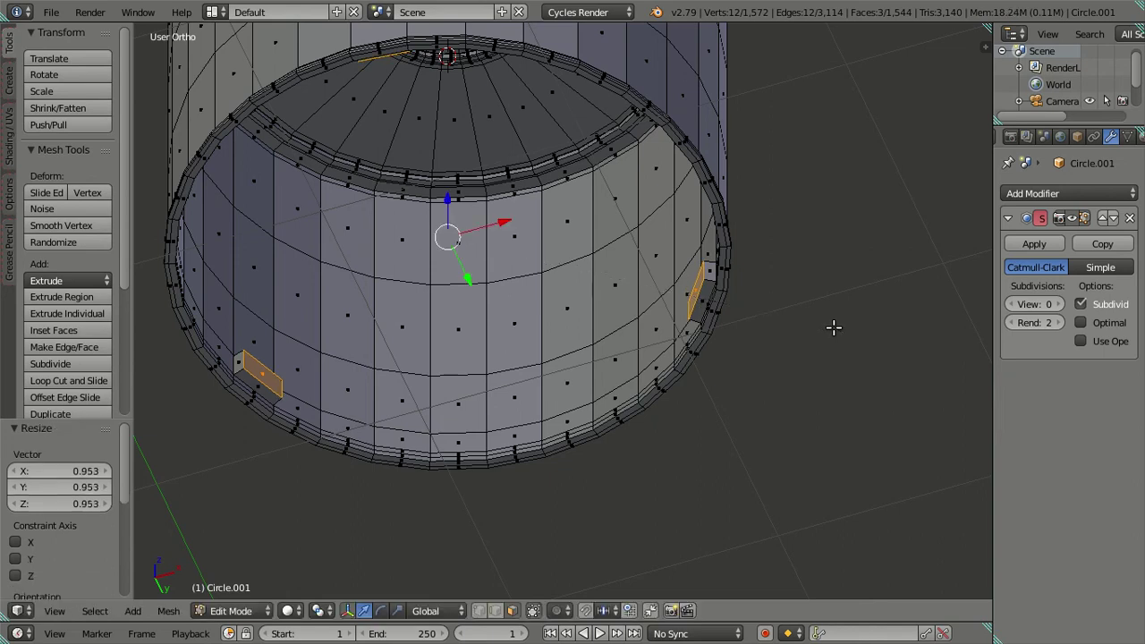
# Raise the cap's subdivision preview to 2 and rescale the two notch faces
pyautogui.click(1061, 304)
pyautogui.click(1061, 304)
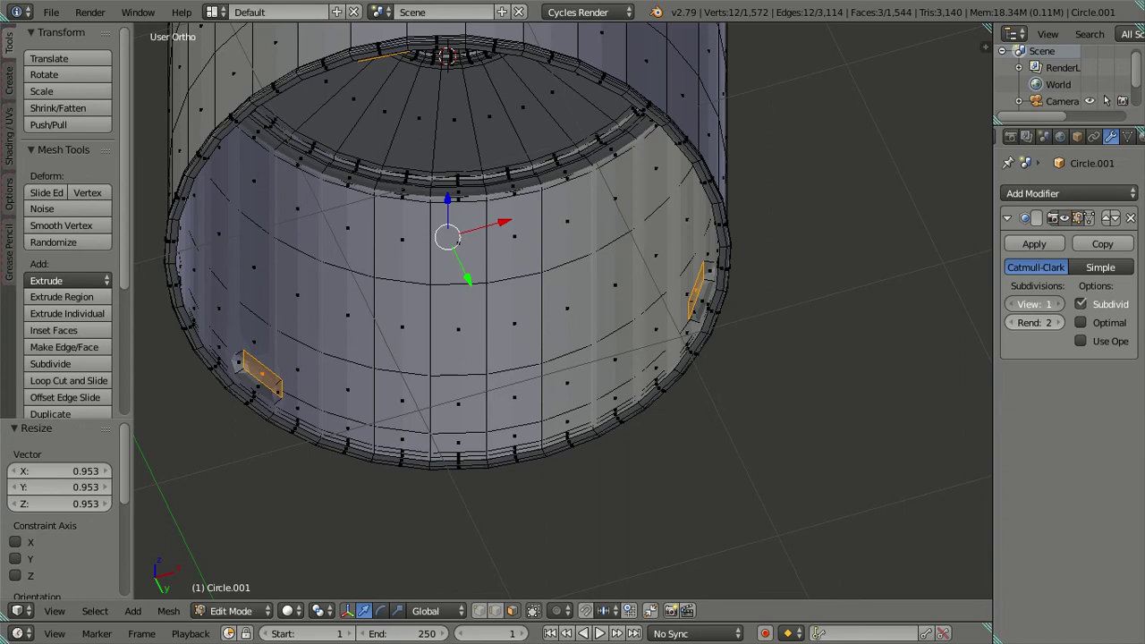
pyautogui.click(497, 610)
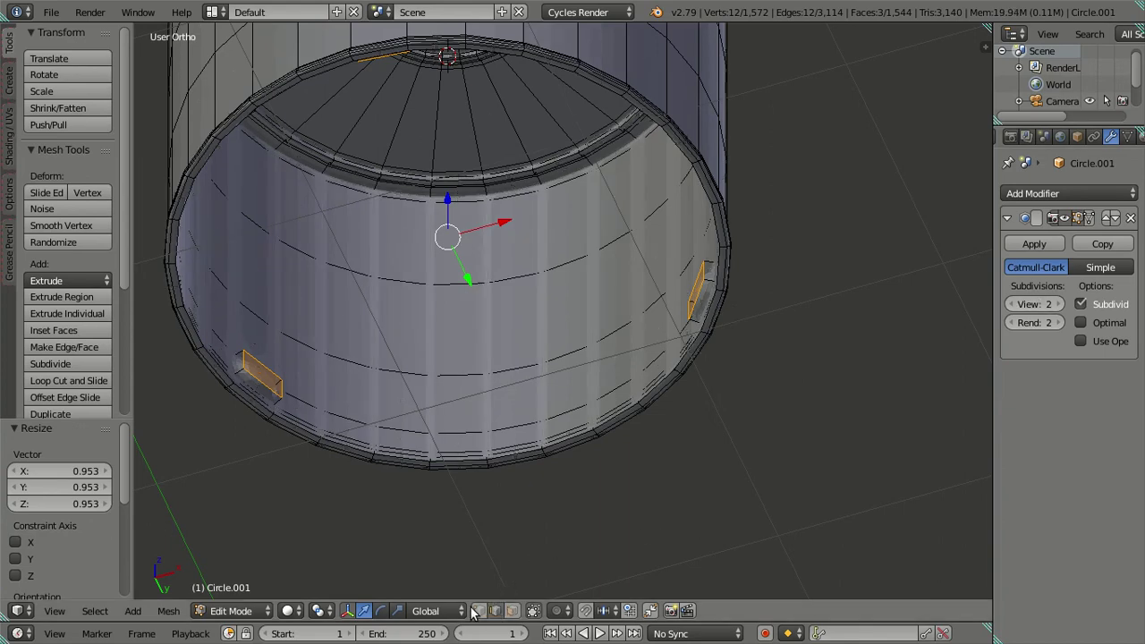
pyautogui.moveTo(521, 496)
pyautogui.mouseDown(button='middle')
pyautogui.moveTo(620, 380)
pyautogui.moveTo(618, 334)
pyautogui.moveTo(565, 361)
pyautogui.mouseUp(button='middle')
pyautogui.press('a')
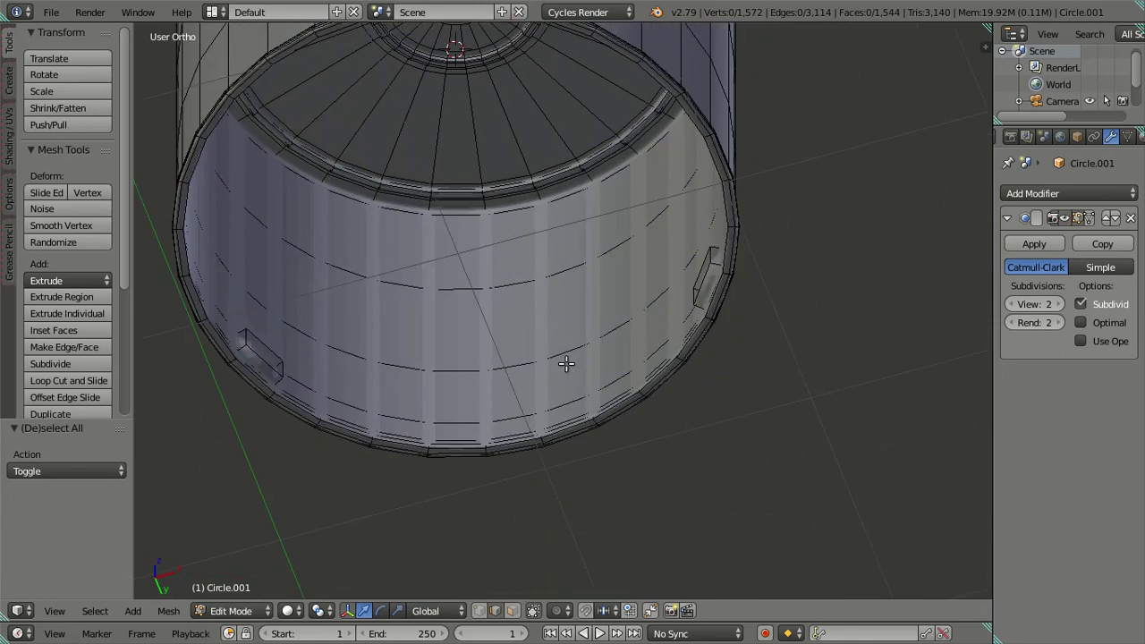
pyautogui.hotkey('ctrl', 'z')
pyautogui.press('3')
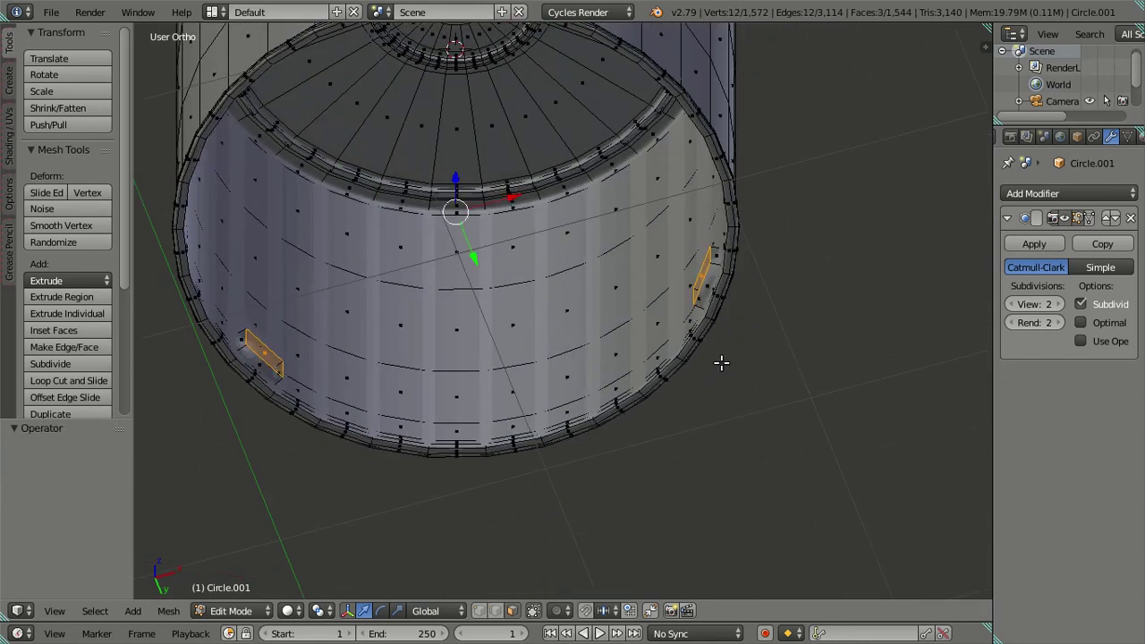
pyautogui.press('s')
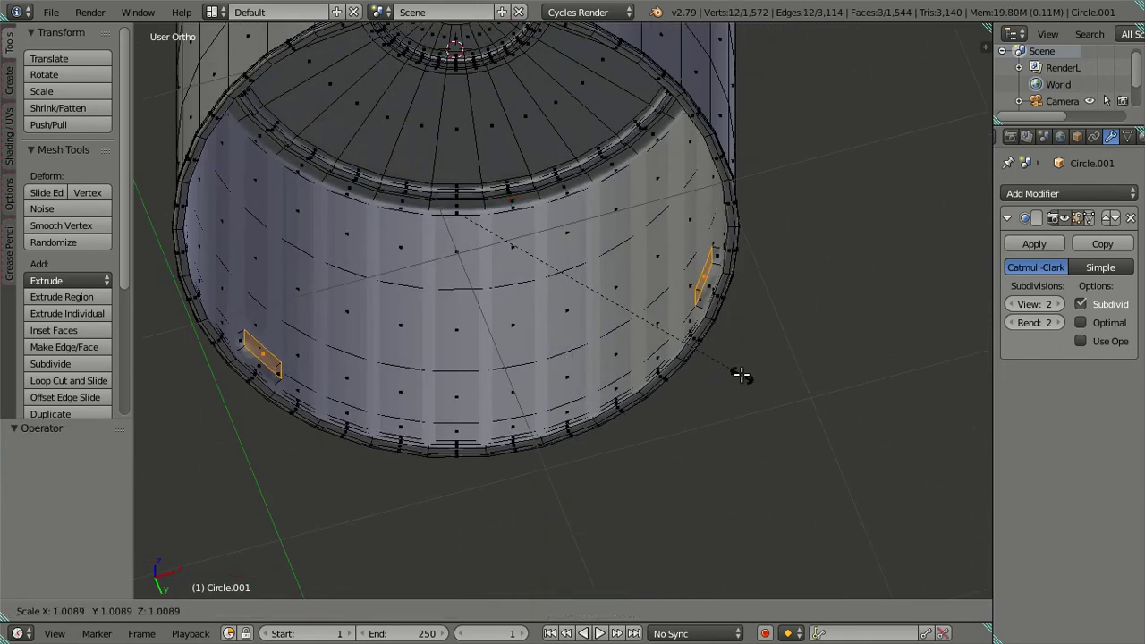
pyautogui.click(741, 375)
pyautogui.press('a')
pyautogui.moveTo(655, 361)
pyautogui.mouseDown(button='middle')
pyautogui.moveTo(717, 405)
pyautogui.moveTo(709, 370)
pyautogui.mouseUp(button='middle')
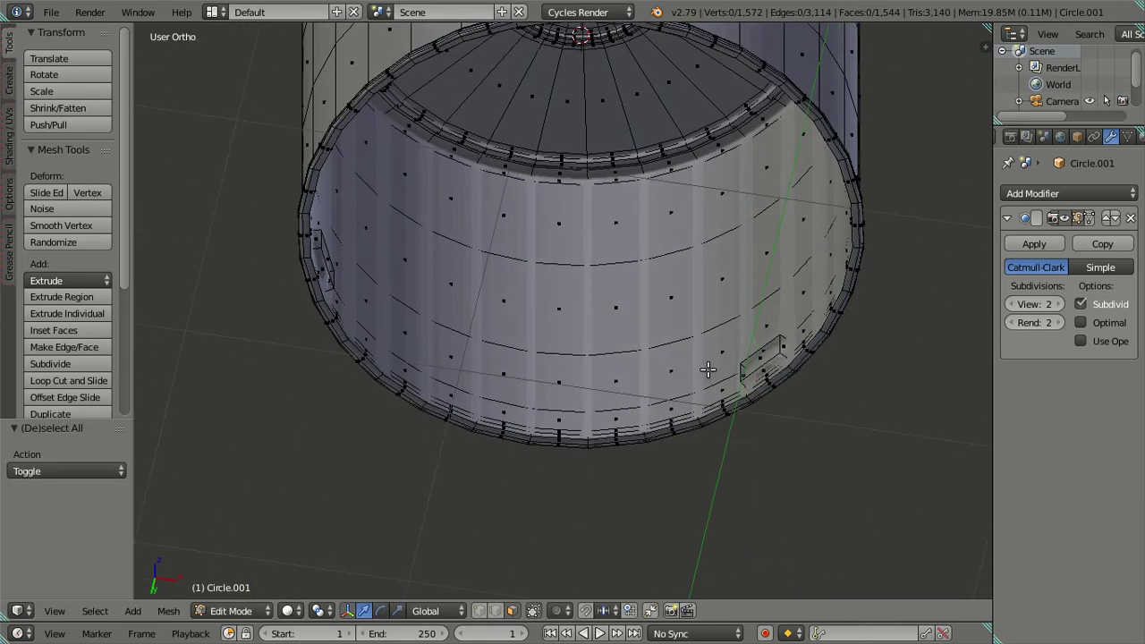
pyautogui.hotkey('ctrl', 'z')
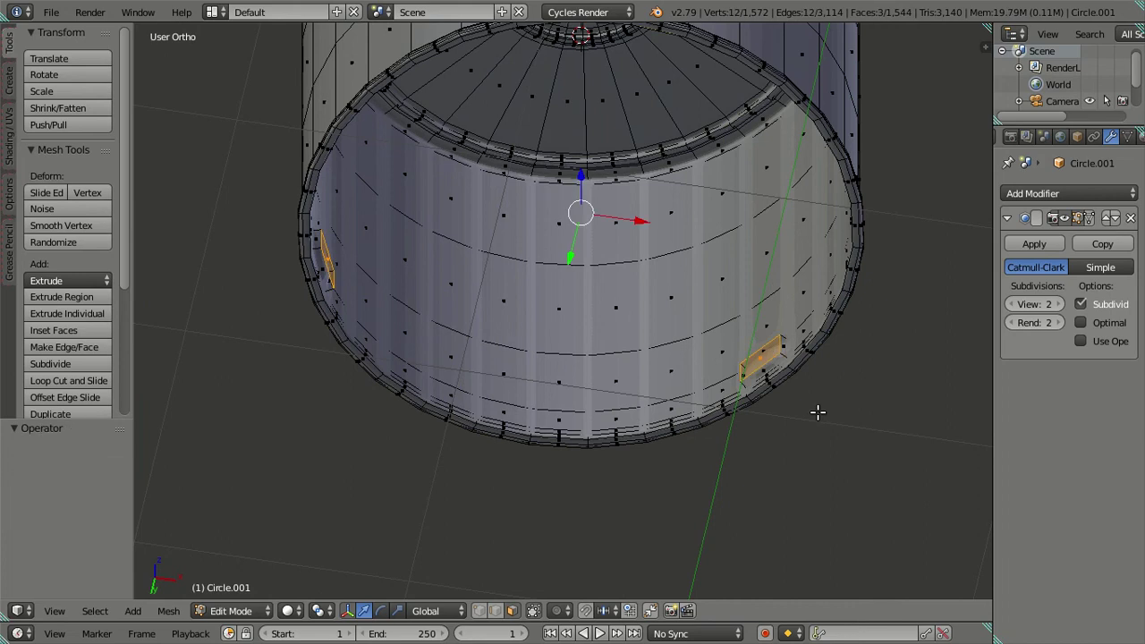
pyautogui.press('s')
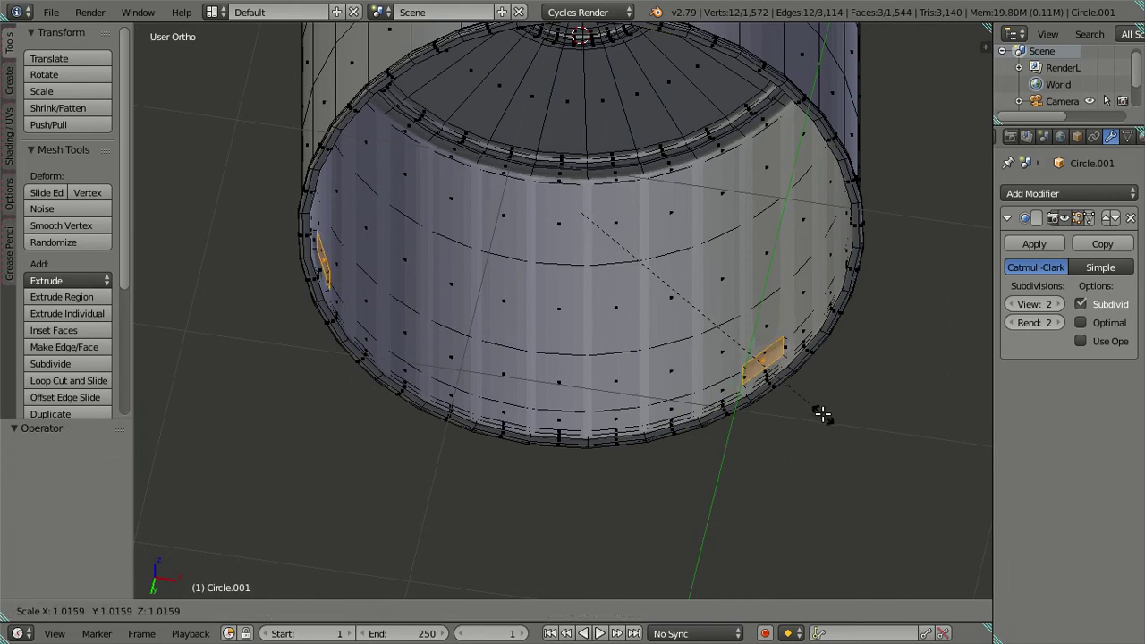
pyautogui.rightClick(822, 413)
pyautogui.press('a')
# Check the notches at subdivision preview 0, then set the preview back to 2
pyautogui.moveTo(789, 399)
pyautogui.mouseDown(button='middle')
pyautogui.moveTo(749, 440)
pyautogui.moveTo(814, 354)
pyautogui.mouseUp(button='middle')
pyautogui.click(1011, 304)
pyautogui.click(1011, 304)
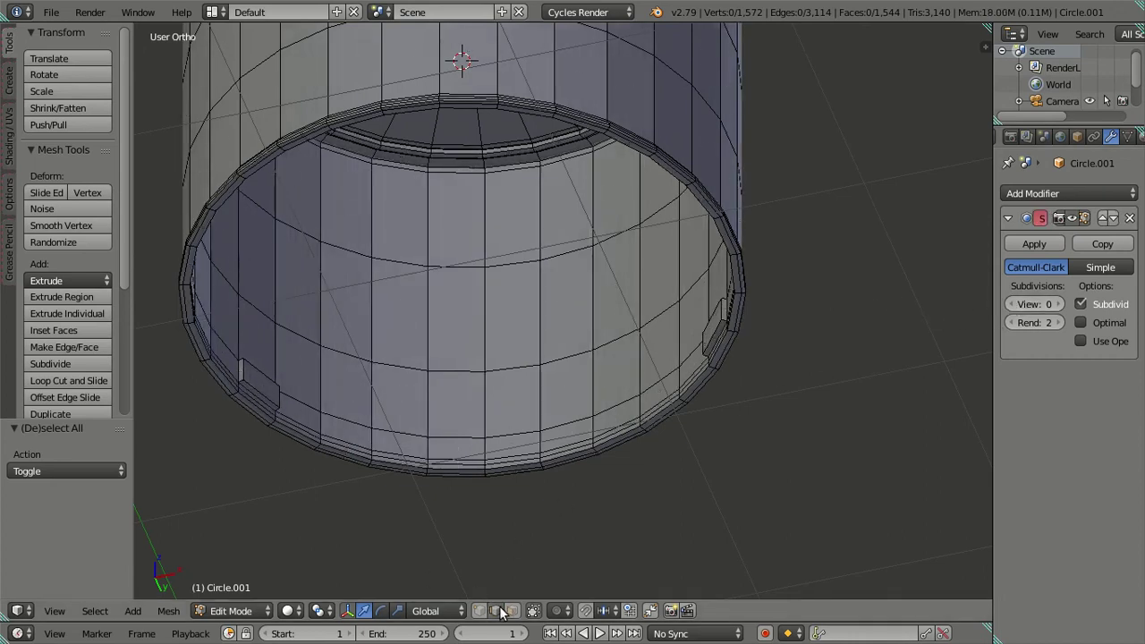
pyautogui.scroll(-3, 511, 435)
pyautogui.moveTo(511, 435)
pyautogui.mouseDown(button='middle')
pyautogui.moveTo(646, 462)
pyautogui.moveTo(902, 391)
pyautogui.mouseUp(button='middle')
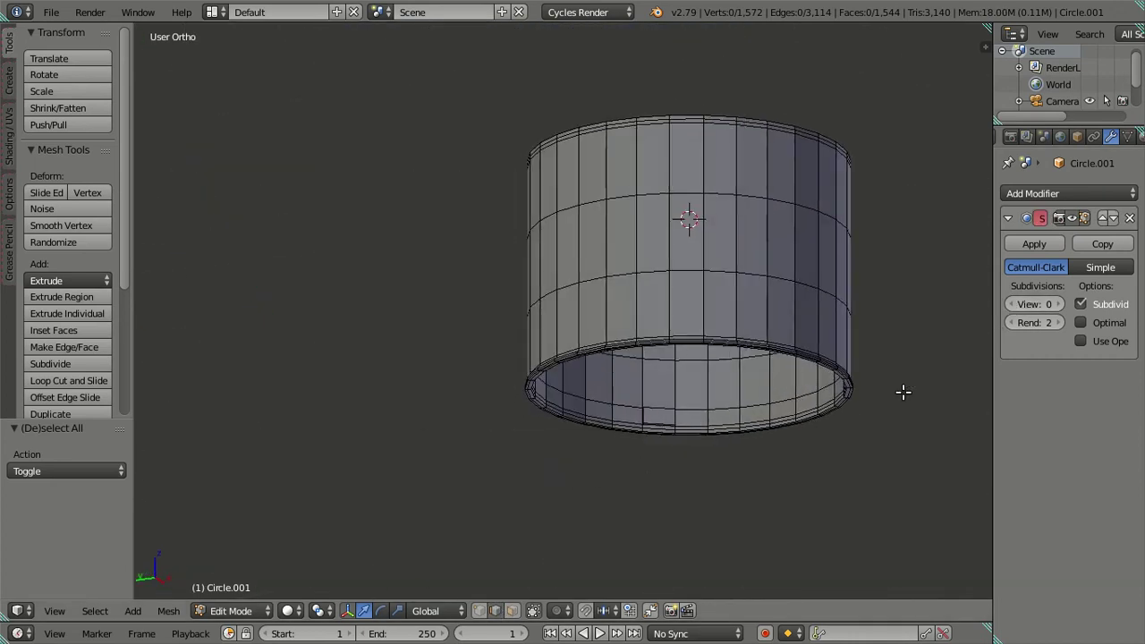
pyautogui.click(1059, 304)
pyautogui.click(1059, 304)
pyautogui.moveTo(734, 413); pyautogui.dragTo(710, 392, button='middle')
# Leave Edit Mode, unhide the can body, select the cap and open its material settings
pyautogui.press('Tab')
pyautogui.moveTo(693, 442)
pyautogui.mouseDown(button='middle')
pyautogui.moveTo(656, 394)
pyautogui.moveTo(542, 385)
pyautogui.moveTo(466, 419)
pyautogui.moveTo(432, 501)
pyautogui.mouseUp(button='middle')
pyautogui.scroll(-3, 450, 370)
pyautogui.hotkey('ctrl', 'z')
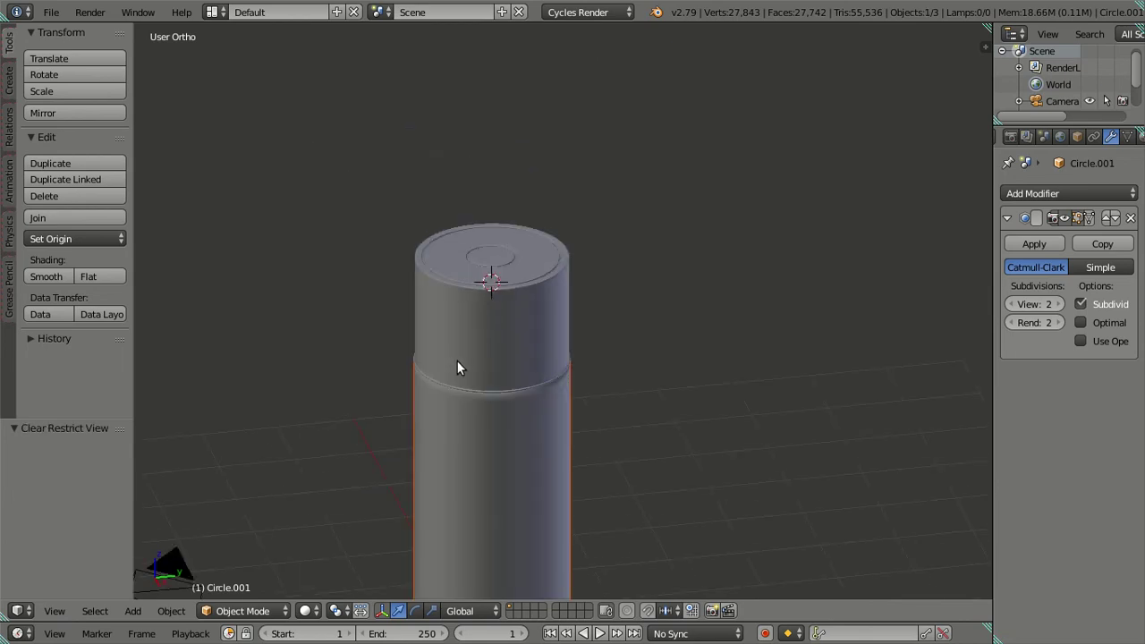
pyautogui.scroll(-3, 452, 362)
pyautogui.moveTo(448, 365)
pyautogui.mouseDown(button='middle')
pyautogui.moveTo(483, 370)
pyautogui.moveTo(534, 328)
pyautogui.moveTo(515, 336)
pyautogui.moveTo(528, 376)
pyautogui.mouseUp(button='middle')
pyautogui.scroll(3, 527, 304)
pyautogui.rightClick(510, 307)
pyautogui.scroll(-2, 1116, 136)
pyautogui.click(1113, 135)
# Assign the existing 'Material' to both the cap and the can body, then reselect the cap
pyautogui.click(1007, 248)
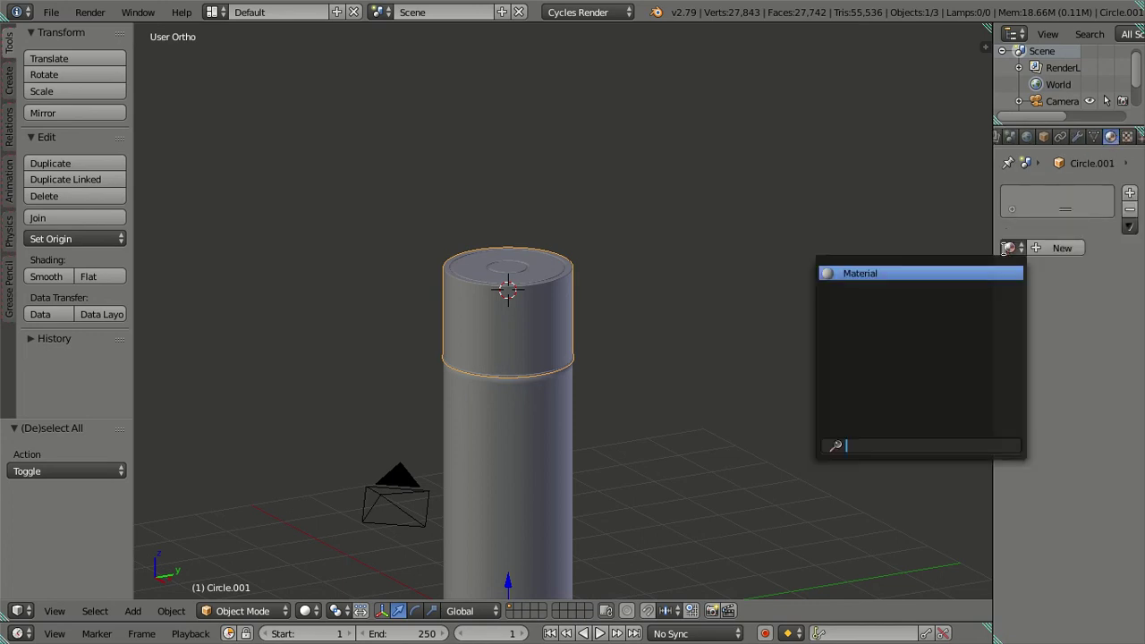
pyautogui.click(899, 274)
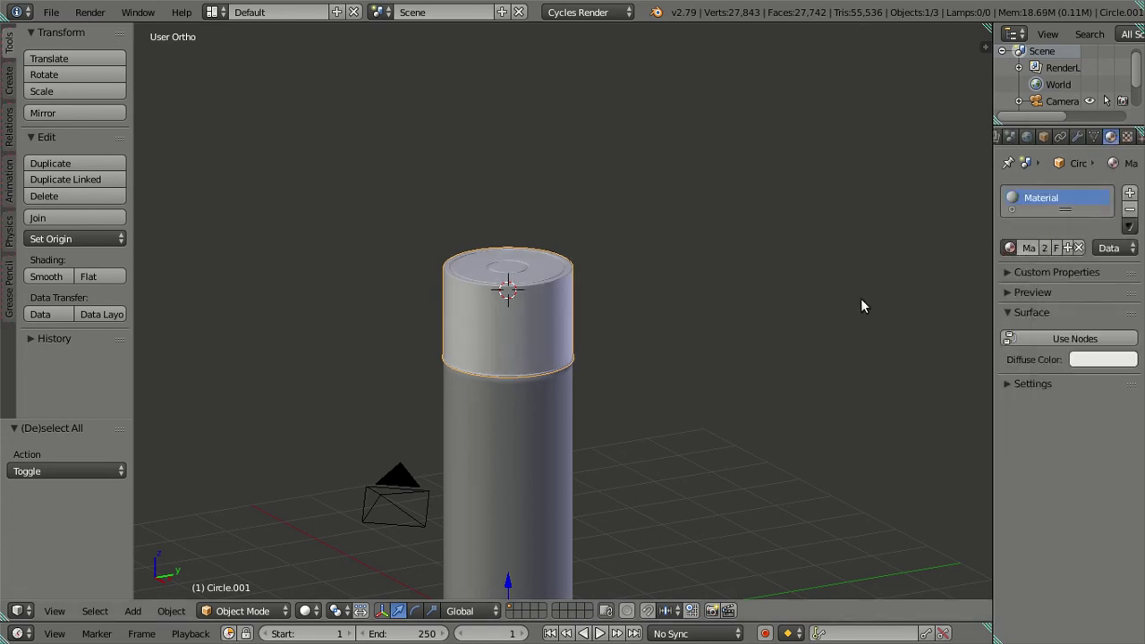
pyautogui.rightClick(542, 471)
pyautogui.click(1010, 248)
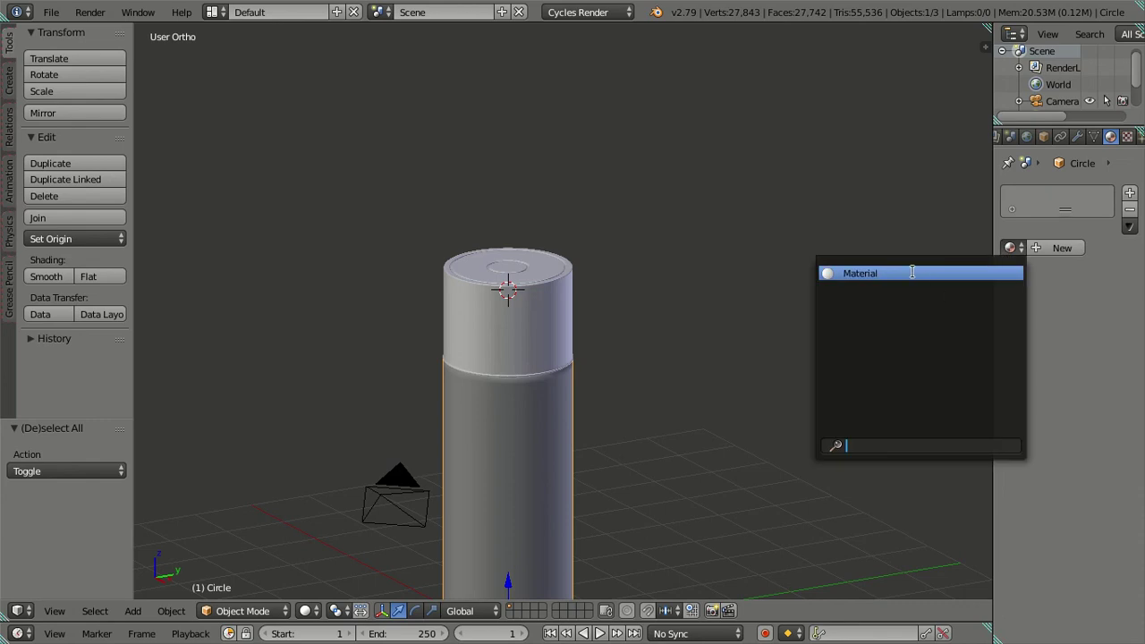
pyautogui.click(912, 273)
pyautogui.moveTo(534, 427)
pyautogui.mouseDown(button='middle')
pyautogui.moveTo(549, 312)
pyautogui.moveTo(609, 325)
pyautogui.moveTo(529, 243)
pyautogui.mouseUp(button='middle')
pyautogui.rightClick(481, 195)
pyautogui.moveTo(481, 195)
pyautogui.mouseDown(button='middle')
pyautogui.moveTo(472, 307)
pyautogui.moveTo(537, 251)
pyautogui.moveTo(584, 248)
pyautogui.moveTo(585, 260)
pyautogui.moveTo(543, 234)
pyautogui.moveTo(521, 342)
pyautogui.moveTo(522, 205)
pyautogui.moveTo(437, 334)
pyautogui.mouseUp(button='middle')
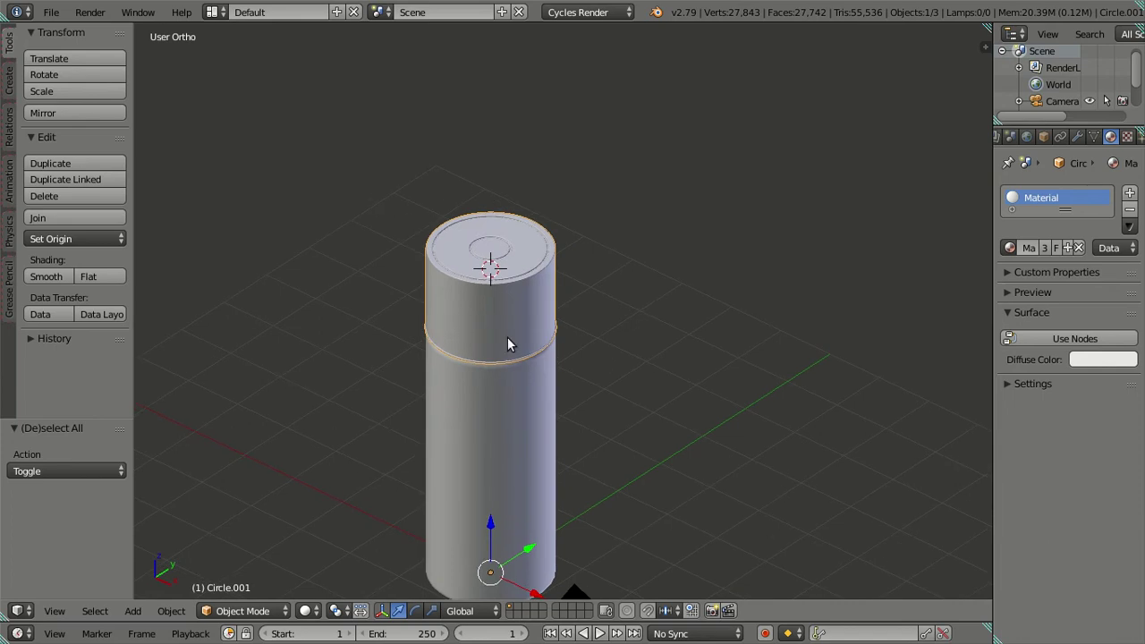
pyautogui.moveTo(507, 337); pyautogui.dragTo(393, 301, button='middle')
# Look through the scene camera and give the can body smooth shading
pyautogui.press('KP_0')
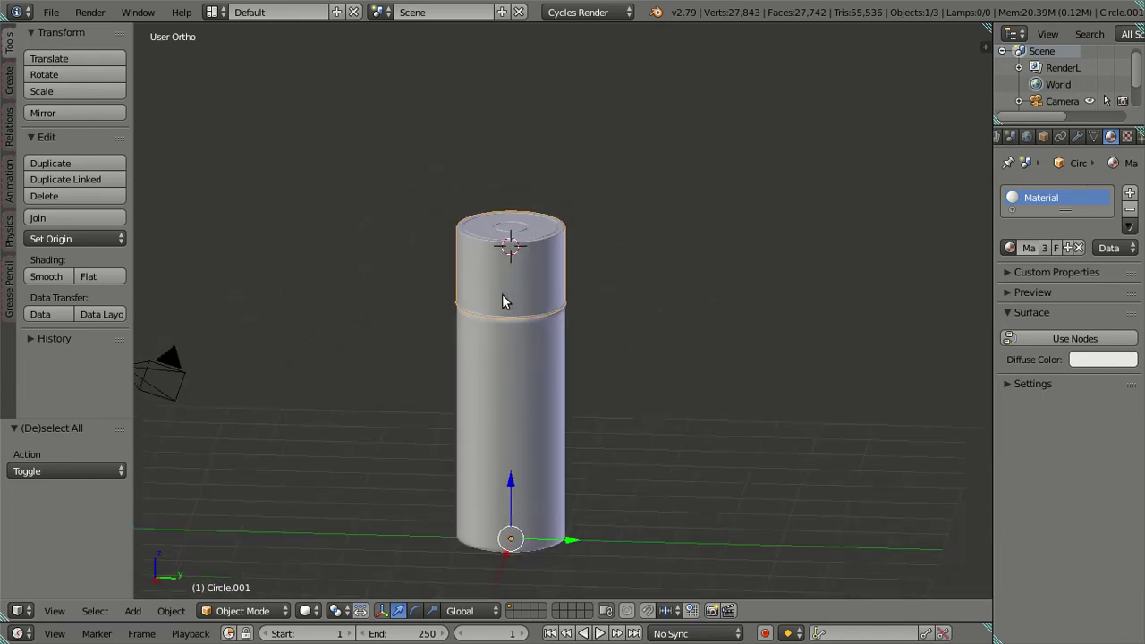
pyautogui.press('Home')
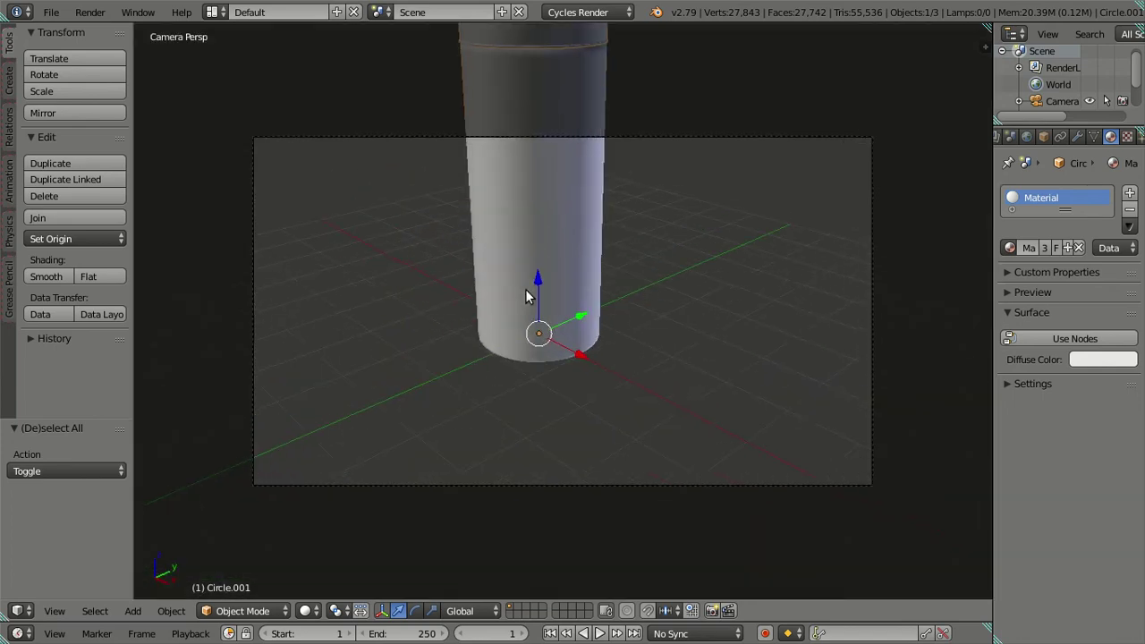
pyautogui.press('t')
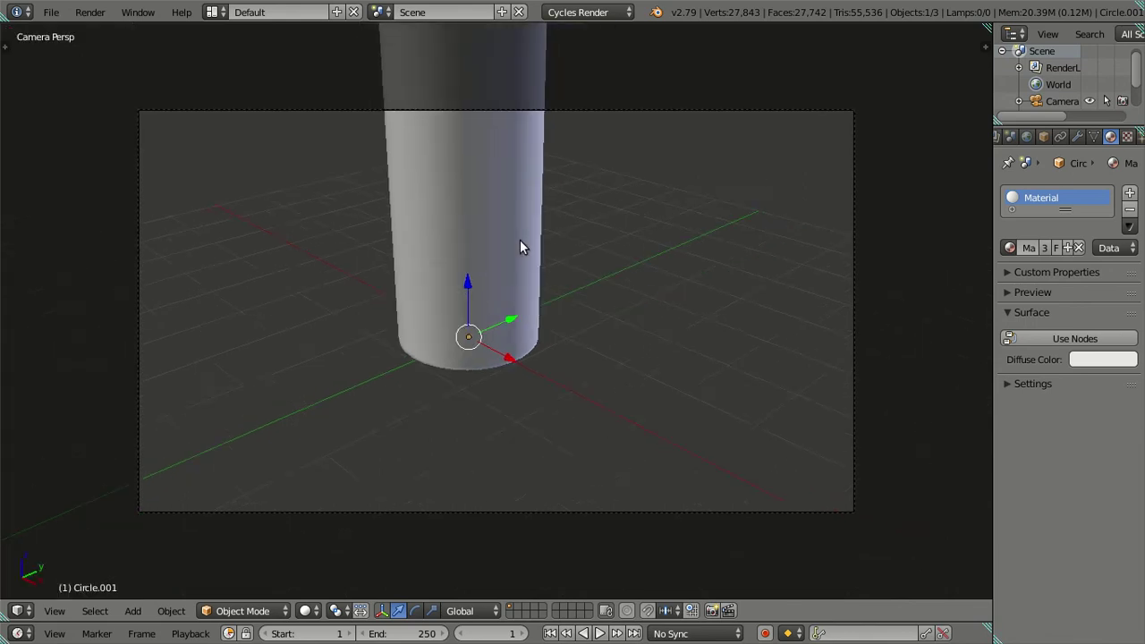
pyautogui.scroll(-3, 520, 240)
pyautogui.press('a')
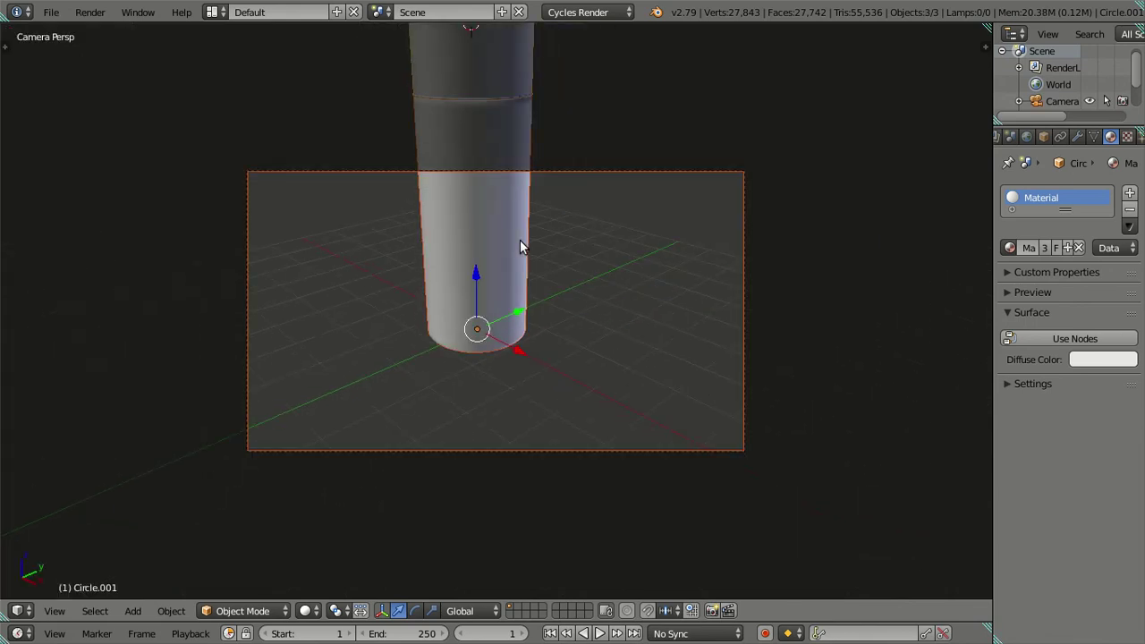
pyautogui.keyDown('shift'); pyautogui.rightClick(601, 178); pyautogui.keyUp('shift')
pyautogui.keyDown('shift'); pyautogui.rightClick(602, 178); pyautogui.keyUp('shift')
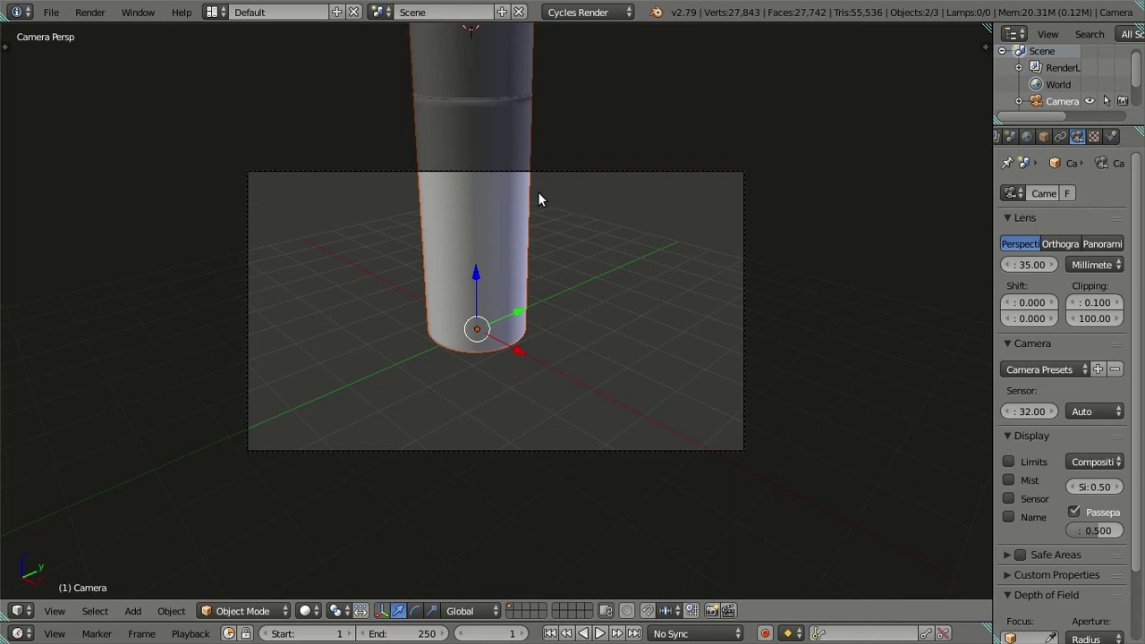
pyautogui.press('t')
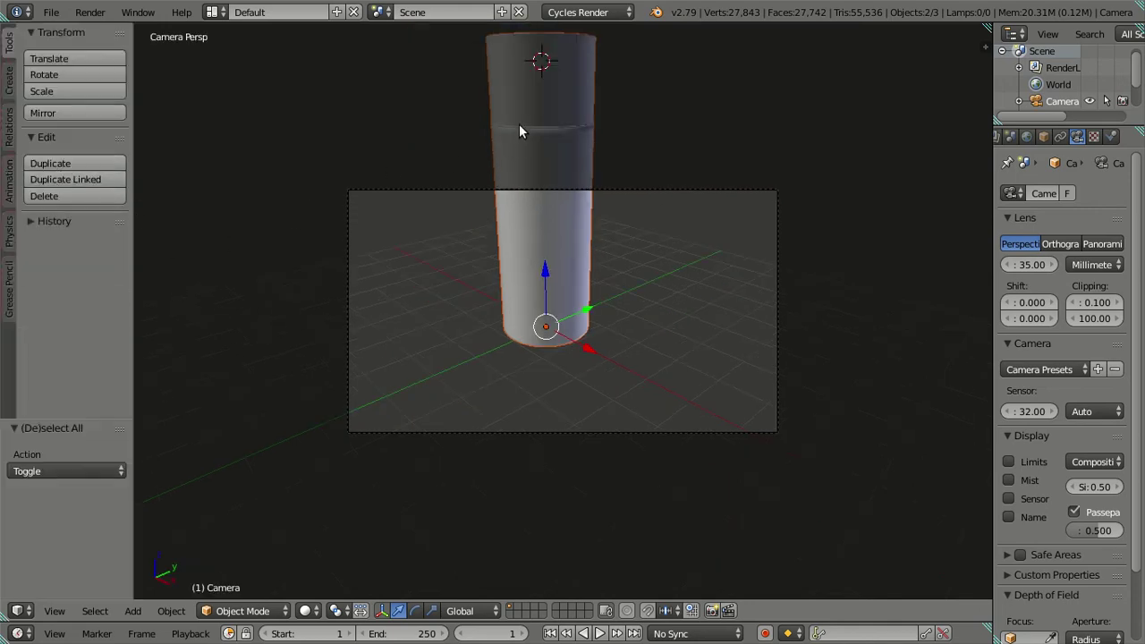
pyautogui.keyDown('shift'); pyautogui.rightClick(501, 246); pyautogui.keyUp('shift')
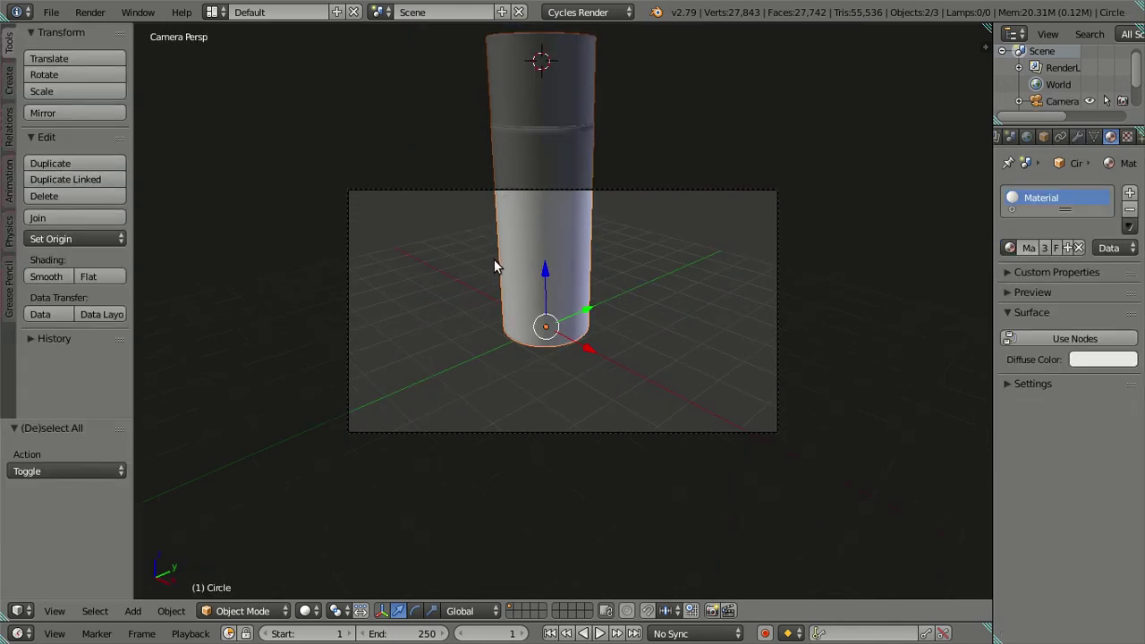
pyautogui.click(56, 278)
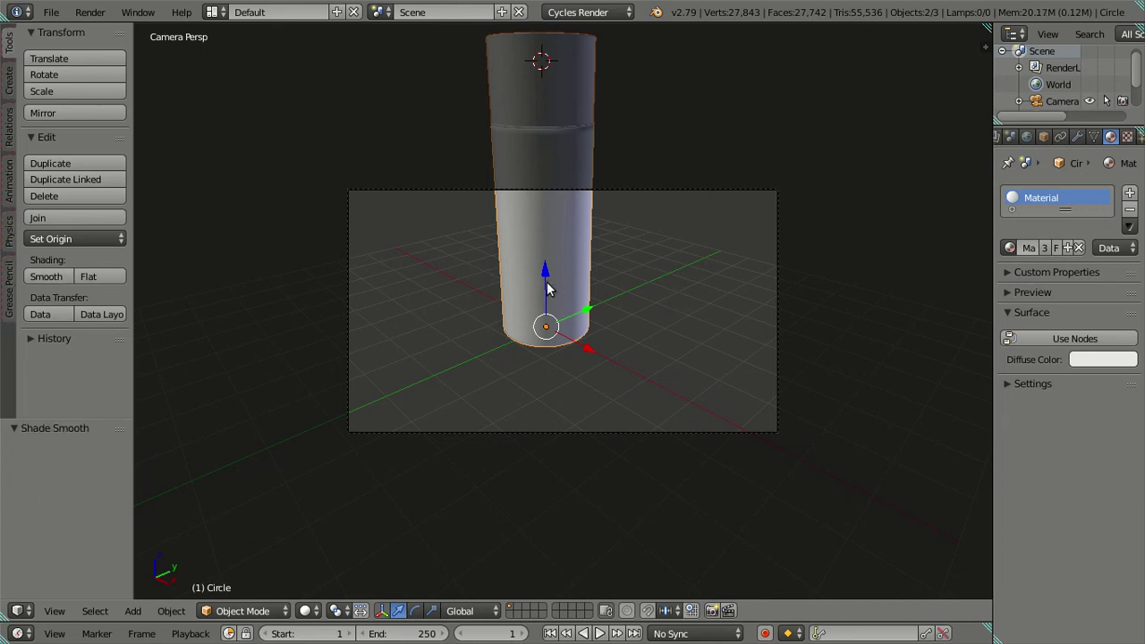
pyautogui.press('t')
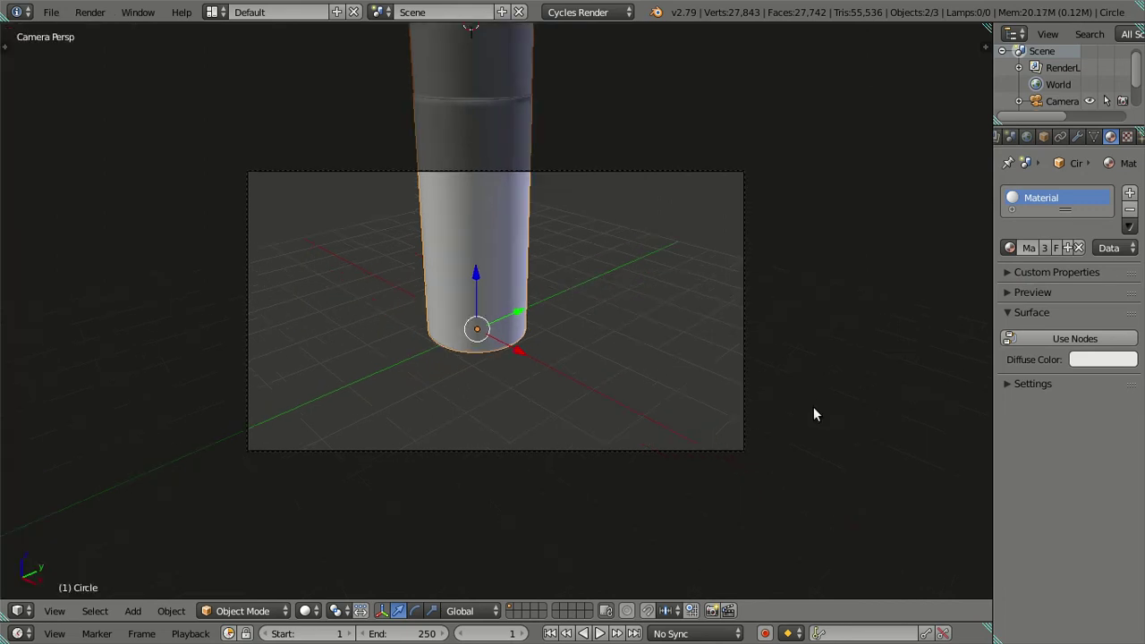
# Enable Lock Camera to View and move the camera to frame the whole can
pyautogui.press('n')
pyautogui.click(857, 518)
pyautogui.click(857, 519)
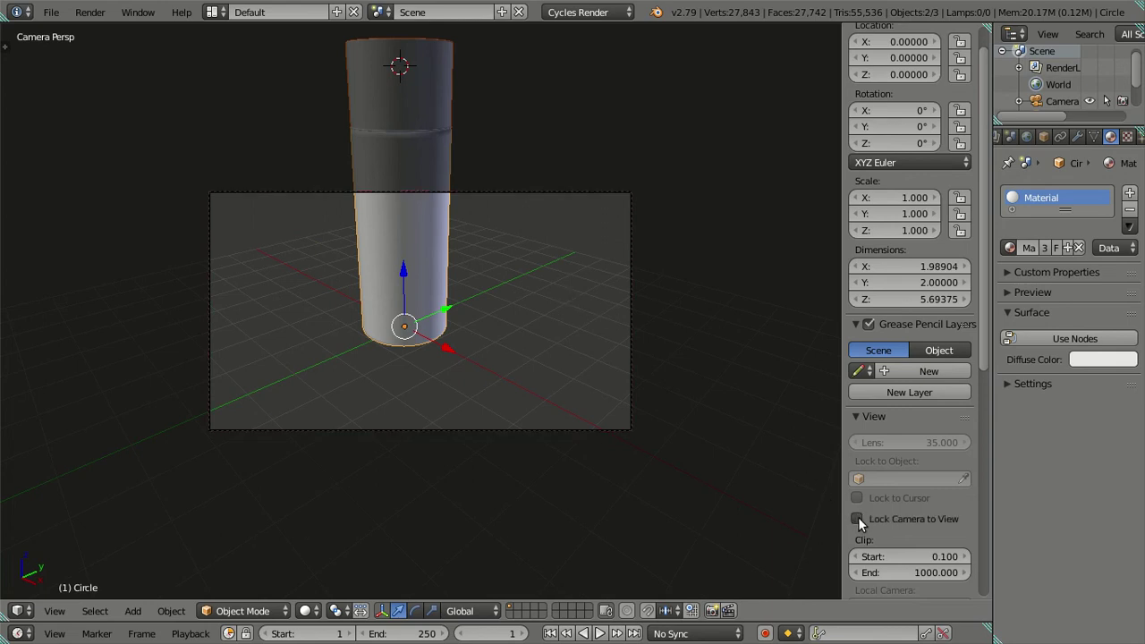
pyautogui.scroll(3, 657, 422)
pyautogui.click(857, 519)
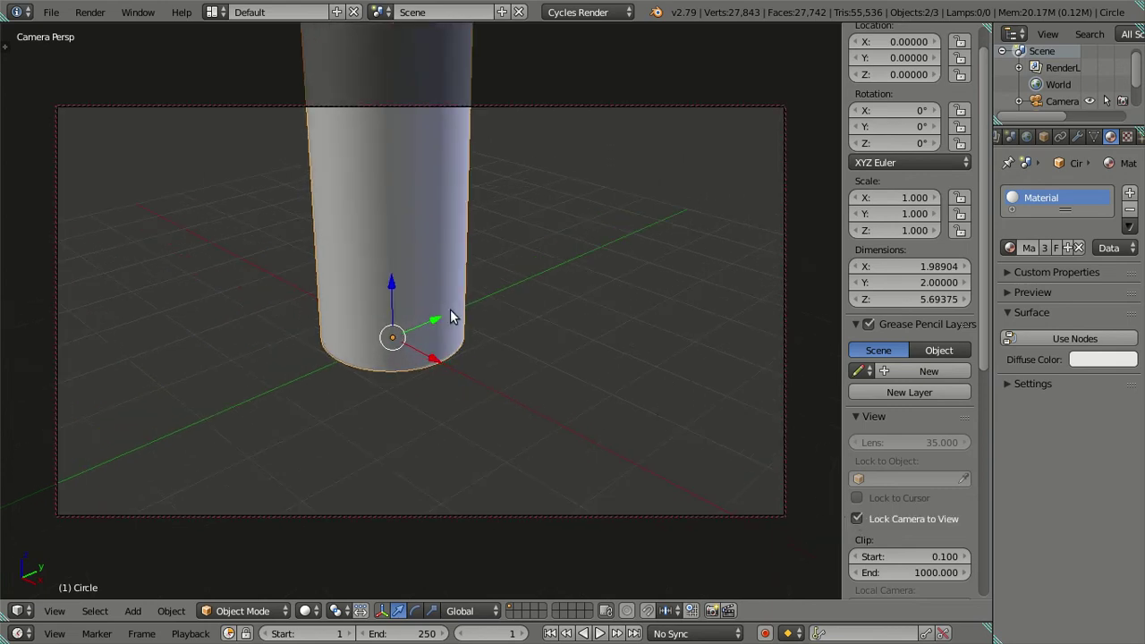
pyautogui.scroll(-3, 430, 313)
pyautogui.moveTo(430, 386)
pyautogui.keyDown('shift'); pyautogui.mouseDown(button='middle')
pyautogui.moveTo(454, 307)
pyautogui.moveTo(483, 284)
pyautogui.moveTo(499, 338)
pyautogui.mouseUp(button='middle'); pyautogui.keyUp('shift')
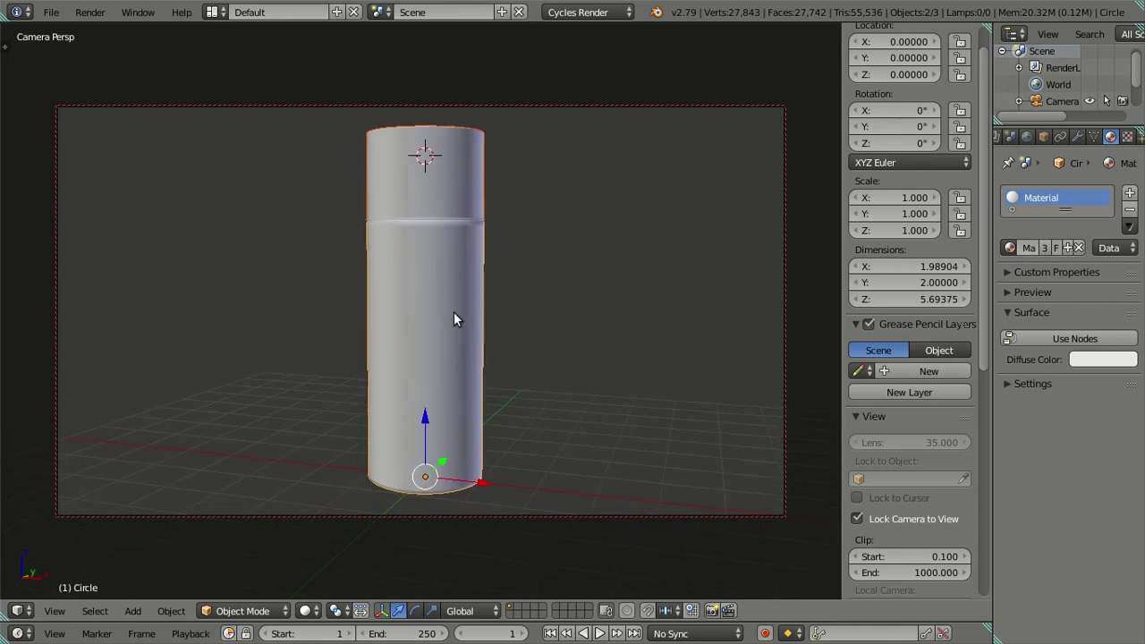
pyautogui.press('KP_1')
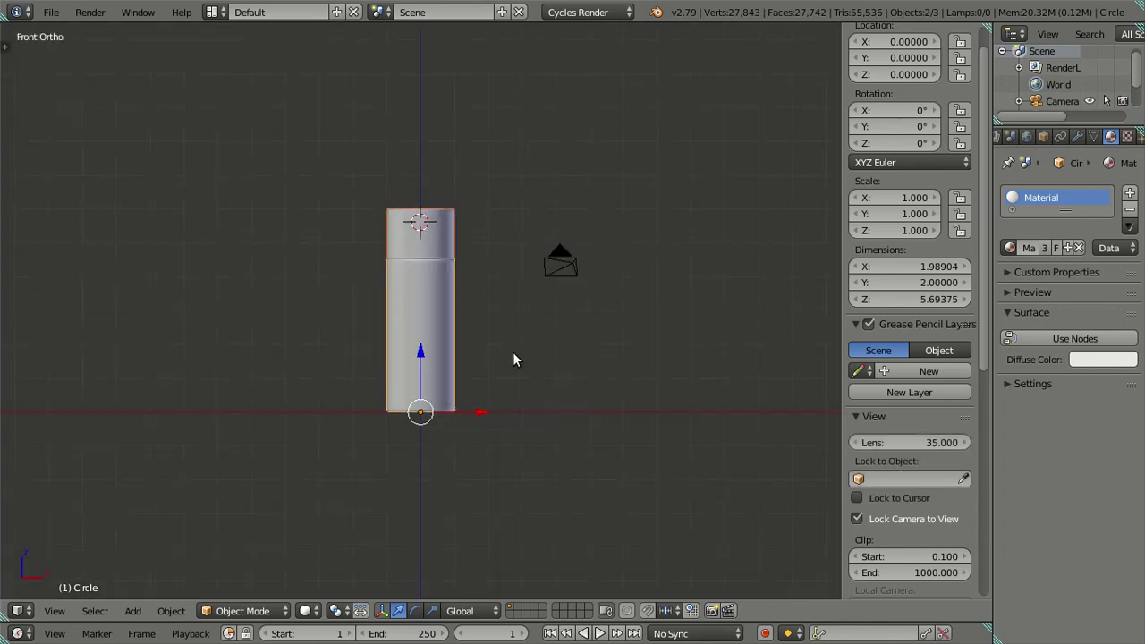
# Inspect the can in wireframe from front and camera views, then return to solid shading
pyautogui.scroll(1, 476, 297)
pyautogui.press('z')
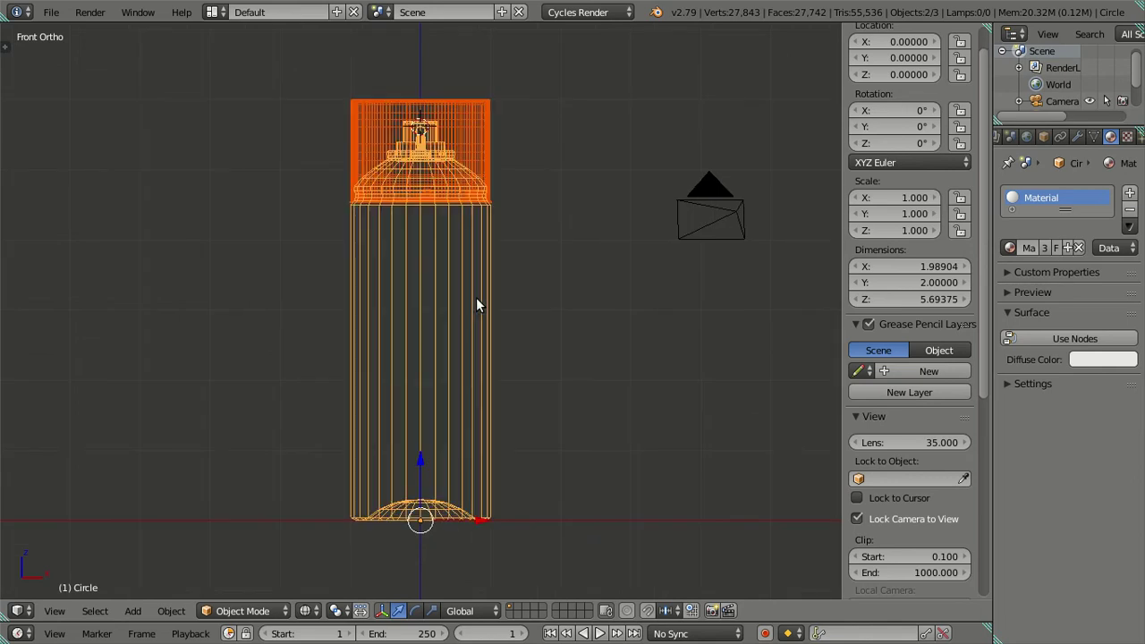
pyautogui.moveTo(430, 165)
pyautogui.mouseDown(button='middle')
pyautogui.moveTo(159, 169)
pyautogui.moveTo(453, 198)
pyautogui.mouseUp(button='middle')
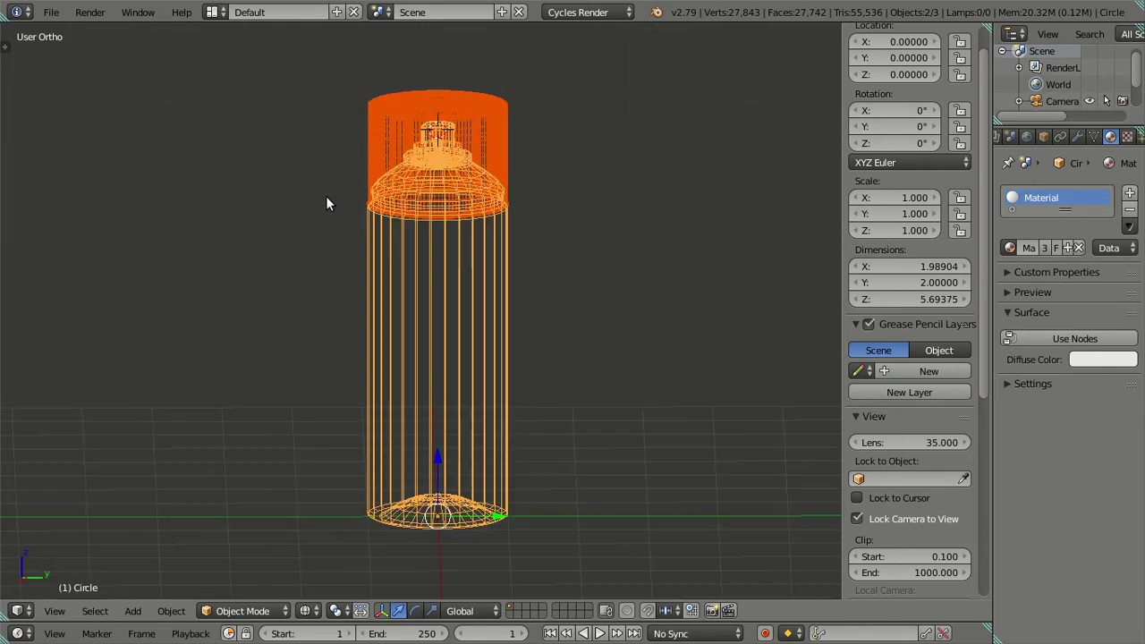
pyautogui.press('KP_0')
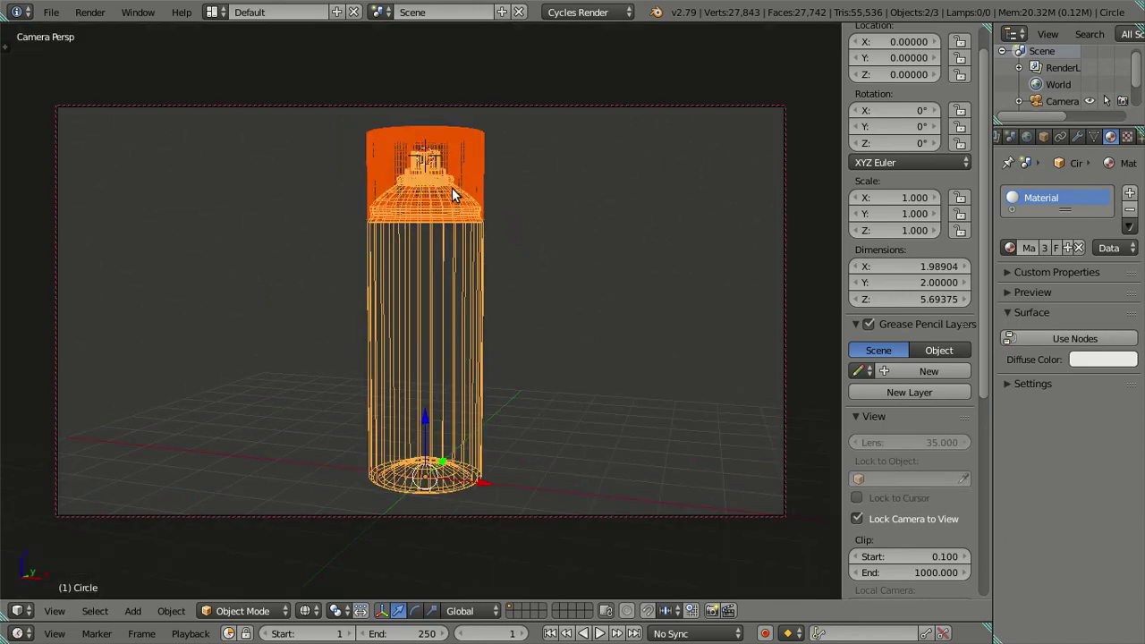
pyautogui.press('KP_1')
pyautogui.moveTo(486, 273)
pyautogui.mouseDown(button='middle')
pyautogui.moveTo(461, 331)
pyautogui.moveTo(427, 281)
pyautogui.moveTo(345, 289)
pyautogui.moveTo(422, 332)
pyautogui.moveTo(442, 357)
pyautogui.moveTo(414, 352)
pyautogui.moveTo(444, 318)
pyautogui.mouseUp(button='middle')
pyautogui.press('KP_5')
pyautogui.press('KP_0')
pyautogui.press('z')
# Rotate the can body 180° about Z (rz180) and clear the cap's location to seat it on top
pyautogui.rightClick(484, 287)
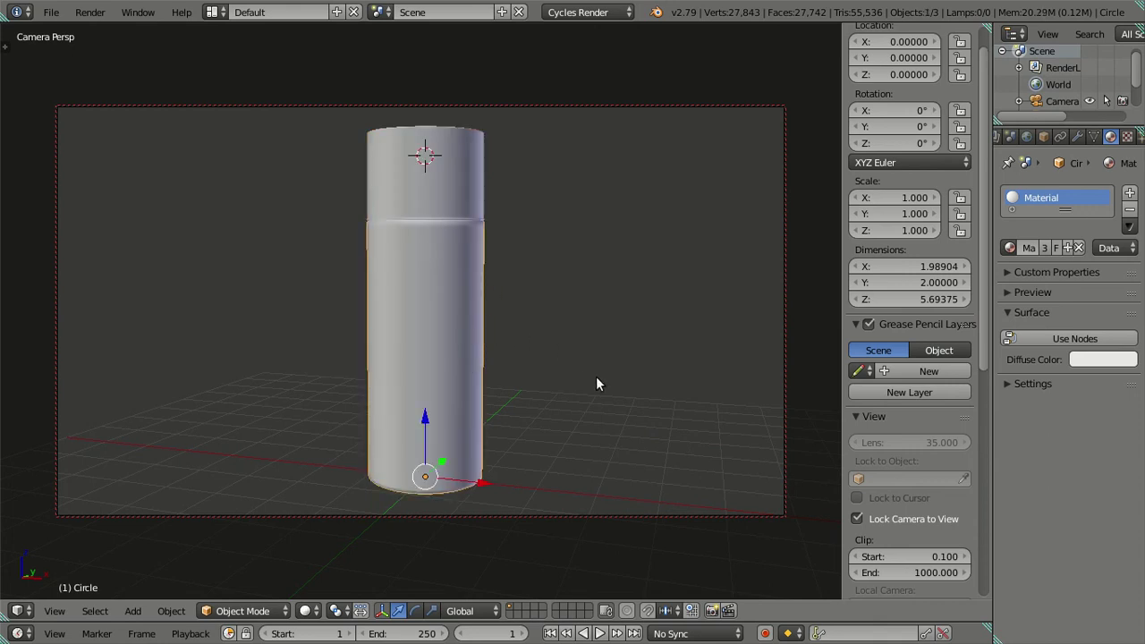
pyautogui.write('rz180')
pyautogui.press('Return')
pyautogui.rightClick(439, 232)
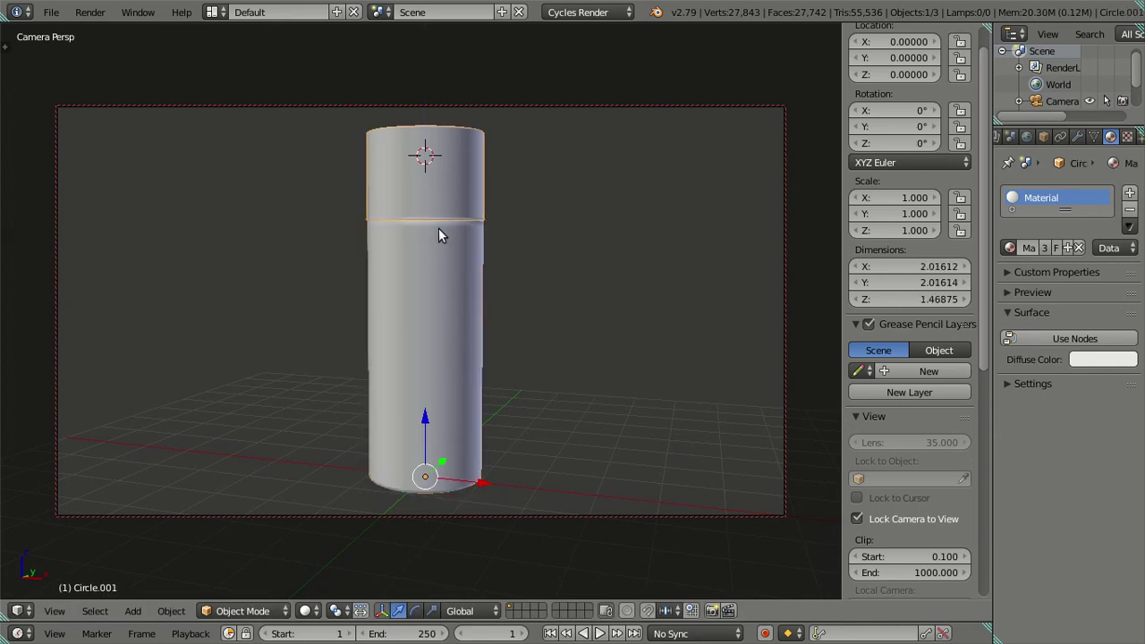
pyautogui.scroll(1, 494, 322)
pyautogui.scroll(-1, 493, 317)
pyautogui.press('g')
pyautogui.click(689, 407)
pyautogui.scroll(3, 470, 178)
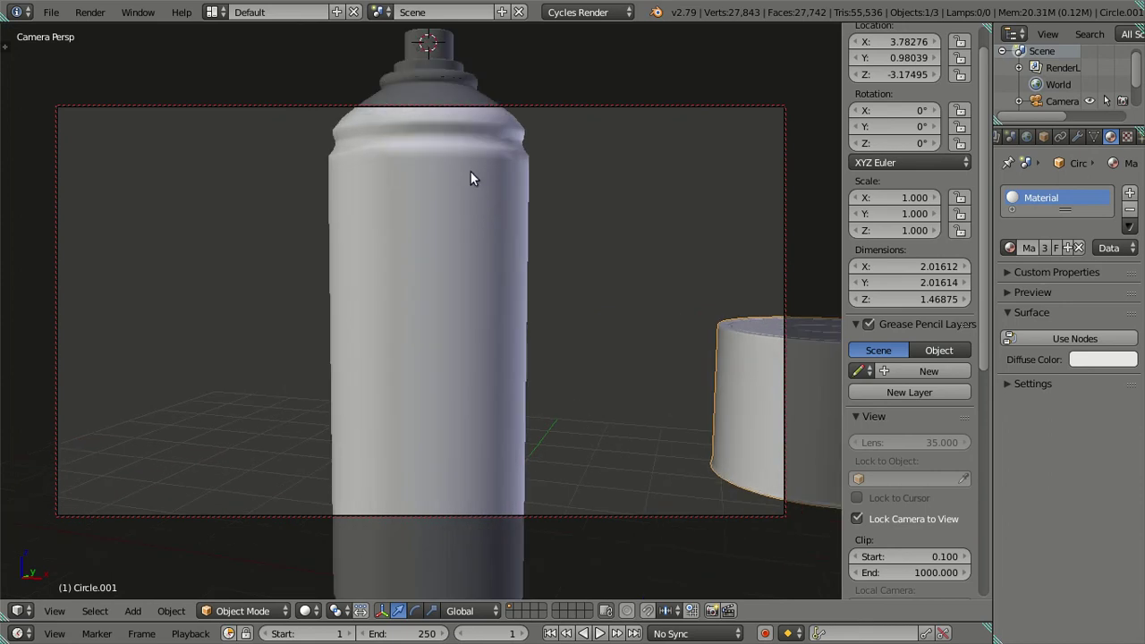
pyautogui.scroll(-2, 458, 170)
pyautogui.scroll(-1, 458, 170)
pyautogui.hotkey('alt', 'g')
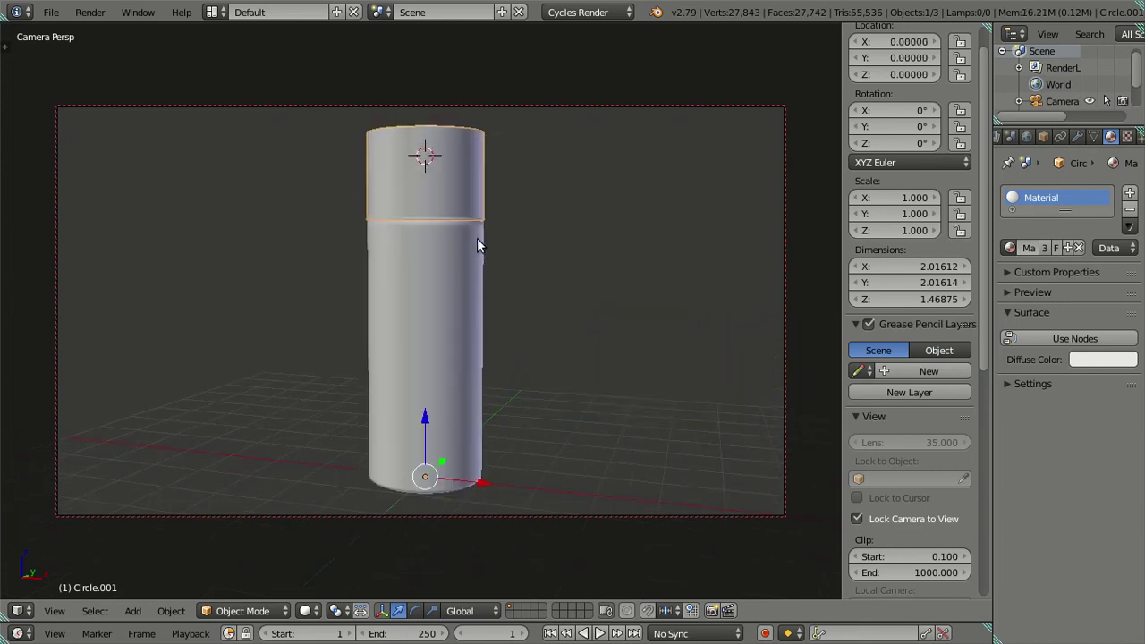
# Orbit the locked camera to a level view of the can and snap the 3D cursor to the world origin
pyautogui.rightClick(493, 283)
pyautogui.keyDown('shift'); pyautogui.rightClick(494, 285); pyautogui.keyUp('shift')
pyautogui.scroll(3, 494, 283)
pyautogui.scroll(-3, 484, 259)
pyautogui.moveTo(475, 248)
pyautogui.mouseDown(button='middle')
pyautogui.moveTo(484, 316)
pyautogui.moveTo(462, 291)
pyautogui.moveTo(463, 255)
pyautogui.moveTo(440, 280)
pyautogui.moveTo(442, 312)
pyautogui.moveTo(492, 292)
pyautogui.mouseUp(button='middle')
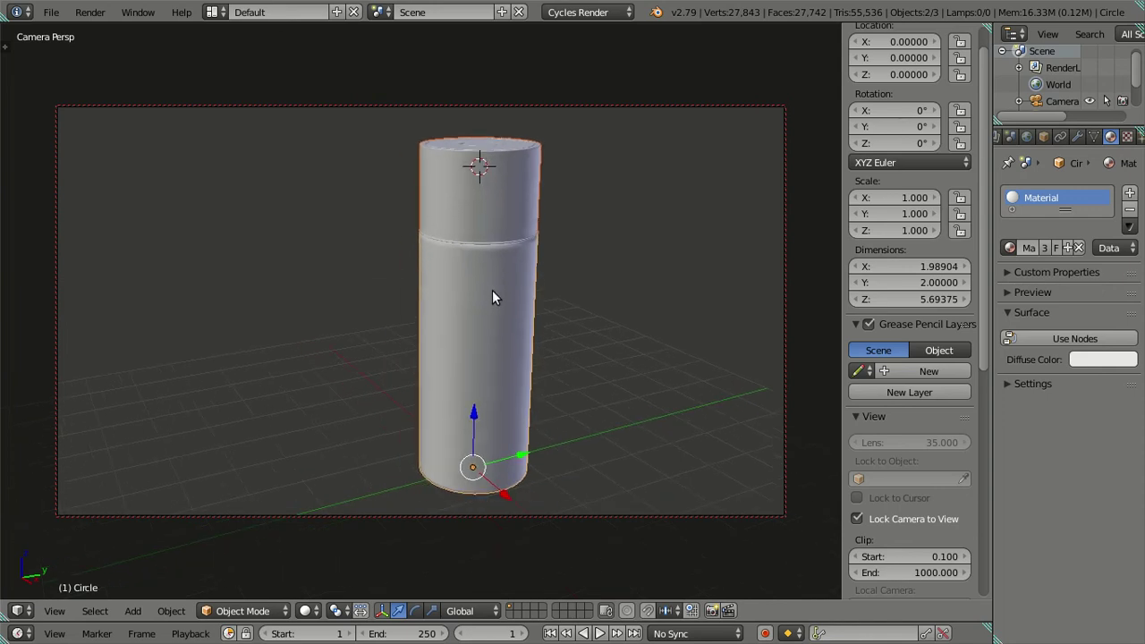
pyautogui.press('n')
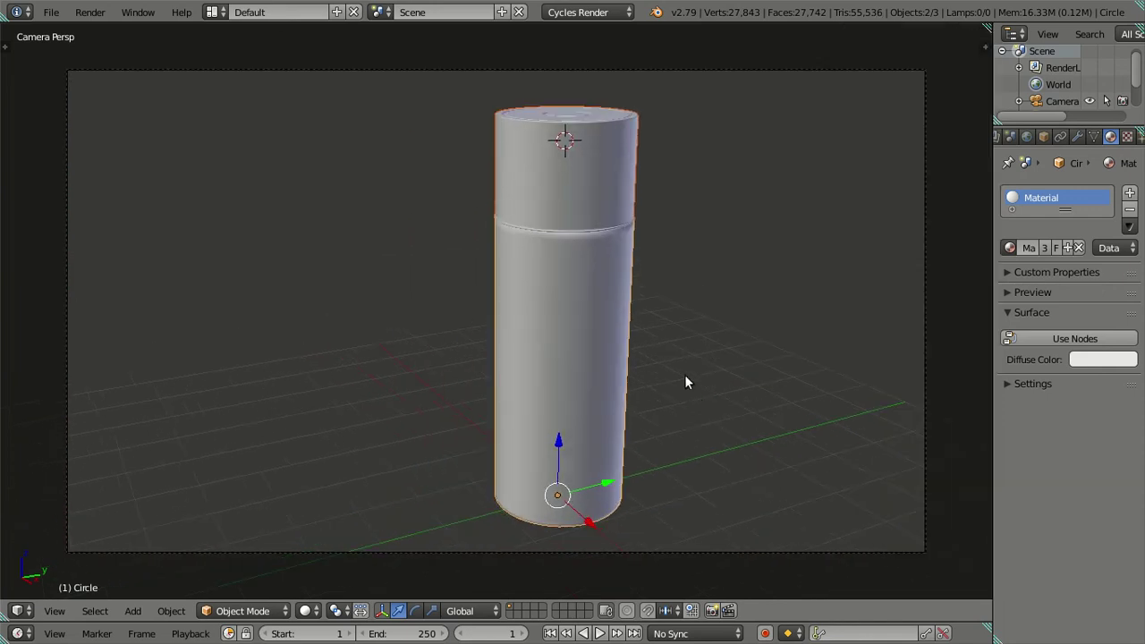
pyautogui.press('a')
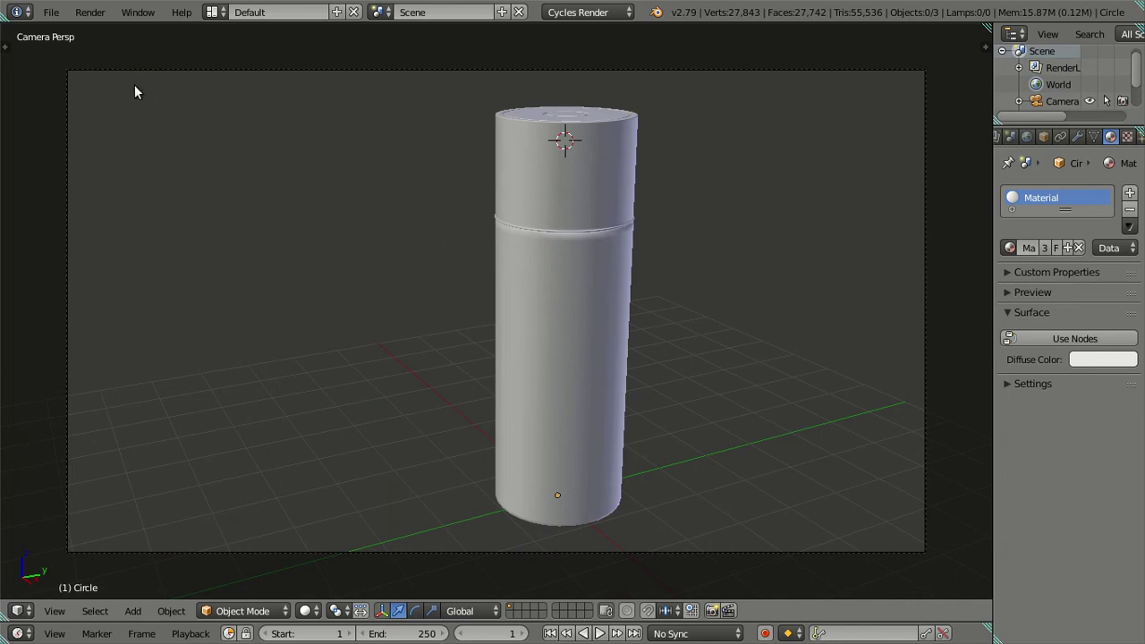
pyautogui.hotkey('shift', 's')
pyautogui.click(414, 429)
pyautogui.hotkey('shift', 'a')
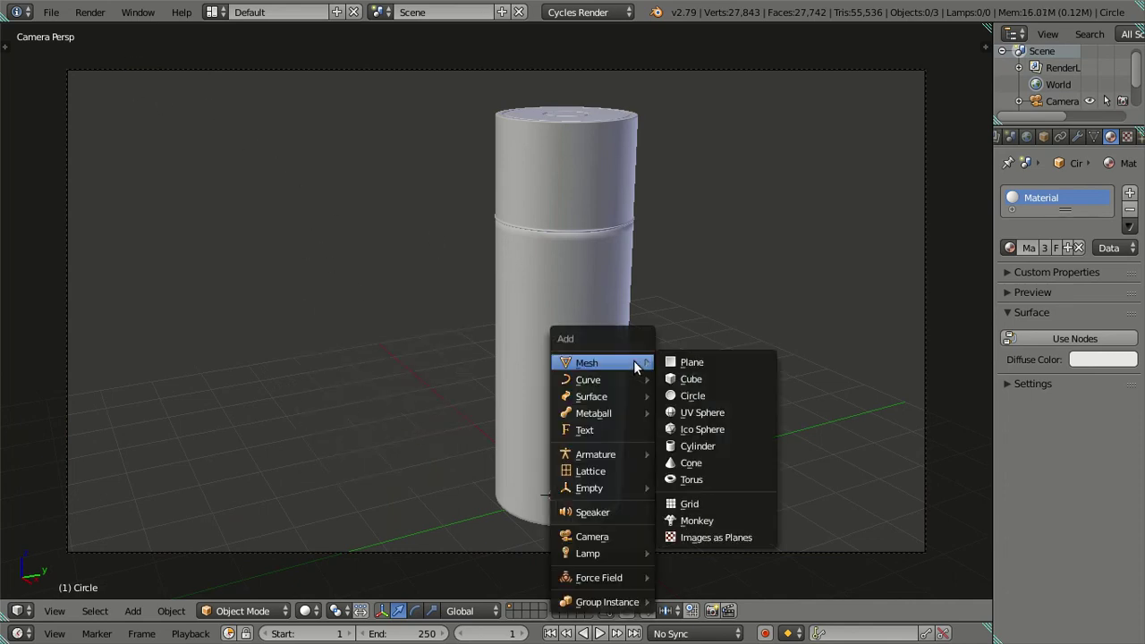
pyautogui.click(699, 362)
pyautogui.write('s')
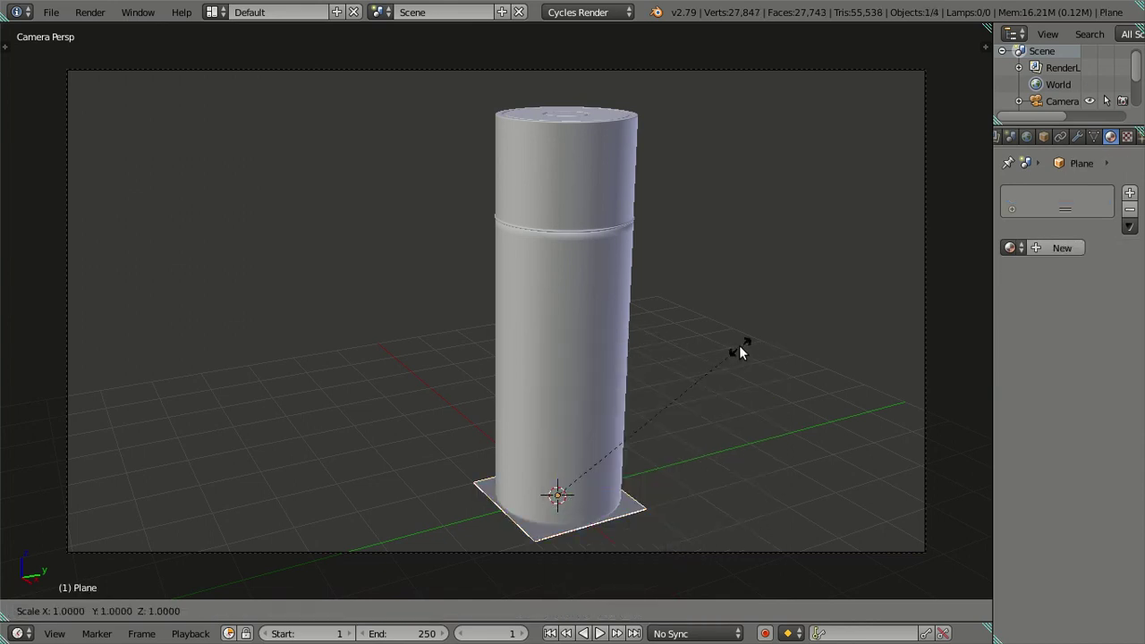
pyautogui.write('20')
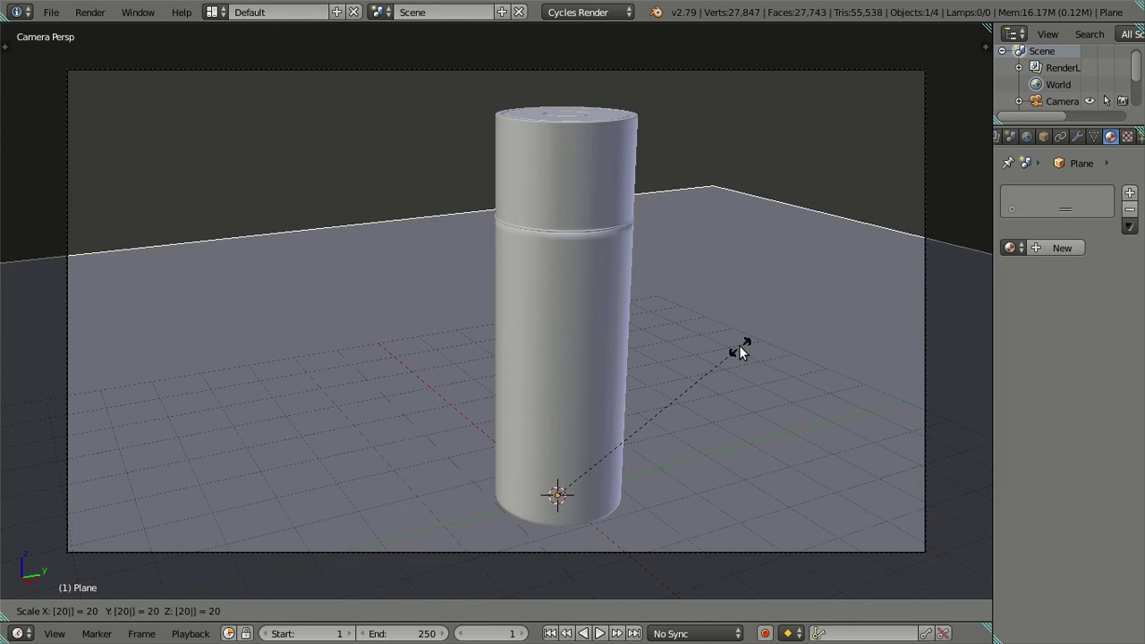
pyautogui.press('Escape')
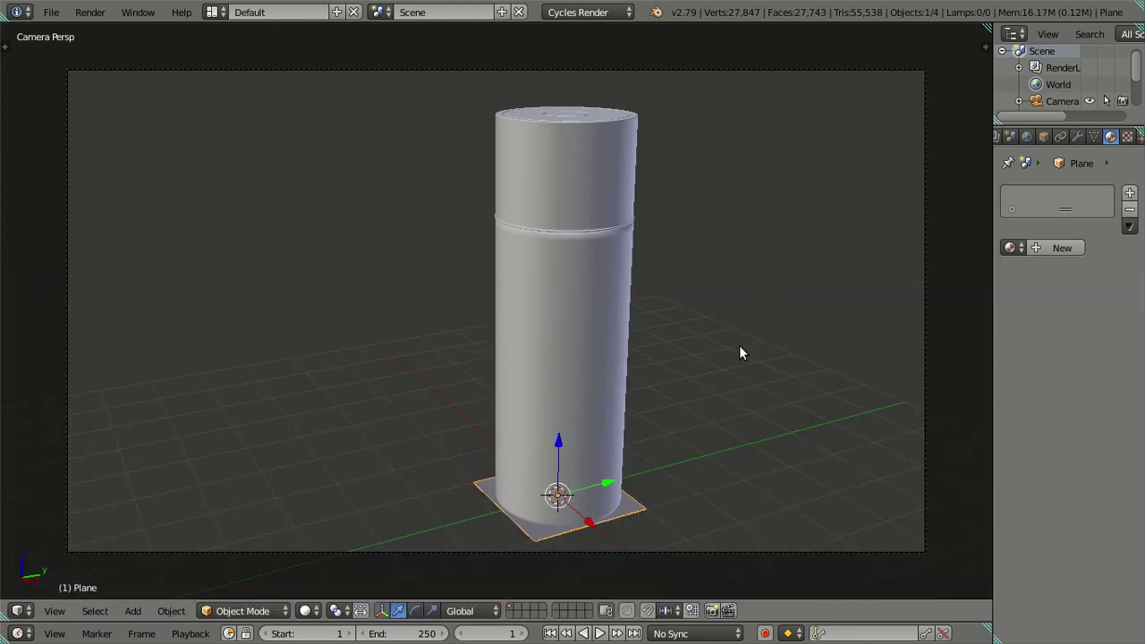
pyautogui.write('s50')
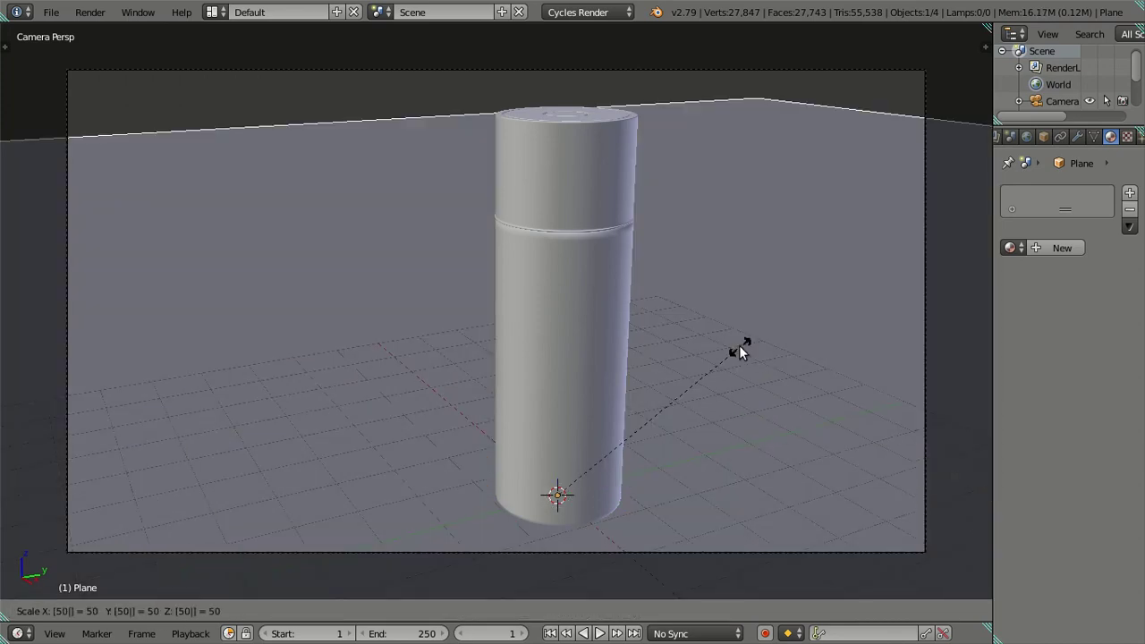
pyautogui.press('Escape')
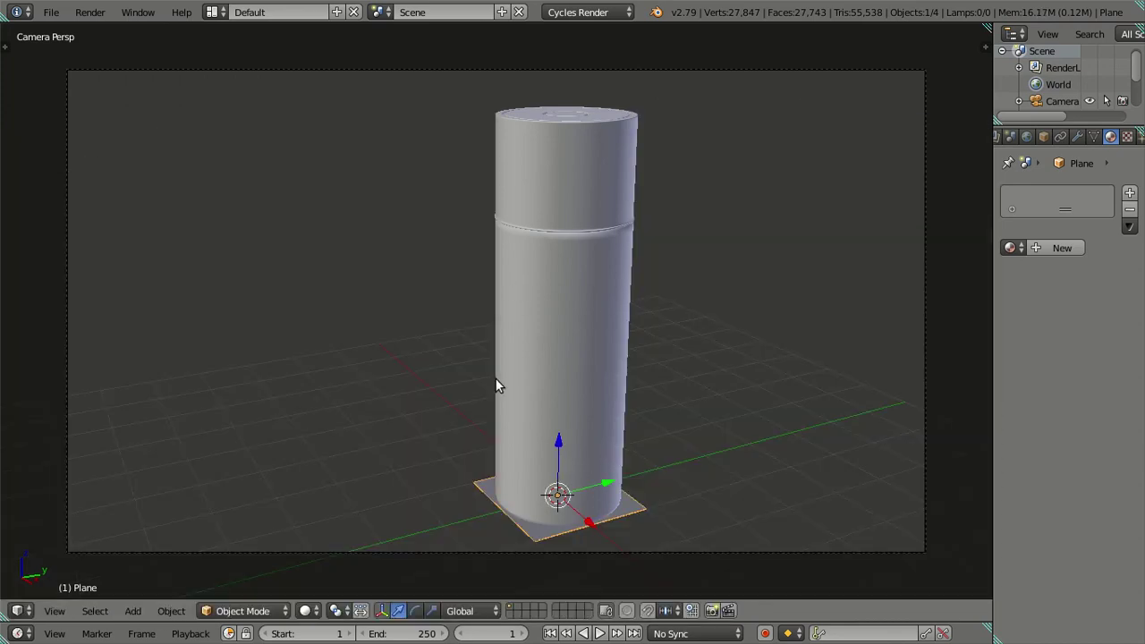
pyautogui.press('x')
pyautogui.click(699, 332)
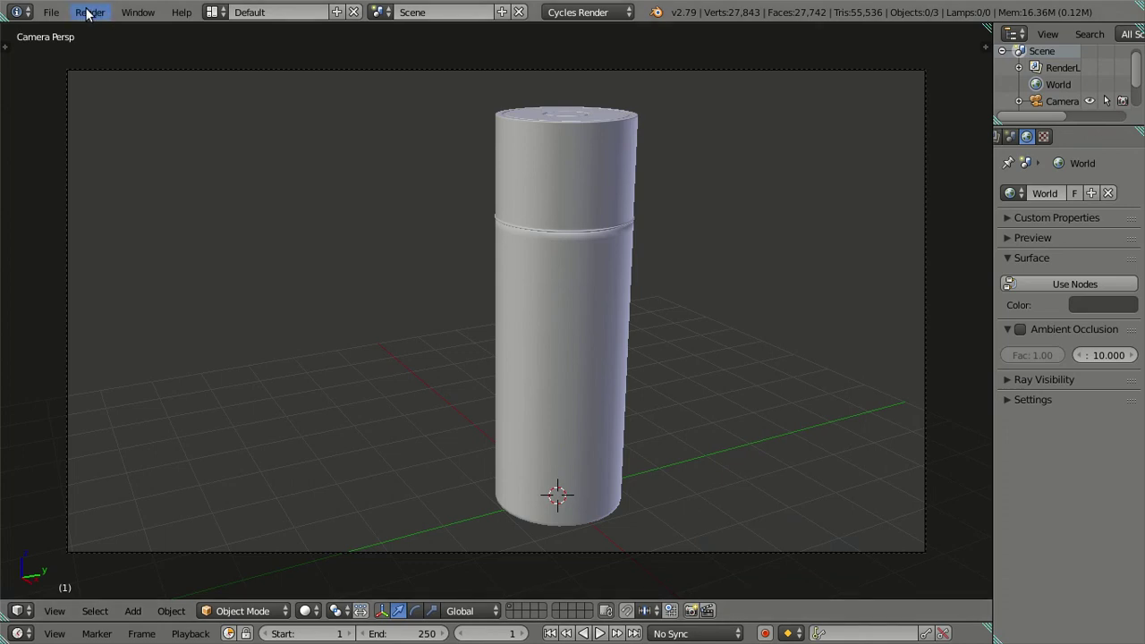
# Save the file to the Desktop as 'Spray Can.blend' and exit fullscreen
pyautogui.click(51, 12)
pyautogui.click(111, 154)
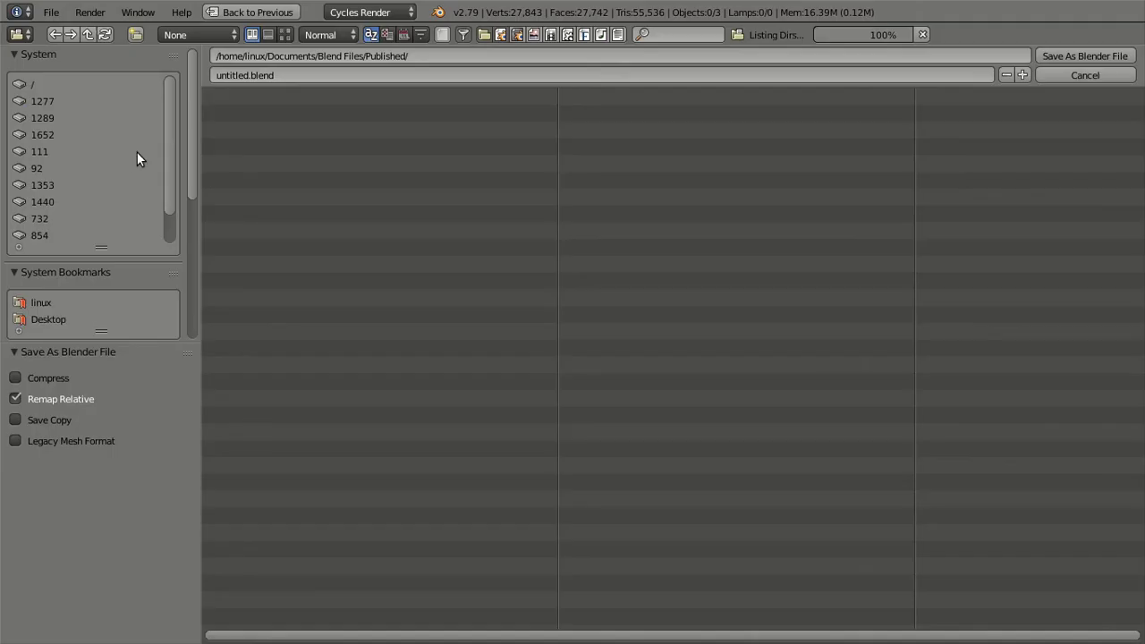
pyautogui.click(53, 315)
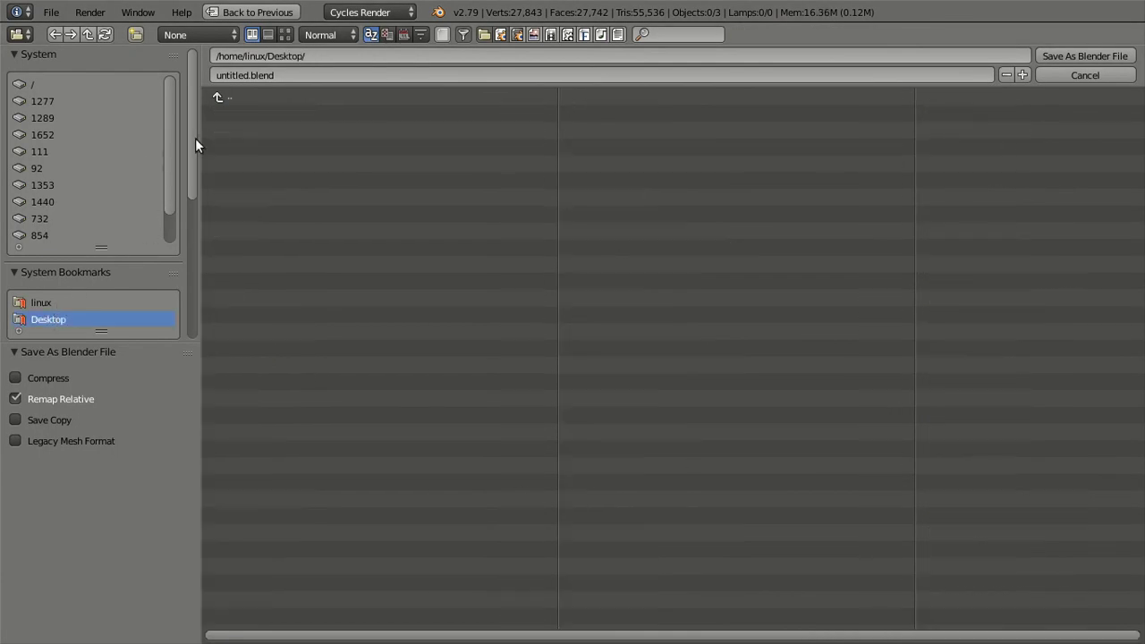
pyautogui.click(231, 76)
pyautogui.doubleClick(230, 75)
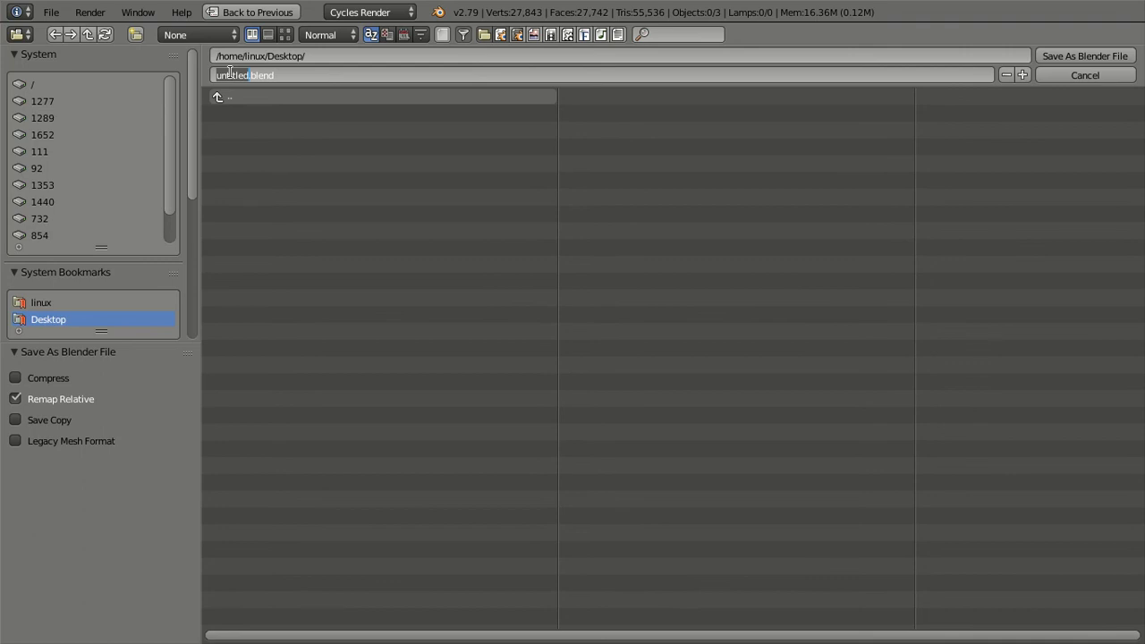
pyautogui.write('Spe')
pyautogui.press('BackSpace')
pyautogui.write('ray Can')
pyautogui.press('Return')
pyautogui.click(1071, 56)
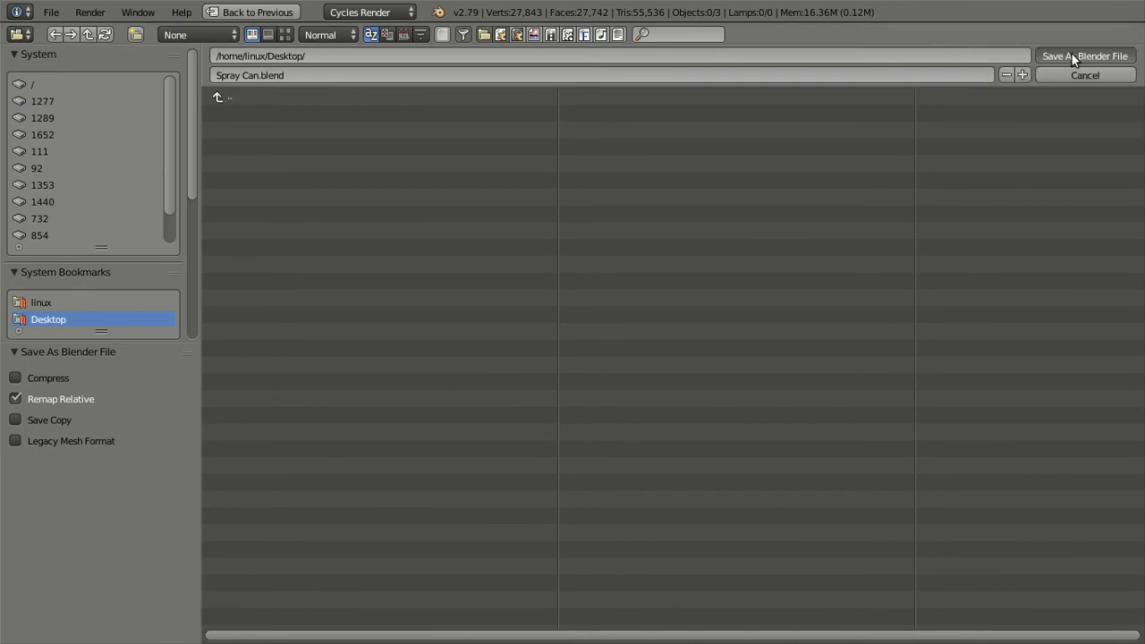
pyautogui.click(132, 12)
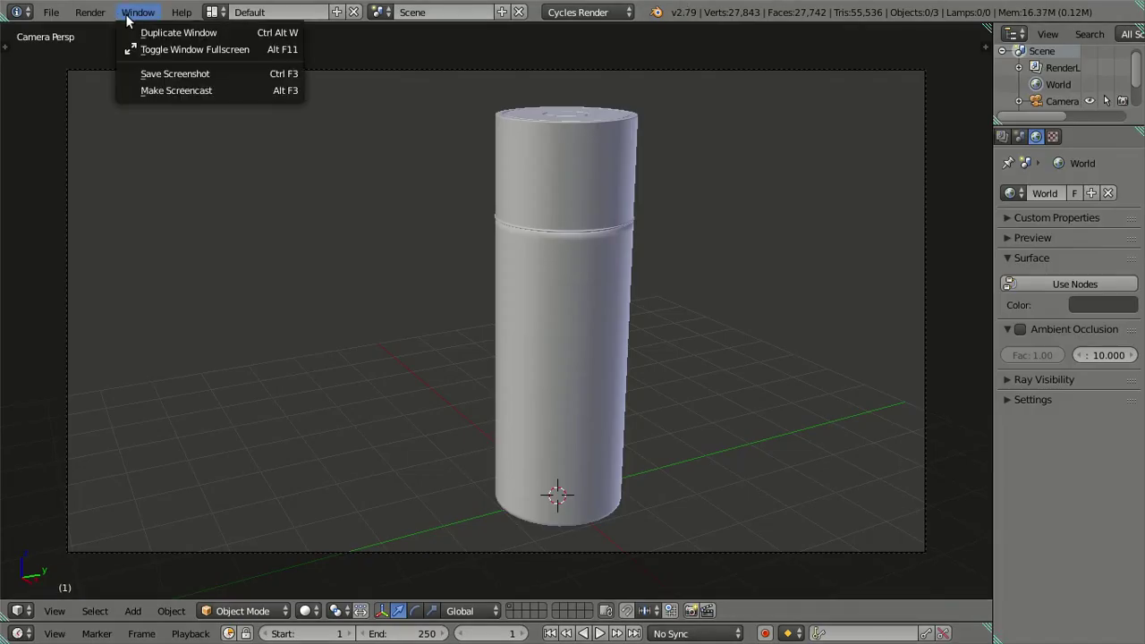